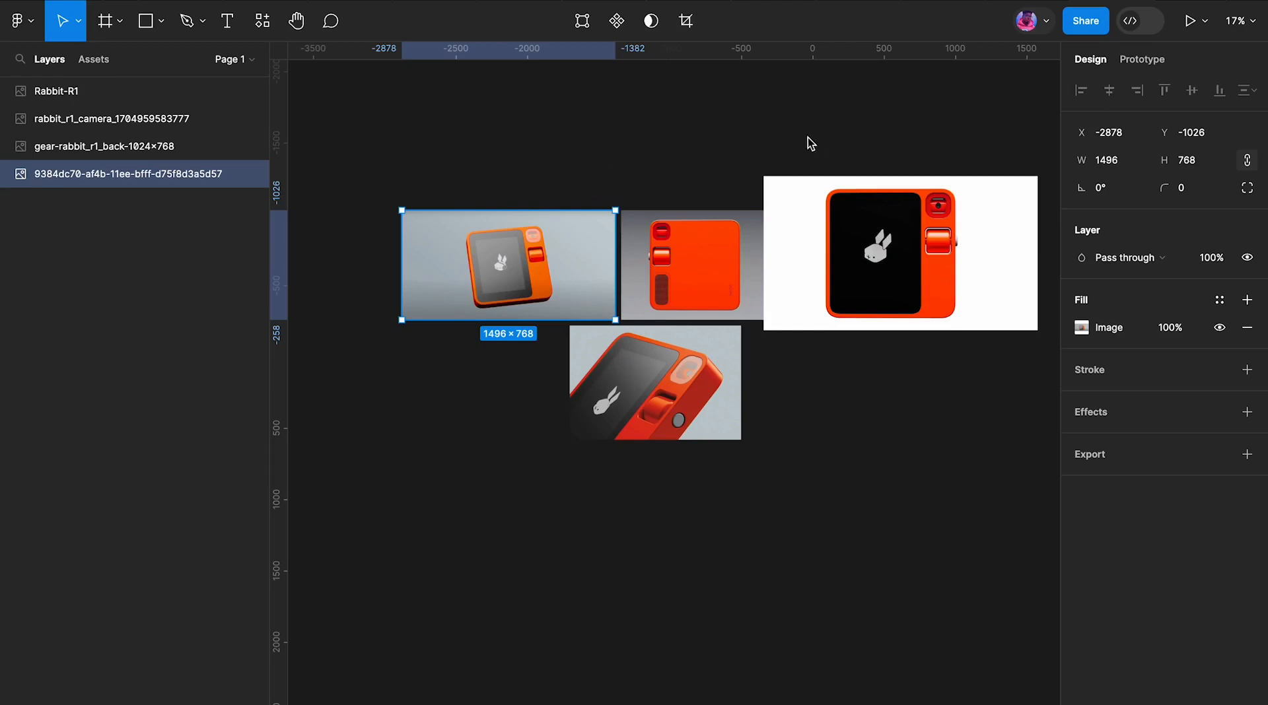
- Examine the four Rabbit R1 reference images up close, including the front, back and angled views
{"action": "scroll", "coordinate": [843, 141], "scroll_direction": "up", "scroll_amount": 5, "text": "ctrl"}
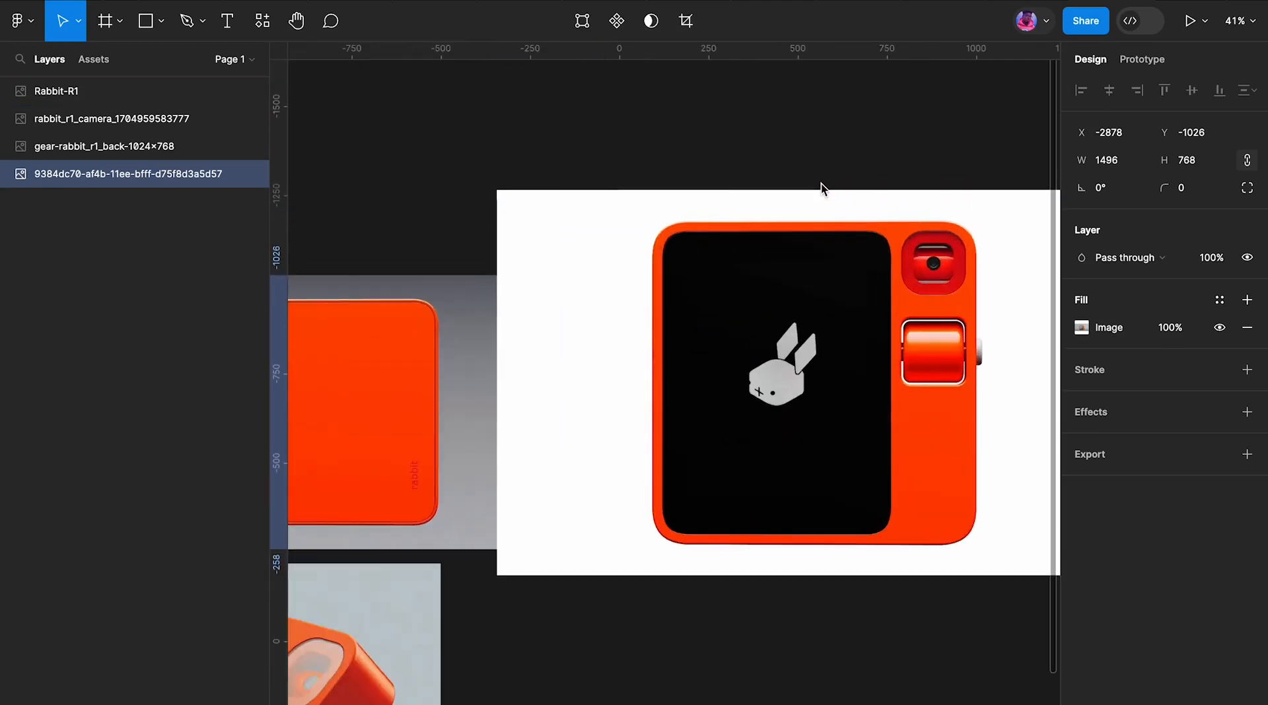
{"action": "scroll", "coordinate": [822, 183], "scroll_direction": "right", "scroll_amount": 2}
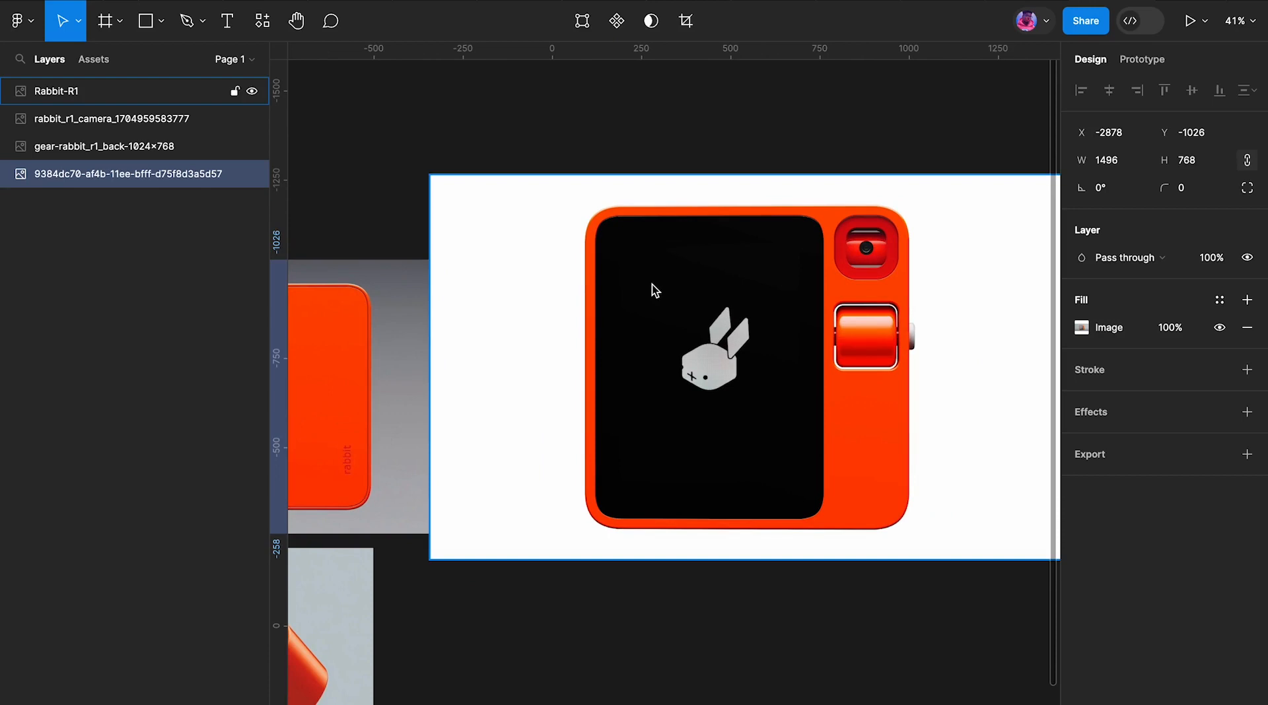
{"action": "scroll", "coordinate": [652, 285], "scroll_direction": "down", "scroll_amount": 5, "text": "ctrl"}
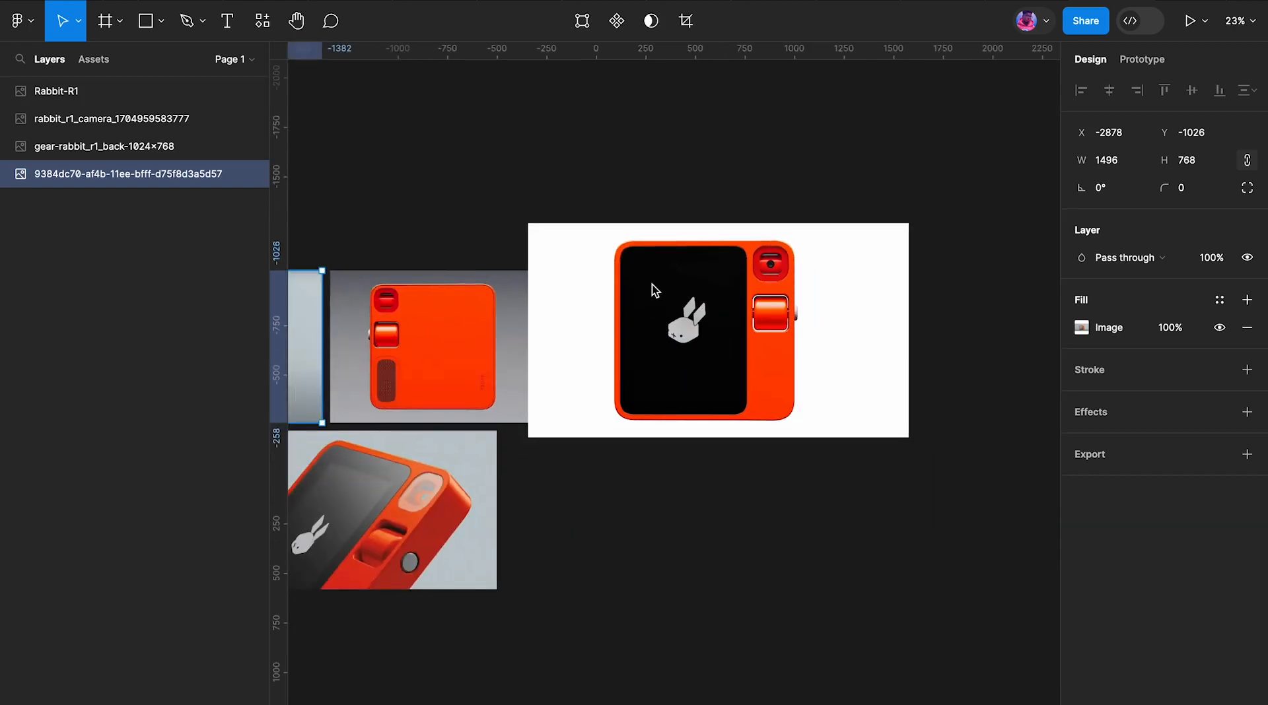
{"action": "scroll", "coordinate": [652, 284], "scroll_direction": "left", "scroll_amount": 3}
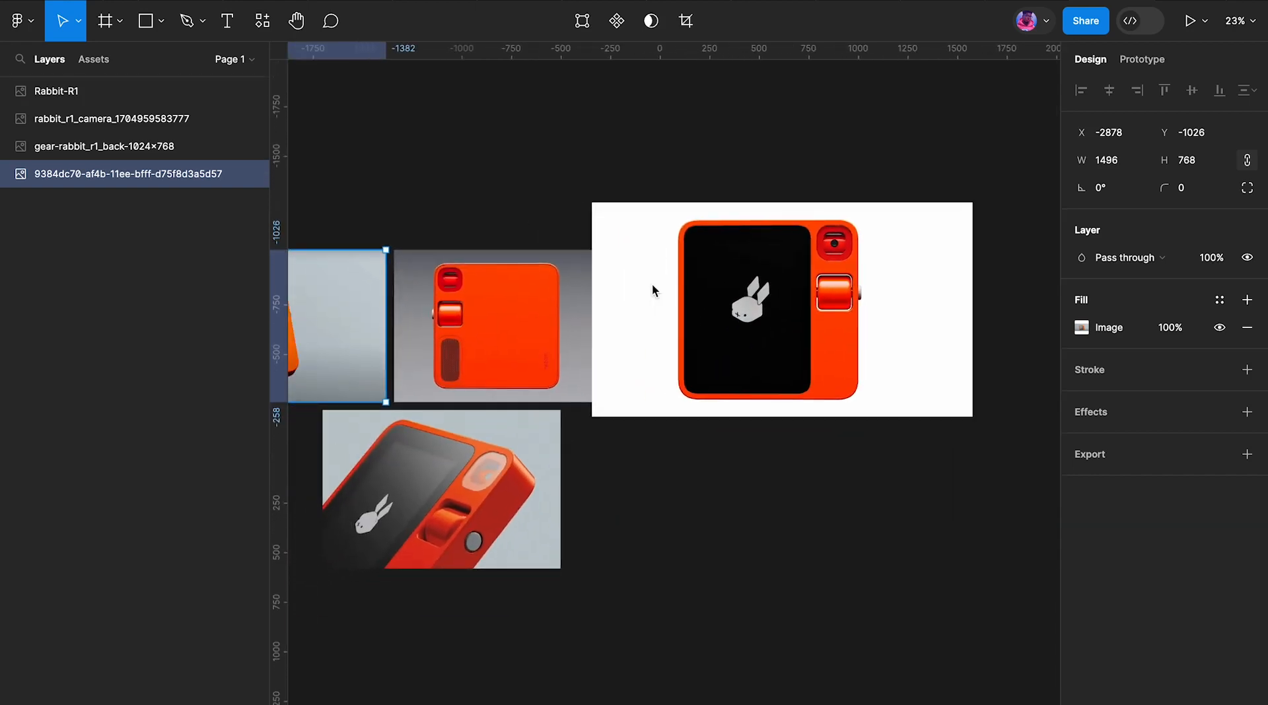
{"action": "scroll", "coordinate": [652, 284], "scroll_direction": "left", "scroll_amount": 4}
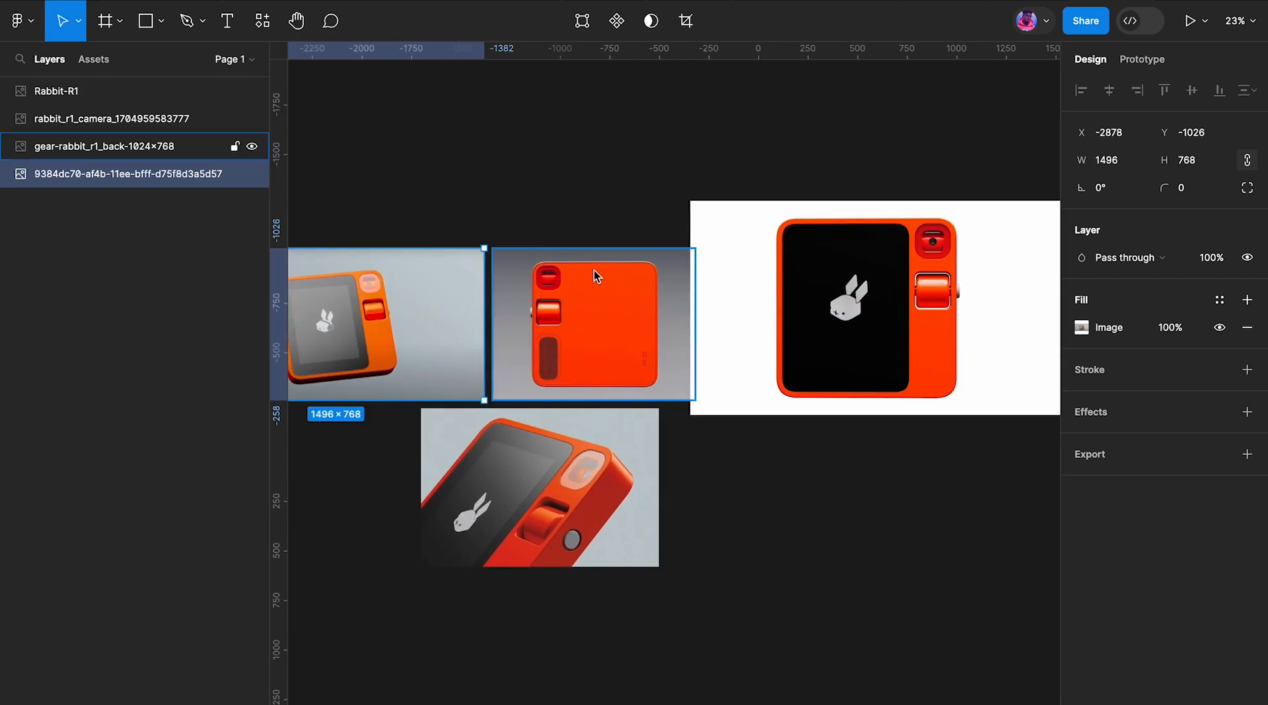
{"action": "scroll", "coordinate": [597, 263], "scroll_direction": "up", "scroll_amount": 10, "text": "ctrl"}
{"action": "scroll", "coordinate": [597, 263], "scroll_direction": "down", "scroll_amount": 4, "text": "ctrl"}
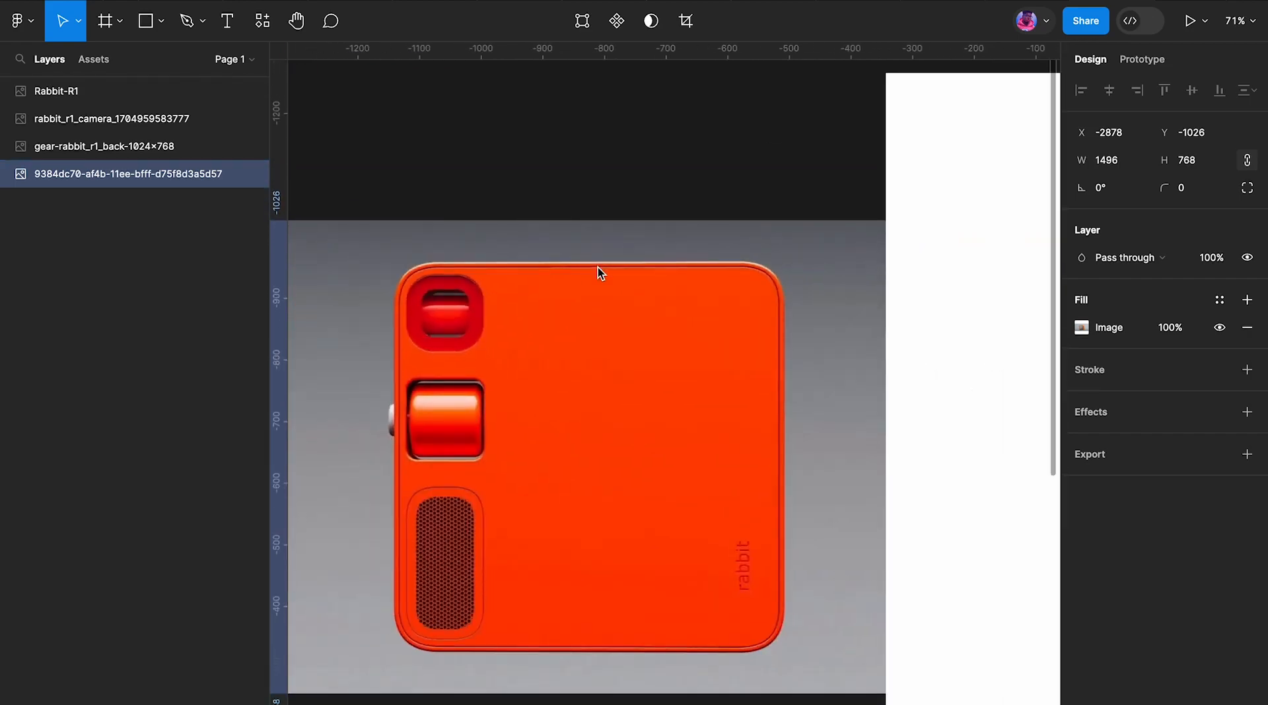
{"action": "scroll", "coordinate": [599, 272], "scroll_direction": "down", "scroll_amount": 4, "text": "ctrl"}
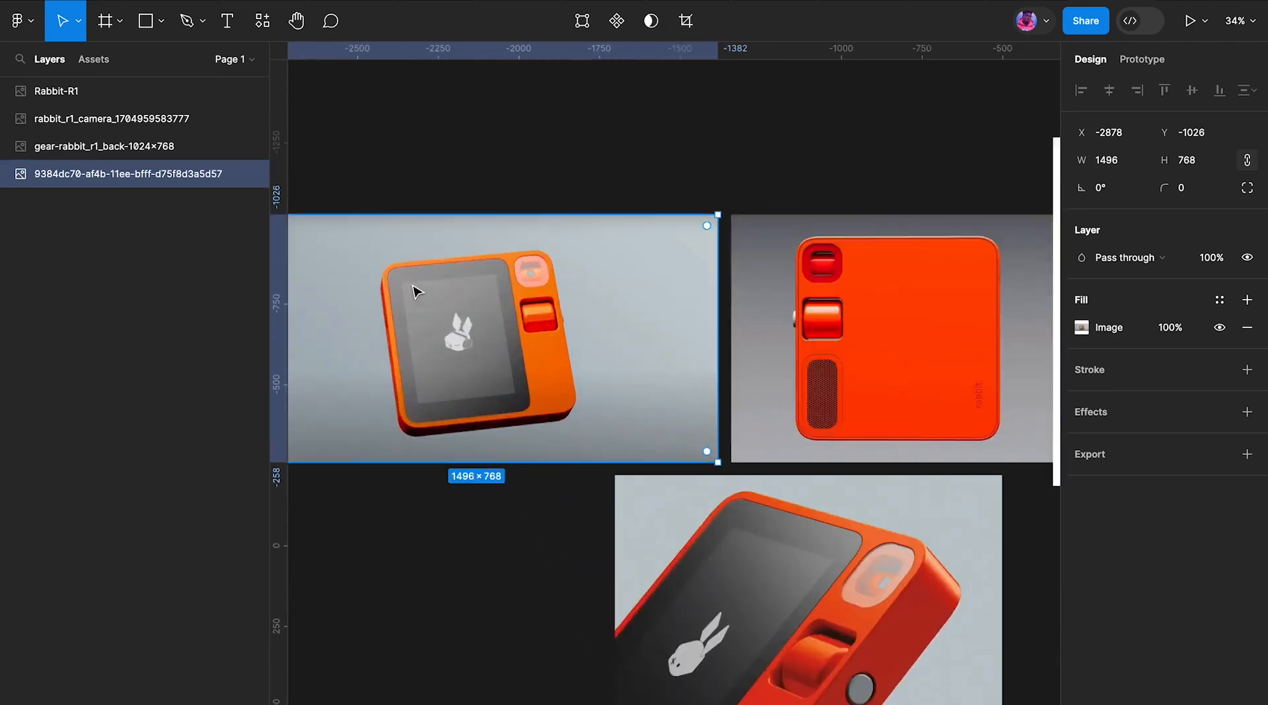
{"action": "scroll", "coordinate": [415, 291], "scroll_direction": "up", "scroll_amount": 4, "text": "ctrl"}
{"action": "scroll", "coordinate": [415, 291], "scroll_direction": "down", "scroll_amount": 4, "text": "ctrl"}
{"action": "scroll", "coordinate": [415, 291], "scroll_direction": "right", "scroll_amount": 2}
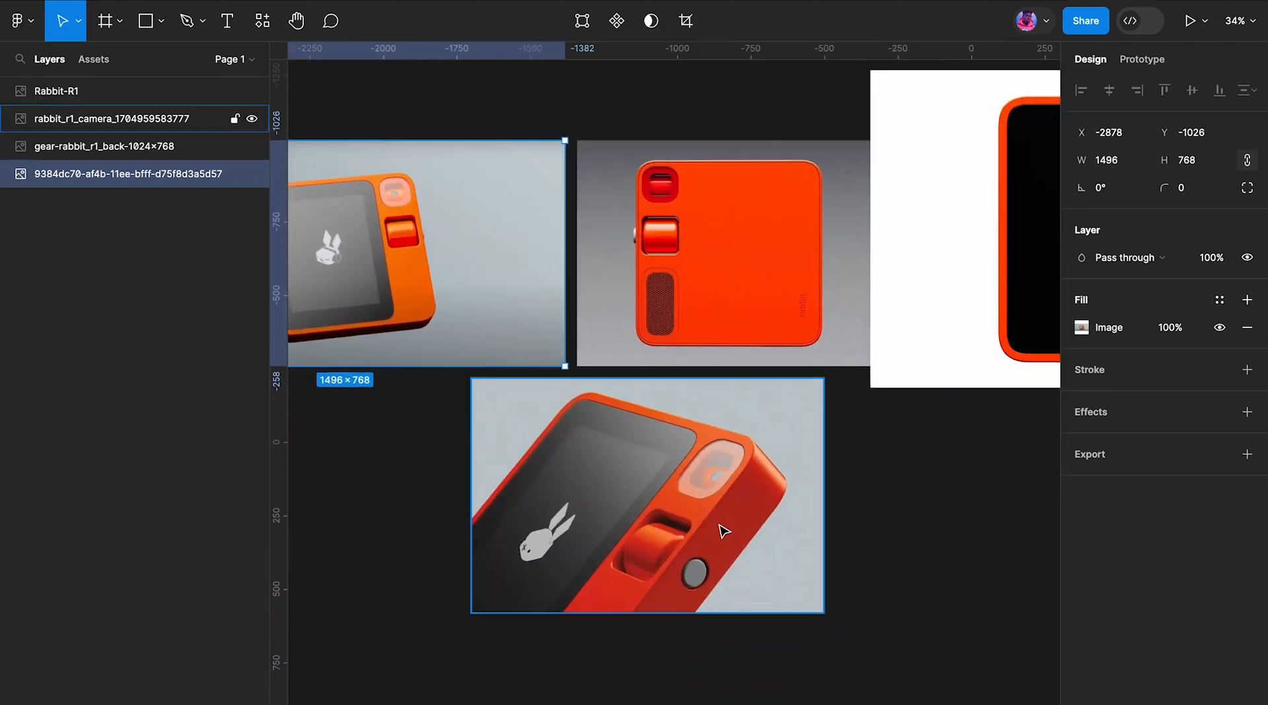
{"action": "scroll", "coordinate": [724, 531], "scroll_direction": "right", "scroll_amount": 6}
{"action": "scroll", "coordinate": [714, 289], "scroll_direction": "up", "scroll_amount": 3, "text": "ctrl"}
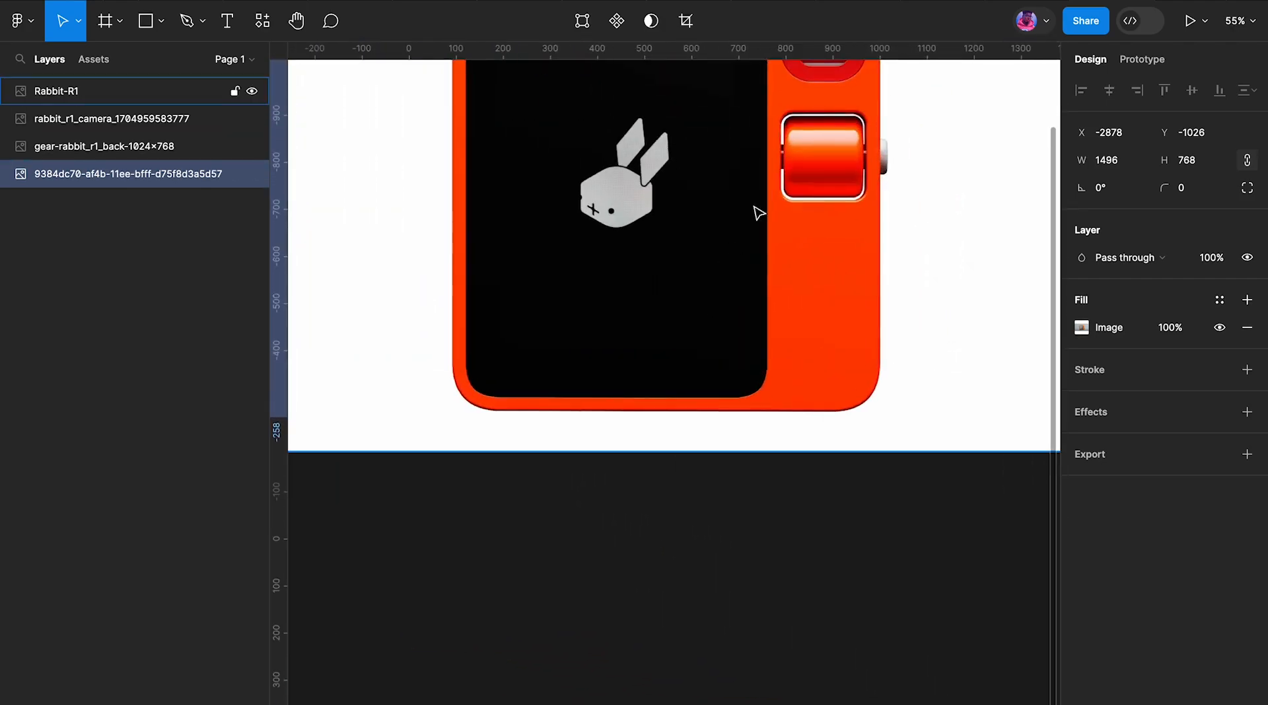
{"action": "scroll", "coordinate": [770, 200], "scroll_direction": "down", "scroll_amount": 5, "text": "ctrl"}
{"action": "scroll", "coordinate": [769, 200], "scroll_direction": "up", "scroll_amount": 3}
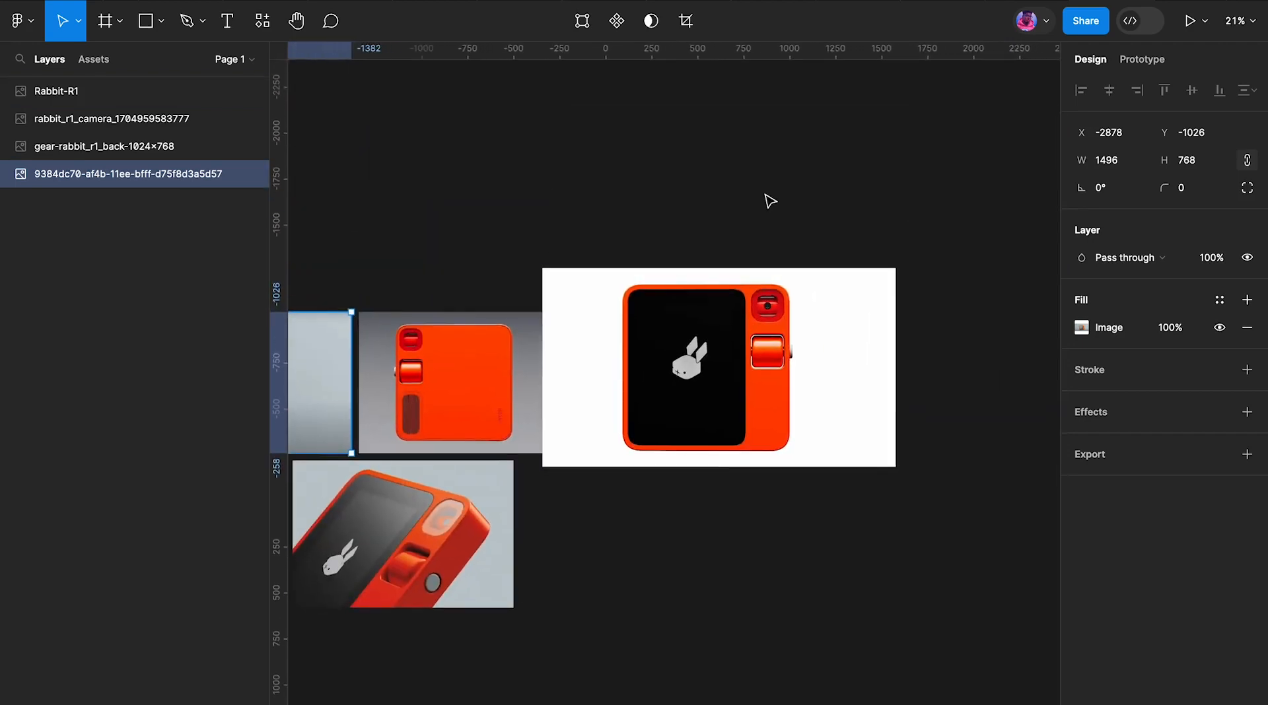
{"action": "scroll", "coordinate": [770, 200], "scroll_direction": "left", "scroll_amount": 3}
{"action": "scroll", "coordinate": [769, 200], "scroll_direction": "down", "scroll_amount": 1}
{"action": "scroll", "coordinate": [569, 312], "scroll_direction": "up", "scroll_amount": 3, "text": "ctrl"}
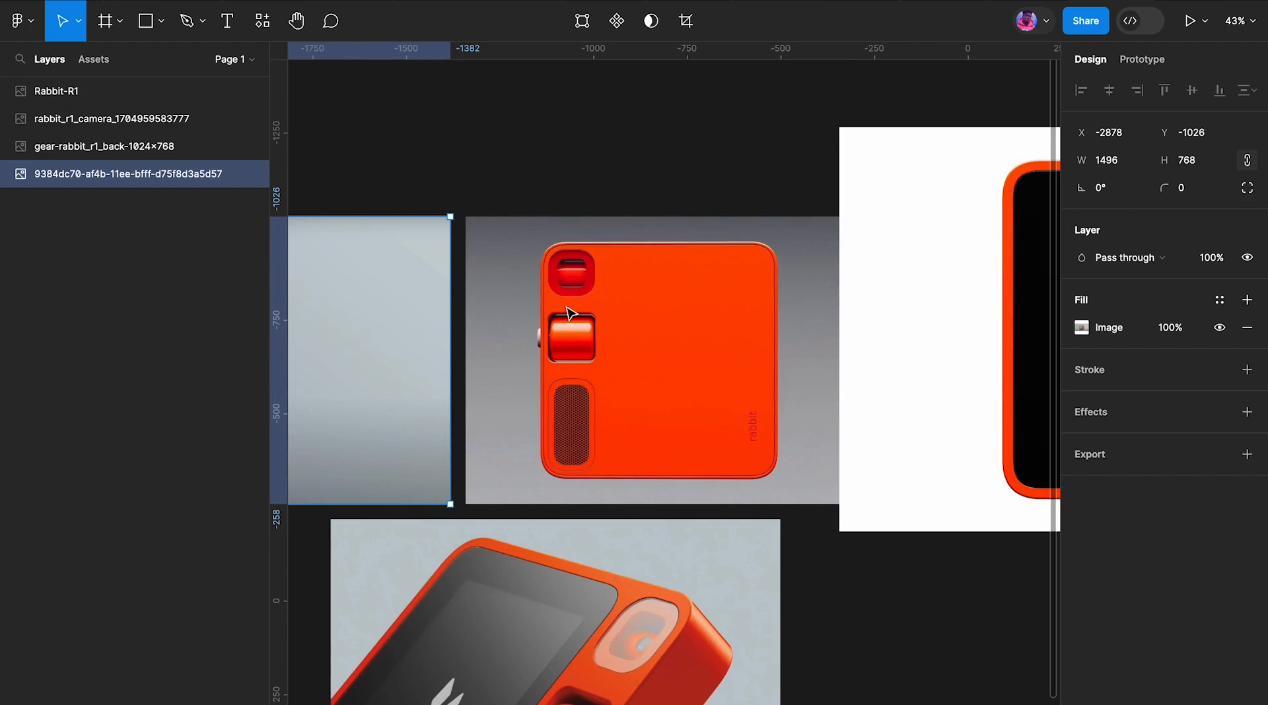
{"action": "scroll", "coordinate": [520, 298], "scroll_direction": "down", "scroll_amount": 5, "text": "ctrl"}
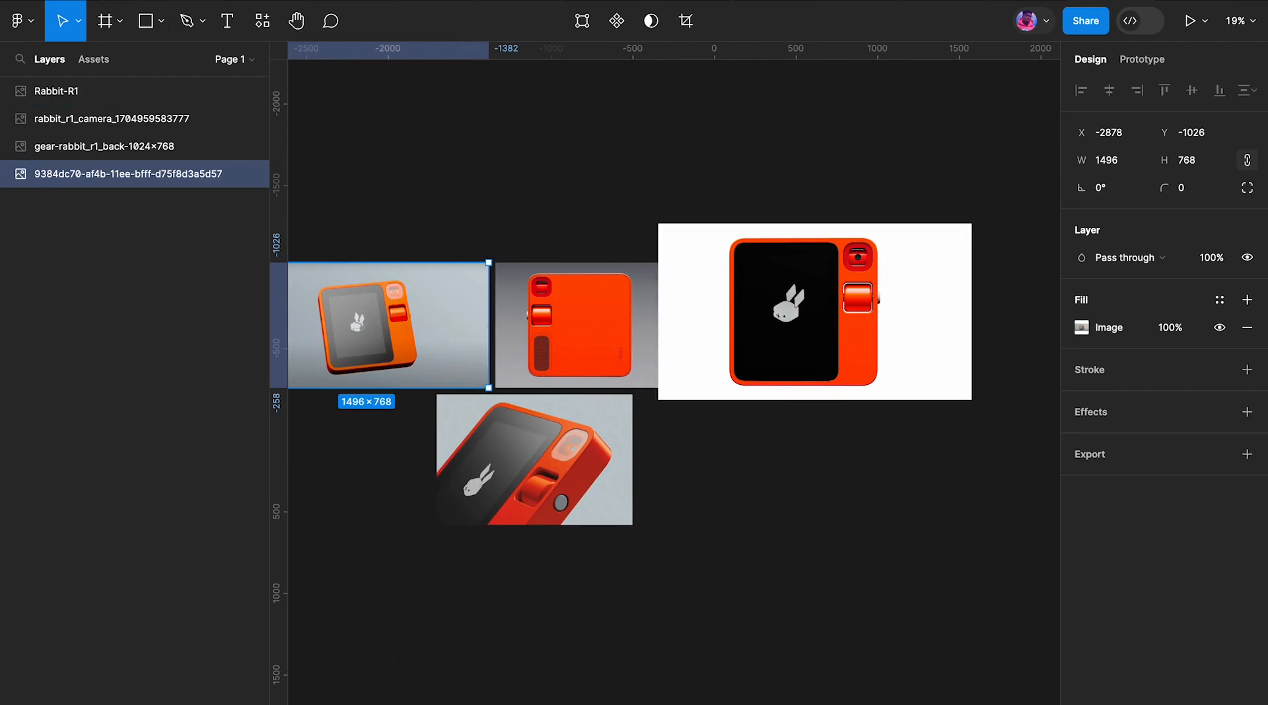
- Switch to Spline and create a new file
{"action": "double_click", "coordinate": [264, 2]}
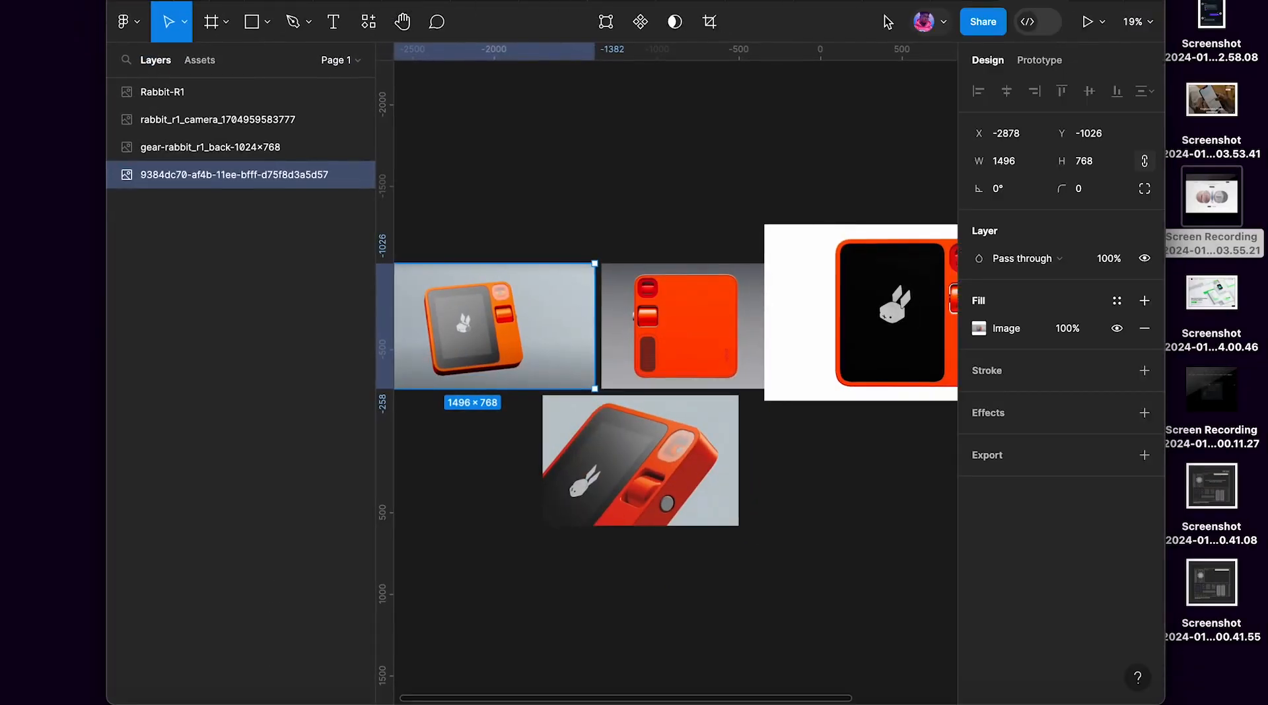
{"action": "left_click_drag", "start_coordinate": [1043, 1], "coordinate": [0, 2]}
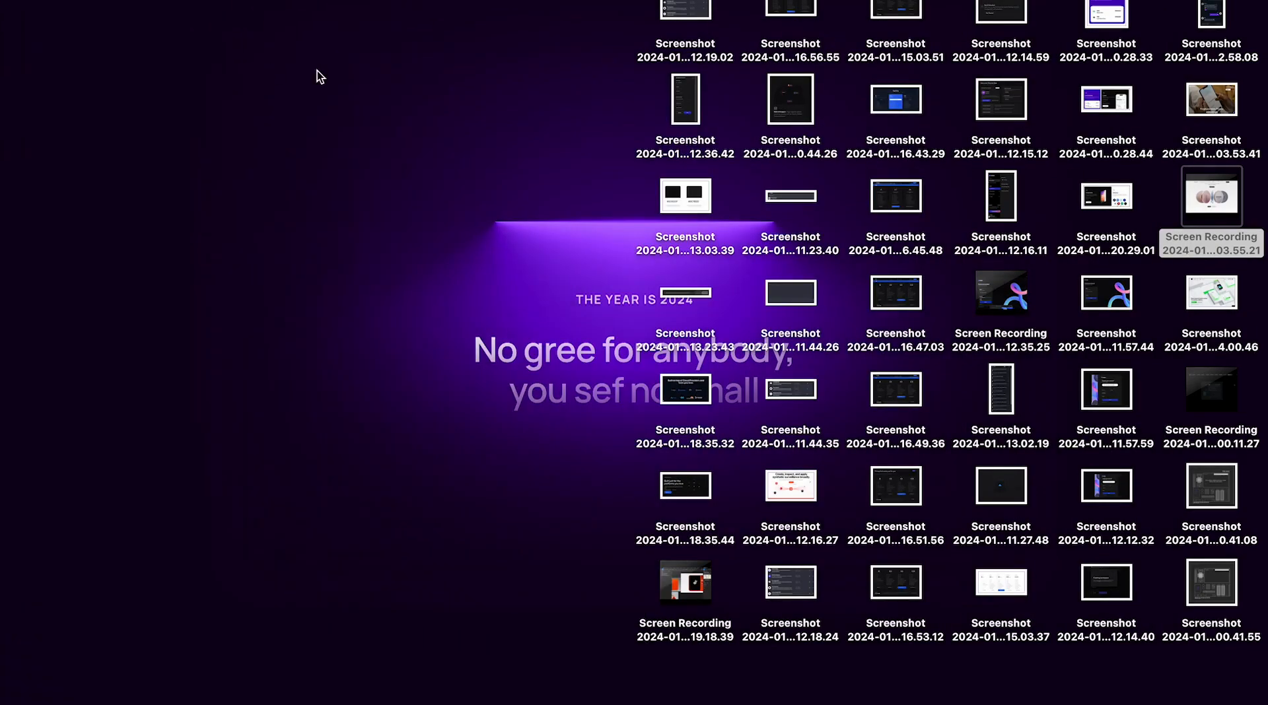
{"action": "key", "text": "ctrl+Right"}
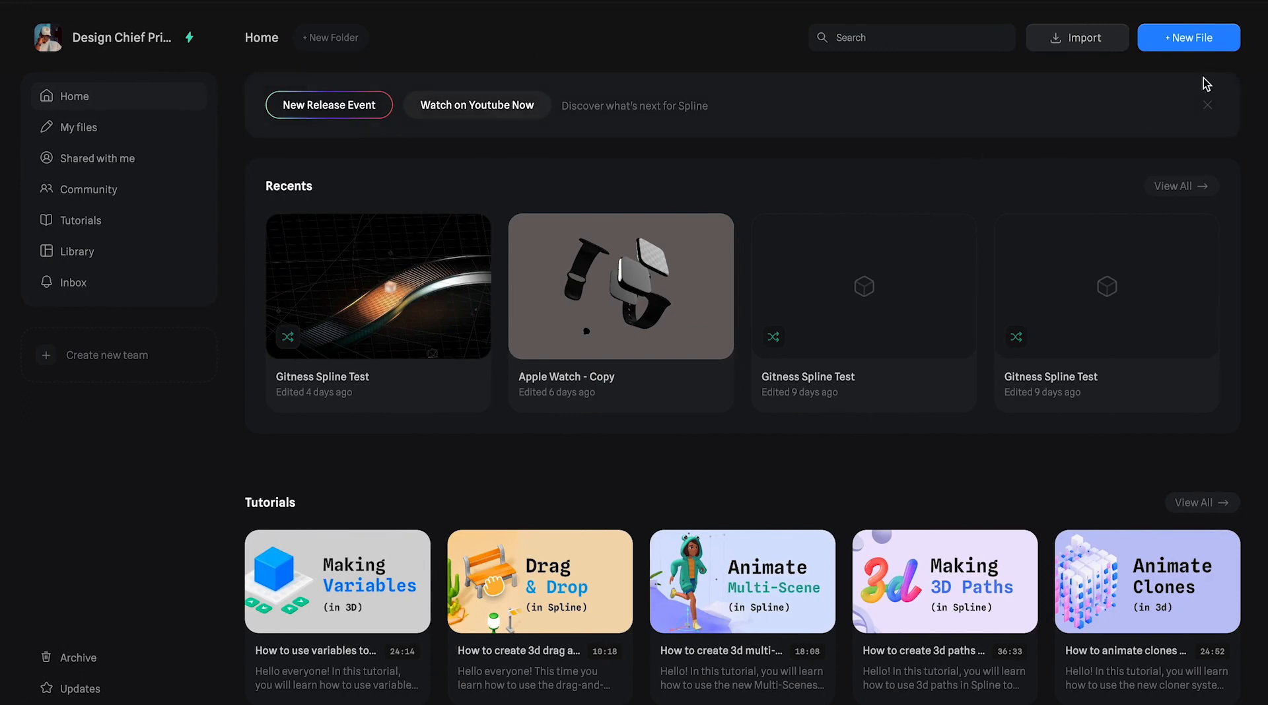
{"action": "left_click", "coordinate": [1192, 44]}
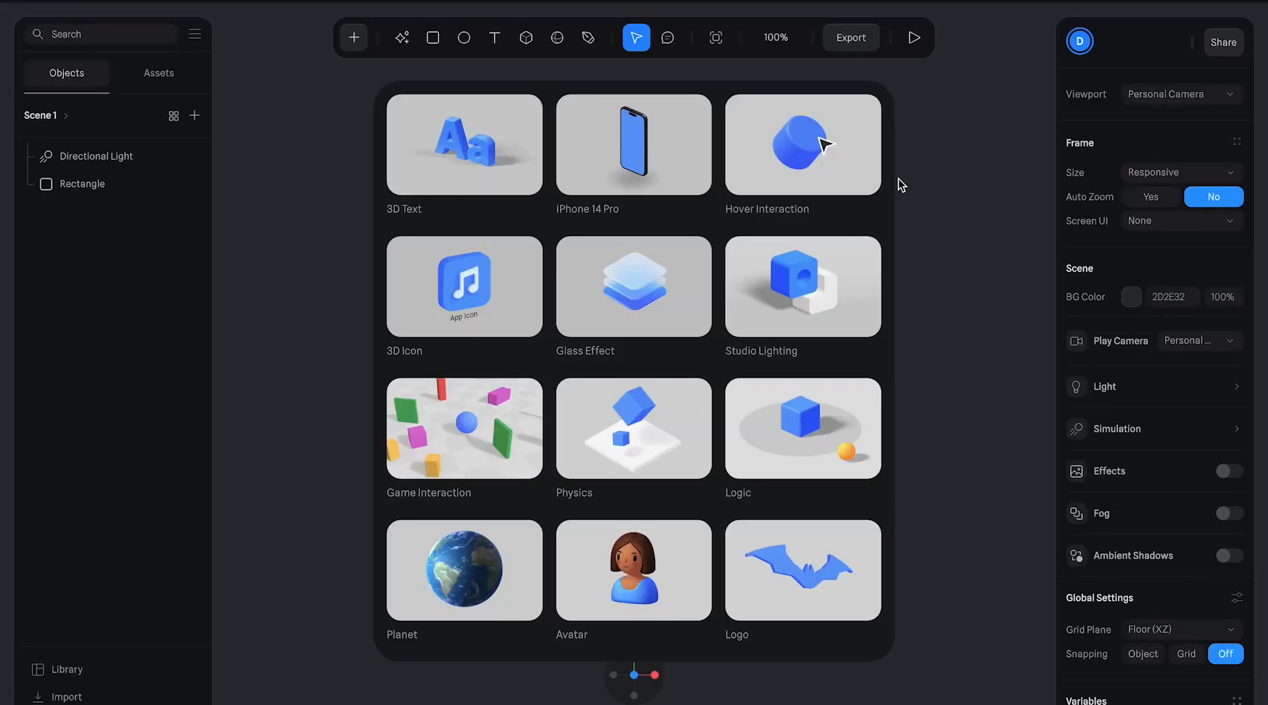
- Dismiss the starter templates and delete the default rectangle from the scene
{"action": "left_click", "coordinate": [941, 140]}
{"action": "mouse_move", "coordinate": [881, 327]}
{"action": "left_mouse_down"}
{"action": "mouse_move", "coordinate": [866, 365]}
{"action": "mouse_move", "coordinate": [865, 284]}
{"action": "mouse_move", "coordinate": [873, 311]}
{"action": "left_mouse_up"}
{"action": "left_click", "coordinate": [746, 386]}
{"action": "left_click", "coordinate": [746, 386]}
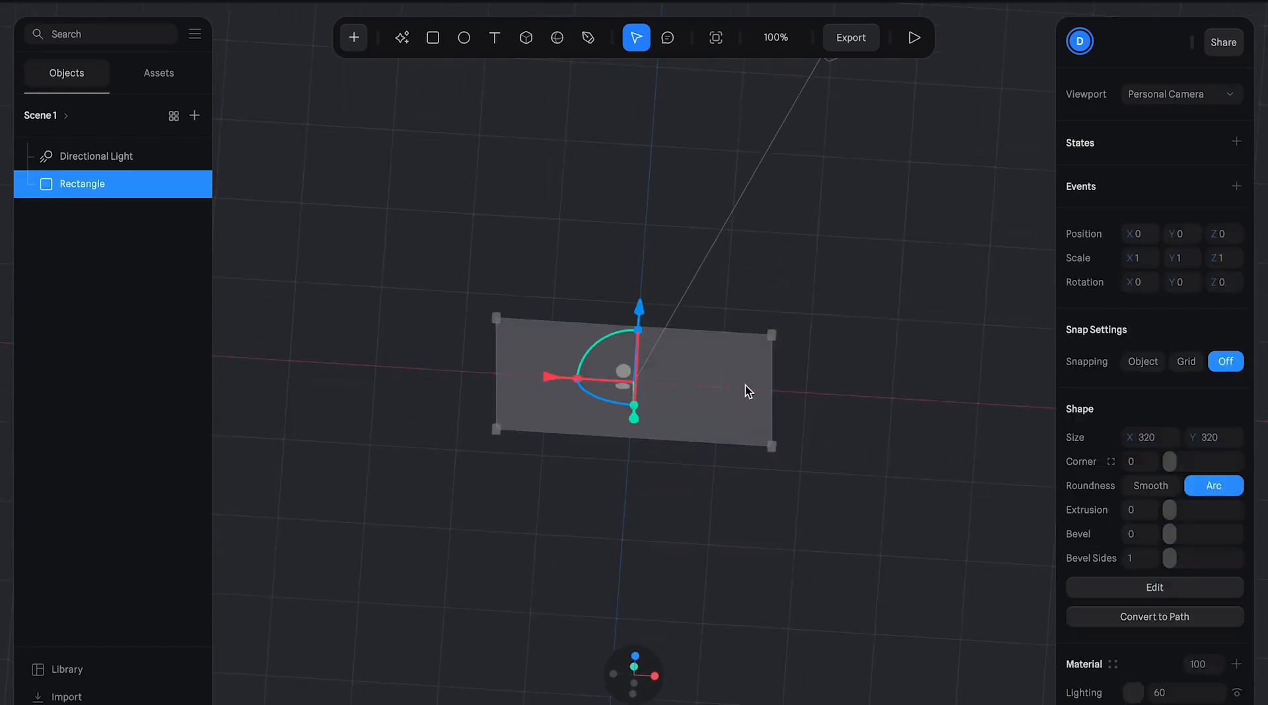
{"action": "key", "text": "Delete"}
- Draw a nearly square rectangle flat on the floor plane, about 804 by 797
{"action": "left_click_drag", "start_coordinate": [747, 394], "coordinate": [775, 473]}
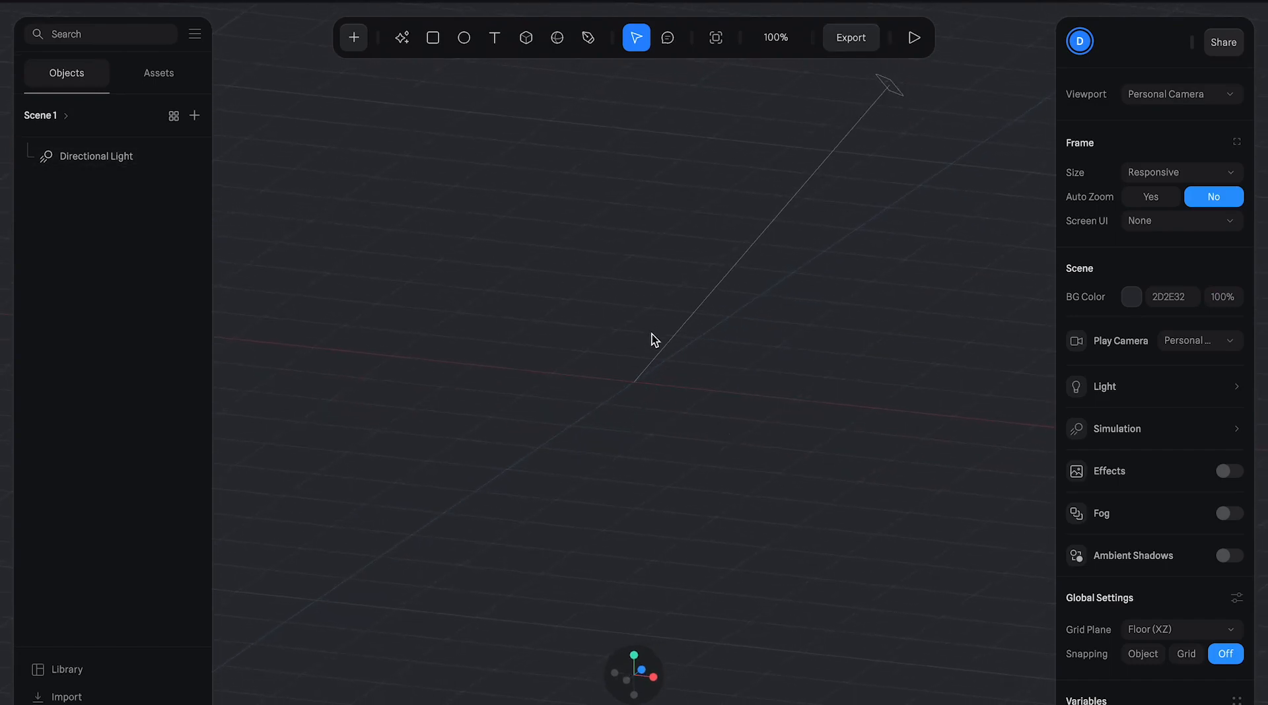
{"action": "mouse_move", "coordinate": [674, 397]}
{"action": "left_mouse_down"}
{"action": "mouse_move", "coordinate": [586, 416]}
{"action": "mouse_move", "coordinate": [831, 383]}
{"action": "mouse_move", "coordinate": [676, 397]}
{"action": "mouse_move", "coordinate": [672, 363]}
{"action": "mouse_move", "coordinate": [677, 405]}
{"action": "left_mouse_up"}
{"action": "left_click", "coordinate": [433, 40]}
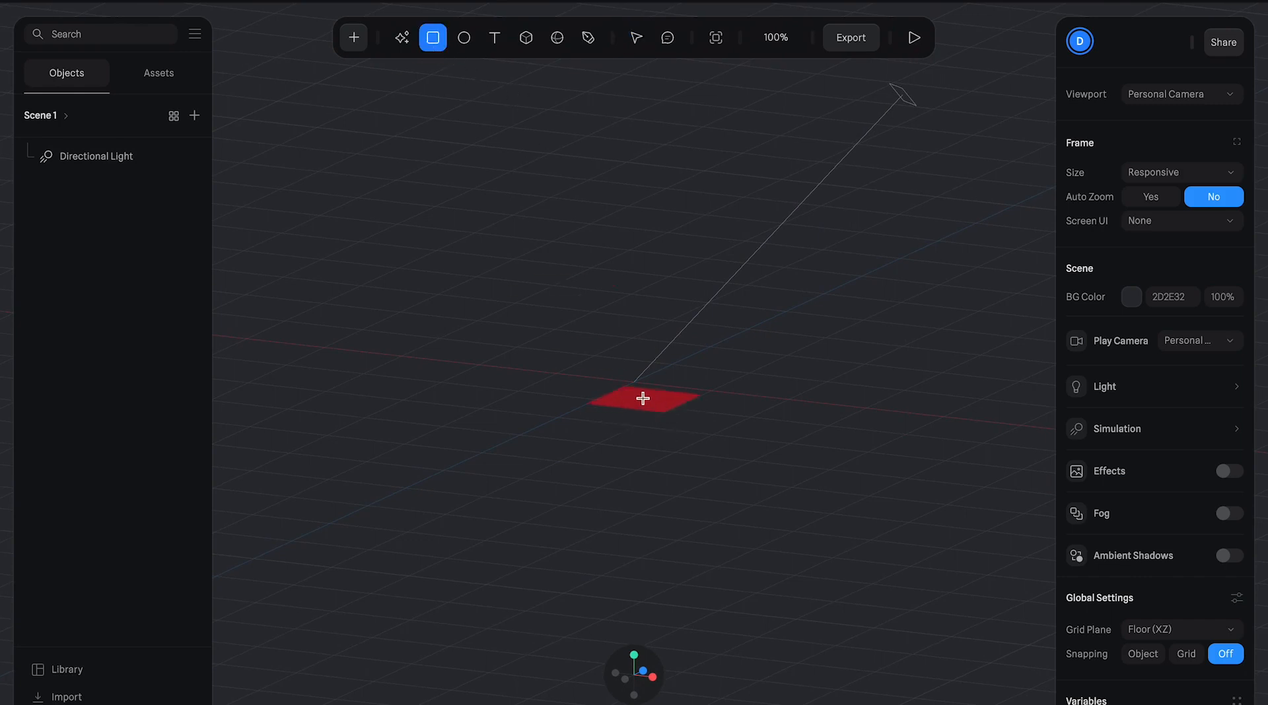
{"action": "left_click", "coordinate": [646, 396]}
{"action": "left_click_drag", "start_coordinate": [732, 397], "coordinate": [722, 365], "text": "alt"}
{"action": "left_click_drag", "start_coordinate": [681, 464], "coordinate": [784, 605]}
{"action": "scroll", "coordinate": [558, 365], "scroll_direction": "down", "scroll_amount": 6}
{"action": "scroll", "coordinate": [557, 365], "scroll_direction": "up", "scroll_amount": 2}
{"action": "left_click_drag", "start_coordinate": [548, 343], "coordinate": [647, 485]}
{"action": "left_click", "coordinate": [695, 503]}
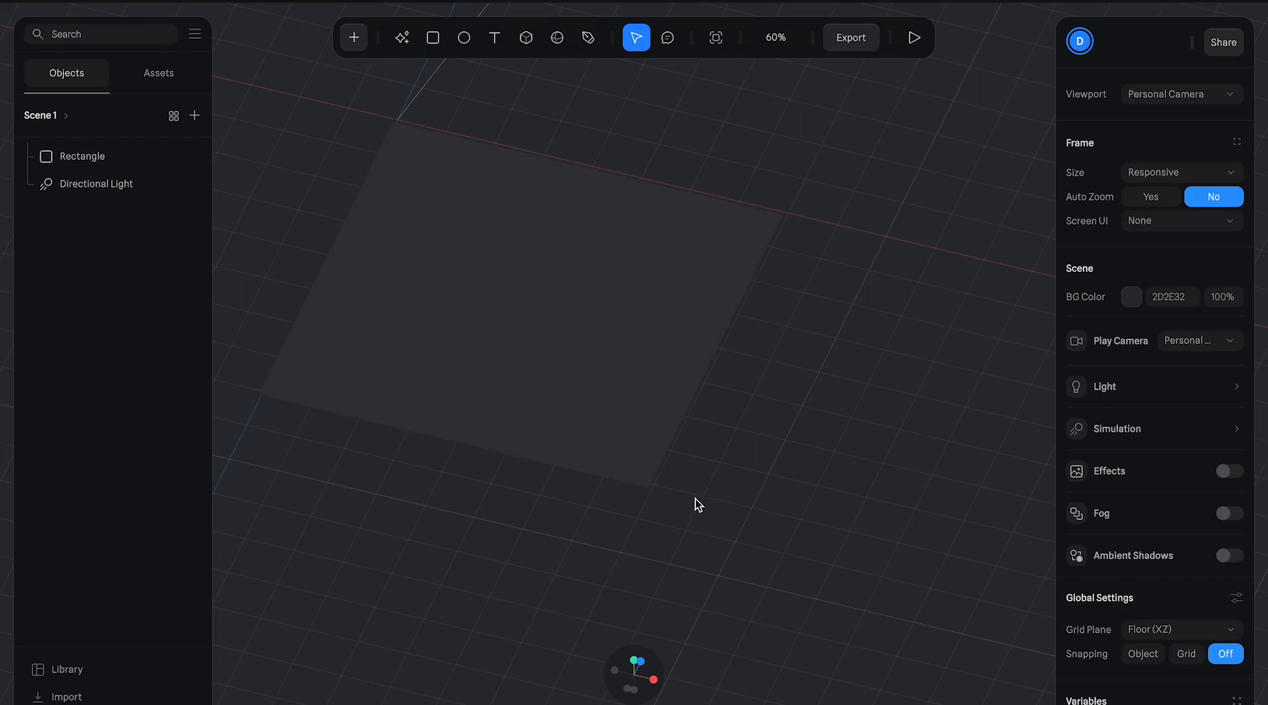
- Round the rectangle's corners to 40 and extrude it to about 61
{"action": "left_click", "coordinate": [625, 376]}
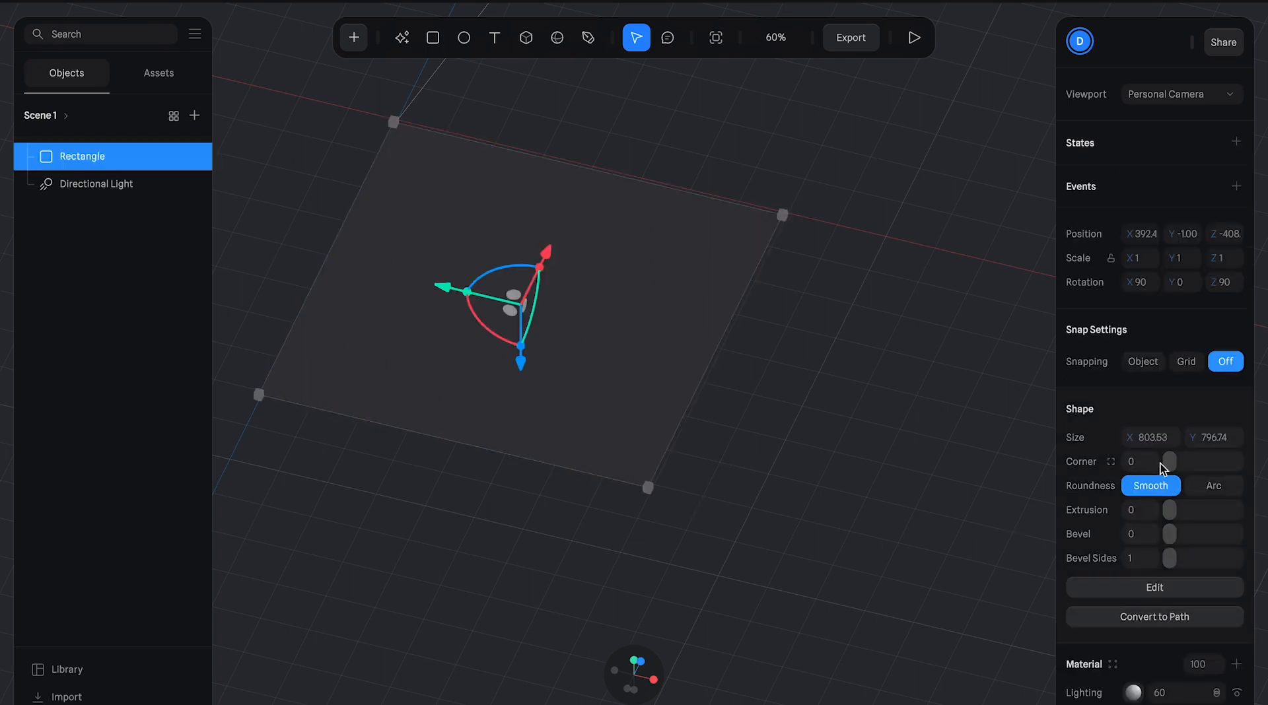
{"action": "left_click_drag", "start_coordinate": [1168, 462], "coordinate": [1195, 453]}
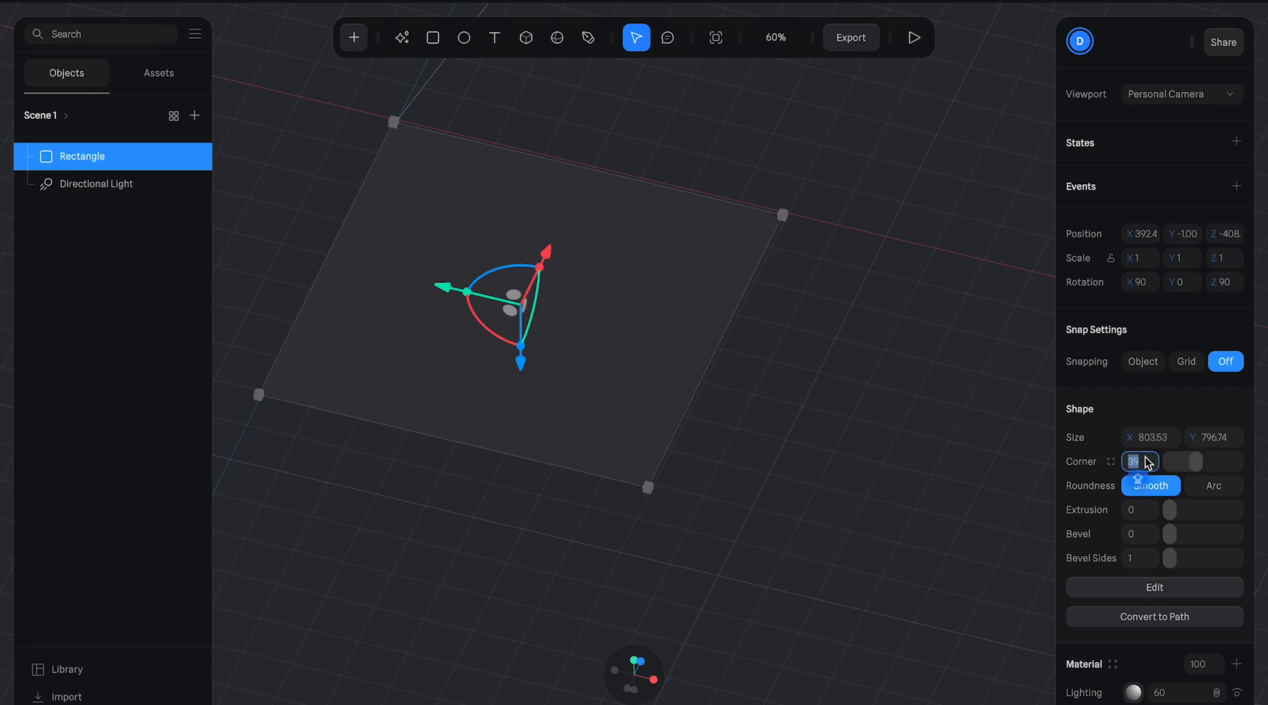
{"action": "left_click", "coordinate": [847, 377]}
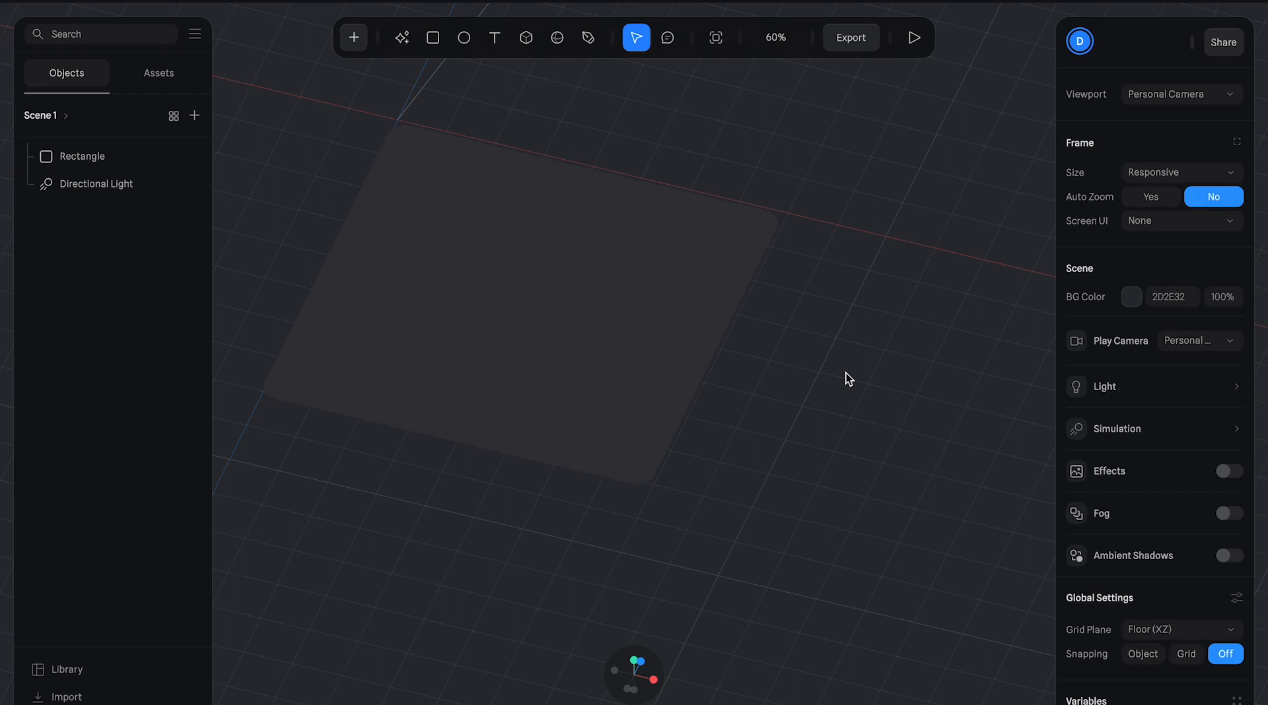
{"action": "scroll", "coordinate": [1167, 476], "scroll_direction": "down", "scroll_amount": 3}
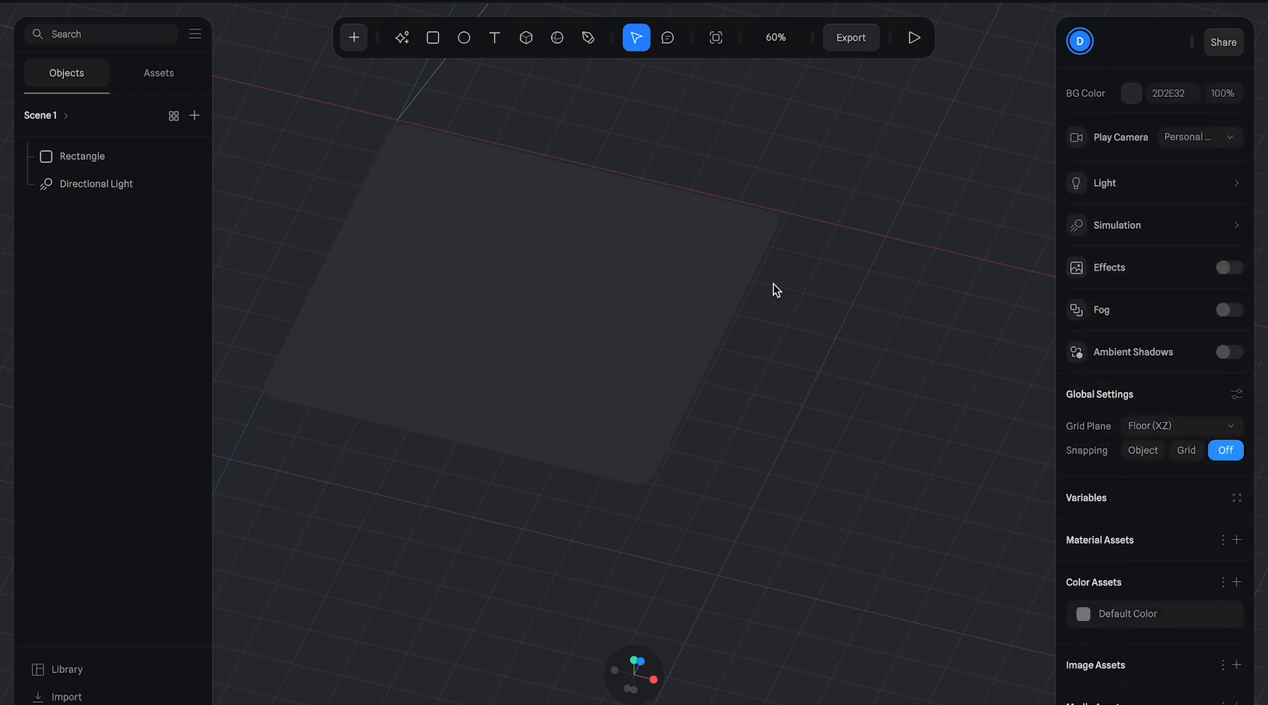
{"action": "left_click", "coordinate": [663, 259]}
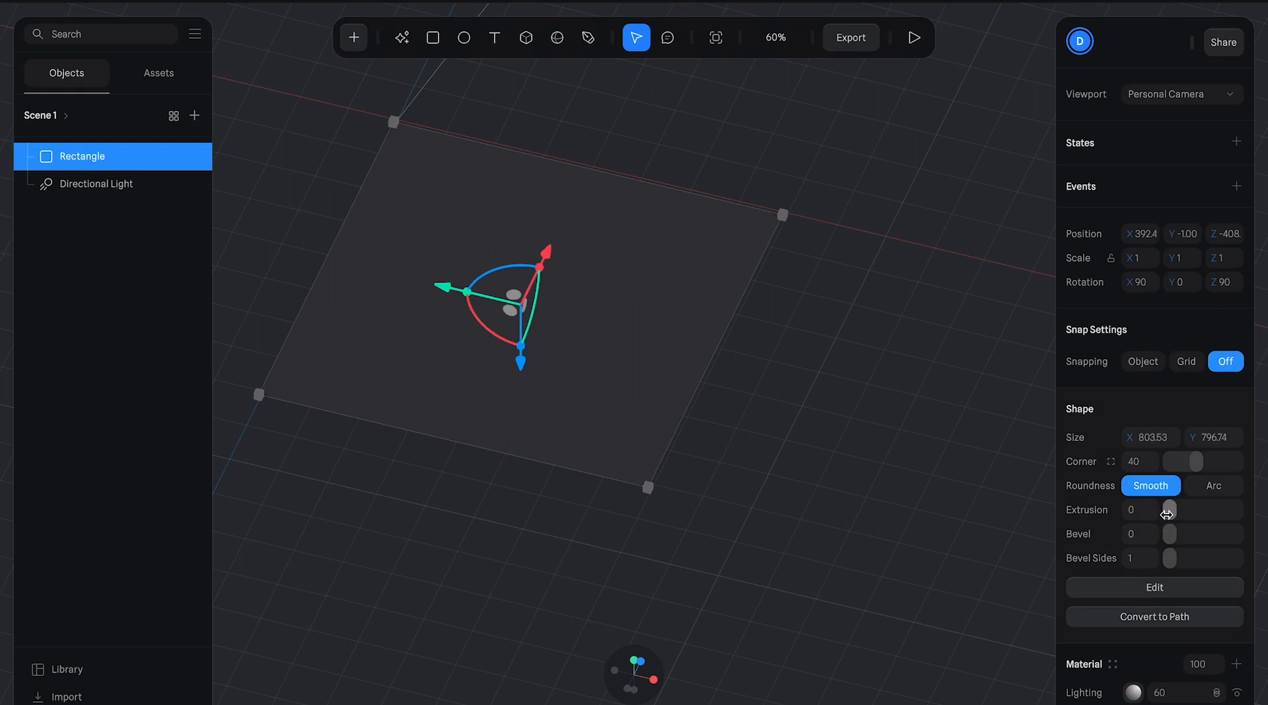
{"action": "left_click_drag", "start_coordinate": [1172, 512], "coordinate": [1199, 506]}
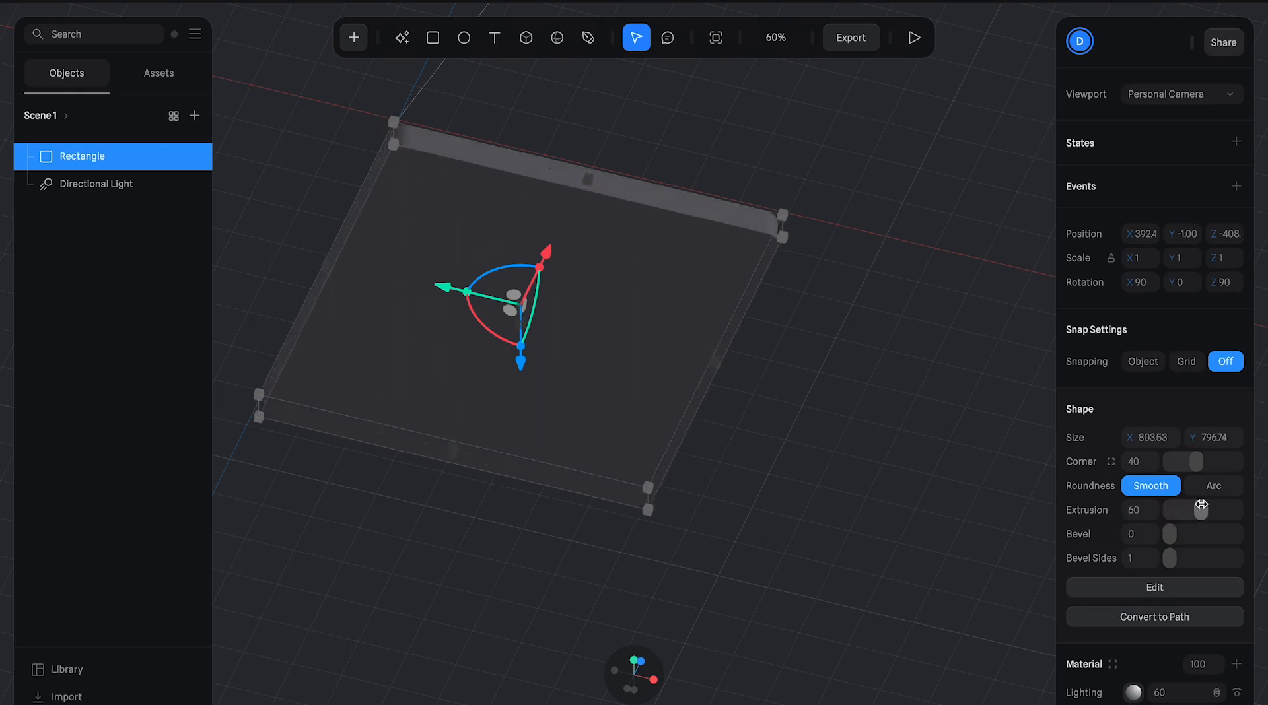
- Raise the extruded rectangle vertically above the floor grid to a Y position of about 81
{"action": "left_click", "coordinate": [825, 391]}
{"action": "left_click_drag", "start_coordinate": [809, 338], "coordinate": [914, 437]}
{"action": "left_click", "coordinate": [636, 290]}
{"action": "left_click", "coordinate": [636, 289]}
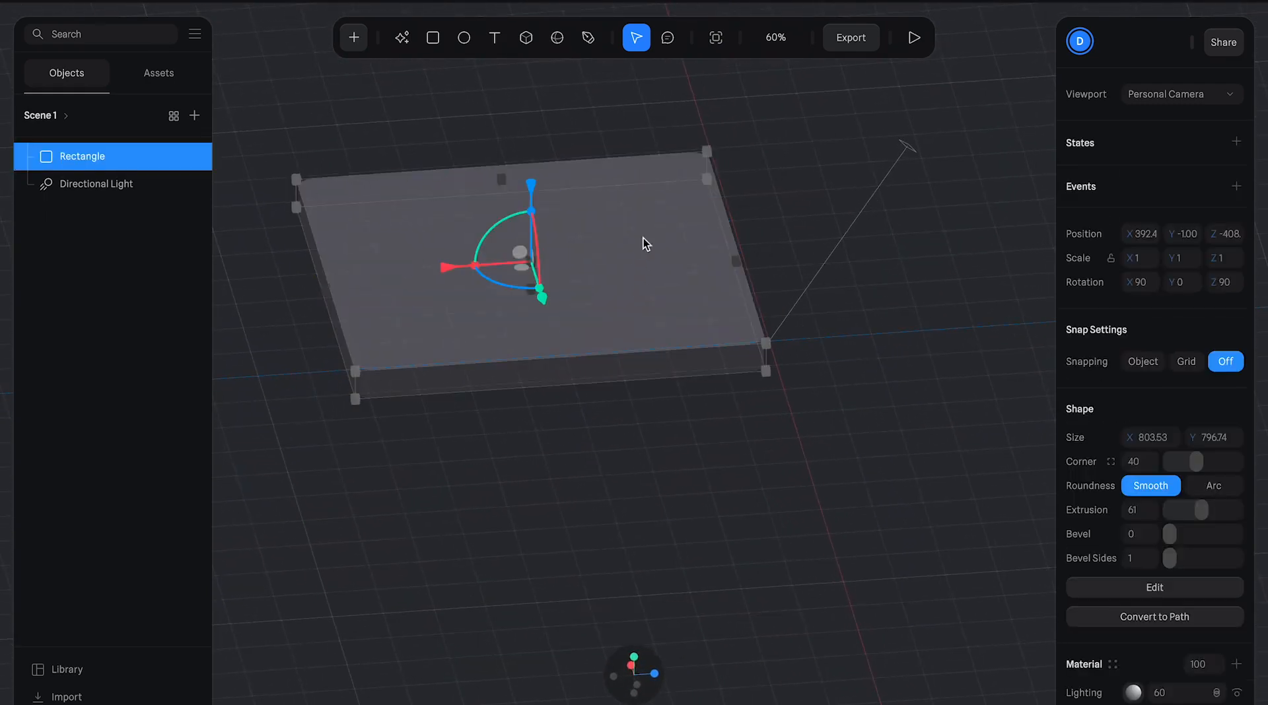
{"action": "left_click_drag", "start_coordinate": [537, 186], "coordinate": [533, 146]}
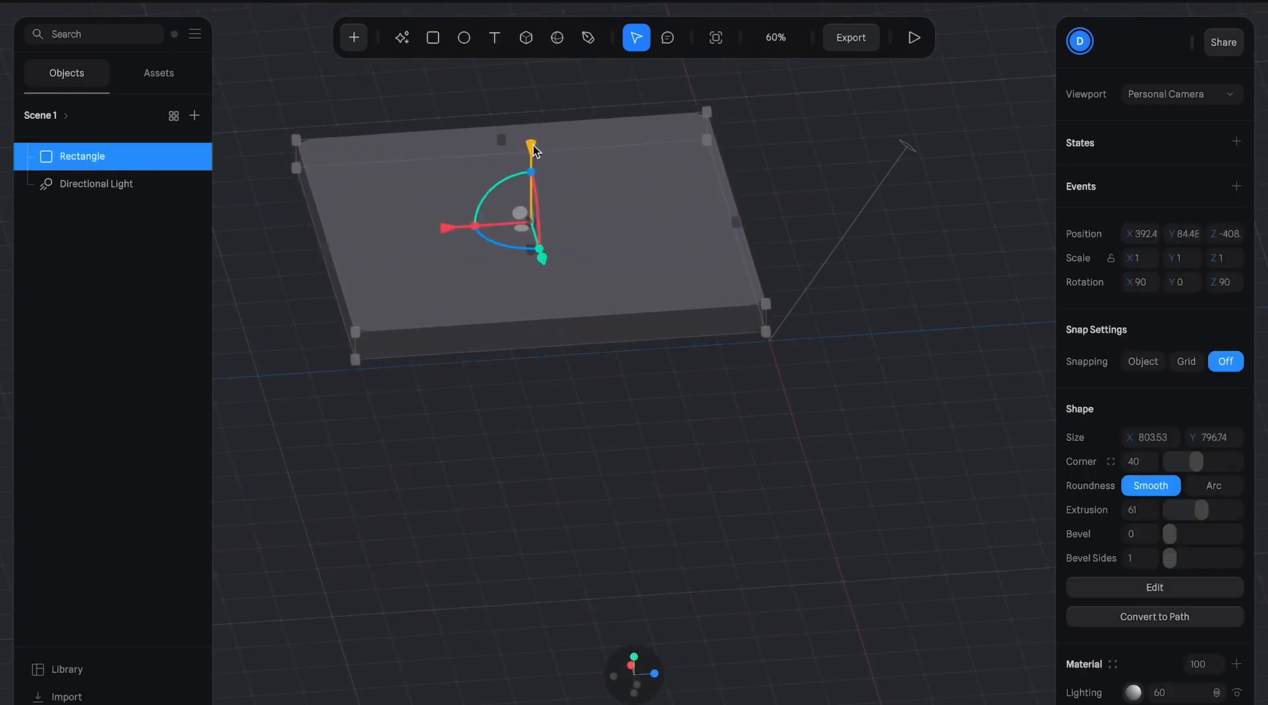
{"action": "left_click", "coordinate": [687, 550]}
- Stretch the body outward from two of its sides to a size of about 938 by 883
{"action": "left_click_drag", "start_coordinate": [669, 467], "coordinate": [548, 521]}
{"action": "scroll", "coordinate": [548, 521], "scroll_direction": "down", "scroll_amount": 5}
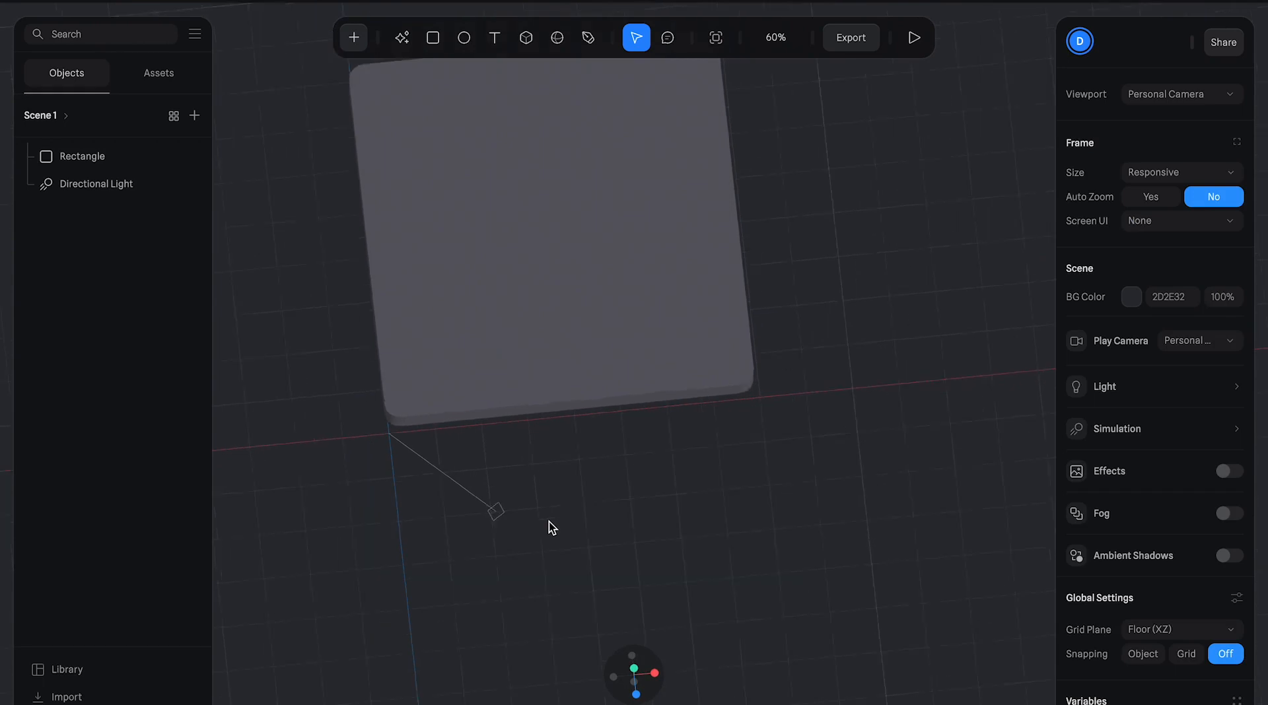
{"action": "scroll", "coordinate": [671, 235], "scroll_direction": "up", "scroll_amount": 5}
{"action": "scroll", "coordinate": [671, 235], "scroll_direction": "down", "scroll_amount": 2}
{"action": "left_click", "coordinate": [631, 243]}
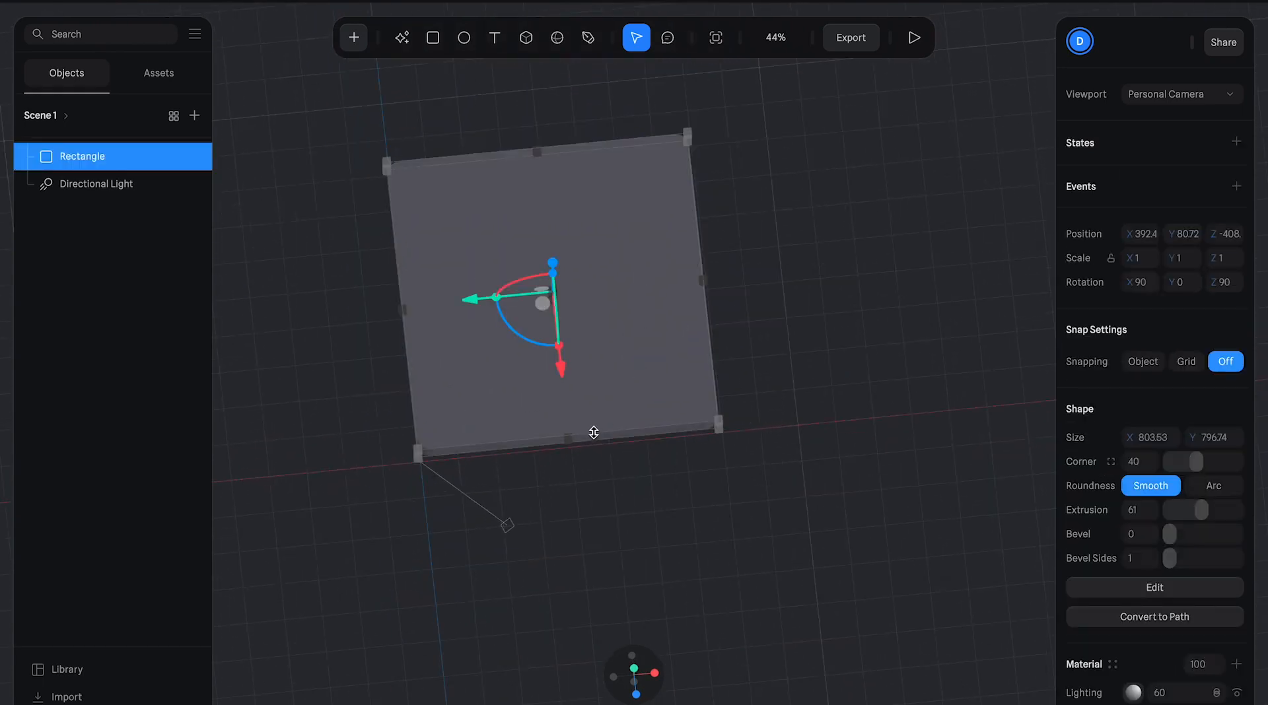
{"action": "left_click_drag", "start_coordinate": [571, 437], "coordinate": [577, 484]}
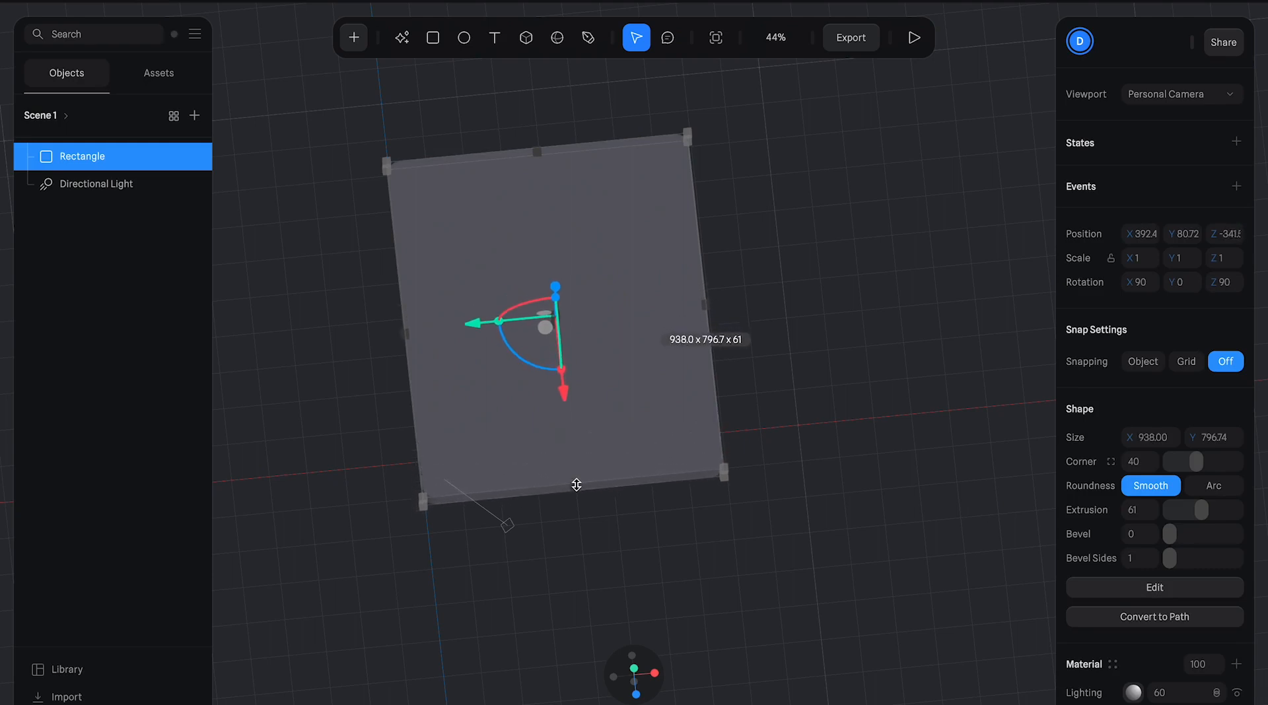
{"action": "left_click_drag", "start_coordinate": [707, 303], "coordinate": [739, 302]}
{"action": "left_click", "coordinate": [802, 261]}
- Set the body's extrusion to 120
{"action": "right_click_drag", "start_coordinate": [802, 261], "coordinate": [803, 187]}
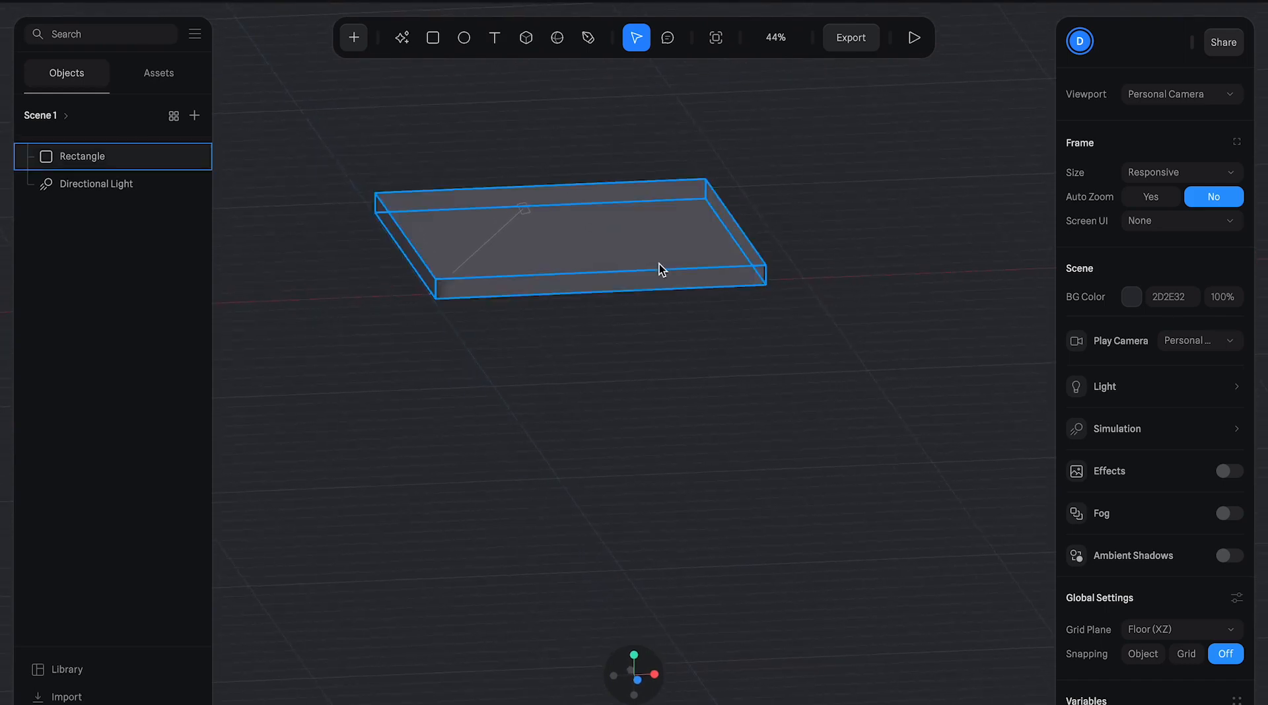
{"action": "left_click", "coordinate": [659, 264]}
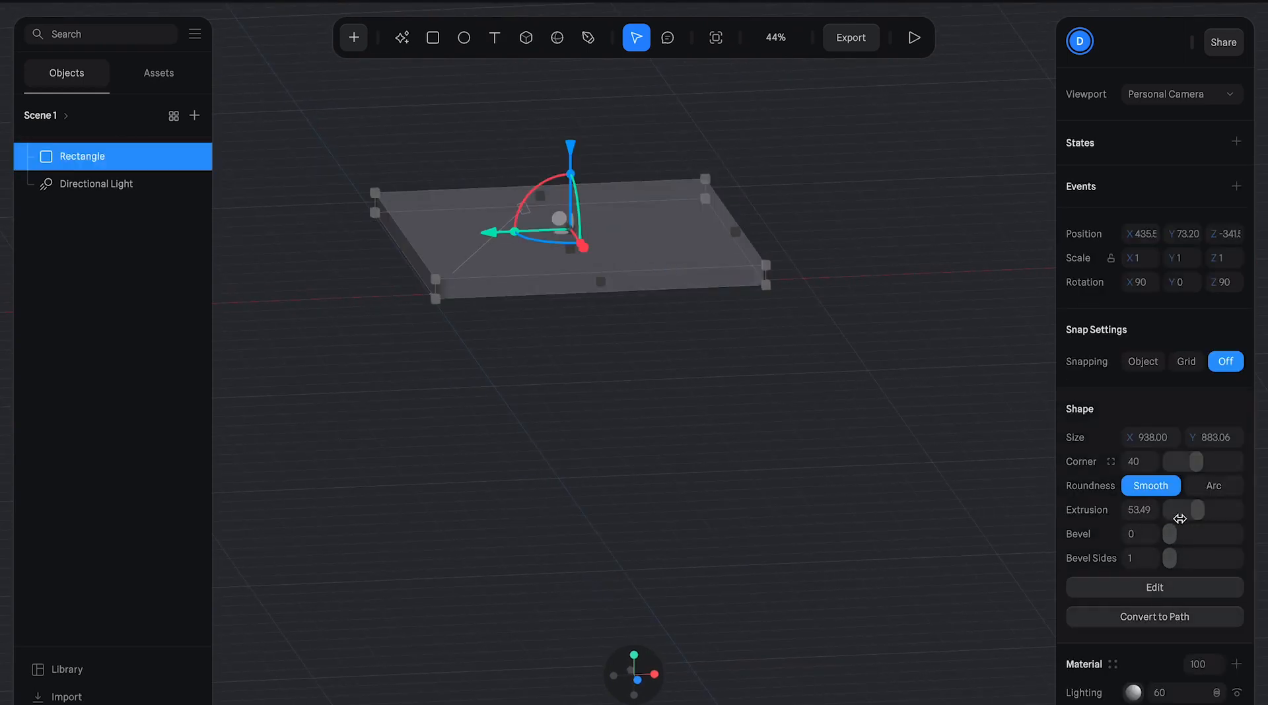
{"action": "left_click_drag", "start_coordinate": [1187, 519], "coordinate": [1227, 510]}
{"action": "left_click", "coordinate": [1133, 510]}
{"action": "type", "text": "120"}
{"action": "key", "text": "Return"}
{"action": "left_click", "coordinate": [766, 456]}
- Raise the thickened body vertically to a Y position of about 161
{"action": "left_click", "coordinate": [620, 202]}
{"action": "left_click_drag", "start_coordinate": [572, 161], "coordinate": [573, 127]}
{"action": "left_click", "coordinate": [641, 324]}
{"action": "right_click_drag", "start_coordinate": [640, 324], "coordinate": [652, 350]}
- Bevel the extruded body's edges with a bevel value of 12
{"action": "left_click", "coordinate": [639, 274]}
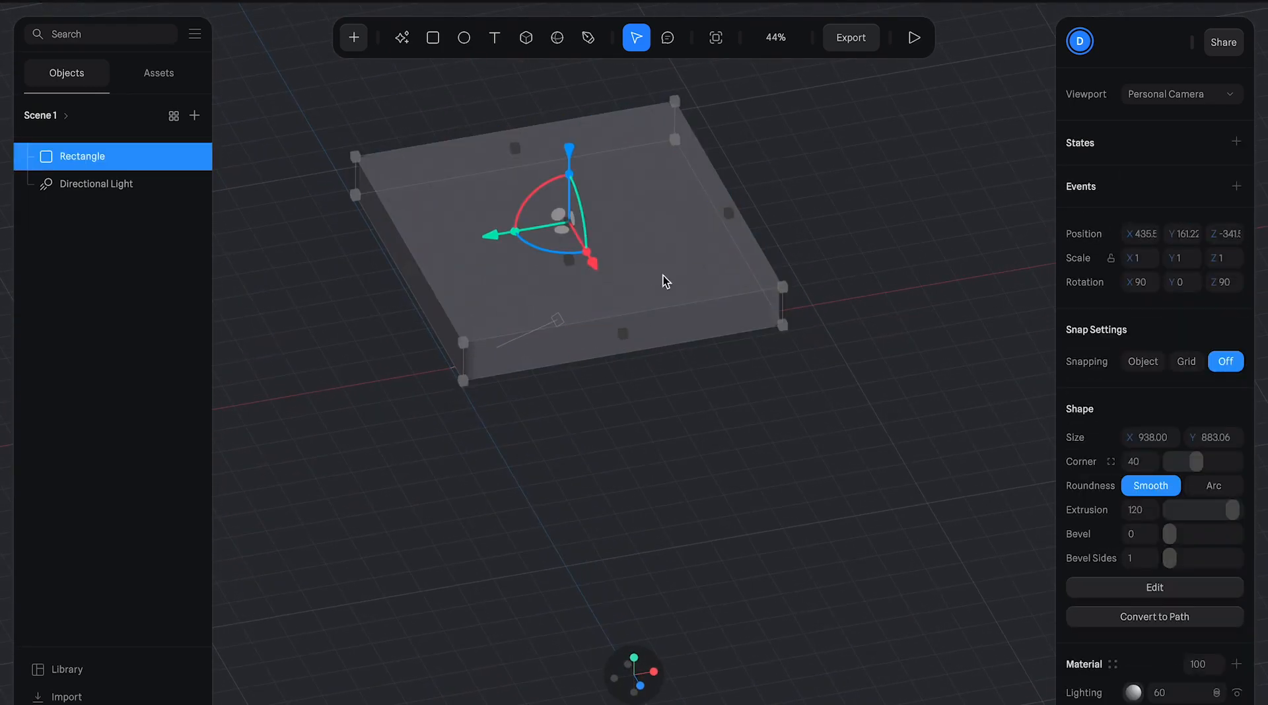
{"action": "scroll", "coordinate": [1092, 445], "scroll_direction": "down", "scroll_amount": 3}
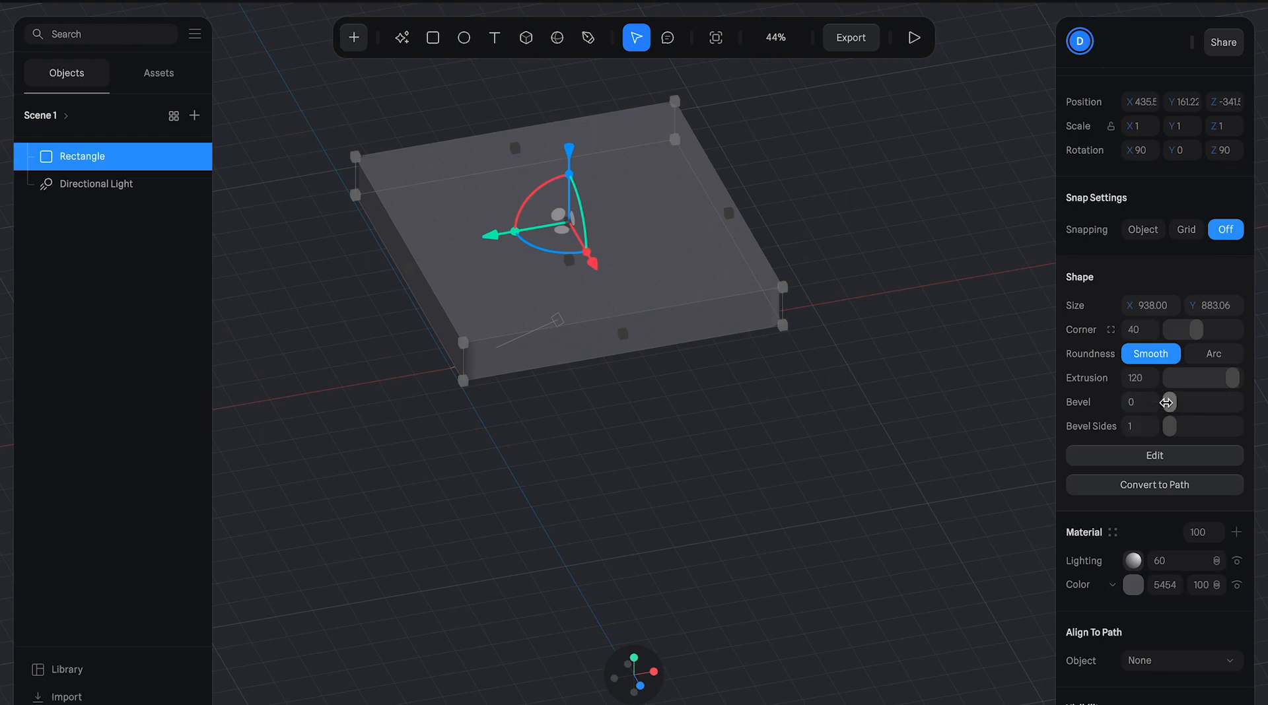
{"action": "left_click_drag", "start_coordinate": [1168, 403], "coordinate": [1177, 401]}
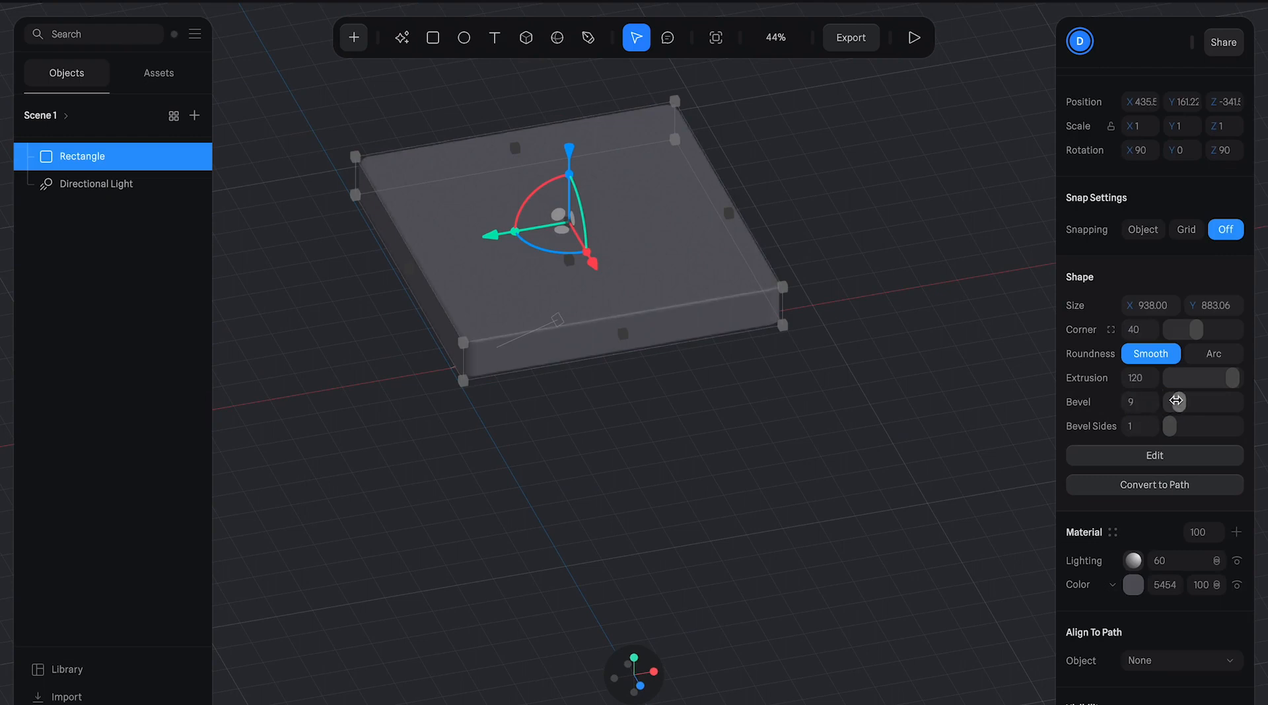
{"action": "left_click_drag", "start_coordinate": [1177, 400], "coordinate": [1177, 398]}
{"action": "left_click_drag", "start_coordinate": [1186, 398], "coordinate": [1181, 398]}
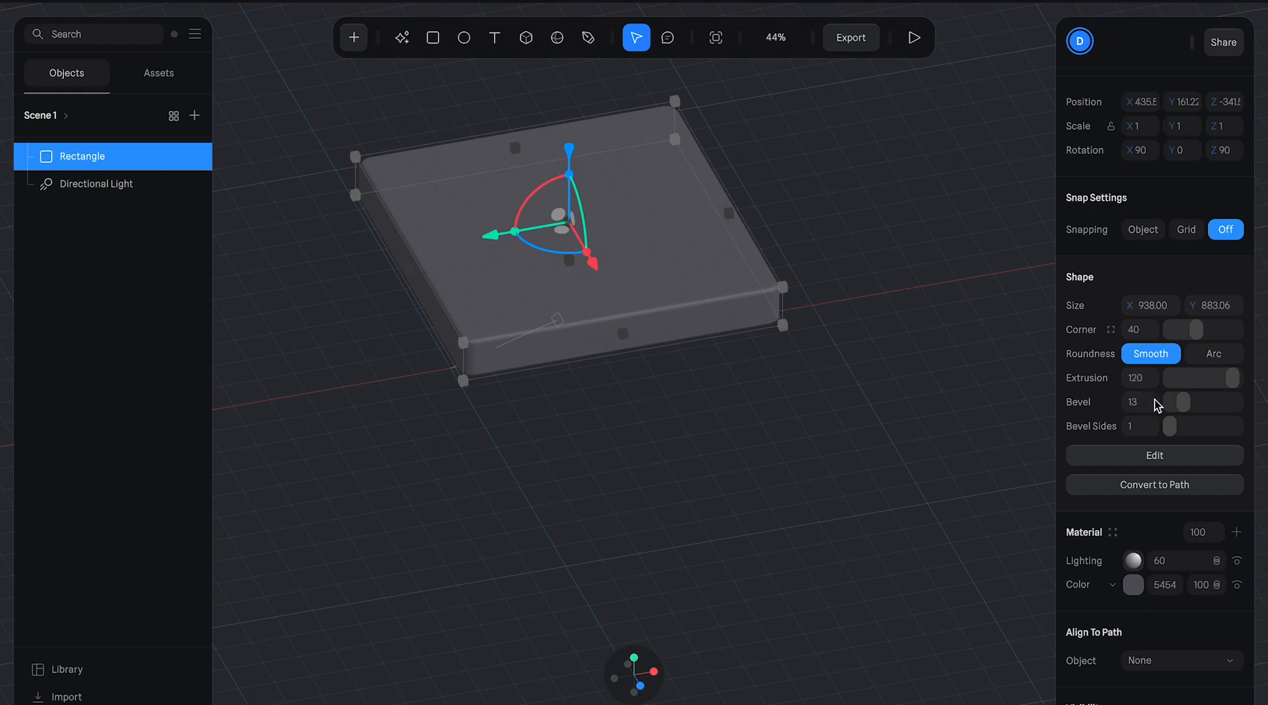
{"action": "left_click", "coordinate": [1135, 404]}
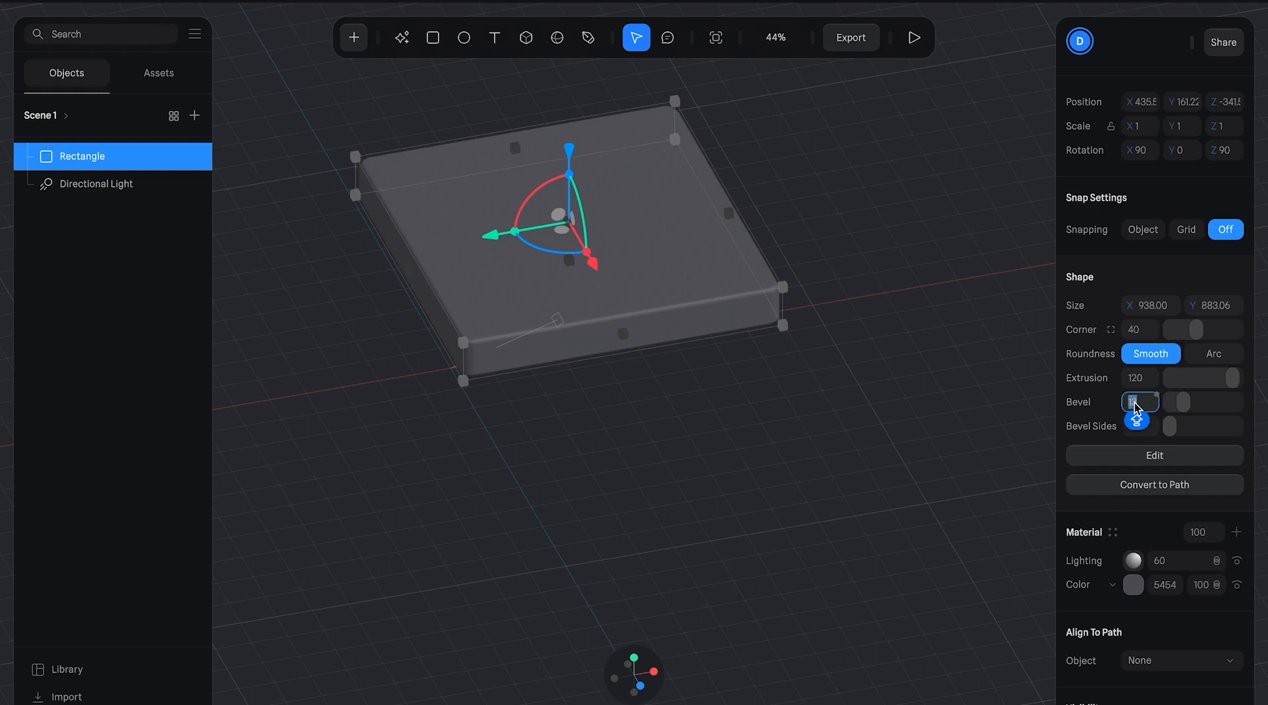
{"action": "left_click", "coordinate": [811, 473]}
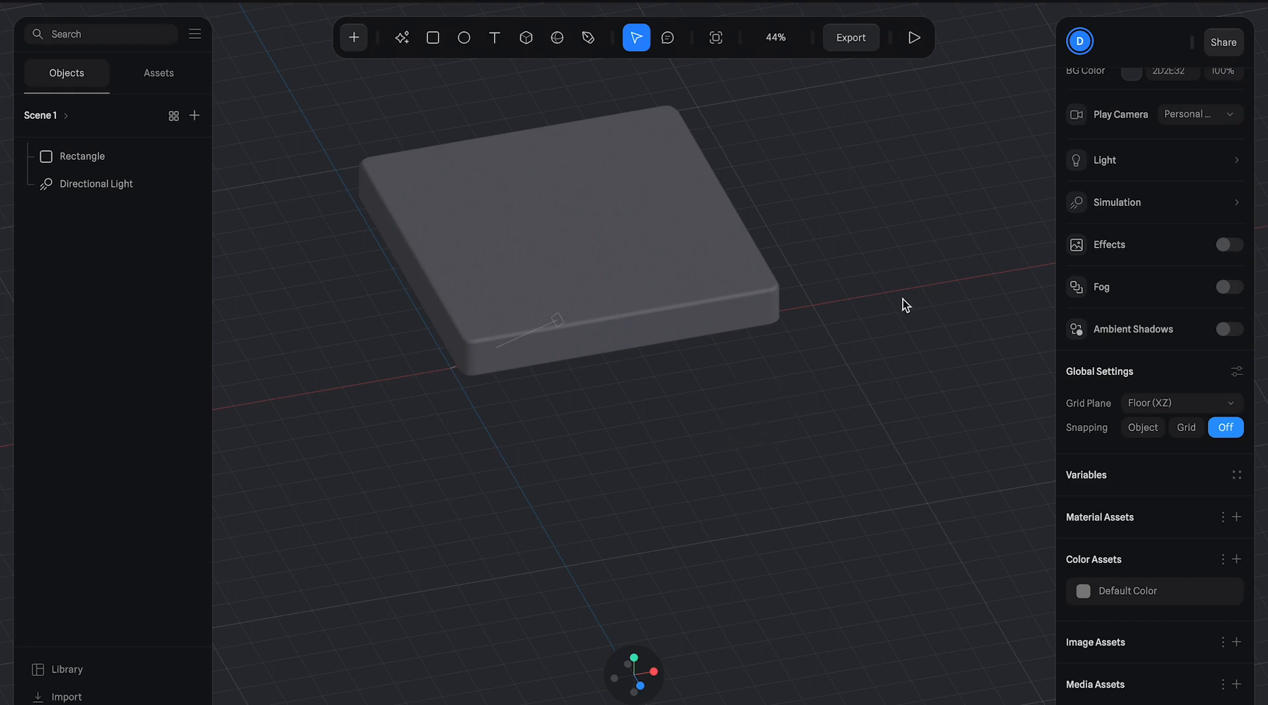
- Examine the bevelled body from several distances and angles, including from above
{"action": "scroll", "coordinate": [902, 299], "scroll_direction": "down", "scroll_amount": 3}
{"action": "right_click", "coordinate": [790, 388]}
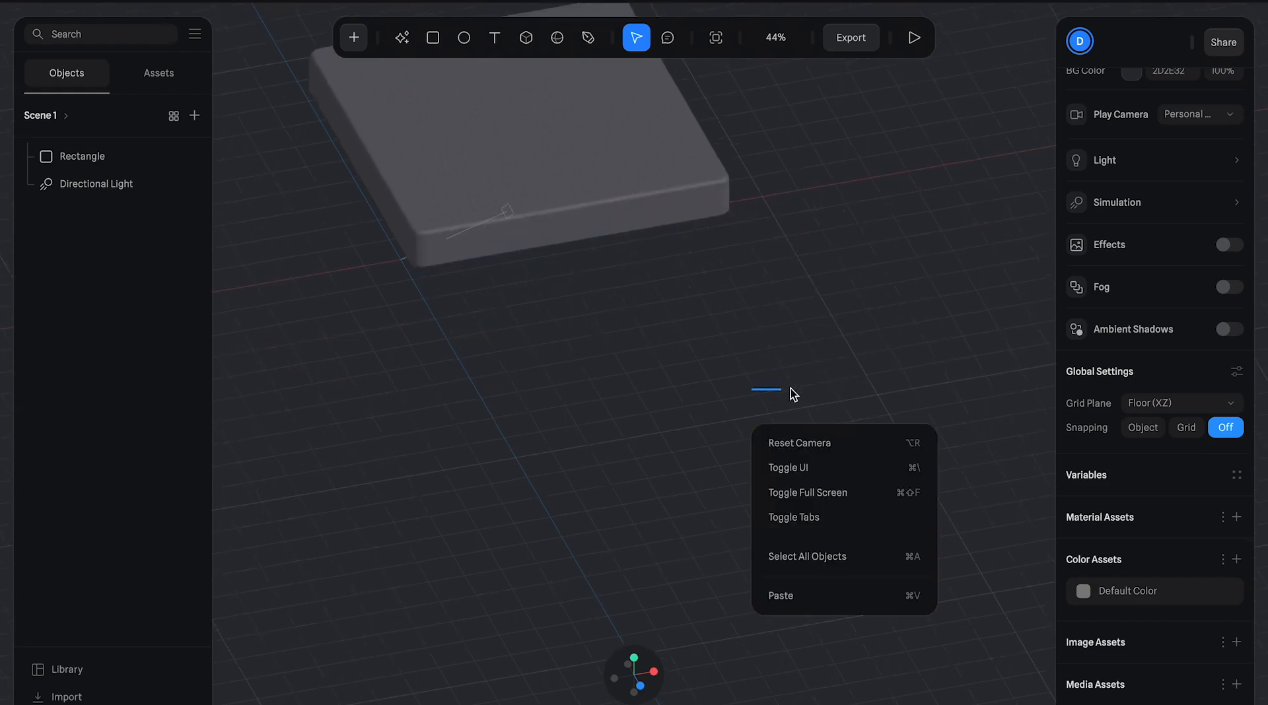
{"action": "left_click", "coordinate": [783, 319]}
{"action": "scroll", "coordinate": [783, 319], "scroll_direction": "down", "scroll_amount": 5}
{"action": "left_click", "coordinate": [639, 286]}
{"action": "left_click", "coordinate": [631, 411]}
{"action": "mouse_move", "coordinate": [631, 410]}
{"action": "right_mouse_down"}
{"action": "mouse_move", "coordinate": [556, 411]}
{"action": "mouse_move", "coordinate": [639, 412]}
{"action": "right_mouse_up"}
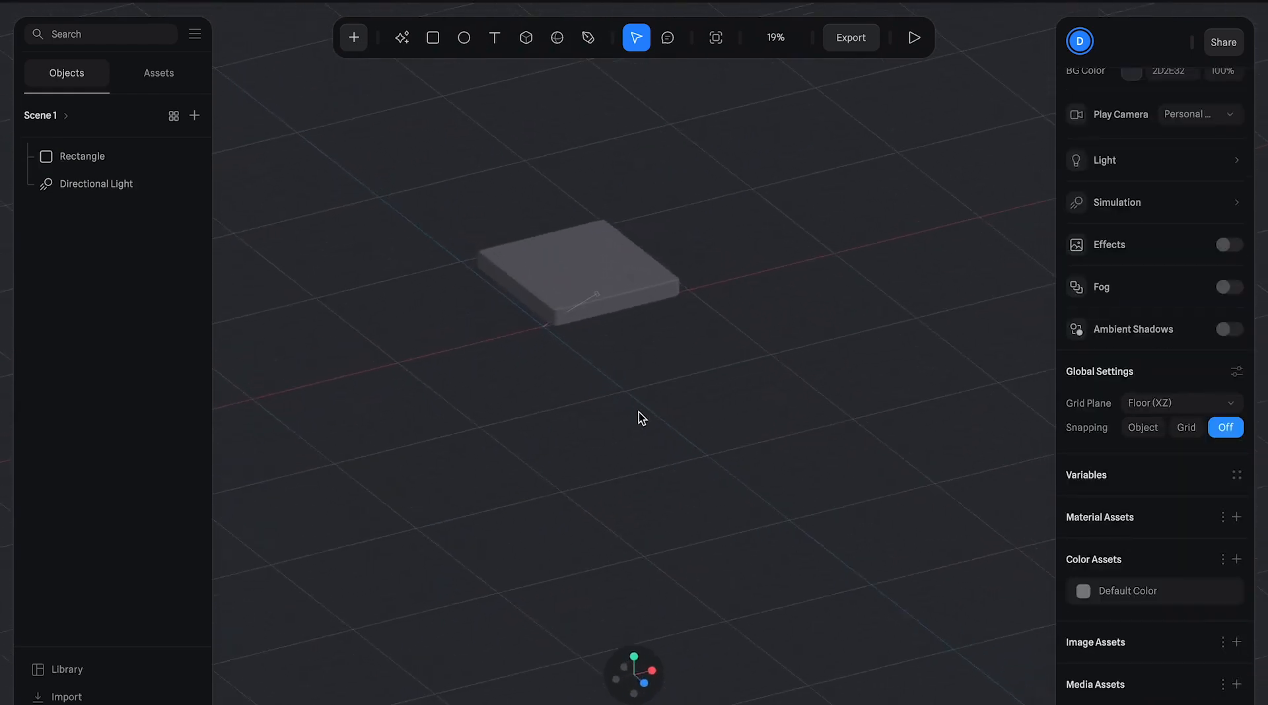
{"action": "scroll", "coordinate": [668, 203], "scroll_direction": "up", "scroll_amount": 5}
{"action": "scroll", "coordinate": [680, 210], "scroll_direction": "up", "scroll_amount": 3}
{"action": "right_click_drag", "start_coordinate": [732, 256], "coordinate": [826, 331]}
{"action": "left_click_drag", "start_coordinate": [828, 330], "coordinate": [833, 340], "text": "alt"}
{"action": "scroll", "coordinate": [833, 340], "scroll_direction": "down", "scroll_amount": 3}
{"action": "mouse_move", "coordinate": [847, 276]}
{"action": "left_mouse_down", "text": "alt"}
{"action": "mouse_move", "coordinate": [847, 244]}
{"action": "mouse_move", "coordinate": [846, 264]}
{"action": "left_mouse_up", "text": "alt"}
- Set the body's corner radius to 80
{"action": "left_click", "coordinate": [766, 261]}
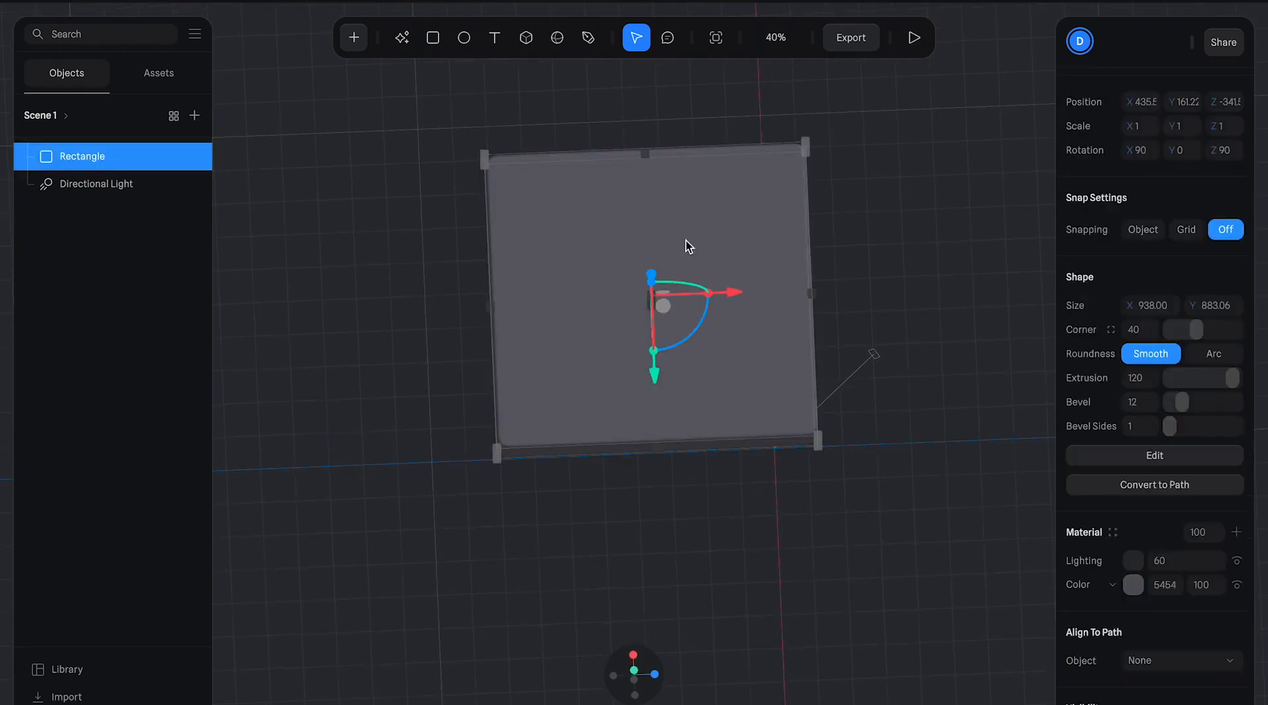
{"action": "left_click", "coordinate": [1138, 335]}
{"action": "type", "text": "80"}
{"action": "key", "text": "Return"}
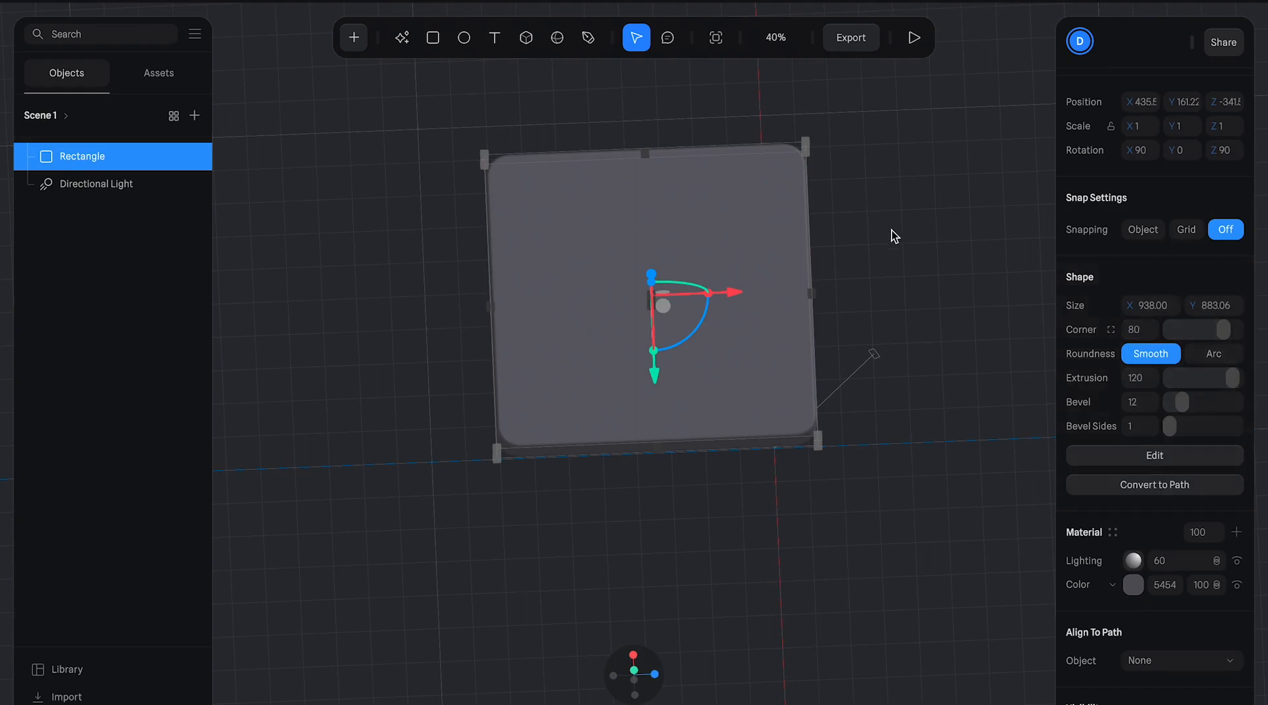
{"action": "left_click", "coordinate": [892, 225]}
{"action": "mouse_move", "coordinate": [911, 274]}
{"action": "left_mouse_down", "text": "alt"}
{"action": "mouse_move", "coordinate": [882, 249]}
{"action": "mouse_move", "coordinate": [892, 200]}
{"action": "mouse_move", "coordinate": [800, 214]}
{"action": "mouse_move", "coordinate": [909, 224]}
{"action": "mouse_move", "coordinate": [903, 292]}
{"action": "mouse_move", "coordinate": [918, 280]}
{"action": "left_mouse_up", "text": "alt"}
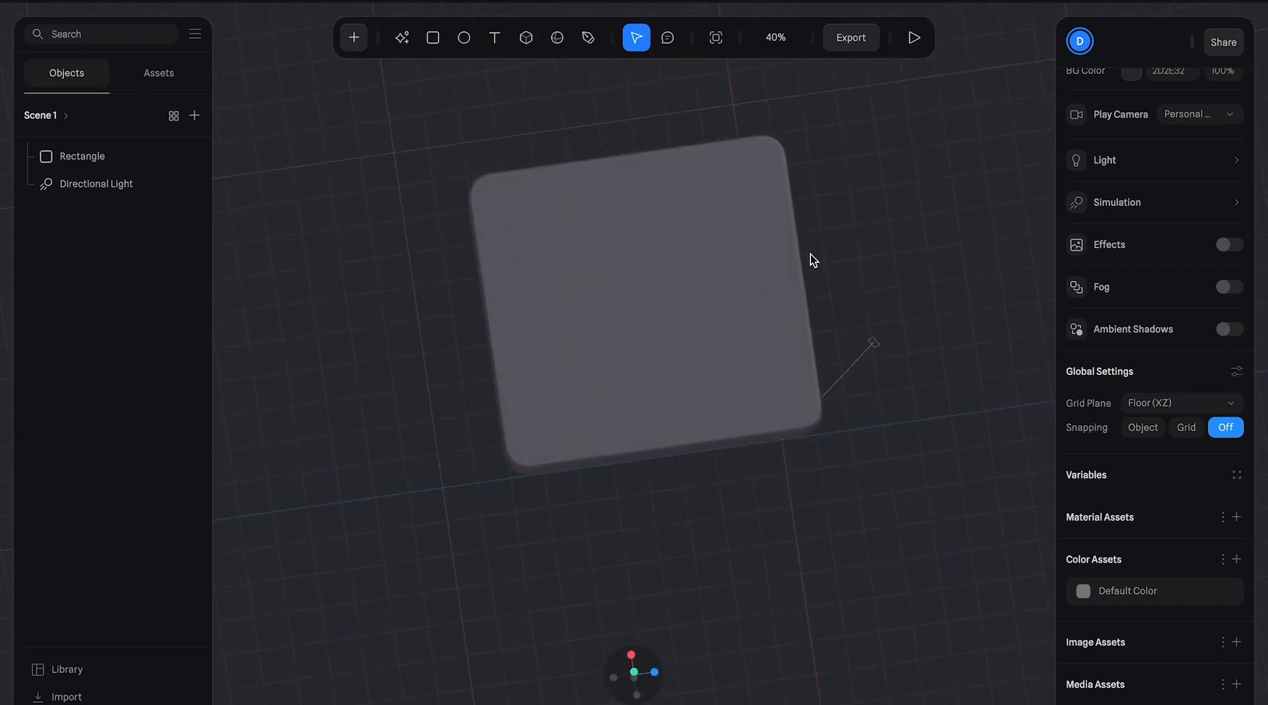
- Place a 252 by 252 rectangle on the body's top face, near one corner
{"action": "left_click", "coordinate": [669, 173]}
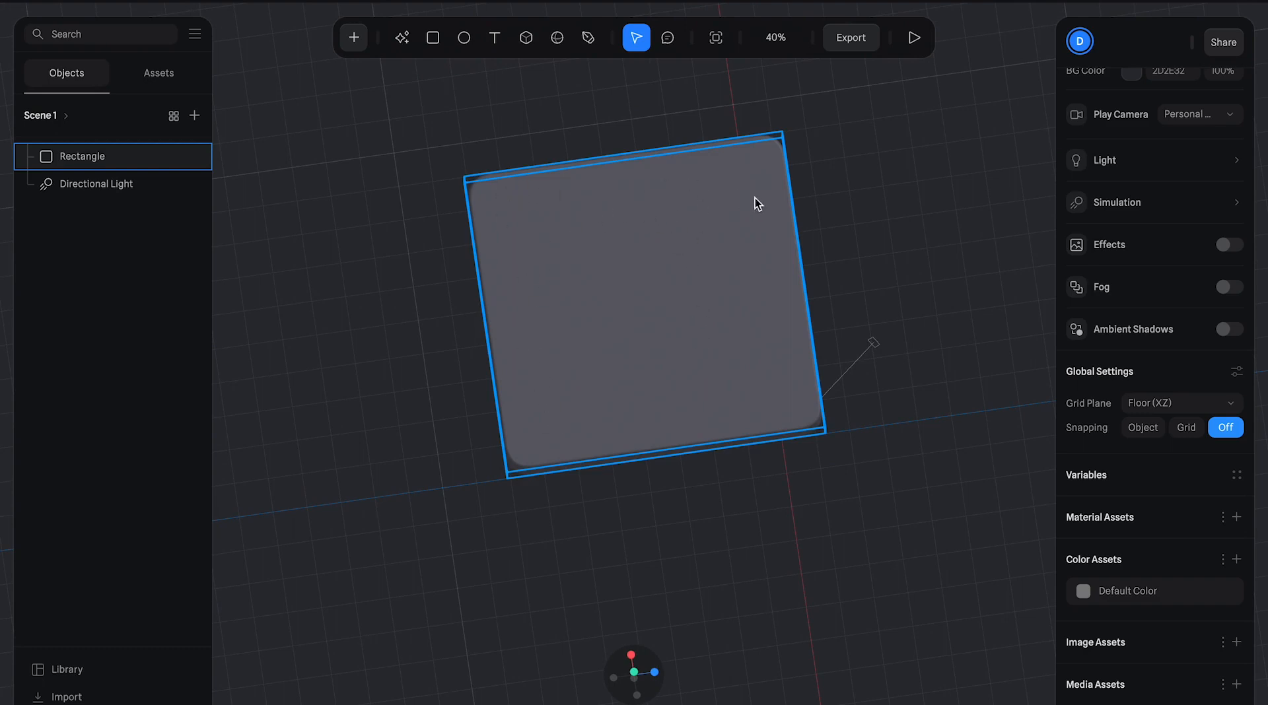
{"action": "left_click", "coordinate": [884, 144]}
{"action": "left_click", "coordinate": [763, 218]}
{"action": "left_click_drag", "start_coordinate": [834, 192], "coordinate": [809, 178], "text": "alt"}
{"action": "left_click", "coordinate": [725, 198]}
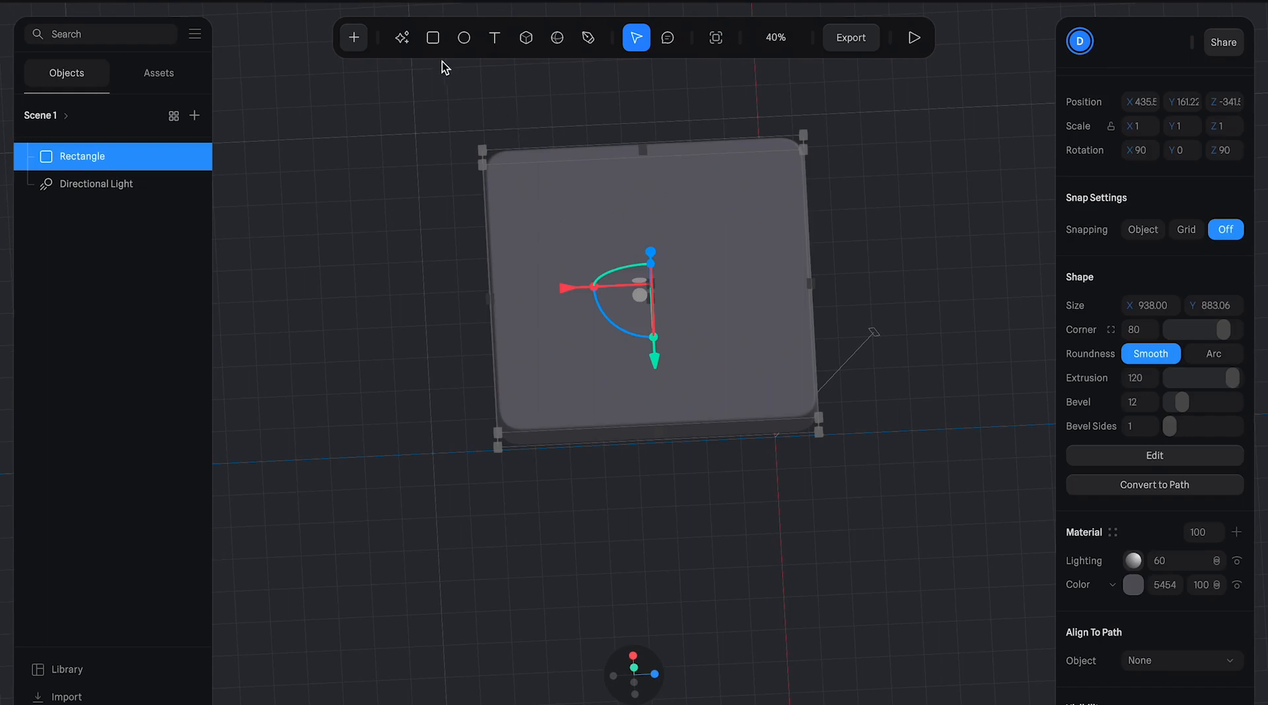
{"action": "left_click", "coordinate": [436, 44]}
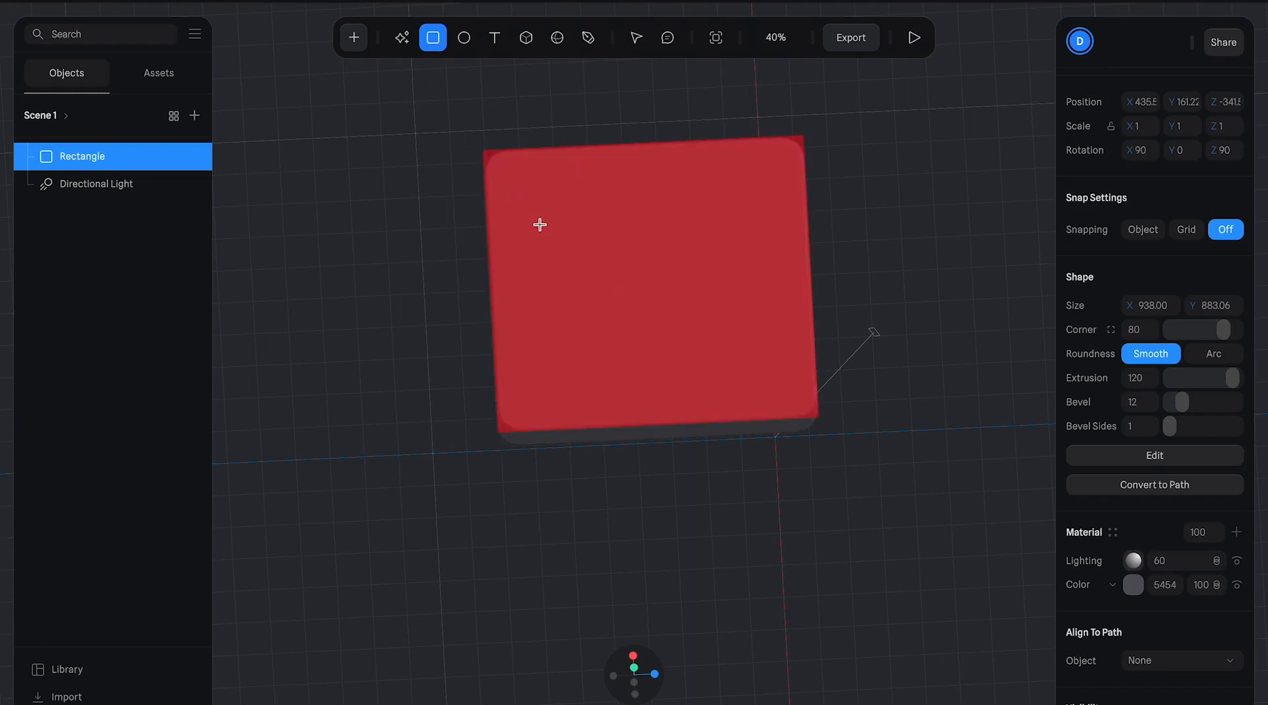
{"action": "left_click", "coordinate": [539, 221]}
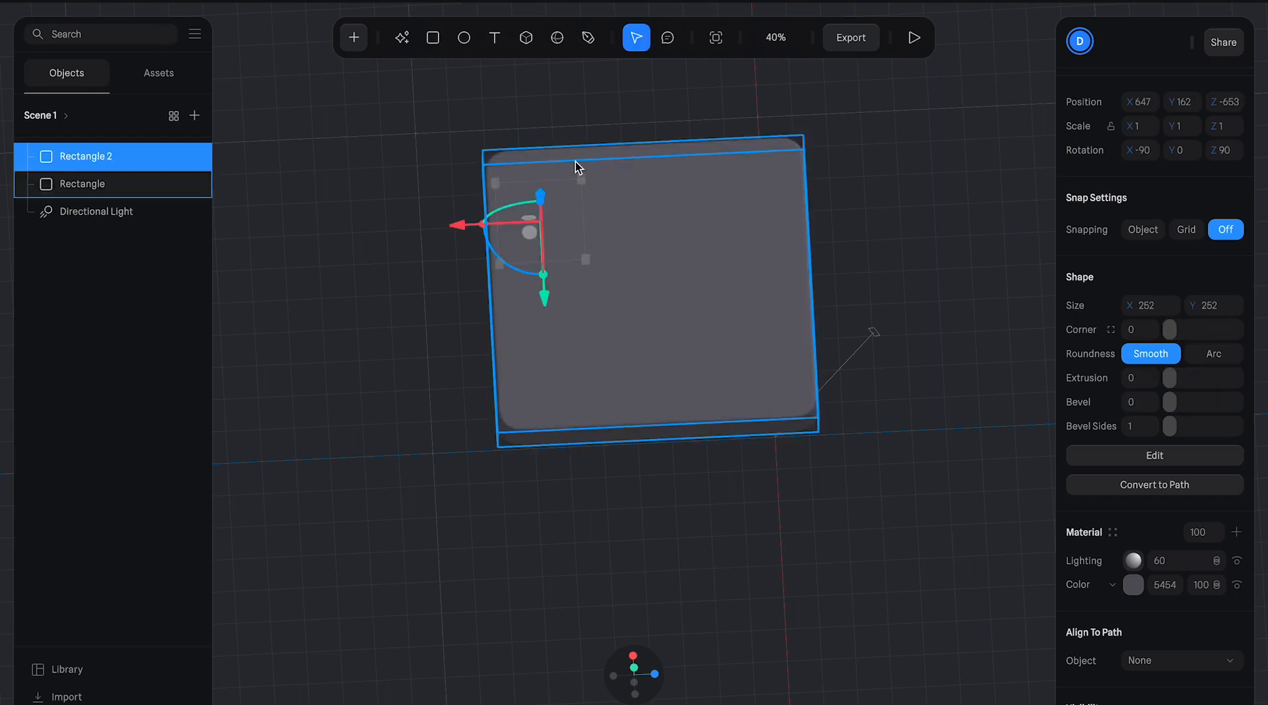
- Darken the new rectangle's material colour to a slightly deeper grey than the body
{"action": "mouse_move", "coordinate": [579, 124]}
{"action": "right_mouse_down"}
{"action": "mouse_move", "coordinate": [579, 93]}
{"action": "mouse_move", "coordinate": [596, 107]}
{"action": "right_mouse_up"}
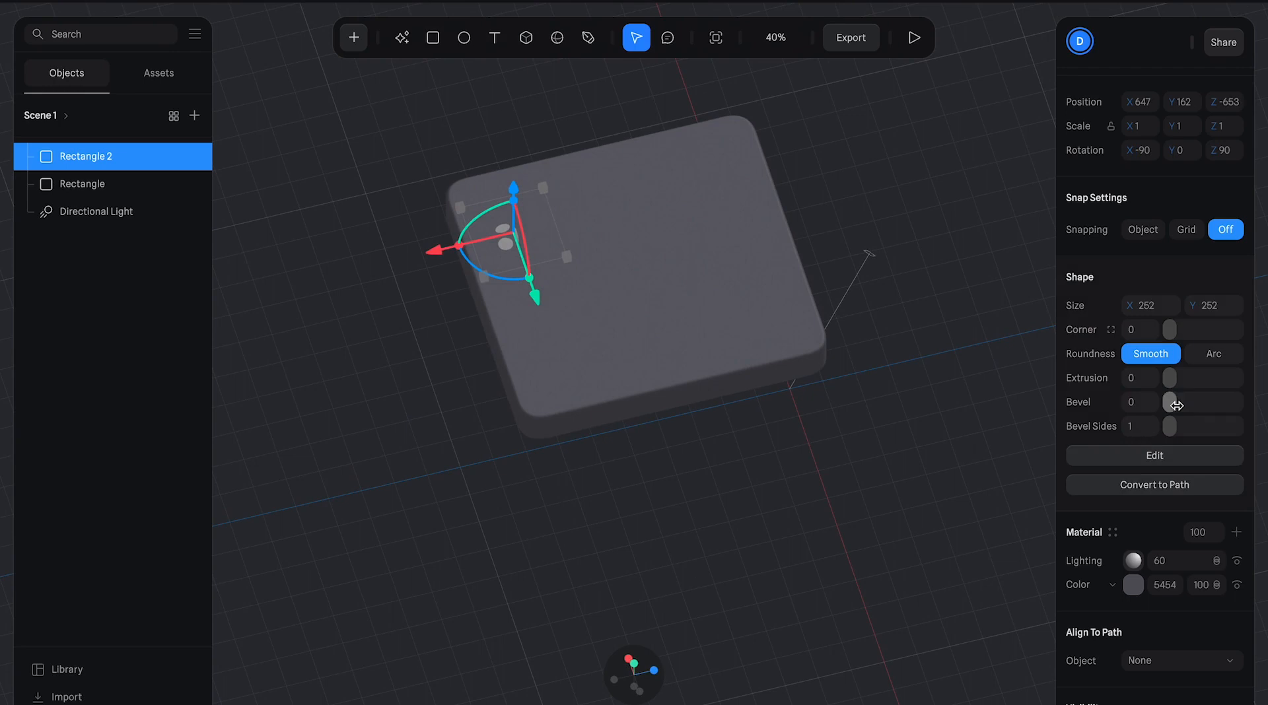
{"action": "scroll", "coordinate": [1169, 405], "scroll_direction": "down", "scroll_amount": 2}
{"action": "left_click", "coordinate": [1134, 421]}
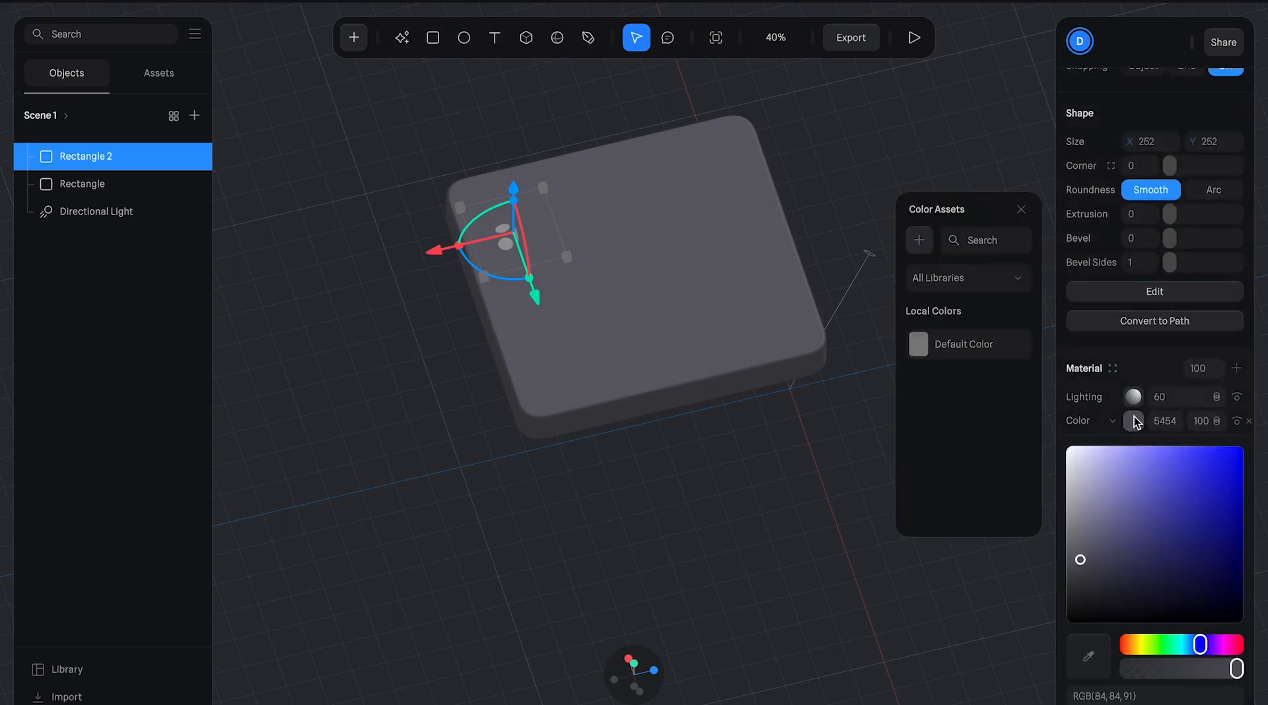
{"action": "mouse_move", "coordinate": [1081, 560]}
{"action": "left_mouse_down"}
{"action": "mouse_move", "coordinate": [1068, 574]}
{"action": "mouse_move", "coordinate": [1088, 568]}
{"action": "left_mouse_up"}
{"action": "left_click", "coordinate": [730, 515]}
- Rename the large extruded rectangle as Body
{"action": "left_click", "coordinate": [656, 345]}
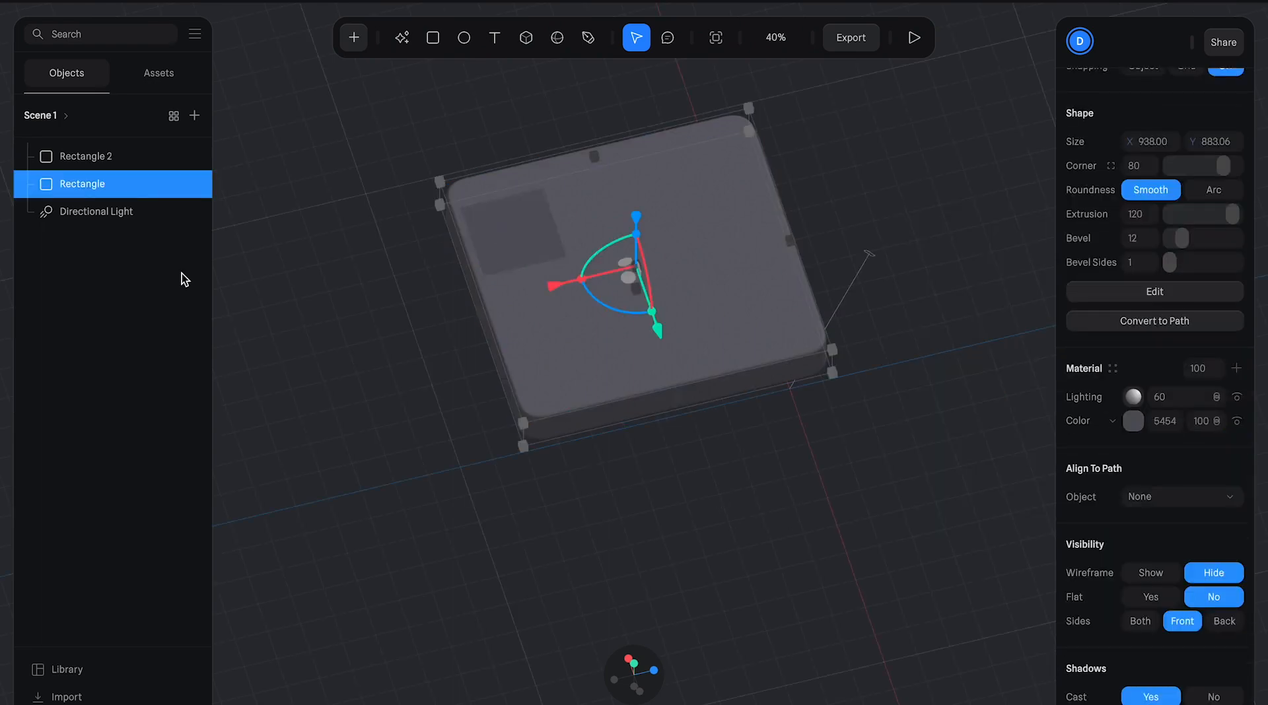
{"action": "double_click", "coordinate": [96, 183]}
{"action": "type", "text": "bODY"}
{"action": "key", "text": "super+a"}
{"action": "type", "text": "B"}
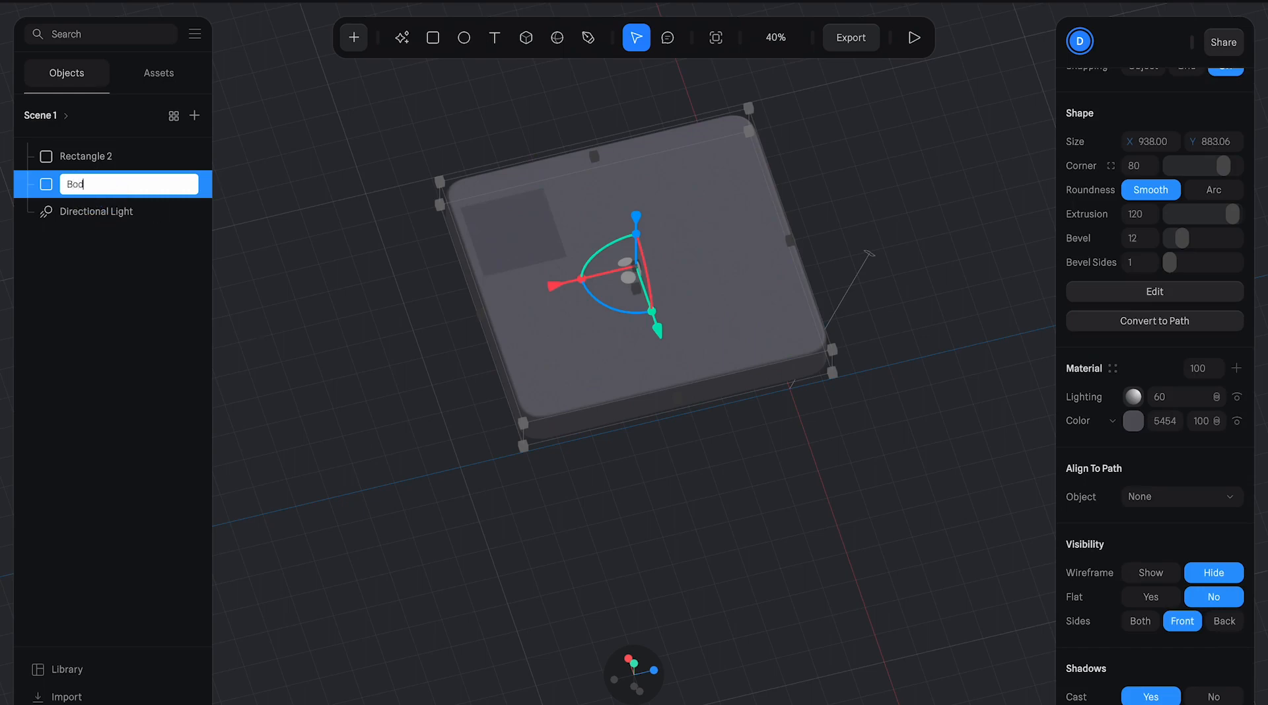
{"action": "type", "text": "ody"}
{"action": "left_click", "coordinate": [294, 377]}
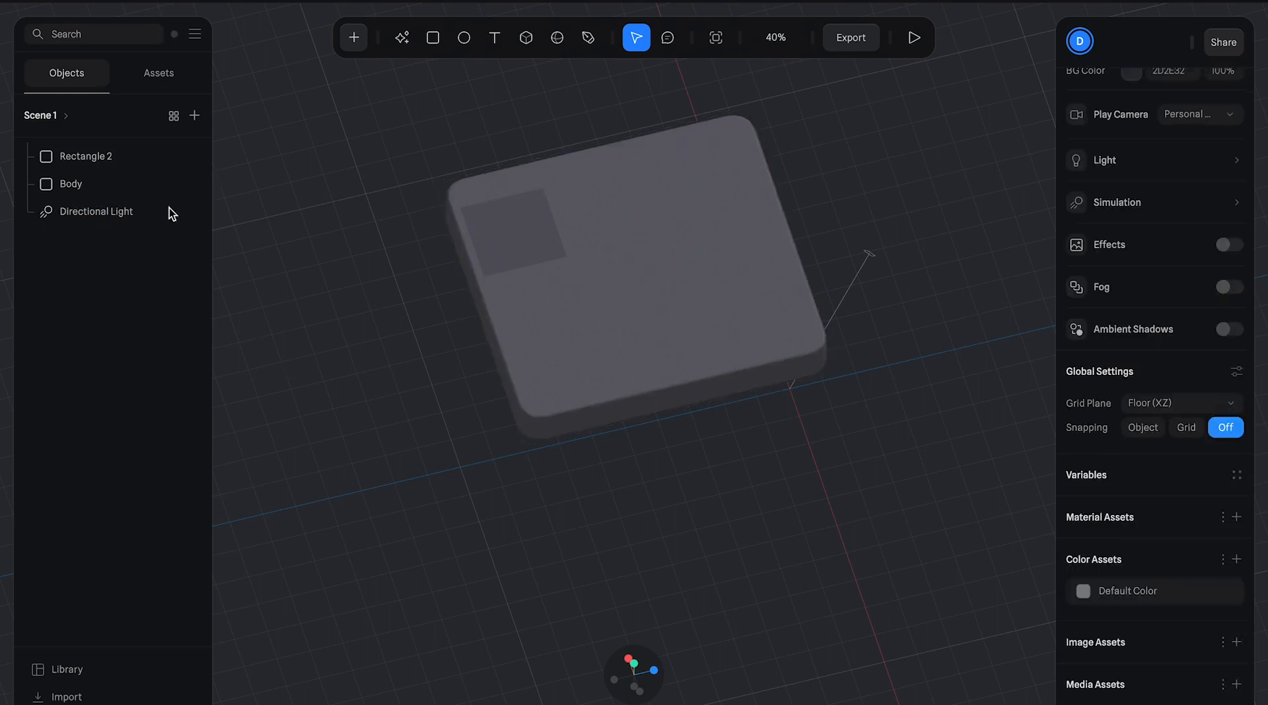
- Rename the small dark rectangle as Screen BG
{"action": "double_click", "coordinate": [97, 157]}
{"action": "type", "text": "G"}
{"action": "key", "text": "BackSpace"}
{"action": "type", "text": "S"}
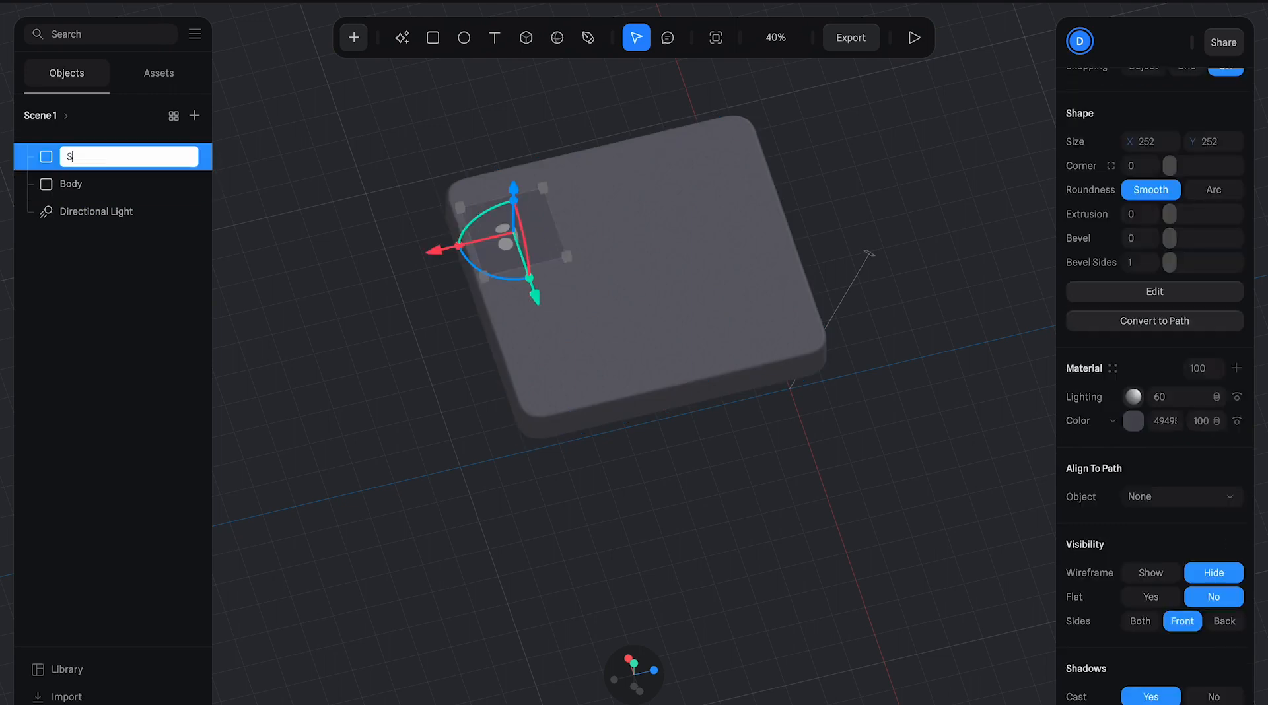
{"action": "type", "text": "creen BG"}
{"action": "left_click", "coordinate": [181, 247]}
- Set the Screen BG rectangle's corner radius to 80
{"action": "left_click", "coordinate": [506, 241]}
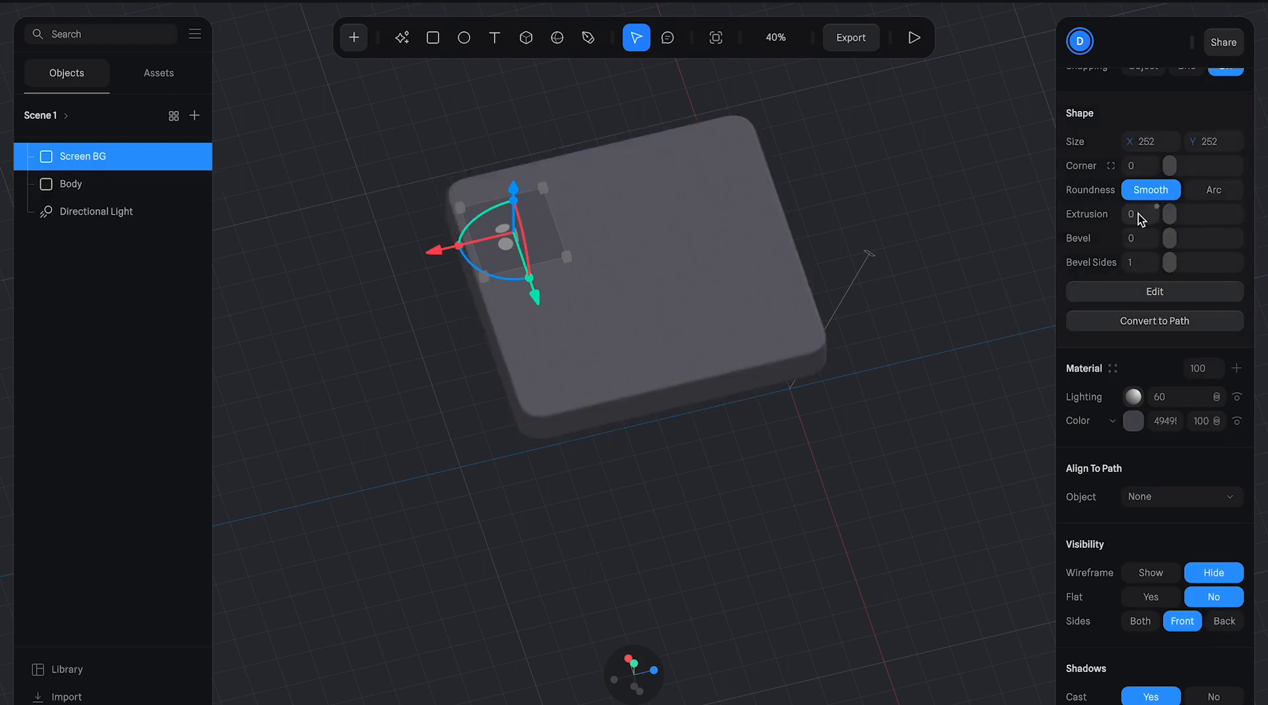
{"action": "left_click", "coordinate": [1138, 167]}
{"action": "key", "text": "BackSpace"}
{"action": "key", "text": "Return"}
{"action": "left_click", "coordinate": [807, 398]}
- Enlarge the Screen BG rectangle across the body's top face to a size of about 599 by 807
{"action": "left_click", "coordinate": [531, 231]}
{"action": "left_click_drag", "start_coordinate": [567, 258], "coordinate": [728, 363]}
{"action": "left_click", "coordinate": [747, 481]}
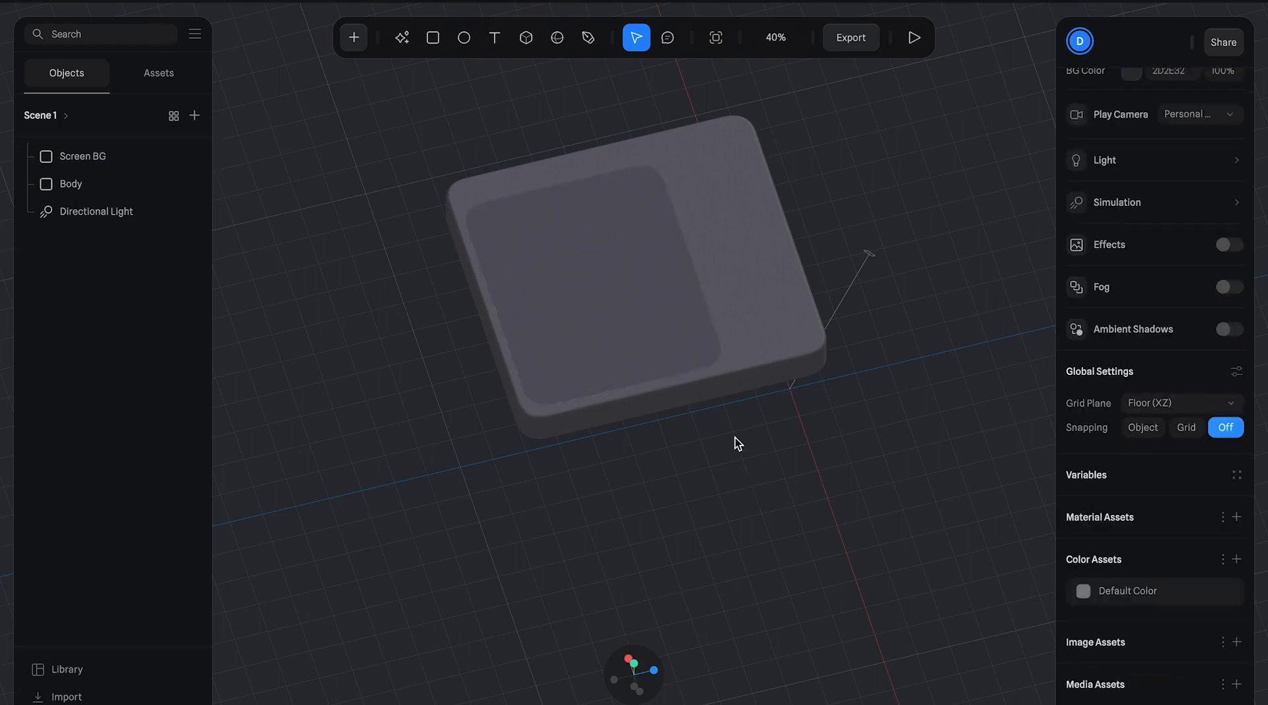
{"action": "left_click_drag", "start_coordinate": [736, 442], "coordinate": [736, 489]}
{"action": "left_click", "coordinate": [610, 326]}
{"action": "left_click_drag", "start_coordinate": [557, 228], "coordinate": [552, 206]}
{"action": "left_click", "coordinate": [508, 159]}
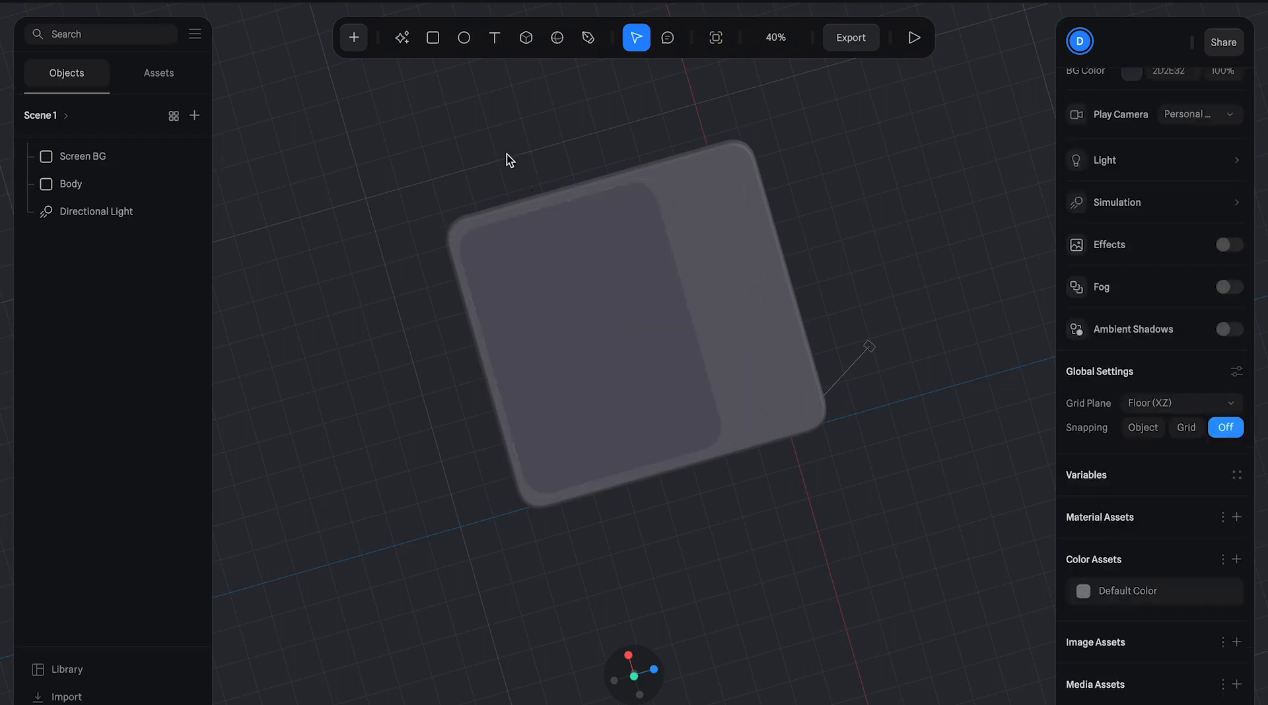
- Try a corner radius of 40 on the Screen BG rectangle and settle on 60
{"action": "left_click", "coordinate": [531, 258]}
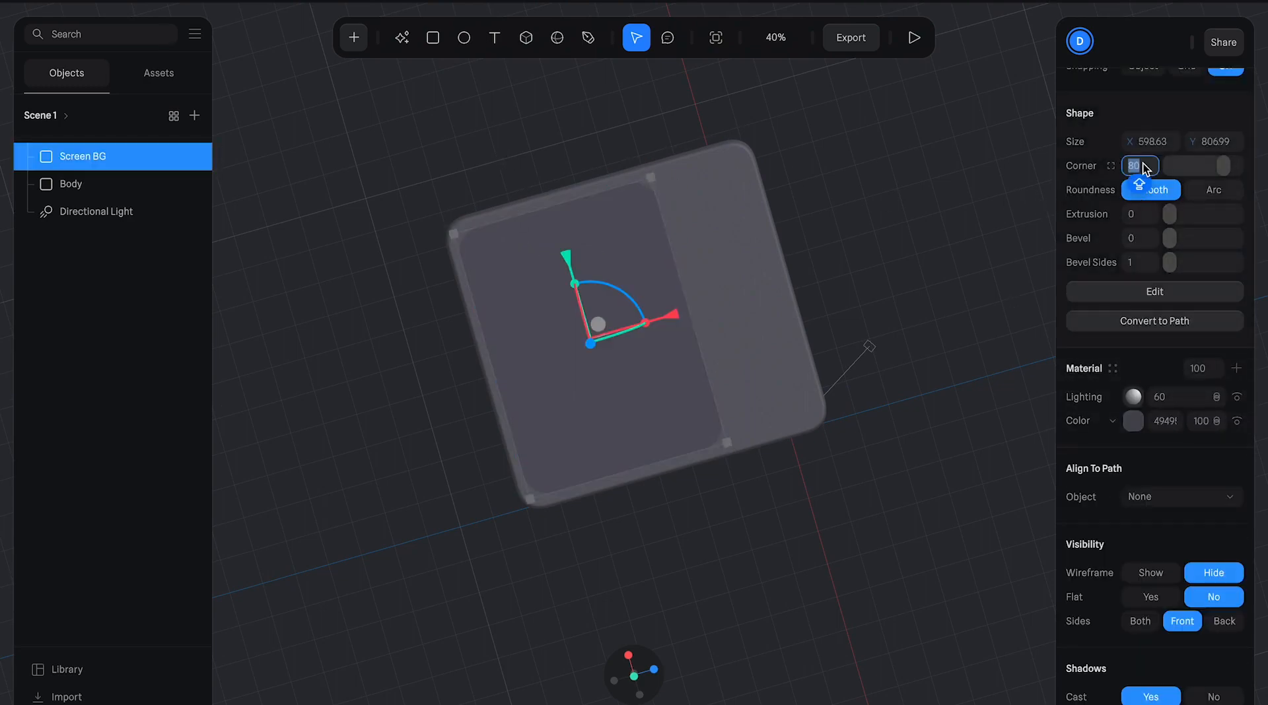
{"action": "left_click", "coordinate": [923, 141]}
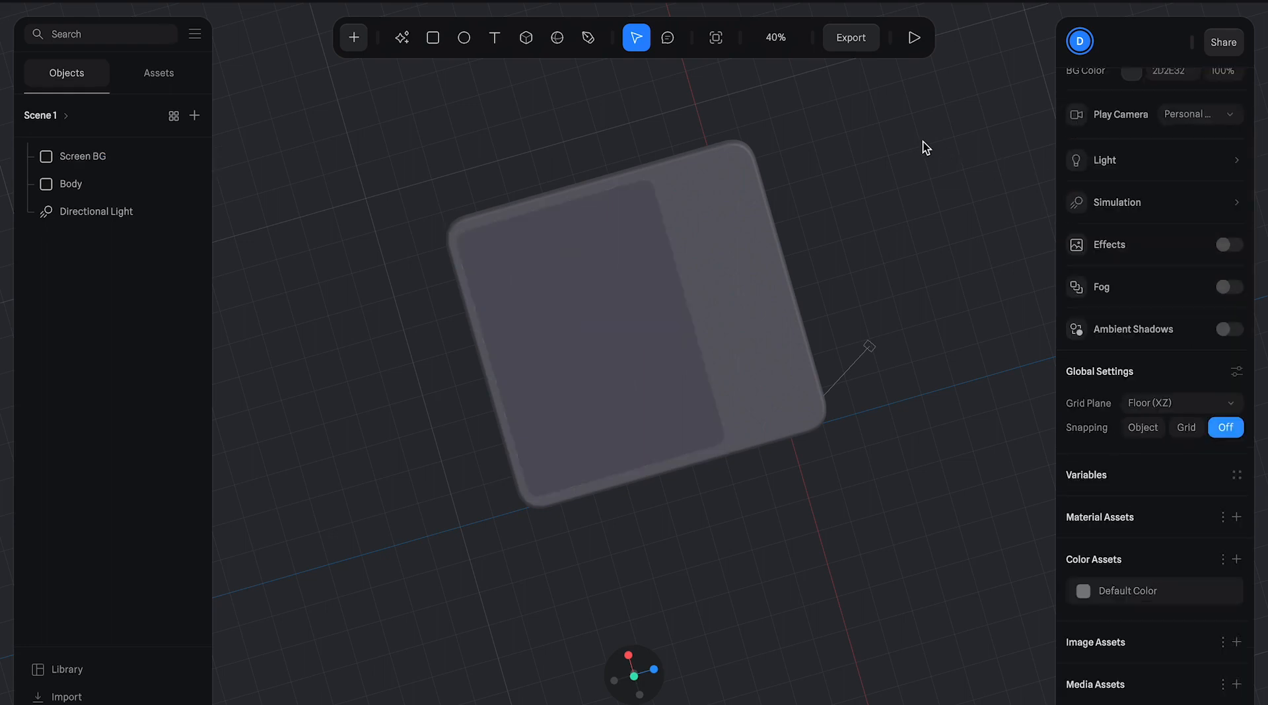
{"action": "left_click", "coordinate": [494, 299]}
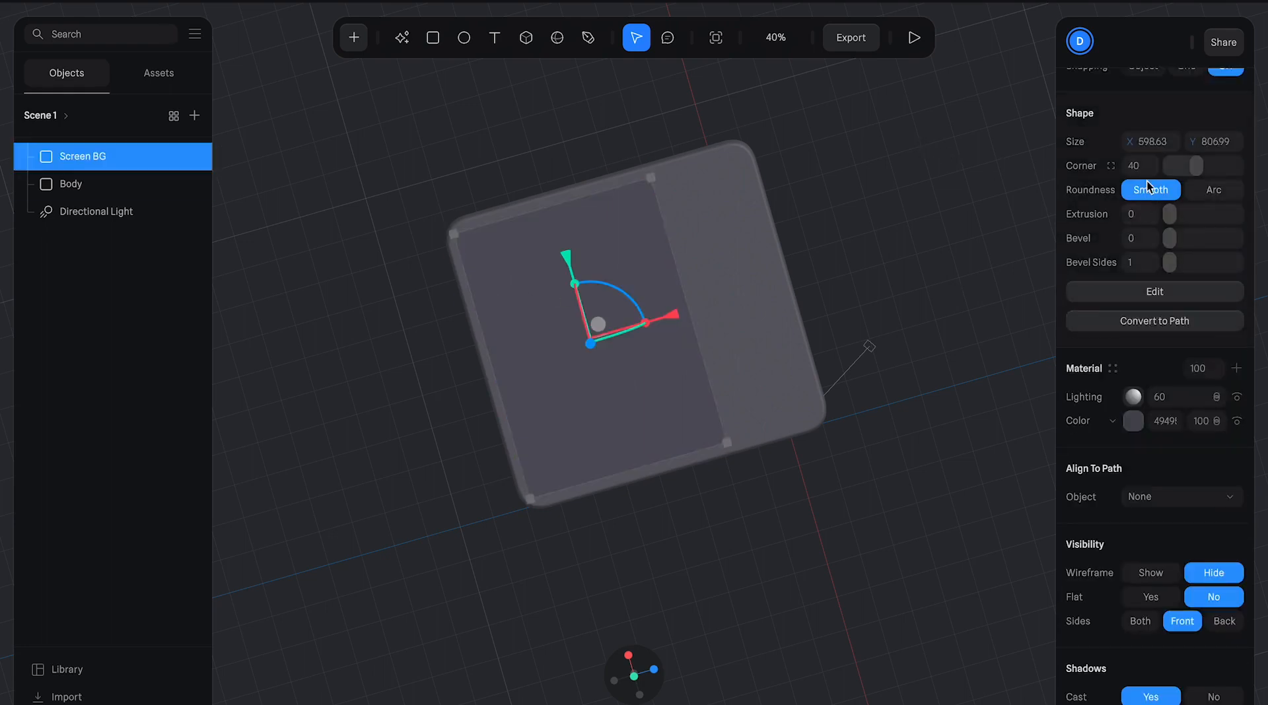
{"action": "type", "text": "6"}
{"action": "key", "text": "Return"}
{"action": "left_click", "coordinate": [862, 74]}
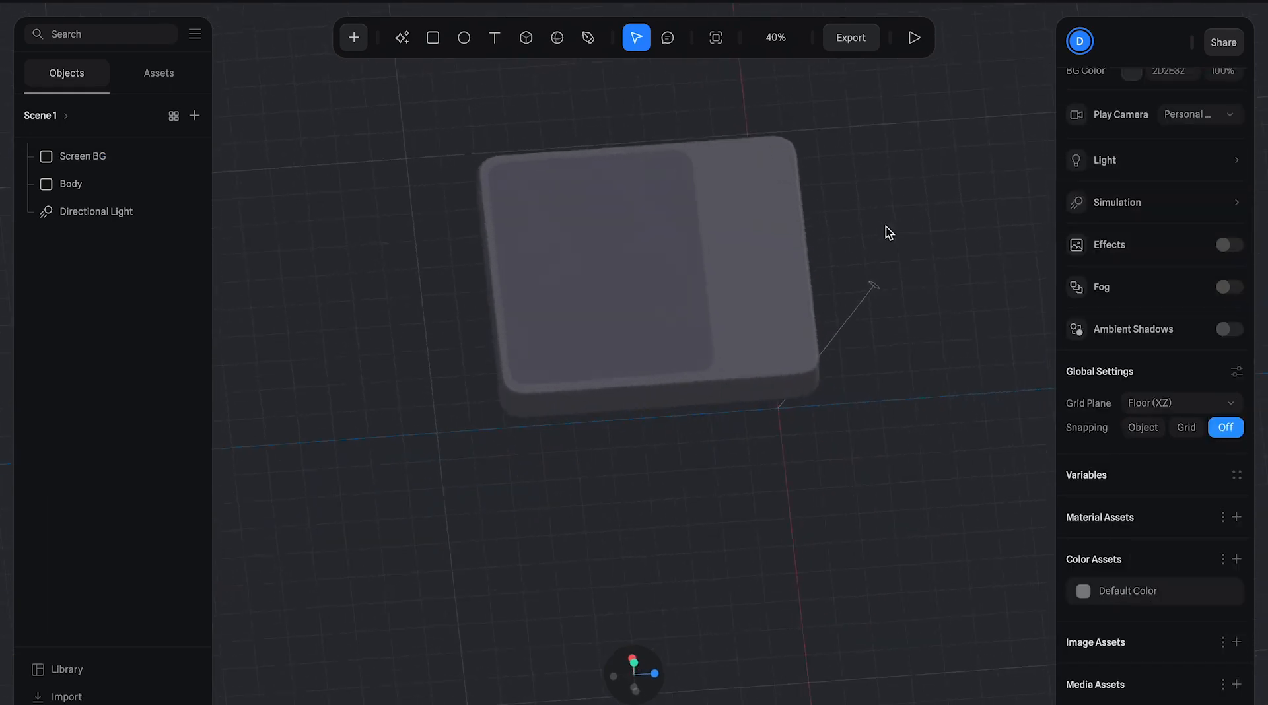
- Shift the Screen BG rectangle slightly inward along its X axis, away from the body's nearest edge
{"action": "left_click", "coordinate": [589, 287]}
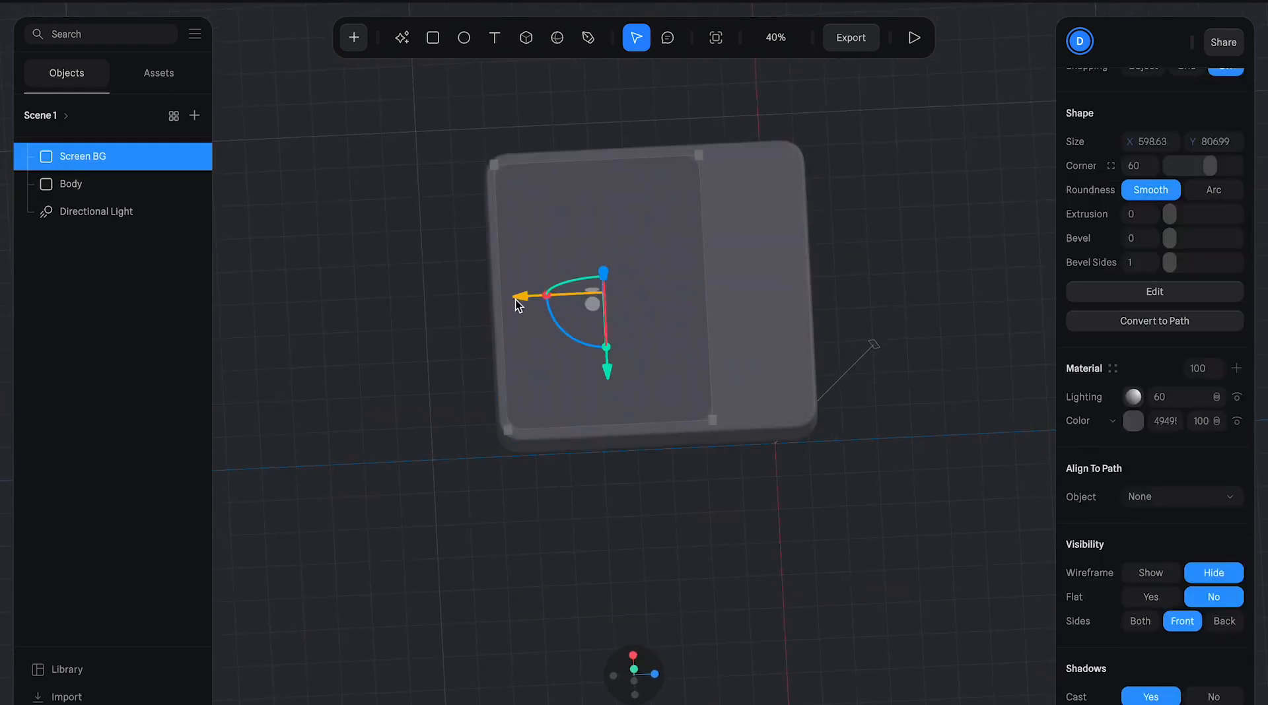
{"action": "left_click_drag", "start_coordinate": [524, 302], "coordinate": [527, 303]}
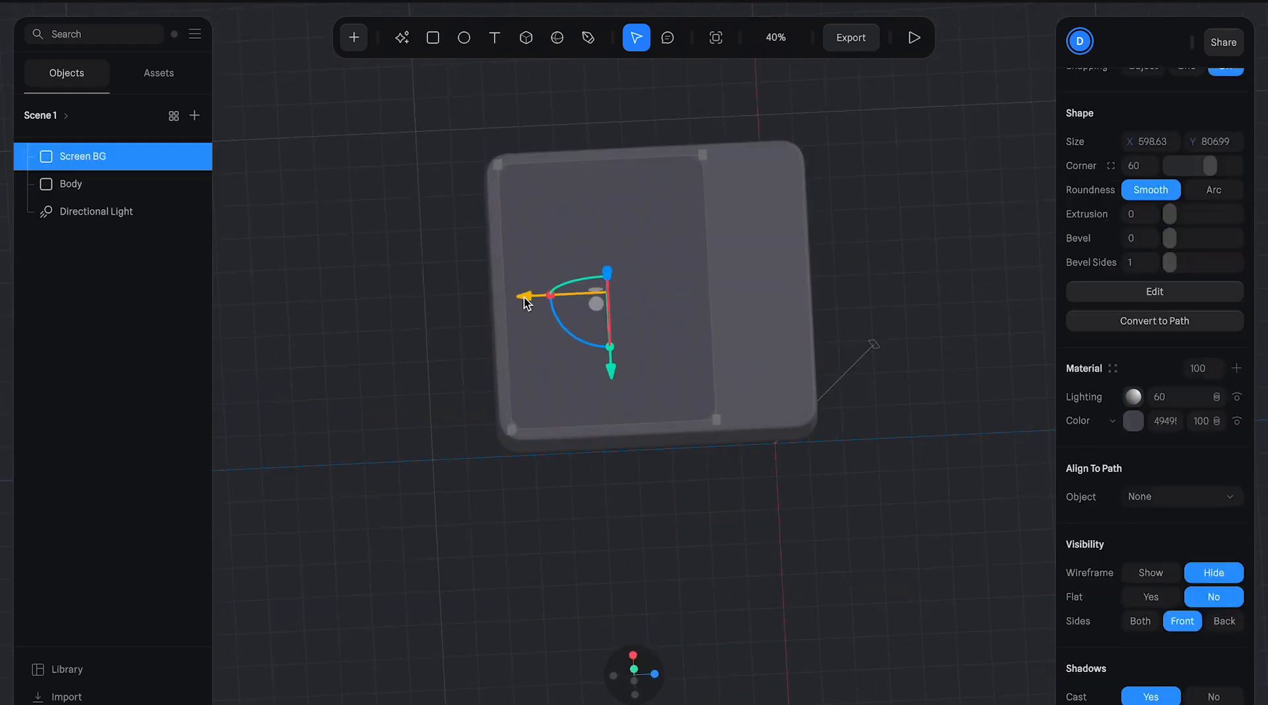
{"action": "left_click", "coordinate": [769, 522]}
{"action": "left_click_drag", "start_coordinate": [767, 553], "coordinate": [770, 532]}
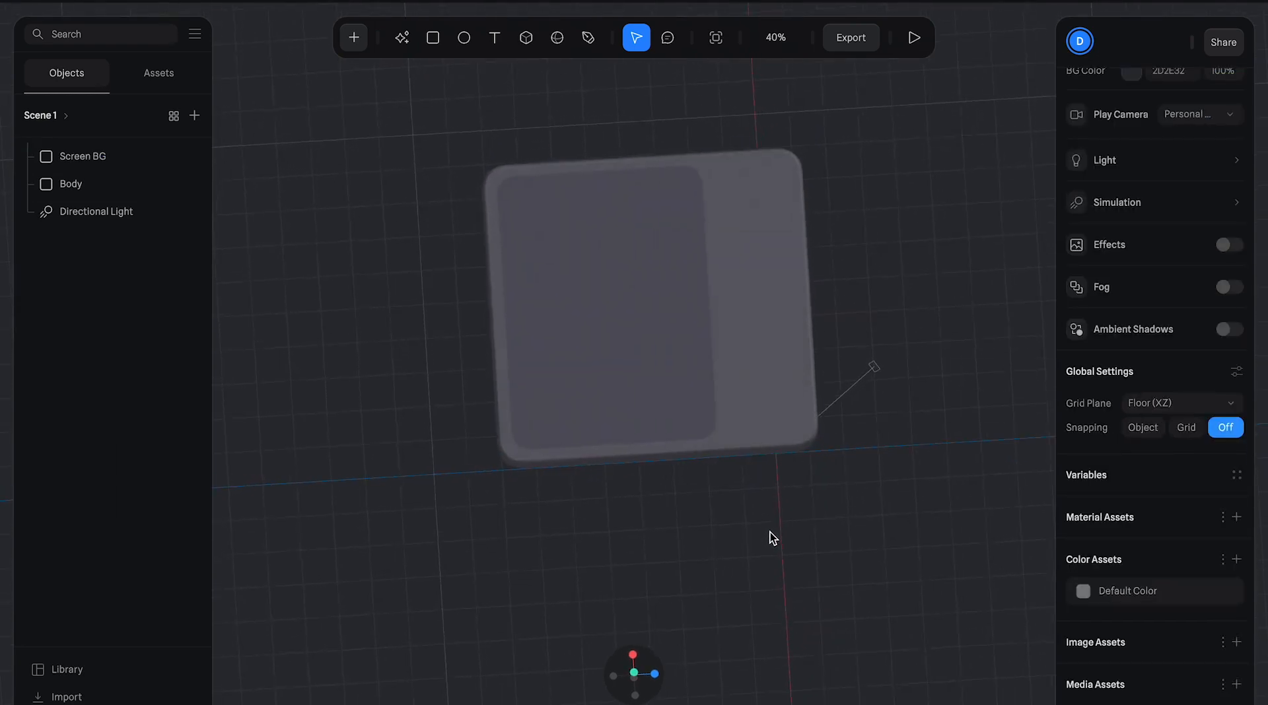
- Widen the Screen BG rectangle from its inner side to about 636
{"action": "left_click", "coordinate": [649, 321]}
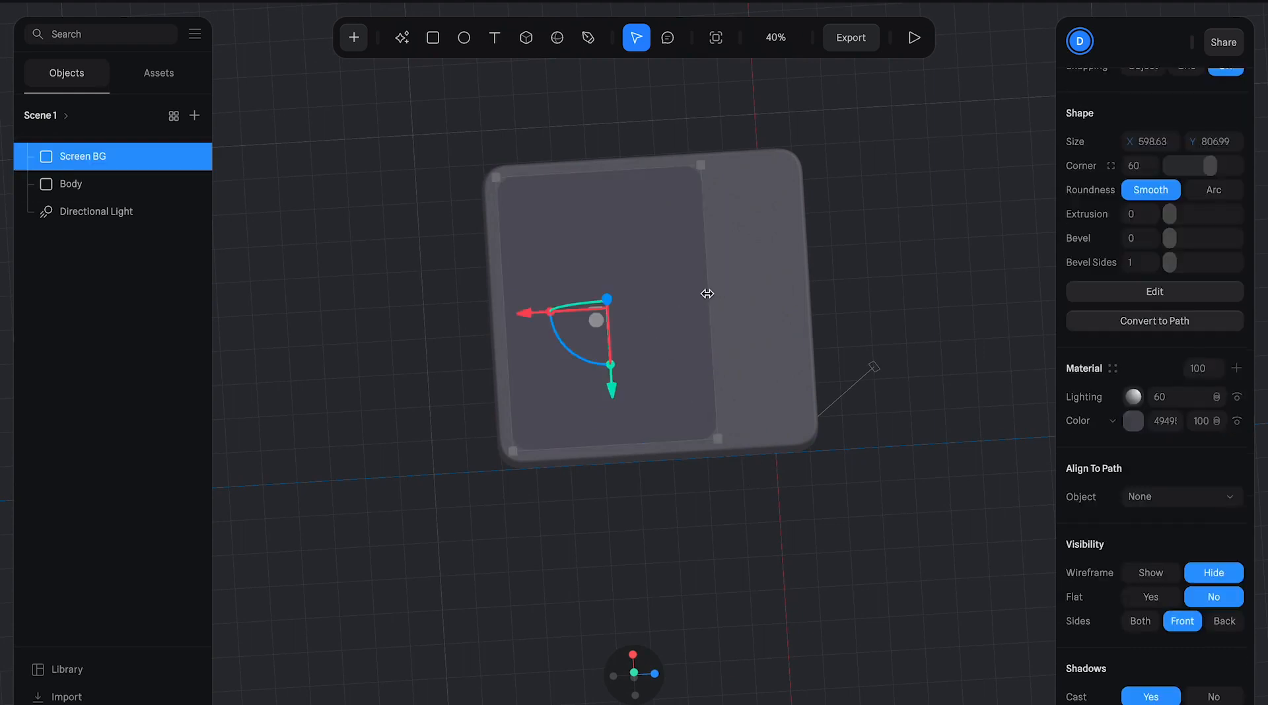
{"action": "left_click_drag", "start_coordinate": [707, 294], "coordinate": [724, 286]}
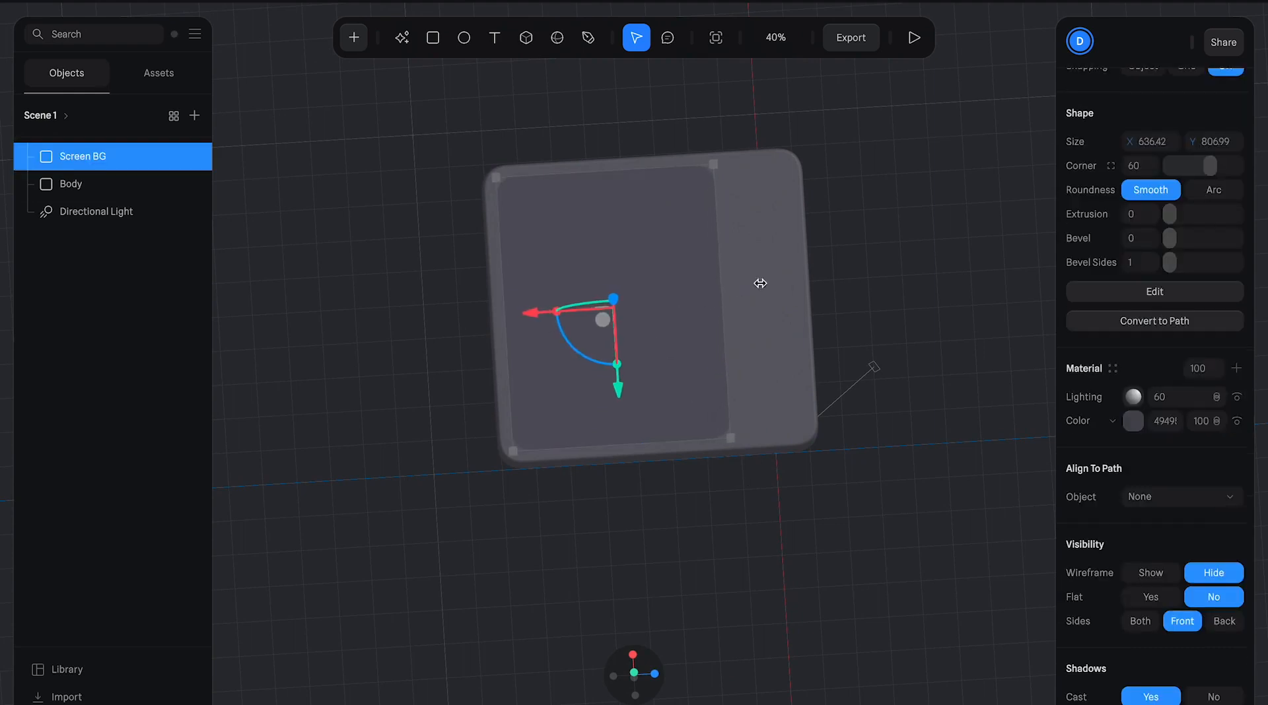
{"action": "left_click", "coordinate": [825, 285]}
{"action": "mouse_move", "coordinate": [850, 259]}
{"action": "left_mouse_down"}
{"action": "mouse_move", "coordinate": [850, 243]}
{"action": "mouse_move", "coordinate": [845, 255]}
{"action": "left_mouse_up"}
- Stretch the body slightly outward from the side opposite the screen area
{"action": "left_click", "coordinate": [806, 260]}
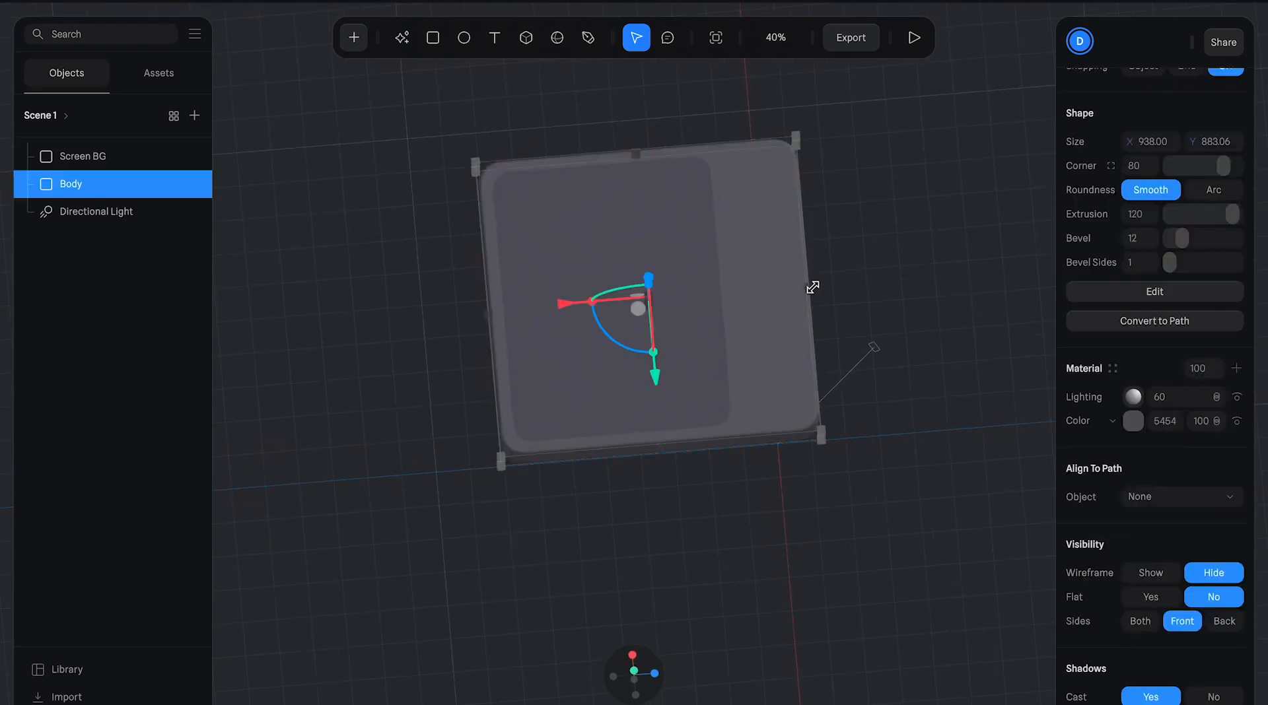
{"action": "left_click_drag", "start_coordinate": [812, 287], "coordinate": [819, 286]}
{"action": "left_click", "coordinate": [848, 255]}
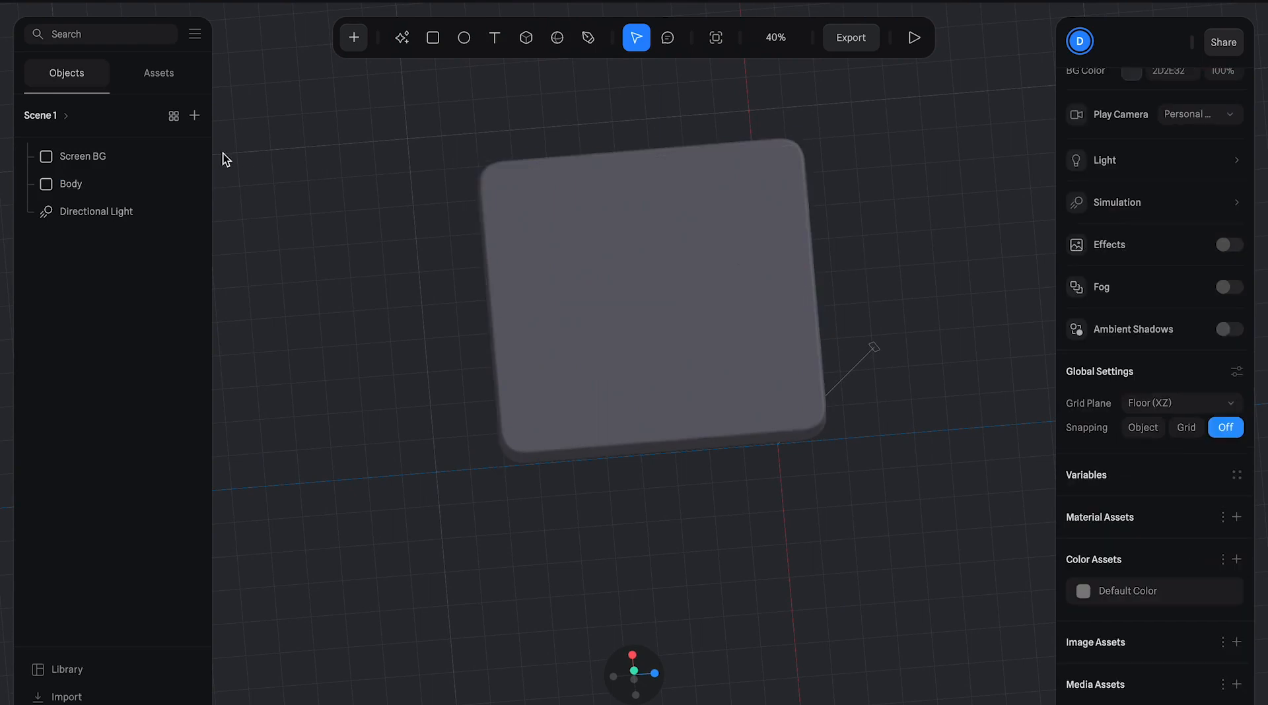
- Raise the Screen BG rectangle slightly so it sits just above the body's top face
{"action": "left_click_drag", "start_coordinate": [311, 168], "coordinate": [318, 148]}
{"action": "left_click", "coordinate": [113, 156]}
{"action": "left_click_drag", "start_coordinate": [250, 286], "coordinate": [281, 256], "text": "alt"}
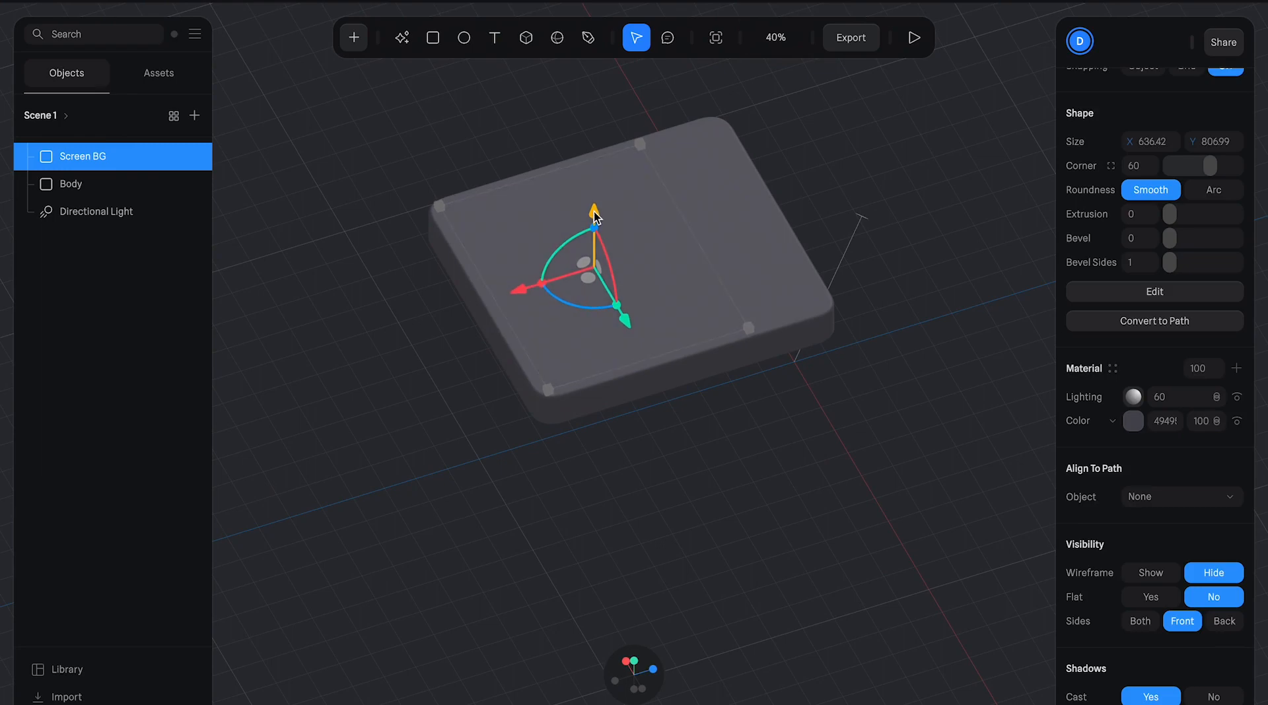
{"action": "left_click", "coordinate": [883, 200]}
{"action": "left_click_drag", "start_coordinate": [884, 200], "coordinate": [858, 257]}
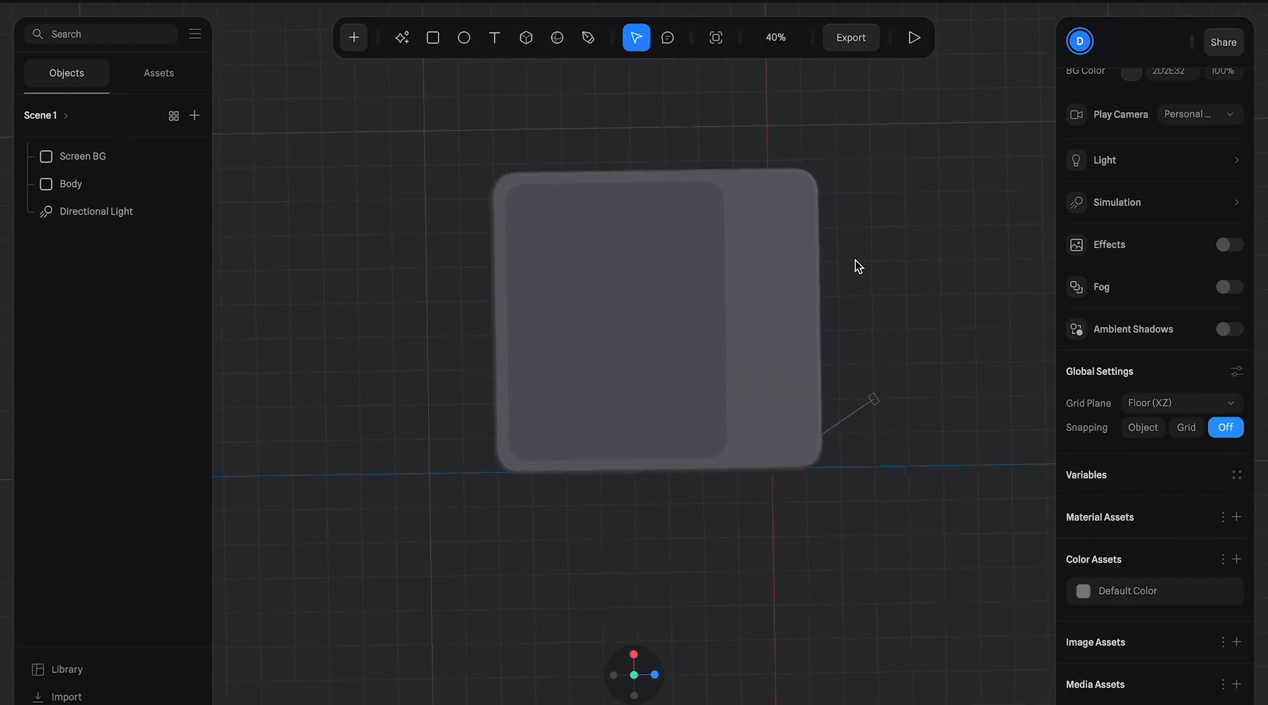
- Narrow the Screen BG rectangle from its inner side to about 598
{"action": "left_click", "coordinate": [683, 274]}
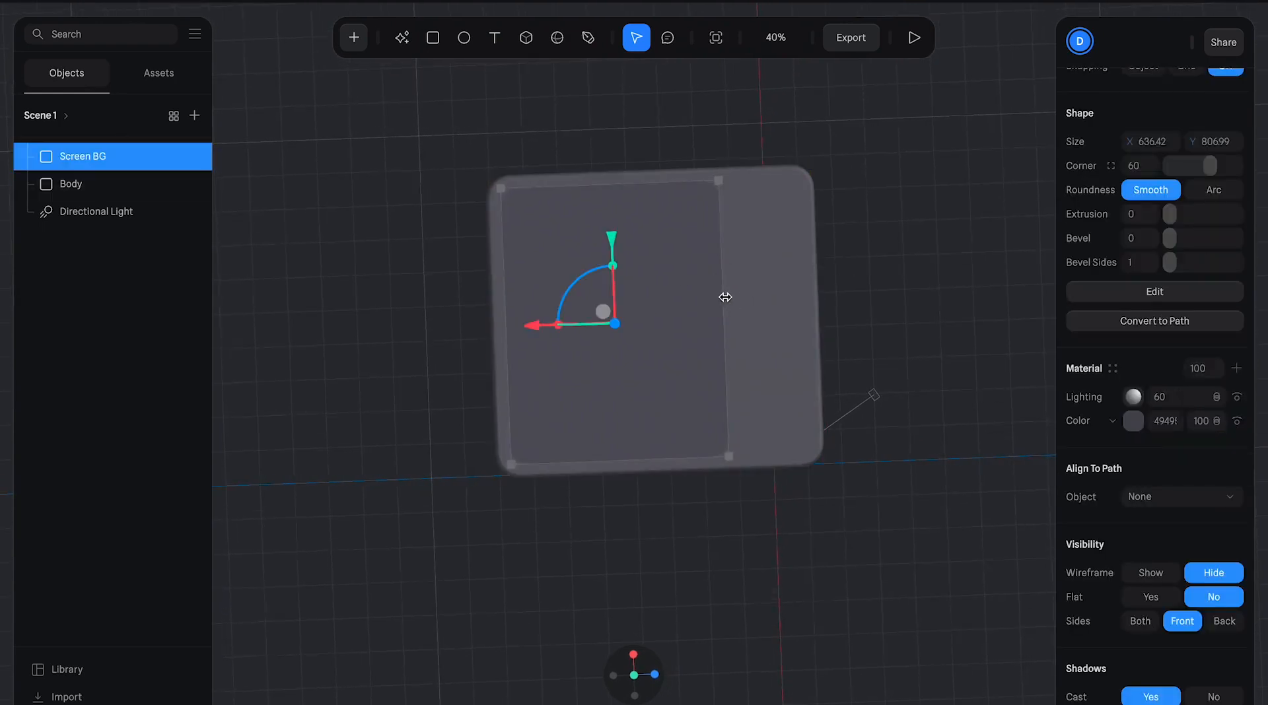
{"action": "left_click_drag", "start_coordinate": [725, 298], "coordinate": [710, 296]}
{"action": "left_click", "coordinate": [871, 288]}
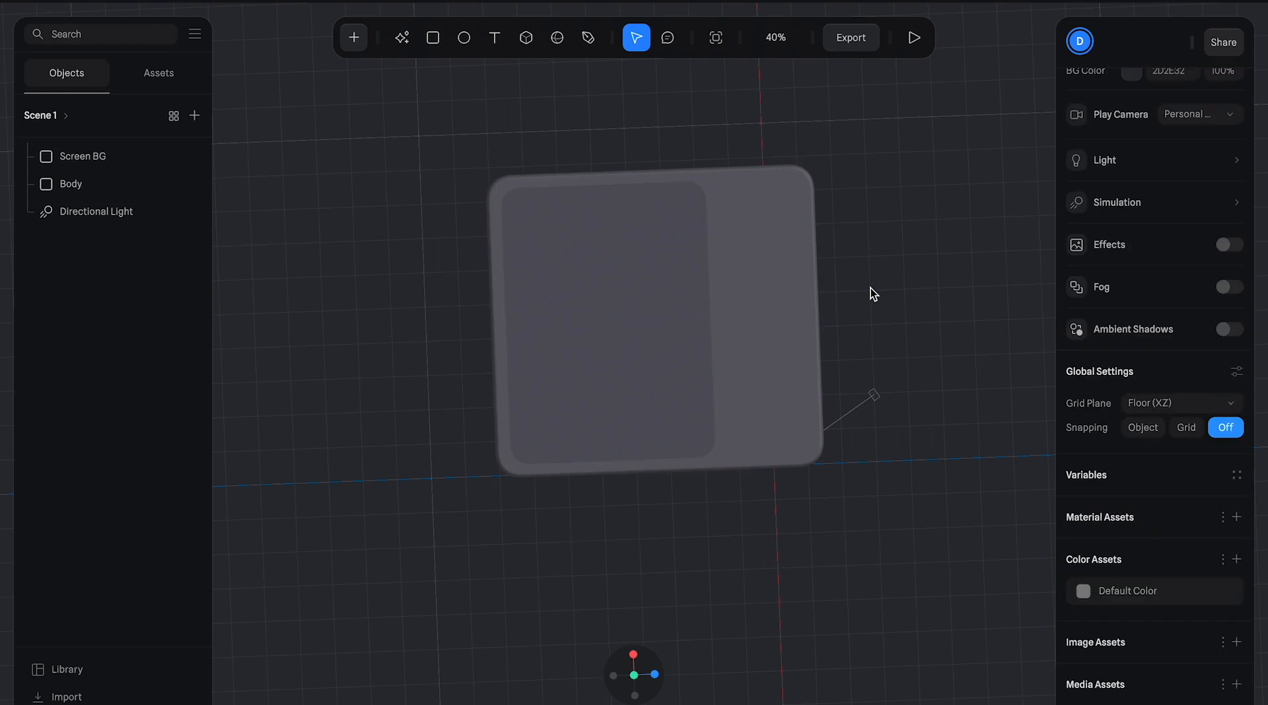
{"action": "mouse_move", "coordinate": [876, 323]}
{"action": "left_mouse_down", "text": "alt"}
{"action": "mouse_move", "coordinate": [877, 236]}
{"action": "mouse_move", "coordinate": [887, 355]}
{"action": "mouse_move", "coordinate": [881, 287]}
{"action": "mouse_move", "coordinate": [876, 326]}
{"action": "left_mouse_up", "text": "alt"}
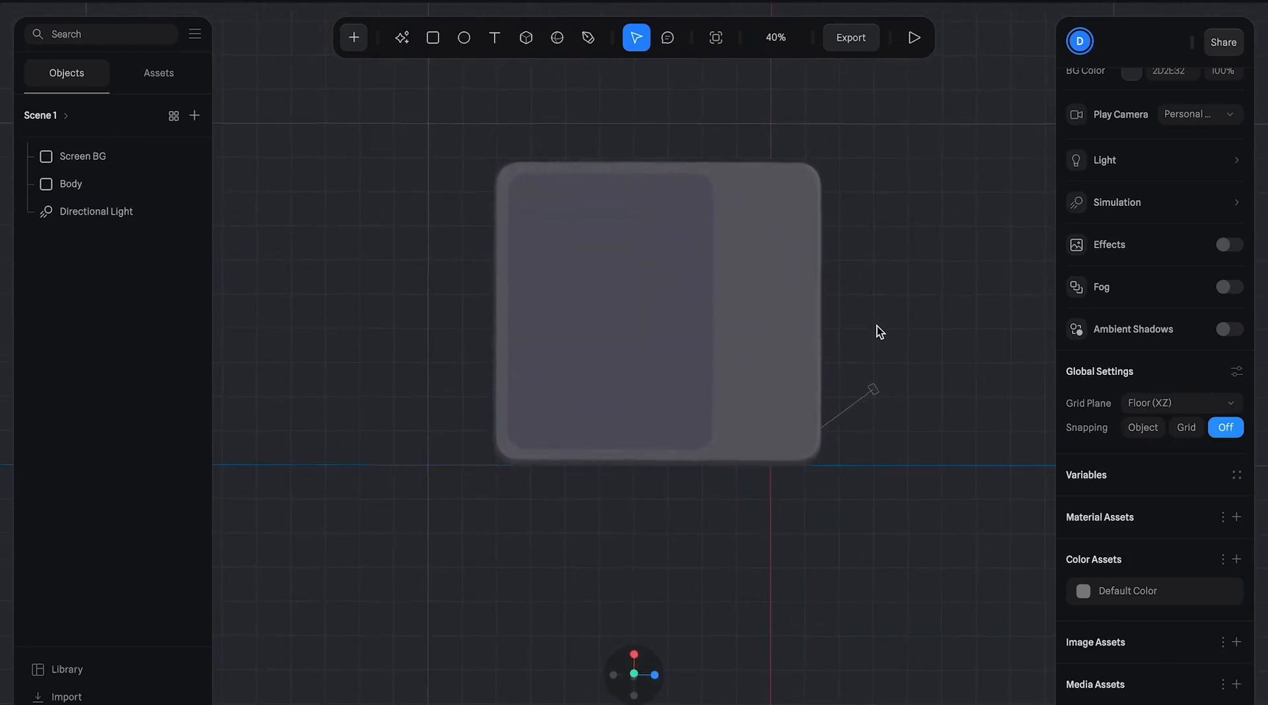
- Set the Body's corner radius to 120
{"action": "left_click", "coordinate": [766, 225]}
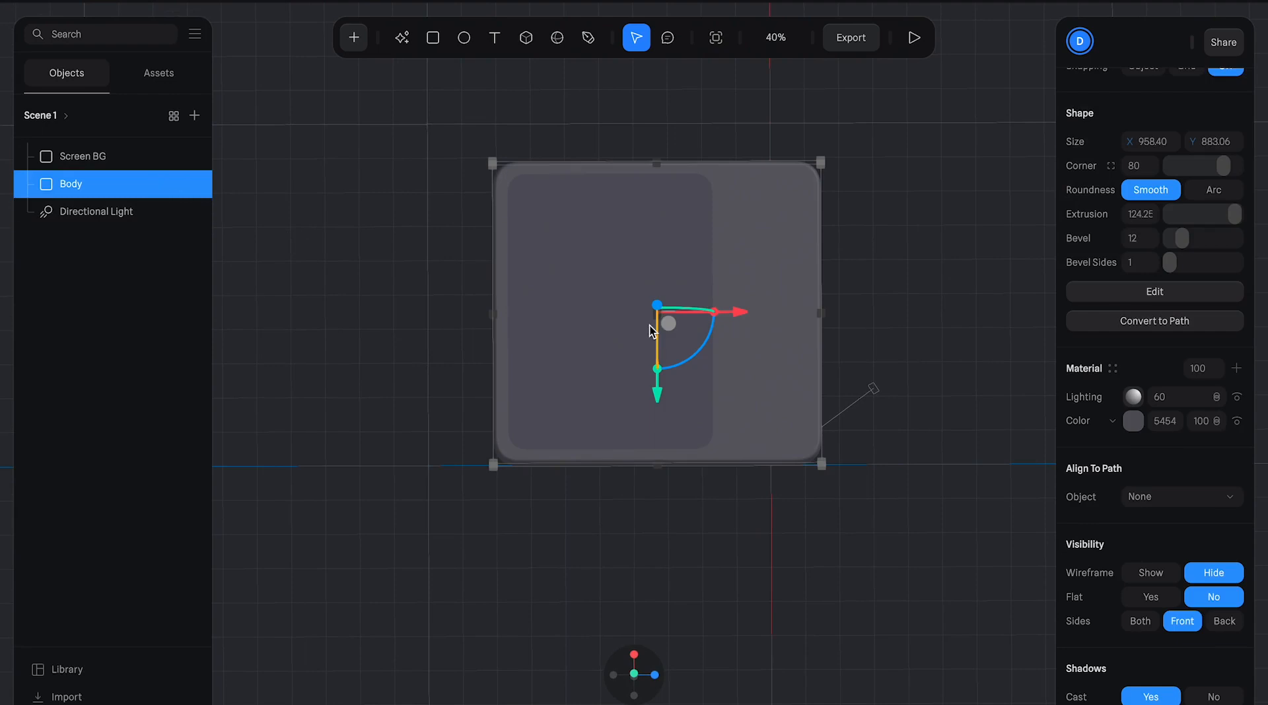
{"action": "left_click", "coordinate": [1140, 168]}
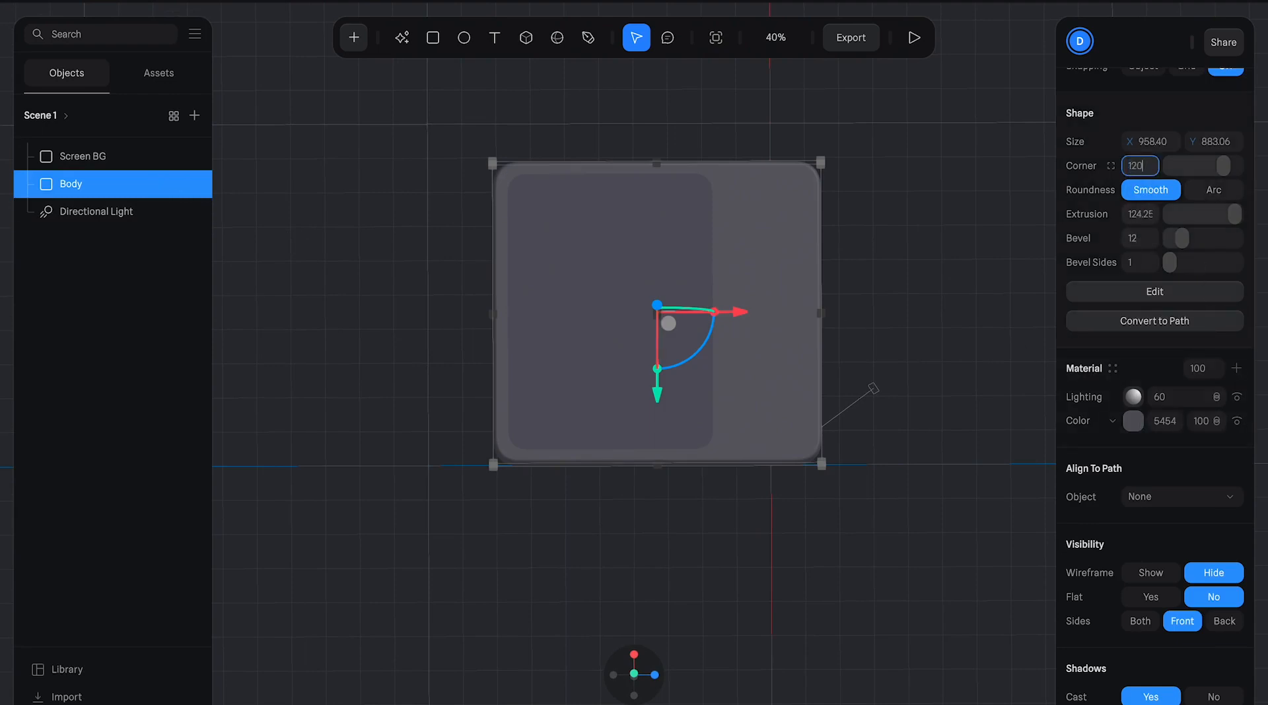
{"action": "left_click", "coordinate": [937, 223]}
{"action": "mouse_move", "coordinate": [930, 266]}
{"action": "left_mouse_down"}
{"action": "mouse_move", "coordinate": [960, 175]}
{"action": "mouse_move", "coordinate": [925, 302]}
{"action": "mouse_move", "coordinate": [928, 275]}
{"action": "left_mouse_up"}
- Set the Screen BG rectangle's corner radius to 80
{"action": "left_click", "coordinate": [628, 252]}
{"action": "left_click", "coordinate": [628, 257]}
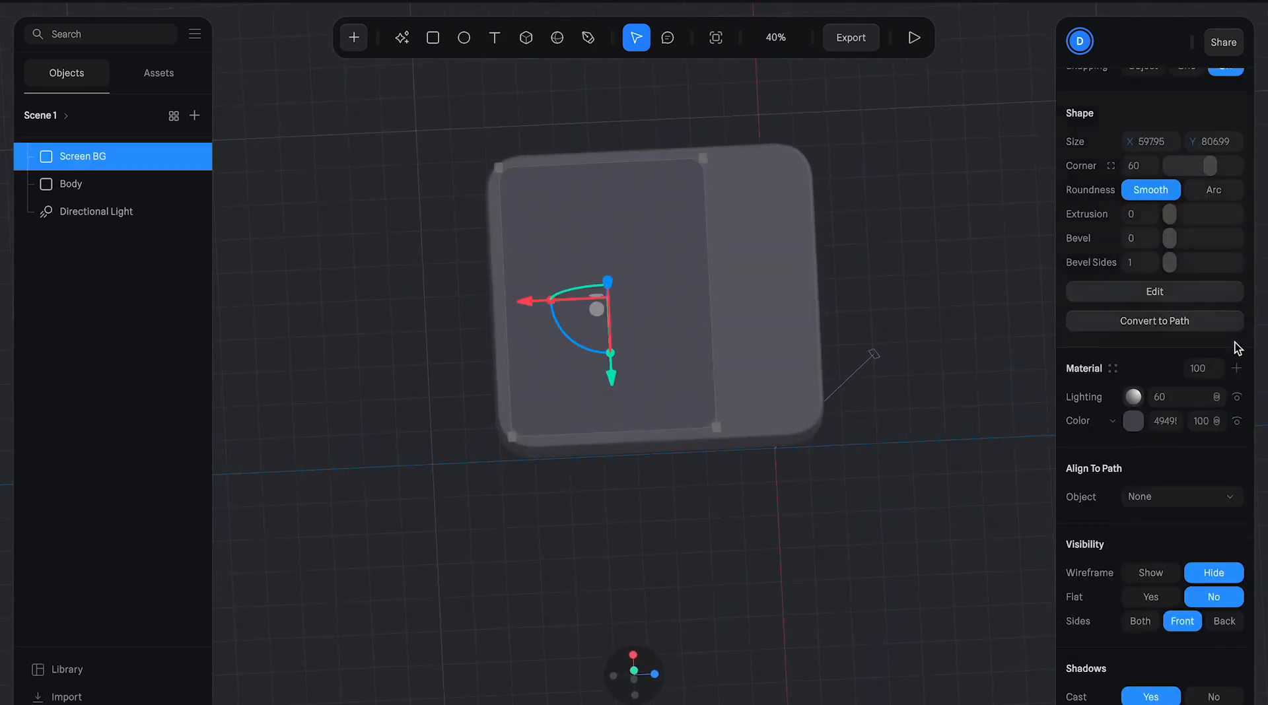
{"action": "left_click", "coordinate": [1135, 166]}
{"action": "type", "text": "80"}
{"action": "key", "text": "Return"}
{"action": "left_click", "coordinate": [983, 276]}
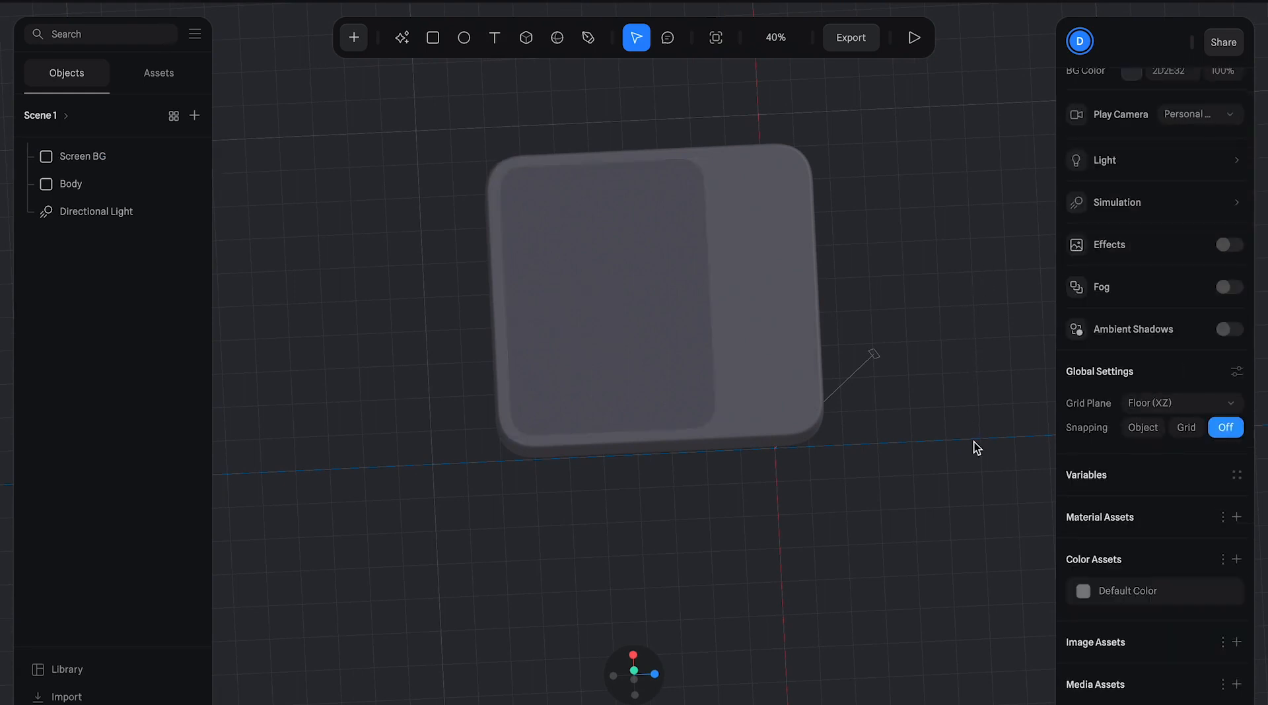
- Fine-tune the Screen BG rectangle's width from its inner side, first slightly narrower and finally a bit wider
{"action": "left_click", "coordinate": [697, 291]}
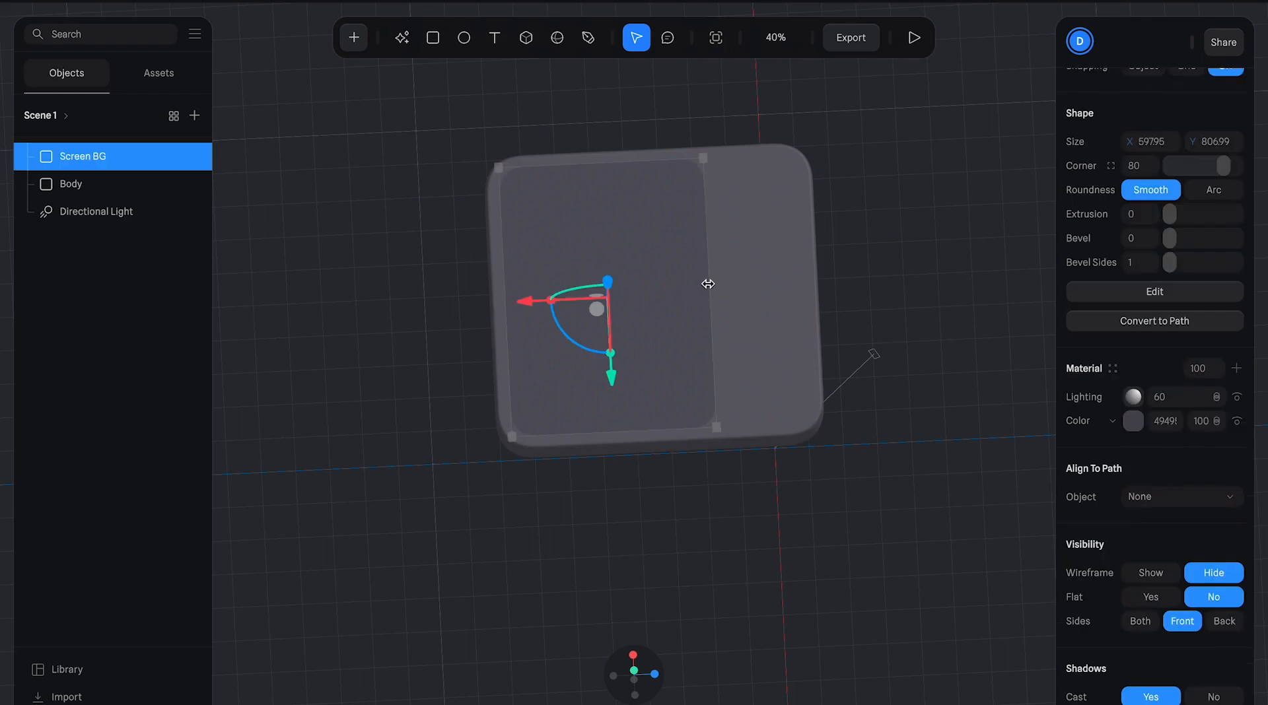
{"action": "left_click", "coordinate": [874, 291]}
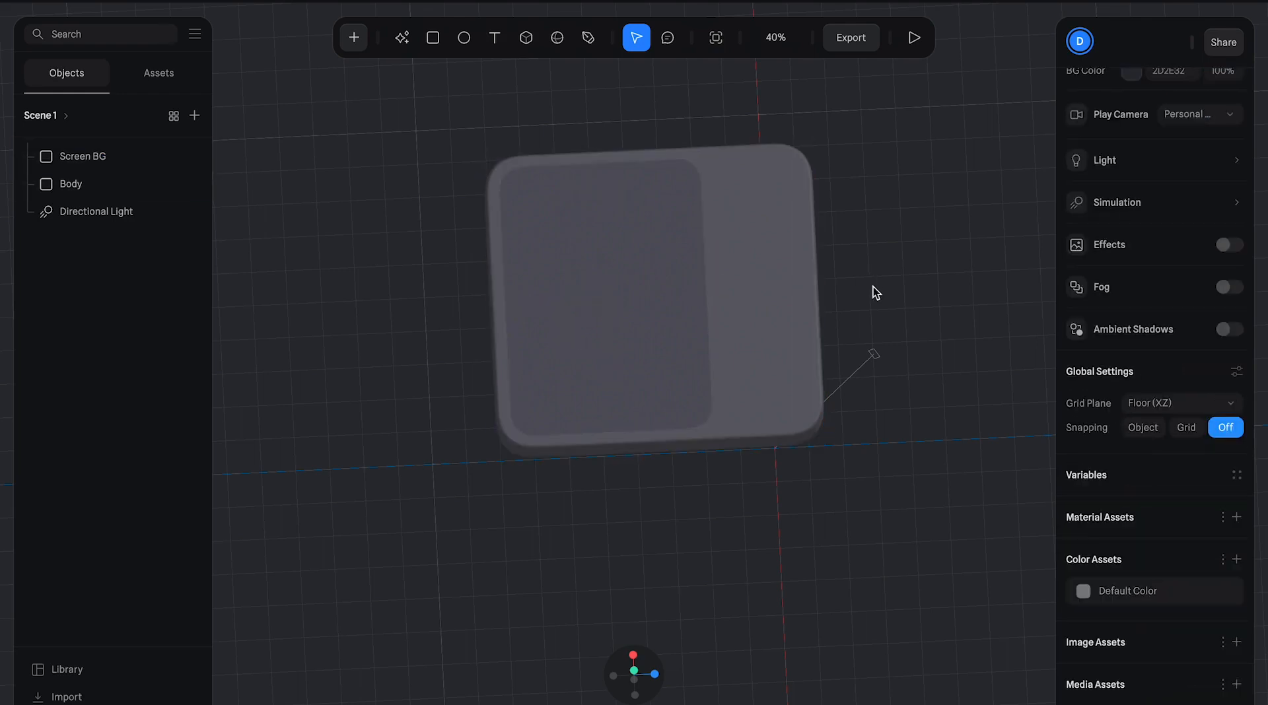
{"action": "left_click", "coordinate": [695, 244]}
{"action": "left_click", "coordinate": [707, 246]}
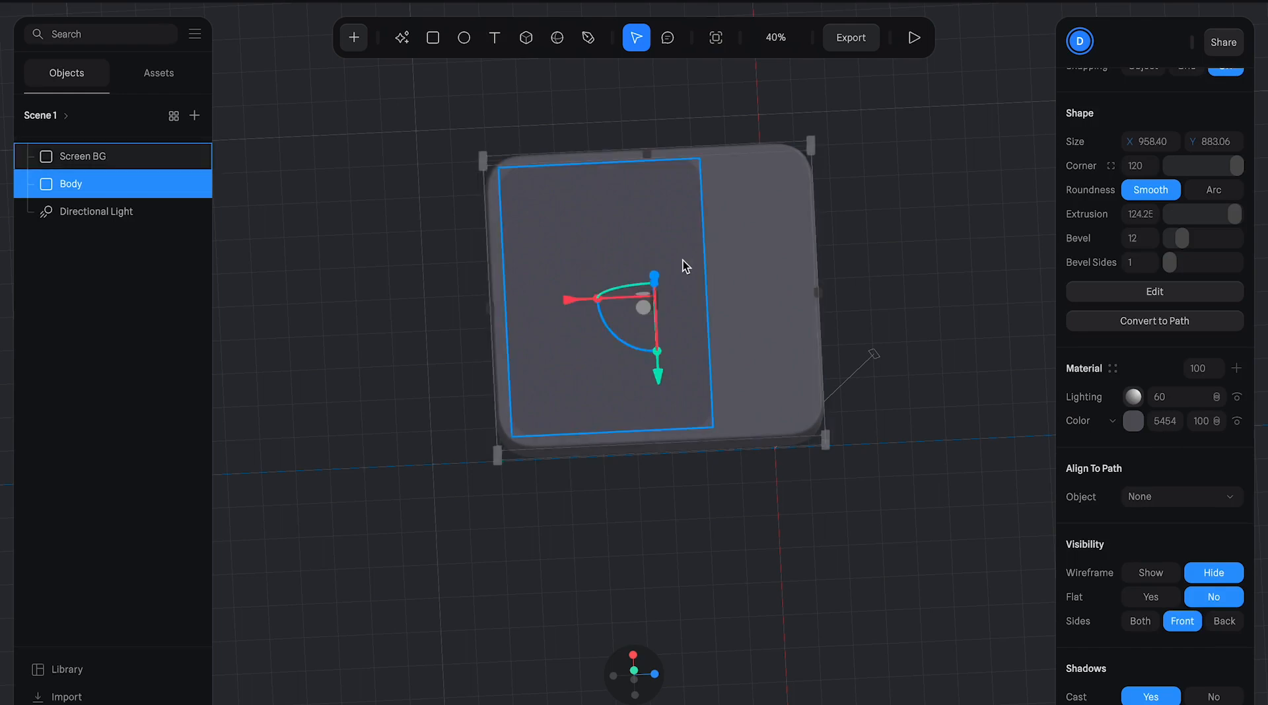
{"action": "left_click", "coordinate": [708, 251]}
{"action": "left_click_drag", "start_coordinate": [705, 251], "coordinate": [721, 246]}
{"action": "left_click", "coordinate": [866, 245]}
{"action": "right_click_drag", "start_coordinate": [850, 326], "coordinate": [881, 315]}
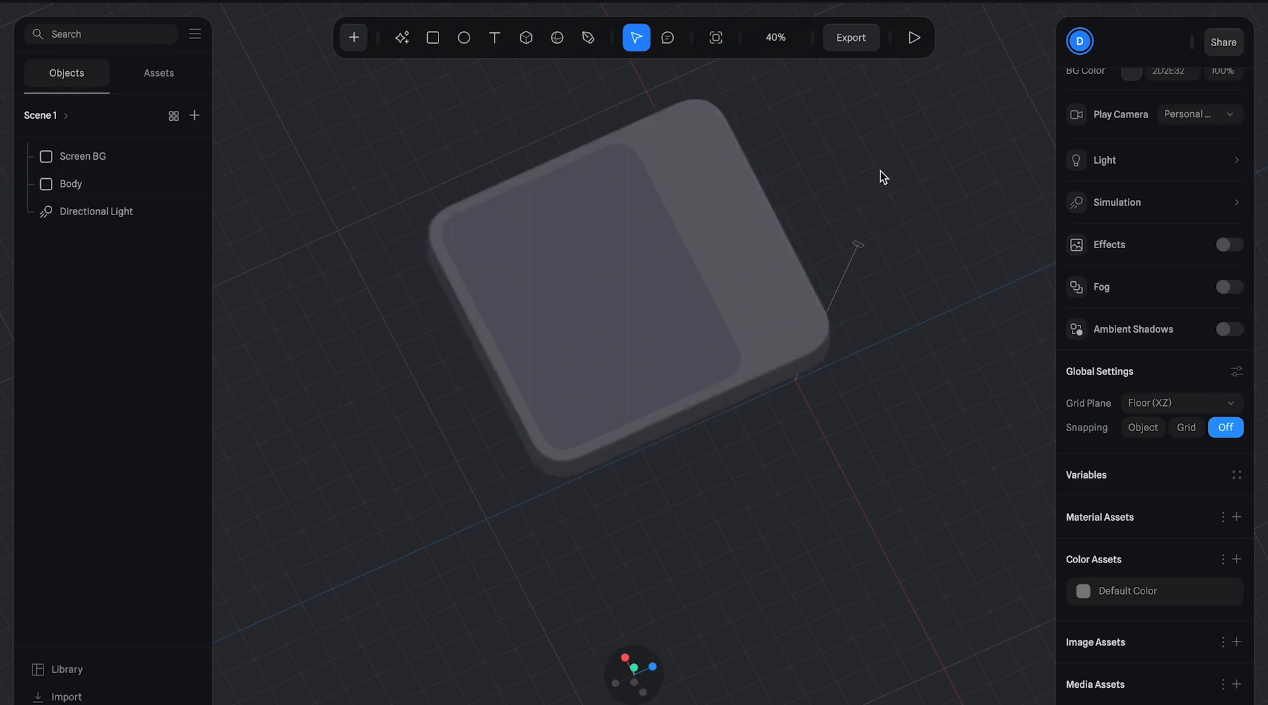
{"action": "mouse_move", "coordinate": [862, 180]}
{"action": "right_mouse_down"}
{"action": "mouse_move", "coordinate": [849, 180]}
{"action": "mouse_move", "coordinate": [852, 199]}
{"action": "mouse_move", "coordinate": [847, 187]}
{"action": "right_mouse_up"}
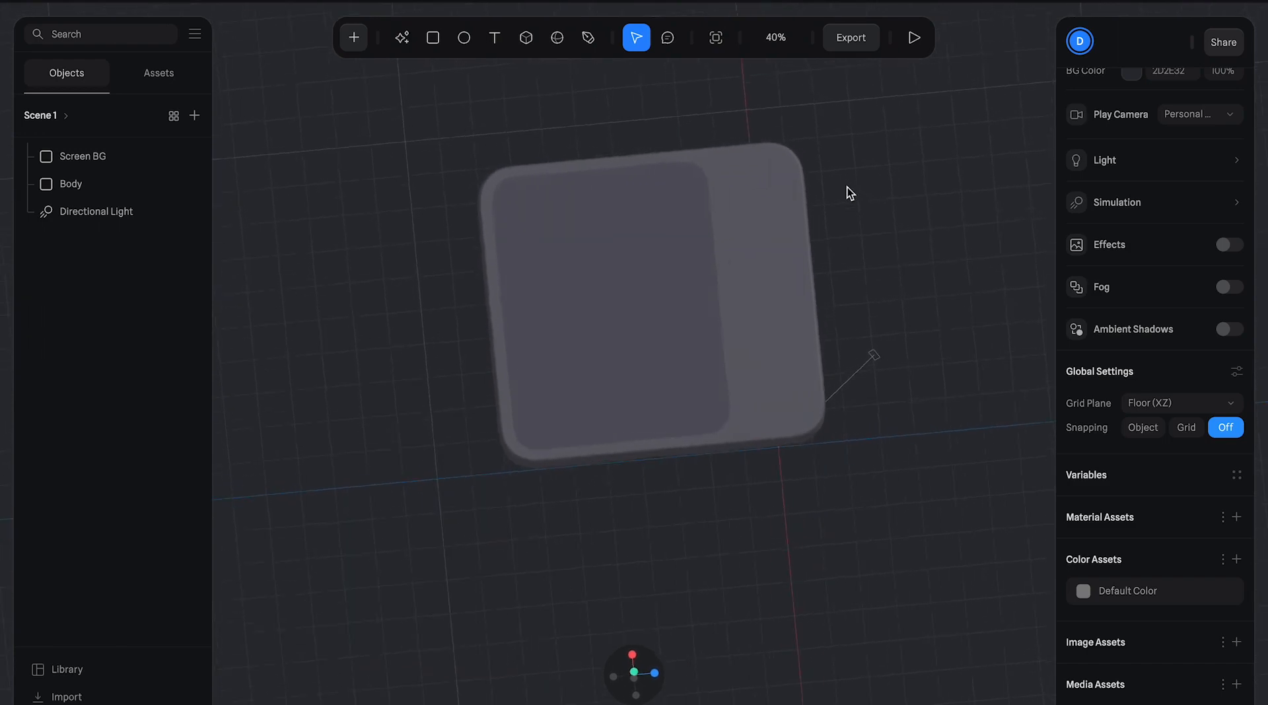
- Place a 252 by 252 rectangle on the body's top face beside the screen area and extrude it 10
{"action": "left_click", "coordinate": [433, 38]}
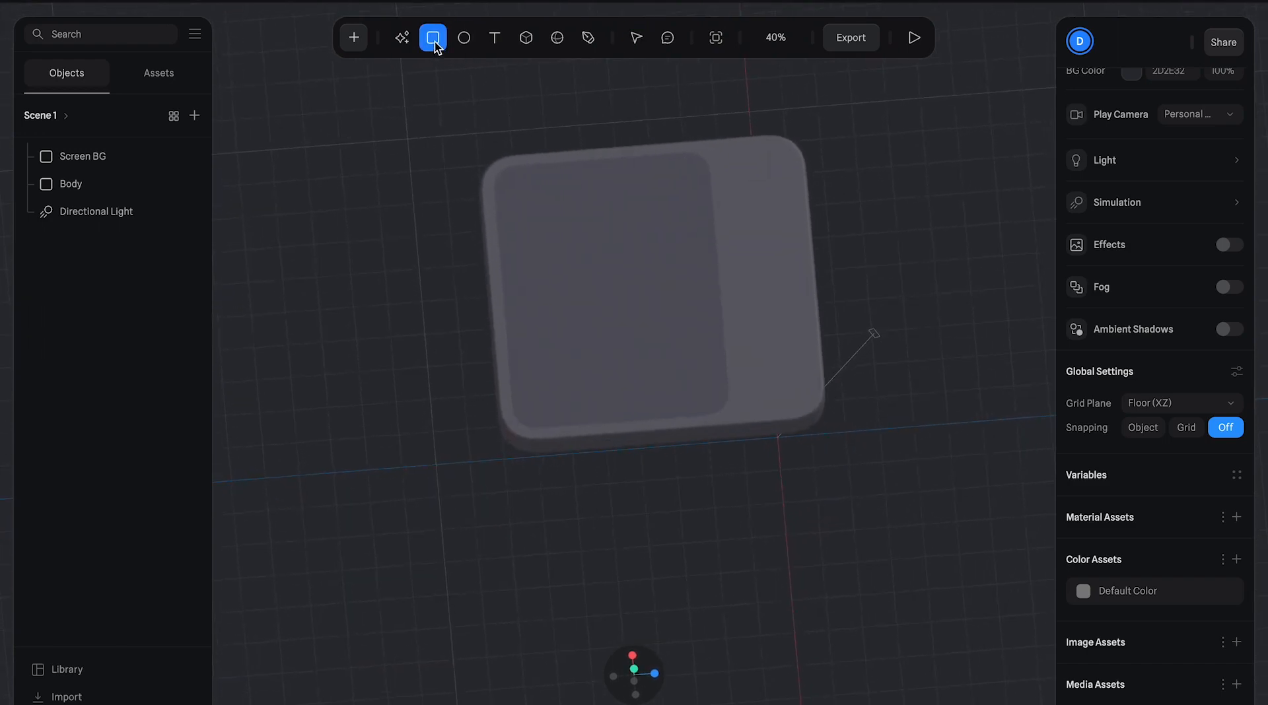
{"action": "left_click", "coordinate": [753, 222]}
{"action": "scroll", "coordinate": [814, 211], "scroll_direction": "up", "scroll_amount": 5}
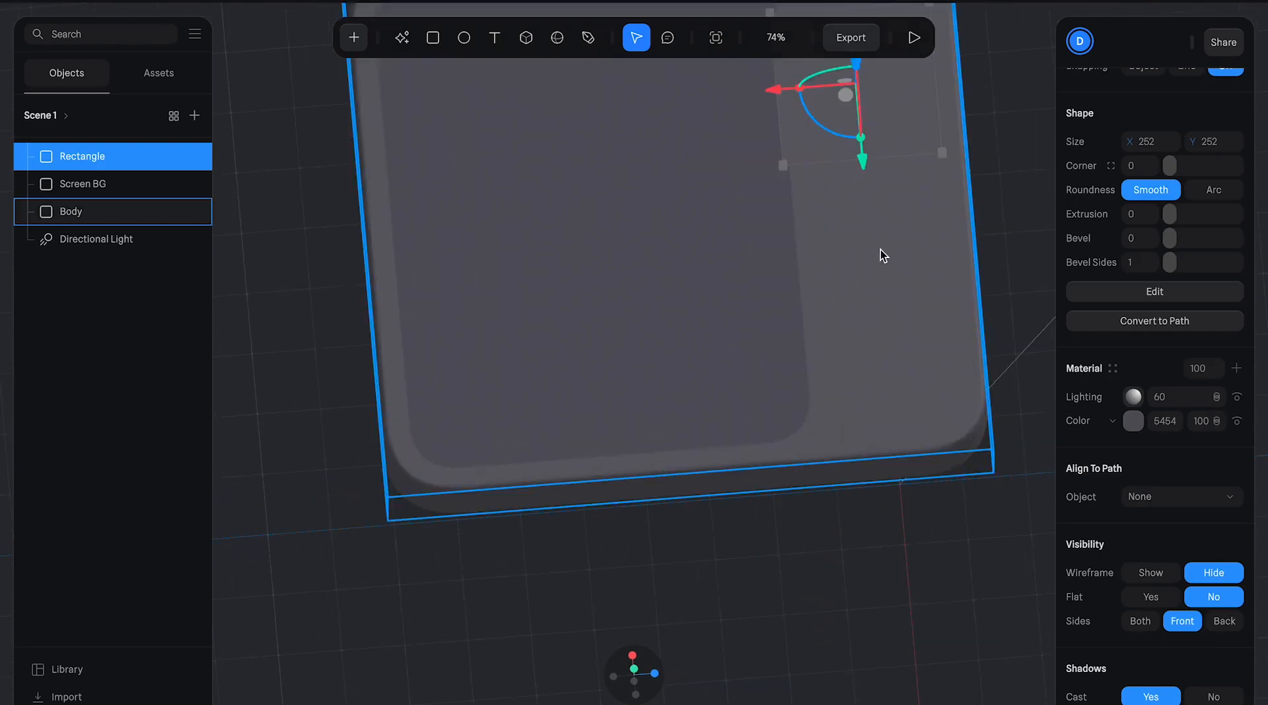
{"action": "scroll", "coordinate": [886, 253], "scroll_direction": "down", "scroll_amount": 3}
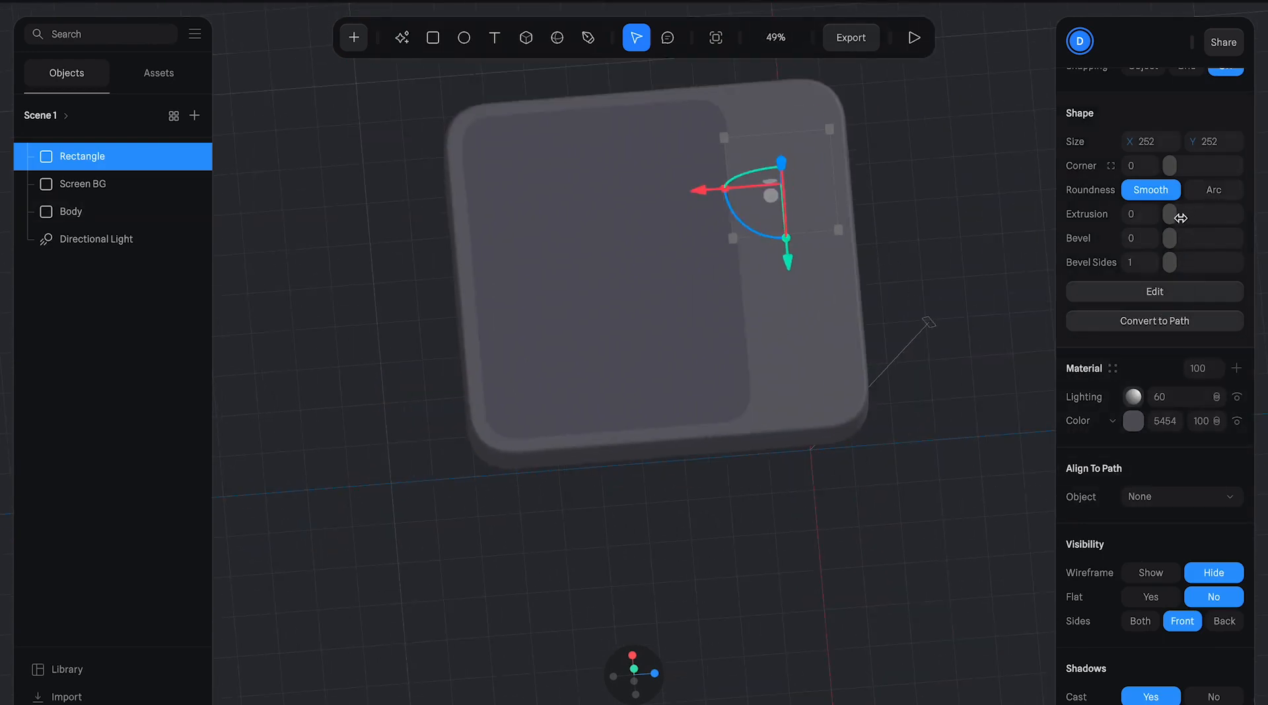
{"action": "left_click_drag", "start_coordinate": [1173, 214], "coordinate": [1179, 214]}
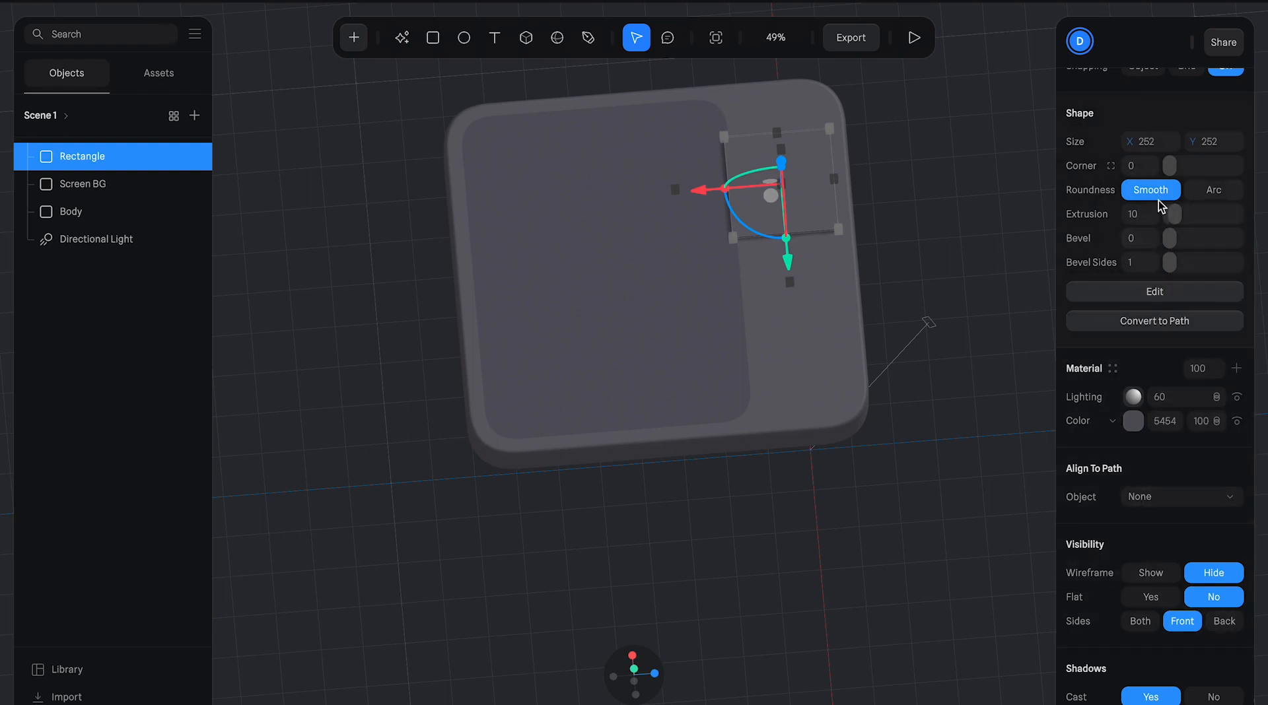
- Round the new square's corners to 56 and darken its colour to a deep bluish grey
{"action": "left_click_drag", "start_coordinate": [1179, 164], "coordinate": [1207, 162]}
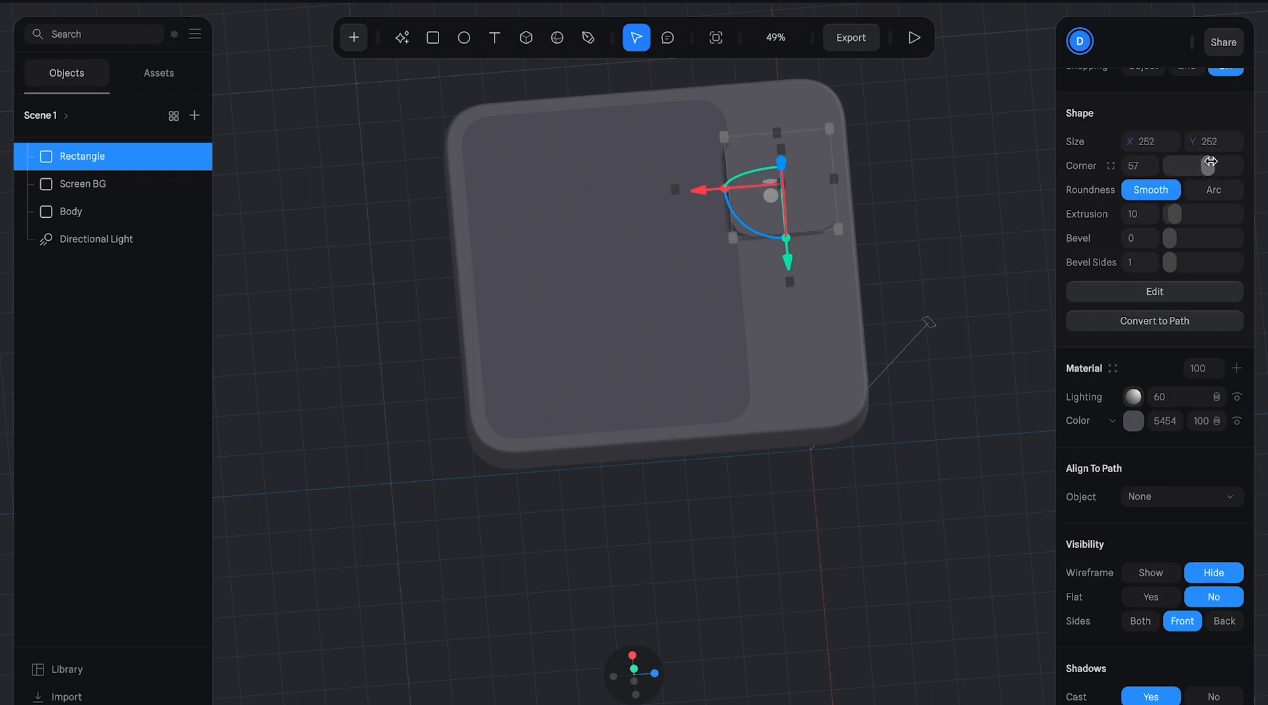
{"action": "left_click", "coordinate": [910, 183]}
{"action": "left_click", "coordinate": [827, 178]}
{"action": "left_click", "coordinate": [1132, 423]}
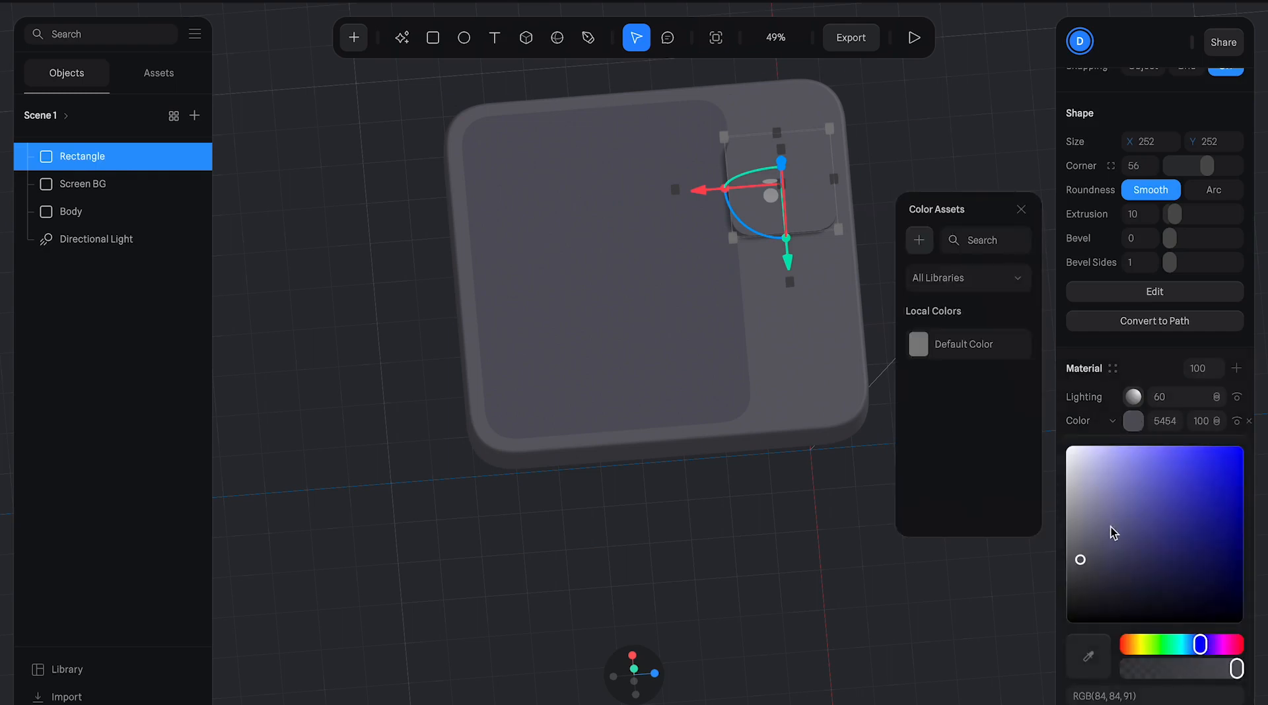
{"action": "left_click_drag", "start_coordinate": [1081, 560], "coordinate": [1105, 582]}
{"action": "left_click", "coordinate": [931, 182]}
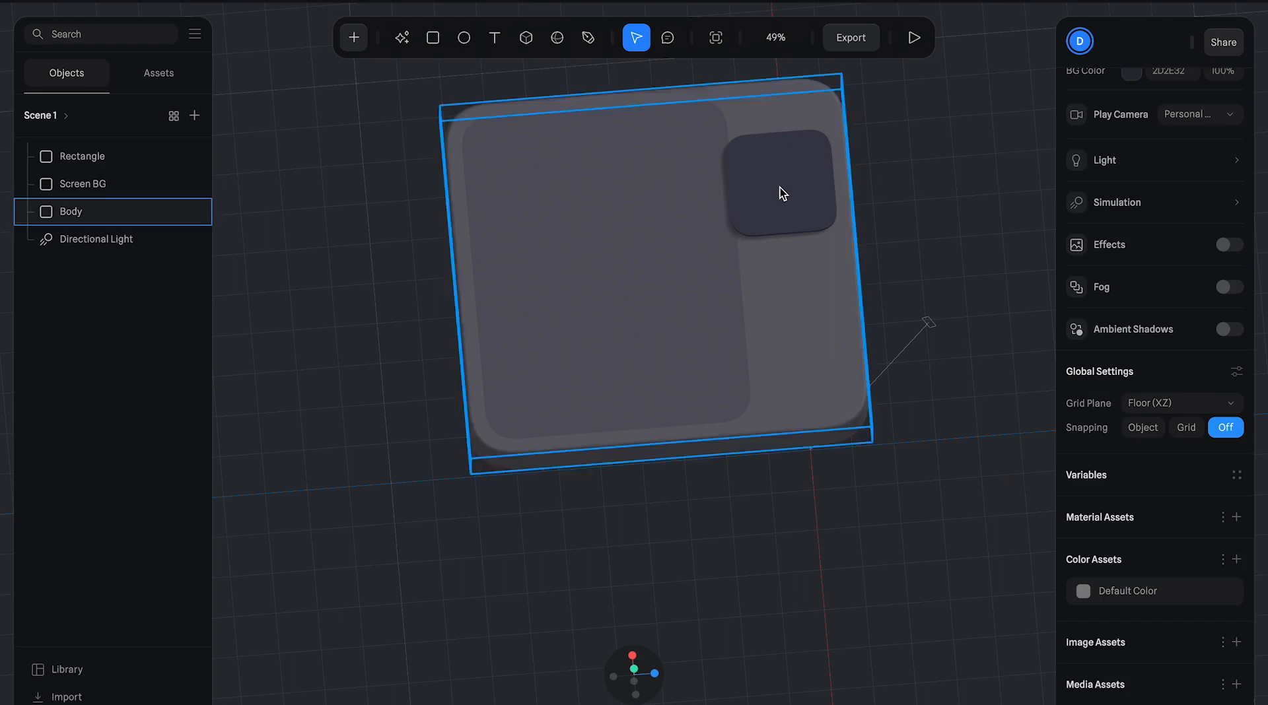
- Scale the dark square down proportionally to about 228 by 228
{"action": "left_click", "coordinate": [784, 195]}
{"action": "left_click_drag", "start_coordinate": [724, 135], "coordinate": [737, 144]}
{"action": "left_click", "coordinate": [952, 169]}
- Move the dark square along its Y axis toward the body's nearest outer corner
{"action": "left_click_drag", "start_coordinate": [906, 243], "coordinate": [815, 158]}
{"action": "left_click", "coordinate": [654, 119]}
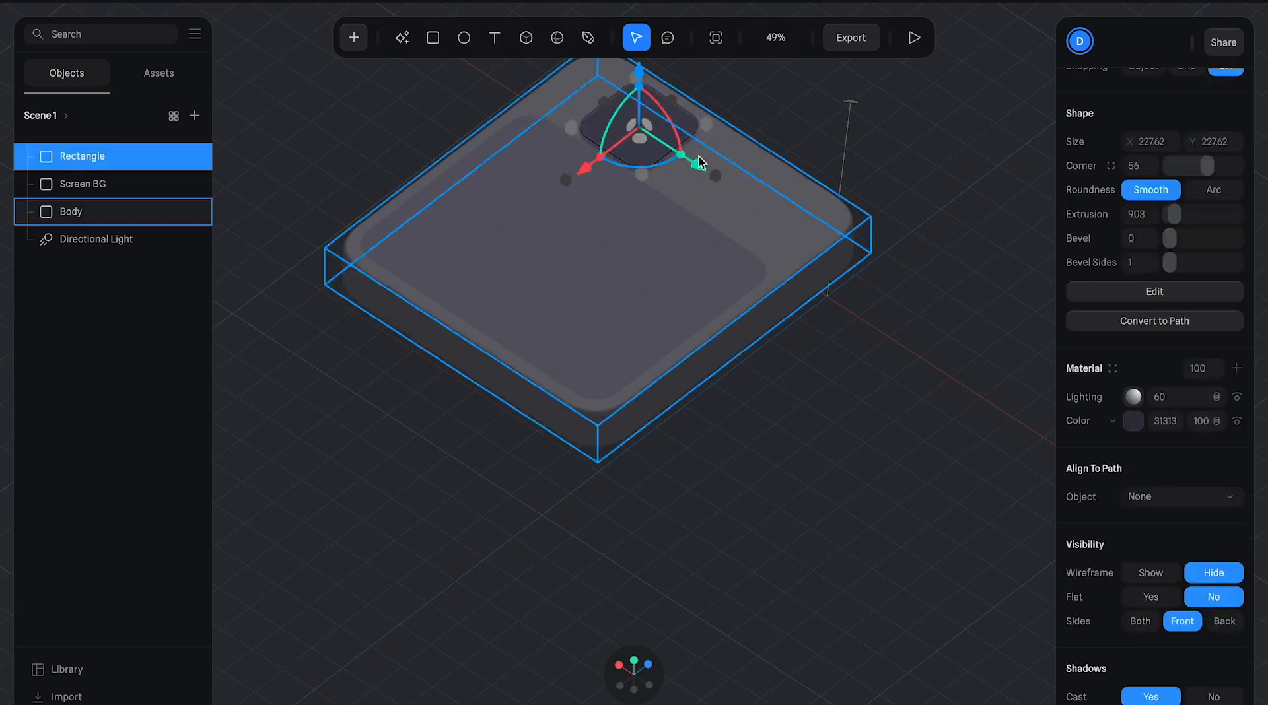
{"action": "left_click_drag", "start_coordinate": [698, 167], "coordinate": [676, 159]}
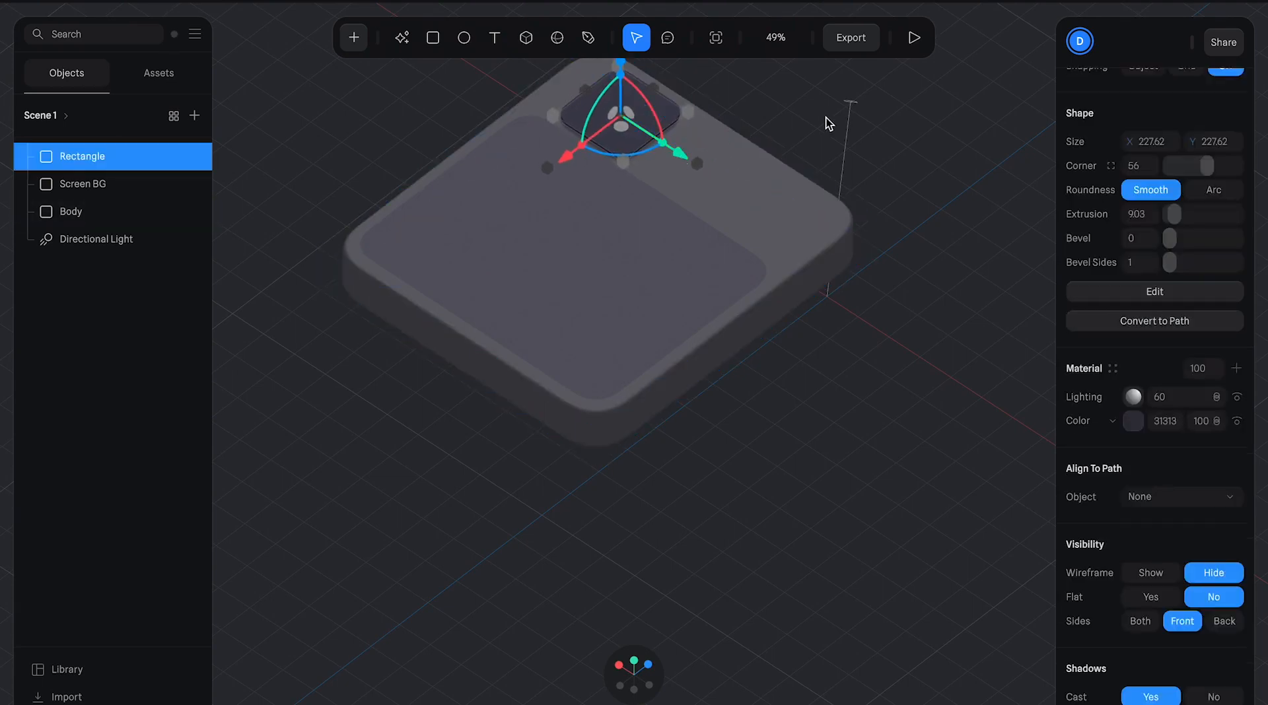
{"action": "left_click", "coordinate": [880, 161]}
{"action": "left_click_drag", "start_coordinate": [880, 161], "coordinate": [825, 164]}
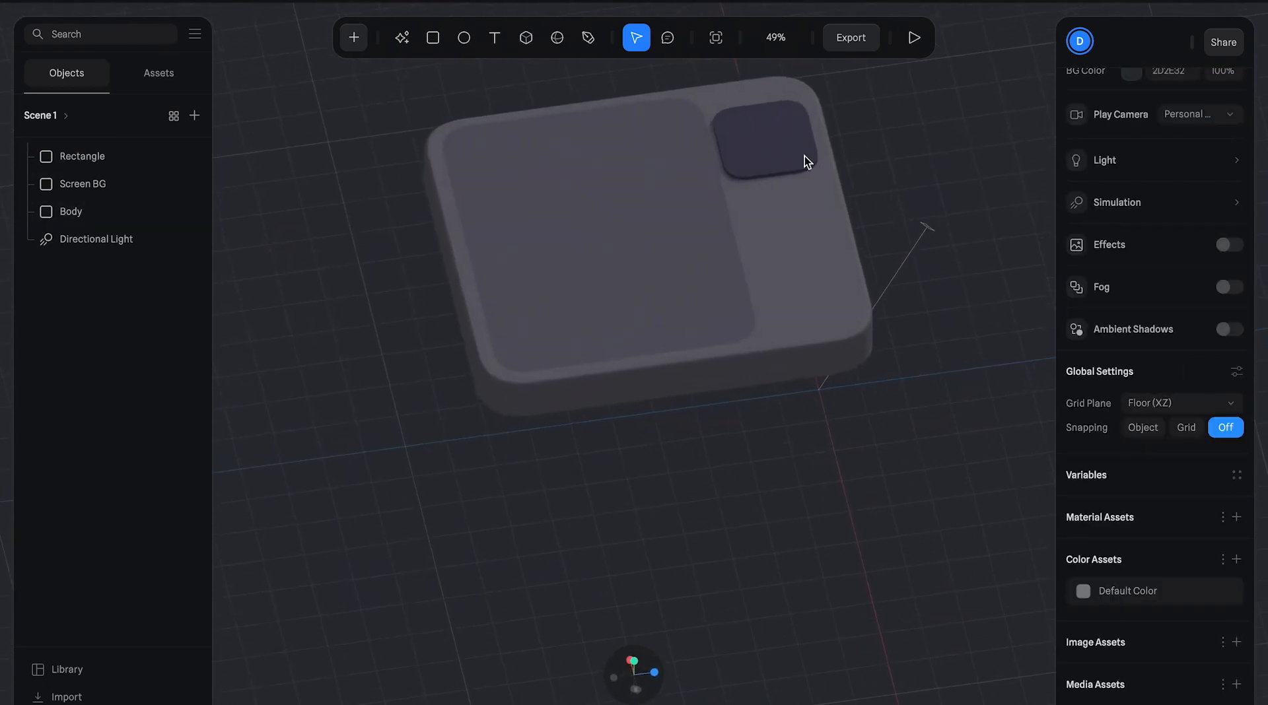
{"action": "left_click", "coordinate": [790, 173]}
{"action": "left_click_drag", "start_coordinate": [780, 202], "coordinate": [777, 192]}
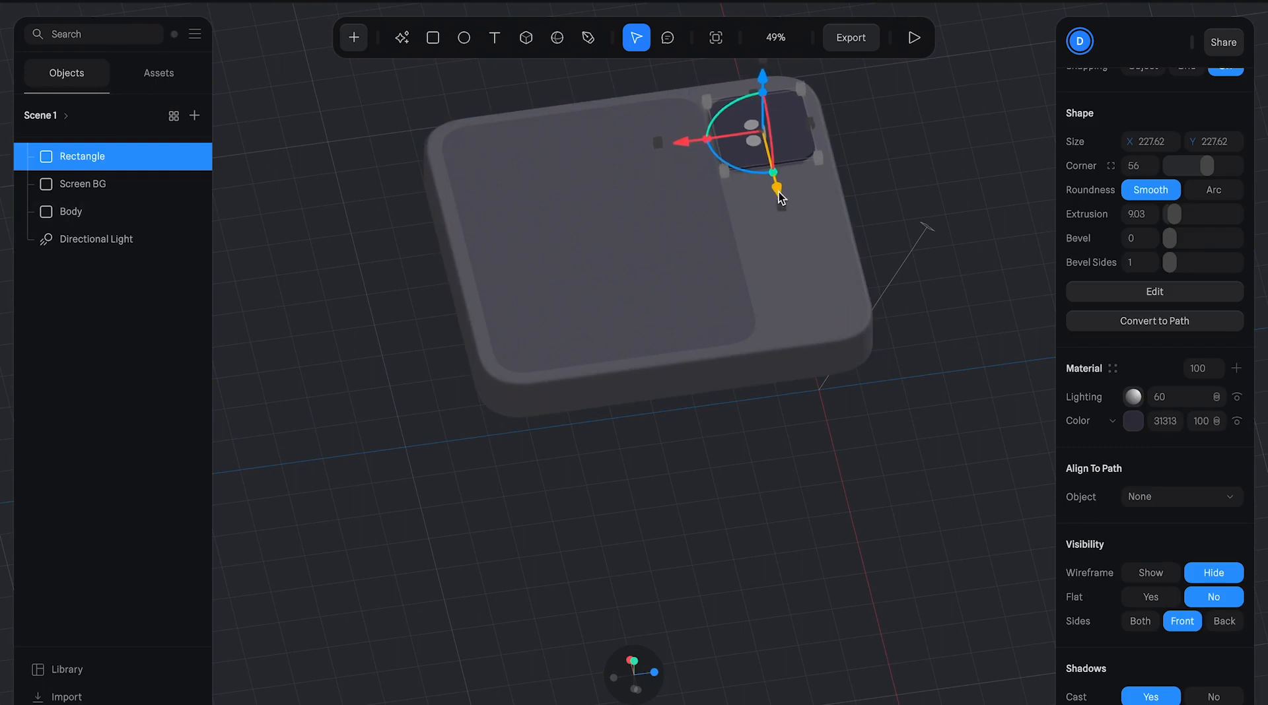
{"action": "left_click", "coordinate": [925, 218]}
{"action": "left_click_drag", "start_coordinate": [926, 220], "coordinate": [914, 284]}
- Shrink the dark square proportionally to about 210 by 210
{"action": "left_click", "coordinate": [799, 189]}
{"action": "left_click", "coordinate": [800, 189]}
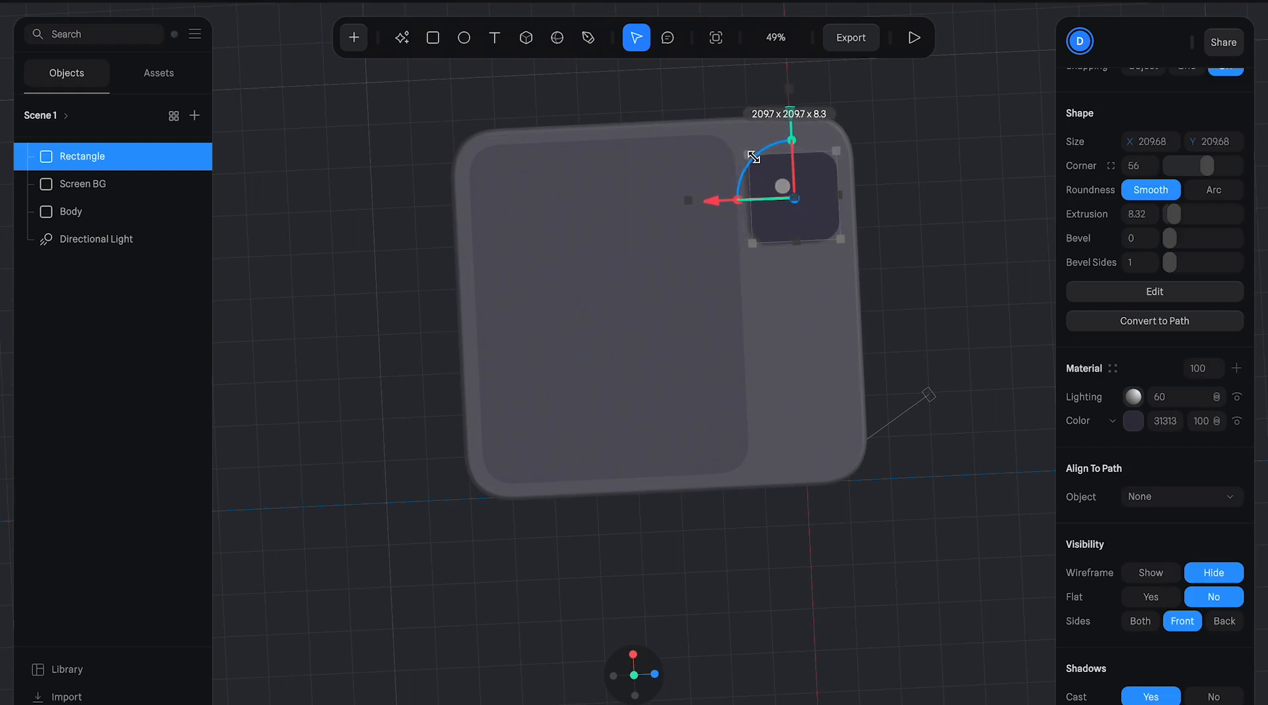
{"action": "left_click", "coordinate": [855, 210]}
{"action": "left_click", "coordinate": [905, 189]}
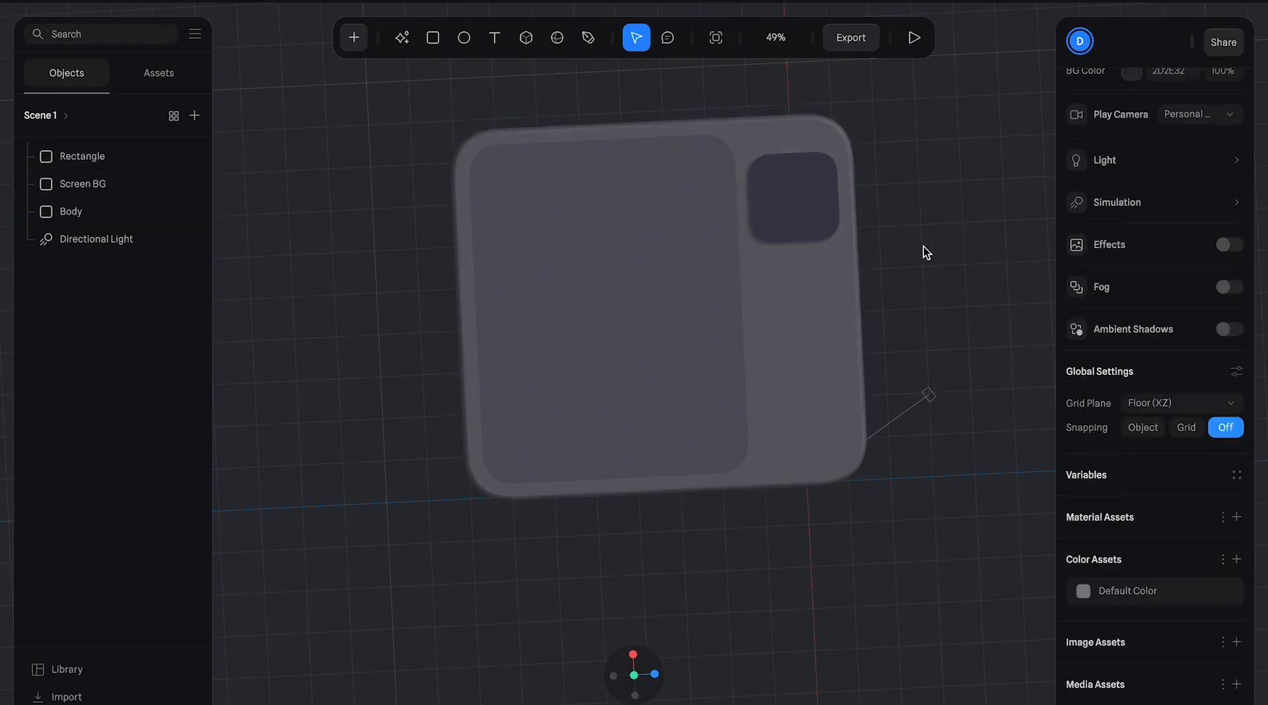
- Nudge the resized dark square slightly further along its Y axis toward the body's edge
{"action": "scroll", "coordinate": [895, 252], "scroll_direction": "down", "scroll_amount": 1}
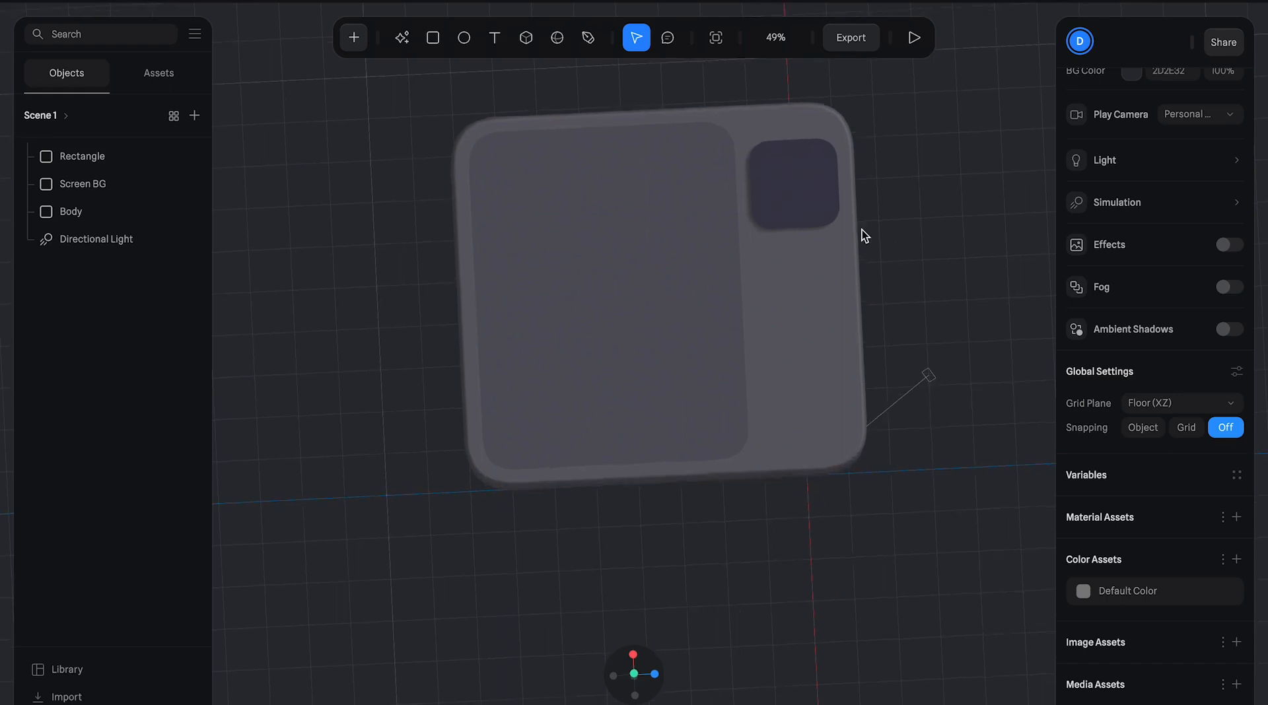
{"action": "left_click", "coordinate": [797, 191]}
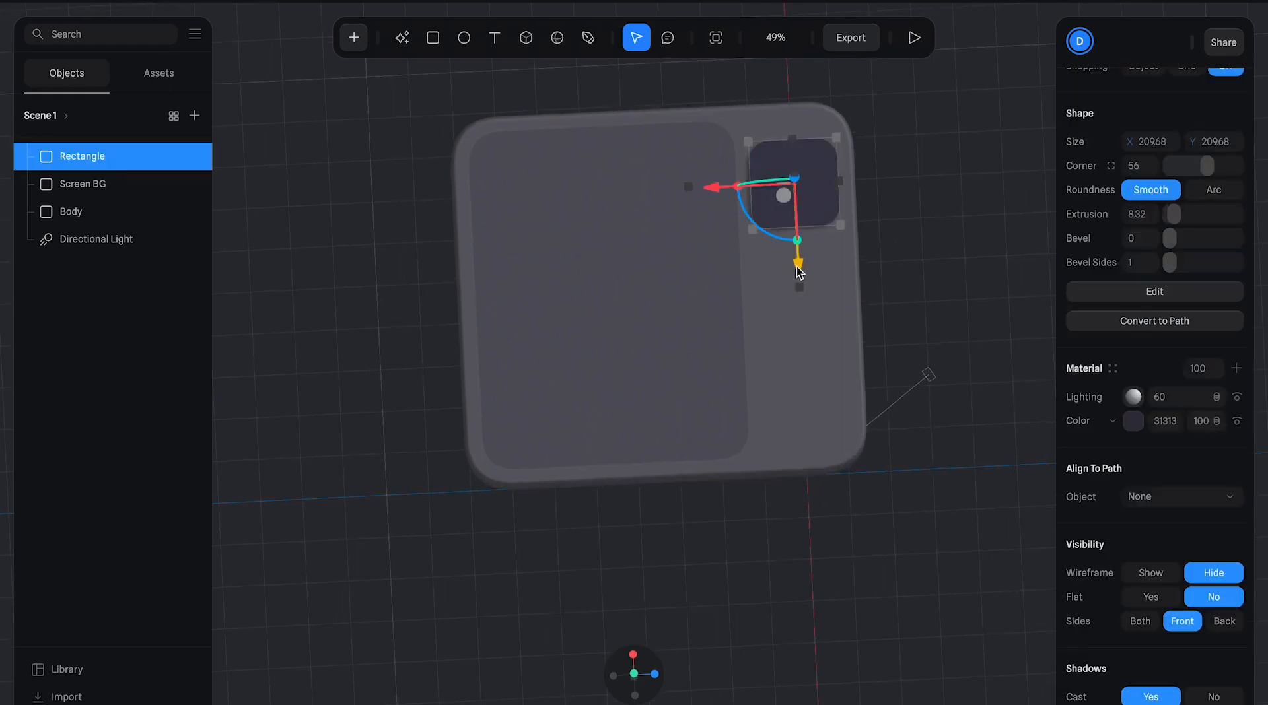
{"action": "left_click_drag", "start_coordinate": [797, 267], "coordinate": [796, 259]}
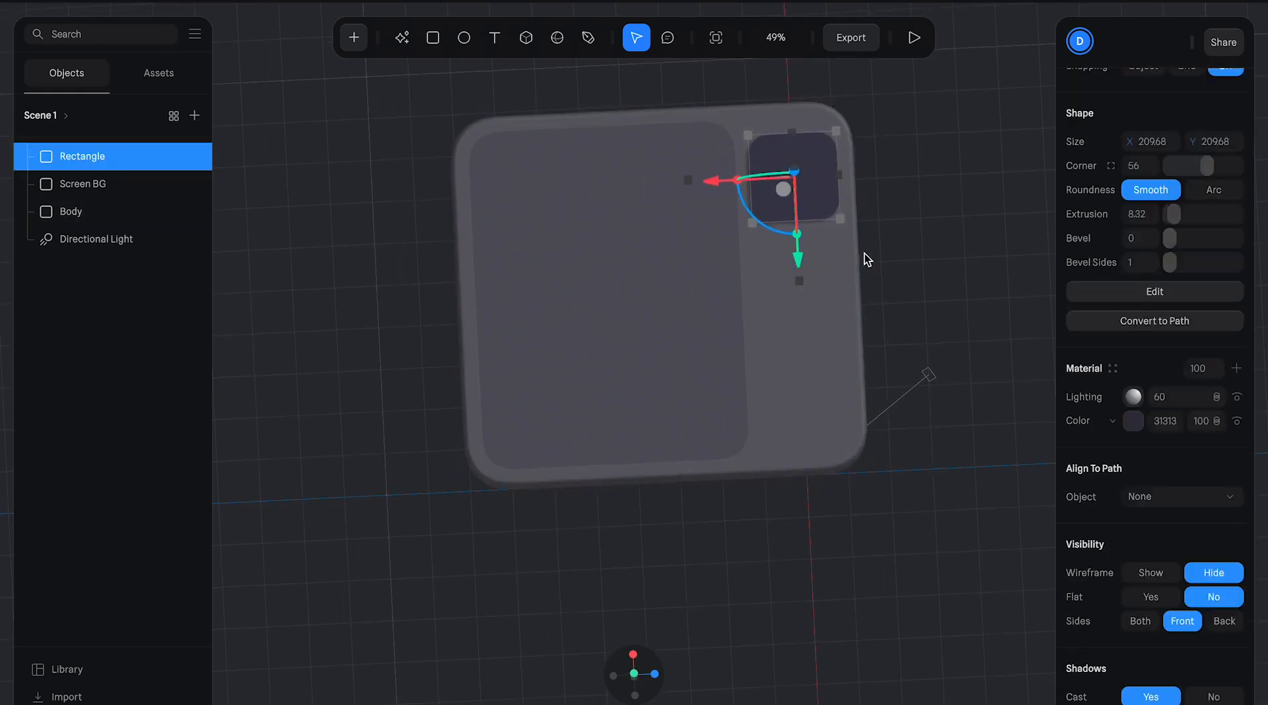
{"action": "left_click", "coordinate": [888, 138]}
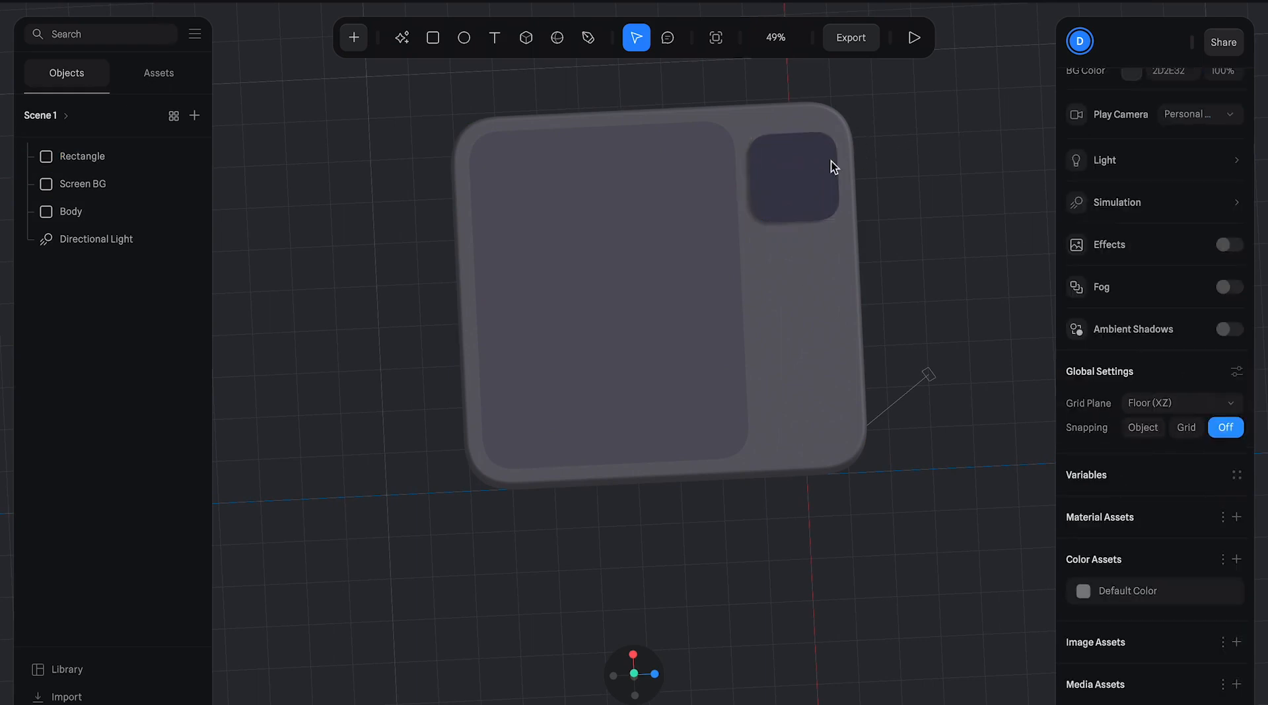
- Duplicate the dark rounded square in place
{"action": "left_click", "coordinate": [811, 165]}
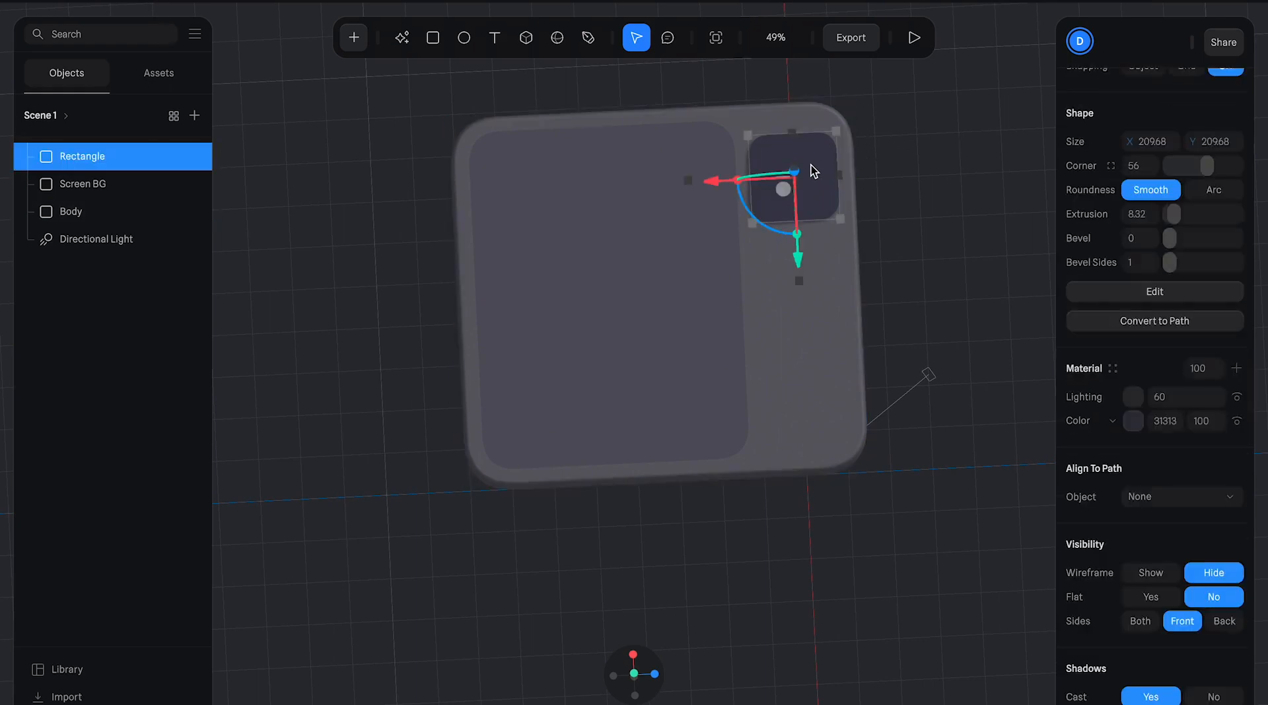
{"action": "left_click", "coordinate": [866, 160]}
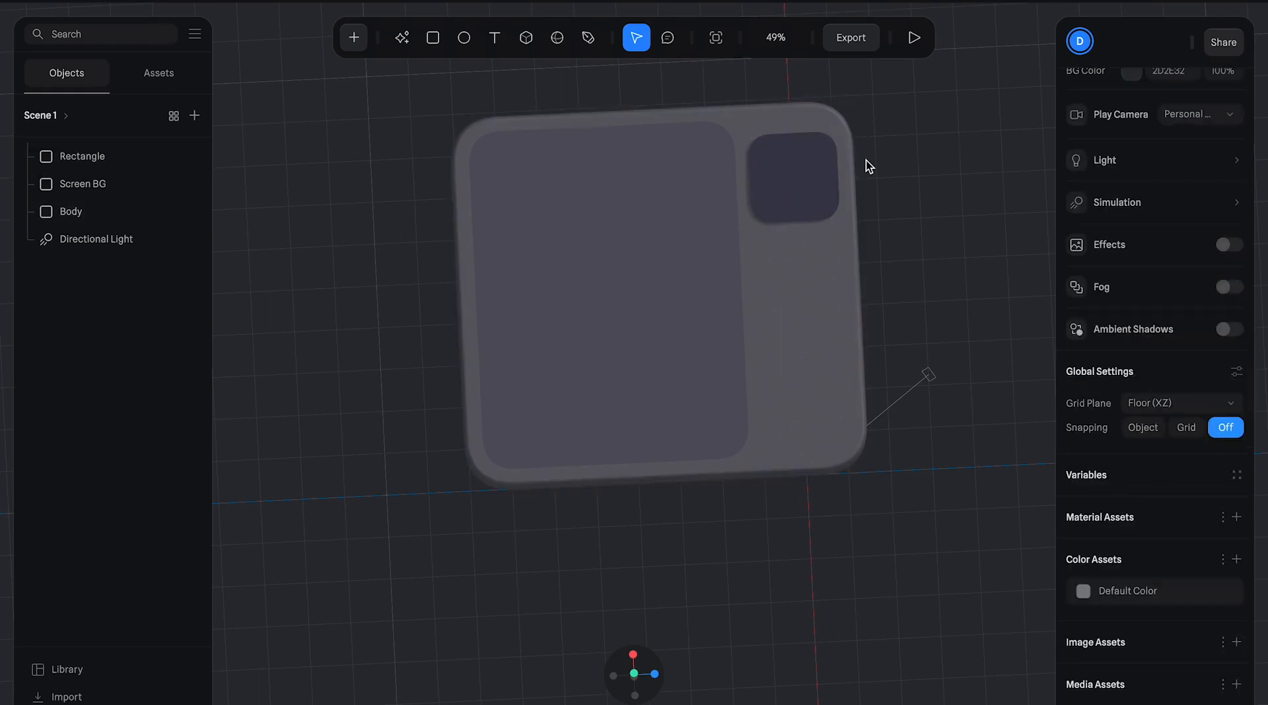
{"action": "left_click", "coordinate": [807, 190]}
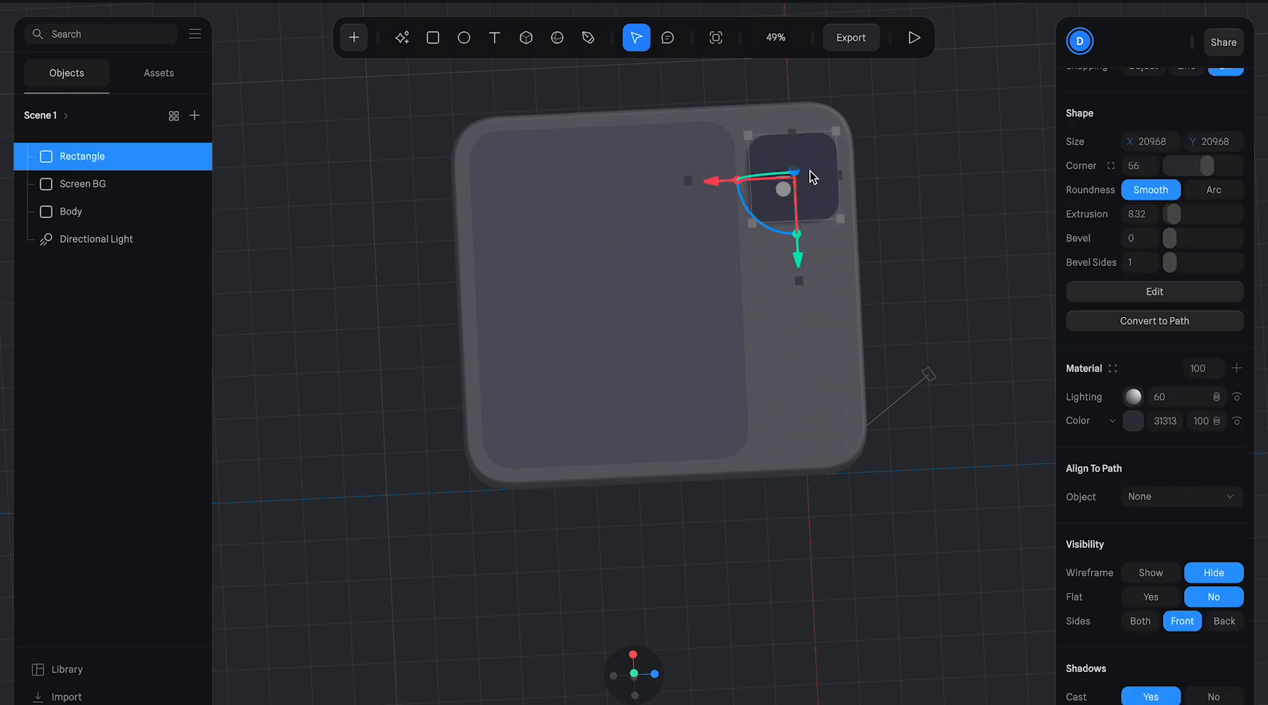
{"action": "key", "text": "ctrl+d"}
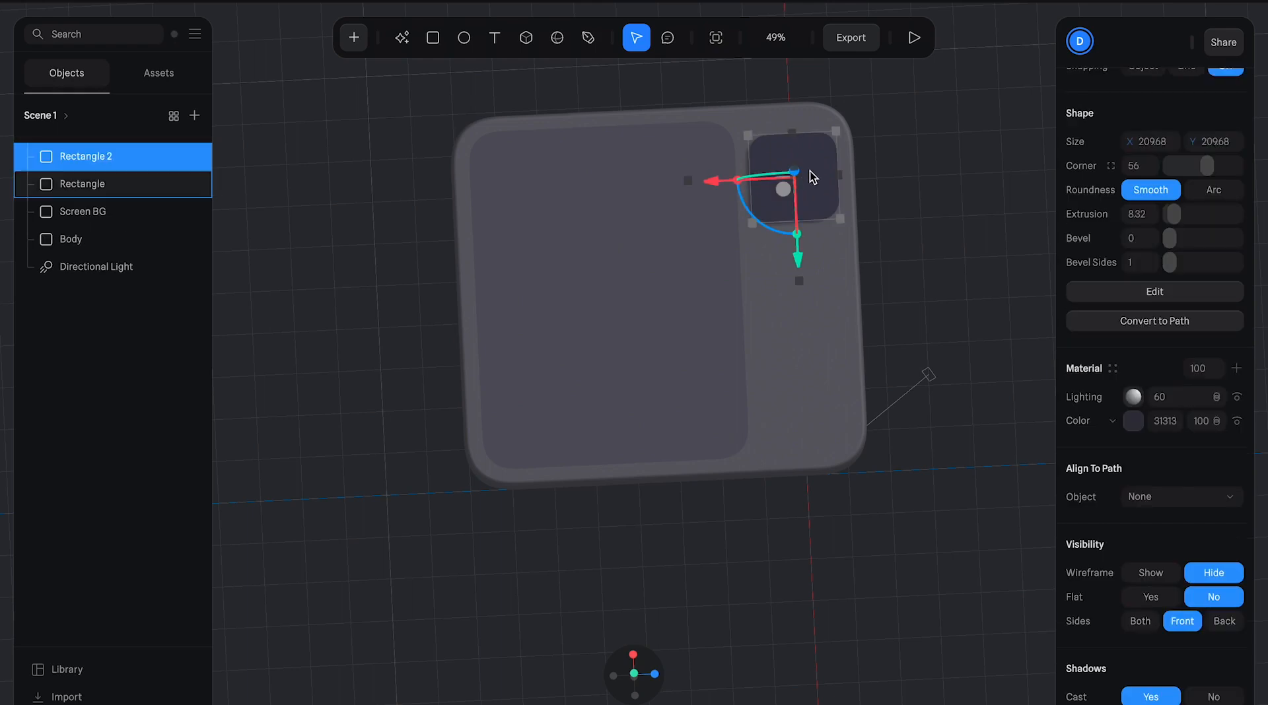
- Move the duplicated square along its Y axis until it sits clear of the original, and rename the original Camera Area
{"action": "left_click_drag", "start_coordinate": [801, 257], "coordinate": [801, 374]}
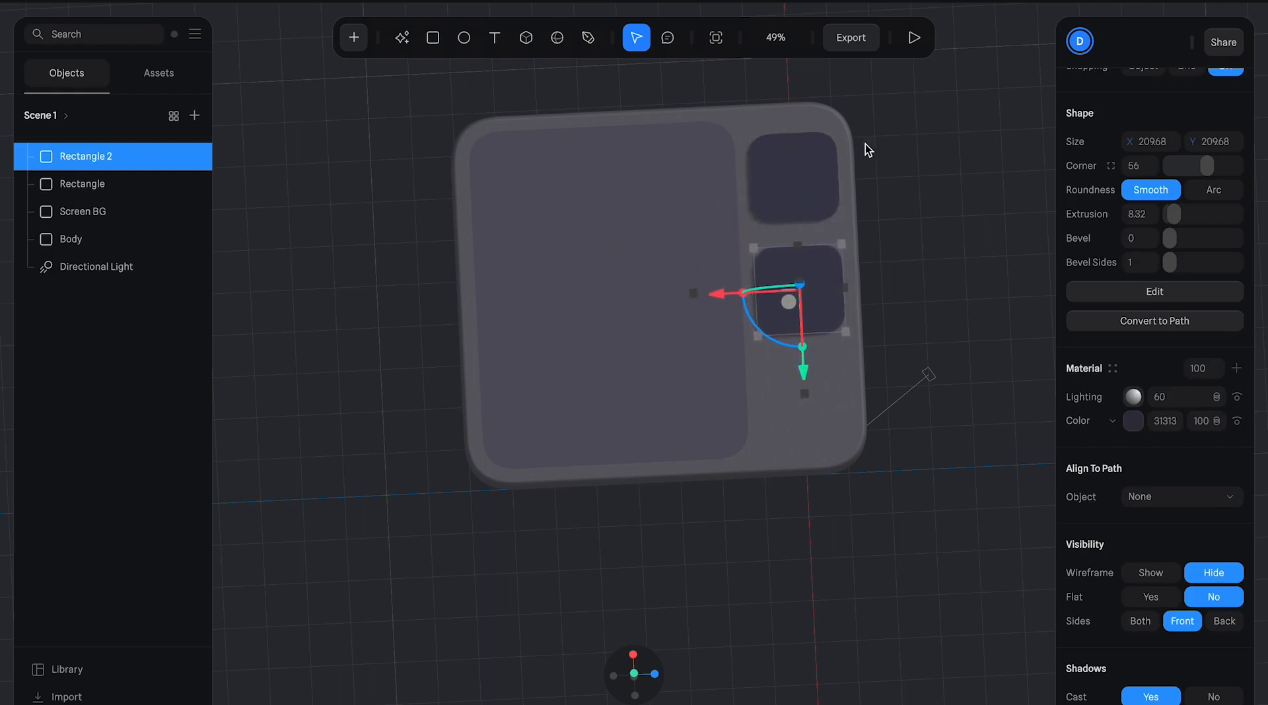
{"action": "left_click", "coordinate": [786, 153]}
{"action": "double_click", "coordinate": [98, 190]}
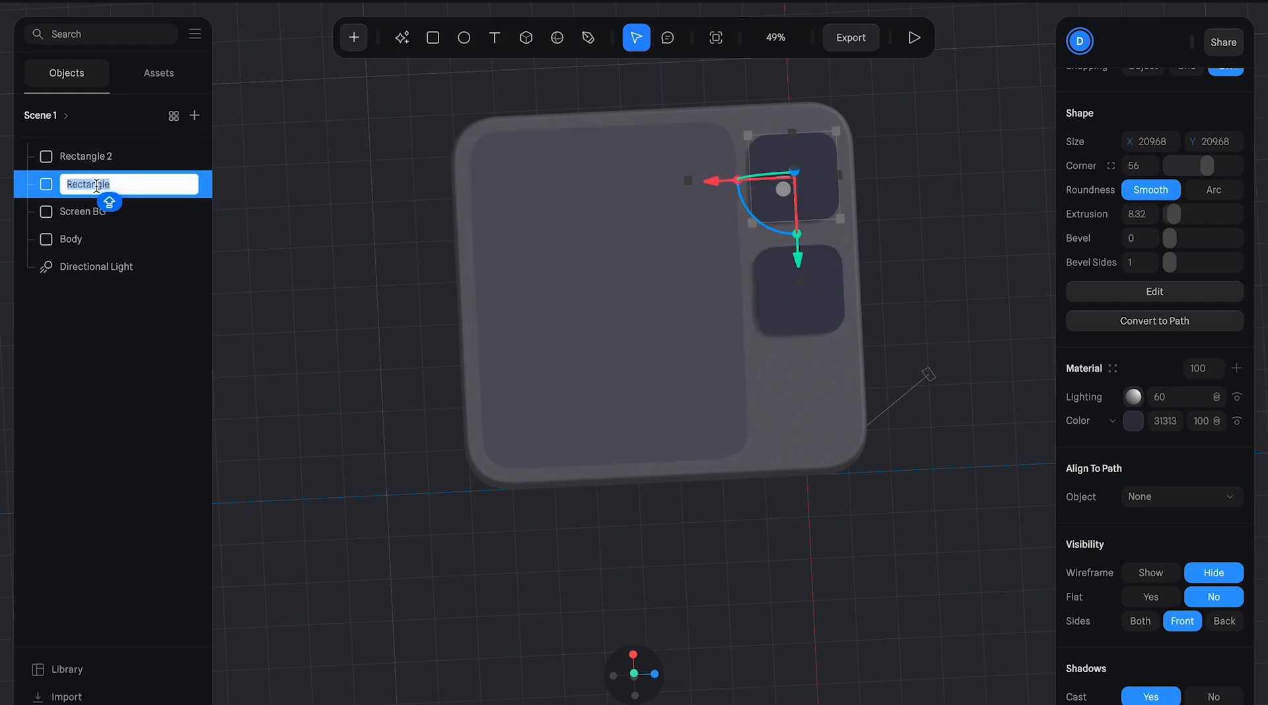
{"action": "type", "text": "cA"}
{"action": "key", "text": "BackSpace"}
{"action": "key", "text": "BackSpace"}
{"action": "type", "text": "Camera Area"}
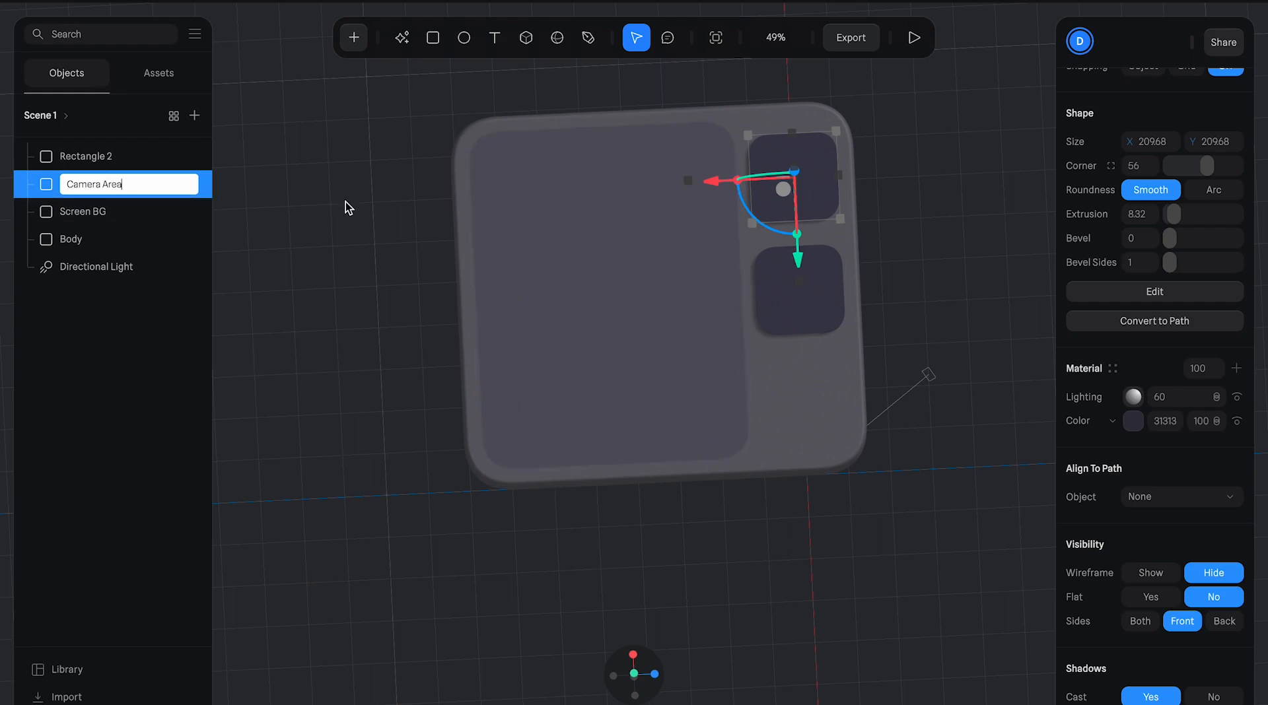
{"action": "left_click", "coordinate": [346, 200]}
- Rename the duplicated dark square as Knob Area
{"action": "left_click", "coordinate": [787, 293]}
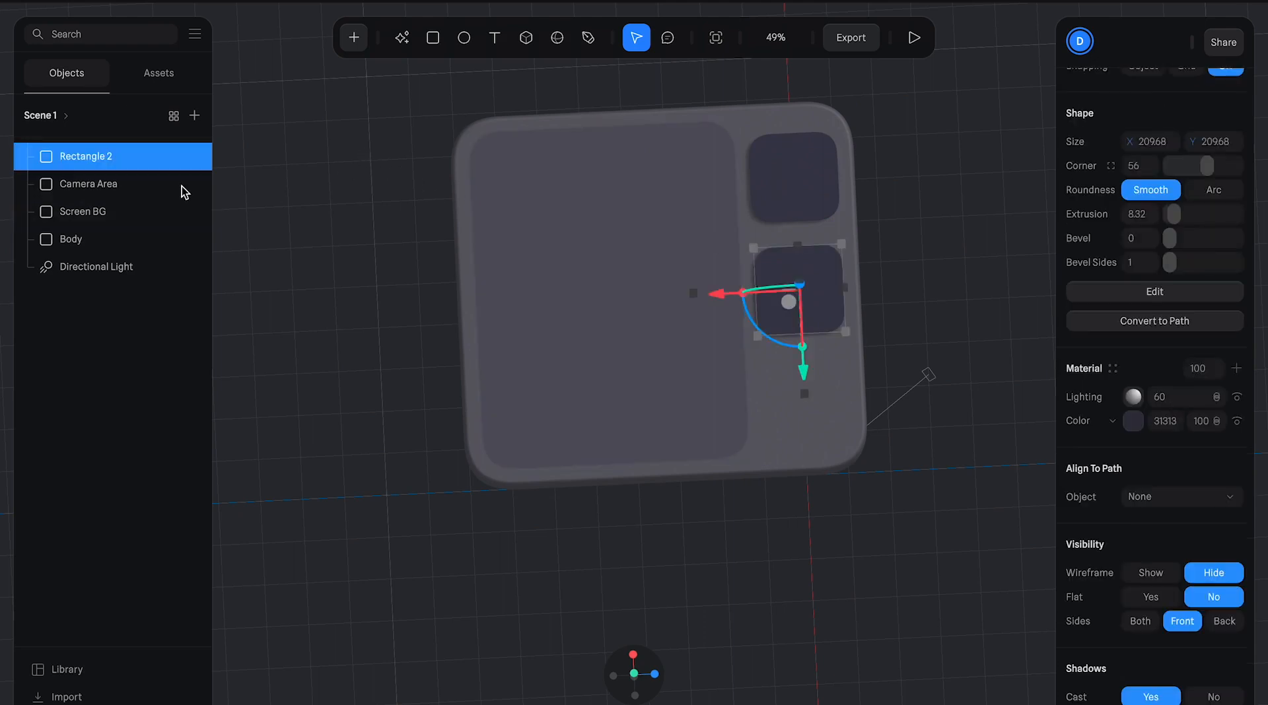
{"action": "double_click", "coordinate": [87, 156]}
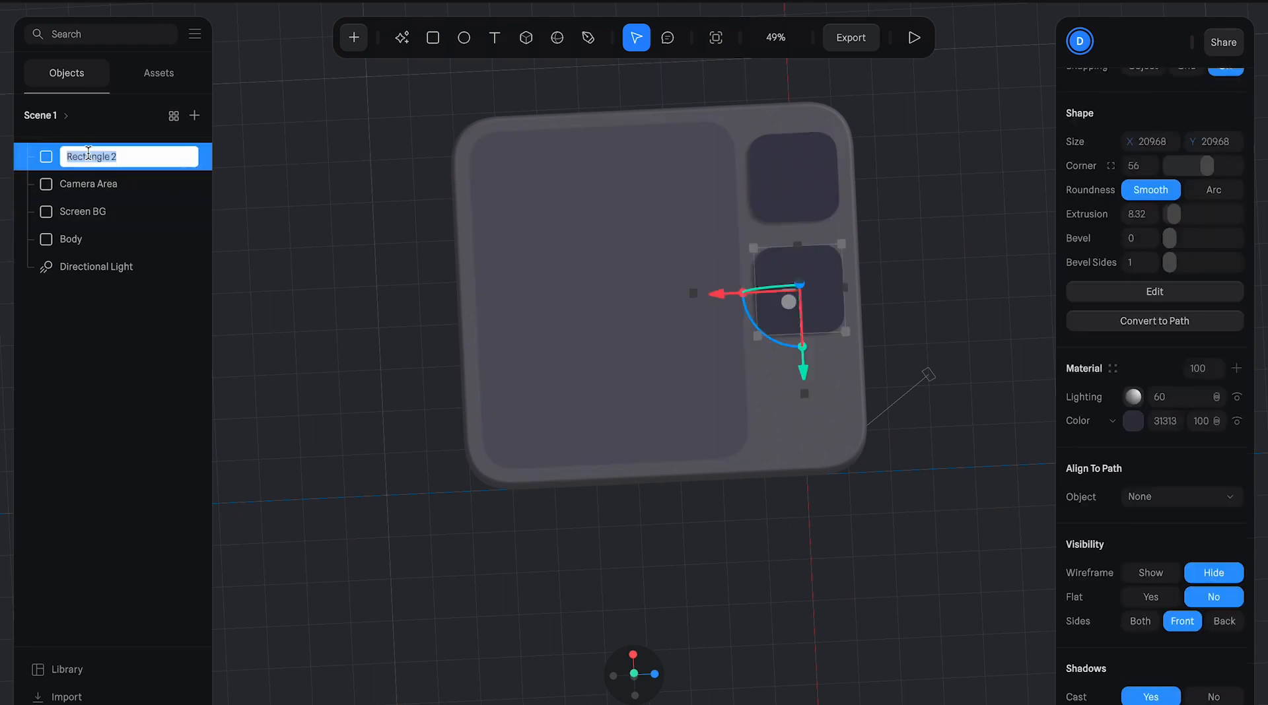
{"action": "type", "text": "Knob Area"}
{"action": "left_click", "coordinate": [250, 195]}
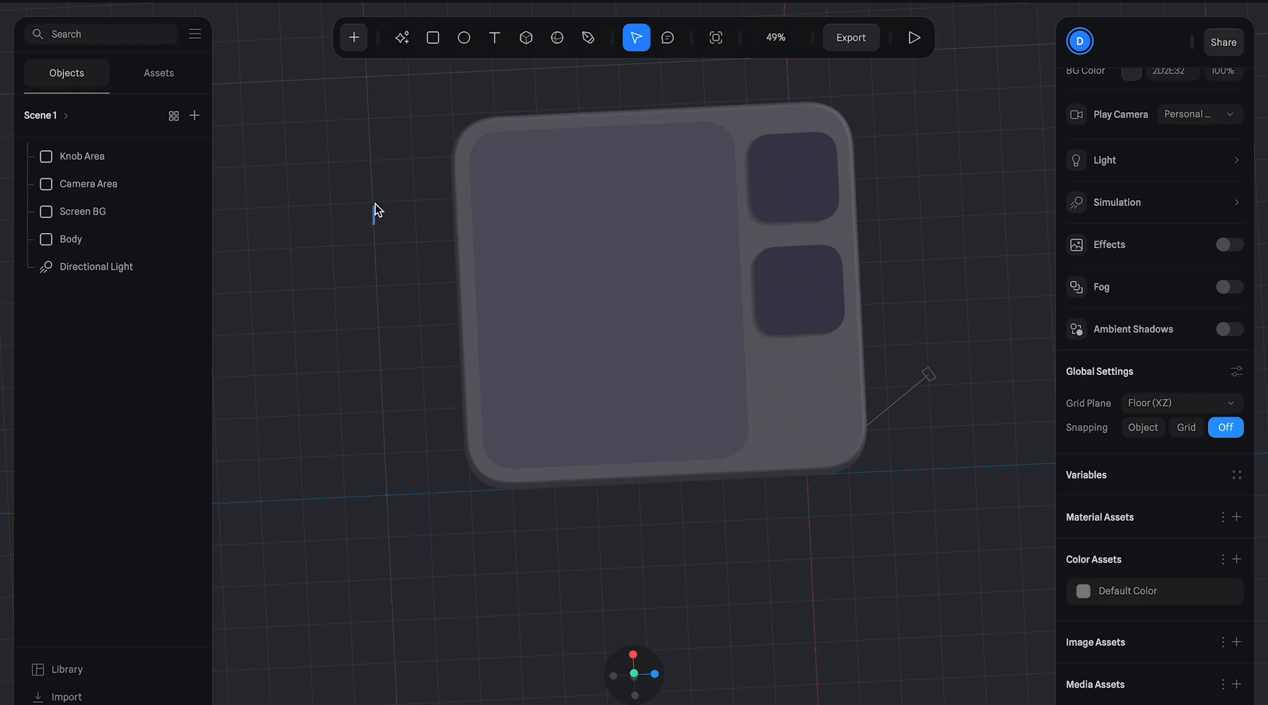
- Set the Body's extrusion to 125
{"action": "left_click_drag", "start_coordinate": [389, 257], "coordinate": [391, 205], "text": "alt"}
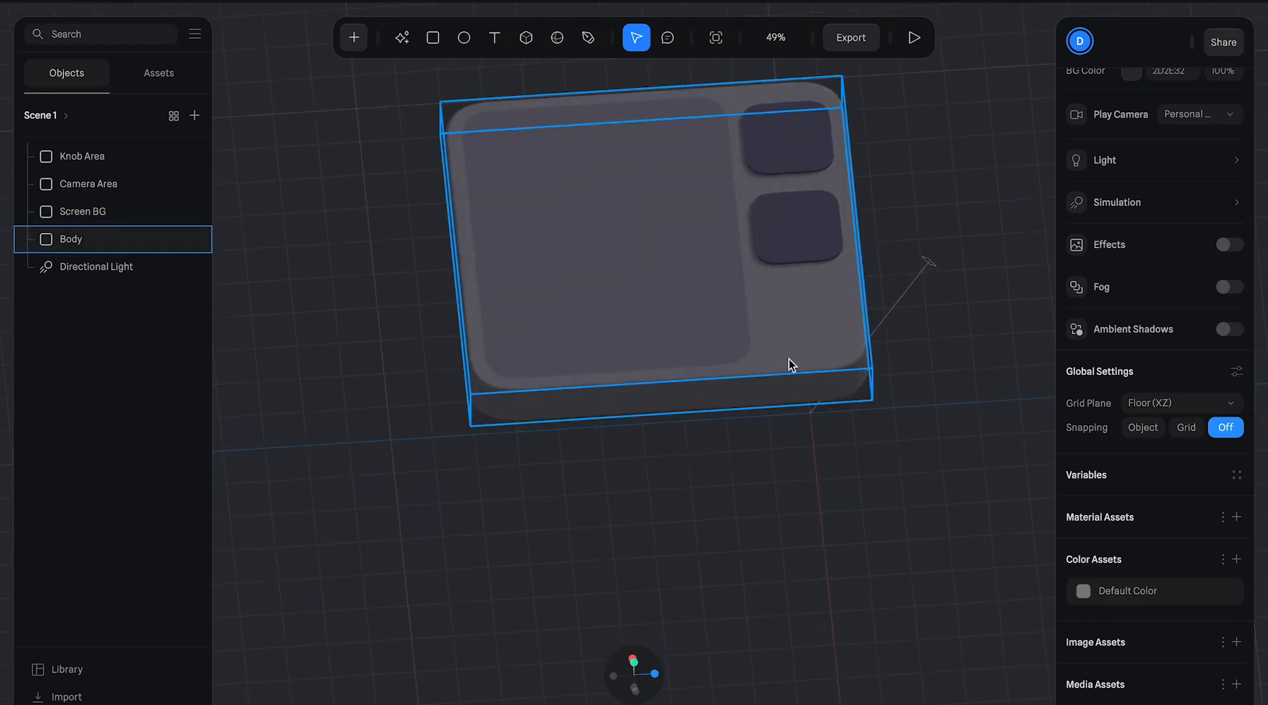
{"action": "left_click", "coordinate": [806, 343]}
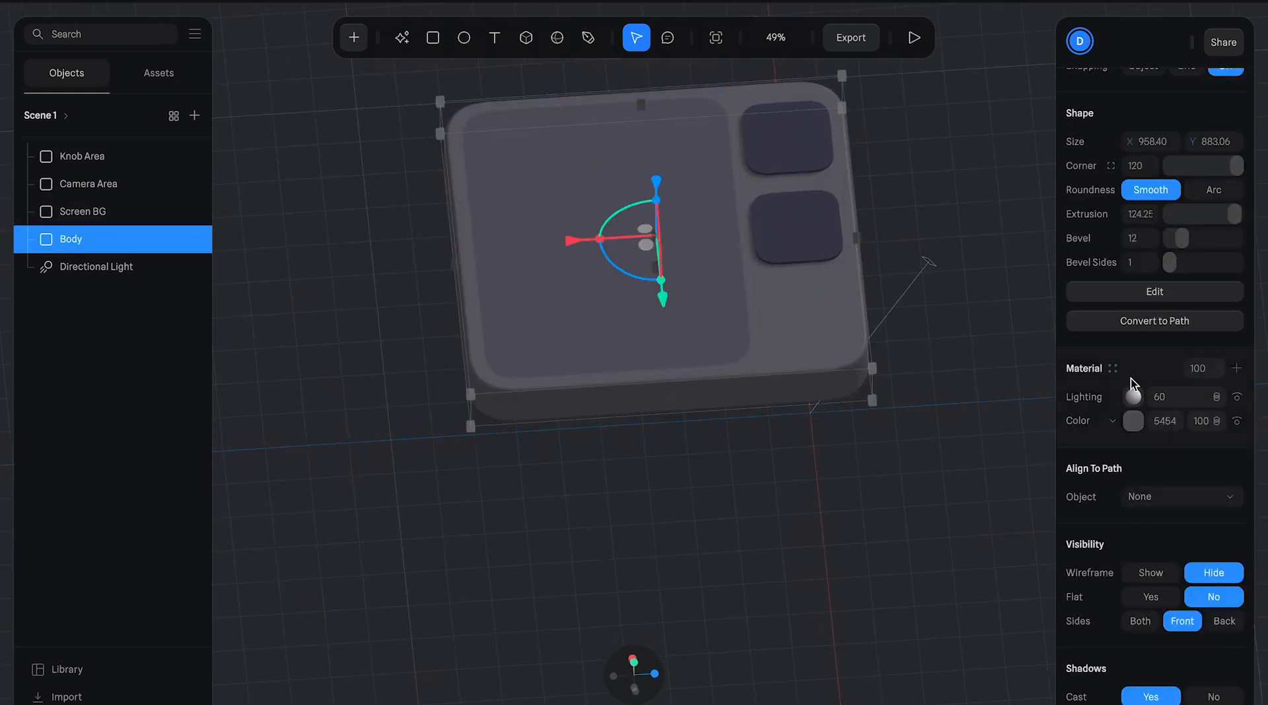
{"action": "scroll", "coordinate": [1131, 378], "scroll_direction": "up", "scroll_amount": 2}
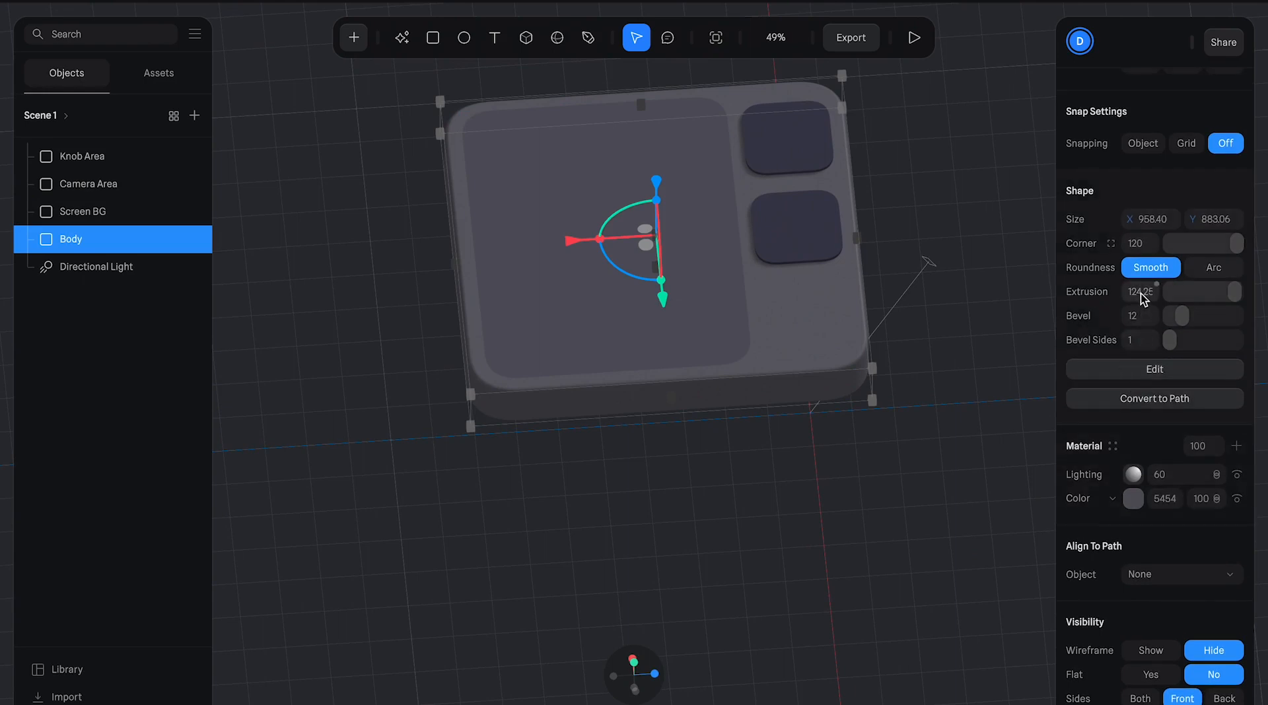
{"action": "type", "text": "125"}
{"action": "key", "text": "Return"}
- Set the extrusion of Camera Area and Knob Area together to 128
{"action": "left_click", "coordinate": [812, 161]}
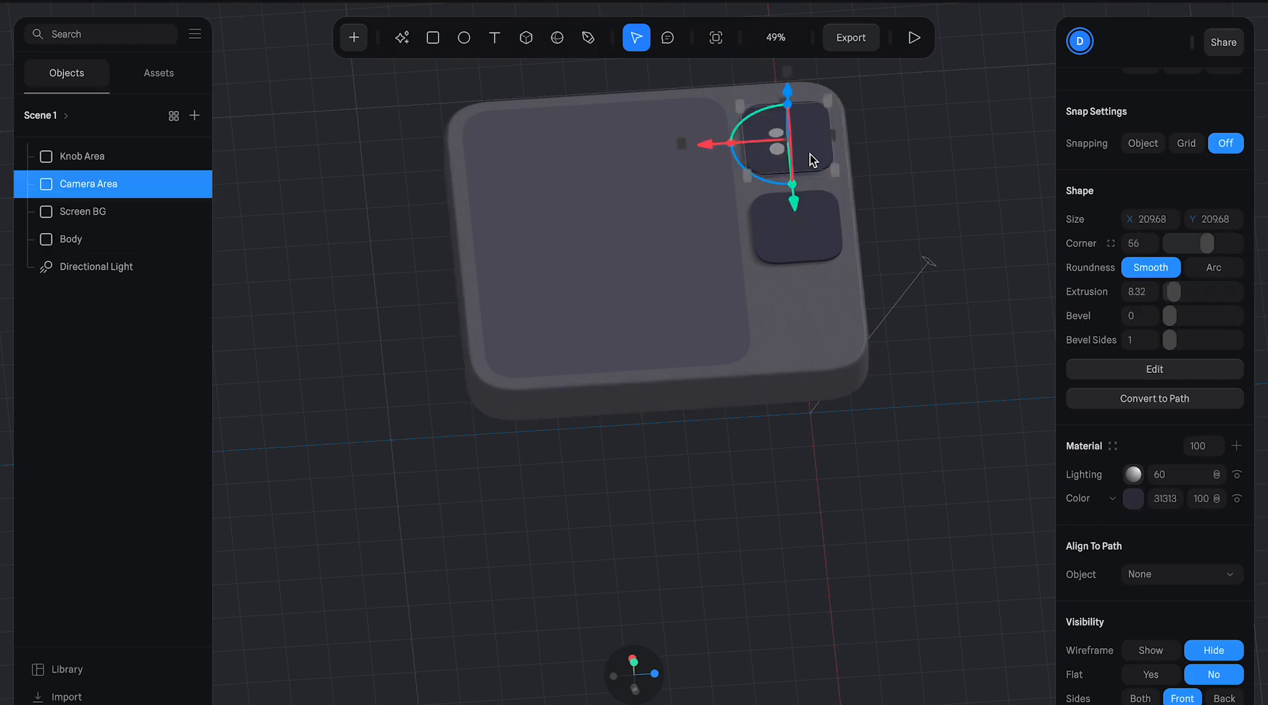
{"action": "left_click", "coordinate": [99, 160], "text": "shift"}
{"action": "left_click", "coordinate": [1141, 292]}
{"action": "type", "text": "12"}
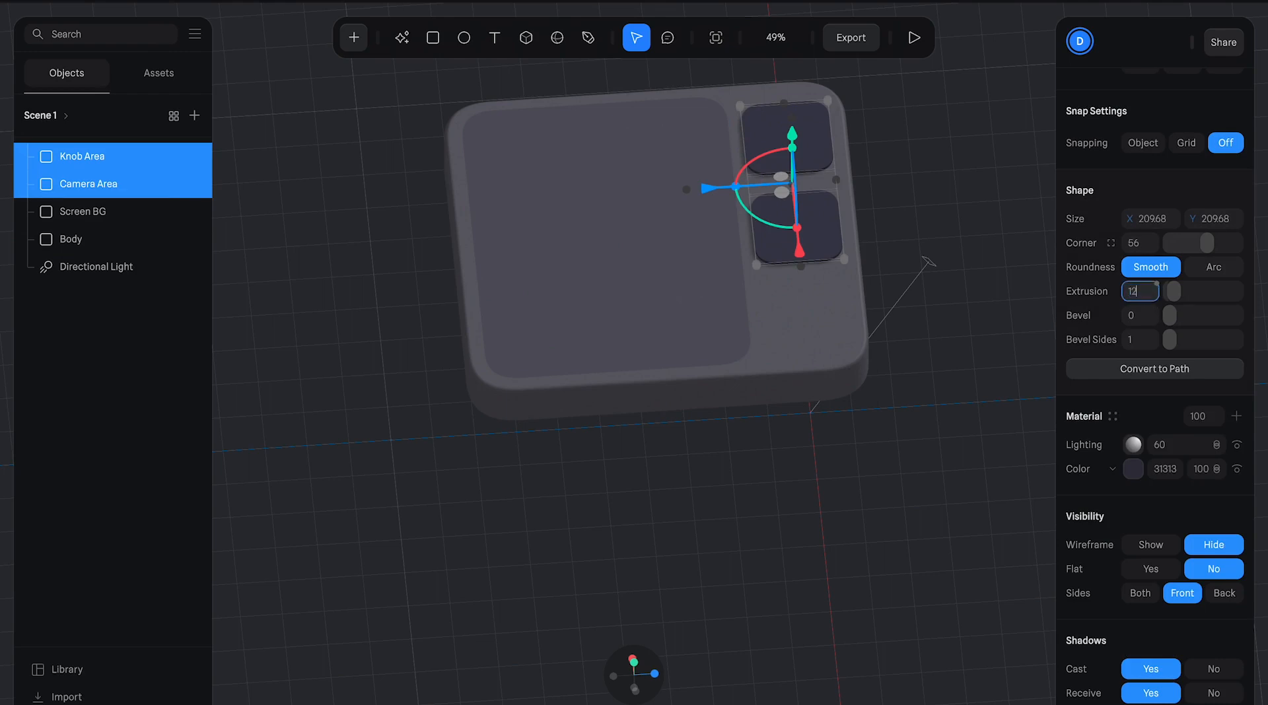
{"action": "type", "text": "8"}
{"action": "key", "text": "Return"}
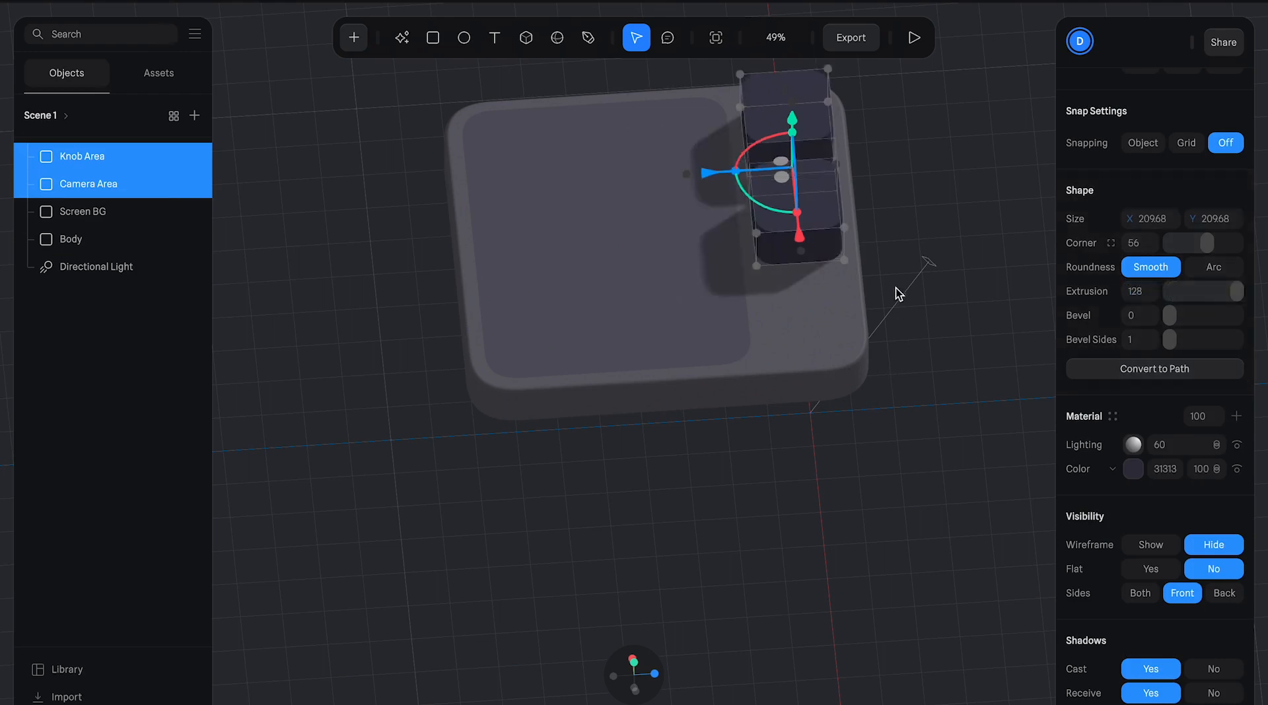
- Lower Camera Area and Knob Area together into the Body until their tops sit about level with its surface
{"action": "left_click_drag", "start_coordinate": [895, 245], "coordinate": [971, 210]}
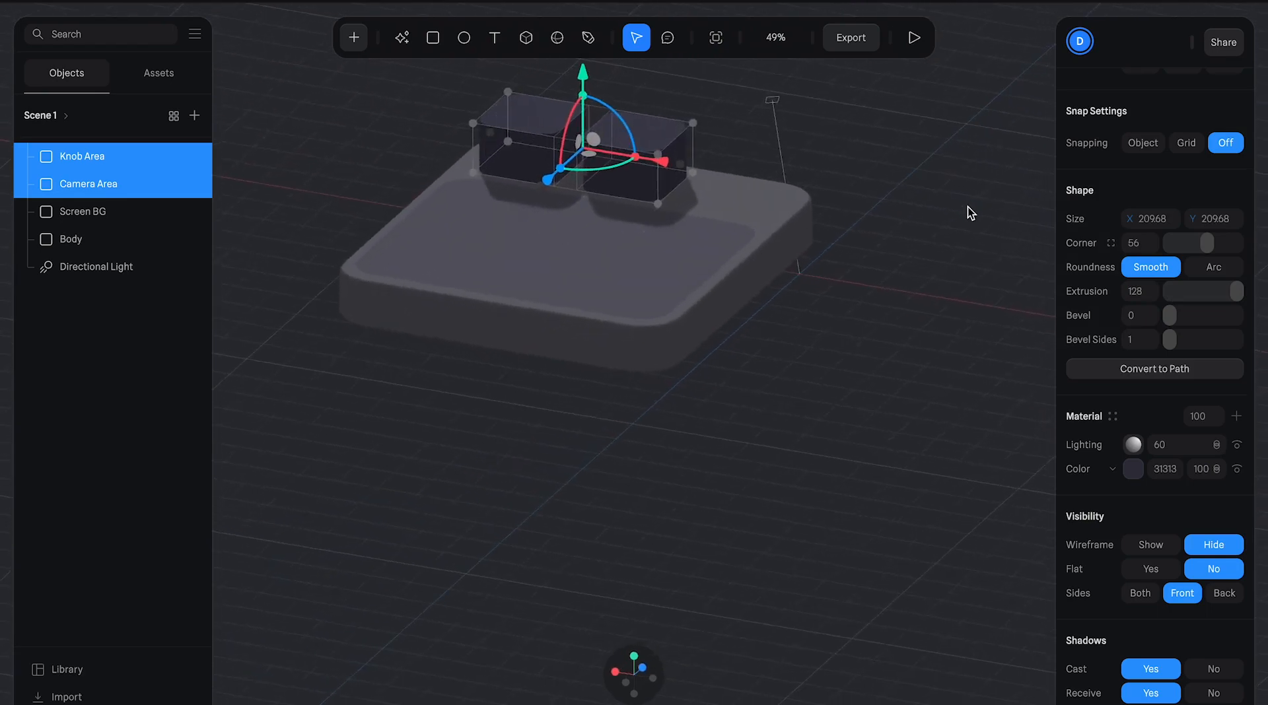
{"action": "left_click_drag", "start_coordinate": [583, 79], "coordinate": [590, 127]}
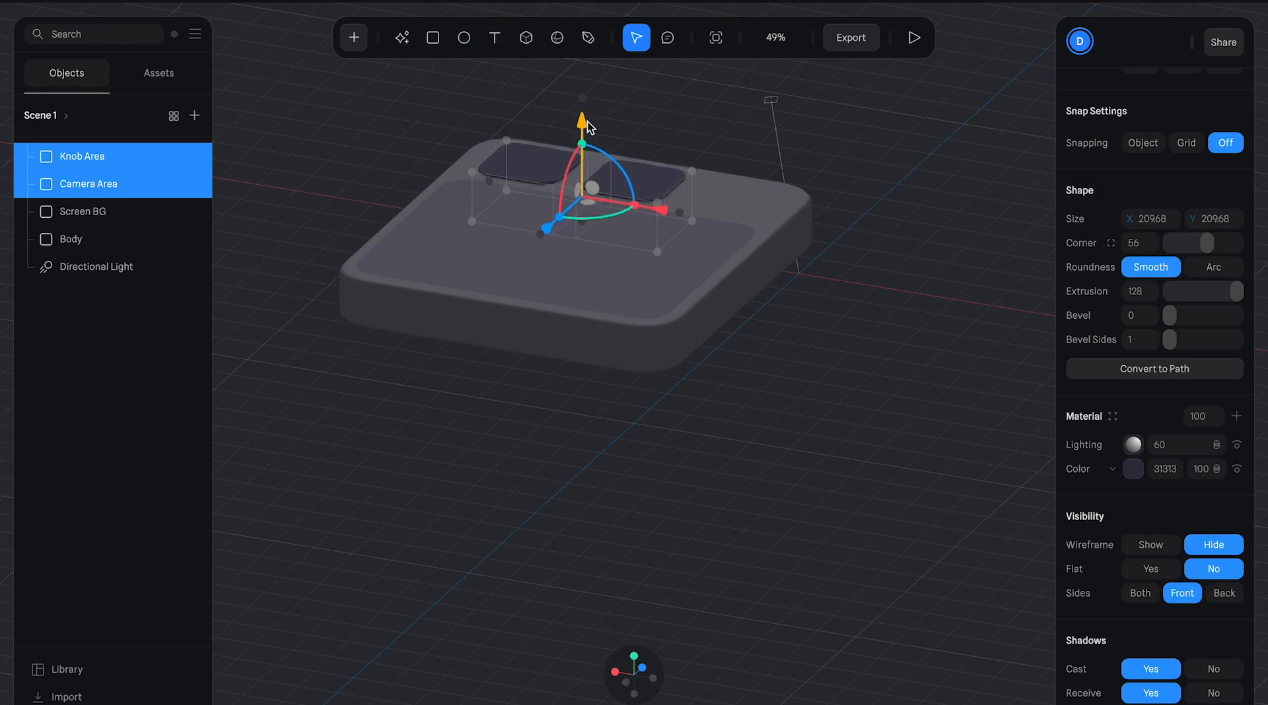
{"action": "left_click_drag", "start_coordinate": [843, 160], "coordinate": [766, 232]}
{"action": "left_click", "coordinate": [918, 295]}
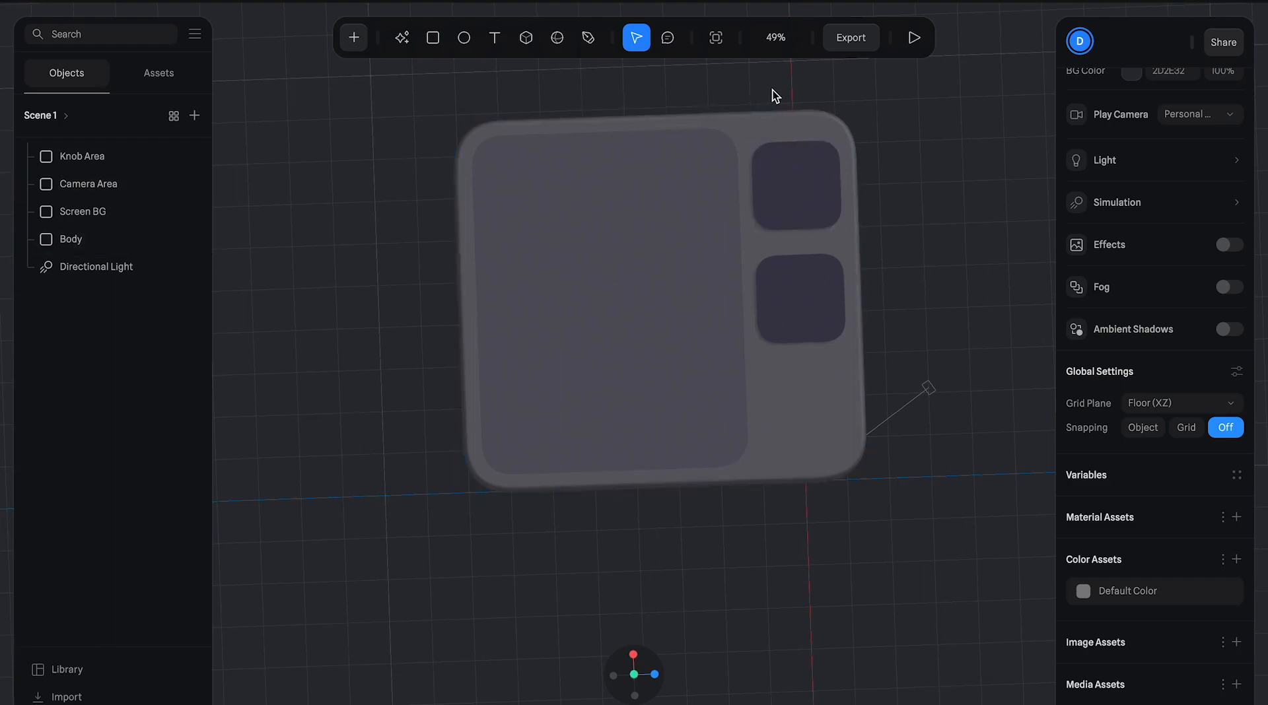
{"action": "left_click", "coordinate": [72, 239]}
{"action": "left_click", "coordinate": [727, 82]}
{"action": "left_click_drag", "start_coordinate": [795, 89], "coordinate": [805, 403]}
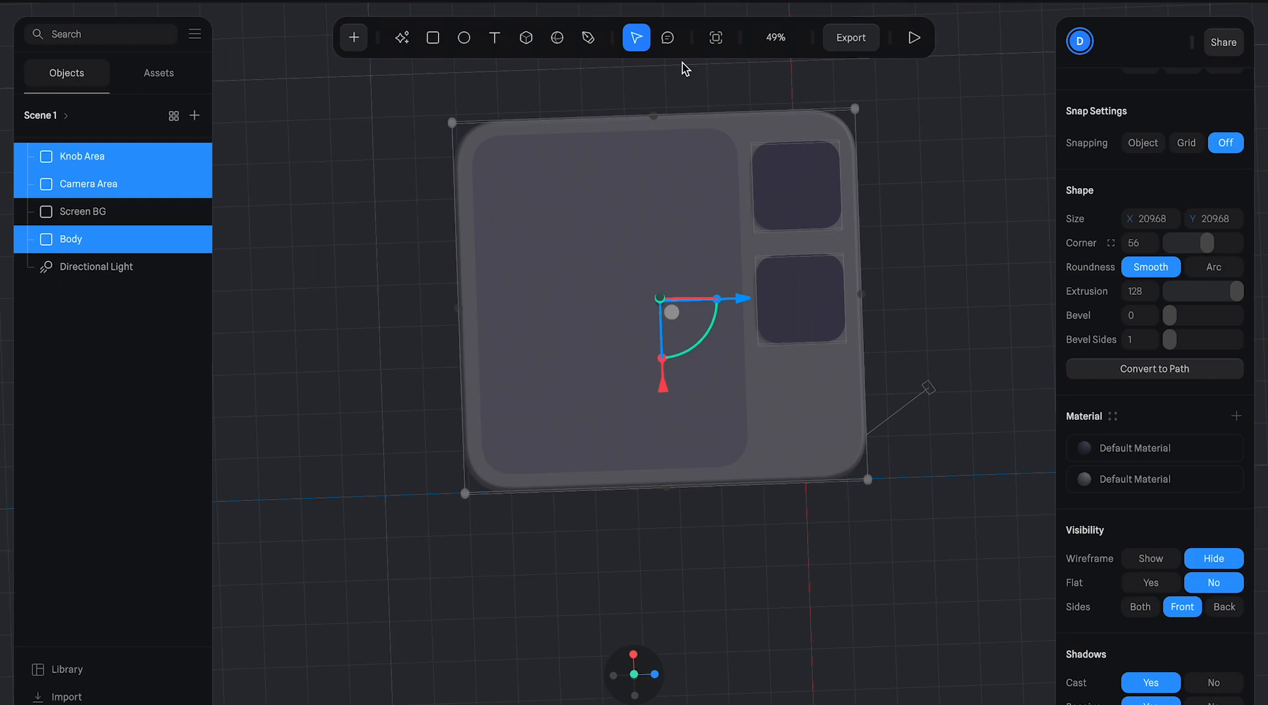
{"action": "left_click", "coordinate": [918, 165]}
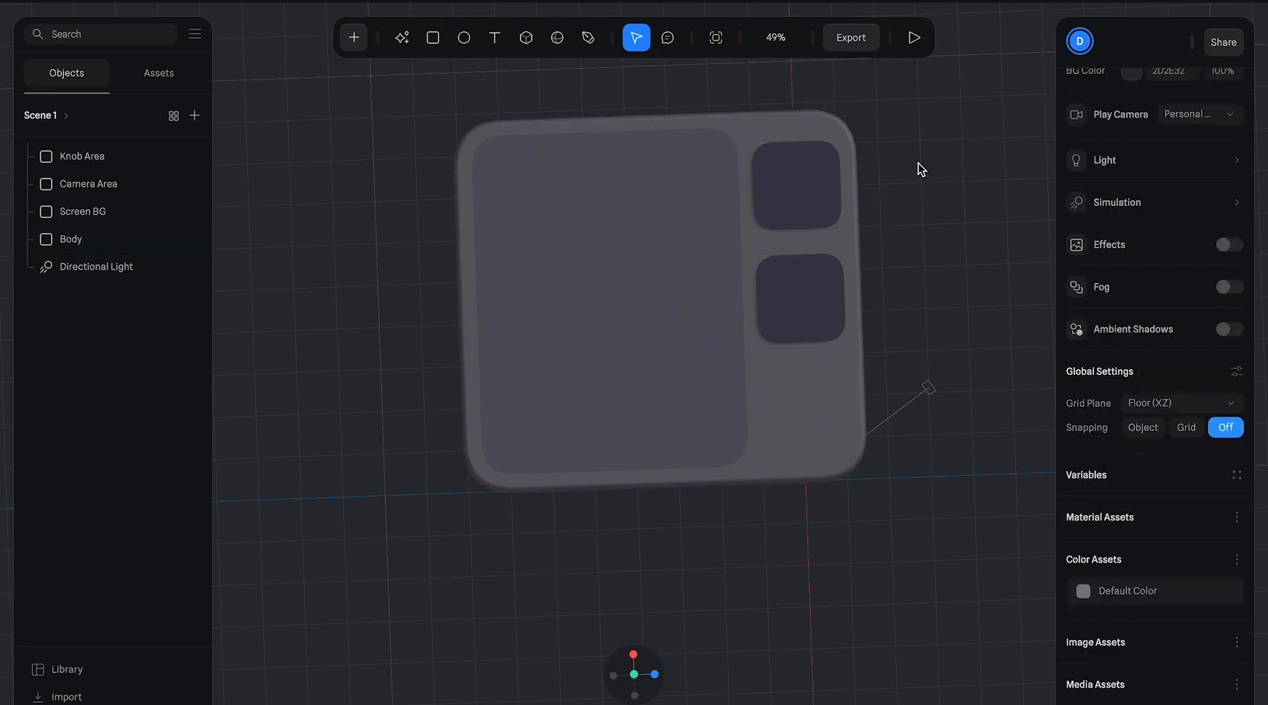
- Try to combine Screen BG and Body with a Boolean union
{"action": "left_click", "coordinate": [96, 245]}
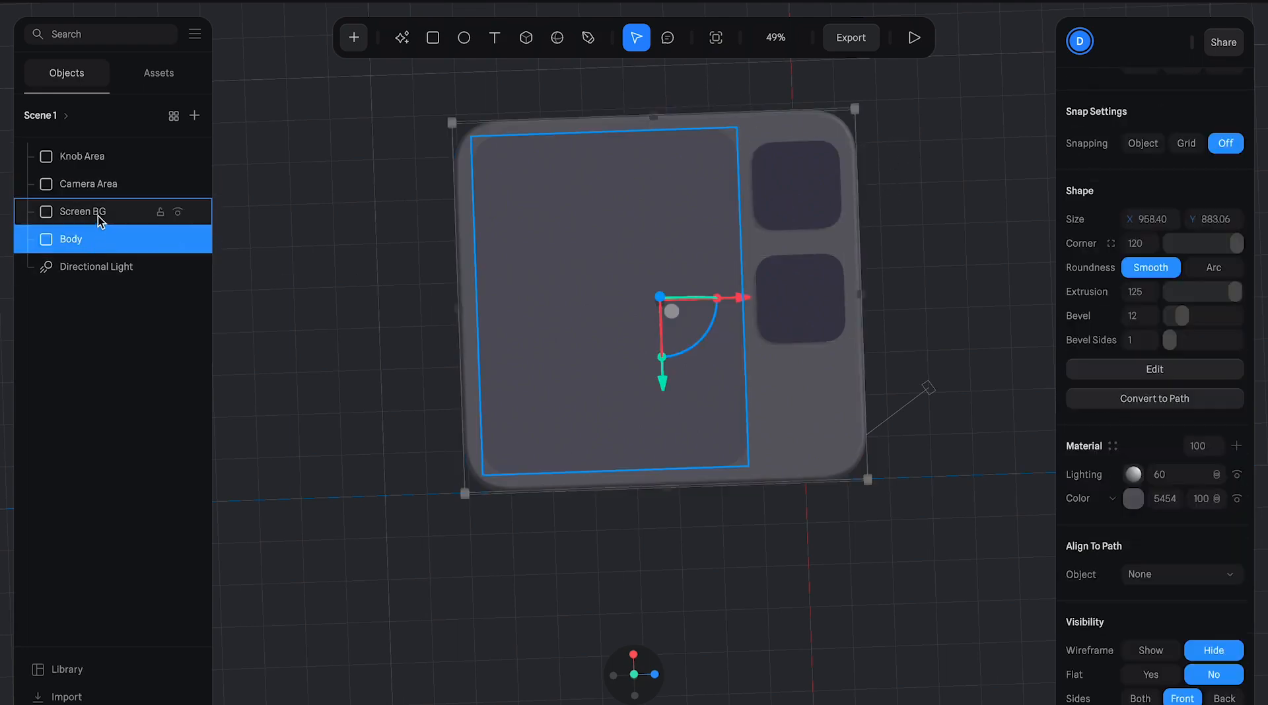
{"action": "left_click", "coordinate": [99, 216], "text": "shift"}
{"action": "left_click", "coordinate": [114, 187]}
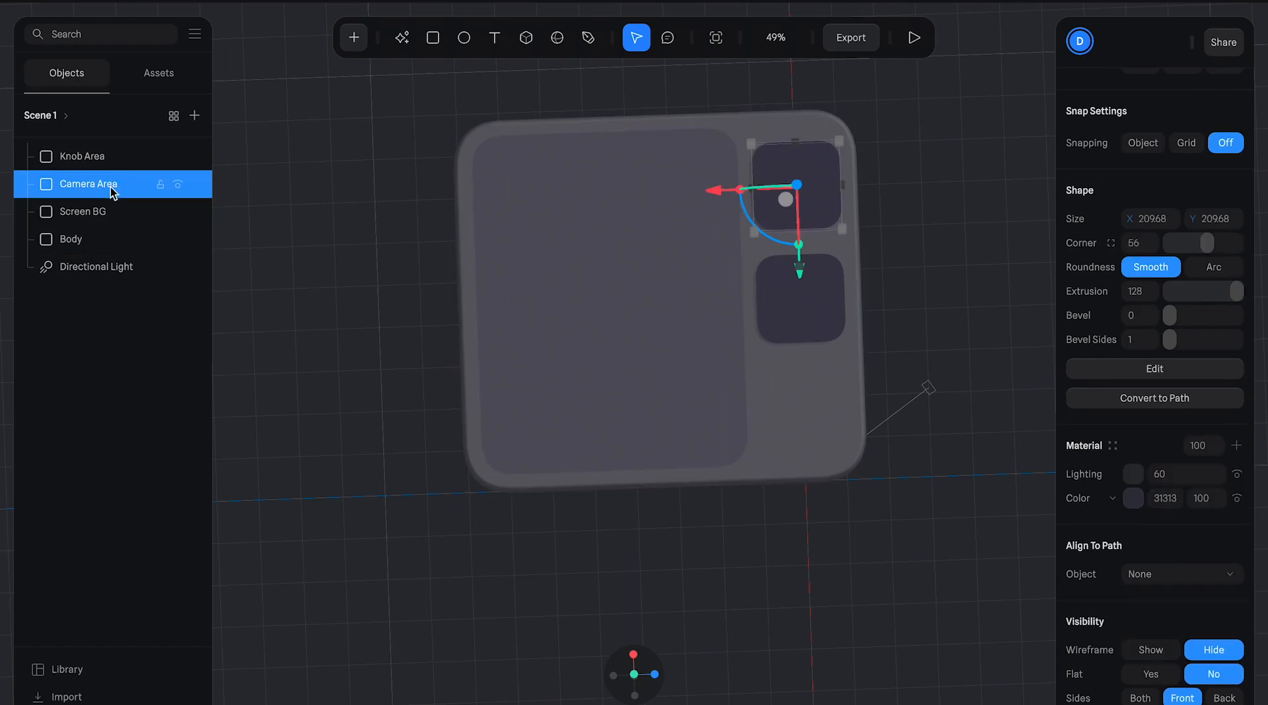
{"action": "left_click", "coordinate": [103, 235]}
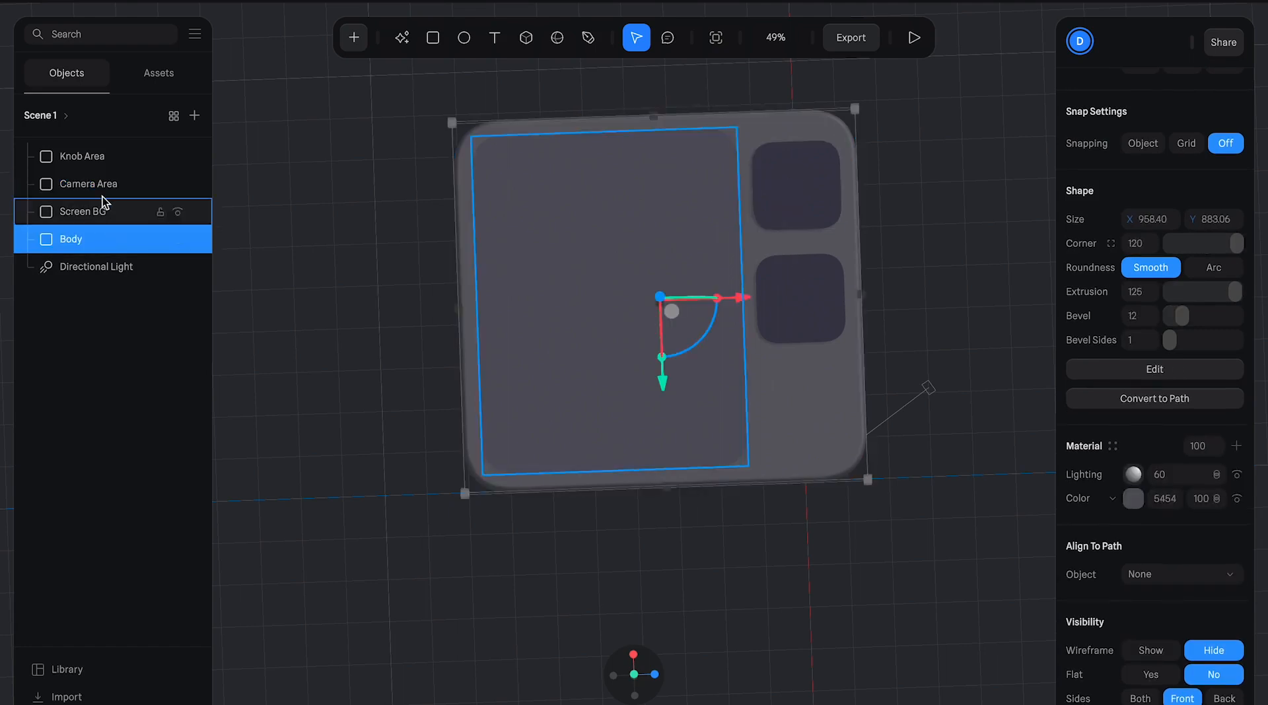
{"action": "left_click", "coordinate": [101, 210], "text": "shift"}
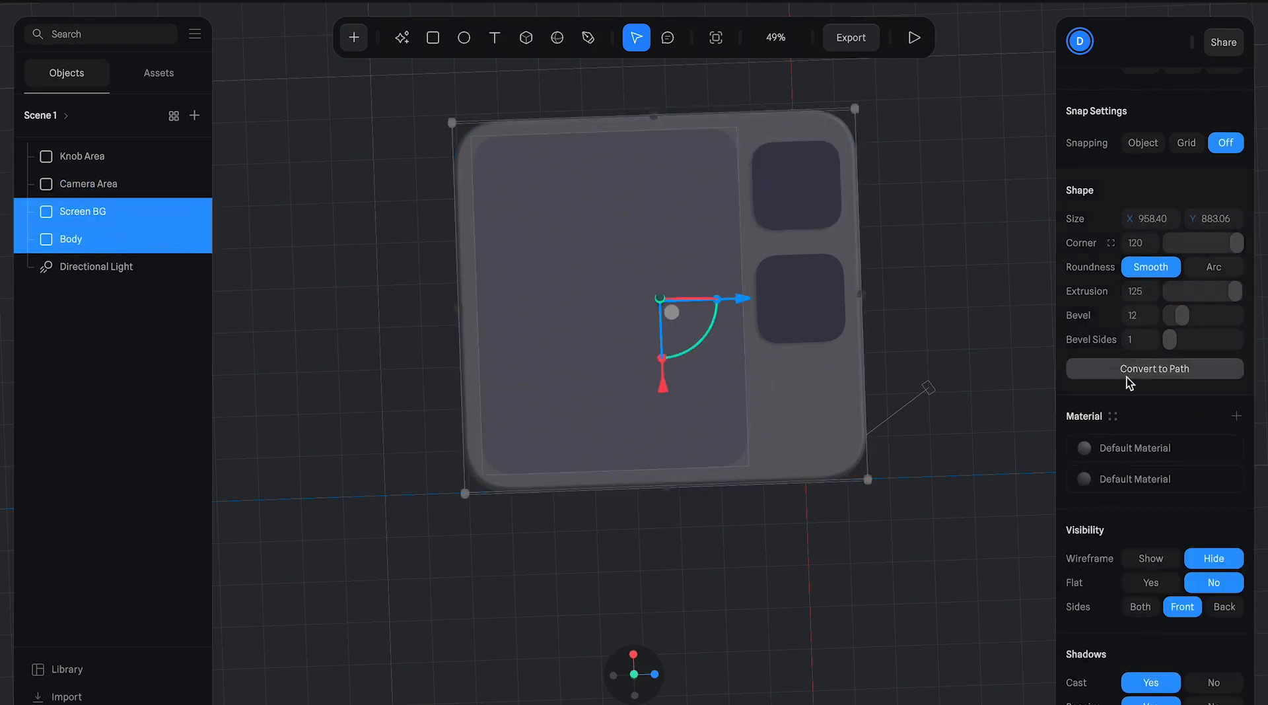
{"action": "scroll", "coordinate": [1128, 383], "scroll_direction": "up", "scroll_amount": 7}
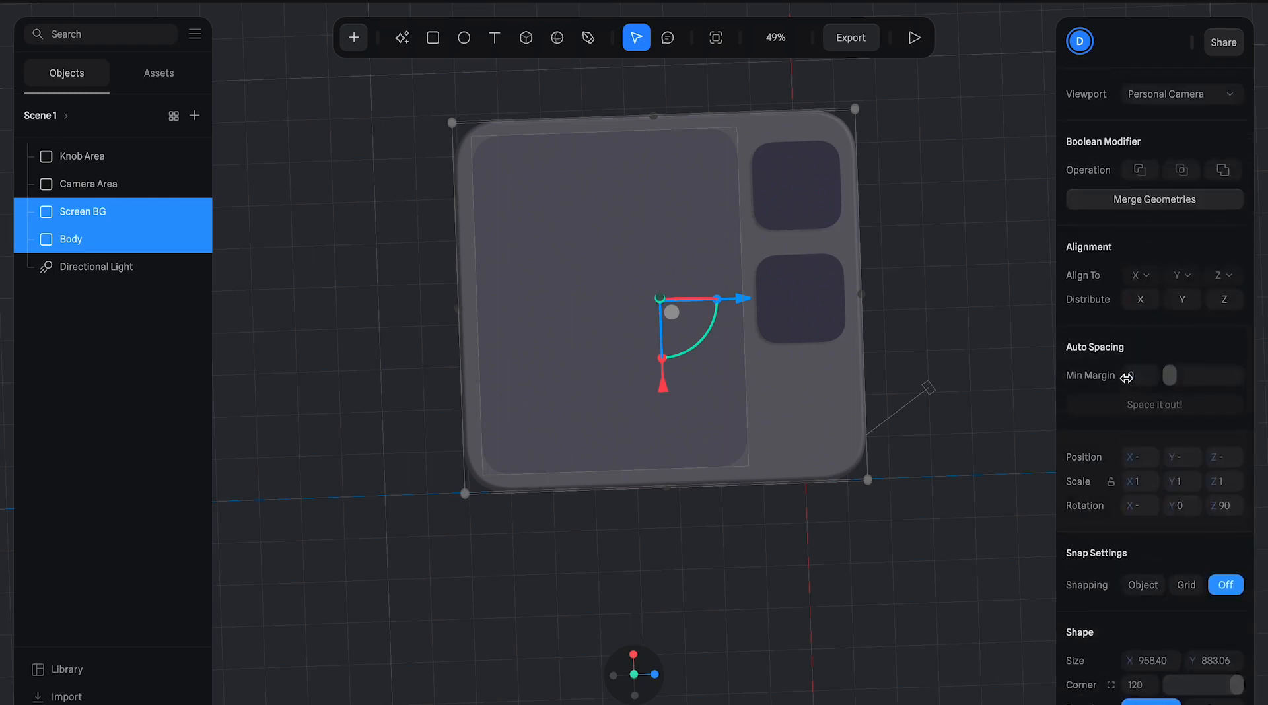
{"action": "left_click", "coordinate": [1221, 175]}
{"action": "key", "text": "ctrl+z"}
{"action": "left_click", "coordinate": [372, 376]}
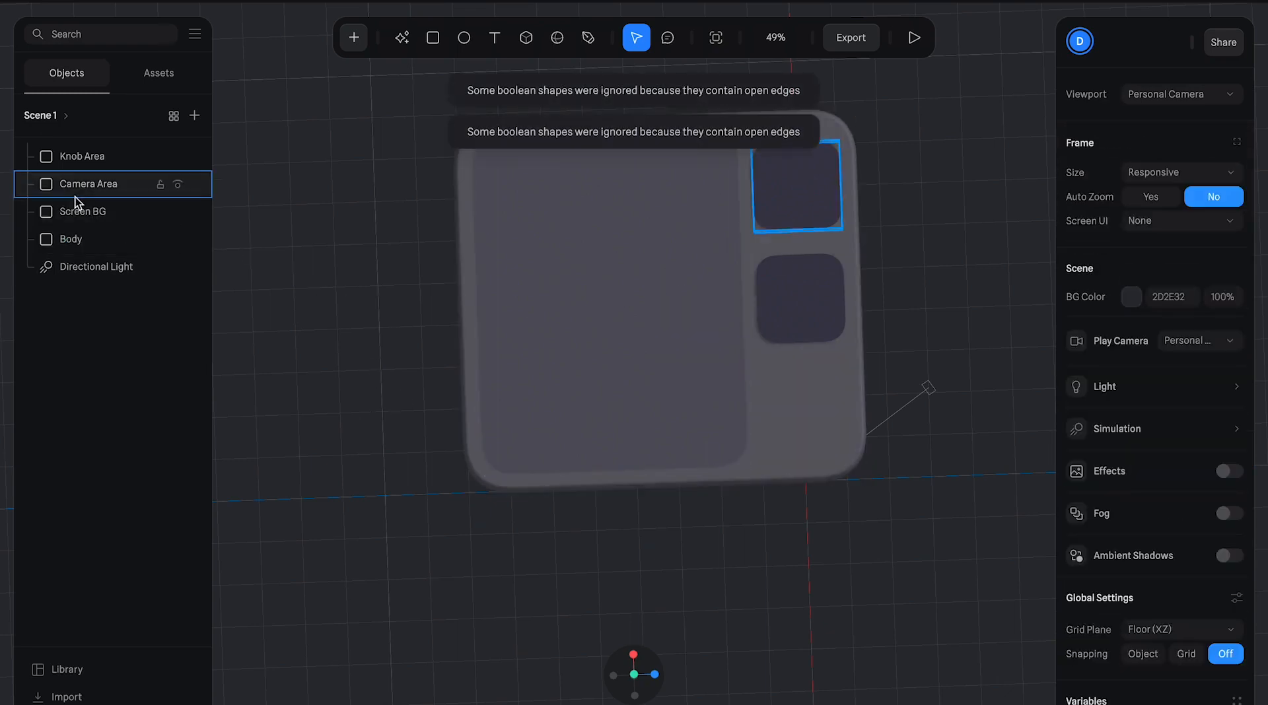
- Cut Camera Area out of the Body with a Boolean subtraction
{"action": "left_click", "coordinate": [88, 215]}
{"action": "left_click", "coordinate": [90, 238]}
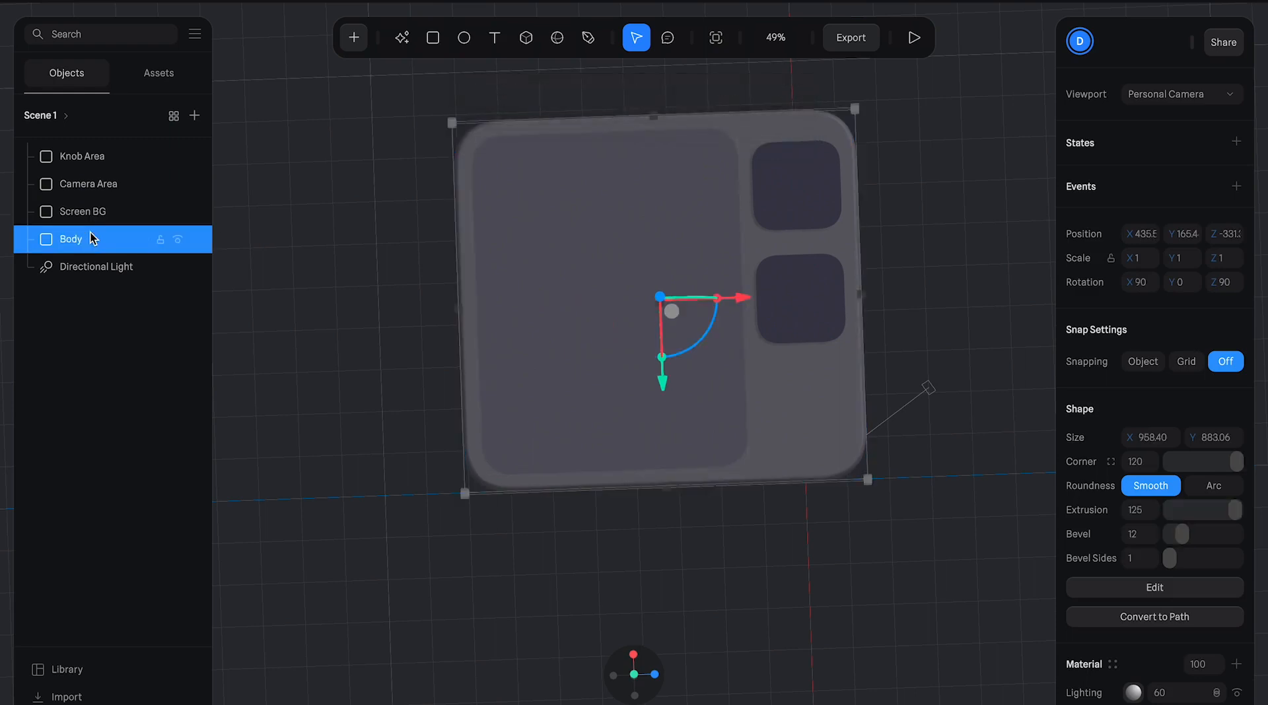
{"action": "left_click", "coordinate": [90, 210]}
{"action": "left_click", "coordinate": [90, 183]}
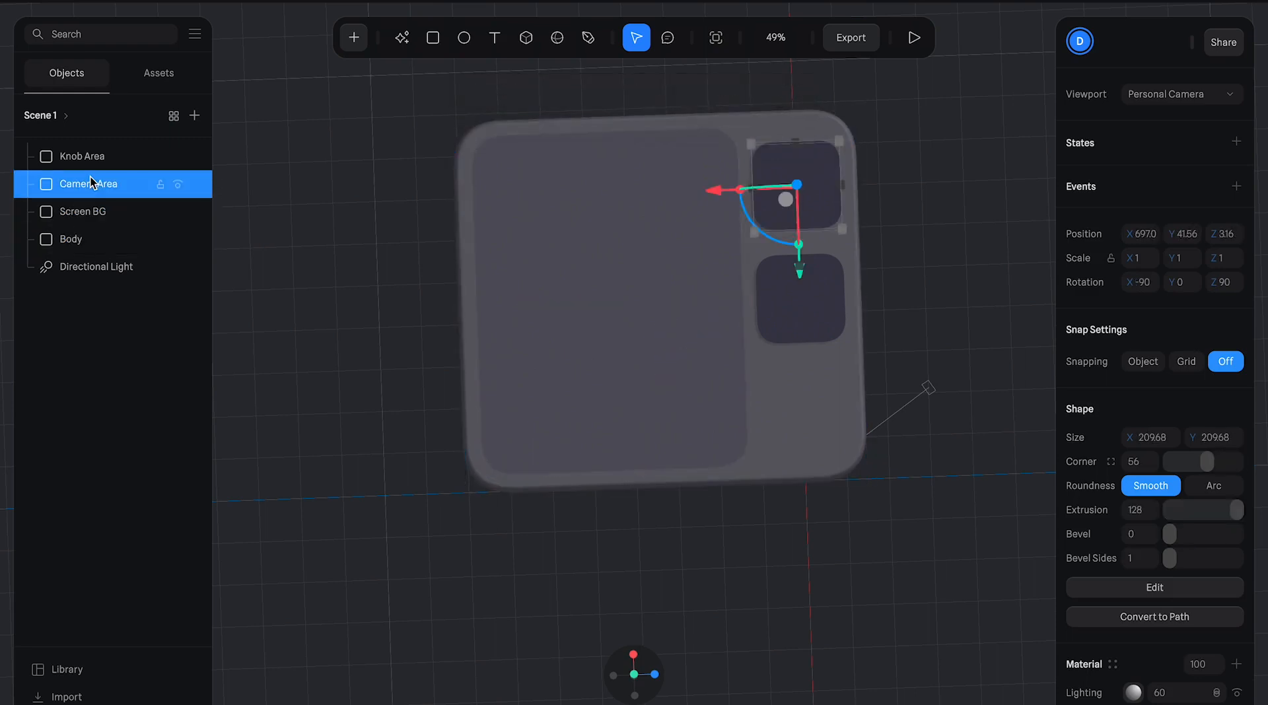
{"action": "left_click", "coordinate": [84, 240], "text": "shift"}
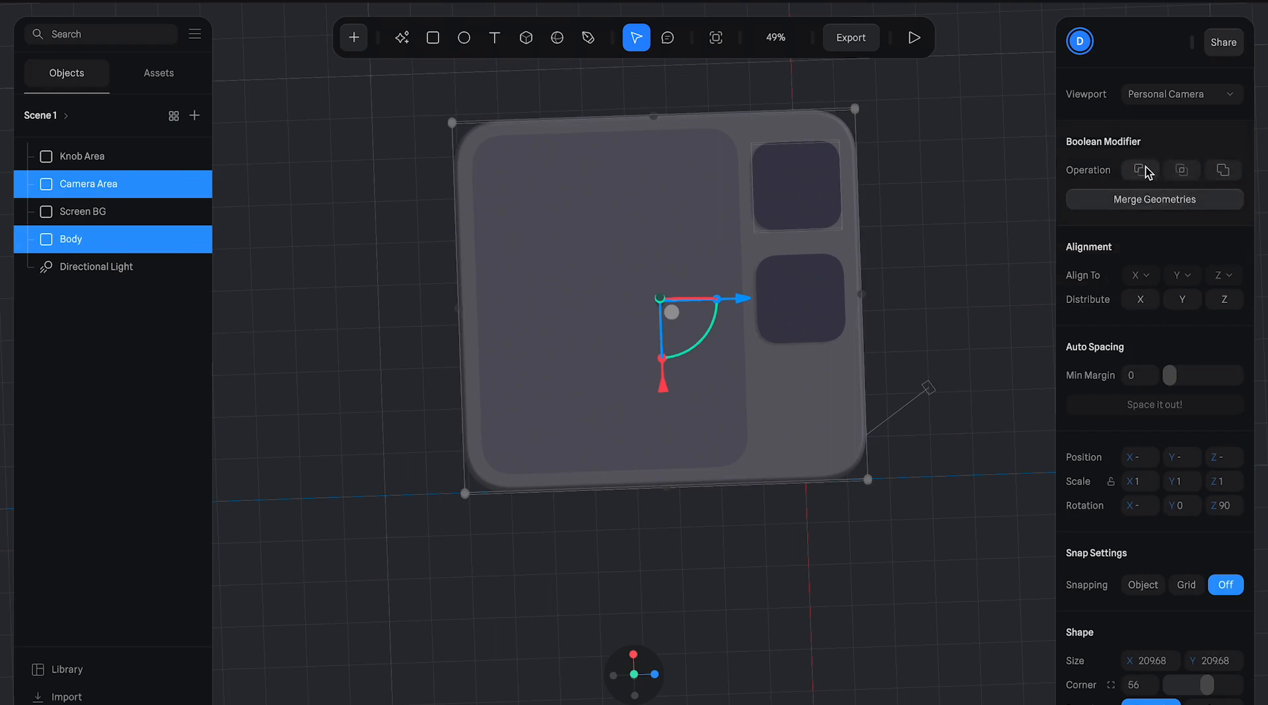
{"action": "left_click", "coordinate": [1220, 171]}
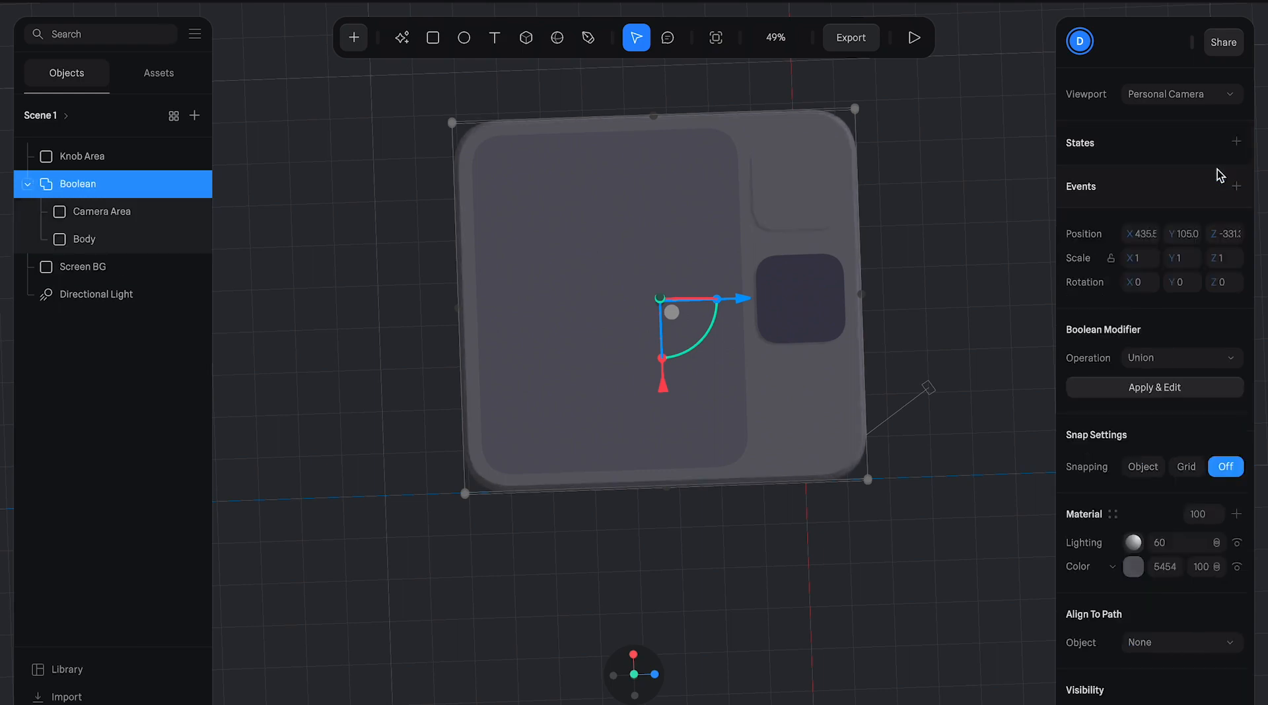
{"action": "key", "text": "ctrl+z"}
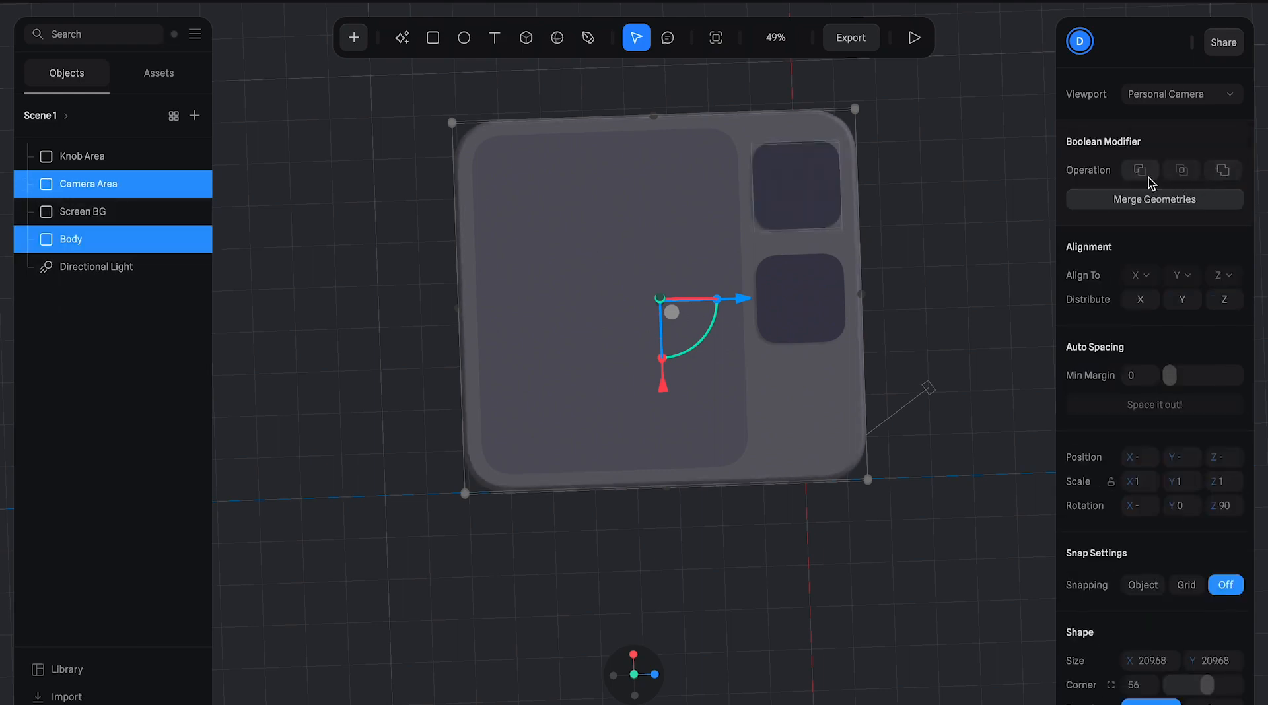
{"action": "left_click", "coordinate": [1142, 175]}
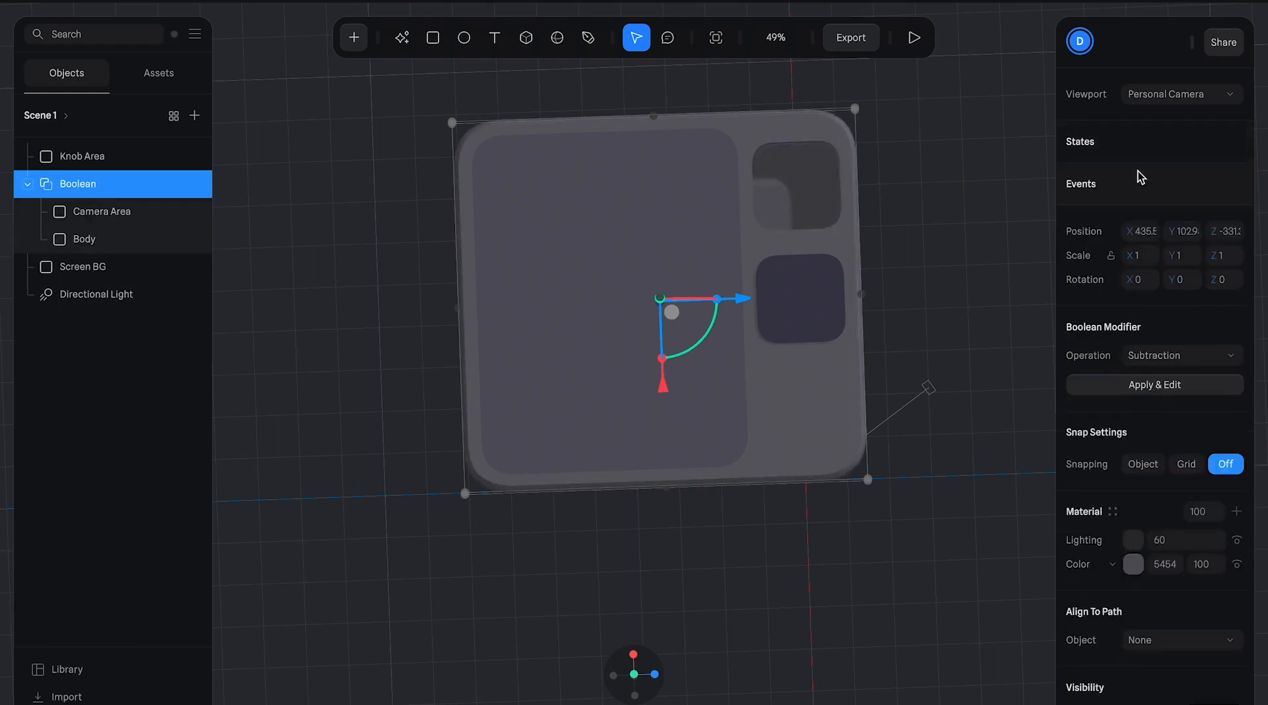
{"action": "left_click", "coordinate": [977, 221]}
{"action": "right_click_drag", "start_coordinate": [953, 231], "coordinate": [956, 198]}
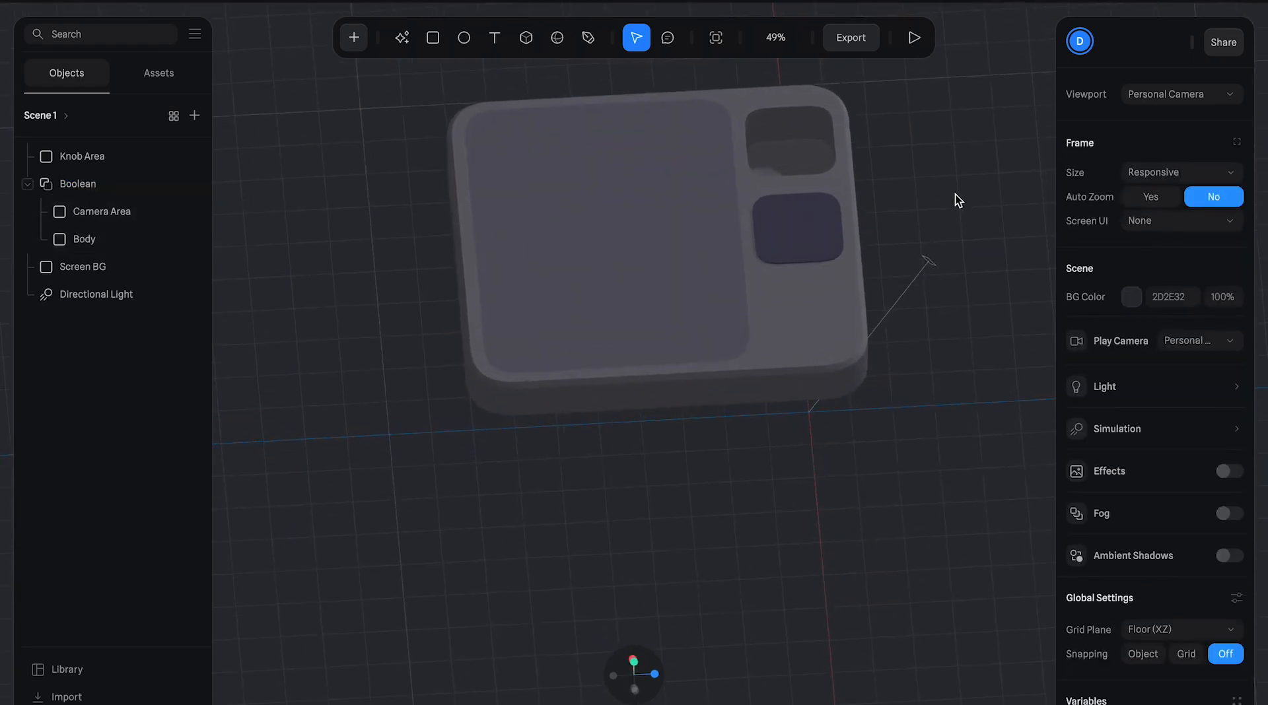
- Set the extrusion of Camera Area inside the Boolean to 140 and lower it so the cut passes through the Body
{"action": "left_click", "coordinate": [103, 218]}
{"action": "left_click", "coordinate": [993, 115]}
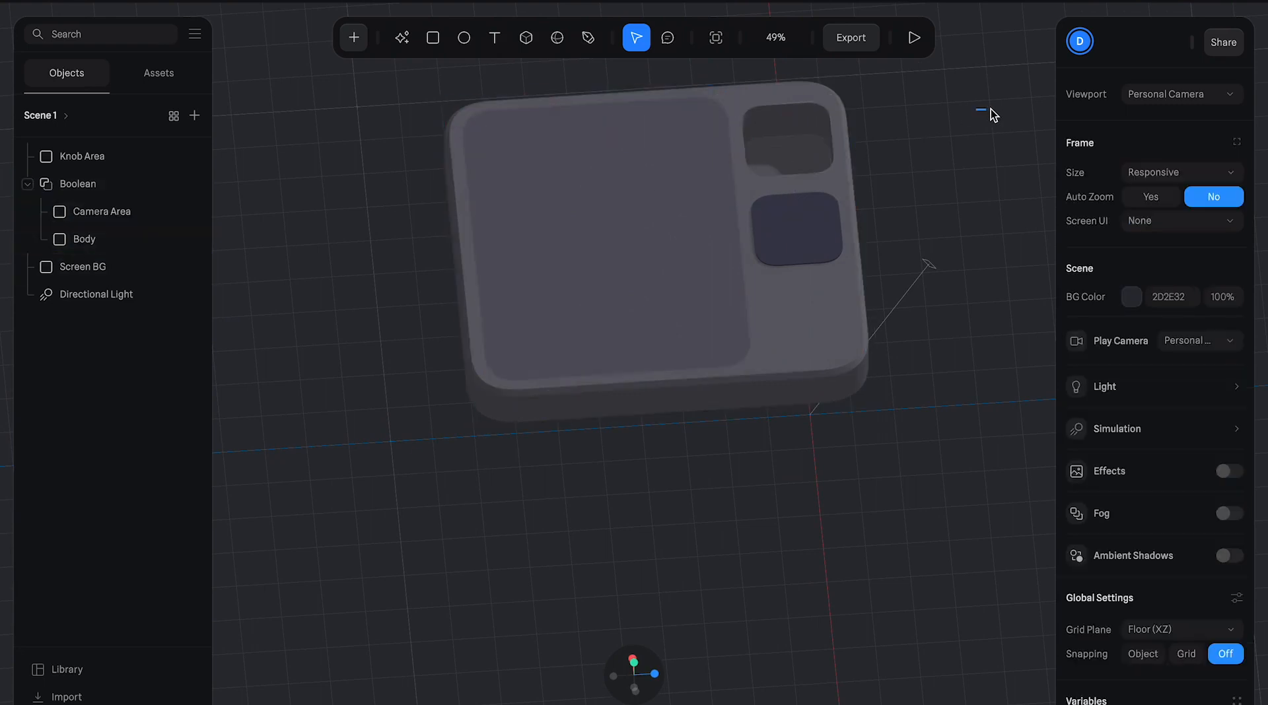
{"action": "left_click", "coordinate": [804, 157]}
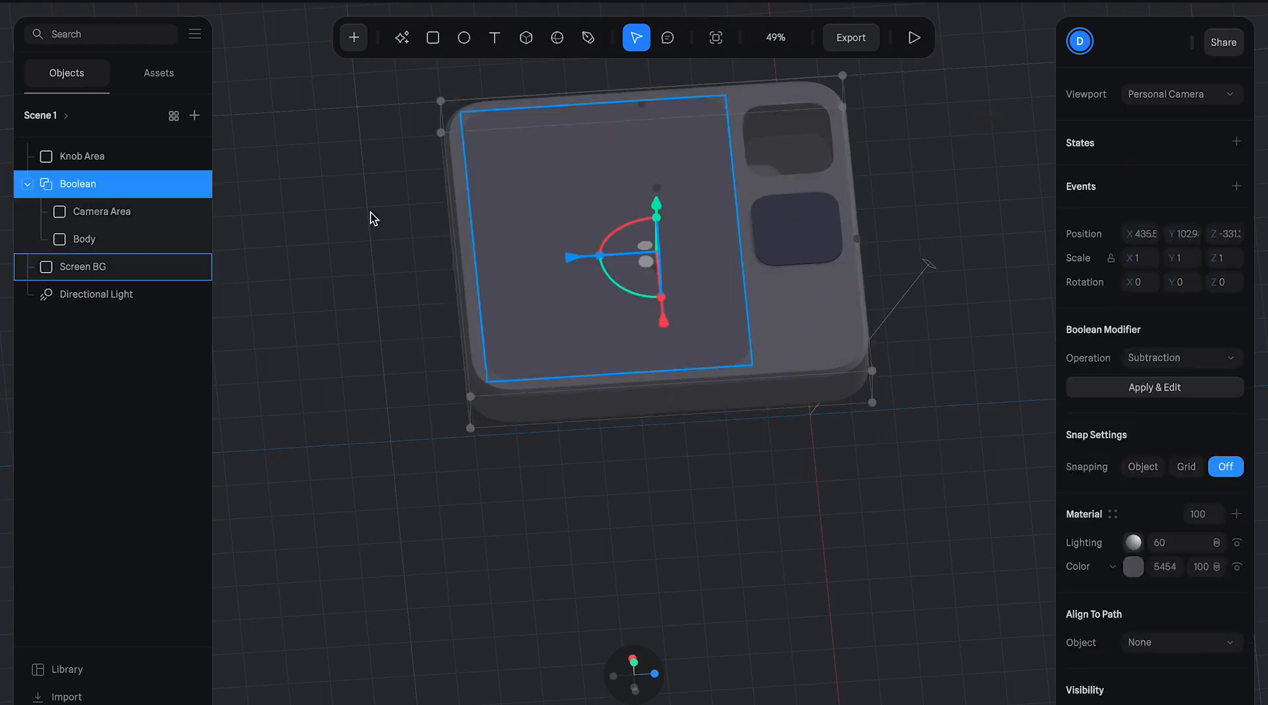
{"action": "left_click", "coordinate": [149, 212]}
{"action": "right_click_drag", "start_coordinate": [977, 213], "coordinate": [590, 423]}
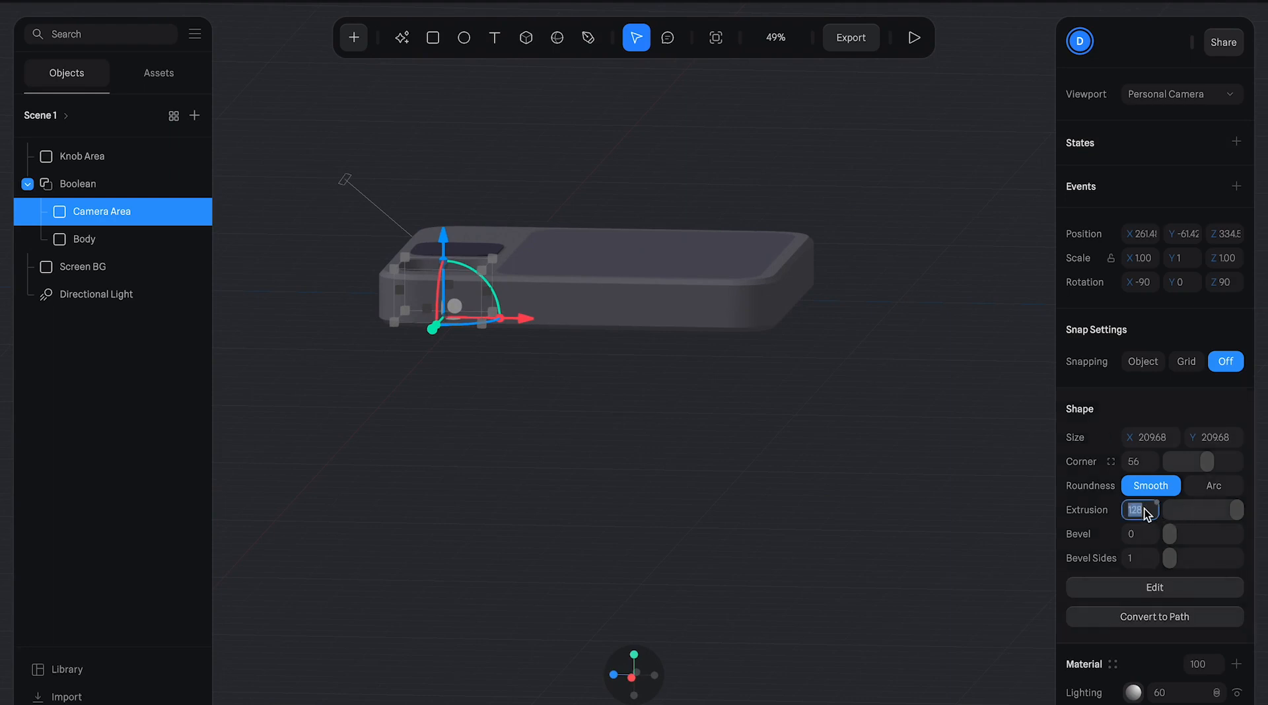
{"action": "key", "text": "Return"}
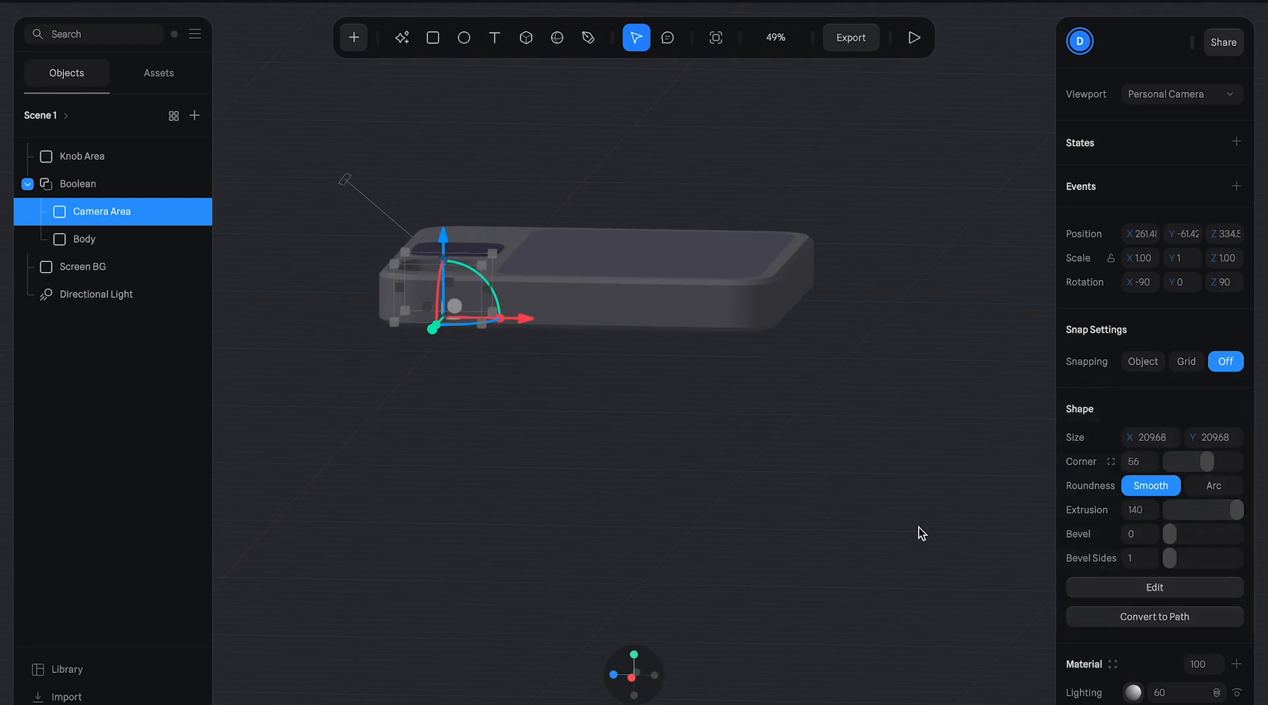
{"action": "left_click_drag", "start_coordinate": [430, 232], "coordinate": [447, 240]}
{"action": "left_click_drag", "start_coordinate": [499, 394], "coordinate": [291, 506]}
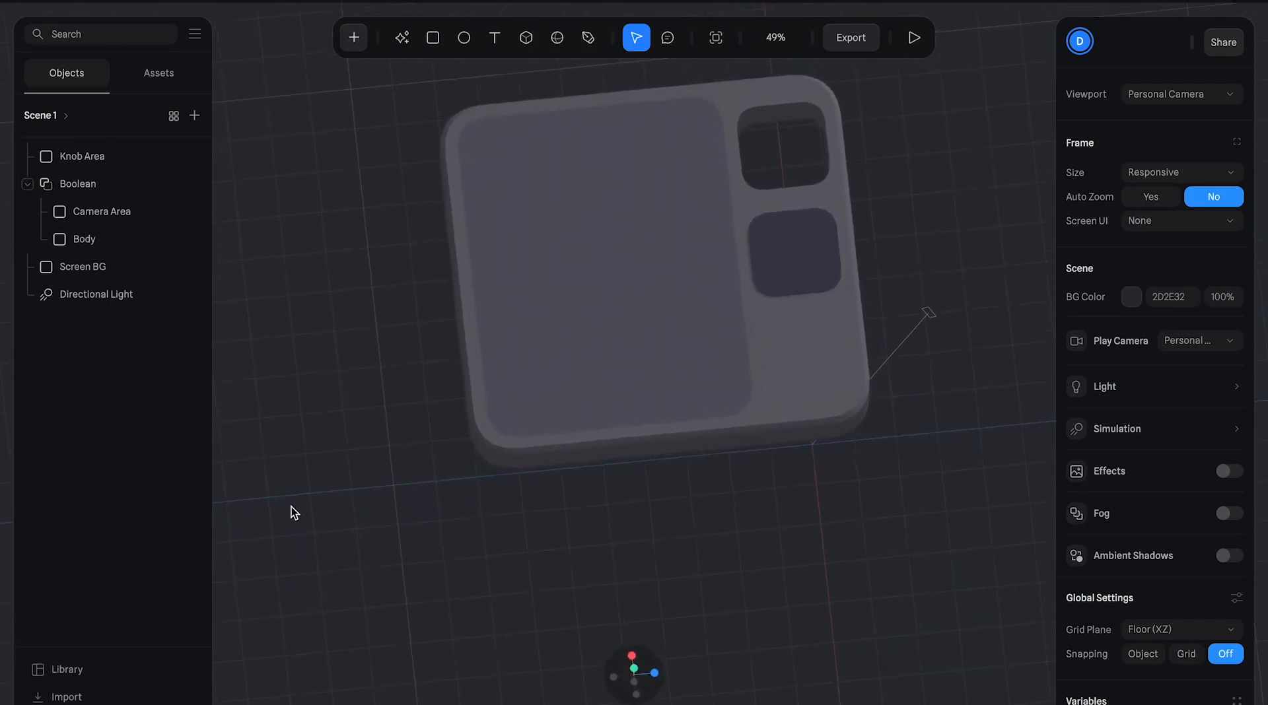
- Cut Knob Area out of the Body by nesting it in the Boolean between Camera Area and Body
{"action": "left_click", "coordinate": [818, 225]}
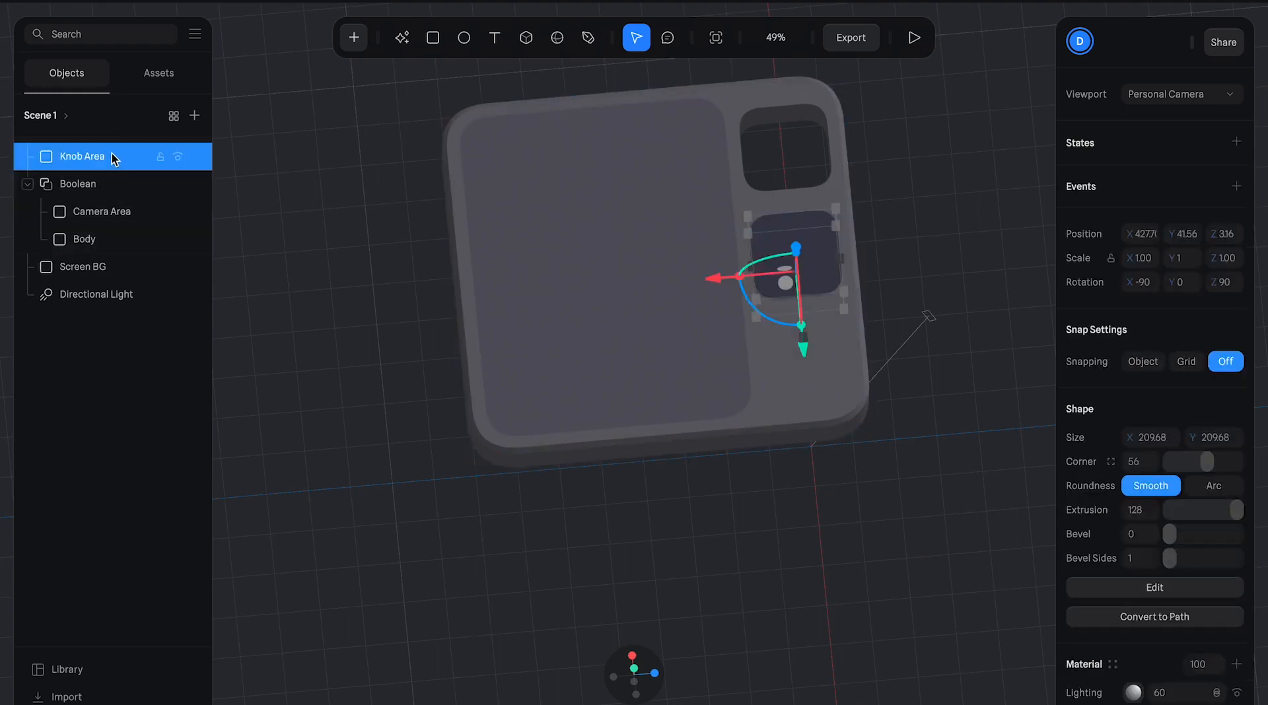
{"action": "left_click_drag", "start_coordinate": [112, 160], "coordinate": [109, 202]}
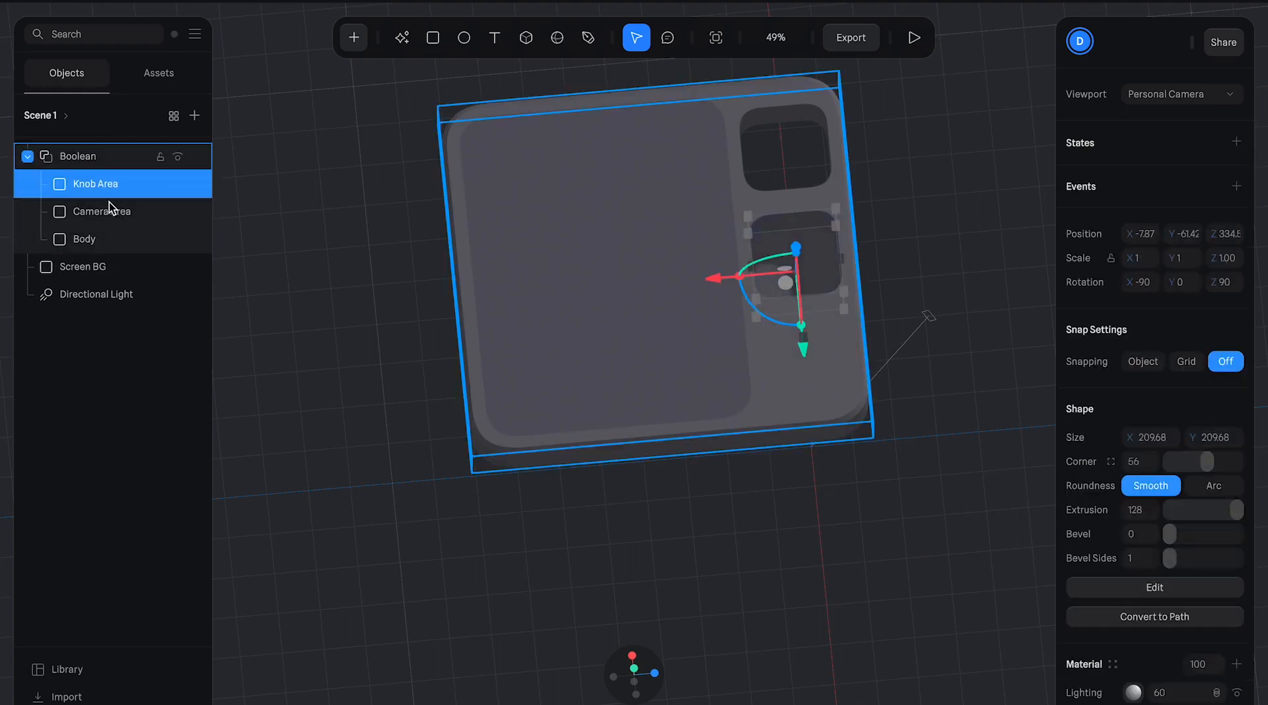
{"action": "left_click_drag", "start_coordinate": [94, 191], "coordinate": [93, 219]}
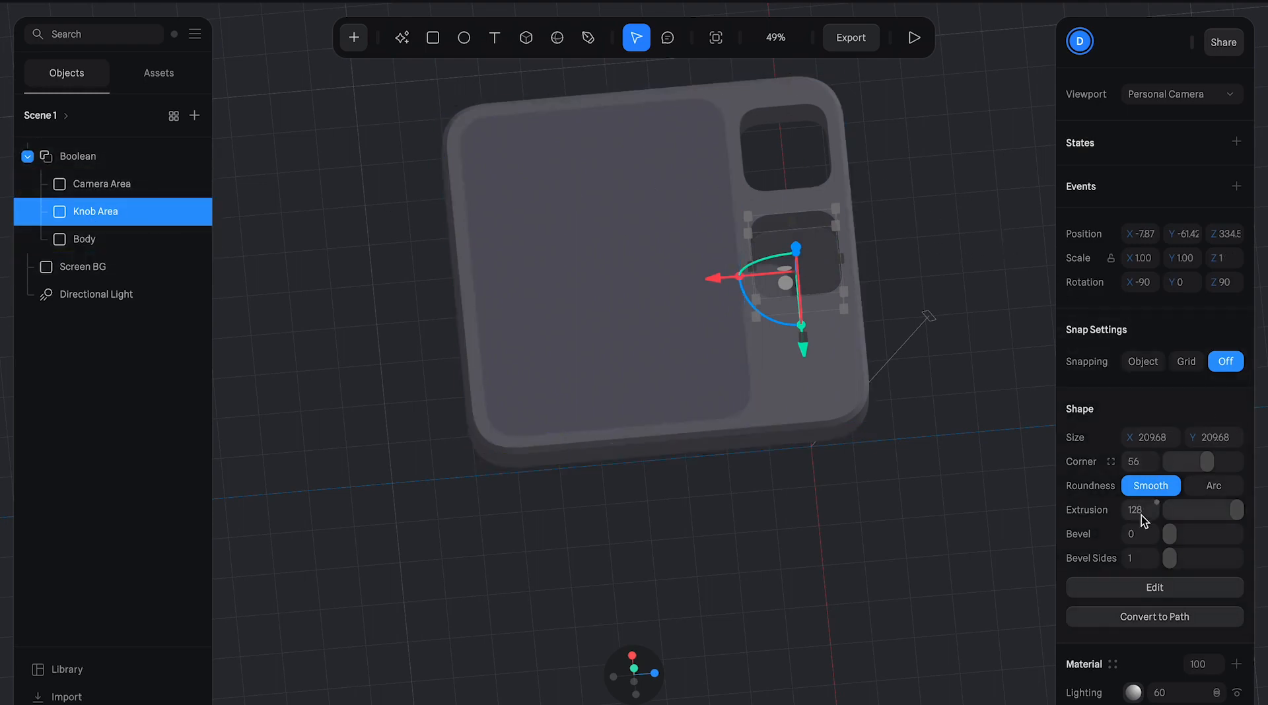
- Set Knob Area's extrusion to 140 and lower it to about Y -63.5 so the cut passes through the Body
{"action": "type", "text": "140"}
{"action": "key", "text": "Return"}
{"action": "middle_click_drag", "start_coordinate": [889, 246], "coordinate": [756, 176]}
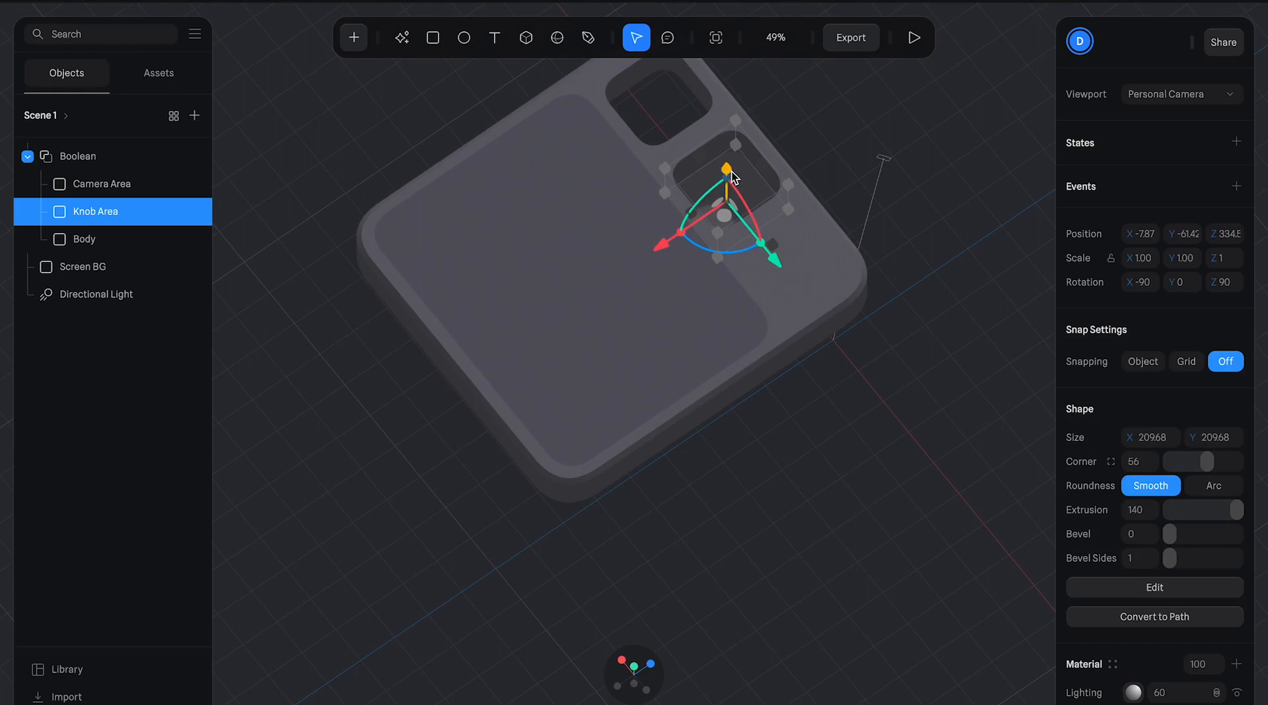
{"action": "left_click_drag", "start_coordinate": [731, 172], "coordinate": [731, 174]}
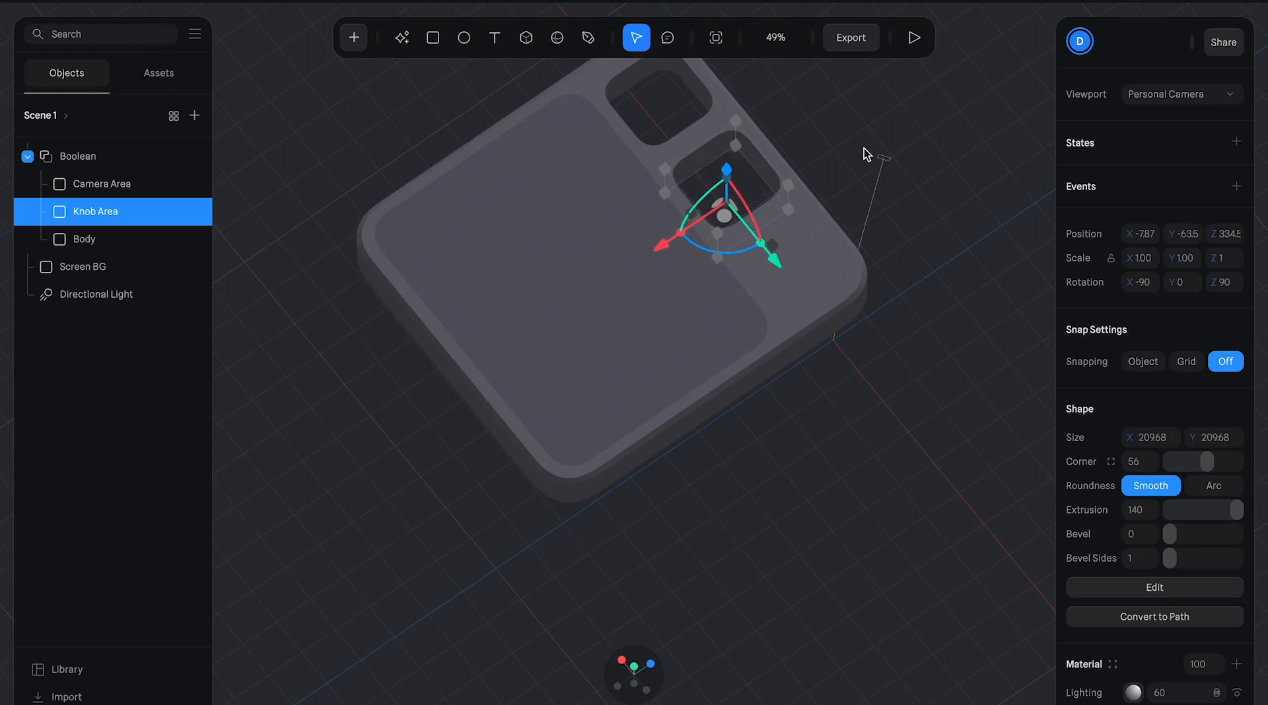
{"action": "left_click", "coordinate": [878, 165]}
{"action": "left_click_drag", "start_coordinate": [894, 184], "coordinate": [837, 224]}
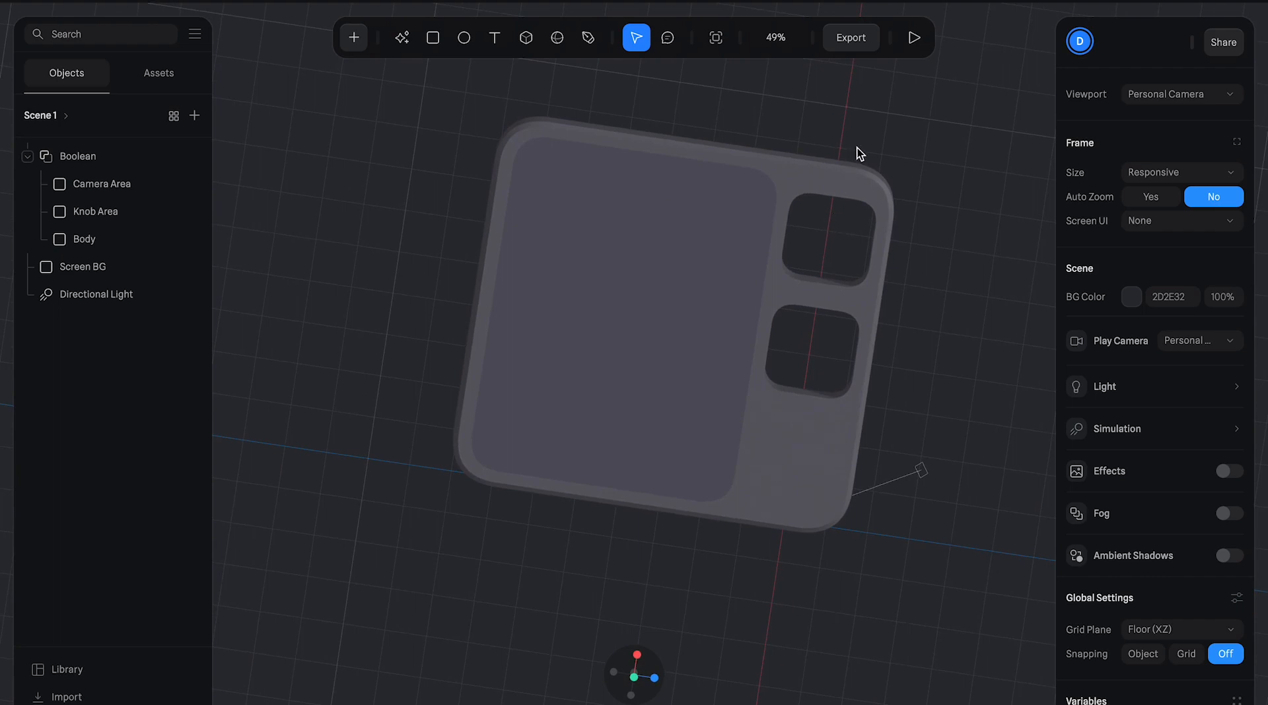
{"action": "left_click_drag", "start_coordinate": [858, 146], "coordinate": [869, 123]}
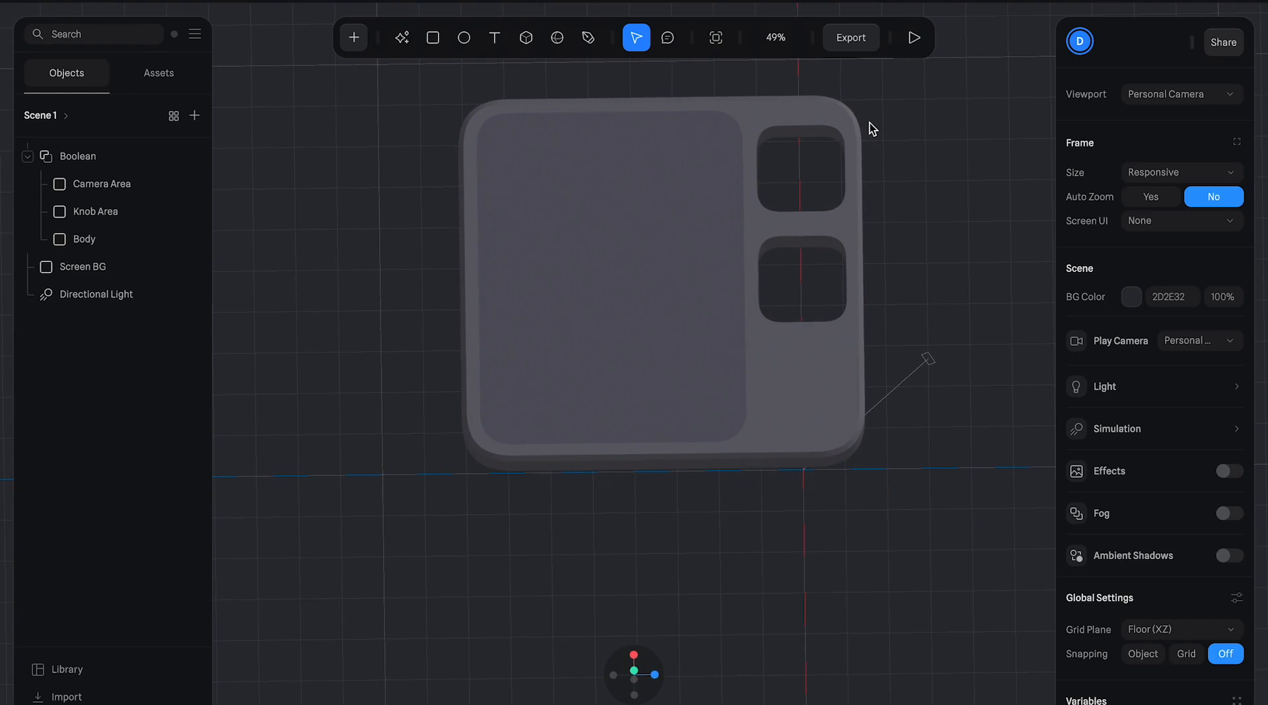
- Place a 136 by 136 ellipse on the Body's side face next to the camera and knob openings
{"action": "scroll", "coordinate": [902, 193], "scroll_direction": "right", "scroll_amount": 3}
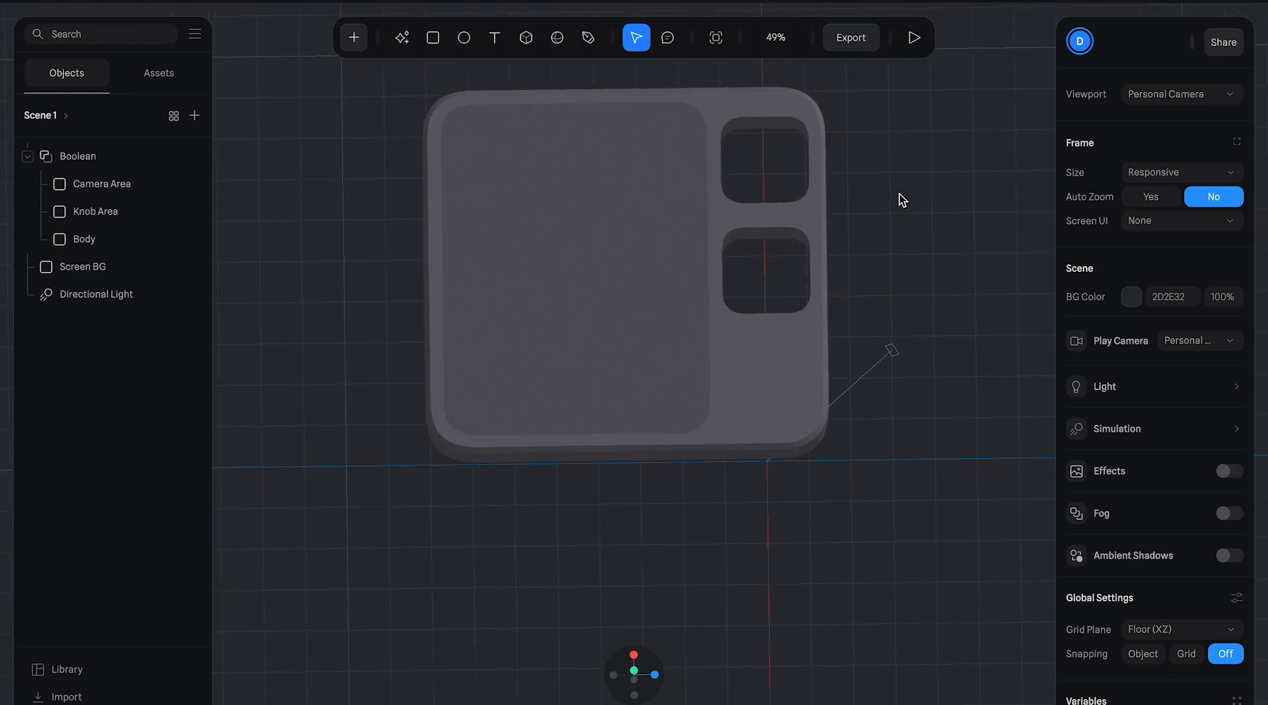
{"action": "mouse_move", "coordinate": [743, 264]}
{"action": "left_mouse_down"}
{"action": "mouse_move", "coordinate": [728, 216]}
{"action": "mouse_move", "coordinate": [648, 185]}
{"action": "mouse_move", "coordinate": [727, 245]}
{"action": "left_mouse_up"}
{"action": "scroll", "coordinate": [727, 244], "scroll_direction": "up", "scroll_amount": 4, "text": "ctrl"}
{"action": "scroll", "coordinate": [727, 244], "scroll_direction": "left", "scroll_amount": 3}
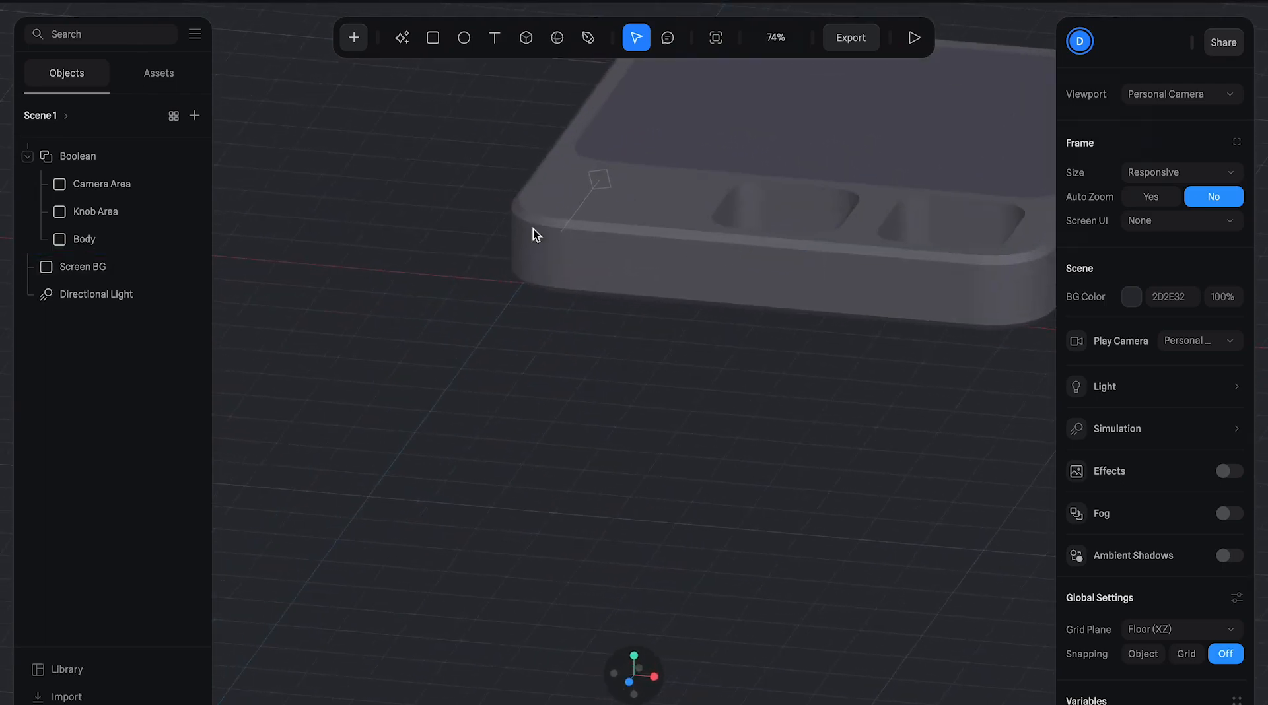
{"action": "left_click", "coordinate": [463, 47]}
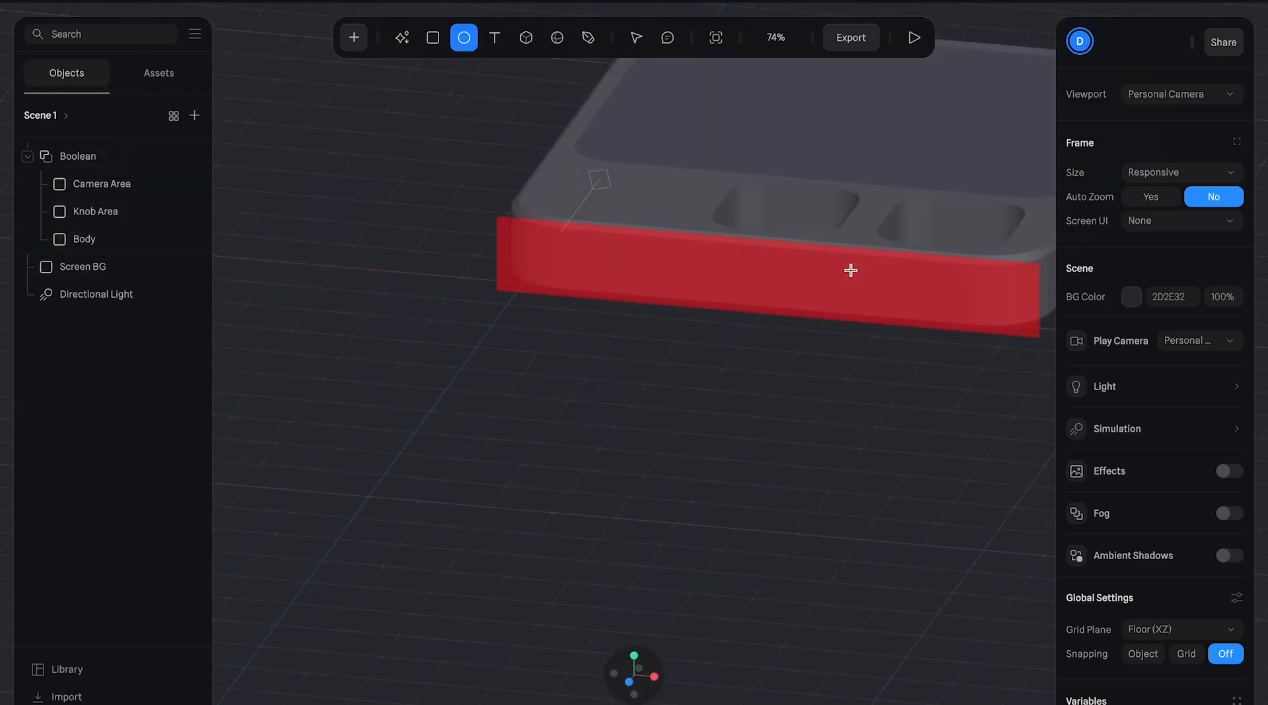
{"action": "left_click", "coordinate": [770, 269]}
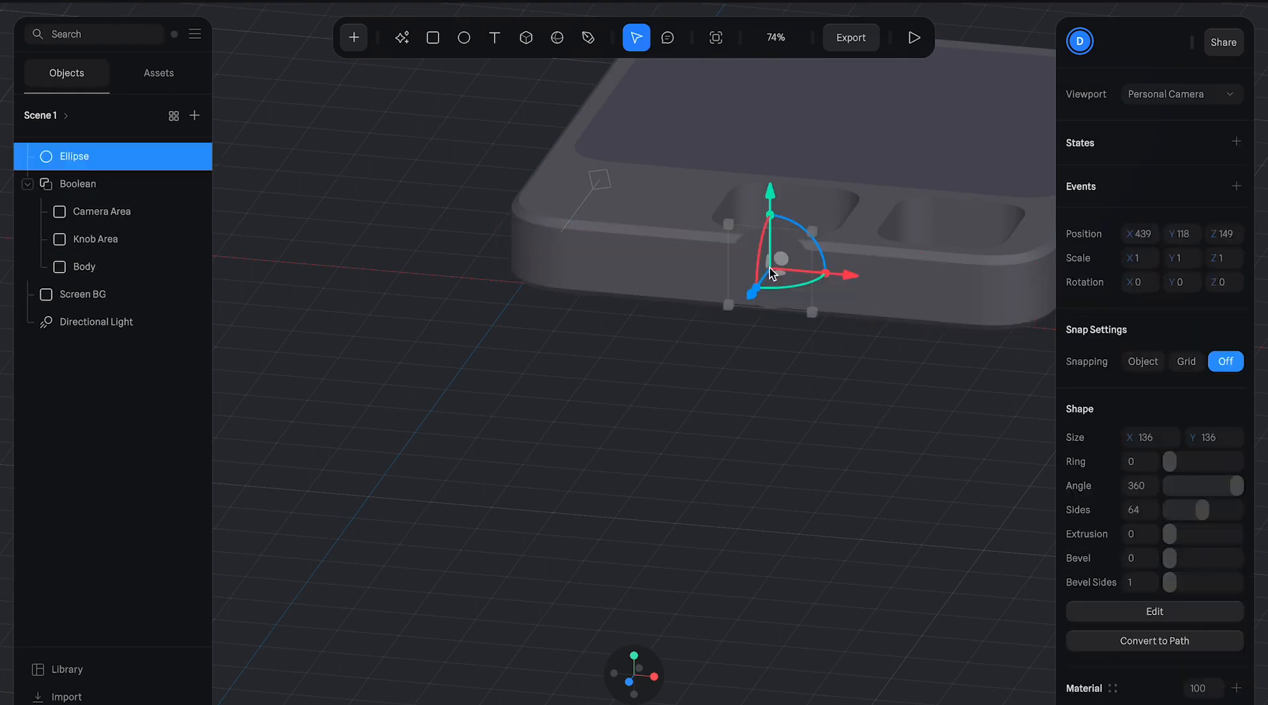
{"action": "left_click_drag", "start_coordinate": [750, 389], "coordinate": [815, 388]}
- Color the ellipse a light purple-grey and give it an extrusion of 29
{"action": "scroll", "coordinate": [1224, 418], "scroll_direction": "down", "scroll_amount": 3}
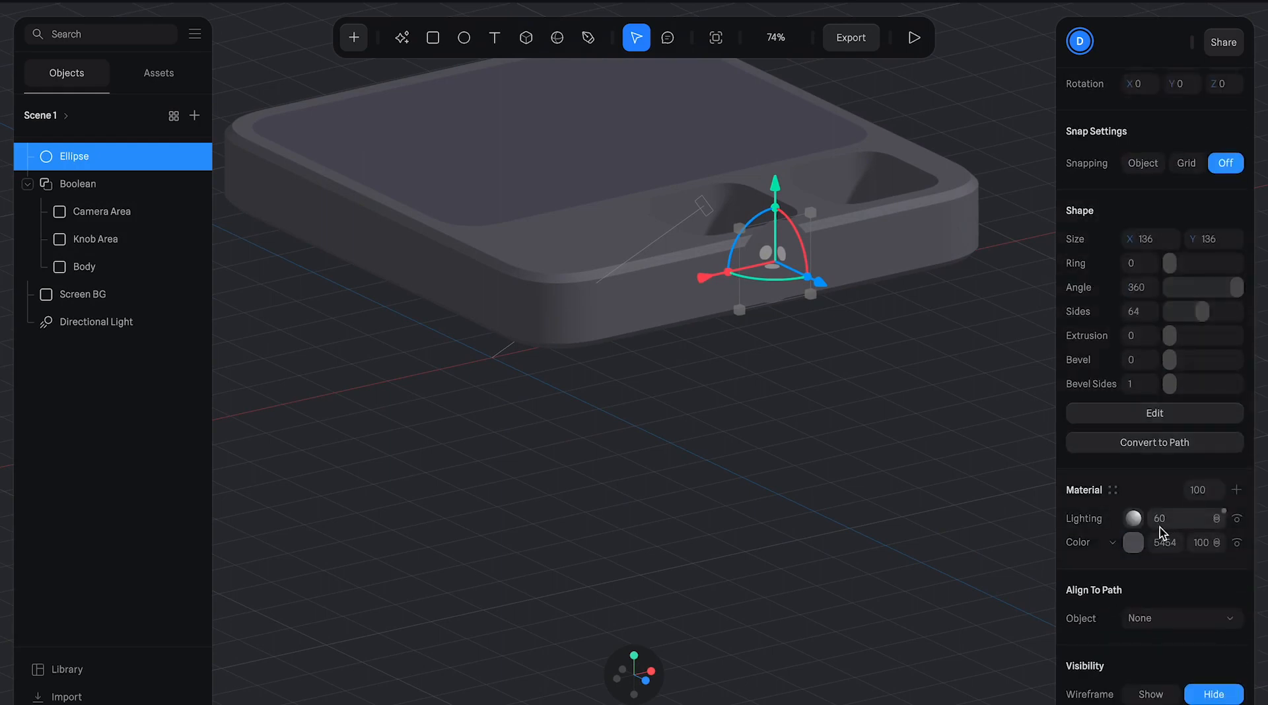
{"action": "left_click", "coordinate": [1133, 543]}
{"action": "left_click_drag", "start_coordinate": [1099, 593], "coordinate": [1091, 636]}
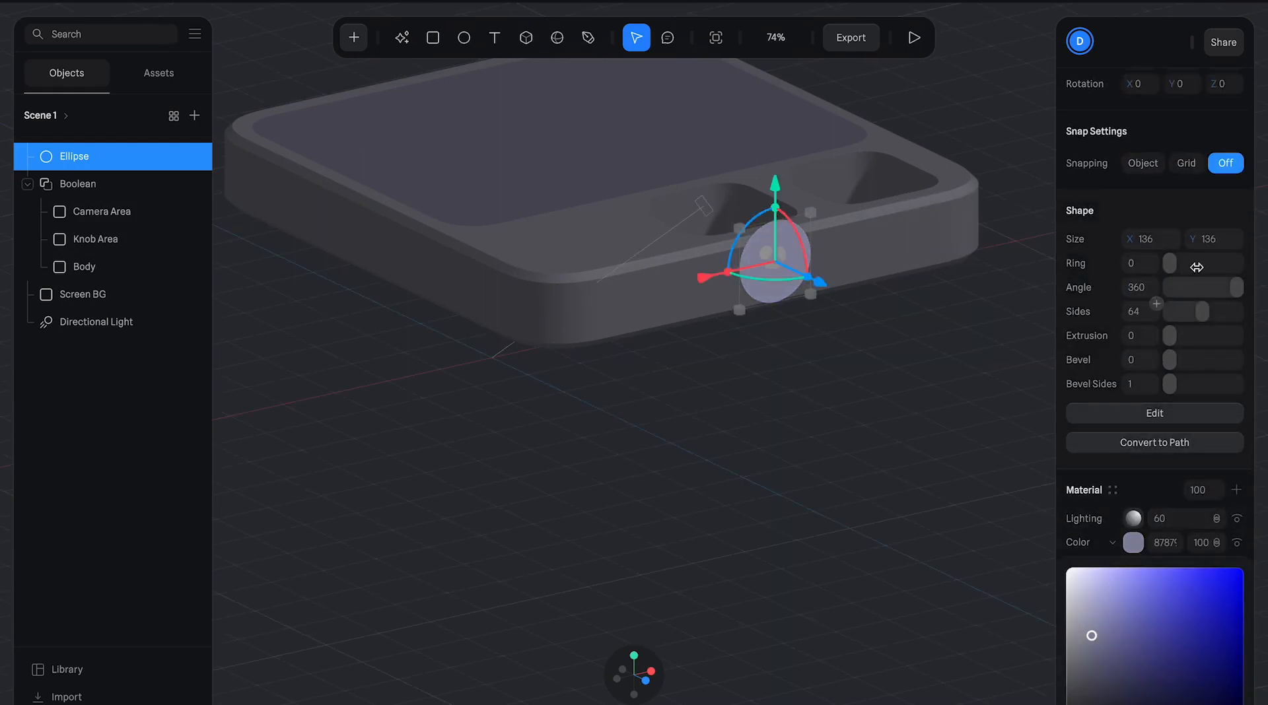
{"action": "left_click_drag", "start_coordinate": [1170, 334], "coordinate": [1188, 335]}
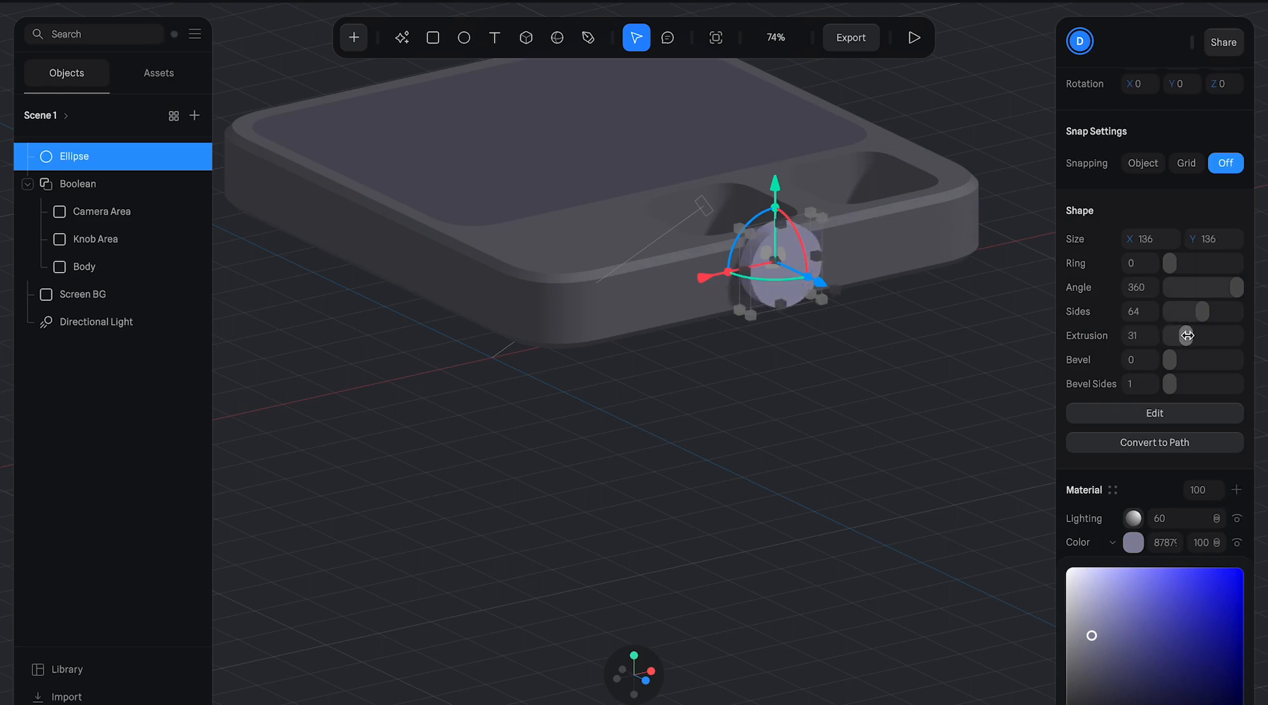
{"action": "left_click_drag", "start_coordinate": [1186, 335], "coordinate": [1186, 335]}
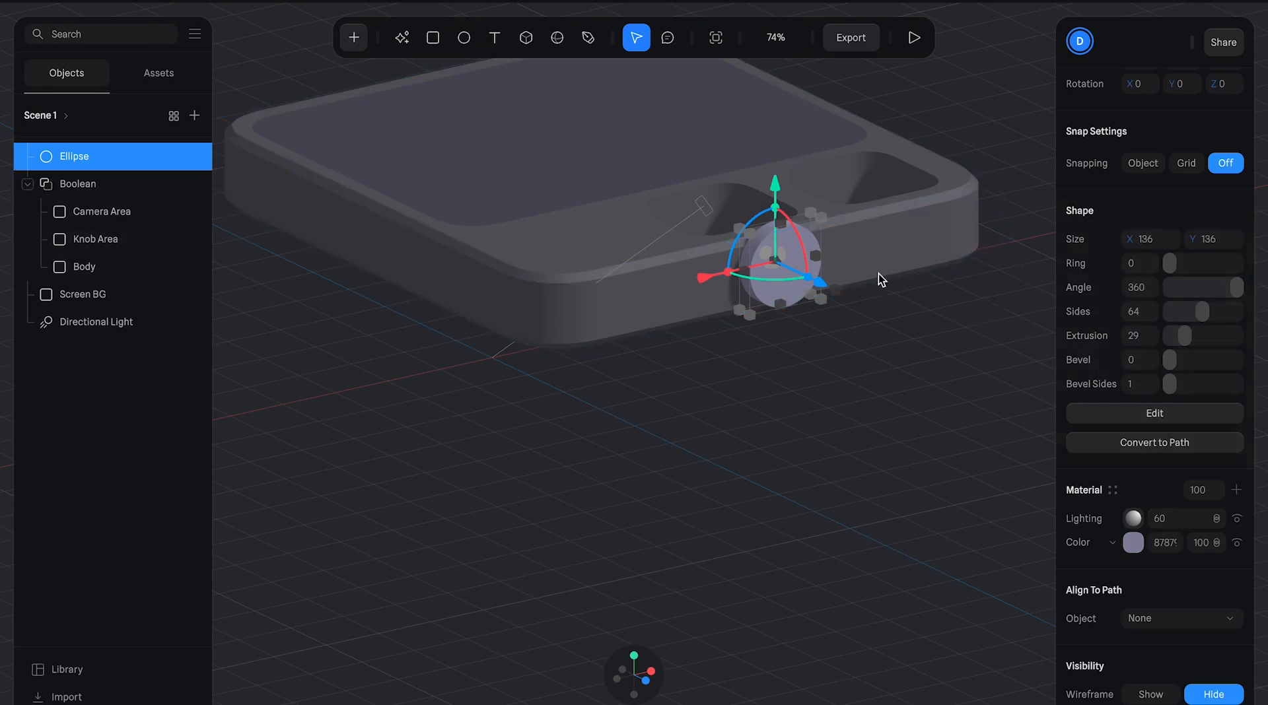
- Scale the extruded ellipse down proportionally to a size of about 59 with an extrusion of about 12.7
{"action": "scroll", "coordinate": [891, 329], "scroll_direction": "up", "scroll_amount": 5, "text": "ctrl"}
{"action": "scroll", "coordinate": [891, 329], "scroll_direction": "up", "scroll_amount": 3}
{"action": "scroll", "coordinate": [892, 329], "scroll_direction": "right", "scroll_amount": 2}
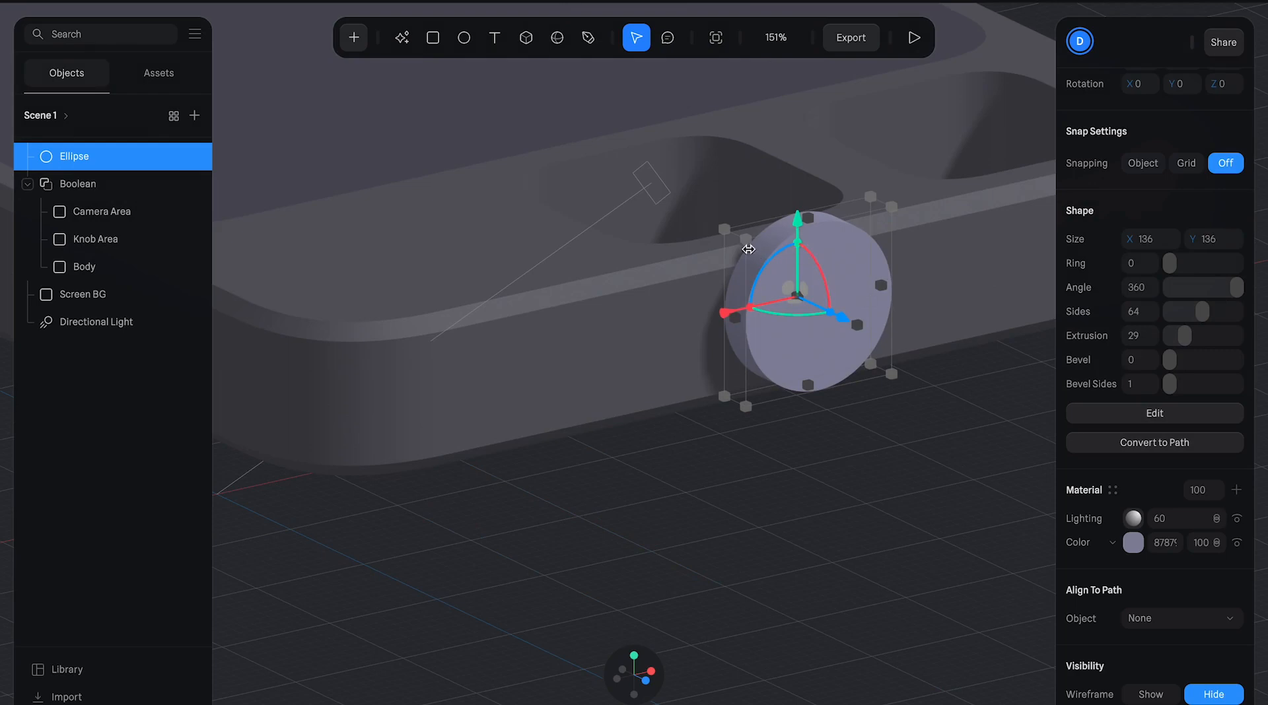
{"action": "left_click_drag", "start_coordinate": [724, 231], "coordinate": [820, 311]}
{"action": "left_click", "coordinate": [845, 441]}
{"action": "left_click_drag", "start_coordinate": [845, 442], "coordinate": [914, 459], "text": "alt"}
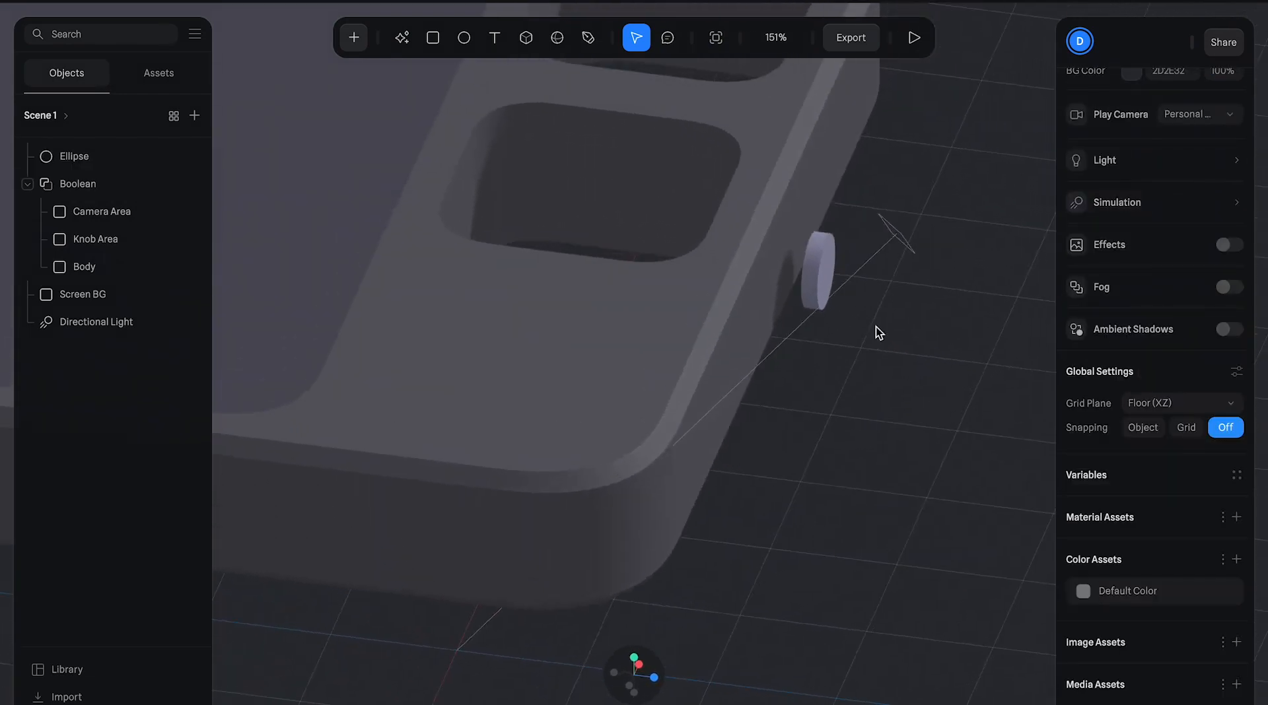
- Move the small disc straight outward, away from the Body's side face
{"action": "left_click", "coordinate": [822, 271]}
{"action": "left_click_drag", "start_coordinate": [886, 280], "coordinate": [1010, 304]}
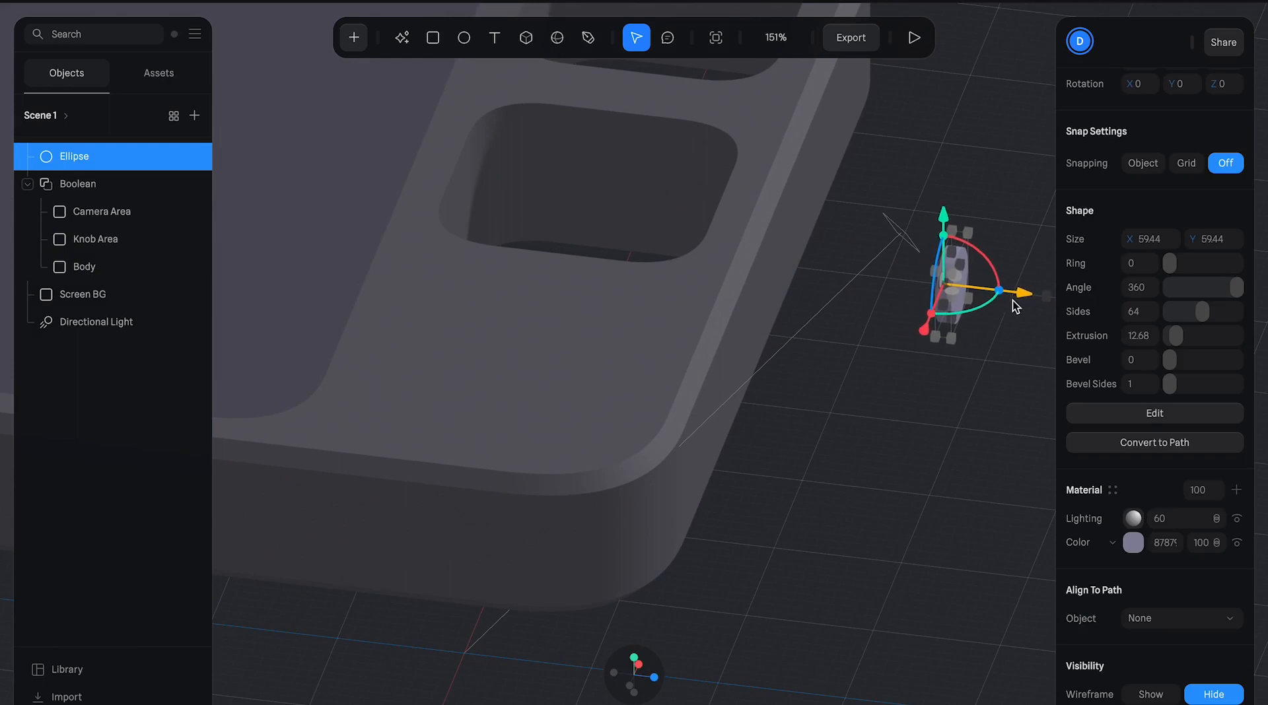
{"action": "left_click", "coordinate": [964, 370]}
{"action": "left_click", "coordinate": [965, 308]}
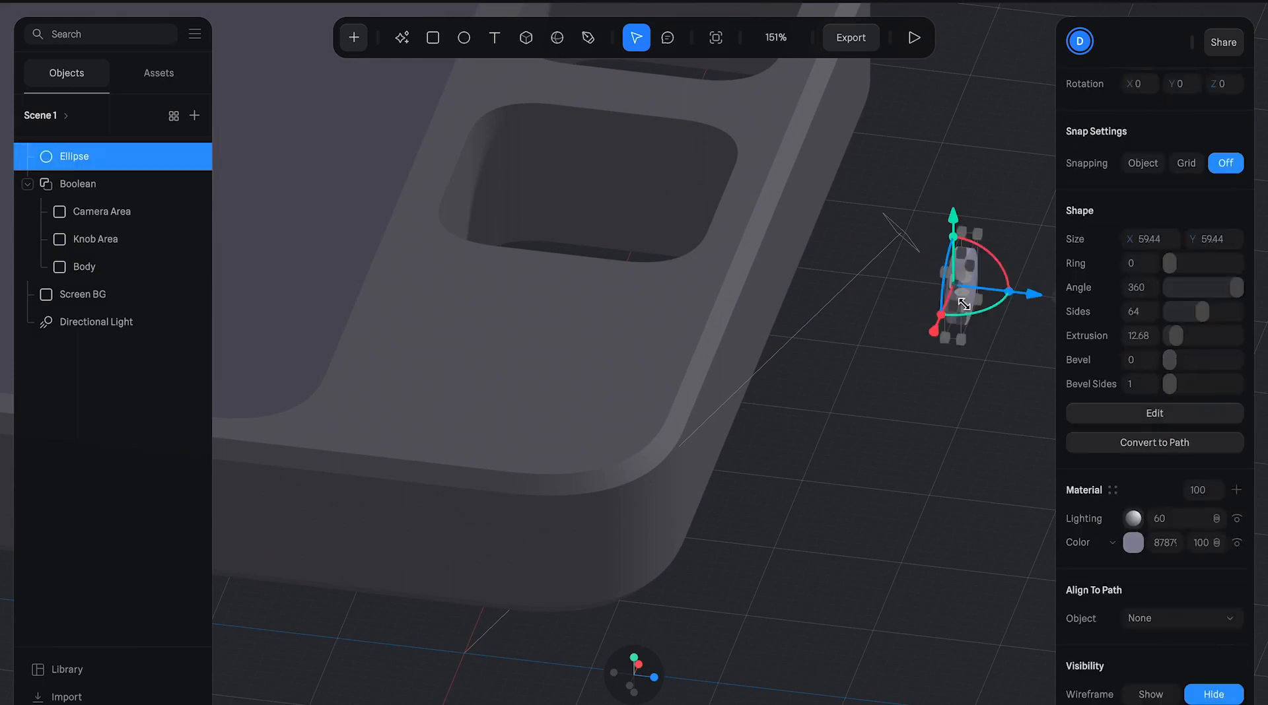
- Duplicate the disc, extrude the copy to 128, and shift it toward the Body behind the original
{"action": "key", "text": "ctrl+d"}
{"action": "left_click_drag", "start_coordinate": [1024, 295], "coordinate": [997, 301]}
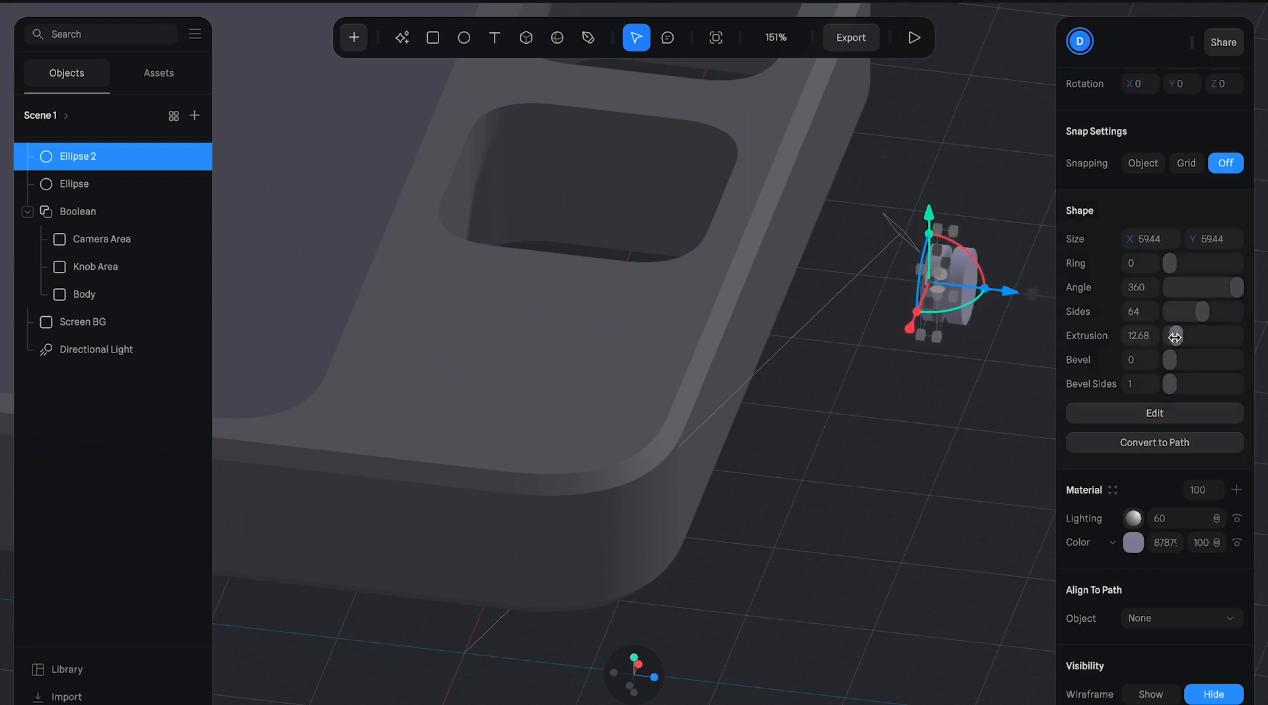
{"action": "left_click_drag", "start_coordinate": [1175, 338], "coordinate": [1236, 338]}
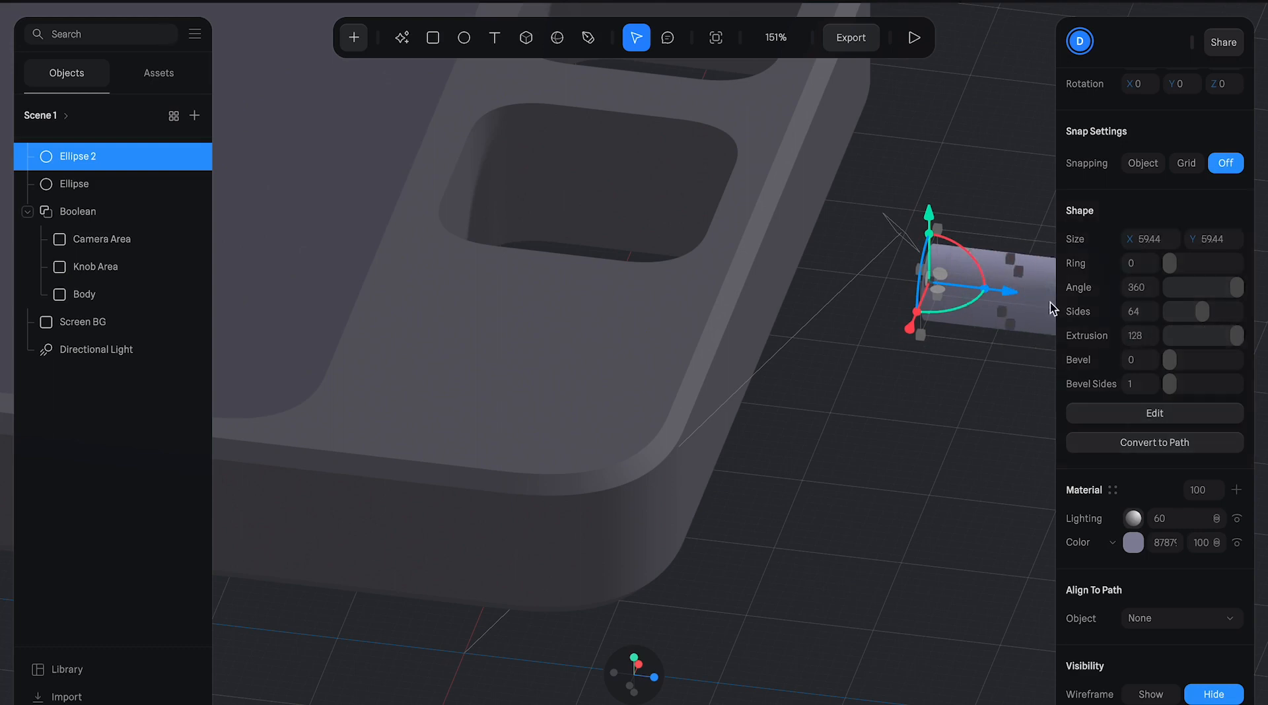
{"action": "left_click_drag", "start_coordinate": [971, 288], "coordinate": [857, 274]}
- Scale the long cylinder Ellipse 2 down proportionally to a diameter of about 38 and an extrusion of about 81.5
{"action": "left_click_drag", "start_coordinate": [932, 379], "coordinate": [775, 332]}
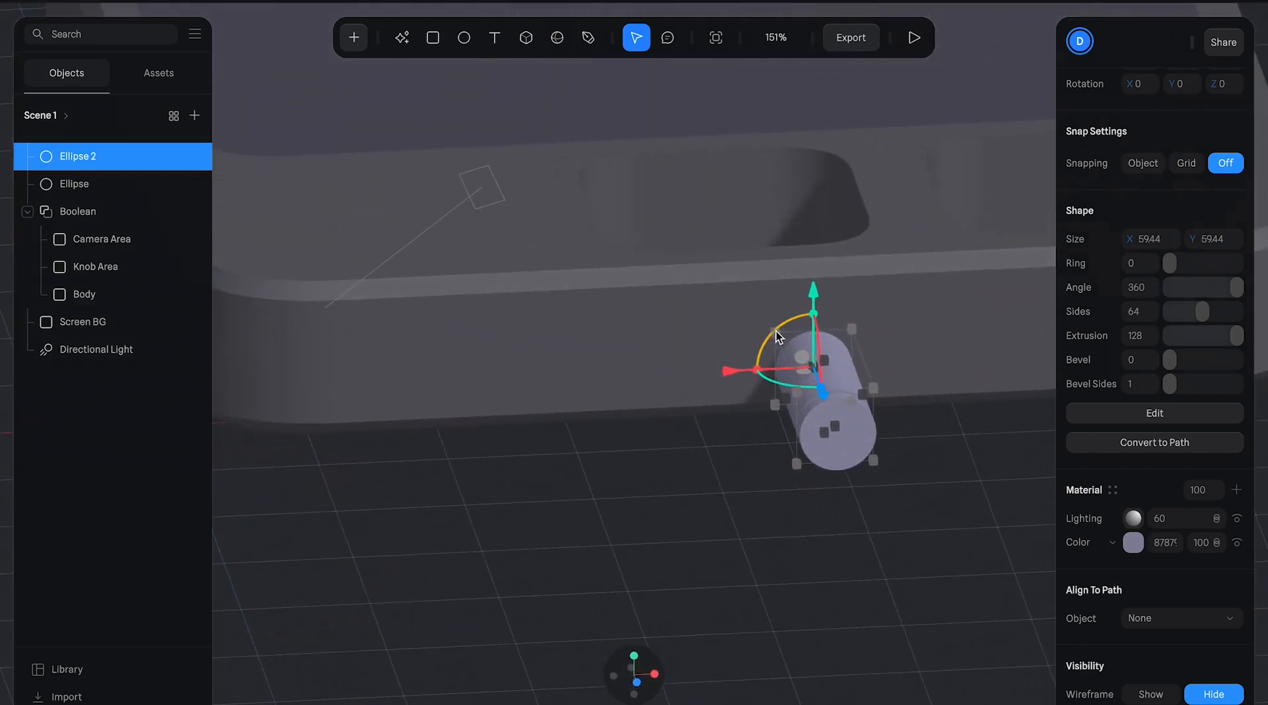
{"action": "left_click_drag", "start_coordinate": [853, 330], "coordinate": [834, 381]}
{"action": "left_click", "coordinate": [917, 484]}
{"action": "left_click_drag", "start_coordinate": [866, 520], "coordinate": [939, 513], "text": "alt"}
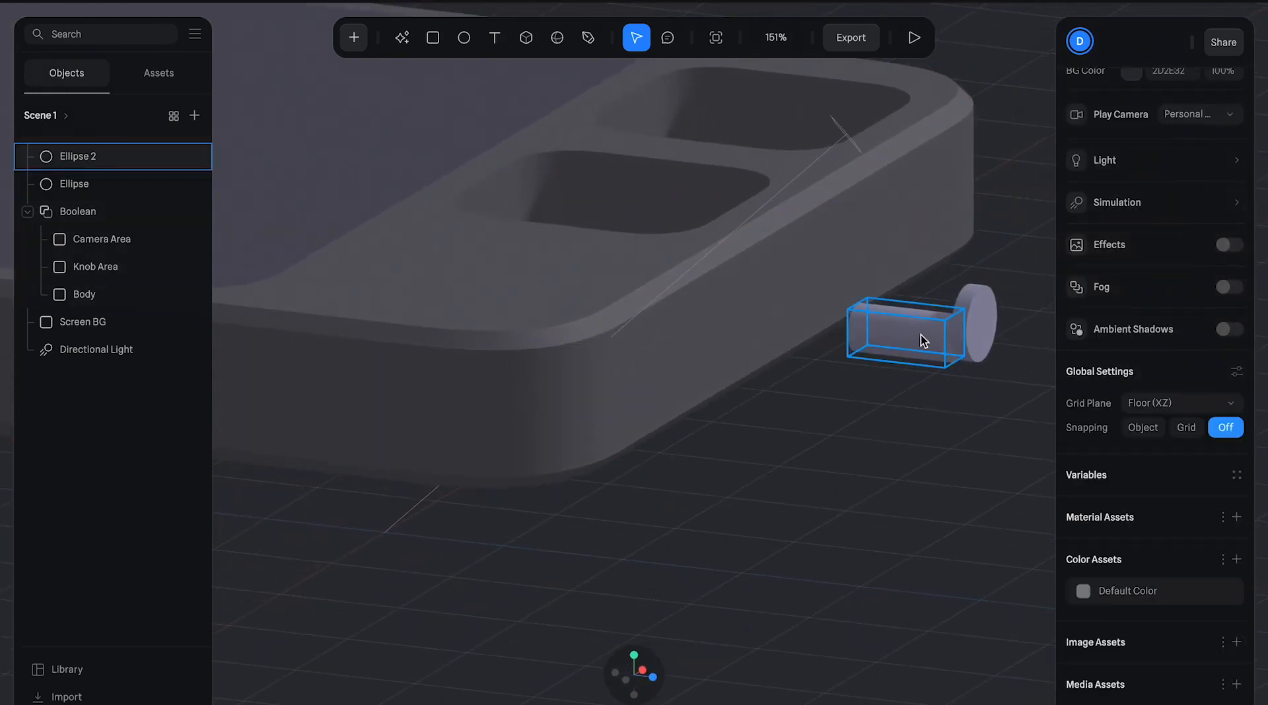
- Raise the thin cylinder Ellipse 2 until it is vertically centered on the disc
{"action": "left_click", "coordinate": [923, 342]}
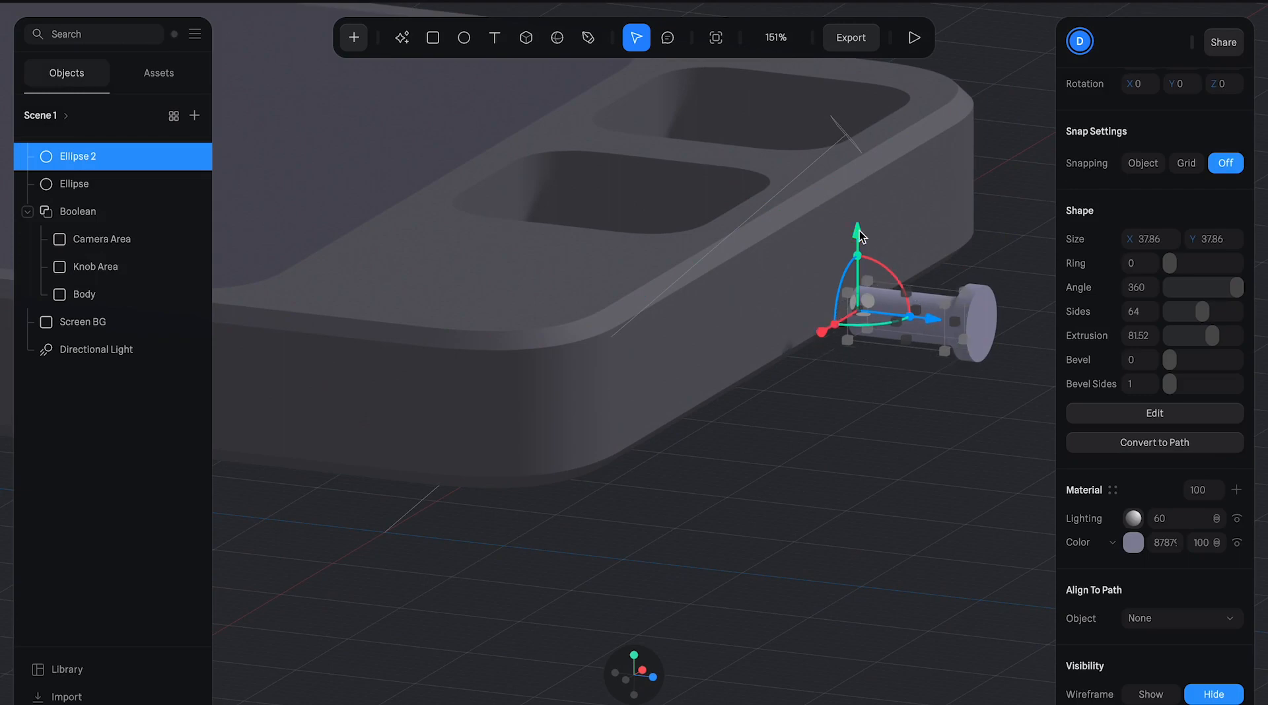
{"action": "left_click", "coordinate": [860, 233]}
{"action": "left_click", "coordinate": [886, 376]}
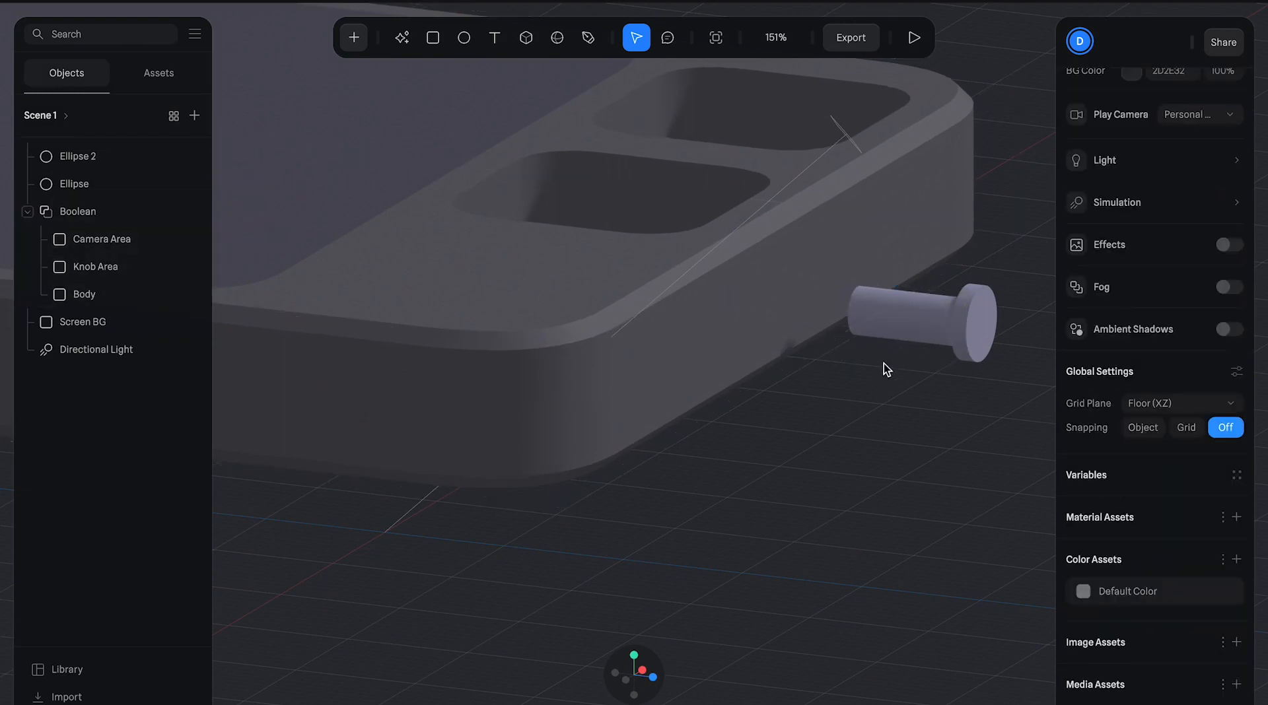
{"action": "left_click", "coordinate": [906, 314]}
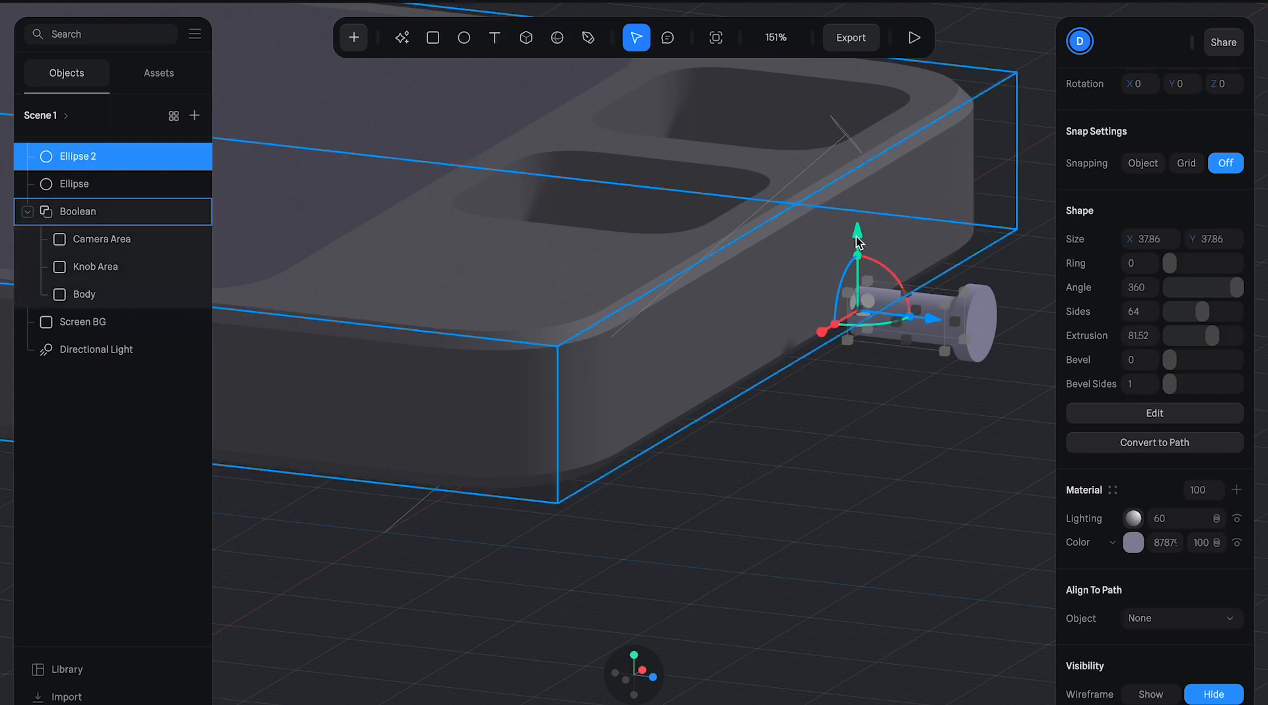
{"action": "left_click", "coordinate": [911, 416]}
{"action": "left_click_drag", "start_coordinate": [923, 428], "coordinate": [755, 440]}
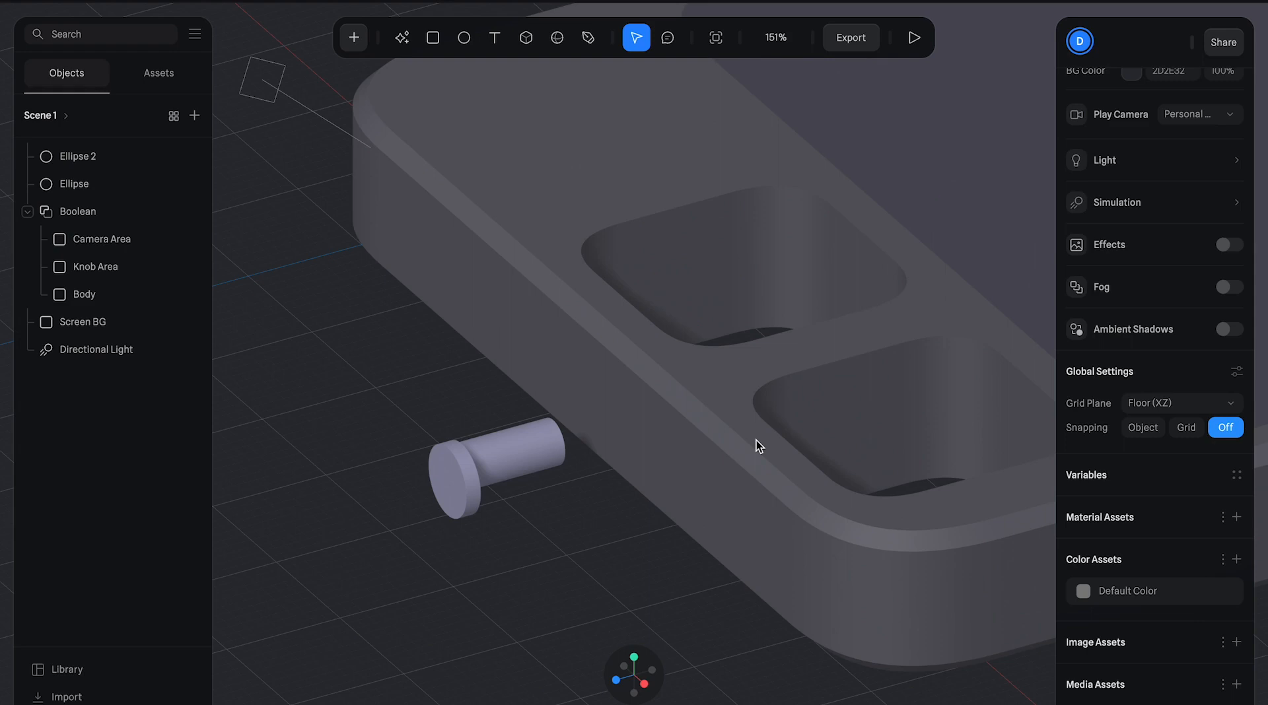
- Set Ellipse 2's extrusion to 128 and slide it toward the Body until its outer end meets the disc
{"action": "scroll", "coordinate": [755, 441], "scroll_direction": "down", "scroll_amount": 5}
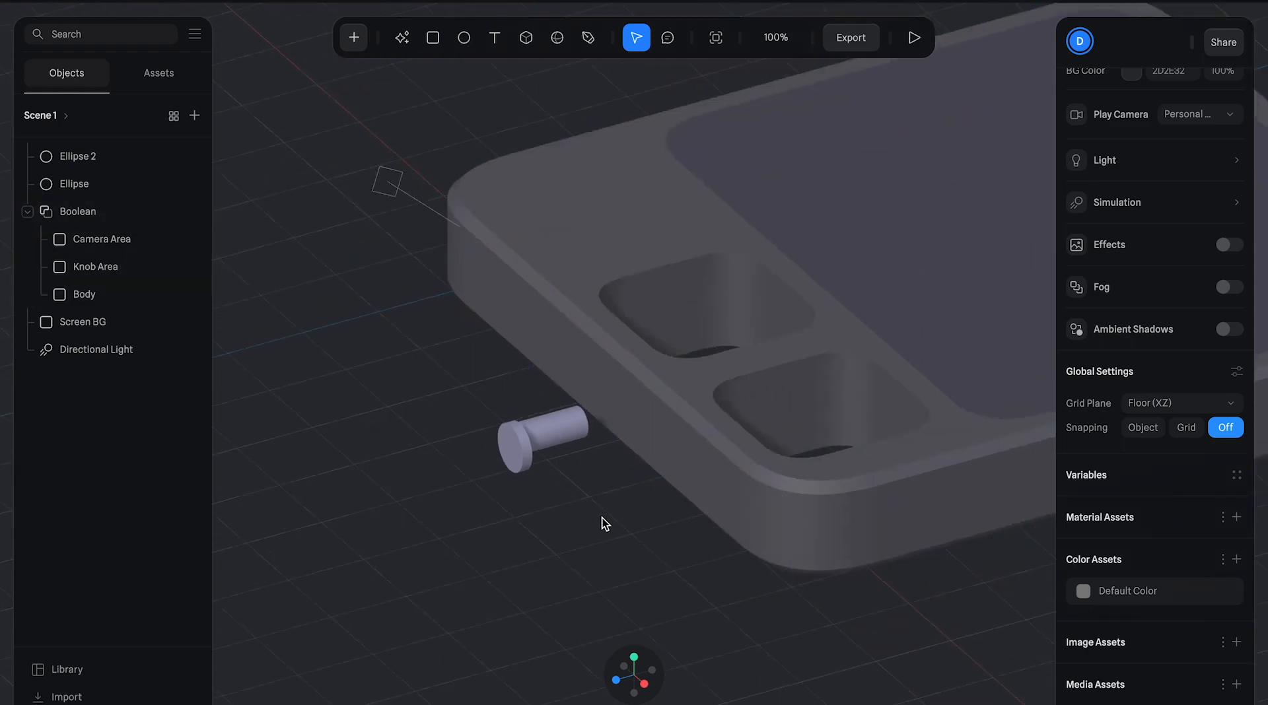
{"action": "right_click_drag", "start_coordinate": [623, 529], "coordinate": [905, 454]}
{"action": "scroll", "coordinate": [889, 332], "scroll_direction": "up", "scroll_amount": 5}
{"action": "left_click", "coordinate": [866, 350]}
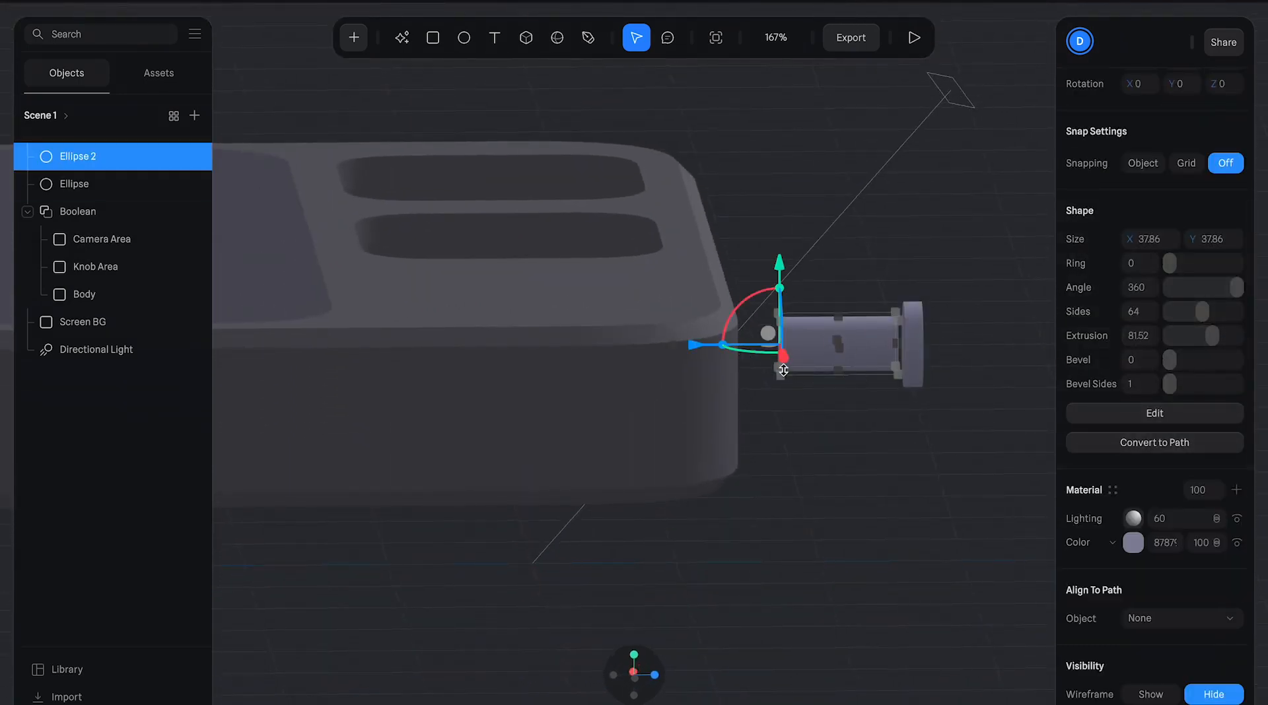
{"action": "left_click_drag", "start_coordinate": [794, 413], "coordinate": [807, 426], "text": "alt"}
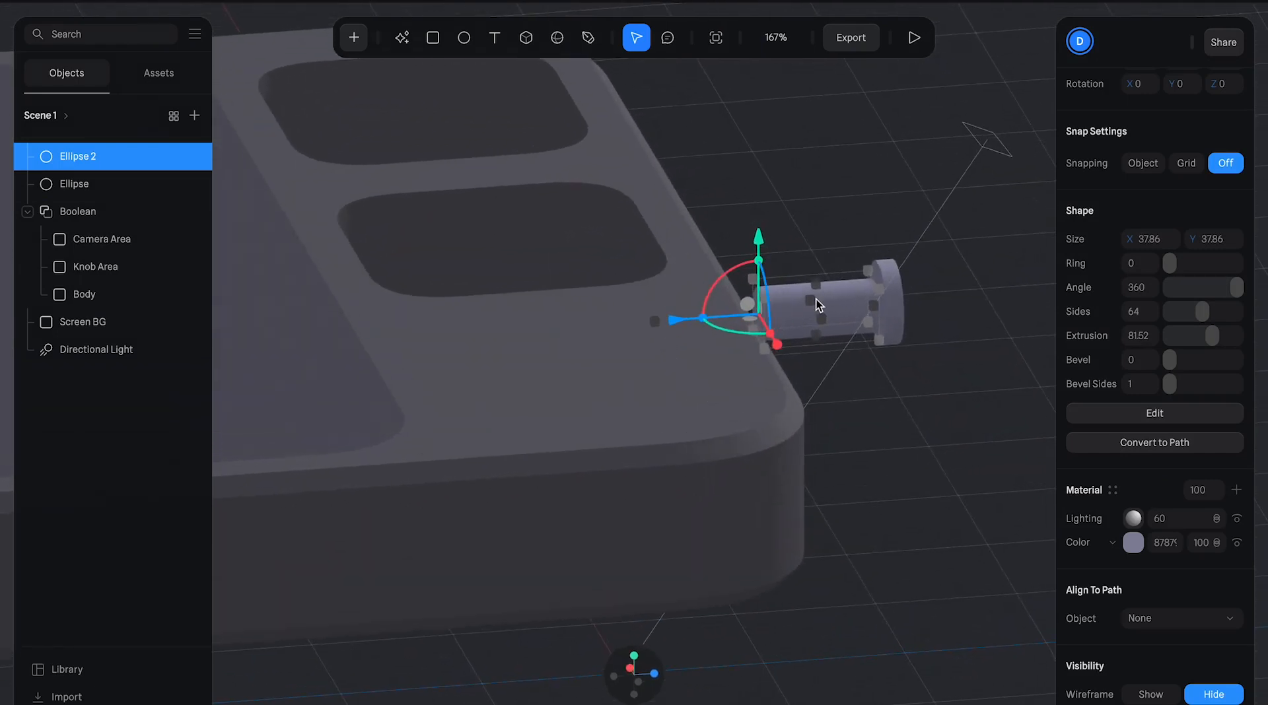
{"action": "left_click_drag", "start_coordinate": [900, 347], "coordinate": [718, 482], "text": "alt"}
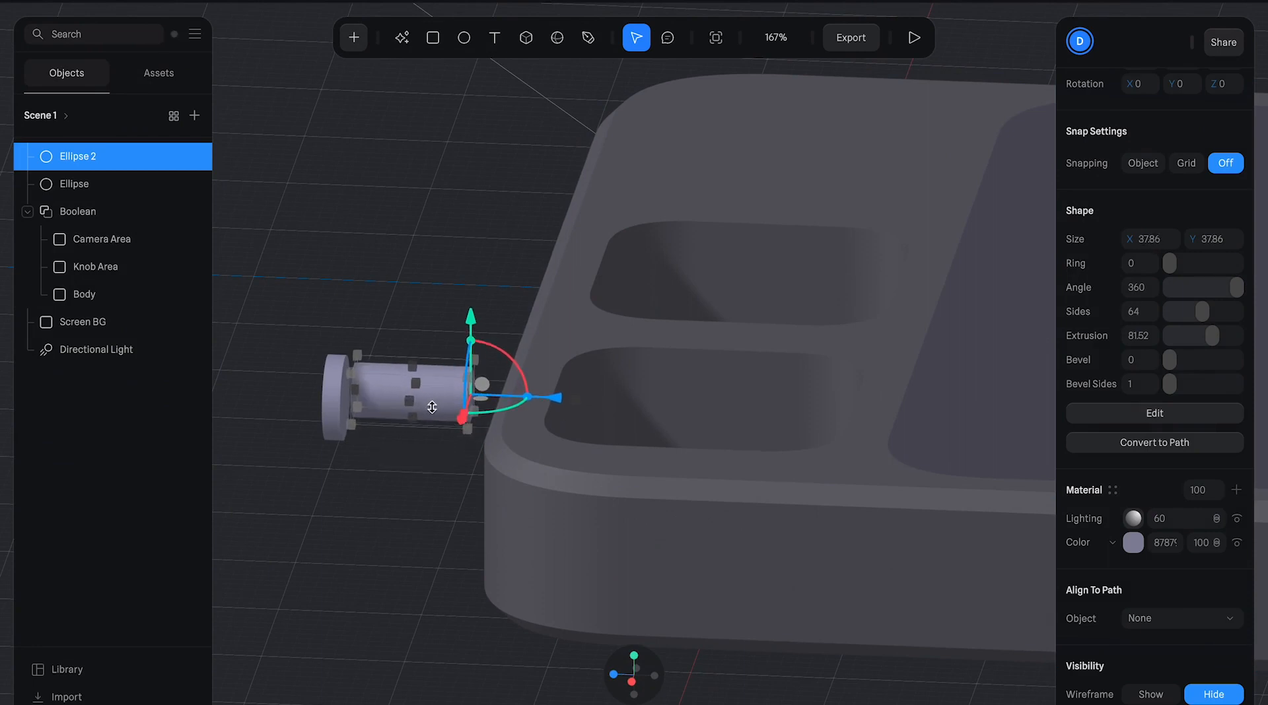
{"action": "left_click_drag", "start_coordinate": [1214, 336], "coordinate": [1245, 340]}
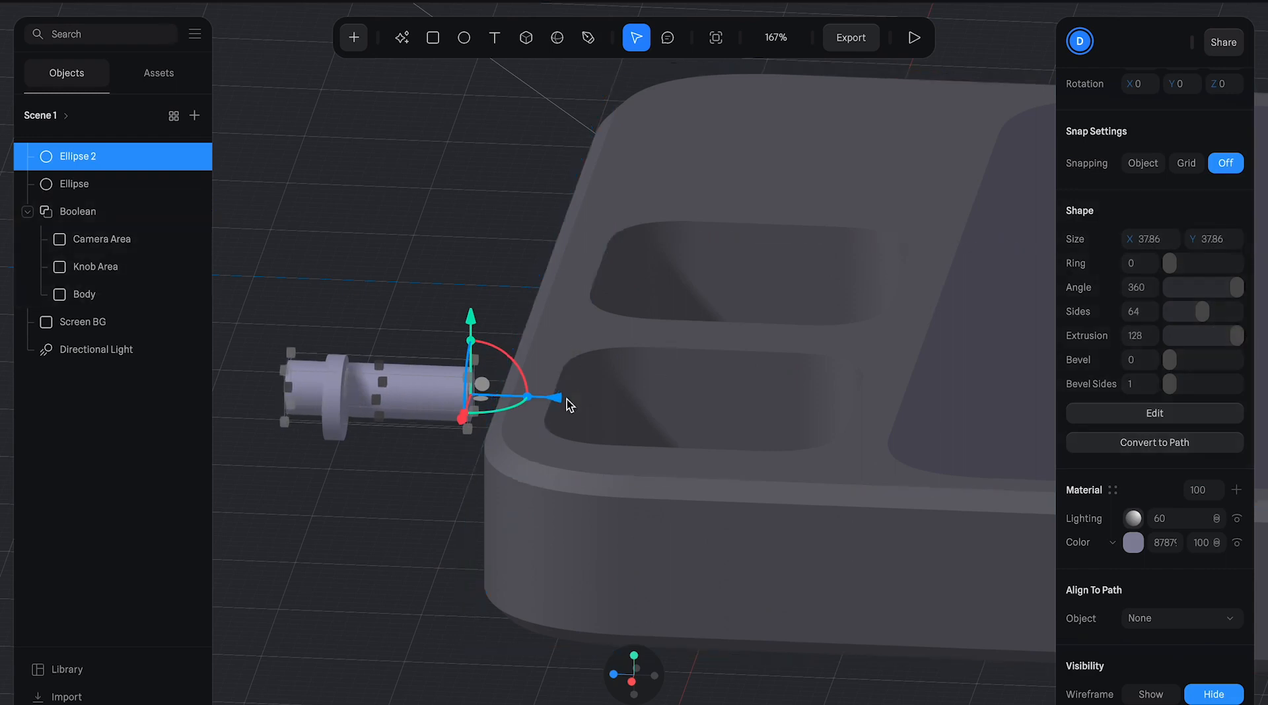
{"action": "left_click_drag", "start_coordinate": [558, 400], "coordinate": [625, 414]}
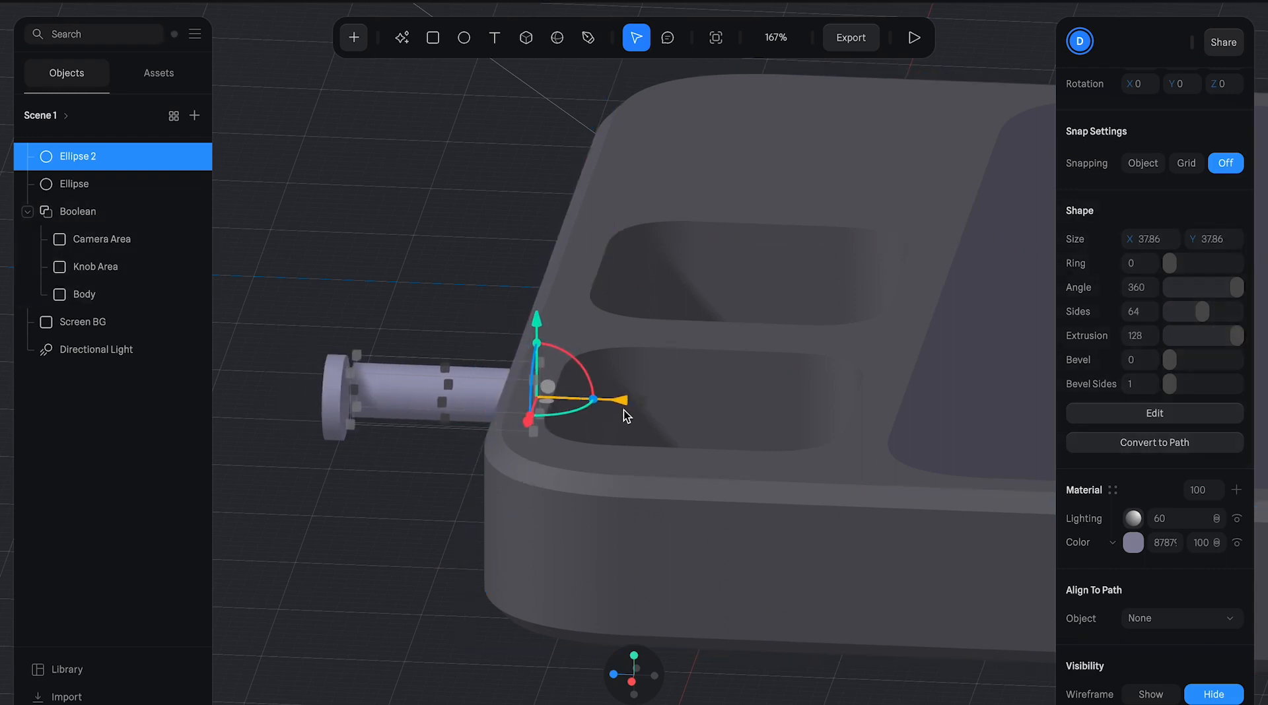
- Shift Ellipse 2 sideways along X until it is centered on the disc as seen from above
{"action": "left_click_drag", "start_coordinate": [426, 537], "coordinate": [432, 596], "text": "alt"}
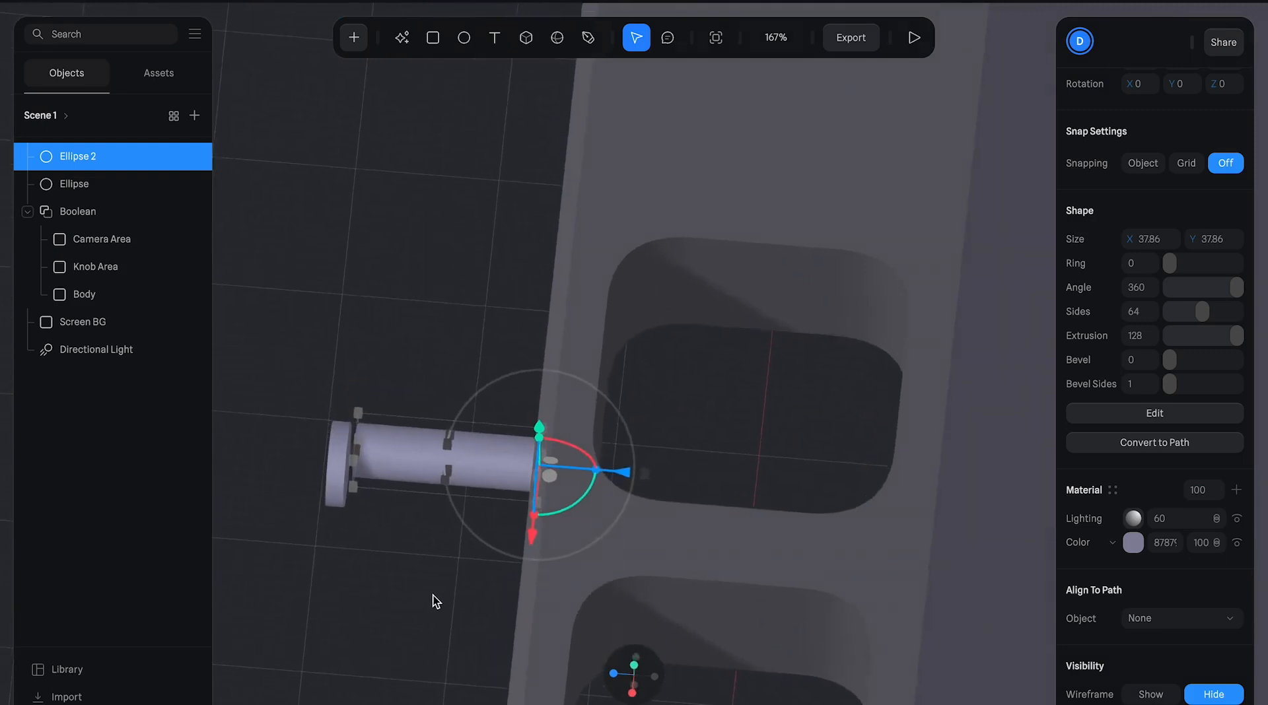
{"action": "left_click_drag", "start_coordinate": [547, 545], "coordinate": [549, 565]}
{"action": "left_click_drag", "start_coordinate": [475, 496], "coordinate": [466, 494]}
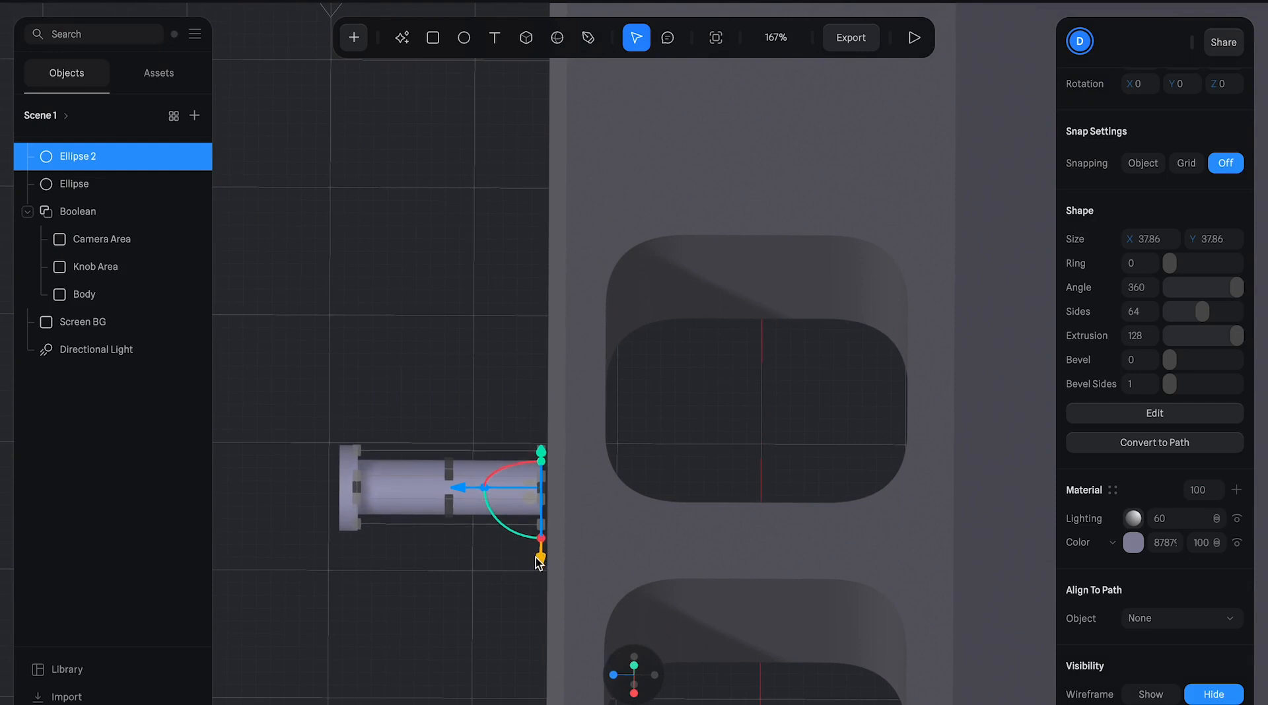
- Raise the disc Ellipse slightly along Y so it lines up with the thin cylinder
{"action": "left_click", "coordinate": [376, 362]}
{"action": "left_click_drag", "start_coordinate": [375, 362], "coordinate": [710, 335]}
{"action": "left_click", "coordinate": [943, 388]}
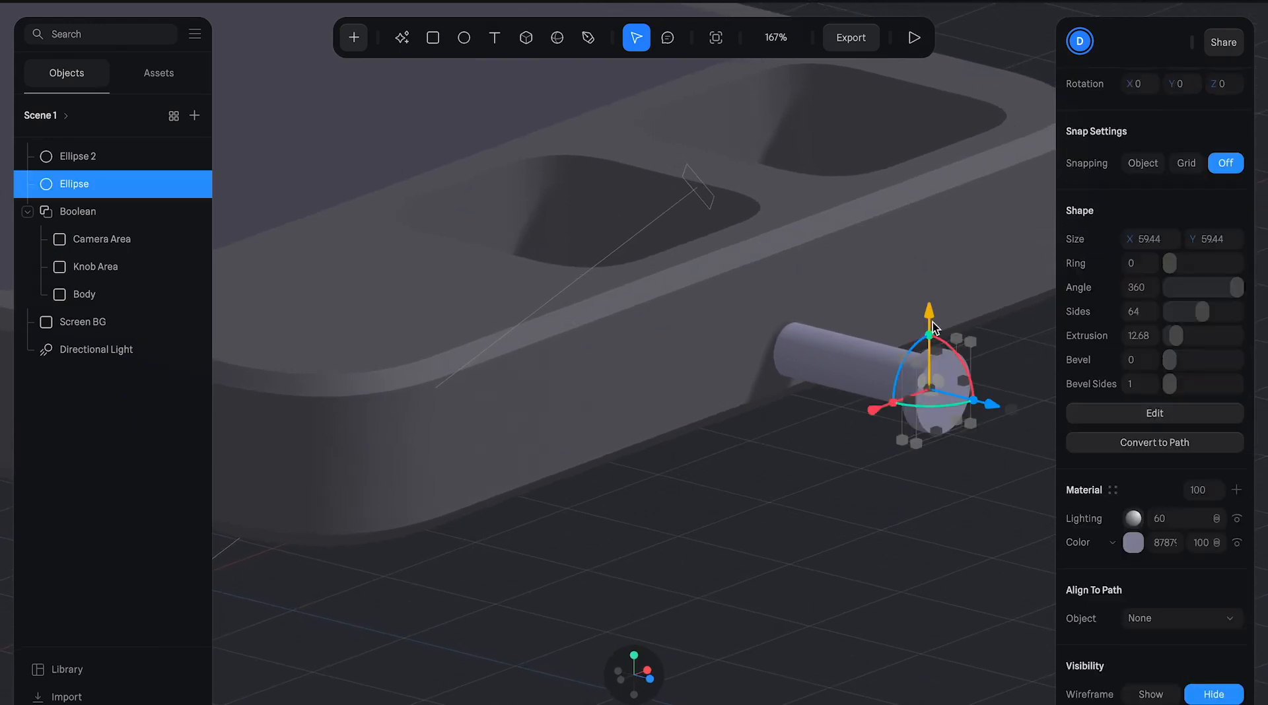
{"action": "left_click", "coordinate": [844, 470]}
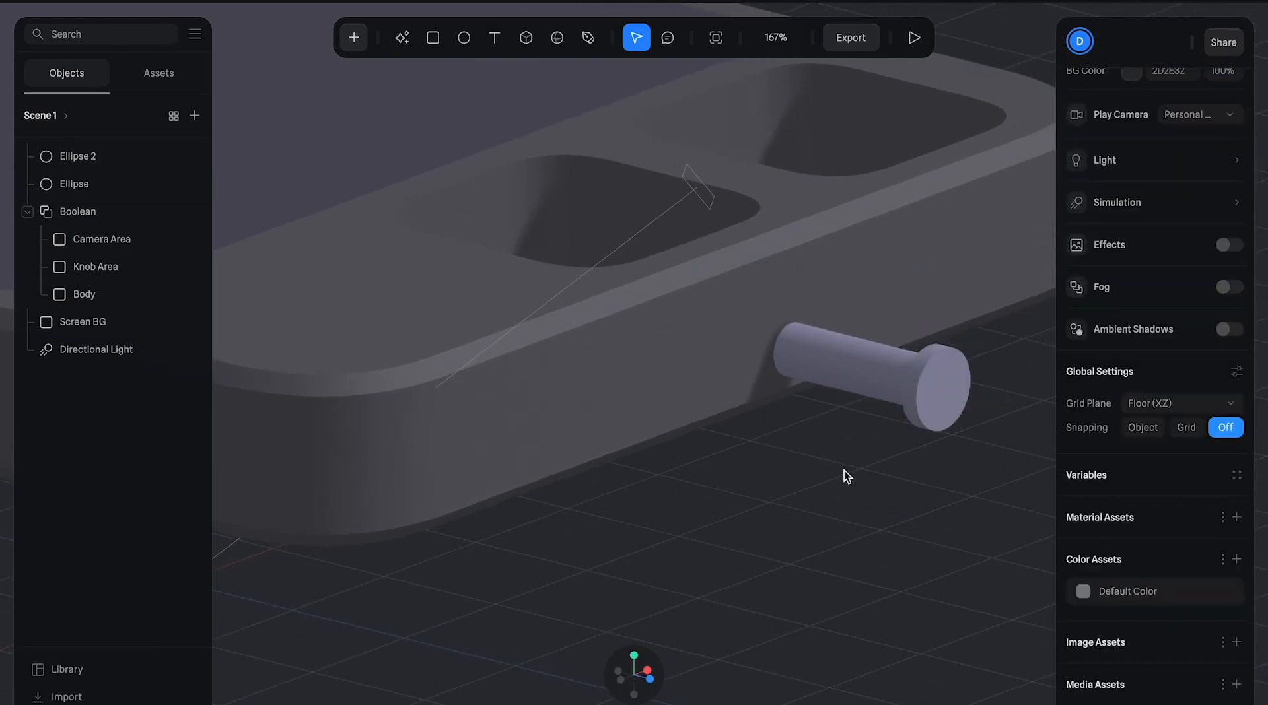
- Group Ellipse and Ellipse 2 together and name the group Knob
{"action": "left_click", "coordinate": [84, 185]}
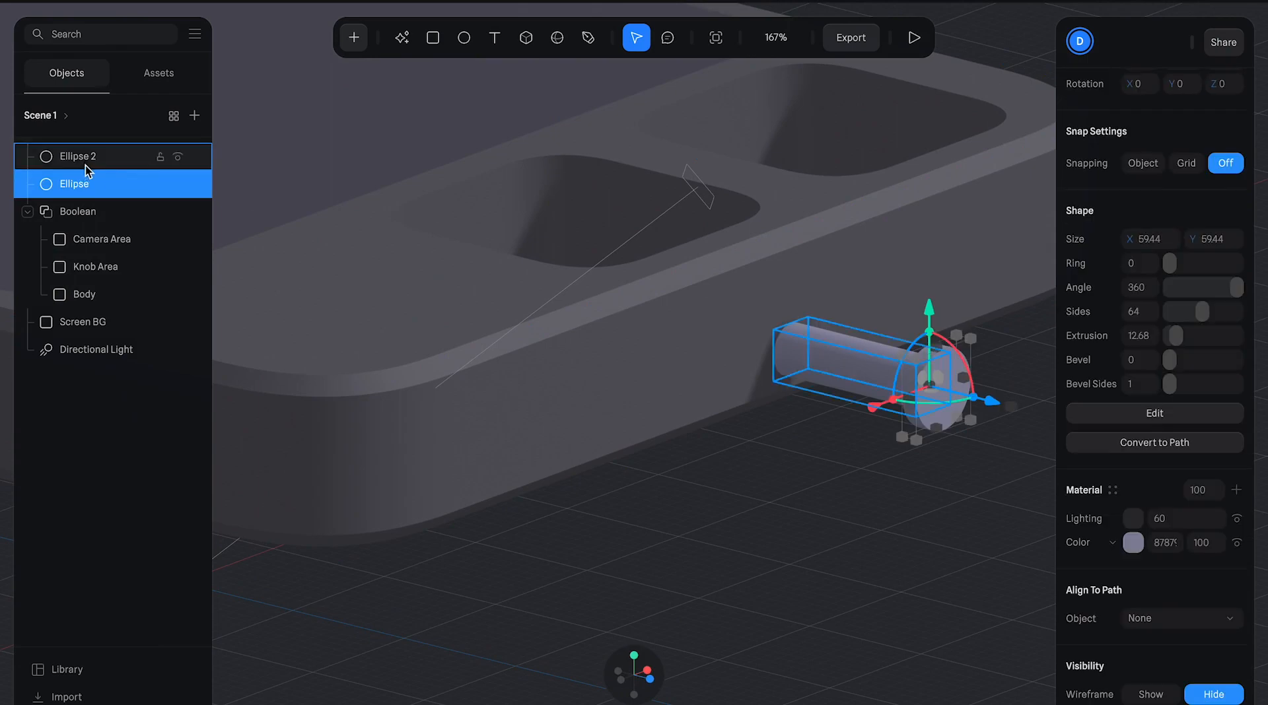
{"action": "left_click", "coordinate": [86, 160], "text": "shift"}
{"action": "key", "text": "ctrl+g"}
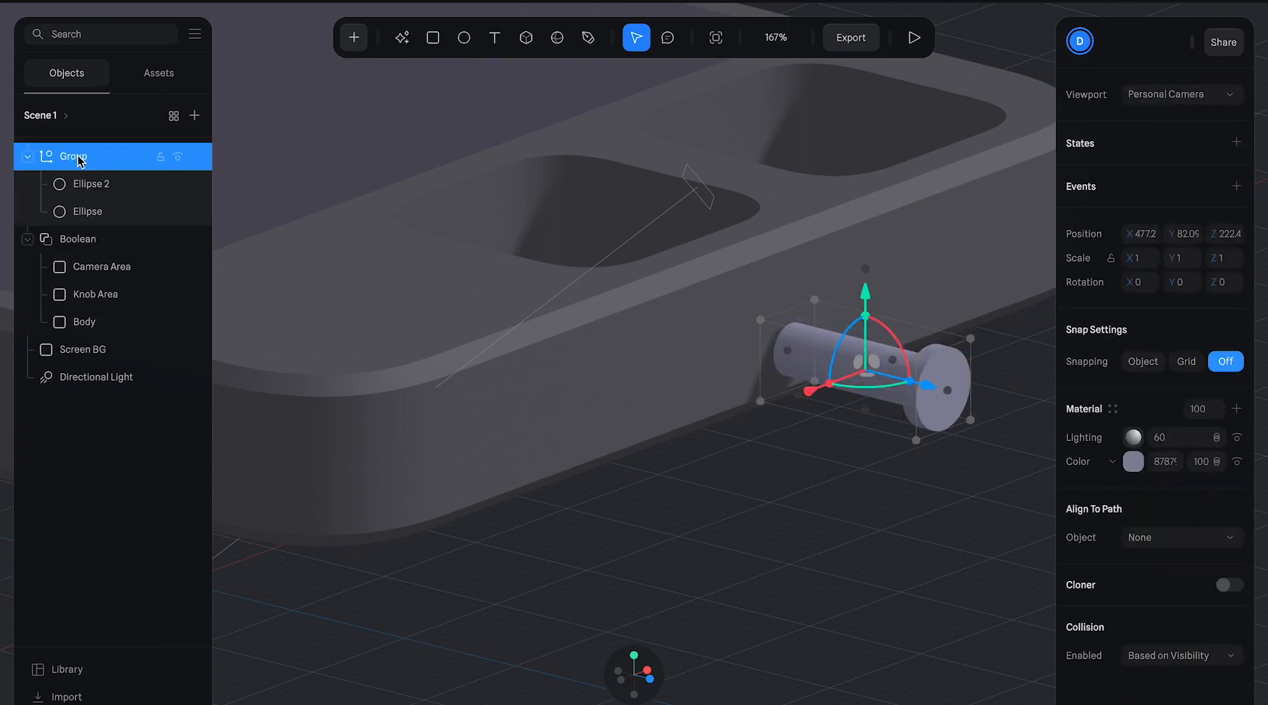
{"action": "double_click", "coordinate": [76, 157]}
{"action": "type", "text": "Knob"}
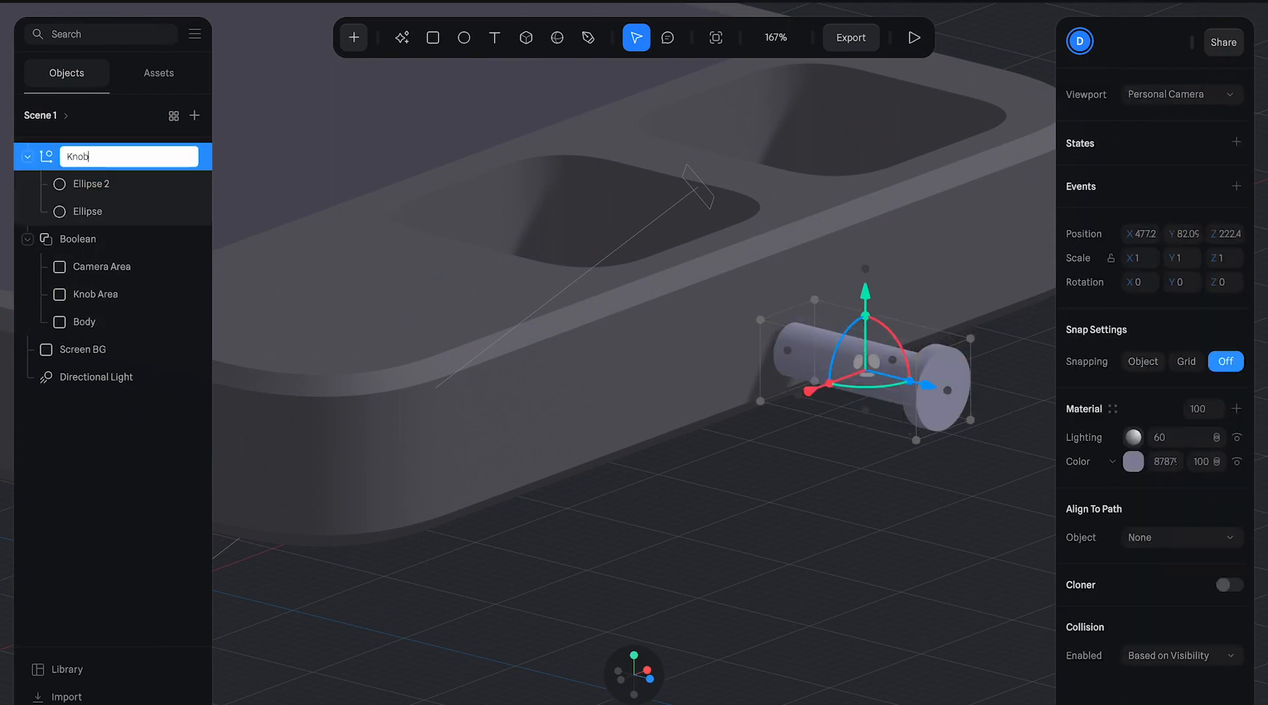
{"action": "left_click", "coordinate": [790, 537]}
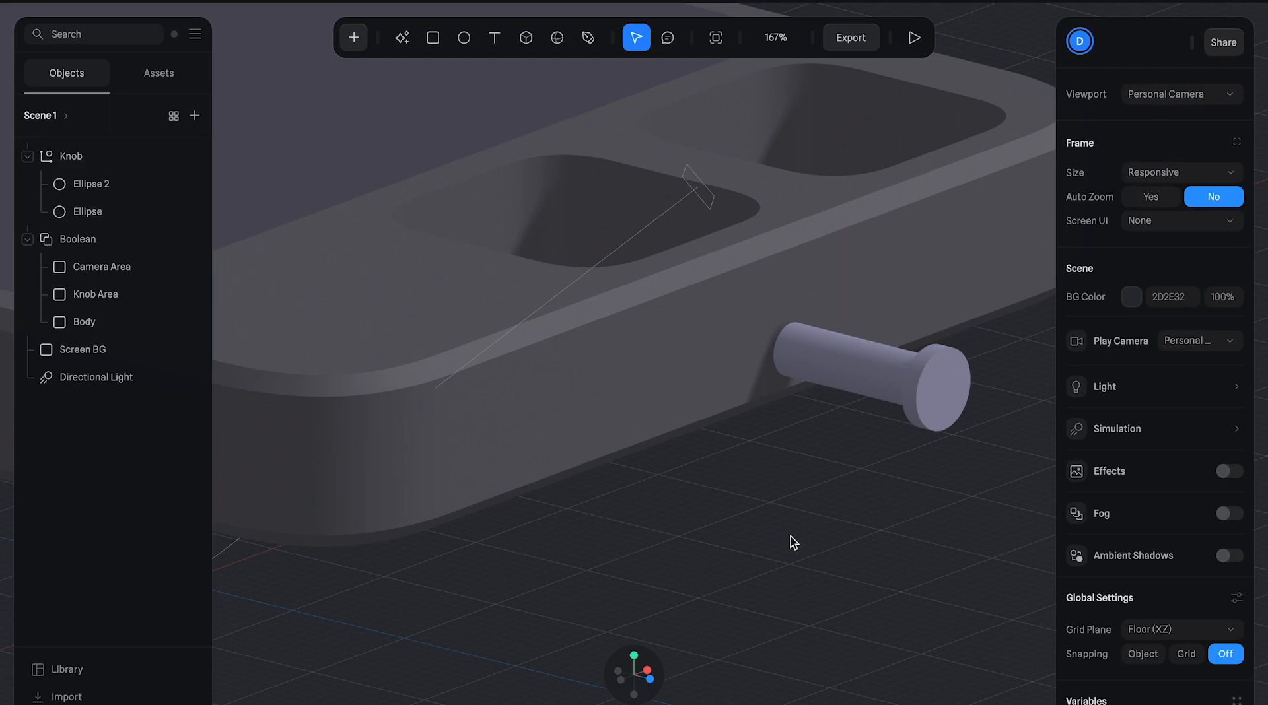
- Rename the disc in the Knob group to Head and the thin cylinder to Body
{"action": "left_click", "coordinate": [941, 381]}
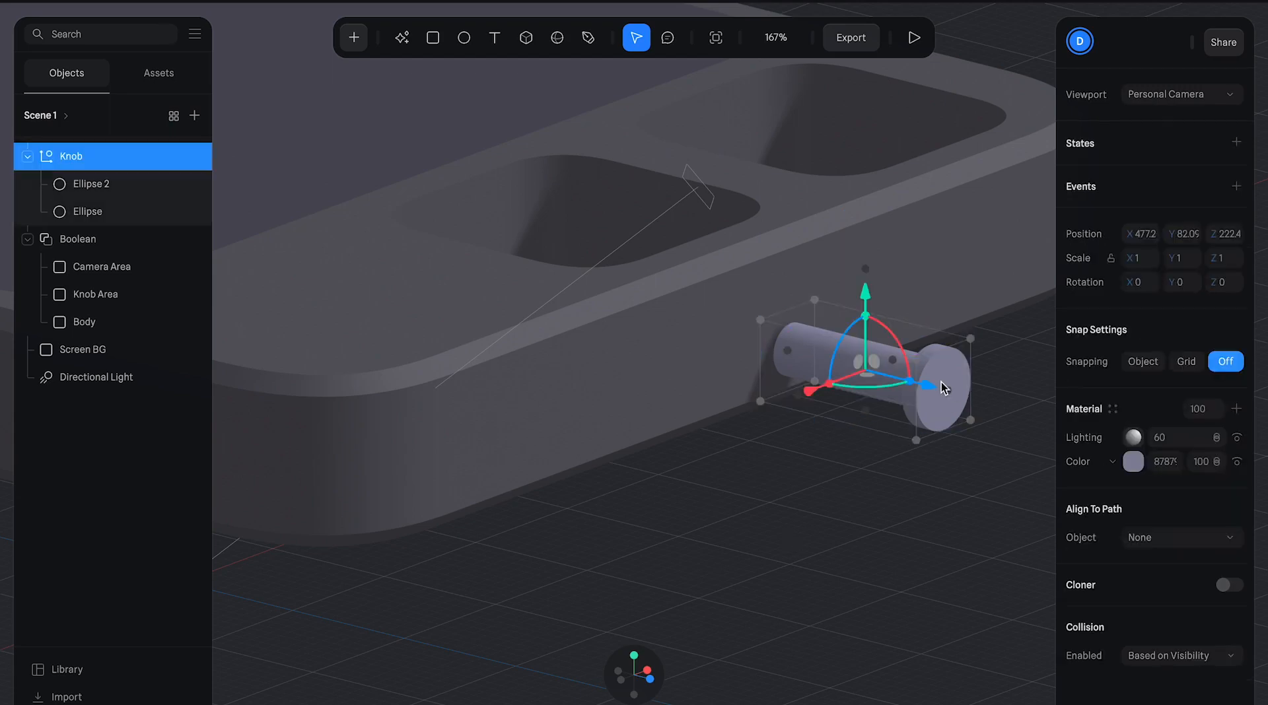
{"action": "double_click", "coordinate": [115, 214]}
{"action": "type", "text": "He"}
{"action": "double_click", "coordinate": [92, 184]}
{"action": "type", "text": "Body"}
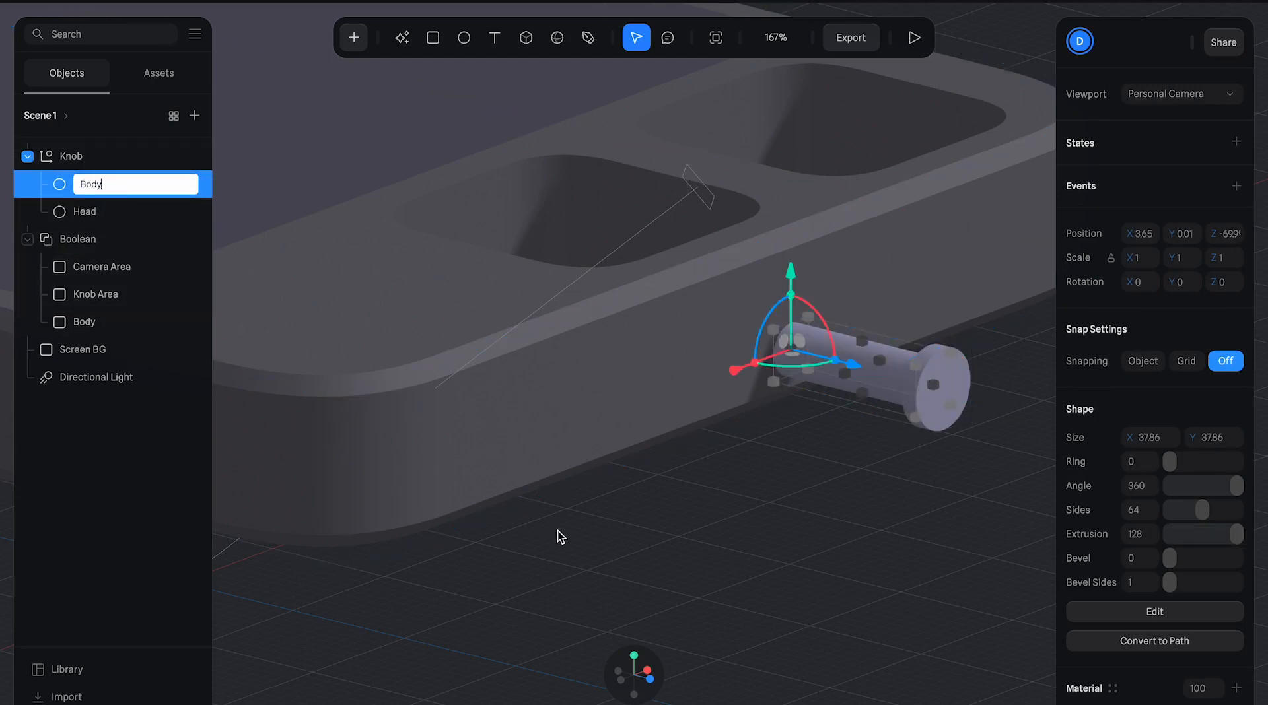
{"action": "left_click", "coordinate": [747, 504]}
- Raise the knob's Head along Y to about 4.26 to center it vertically on the shaft
{"action": "left_click", "coordinate": [958, 391]}
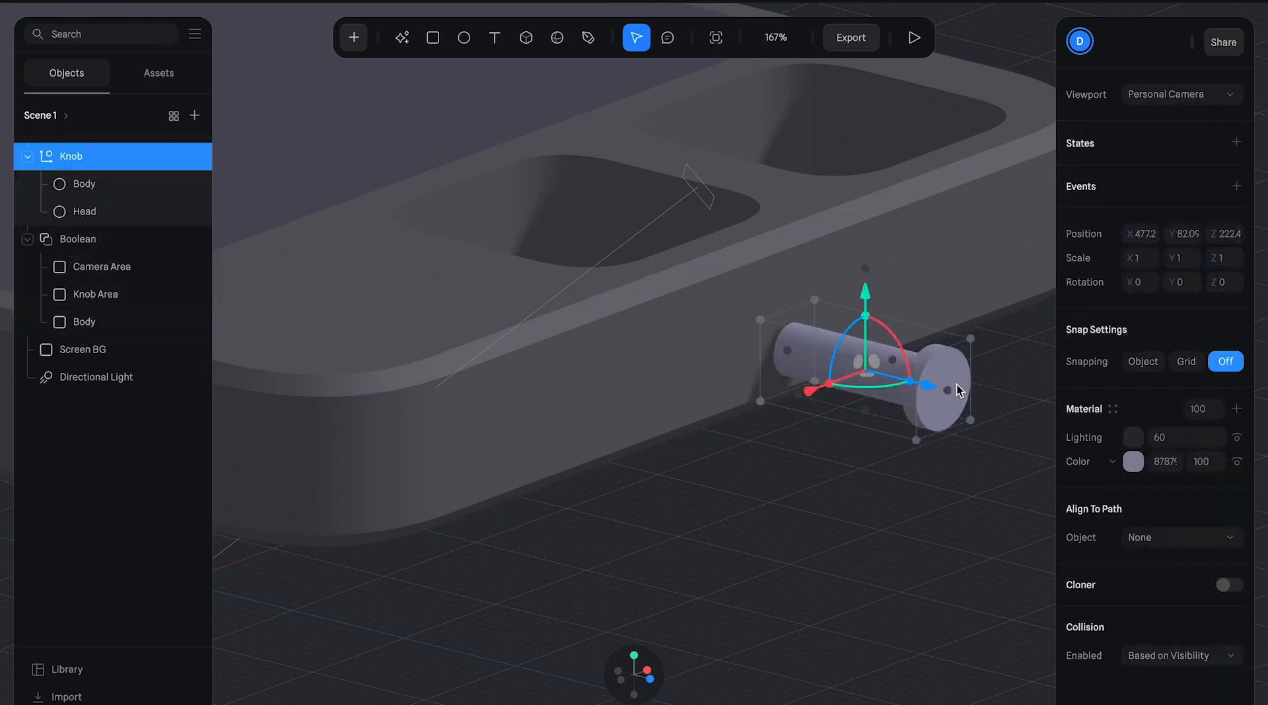
{"action": "left_click", "coordinate": [941, 419]}
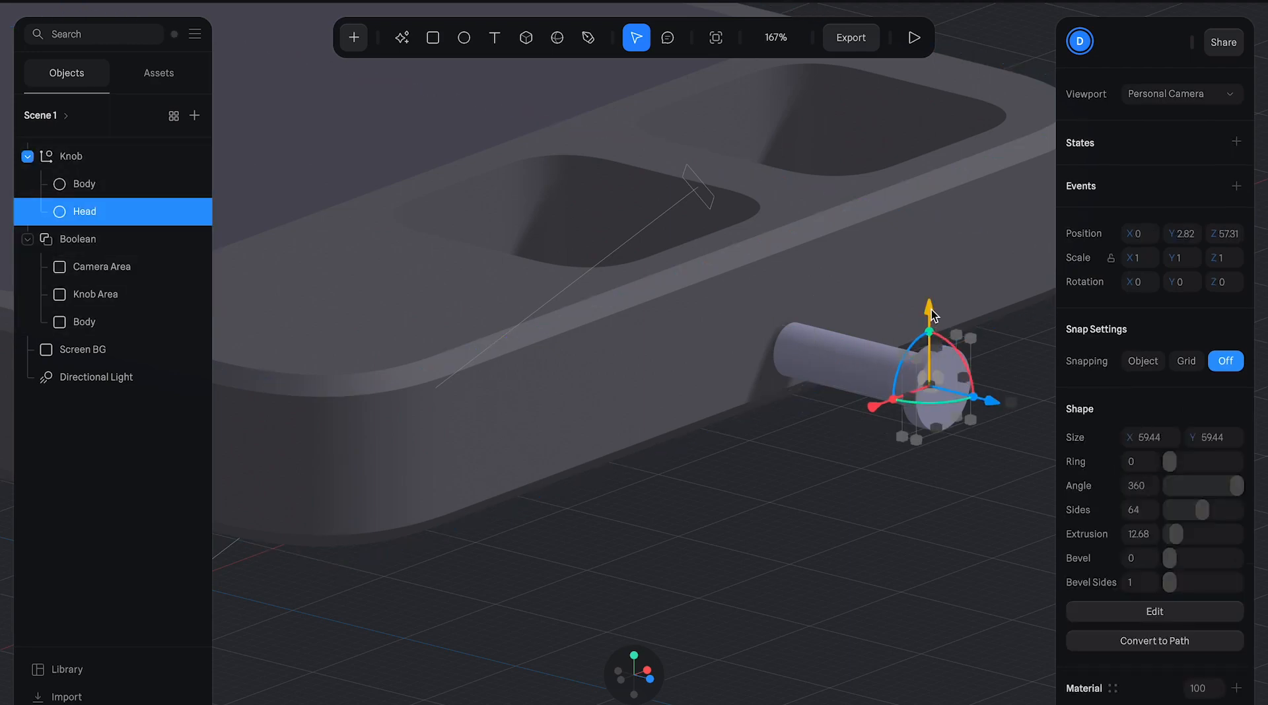
{"action": "left_click", "coordinate": [952, 525]}
{"action": "left_click_drag", "start_coordinate": [953, 525], "coordinate": [1010, 575]}
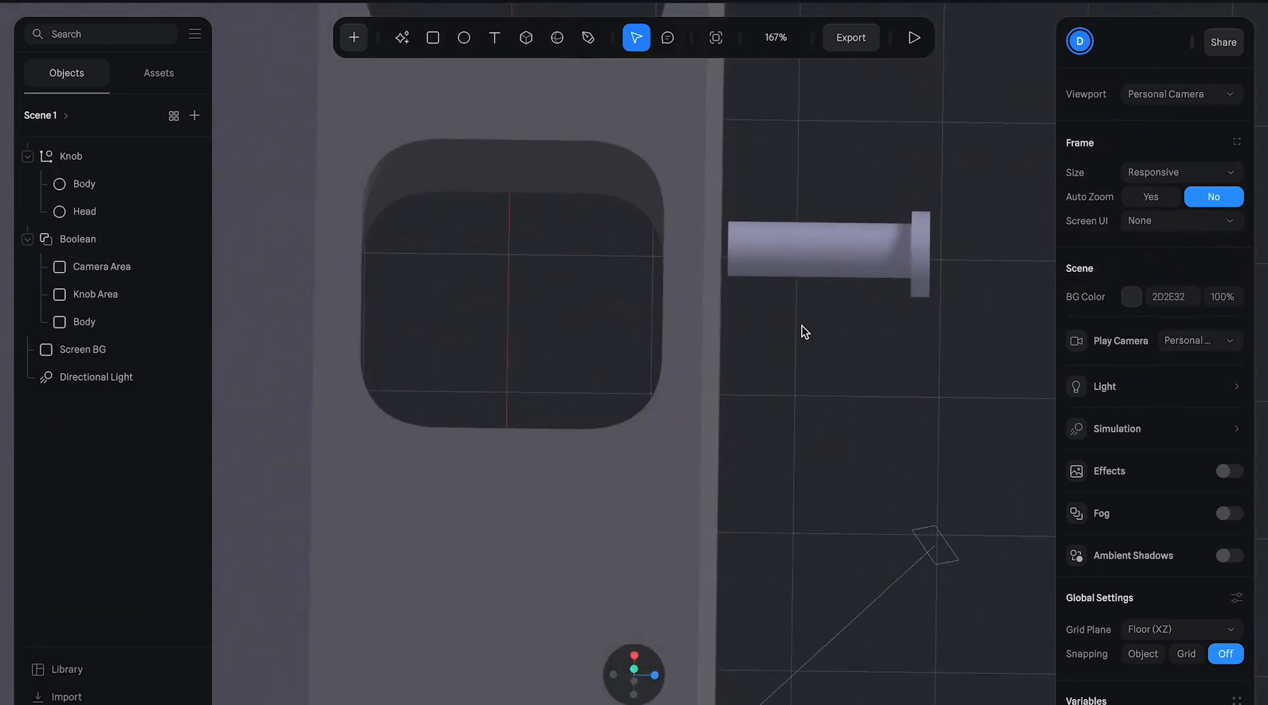
- Shift the knob's Head along X to about 6.24 so it is centered on the shaft from above, and lock it
{"action": "left_click", "coordinate": [811, 255]}
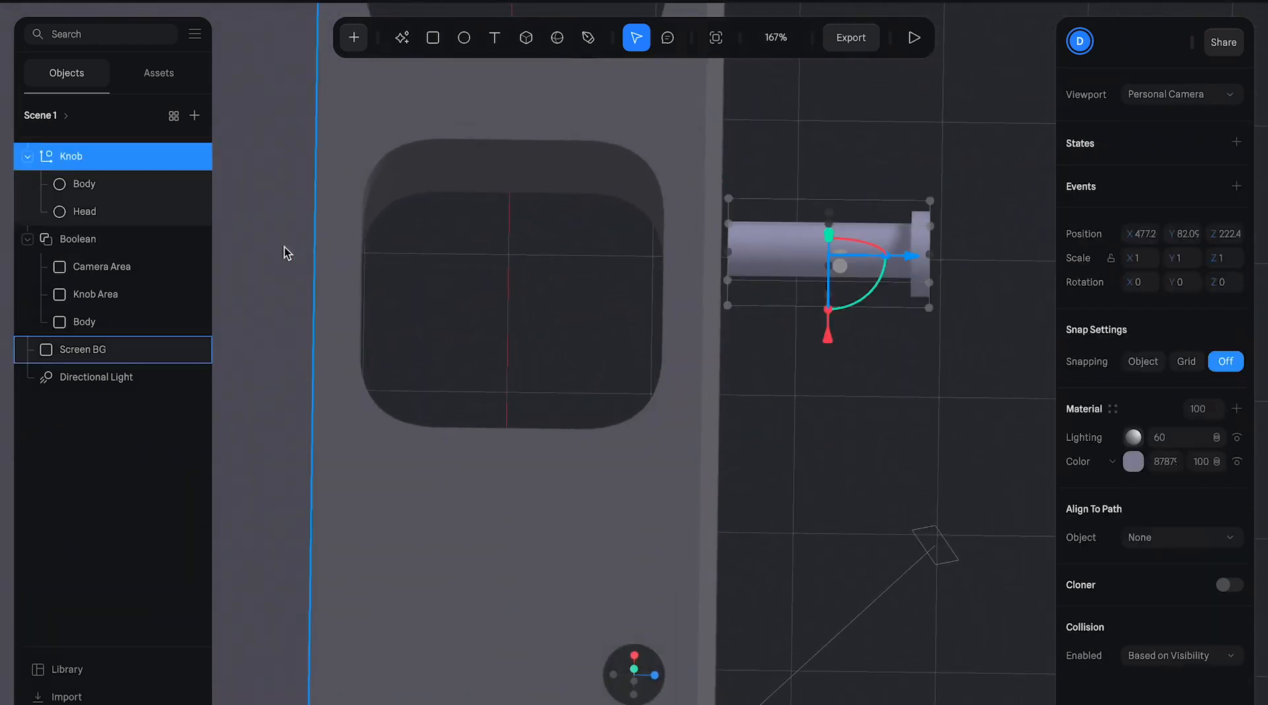
{"action": "left_click", "coordinate": [136, 210]}
{"action": "left_click_drag", "start_coordinate": [913, 340], "coordinate": [911, 332]}
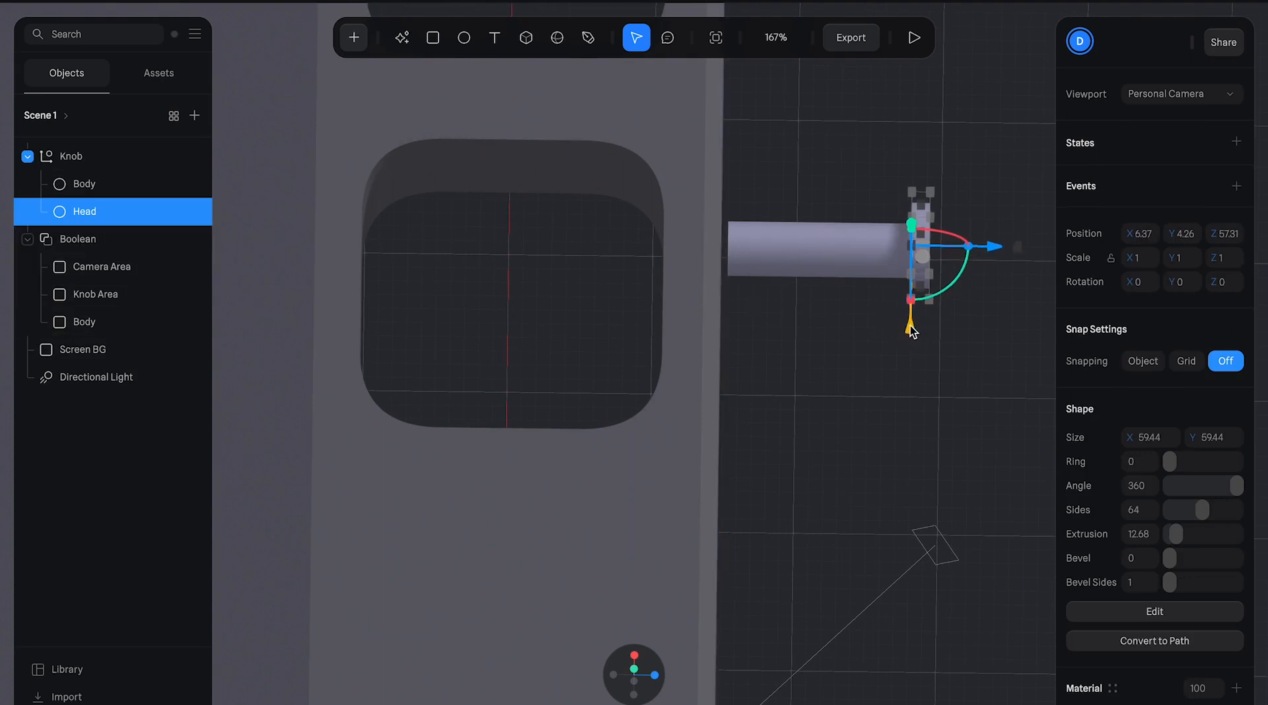
{"action": "left_click", "coordinate": [929, 408]}
{"action": "left_click", "coordinate": [915, 236]}
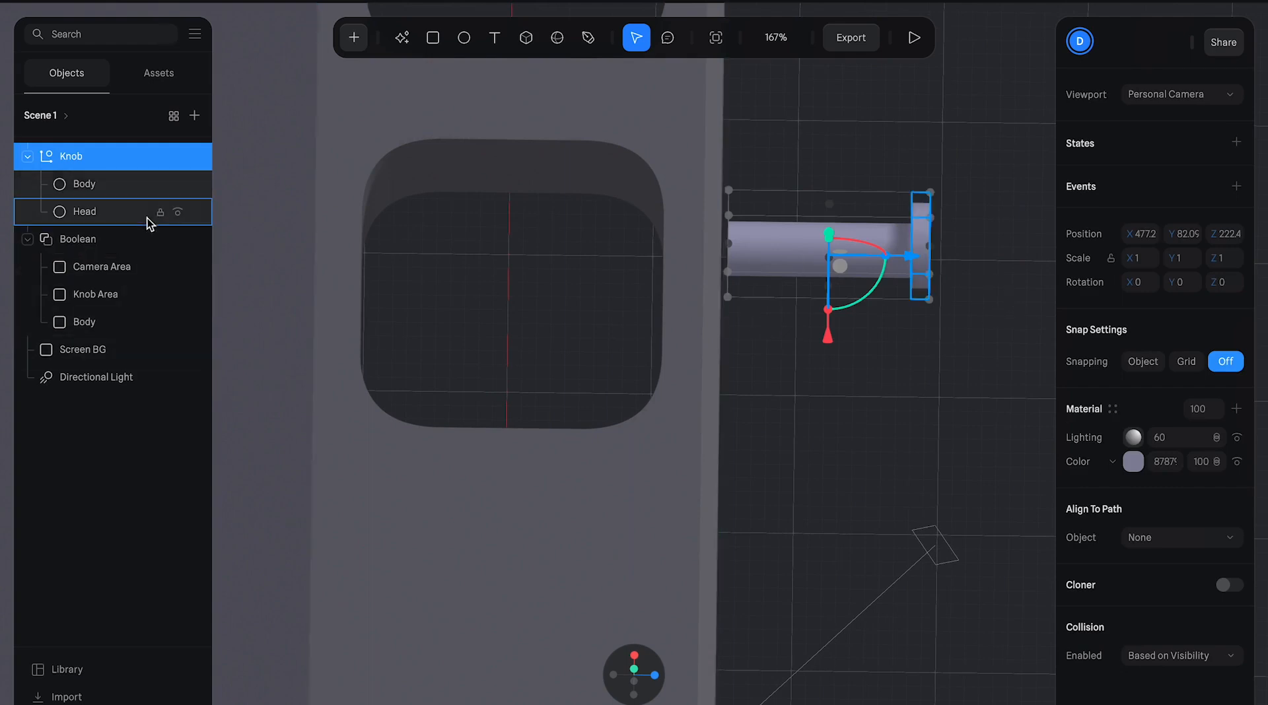
{"action": "left_click", "coordinate": [130, 212]}
{"action": "left_click_drag", "start_coordinate": [912, 317], "coordinate": [913, 316]}
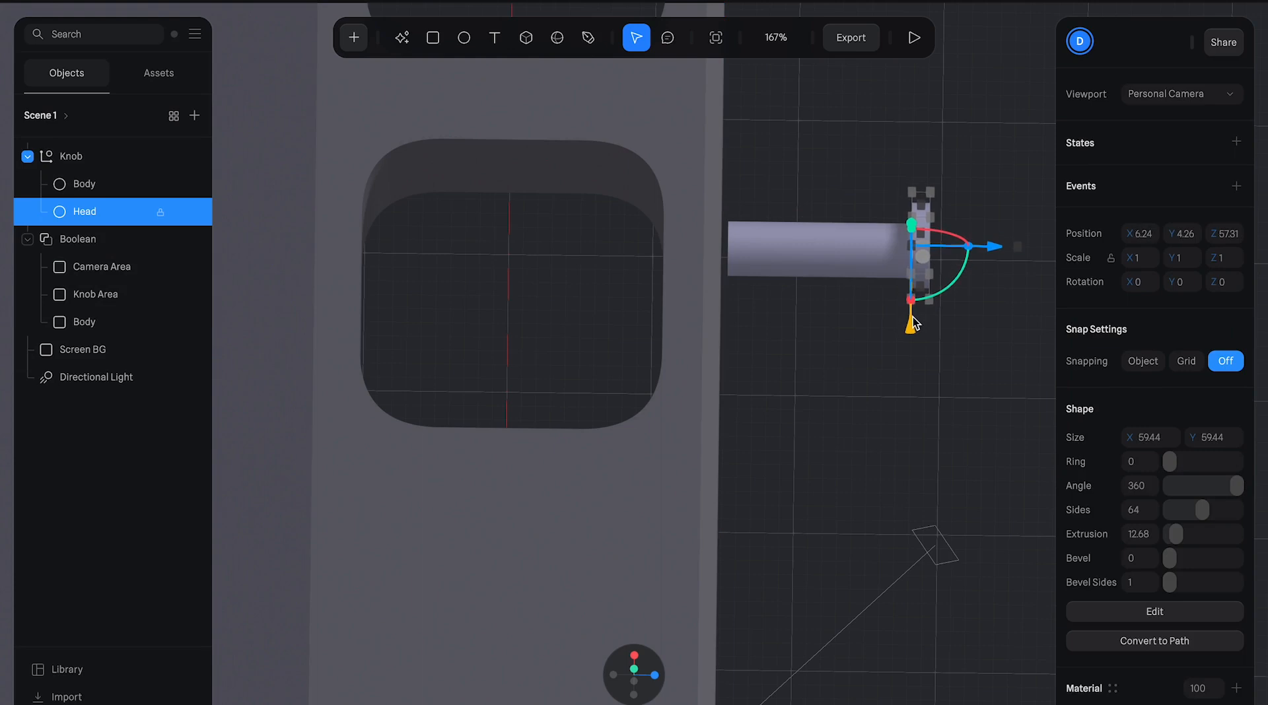
{"action": "left_click", "coordinate": [921, 365]}
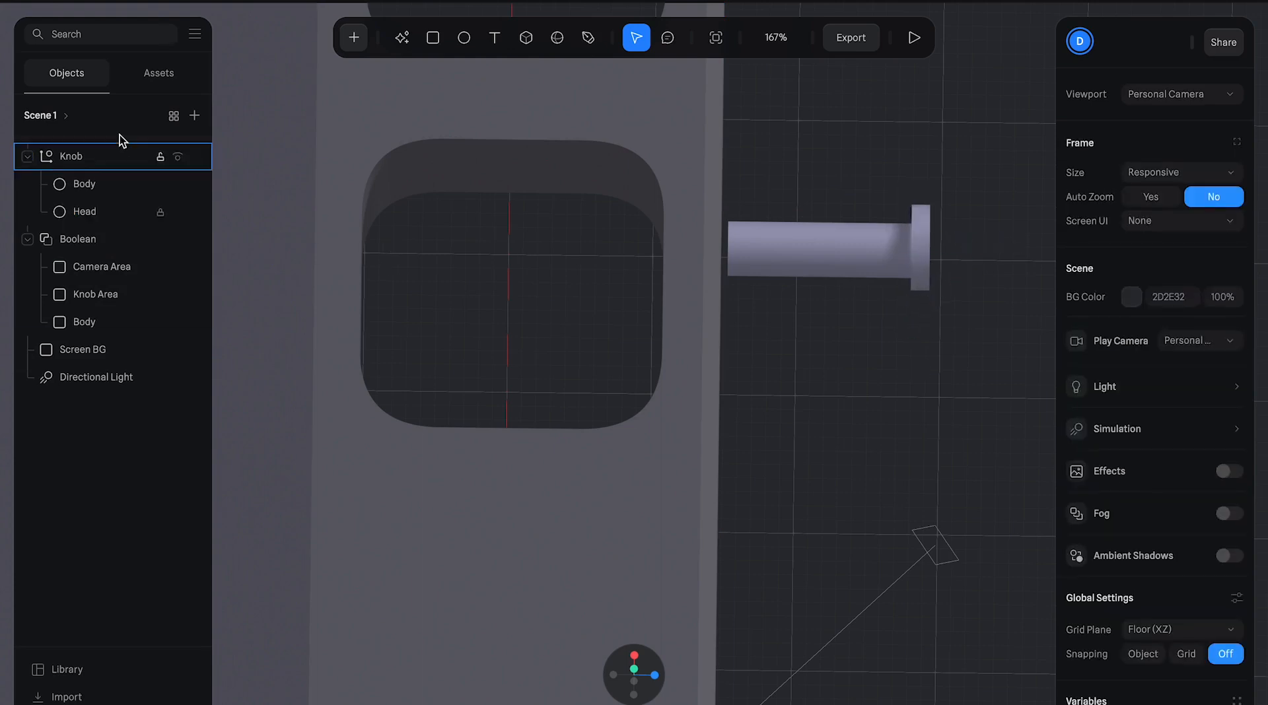
- Move the Knob group into the device's side at about X 433.7, Z 85.43, leaving only the Head sticking out
{"action": "left_click", "coordinate": [97, 157]}
{"action": "left_click_drag", "start_coordinate": [918, 261], "coordinate": [787, 268]}
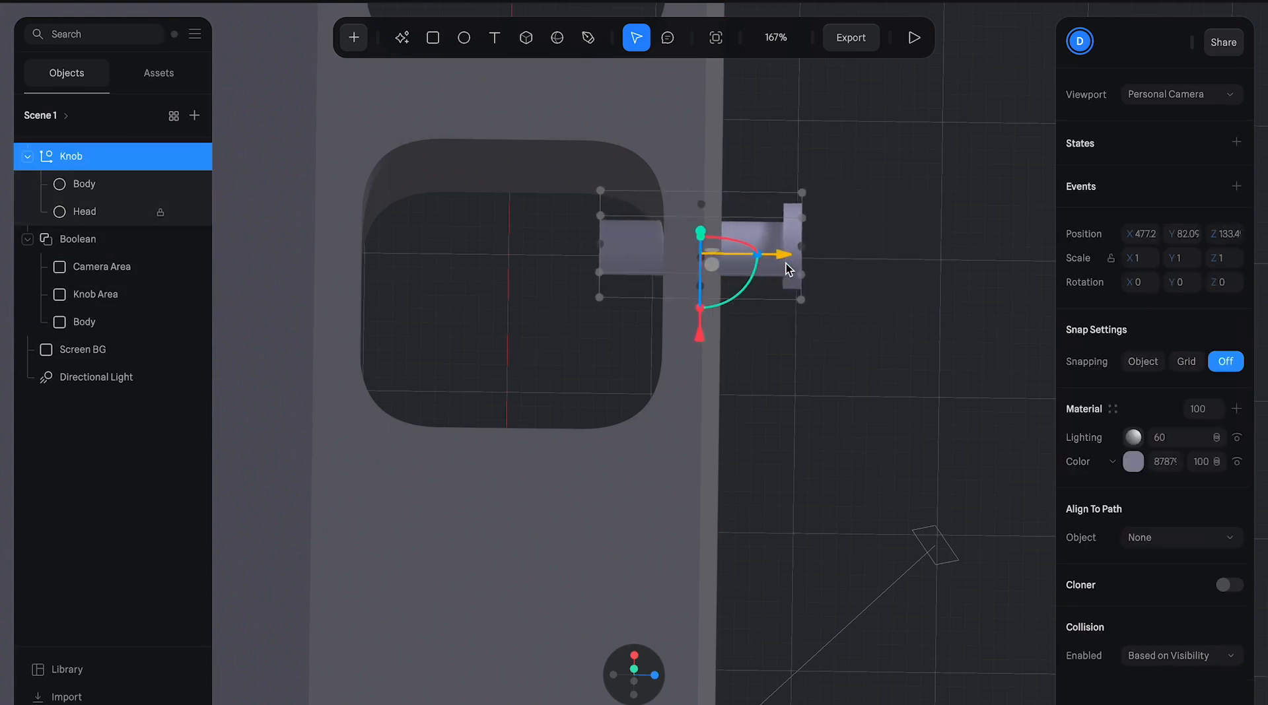
{"action": "left_click_drag", "start_coordinate": [700, 338], "coordinate": [701, 389]}
{"action": "left_click_drag", "start_coordinate": [770, 323], "coordinate": [715, 325]}
{"action": "mouse_move", "coordinate": [846, 356]}
{"action": "right_mouse_down"}
{"action": "mouse_move", "coordinate": [805, 339]}
{"action": "mouse_move", "coordinate": [774, 280]}
{"action": "mouse_move", "coordinate": [834, 362]}
{"action": "right_mouse_up"}
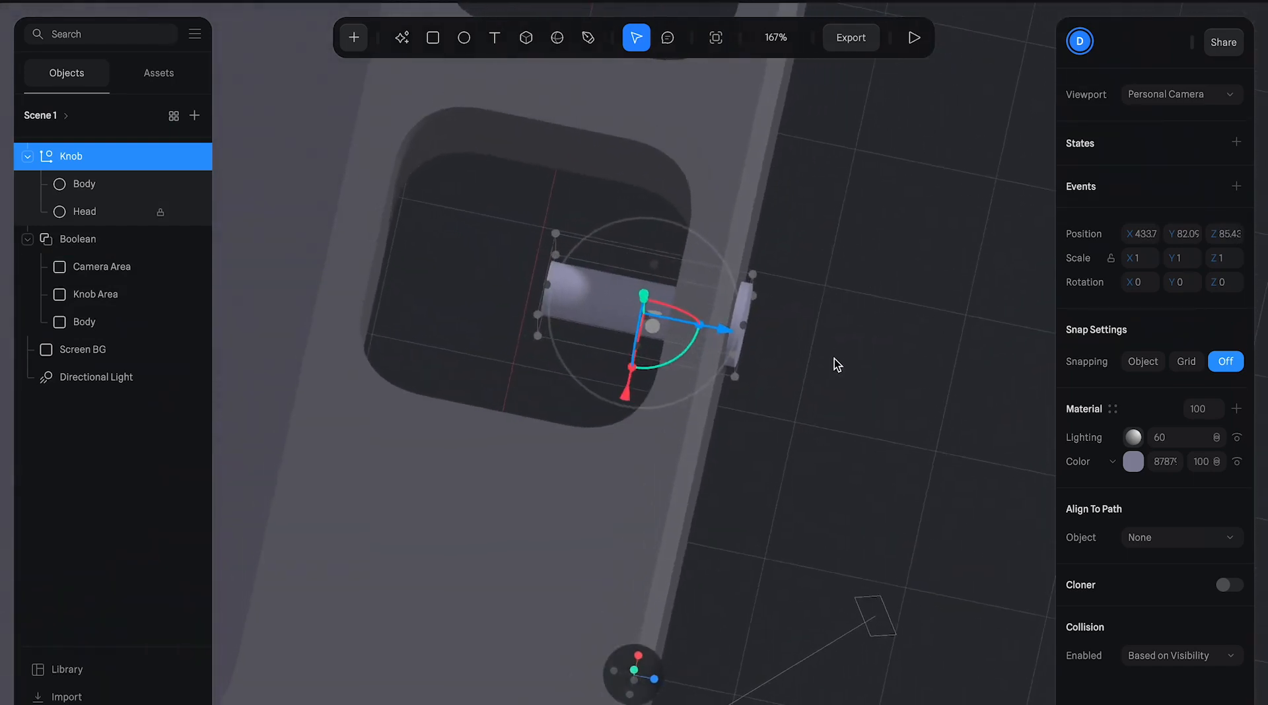
{"action": "left_click", "coordinate": [836, 363]}
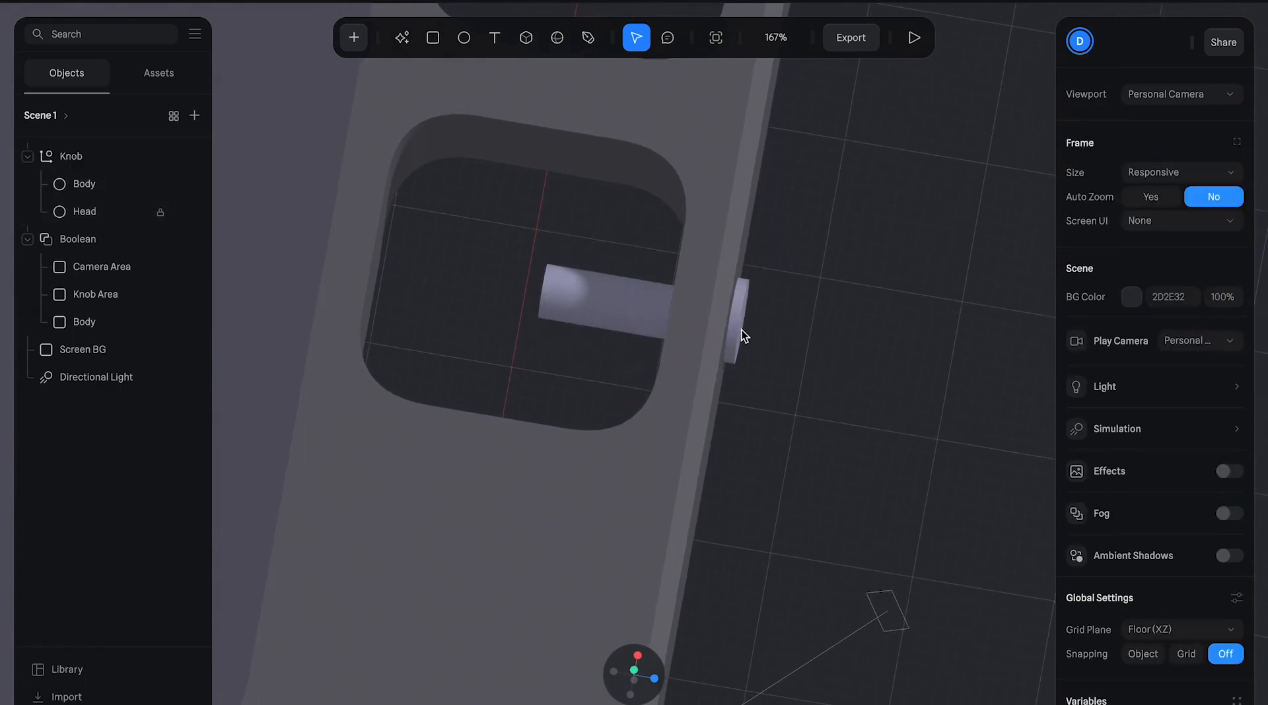
{"action": "right_click_drag", "start_coordinate": [800, 360], "coordinate": [730, 368]}
{"action": "left_click", "coordinate": [564, 338]}
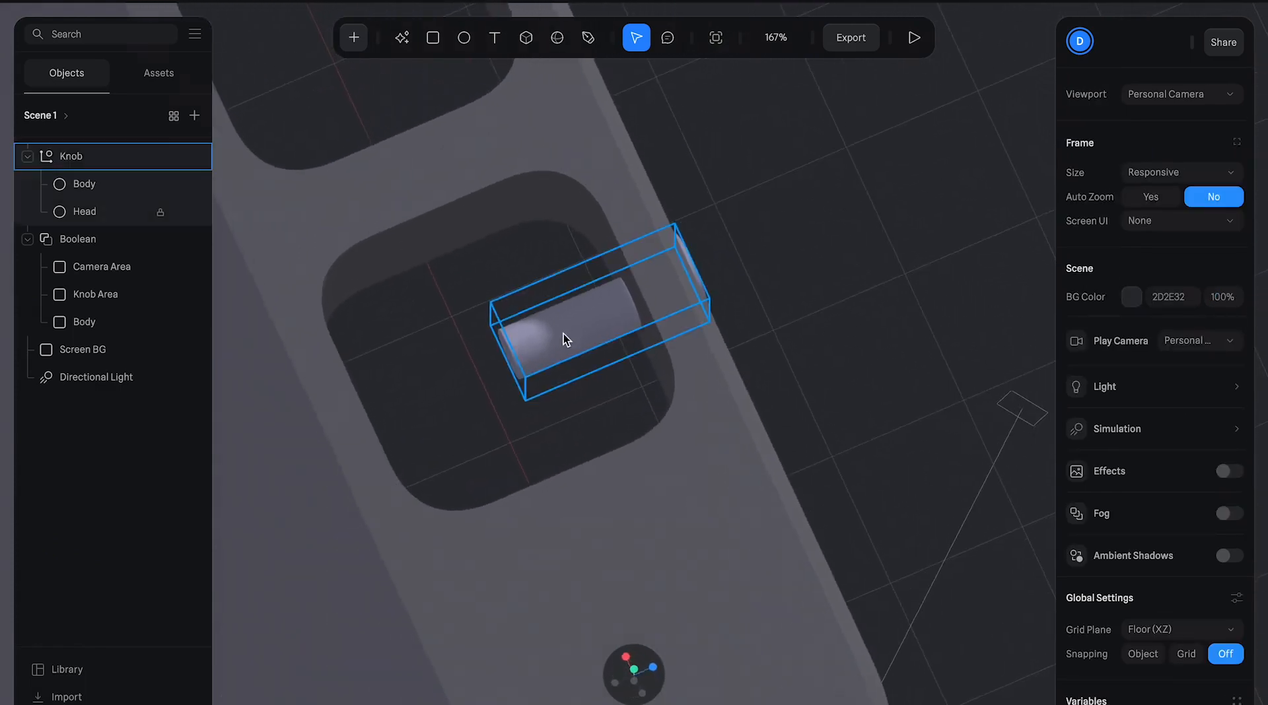
{"action": "double_click", "coordinate": [564, 334]}
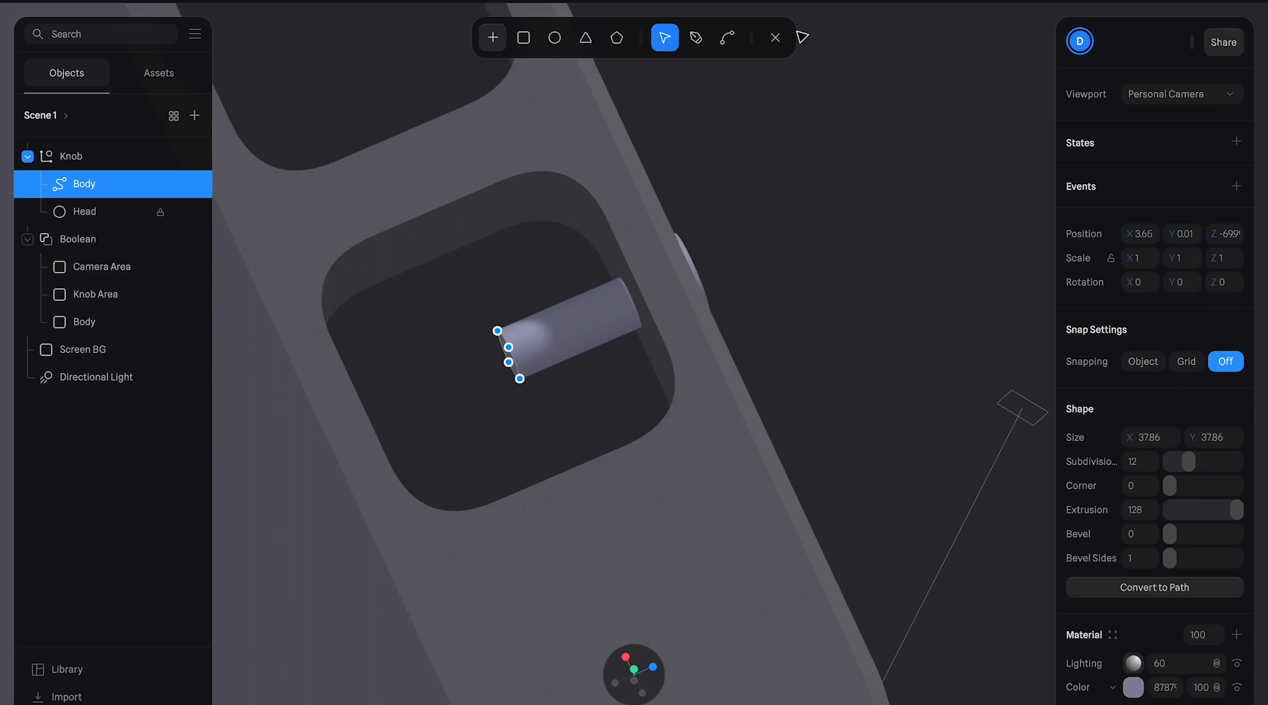
{"action": "left_click", "coordinate": [775, 38]}
{"action": "scroll", "coordinate": [501, 371], "scroll_direction": "up", "scroll_amount": 3}
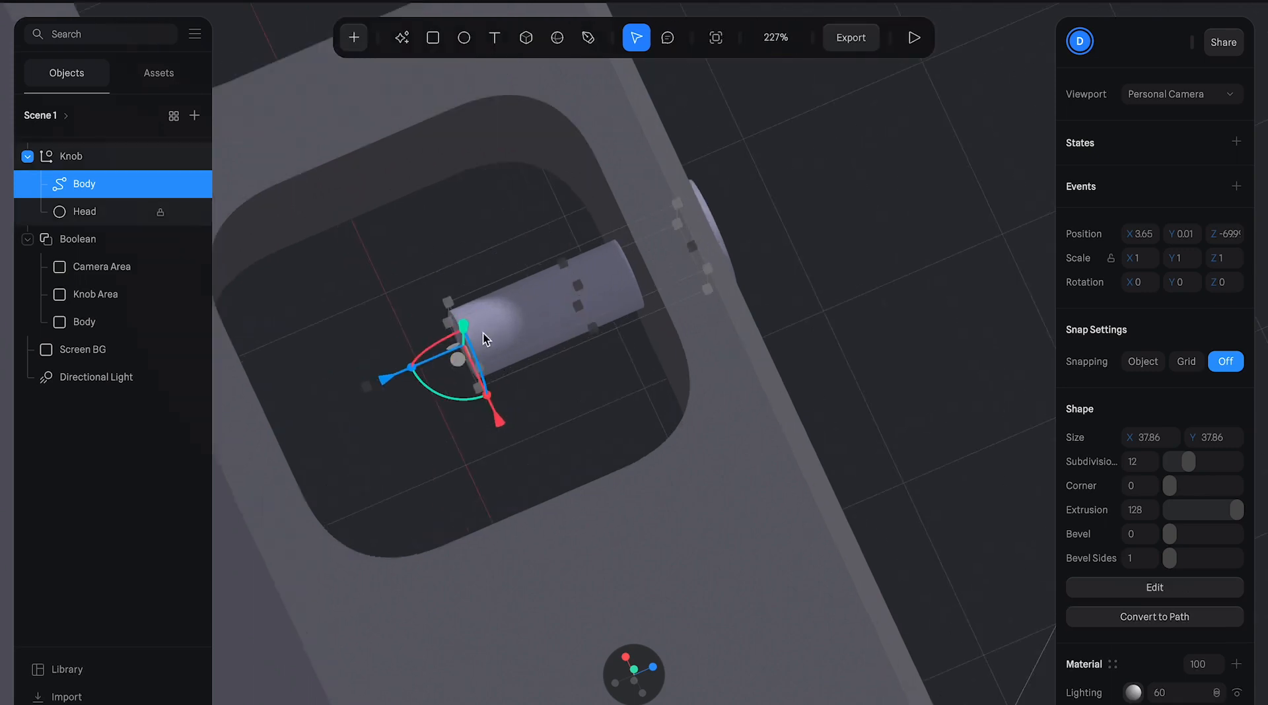
- Stretch the Knob group inward to a Z scale of about 1.83 so its shaft spans the whole knob opening
{"action": "mouse_move", "coordinate": [823, 279]}
{"action": "left_mouse_down"}
{"action": "mouse_move", "coordinate": [787, 278]}
{"action": "mouse_move", "coordinate": [711, 235]}
{"action": "left_mouse_up"}
{"action": "left_click", "coordinate": [893, 232]}
{"action": "left_click_drag", "start_coordinate": [902, 346], "coordinate": [772, 313], "text": "alt"}
{"action": "left_click", "coordinate": [727, 513]}
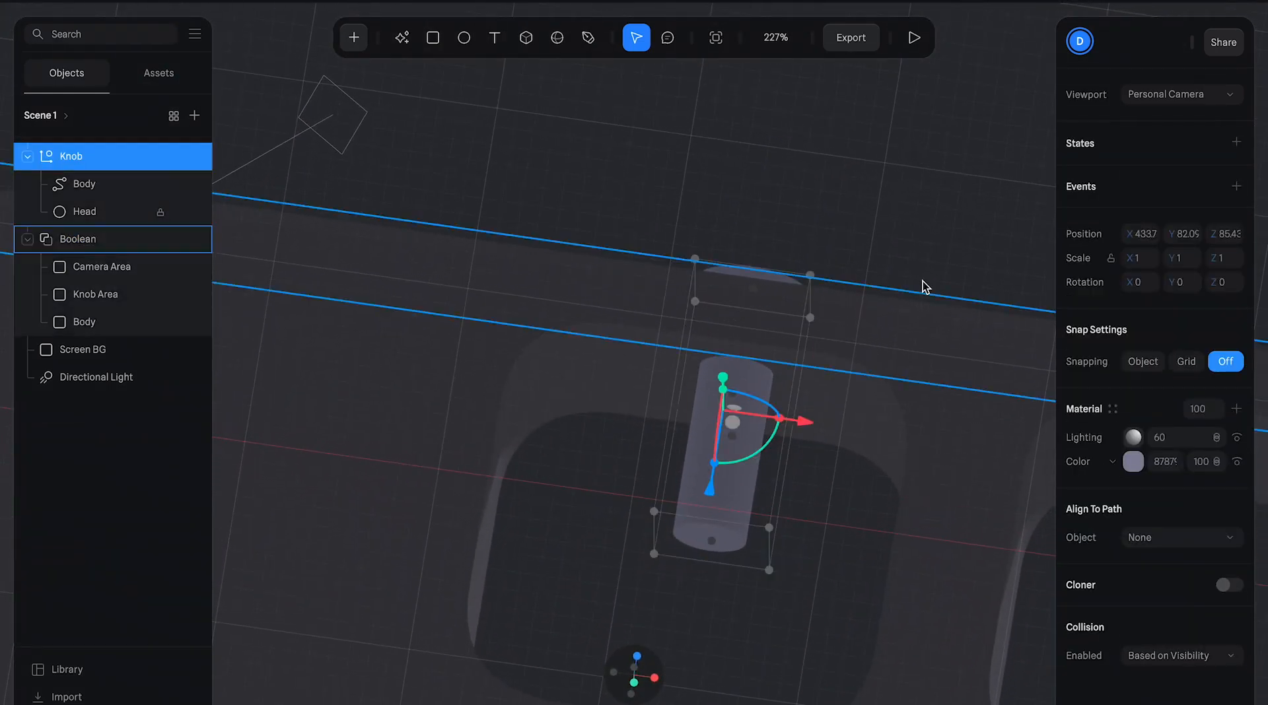
{"action": "scroll", "coordinate": [919, 287], "scroll_direction": "down", "scroll_amount": 2}
{"action": "left_click_drag", "start_coordinate": [718, 487], "coordinate": [687, 677]}
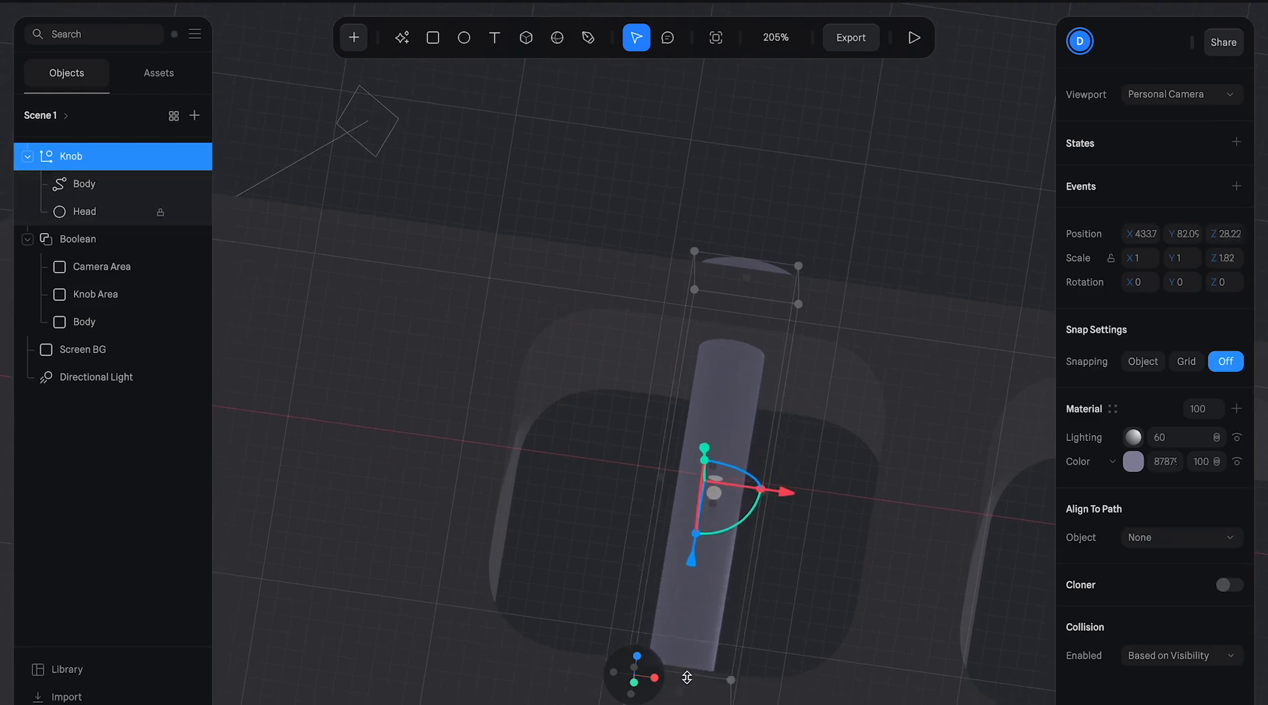
{"action": "left_click", "coordinate": [830, 177]}
- Raise the Knob group along Y to about 104.7 so the Head is vertically centered on the device's side
{"action": "left_click_drag", "start_coordinate": [822, 215], "coordinate": [869, 333]}
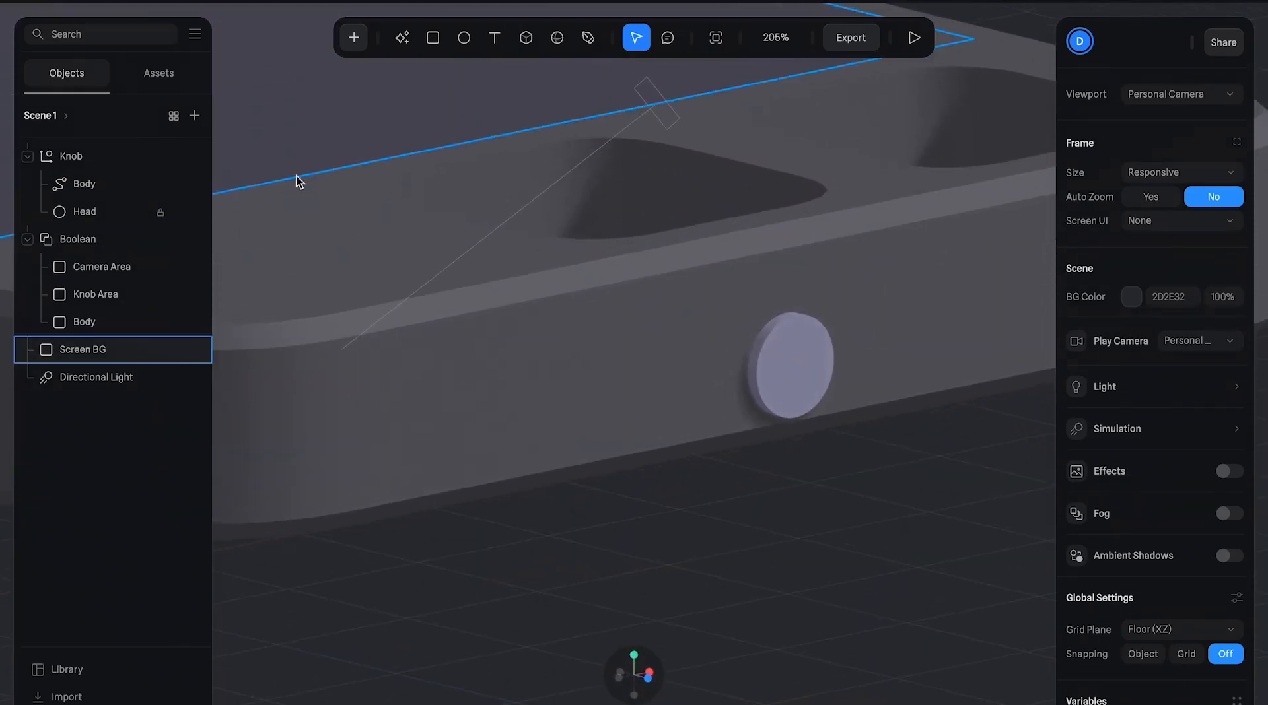
{"action": "left_click", "coordinate": [91, 158]}
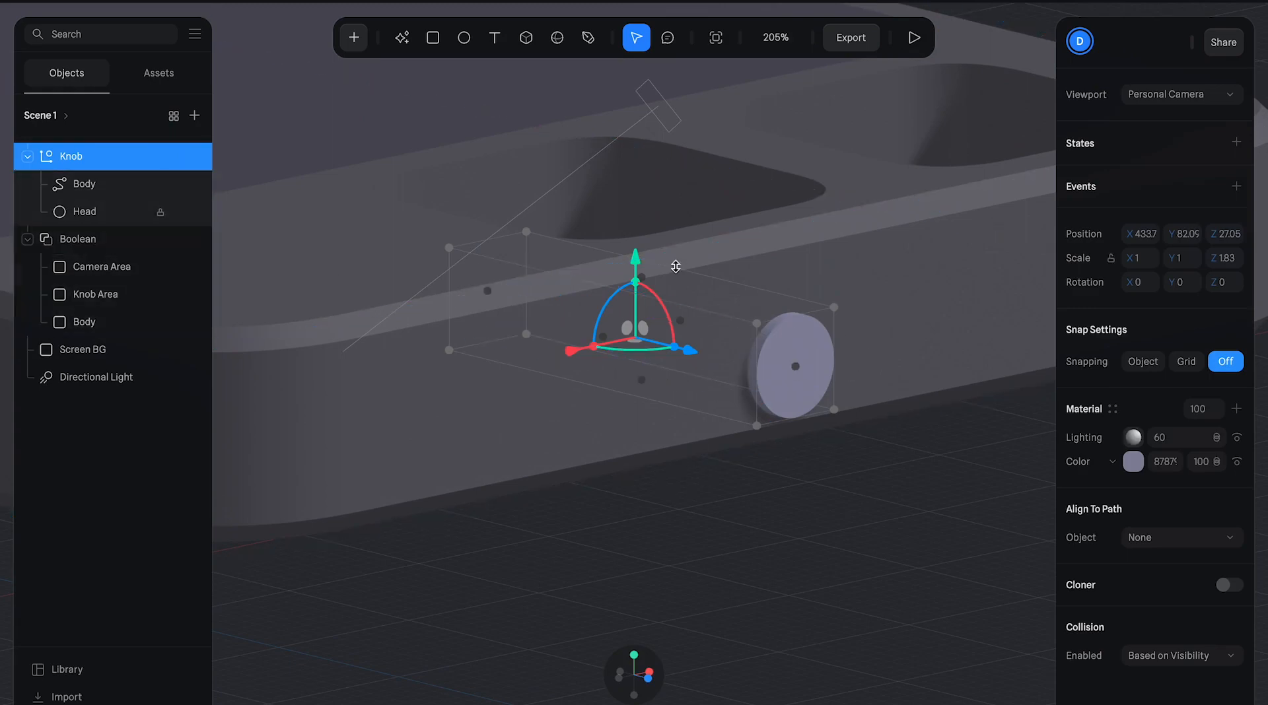
{"action": "left_click_drag", "start_coordinate": [639, 245], "coordinate": [637, 223]}
{"action": "left_click", "coordinate": [826, 464]}
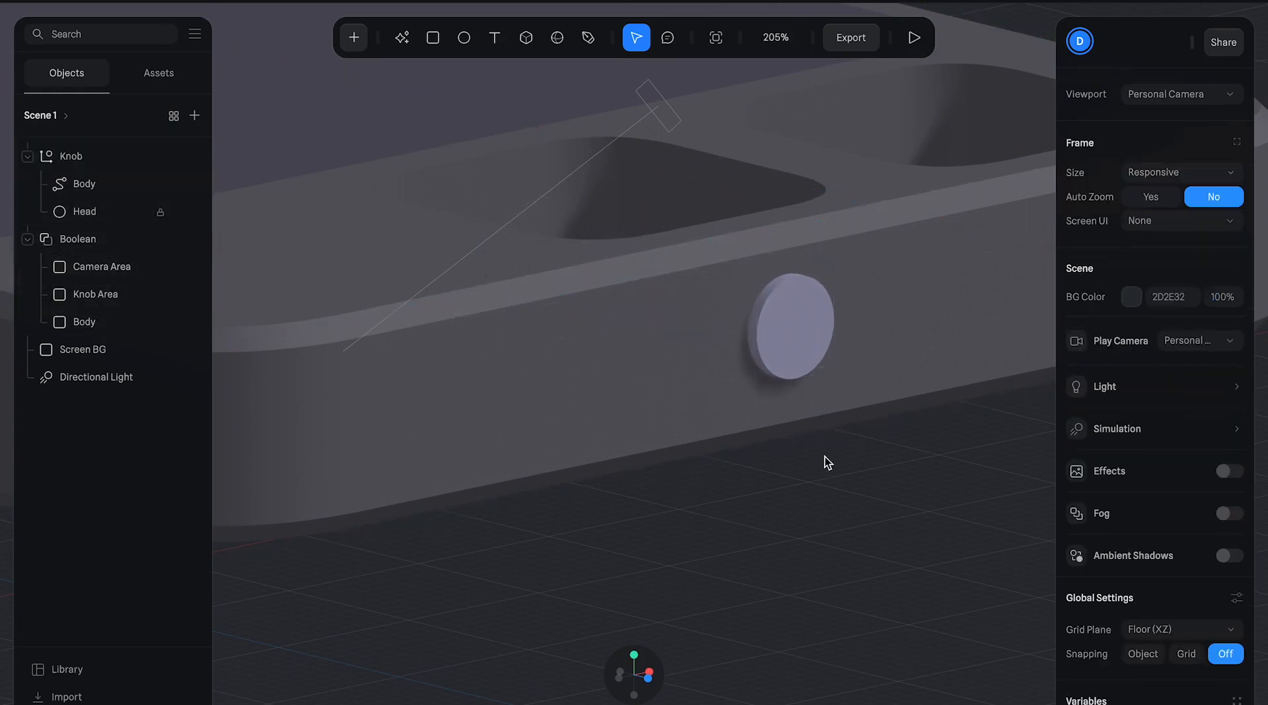
- Nudge the Knob group along X to center its shaft in the knob opening as seen from above
{"action": "scroll", "coordinate": [829, 460], "scroll_direction": "down", "scroll_amount": 5}
{"action": "left_click_drag", "start_coordinate": [830, 459], "coordinate": [854, 533]}
{"action": "left_click", "coordinate": [66, 165]}
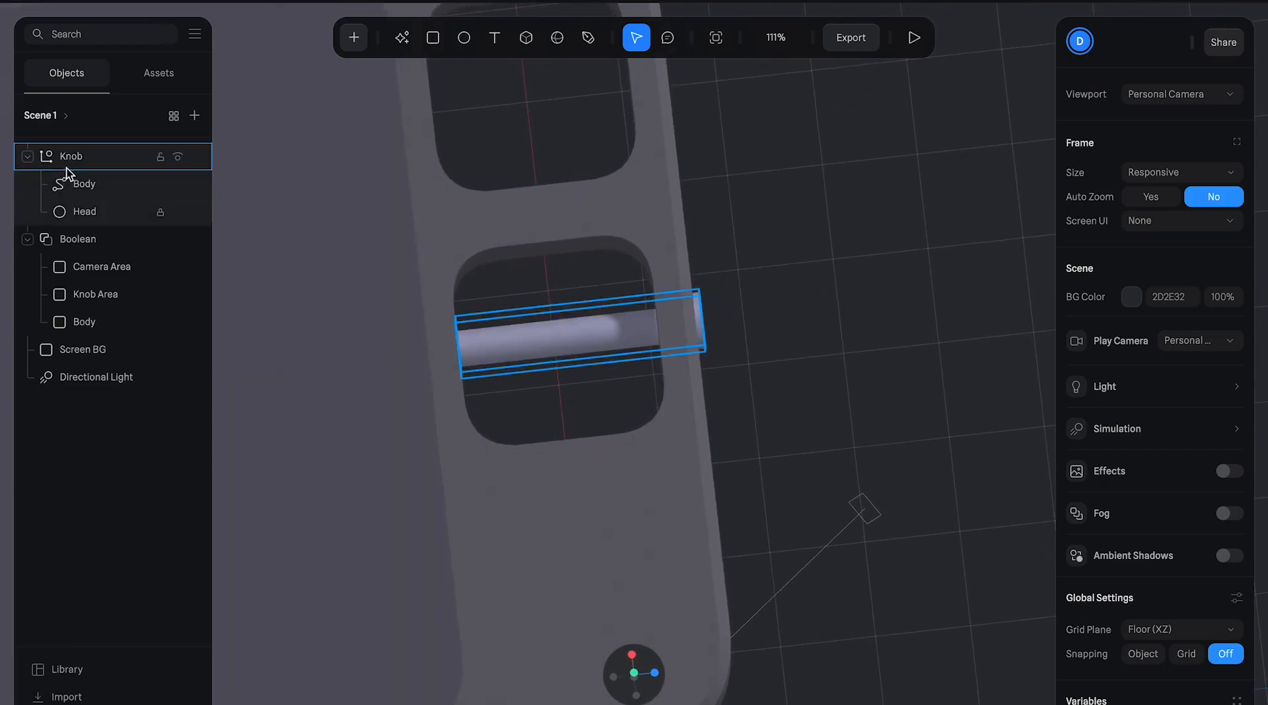
{"action": "left_click", "coordinate": [66, 167]}
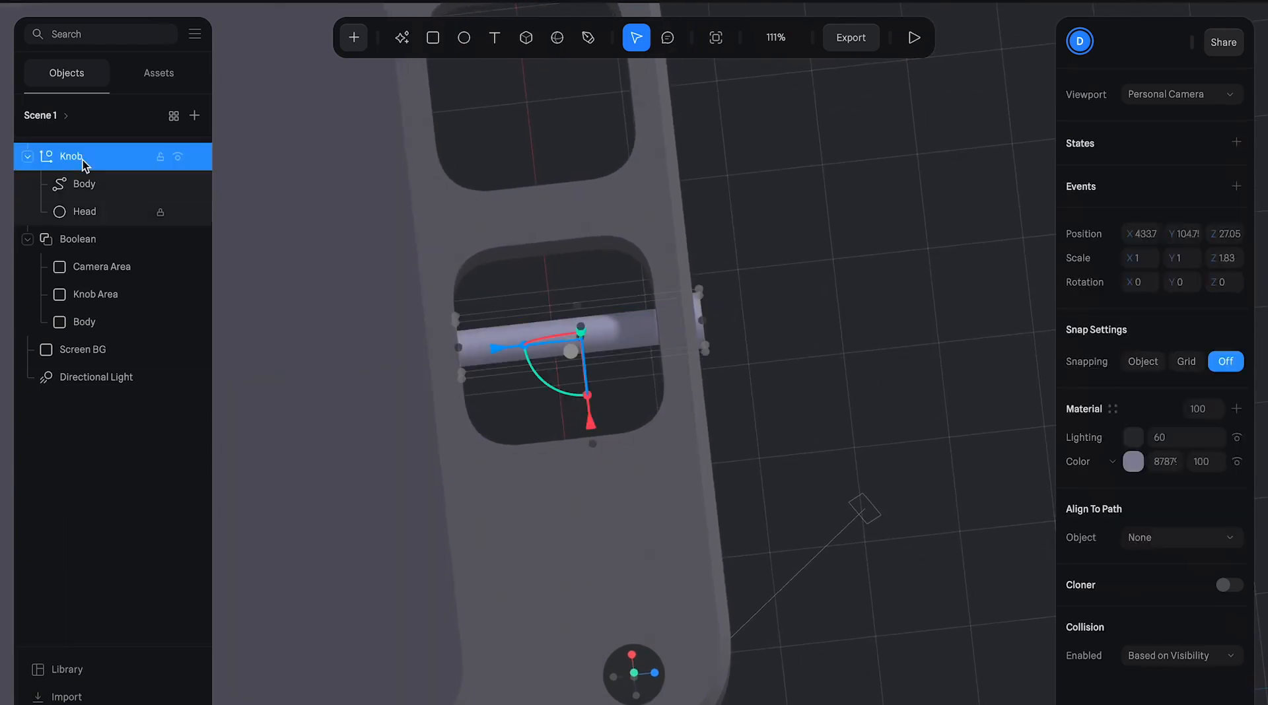
{"action": "left_click_drag", "start_coordinate": [591, 417], "coordinate": [589, 425]}
{"action": "left_click", "coordinate": [783, 413]}
{"action": "scroll", "coordinate": [769, 397], "scroll_direction": "down", "scroll_amount": 4}
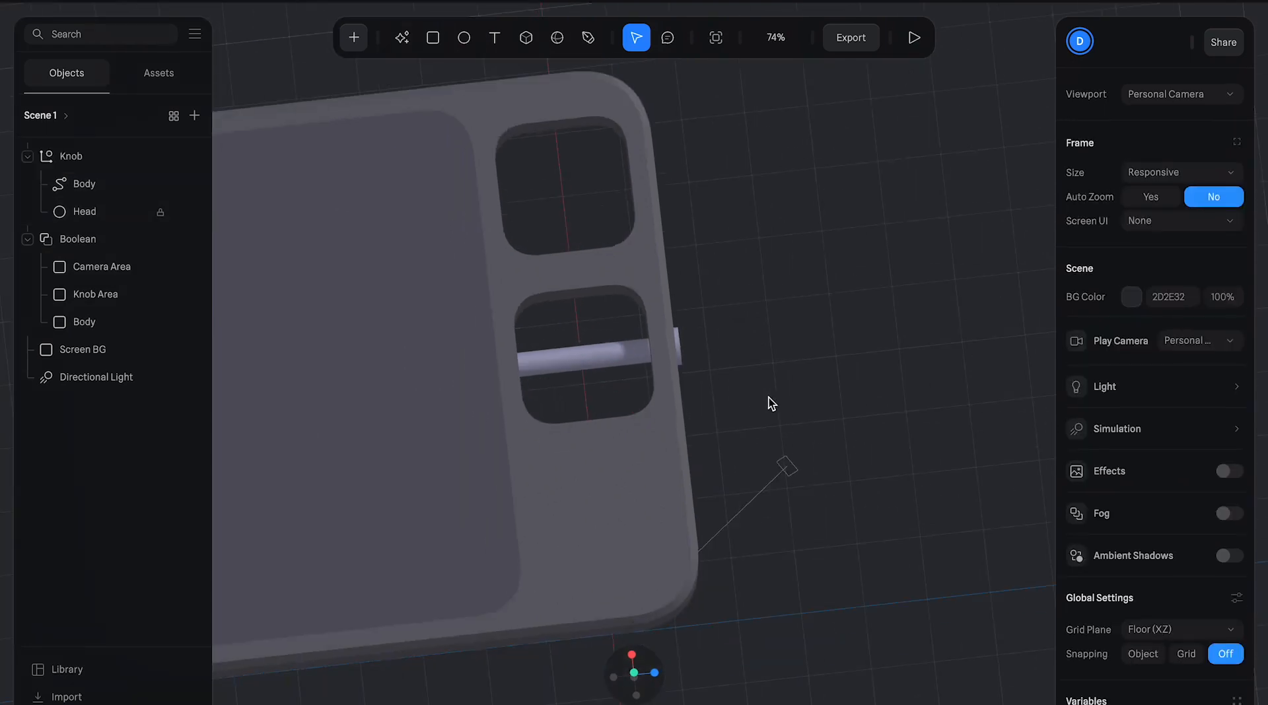
{"action": "mouse_move", "coordinate": [763, 404]}
{"action": "left_mouse_down"}
{"action": "mouse_move", "coordinate": [716, 385]}
{"action": "mouse_move", "coordinate": [700, 348]}
{"action": "mouse_move", "coordinate": [670, 329]}
{"action": "mouse_move", "coordinate": [596, 362]}
{"action": "mouse_move", "coordinate": [720, 379]}
{"action": "mouse_move", "coordinate": [747, 363]}
{"action": "mouse_move", "coordinate": [747, 411]}
{"action": "left_mouse_up"}
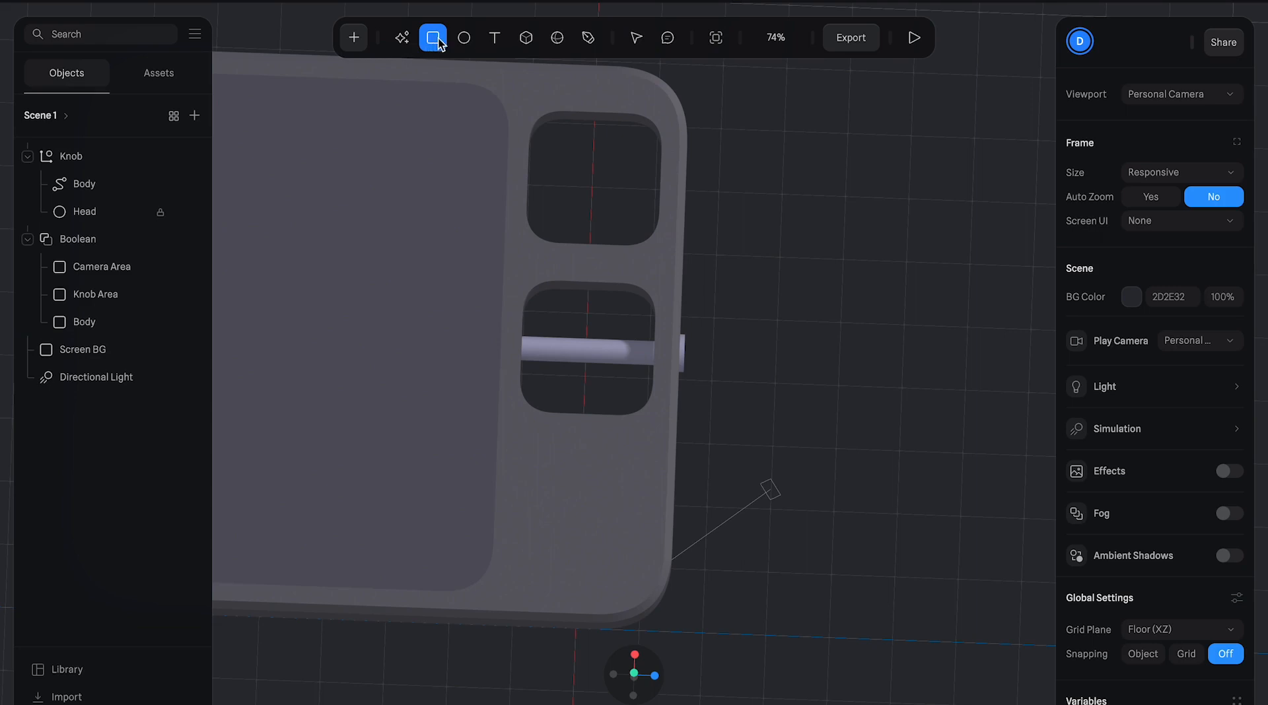
{"action": "left_click", "coordinate": [357, 162]}
{"action": "key", "text": "ctrl+z"}
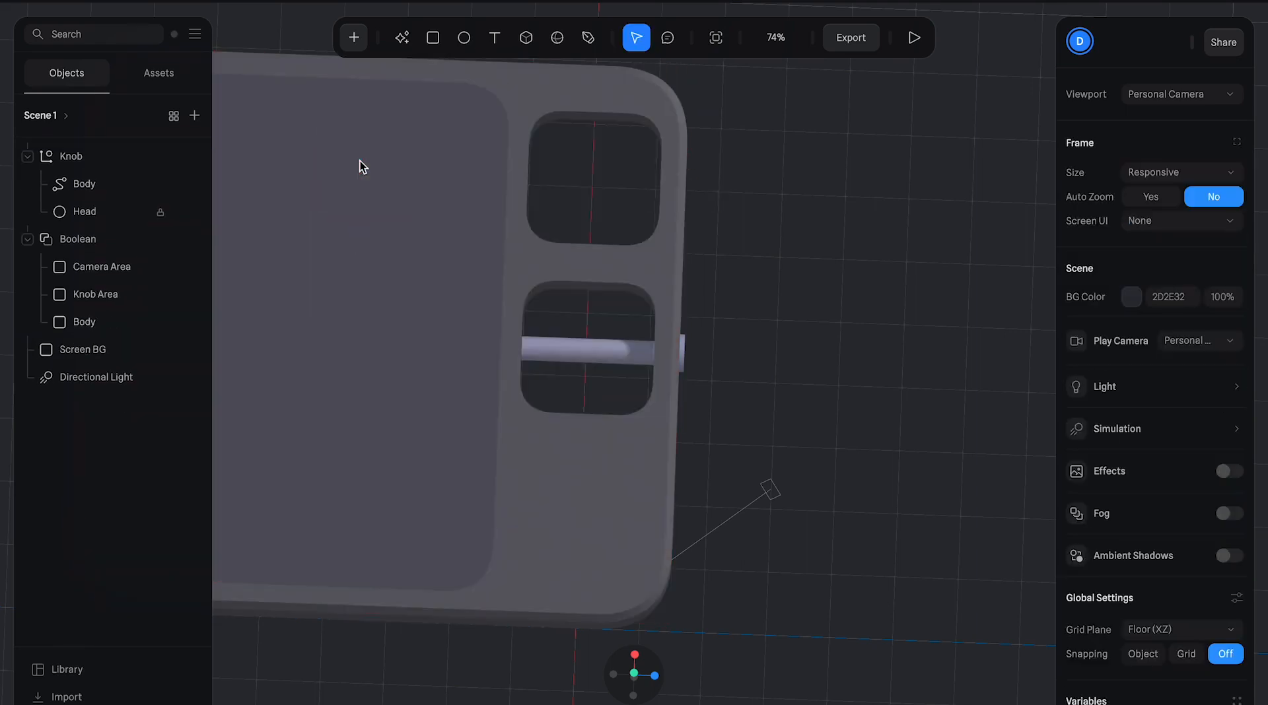
- Try to duplicate the Knob Area shape inside the Boolean
{"action": "left_click", "coordinate": [109, 293]}
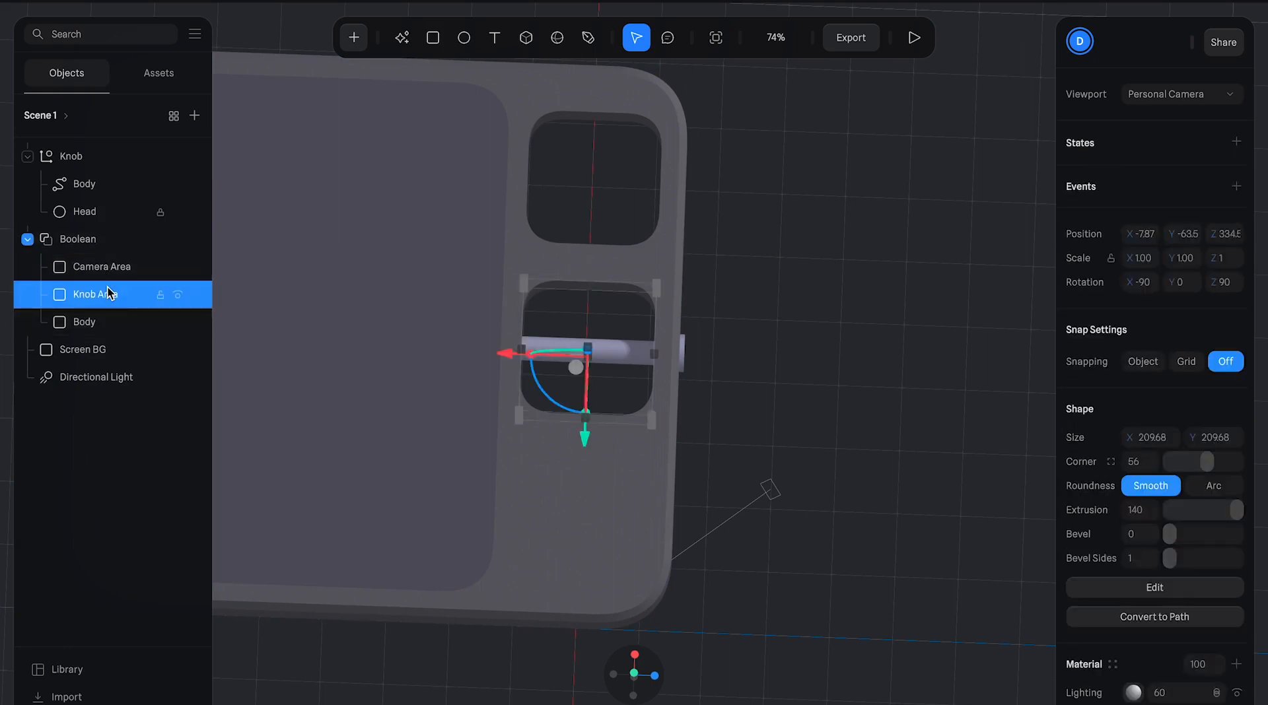
{"action": "key", "text": "ctrl+d"}
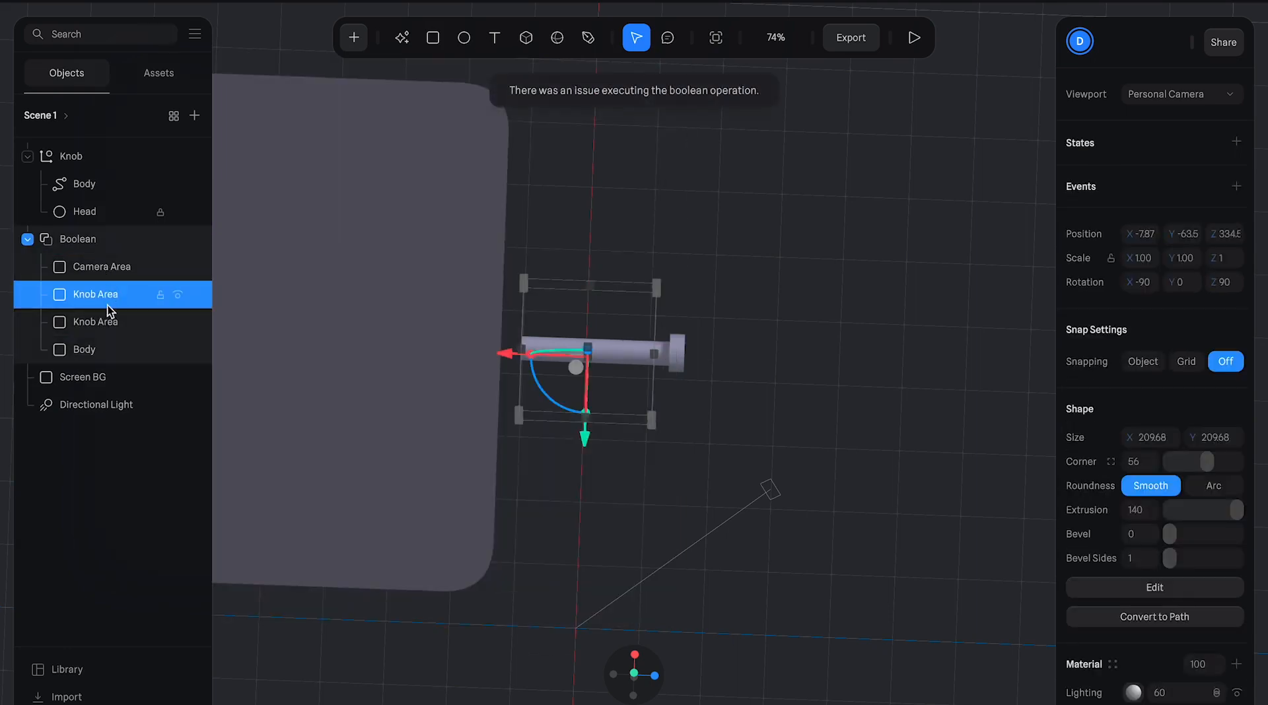
{"action": "key", "text": "ctrl+z"}
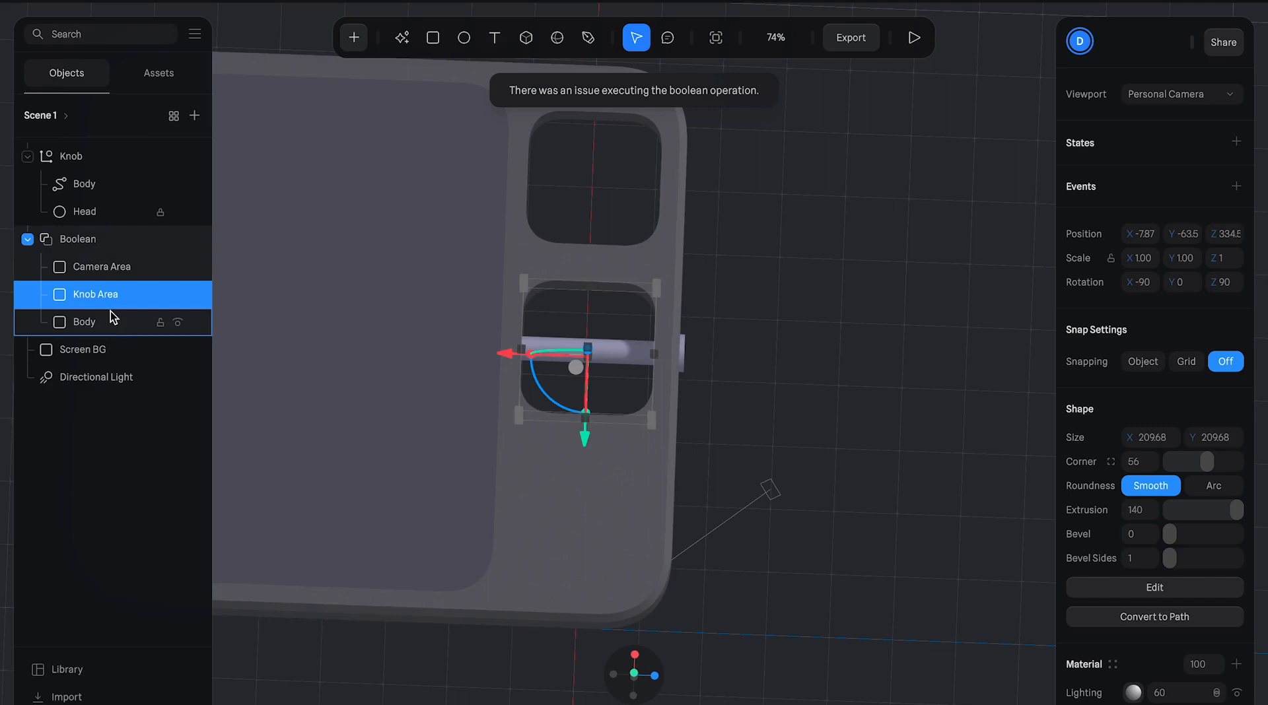
- Paste a copy of the Knob Area shape at the scene's top level, outside the Boolean group
{"action": "left_click", "coordinate": [79, 160]}
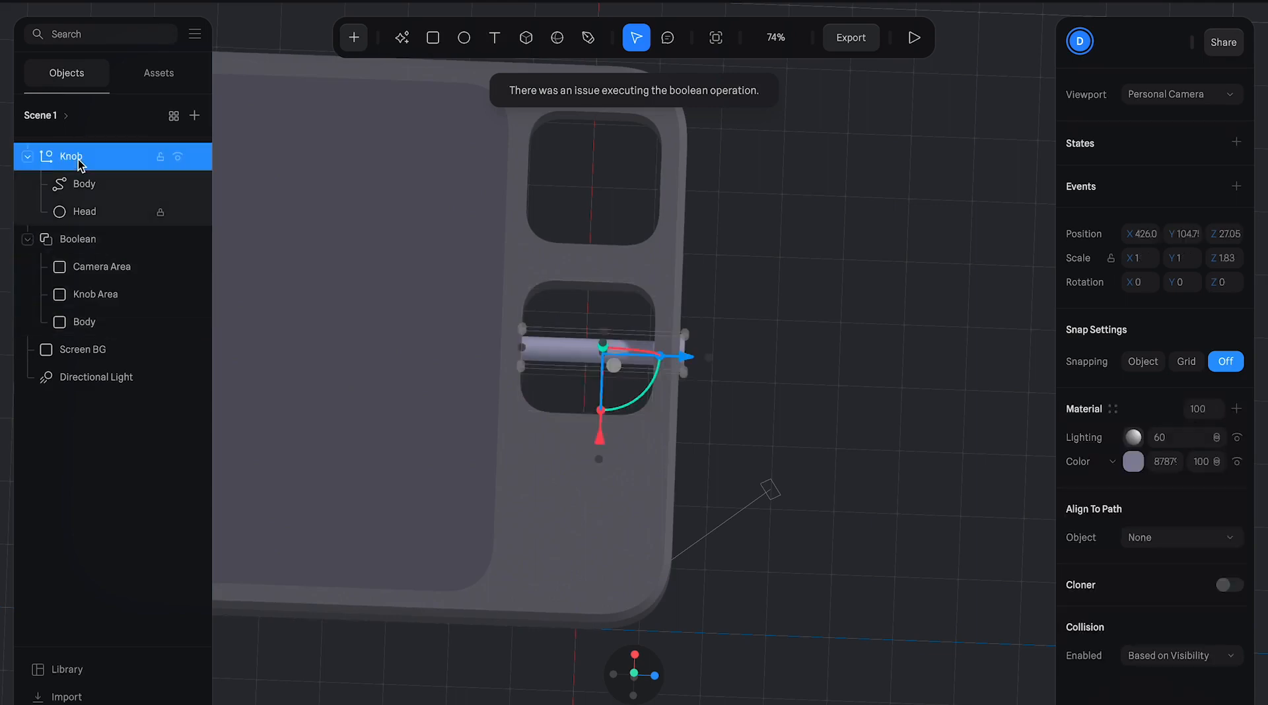
{"action": "left_click", "coordinate": [109, 497]}
{"action": "key", "text": "ctrl+v"}
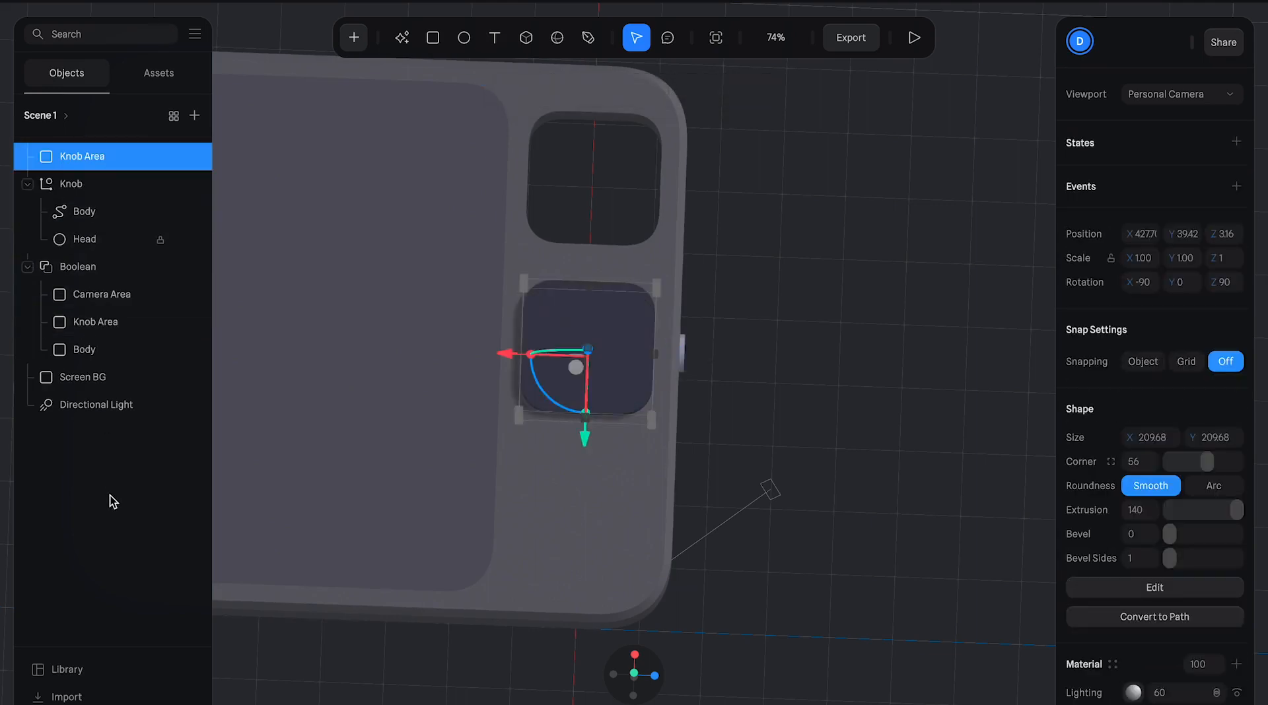
{"action": "left_click", "coordinate": [756, 326]}
{"action": "left_click_drag", "start_coordinate": [755, 326], "coordinate": [760, 384]}
{"action": "right_click_drag", "start_coordinate": [759, 384], "coordinate": [754, 326]}
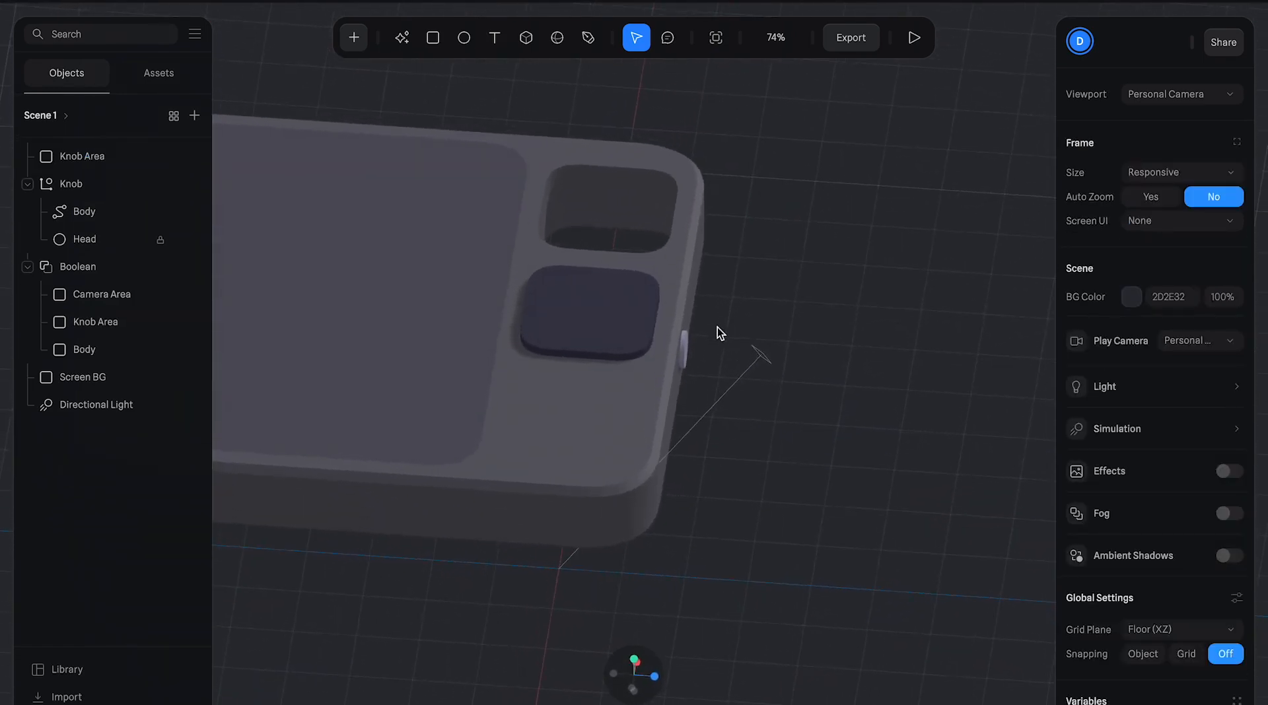
{"action": "left_click", "coordinate": [603, 323]}
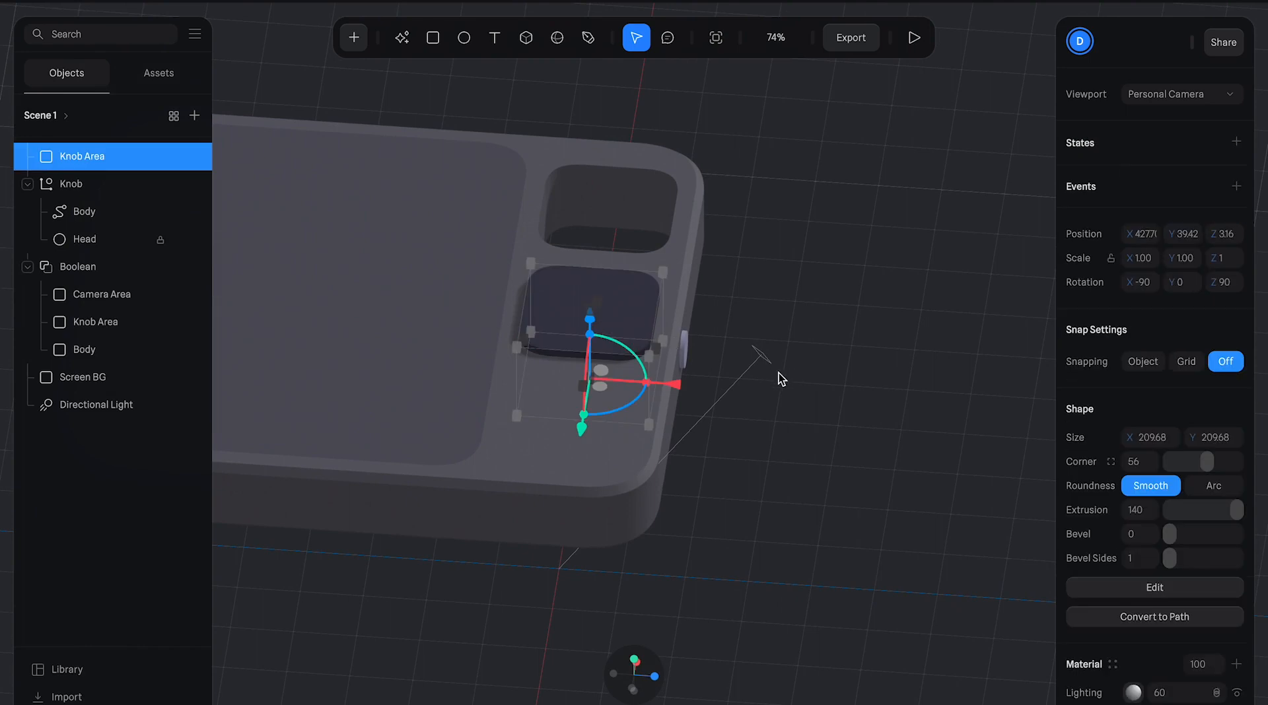
{"action": "right_click_drag", "start_coordinate": [778, 373], "coordinate": [795, 399]}
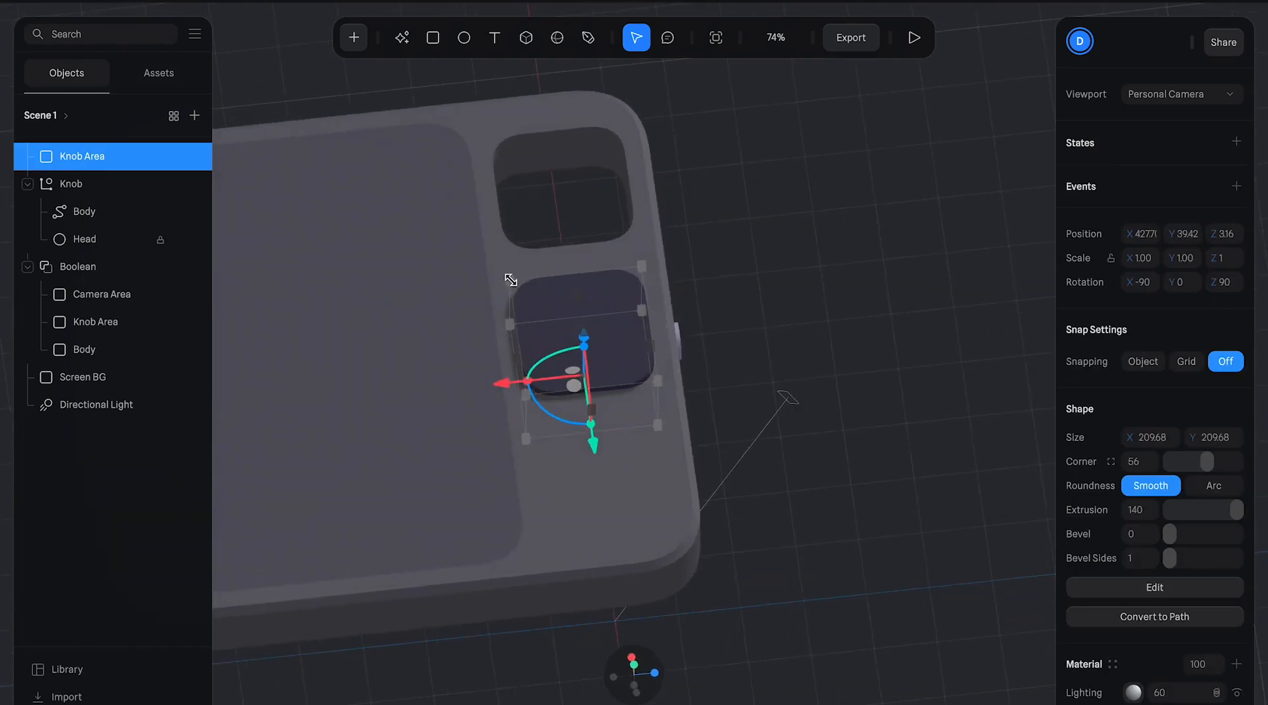
- Try to shrink the pasted Knob Area copy to about 185 × 185 inside the knob opening, and delete the copy
{"action": "left_click_drag", "start_coordinate": [518, 282], "coordinate": [541, 300]}
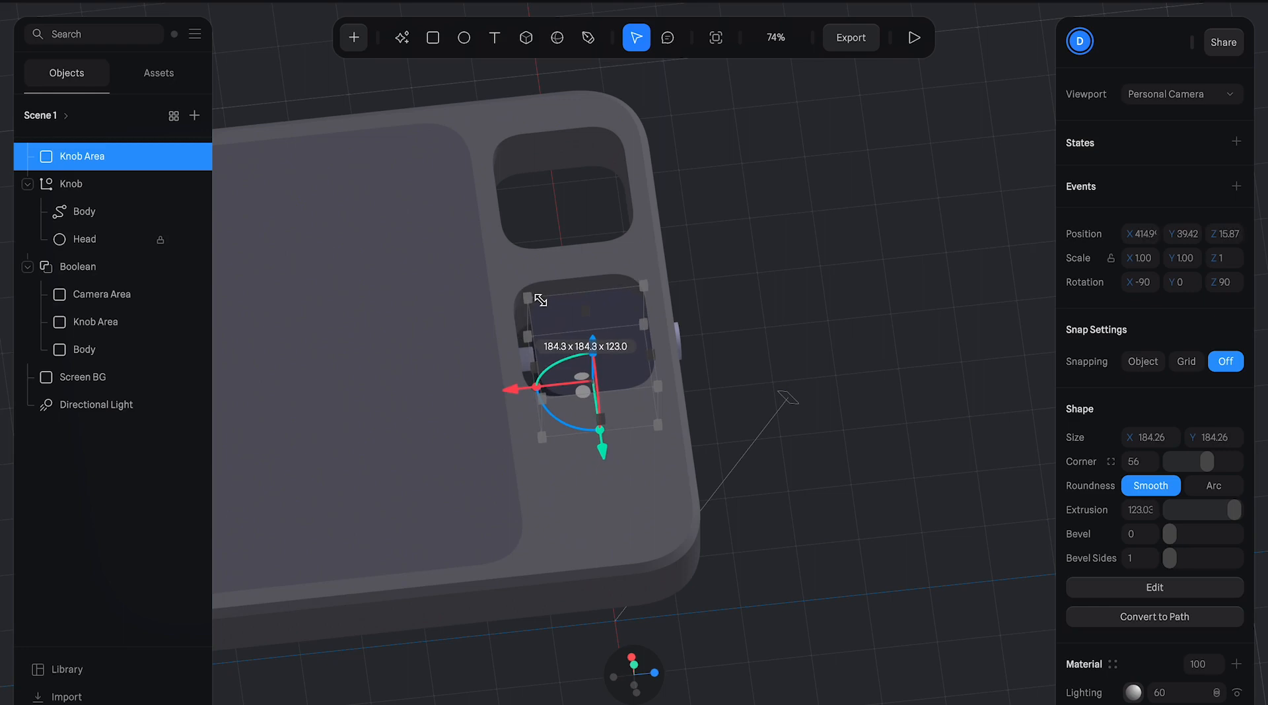
{"action": "left_click", "coordinate": [762, 287]}
{"action": "mouse_move", "coordinate": [762, 287]}
{"action": "left_mouse_down"}
{"action": "mouse_move", "coordinate": [767, 343]}
{"action": "mouse_move", "coordinate": [764, 305]}
{"action": "left_mouse_up"}
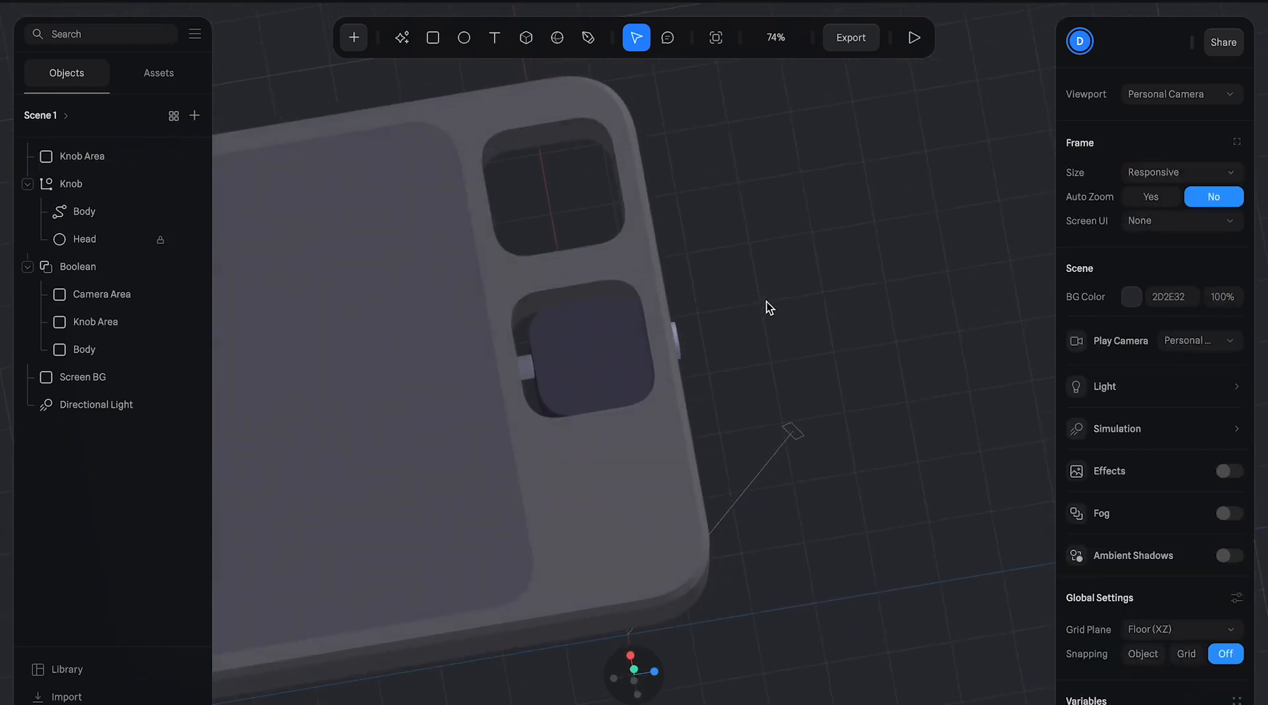
{"action": "left_click", "coordinate": [596, 336]}
{"action": "left_click", "coordinate": [596, 336]}
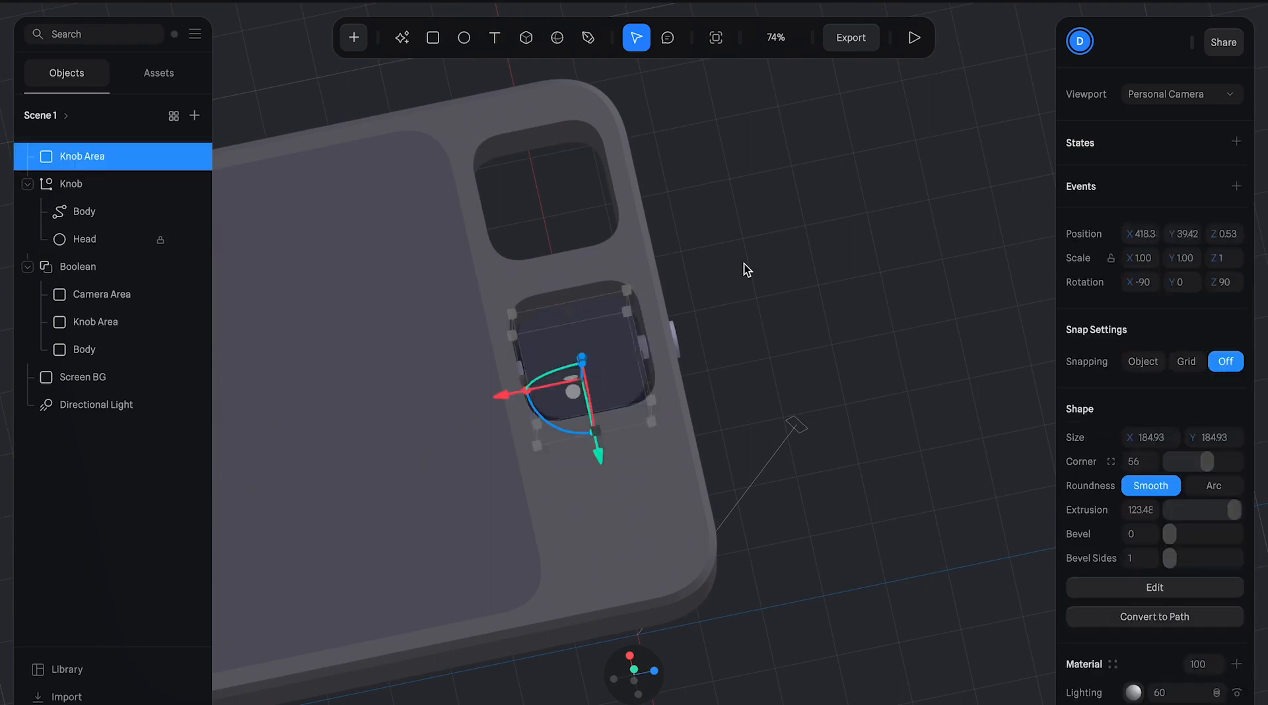
{"action": "left_click", "coordinate": [739, 320]}
{"action": "mouse_move", "coordinate": [738, 320]}
{"action": "left_mouse_down"}
{"action": "mouse_move", "coordinate": [723, 252]}
{"action": "mouse_move", "coordinate": [732, 308]}
{"action": "left_mouse_up"}
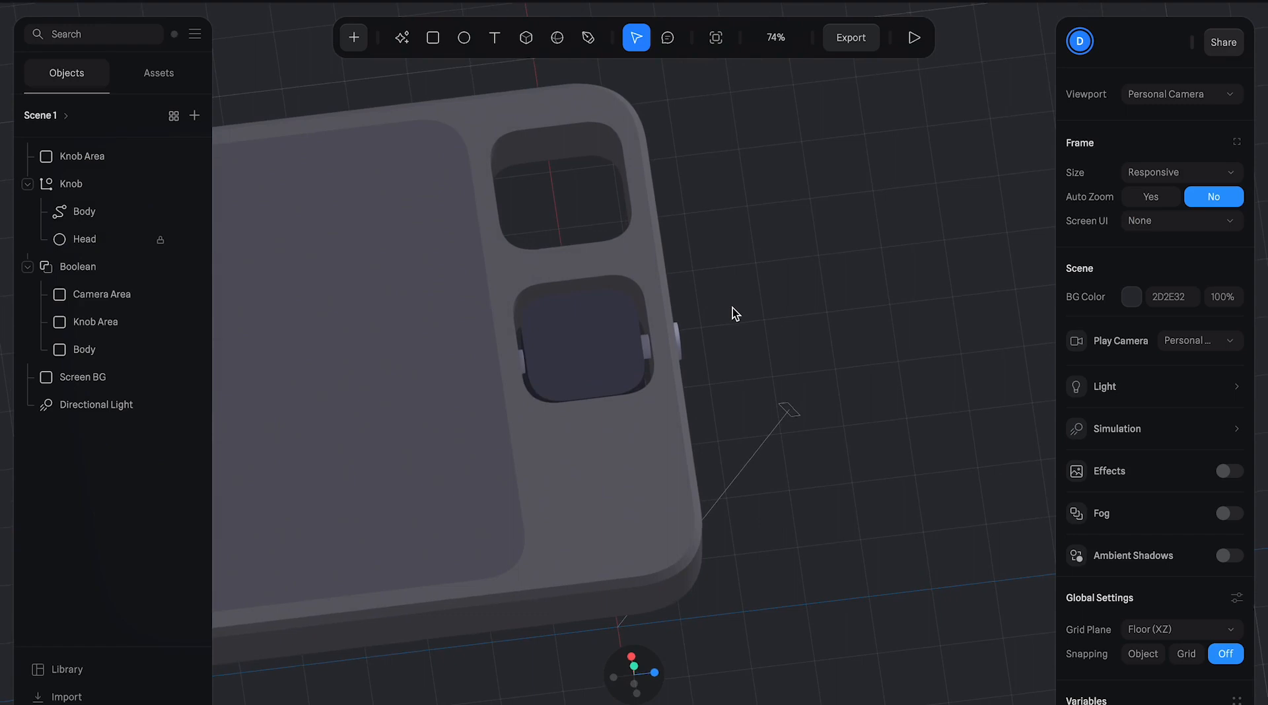
{"action": "left_click", "coordinate": [608, 335]}
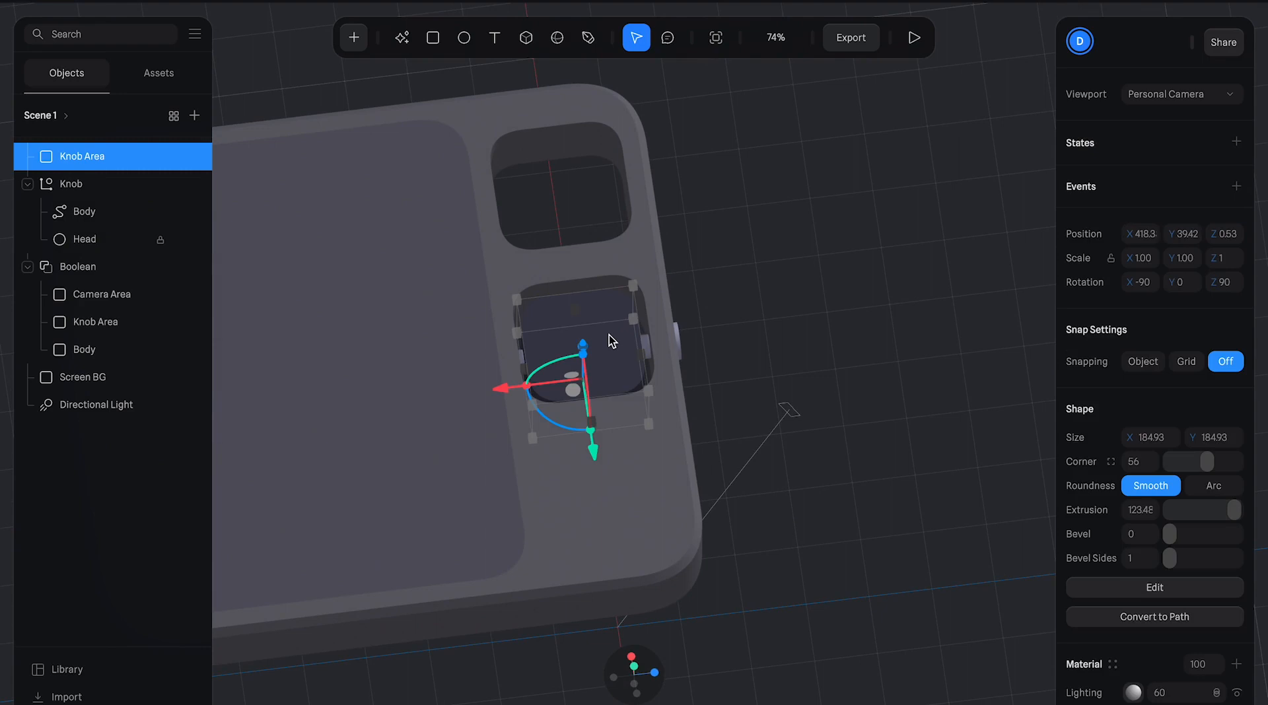
{"action": "key", "text": "Delete"}
- Insert a cylinder at the knob opening and set its X rotation to 90
{"action": "left_click", "coordinate": [364, 38]}
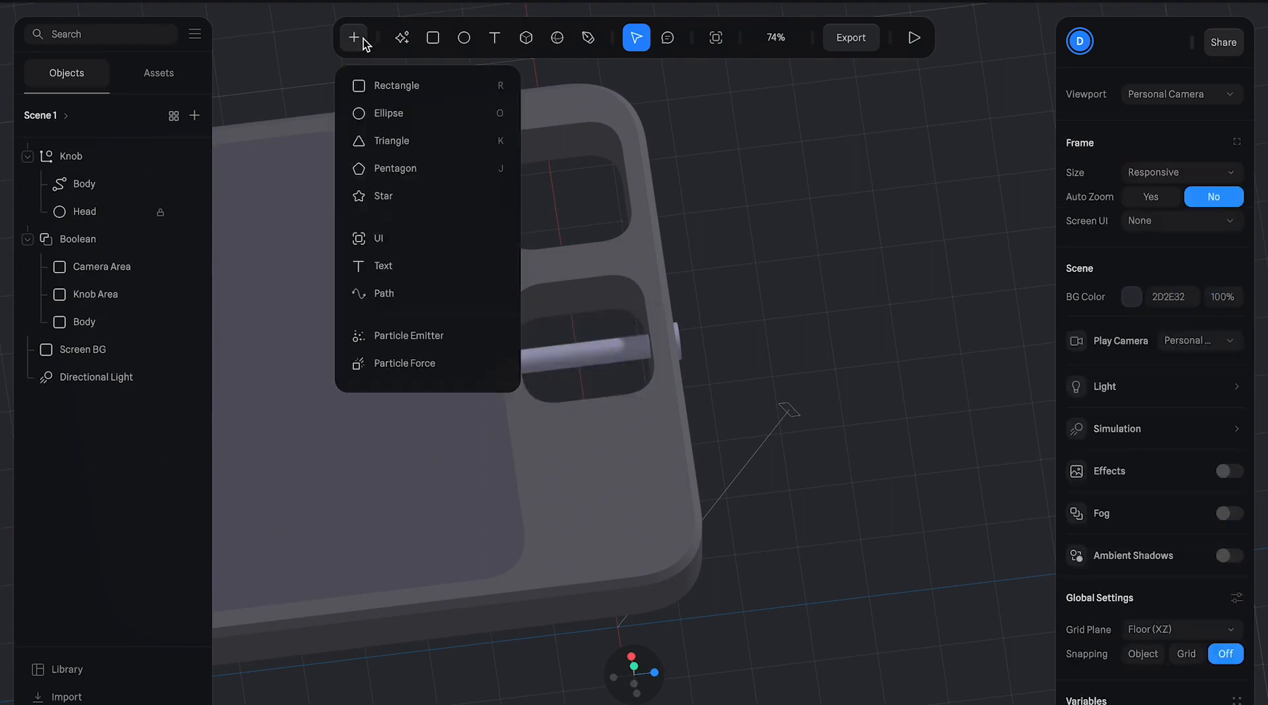
{"action": "scroll", "coordinate": [403, 157], "scroll_direction": "down", "scroll_amount": 2}
{"action": "scroll", "coordinate": [403, 156], "scroll_direction": "down", "scroll_amount": 3}
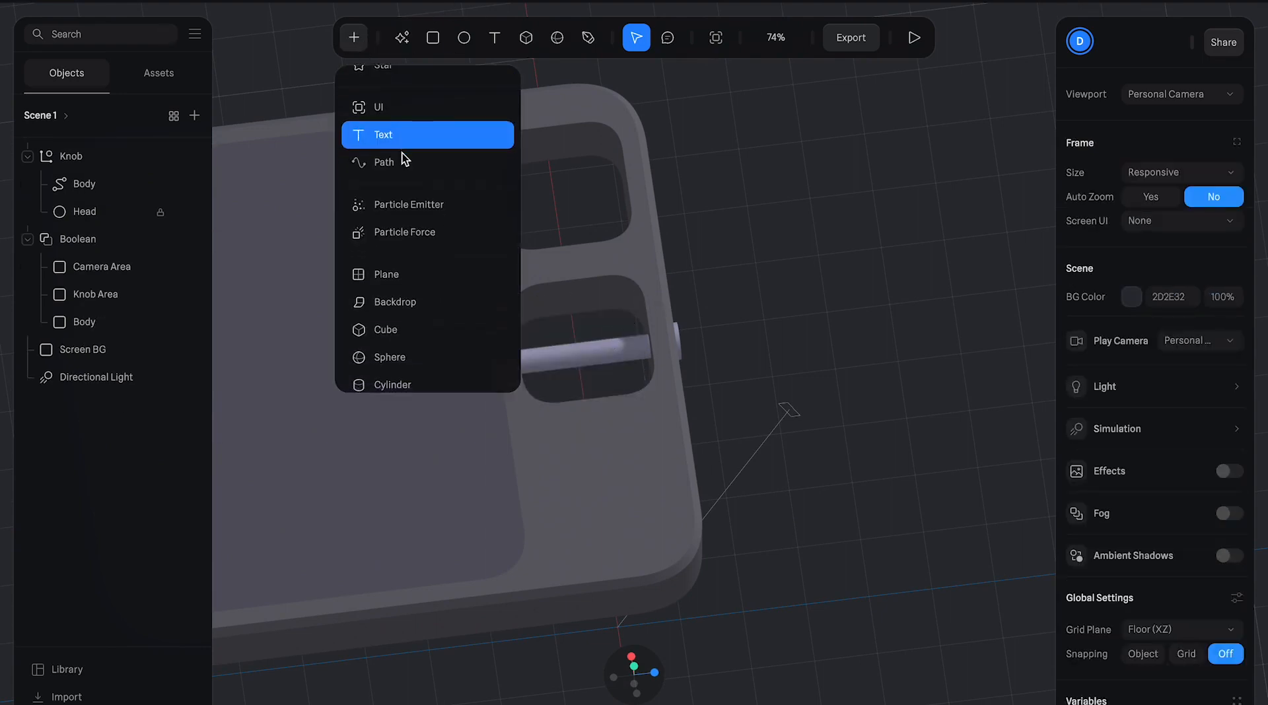
{"action": "left_click", "coordinate": [411, 236]}
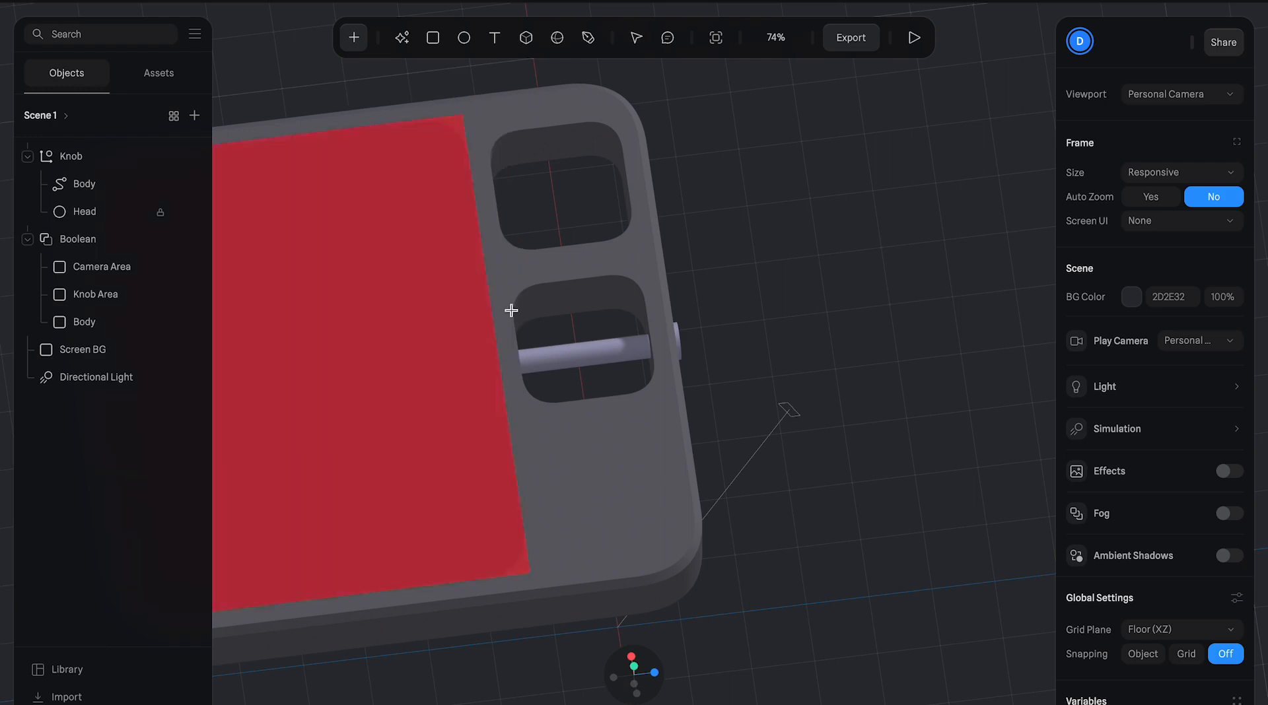
{"action": "left_click", "coordinate": [574, 348]}
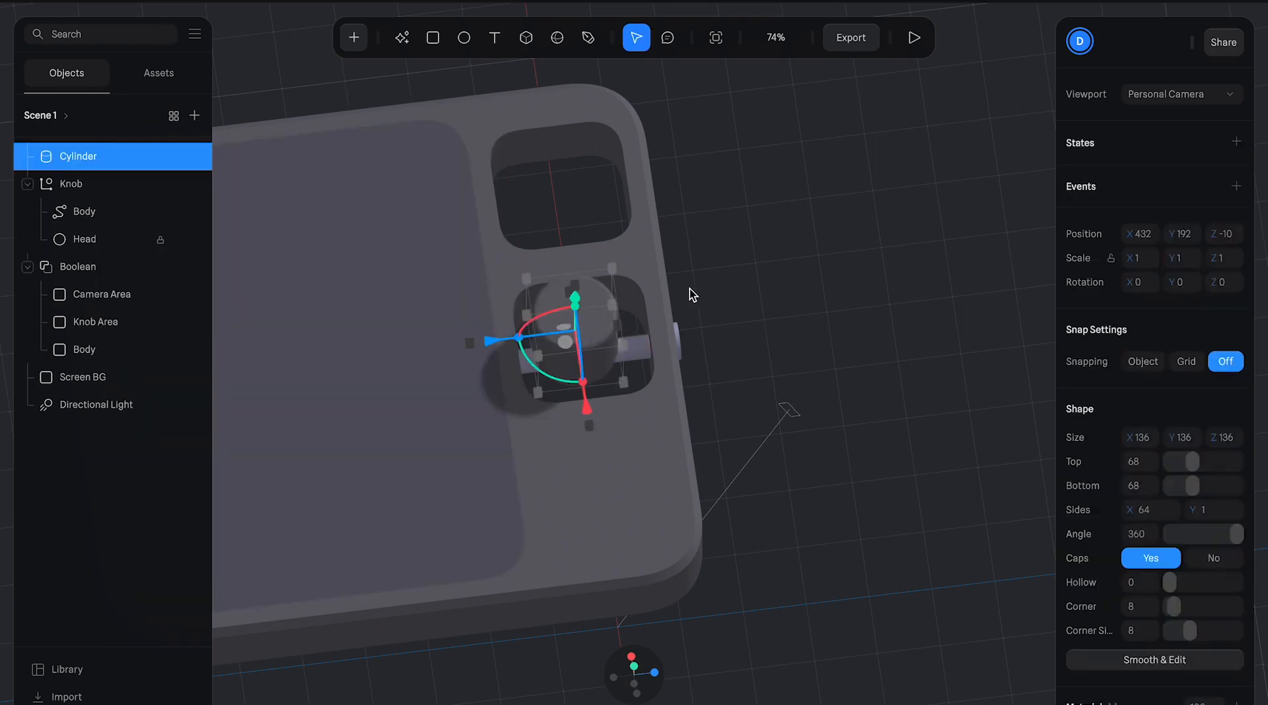
{"action": "left_click_drag", "start_coordinate": [550, 315], "coordinate": [584, 321]}
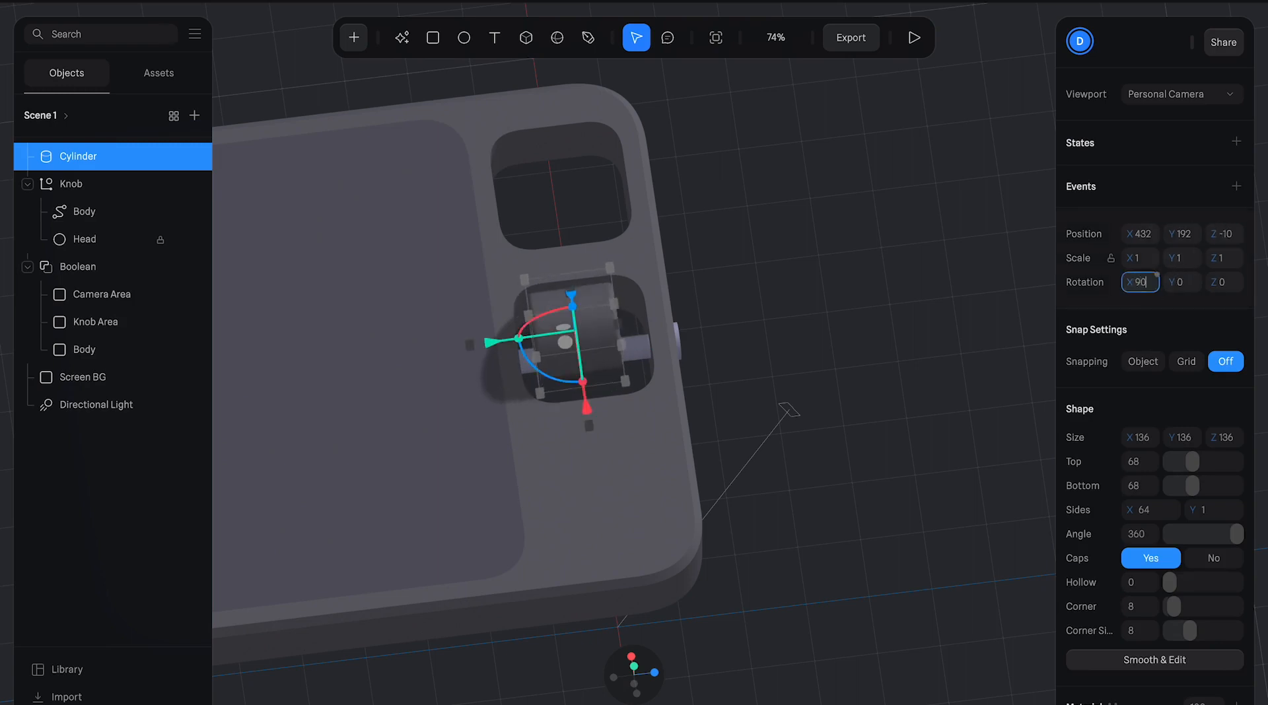
- Enlarge the cylinder uniformly to about 169.4 and center it over the knob opening at Z about 1.3
{"action": "left_click", "coordinate": [767, 350]}
{"action": "left_click_drag", "start_coordinate": [742, 327], "coordinate": [838, 370]}
{"action": "left_click", "coordinate": [596, 451]}
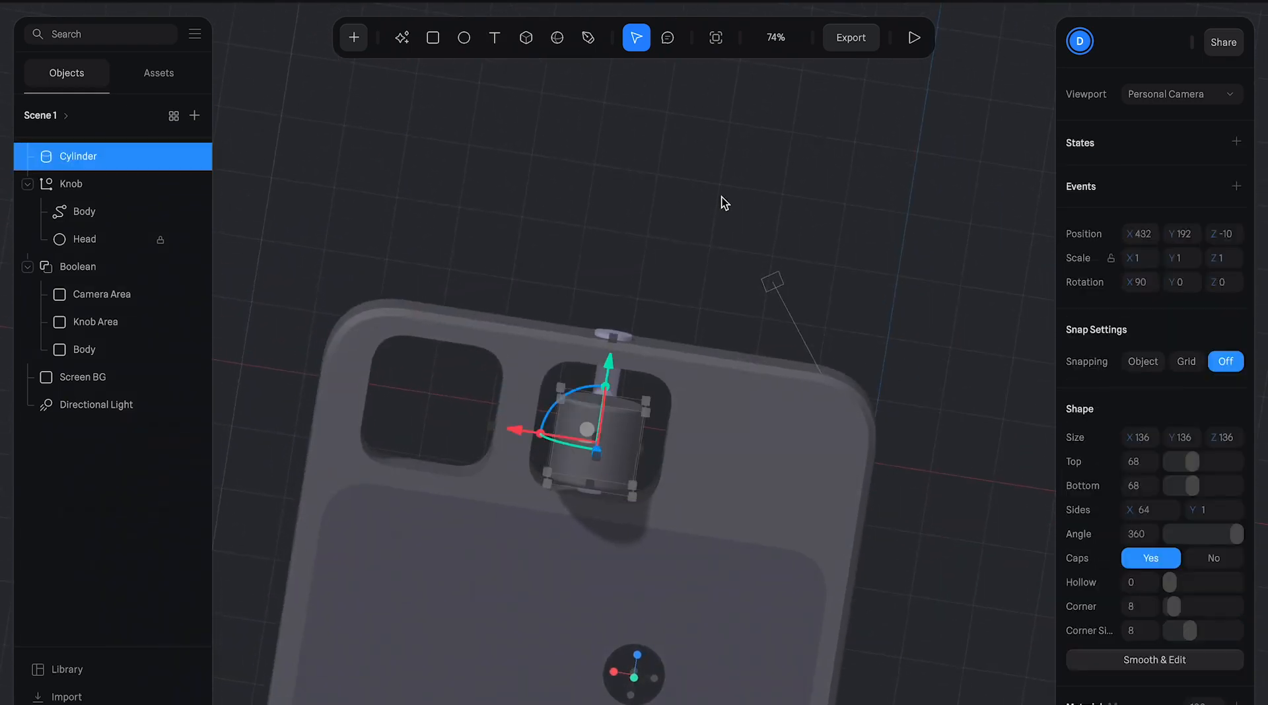
{"action": "mouse_move", "coordinate": [722, 237]}
{"action": "left_mouse_down"}
{"action": "mouse_move", "coordinate": [735, 211]}
{"action": "mouse_move", "coordinate": [733, 235]}
{"action": "left_mouse_up"}
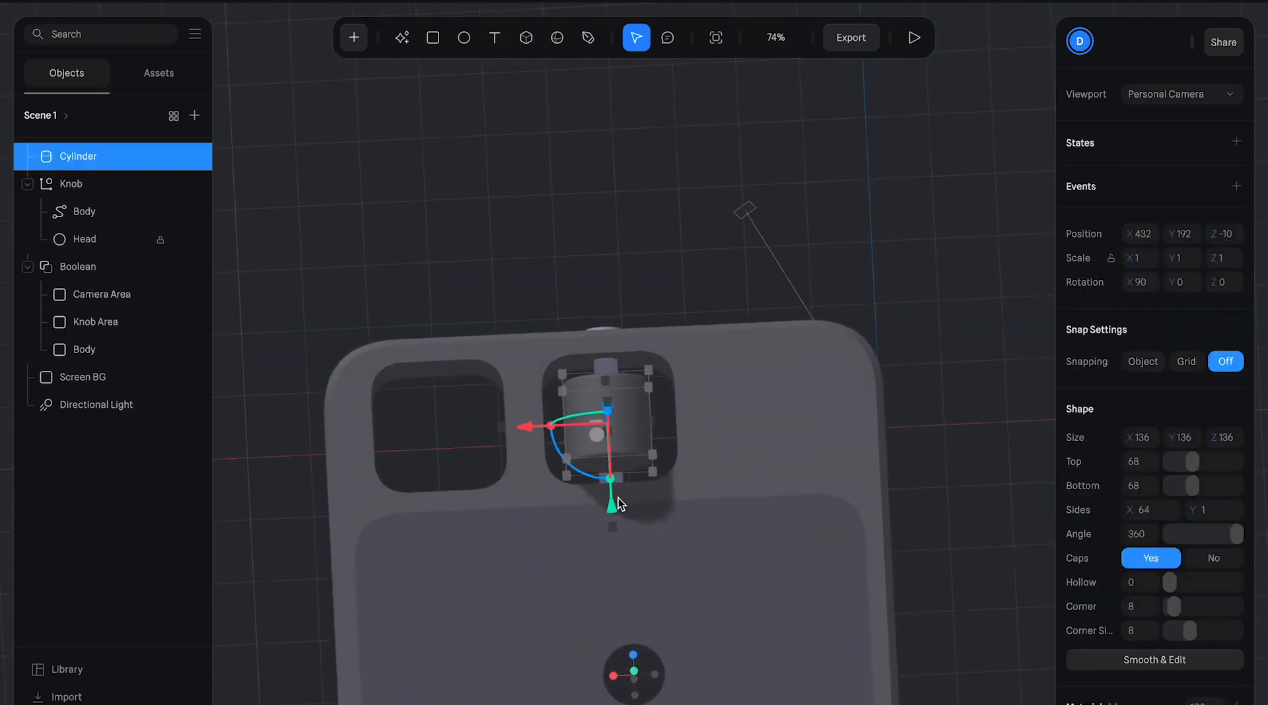
{"action": "left_click_drag", "start_coordinate": [612, 509], "coordinate": [611, 489]}
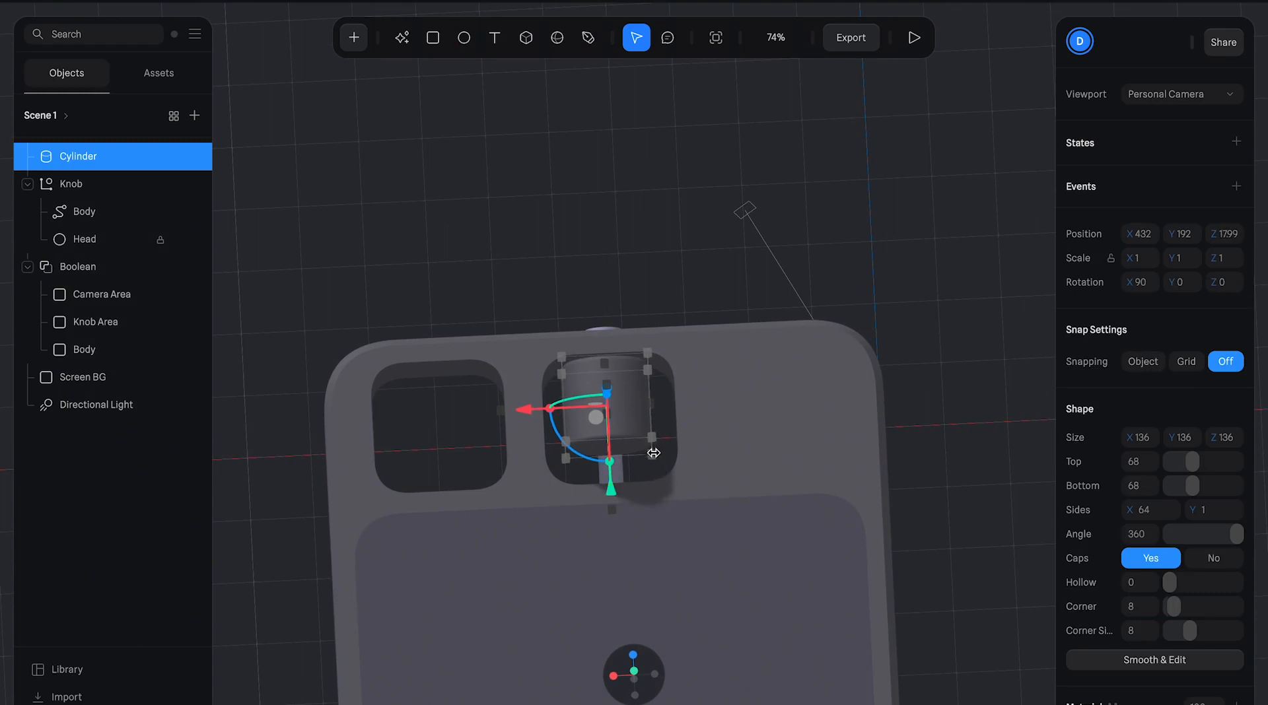
{"action": "mouse_move", "coordinate": [656, 442]}
{"action": "left_mouse_down"}
{"action": "mouse_move", "coordinate": [657, 453]}
{"action": "mouse_move", "coordinate": [682, 447]}
{"action": "mouse_move", "coordinate": [672, 455]}
{"action": "left_mouse_up"}
{"action": "left_click", "coordinate": [644, 228]}
{"action": "left_click_drag", "start_coordinate": [649, 249], "coordinate": [573, 303]}
{"action": "left_click", "coordinate": [597, 357]}
{"action": "left_click_drag", "start_coordinate": [612, 454], "coordinate": [608, 446]}
- Lower the cylinder along Y to about 104.6 so it sits around the knob shaft in the opening
{"action": "left_click", "coordinate": [759, 308]}
{"action": "left_click_drag", "start_coordinate": [770, 352], "coordinate": [752, 275]}
{"action": "left_click", "coordinate": [561, 277]}
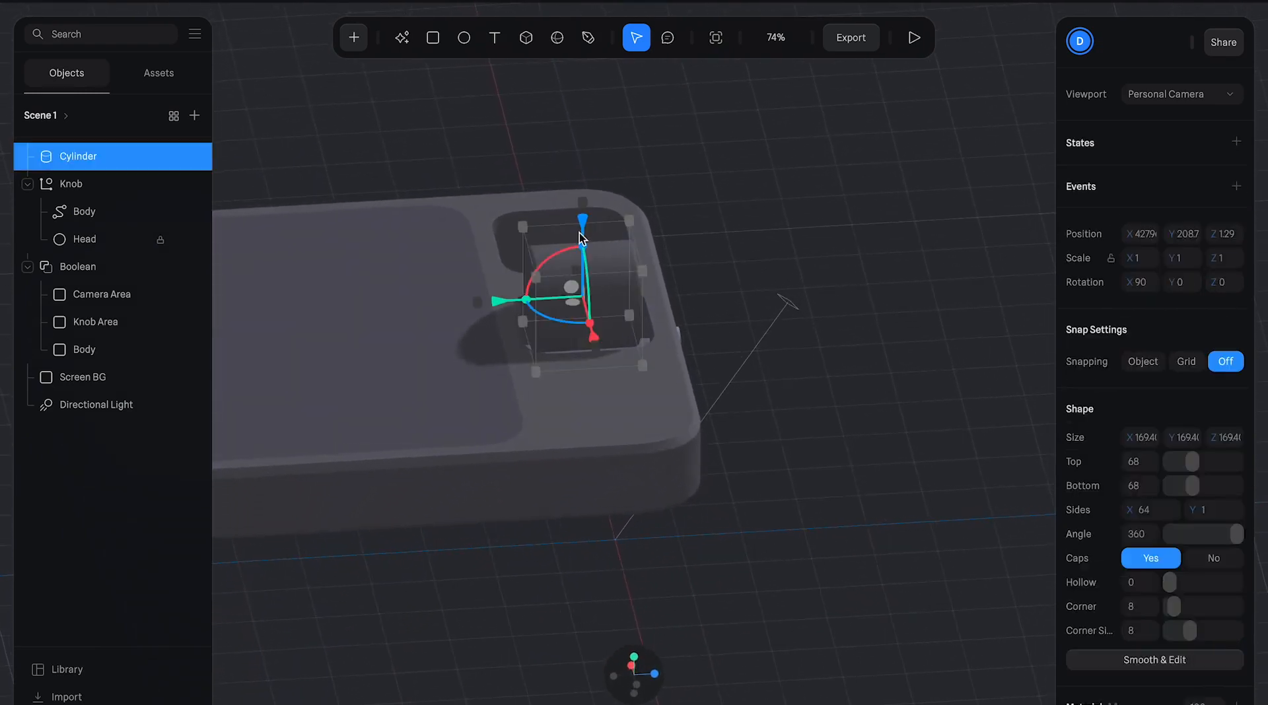
{"action": "left_click_drag", "start_coordinate": [585, 222], "coordinate": [589, 277]}
{"action": "left_click_drag", "start_coordinate": [720, 248], "coordinate": [721, 297]}
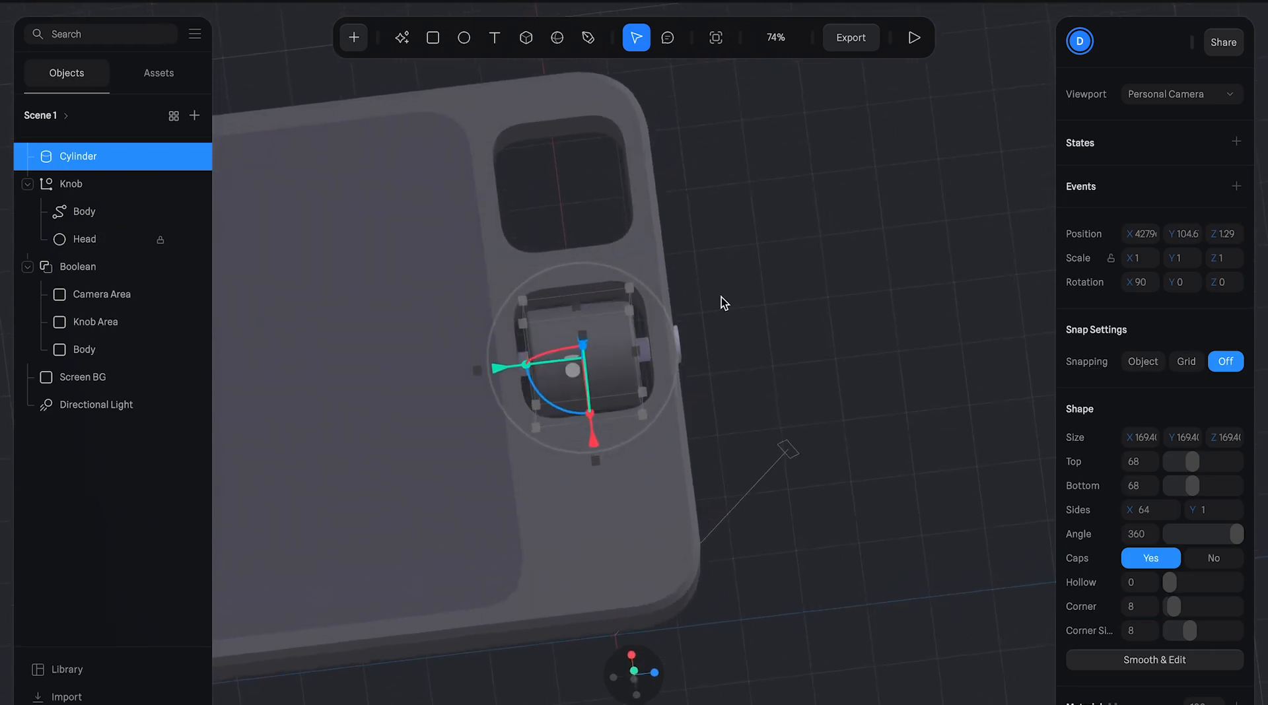
{"action": "left_click", "coordinate": [762, 320]}
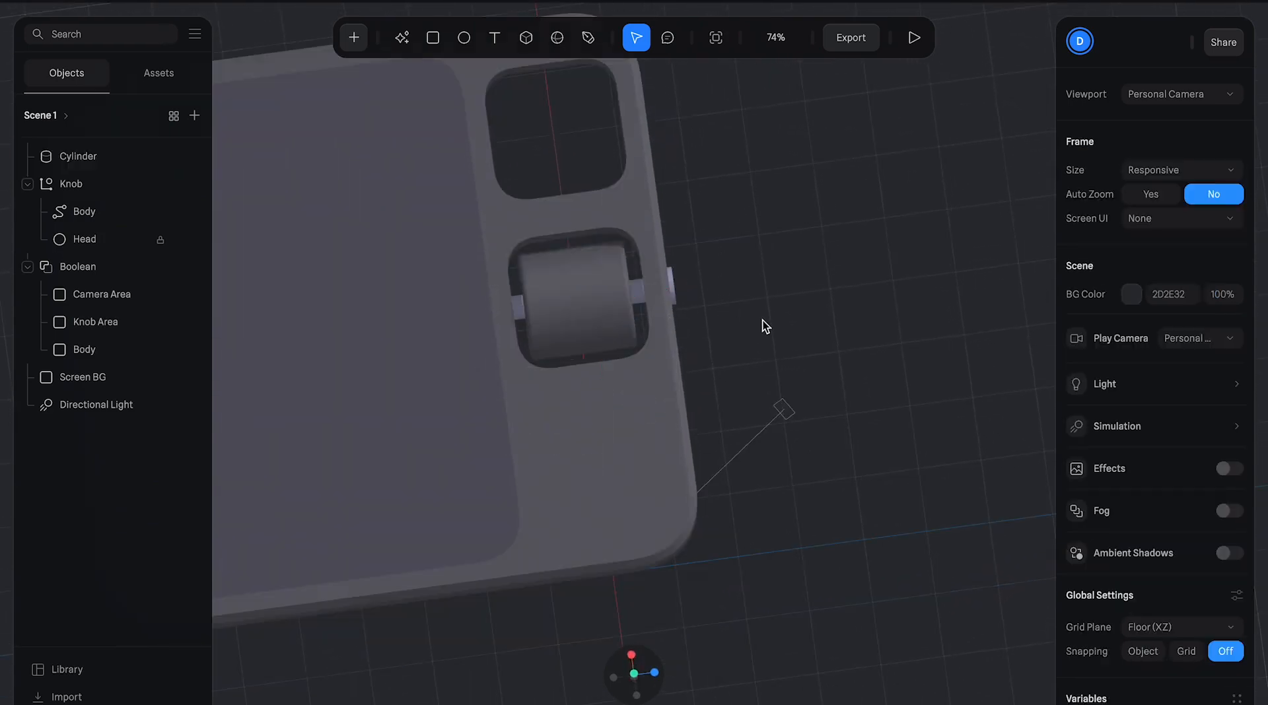
- Enlarge the cylinder uniformly to about 179 and re-center it in the knob opening at Z about 4.7
{"action": "scroll", "coordinate": [764, 316], "scroll_direction": "up", "scroll_amount": 2}
{"action": "scroll", "coordinate": [630, 232], "scroll_direction": "up", "scroll_amount": 2}
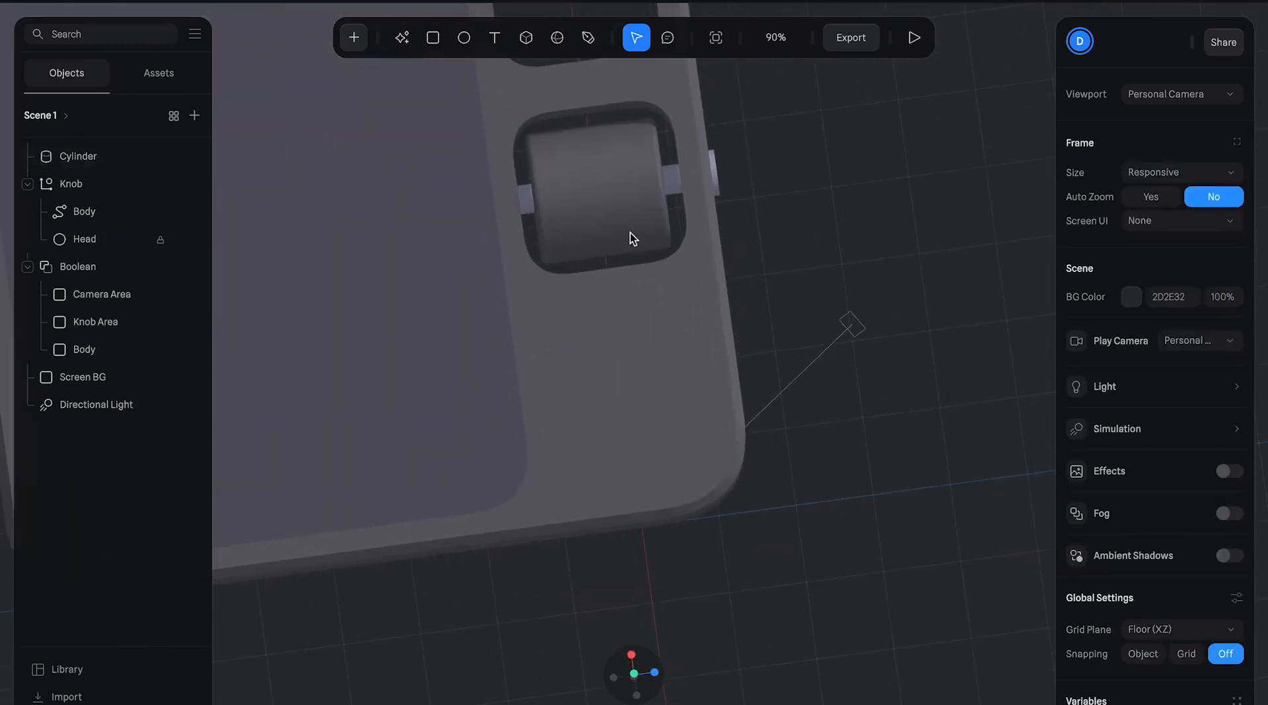
{"action": "left_click", "coordinate": [666, 240]}
{"action": "left_click_drag", "start_coordinate": [673, 245], "coordinate": [683, 255]}
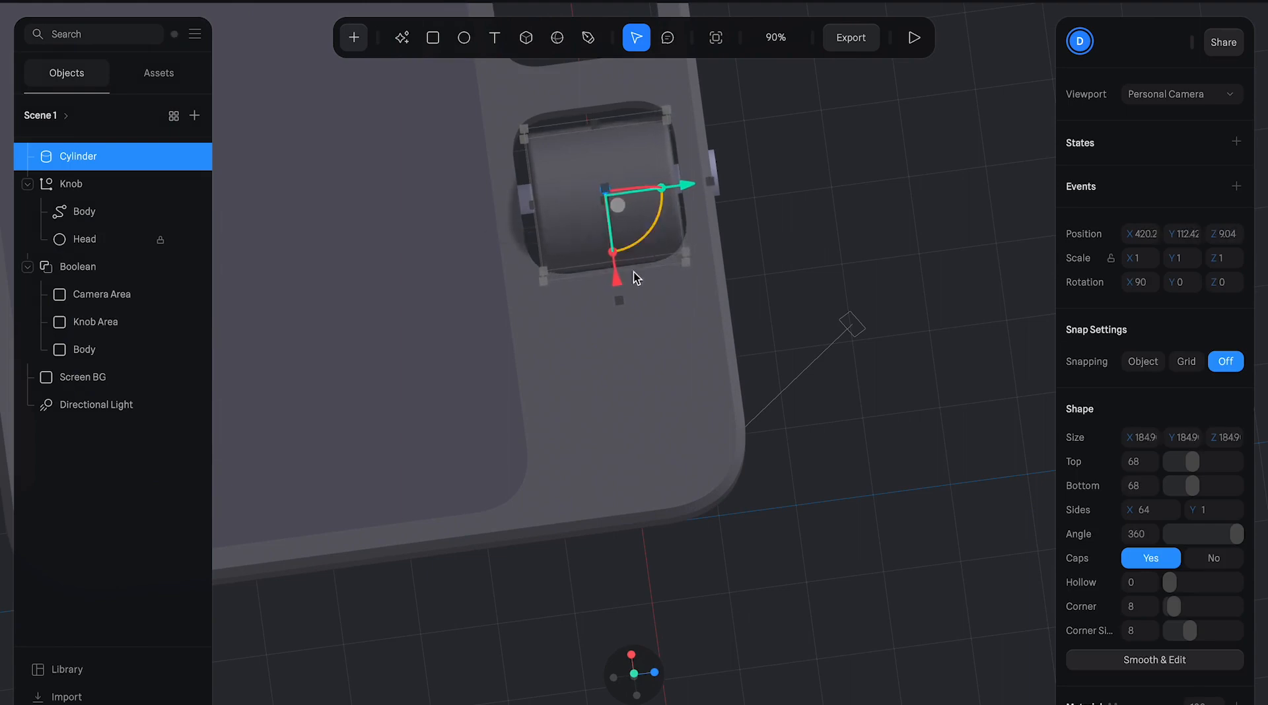
{"action": "left_click_drag", "start_coordinate": [615, 280], "coordinate": [612, 277]}
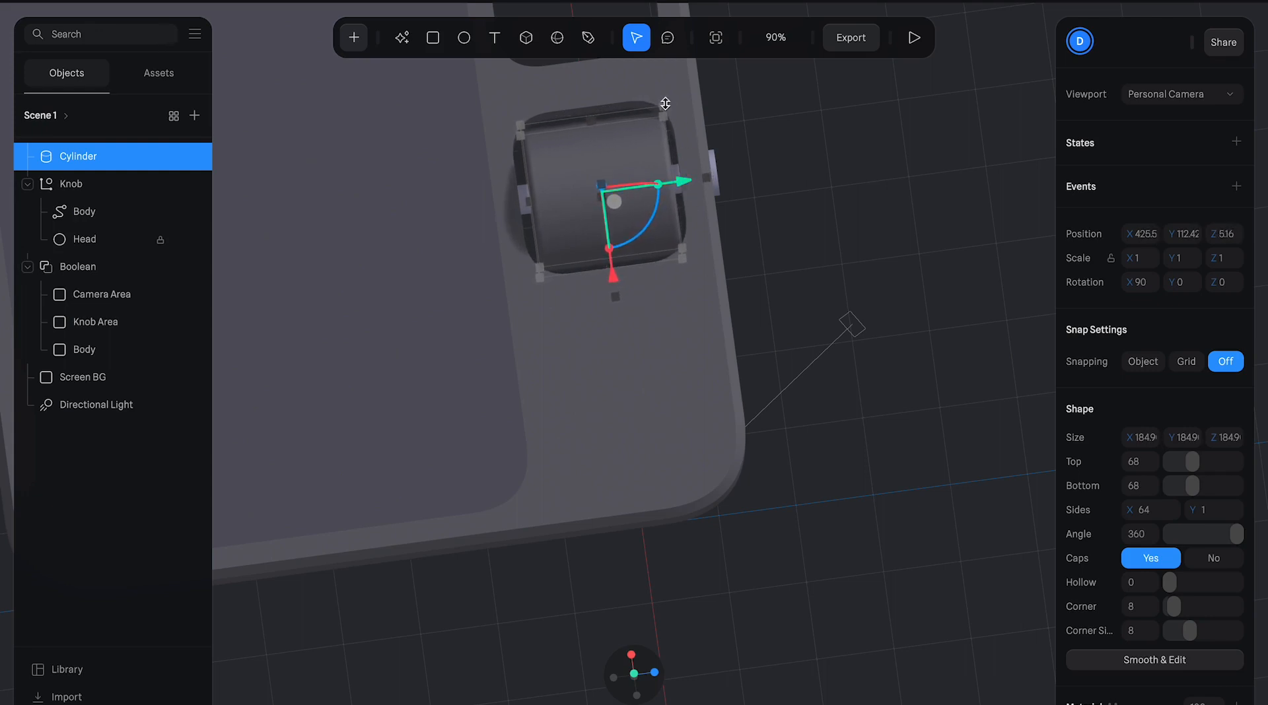
{"action": "left_click_drag", "start_coordinate": [664, 110], "coordinate": [662, 114]}
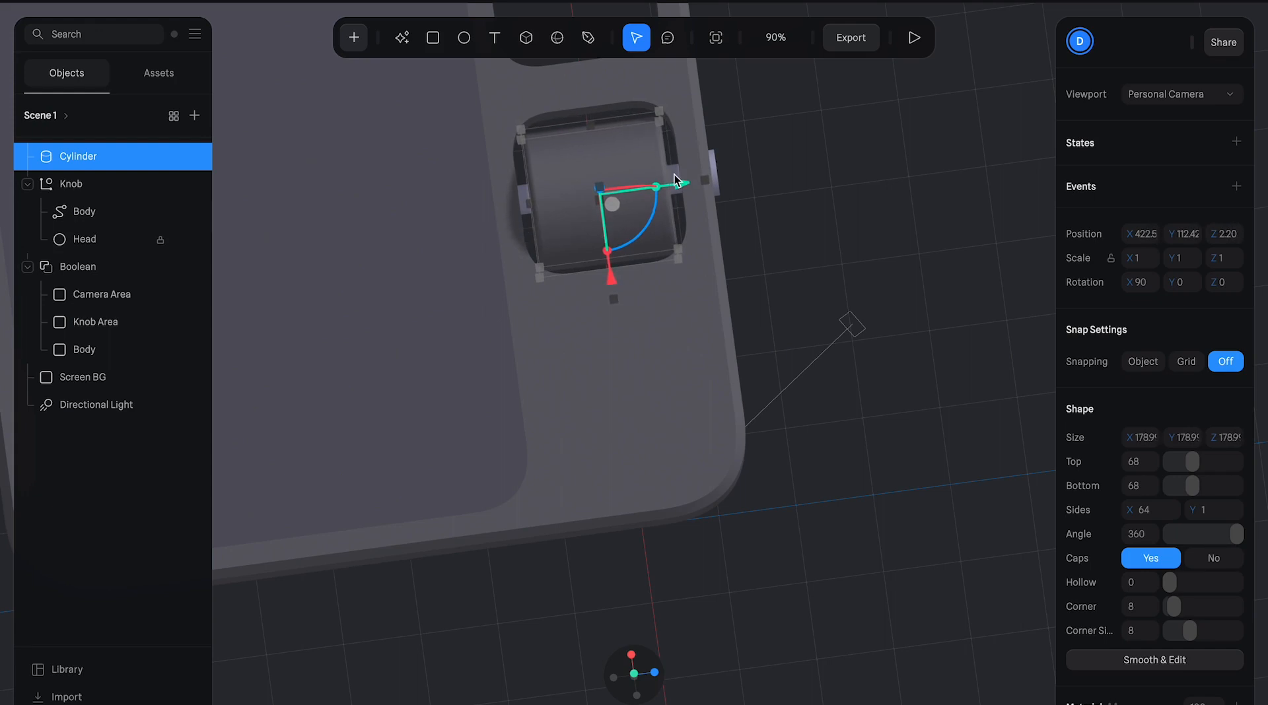
{"action": "left_click_drag", "start_coordinate": [678, 185], "coordinate": [677, 180]}
{"action": "left_click", "coordinate": [809, 231]}
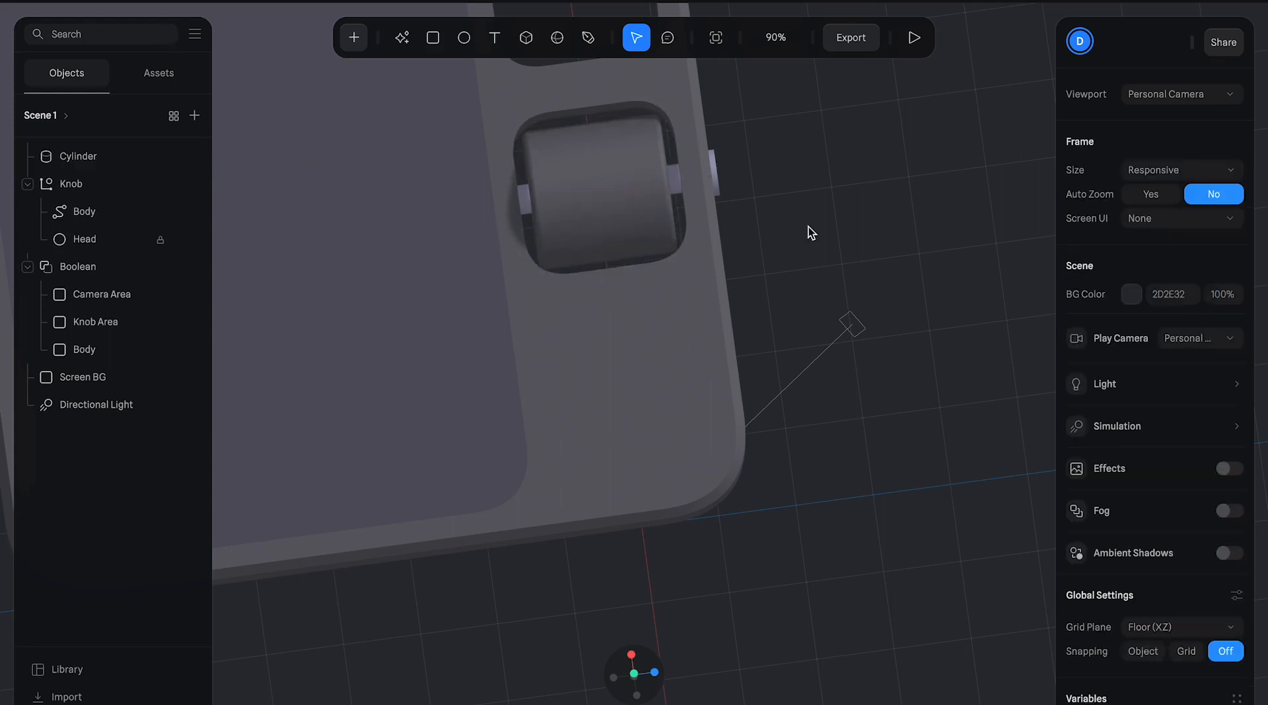
- Examine the cylinder's fit in the knob opening and against the whole device
{"action": "left_click_drag", "start_coordinate": [783, 215], "coordinate": [792, 134], "text": "alt"}
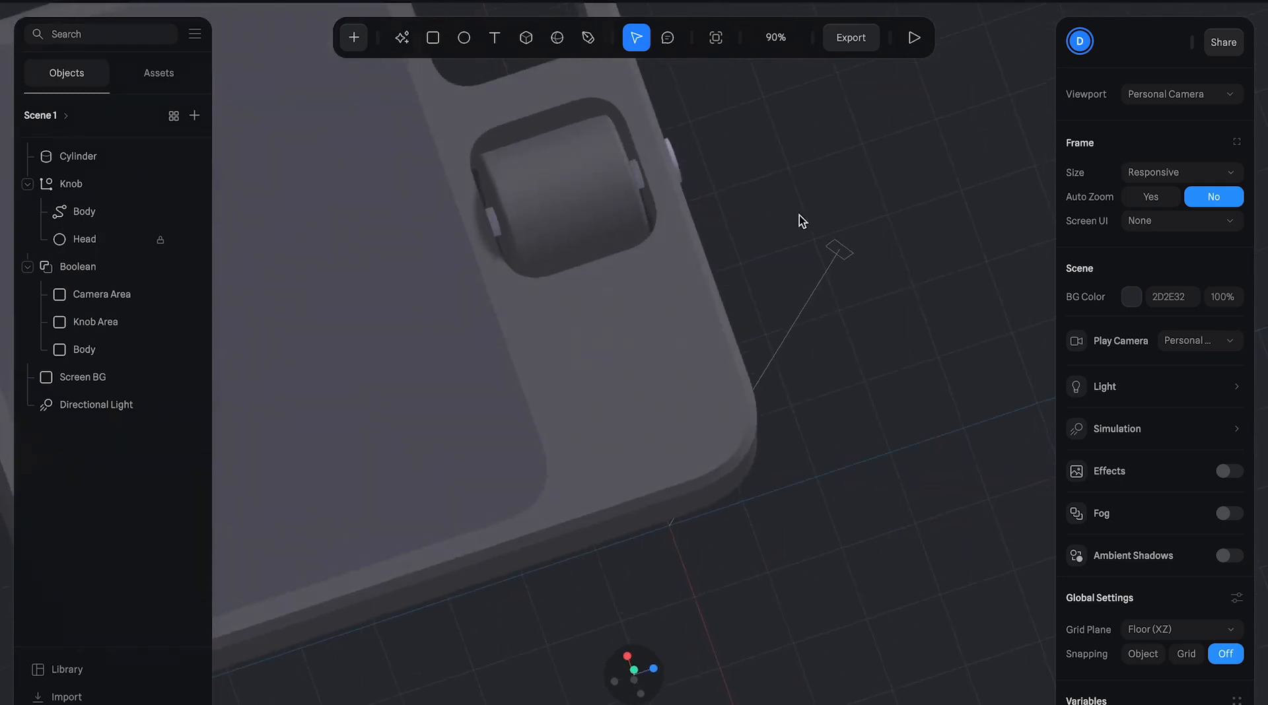
{"action": "left_click", "coordinate": [538, 197]}
{"action": "left_click", "coordinate": [537, 197]}
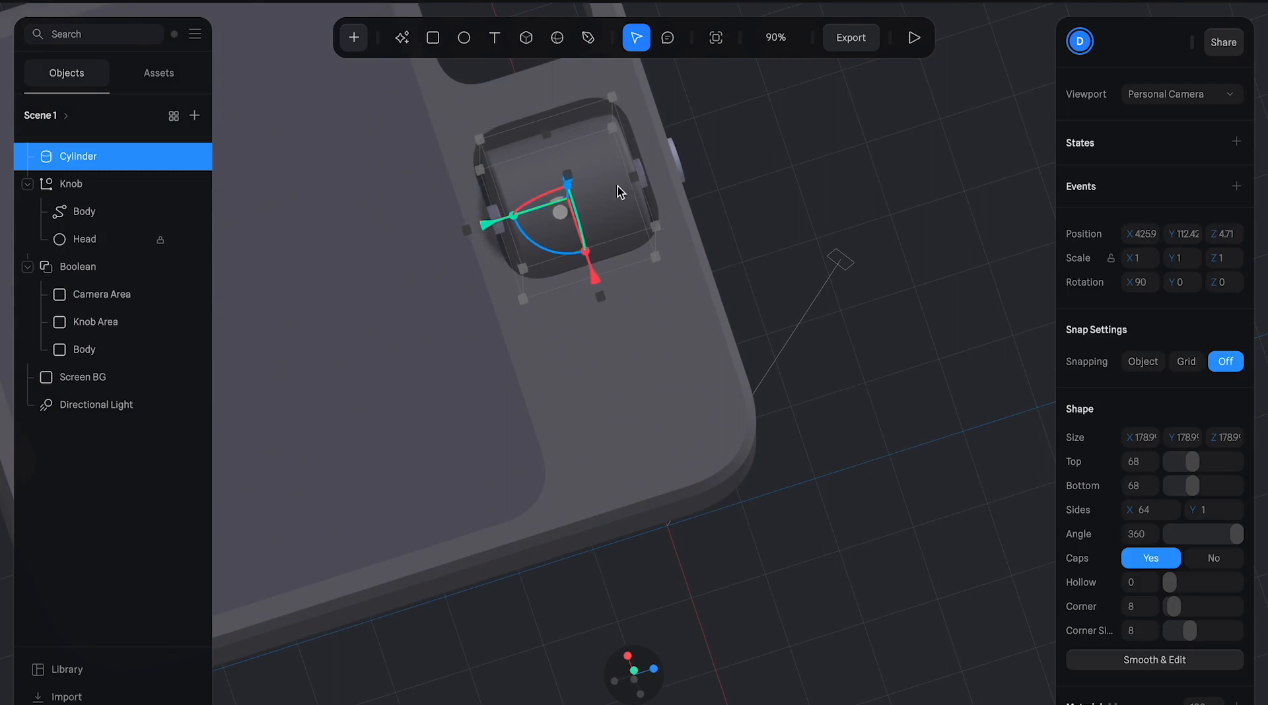
{"action": "left_click", "coordinate": [772, 180]}
{"action": "left_click_drag", "start_coordinate": [777, 241], "coordinate": [700, 331], "text": "alt"}
{"action": "scroll", "coordinate": [747, 282], "scroll_direction": "down", "scroll_amount": 5}
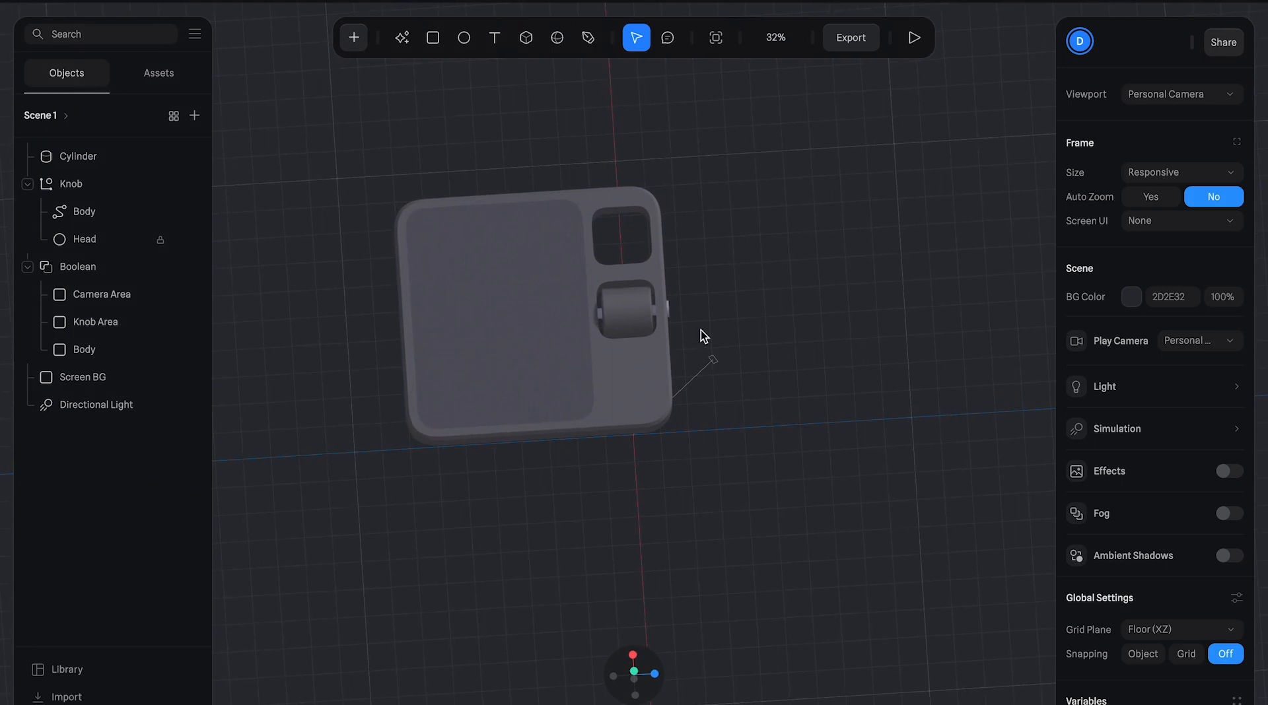
{"action": "scroll", "coordinate": [687, 298], "scroll_direction": "up", "scroll_amount": 3}
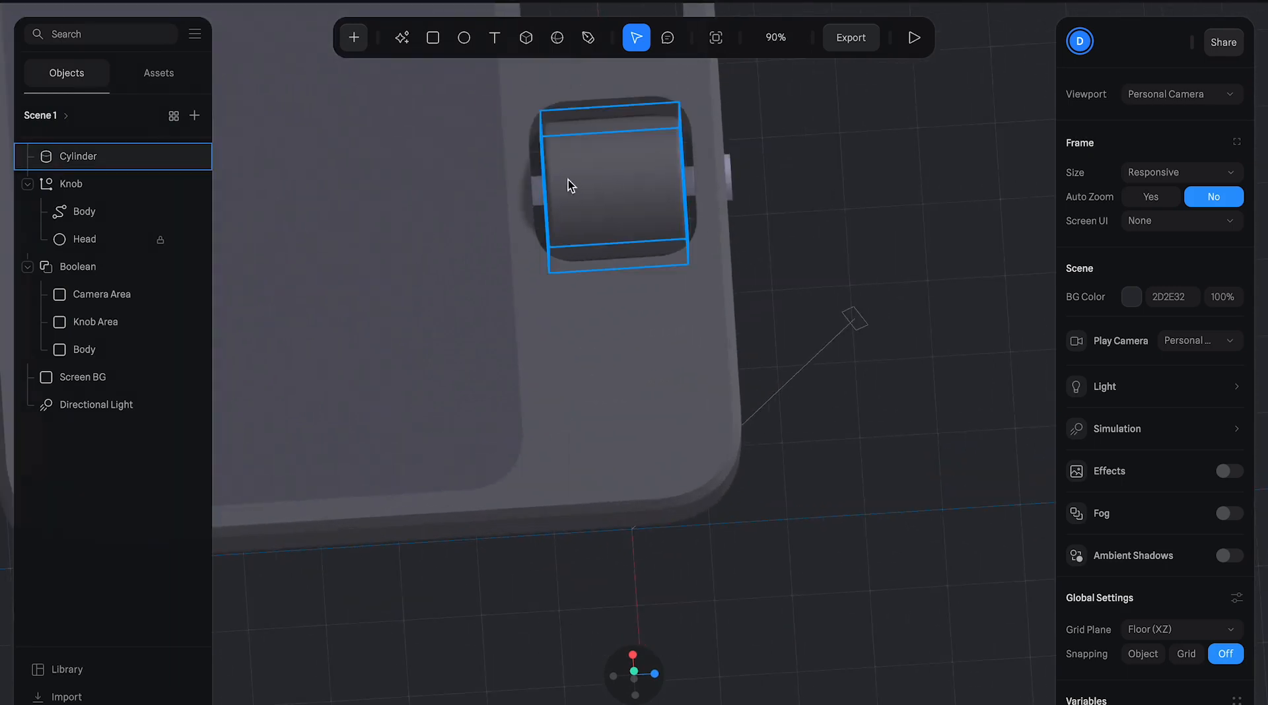
- Change the color of the Body in the Knob group to dark gray, RGB(75,75,84)
{"action": "left_click", "coordinate": [86, 245]}
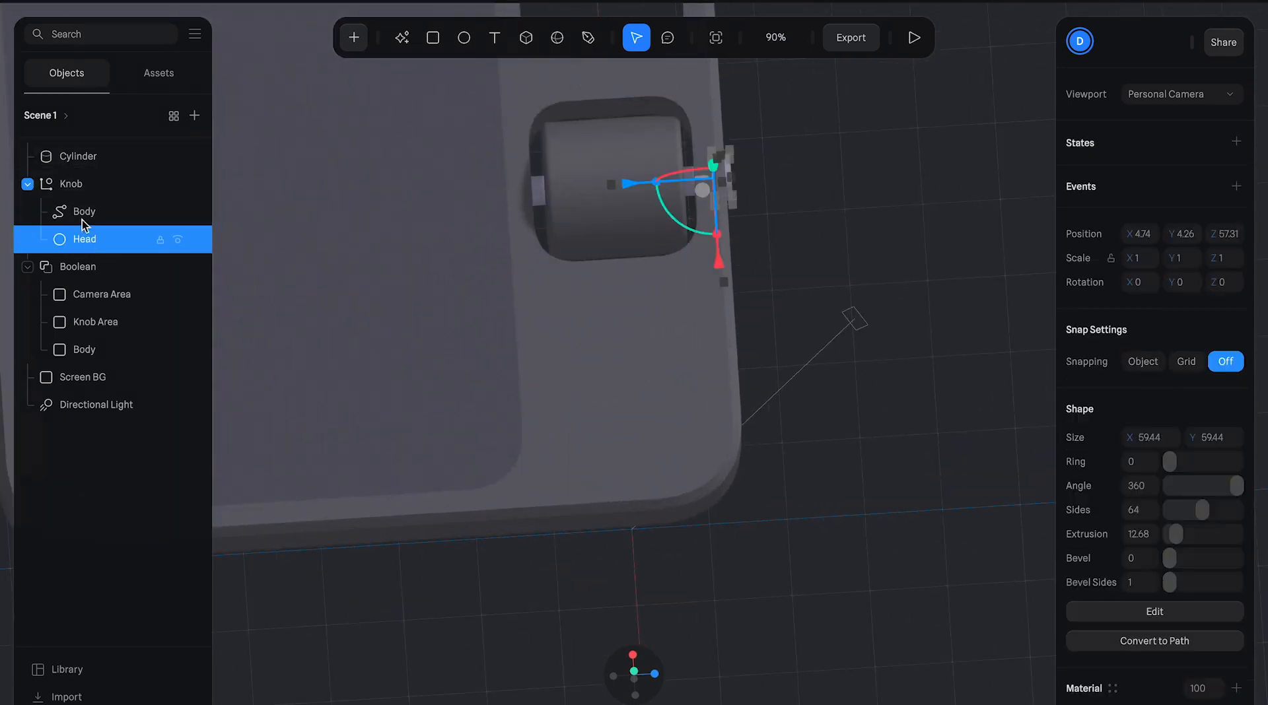
{"action": "left_click", "coordinate": [81, 218]}
{"action": "scroll", "coordinate": [1194, 492], "scroll_direction": "down", "scroll_amount": 1}
{"action": "scroll", "coordinate": [1194, 492], "scroll_direction": "down", "scroll_amount": 1}
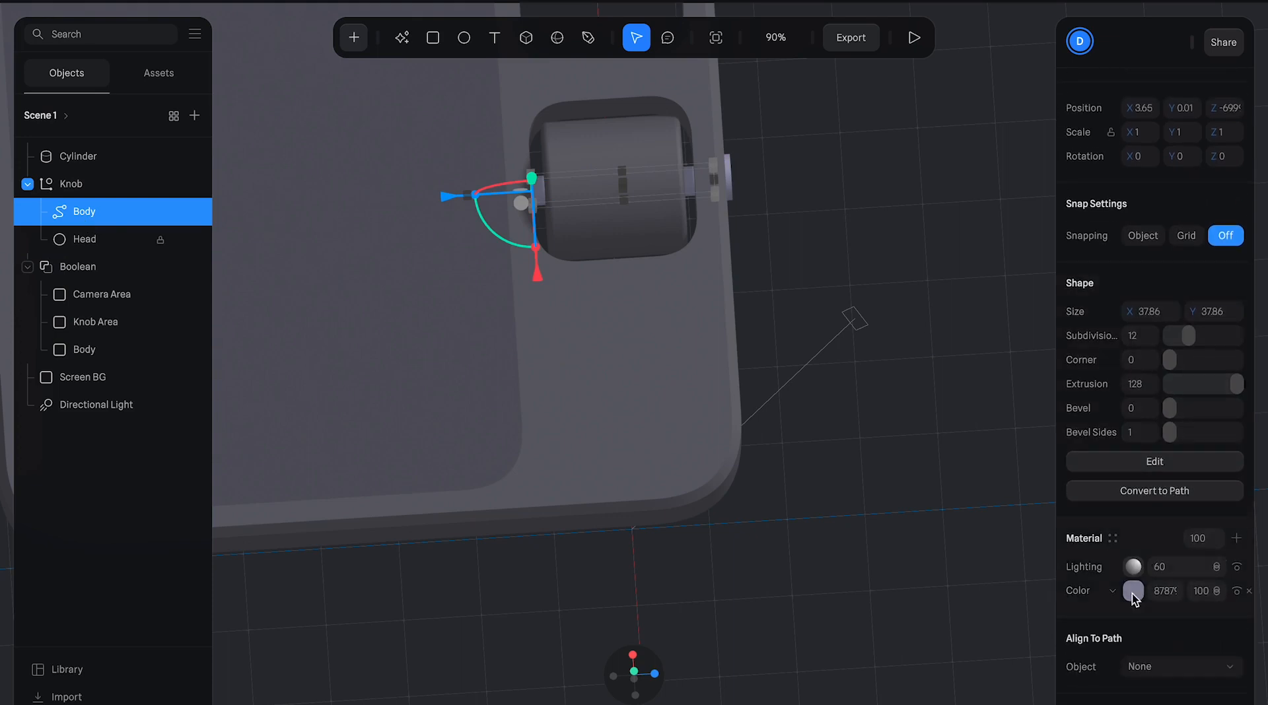
{"action": "left_click", "coordinate": [1131, 594]}
{"action": "scroll", "coordinate": [1146, 473], "scroll_direction": "down", "scroll_amount": 3}
{"action": "left_click_drag", "start_coordinate": [1096, 514], "coordinate": [1086, 541]}
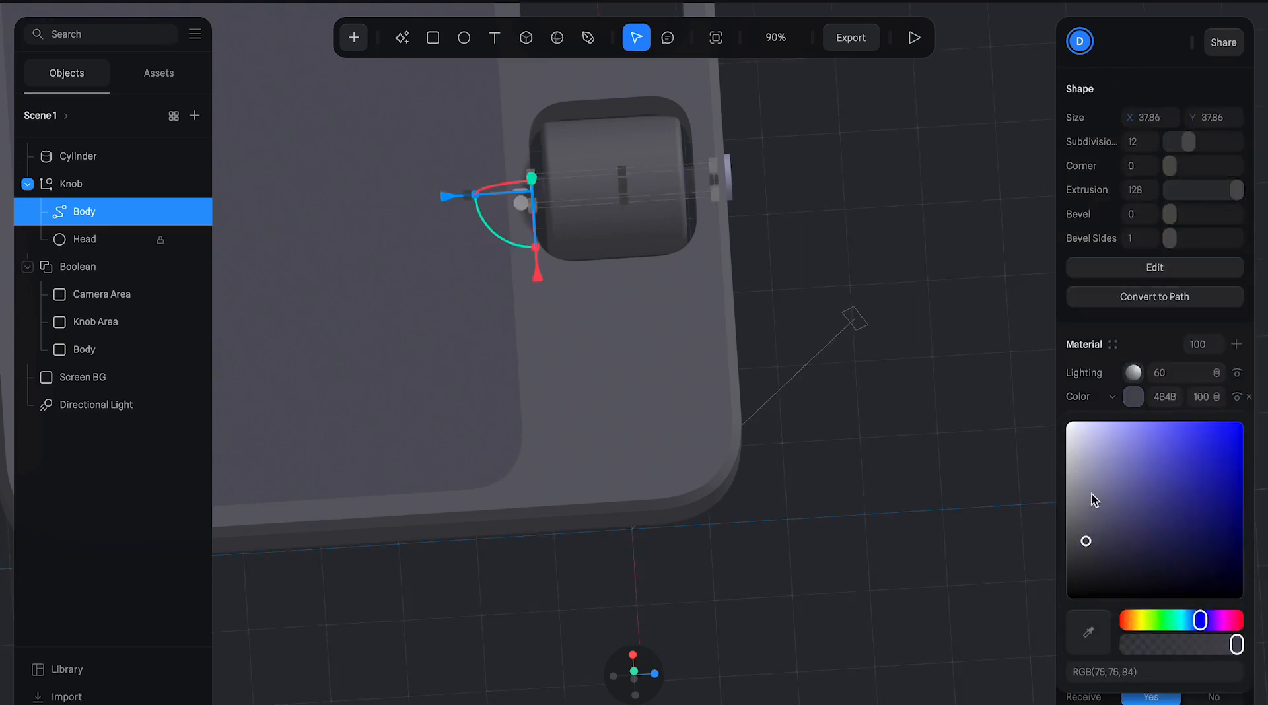
- Set the lighting type of the Knob group's Body material to Physical
{"action": "left_click", "coordinate": [1130, 382]}
{"action": "left_click", "coordinate": [1132, 383]}
{"action": "left_click", "coordinate": [1137, 408]}
{"action": "left_click", "coordinate": [1143, 437]}
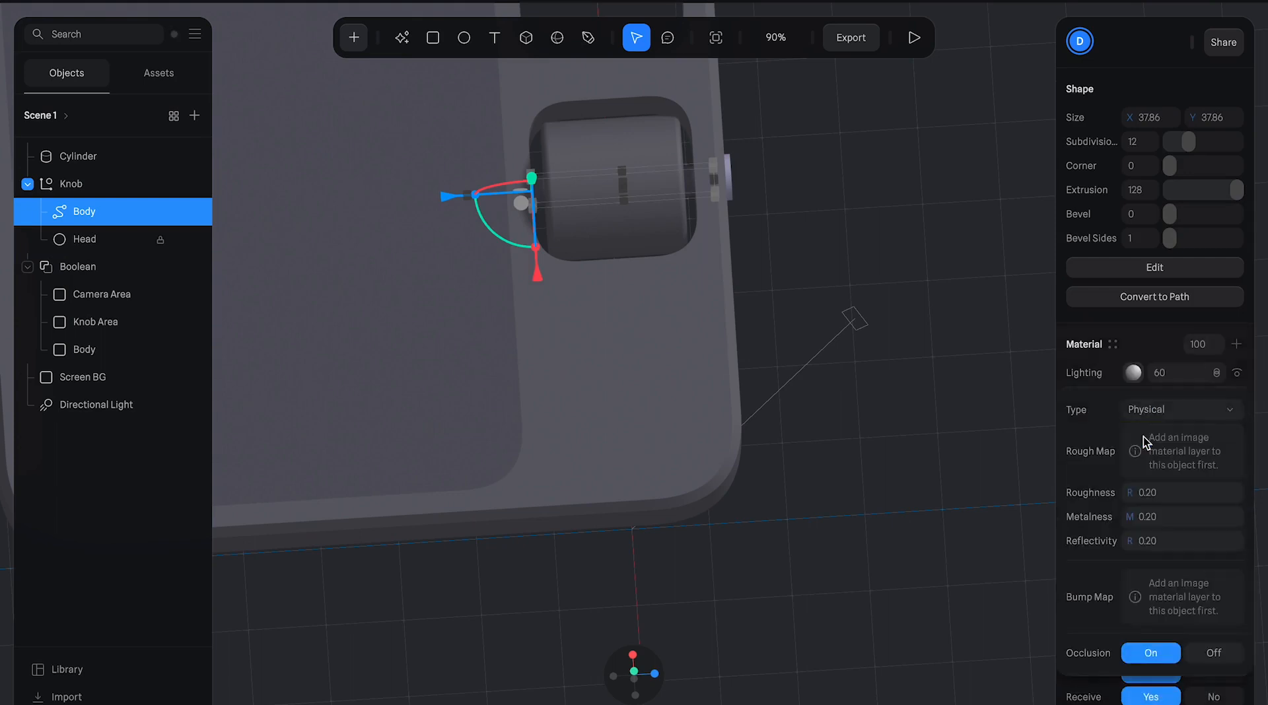
{"action": "left_click", "coordinate": [978, 401]}
{"action": "left_click_drag", "start_coordinate": [932, 402], "coordinate": [858, 320], "text": "alt"}
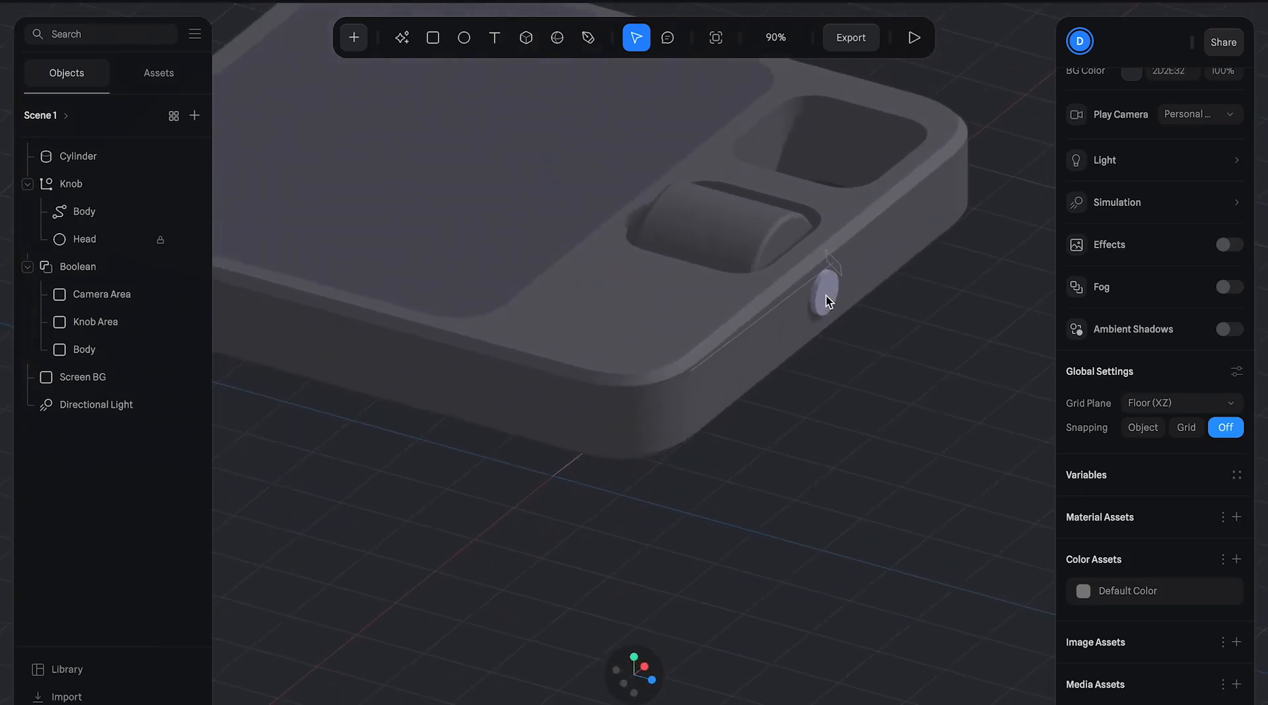
- Set the lighting type of the Knob group's Head material to Physical
{"action": "left_click", "coordinate": [95, 241]}
{"action": "left_click", "coordinate": [95, 242]}
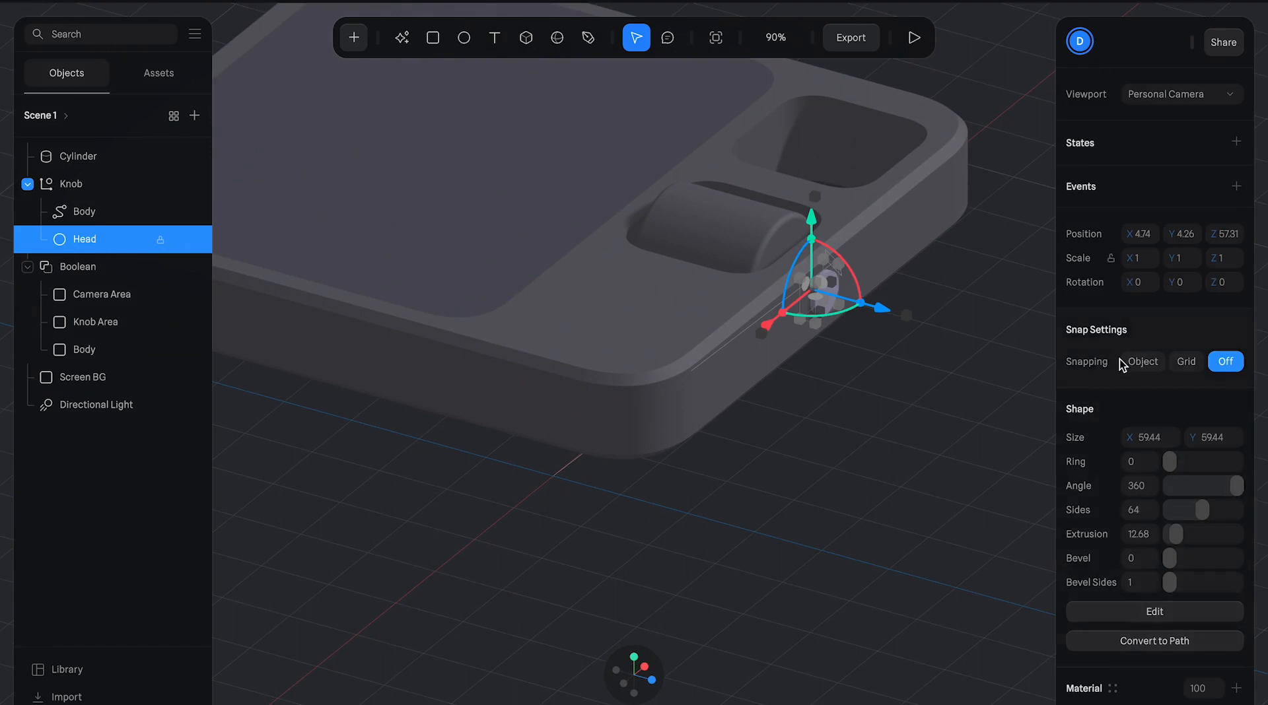
{"action": "scroll", "coordinate": [1121, 462], "scroll_direction": "down", "scroll_amount": 3}
{"action": "left_click", "coordinate": [1107, 519]}
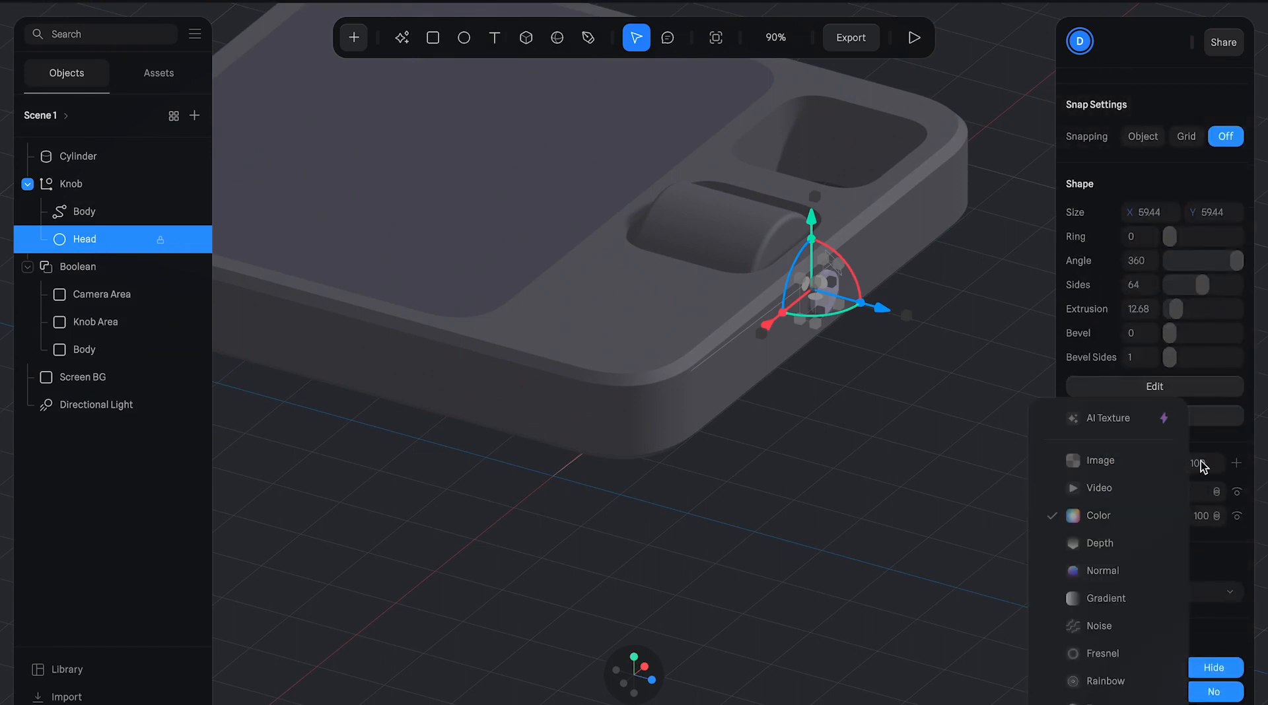
{"action": "left_click", "coordinate": [1216, 444]}
{"action": "left_click", "coordinate": [1133, 492]}
{"action": "left_click", "coordinate": [1153, 527]}
{"action": "left_click", "coordinate": [1145, 554]}
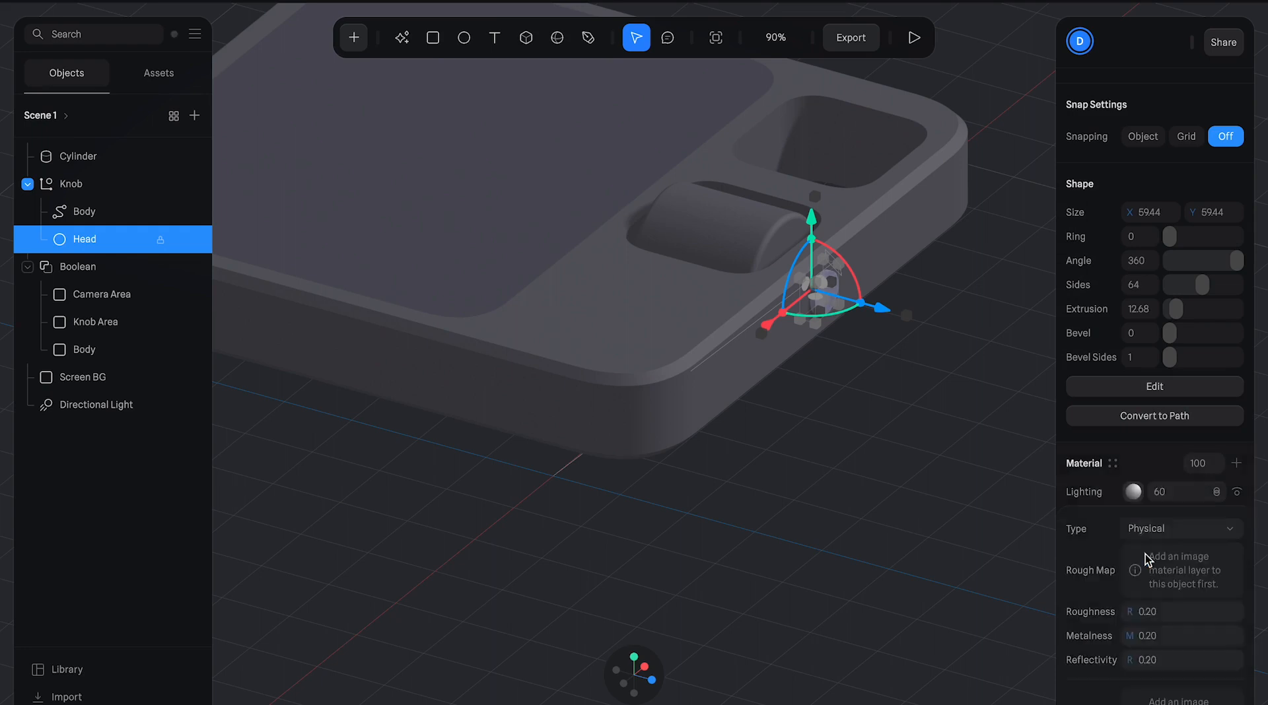
{"action": "left_click", "coordinate": [962, 489]}
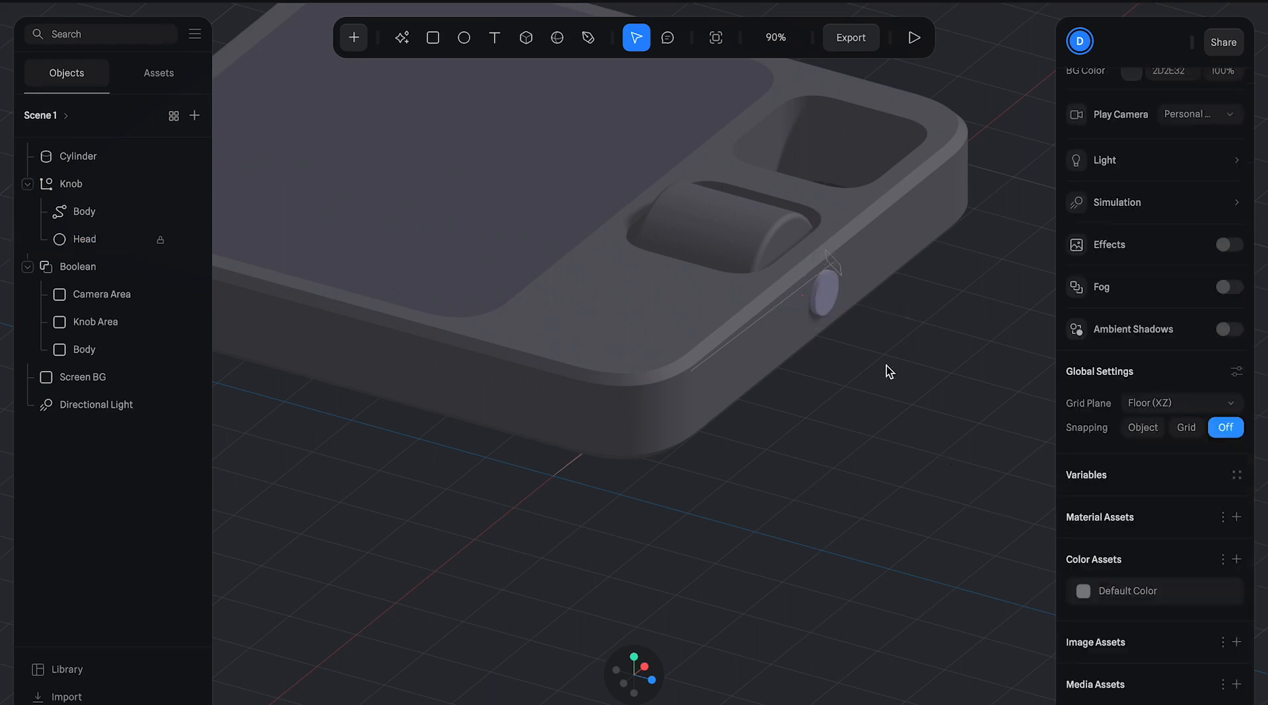
- Raise the cylinder slightly along its Z axis within the knob opening
{"action": "left_click_drag", "start_coordinate": [903, 389], "coordinate": [813, 115], "text": "alt"}
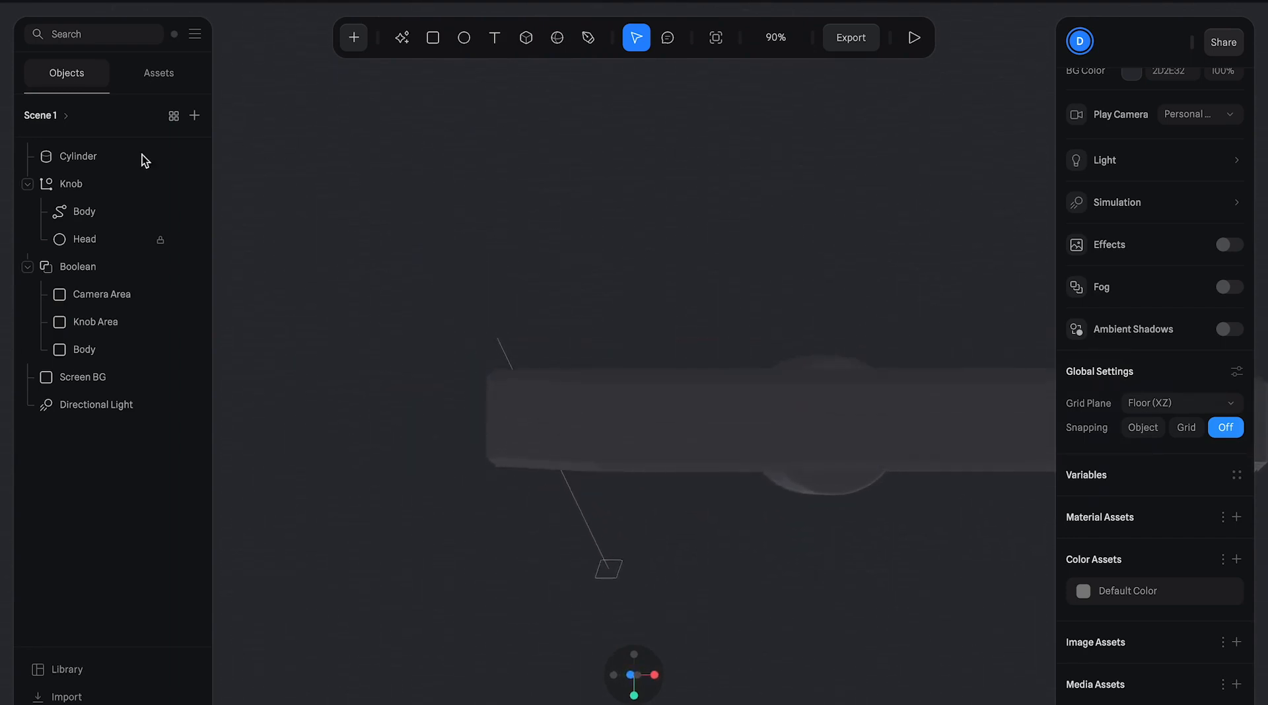
{"action": "left_click", "coordinate": [109, 158]}
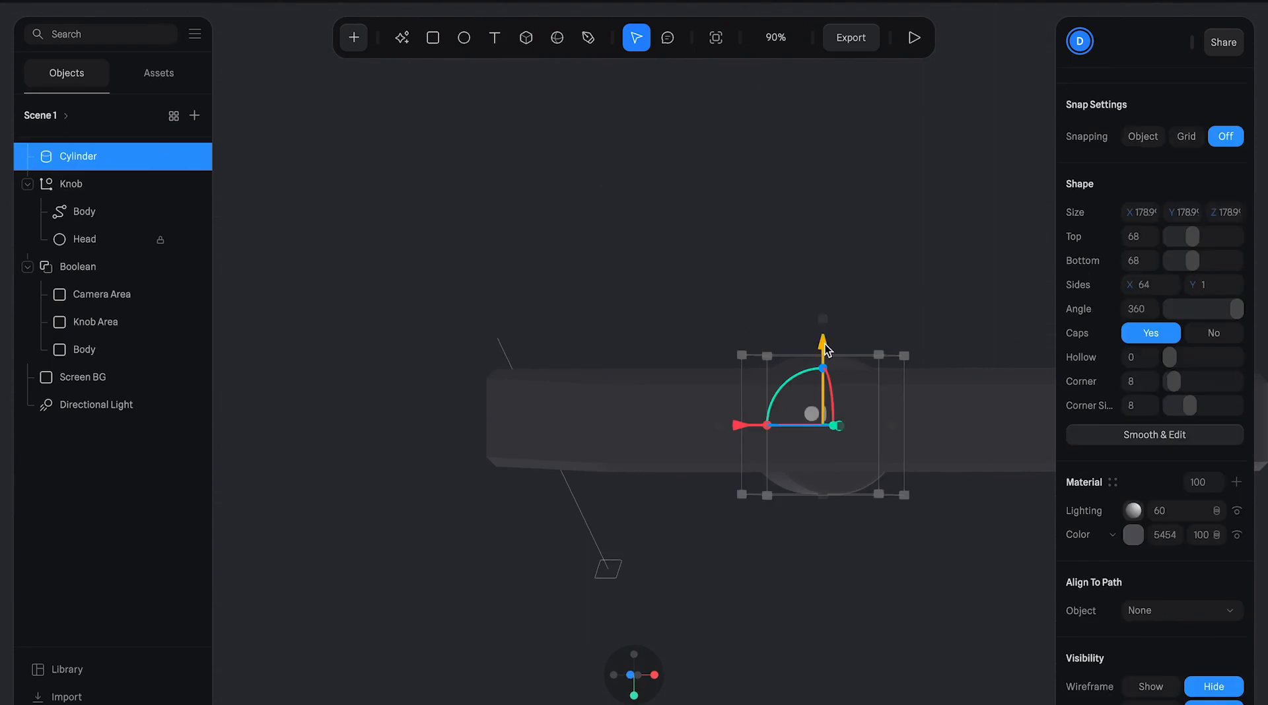
{"action": "left_click_drag", "start_coordinate": [827, 350], "coordinate": [827, 346]}
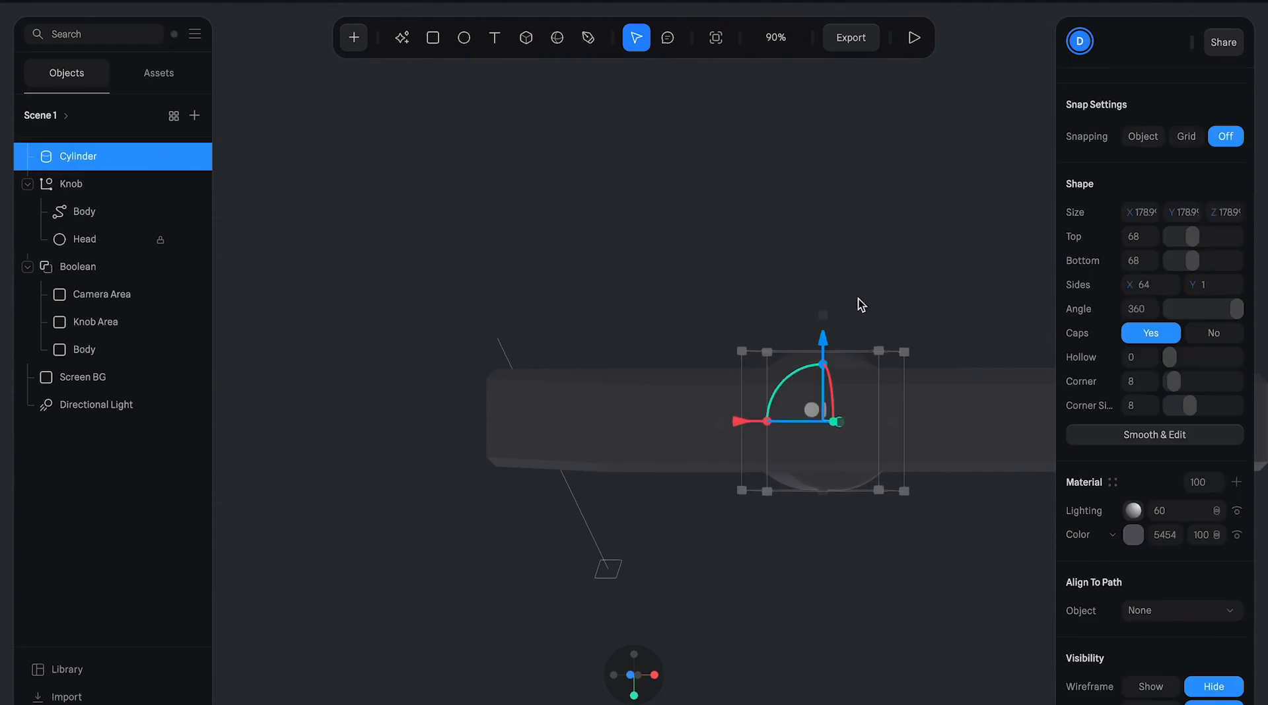
{"action": "left_click", "coordinate": [882, 284]}
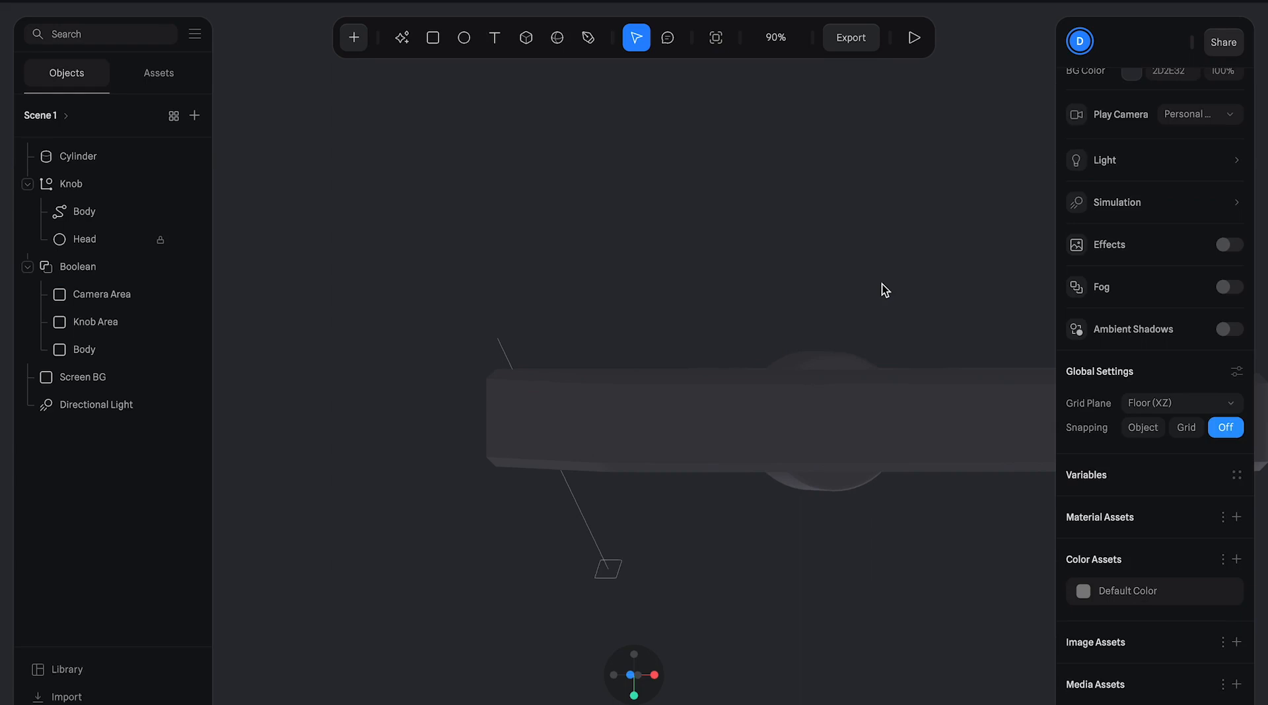
- Examine the cylinder's fit in the knob opening and the whole device from above
{"action": "left_click_drag", "start_coordinate": [872, 268], "coordinate": [578, 509]}
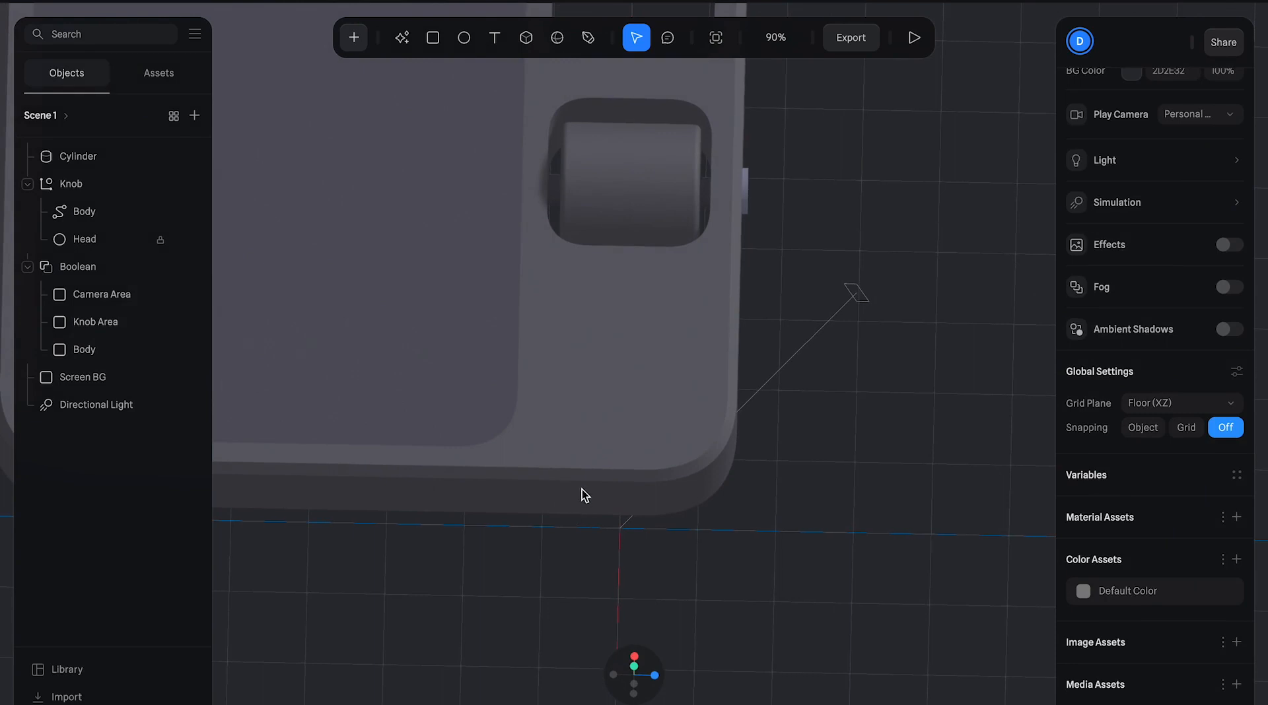
{"action": "scroll", "coordinate": [580, 495], "scroll_direction": "down", "scroll_amount": 3}
{"action": "left_click_drag", "start_coordinate": [770, 348], "coordinate": [771, 382]}
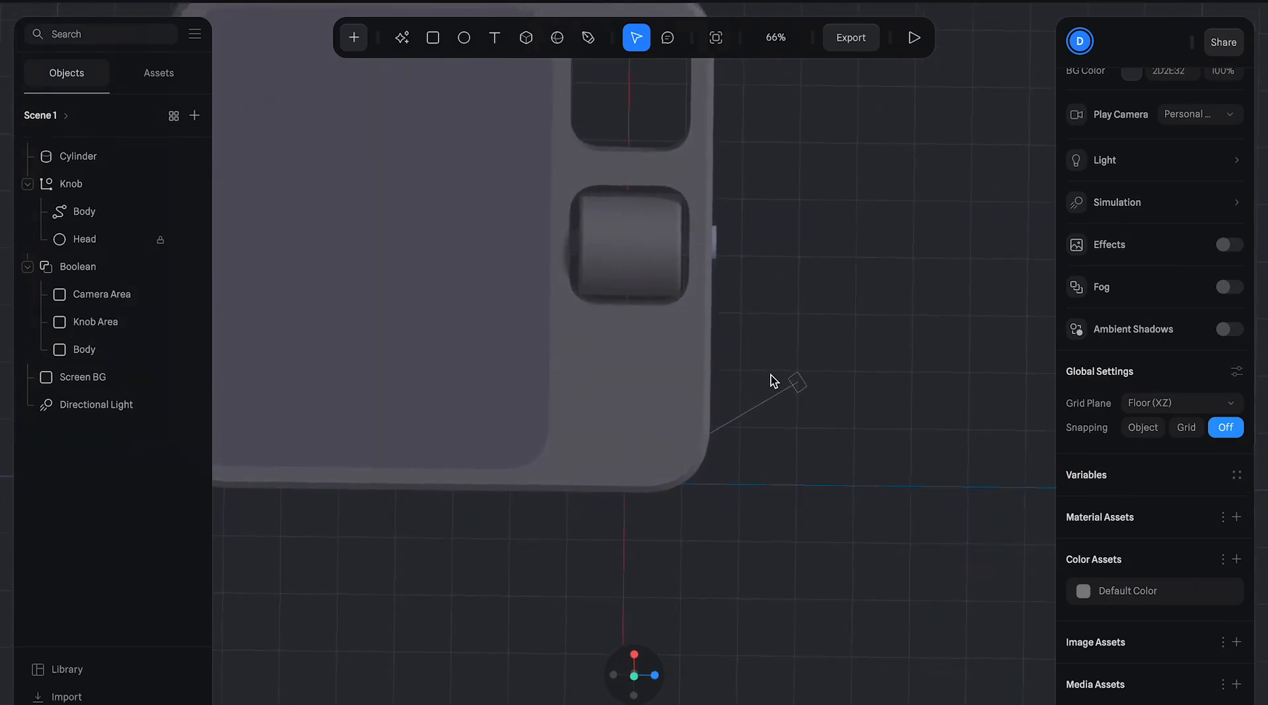
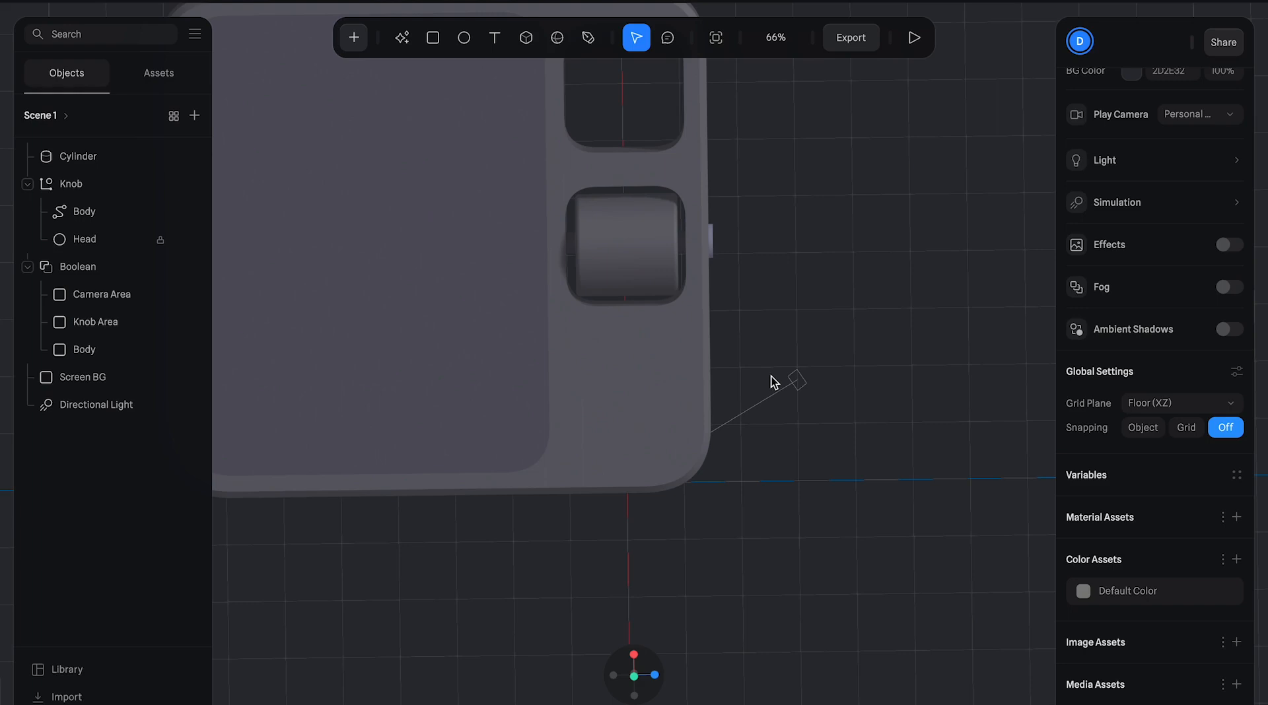
{"action": "scroll", "coordinate": [796, 356], "scroll_direction": "down", "scroll_amount": 5}
{"action": "scroll", "coordinate": [738, 248], "scroll_direction": "up", "scroll_amount": 2}
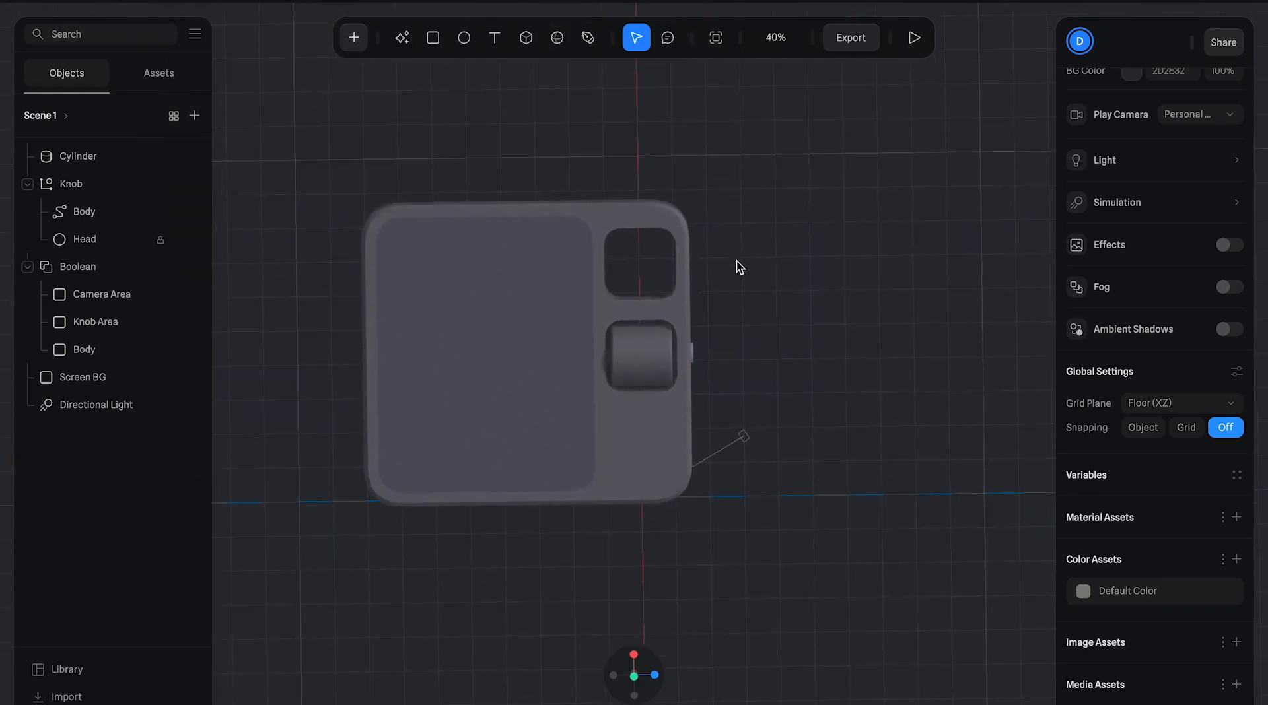
{"action": "scroll", "coordinate": [613, 235], "scroll_direction": "up", "scroll_amount": 3}
{"action": "left_click_drag", "start_coordinate": [767, 207], "coordinate": [768, 198], "text": "alt"}
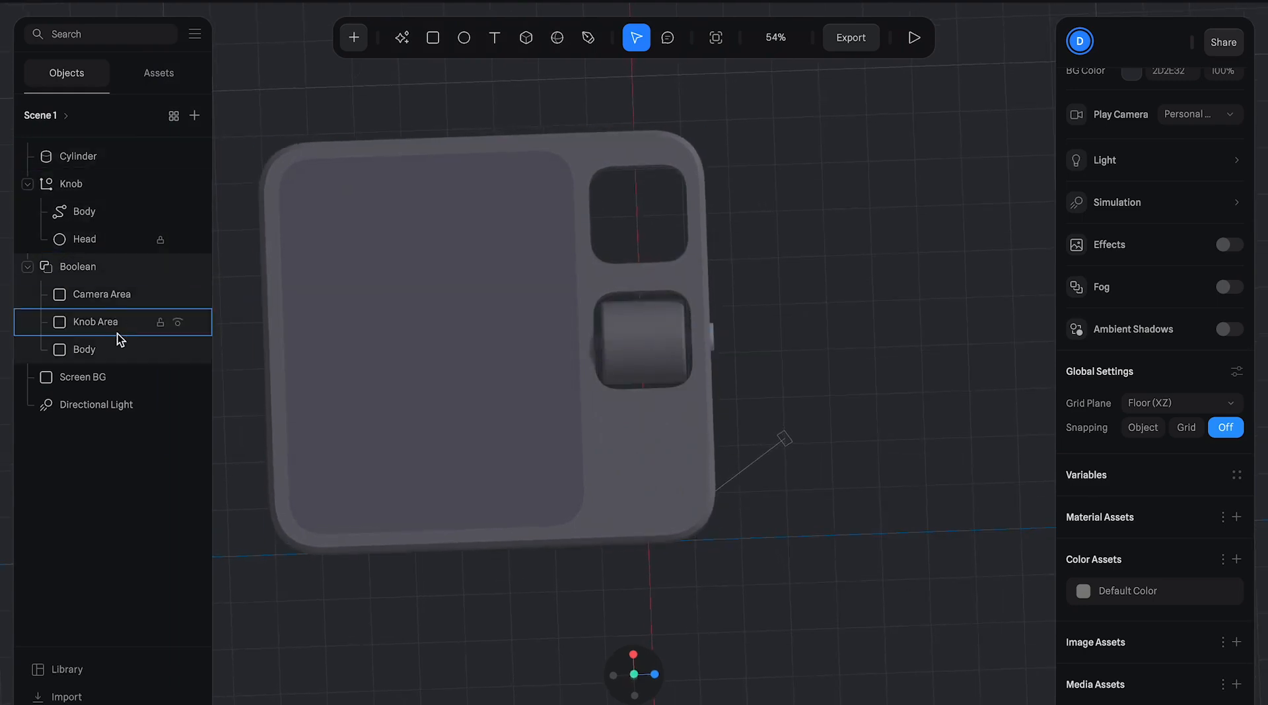
- Duplicate the Boolean's Camera Area shape as a separate object outside the Boolean
{"action": "left_click", "coordinate": [116, 299]}
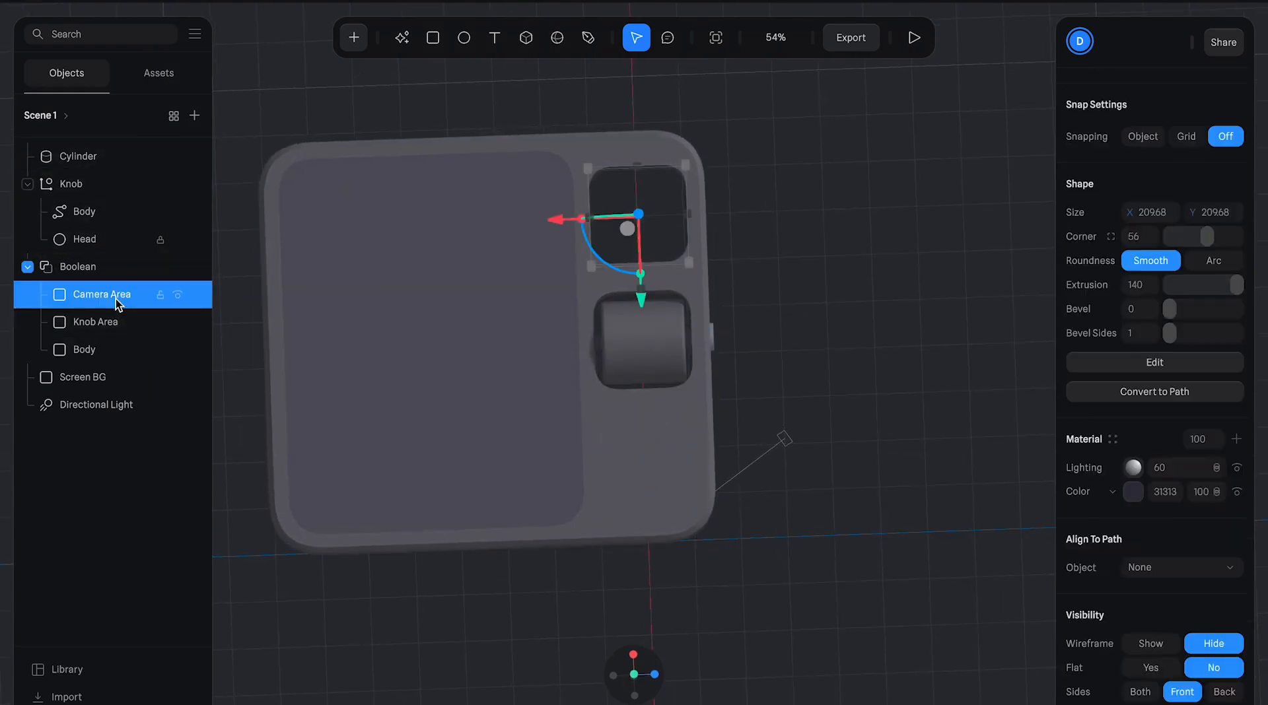
{"action": "left_click", "coordinate": [118, 534]}
{"action": "key", "text": "ctrl+v"}
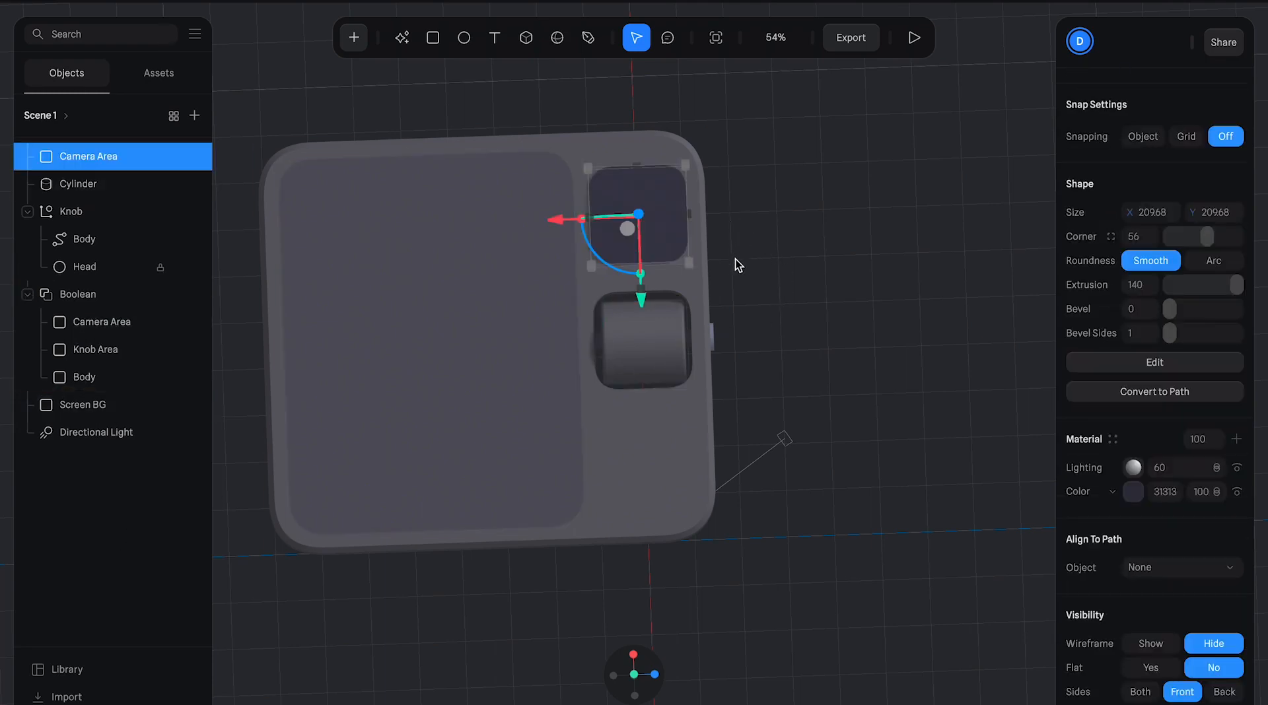
- Shrink the Camera Area copy uniformly to about 200 × 200 with an extrusion of about 134, and check it against the opening
{"action": "key", "text": "shift+0"}
{"action": "left_click_drag", "start_coordinate": [867, 222], "coordinate": [866, 205], "text": "alt"}
{"action": "scroll", "coordinate": [866, 205], "scroll_direction": "up", "scroll_amount": 1, "text": "ctrl"}
{"action": "scroll", "coordinate": [866, 205], "scroll_direction": "up", "scroll_amount": 4}
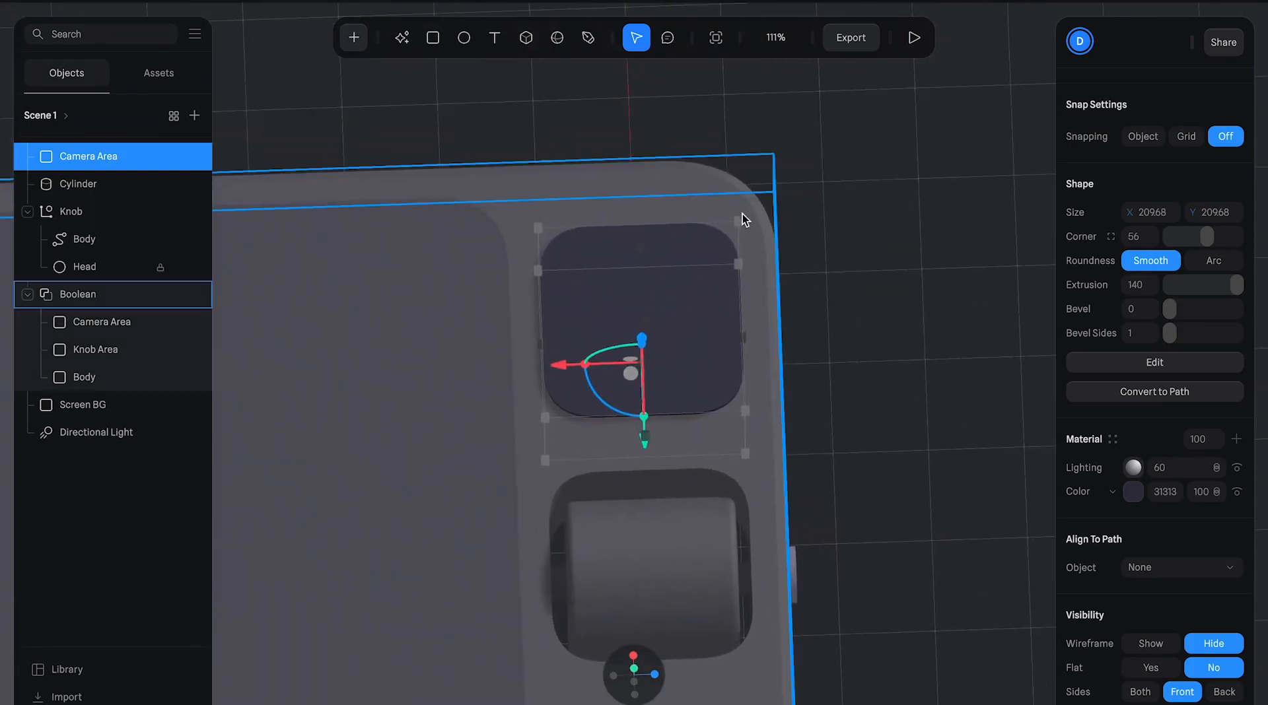
{"action": "left_click_drag", "start_coordinate": [738, 222], "coordinate": [729, 233]}
{"action": "left_click_drag", "start_coordinate": [826, 284], "coordinate": [827, 338], "text": "alt"}
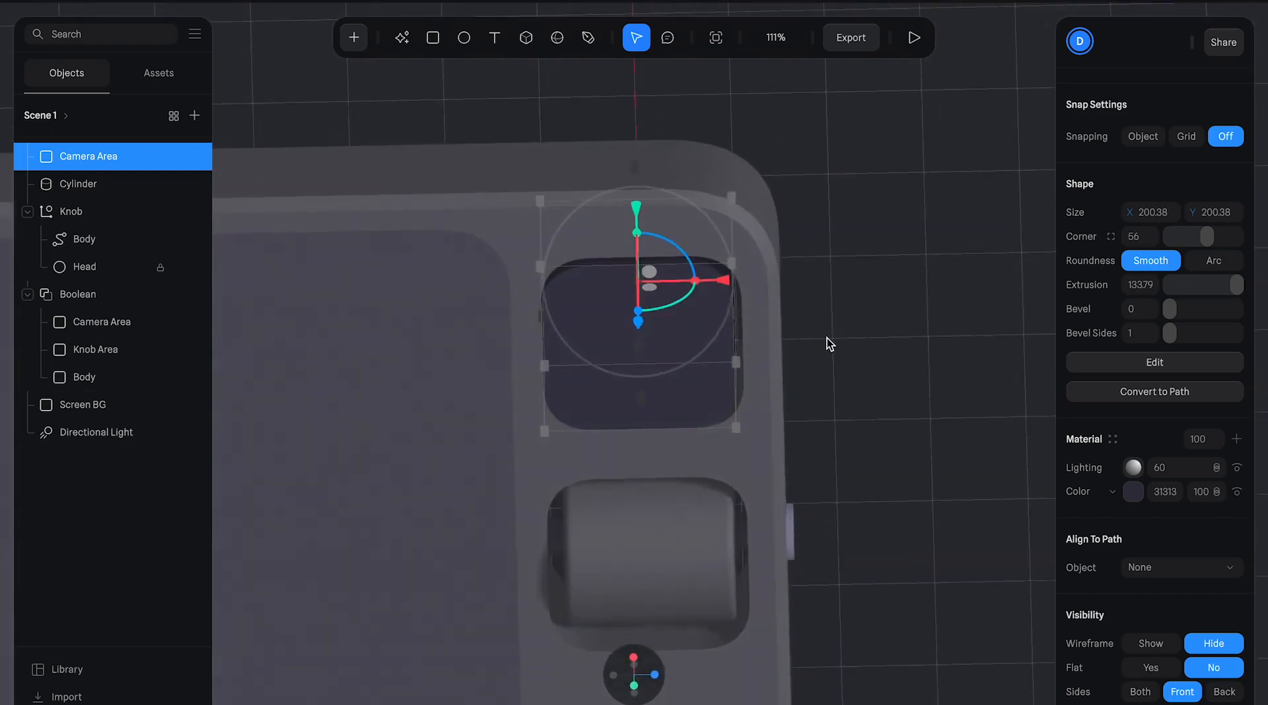
{"action": "left_click", "coordinate": [858, 369]}
{"action": "scroll", "coordinate": [858, 371], "scroll_direction": "down", "scroll_amount": 5}
{"action": "scroll", "coordinate": [859, 371], "scroll_direction": "down", "scroll_amount": 5}
{"action": "left_click_drag", "start_coordinate": [822, 437], "coordinate": [822, 363], "text": "alt"}
{"action": "scroll", "coordinate": [689, 377], "scroll_direction": "up", "scroll_amount": 6}
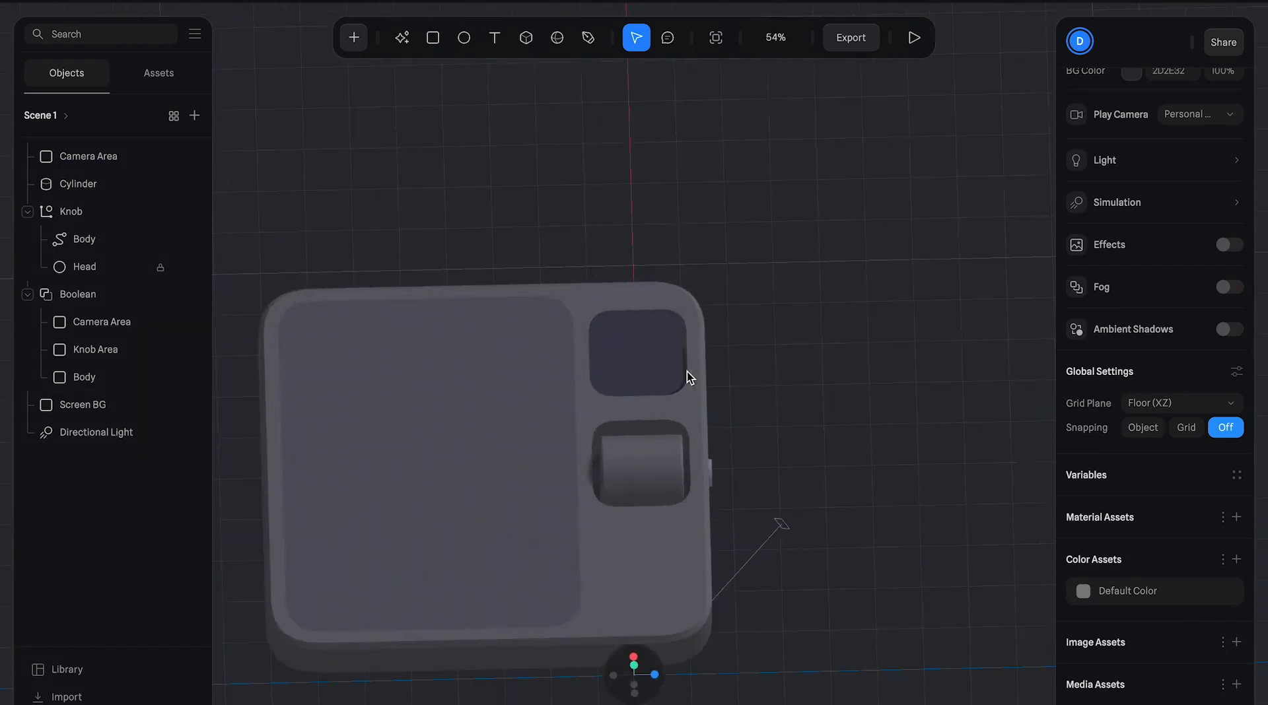
- Shift the Camera Area copy slightly sideways and enlarge it uniformly to about 213 × 213 to fill the camera opening
{"action": "left_click", "coordinate": [644, 336]}
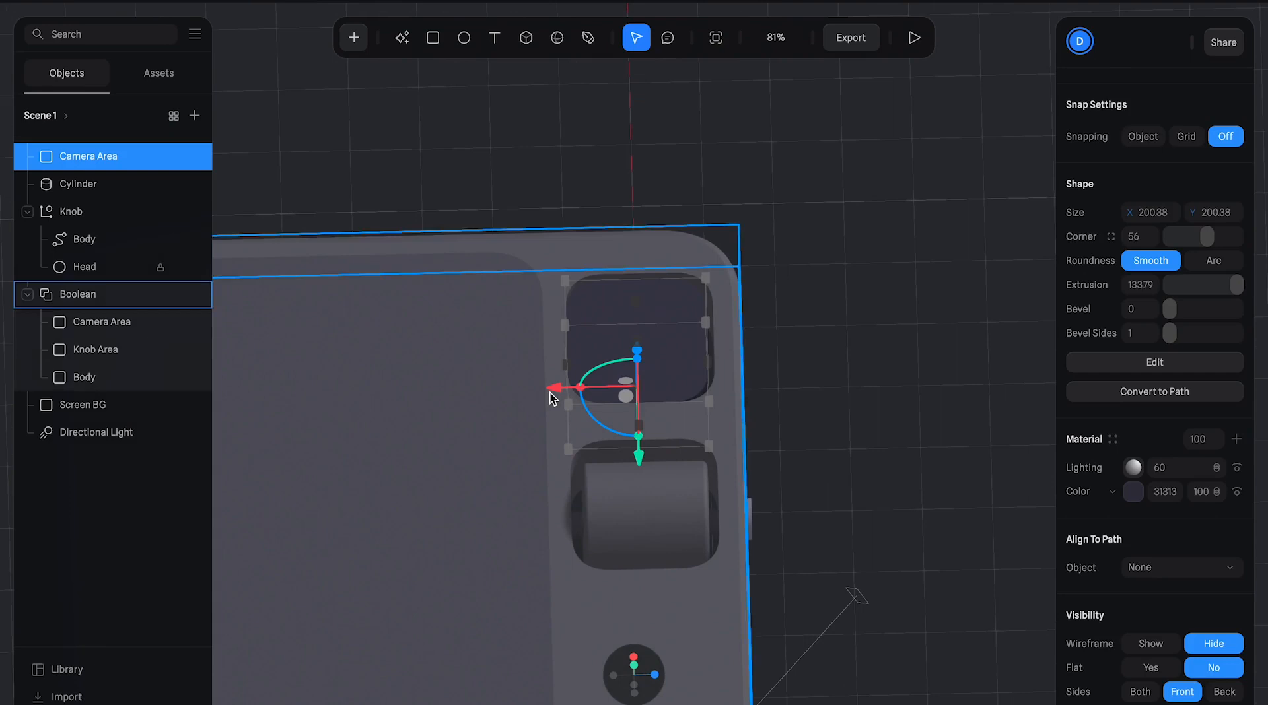
{"action": "left_click_drag", "start_coordinate": [552, 395], "coordinate": [550, 395]}
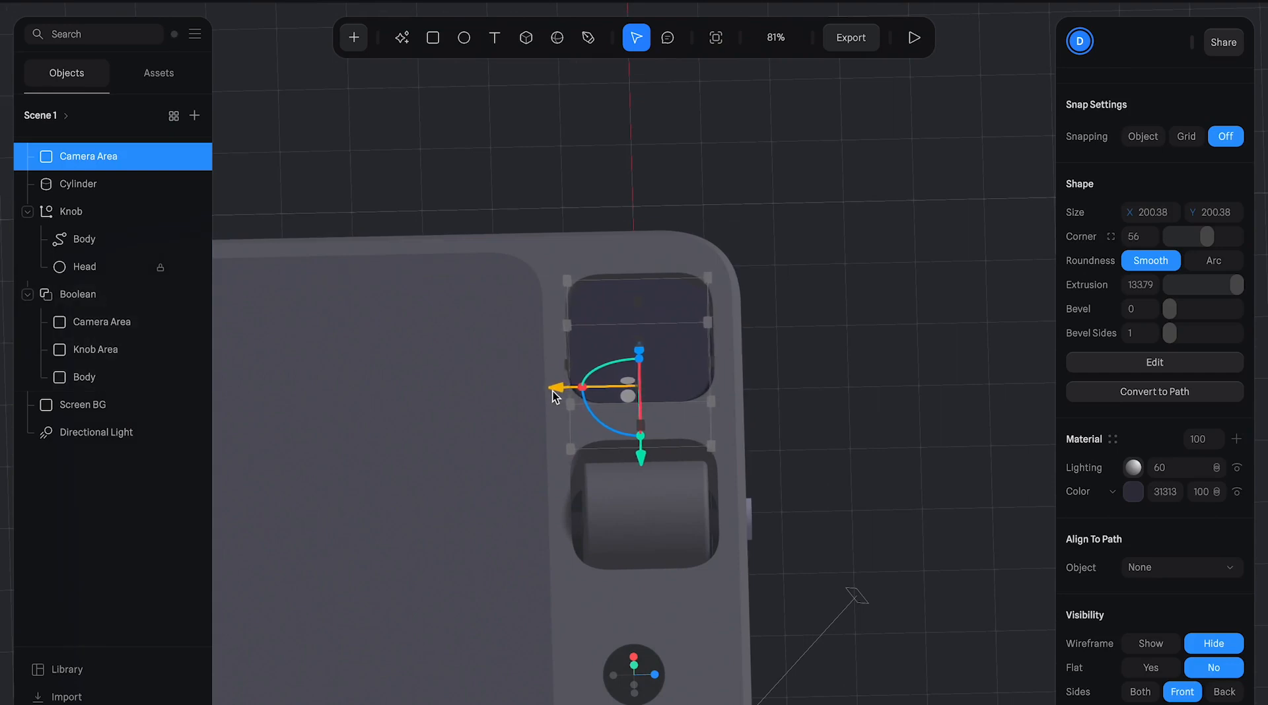
{"action": "left_click_drag", "start_coordinate": [714, 402], "coordinate": [720, 407]}
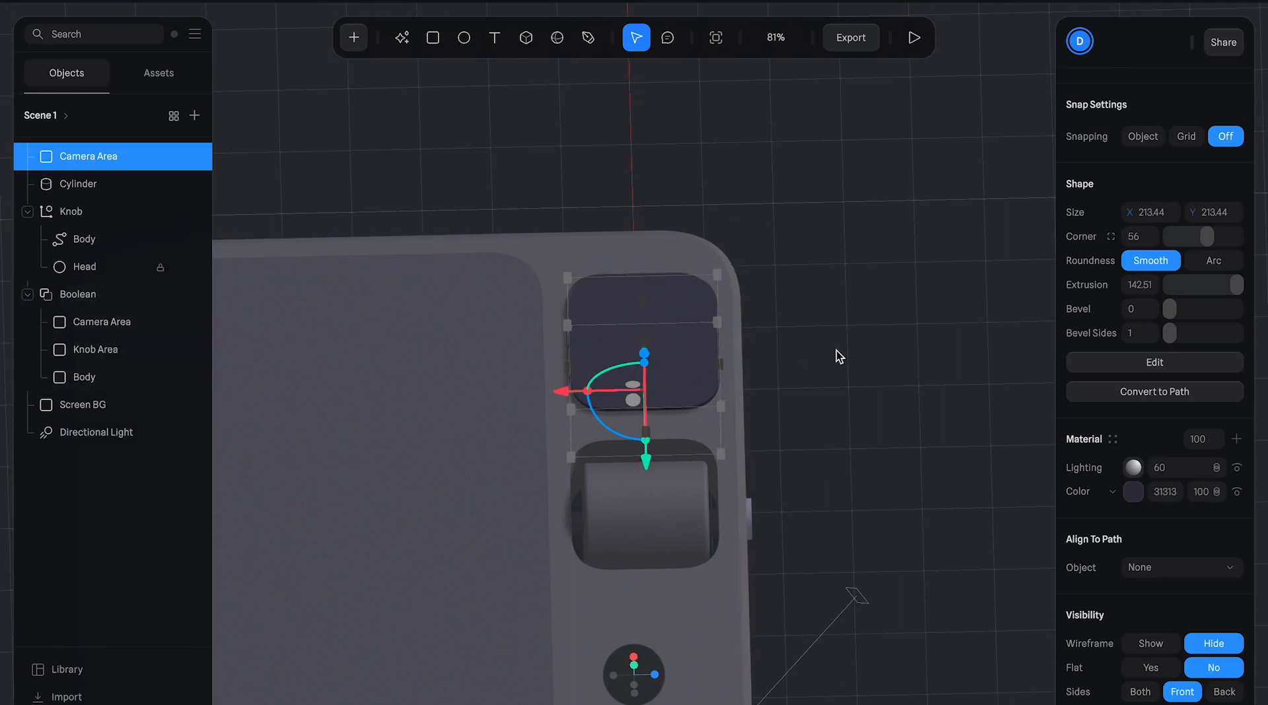
- Lower the Camera Area copy into the camera opening and set its extrusion to 138
{"action": "right_click_drag", "start_coordinate": [877, 334], "coordinate": [675, 321]}
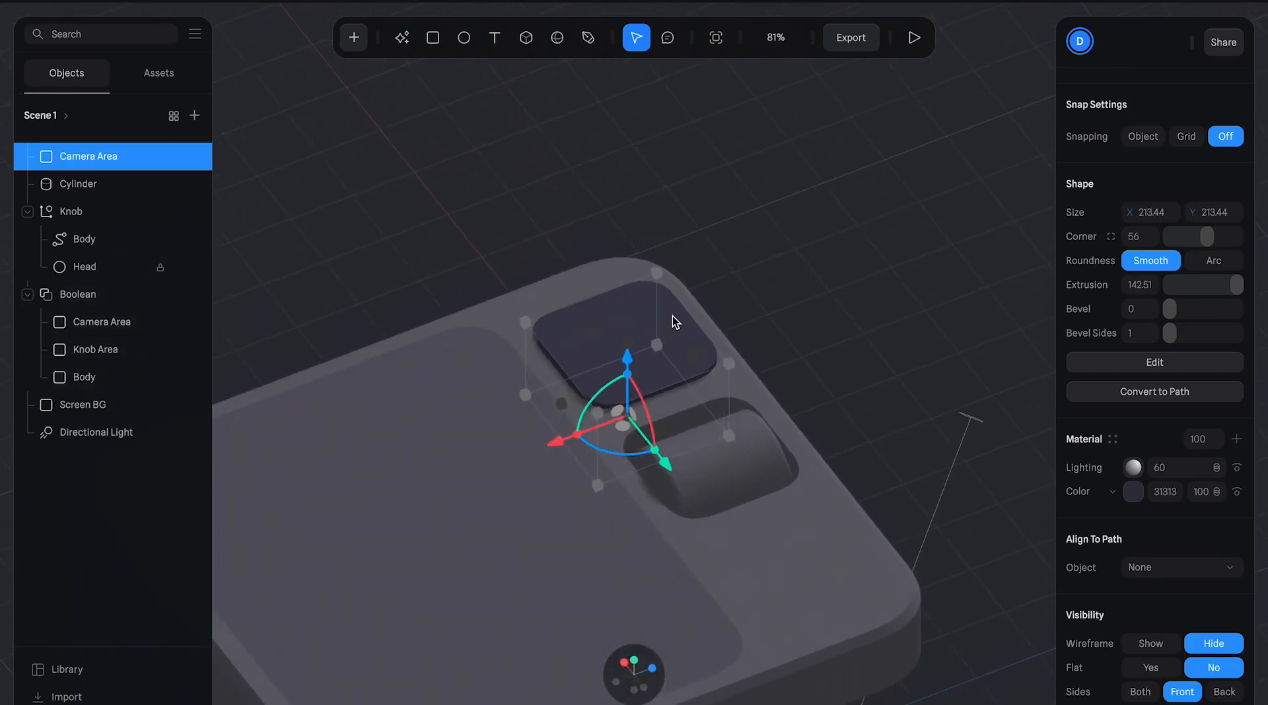
{"action": "left_click_drag", "start_coordinate": [627, 356], "coordinate": [627, 365]}
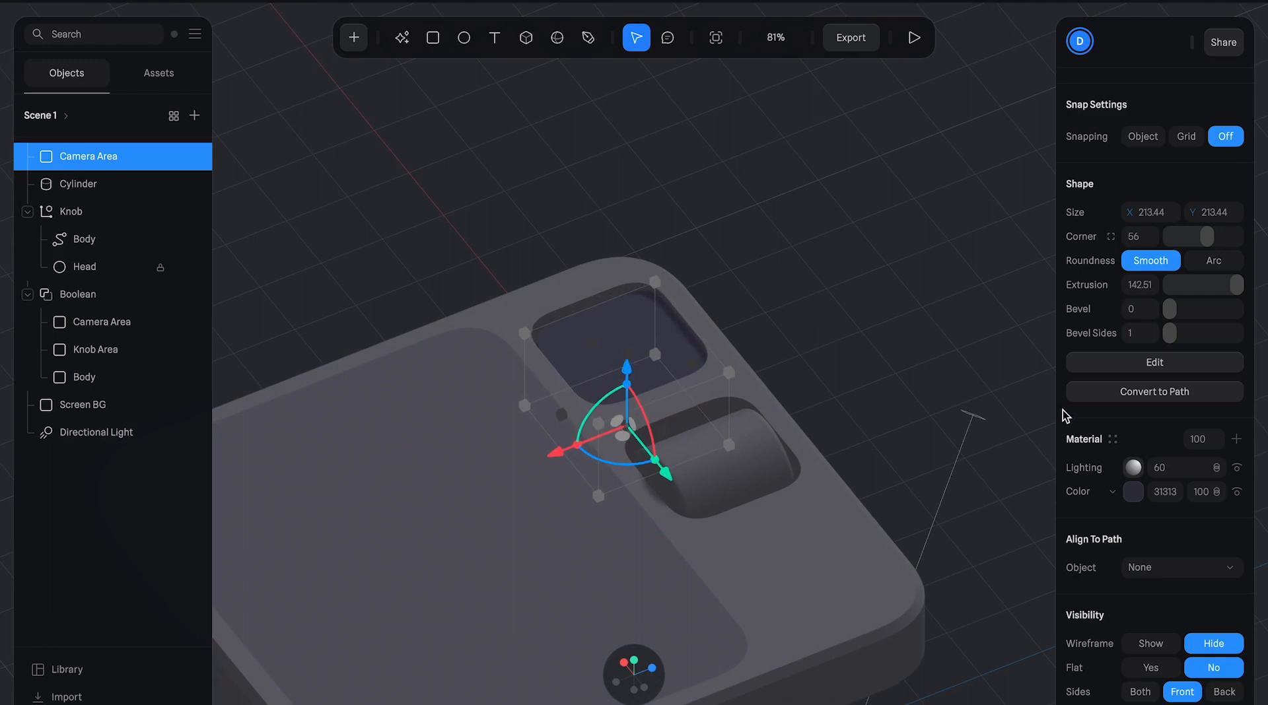
{"action": "mouse_move", "coordinate": [1238, 290]}
{"action": "left_mouse_down"}
{"action": "mouse_move", "coordinate": [1195, 292]}
{"action": "mouse_move", "coordinate": [1226, 287]}
{"action": "left_mouse_up"}
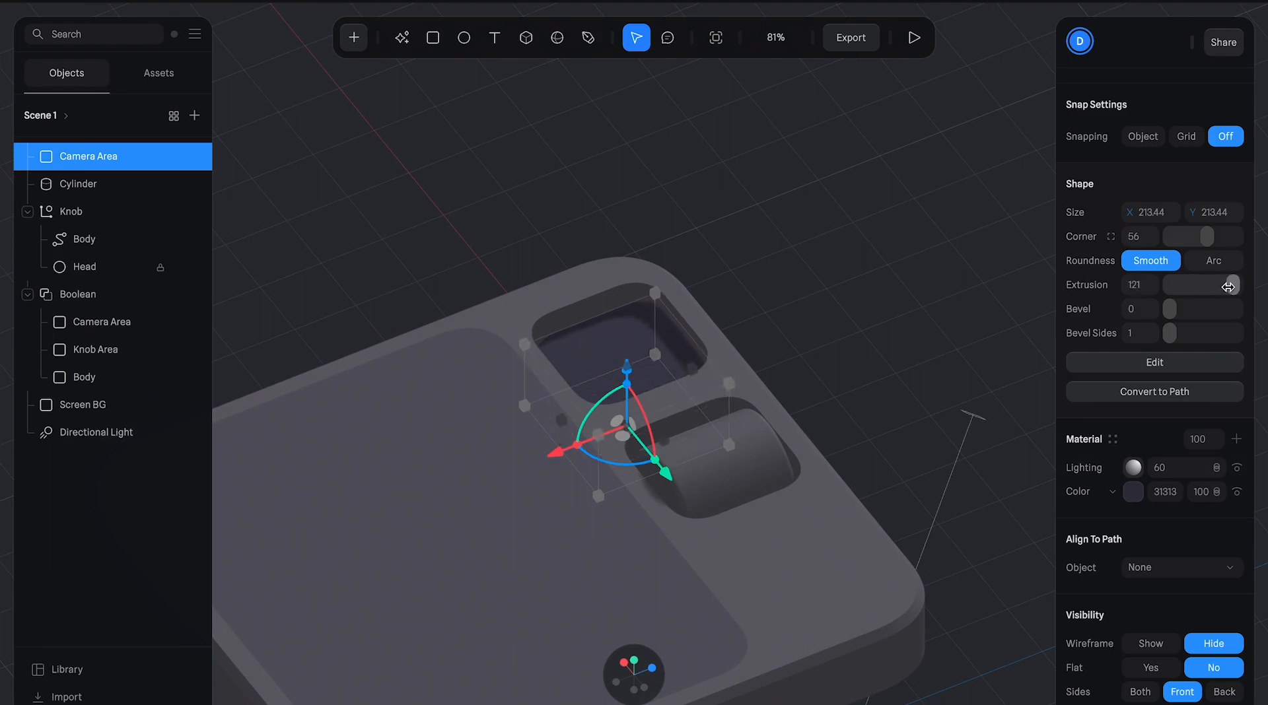
{"action": "left_click", "coordinate": [1142, 293]}
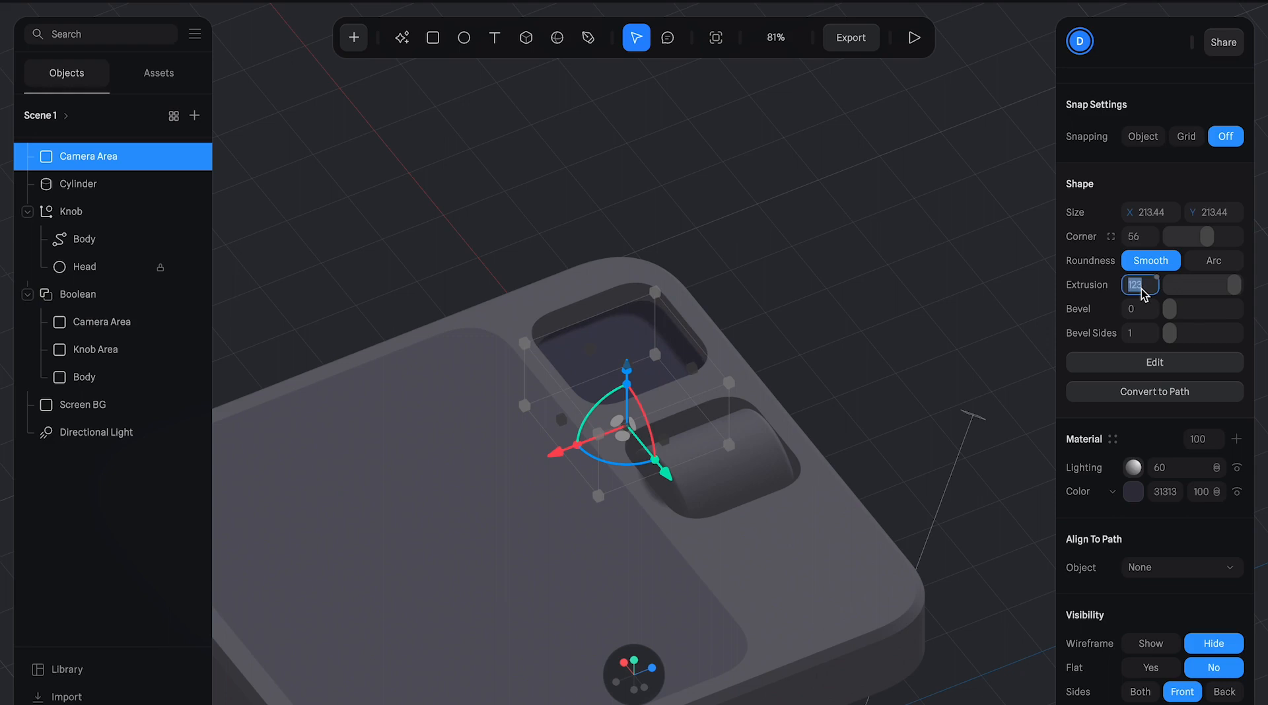
{"action": "key", "text": "Return"}
{"action": "left_click", "coordinate": [781, 296]}
{"action": "middle_click_drag", "start_coordinate": [810, 272], "coordinate": [952, 252]}
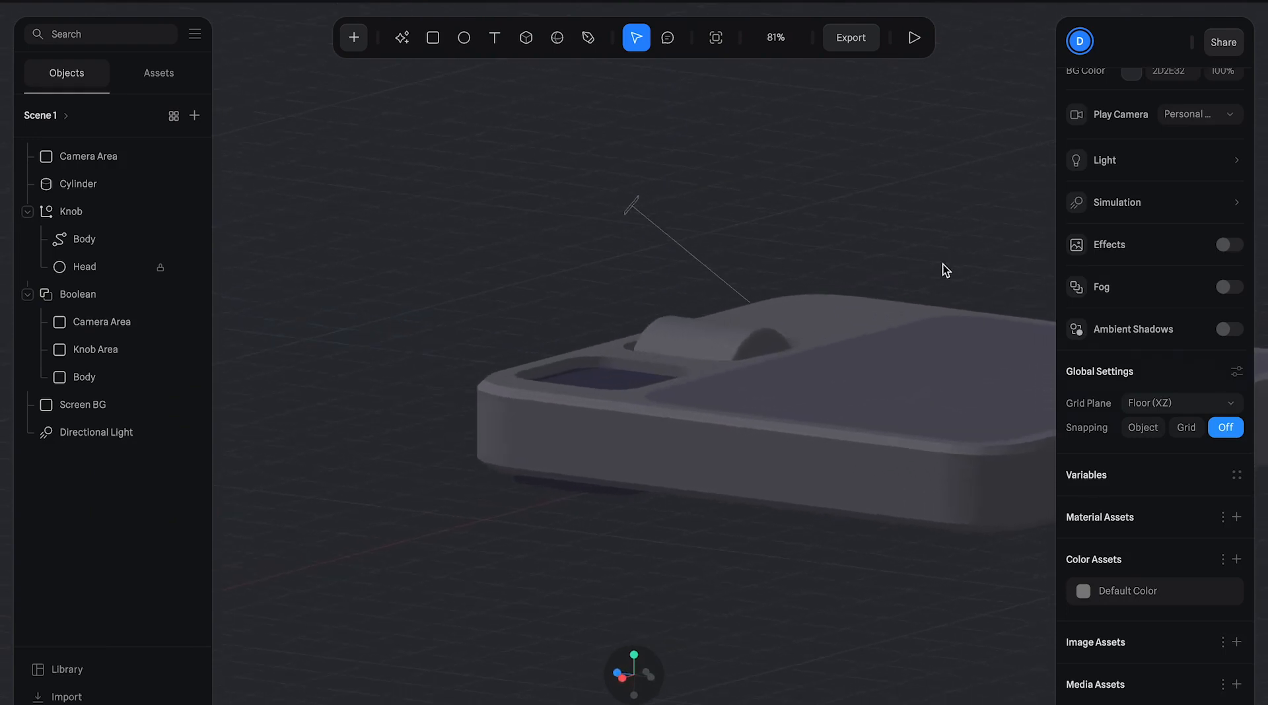
- Raise the Camera Area copy slightly along its Z axis and set its extrusion to 120
{"action": "left_click", "coordinate": [108, 157]}
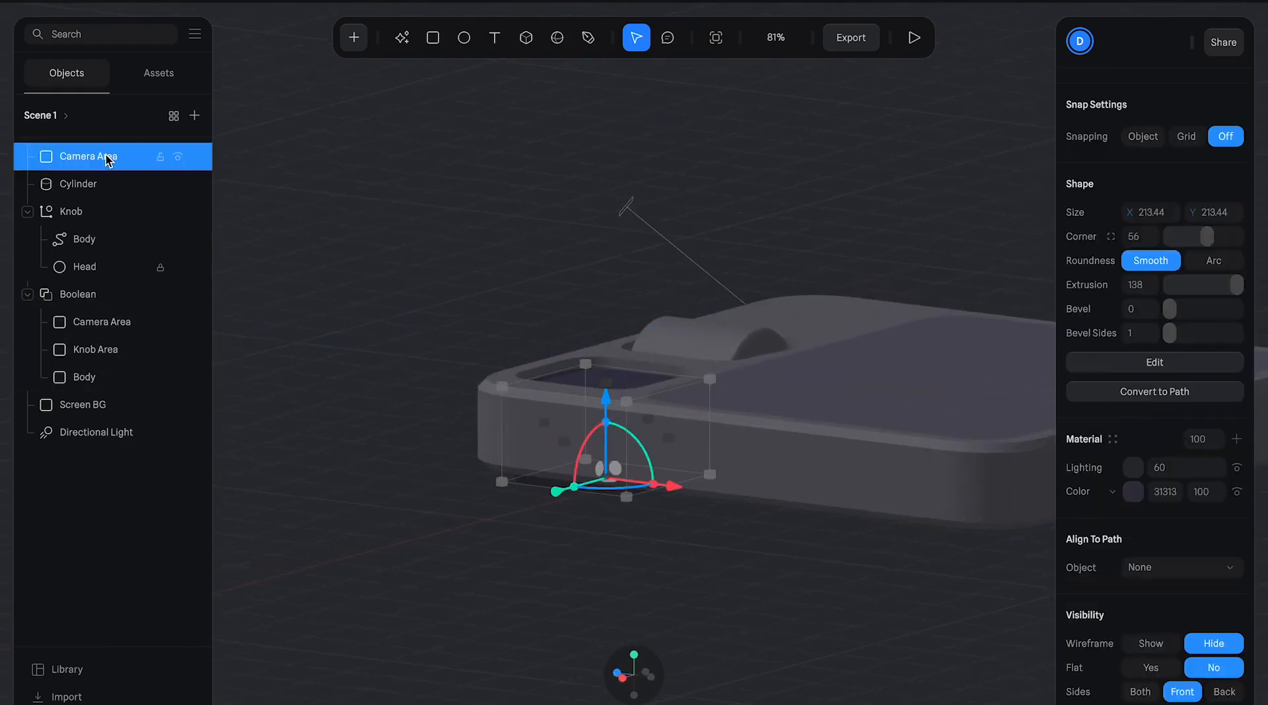
{"action": "left_click_drag", "start_coordinate": [609, 404], "coordinate": [609, 393]}
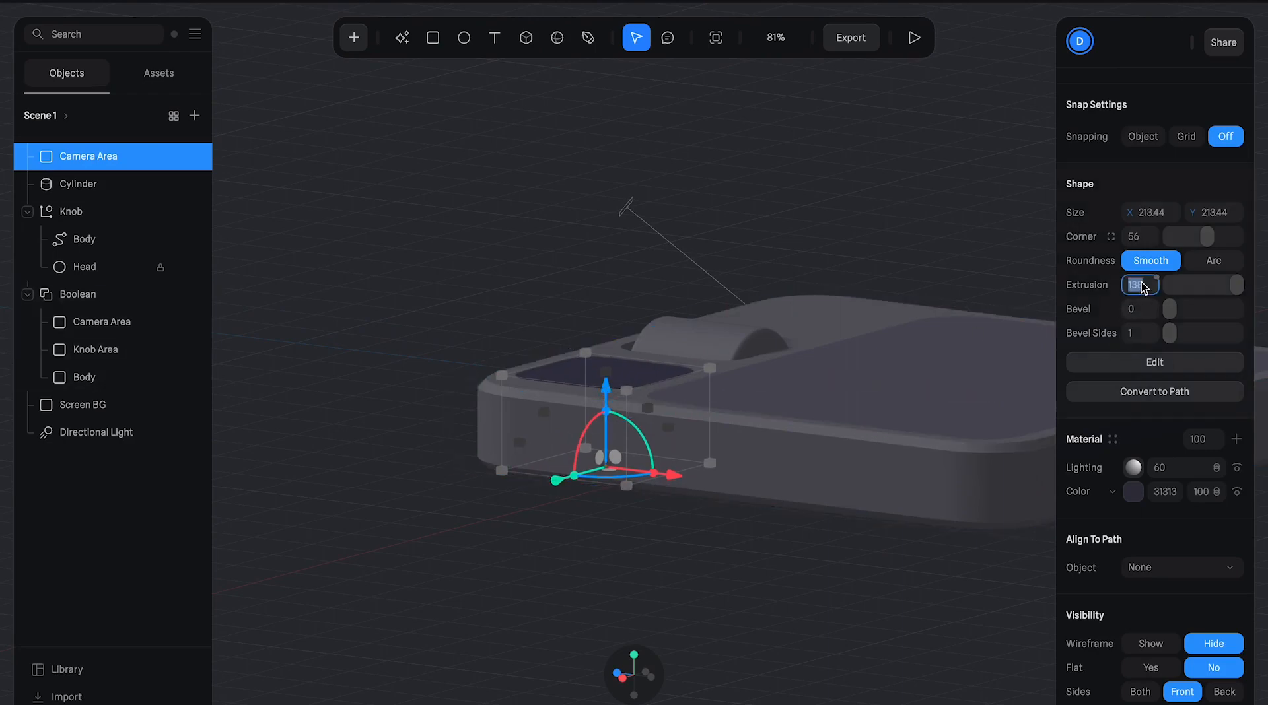
{"action": "key", "text": "Return"}
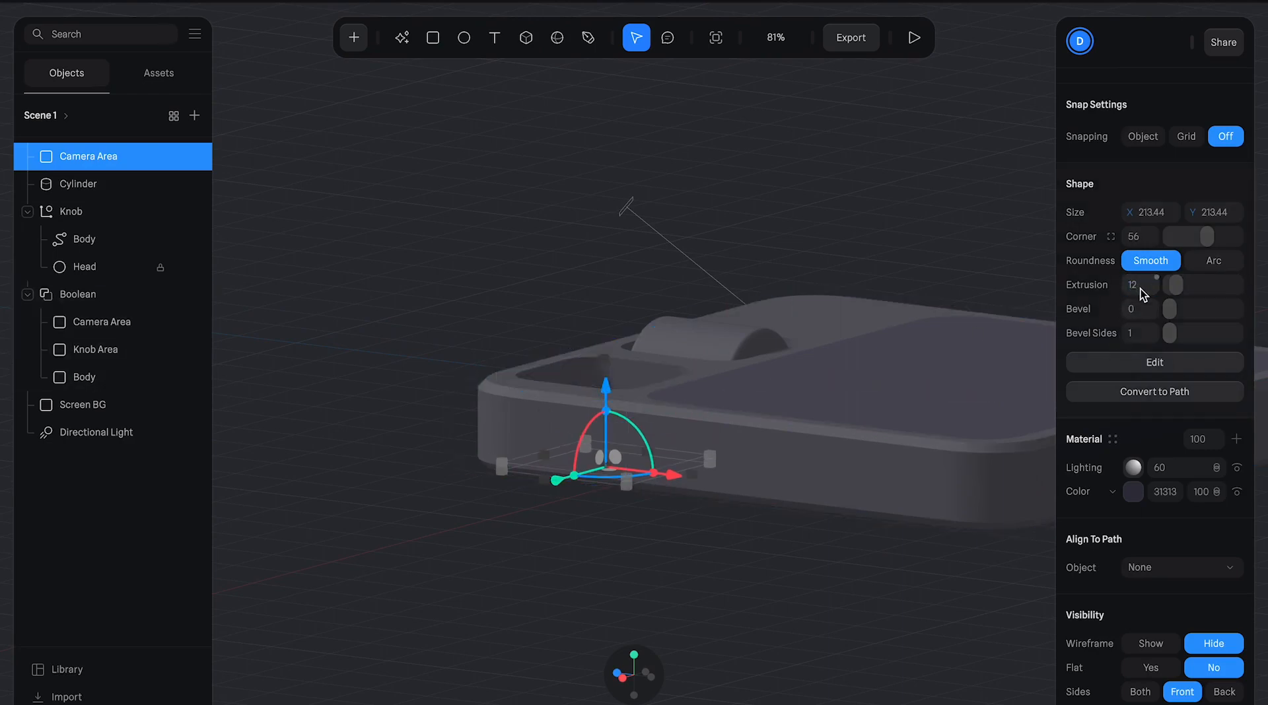
{"action": "key", "text": "Return"}
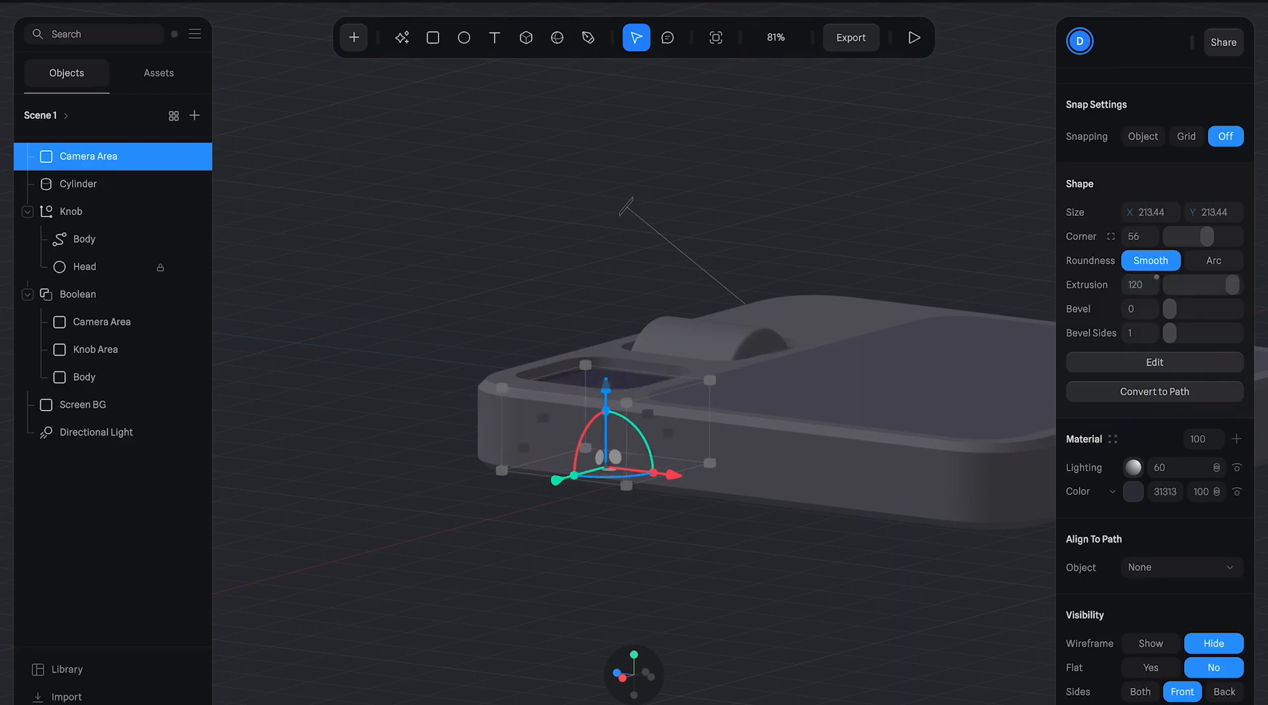
- Raise the Camera Area copy slightly so its top sits just below the device's front surface, and check the fit from above
{"action": "left_click", "coordinate": [852, 167]}
{"action": "mouse_move", "coordinate": [853, 164]}
{"action": "left_mouse_down", "text": "alt"}
{"action": "mouse_move", "coordinate": [873, 121]}
{"action": "mouse_move", "coordinate": [881, 161]}
{"action": "mouse_move", "coordinate": [842, 169]}
{"action": "left_mouse_up", "text": "alt"}
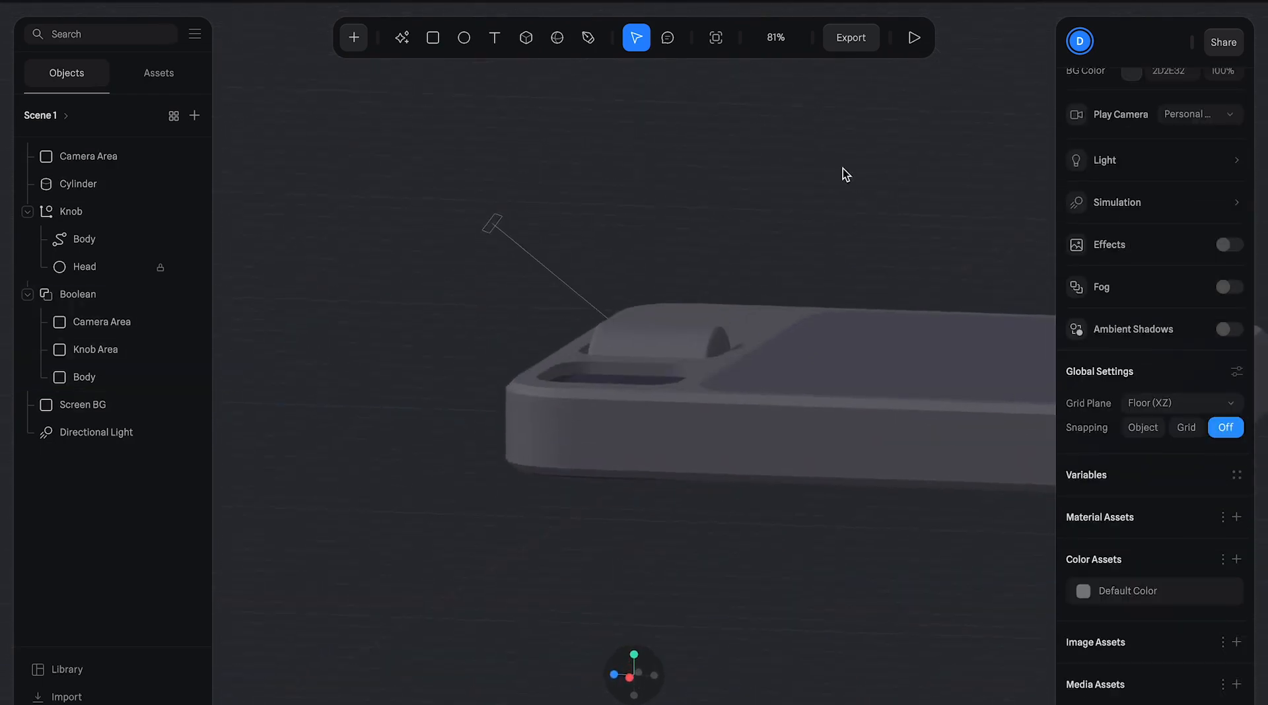
{"action": "left_click", "coordinate": [128, 156]}
{"action": "left_click_drag", "start_coordinate": [611, 383], "coordinate": [612, 374]}
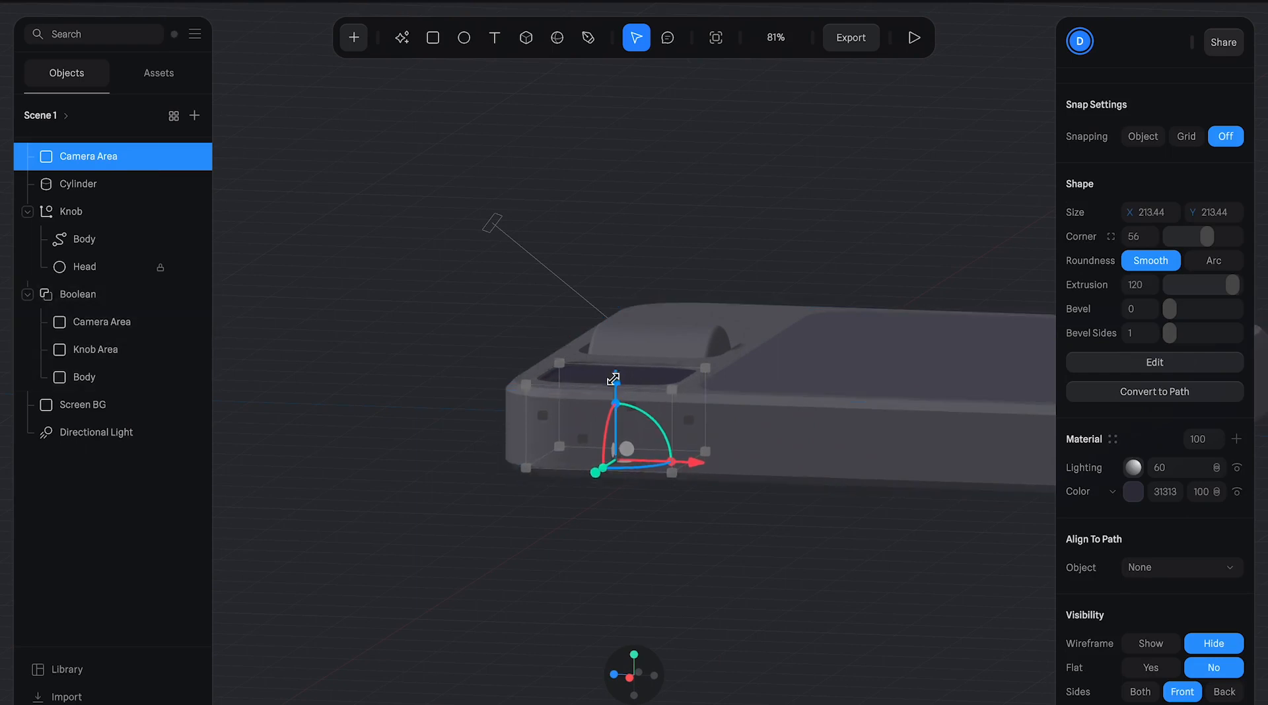
{"action": "left_click_drag", "start_coordinate": [635, 537], "coordinate": [439, 632], "text": "alt"}
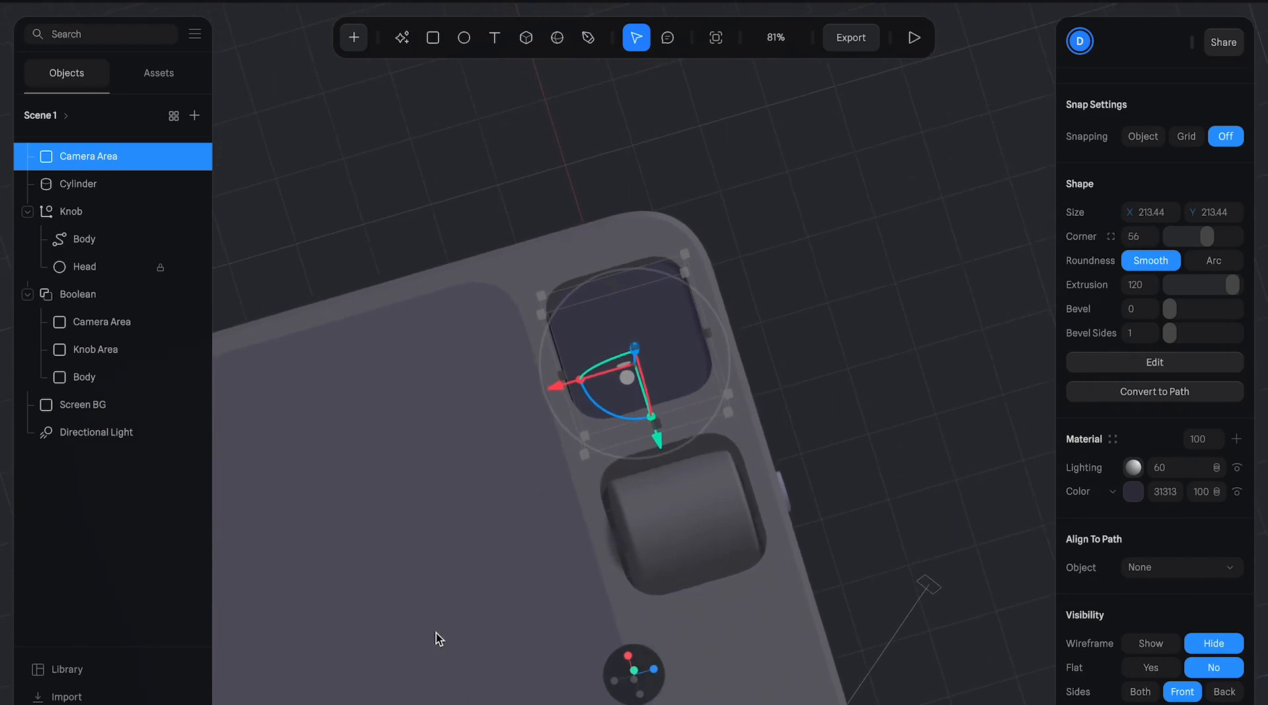
{"action": "left_click", "coordinate": [822, 324]}
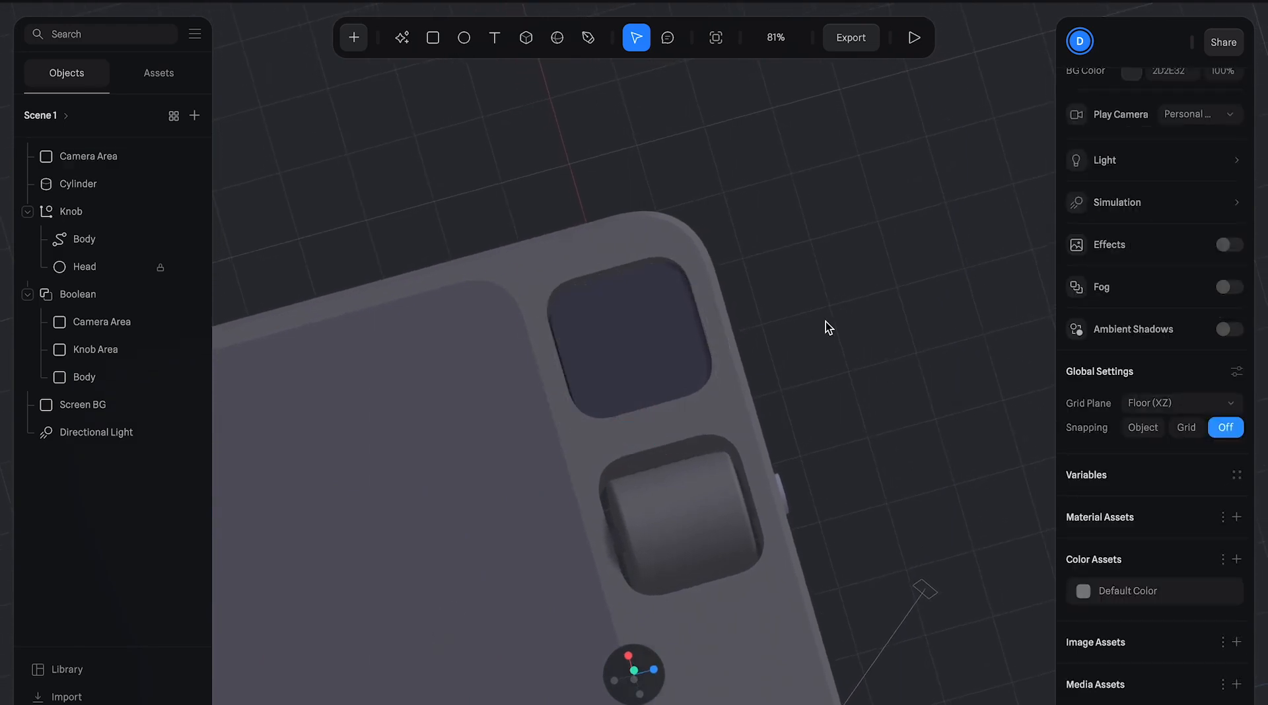
{"action": "mouse_move", "coordinate": [791, 323]}
{"action": "left_mouse_down", "text": "alt"}
{"action": "mouse_move", "coordinate": [755, 323]}
{"action": "mouse_move", "coordinate": [747, 309]}
{"action": "mouse_move", "coordinate": [783, 331]}
{"action": "left_mouse_up", "text": "alt"}
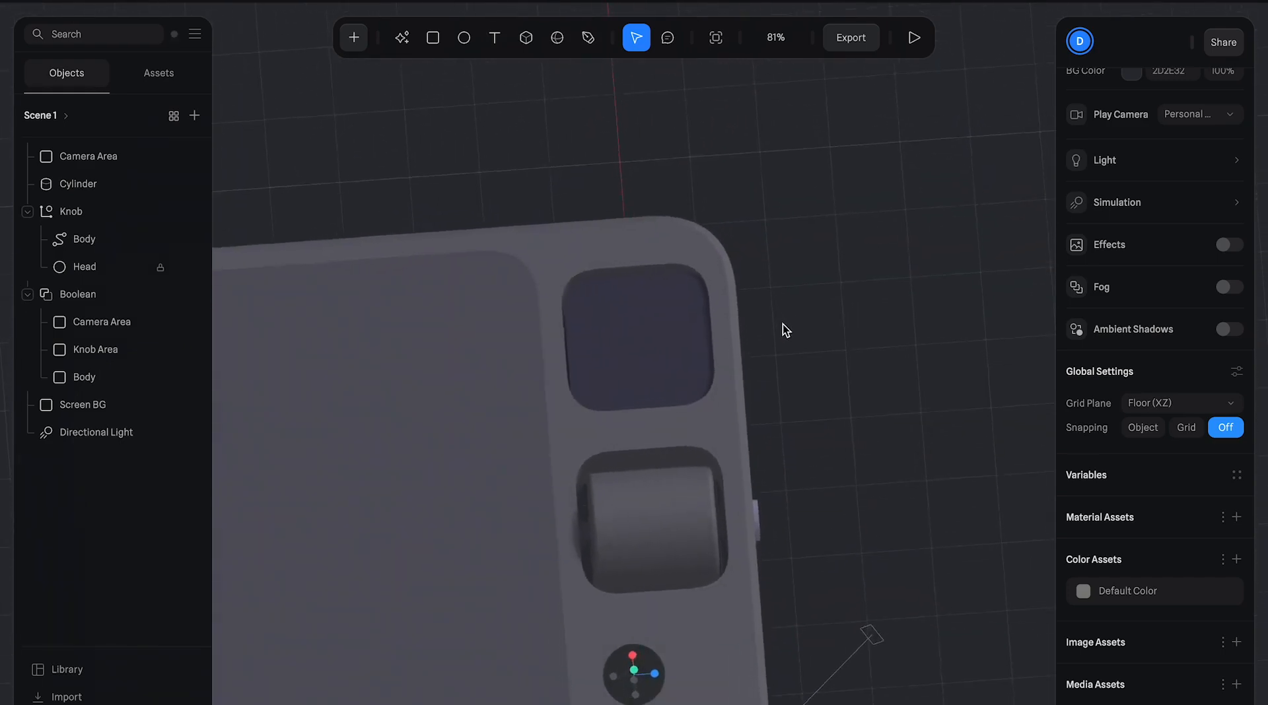
- Rename the standalone Camera Area rectangle as Camera Frame
{"action": "left_click", "coordinate": [603, 338]}
{"action": "double_click", "coordinate": [88, 161]}
{"action": "type", "text": "Camera Frame"}
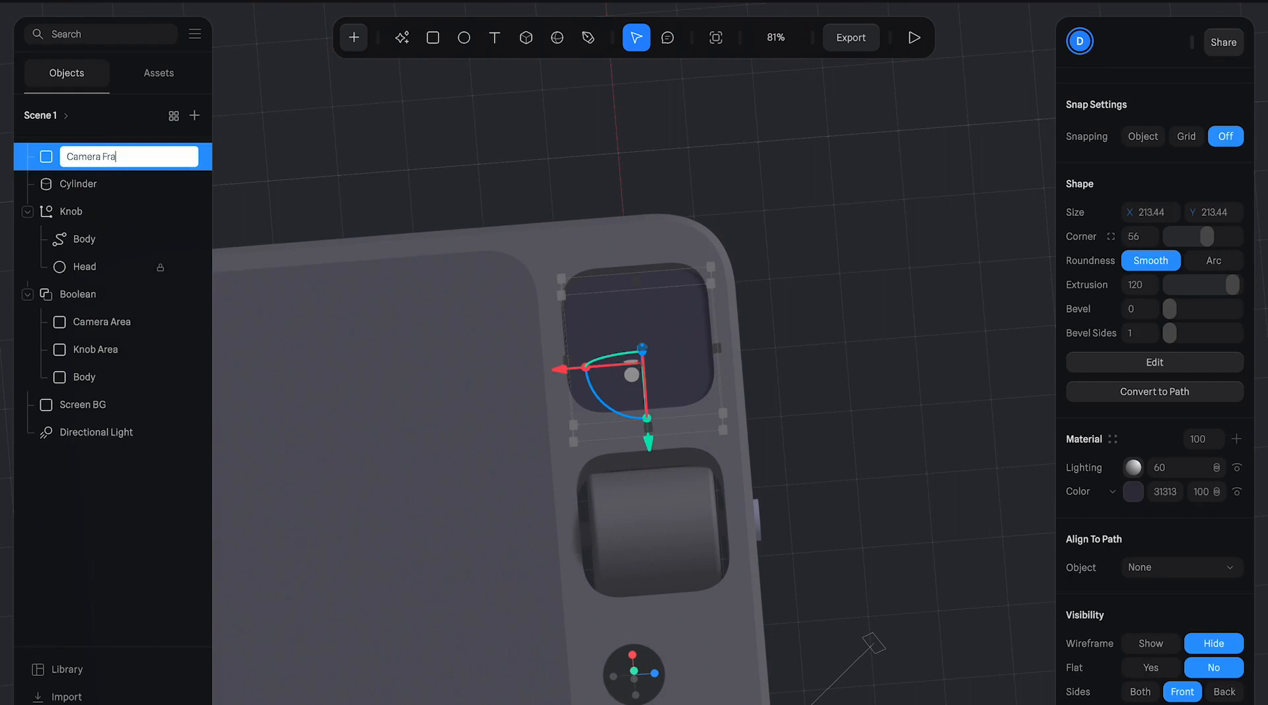
{"action": "left_click", "coordinate": [284, 127]}
{"action": "left_click_drag", "start_coordinate": [482, 142], "coordinate": [485, 122], "text": "alt"}
- Enlarge the Camera Frame uniformly to about 227 × 227 so it fully covers the camera opening
{"action": "left_click", "coordinate": [634, 330]}
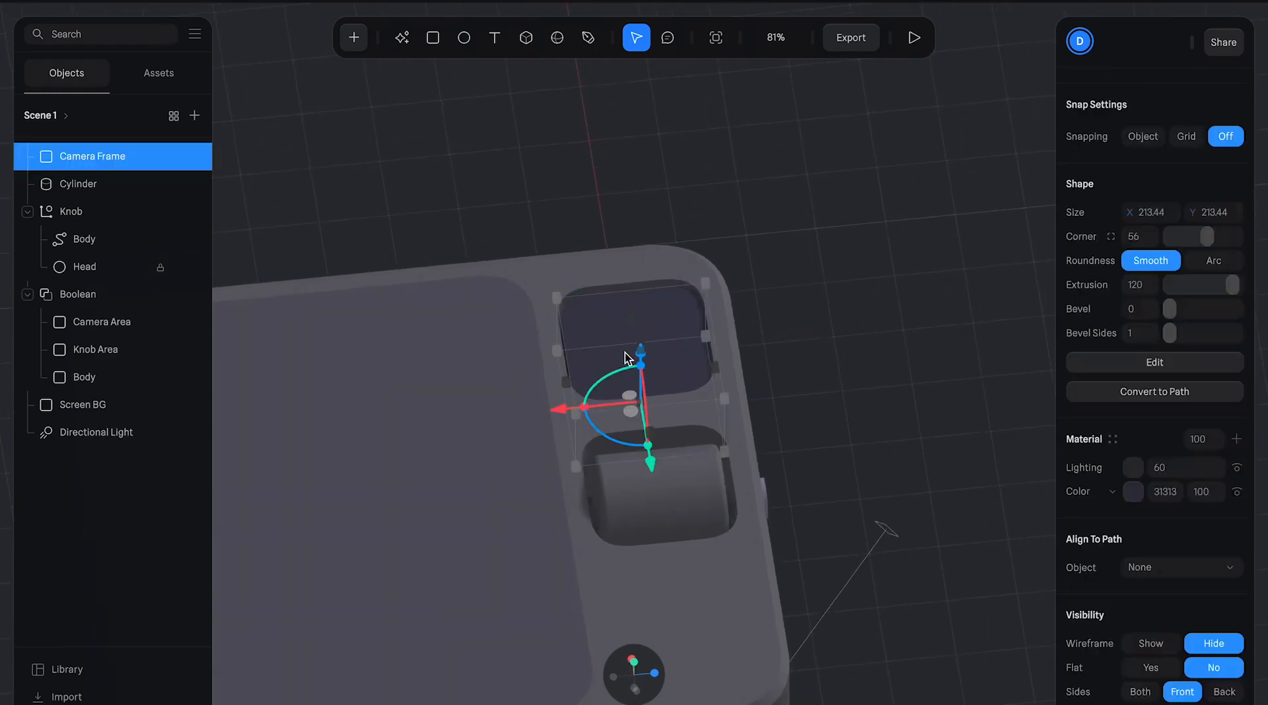
{"action": "left_click_drag", "start_coordinate": [726, 402], "coordinate": [733, 407]}
{"action": "left_click_drag", "start_coordinate": [807, 383], "coordinate": [888, 361]}
{"action": "left_click_drag", "start_coordinate": [608, 365], "coordinate": [610, 370]}
{"action": "left_click", "coordinate": [746, 270]}
{"action": "left_click_drag", "start_coordinate": [746, 269], "coordinate": [784, 254]}
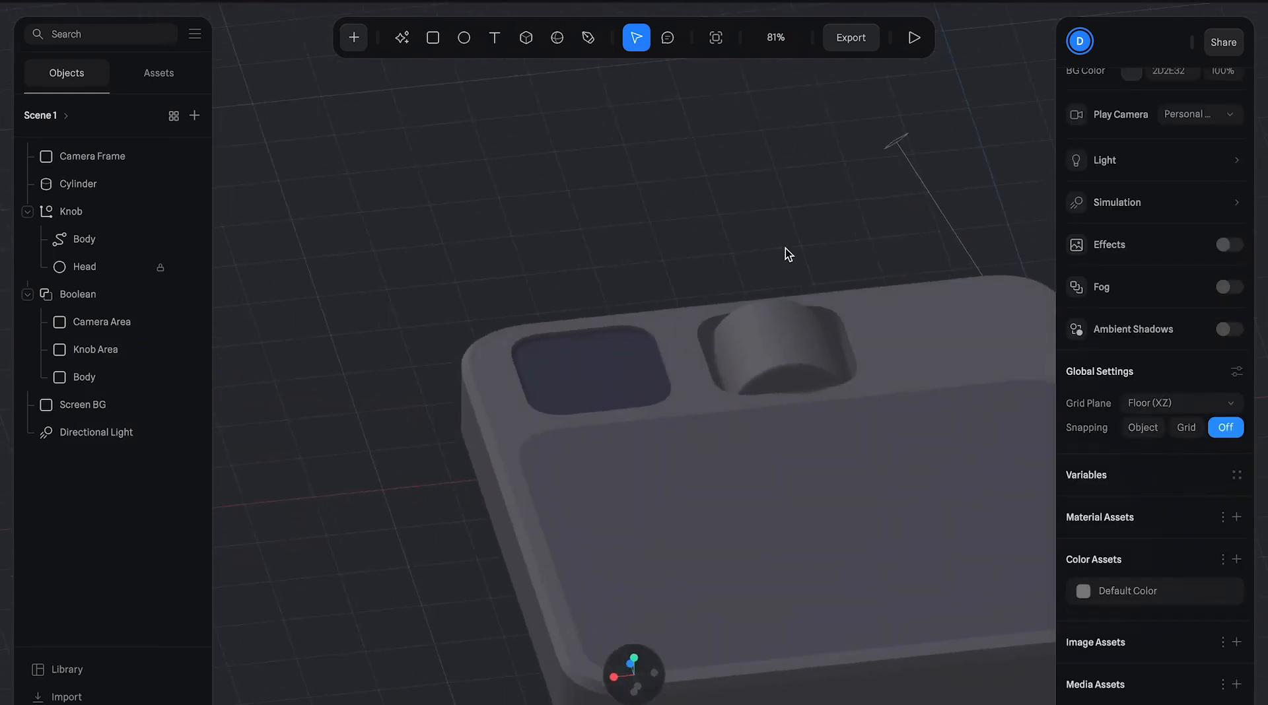
- Set the Camera Frame's extrusion to 120
{"action": "left_click", "coordinate": [598, 370]}
{"action": "left_click", "coordinate": [599, 365]}
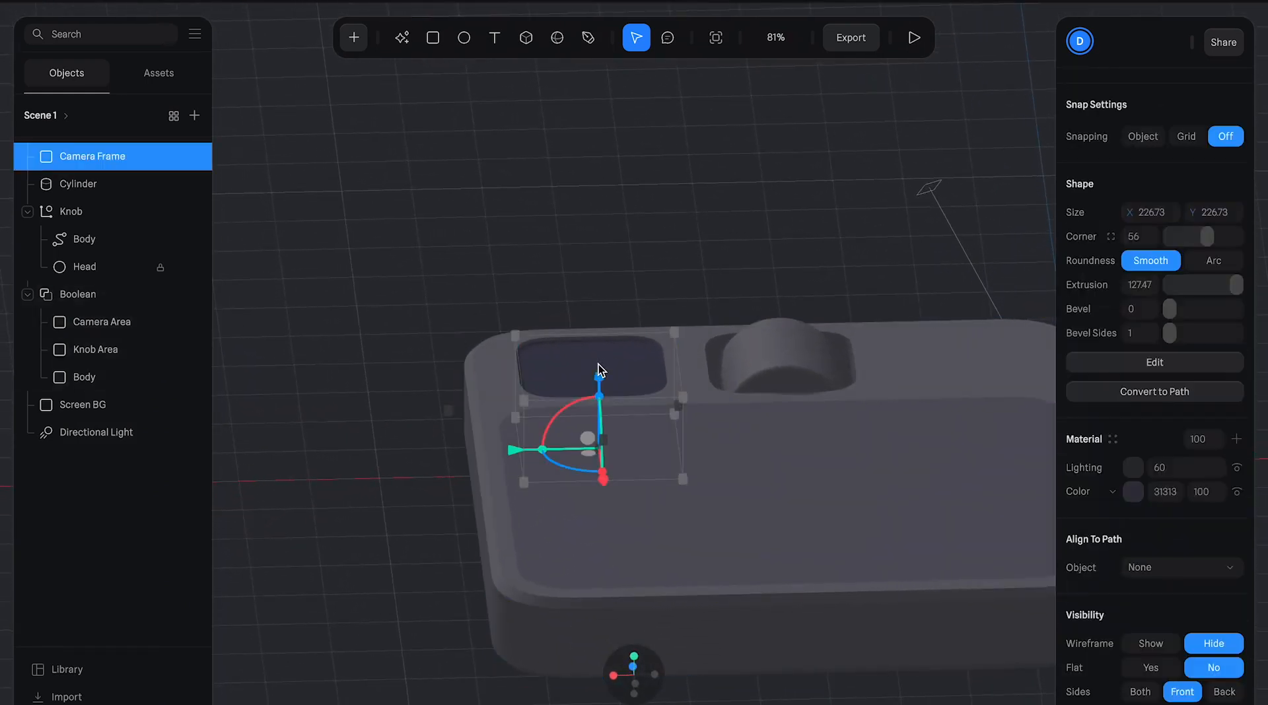
{"action": "left_click", "coordinate": [1142, 288]}
{"action": "type", "text": "120"}
{"action": "key", "text": "Return"}
- Shift the Camera Frame slightly toward the device's front along its Z axis and check the fit from above
{"action": "left_click", "coordinate": [751, 218]}
{"action": "mouse_move", "coordinate": [751, 225]}
{"action": "left_mouse_down", "text": "alt"}
{"action": "mouse_move", "coordinate": [752, 201]}
{"action": "mouse_move", "coordinate": [753, 211]}
{"action": "left_mouse_up", "text": "alt"}
{"action": "left_click", "coordinate": [96, 167]}
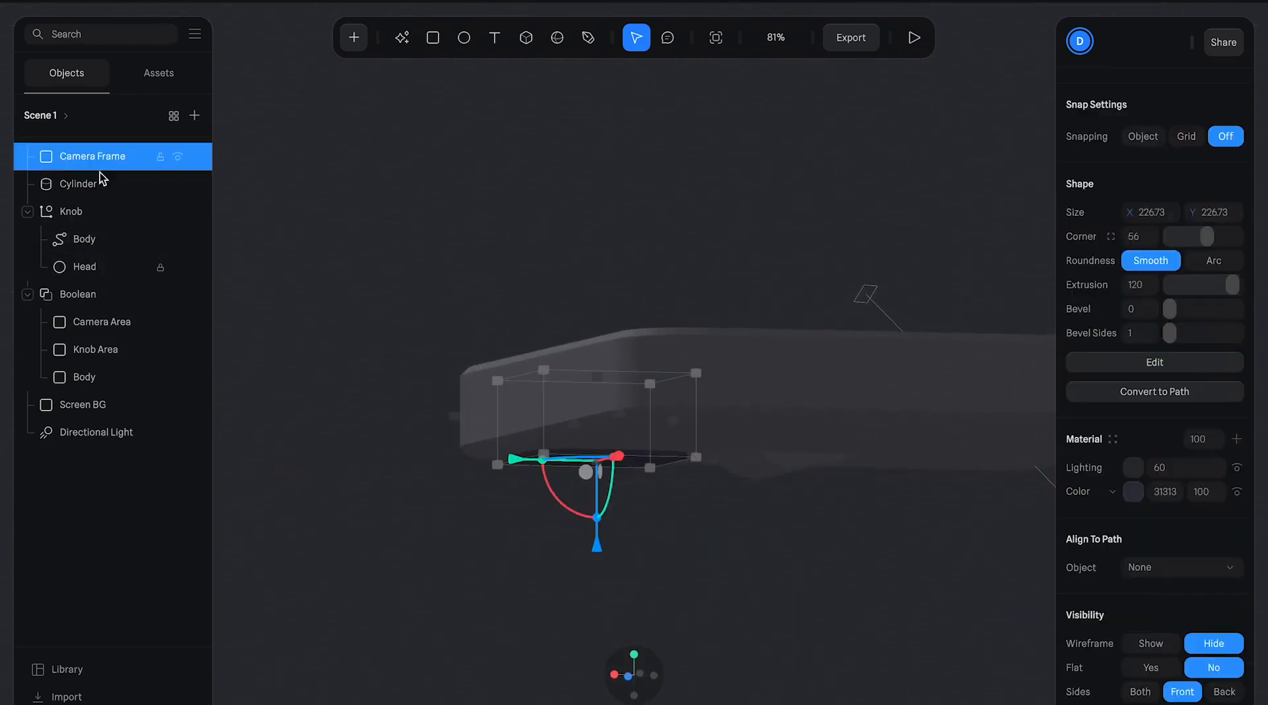
{"action": "left_click_drag", "start_coordinate": [597, 548], "coordinate": [598, 541]}
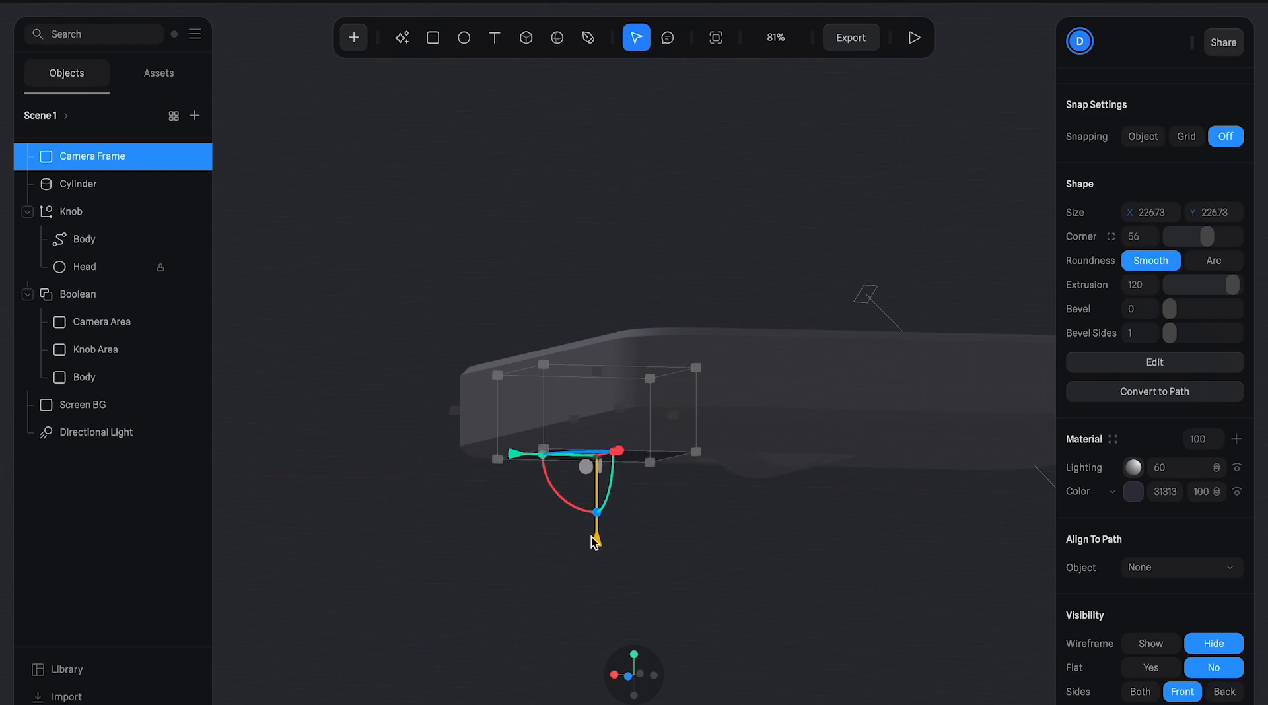
{"action": "left_click", "coordinate": [754, 541]}
{"action": "left_click_drag", "start_coordinate": [754, 510], "coordinate": [711, 592], "text": "alt"}
{"action": "left_click_drag", "start_coordinate": [636, 596], "coordinate": [600, 635]}
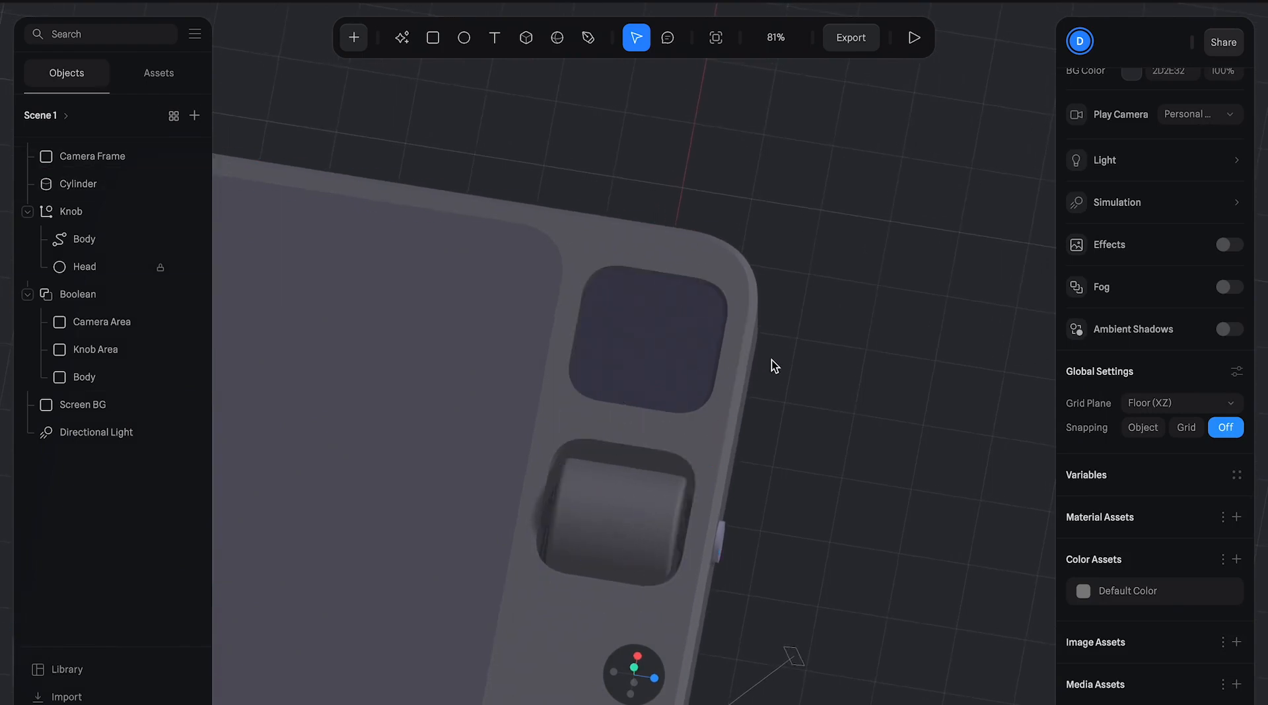
{"action": "left_click_drag", "start_coordinate": [807, 372], "coordinate": [826, 339], "text": "alt"}
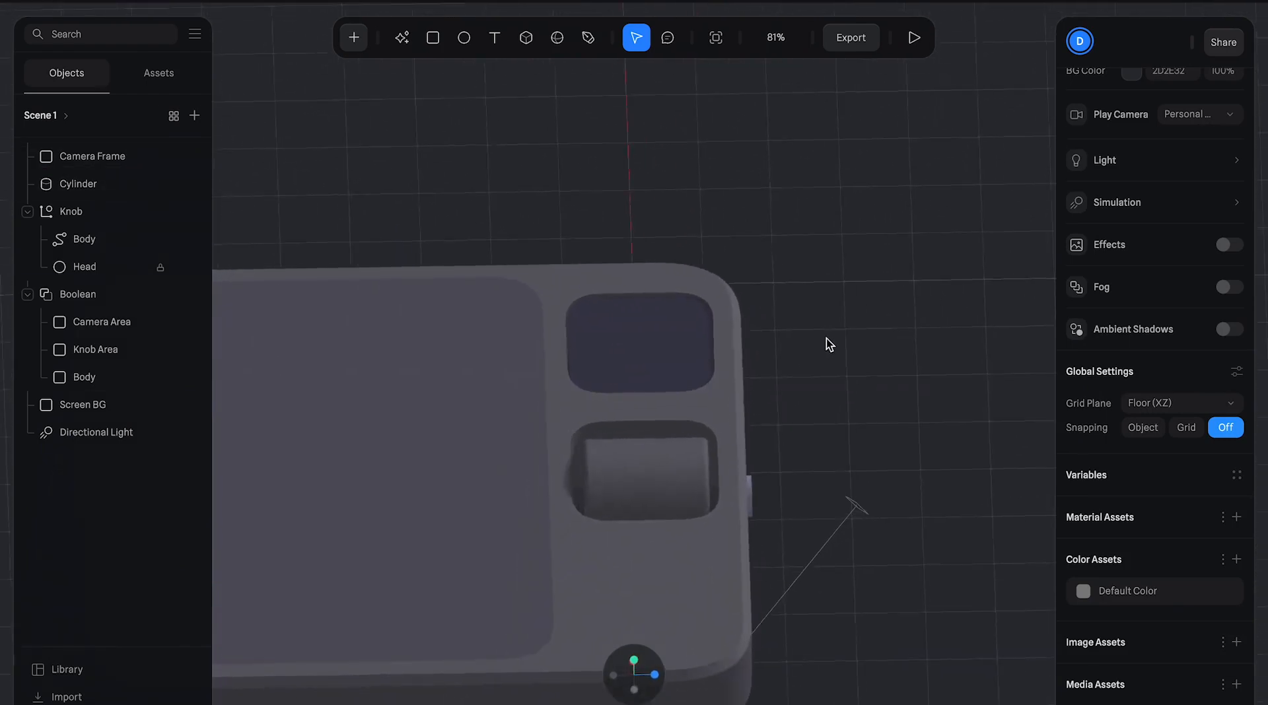
- Try a bevel of 8 on the Camera Frame's edges
{"action": "left_click", "coordinate": [655, 339]}
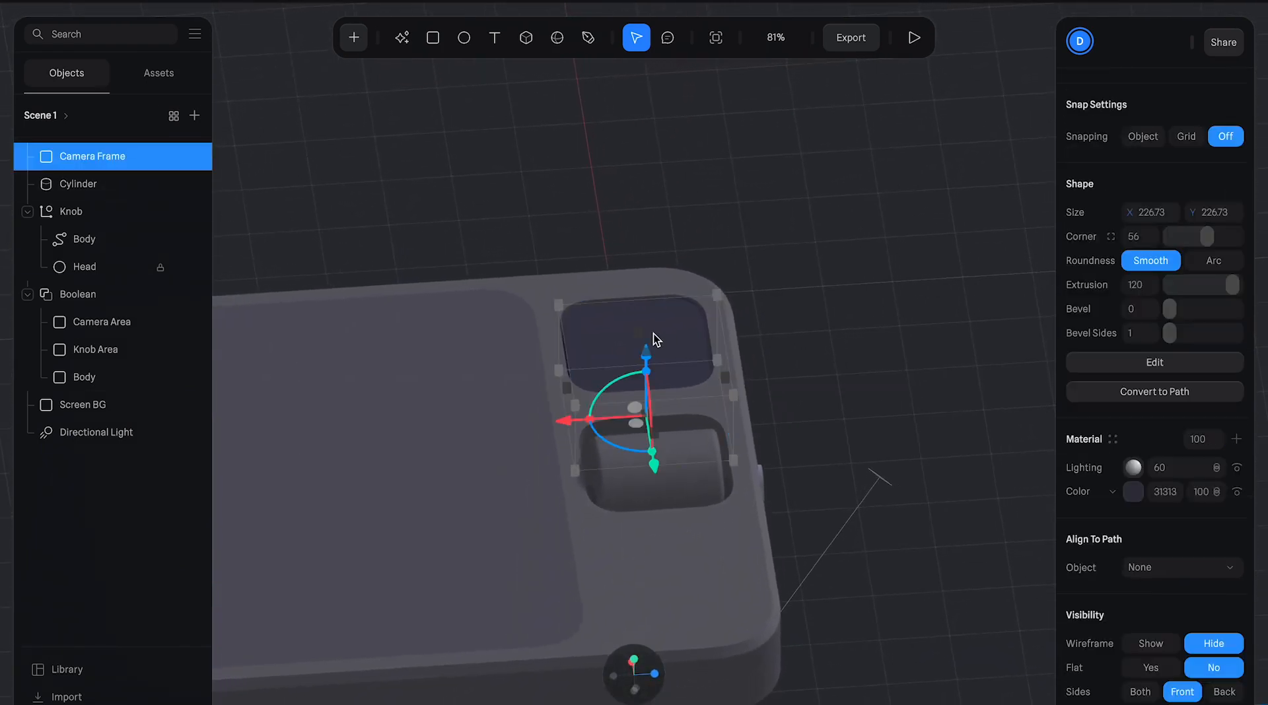
{"action": "left_click_drag", "start_coordinate": [1179, 312], "coordinate": [1179, 313]}
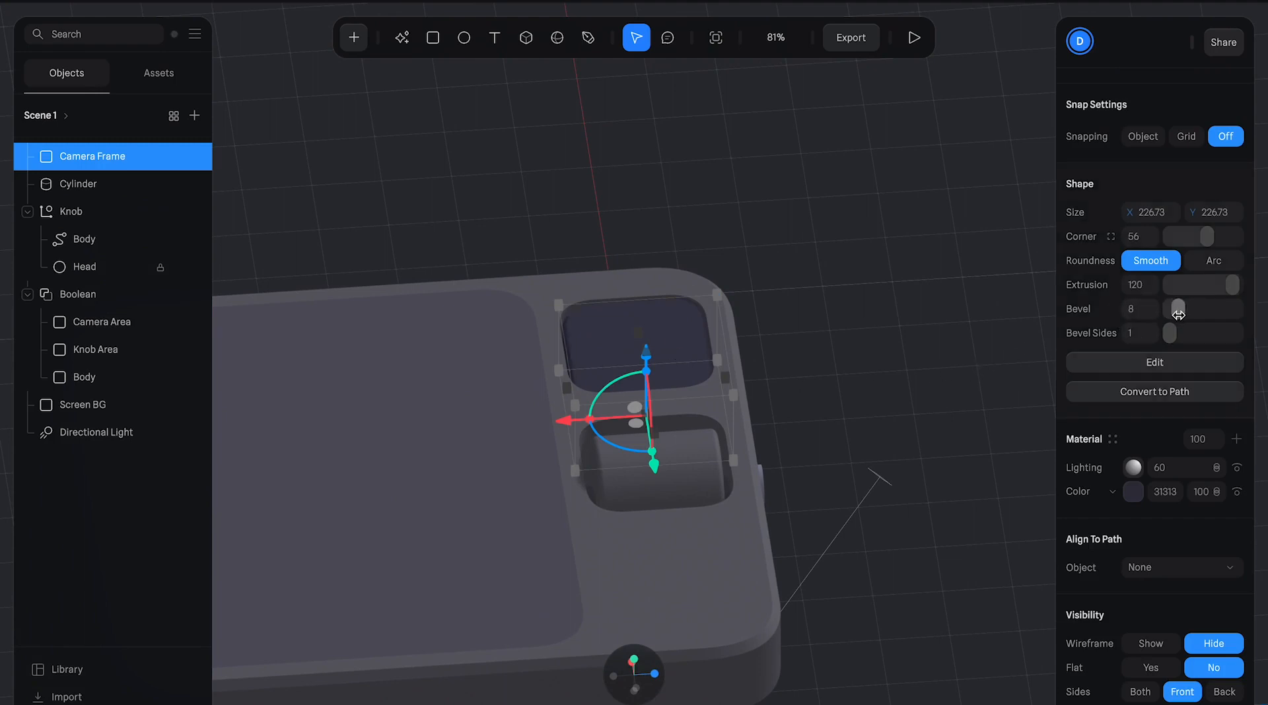
{"action": "mouse_move", "coordinate": [1168, 333]}
{"action": "left_mouse_down"}
{"action": "mouse_move", "coordinate": [1186, 337]}
{"action": "mouse_move", "coordinate": [1162, 344]}
{"action": "mouse_move", "coordinate": [1169, 314]}
{"action": "left_mouse_up"}
{"action": "left_click", "coordinate": [885, 320]}
{"action": "left_click_drag", "start_coordinate": [886, 320], "coordinate": [853, 339]}
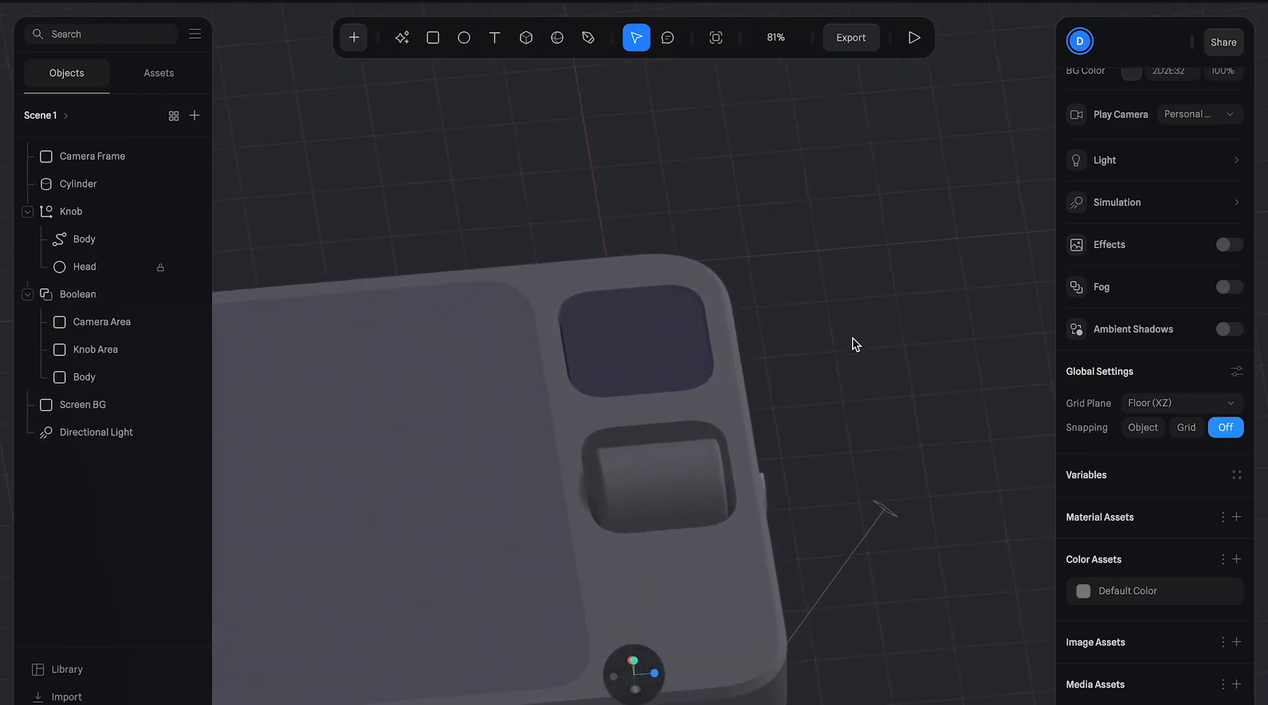
- Recolor the Camera Frame by sampling the gray of the device body beside the camera opening
{"action": "left_click", "coordinate": [651, 332]}
{"action": "left_click", "coordinate": [1125, 490]}
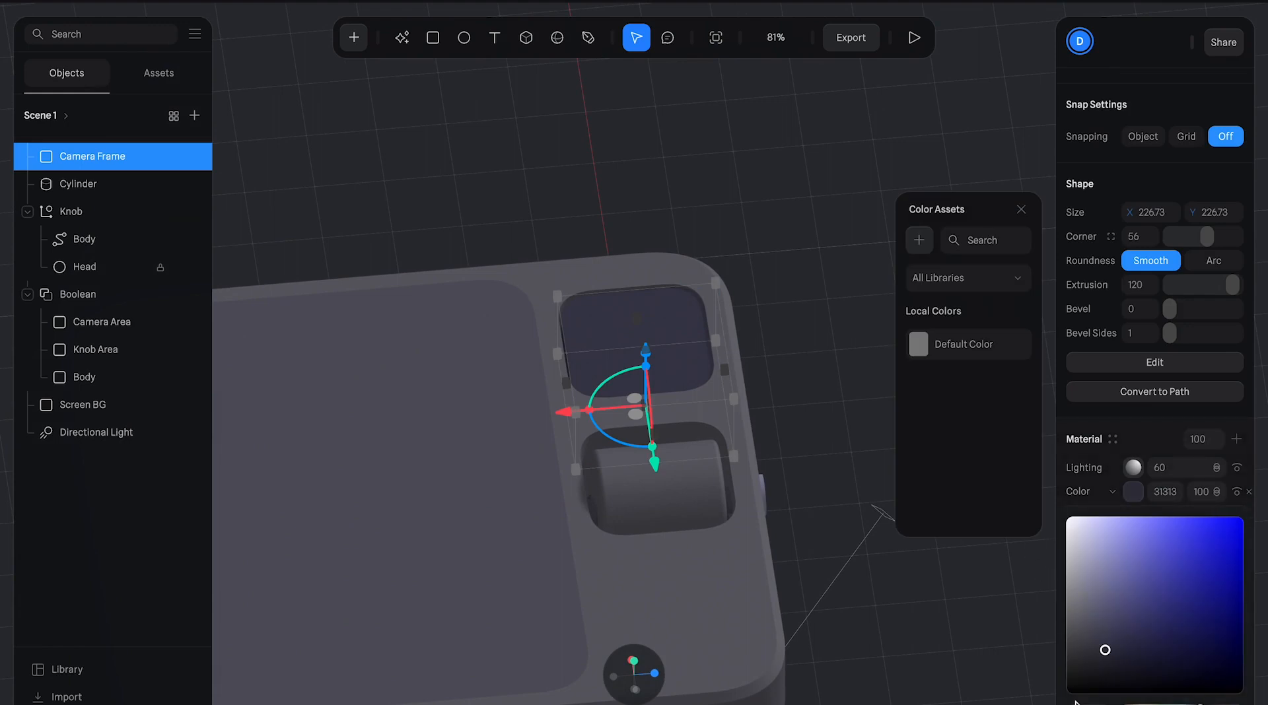
{"action": "scroll", "coordinate": [1094, 633], "scroll_direction": "down", "scroll_amount": 3}
{"action": "left_click", "coordinate": [1089, 562]}
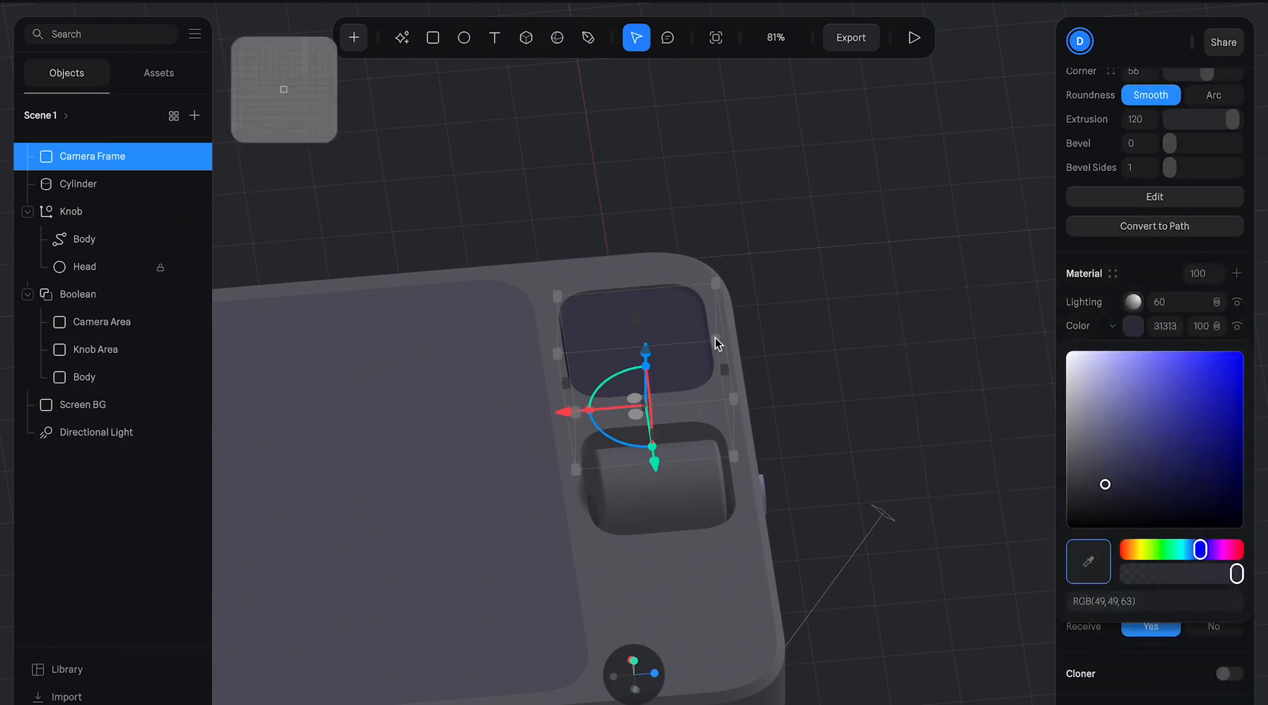
{"action": "left_click", "coordinate": [556, 285]}
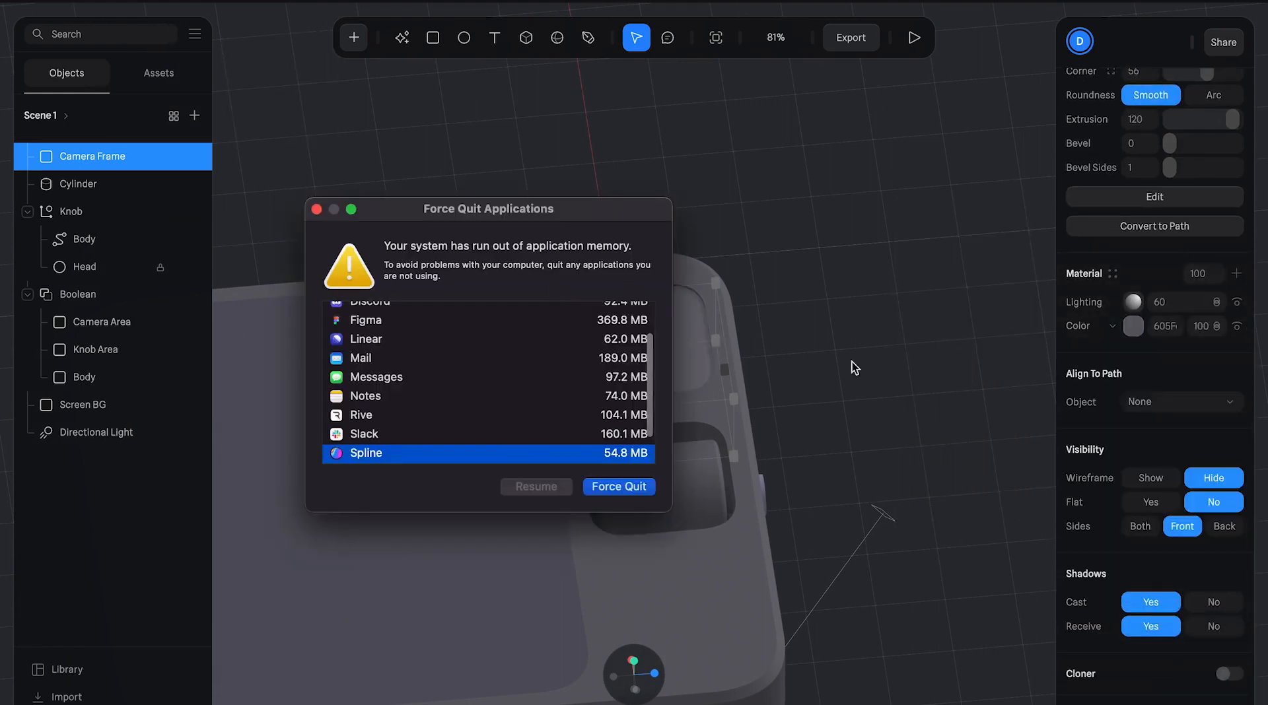
- Force quit Rive from the list of running applications to free memory
{"action": "scroll", "coordinate": [453, 367], "scroll_direction": "down", "scroll_amount": 2}
{"action": "scroll", "coordinate": [453, 367], "scroll_direction": "up", "scroll_amount": 4}
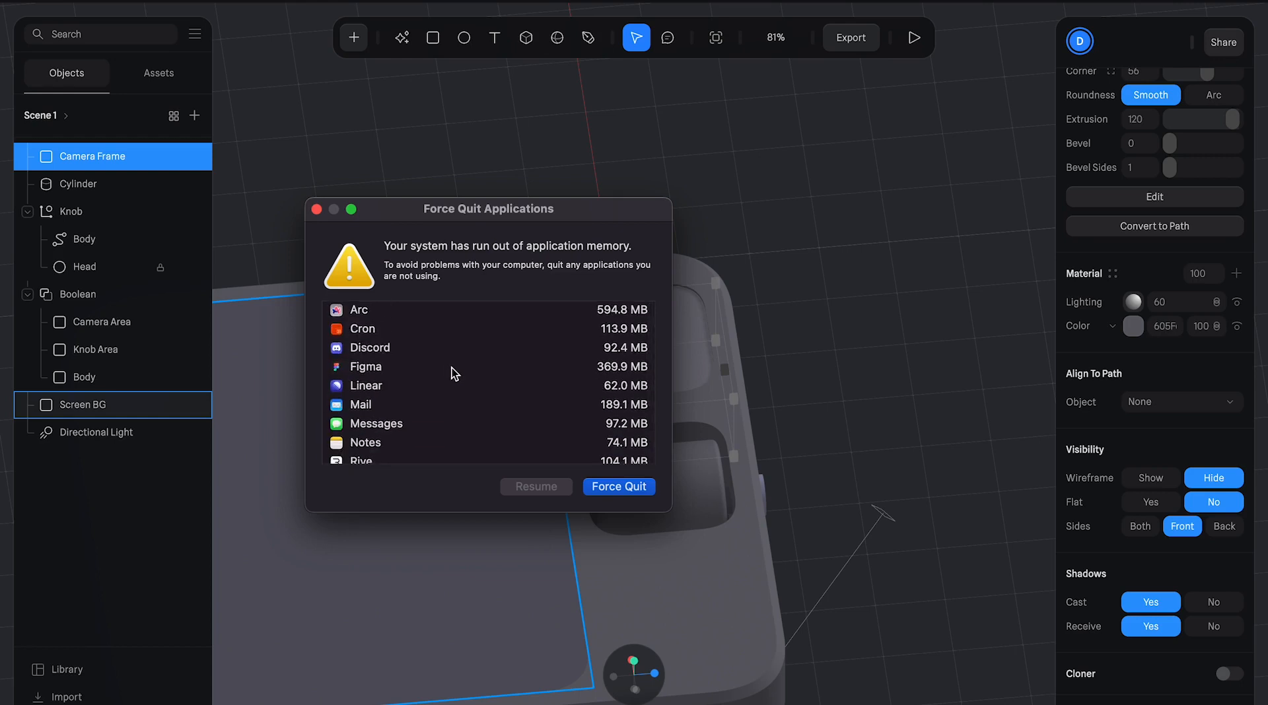
{"action": "scroll", "coordinate": [395, 400], "scroll_direction": "down", "scroll_amount": 3}
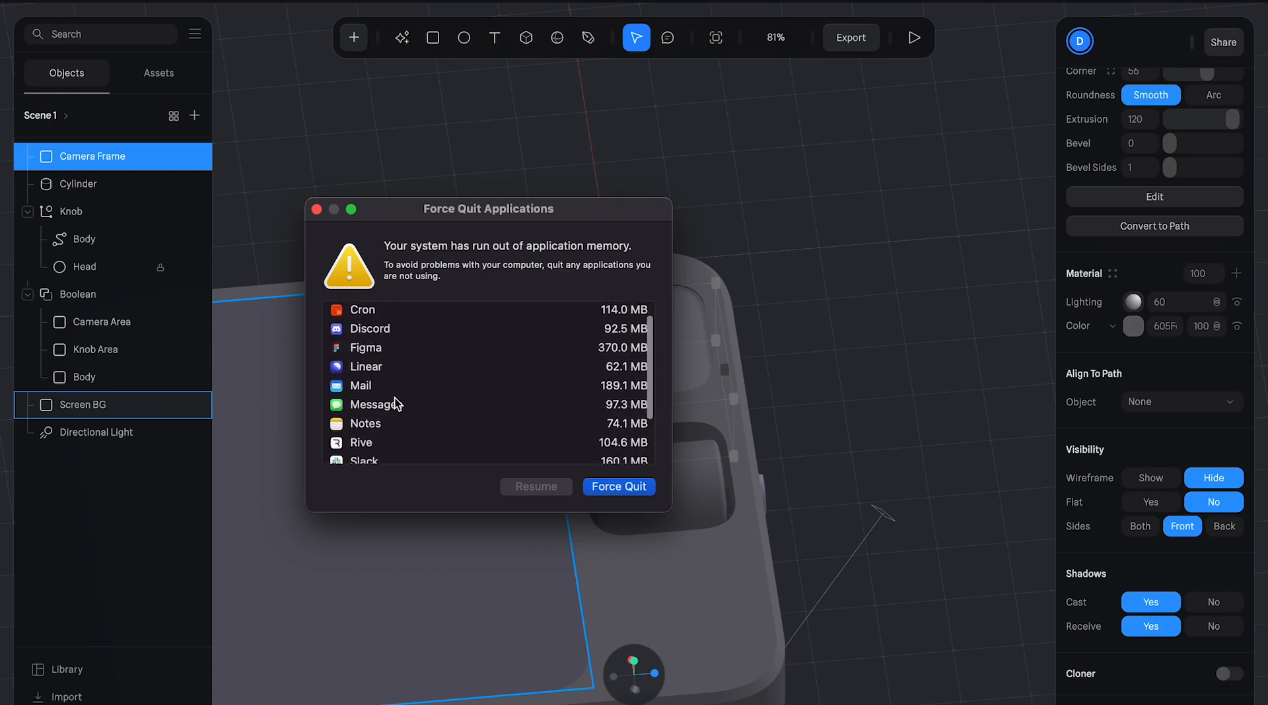
{"action": "left_click", "coordinate": [395, 402]}
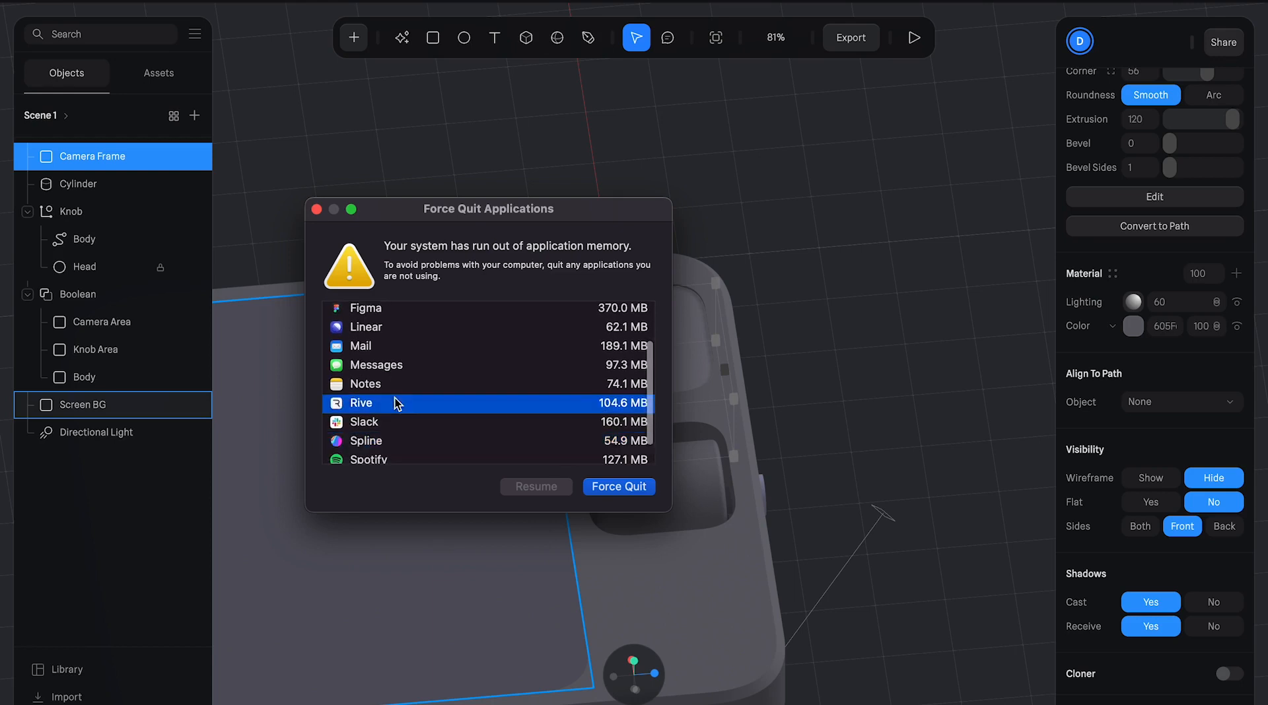
{"action": "left_click", "coordinate": [619, 487]}
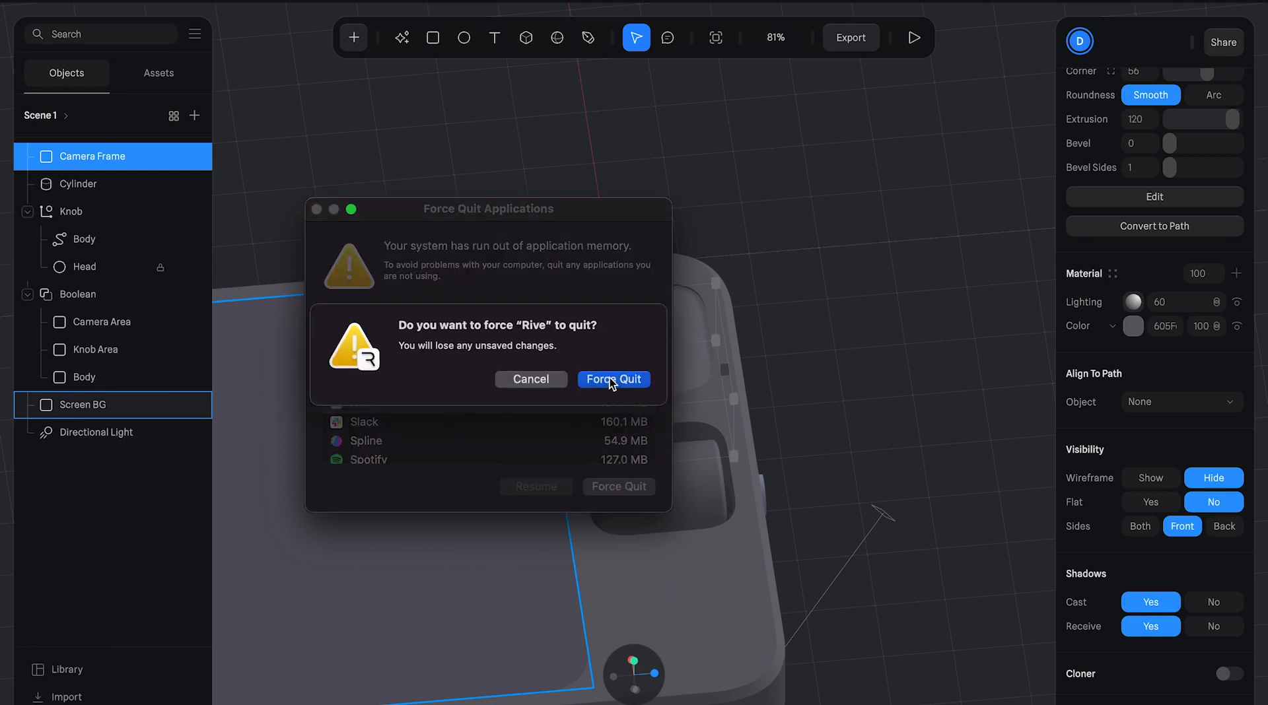
{"action": "left_click", "coordinate": [613, 381]}
- Force quit Slack and close the Force Quit Applications window
{"action": "left_click", "coordinate": [430, 404]}
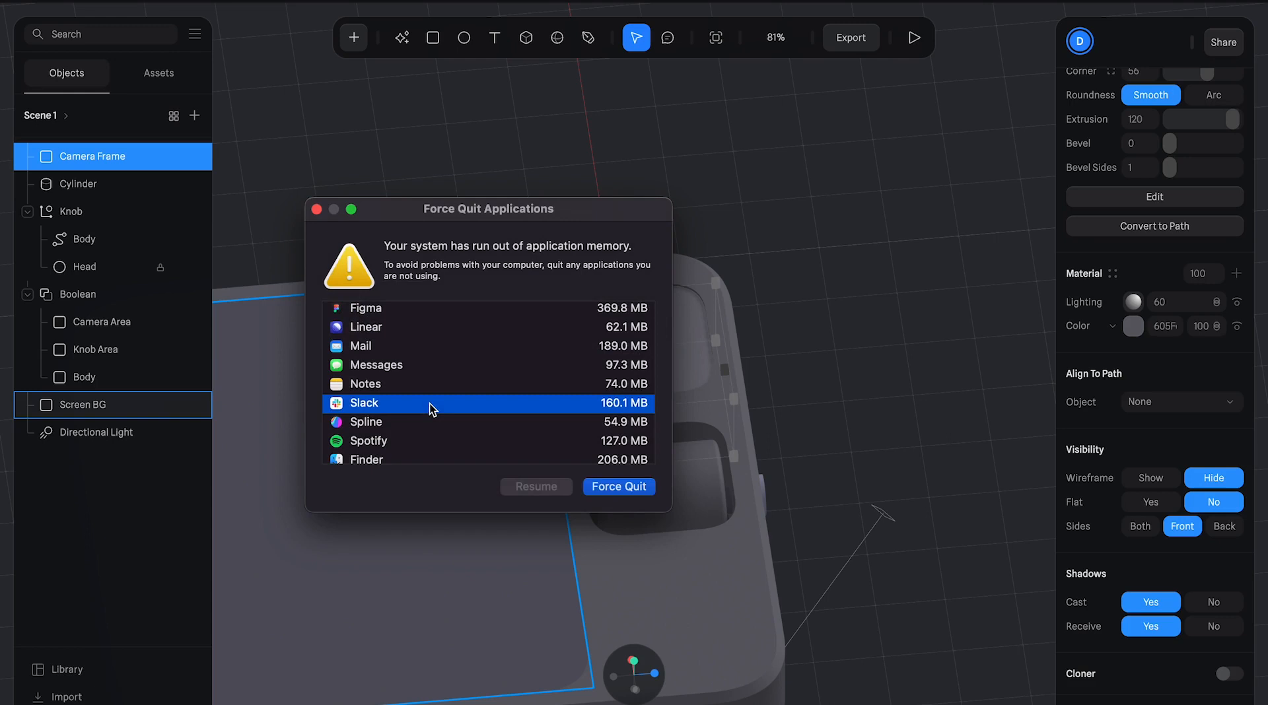
{"action": "left_click", "coordinate": [619, 486]}
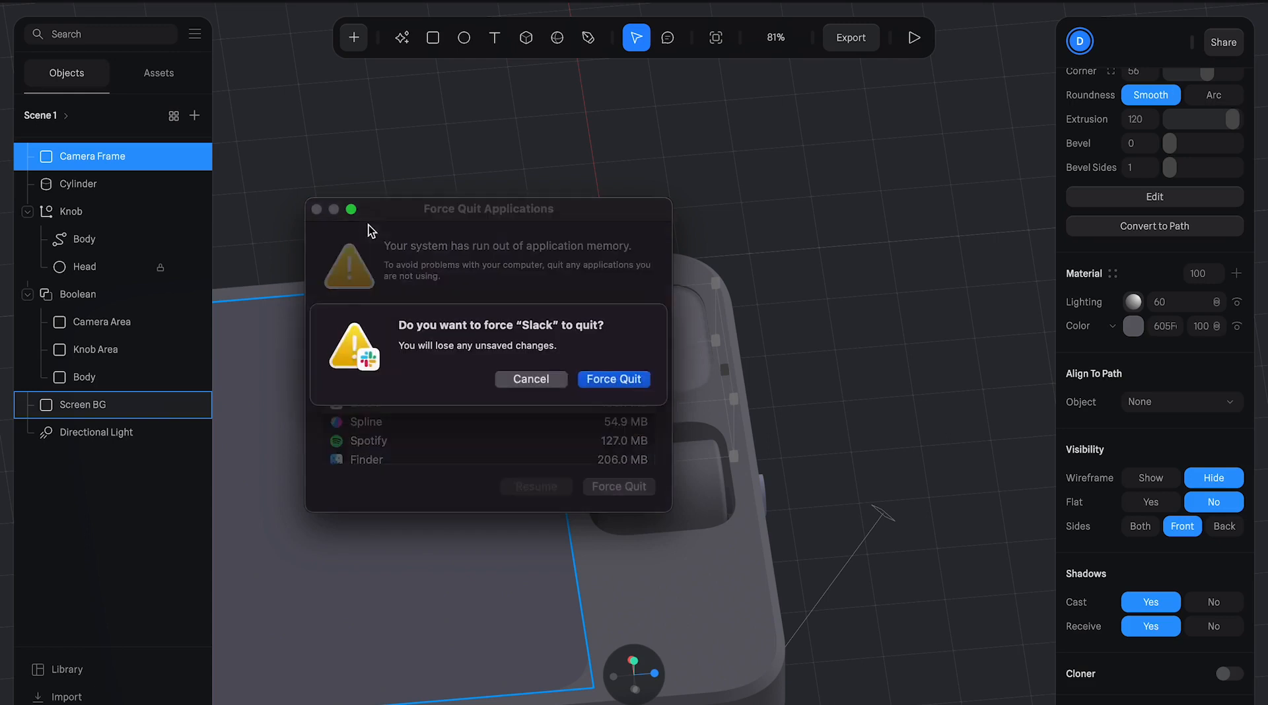
{"action": "left_click", "coordinate": [613, 380]}
{"action": "left_click", "coordinate": [317, 209]}
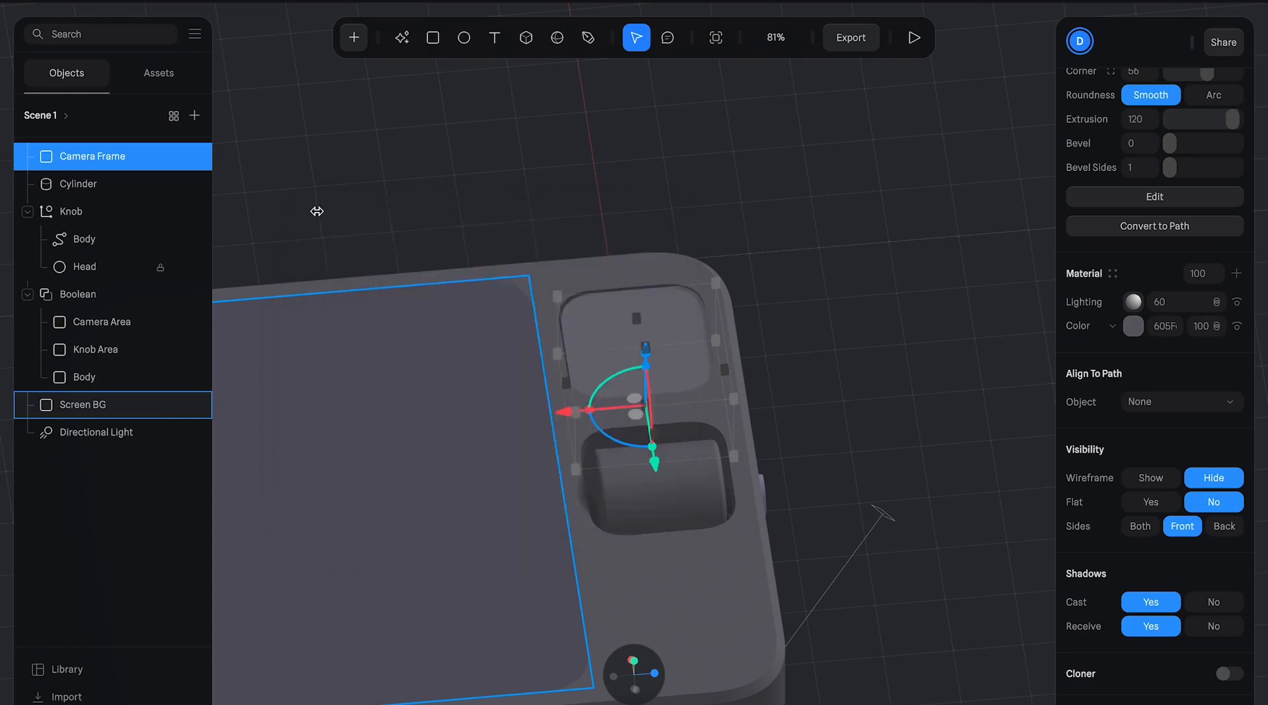
- Preview the scene in play mode, examine the device and camera frame from several angles, and return to editing
{"action": "left_click", "coordinate": [719, 198]}
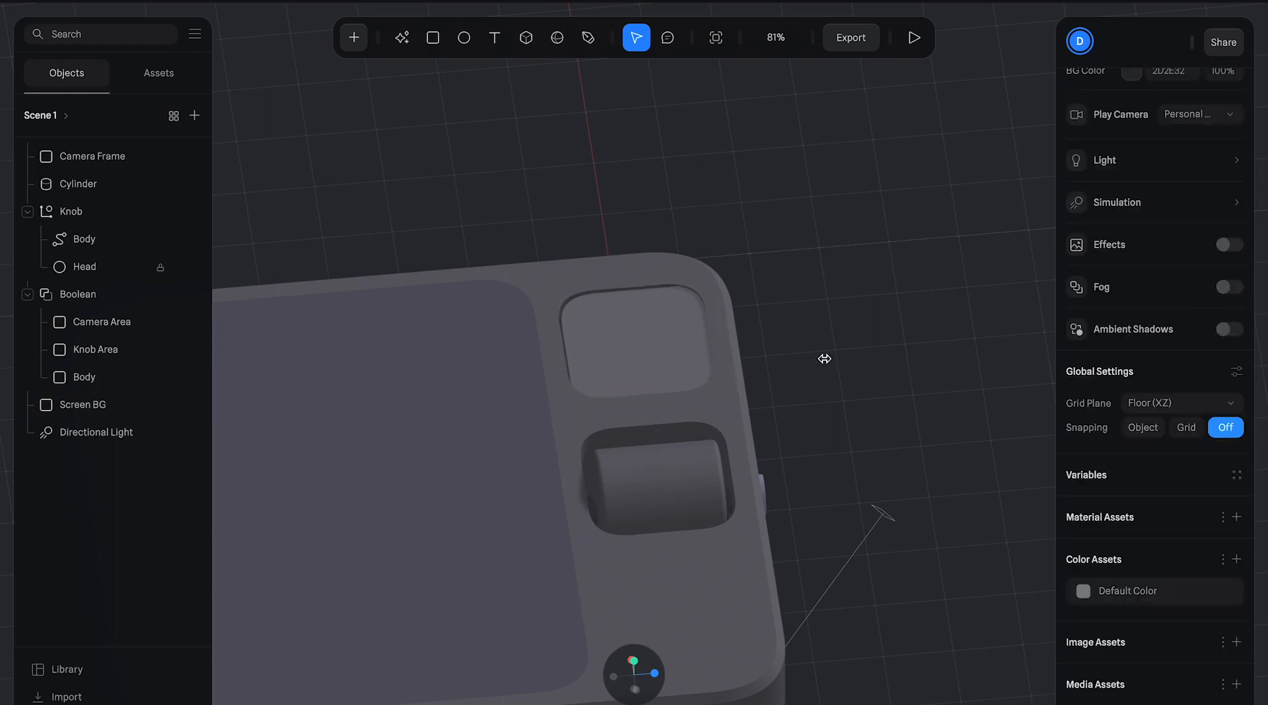
{"action": "left_click_drag", "start_coordinate": [793, 244], "coordinate": [787, 227], "text": "alt"}
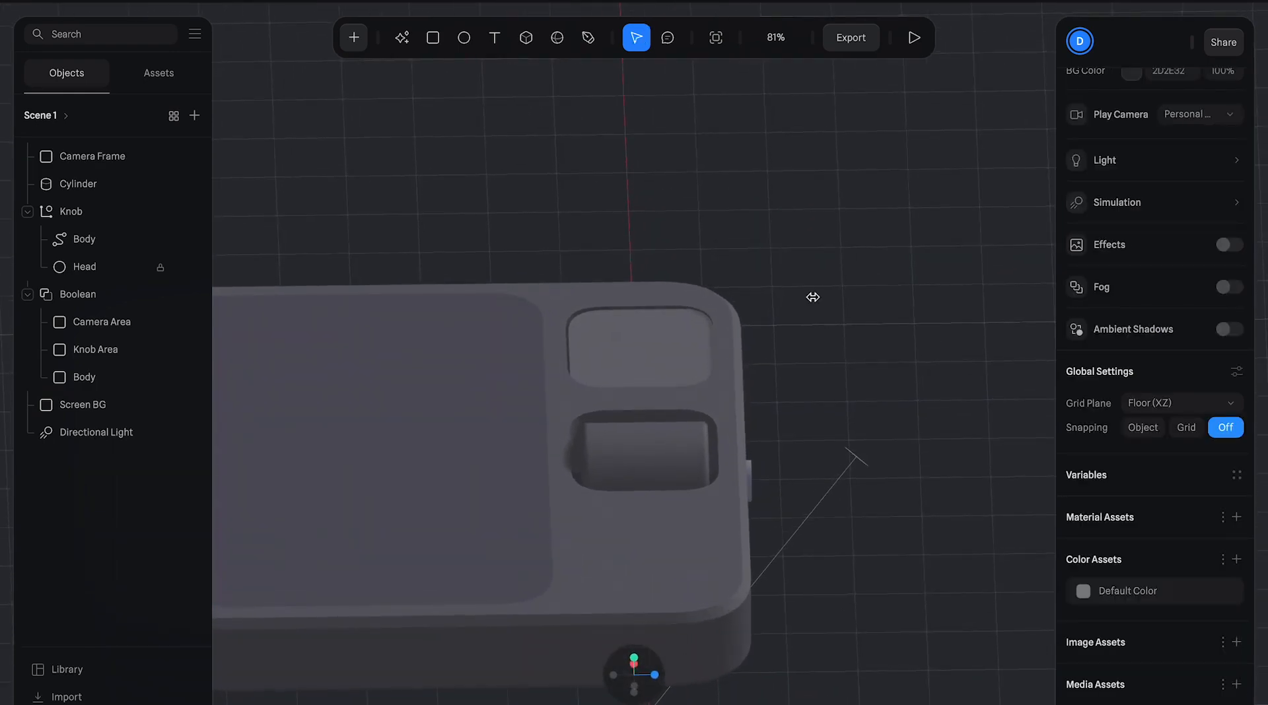
{"action": "scroll", "coordinate": [812, 297], "scroll_direction": "down", "scroll_amount": 3}
{"action": "left_click", "coordinate": [912, 41]}
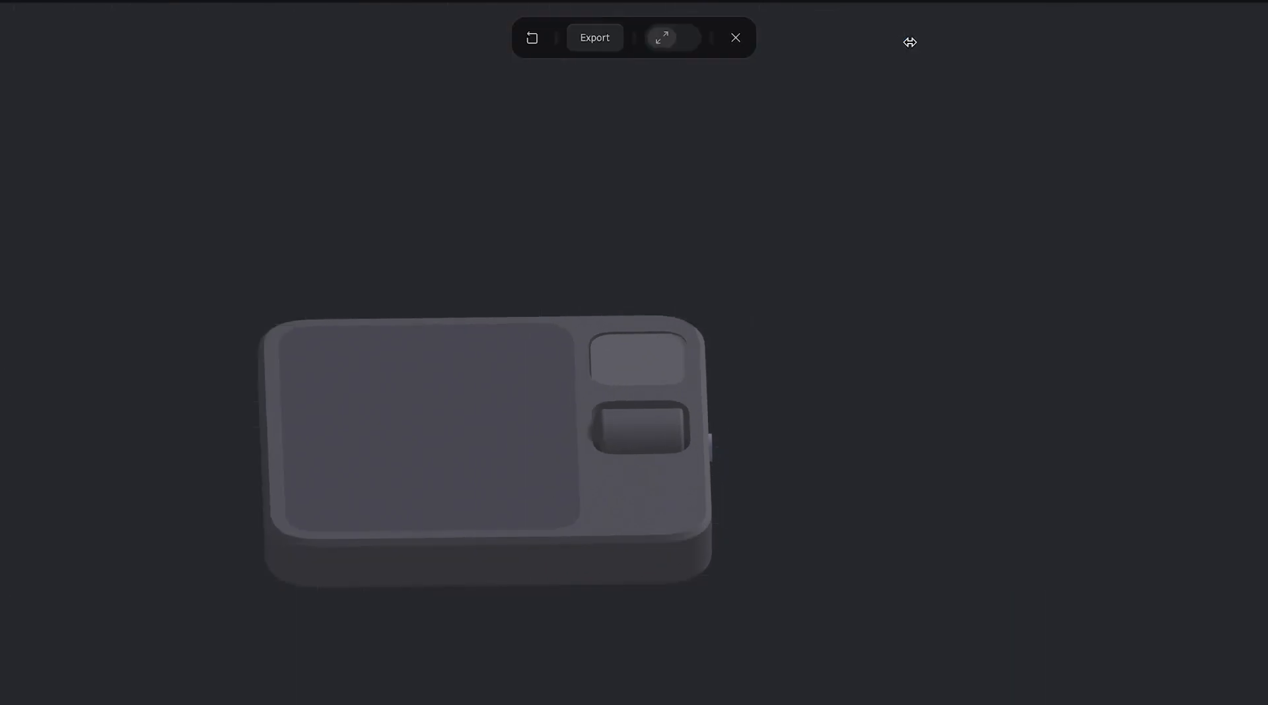
{"action": "left_click_drag", "start_coordinate": [703, 288], "coordinate": [656, 287]}
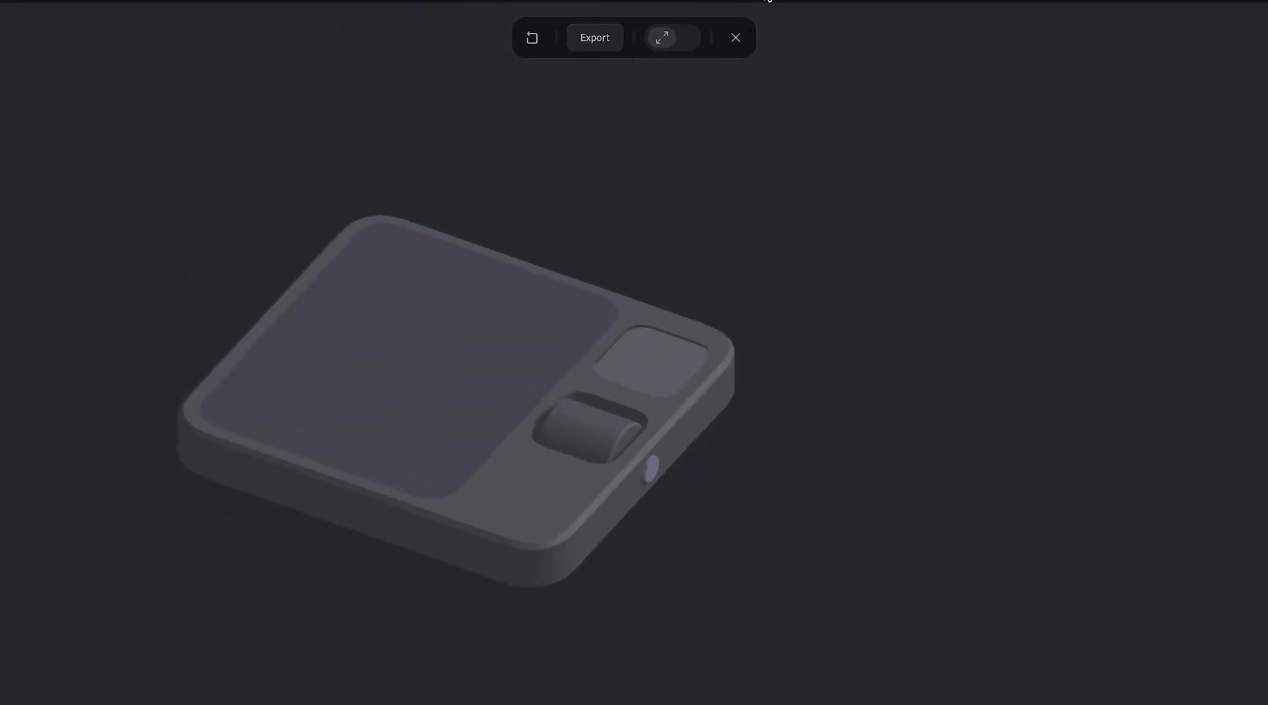
{"action": "left_click", "coordinate": [737, 45]}
- Darken the Camera Frame's color to a gray that blends with the surrounding device body
{"action": "scroll", "coordinate": [742, 259], "scroll_direction": "down", "scroll_amount": 5}
{"action": "scroll", "coordinate": [700, 391], "scroll_direction": "up", "scroll_amount": 7}
{"action": "left_click_drag", "start_coordinate": [803, 357], "coordinate": [778, 394]}
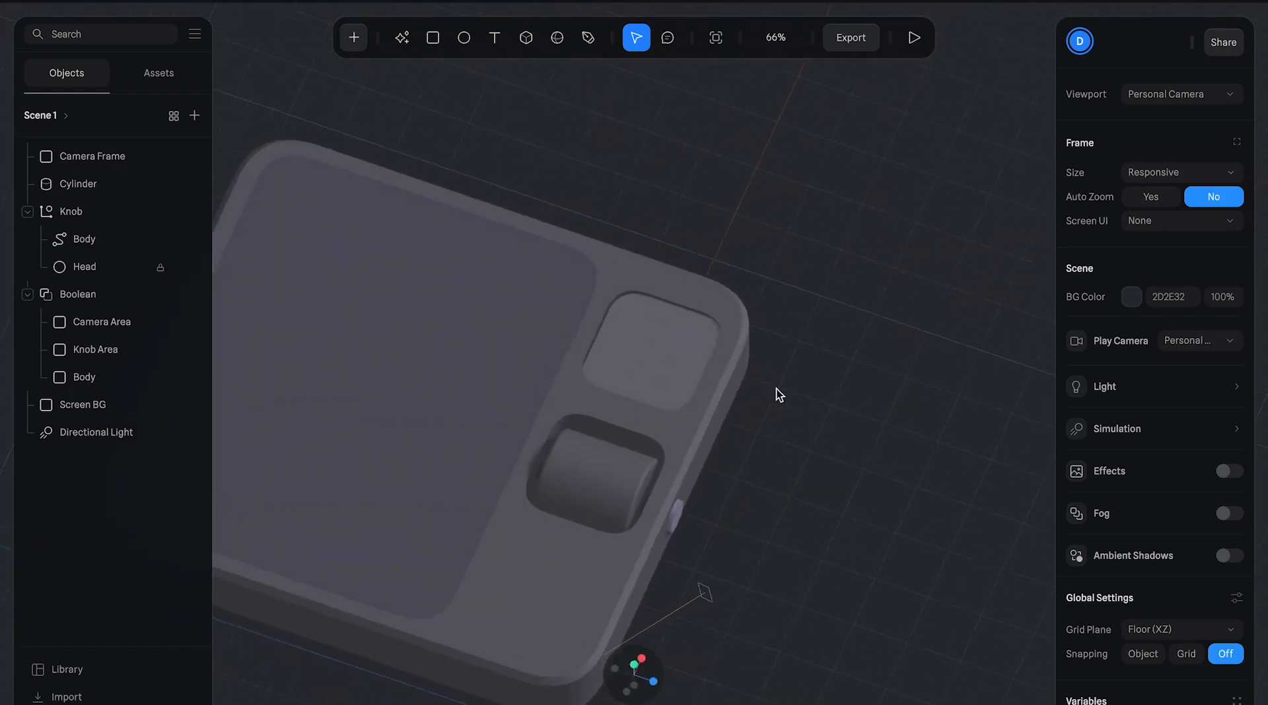
{"action": "left_click", "coordinate": [673, 366]}
{"action": "scroll", "coordinate": [1146, 449], "scroll_direction": "down", "scroll_amount": 4}
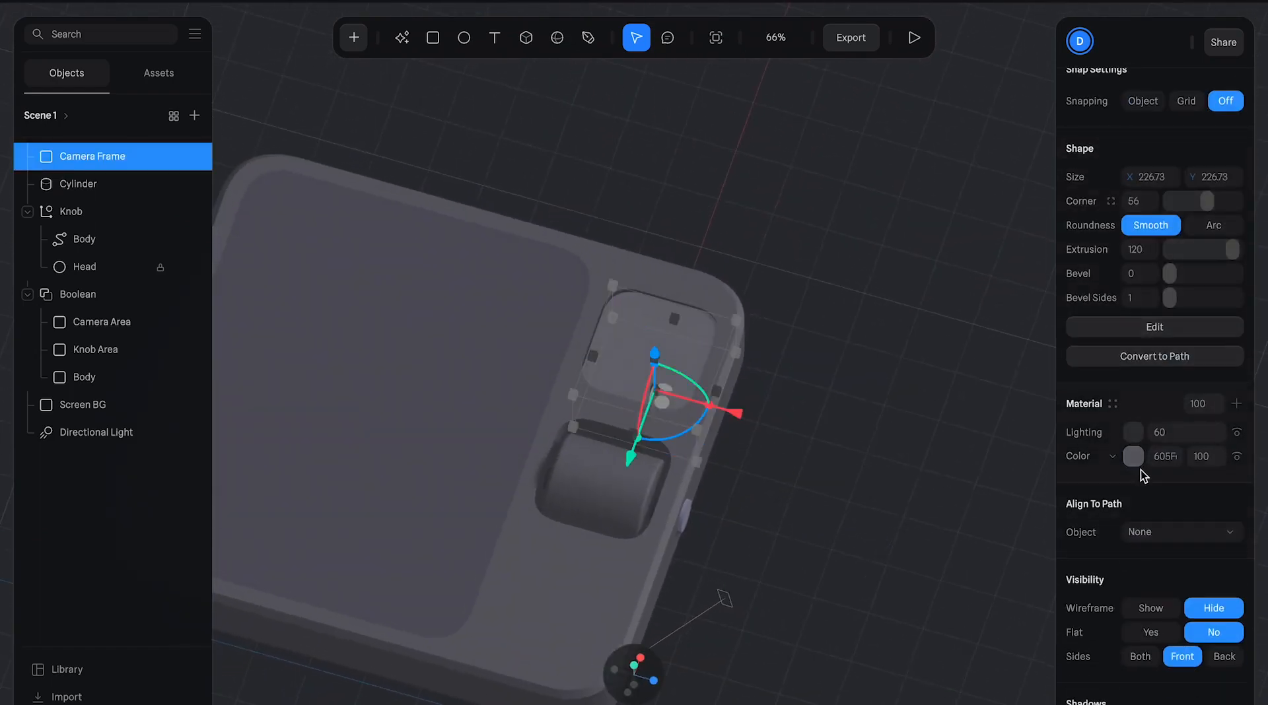
{"action": "left_click", "coordinate": [1134, 456]}
{"action": "left_click_drag", "start_coordinate": [1087, 589], "coordinate": [1081, 601]}
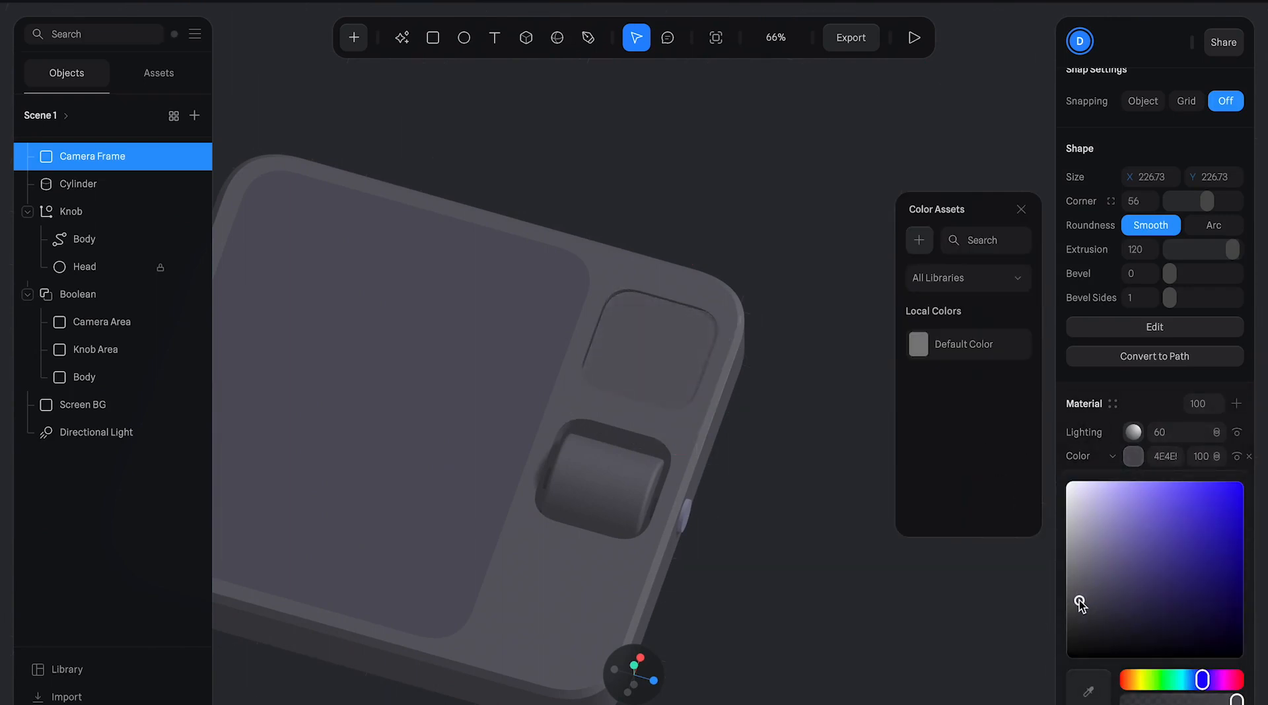
{"action": "left_click", "coordinate": [850, 625]}
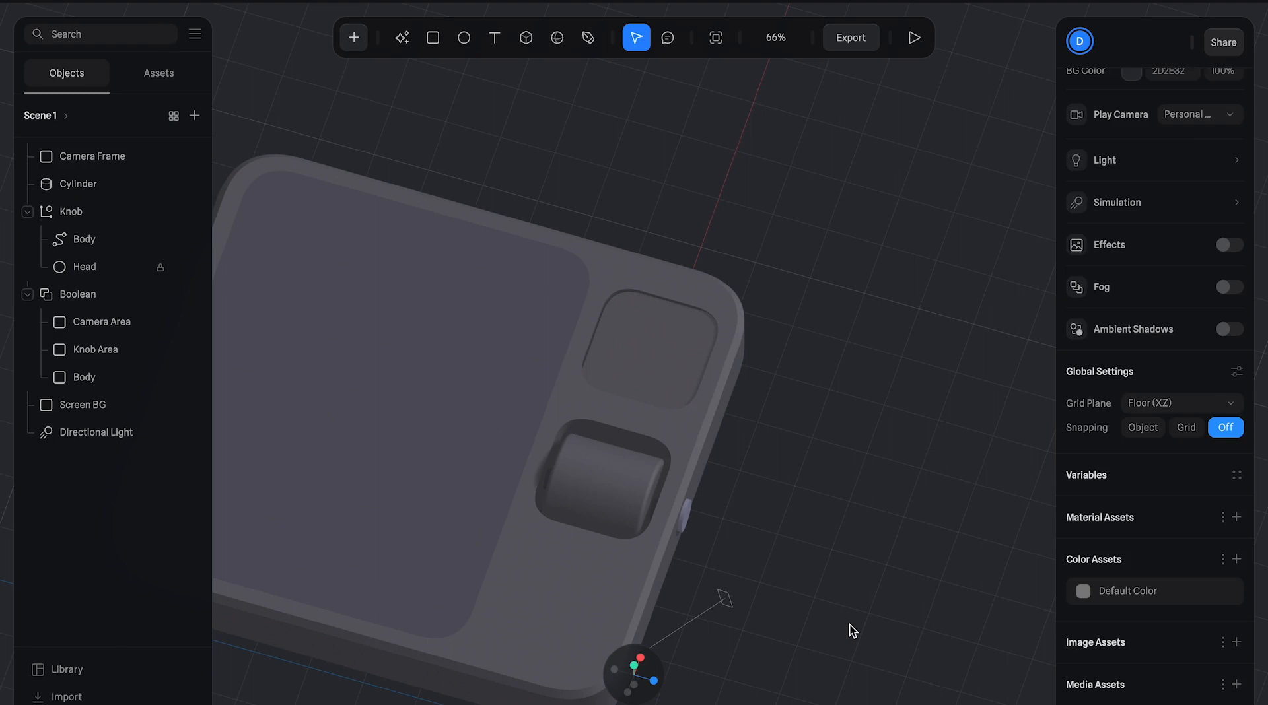
- Duplicate the Camera Frame shape at the camera recess in the device's upper corner
{"action": "left_click_drag", "start_coordinate": [830, 528], "coordinate": [861, 540], "text": "alt"}
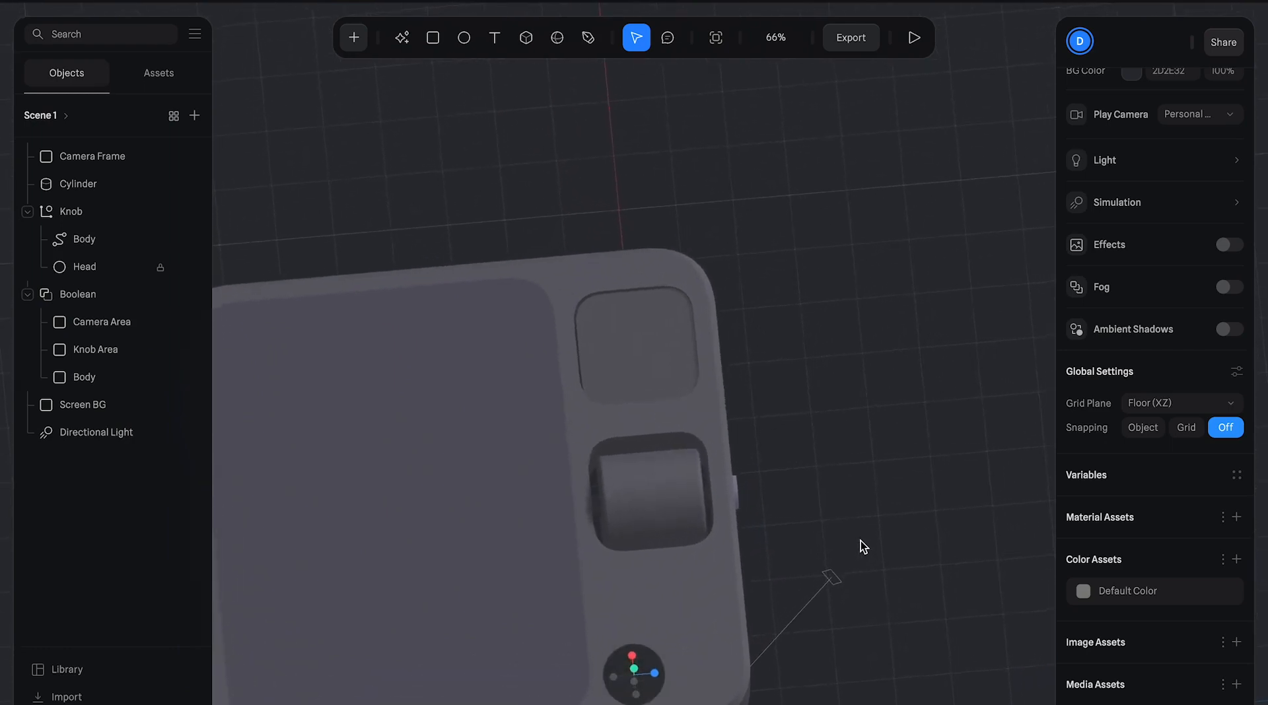
{"action": "scroll", "coordinate": [755, 395], "scroll_direction": "down", "scroll_amount": 6}
{"action": "left_click_drag", "start_coordinate": [754, 395], "coordinate": [724, 376], "text": "alt"}
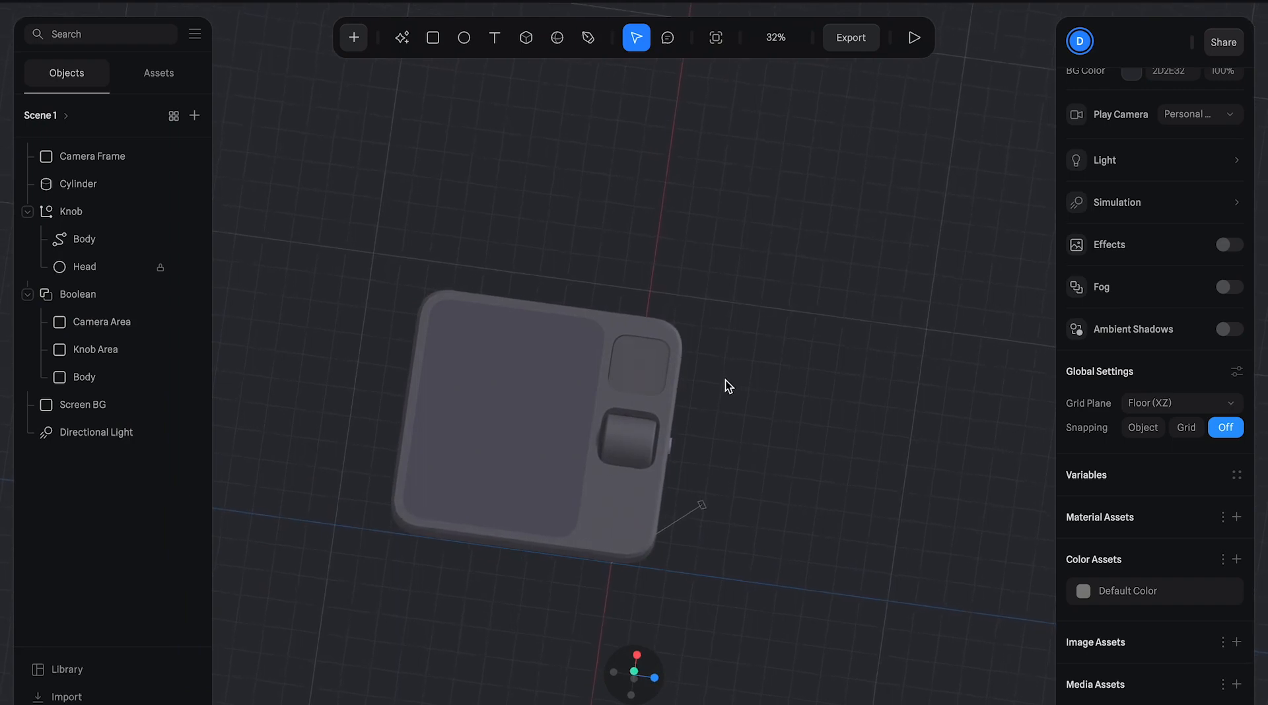
{"action": "scroll", "coordinate": [646, 379], "scroll_direction": "up", "scroll_amount": 3}
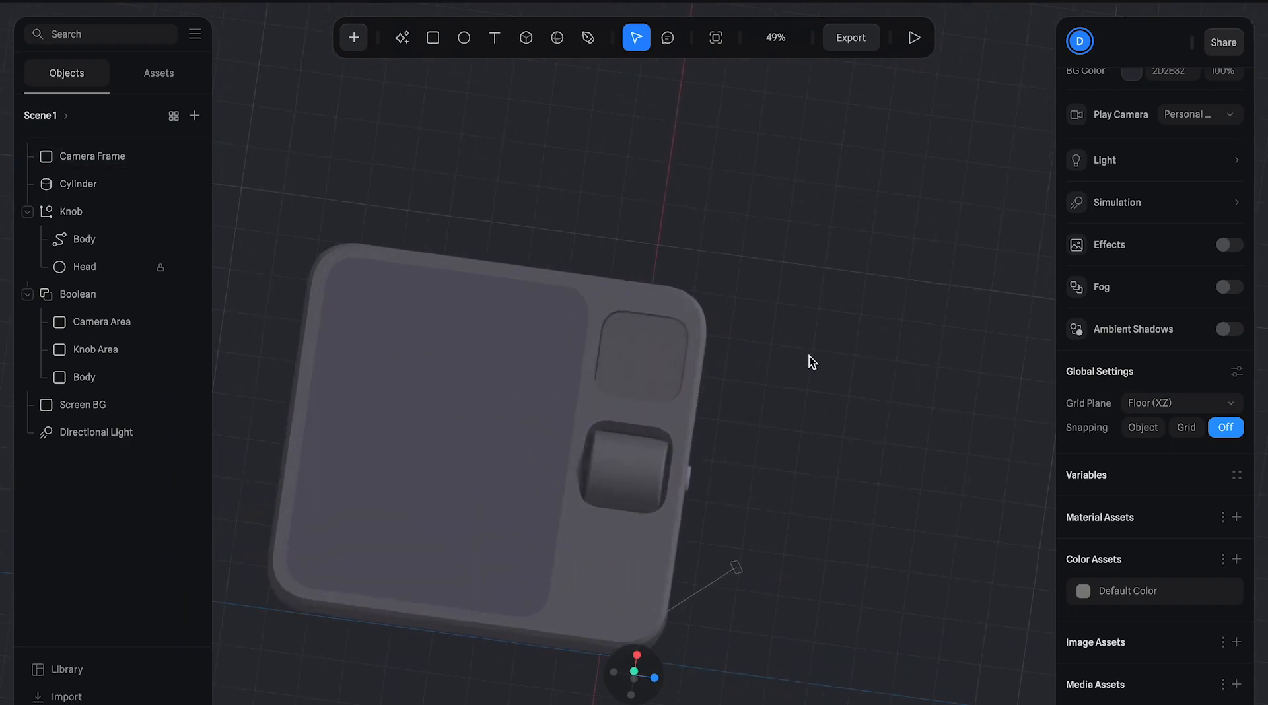
{"action": "scroll", "coordinate": [810, 355], "scroll_direction": "down", "scroll_amount": 2}
{"action": "left_click_drag", "start_coordinate": [795, 371], "coordinate": [810, 365], "text": "alt"}
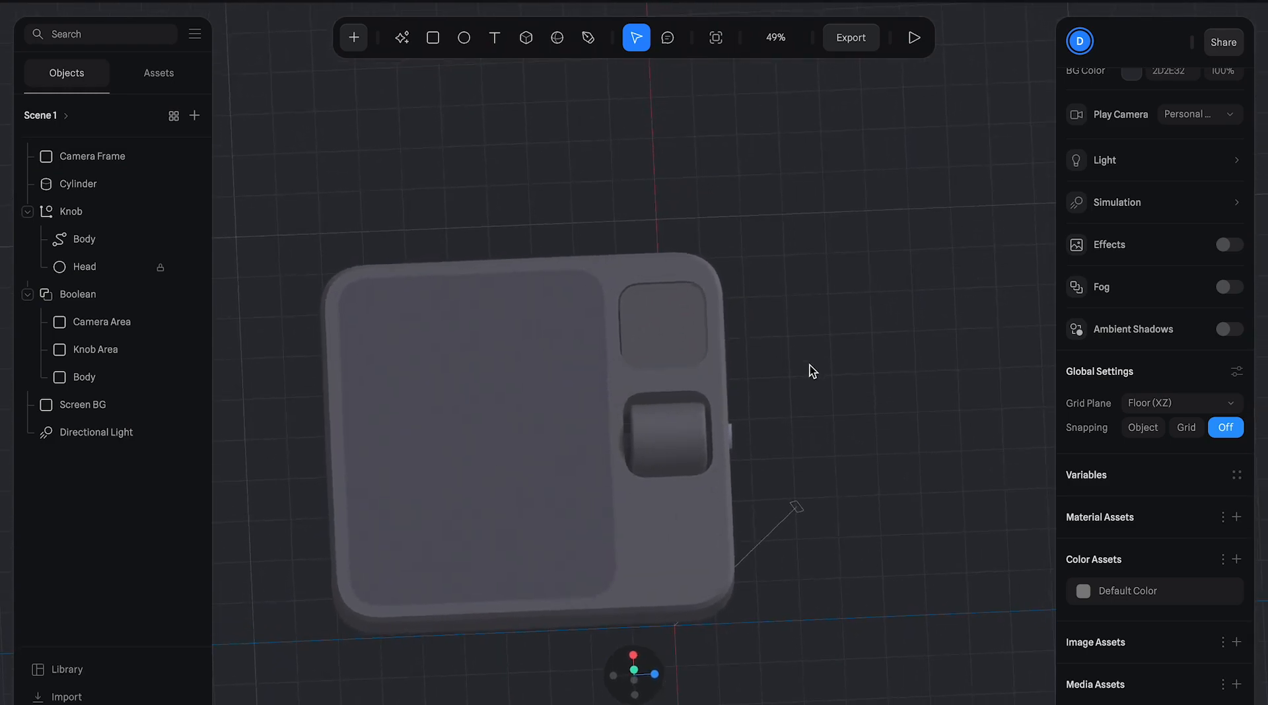
{"action": "scroll", "coordinate": [644, 299], "scroll_direction": "up", "scroll_amount": 3}
{"action": "left_click", "coordinate": [651, 285]}
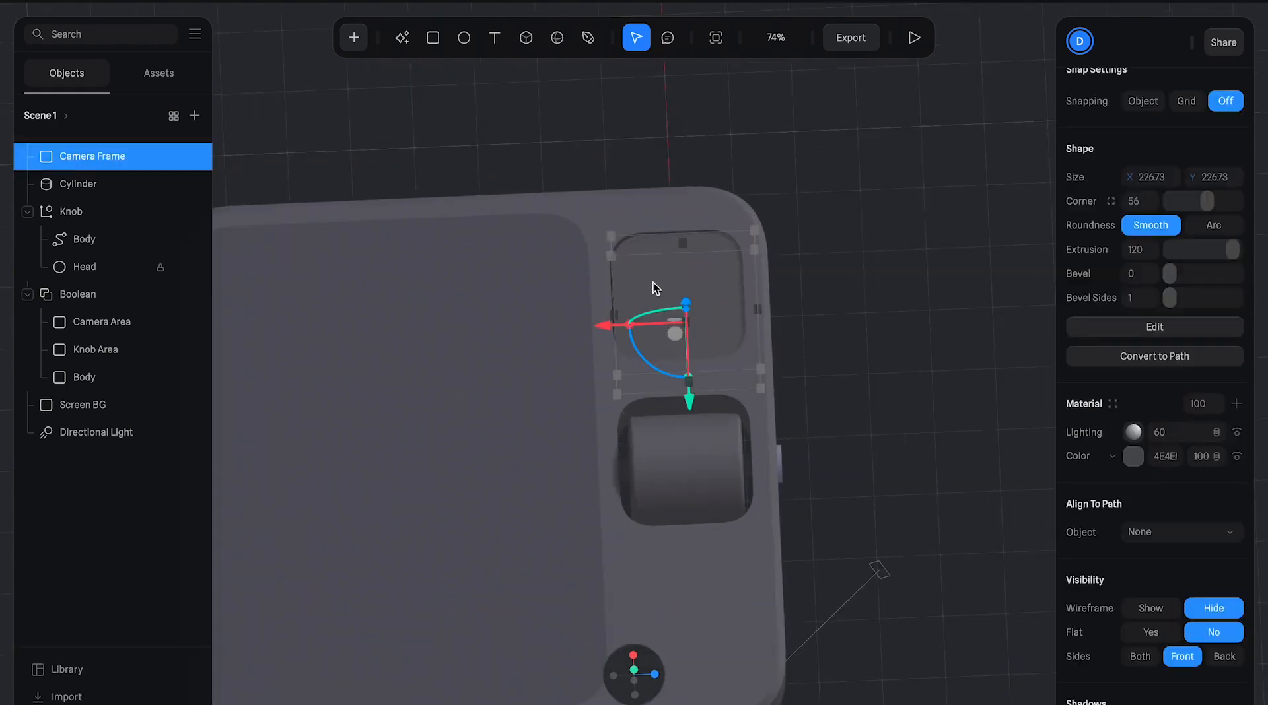
{"action": "key", "text": "ctrl+d"}
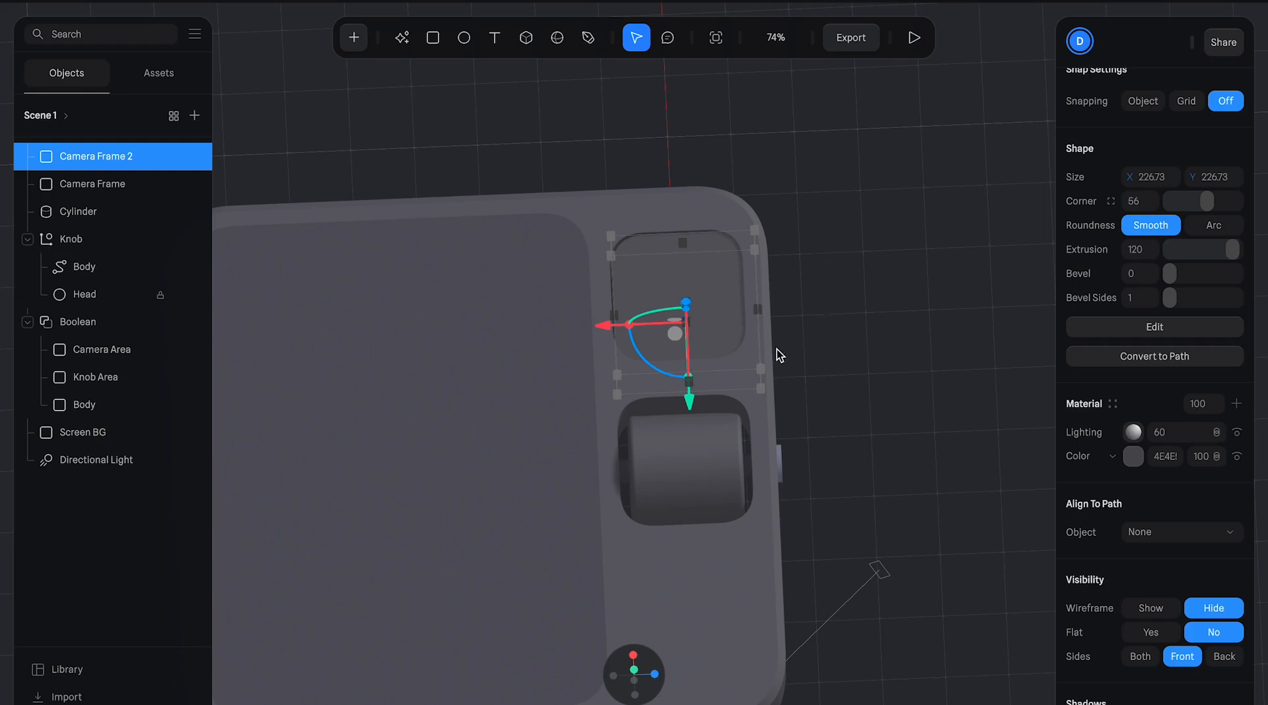
{"action": "left_click", "coordinate": [873, 283]}
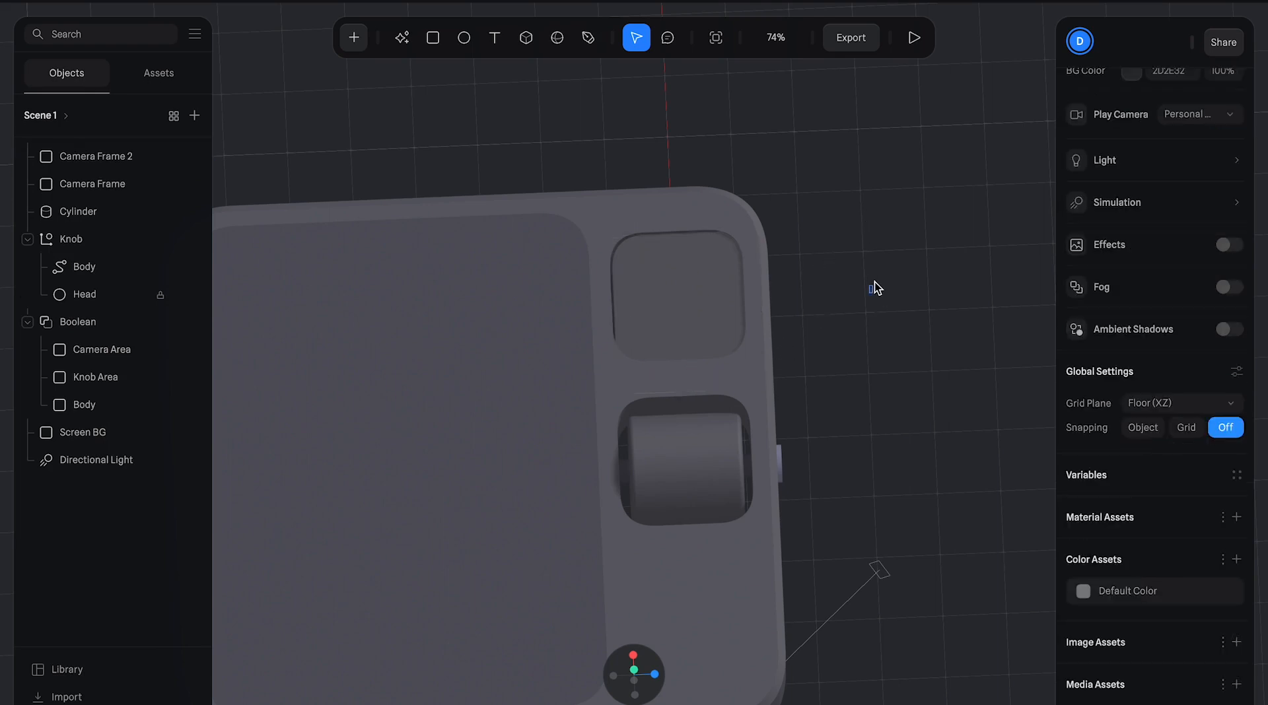
- Raise Camera Frame 2 above the camera recess and shrink it to about 187 × 187 with an extrusion of about 99
{"action": "left_click", "coordinate": [131, 173]}
{"action": "left_click", "coordinate": [131, 154]}
{"action": "left_click_drag", "start_coordinate": [675, 109], "coordinate": [716, 74], "text": "alt"}
{"action": "left_click_drag", "start_coordinate": [632, 300], "coordinate": [634, 288]}
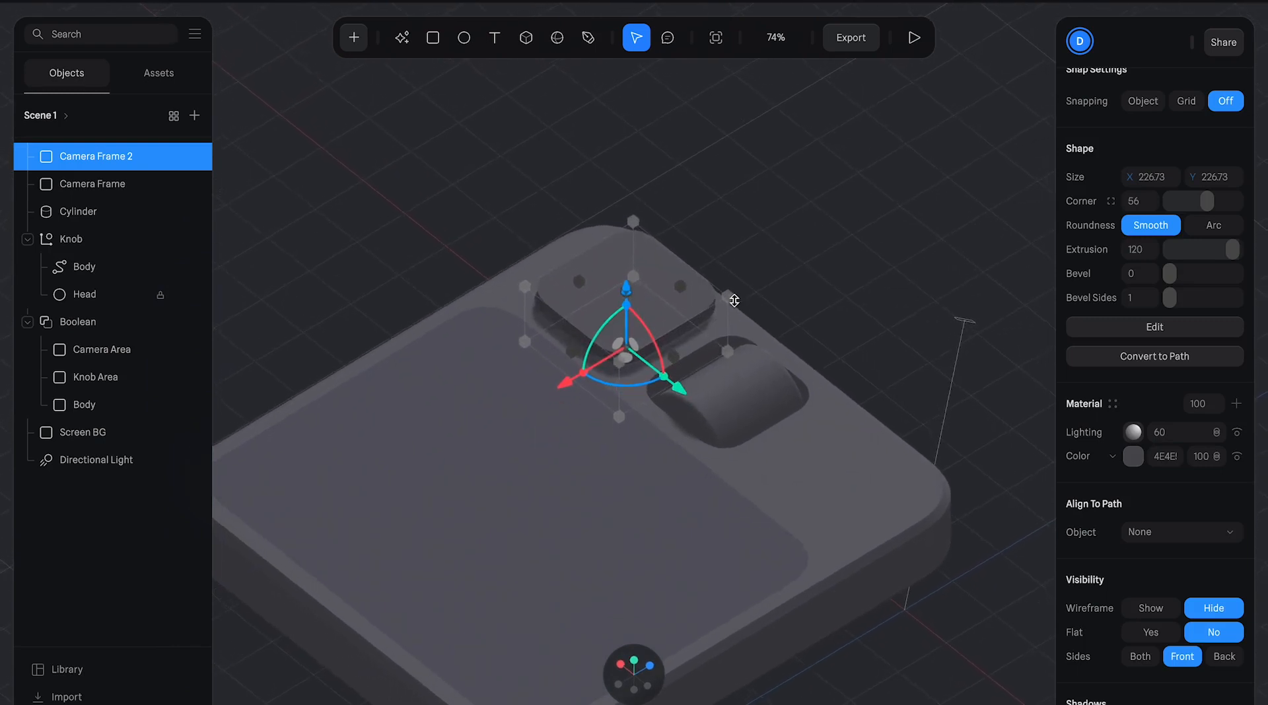
{"action": "left_click_drag", "start_coordinate": [724, 297], "coordinate": [690, 296]}
{"action": "left_click", "coordinate": [779, 209]}
{"action": "left_click_drag", "start_coordinate": [779, 210], "coordinate": [757, 239]}
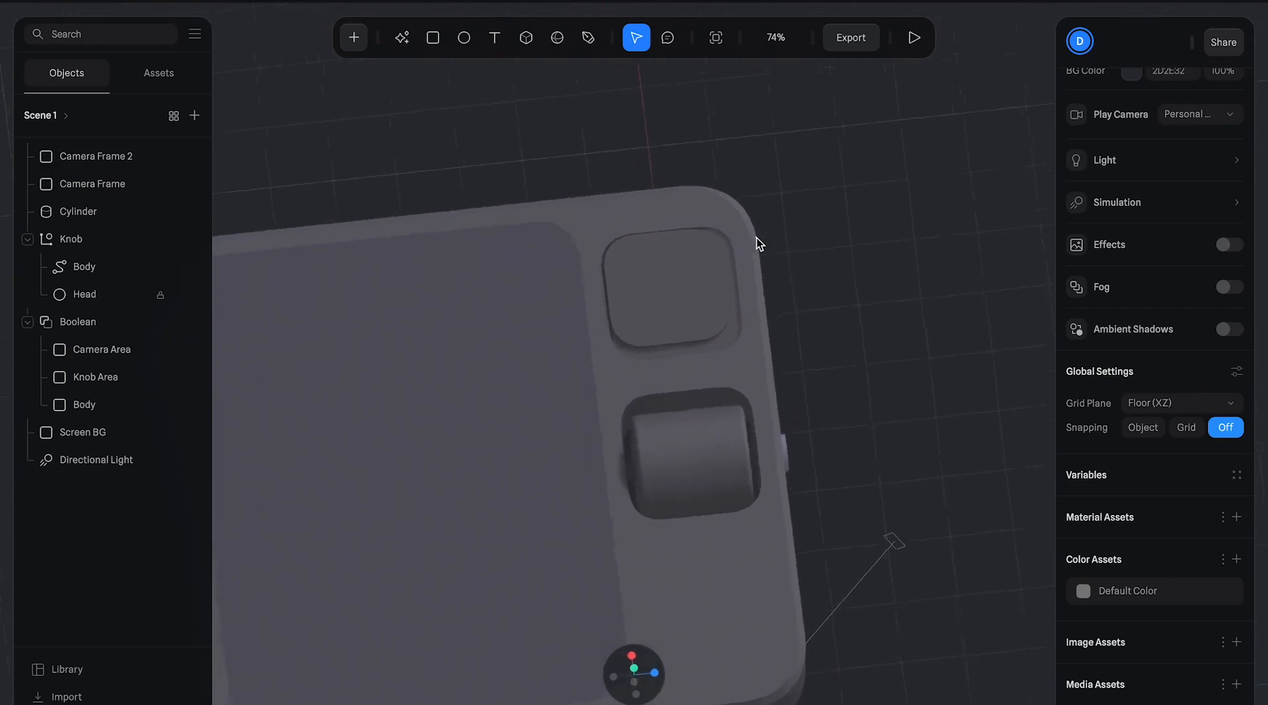
- Shift Camera Frame 2 toward the device's outer side edge and shrink it to about 167 × 167 with an extrusion of about 88
{"action": "left_click", "coordinate": [657, 303]}
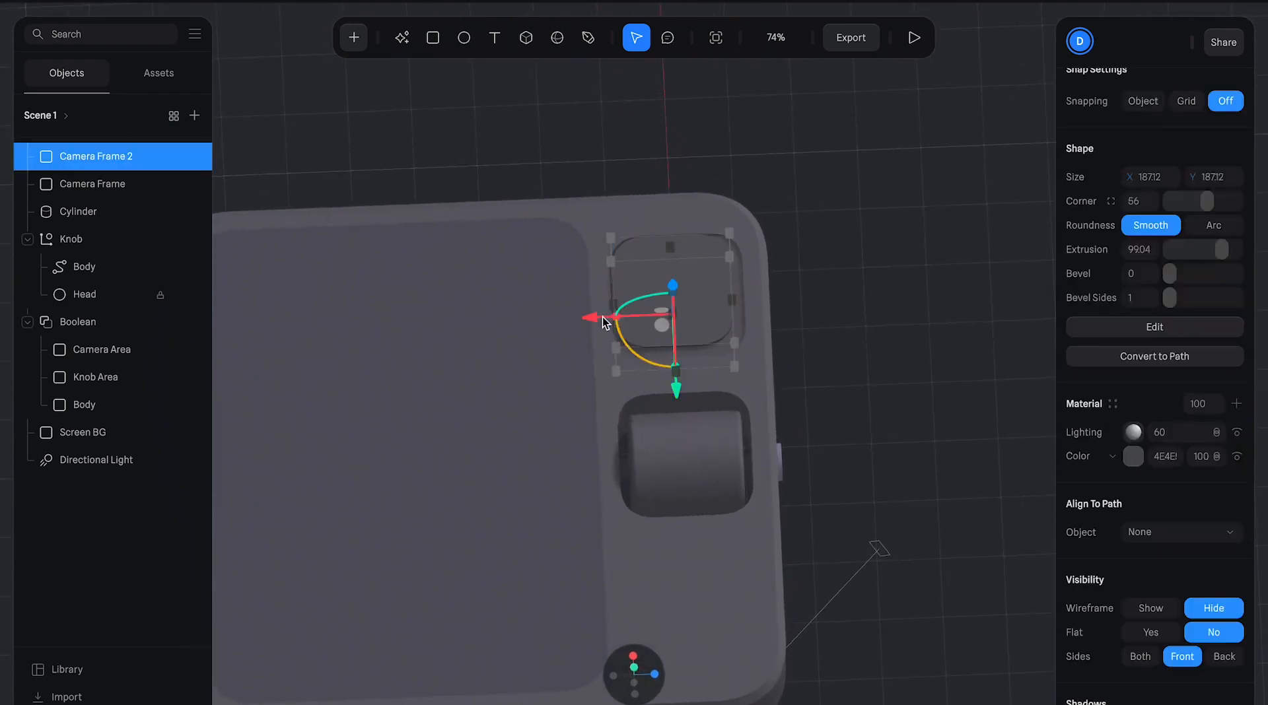
{"action": "left_click_drag", "start_coordinate": [600, 318], "coordinate": [609, 322]}
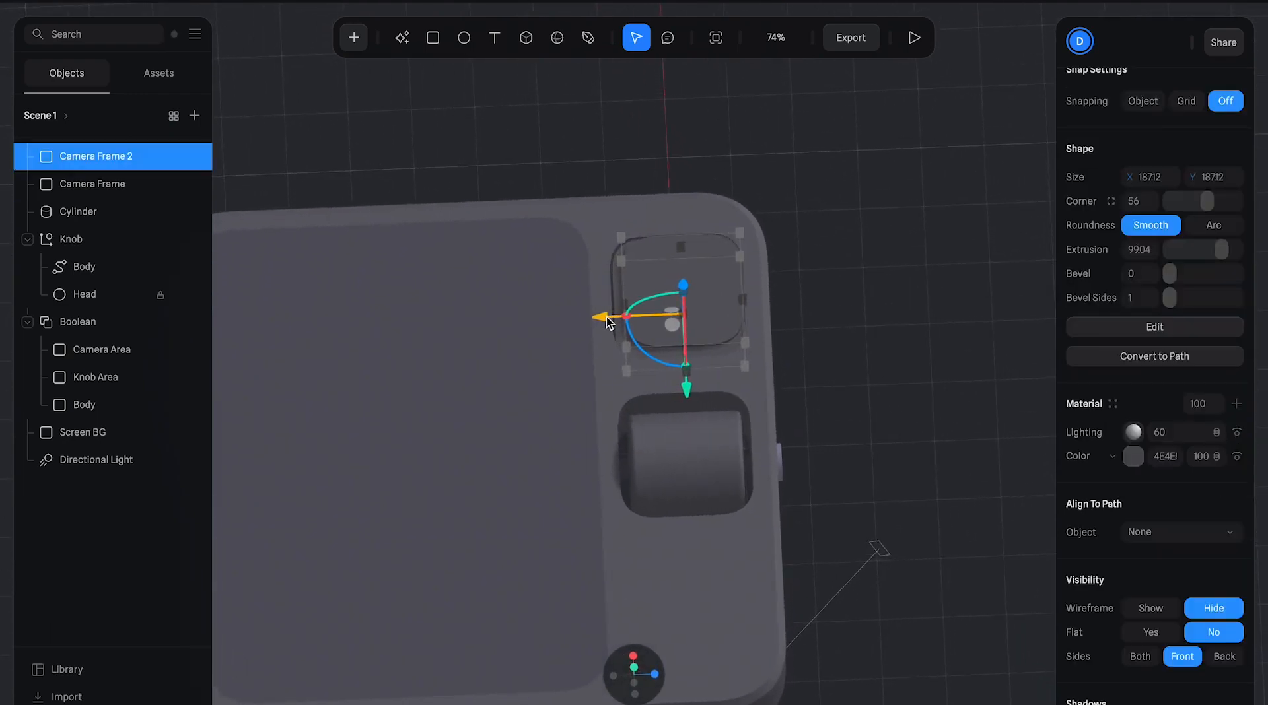
{"action": "left_click", "coordinate": [838, 279]}
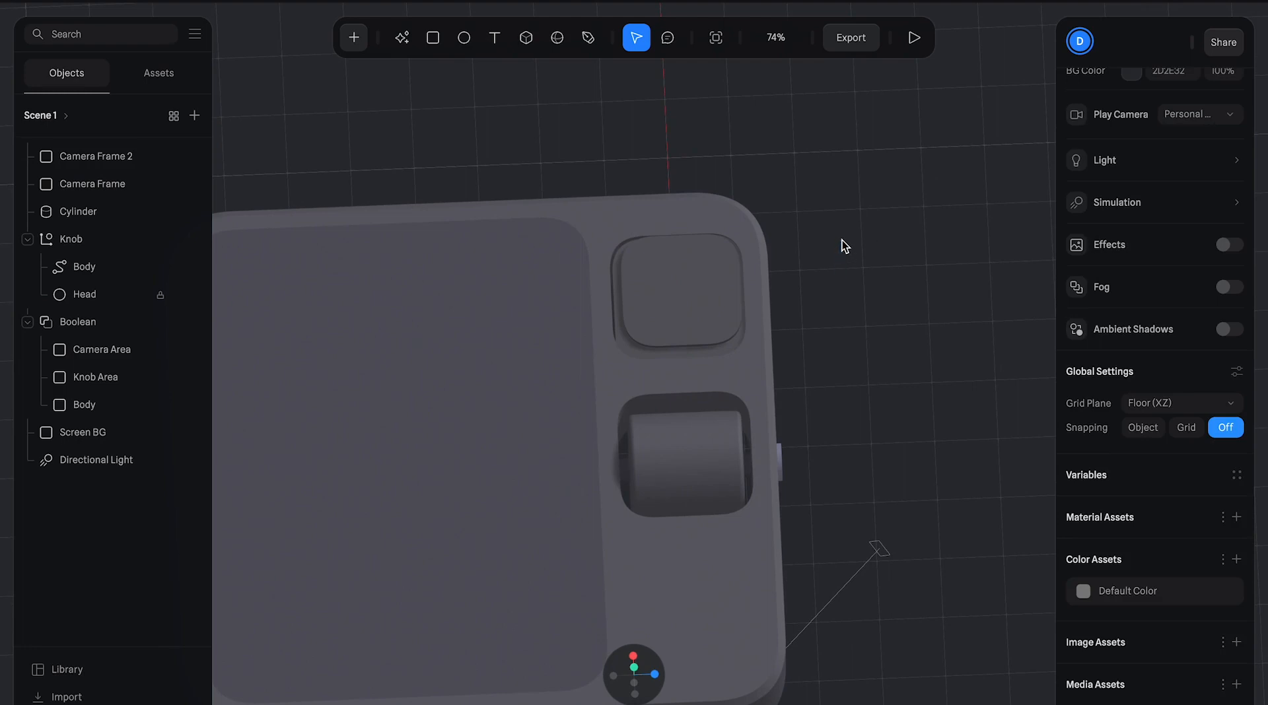
{"action": "left_click_drag", "start_coordinate": [833, 287], "coordinate": [861, 315]}
{"action": "left_click", "coordinate": [695, 295]}
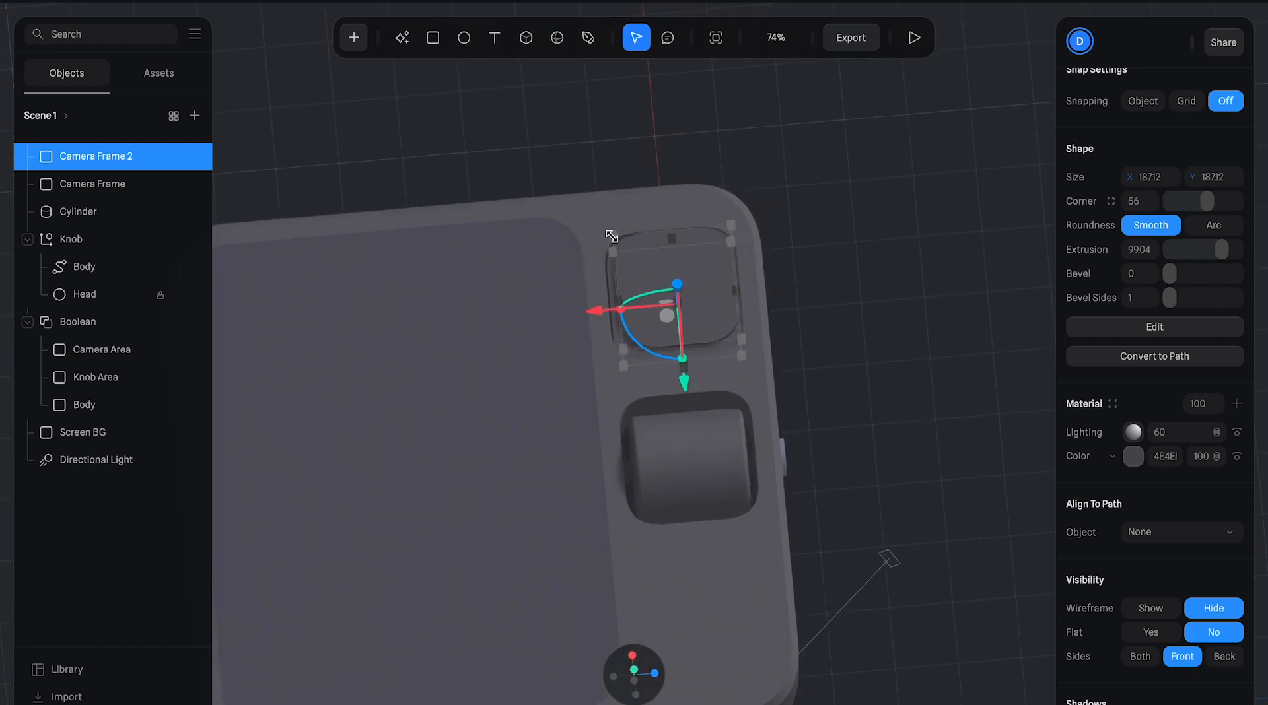
{"action": "left_click_drag", "start_coordinate": [617, 239], "coordinate": [631, 250]}
{"action": "left_click", "coordinate": [853, 276]}
{"action": "left_click_drag", "start_coordinate": [837, 333], "coordinate": [290, 193]}
- Reposition Camera Frame 2 along its horizontal axes so that it sits centred over the camera recess
{"action": "left_click", "coordinate": [119, 159]}
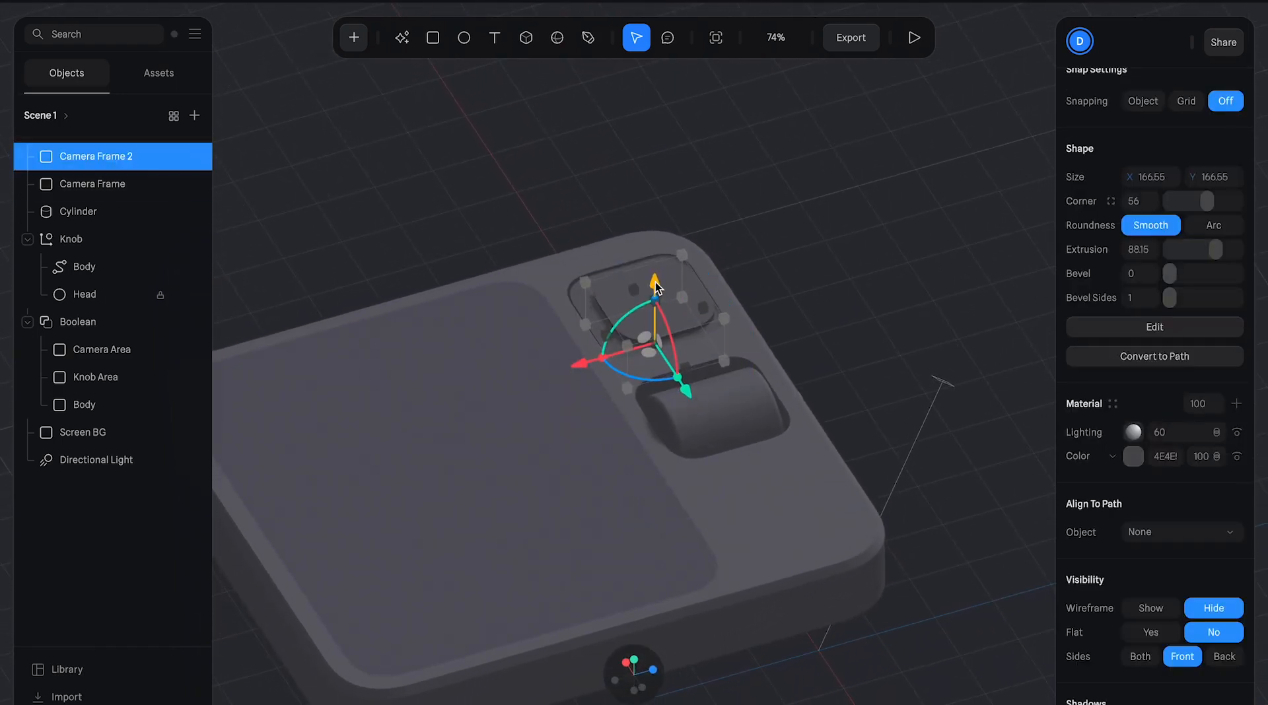
{"action": "left_click_drag", "start_coordinate": [787, 258], "coordinate": [786, 315]}
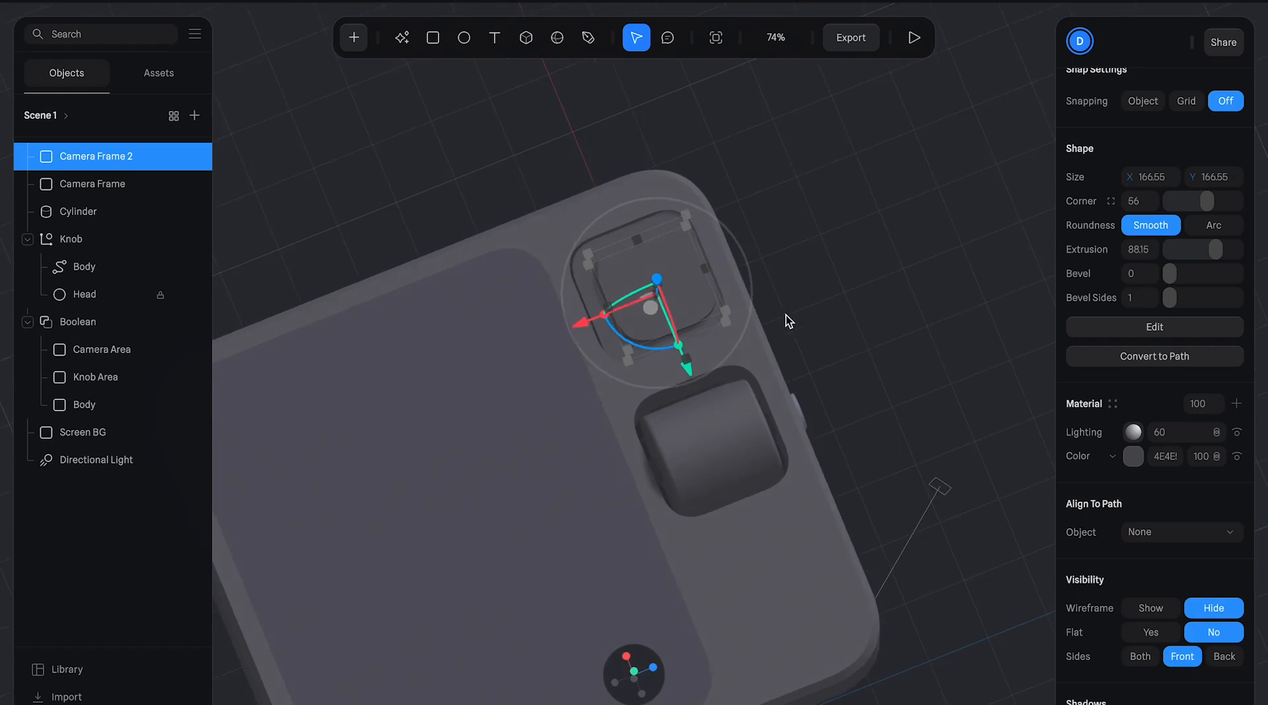
{"action": "left_click", "coordinate": [833, 301]}
{"action": "left_click", "coordinate": [672, 306]}
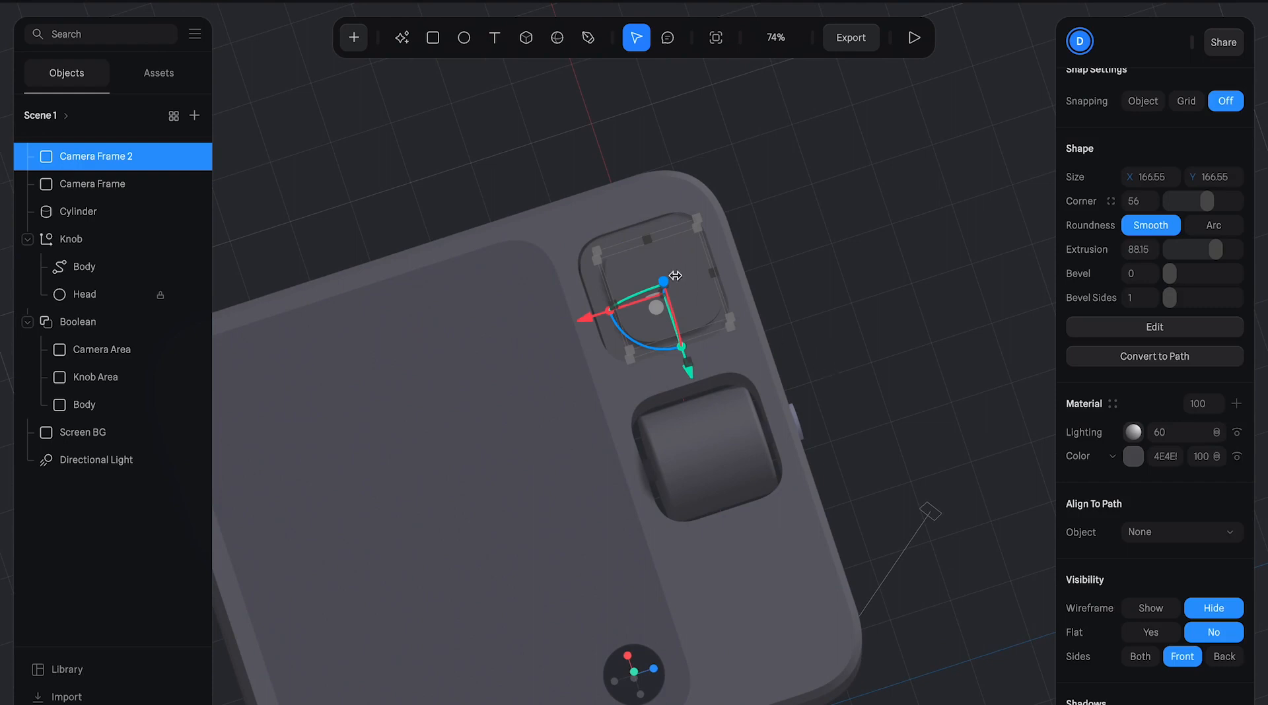
{"action": "left_click_drag", "start_coordinate": [586, 317], "coordinate": [683, 375]}
{"action": "left_click", "coordinate": [772, 276]}
{"action": "right_click_drag", "start_coordinate": [773, 276], "coordinate": [790, 240]}
- Enlarge Camera Frame 2 to about 177 × 177 with an extrusion of about 94
{"action": "left_click", "coordinate": [657, 302]}
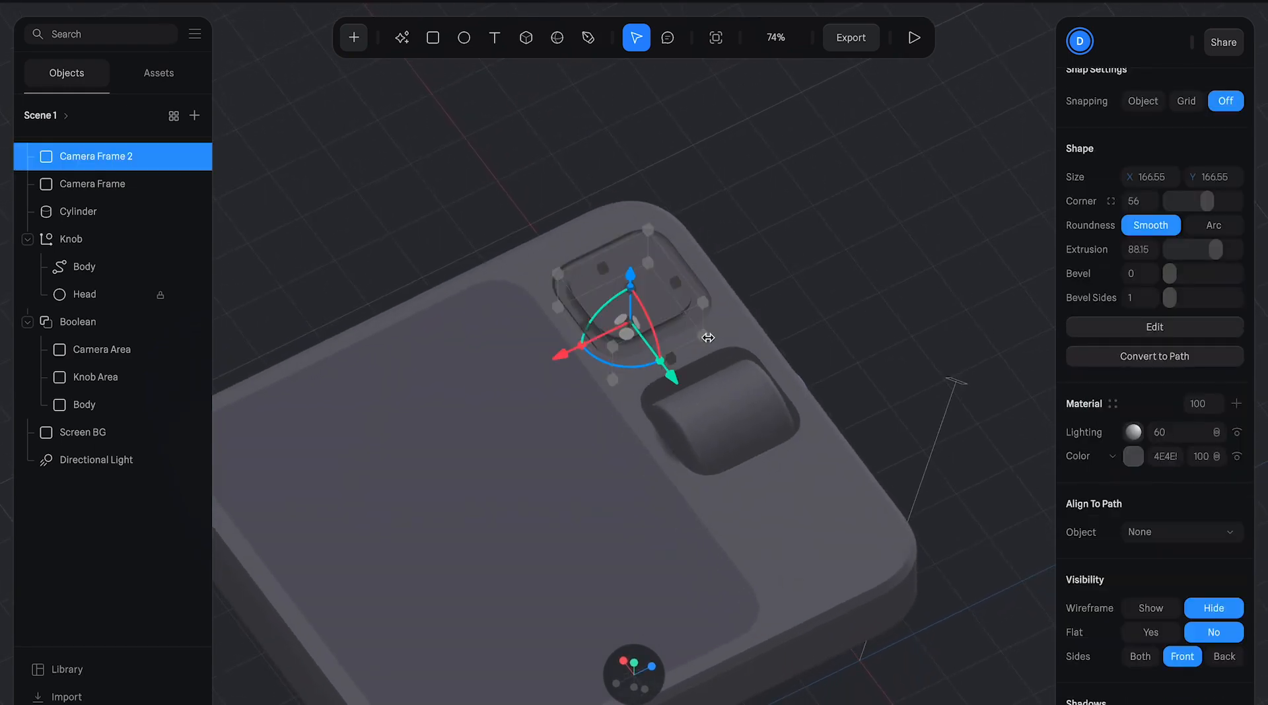
{"action": "left_click_drag", "start_coordinate": [706, 307], "coordinate": [712, 301]}
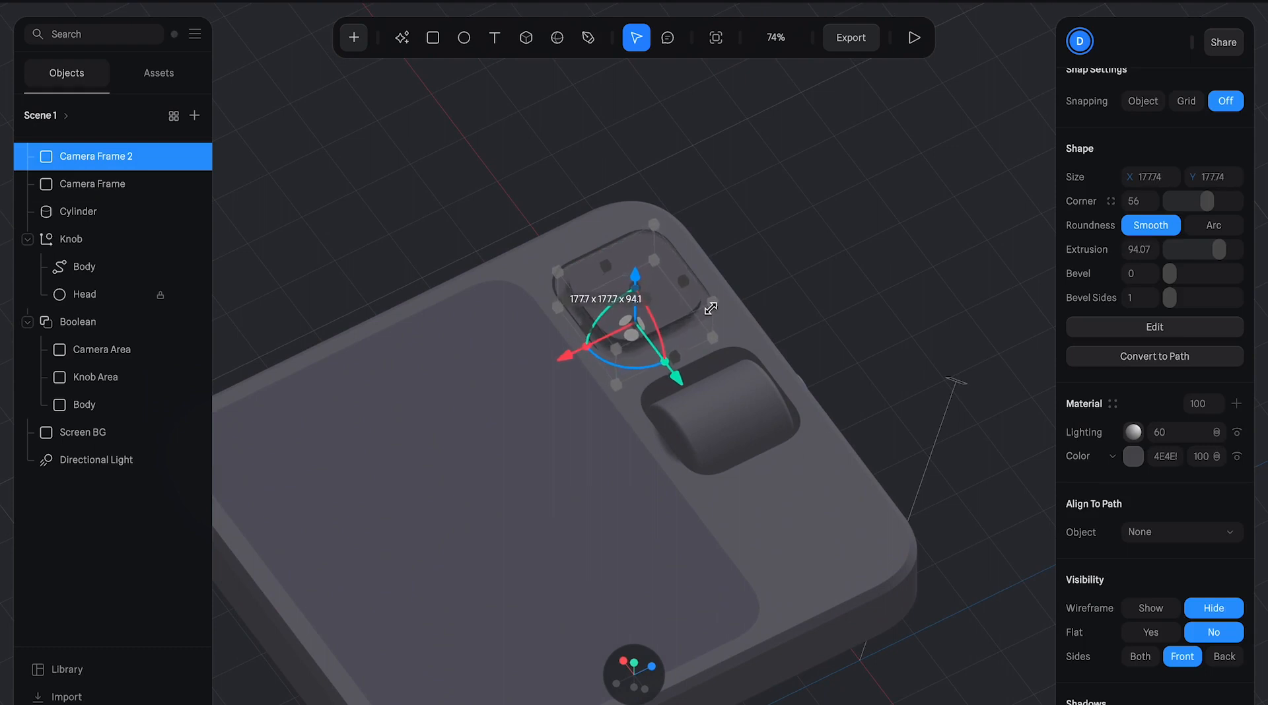
{"action": "left_click", "coordinate": [776, 289]}
{"action": "right_click_drag", "start_coordinate": [793, 259], "coordinate": [769, 294]}
- Change the material colour of Camera Frame 2 to a darker purple-grey that contrasts with the surrounding frame
{"action": "left_click", "coordinate": [685, 293]}
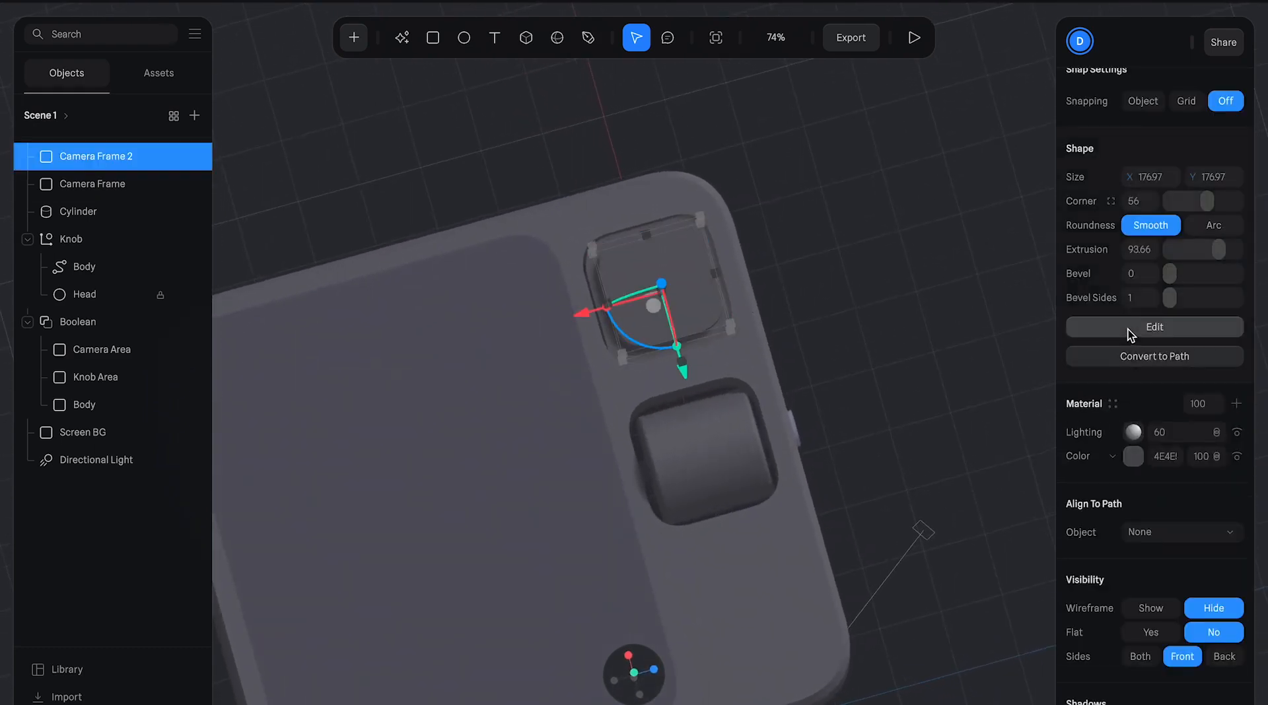
{"action": "scroll", "coordinate": [1130, 334], "scroll_direction": "down", "scroll_amount": 2}
{"action": "left_click", "coordinate": [1133, 385]}
{"action": "mouse_move", "coordinate": [1091, 522]}
{"action": "left_mouse_down"}
{"action": "mouse_move", "coordinate": [1074, 536]}
{"action": "mouse_move", "coordinate": [1090, 538]}
{"action": "left_mouse_up"}
{"action": "left_click", "coordinate": [883, 325]}
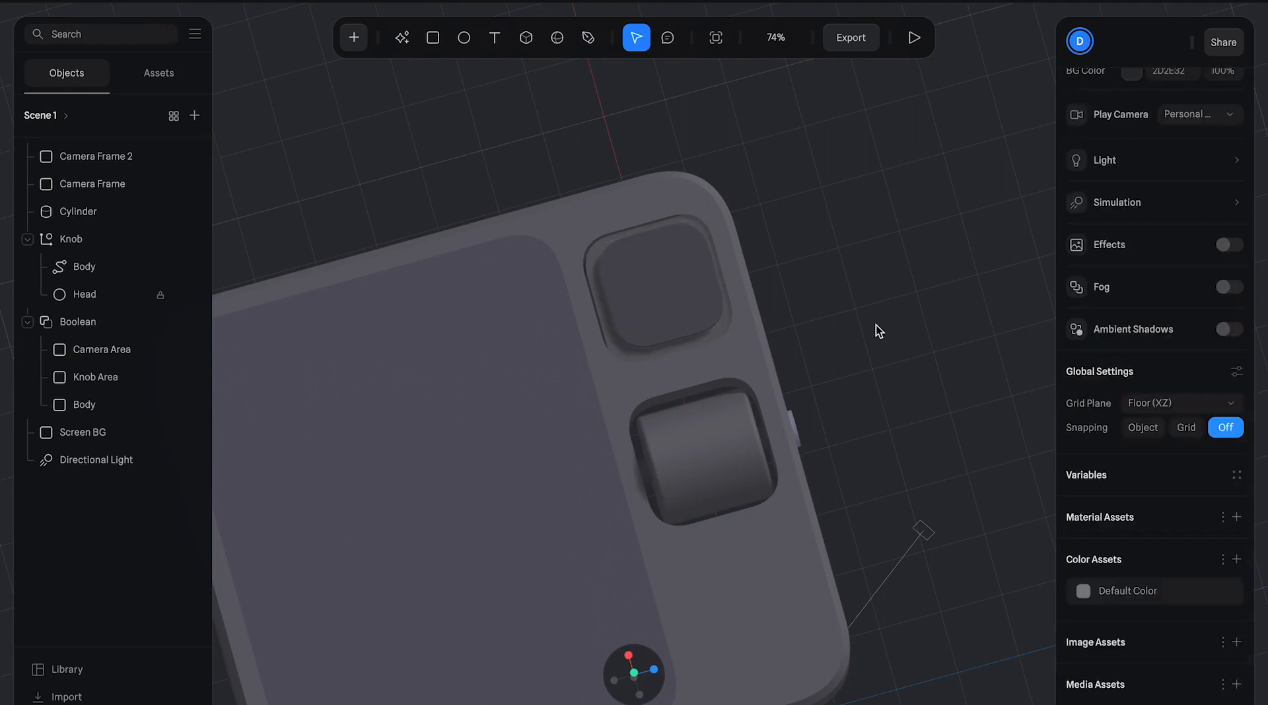
- Lower Camera Frame 2 into the original Camera Frame, to a Y position of about 66
{"action": "left_click_drag", "start_coordinate": [858, 322], "coordinate": [873, 257]}
{"action": "left_click", "coordinate": [657, 299]}
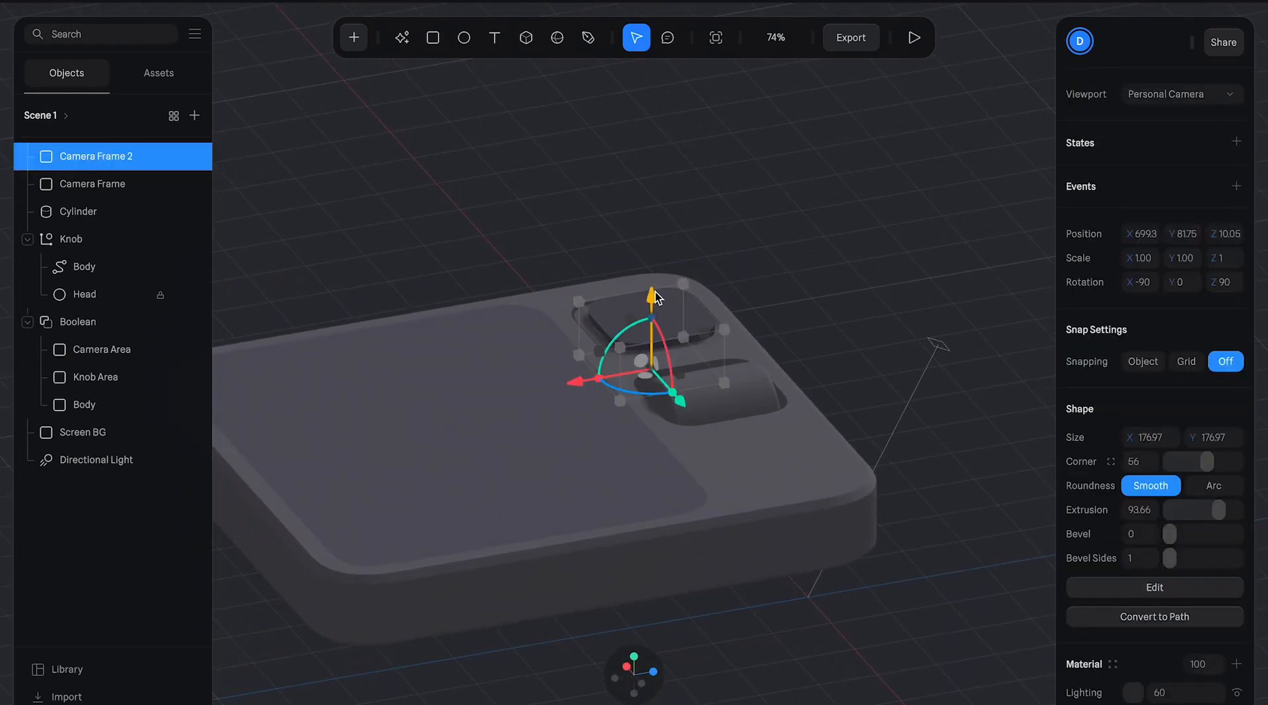
{"action": "left_click_drag", "start_coordinate": [655, 297], "coordinate": [654, 303]}
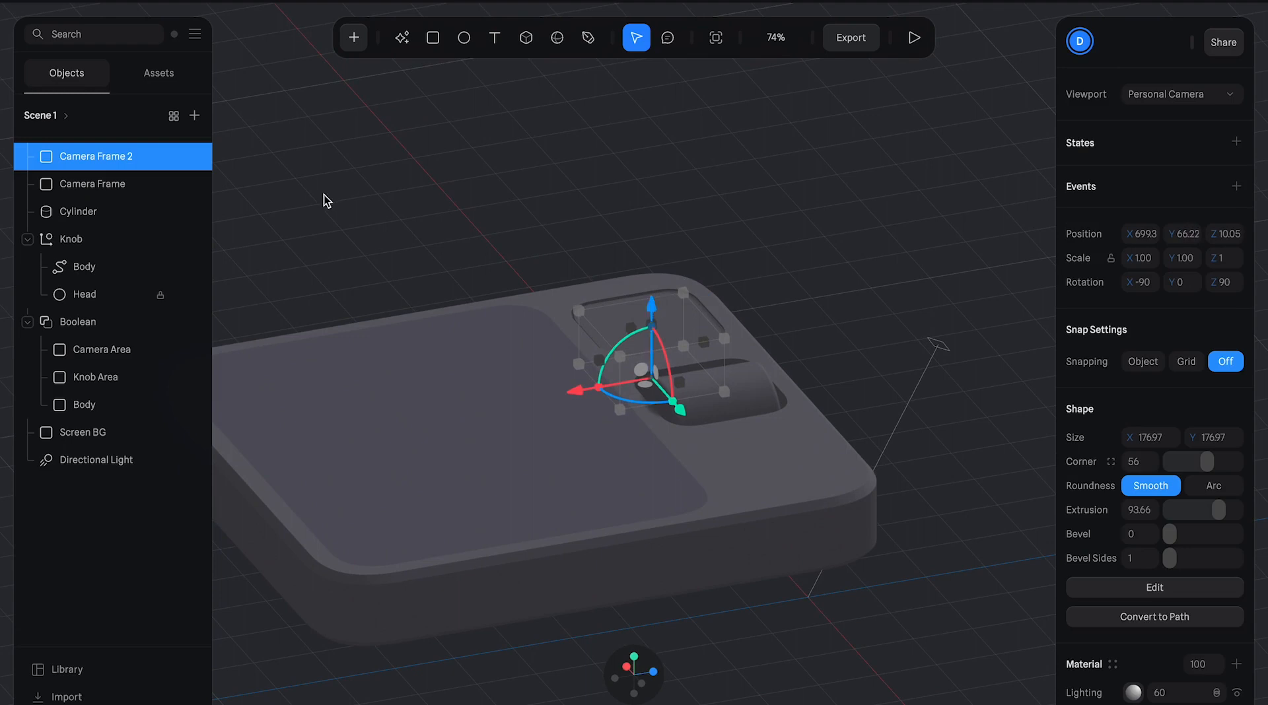
- Combine Camera Frame 2 and Camera Frame with a Boolean subtraction
{"action": "left_click", "coordinate": [119, 187], "text": "shift"}
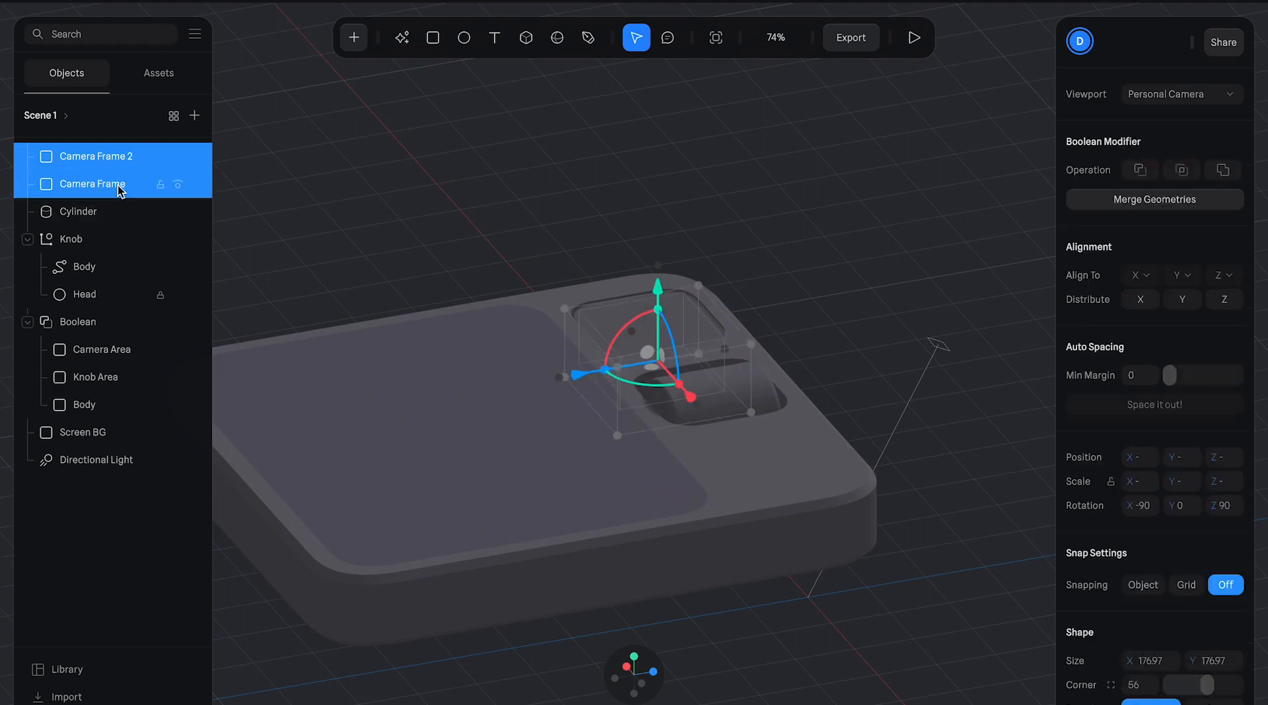
{"action": "left_click", "coordinate": [1223, 171]}
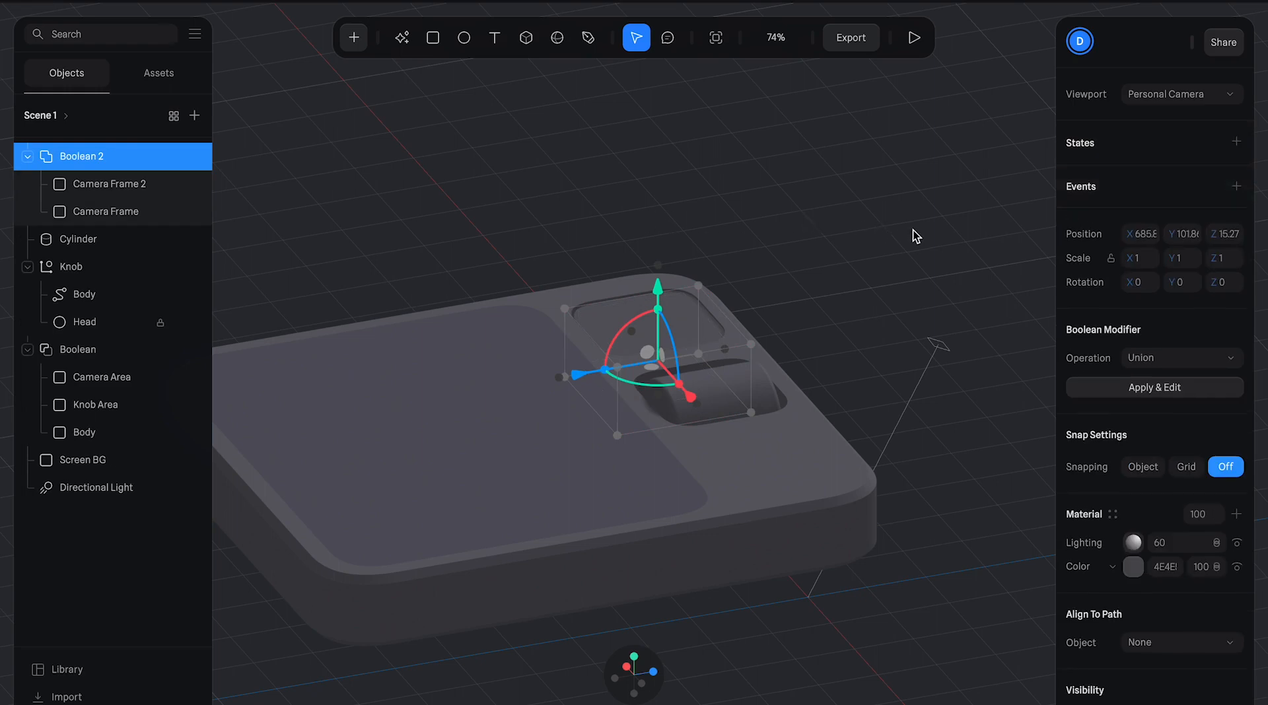
{"action": "key", "text": "ctrl+z"}
{"action": "left_click", "coordinate": [1147, 170]}
{"action": "left_click", "coordinate": [116, 189]}
{"action": "left_click", "coordinate": [820, 252]}
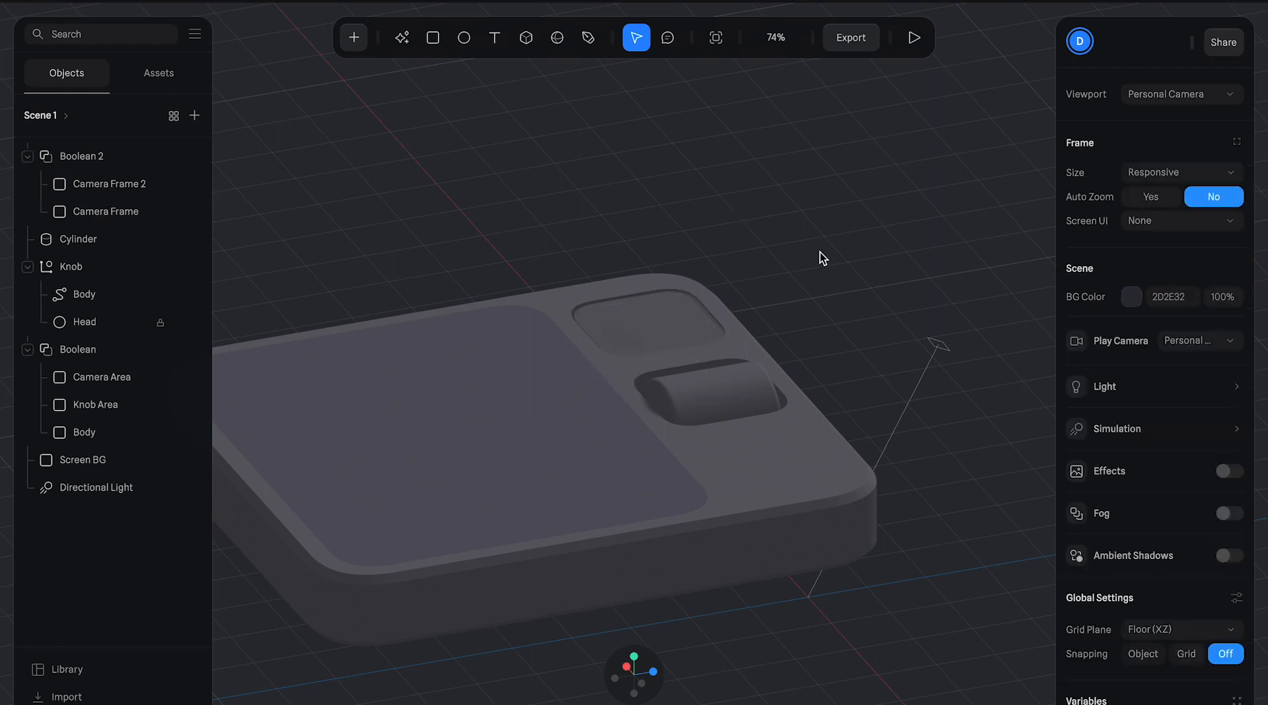
- Set the extrusion of Camera Frame 2 to 106 and shift it sideways to a Z position of about -9.3
{"action": "left_click", "coordinate": [110, 188]}
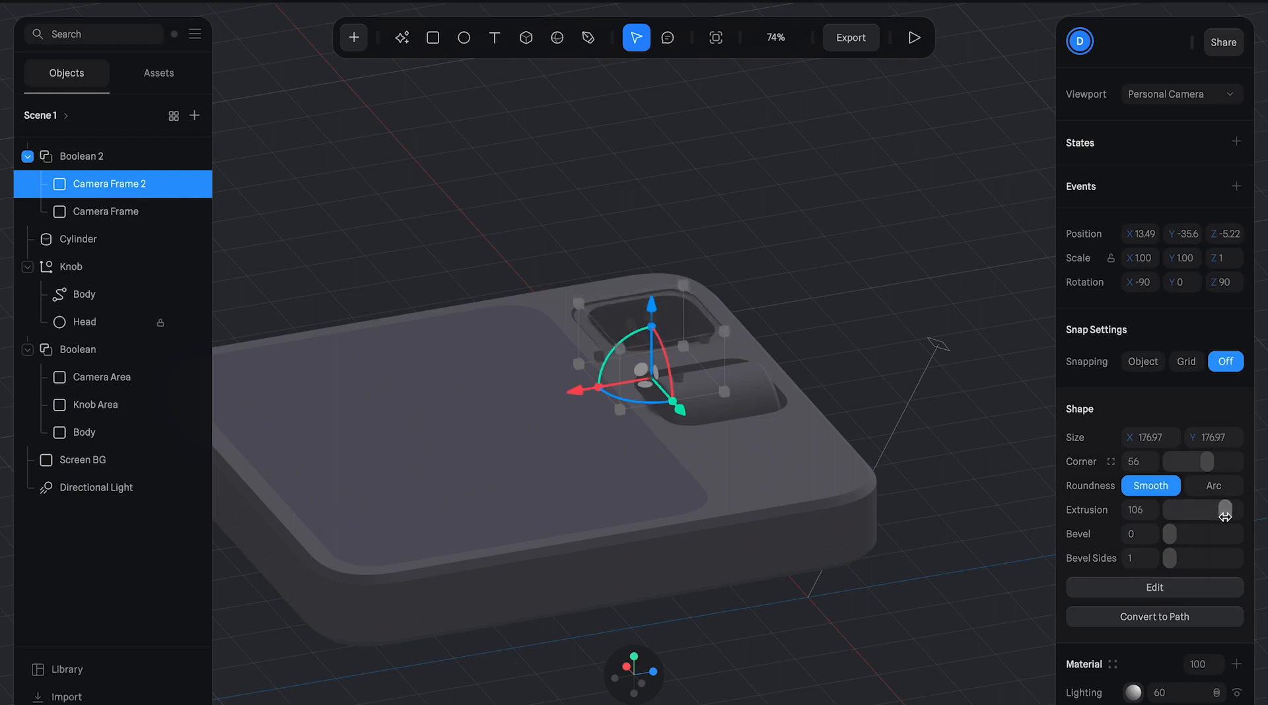
{"action": "left_click_drag", "start_coordinate": [1030, 370], "coordinate": [951, 327]}
{"action": "left_click_drag", "start_coordinate": [860, 266], "coordinate": [860, 284]}
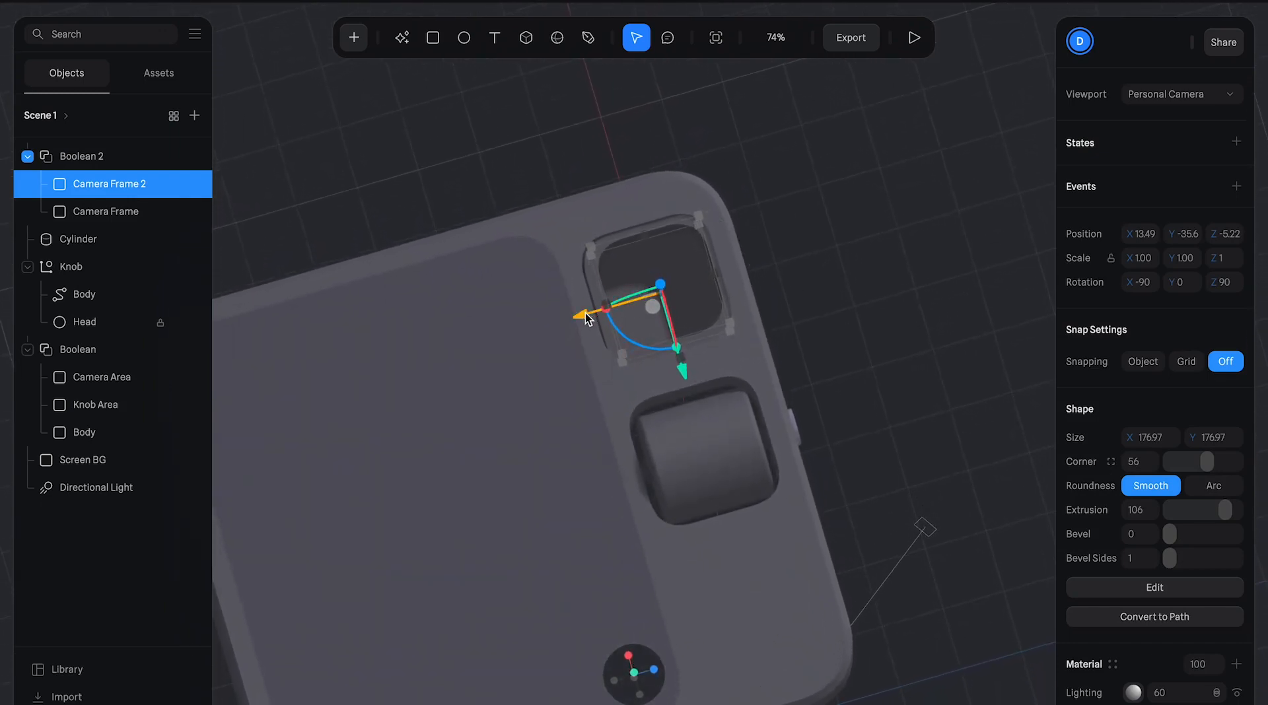
{"action": "left_click_drag", "start_coordinate": [585, 313], "coordinate": [581, 318]}
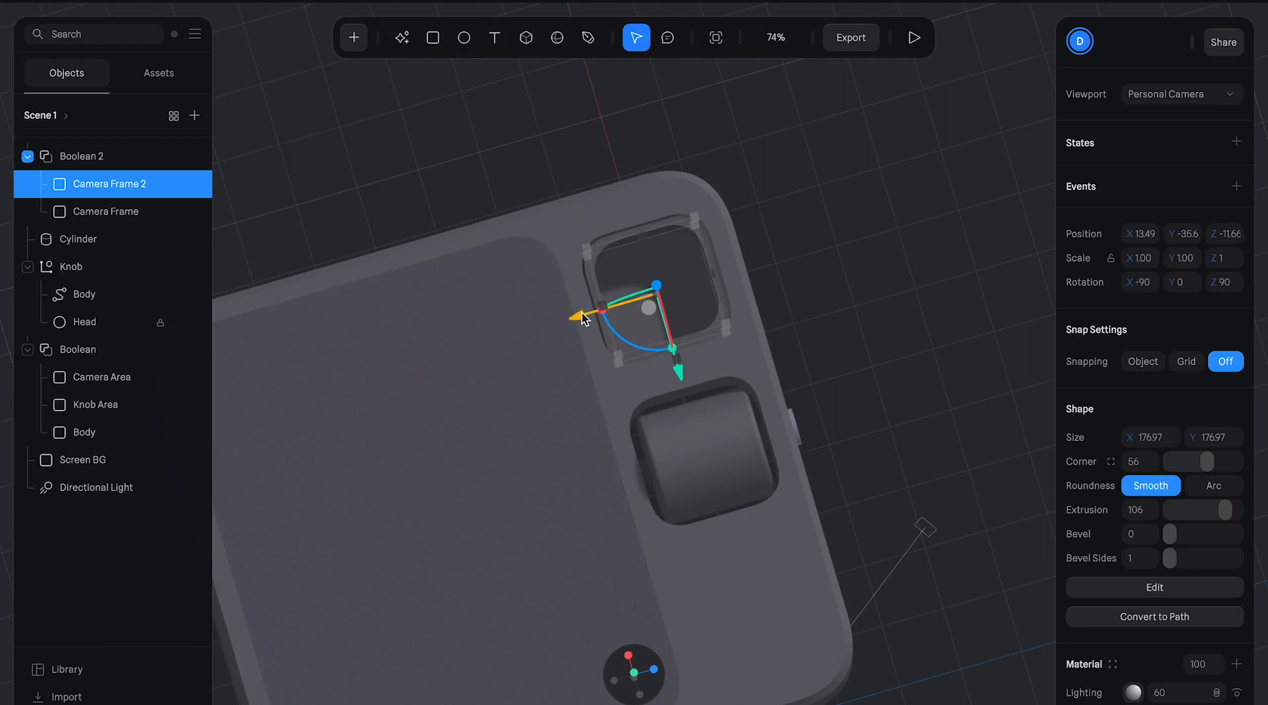
{"action": "left_click_drag", "start_coordinate": [838, 200], "coordinate": [829, 151]}
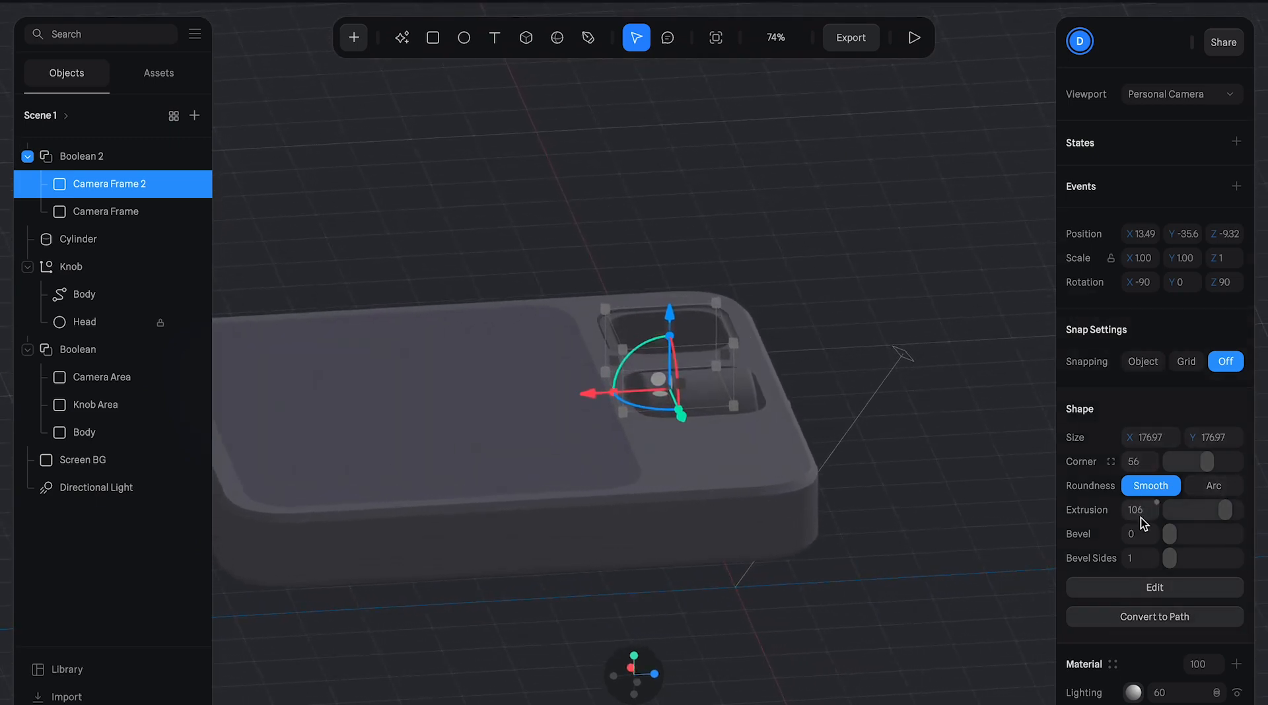
- Set the extrusion of Camera Frame 2 to 120 and lower it to a Y position of about -55.3
{"action": "type", "text": "1290"}
{"action": "key", "text": "Return"}
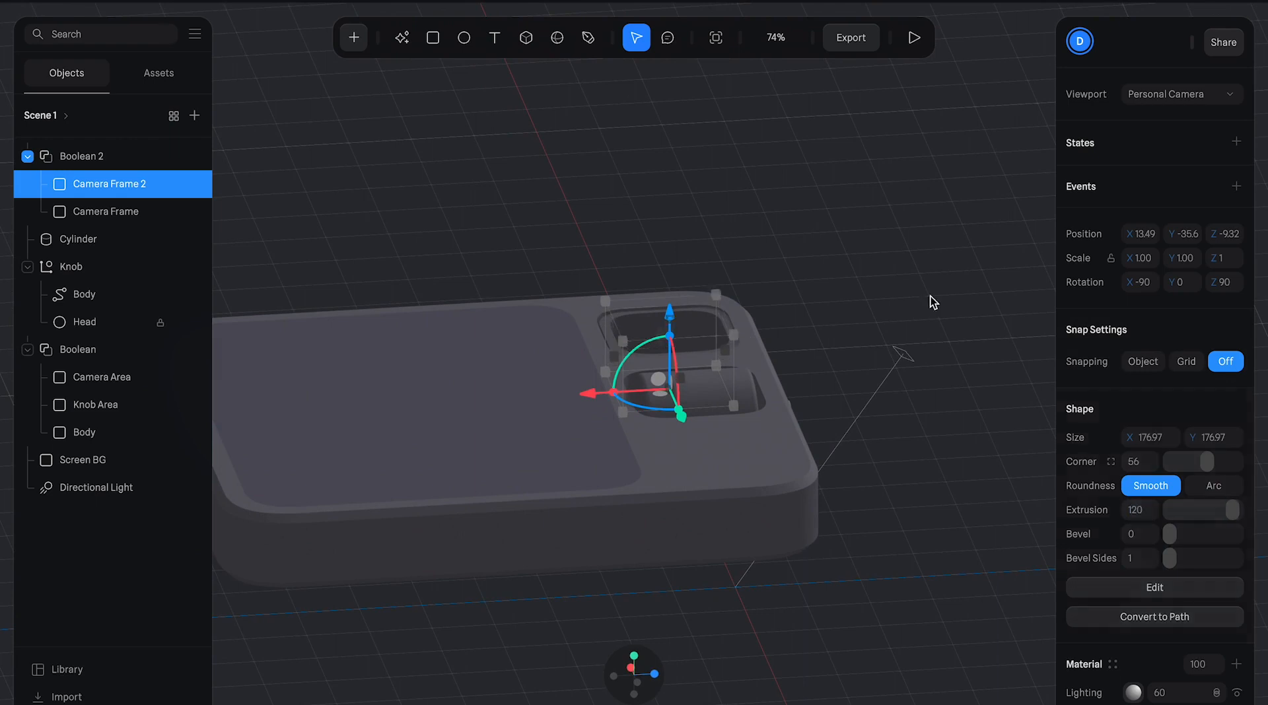
{"action": "left_click_drag", "start_coordinate": [666, 314], "coordinate": [665, 326]}
{"action": "mouse_move", "coordinate": [813, 278]}
{"action": "left_mouse_down", "text": "alt"}
{"action": "mouse_move", "coordinate": [814, 335]}
{"action": "mouse_move", "coordinate": [820, 271]}
{"action": "left_mouse_up", "text": "alt"}
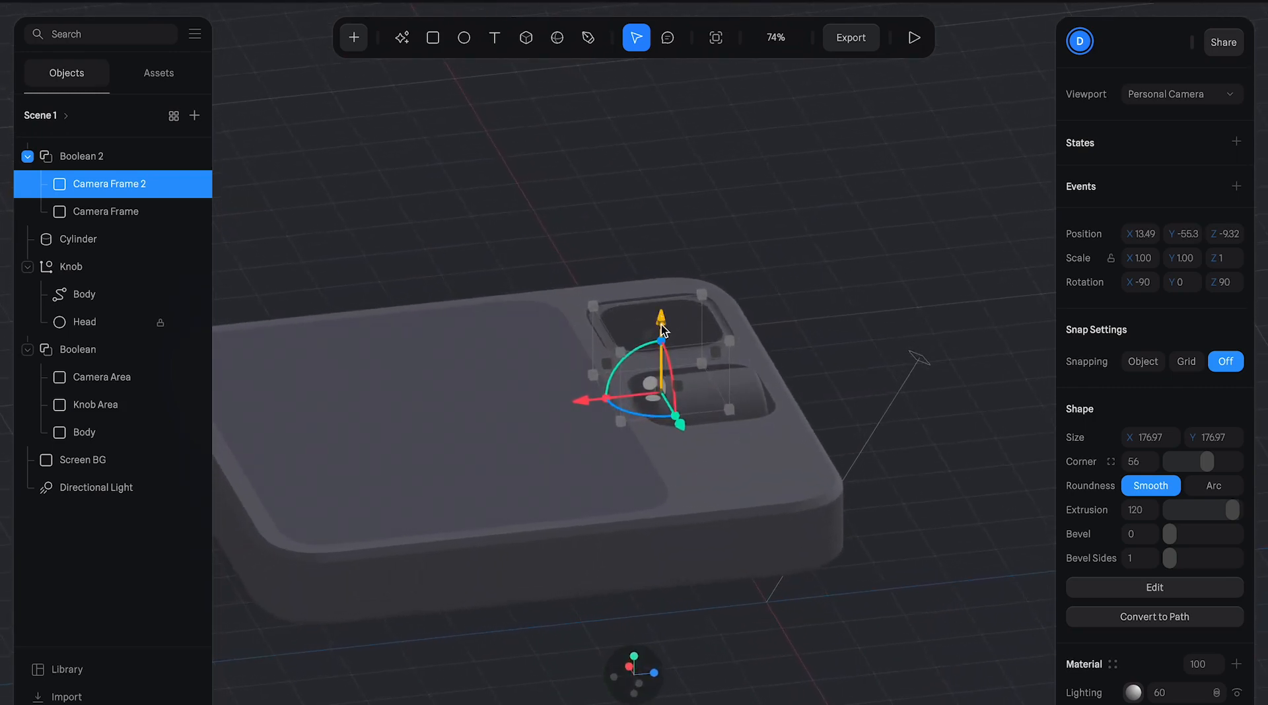
- Set the extrusion of Camera Frame 2 to 140 and lower it further so it cuts right through the frame
{"action": "left_click_drag", "start_coordinate": [662, 328], "coordinate": [663, 331]}
{"action": "key", "text": "ctrl+z"}
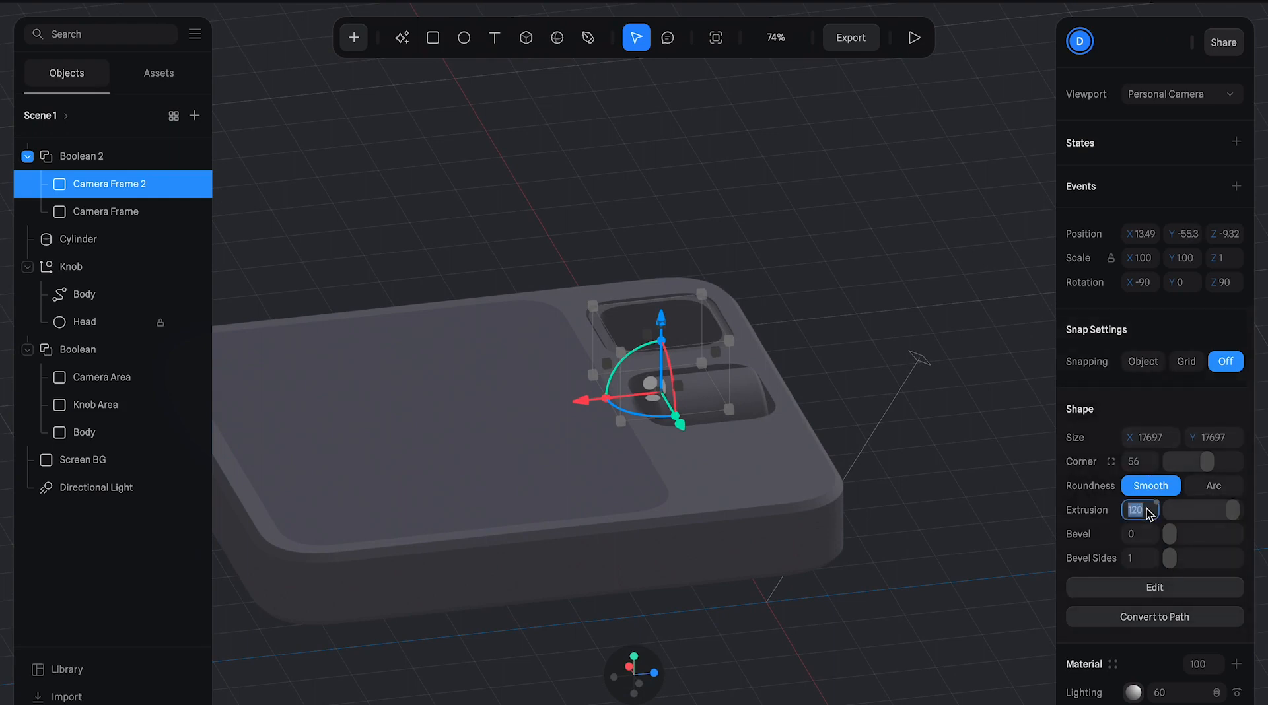
{"action": "key", "text": "Return"}
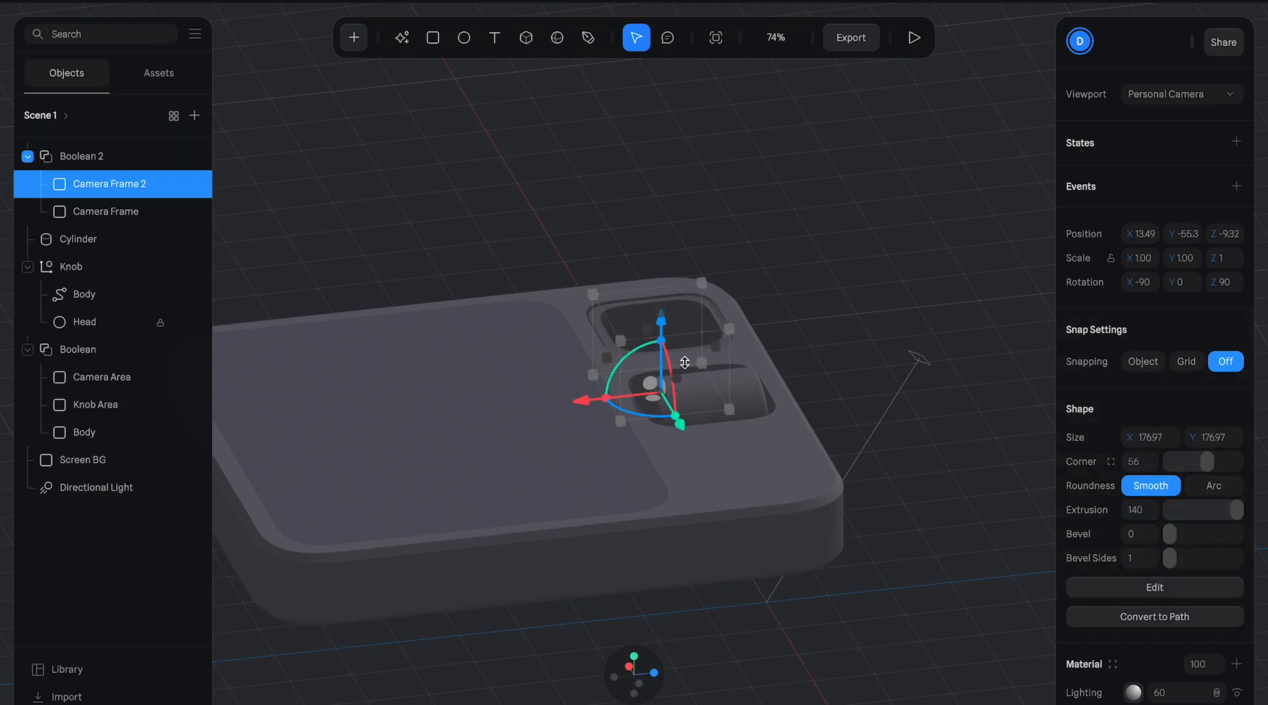
{"action": "left_click_drag", "start_coordinate": [661, 327], "coordinate": [662, 337]}
{"action": "left_click_drag", "start_coordinate": [823, 291], "coordinate": [852, 330], "text": "alt"}
{"action": "left_click", "coordinate": [849, 365]}
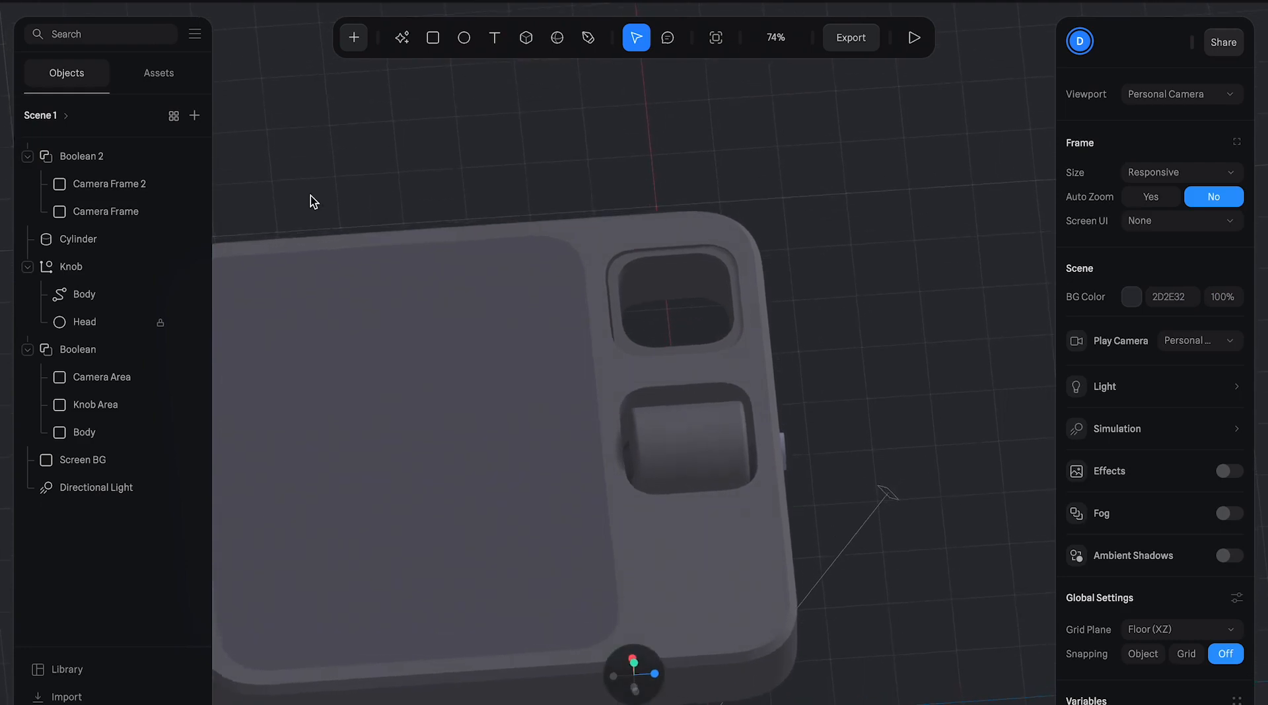
- Scale the Boolean 2 camera frame up uniformly to about 1.02 in the device's upper opening
{"action": "left_click", "coordinate": [76, 156]}
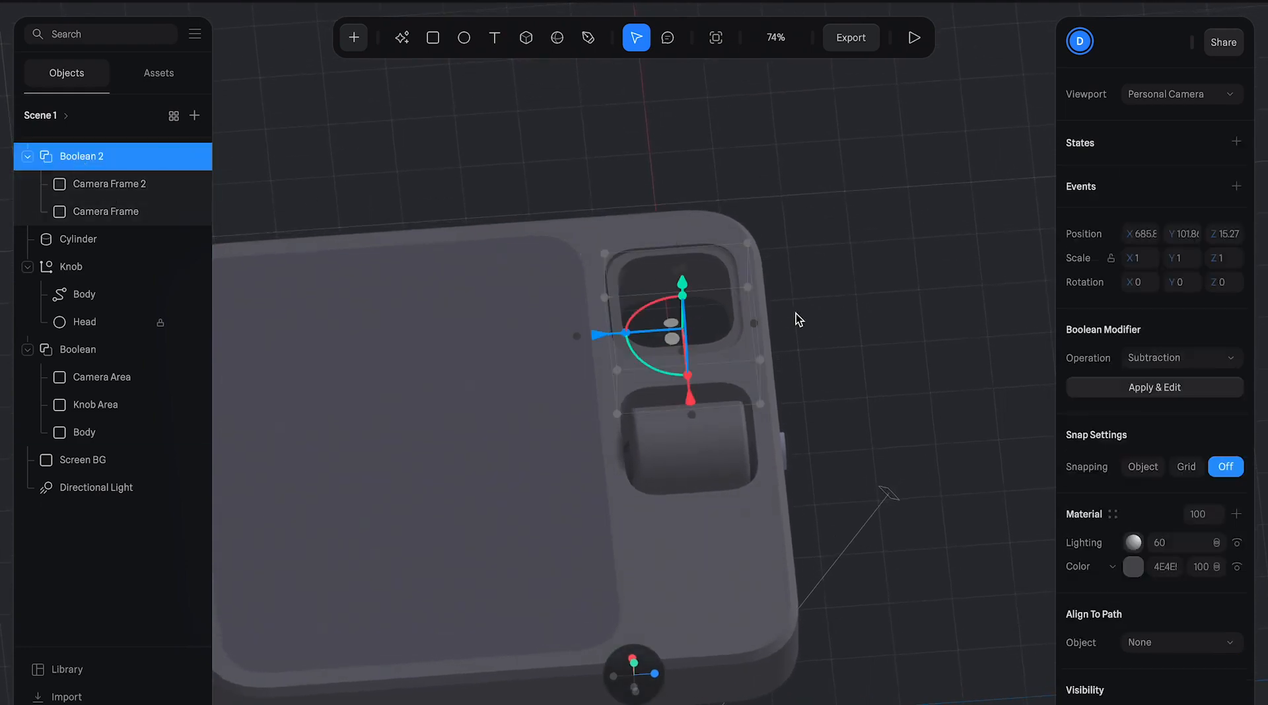
{"action": "left_click_drag", "start_coordinate": [812, 325], "coordinate": [771, 315], "text": "alt"}
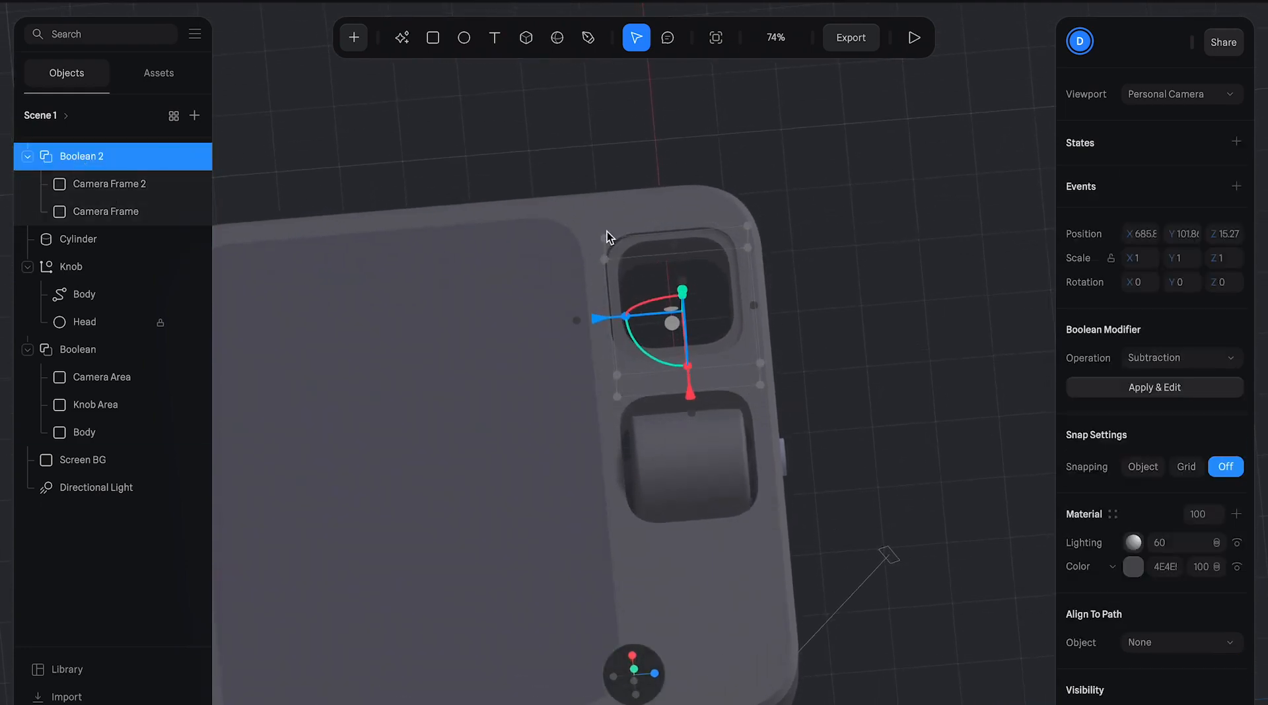
{"action": "left_click_drag", "start_coordinate": [604, 238], "coordinate": [601, 235]}
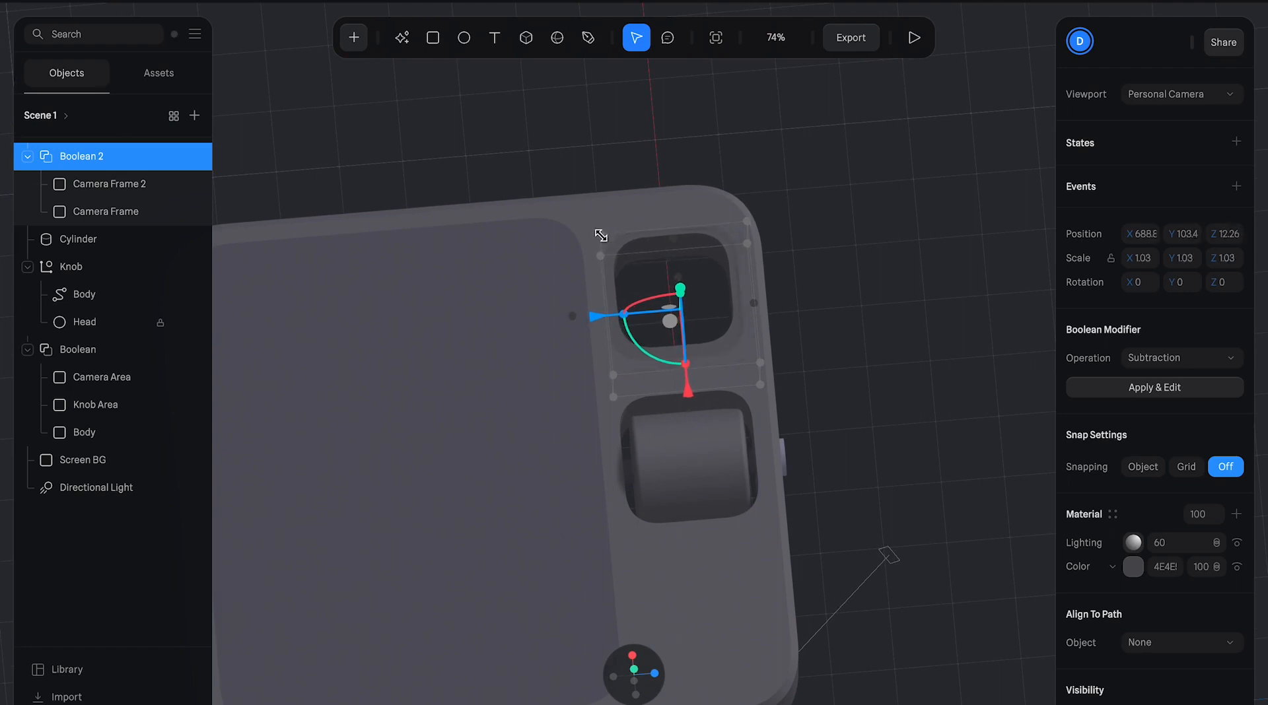
{"action": "left_click", "coordinate": [783, 173]}
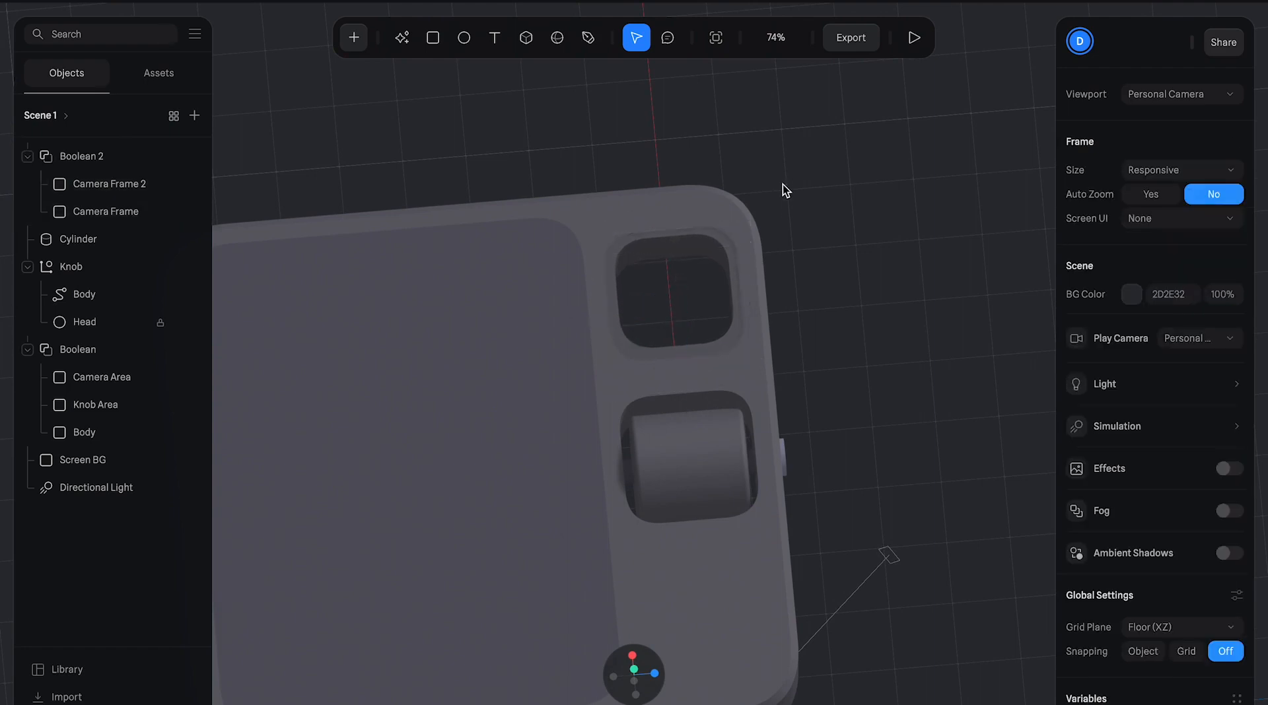
{"action": "left_click_drag", "start_coordinate": [787, 188], "coordinate": [857, 155], "text": "alt"}
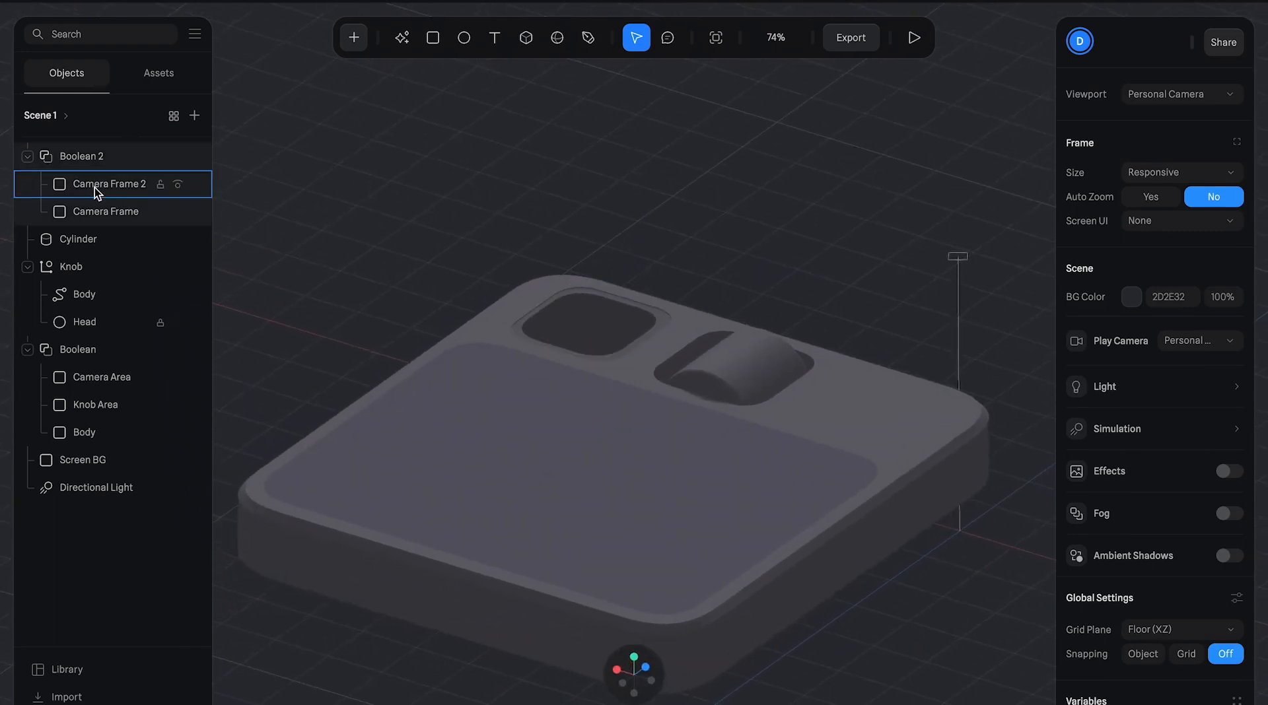
- Lower the Boolean 2 camera frame into the device body to a Y position of about 92.7
{"action": "left_click", "coordinate": [85, 157]}
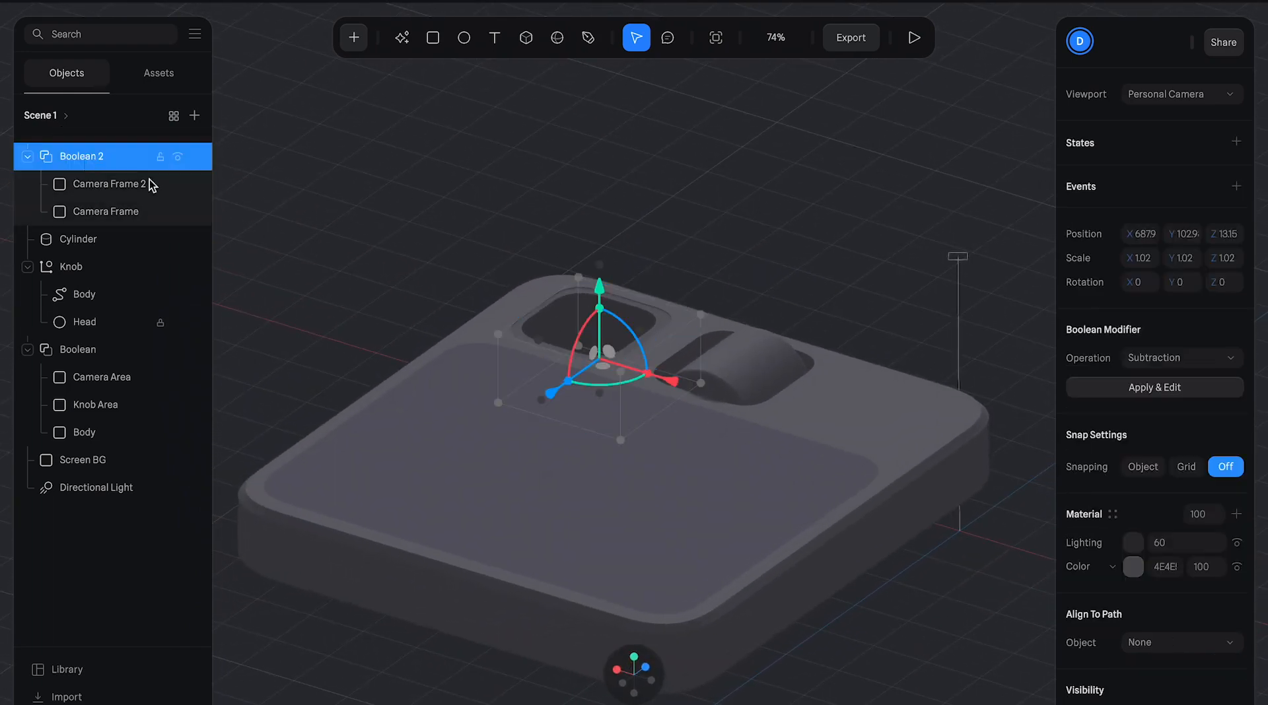
{"action": "left_click_drag", "start_coordinate": [601, 289], "coordinate": [602, 294]}
{"action": "left_click", "coordinate": [683, 228]}
{"action": "left_click_drag", "start_coordinate": [683, 262], "coordinate": [610, 309], "text": "alt"}
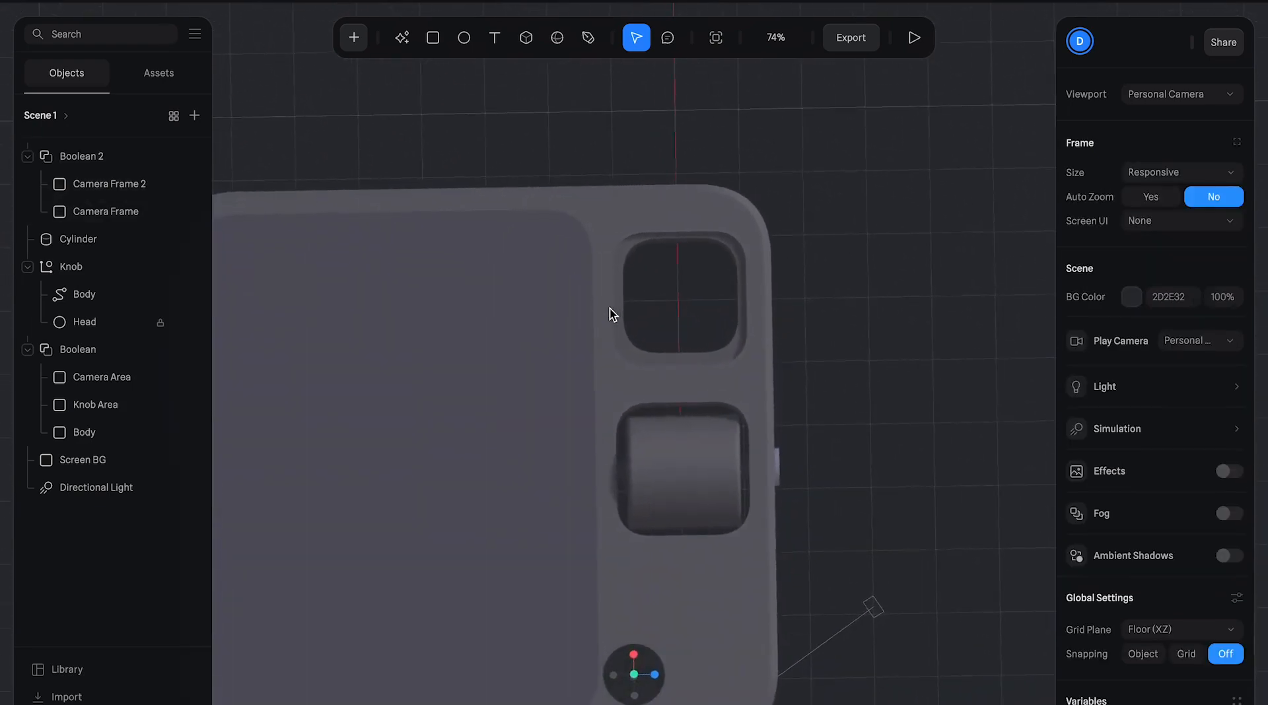
- Scale the Boolean 2 camera frame down uniformly to about 0.98
{"action": "left_click", "coordinate": [78, 157]}
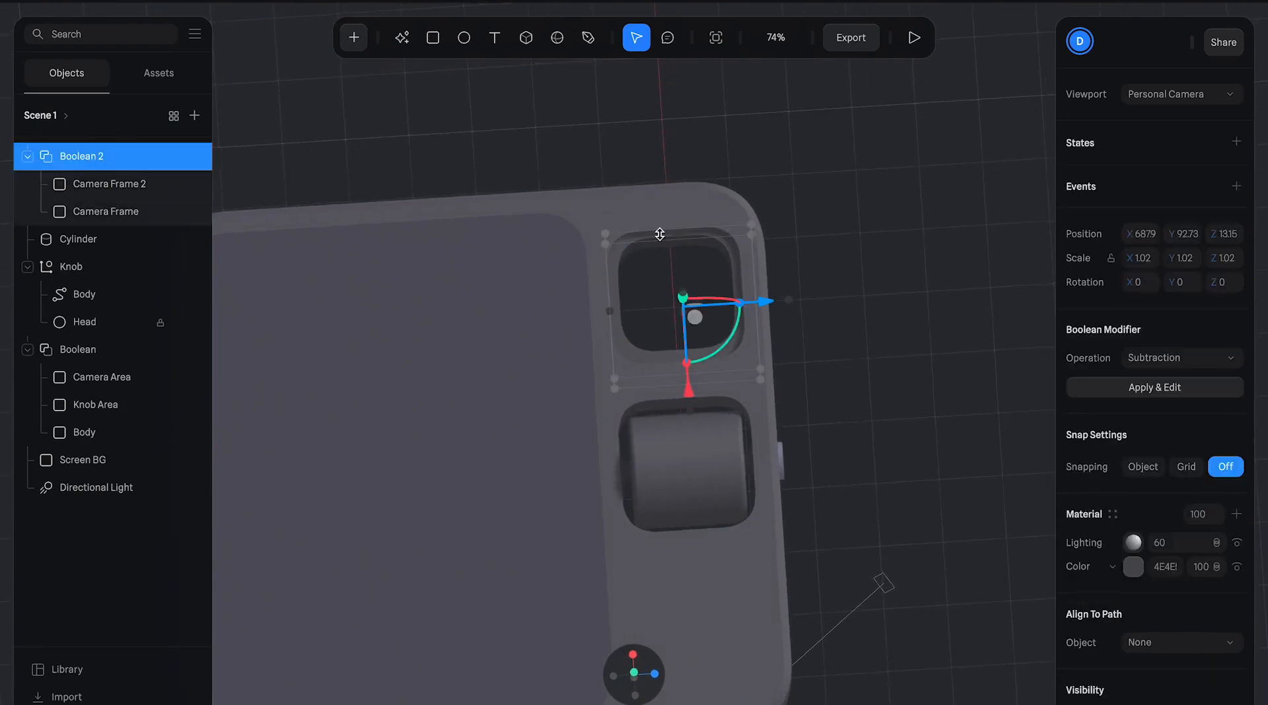
{"action": "left_click_drag", "start_coordinate": [604, 237], "coordinate": [609, 242]}
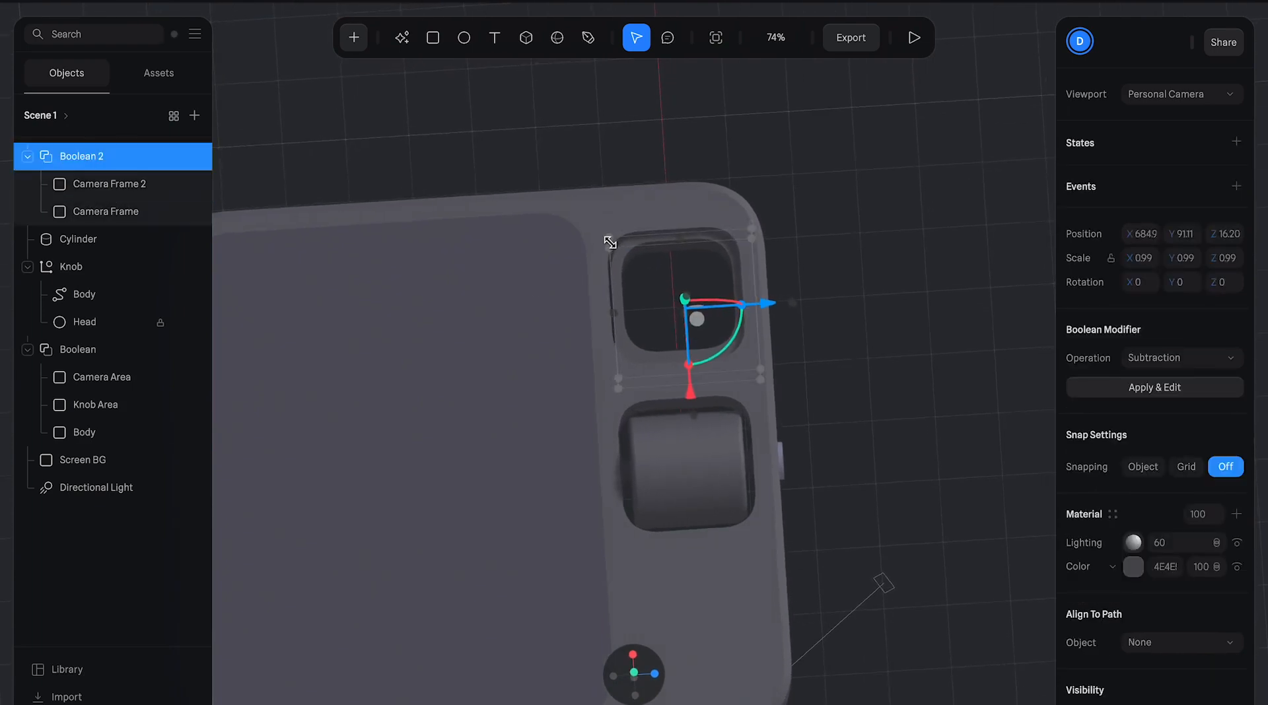
{"action": "left_click_drag", "start_coordinate": [770, 311], "coordinate": [865, 412]}
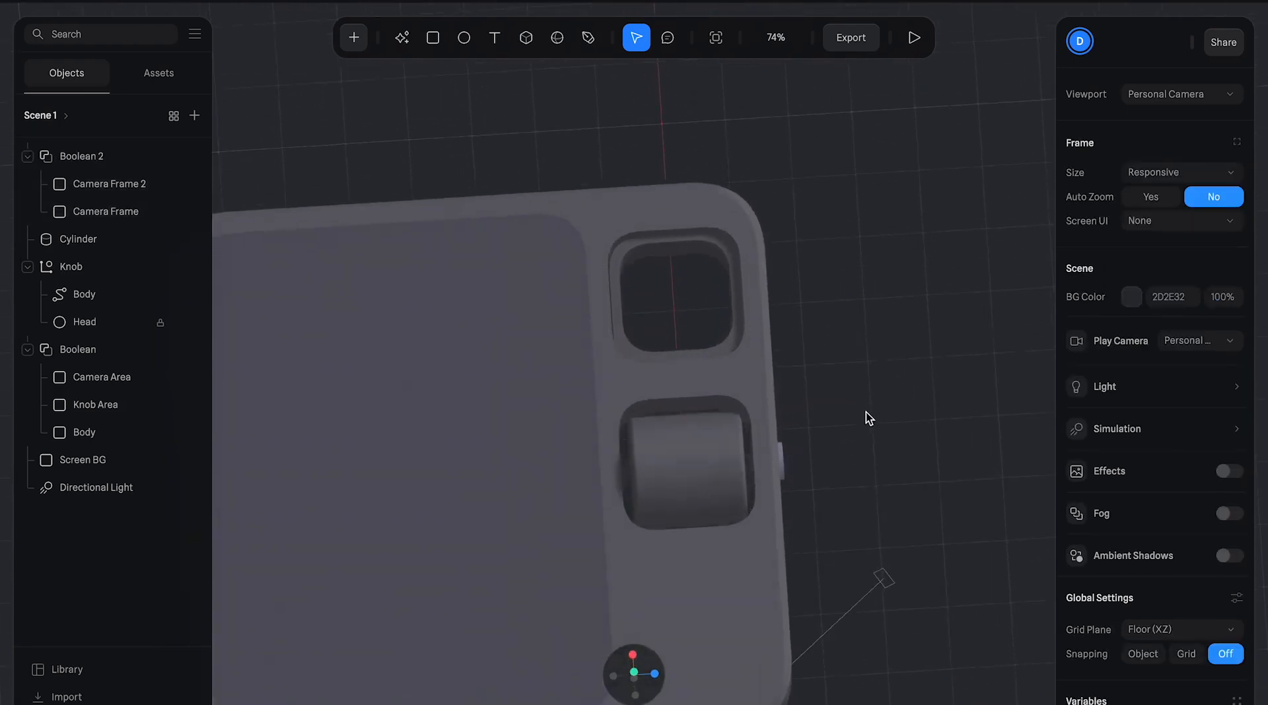
- Move Boolean 2 to about X 687.7 and Z 7.4 to align the camera frame with its opening
{"action": "left_click", "coordinate": [690, 240]}
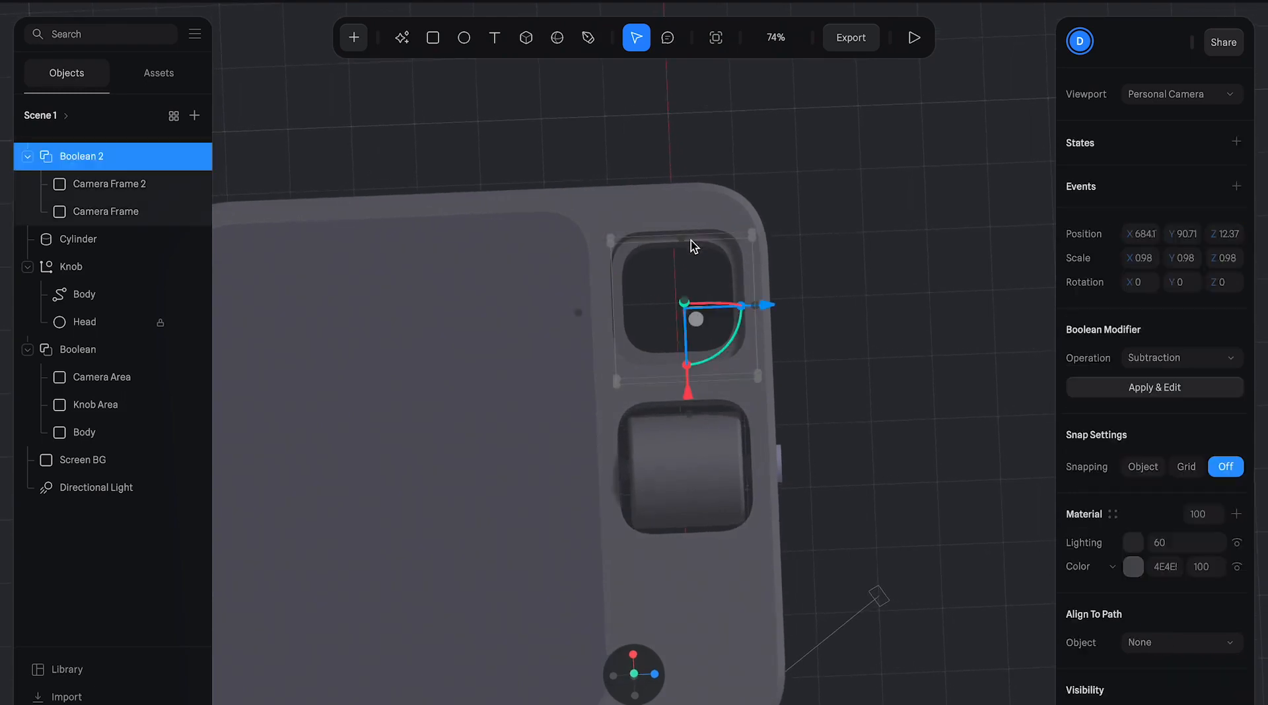
{"action": "left_click_drag", "start_coordinate": [760, 306], "coordinate": [687, 393]}
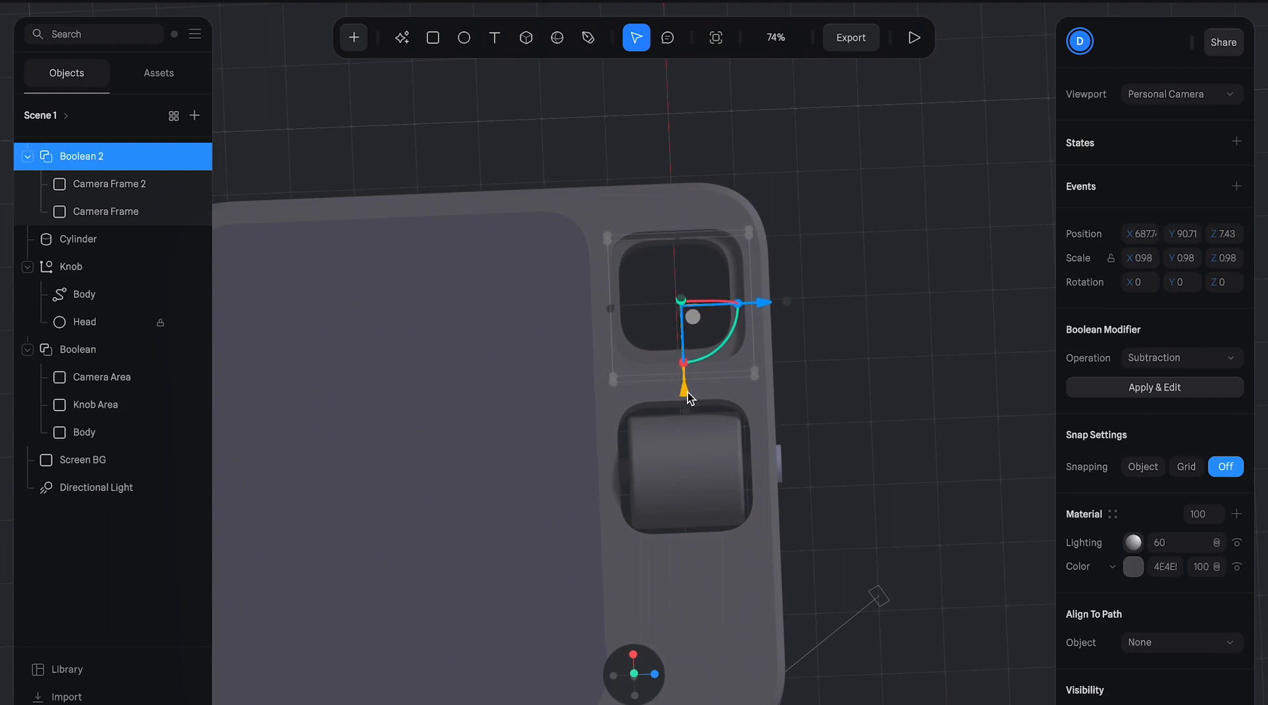
{"action": "left_click", "coordinate": [846, 366]}
{"action": "mouse_move", "coordinate": [815, 355]}
{"action": "right_mouse_down"}
{"action": "mouse_move", "coordinate": [819, 286]}
{"action": "mouse_move", "coordinate": [715, 263]}
{"action": "mouse_move", "coordinate": [683, 326]}
{"action": "mouse_move", "coordinate": [699, 377]}
{"action": "mouse_move", "coordinate": [773, 343]}
{"action": "mouse_move", "coordinate": [778, 314]}
{"action": "mouse_move", "coordinate": [794, 355]}
{"action": "right_mouse_up"}
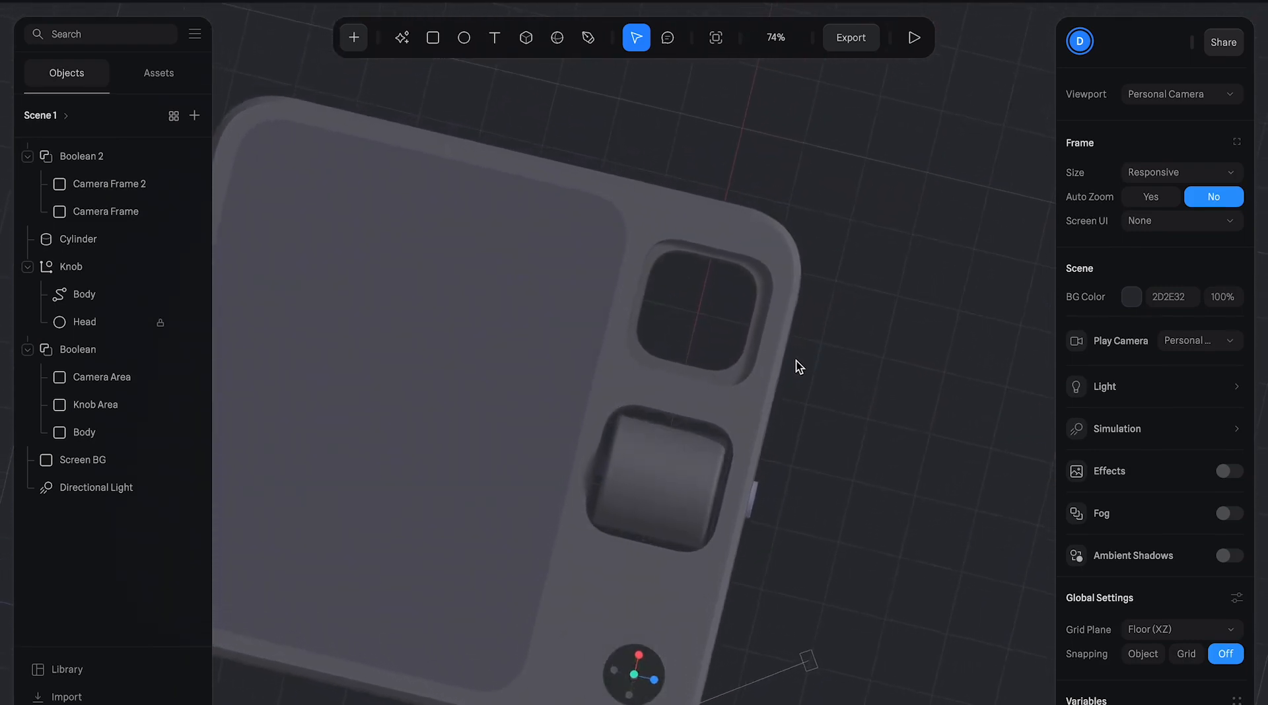
- Shift Camera Frame 2 within the subtraction to an X position of about 13.5
{"action": "left_click", "coordinate": [112, 186]}
{"action": "left_click_drag", "start_coordinate": [611, 301], "coordinate": [612, 302]}
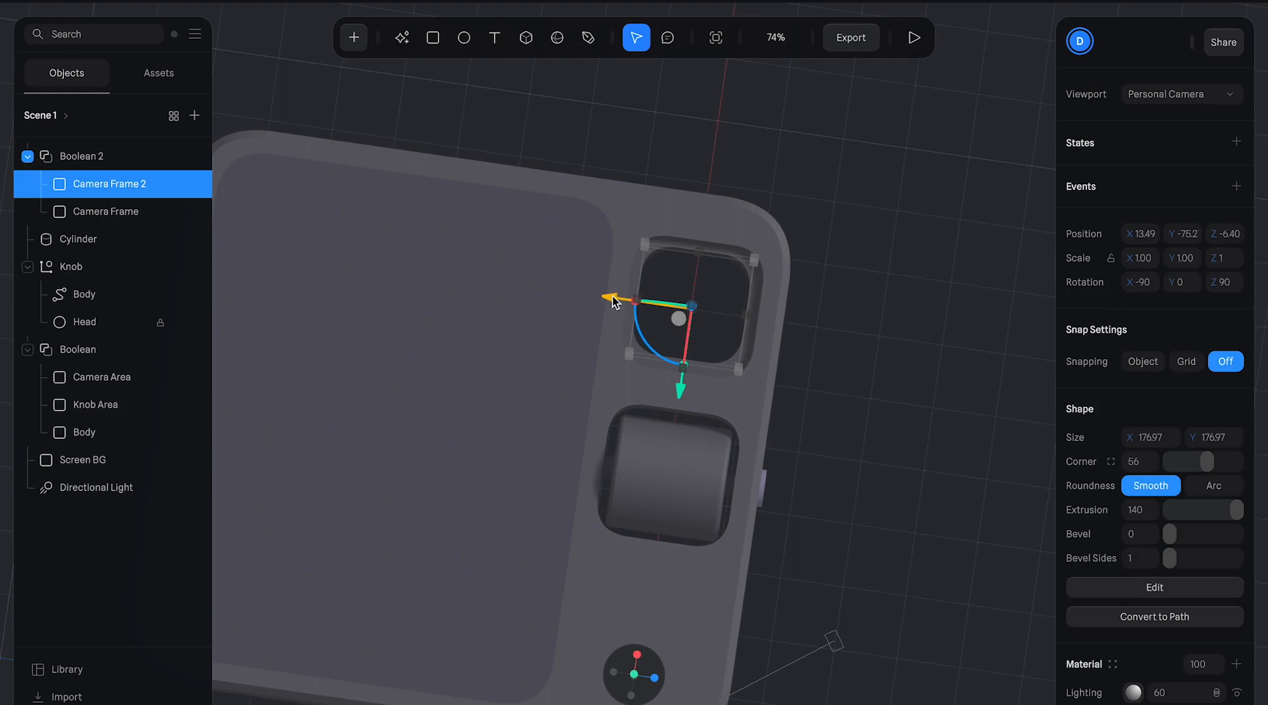
{"action": "key", "text": "Escape"}
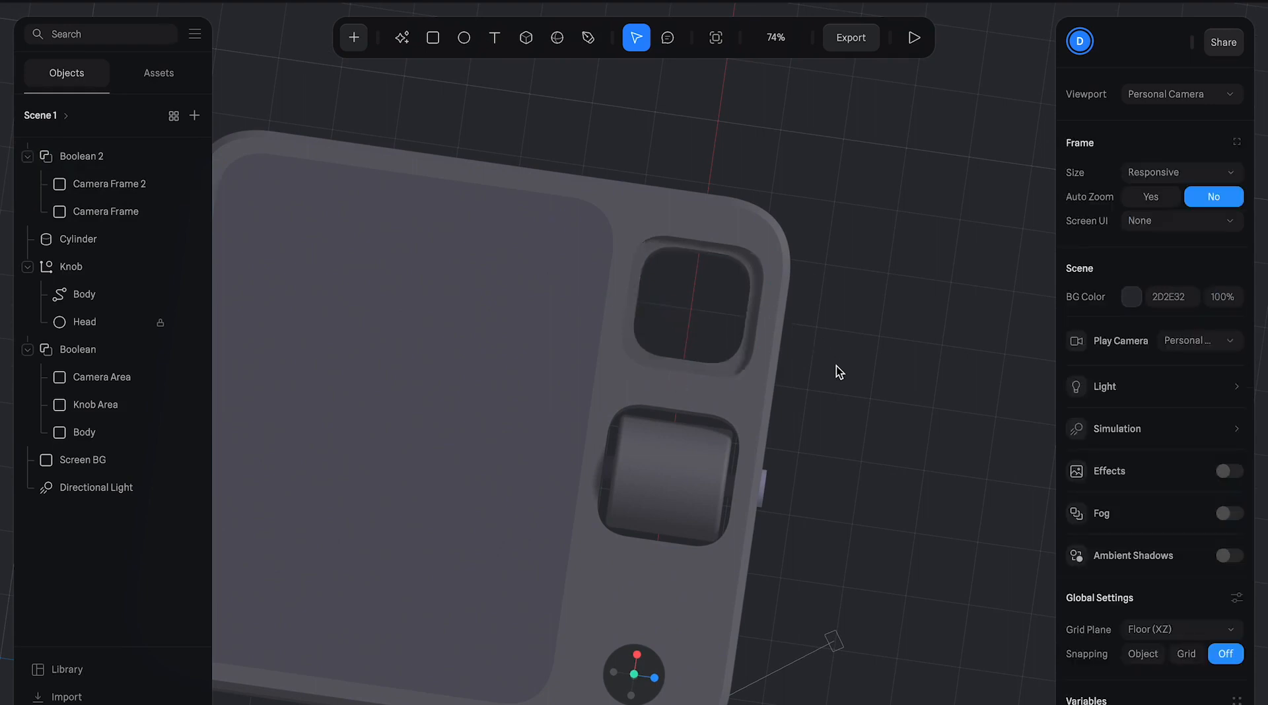
{"action": "left_click_drag", "start_coordinate": [836, 366], "coordinate": [860, 355]}
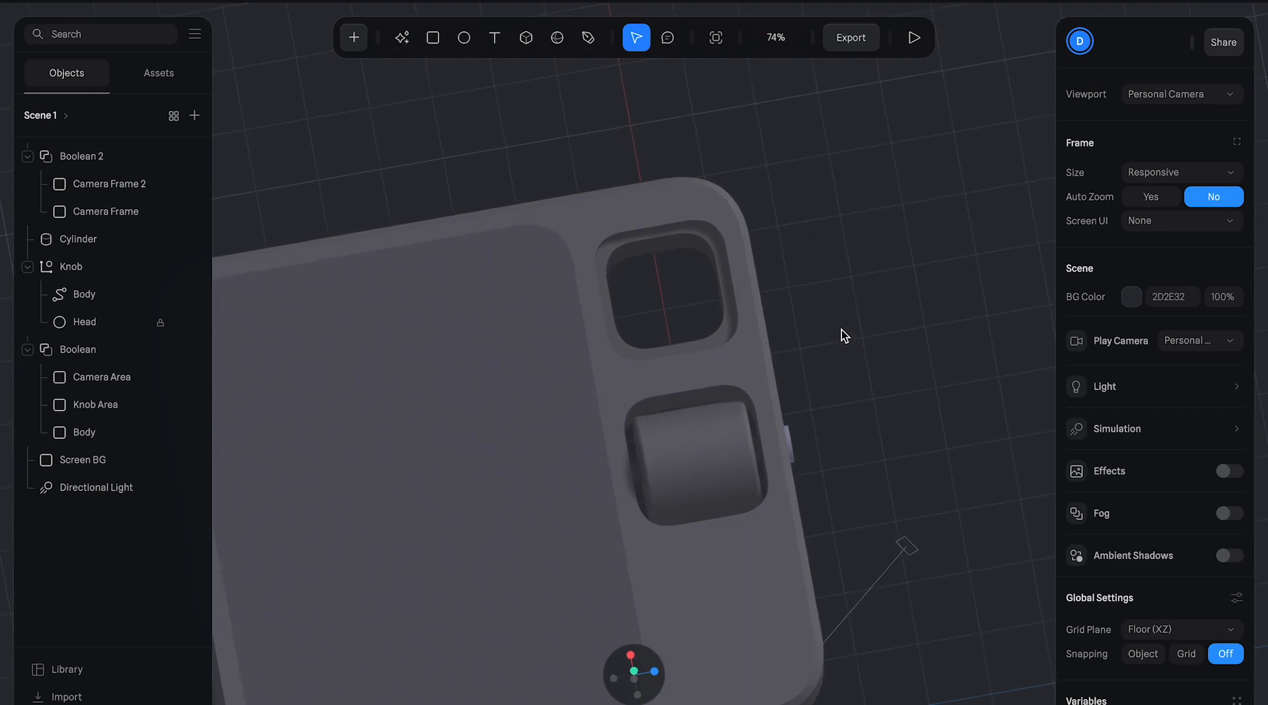
- Add a 100 × 100 × 100 cylinder inside the hollow camera frame
{"action": "left_click", "coordinate": [353, 39]}
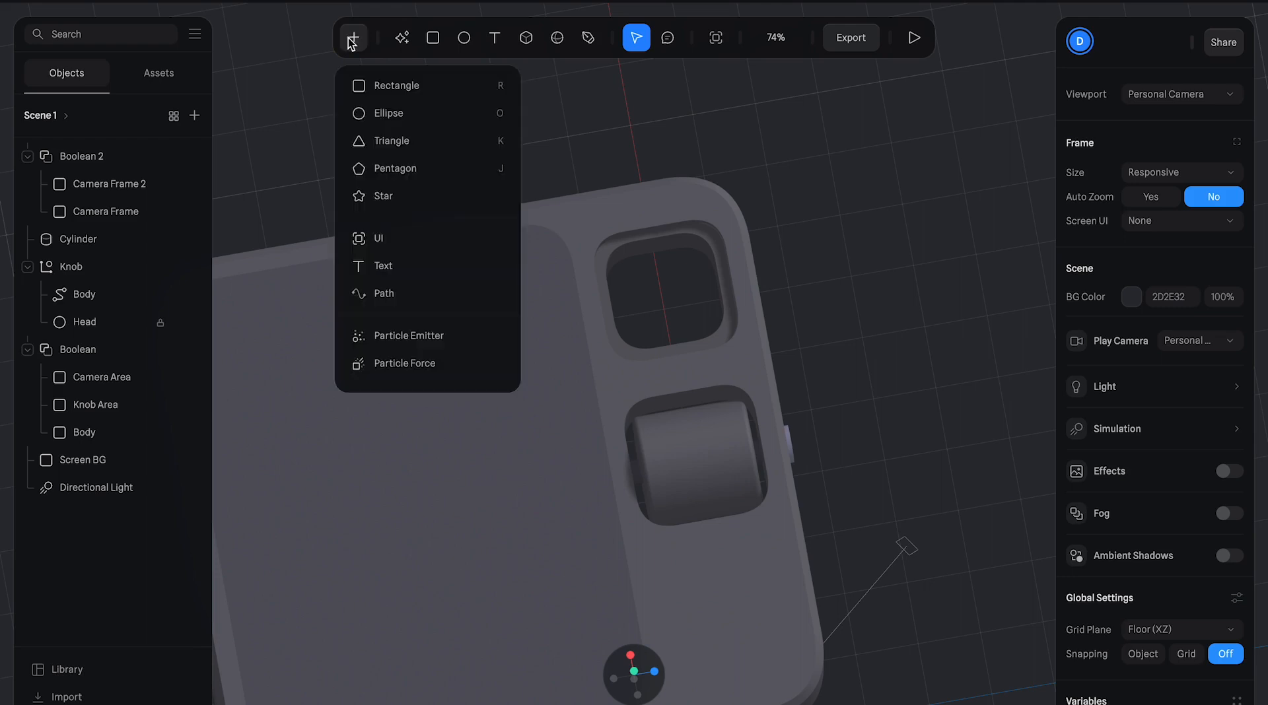
{"action": "scroll", "coordinate": [420, 161], "scroll_direction": "down", "scroll_amount": 3}
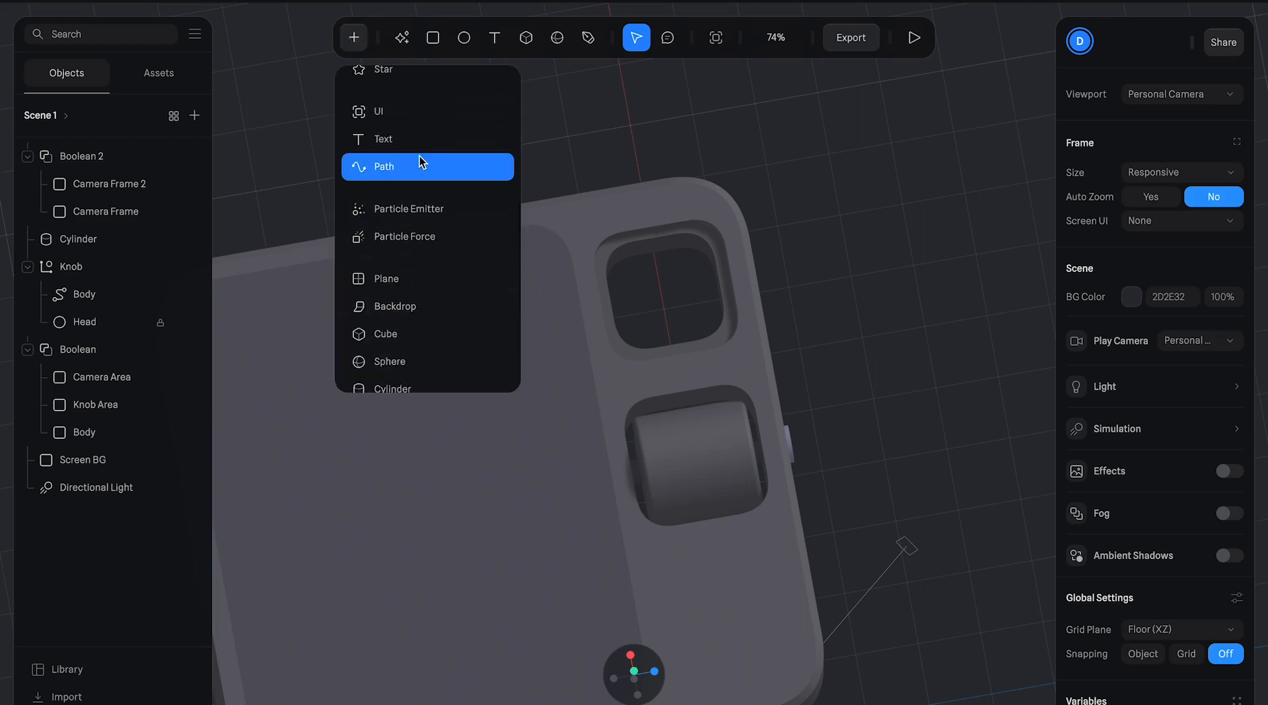
{"action": "scroll", "coordinate": [419, 157], "scroll_direction": "down", "scroll_amount": 1}
{"action": "left_click", "coordinate": [416, 203]}
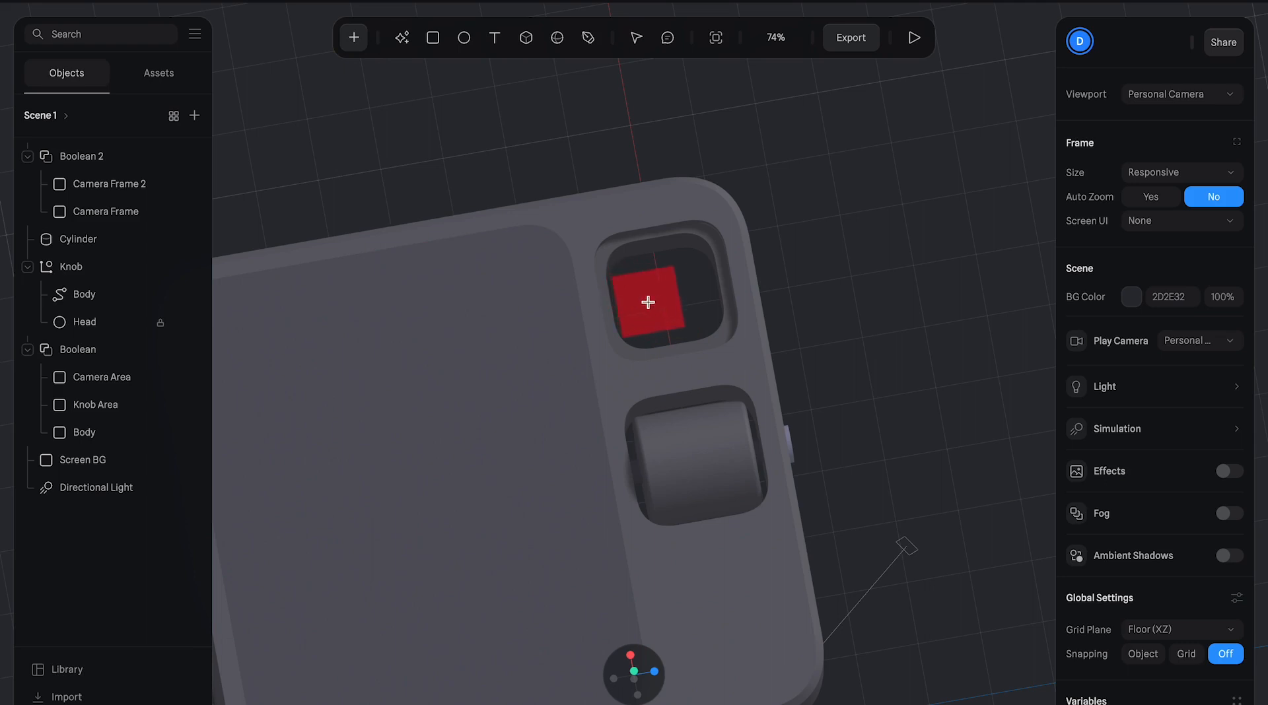
{"action": "left_click", "coordinate": [657, 304]}
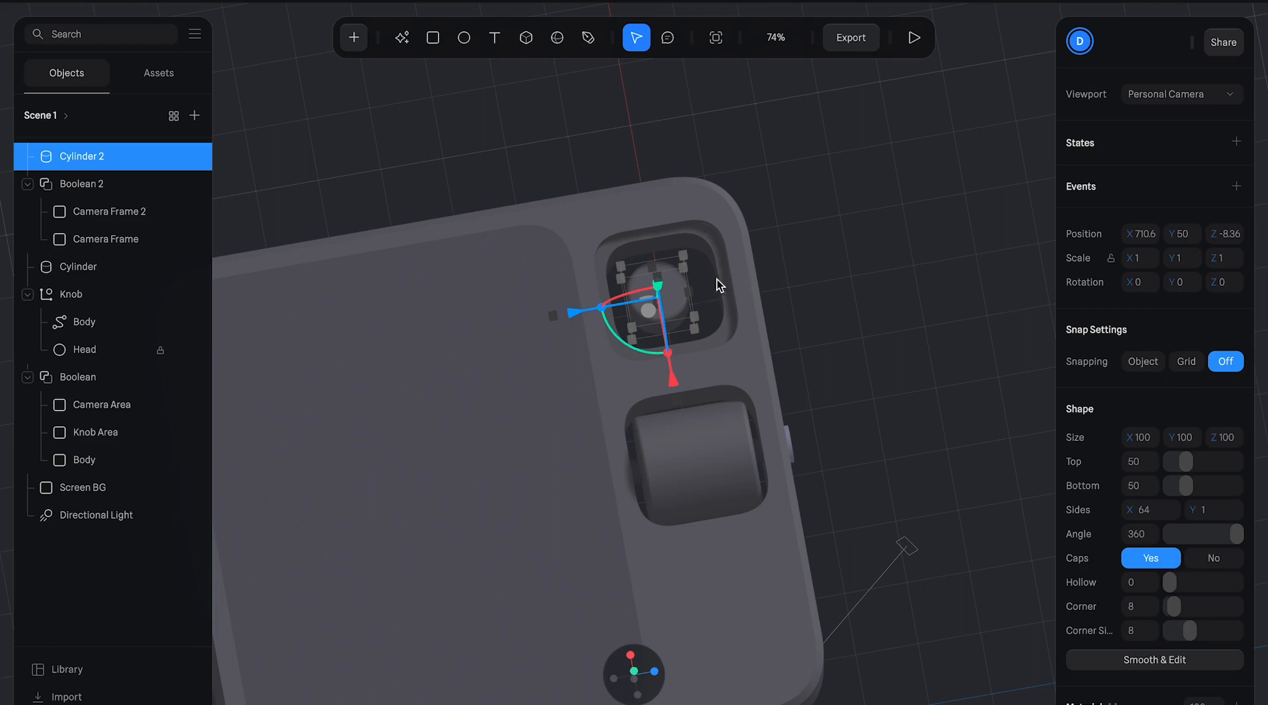
{"action": "left_click", "coordinate": [825, 271]}
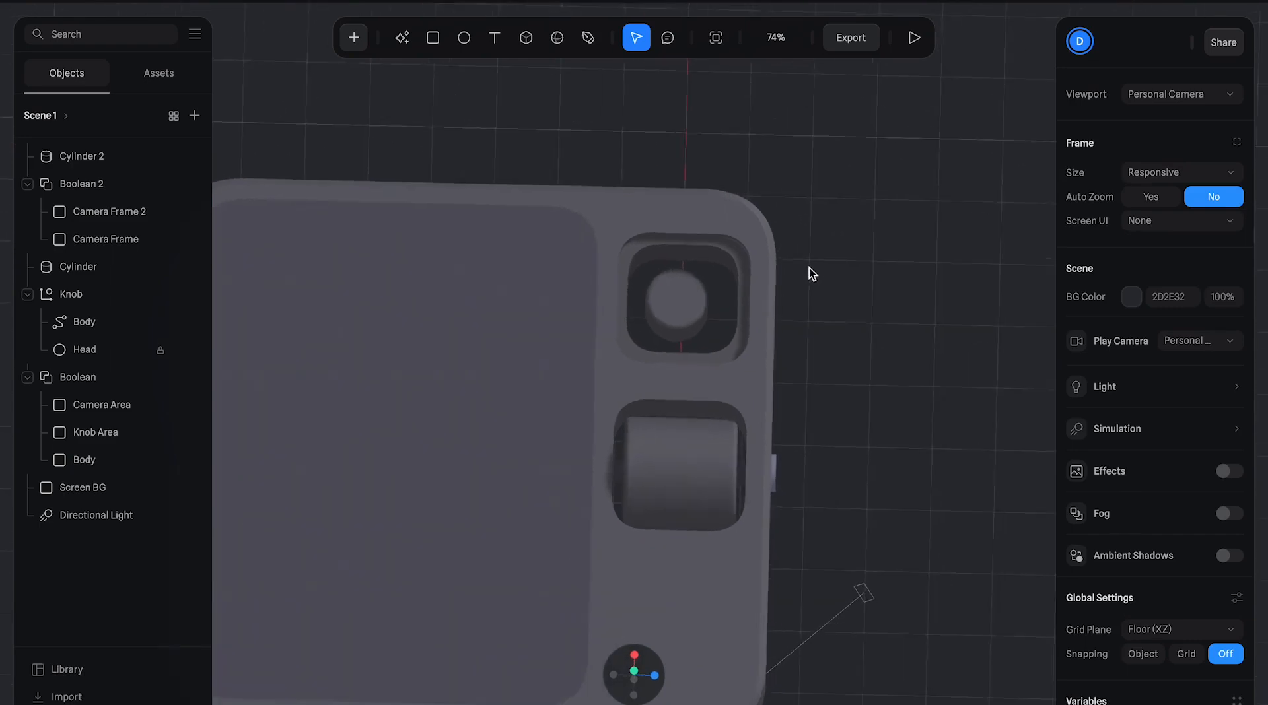
- Rotate Cylinder 2 by 90 degrees about X so it lies on its side
{"action": "scroll", "coordinate": [647, 303], "scroll_direction": "up", "scroll_amount": 3}
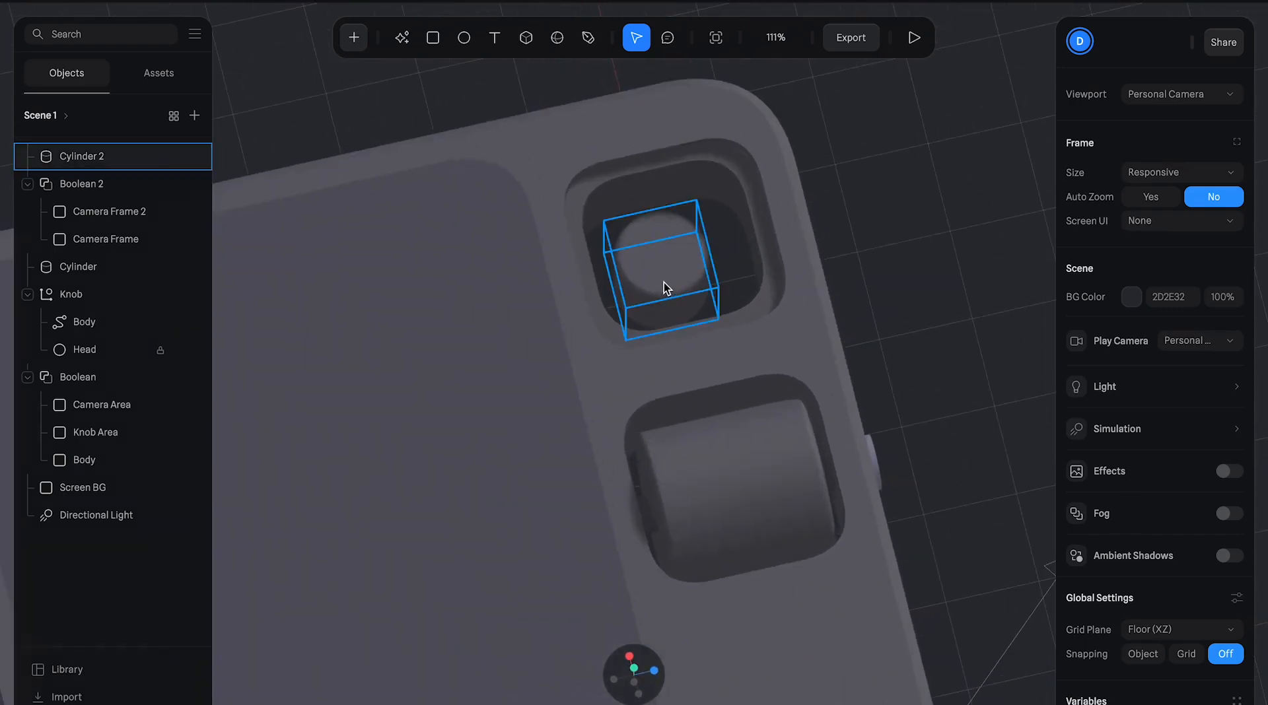
{"action": "left_click", "coordinate": [664, 285]}
{"action": "left_click_drag", "start_coordinate": [631, 260], "coordinate": [669, 256]}
{"action": "left_click", "coordinate": [1156, 274]}
{"action": "type", "text": "90"}
{"action": "key", "text": "Return"}
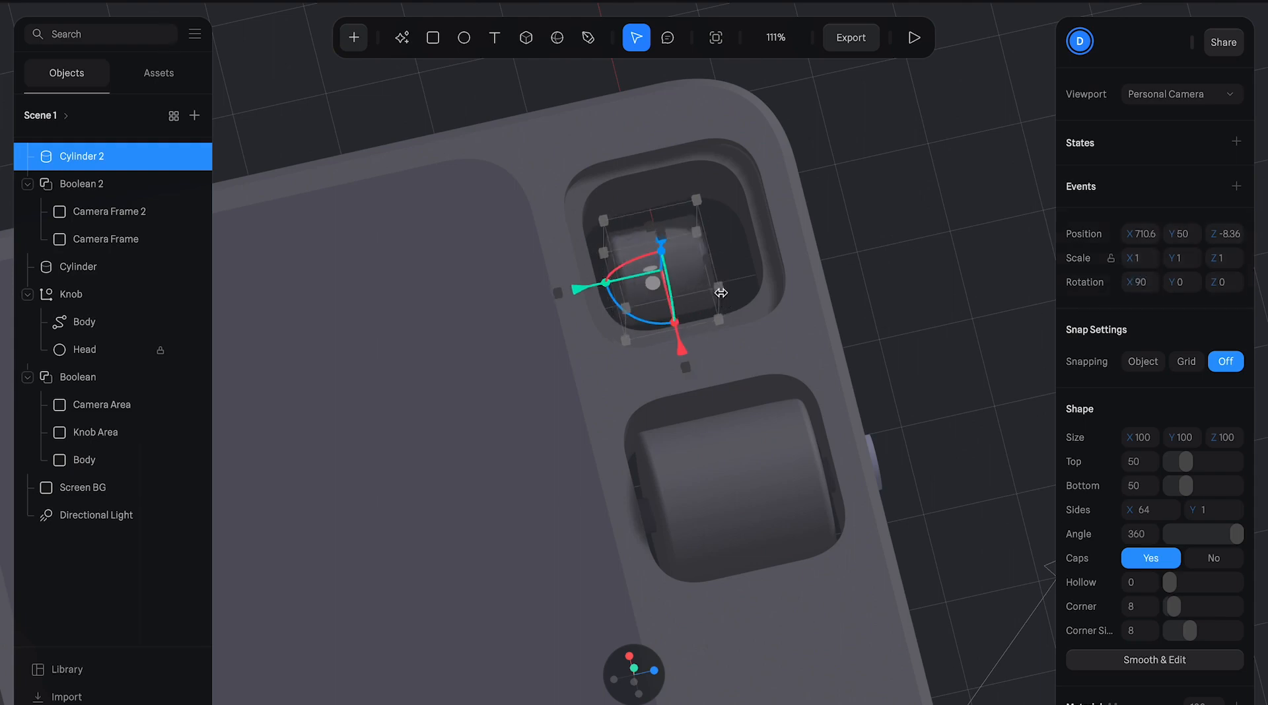
- Enlarge Cylinder 2 uniformly to about 166 and shift it sideways to a Z position of about 1.9
{"action": "left_click_drag", "start_coordinate": [720, 291], "coordinate": [780, 308]}
{"action": "left_click_drag", "start_coordinate": [620, 292], "coordinate": [606, 293]}
{"action": "left_click_drag", "start_coordinate": [772, 312], "coordinate": [778, 316]}
{"action": "left_click_drag", "start_coordinate": [704, 364], "coordinate": [702, 344]}
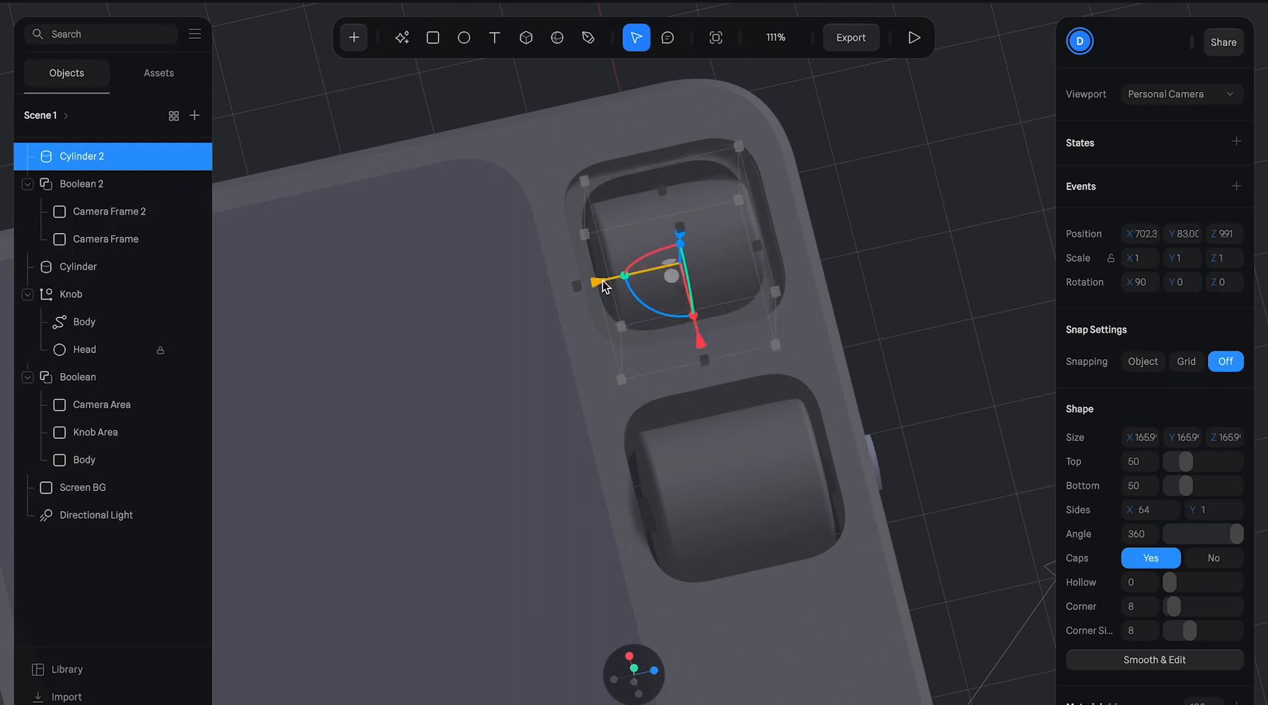
{"action": "left_click_drag", "start_coordinate": [600, 281], "coordinate": [596, 283]}
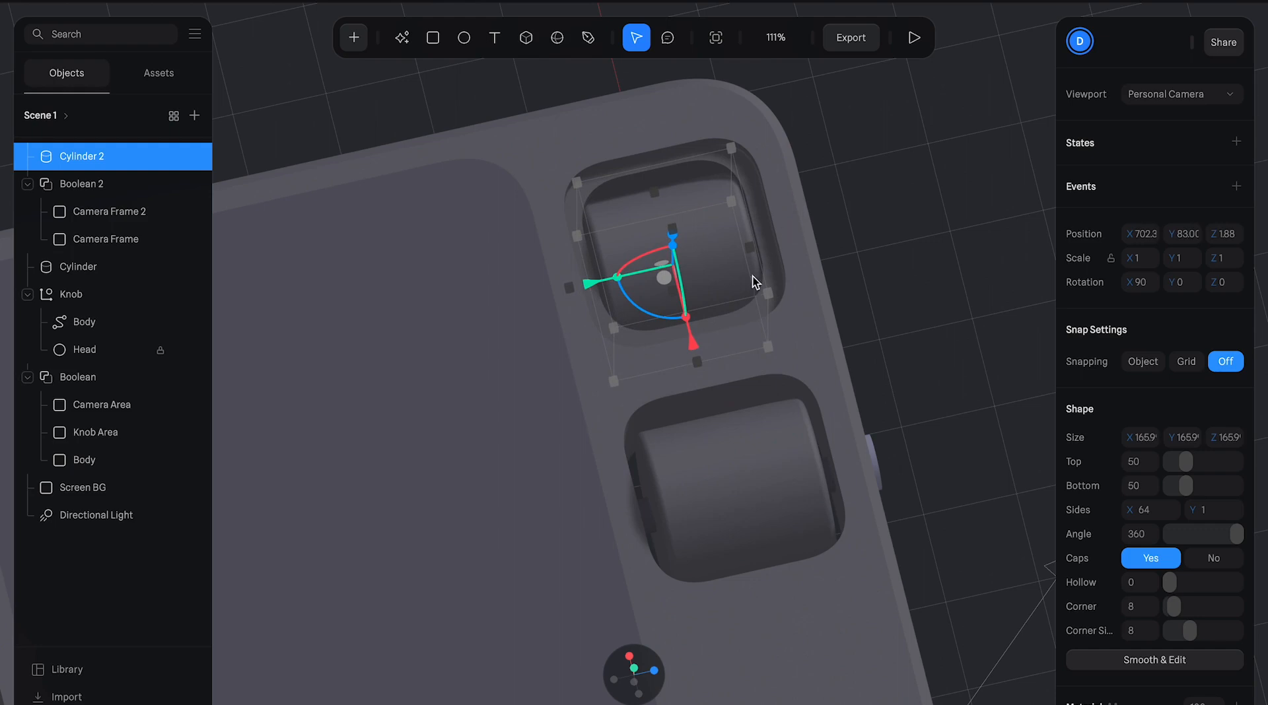
{"action": "left_click_drag", "start_coordinate": [765, 289], "coordinate": [760, 286]}
{"action": "left_click", "coordinate": [839, 257]}
{"action": "left_click_drag", "start_coordinate": [839, 256], "coordinate": [803, 256]}
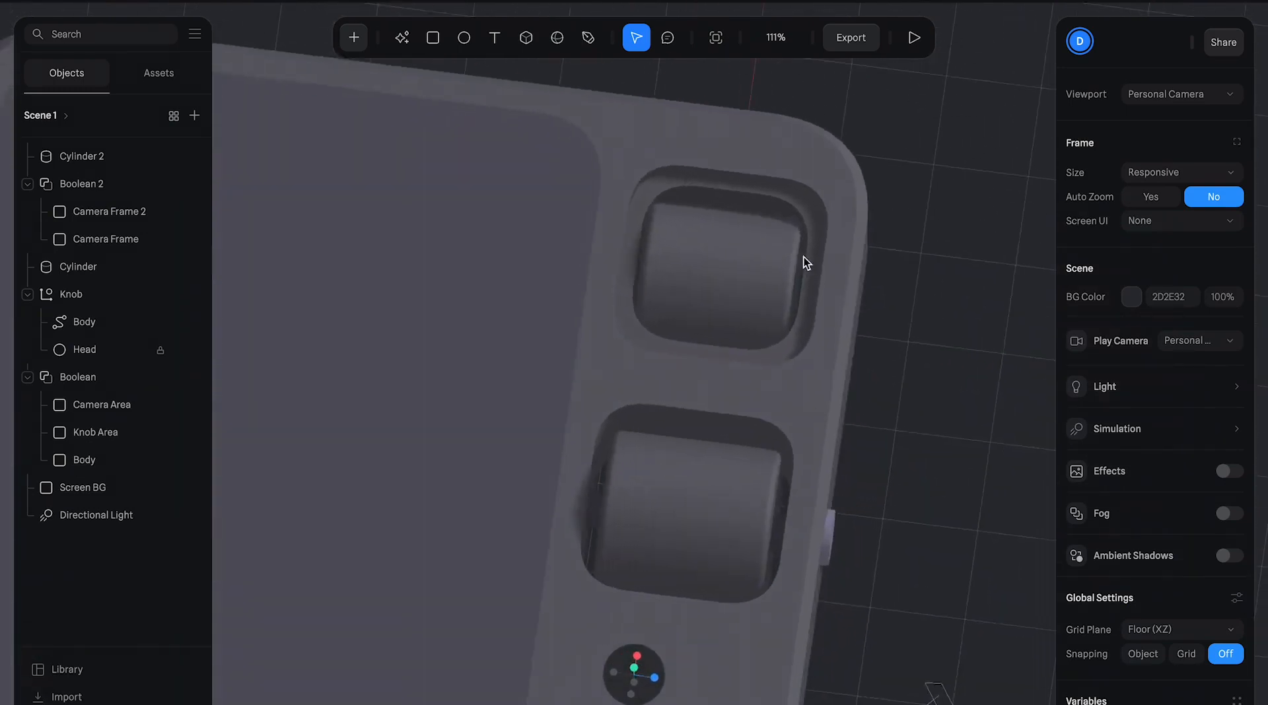
- Reduce Cylinder 2 uniformly to about 144, and stretch its length to about 177
{"action": "left_click", "coordinate": [780, 263]}
{"action": "left_click_drag", "start_coordinate": [828, 216], "coordinate": [797, 231]}
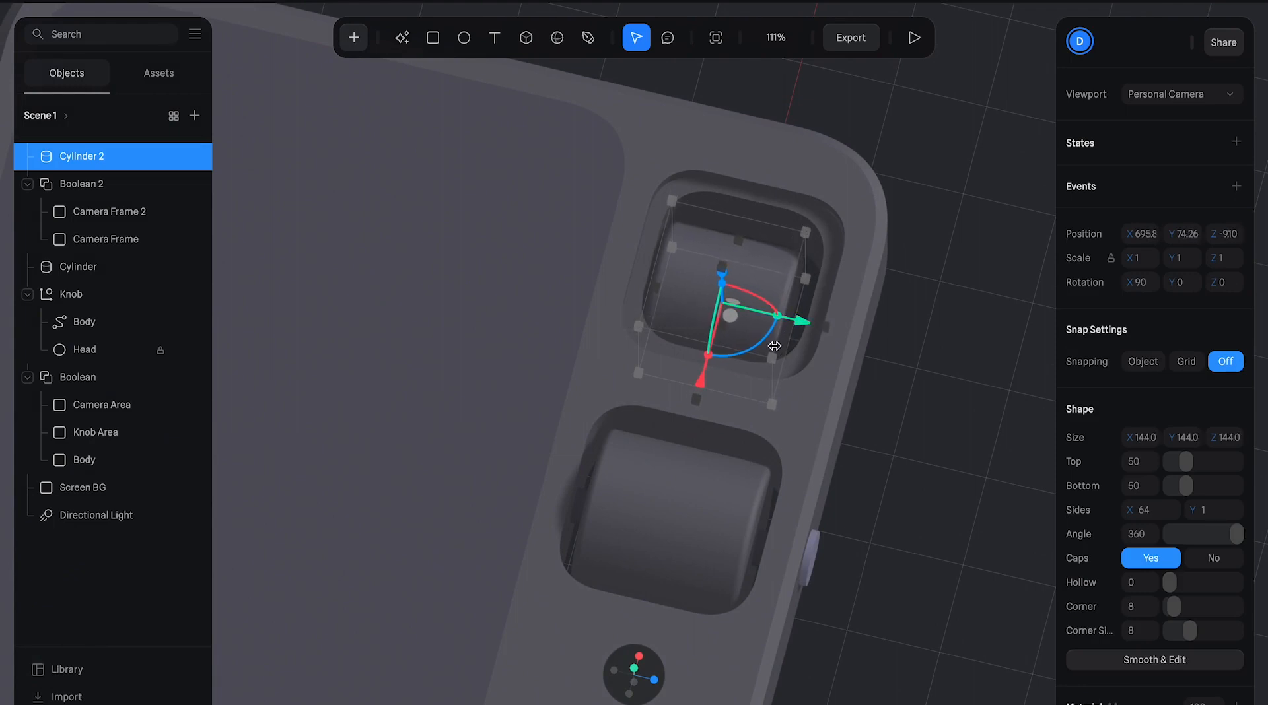
{"action": "left_click_drag", "start_coordinate": [787, 299], "coordinate": [819, 304]}
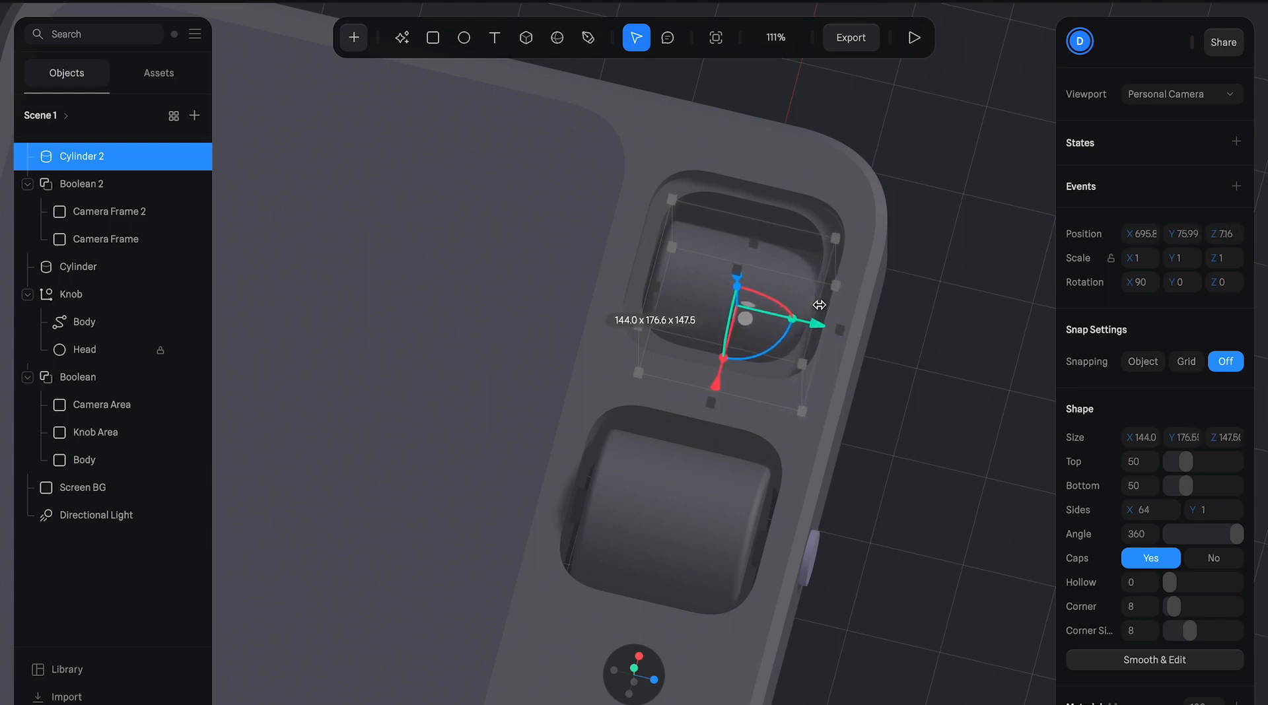
{"action": "left_click", "coordinate": [938, 359]}
{"action": "left_click_drag", "start_coordinate": [909, 368], "coordinate": [912, 350], "text": "alt"}
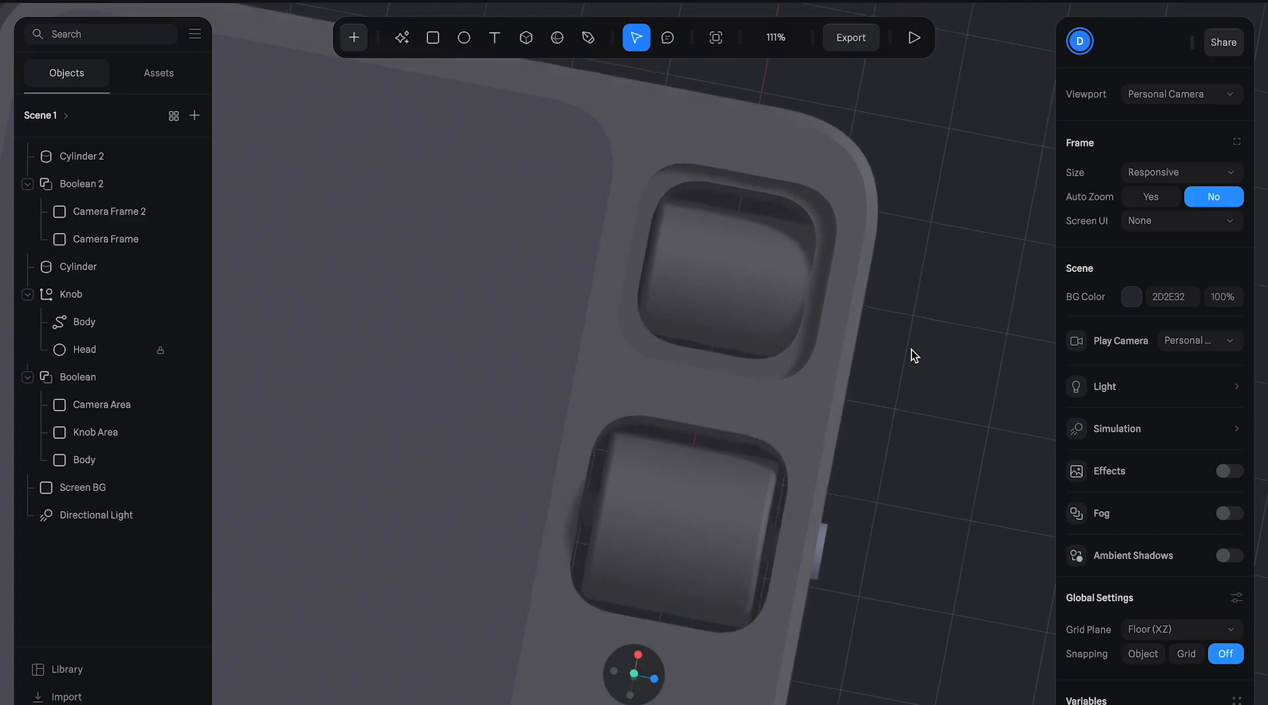
- Lengthen Cylinder 2 to about 198 so it spans the full width of the camera opening
{"action": "left_click", "coordinate": [691, 236]}
{"action": "left_click_drag", "start_coordinate": [647, 267], "coordinate": [628, 263]}
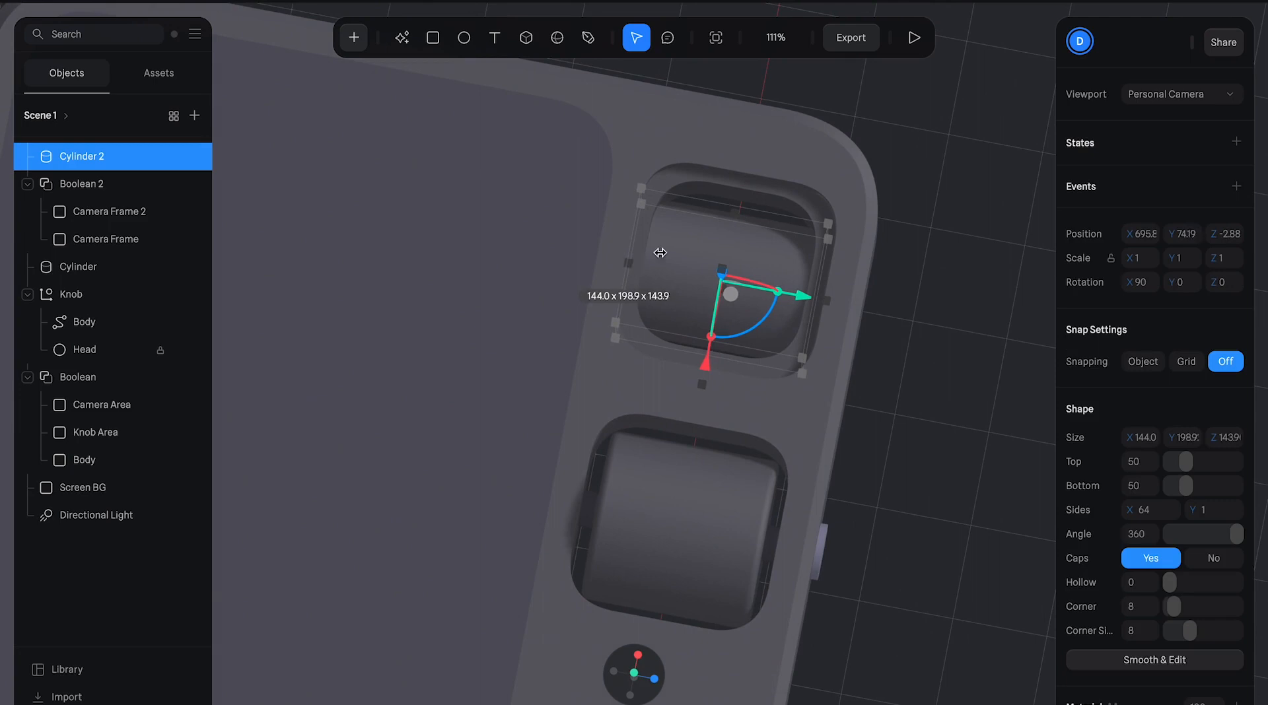
{"action": "left_click", "coordinate": [899, 224]}
{"action": "left_click_drag", "start_coordinate": [914, 275], "coordinate": [755, 284], "text": "alt"}
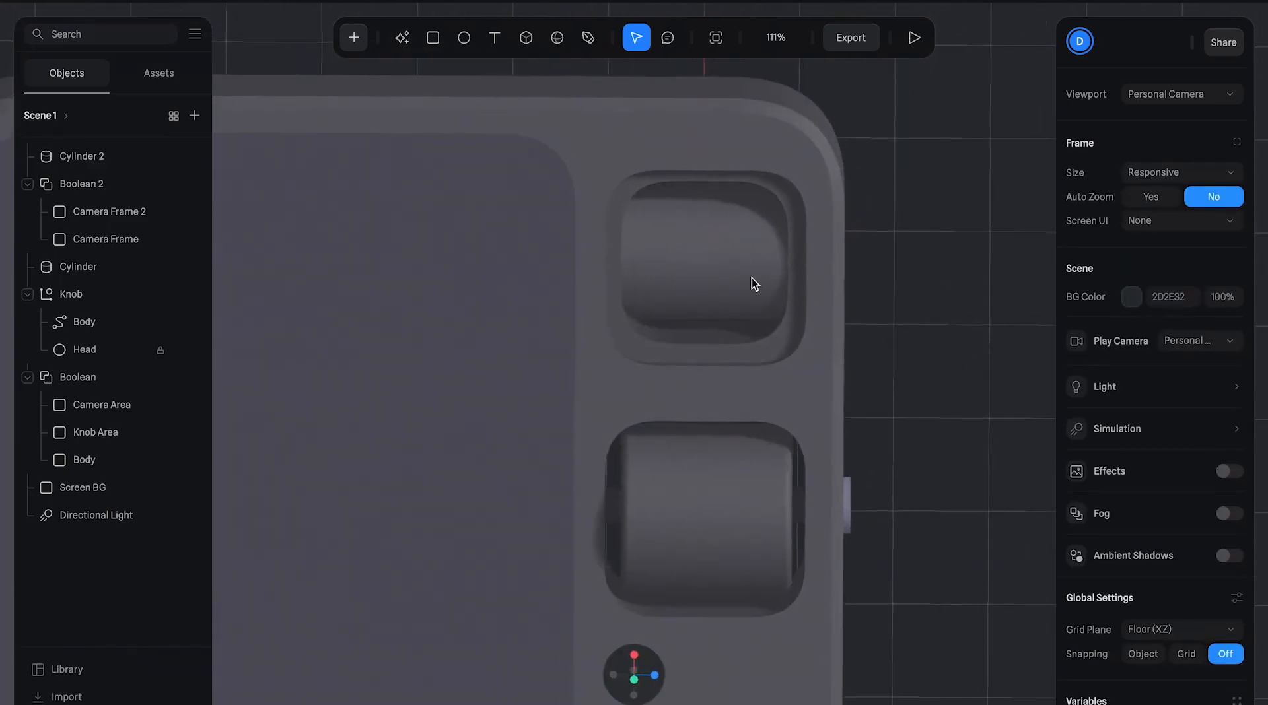
- Move Cylinder 2 along X to about 698 within the camera opening
{"action": "left_click", "coordinate": [754, 282]}
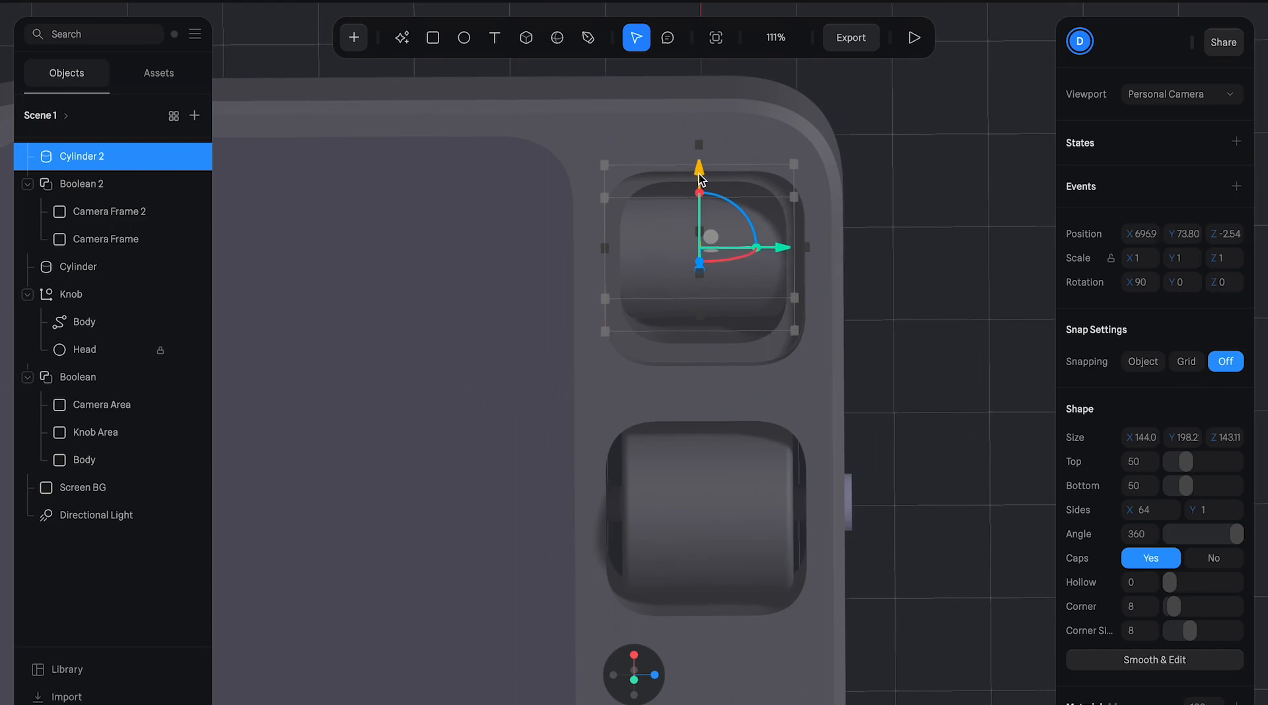
{"action": "left_click", "coordinate": [905, 197]}
{"action": "left_click_drag", "start_coordinate": [900, 263], "coordinate": [896, 168], "text": "alt"}
{"action": "left_click", "coordinate": [787, 214]}
{"action": "left_click", "coordinate": [898, 181]}
{"action": "left_click_drag", "start_coordinate": [891, 154], "coordinate": [900, 88], "text": "alt"}
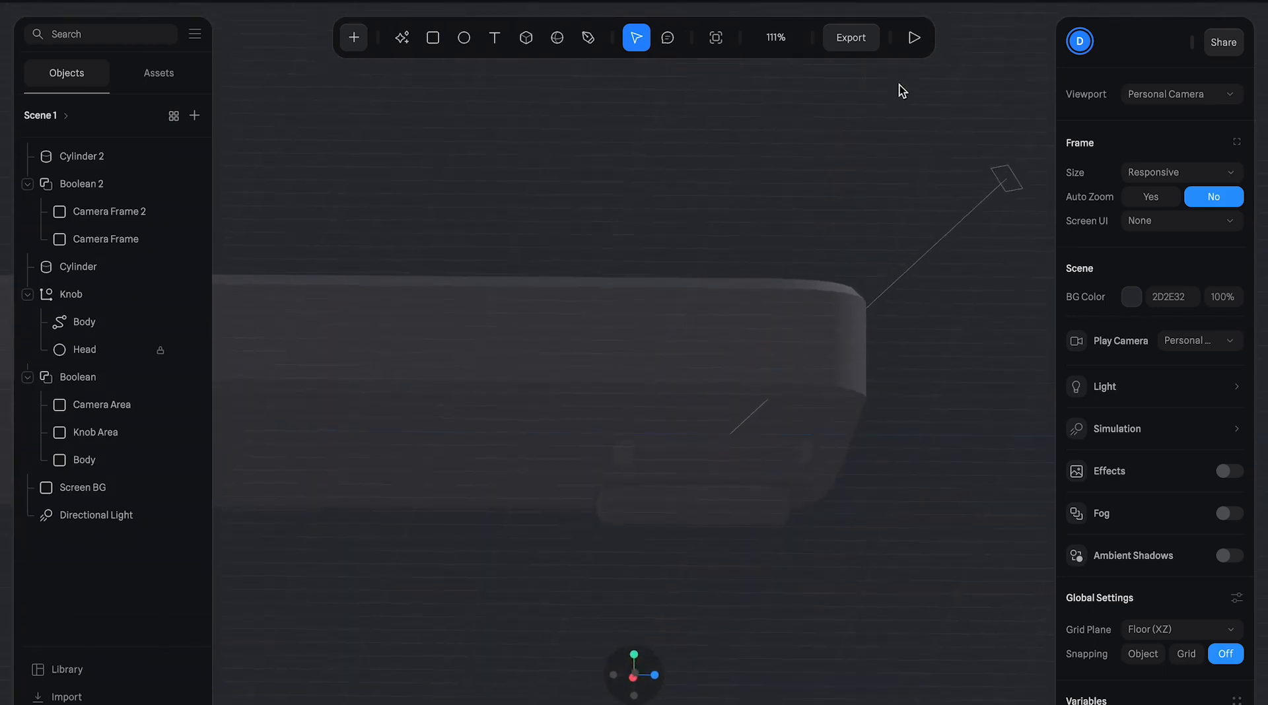
- Reduce Cylinder 2's Z size to about 114 so it no longer protrudes below the device body
{"action": "left_click", "coordinate": [714, 507]}
{"action": "left_click_drag", "start_coordinate": [715, 512], "coordinate": [716, 487]}
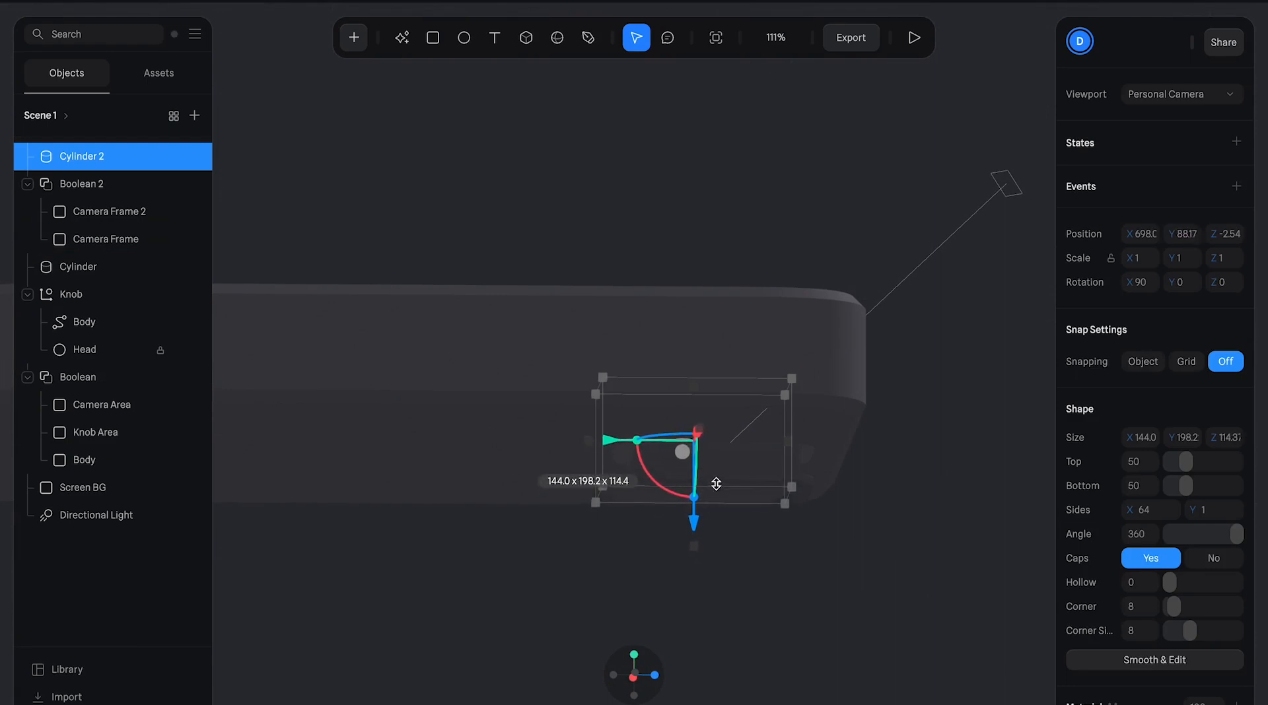
{"action": "left_click_drag", "start_coordinate": [717, 479], "coordinate": [745, 618], "text": "alt"}
{"action": "left_click", "coordinate": [878, 413]}
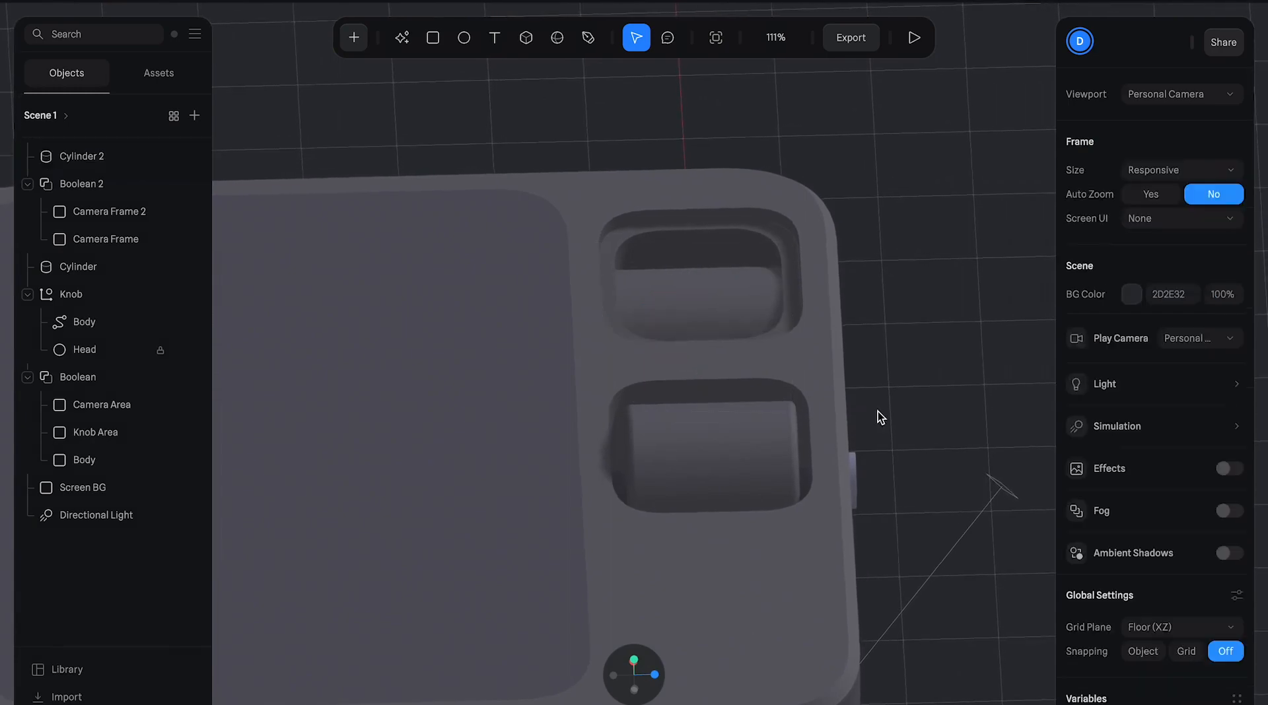
- Reduce Cylinder 2's X size to about 133 and recenter it along X at about 698 in the camera opening
{"action": "left_click_drag", "start_coordinate": [924, 354], "coordinate": [930, 424], "text": "alt"}
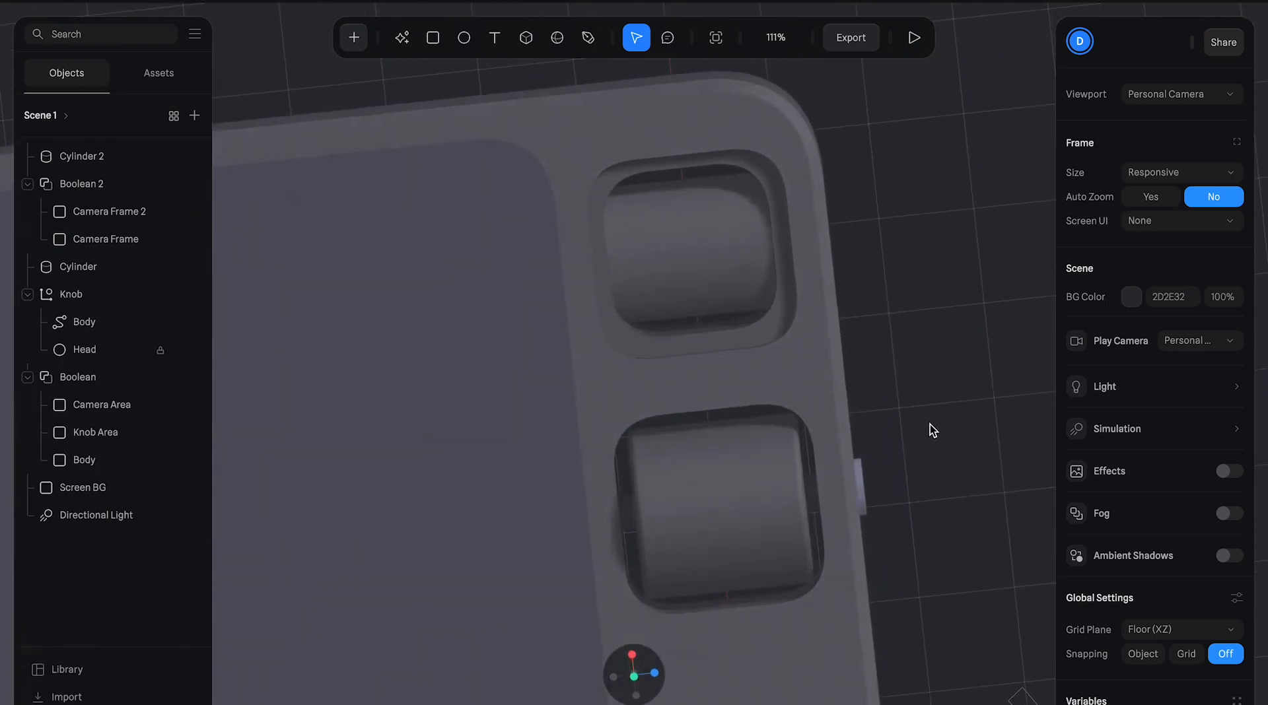
{"action": "left_click_drag", "start_coordinate": [886, 203], "coordinate": [873, 197], "text": "alt"}
{"action": "left_click", "coordinate": [735, 245]}
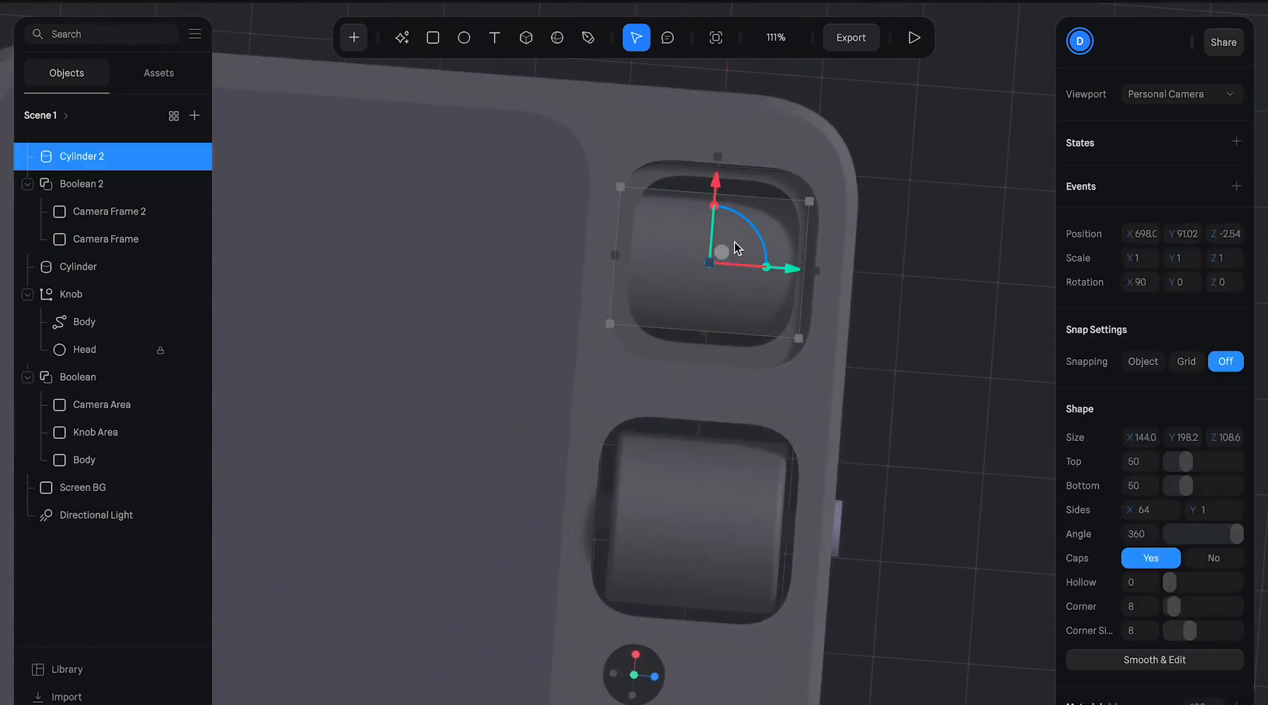
{"action": "left_click", "coordinate": [945, 156]}
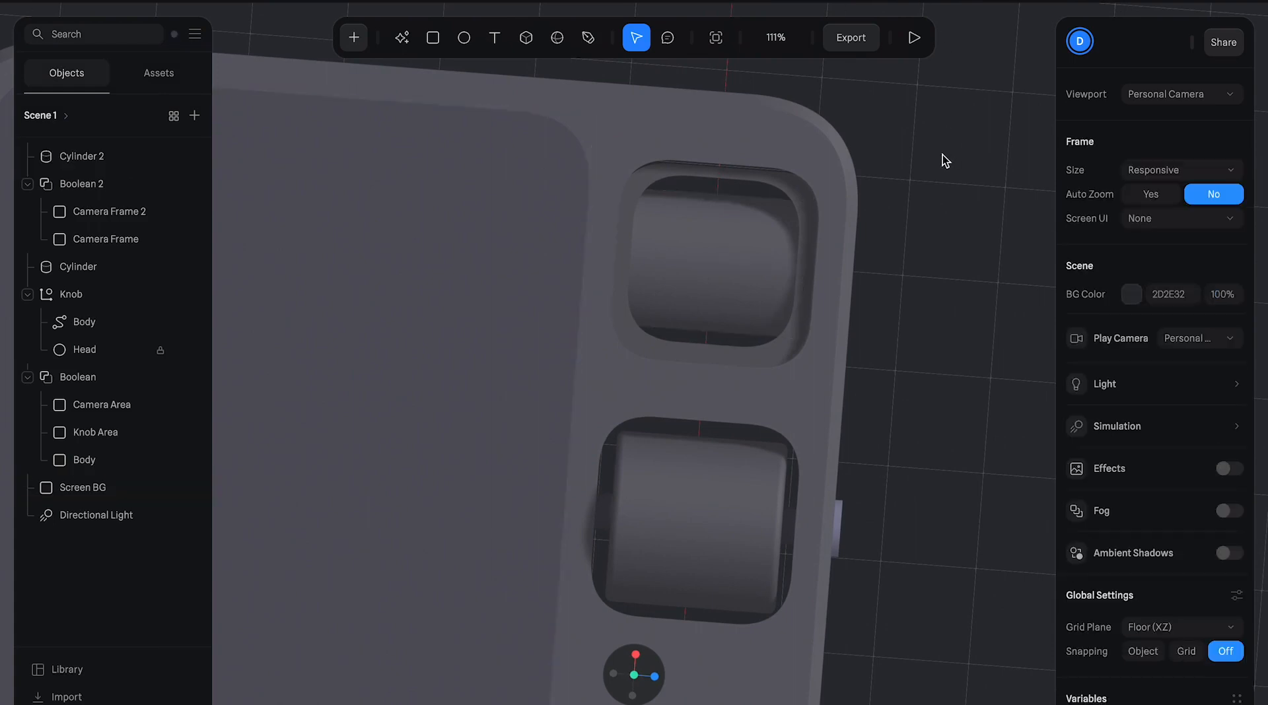
{"action": "left_click", "coordinate": [724, 288]}
{"action": "left_click_drag", "start_coordinate": [724, 335], "coordinate": [725, 324]}
{"action": "left_click", "coordinate": [867, 338]}
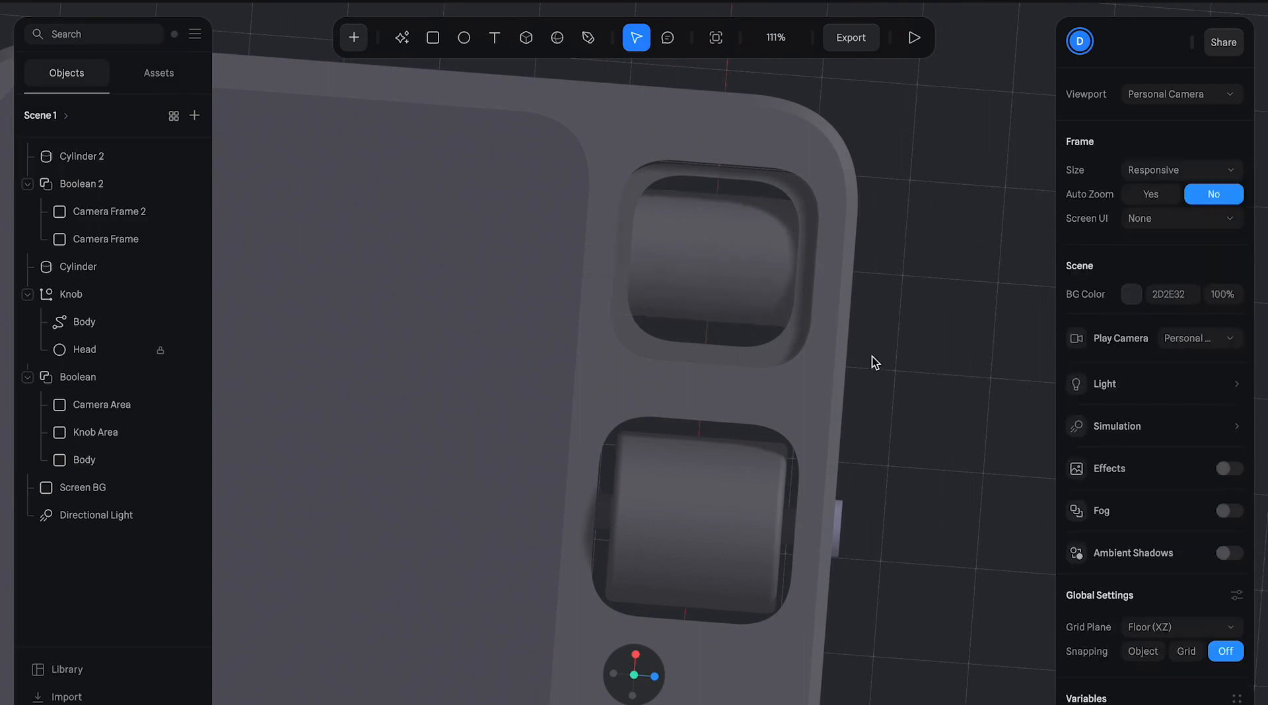
{"action": "left_click", "coordinate": [720, 210]}
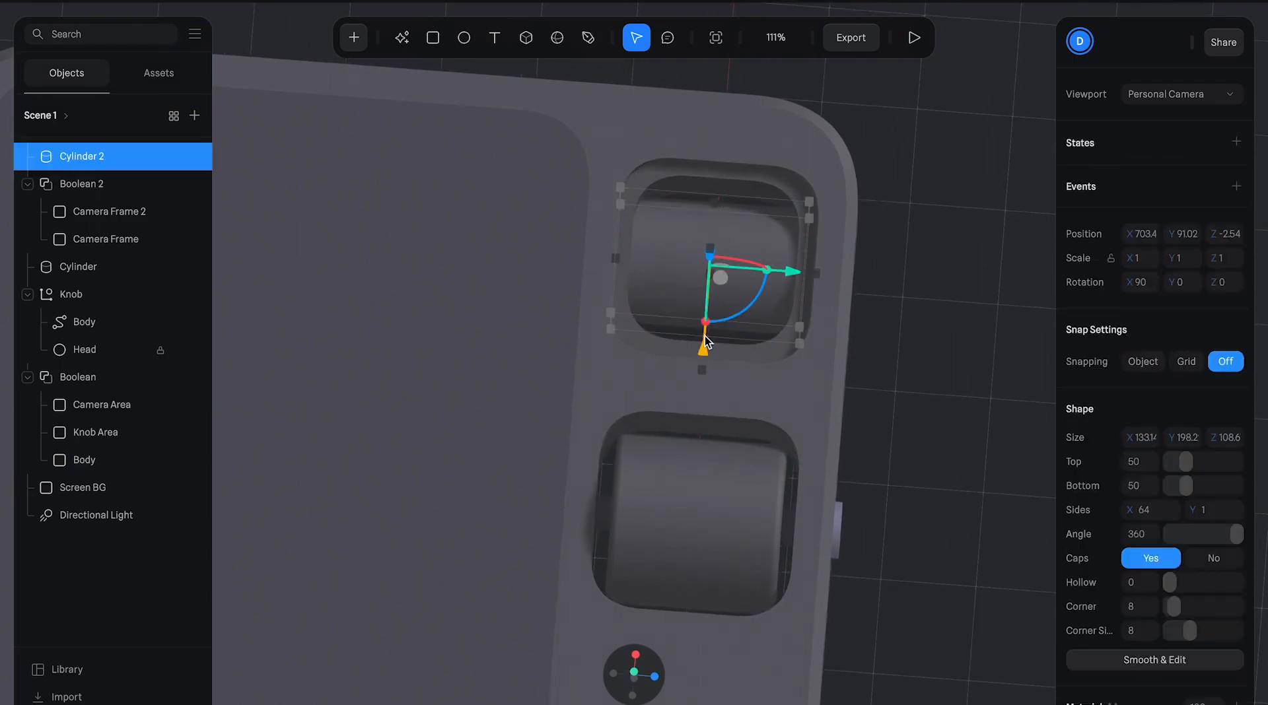
{"action": "left_click_drag", "start_coordinate": [704, 341], "coordinate": [705, 342]}
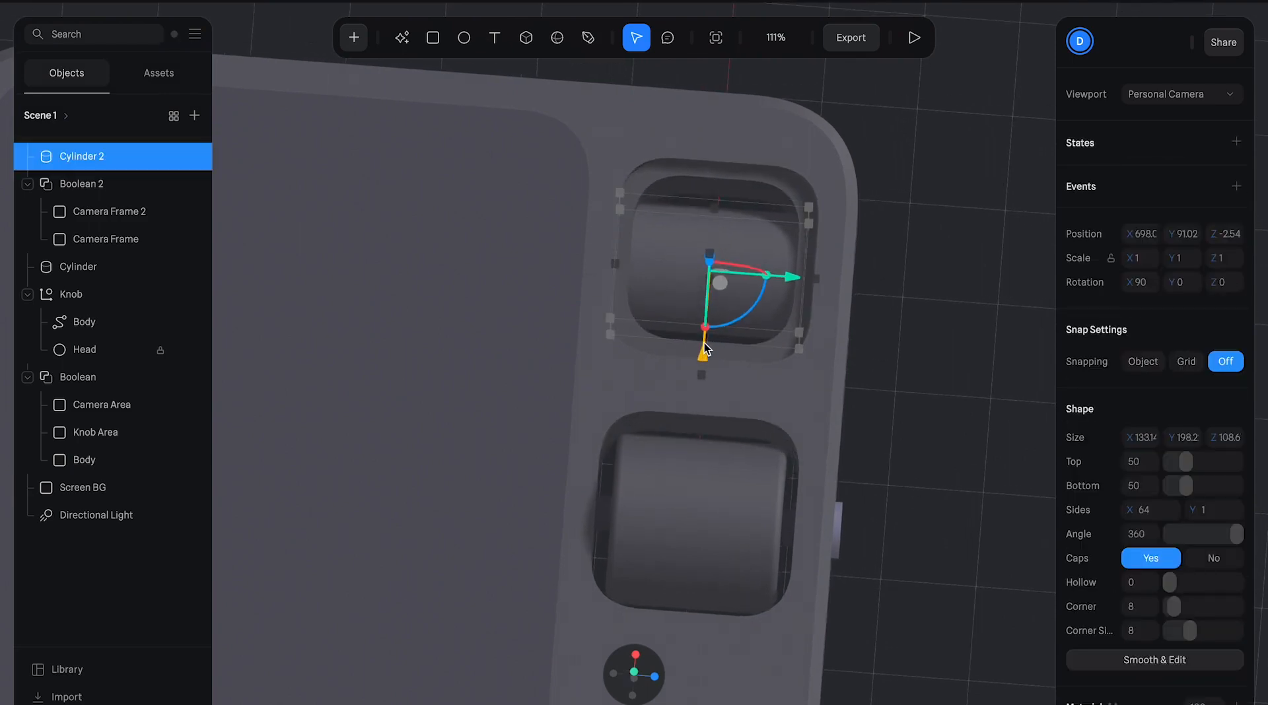
{"action": "left_click", "coordinate": [894, 351]}
- From the underside, nudge Boolean 2 along Z, and move its inner Camera Frame 2 to about X 0.92, Z -0.81
{"action": "left_click_drag", "start_coordinate": [893, 402], "coordinate": [737, 135], "text": "alt"}
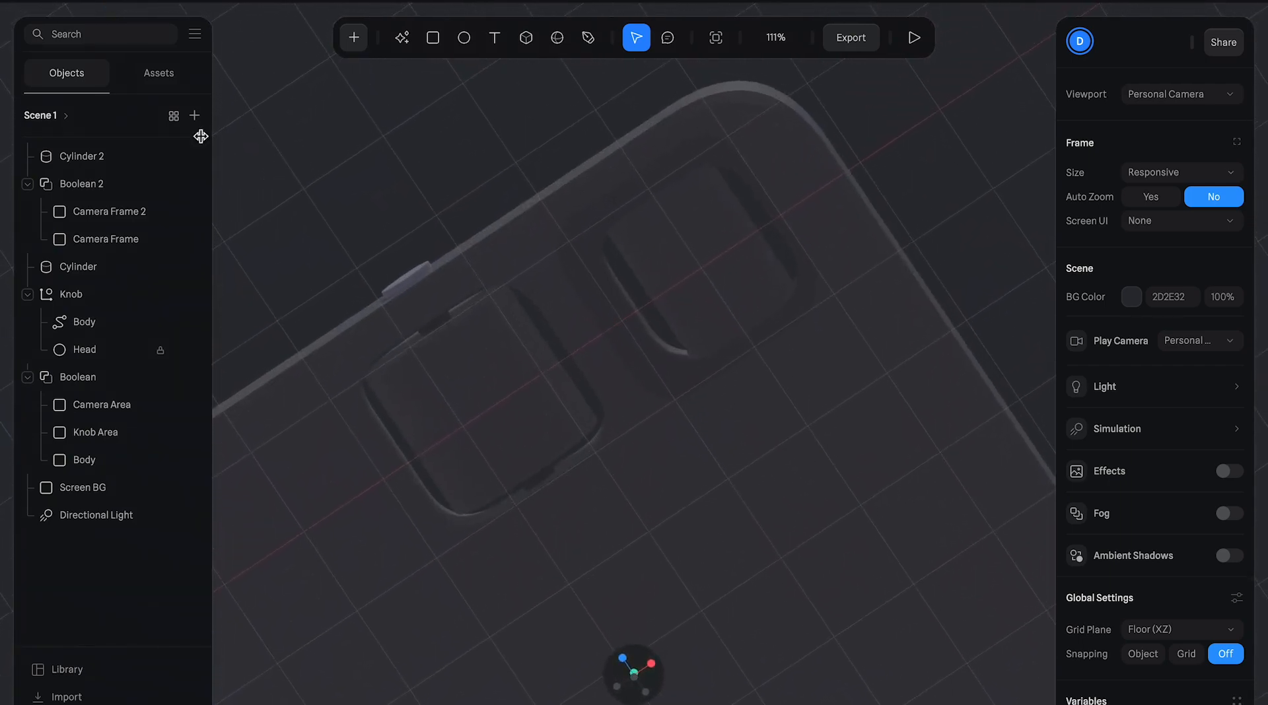
{"action": "left_click", "coordinate": [91, 186]}
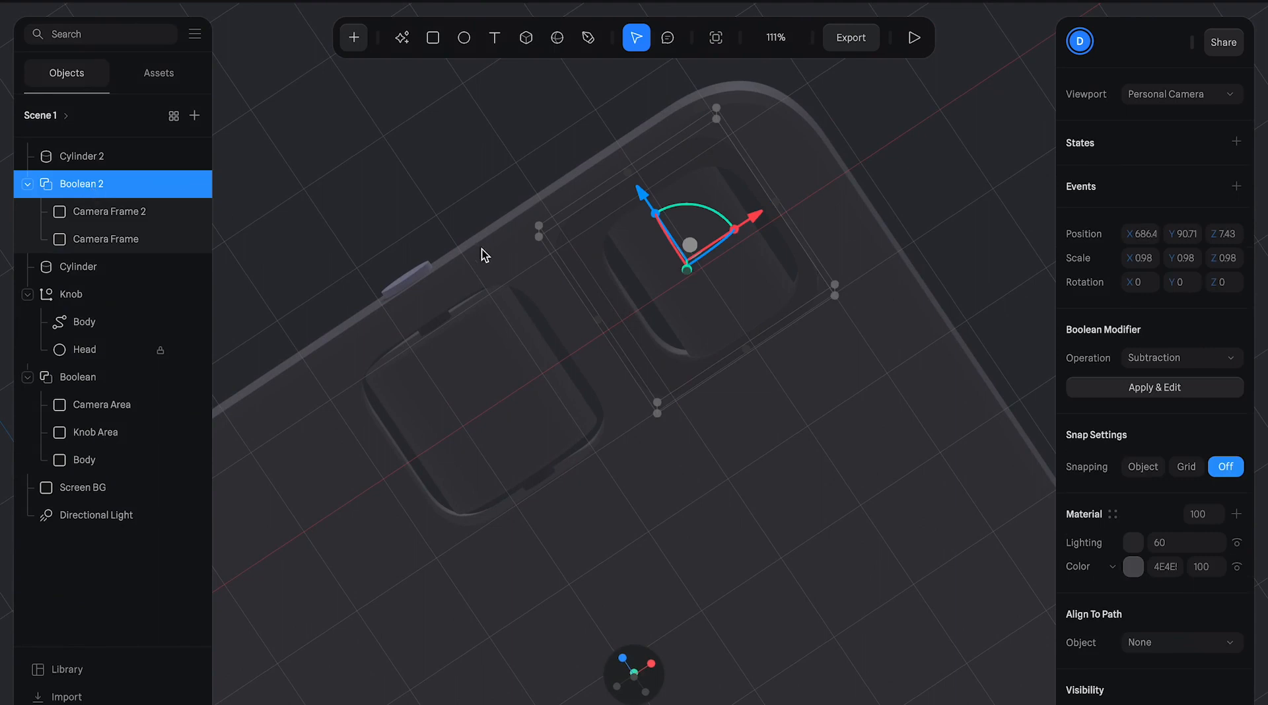
{"action": "left_click_drag", "start_coordinate": [640, 193], "coordinate": [642, 195]}
{"action": "left_click", "coordinate": [98, 218]}
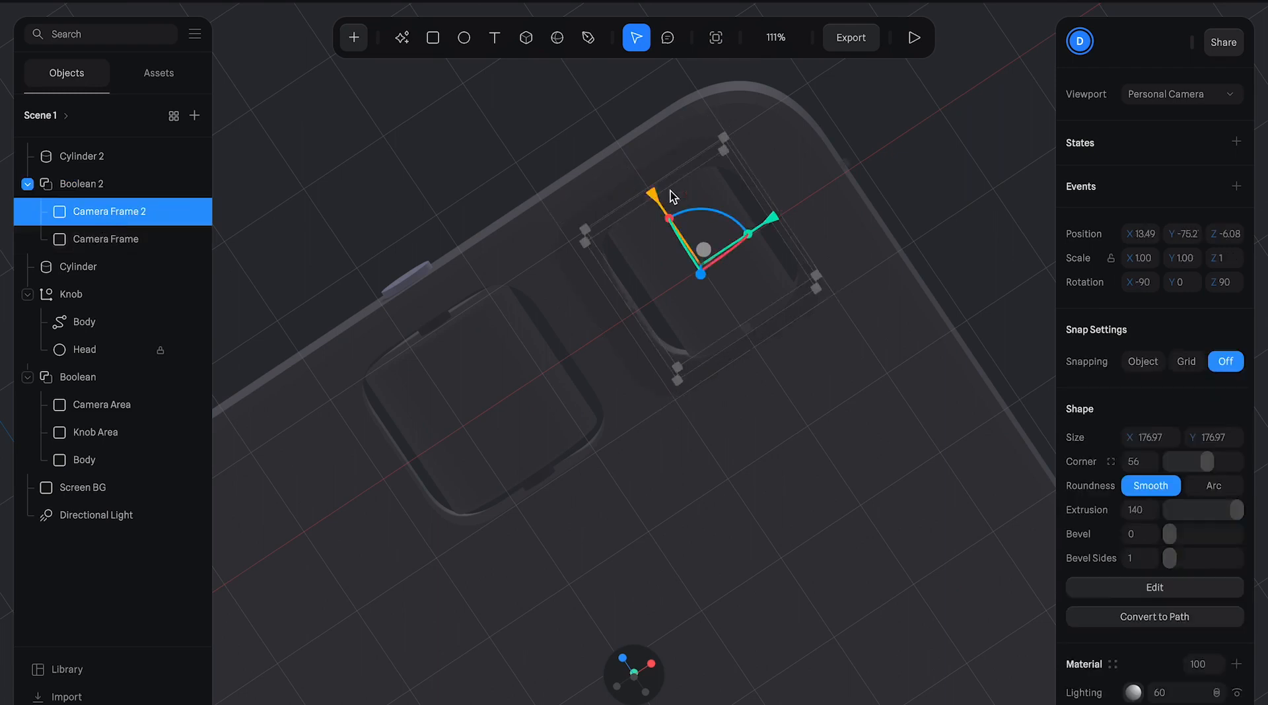
{"action": "left_click_drag", "start_coordinate": [776, 213], "coordinate": [770, 216]}
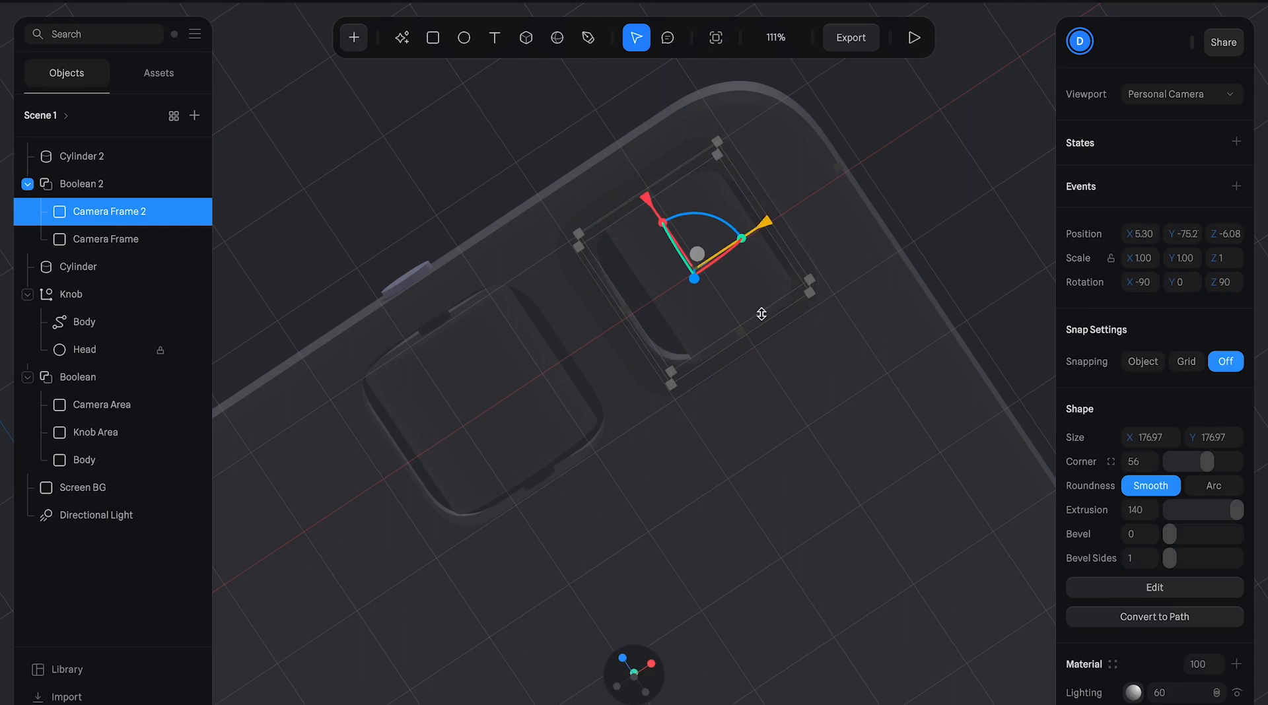
{"action": "left_click_drag", "start_coordinate": [650, 199], "coordinate": [648, 194]}
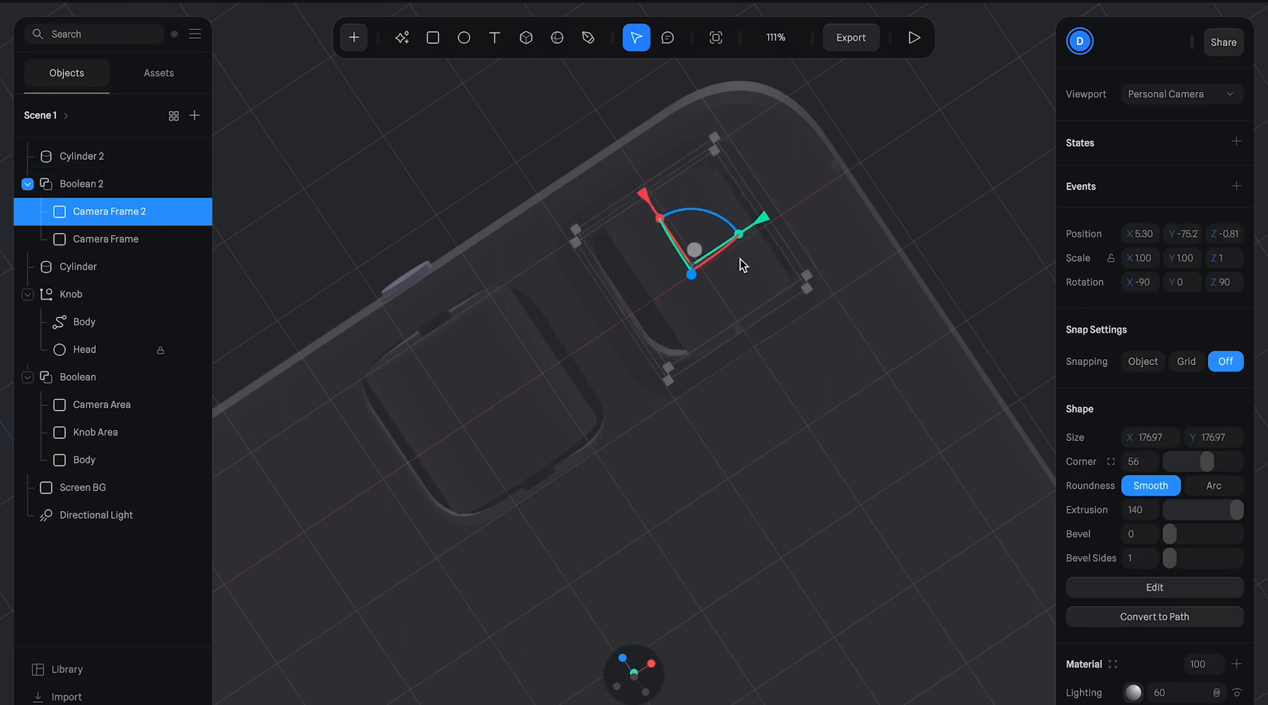
{"action": "left_click_drag", "start_coordinate": [763, 221], "coordinate": [758, 224]}
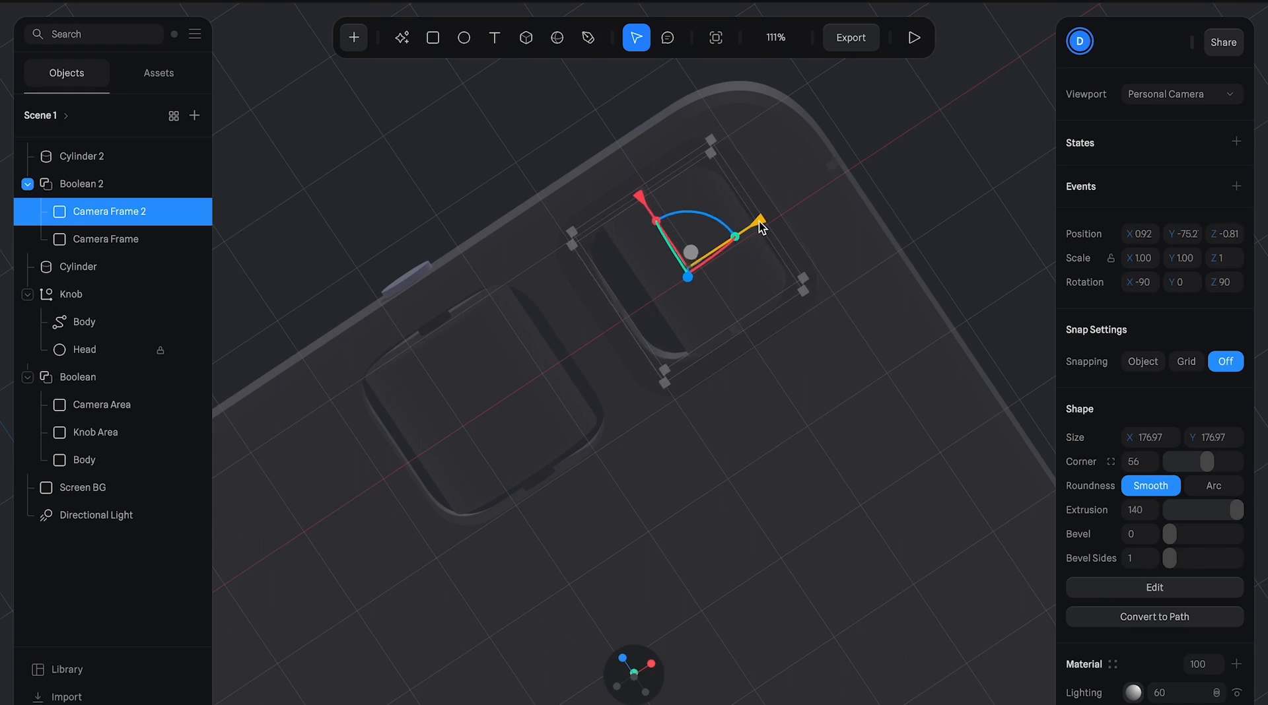
{"action": "left_click", "coordinate": [956, 168]}
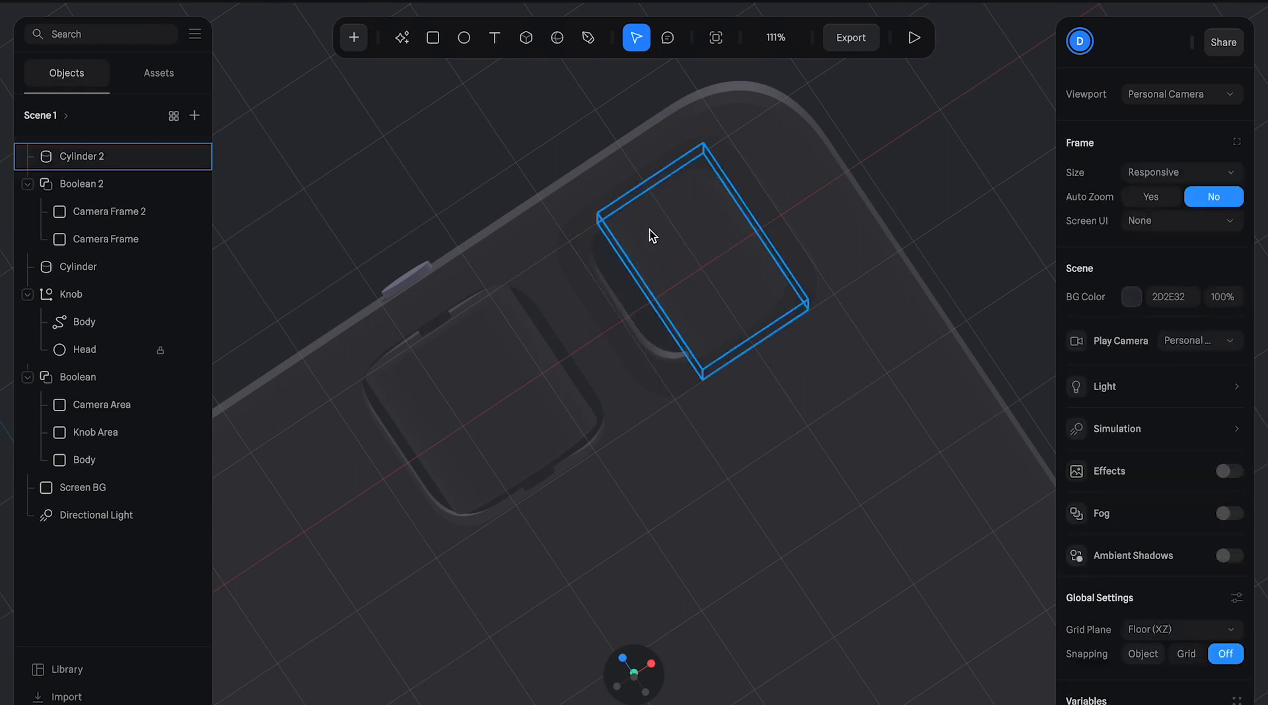
- Shift Cylinder 2 along X to about 688 within the camera frame
{"action": "left_click", "coordinate": [695, 256]}
{"action": "left_click_drag", "start_coordinate": [767, 232], "coordinate": [763, 226]}
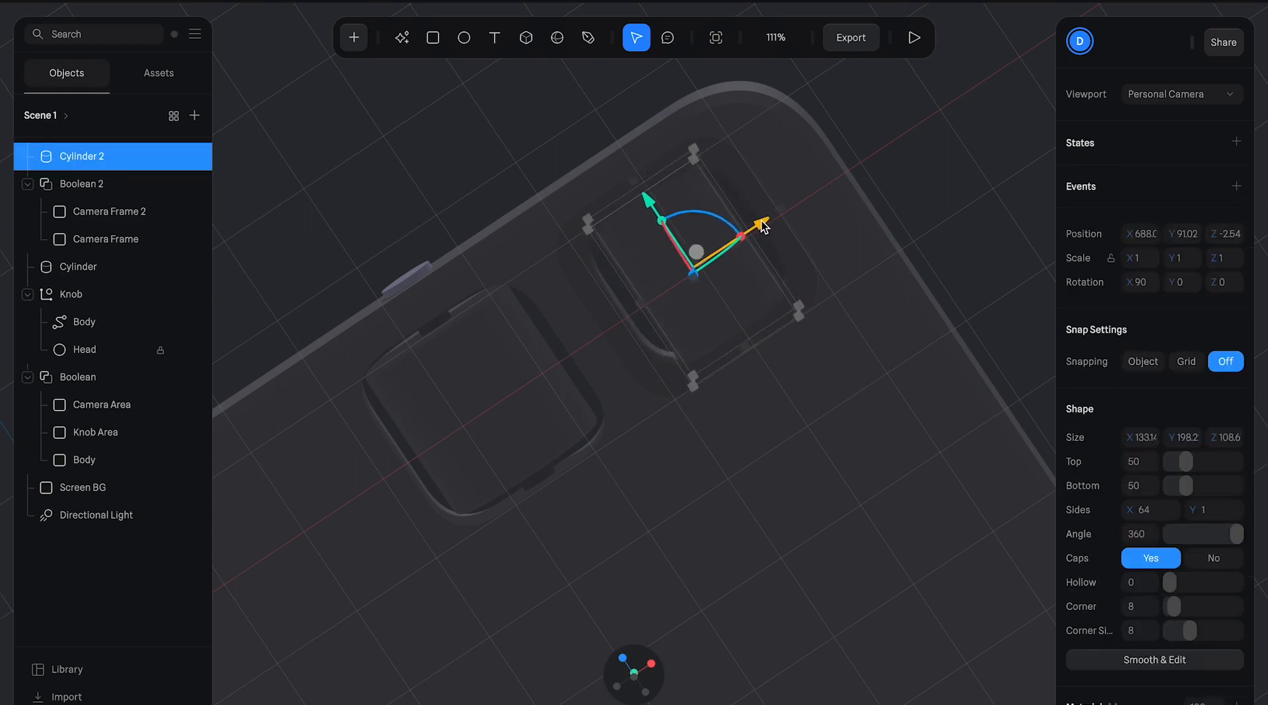
{"action": "left_click", "coordinate": [937, 146]}
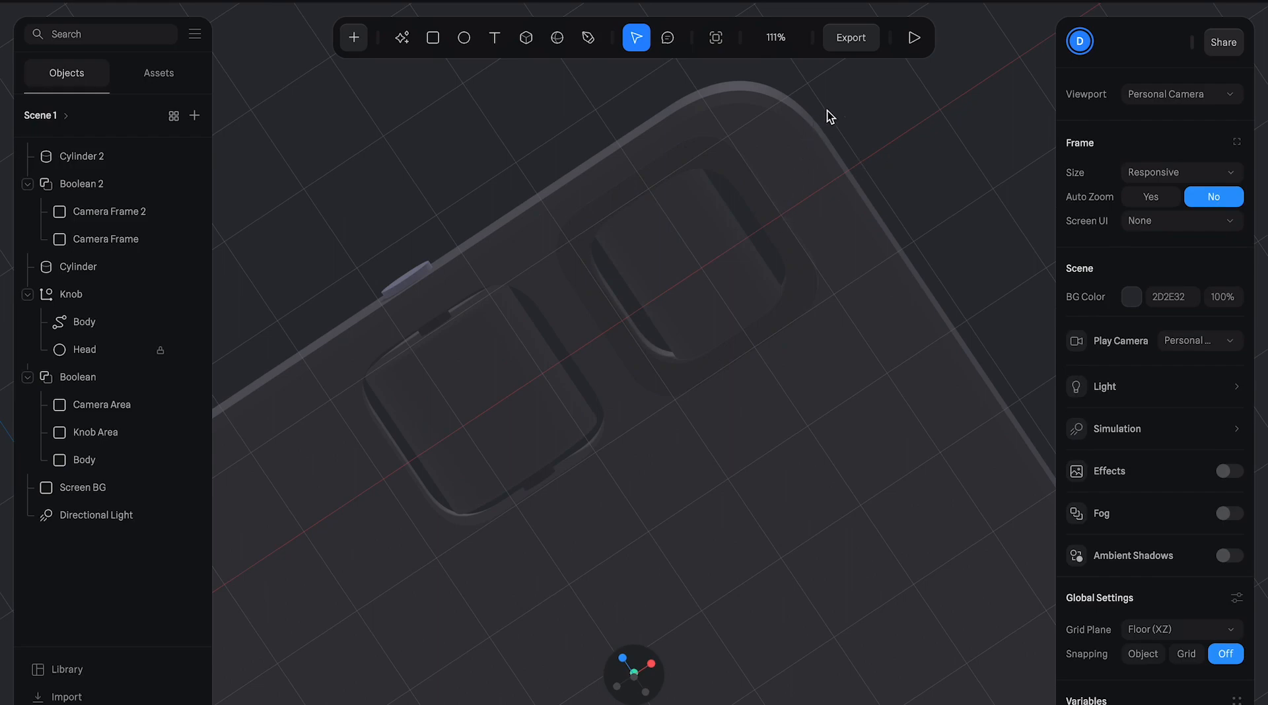
- Move Boolean 2 to about X 694.2, Z 2.73 so the frame sits centered in the camera opening
{"action": "left_click_drag", "start_coordinate": [840, 105], "coordinate": [995, 324], "text": "alt"}
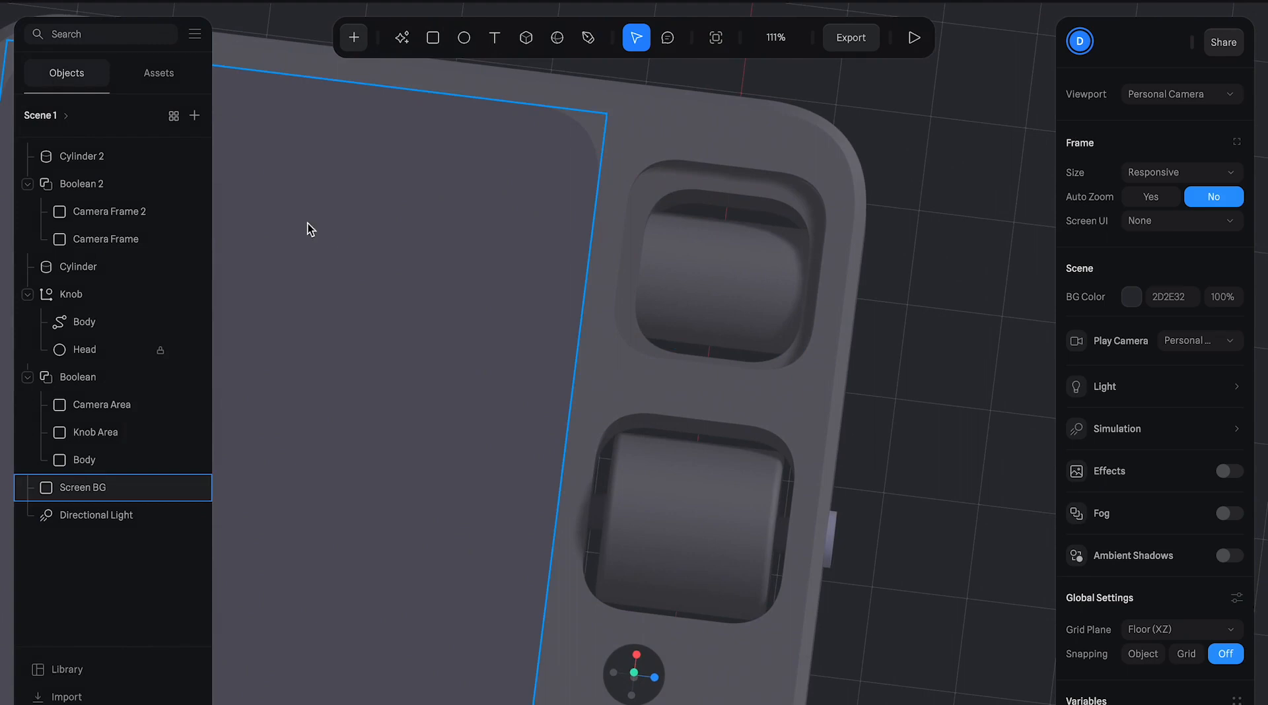
{"action": "left_click", "coordinate": [113, 184]}
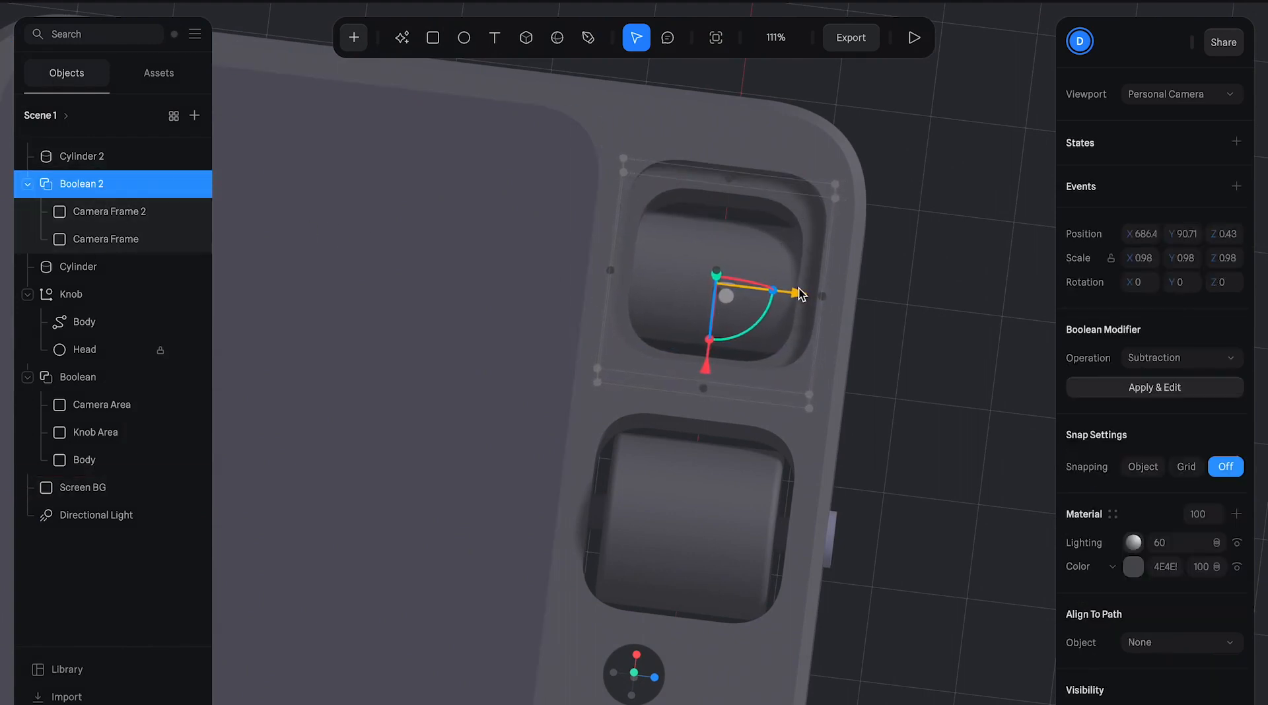
{"action": "left_click", "coordinate": [930, 284]}
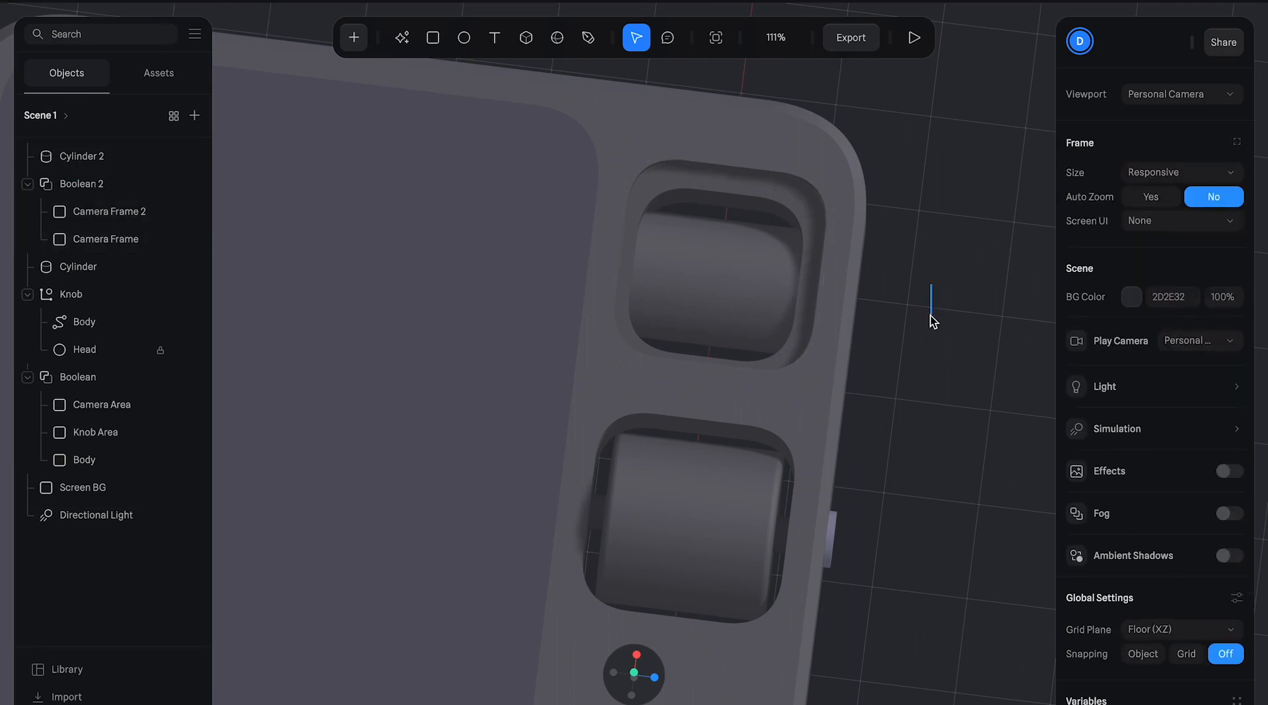
{"action": "mouse_move", "coordinate": [909, 297]}
{"action": "left_mouse_down", "text": "alt"}
{"action": "mouse_move", "coordinate": [911, 330]}
{"action": "mouse_move", "coordinate": [920, 300]}
{"action": "mouse_move", "coordinate": [900, 278]}
{"action": "left_mouse_up", "text": "alt"}
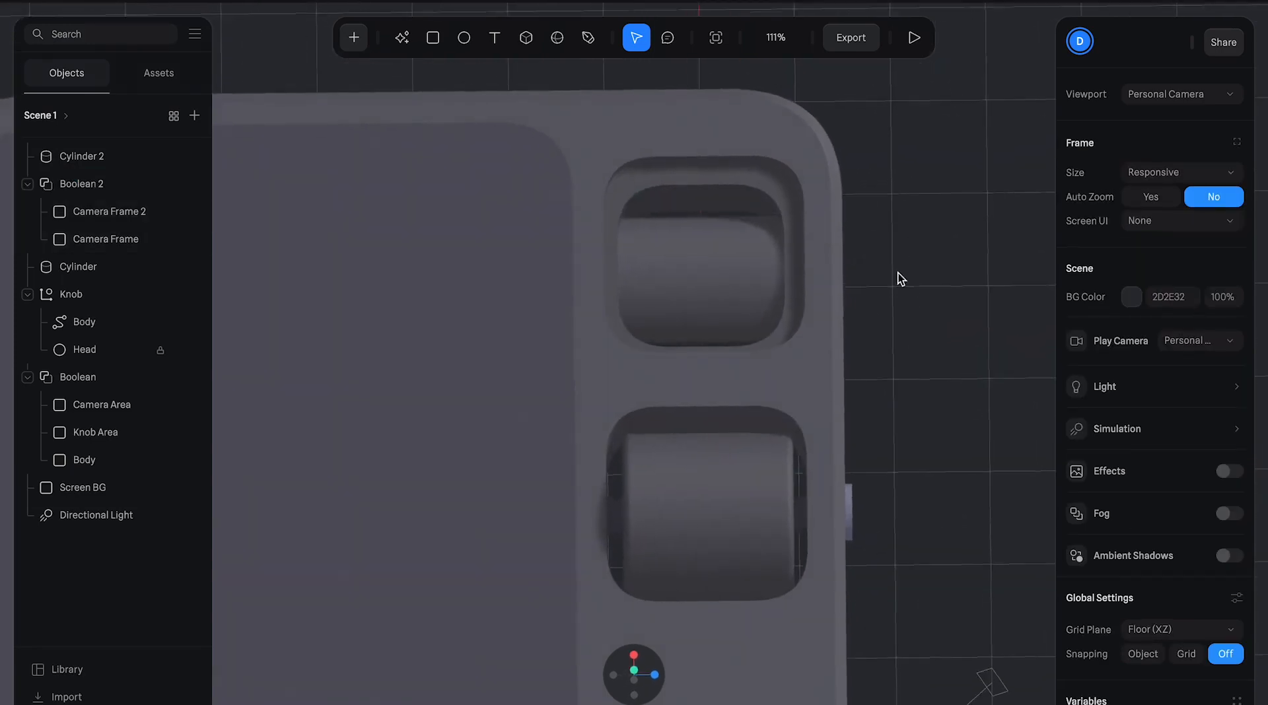
{"action": "left_click", "coordinate": [727, 192]}
{"action": "left_click_drag", "start_coordinate": [781, 284], "coordinate": [790, 285]}
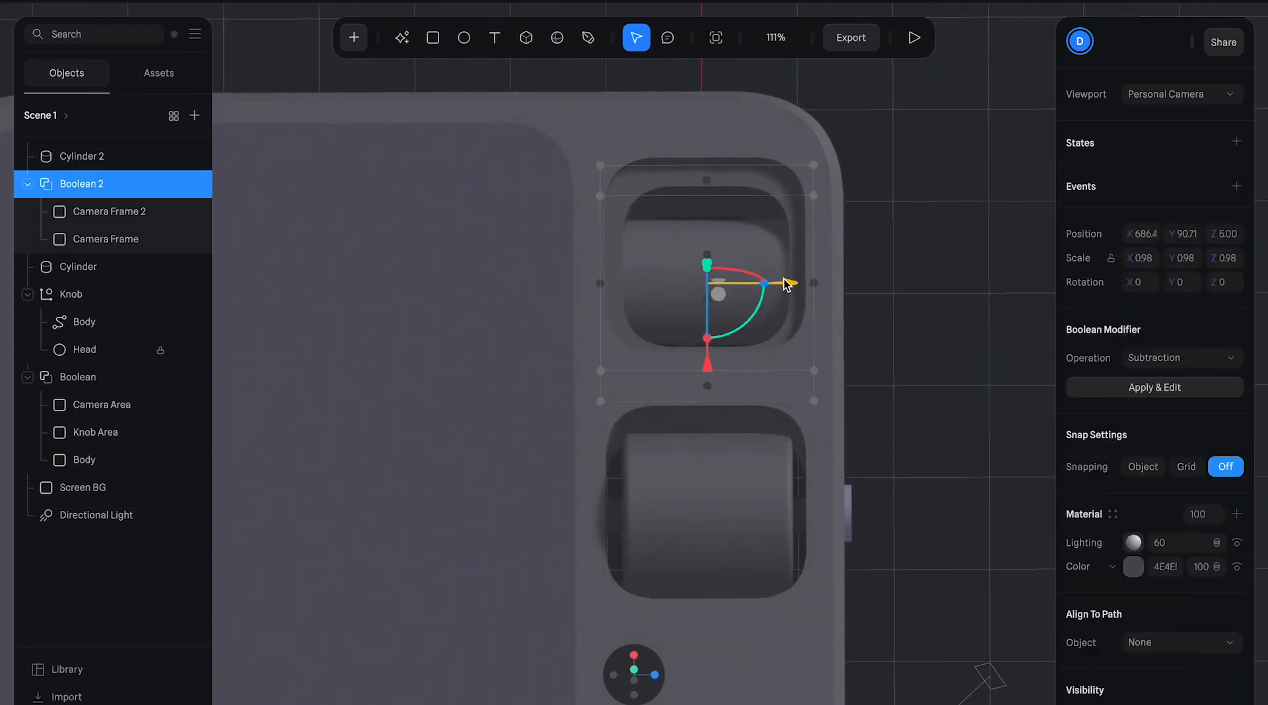
{"action": "left_click_drag", "start_coordinate": [707, 373], "coordinate": [707, 370]}
{"action": "left_click", "coordinate": [903, 363]}
{"action": "left_click_drag", "start_coordinate": [903, 374], "coordinate": [905, 390], "text": "alt"}
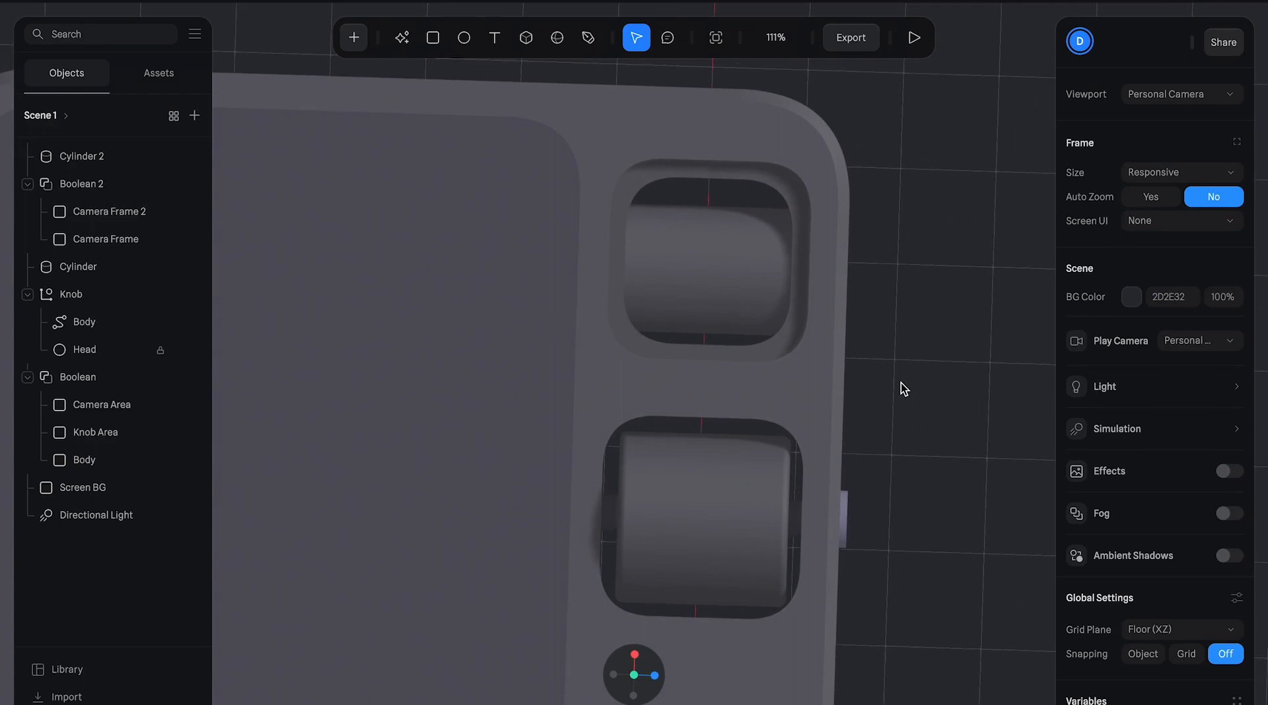
- Move Cylinder 2 along X to about 694.1 to line up with Boolean 2
{"action": "left_click", "coordinate": [112, 184]}
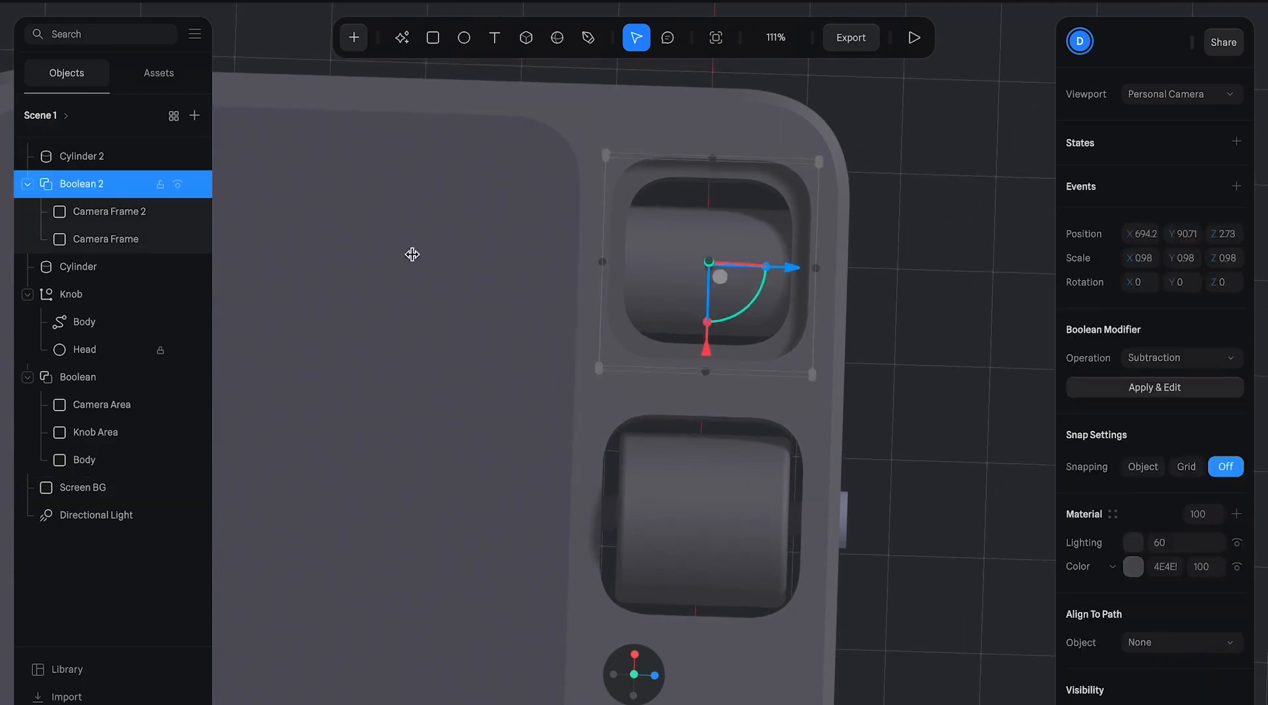
{"action": "left_click", "coordinate": [106, 157]}
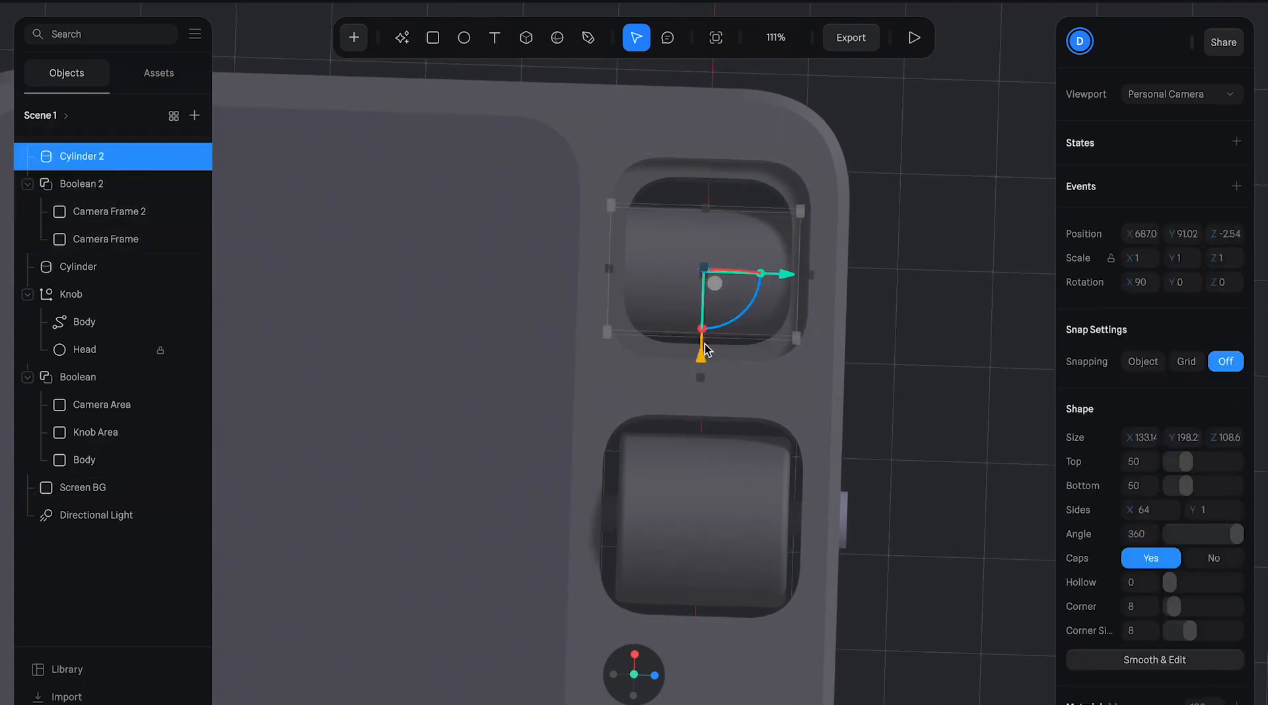
{"action": "left_click_drag", "start_coordinate": [703, 356], "coordinate": [704, 349]}
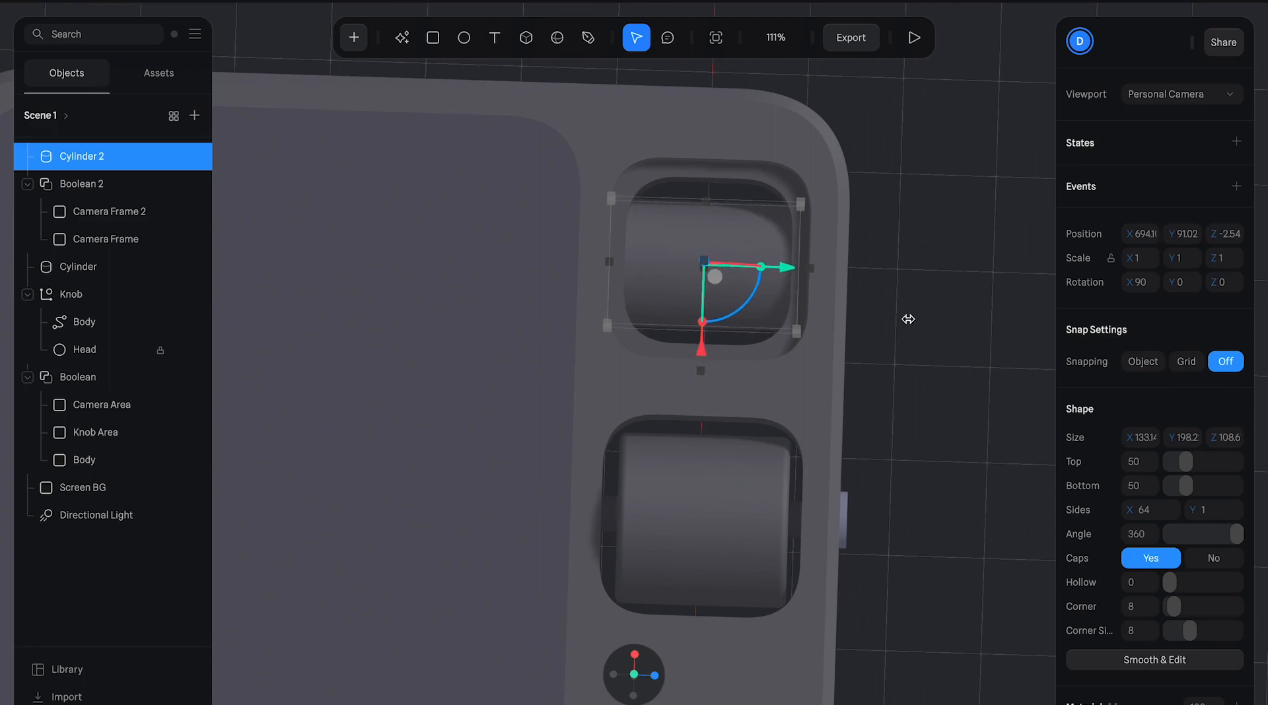
{"action": "left_click", "coordinate": [925, 396]}
- Examine how the camera frame and cylinder fit the device from the underside, at an angle and from above
{"action": "left_click_drag", "start_coordinate": [925, 396], "coordinate": [891, 189]}
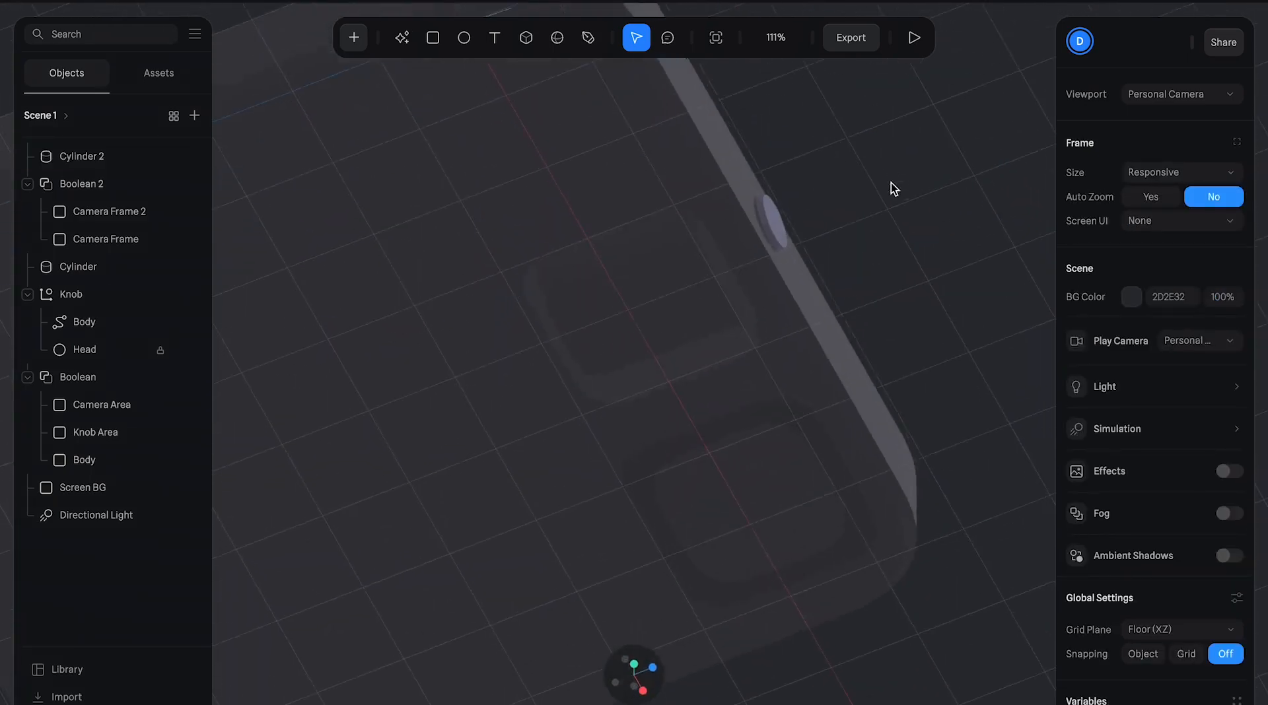
{"action": "left_click_drag", "start_coordinate": [898, 251], "coordinate": [944, 398]}
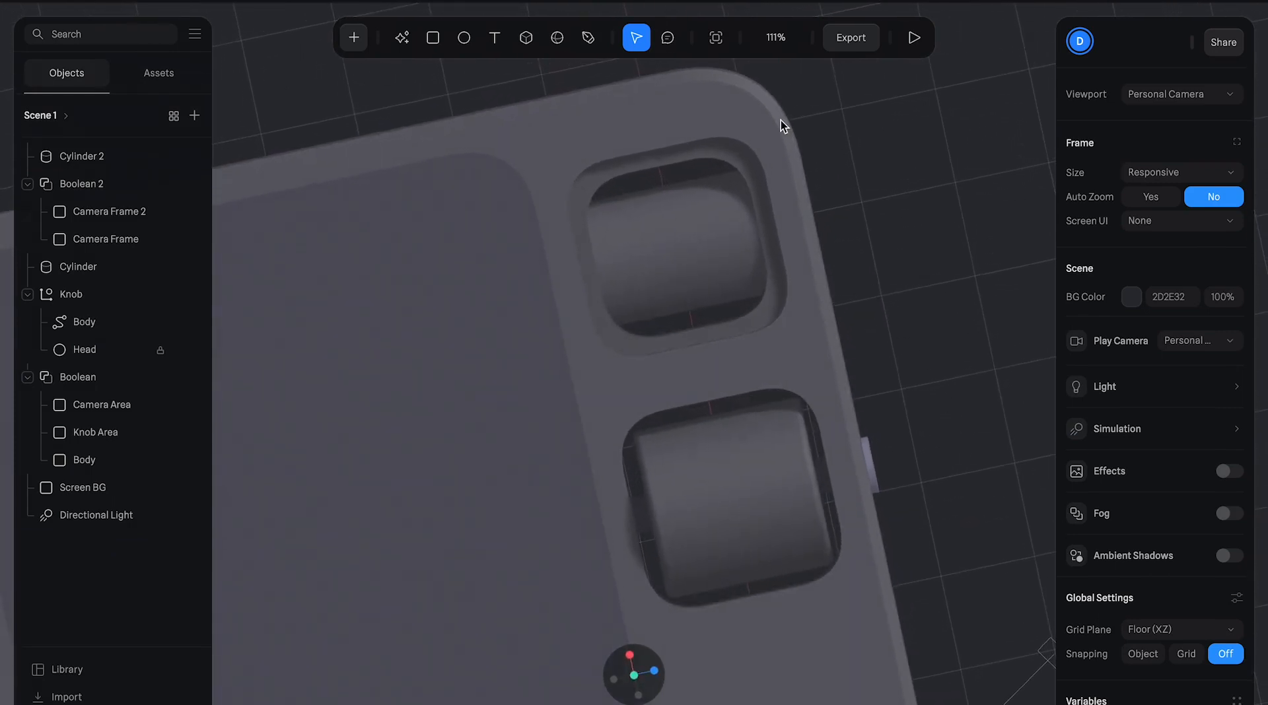
{"action": "scroll", "coordinate": [781, 120], "scroll_direction": "down", "scroll_amount": 8}
{"action": "left_click_drag", "start_coordinate": [743, 340], "coordinate": [660, 302]}
{"action": "scroll", "coordinate": [710, 254], "scroll_direction": "up", "scroll_amount": 6}
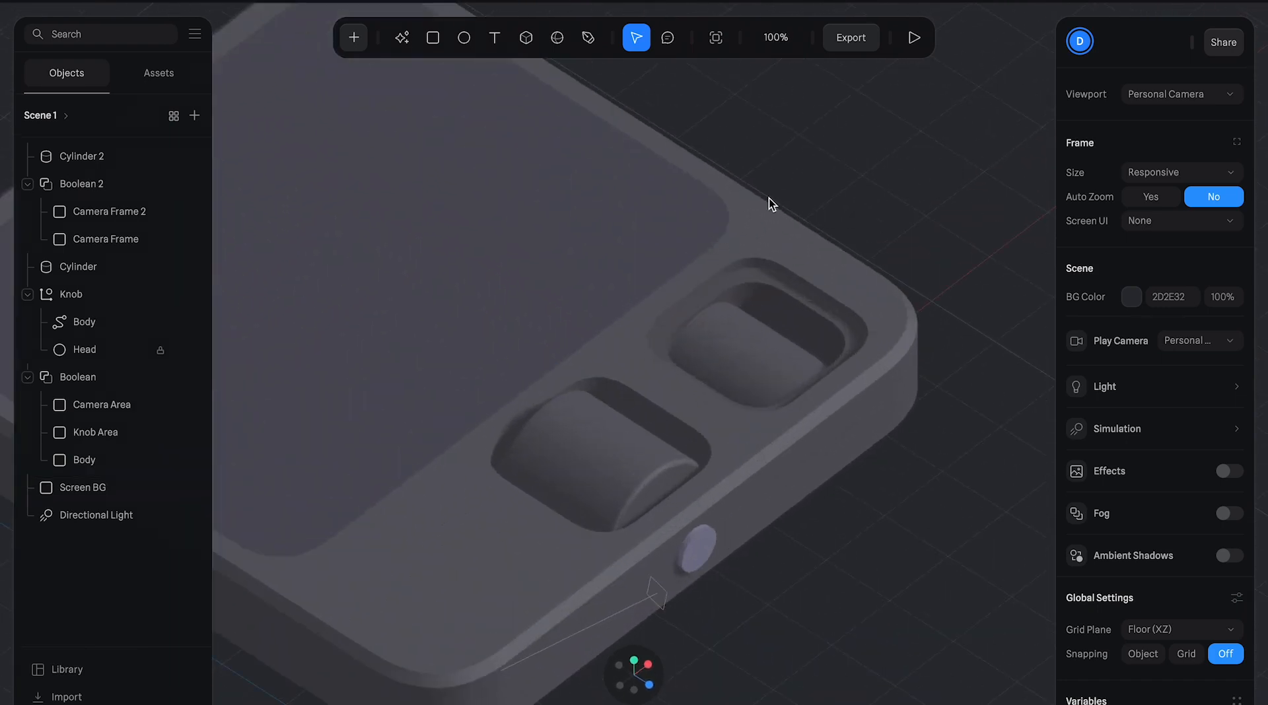
{"action": "scroll", "coordinate": [770, 203], "scroll_direction": "down", "scroll_amount": 2}
{"action": "left_click_drag", "start_coordinate": [766, 260], "coordinate": [824, 309]}
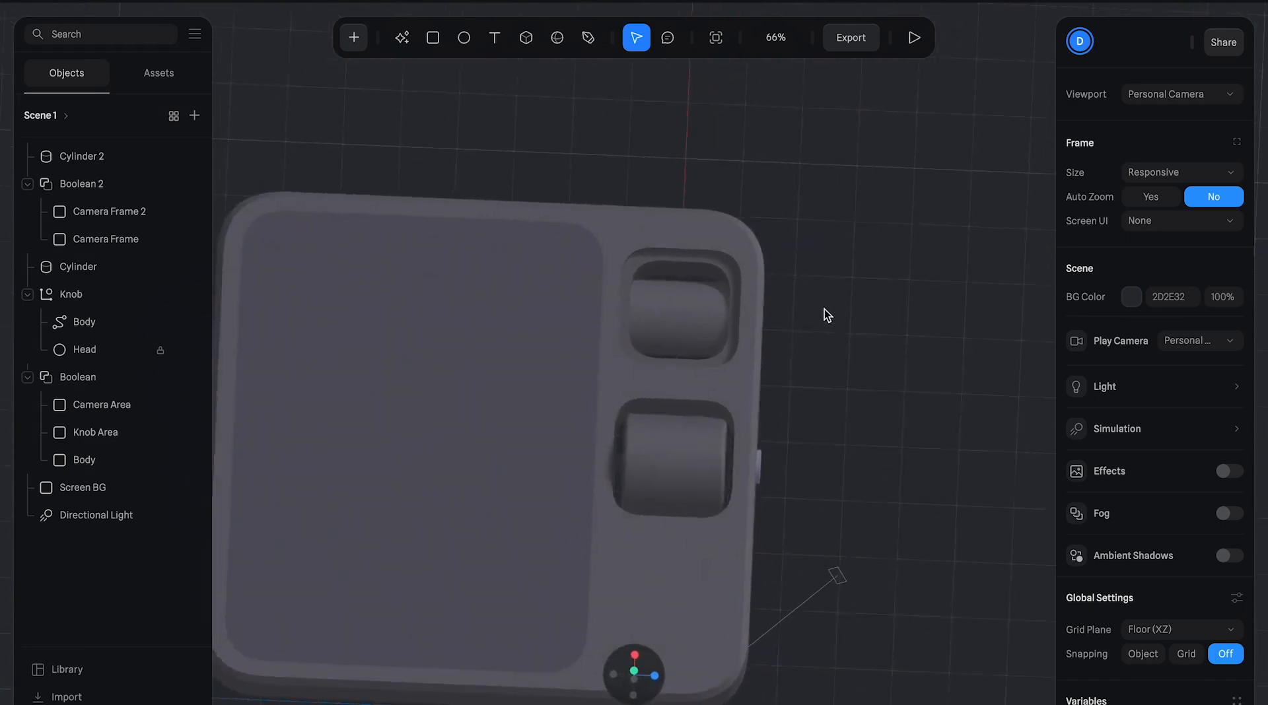
- Place a 90 × 90 ellipse on the upper surface of Cylinder 2 in the camera opening
{"action": "scroll", "coordinate": [686, 301], "scroll_direction": "up", "scroll_amount": 2}
{"action": "left_click", "coordinate": [683, 285]}
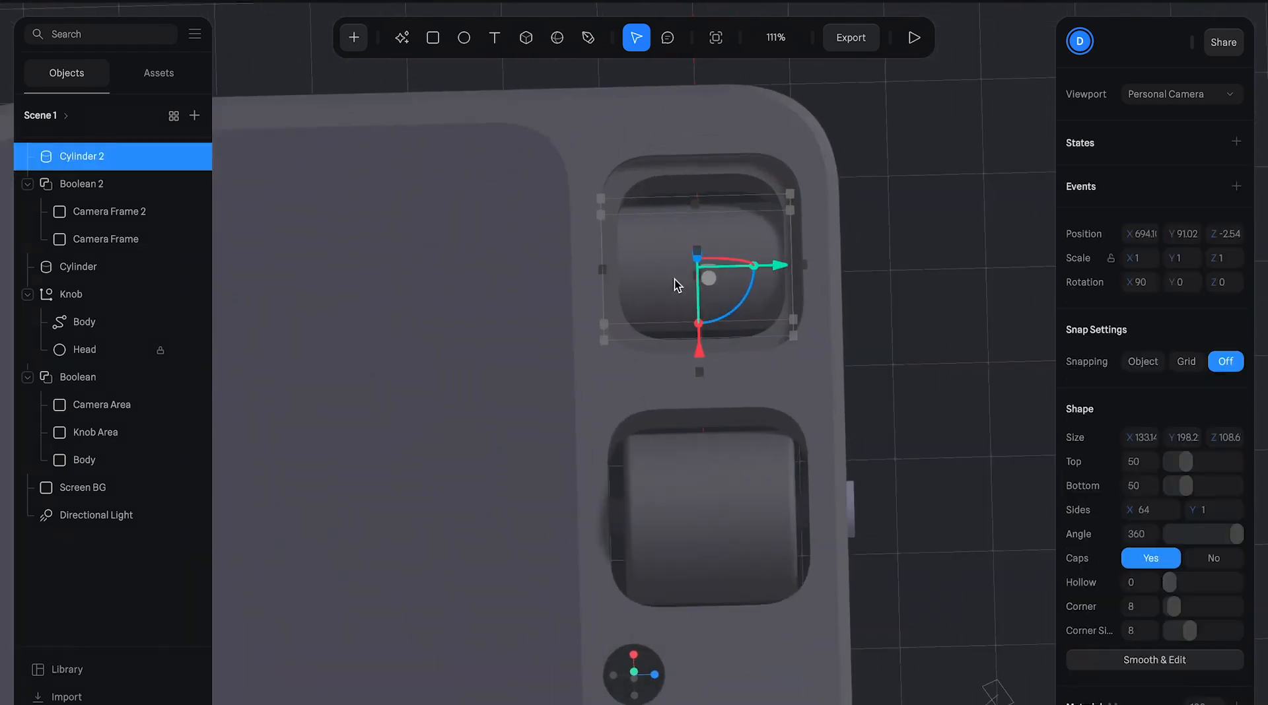
{"action": "key", "text": "o"}
{"action": "left_click", "coordinate": [701, 269]}
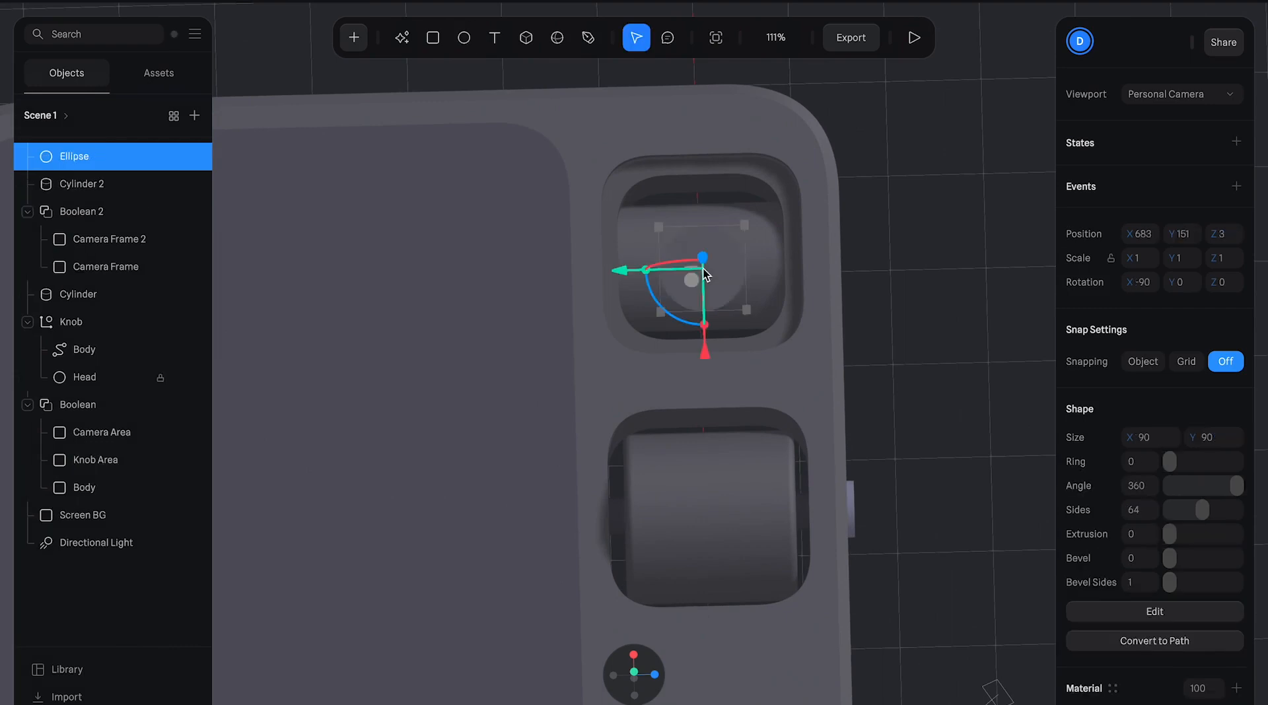
- Color the ellipse on Cylinder 2 dark navy, about RGB(45, 45, 60)
{"action": "scroll", "coordinate": [1196, 470], "scroll_direction": "down", "scroll_amount": 3}
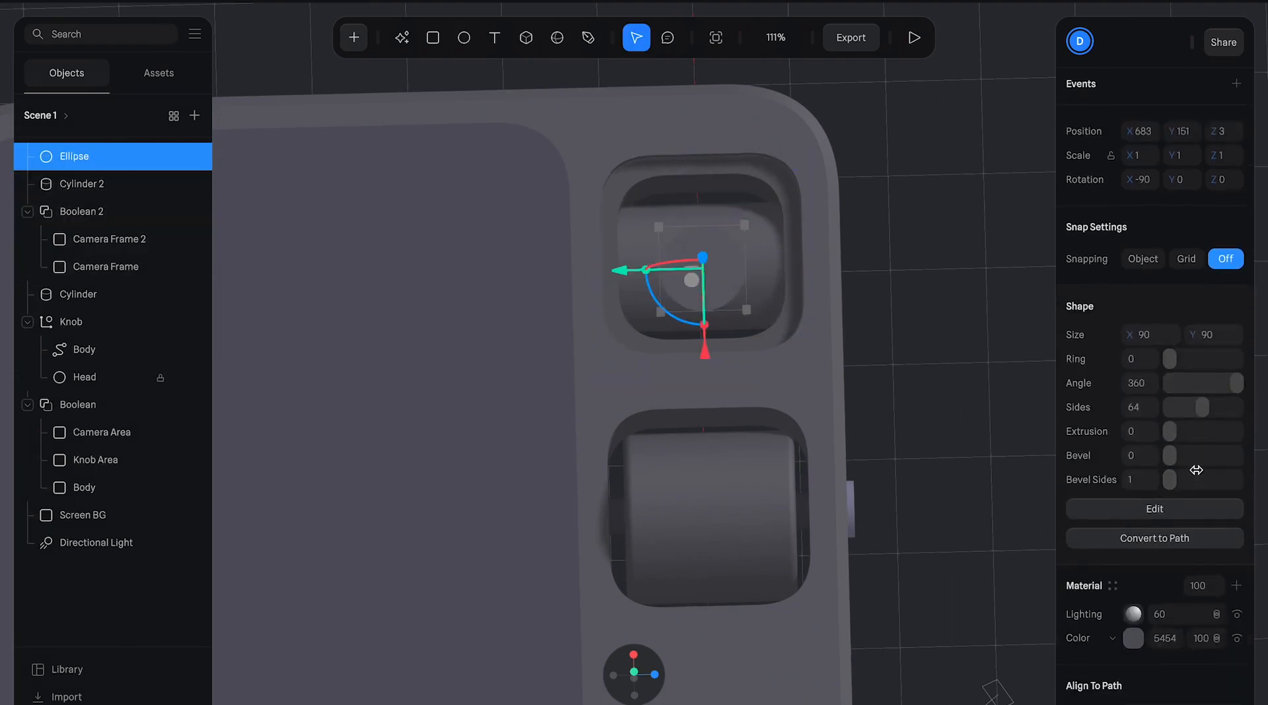
{"action": "scroll", "coordinate": [1171, 467], "scroll_direction": "down", "scroll_amount": 2}
{"action": "left_click", "coordinate": [1133, 572]}
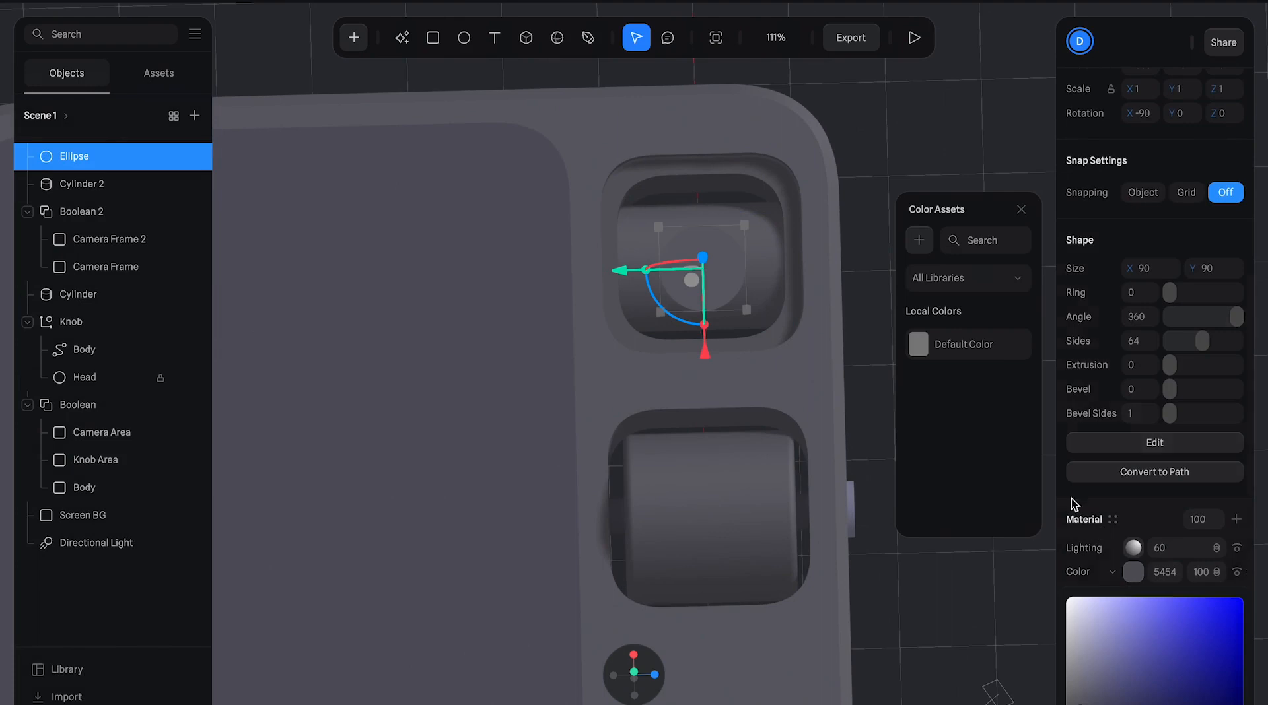
{"action": "left_click", "coordinate": [1115, 672]}
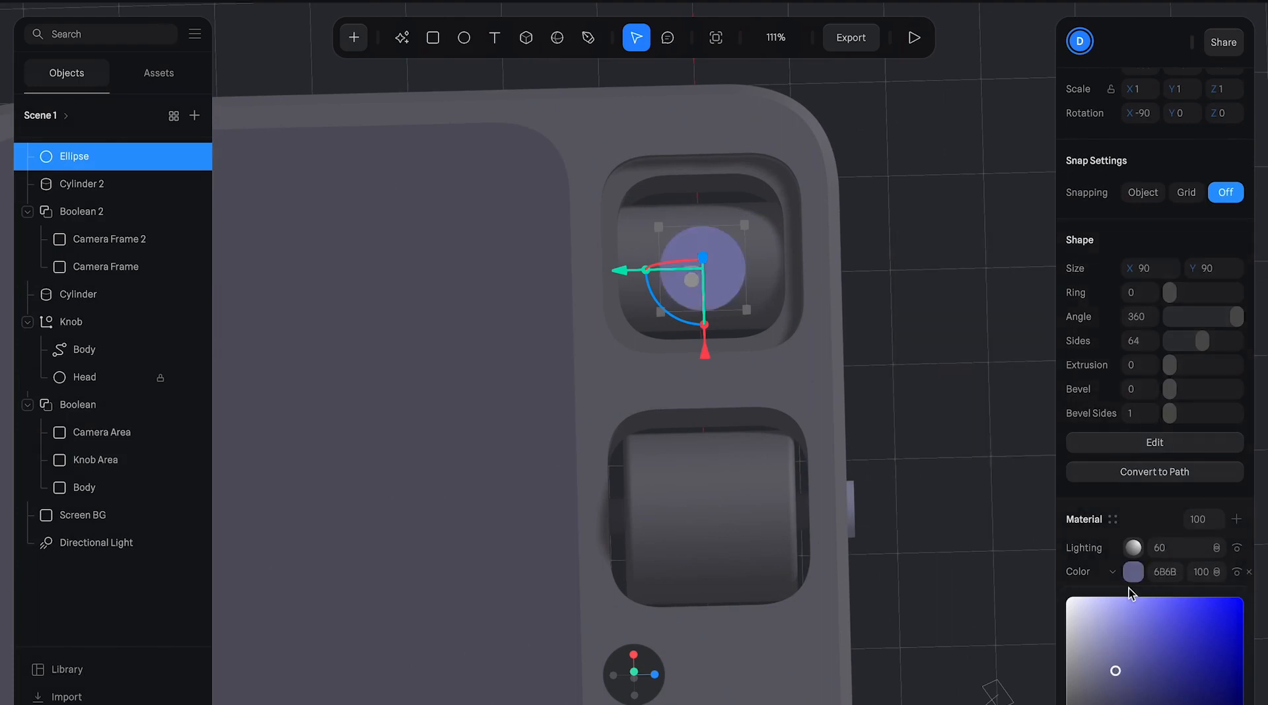
{"action": "scroll", "coordinate": [1142, 499], "scroll_direction": "down", "scroll_amount": 5}
{"action": "left_click", "coordinate": [1111, 562]}
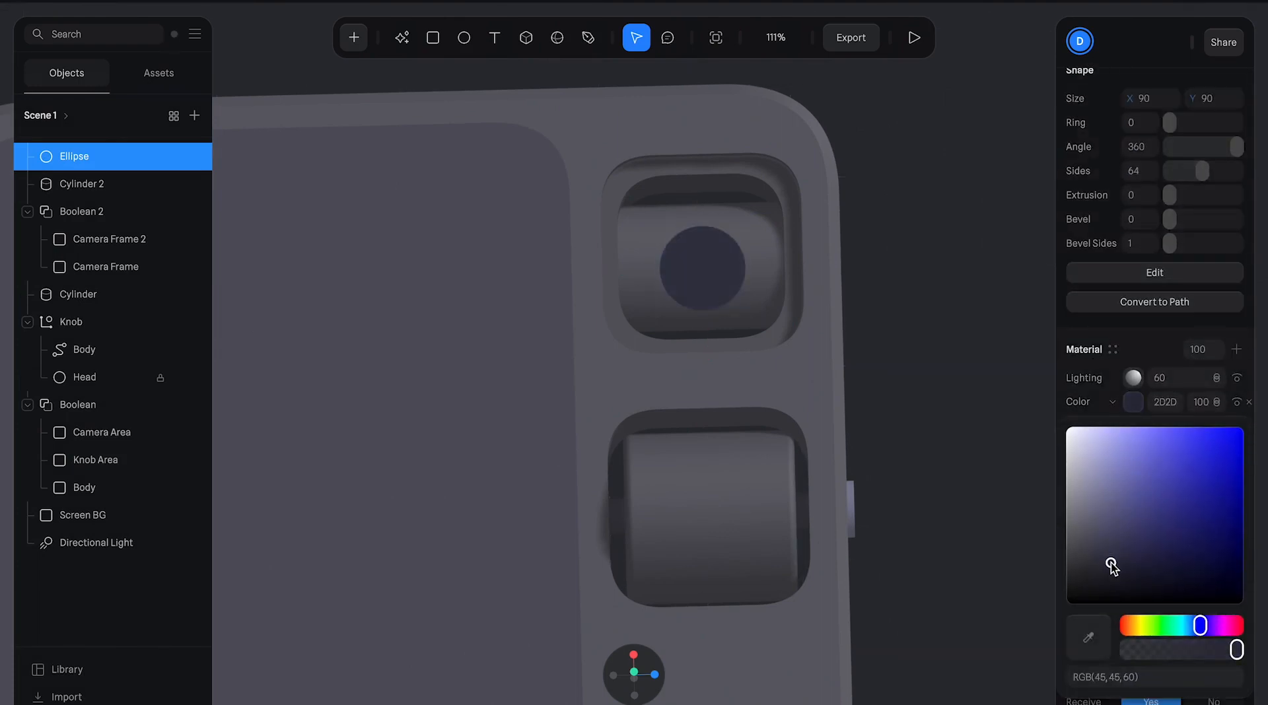
- Sample the surrounding camera frame's gray as the ellipse's color and darken it to a near-black shade
{"action": "left_click", "coordinate": [1112, 401]}
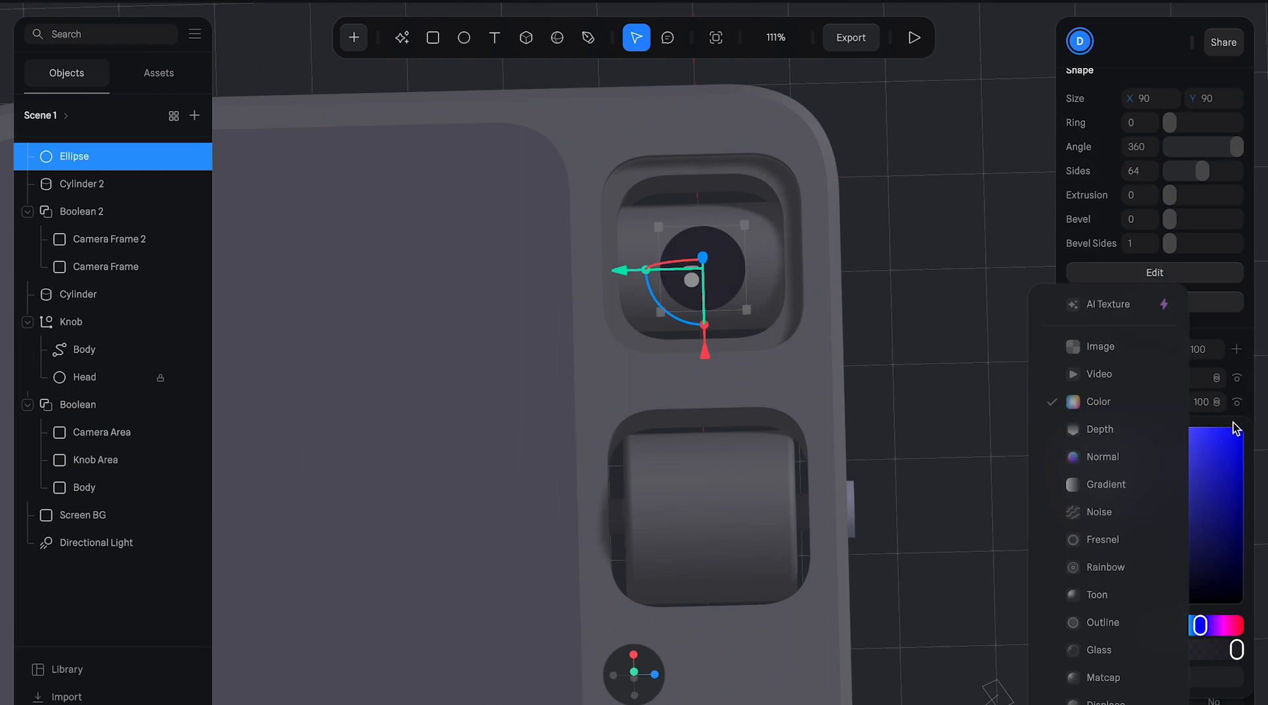
{"action": "left_click", "coordinate": [1206, 458]}
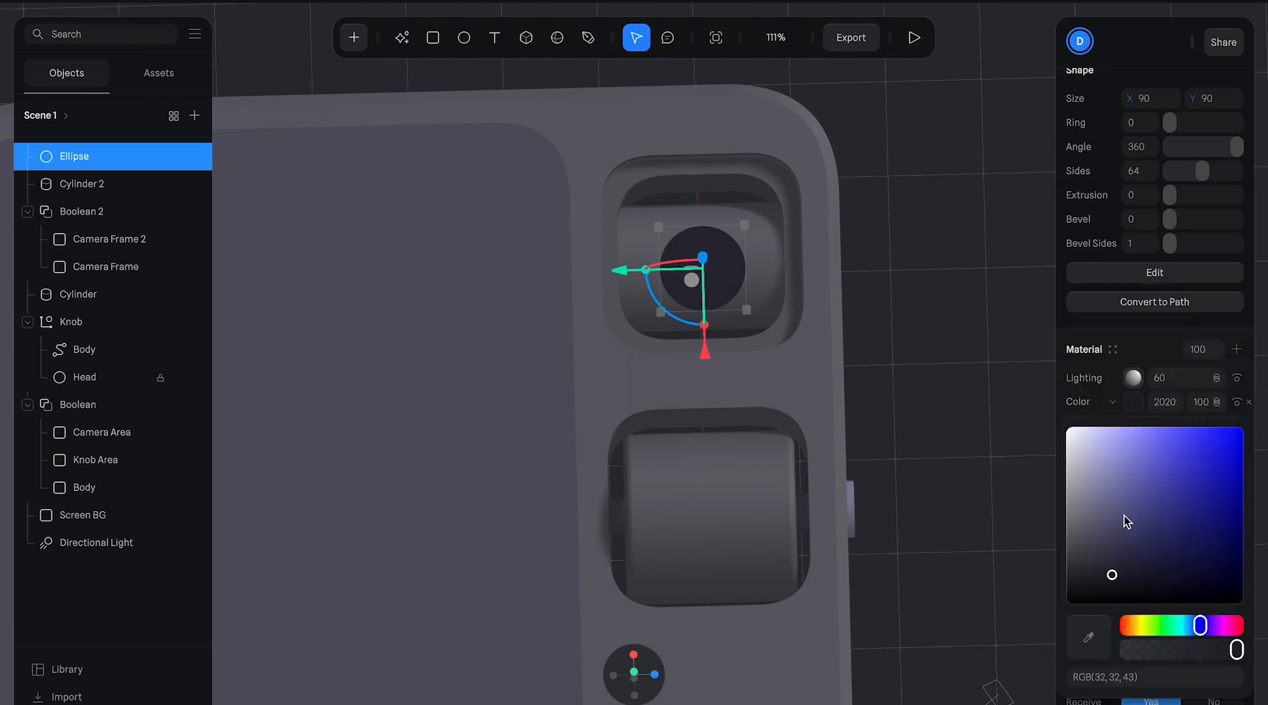
{"action": "left_click", "coordinate": [1088, 639]}
{"action": "left_click", "coordinate": [770, 260]}
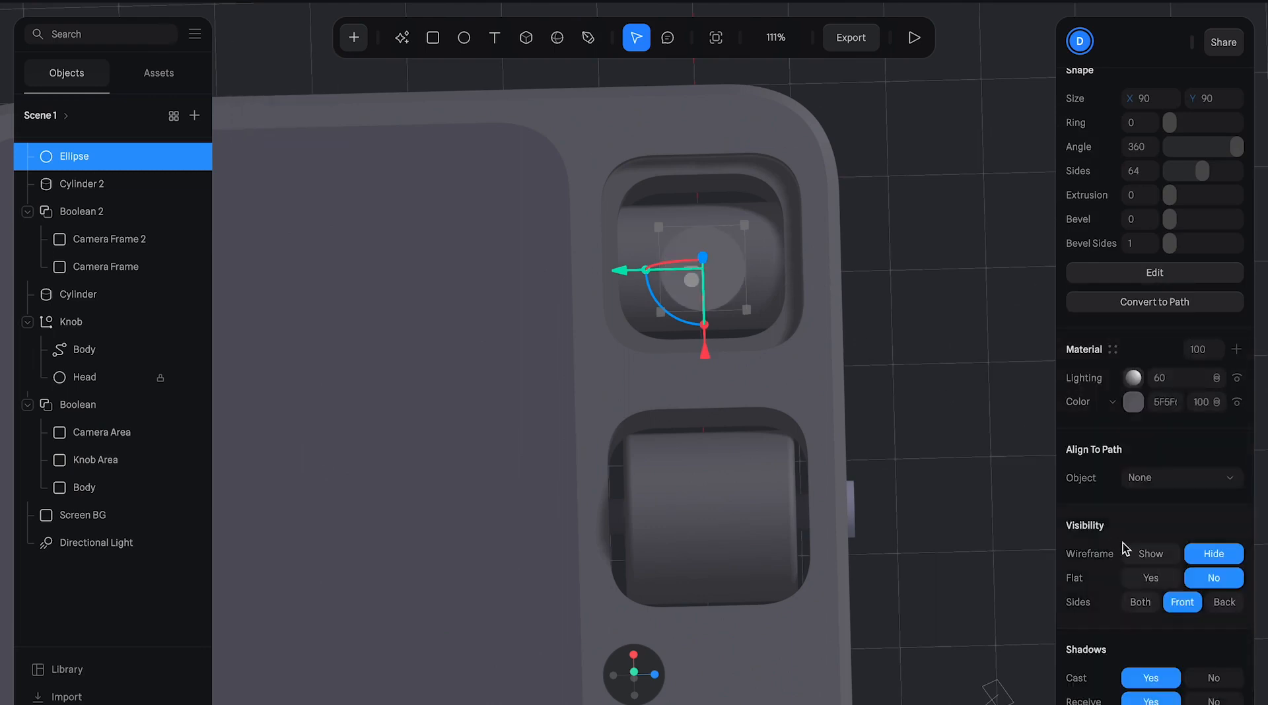
{"action": "left_click", "coordinate": [1131, 401]}
{"action": "left_click_drag", "start_coordinate": [1103, 558], "coordinate": [1099, 567]}
{"action": "left_click", "coordinate": [1233, 359]}
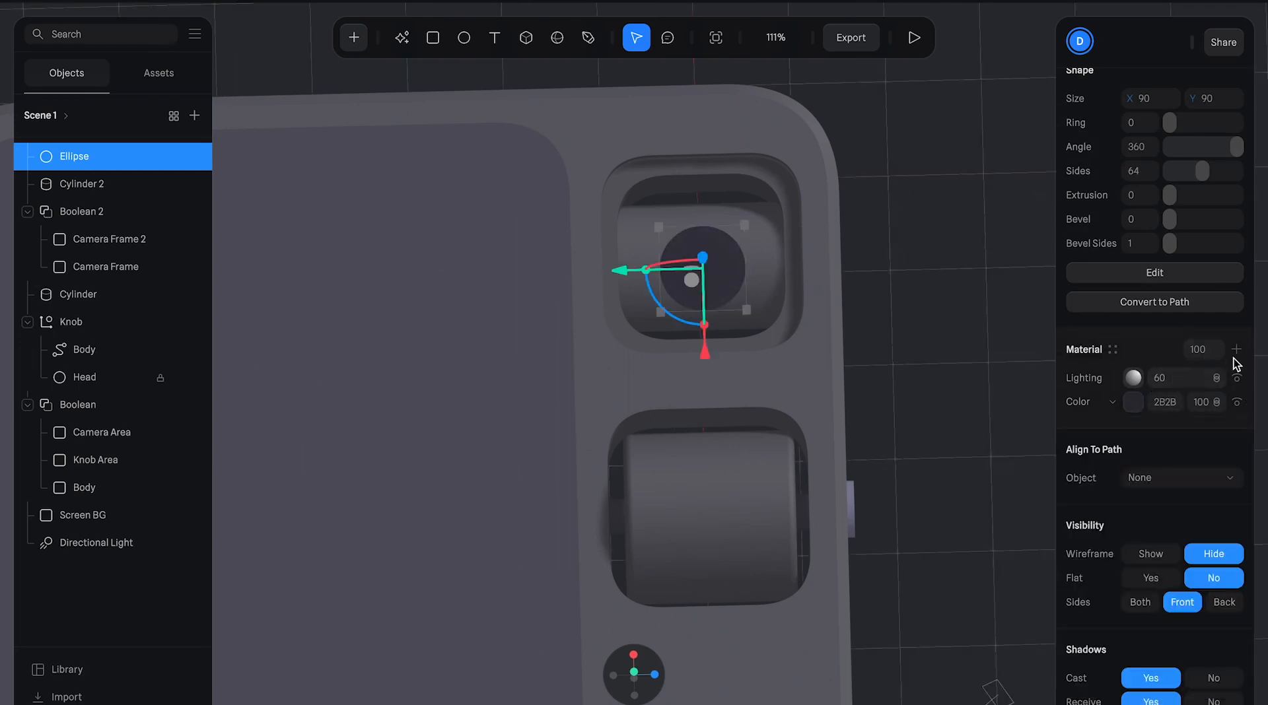
- Add a Gradient material layer to the ellipse, placed between its Lighting and Color layers
{"action": "left_click", "coordinate": [1236, 351]}
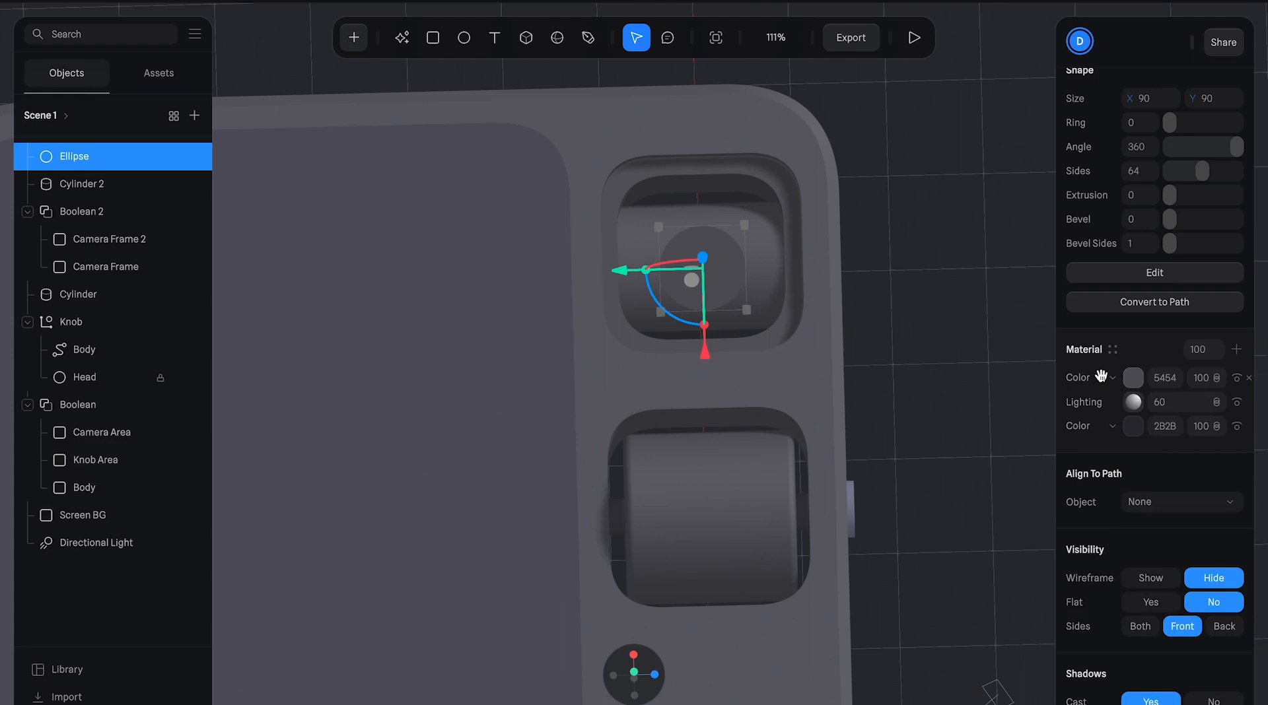
{"action": "left_click_drag", "start_coordinate": [1083, 388], "coordinate": [1083, 408]}
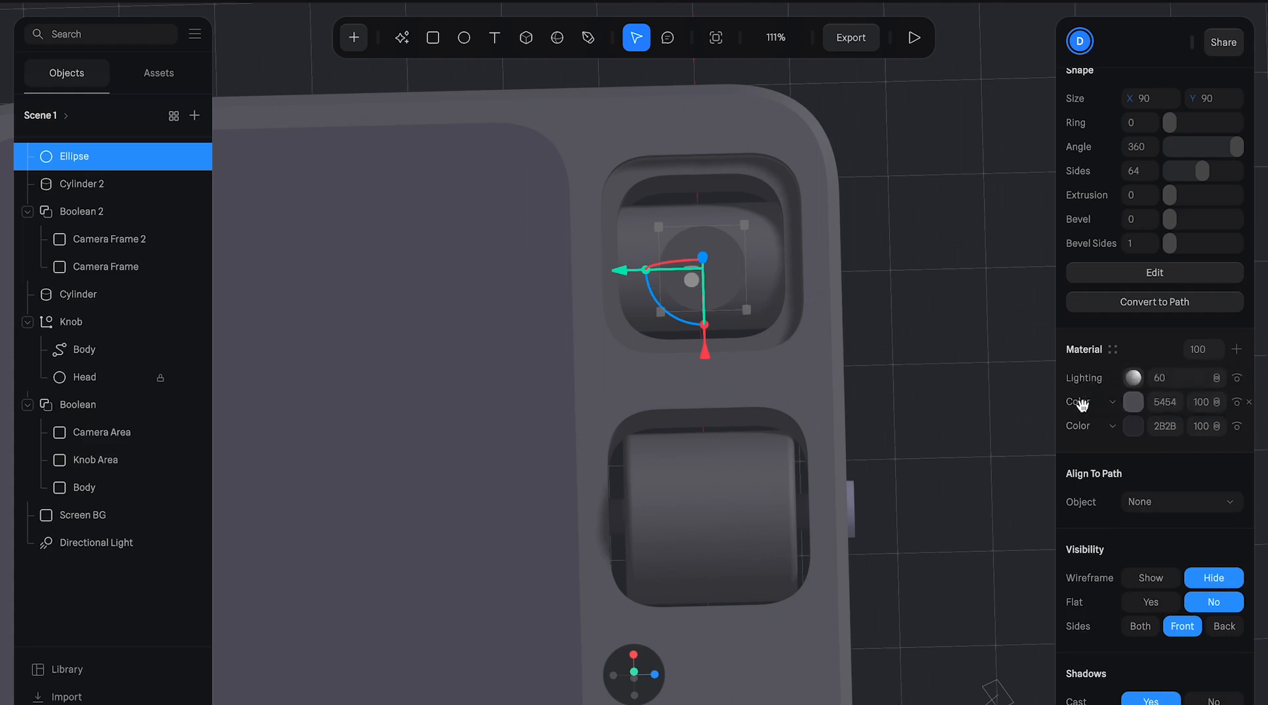
{"action": "left_click", "coordinate": [1112, 403]}
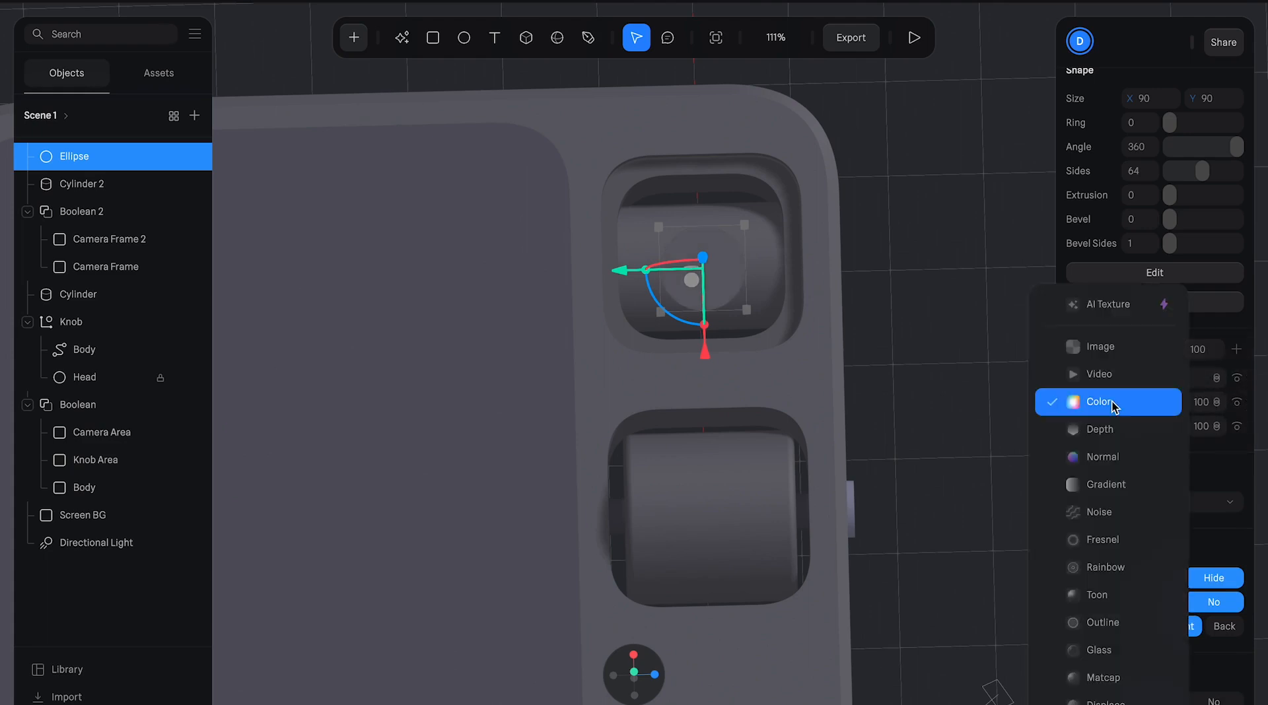
{"action": "left_click", "coordinate": [1119, 485]}
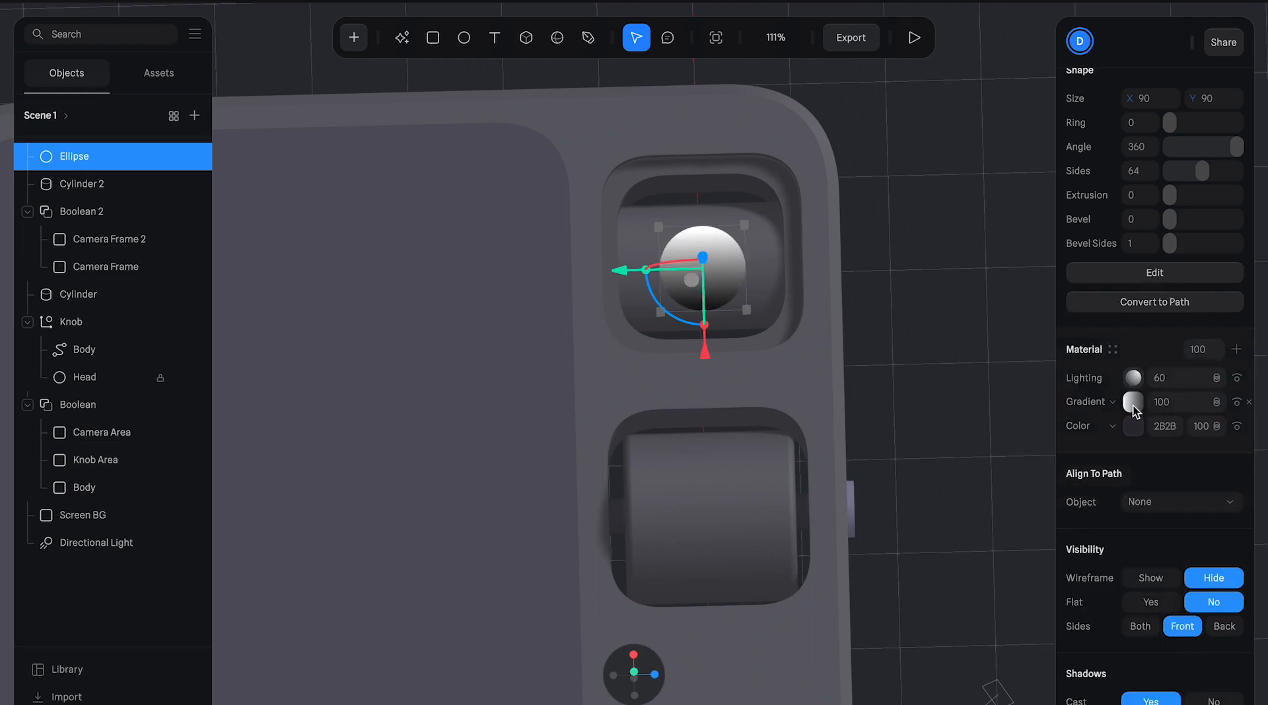
- Lower the ellipse's Gradient layer opacity to 30
{"action": "left_click", "coordinate": [1164, 404]}
{"action": "key", "text": "shift+Down"}
{"action": "key", "text": "shift+Down"}
{"action": "key", "text": "shift+Down"}
{"action": "key", "text": "shift+Down"}
{"action": "key", "text": "shift+Down"}
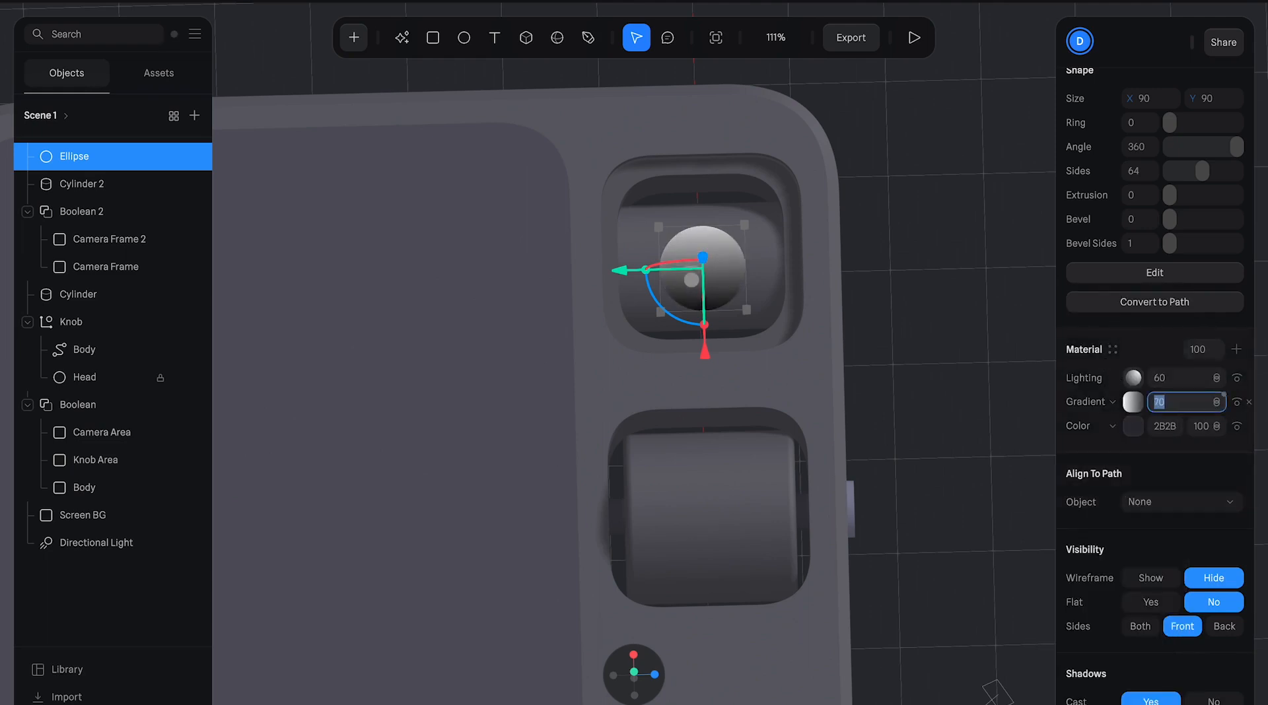
{"action": "key", "text": "shift+Down"}
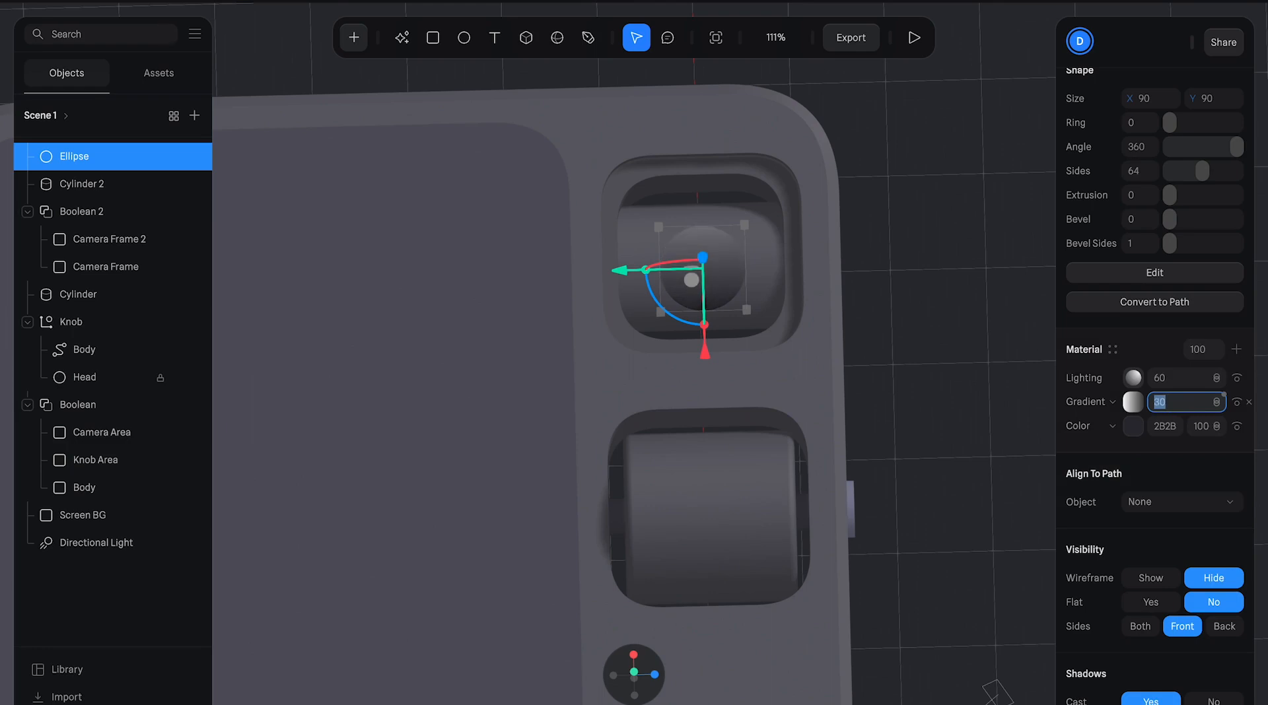
- Recolor the gradient's black stop with the gray 5D5D64 sampled from the camera frame, nudging the stop slightly inward
{"action": "left_click", "coordinate": [1133, 402]}
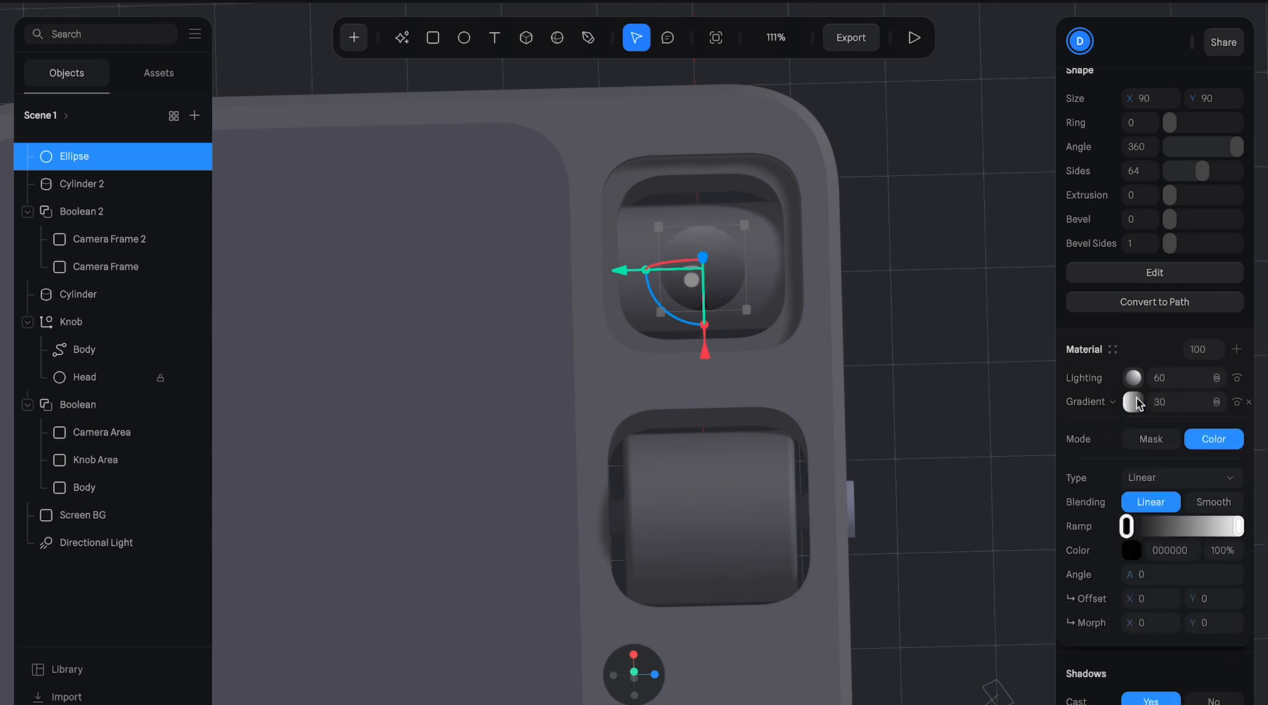
{"action": "left_click_drag", "start_coordinate": [1145, 535], "coordinate": [1135, 543]}
{"action": "left_click", "coordinate": [1134, 549]}
{"action": "left_click", "coordinate": [1137, 552]}
{"action": "scroll", "coordinate": [1135, 556], "scroll_direction": "down", "scroll_amount": 2}
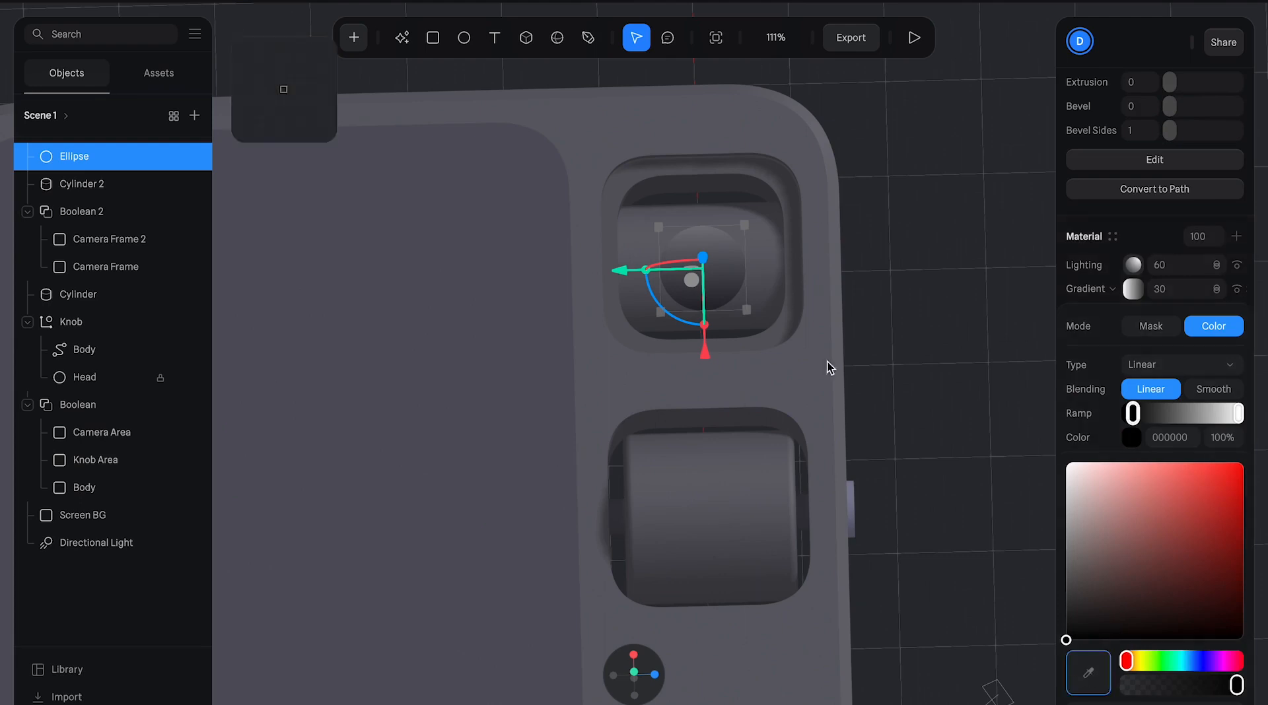
{"action": "left_click", "coordinate": [796, 284]}
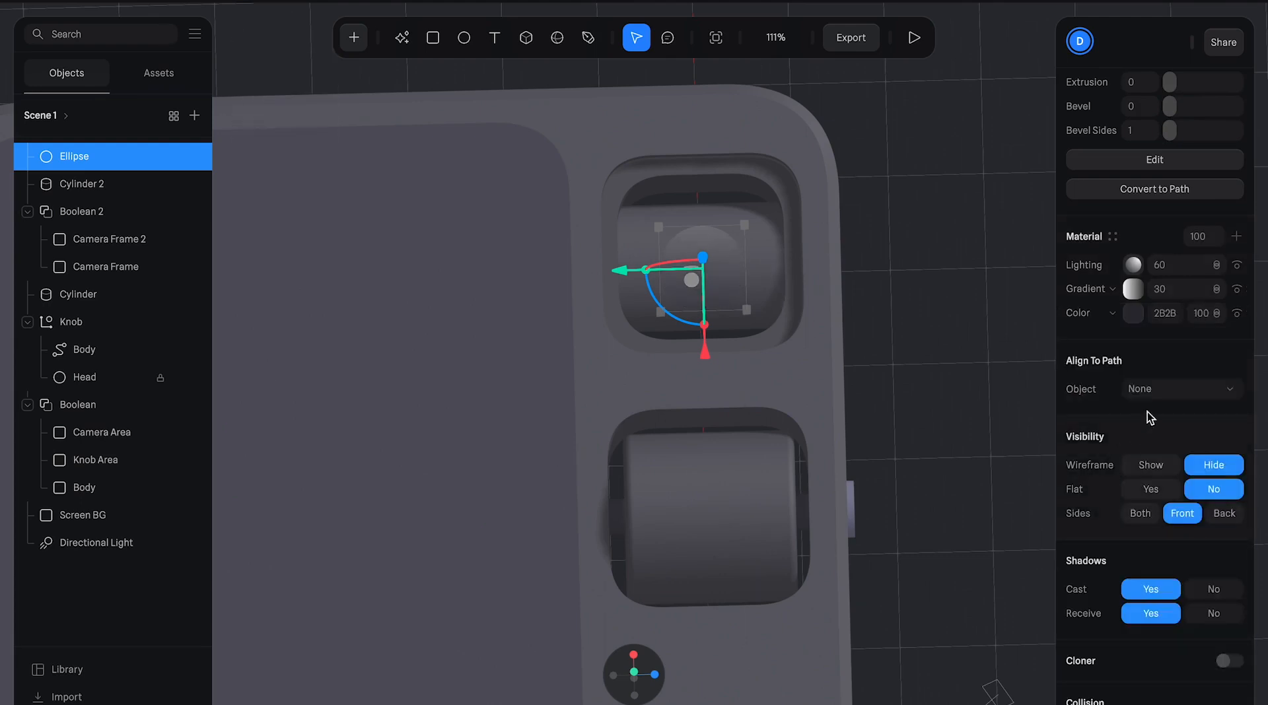
- Set the ellipse's base Color layer to very dark navy, RGB(13, 13, 33)
{"action": "left_click", "coordinate": [1133, 313]}
{"action": "left_click", "coordinate": [1108, 478]}
{"action": "left_click_drag", "start_coordinate": [1106, 477], "coordinate": [1176, 494]}
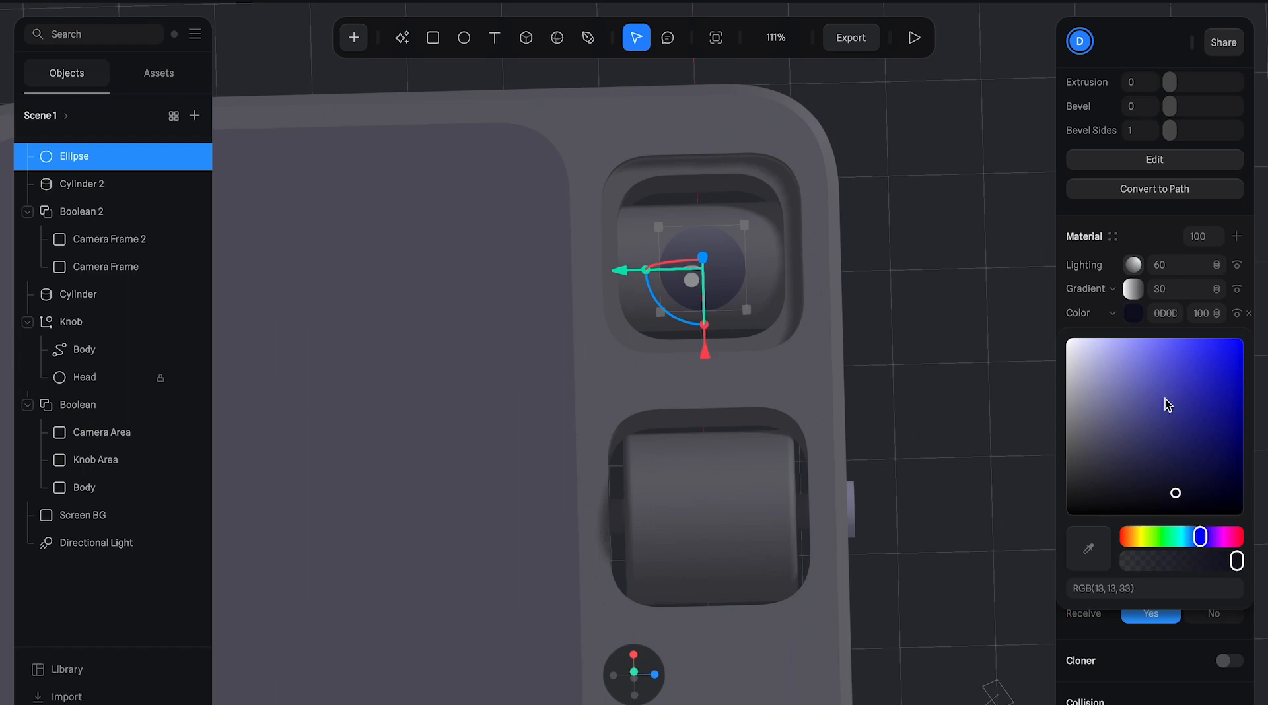
- Move the gradient's white stop toward the gray one, to about a third of the ramp
{"action": "left_click", "coordinate": [1135, 290]}
{"action": "left_click", "coordinate": [1135, 290]}
{"action": "left_click", "coordinate": [1135, 290]}
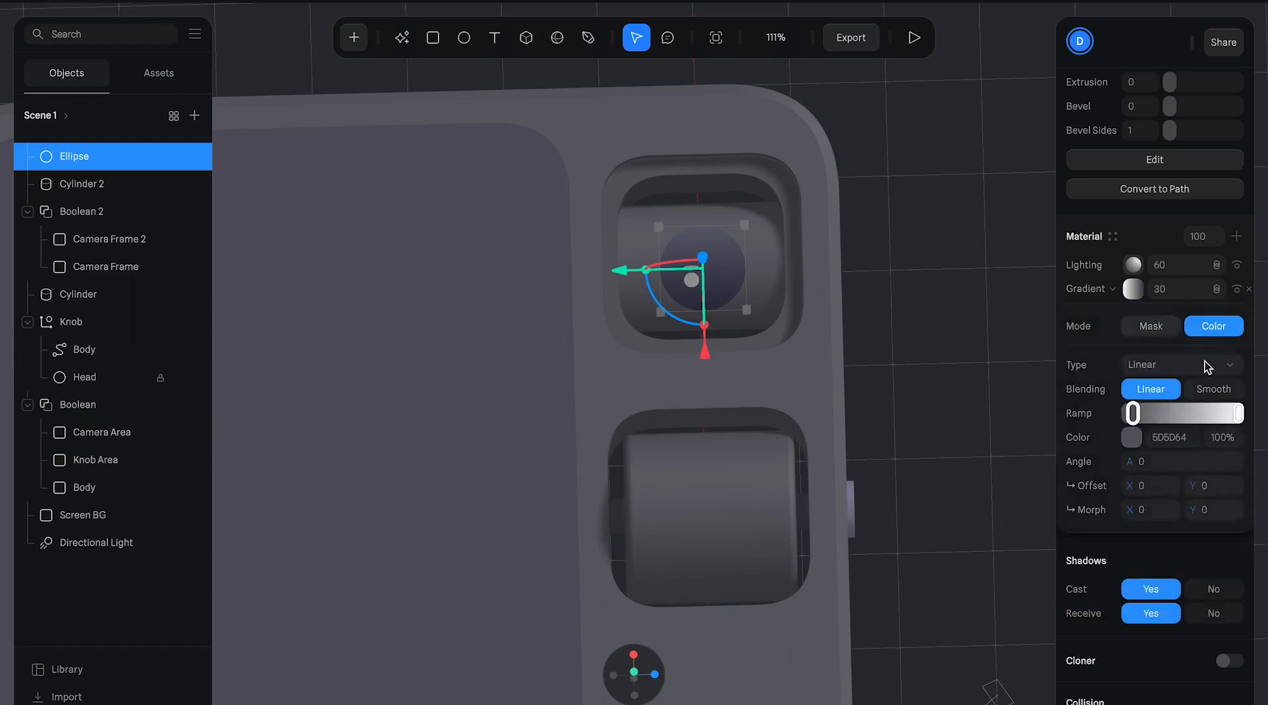
{"action": "left_click", "coordinate": [1236, 415]}
{"action": "left_click_drag", "start_coordinate": [1236, 414], "coordinate": [1164, 413]}
{"action": "left_click", "coordinate": [1108, 259]}
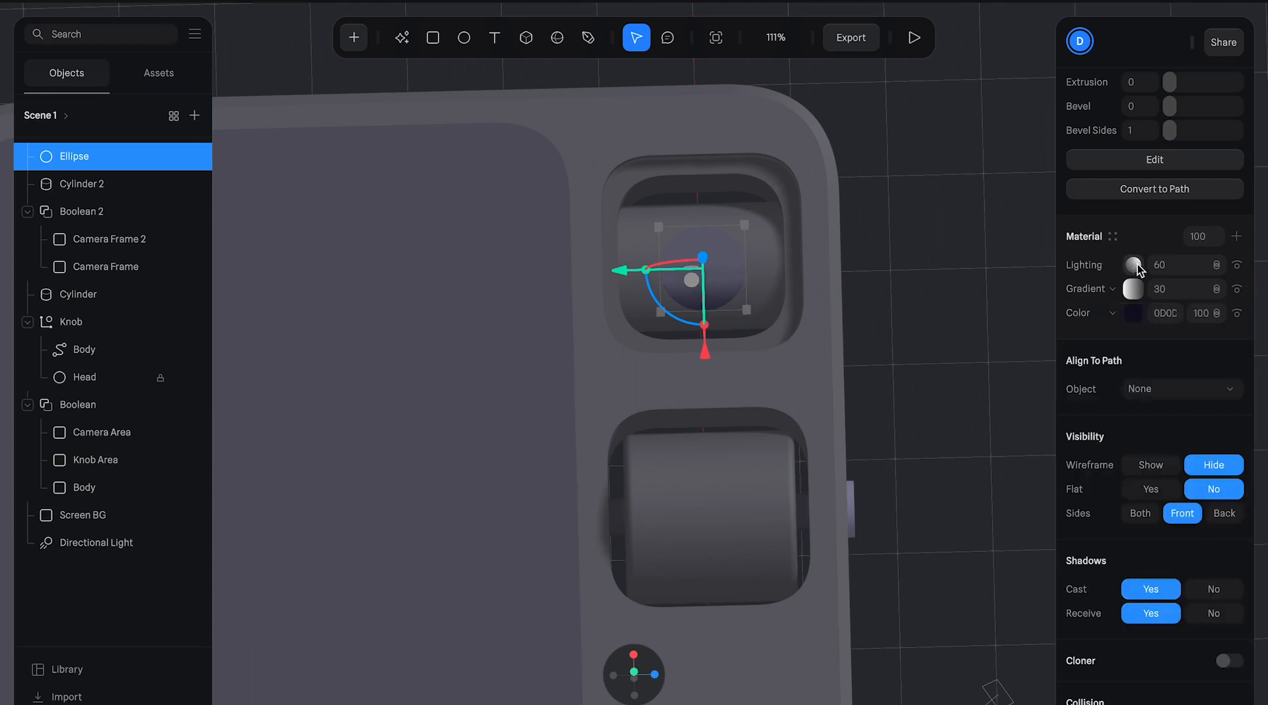
- Change the ellipse's Lighting layer type to Physical and deselect the ellipse
{"action": "left_click", "coordinate": [1134, 265]}
{"action": "left_click", "coordinate": [1167, 302]}
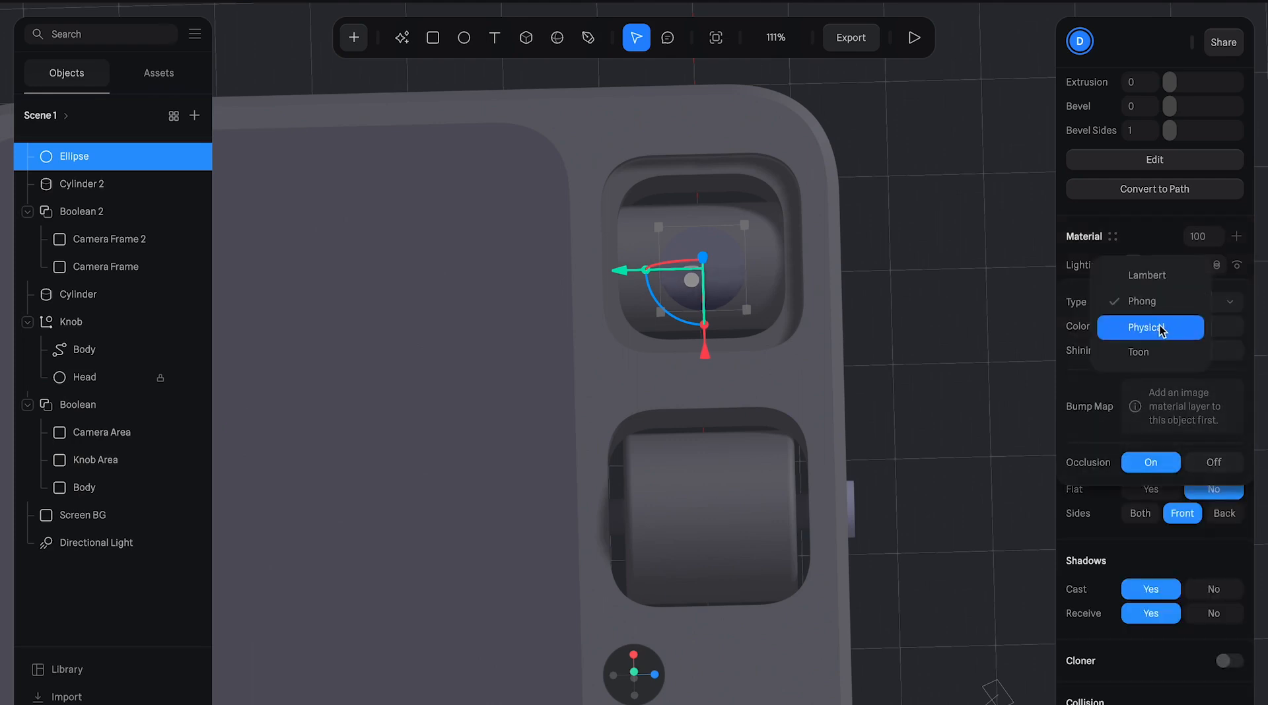
{"action": "left_click", "coordinate": [1166, 325]}
{"action": "left_click", "coordinate": [961, 278]}
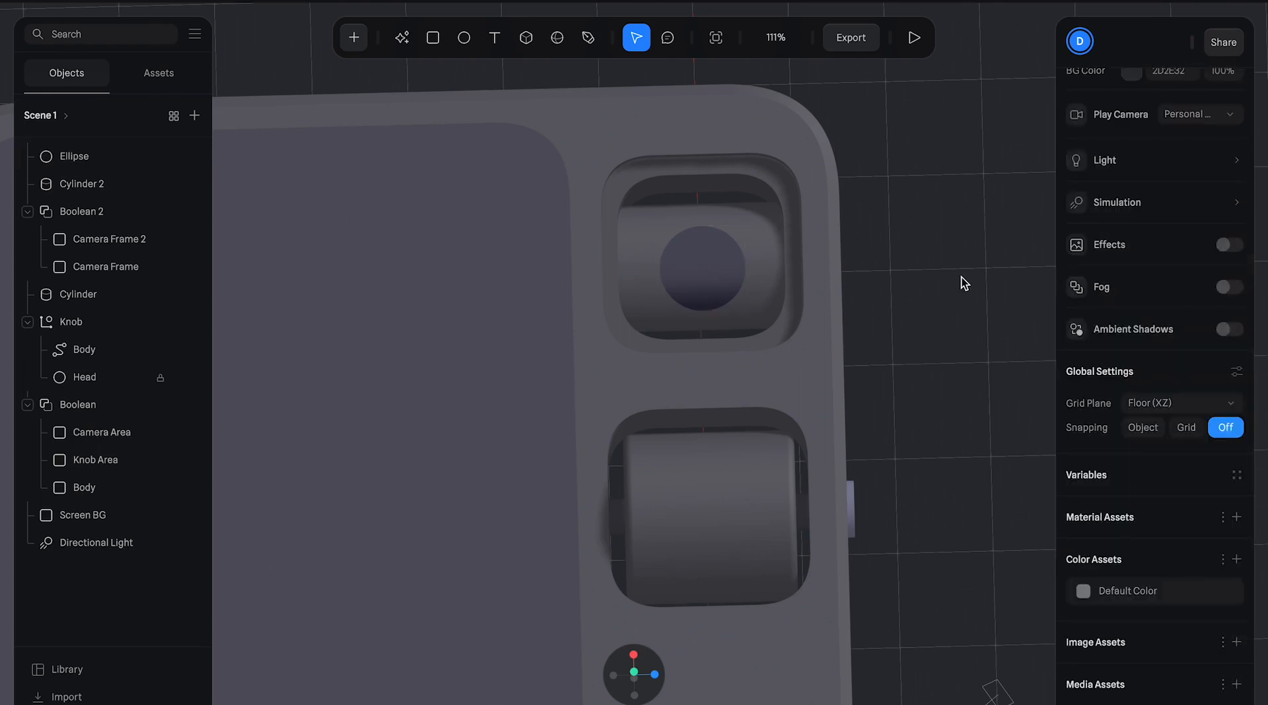
- Shrink the ellipse to about 57.4 × 57.4 and reposition it on Cylinder 2 at about X 696, Z 1.4
{"action": "scroll", "coordinate": [907, 272], "scroll_direction": "down", "scroll_amount": 5}
{"action": "scroll", "coordinate": [834, 301], "scroll_direction": "down", "scroll_amount": 3}
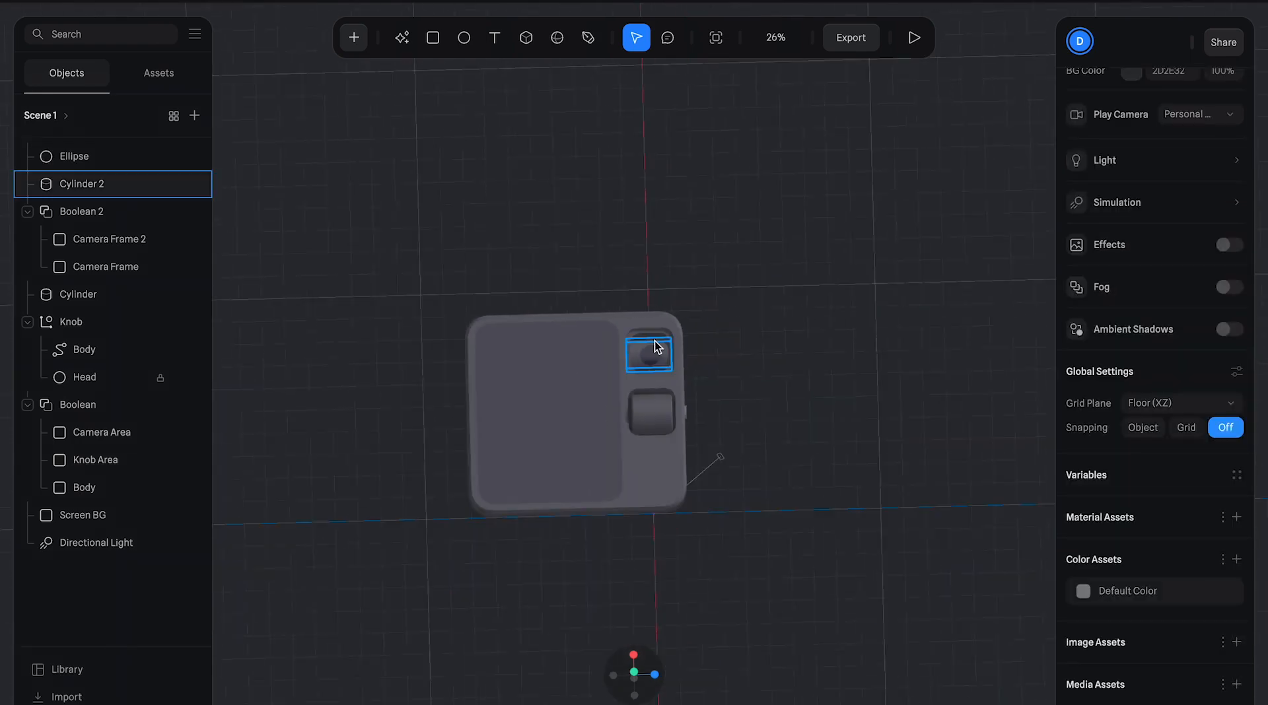
{"action": "scroll", "coordinate": [657, 344], "scroll_direction": "up", "scroll_amount": 6}
{"action": "scroll", "coordinate": [690, 298], "scroll_direction": "up", "scroll_amount": 5}
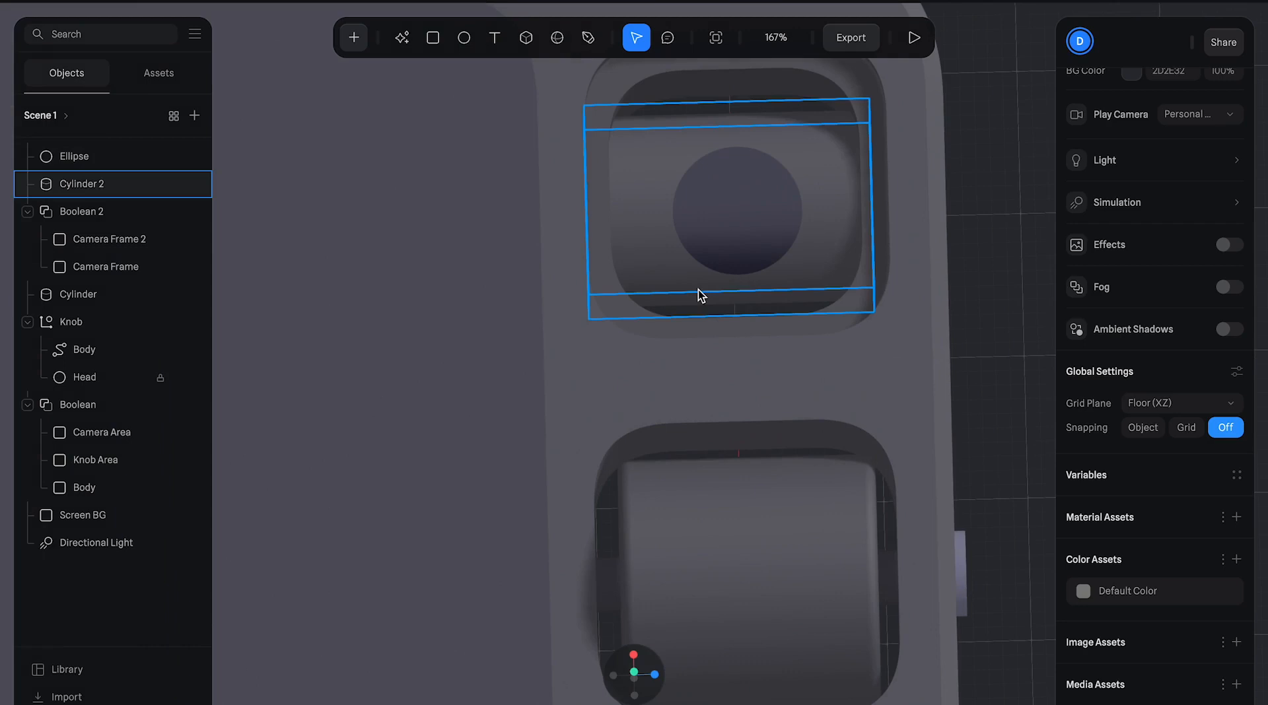
{"action": "left_click", "coordinate": [698, 292]}
{"action": "left_click", "coordinate": [743, 150]}
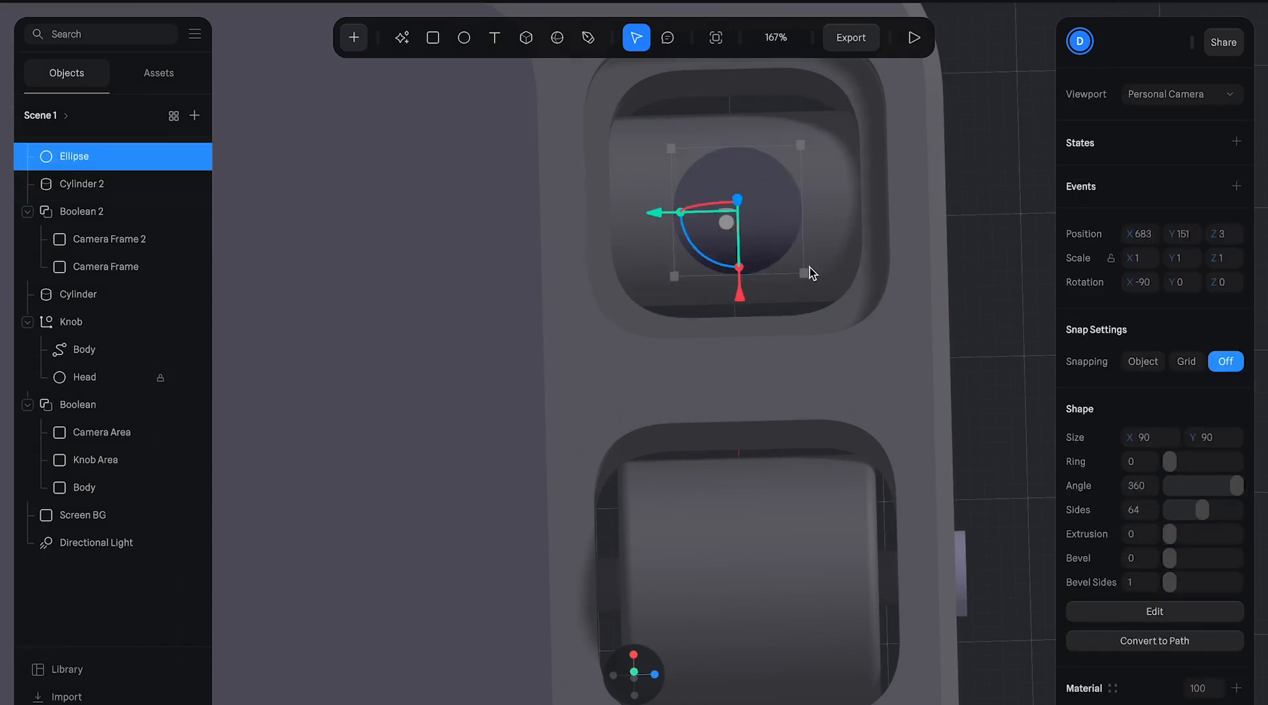
{"action": "left_click", "coordinate": [113, 184]}
{"action": "left_click", "coordinate": [105, 156]}
{"action": "left_click_drag", "start_coordinate": [803, 273], "coordinate": [755, 228]}
{"action": "mouse_move", "coordinate": [641, 190]}
{"action": "left_mouse_down"}
{"action": "mouse_move", "coordinate": [668, 192]}
{"action": "mouse_move", "coordinate": [656, 193]}
{"action": "left_mouse_up"}
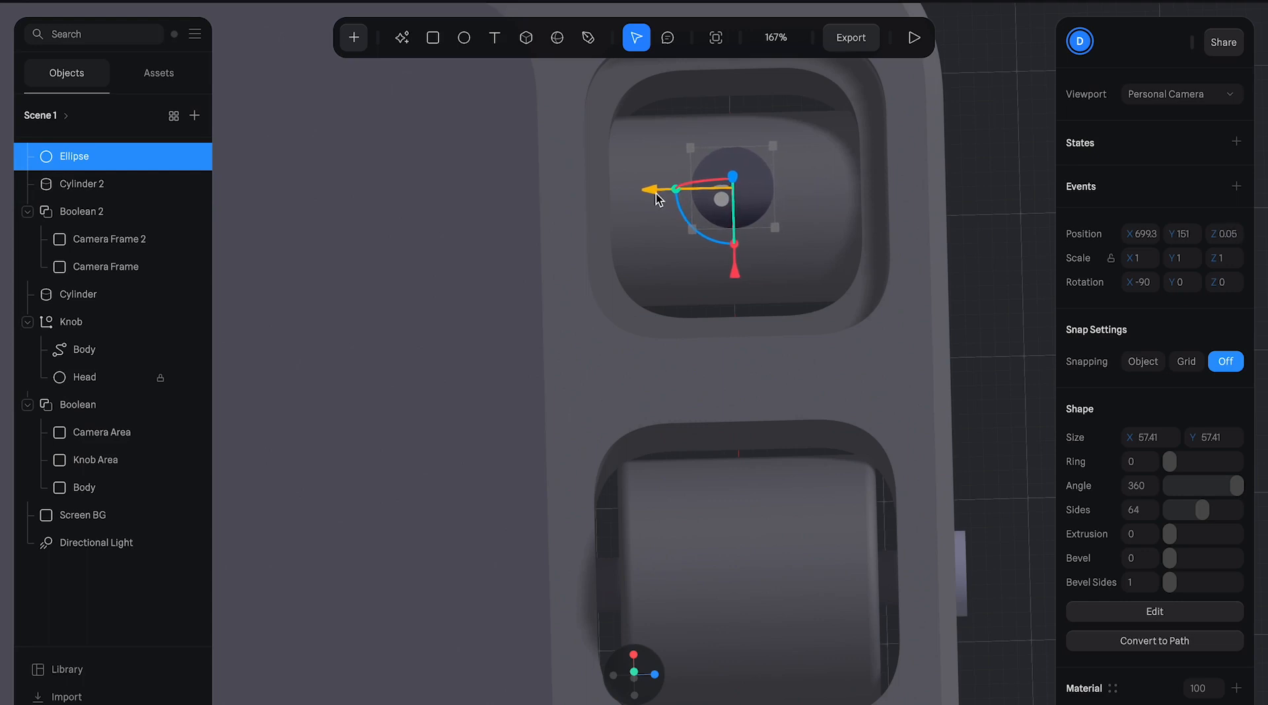
{"action": "left_click_drag", "start_coordinate": [736, 274], "coordinate": [737, 277]}
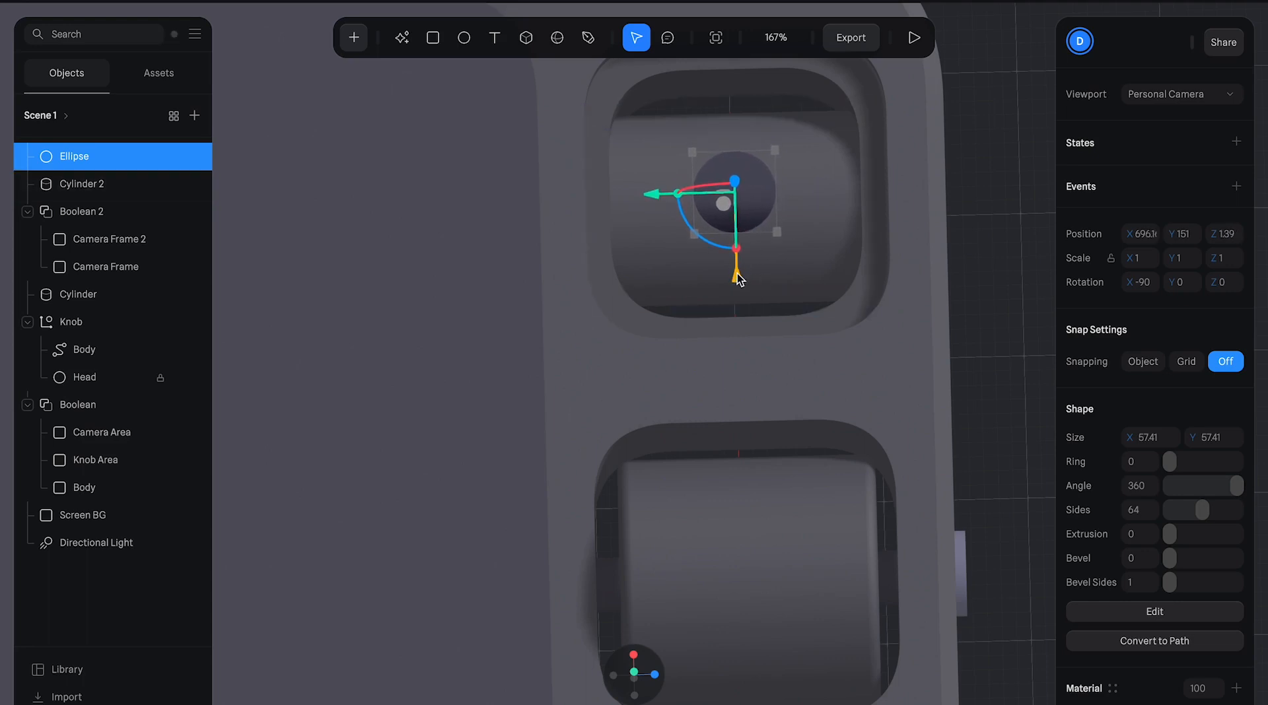
- Add a Depth material layer at 40 opacity to the ellipse, directly beneath its Lighting layer
{"action": "scroll", "coordinate": [1149, 314], "scroll_direction": "down", "scroll_amount": 2}
{"action": "scroll", "coordinate": [1149, 314], "scroll_direction": "down", "scroll_amount": 4}
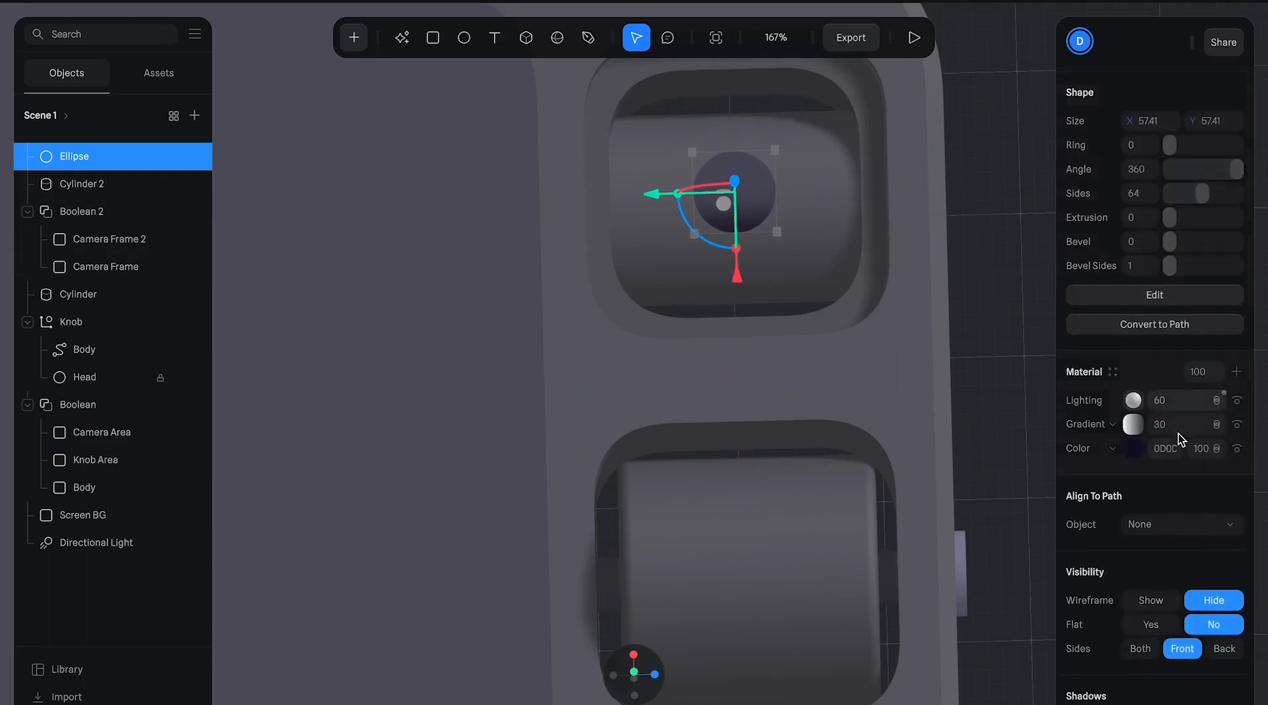
{"action": "left_click", "coordinate": [1236, 373]}
{"action": "left_click", "coordinate": [1108, 399]}
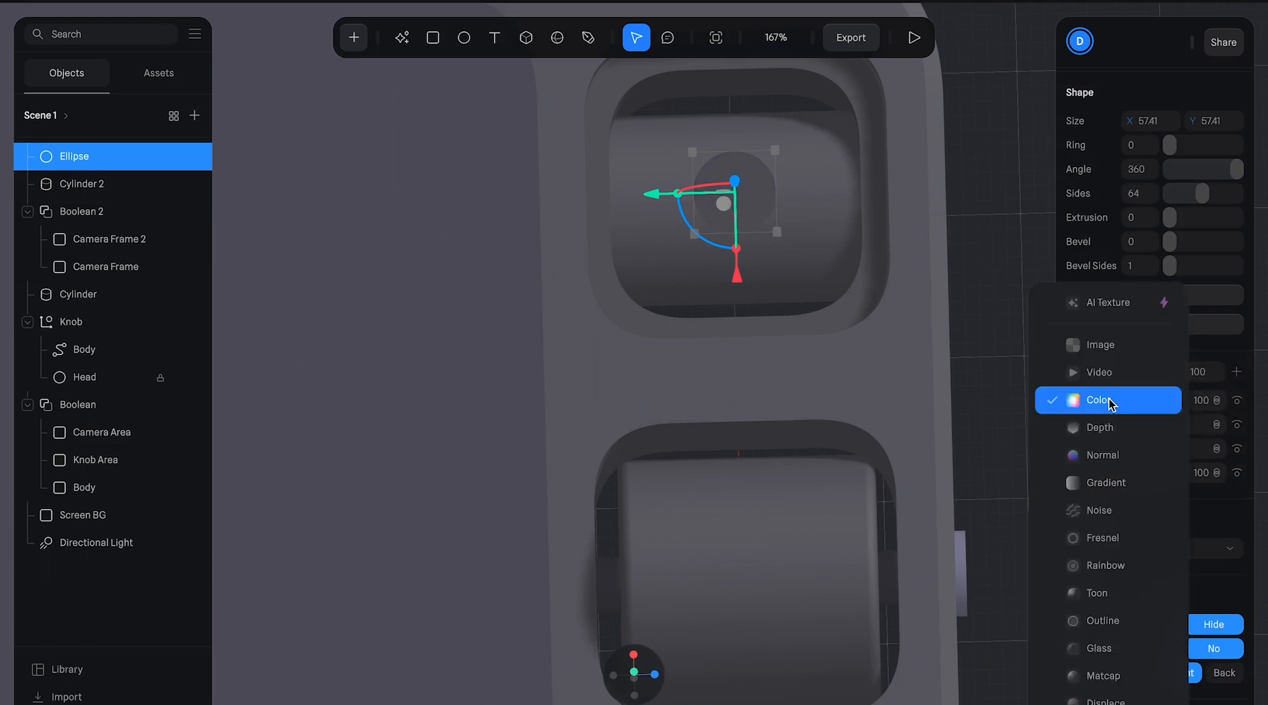
{"action": "left_click", "coordinate": [1108, 426]}
{"action": "mouse_move", "coordinate": [1106, 402]}
{"action": "left_mouse_down"}
{"action": "mouse_move", "coordinate": [1103, 429]}
{"action": "mouse_move", "coordinate": [1137, 425]}
{"action": "mouse_move", "coordinate": [1106, 425]}
{"action": "left_mouse_up"}
{"action": "left_click", "coordinate": [1170, 429]}
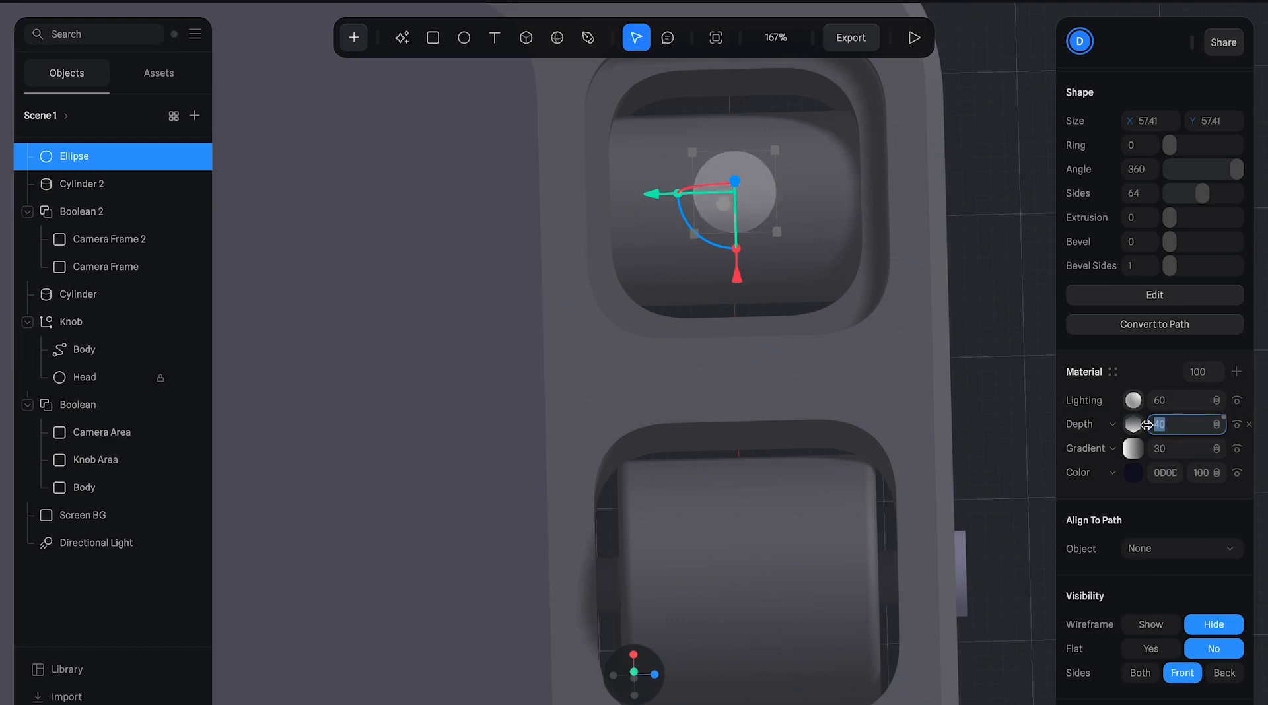
{"action": "left_click", "coordinate": [1114, 427]}
{"action": "left_click", "coordinate": [1170, 422]}
- Move the Depth ramp's middle stop close to the white end and try darkening it toward black
{"action": "left_click", "coordinate": [1130, 426]}
{"action": "left_click_drag", "start_coordinate": [1189, 560], "coordinate": [1144, 557]}
{"action": "scroll", "coordinate": [1185, 515], "scroll_direction": "down", "scroll_amount": 2}
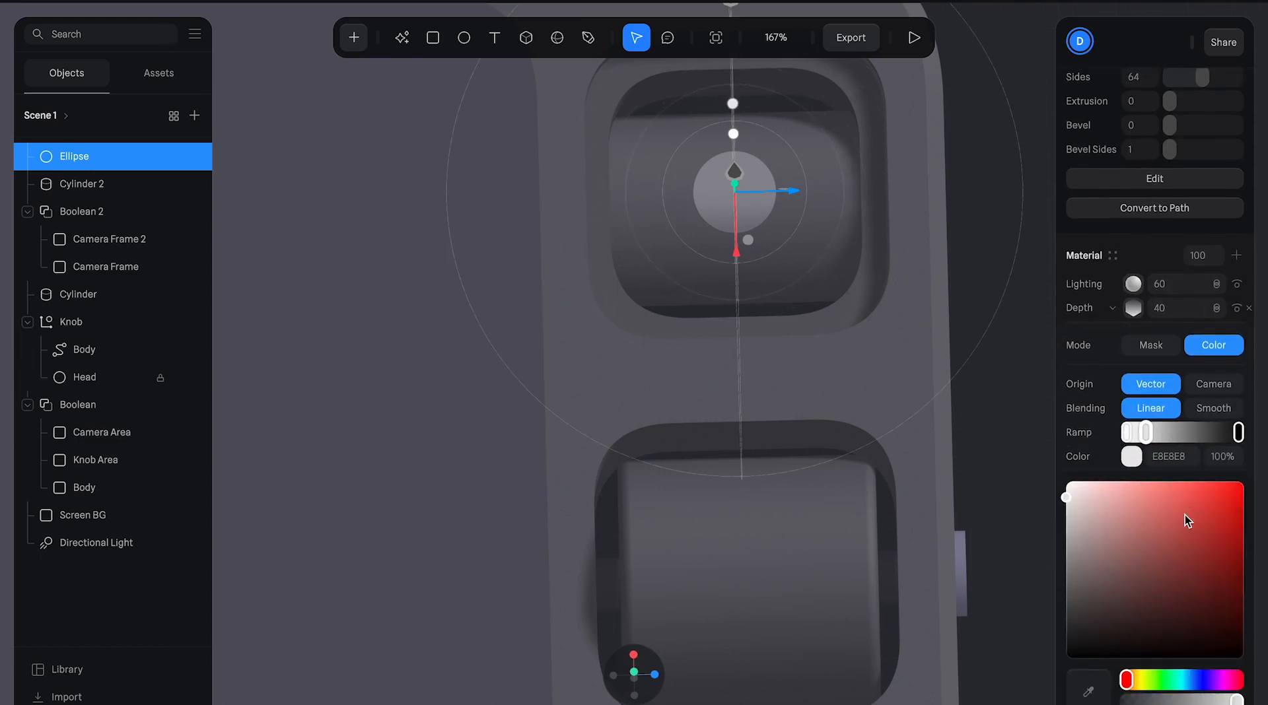
{"action": "left_click", "coordinate": [1134, 456]}
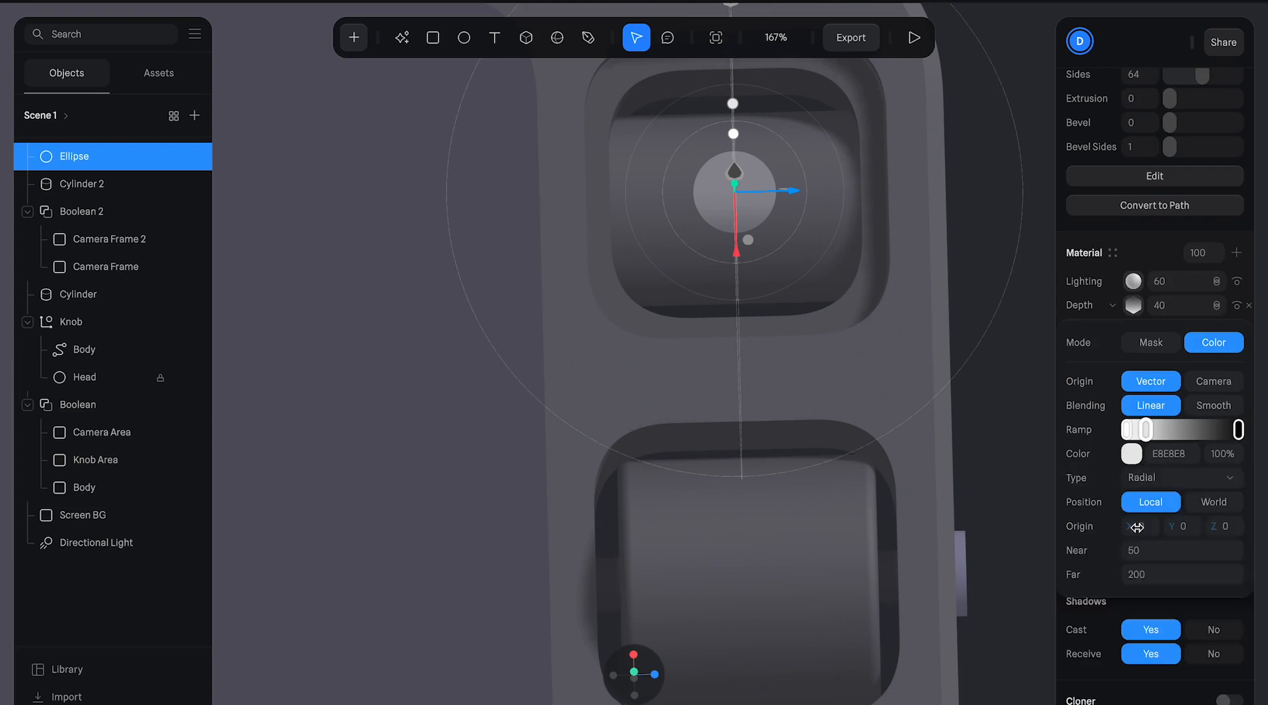
{"action": "left_click", "coordinate": [1129, 454]}
{"action": "left_click_drag", "start_coordinate": [1067, 490], "coordinate": [1045, 641]}
{"action": "left_click", "coordinate": [1129, 279]}
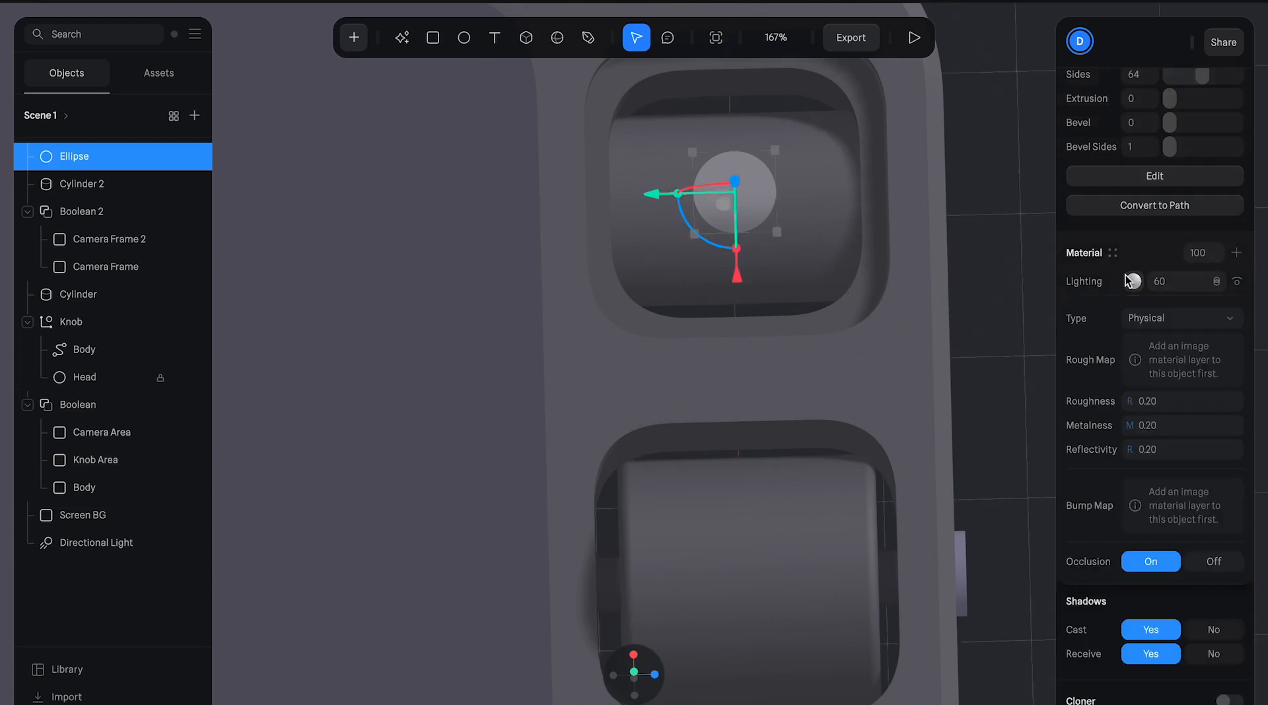
{"action": "left_click", "coordinate": [1152, 253]}
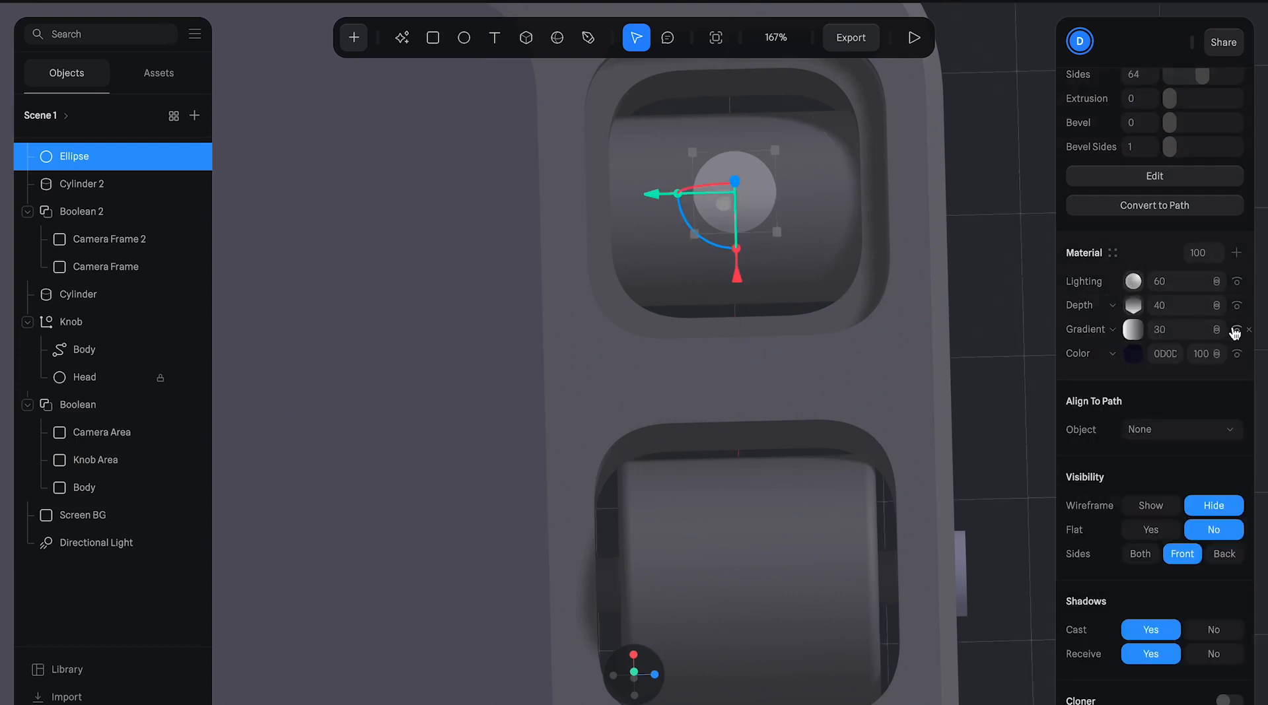
- Hide the ellipse's Gradient layer and move it above the Depth layer
{"action": "left_click", "coordinate": [1236, 329]}
{"action": "left_click", "coordinate": [1236, 331]}
{"action": "left_click", "coordinate": [1236, 330]}
{"action": "left_click_drag", "start_coordinate": [1092, 330], "coordinate": [1153, 302]}
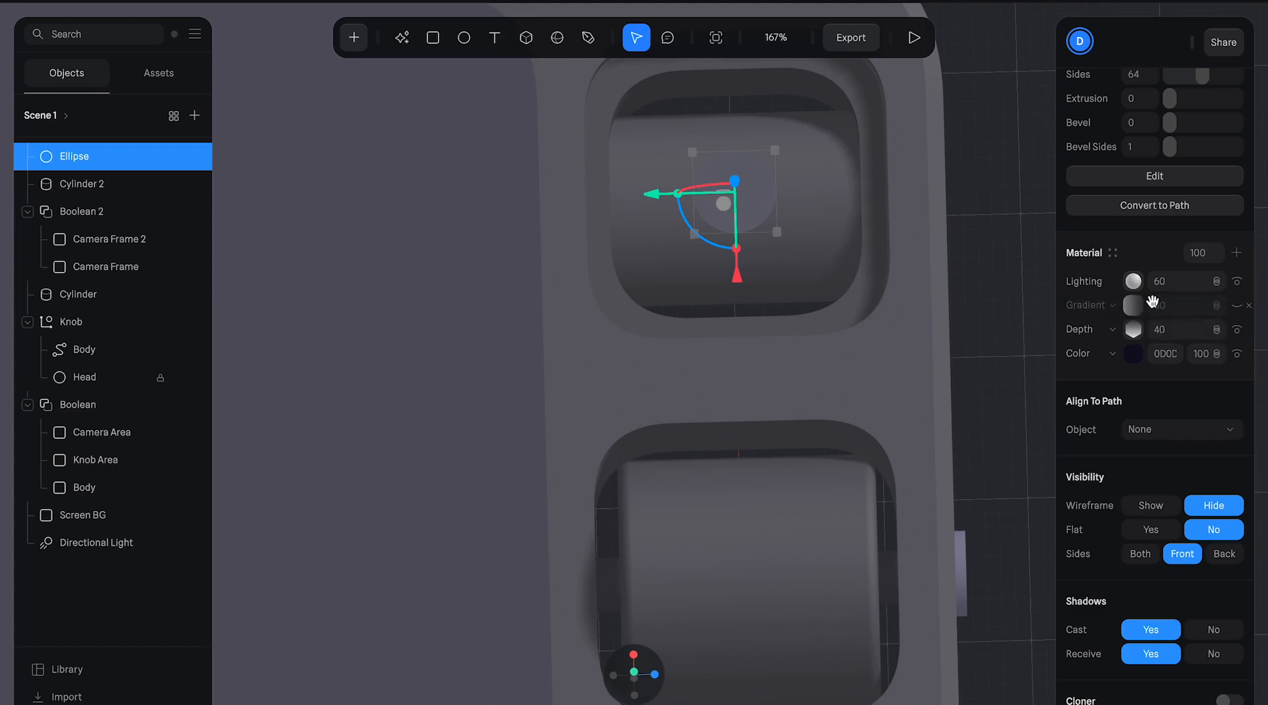
{"action": "left_click", "coordinate": [1255, 305]}
- Undo the layer reordering and all Depth layer edits, back to the ellipse's dark gradient material
{"action": "key", "text": "ctrl+z"}
{"action": "key", "text": "ctrl+z"}
{"action": "key", "text": "ctrl+z"}
{"action": "key", "text": "ctrl+z"}
{"action": "key", "text": "ctrl+z"}
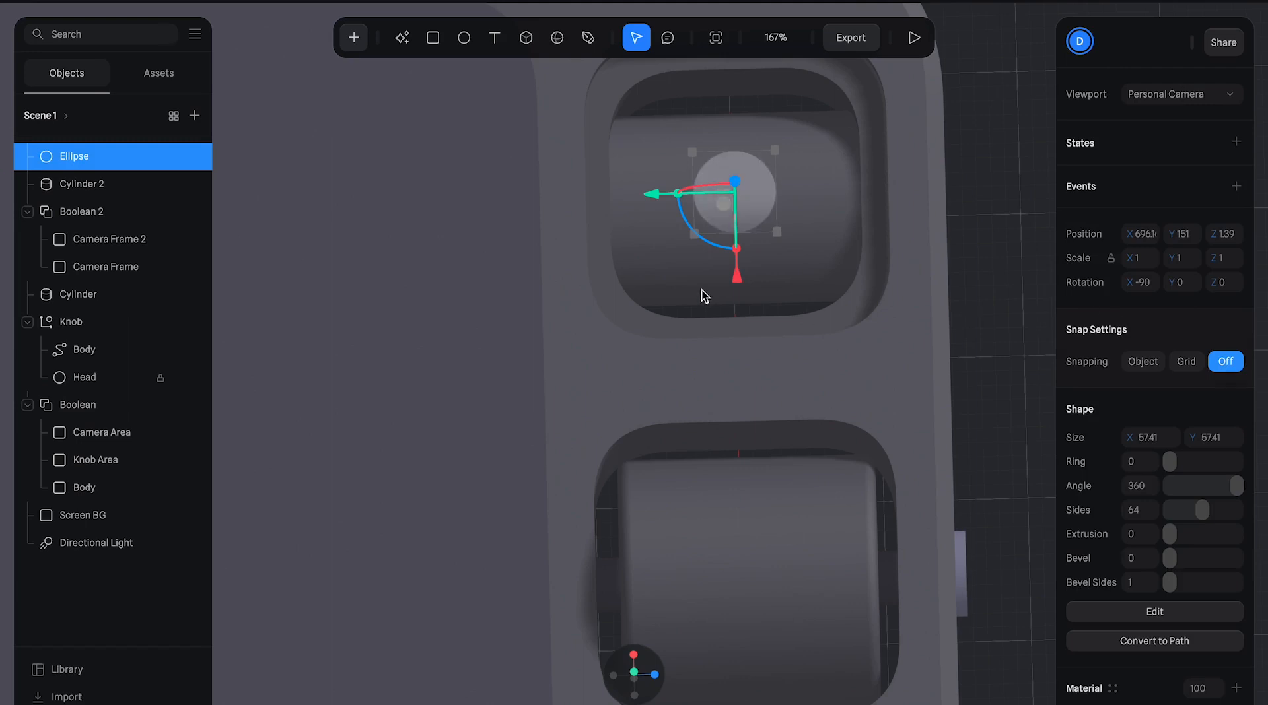
{"action": "left_click", "coordinate": [991, 244]}
{"action": "key", "text": "ctrl+z"}
{"action": "key", "text": "ctrl+z"}
{"action": "key", "text": "ctrl+z"}
{"action": "key", "text": "ctrl+z"}
{"action": "key", "text": "ctrl+z"}
{"action": "key", "text": "ctrl+z"}
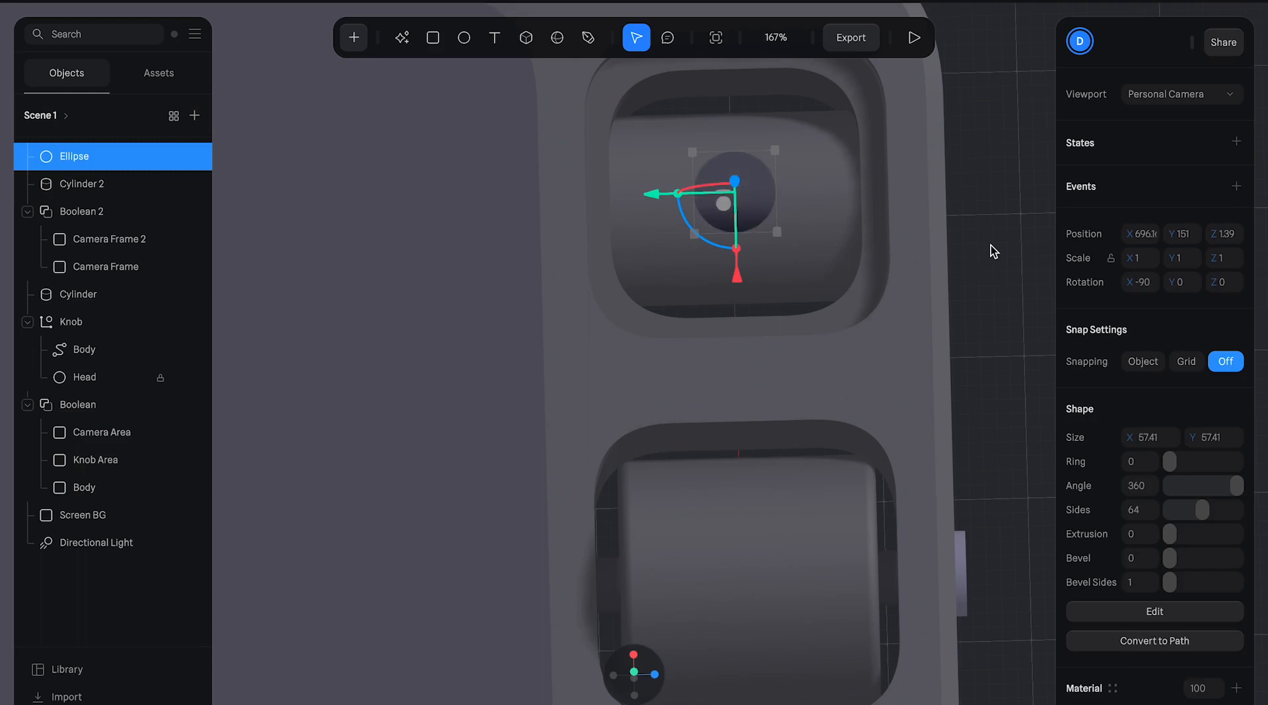
- Deselect the ellipse and check the camera lens on the whole device from above
{"action": "scroll", "coordinate": [990, 271], "scroll_direction": "down", "scroll_amount": 5}
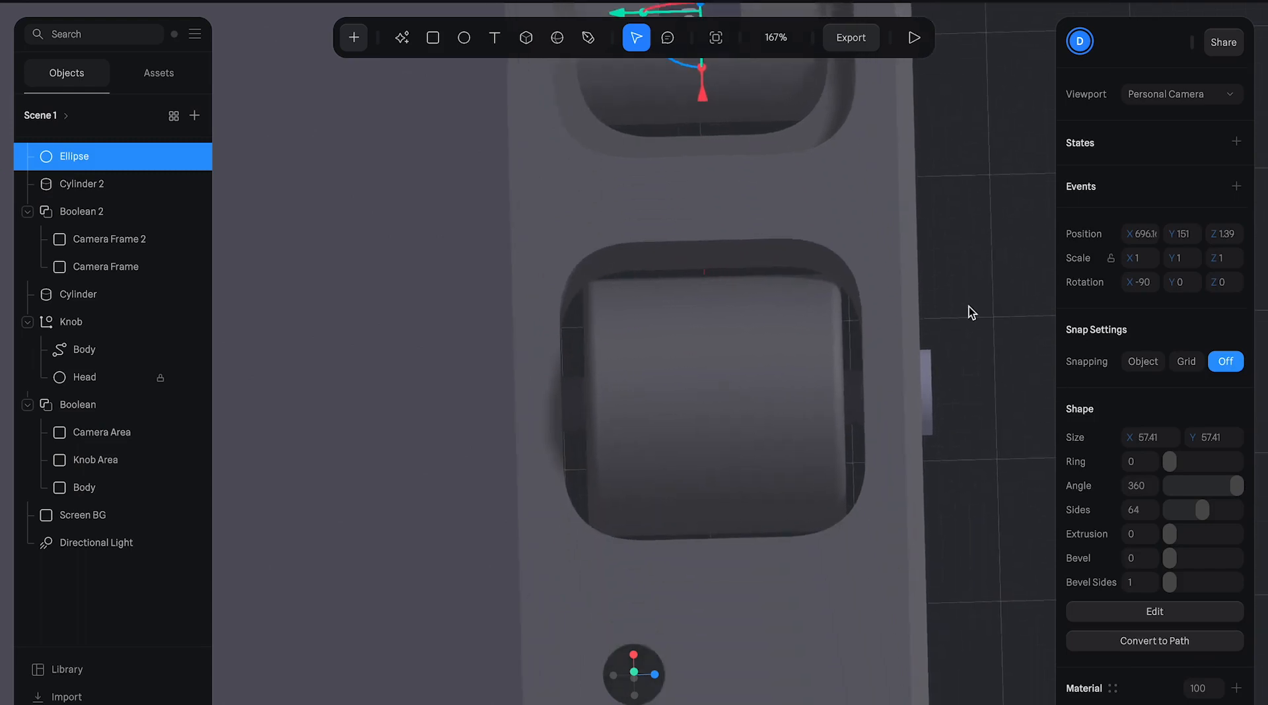
{"action": "scroll", "coordinate": [971, 311], "scroll_direction": "up", "scroll_amount": 4}
{"action": "left_click", "coordinate": [1002, 277]}
{"action": "scroll", "coordinate": [999, 279], "scroll_direction": "down", "scroll_amount": 8, "text": "ctrl"}
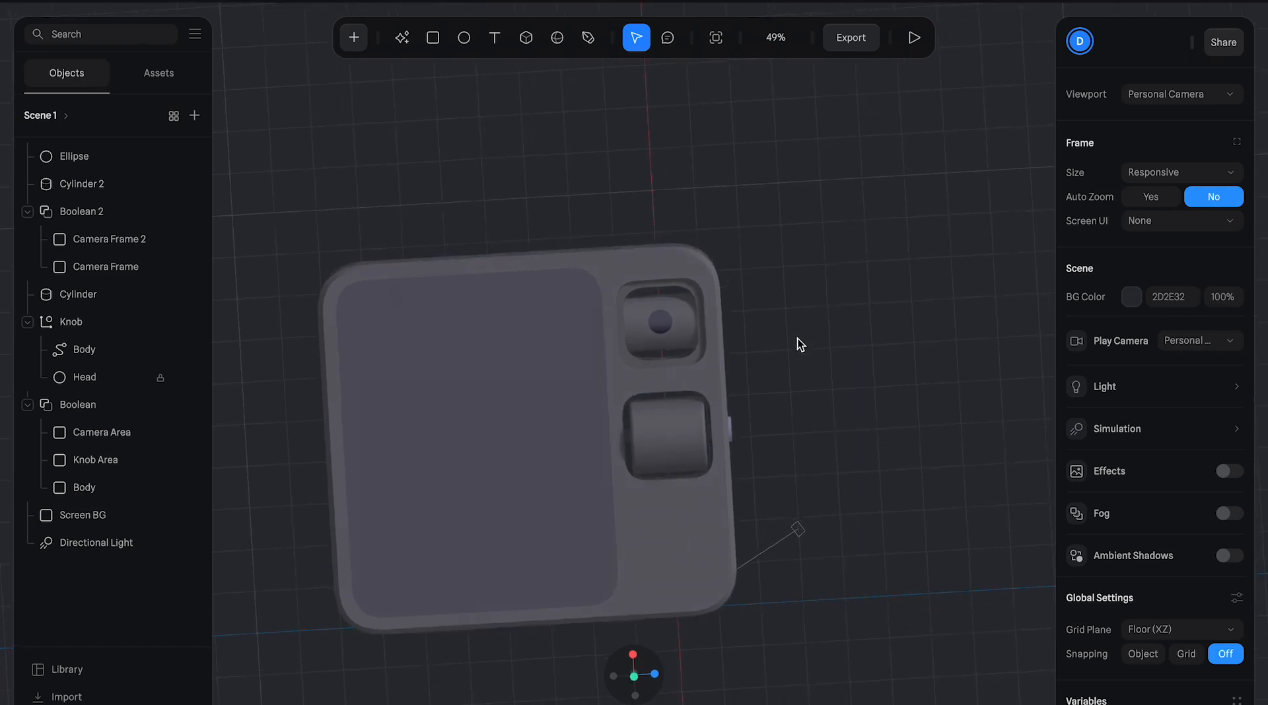
{"action": "scroll", "coordinate": [623, 316], "scroll_direction": "up", "scroll_amount": 5, "text": "ctrl"}
{"action": "scroll", "coordinate": [700, 235], "scroll_direction": "up", "scroll_amount": 2, "text": "ctrl"}
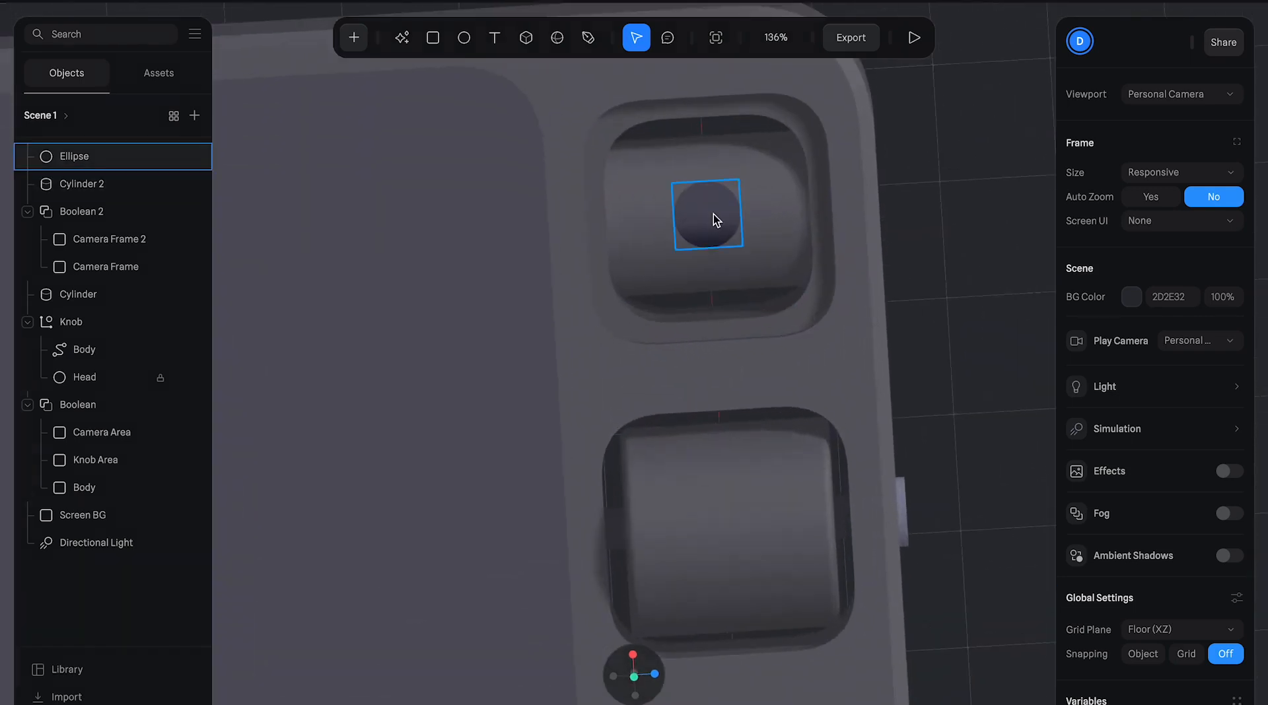
{"action": "key", "text": "o"}
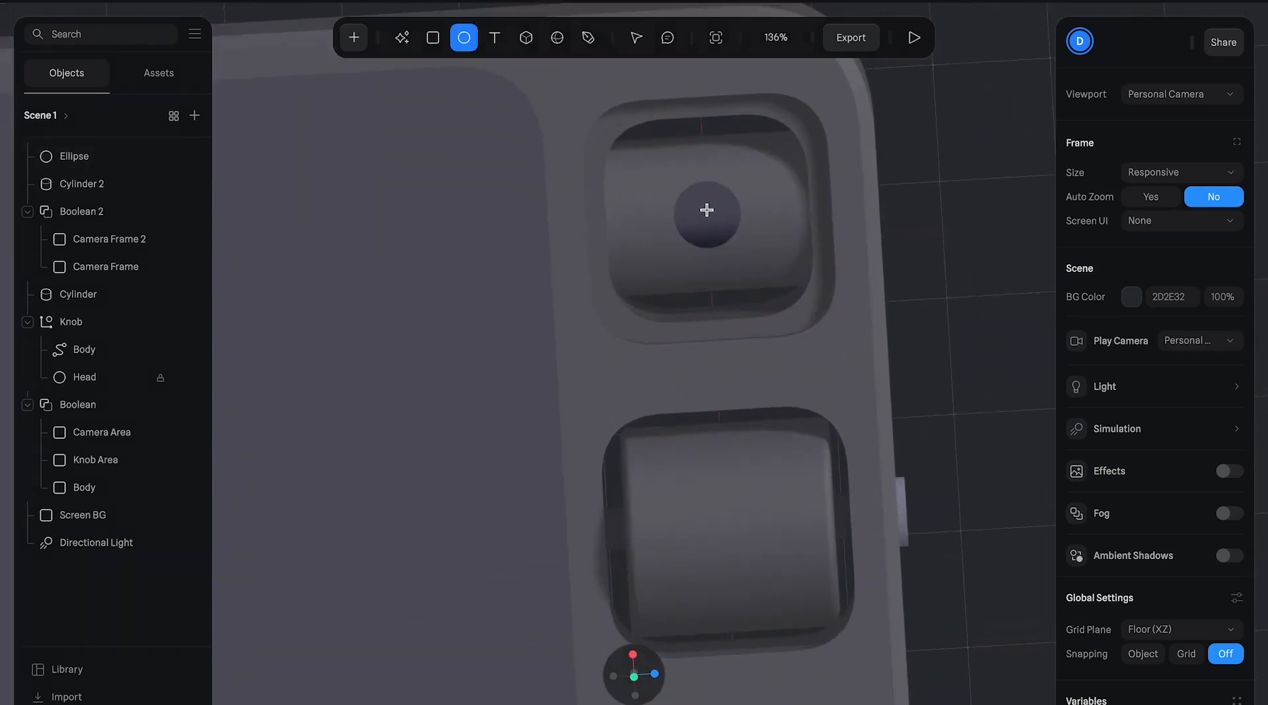
{"action": "left_click", "coordinate": [706, 210]}
{"action": "key", "text": "v"}
{"action": "key", "text": "ctrl+z"}
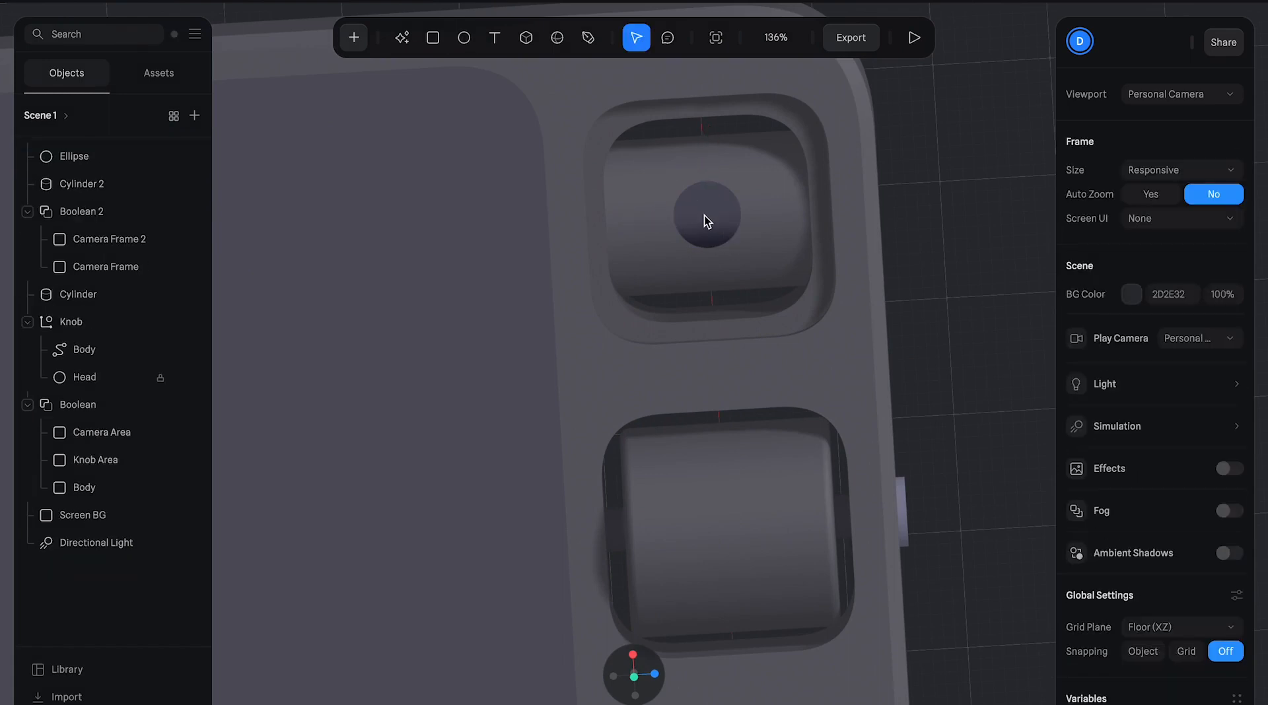
- Duplicate the camera lens ellipse and shrink the copy to about 44.42 by 44.42
{"action": "left_click", "coordinate": [695, 208]}
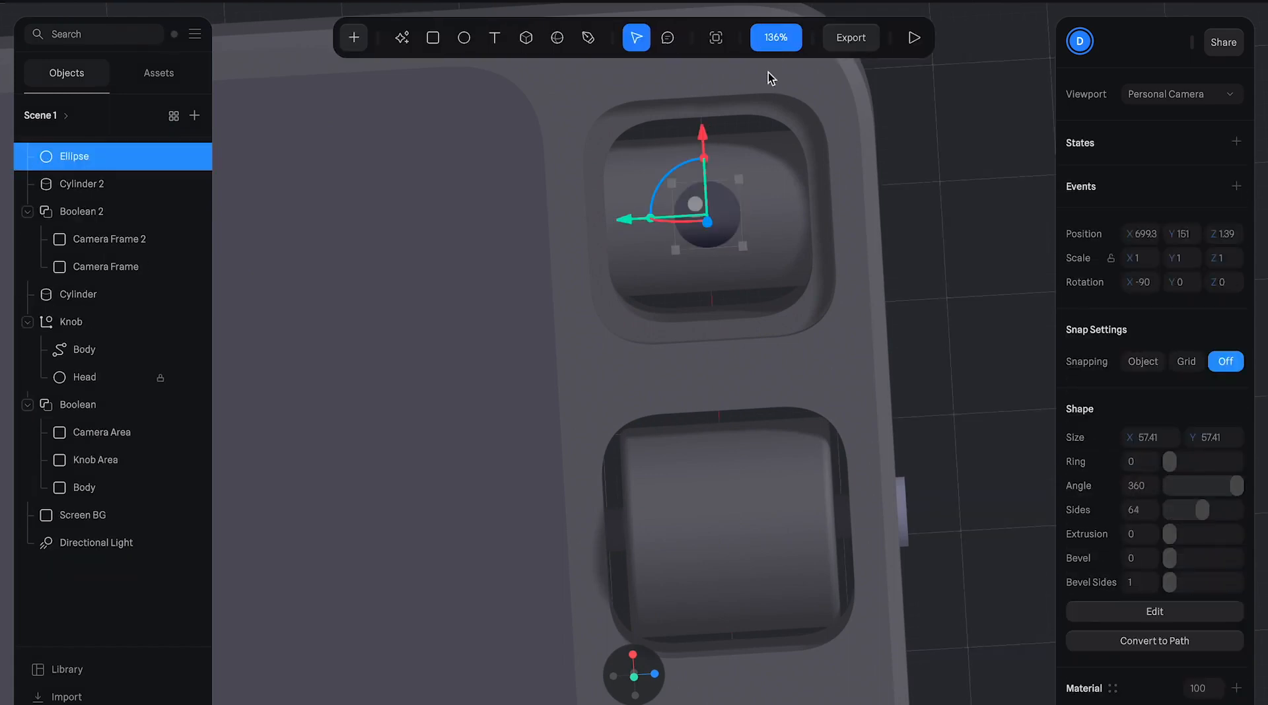
{"action": "key", "text": "ctrl+d"}
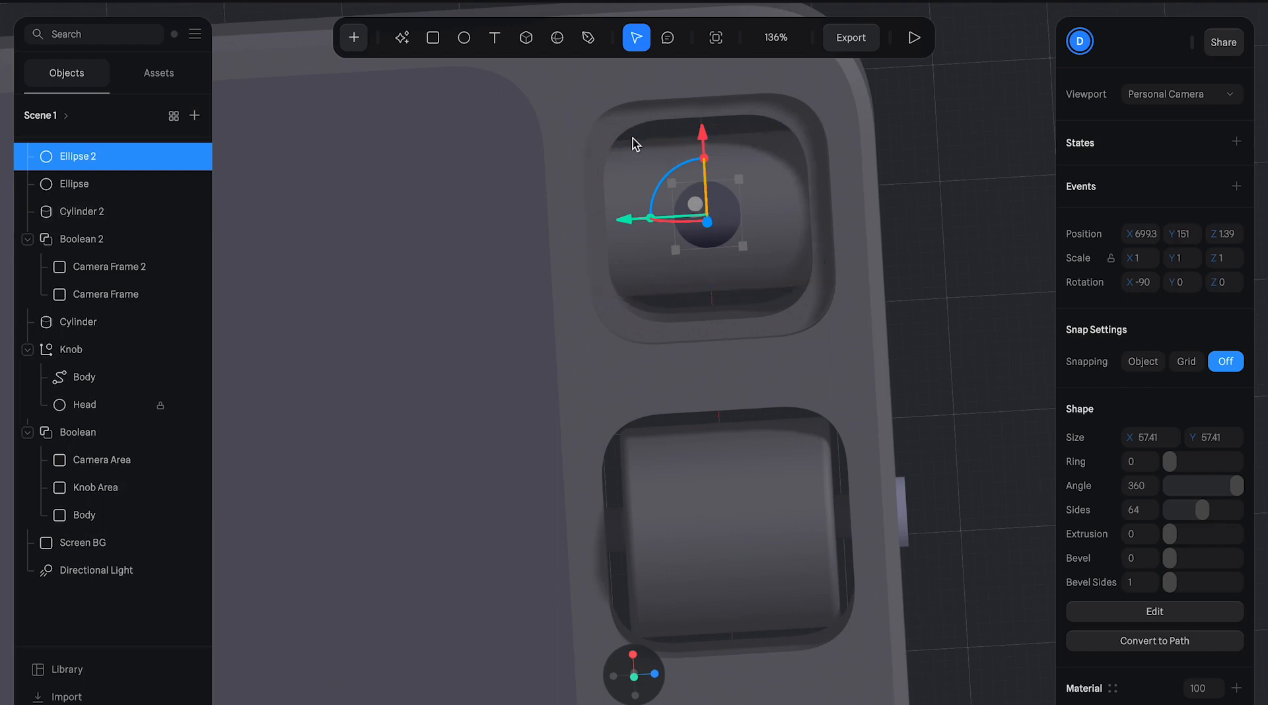
{"action": "left_click", "coordinate": [744, 177], "text": "shift"}
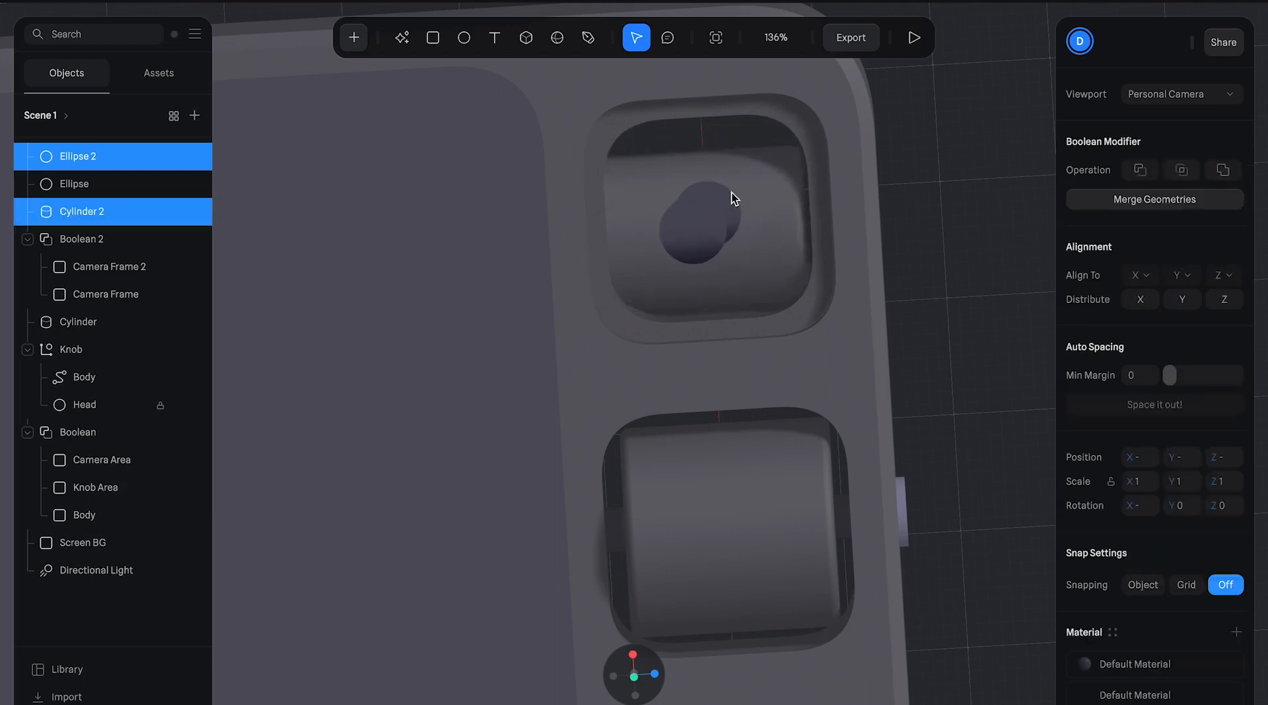
{"action": "left_click", "coordinate": [733, 198]}
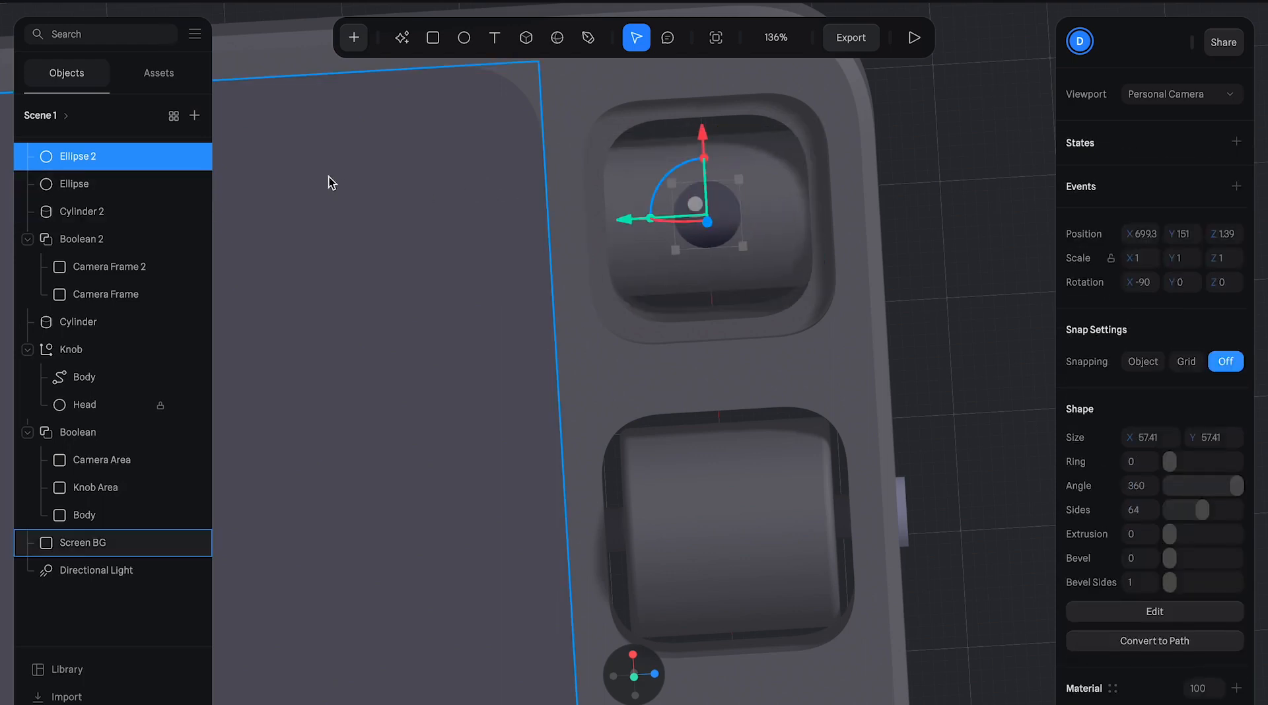
{"action": "mouse_move", "coordinate": [674, 183]}
{"action": "left_mouse_down"}
{"action": "mouse_move", "coordinate": [664, 204]}
{"action": "mouse_move", "coordinate": [687, 197]}
{"action": "left_mouse_up"}
- Set the smaller ellipse's colour to black and hide its Gradient layer
{"action": "scroll", "coordinate": [1156, 521], "scroll_direction": "down", "scroll_amount": 6}
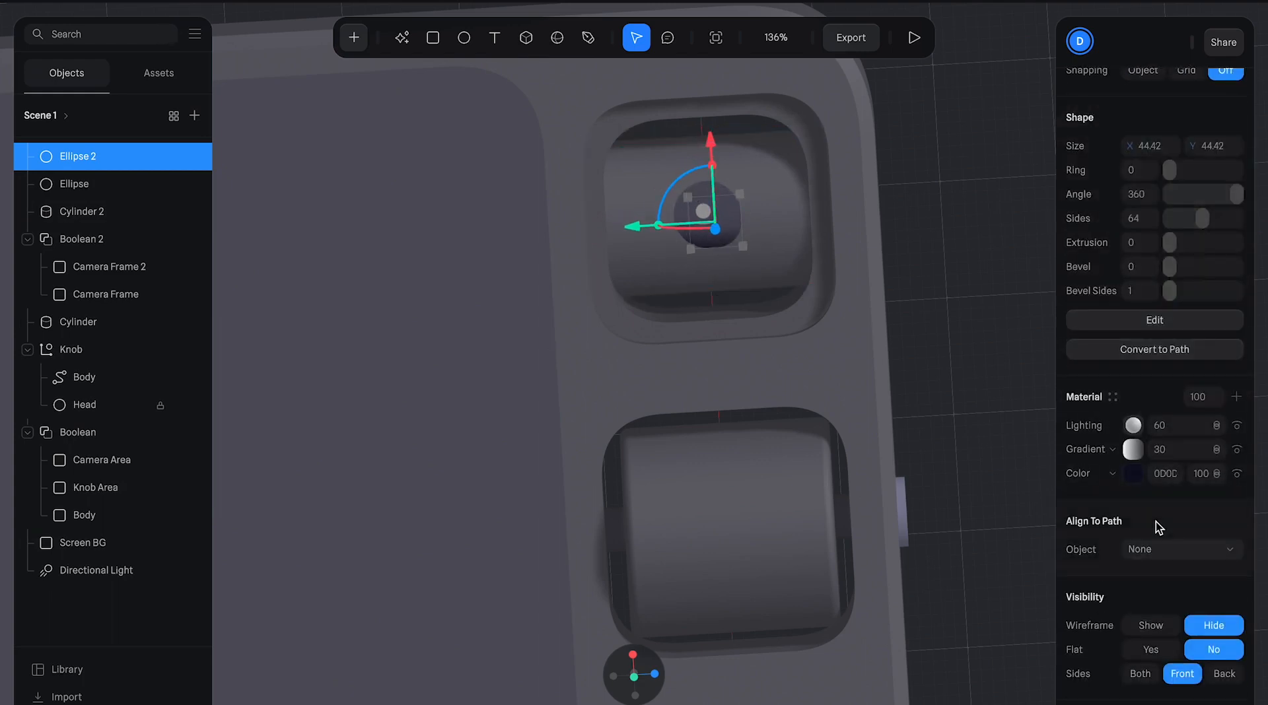
{"action": "left_click", "coordinate": [1133, 379]}
{"action": "left_click_drag", "start_coordinate": [1170, 562], "coordinate": [1229, 583]}
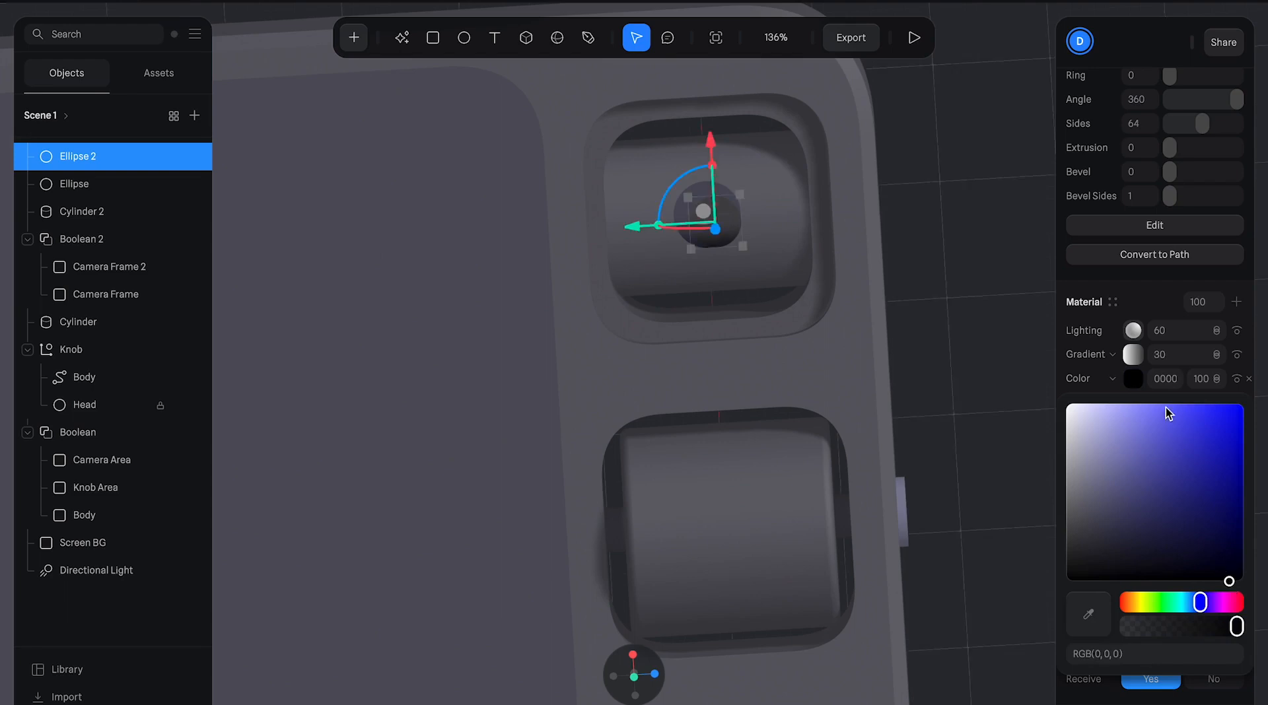
{"action": "left_click", "coordinate": [1237, 355]}
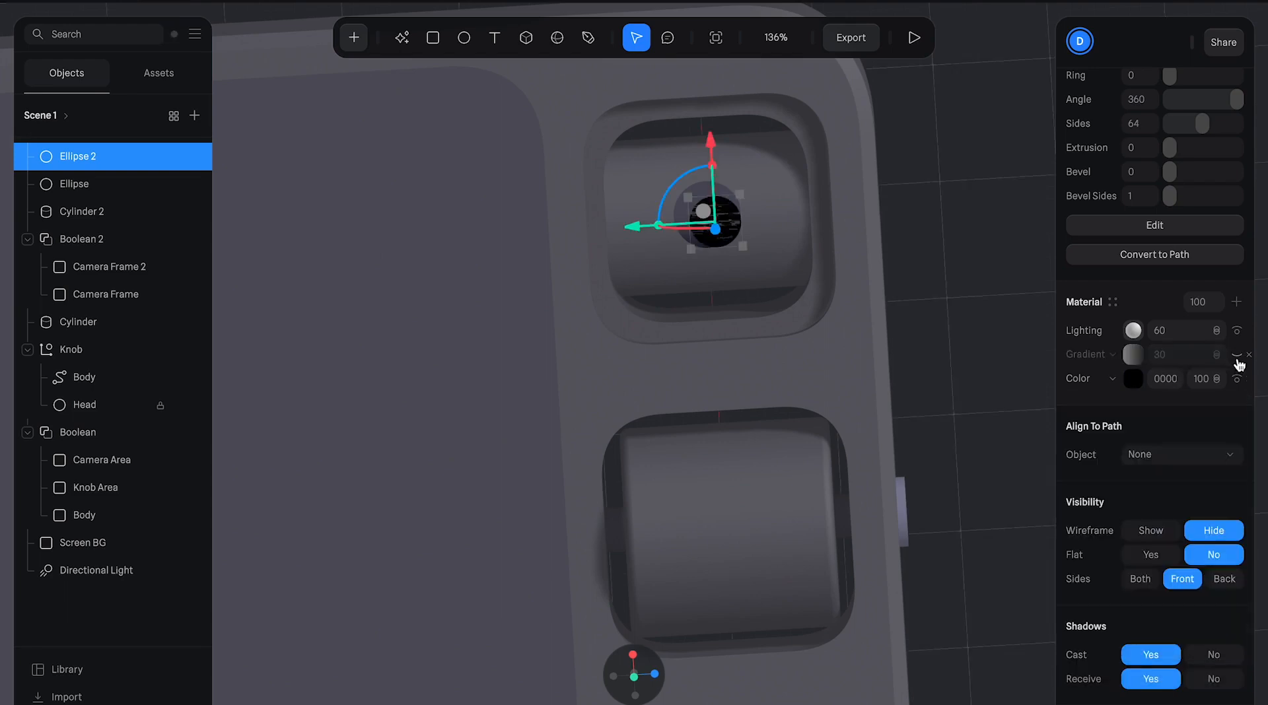
- Raise the black ellipse to about Y 157.4 and centre it over the larger lens ellipse
{"action": "left_click_drag", "start_coordinate": [917, 169], "coordinate": [948, 125], "text": "alt"}
{"action": "left_click_drag", "start_coordinate": [621, 188], "coordinate": [620, 183]}
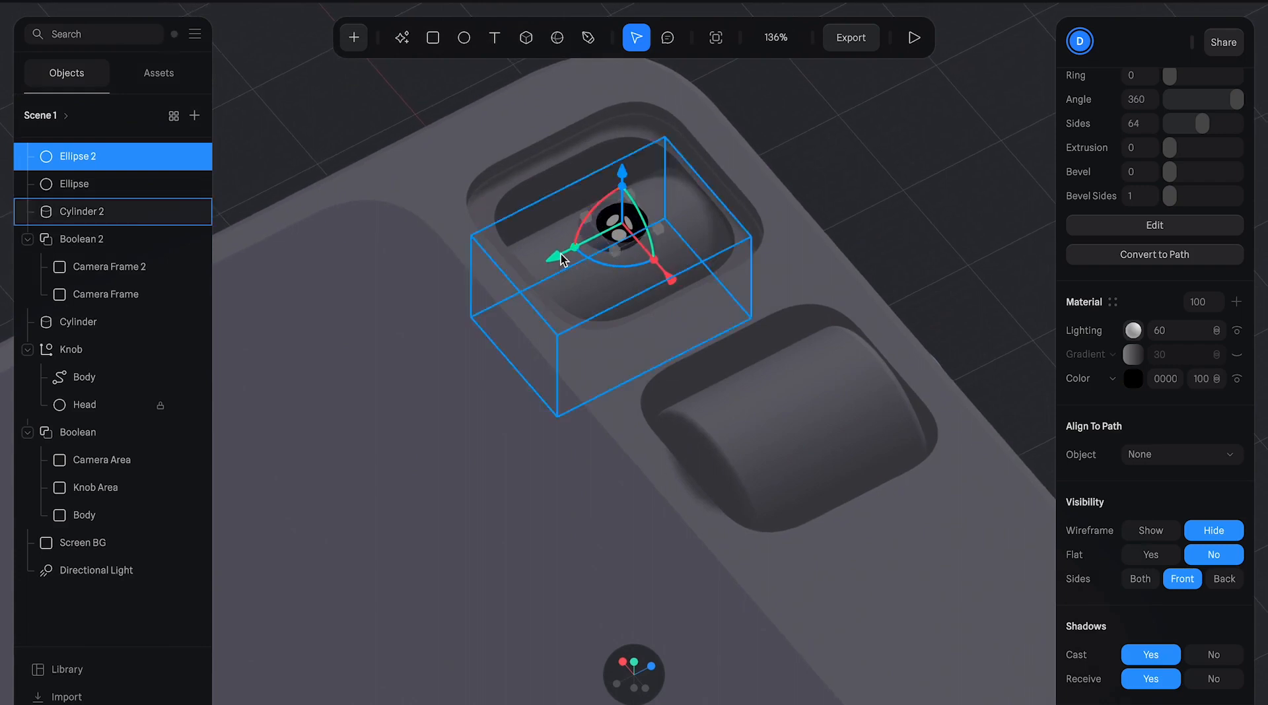
{"action": "left_click_drag", "start_coordinate": [554, 264], "coordinate": [553, 267]}
{"action": "left_click_drag", "start_coordinate": [823, 131], "coordinate": [666, 276]}
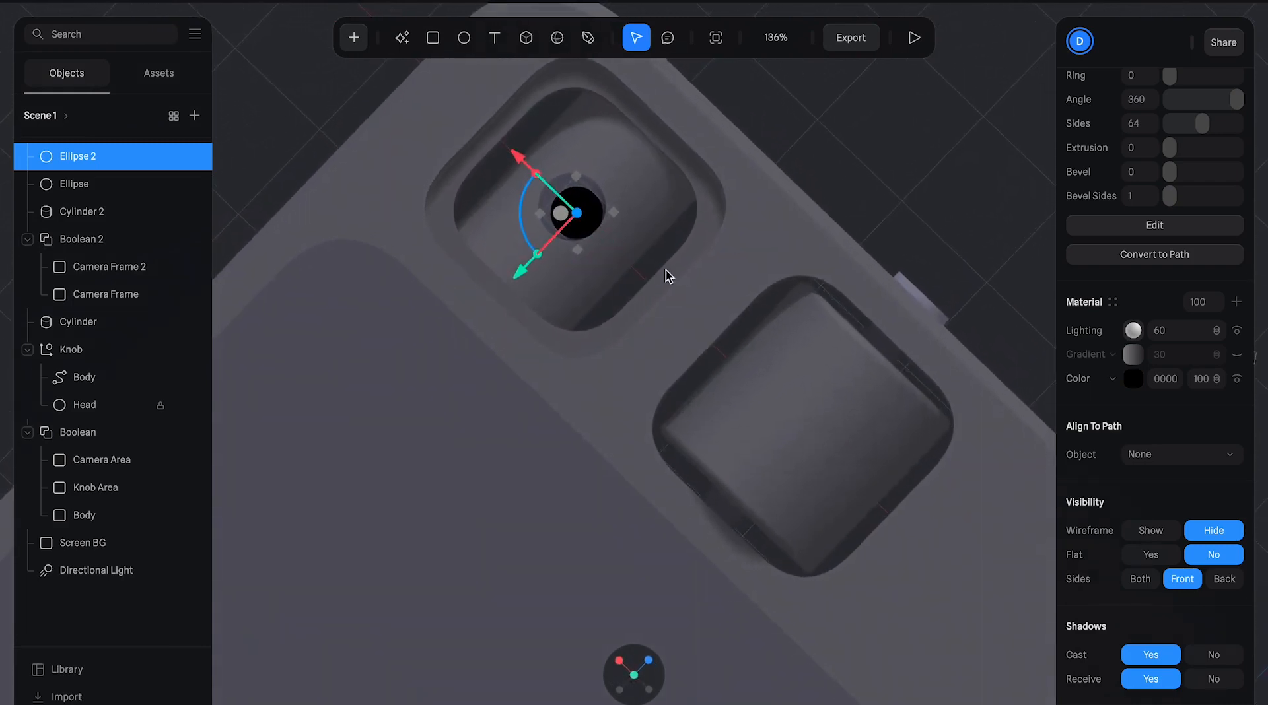
{"action": "left_click_drag", "start_coordinate": [521, 165], "coordinate": [519, 160]}
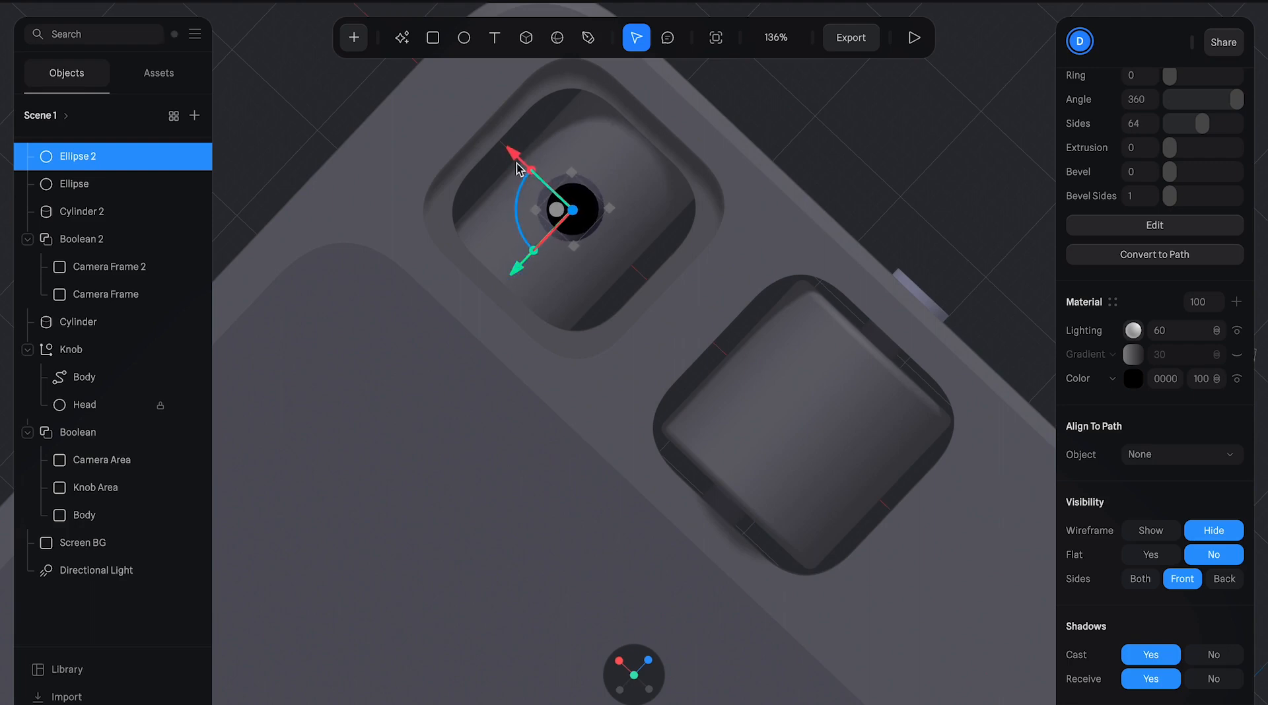
{"action": "left_click_drag", "start_coordinate": [519, 166], "coordinate": [519, 162]}
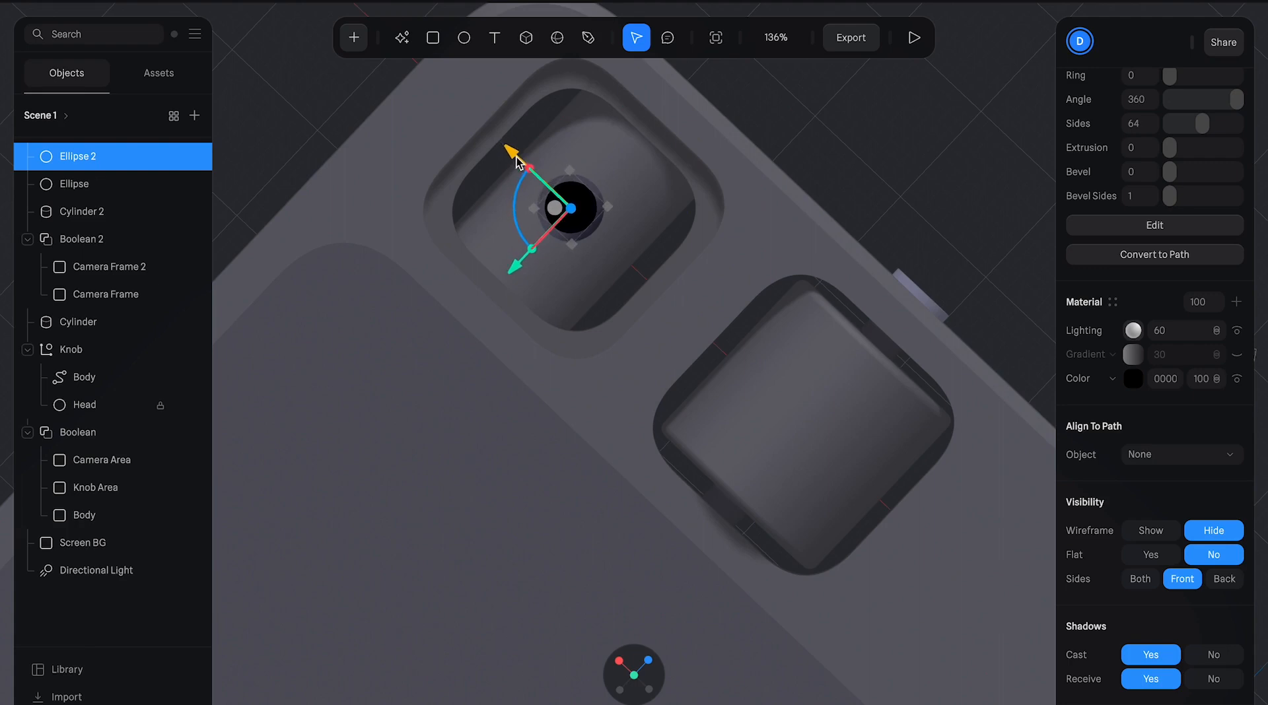
- Recolour the smaller ellipse to a very dark navy and deselect it
{"action": "left_click", "coordinate": [1132, 379]}
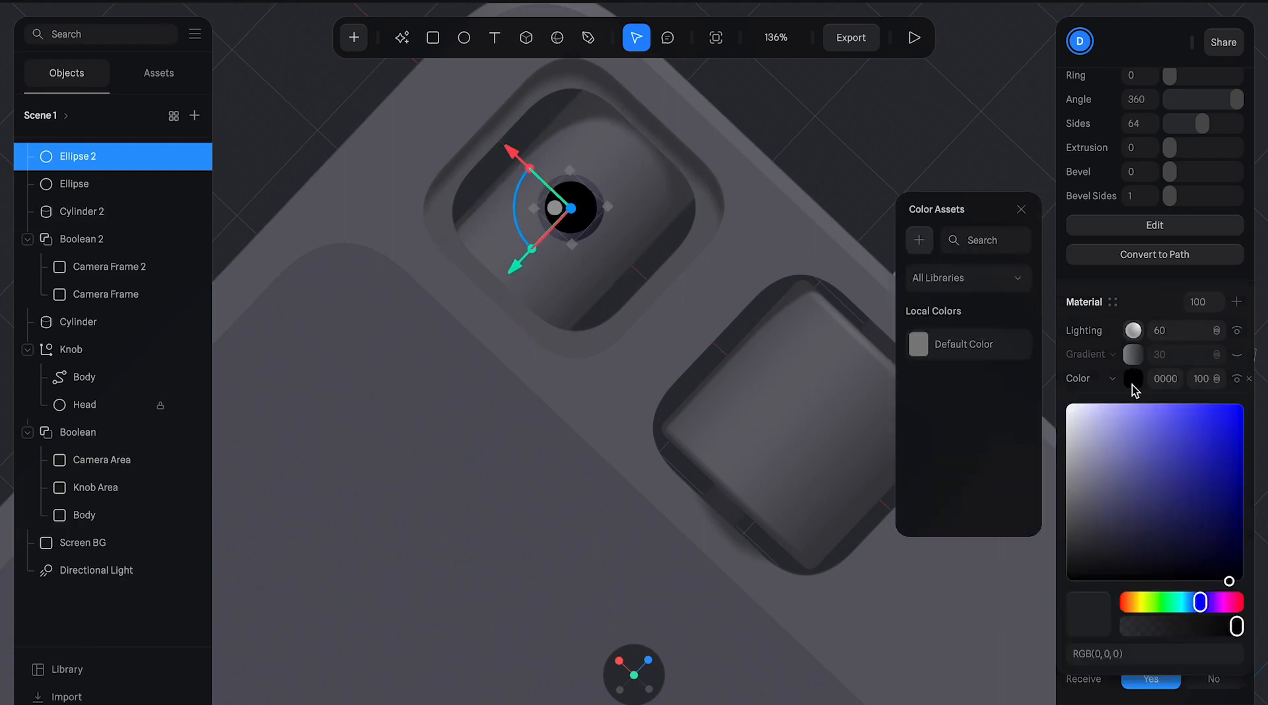
{"action": "left_click", "coordinate": [1202, 499]}
{"action": "left_click_drag", "start_coordinate": [1203, 509], "coordinate": [1177, 556]}
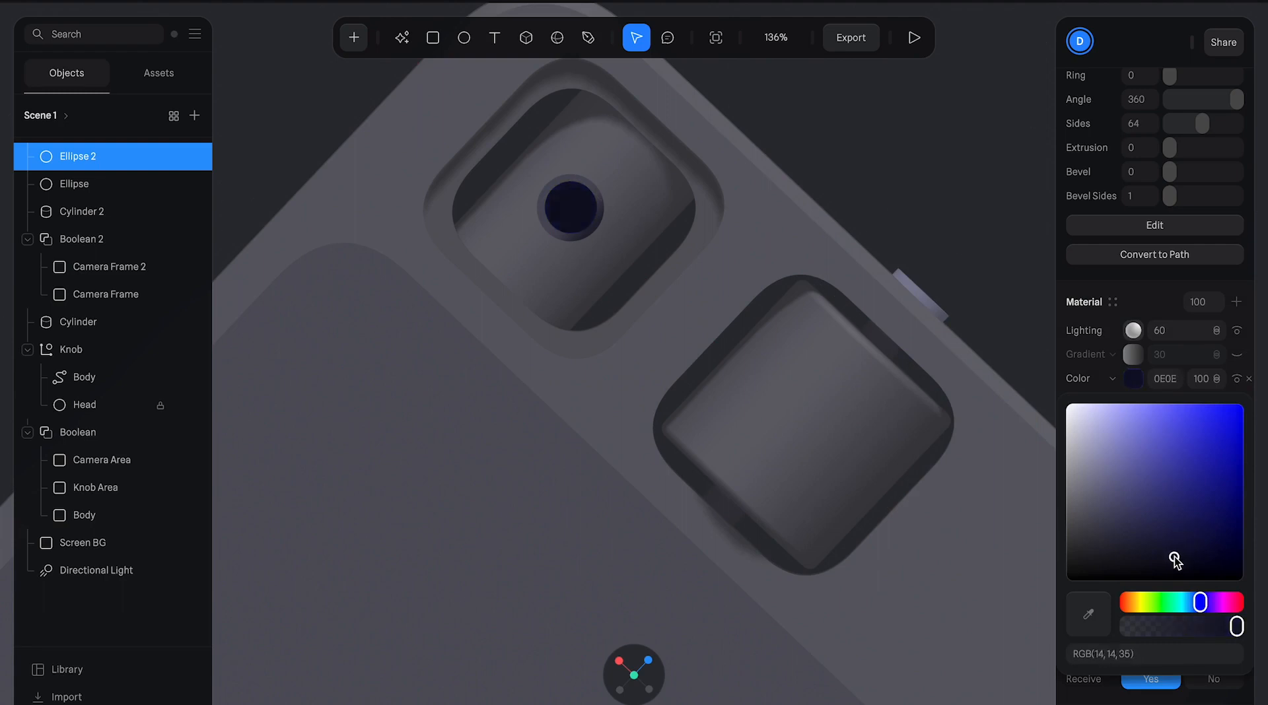
{"action": "left_click_drag", "start_coordinate": [1174, 560], "coordinate": [1160, 563]}
{"action": "left_click", "coordinate": [884, 150]}
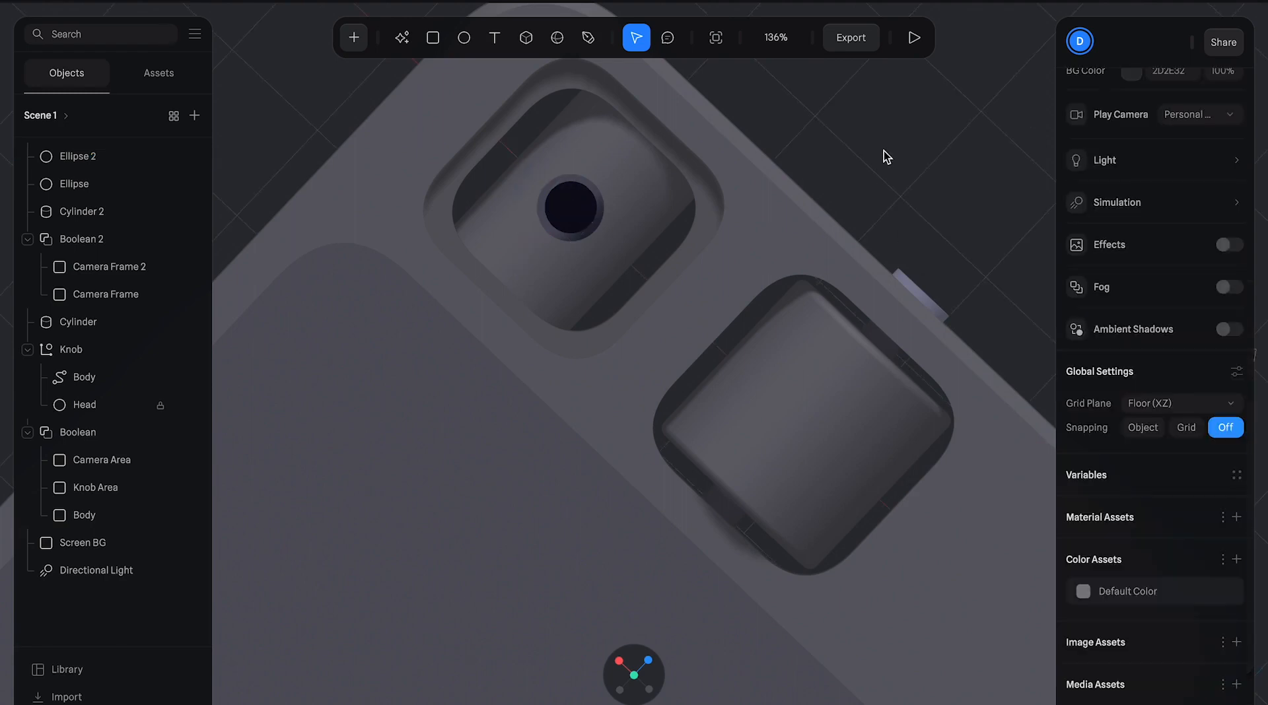
- Extrude the dark inner ellipse by 5 and look at the lens from an angle
{"action": "left_click", "coordinate": [572, 208]}
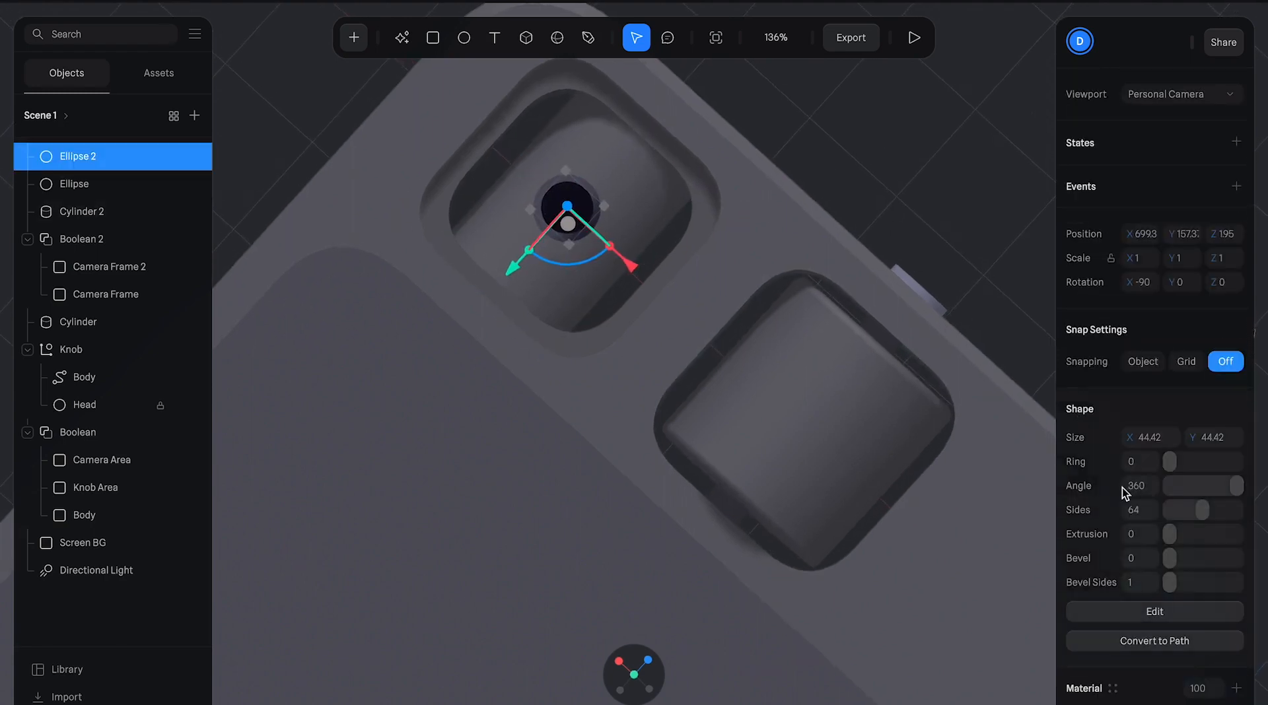
{"action": "left_click_drag", "start_coordinate": [1169, 535], "coordinate": [1176, 539]}
{"action": "left_click", "coordinate": [928, 223]}
{"action": "left_click_drag", "start_coordinate": [889, 189], "coordinate": [909, 140]}
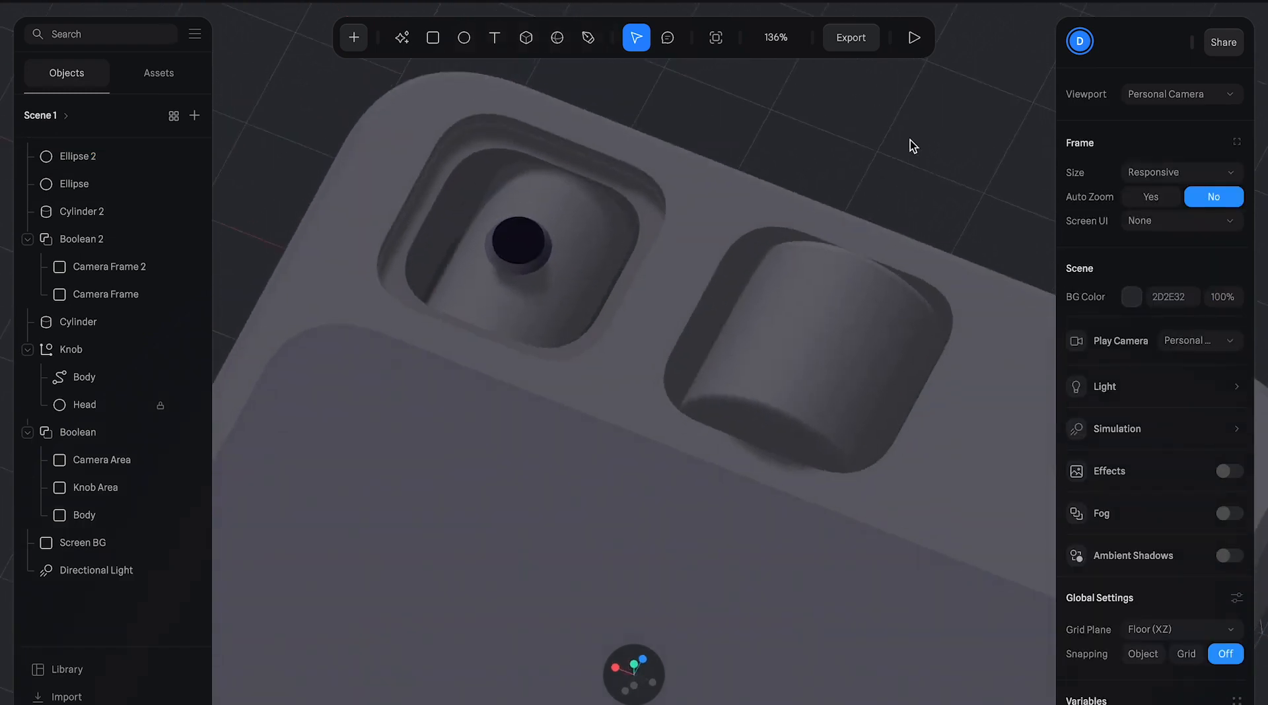
- Lower the extruded inner ellipse so it sits just above the larger lens ellipse, then deselect it
{"action": "left_click", "coordinate": [526, 241]}
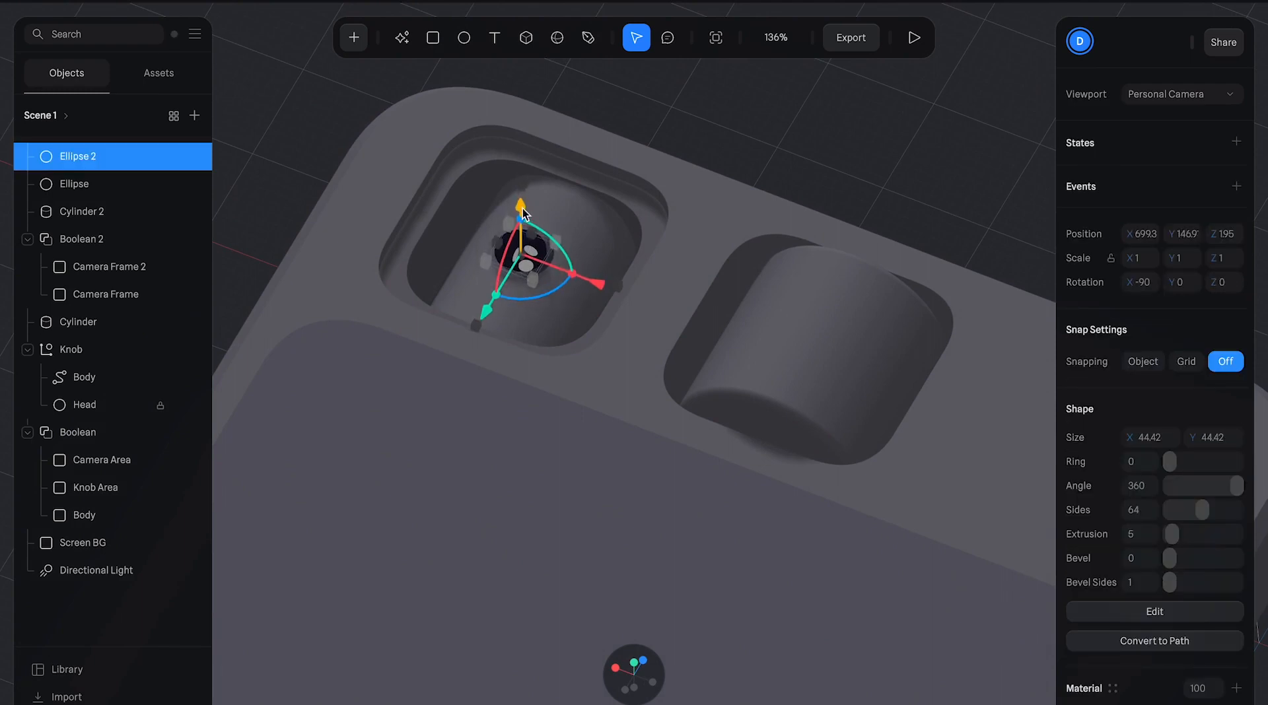
{"action": "left_click", "coordinate": [683, 132]}
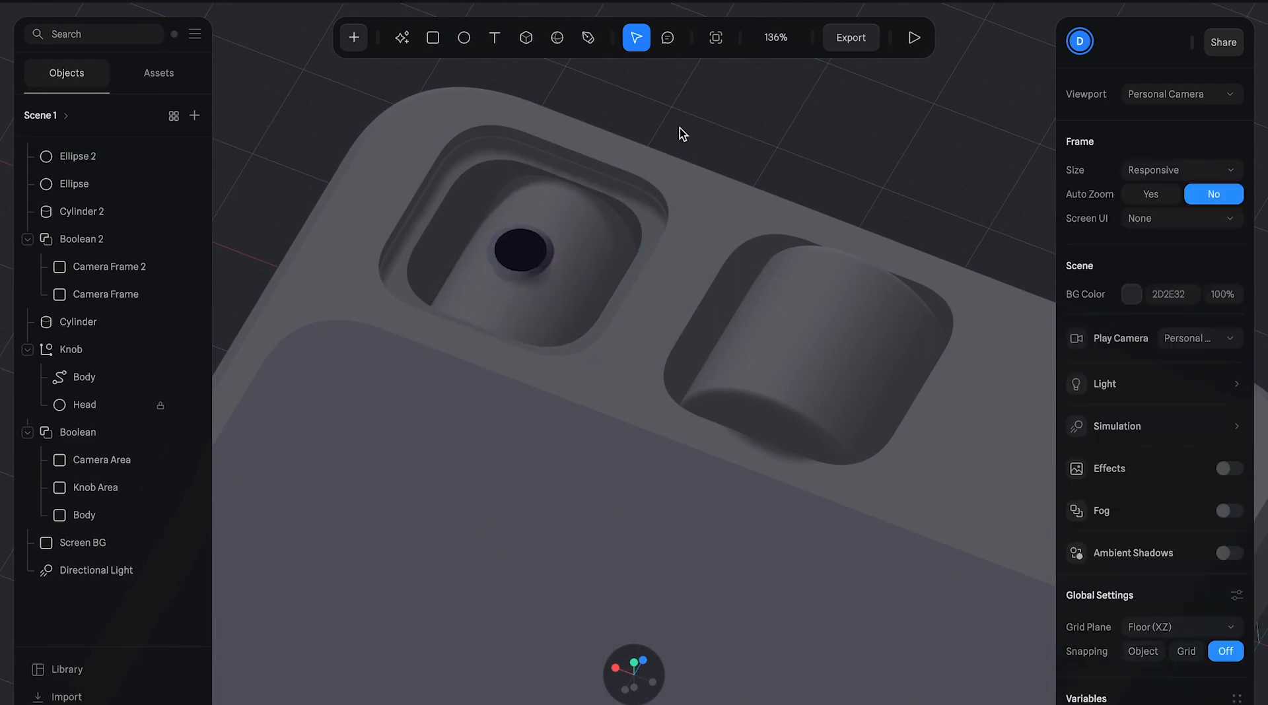
{"action": "left_click", "coordinate": [517, 239]}
{"action": "left_click_drag", "start_coordinate": [522, 210], "coordinate": [522, 210]}
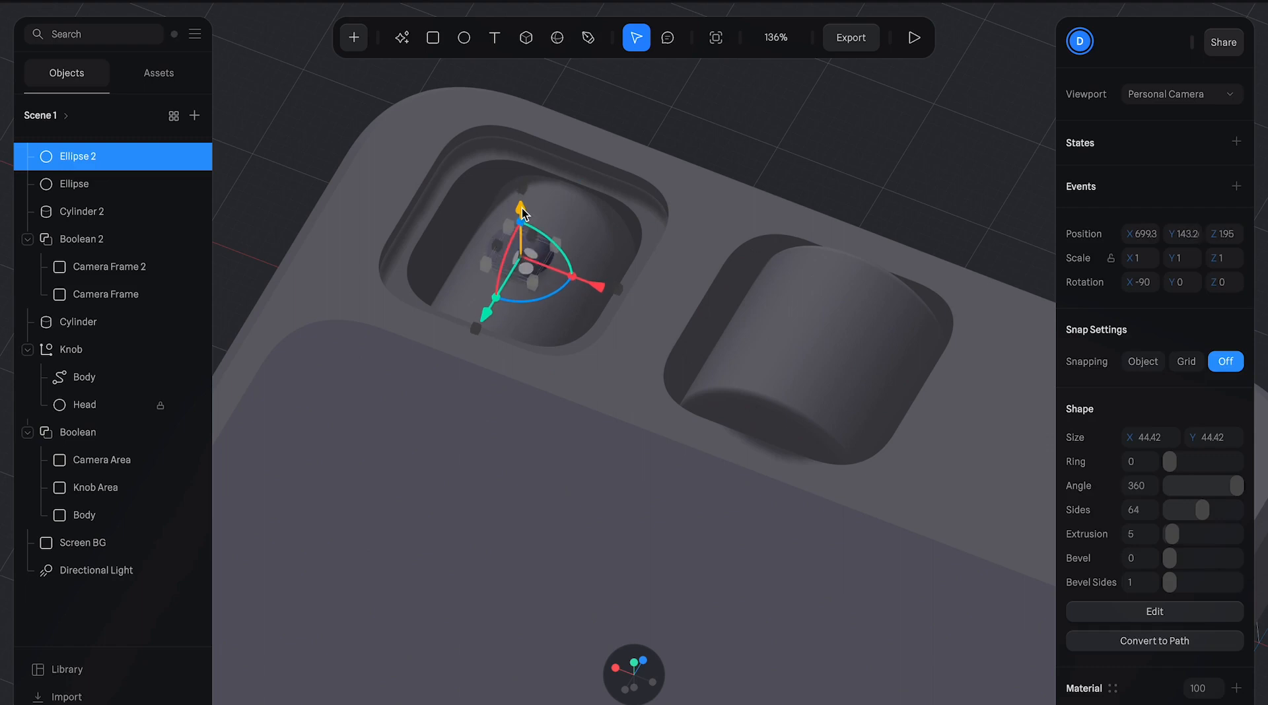
{"action": "left_click", "coordinate": [692, 158]}
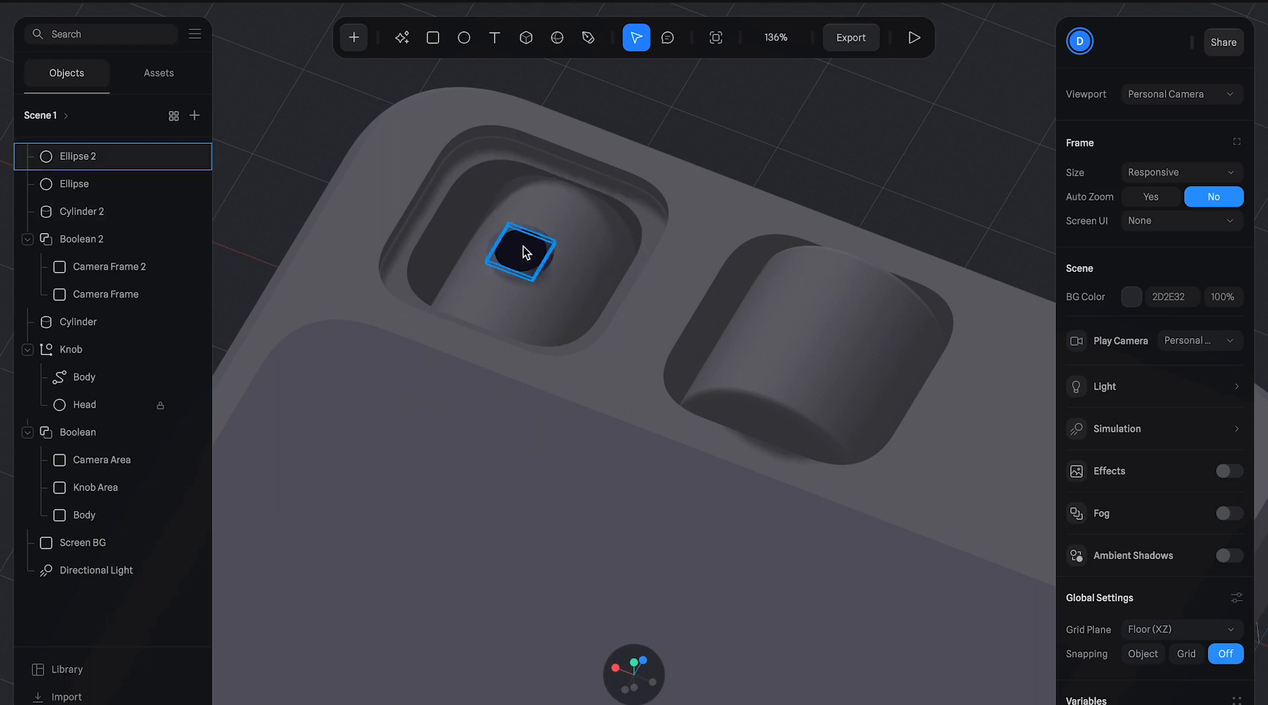
- Add a third ellipse, scale it to about 27.10, and position it over the dark lens at about X 699.2, Z 6.06
{"action": "key", "text": "o"}
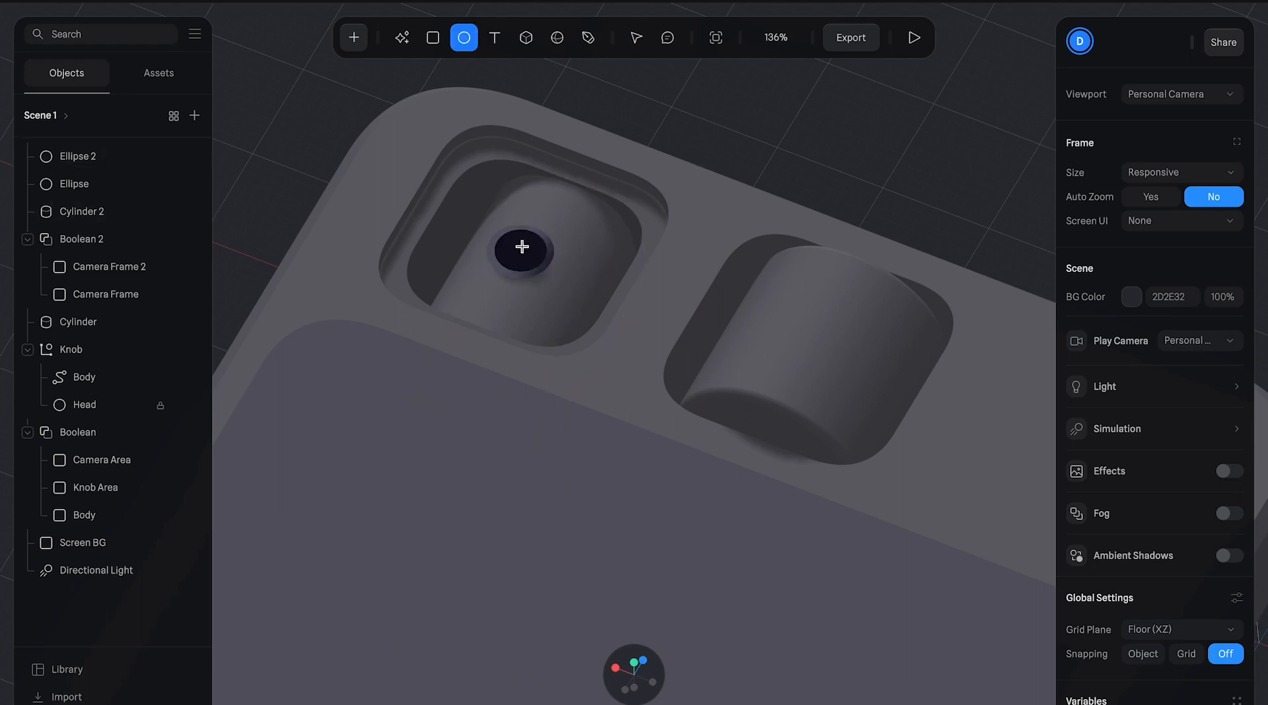
{"action": "left_click", "coordinate": [522, 247]}
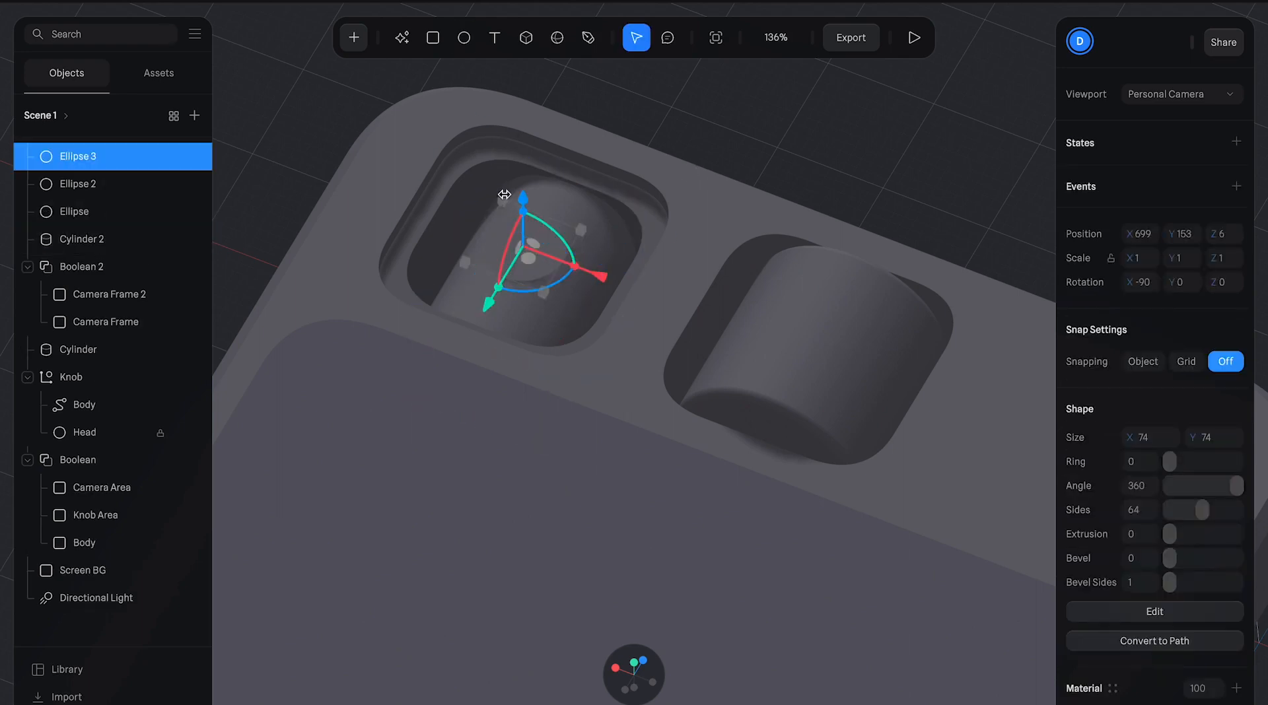
{"action": "left_click_drag", "start_coordinate": [504, 196], "coordinate": [529, 257]}
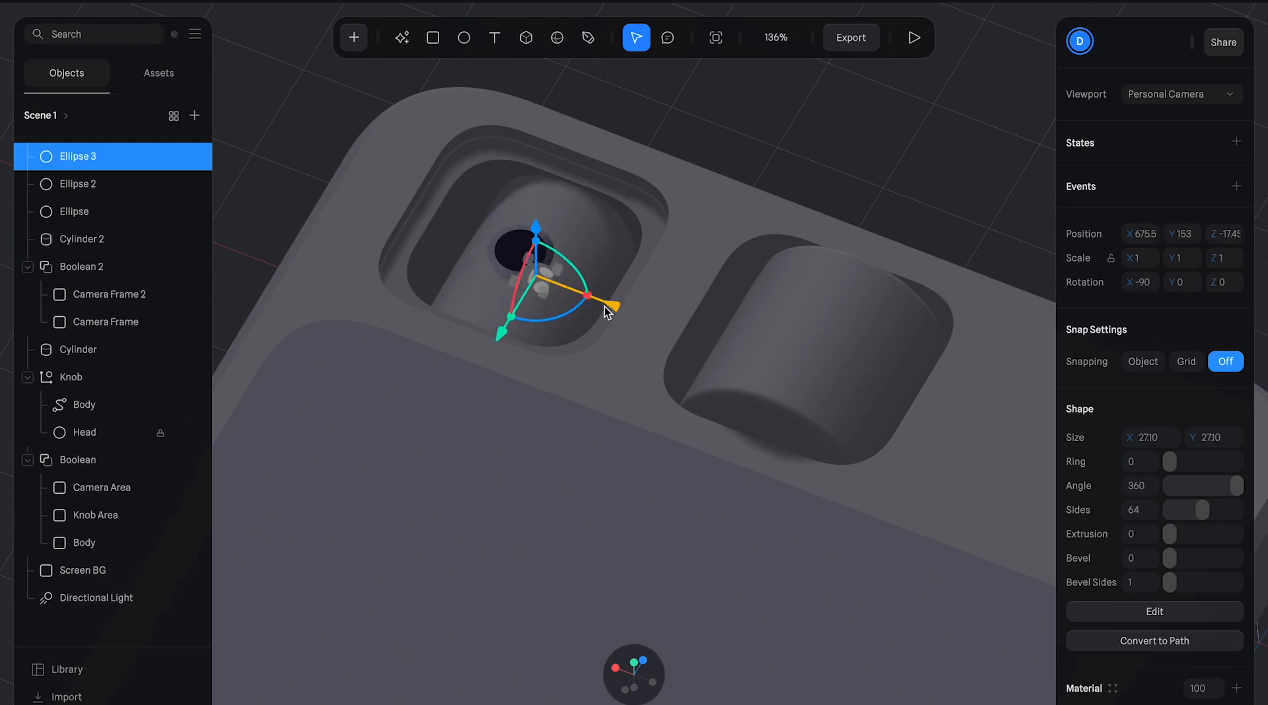
{"action": "left_click_drag", "start_coordinate": [609, 312], "coordinate": [486, 304]}
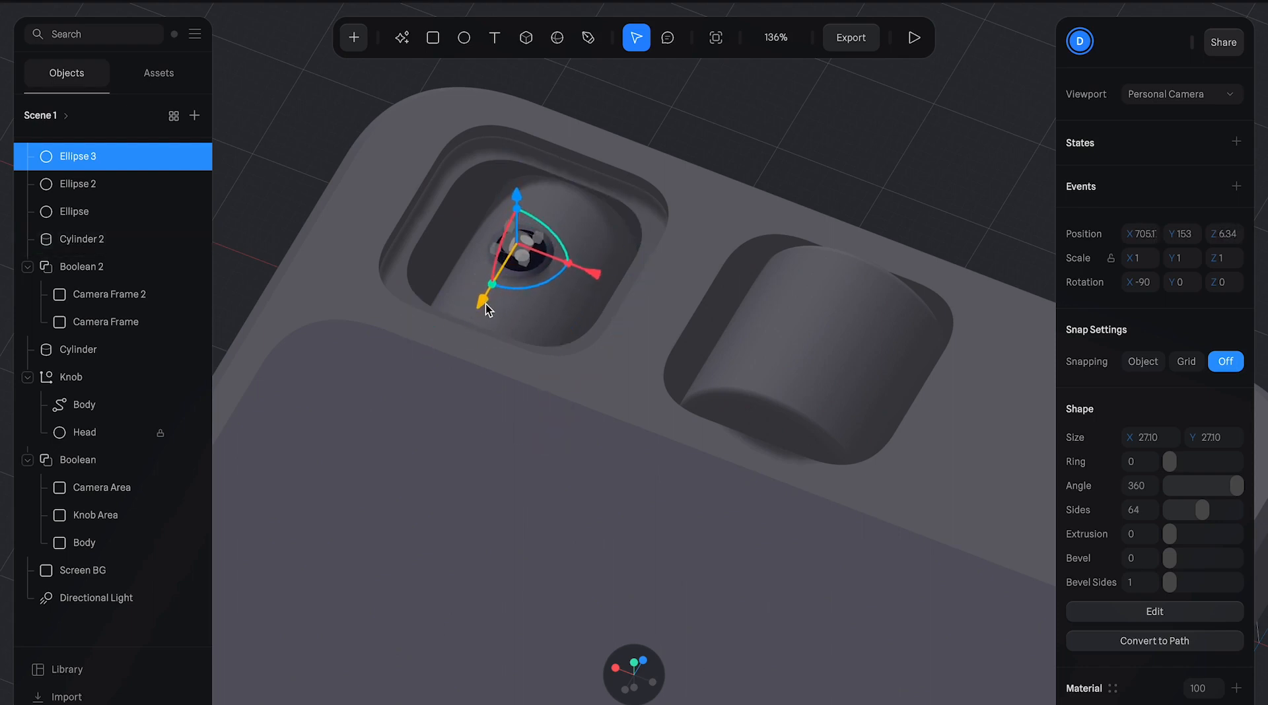
{"action": "left_click_drag", "start_coordinate": [587, 270], "coordinate": [595, 274]}
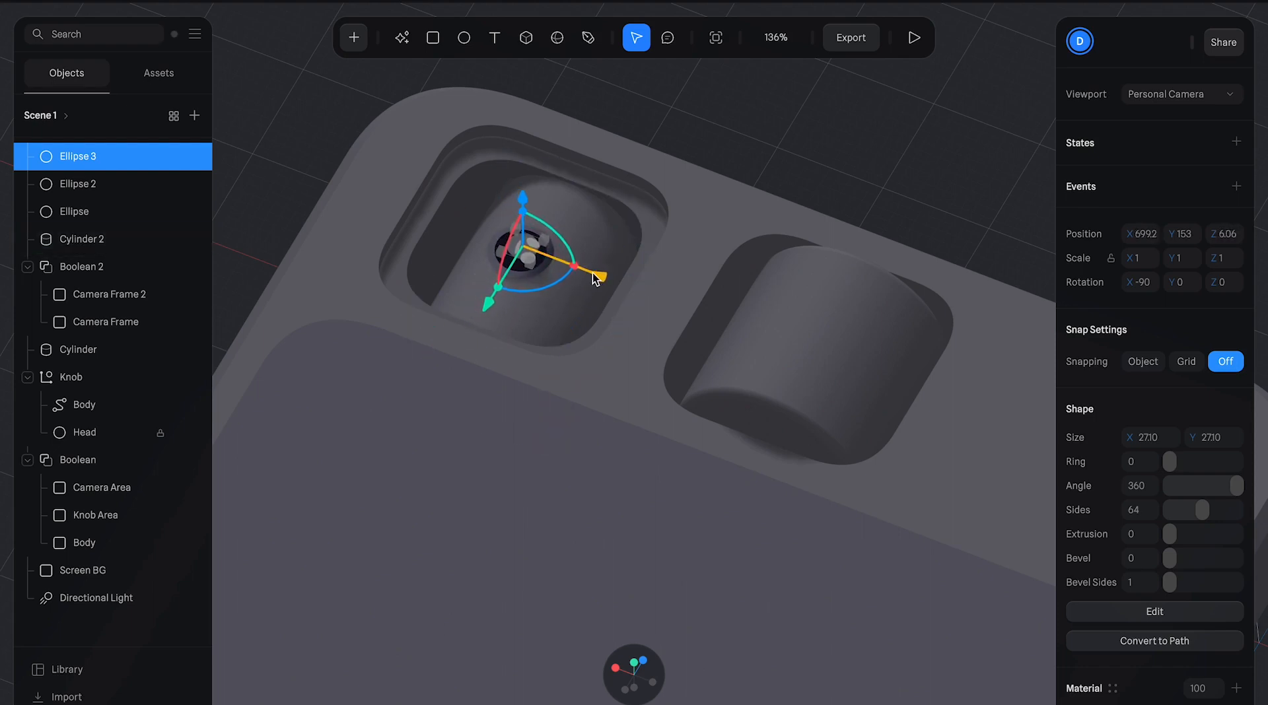
- Try a muted blue-violet, RGB(58, 58, 95), as the smallest ellipse's colour
{"action": "scroll", "coordinate": [707, 126], "scroll_direction": "up", "scroll_amount": 5, "text": "alt"}
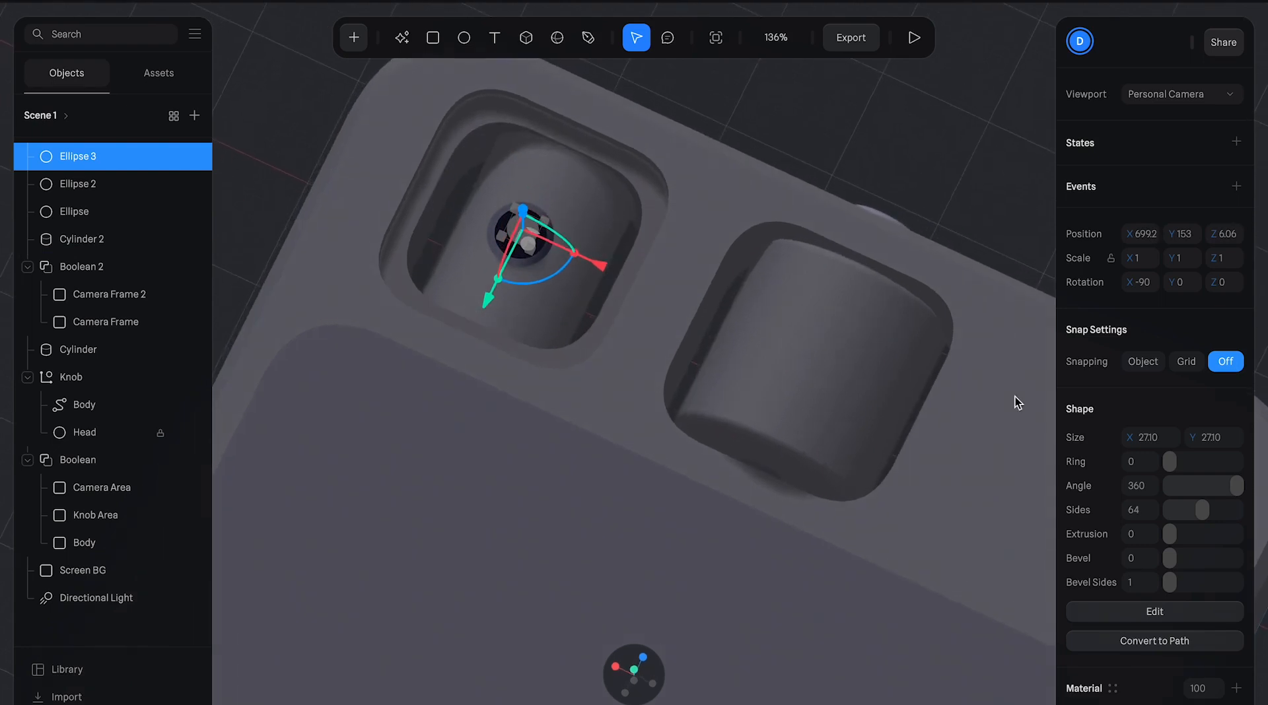
{"action": "scroll", "coordinate": [1175, 404], "scroll_direction": "down", "scroll_amount": 3}
{"action": "left_click", "coordinate": [1132, 559]}
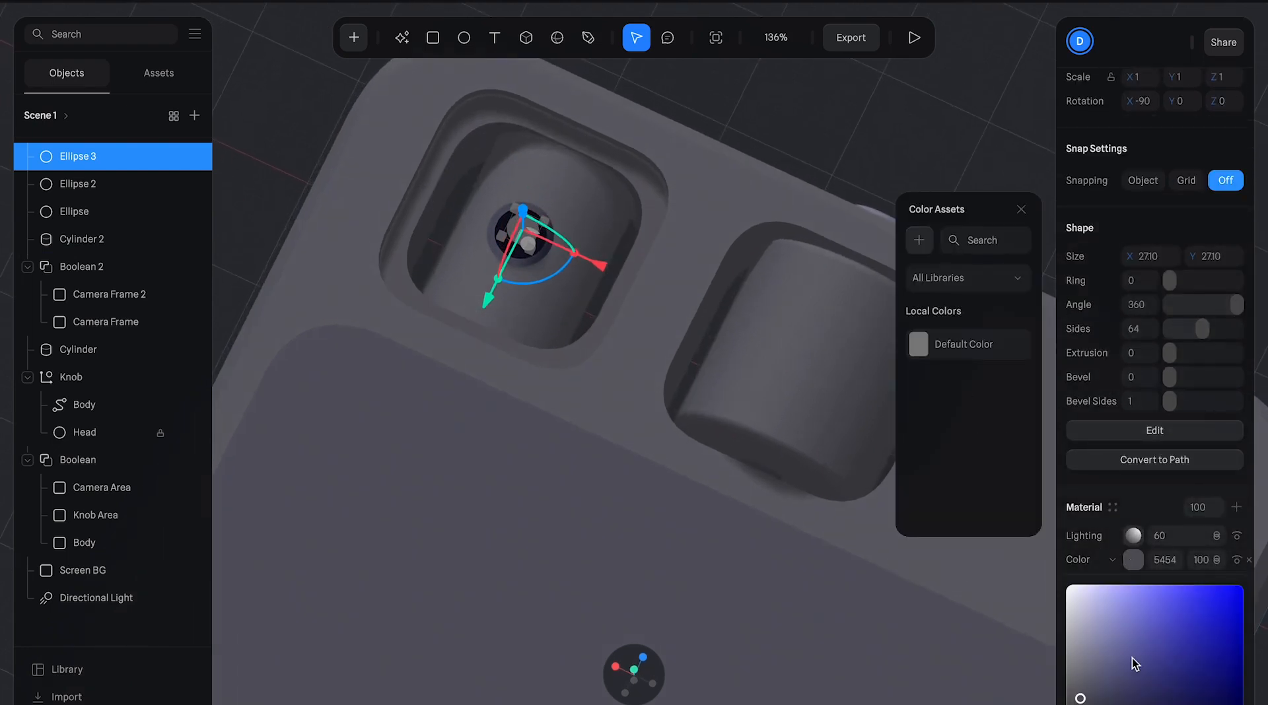
{"action": "left_click", "coordinate": [1141, 643]}
{"action": "left_click_drag", "start_coordinate": [1138, 664], "coordinate": [1135, 696]}
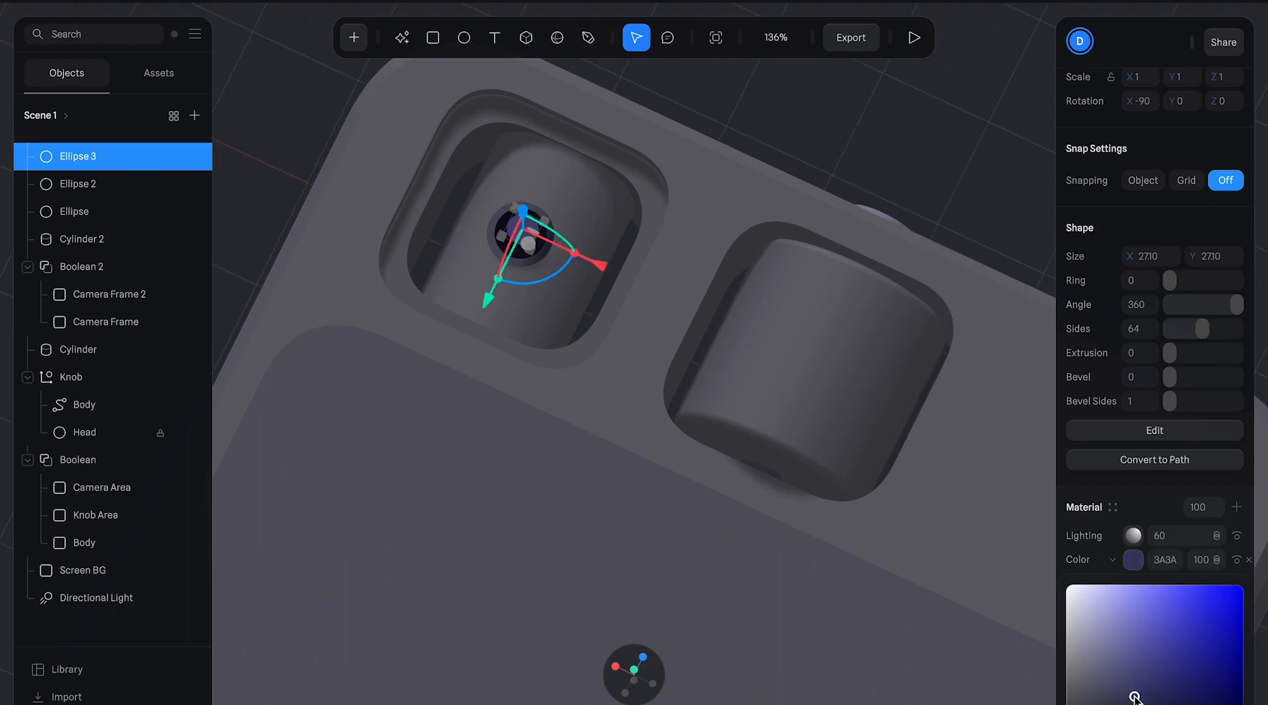
- Sample the dark inner lens colour for the smallest ellipse, fine-tune the shade, and deselect it
{"action": "scroll", "coordinate": [1136, 686], "scroll_direction": "down", "scroll_amount": 2}
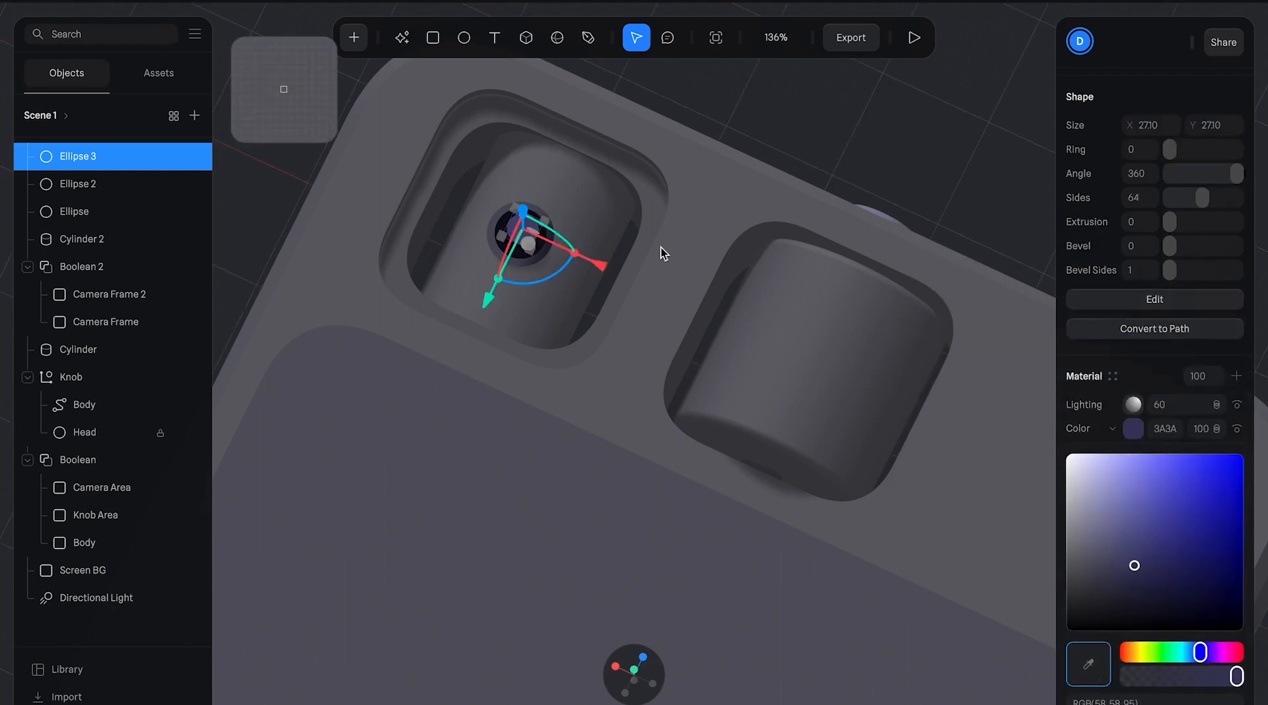
{"action": "left_click", "coordinate": [504, 221]}
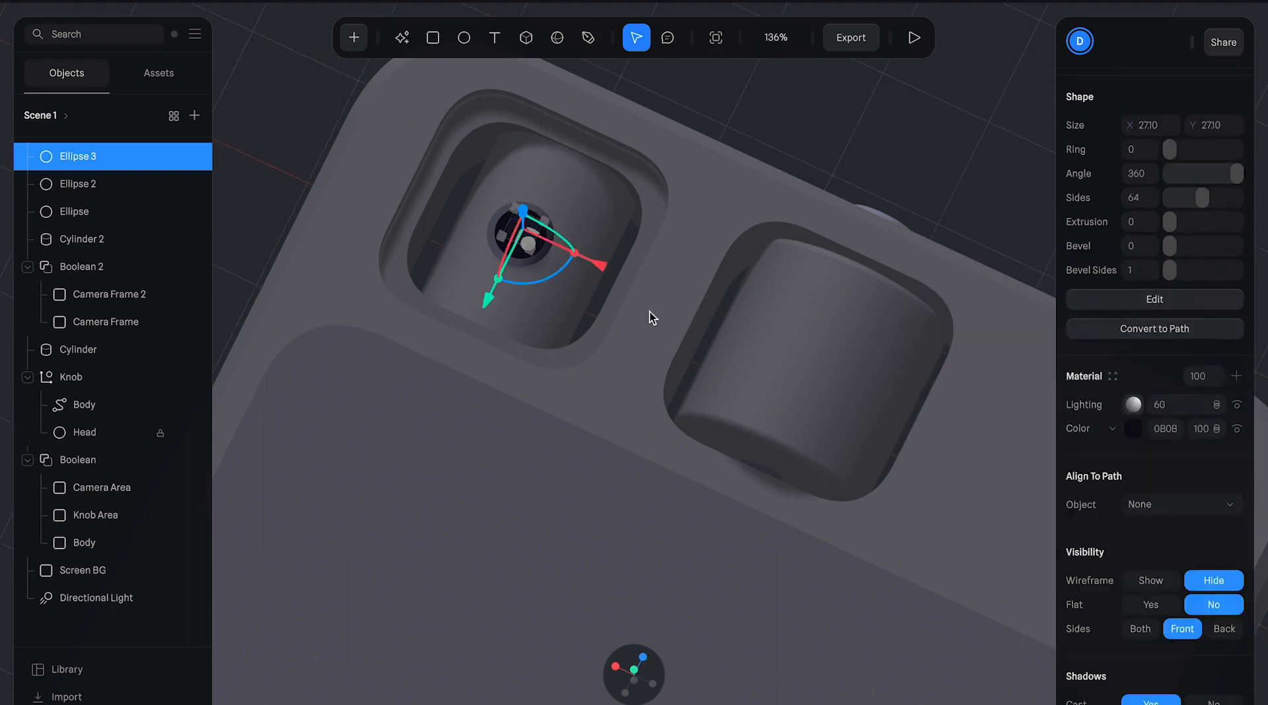
{"action": "left_click", "coordinate": [1133, 429]}
{"action": "left_click_drag", "start_coordinate": [1157, 621], "coordinate": [1173, 611]}
{"action": "left_click", "coordinate": [889, 176]}
- Nudge the smallest ellipse sideways in small increments to centre it within the dark lens circle, then deselect it
{"action": "left_click_drag", "start_coordinate": [887, 181], "coordinate": [826, 127], "text": "alt"}
{"action": "left_click", "coordinate": [726, 175]}
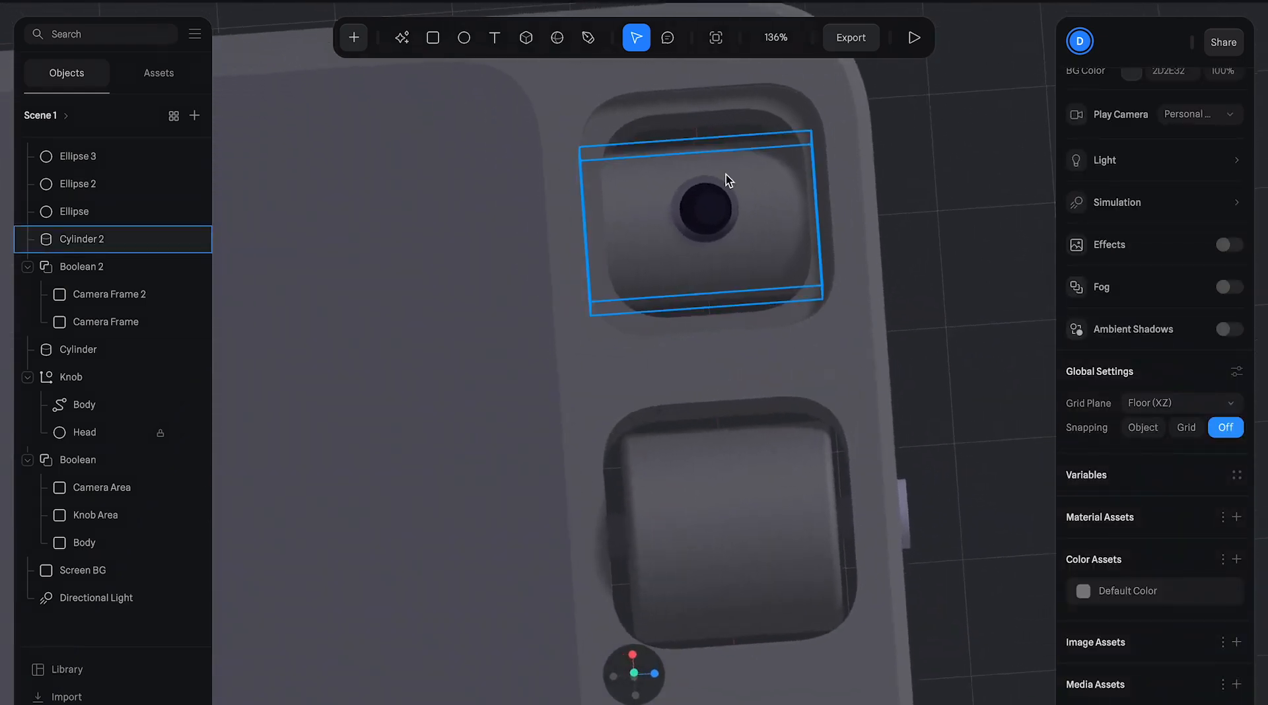
{"action": "scroll", "coordinate": [727, 175], "scroll_direction": "up", "scroll_amount": 2}
{"action": "left_click", "coordinate": [727, 177]}
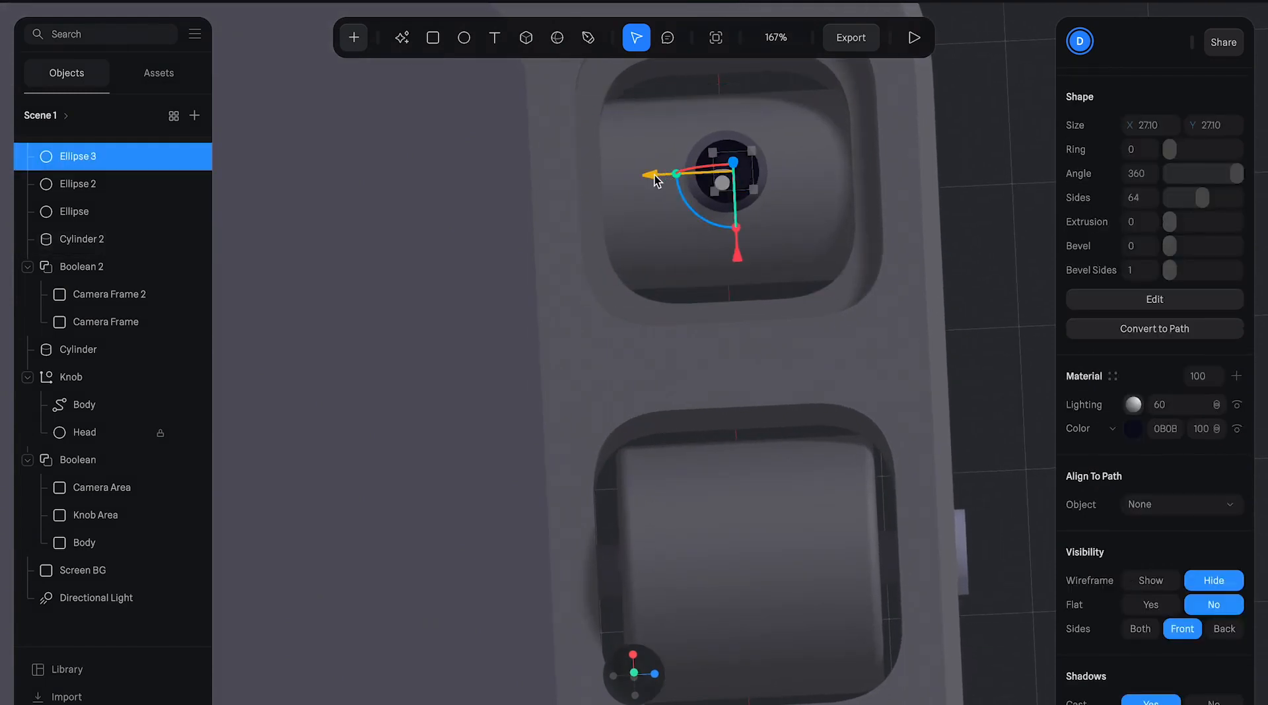
{"action": "left_click_drag", "start_coordinate": [655, 180], "coordinate": [651, 179]}
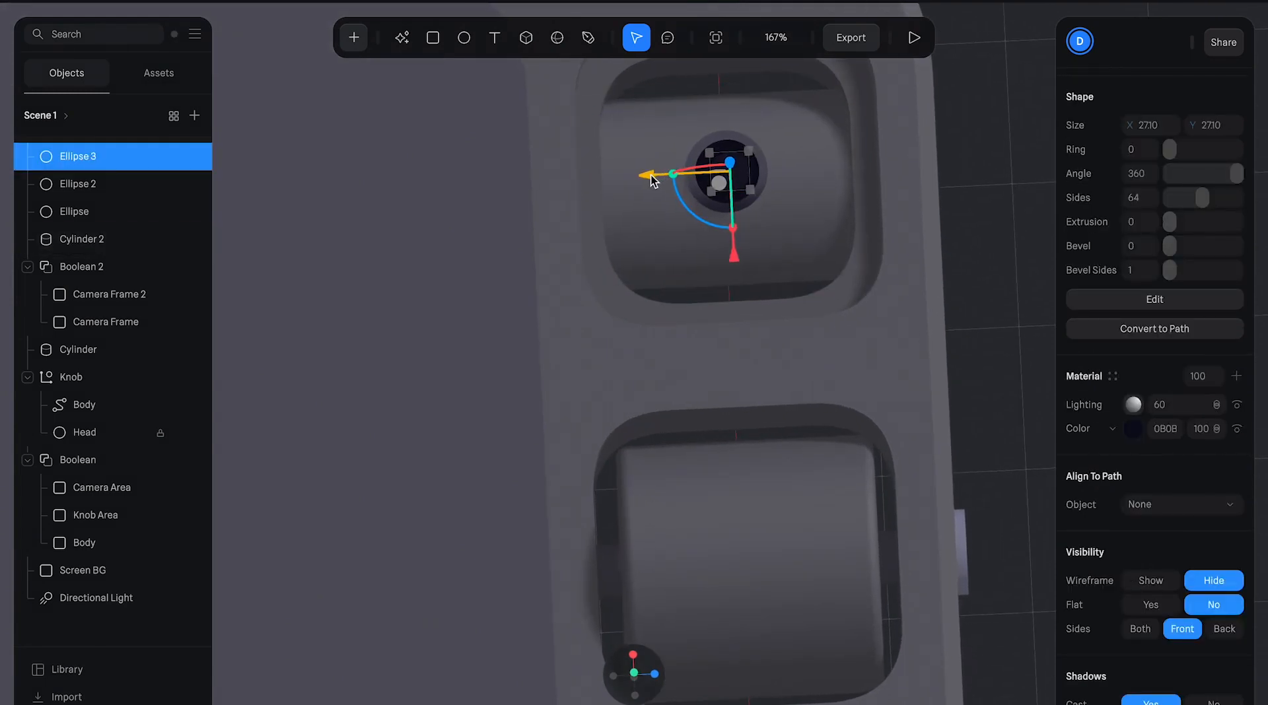
{"action": "left_click", "coordinate": [954, 177]}
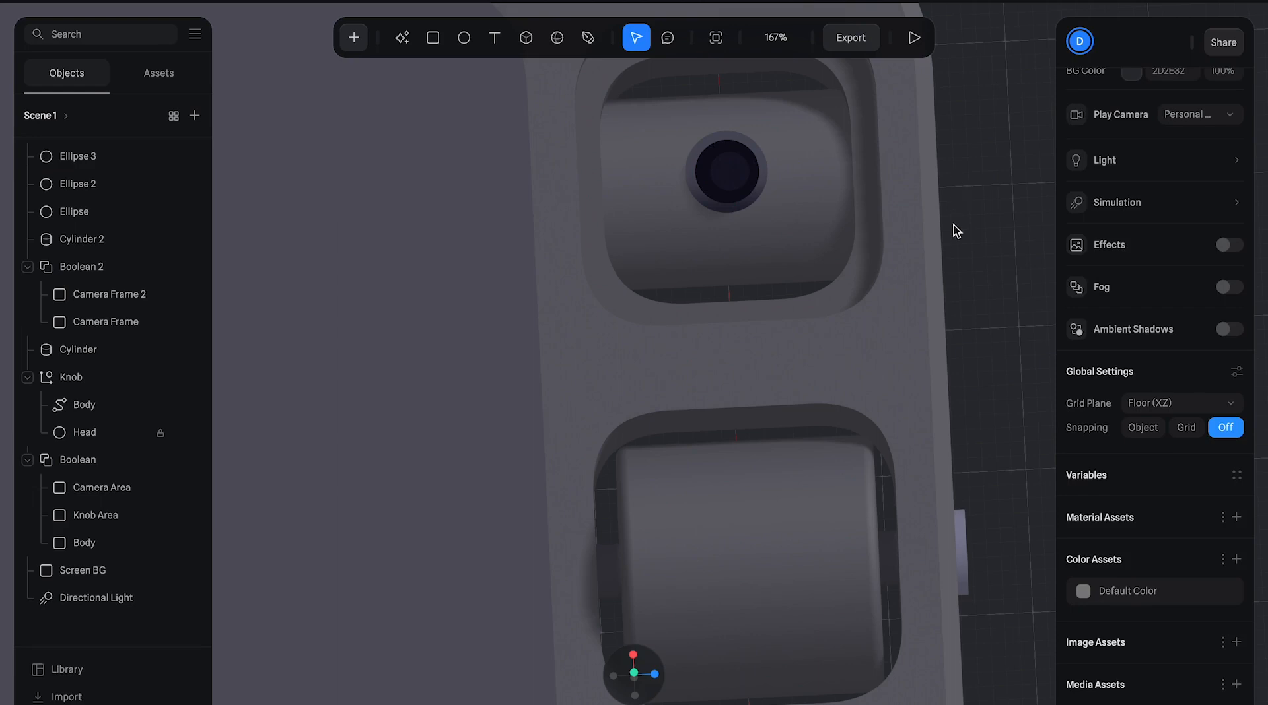
{"action": "left_click", "coordinate": [726, 173]}
{"action": "left_click_drag", "start_coordinate": [650, 176], "coordinate": [644, 178]}
{"action": "left_click", "coordinate": [991, 248]}
{"action": "left_click", "coordinate": [718, 177]}
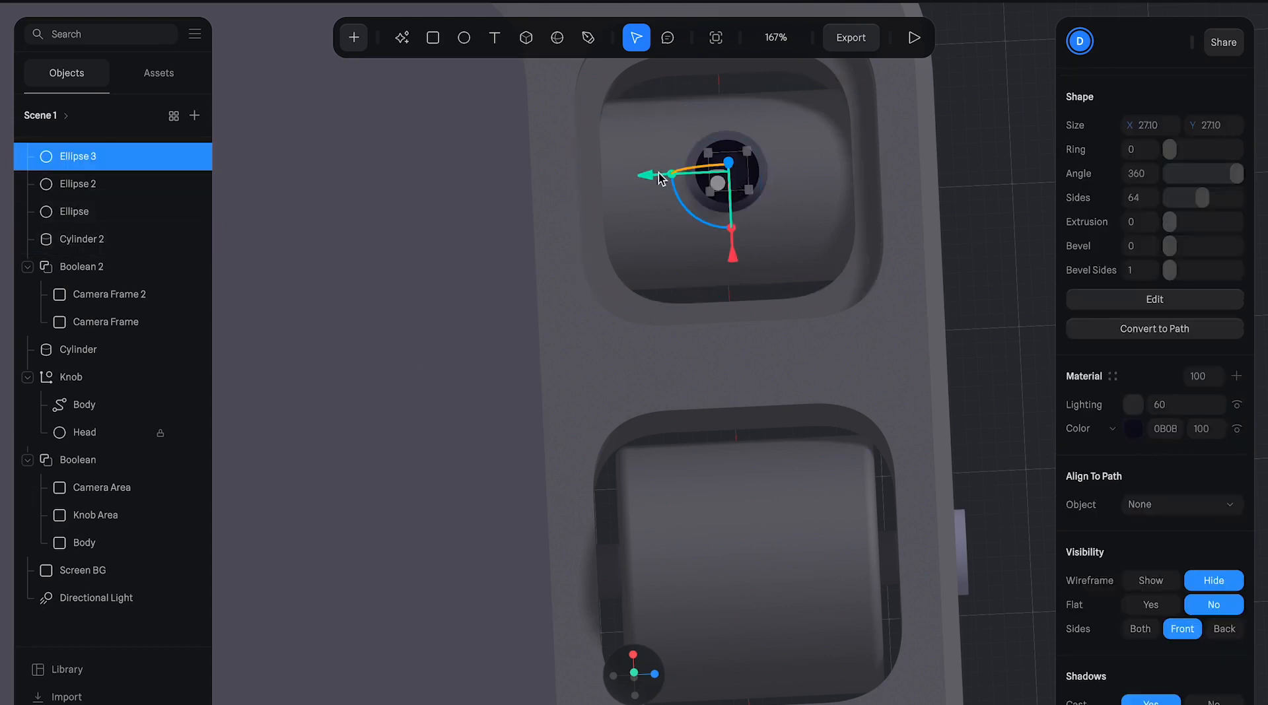
{"action": "left_click_drag", "start_coordinate": [658, 173], "coordinate": [654, 173]}
{"action": "left_click", "coordinate": [951, 235]}
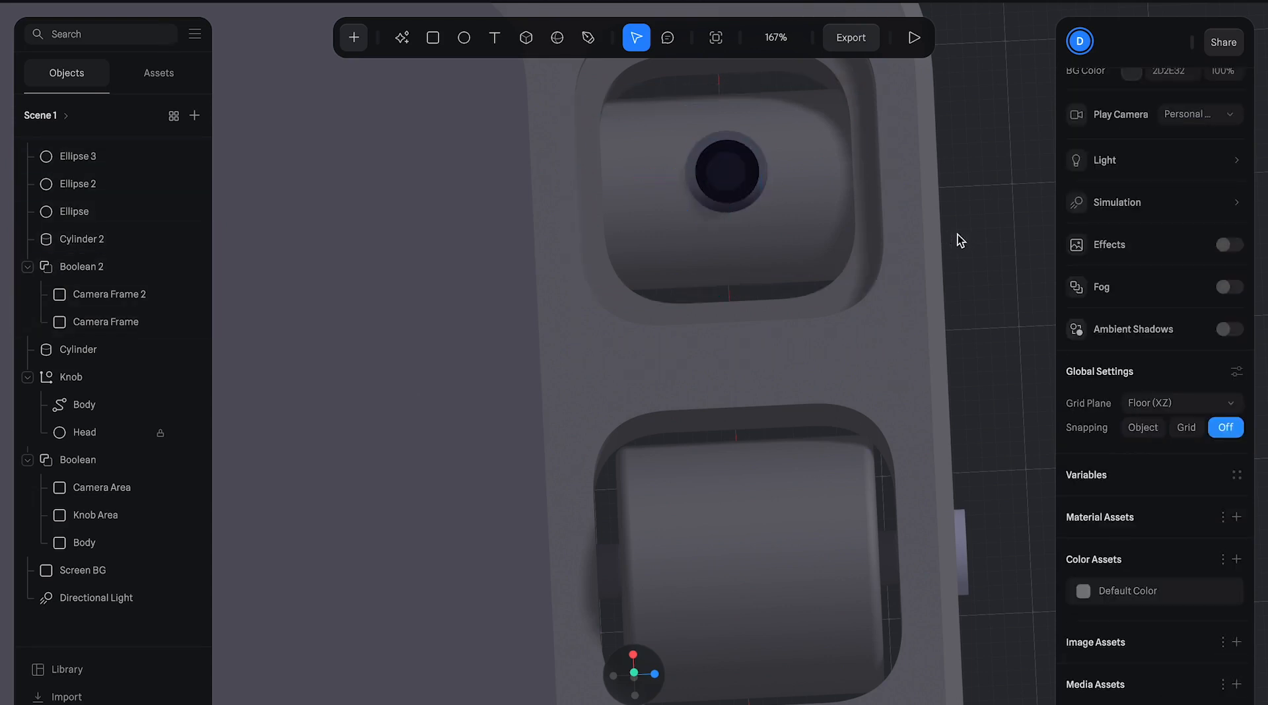
{"action": "left_click", "coordinate": [735, 179]}
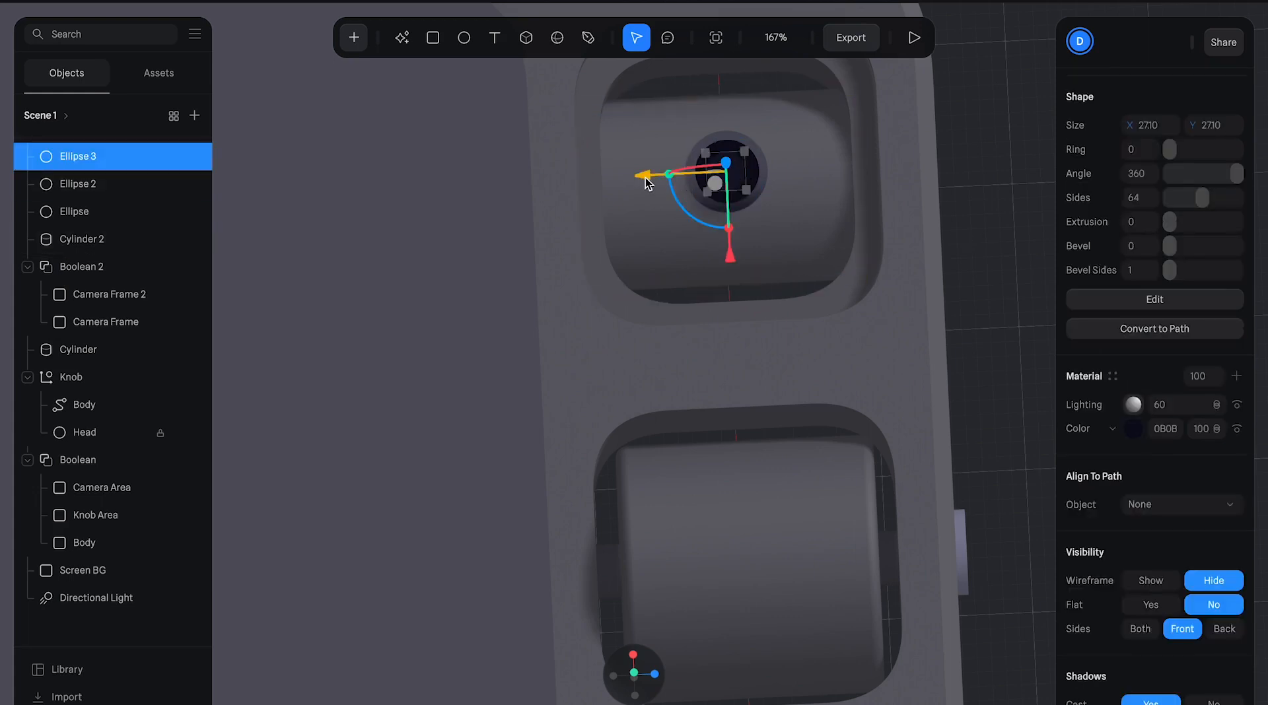
{"action": "left_click", "coordinate": [972, 209]}
{"action": "scroll", "coordinate": [972, 209], "scroll_direction": "down", "scroll_amount": 5}
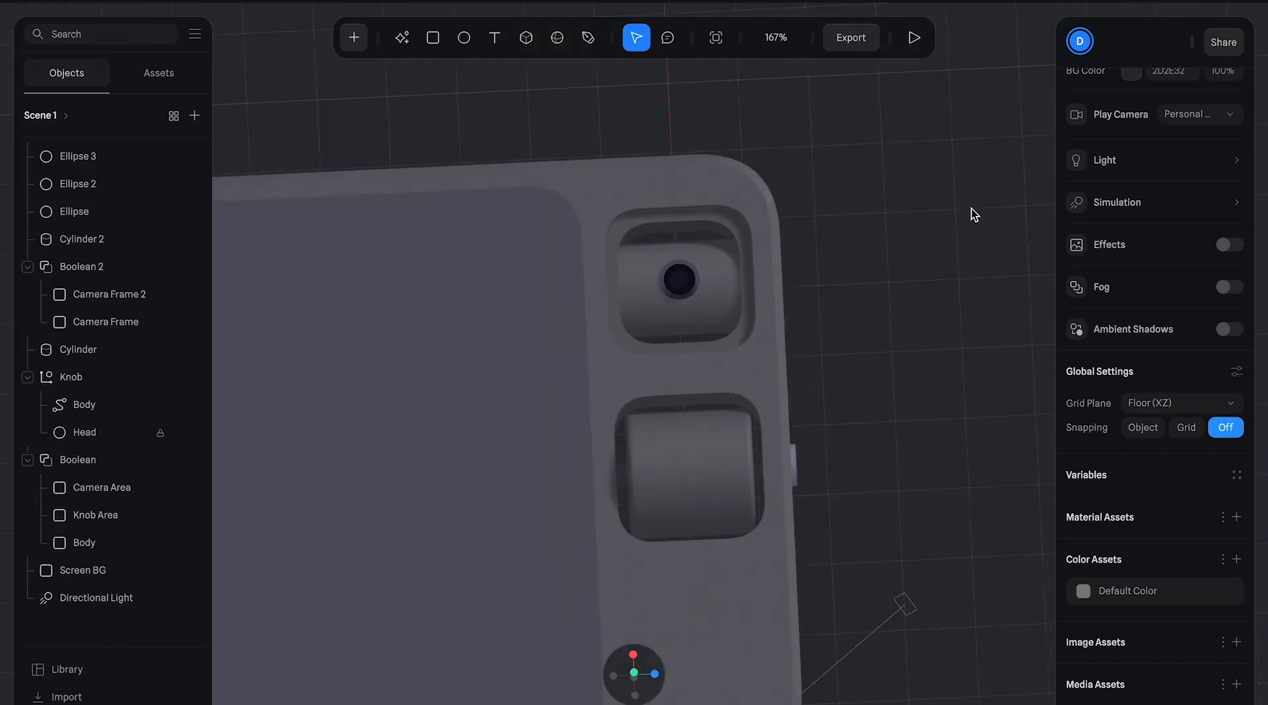
- Group the three lens ellipses and rename the group Lens
{"action": "right_click_drag", "start_coordinate": [894, 306], "coordinate": [625, 229]}
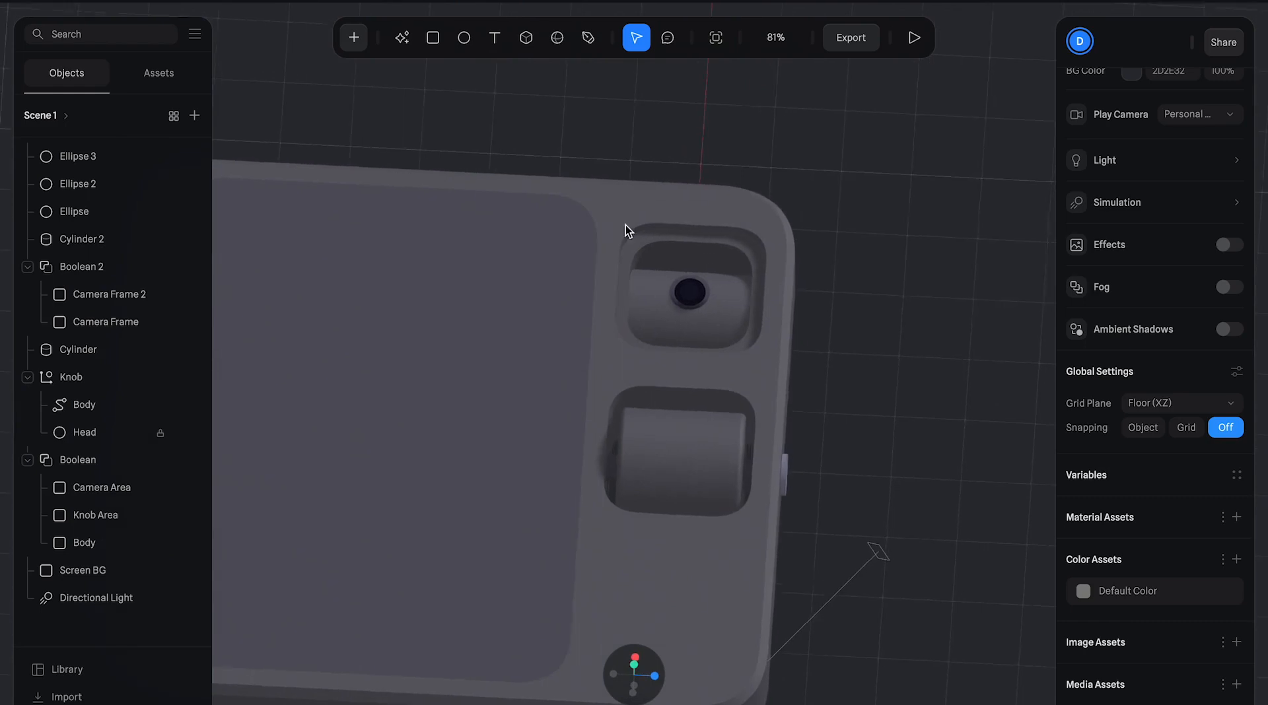
{"action": "left_click", "coordinate": [114, 157]}
{"action": "left_click", "coordinate": [108, 182], "text": "shift"}
{"action": "left_click", "coordinate": [104, 210], "text": "shift"}
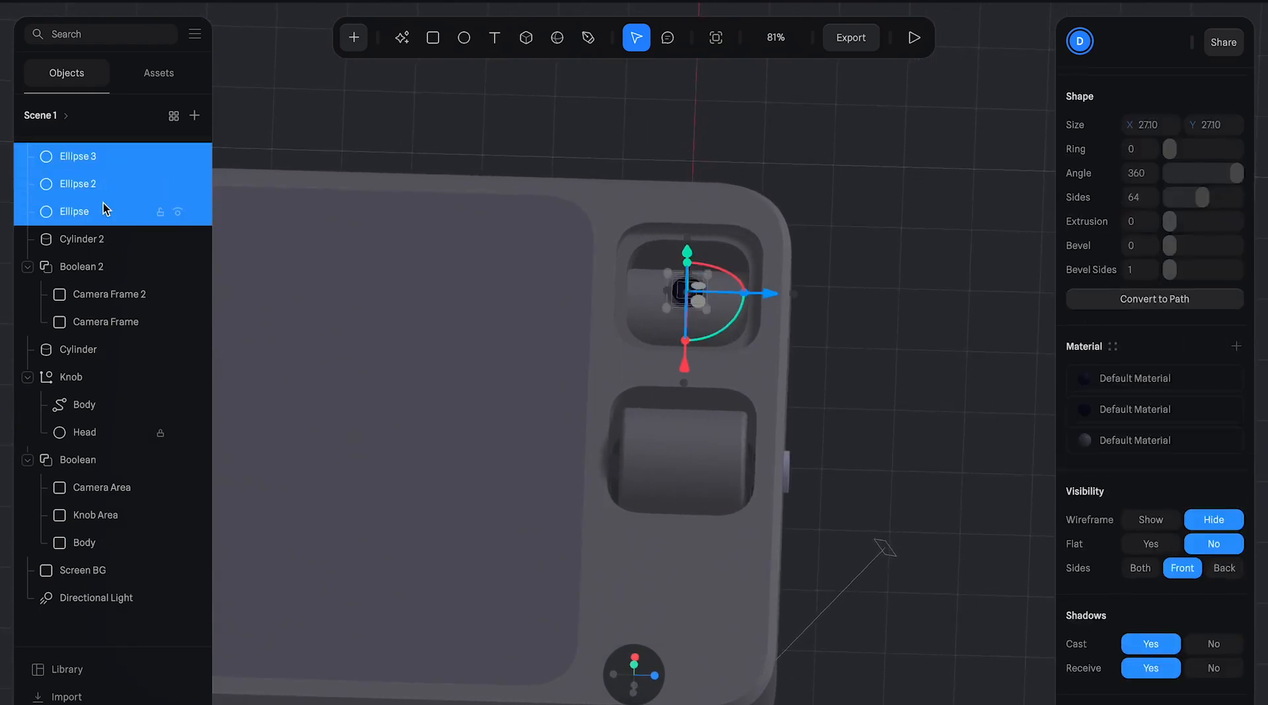
{"action": "key", "text": "ctrl+g"}
{"action": "double_click", "coordinate": [76, 156]}
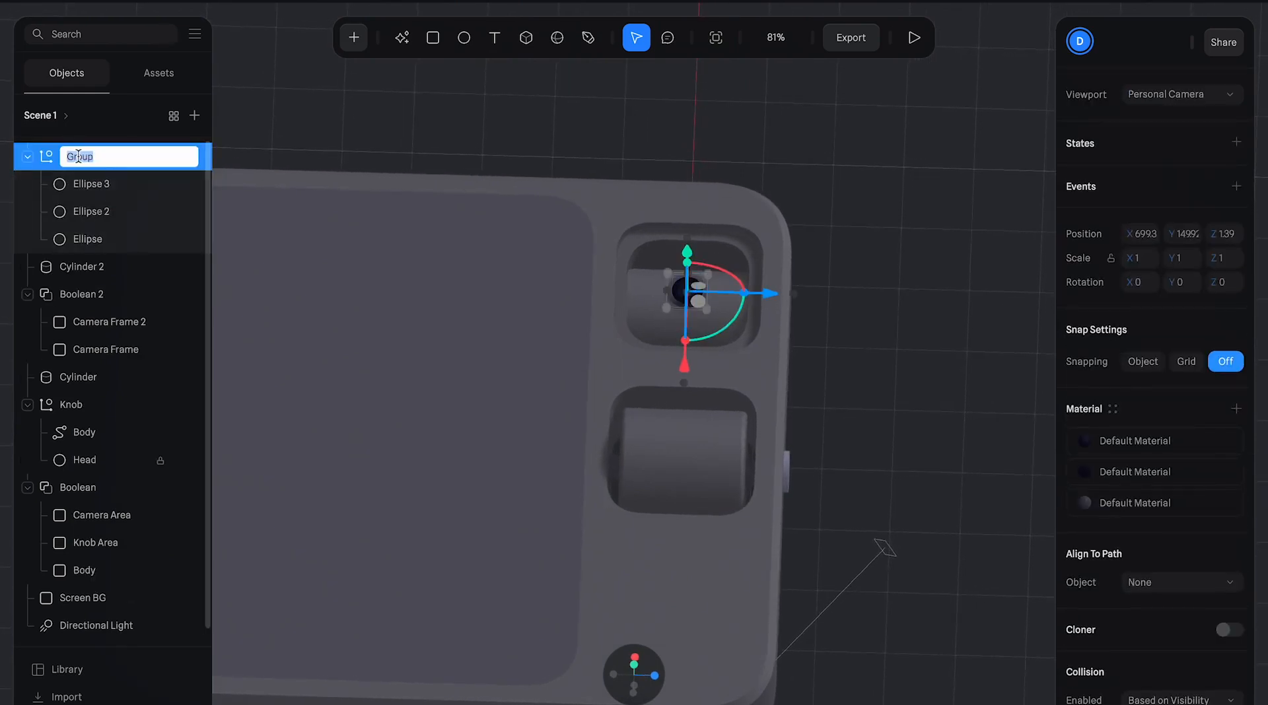
{"action": "type", "text": "C"}
{"action": "type", "text": "LE"}
{"action": "key", "text": "BackSpace"}
{"action": "left_click", "coordinate": [630, 182]}
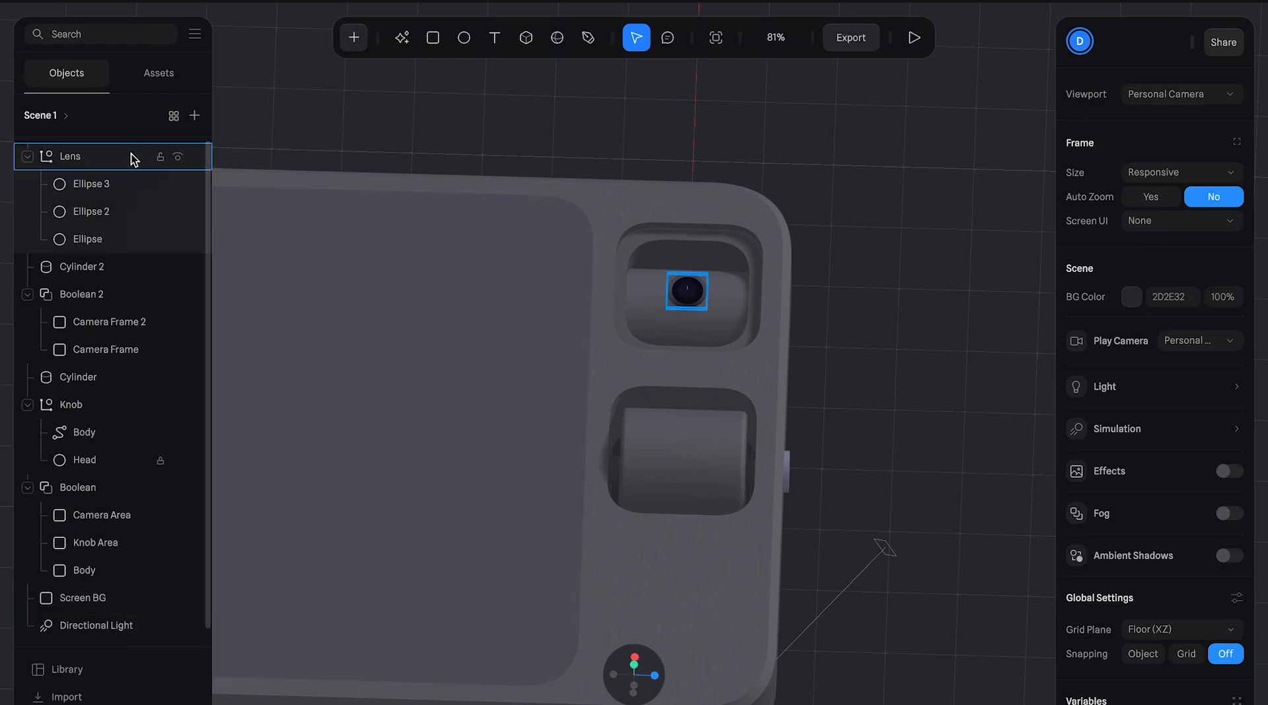
- Lower the Lens group to about Y 146.4 so it sits closer to the camera cylinder, then deselect it
{"action": "left_click", "coordinate": [115, 161]}
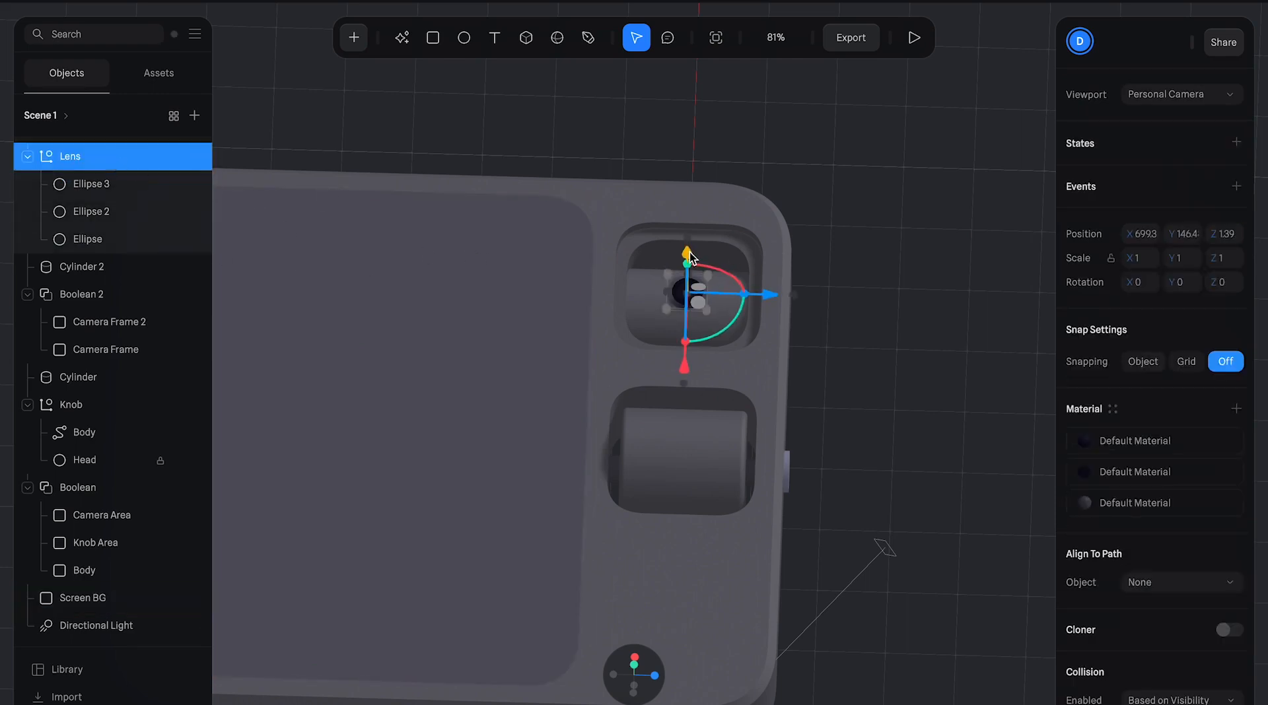
{"action": "left_click_drag", "start_coordinate": [688, 253], "coordinate": [688, 251]}
{"action": "left_click", "coordinate": [804, 251]}
{"action": "left_click_drag", "start_coordinate": [802, 272], "coordinate": [802, 273]}
- Rotate the Lens group to about -1.73 on Z and adjust its height to about Y 146.70 on the camera cylinder
{"action": "left_click_drag", "start_coordinate": [850, 310], "coordinate": [728, 259], "text": "alt"}
{"action": "scroll", "coordinate": [745, 351], "scroll_direction": "up", "scroll_amount": 5}
{"action": "scroll", "coordinate": [745, 351], "scroll_direction": "up", "scroll_amount": 5}
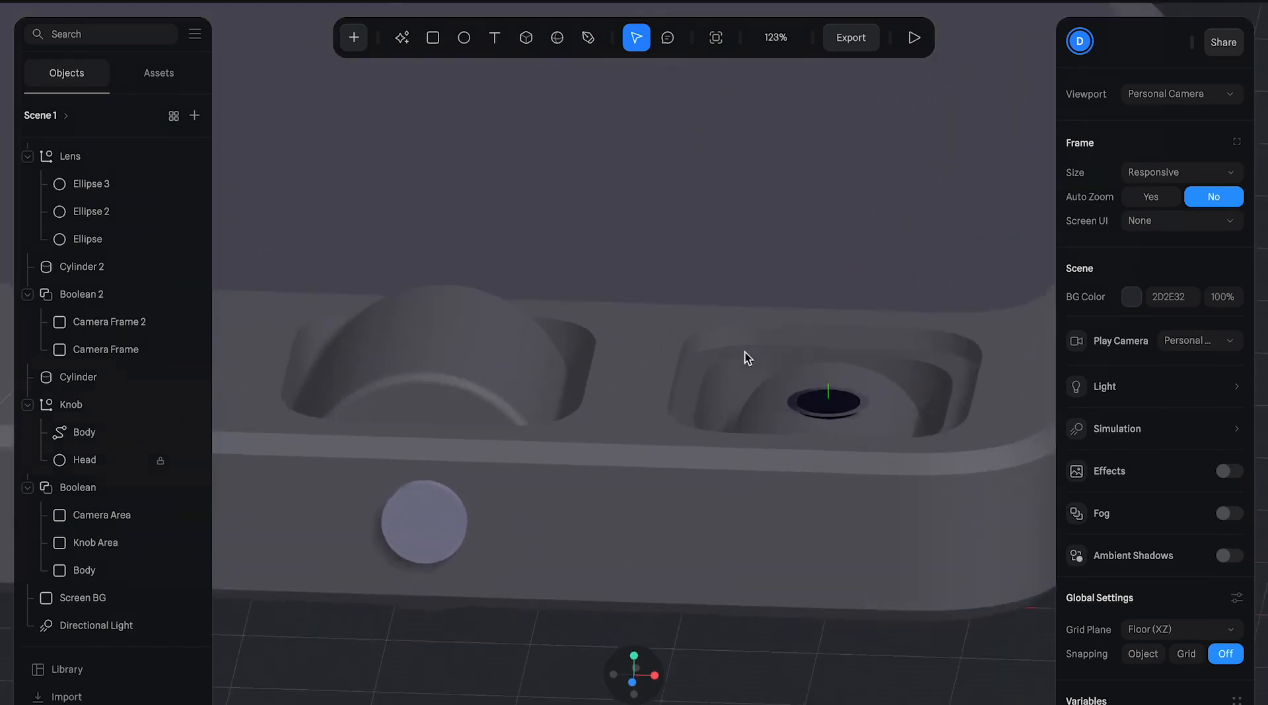
{"action": "left_click", "coordinate": [879, 397]}
{"action": "mouse_move", "coordinate": [851, 337]}
{"action": "left_mouse_down"}
{"action": "mouse_move", "coordinate": [882, 370]}
{"action": "mouse_move", "coordinate": [851, 337]}
{"action": "left_mouse_up"}
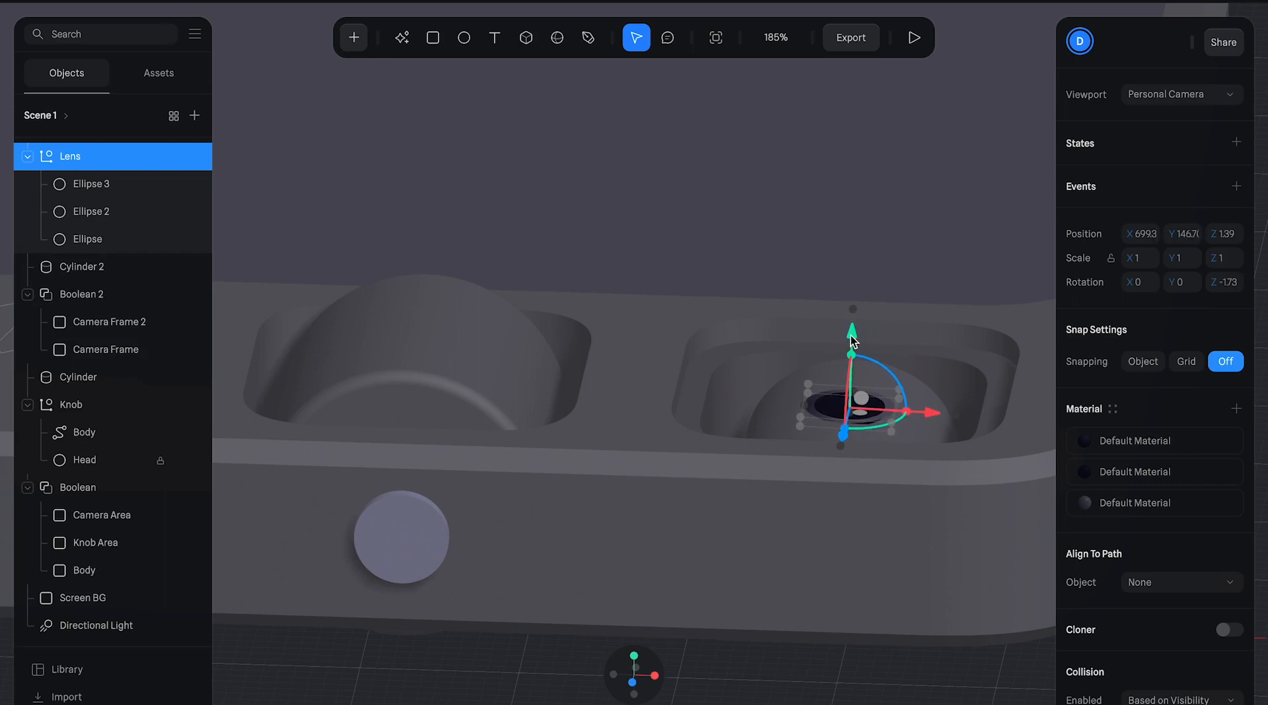
{"action": "left_click", "coordinate": [836, 228]}
{"action": "left_click_drag", "start_coordinate": [840, 235], "coordinate": [929, 338]}
{"action": "scroll", "coordinate": [929, 331], "scroll_direction": "down", "scroll_amount": 5}
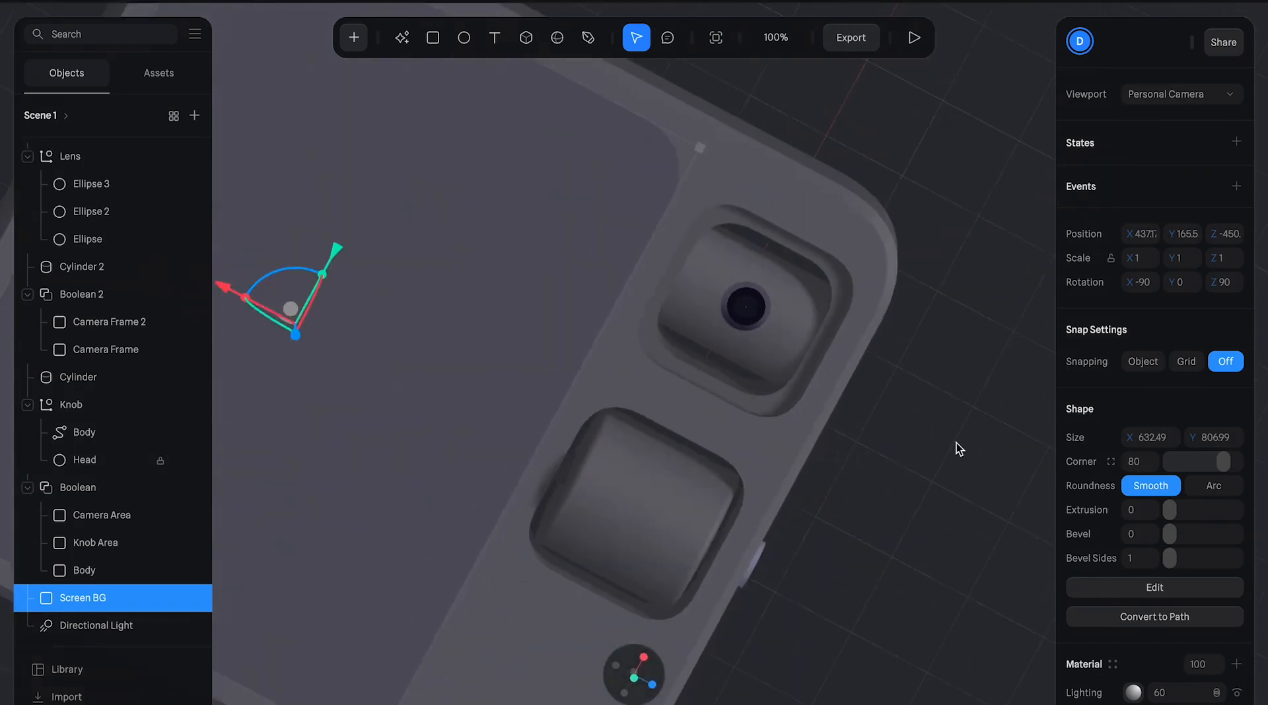
- Check the size and corner radius of Camera Frame 2 and Camera Frame inside the Boolean 2 subtraction
{"action": "left_click", "coordinate": [909, 465]}
{"action": "left_click_drag", "start_coordinate": [908, 458], "coordinate": [937, 447]}
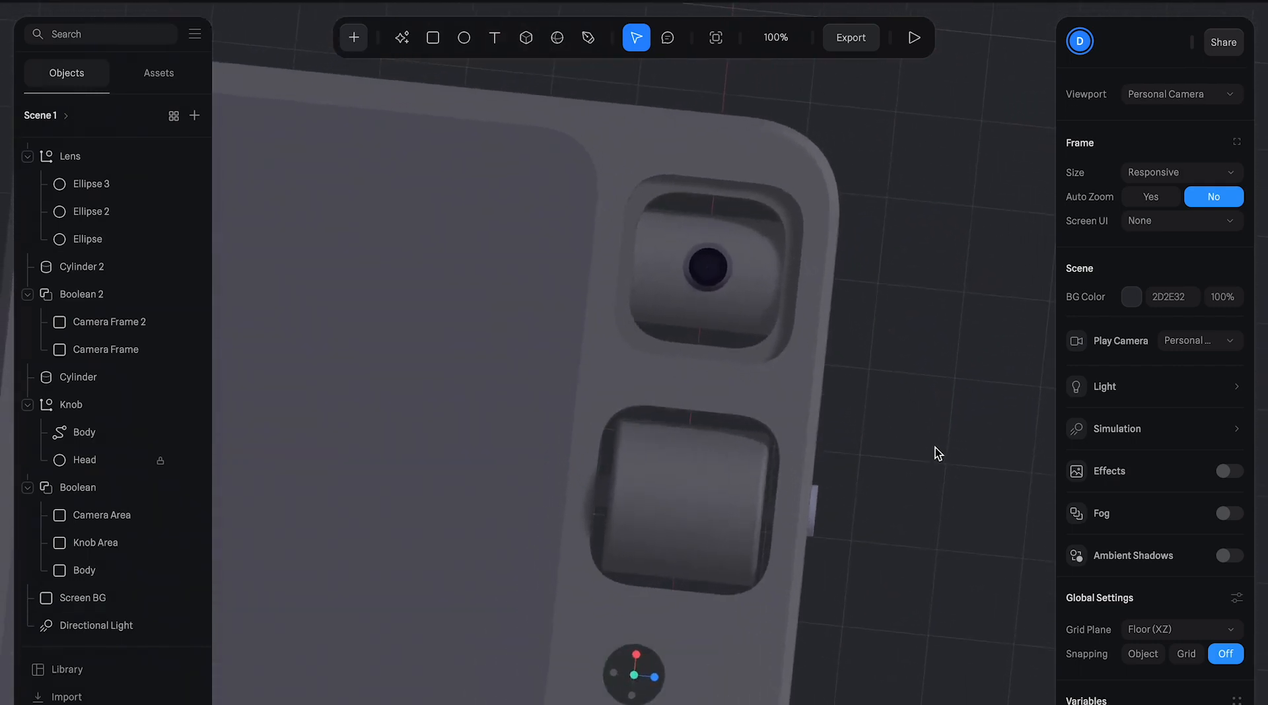
{"action": "left_click_drag", "start_coordinate": [955, 375], "coordinate": [950, 408]}
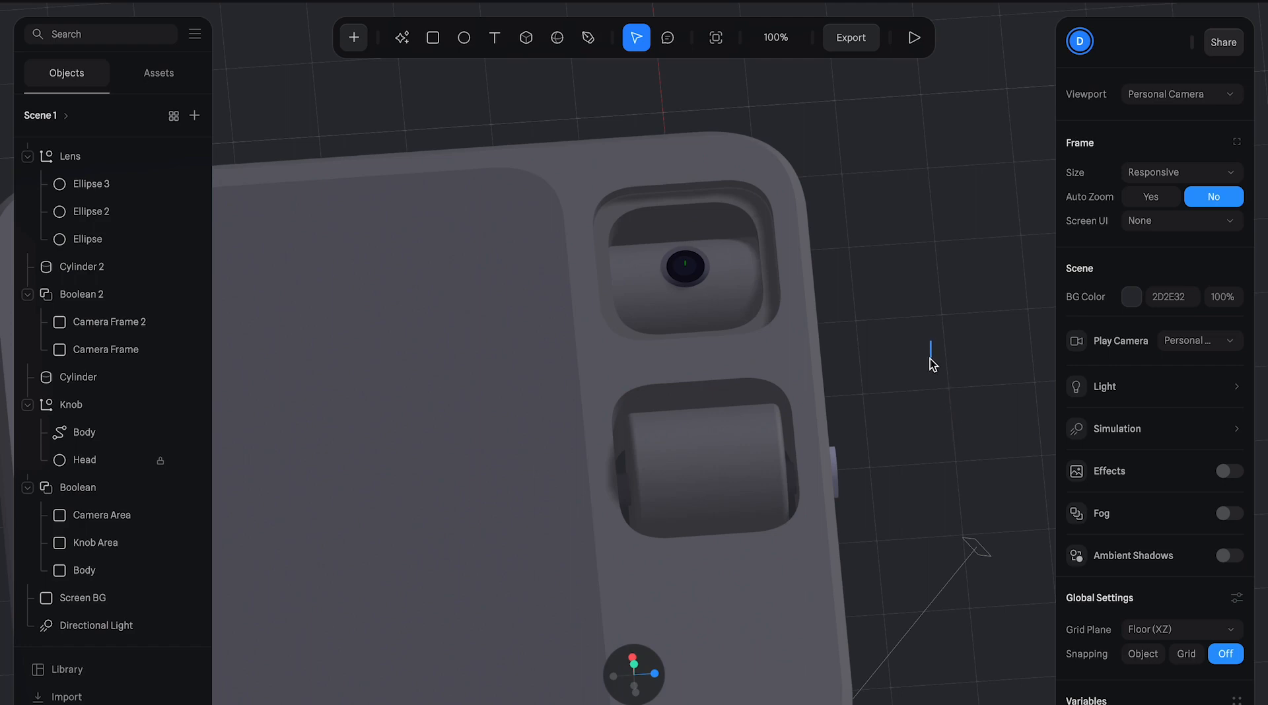
{"action": "left_click", "coordinate": [660, 197]}
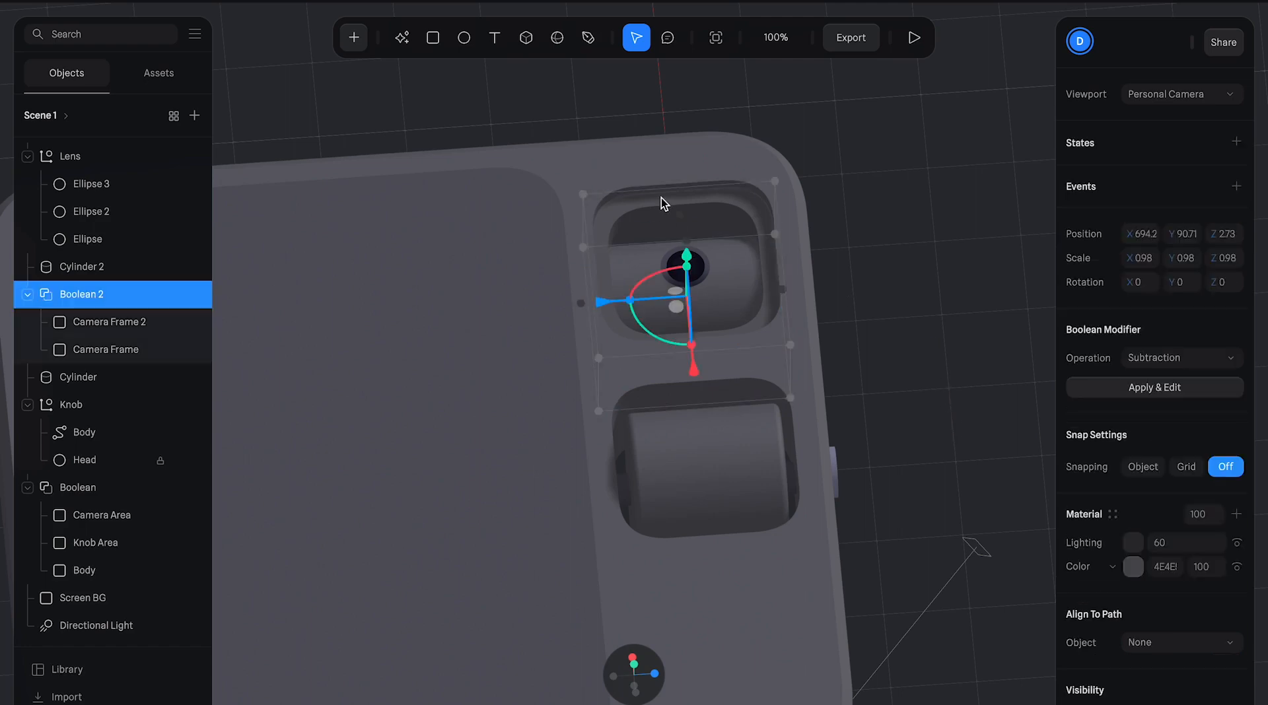
{"action": "left_click", "coordinate": [140, 326]}
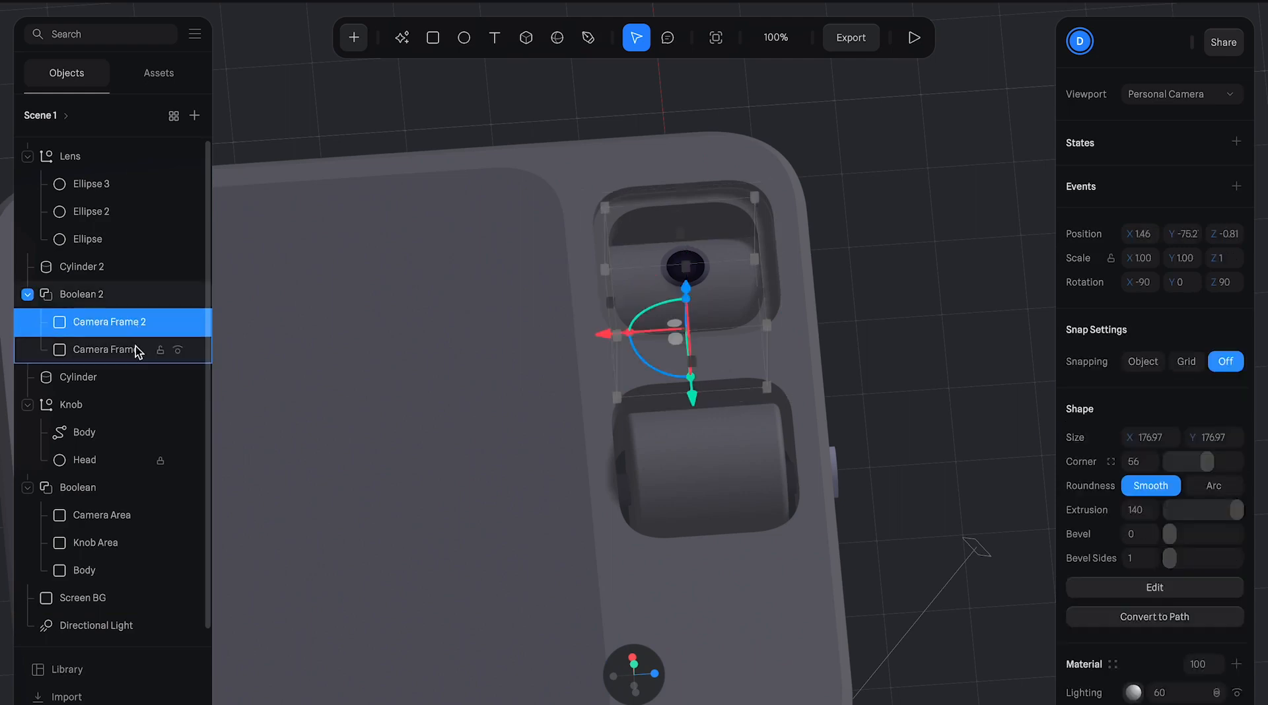
{"action": "left_click", "coordinate": [136, 350]}
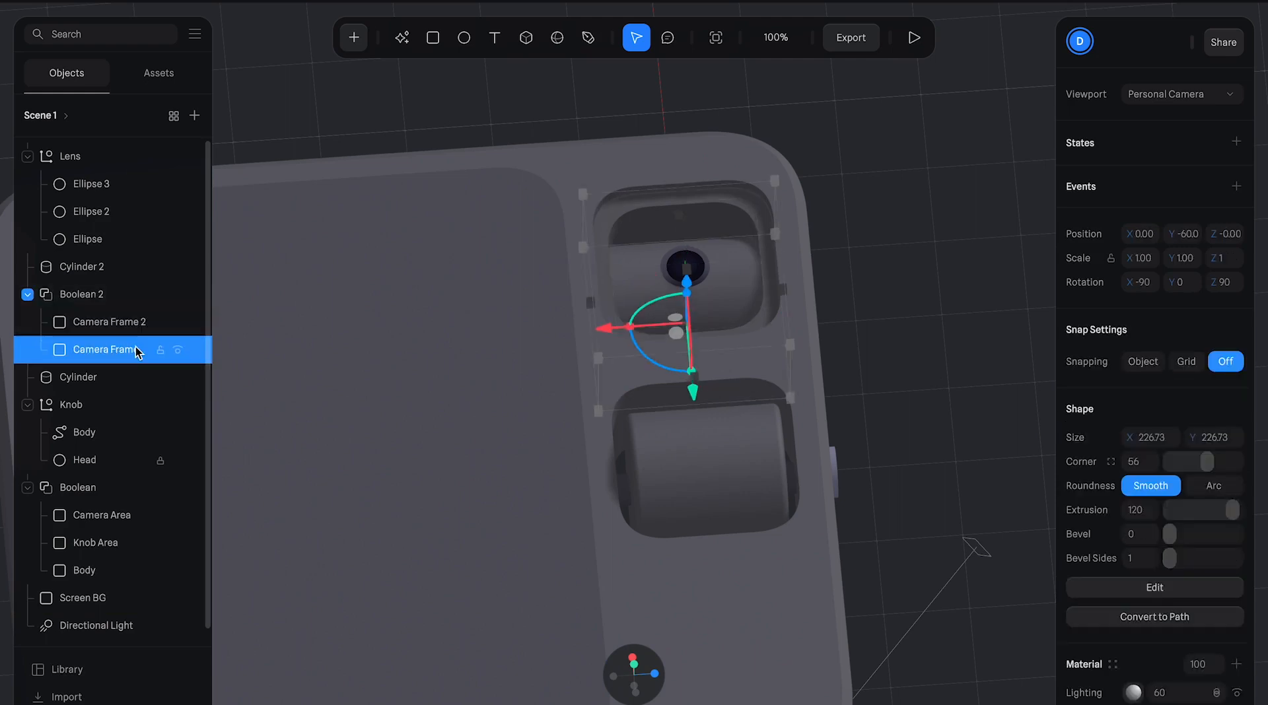
{"action": "left_click", "coordinate": [925, 295]}
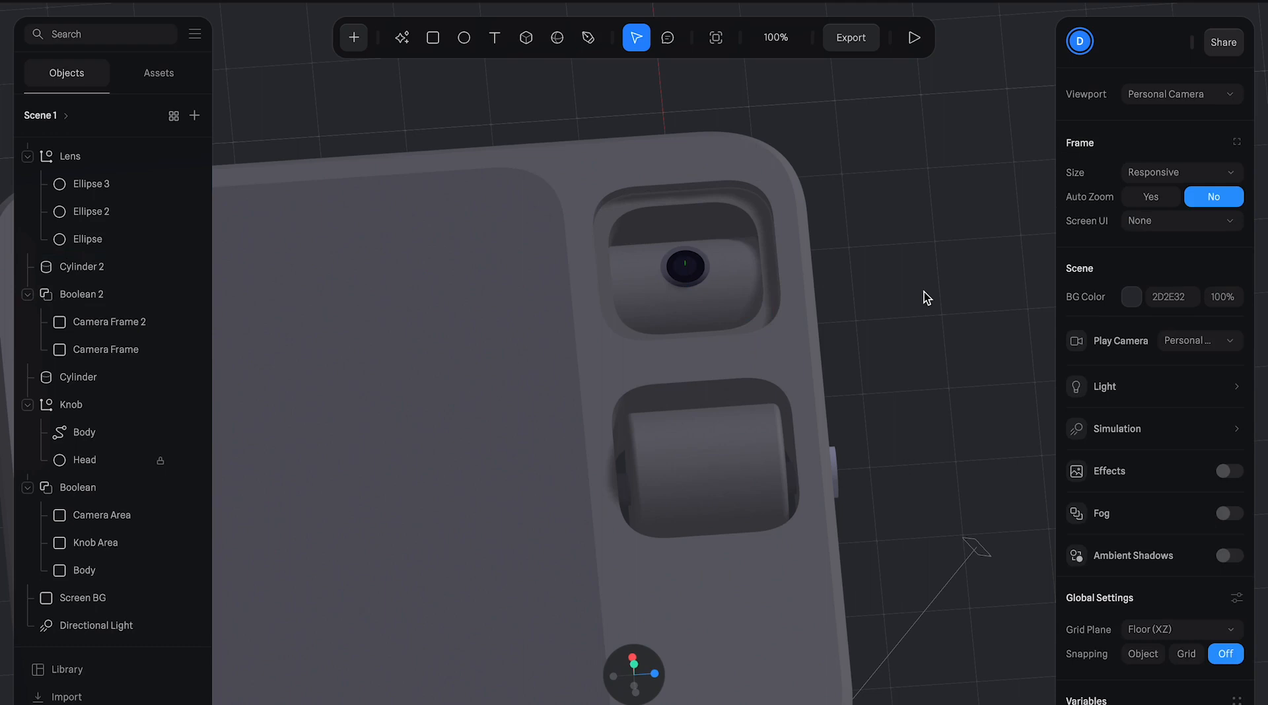
- Add a 100 by 100 rectangle beside the camera recess and set its corner radius to 56
{"action": "left_click", "coordinate": [437, 40]}
{"action": "left_click", "coordinate": [591, 259]}
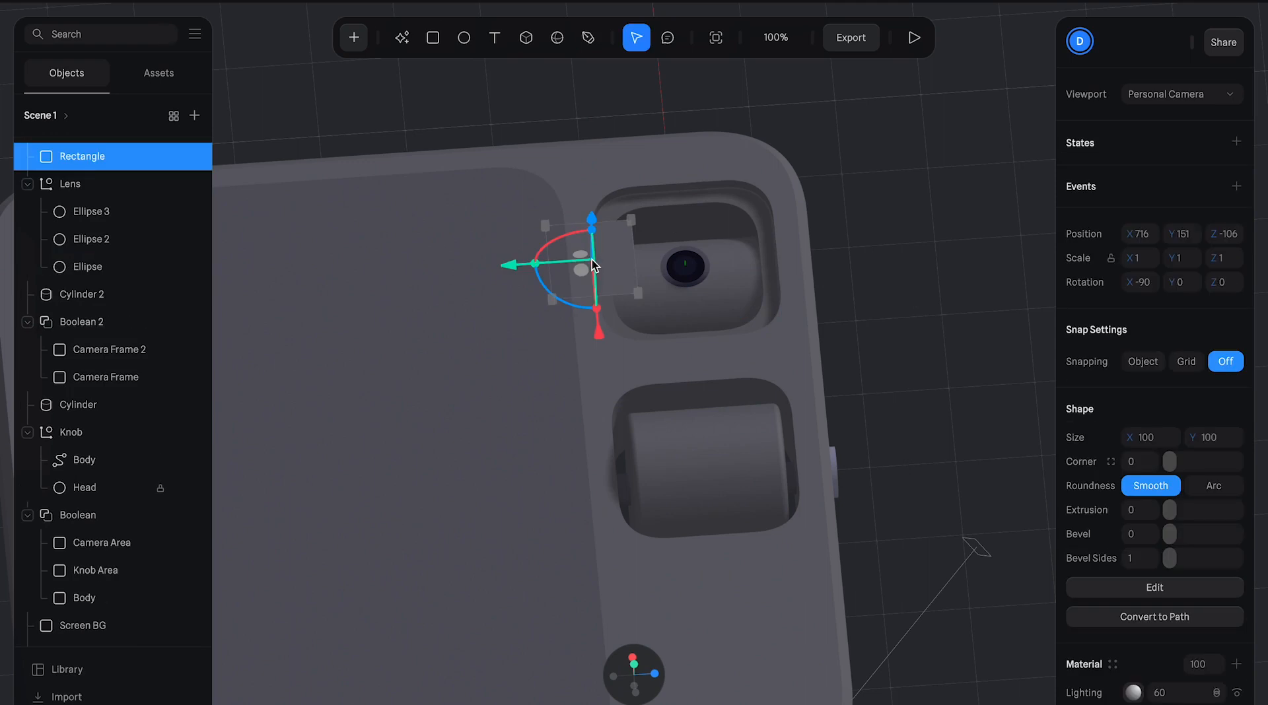
{"action": "left_click", "coordinate": [1144, 465]}
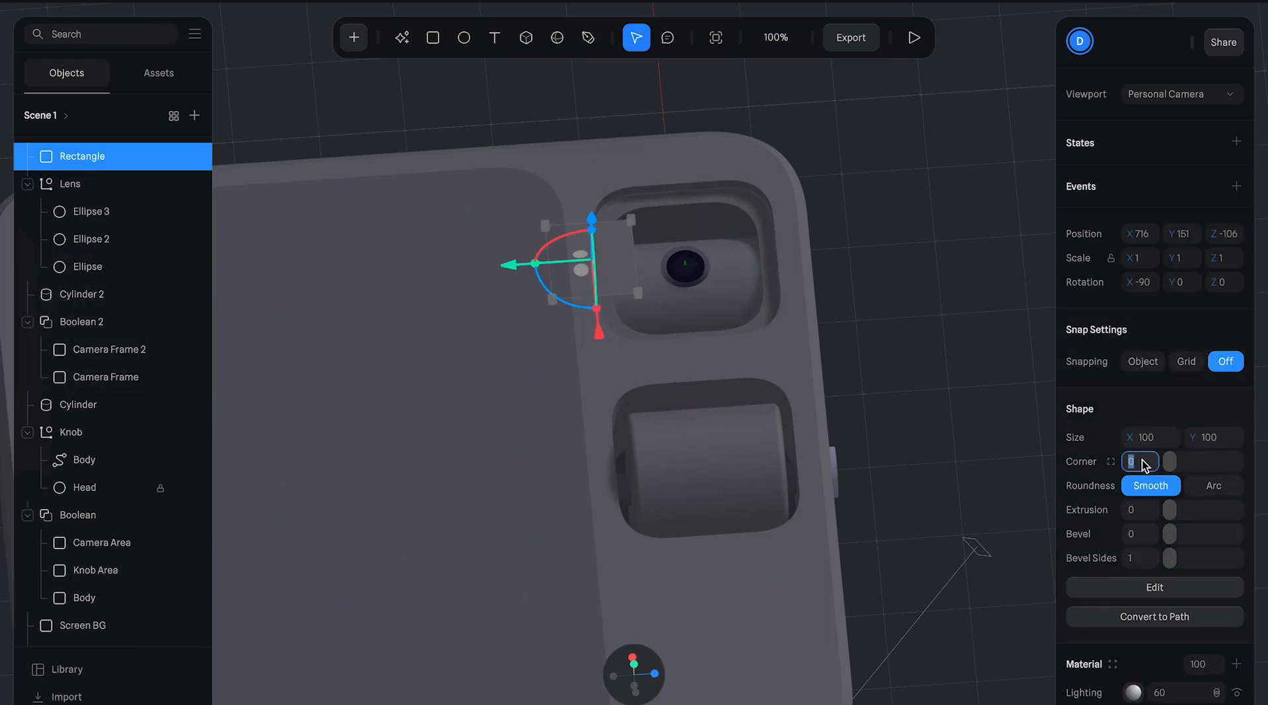
{"action": "type", "text": "46"}
{"action": "key", "text": "Return"}
{"action": "left_click", "coordinate": [1144, 465]}
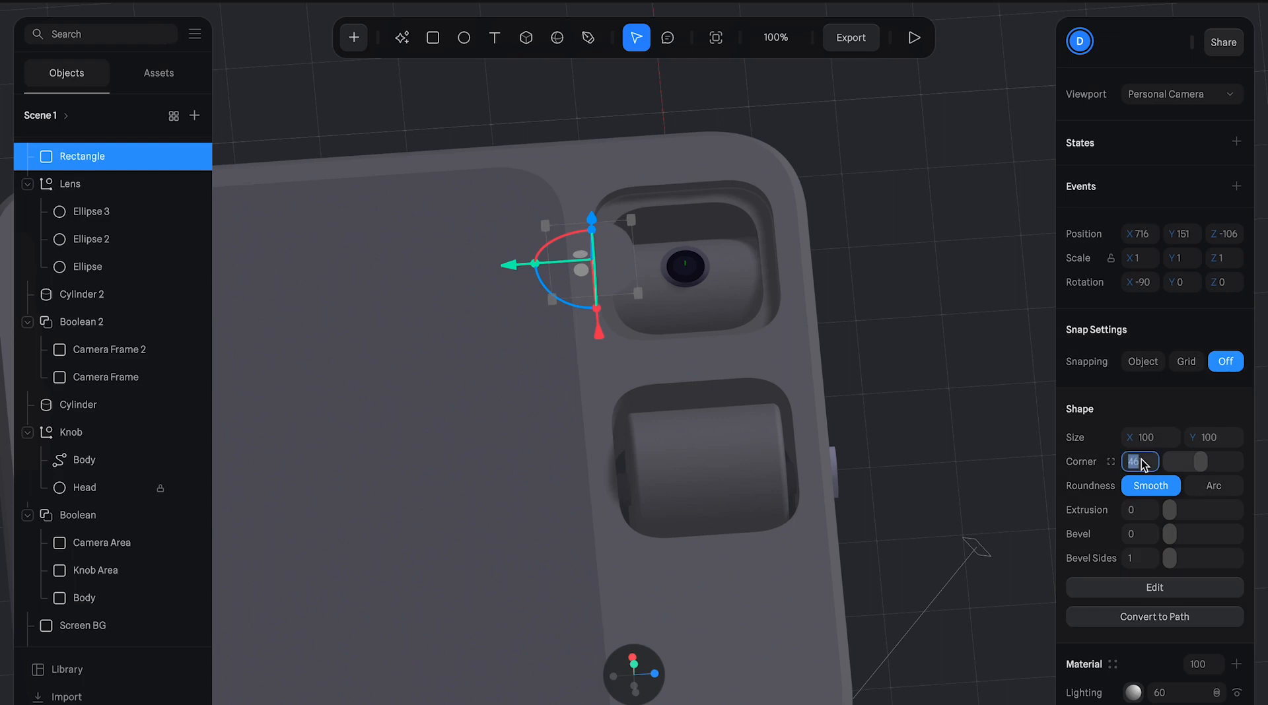
{"action": "key", "text": "Return"}
- Scale the rounded rectangle to 247.20 by 247.20 and move it over the camera recess at about Z 6.36
{"action": "left_click_drag", "start_coordinate": [645, 298], "coordinate": [774, 391]}
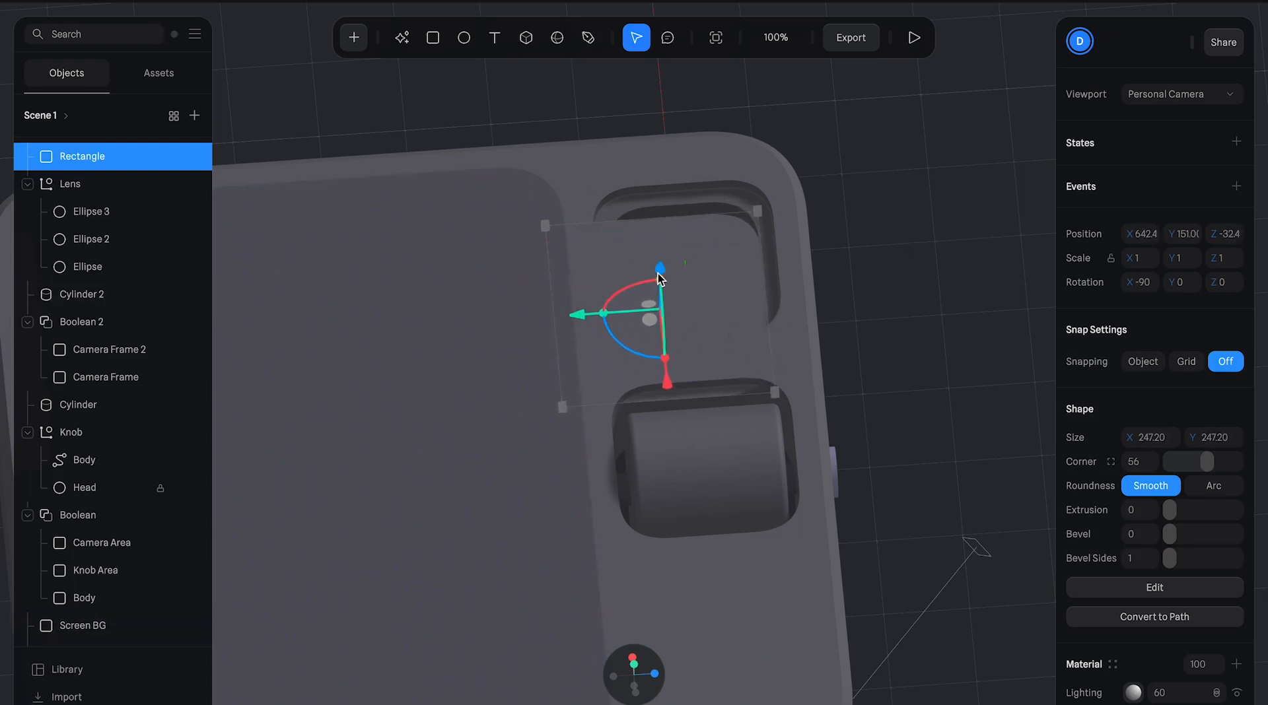
{"action": "left_click_drag", "start_coordinate": [662, 267], "coordinate": [668, 341]}
{"action": "left_click", "coordinate": [680, 331]}
{"action": "left_click", "coordinate": [887, 309]}
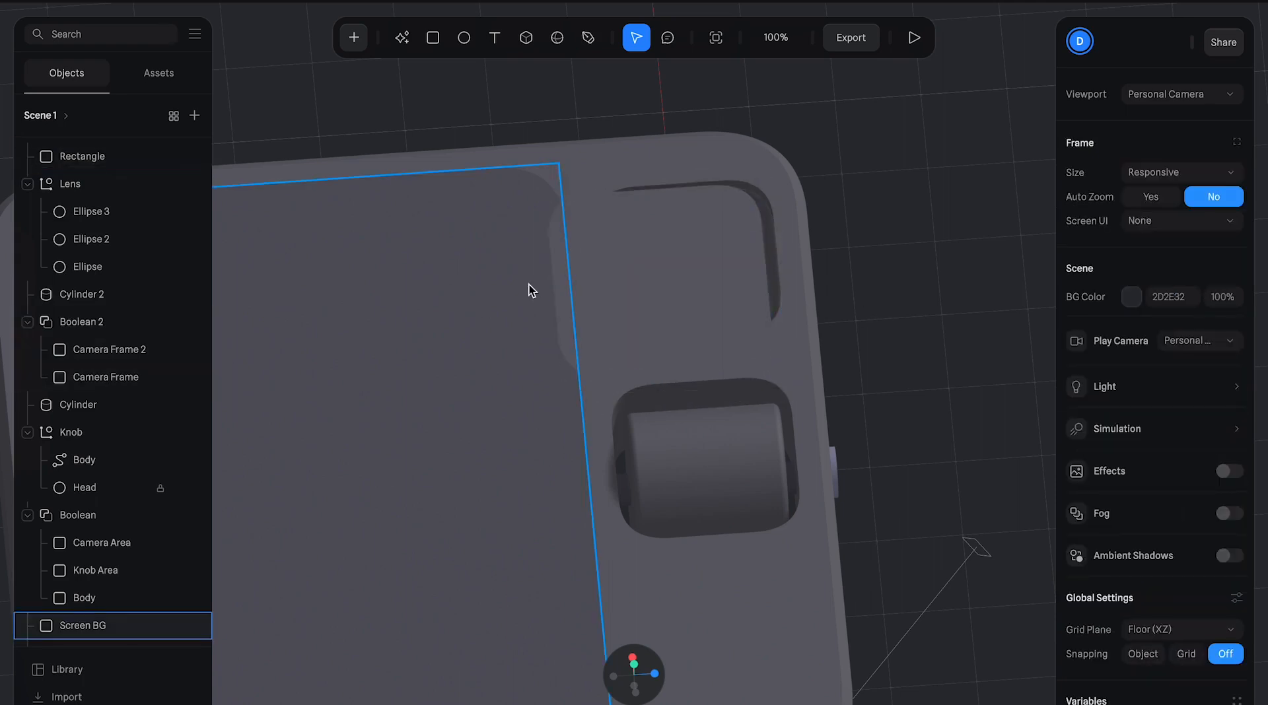
{"action": "left_click", "coordinate": [575, 290]}
{"action": "left_click_drag", "start_coordinate": [573, 293], "coordinate": [610, 285]}
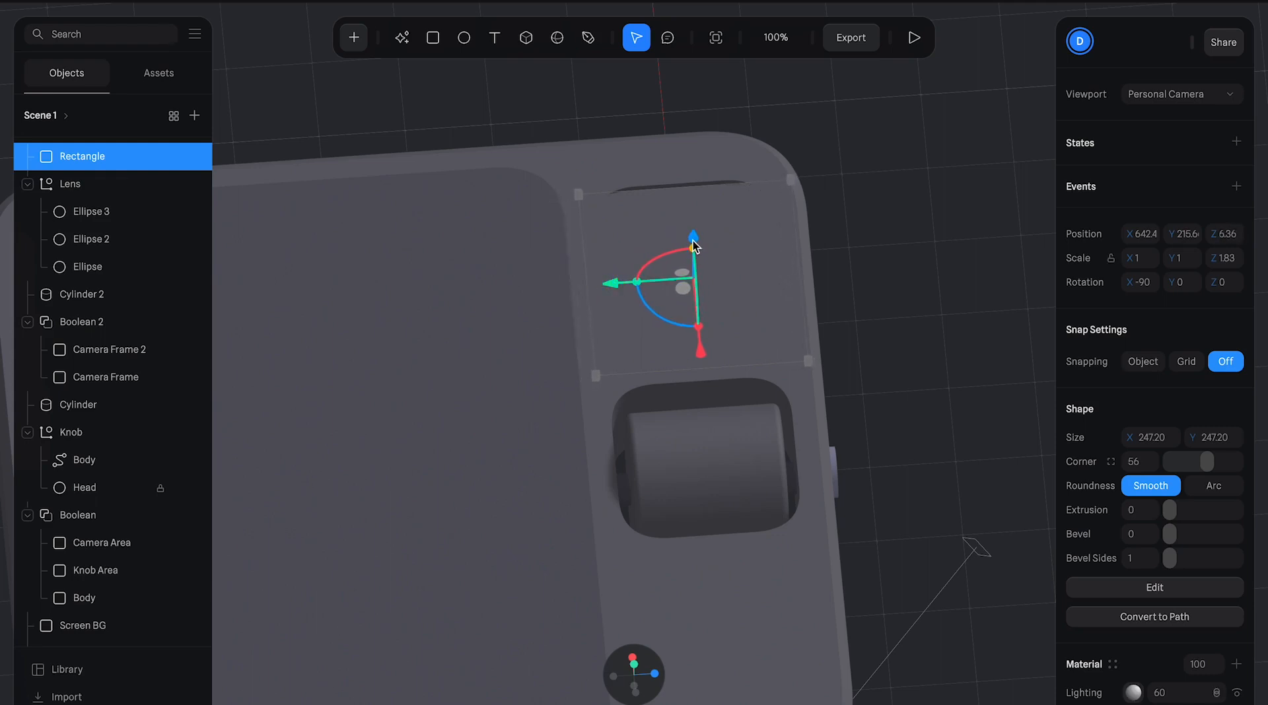
{"action": "left_click_drag", "start_coordinate": [693, 226], "coordinate": [693, 229]}
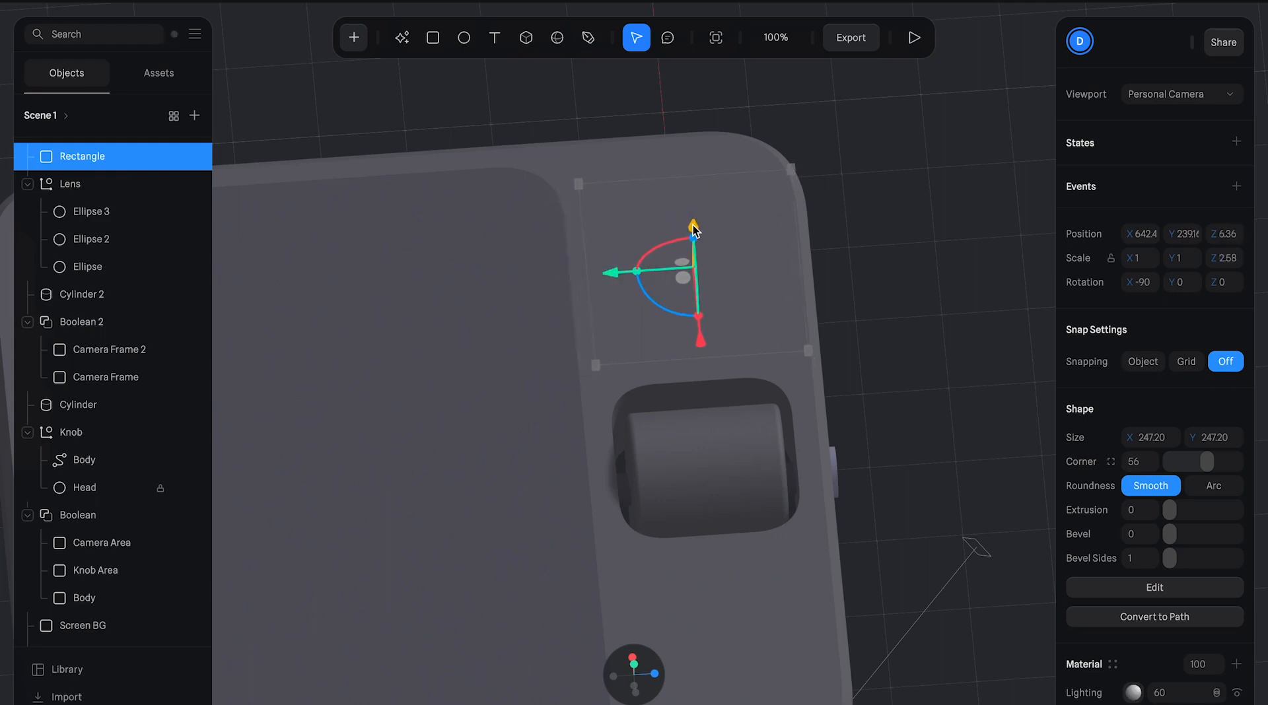
- Lower the rounded rectangle to about Y 173.5 and shift it to about X 673.5 above the camera opening
{"action": "left_click_drag", "start_coordinate": [830, 177], "coordinate": [728, 191]}
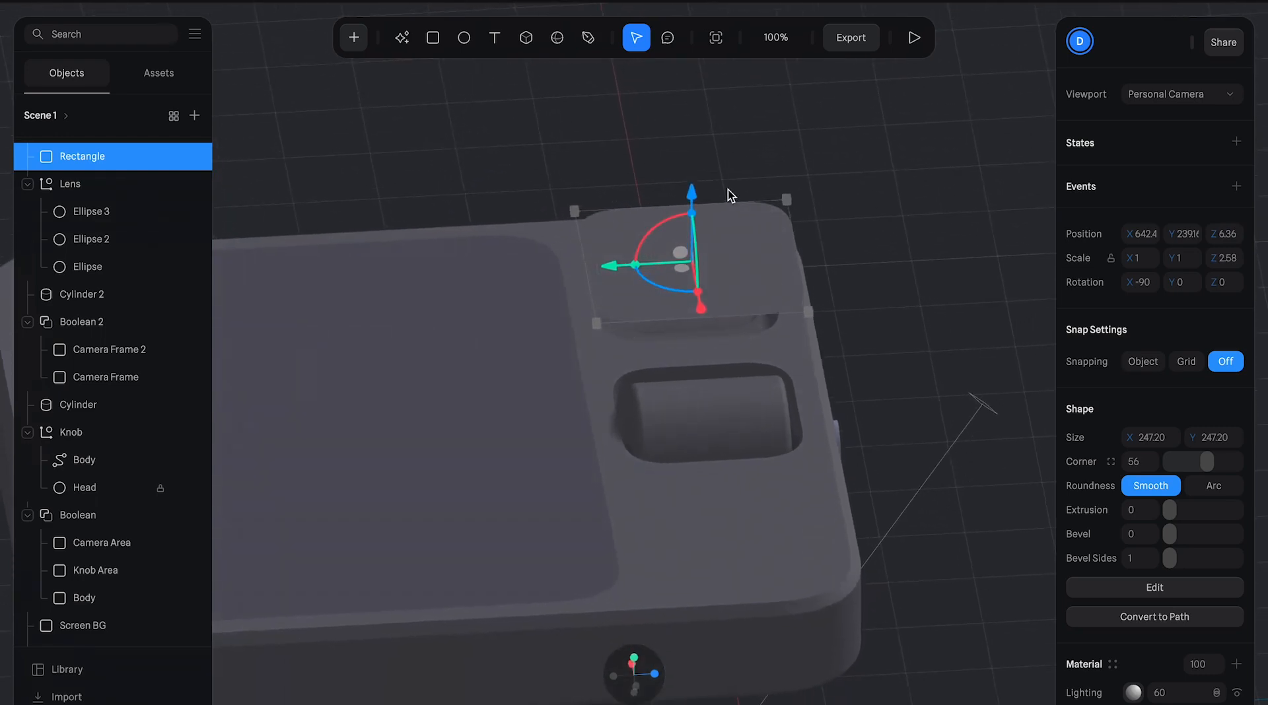
{"action": "left_click_drag", "start_coordinate": [797, 169], "coordinate": [812, 132]}
{"action": "left_click_drag", "start_coordinate": [691, 198], "coordinate": [683, 247]}
{"action": "left_click_drag", "start_coordinate": [842, 200], "coordinate": [844, 257]}
{"action": "left_click_drag", "start_coordinate": [703, 360], "coordinate": [700, 347]}
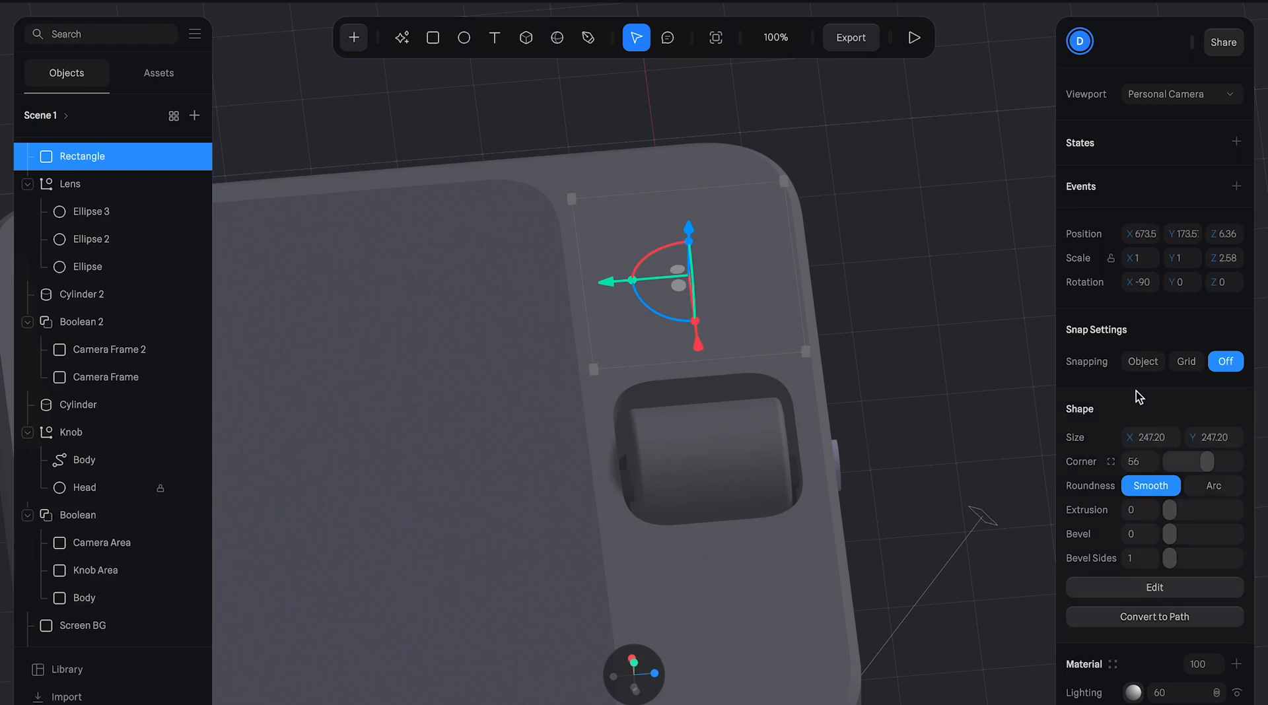
- Darken the rounded rectangle's colour to RGB(72, 72, 77)
{"action": "scroll", "coordinate": [1136, 391], "scroll_direction": "down", "scroll_amount": 4}
{"action": "left_click", "coordinate": [1133, 500]}
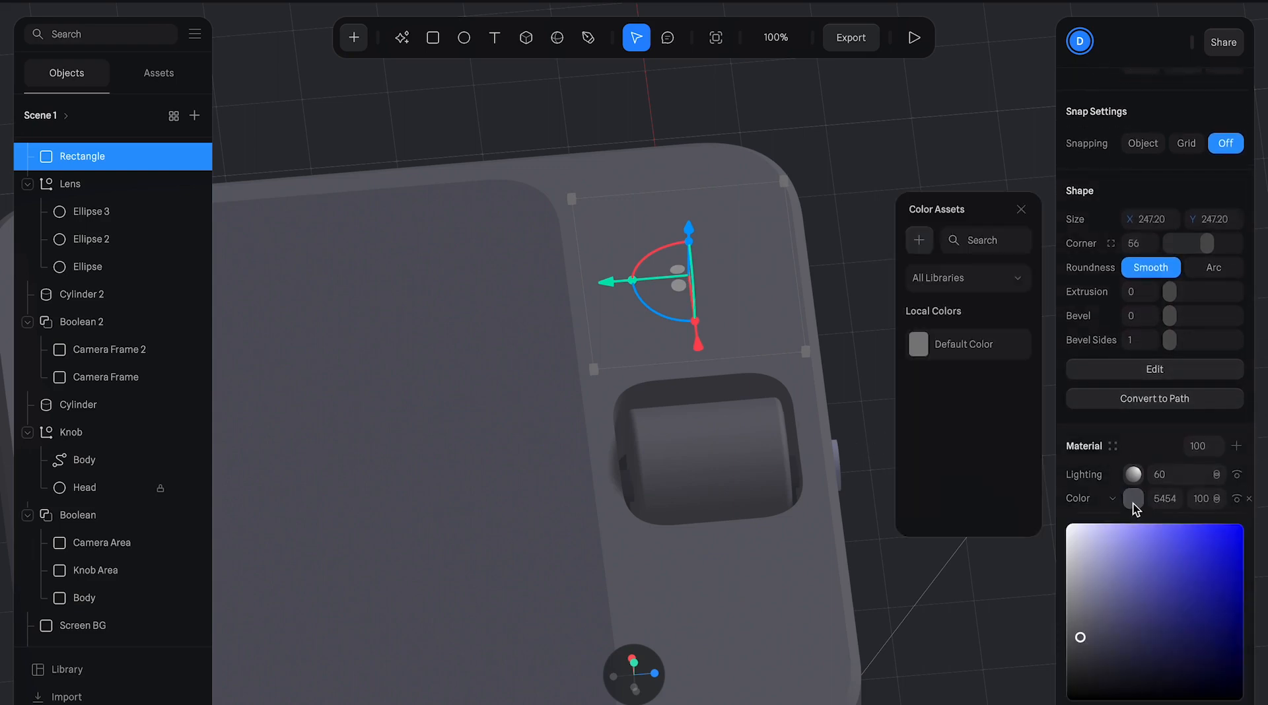
{"action": "scroll", "coordinate": [1143, 548], "scroll_direction": "down", "scroll_amount": 2}
{"action": "left_click_drag", "start_coordinate": [1123, 571], "coordinate": [1079, 565]}
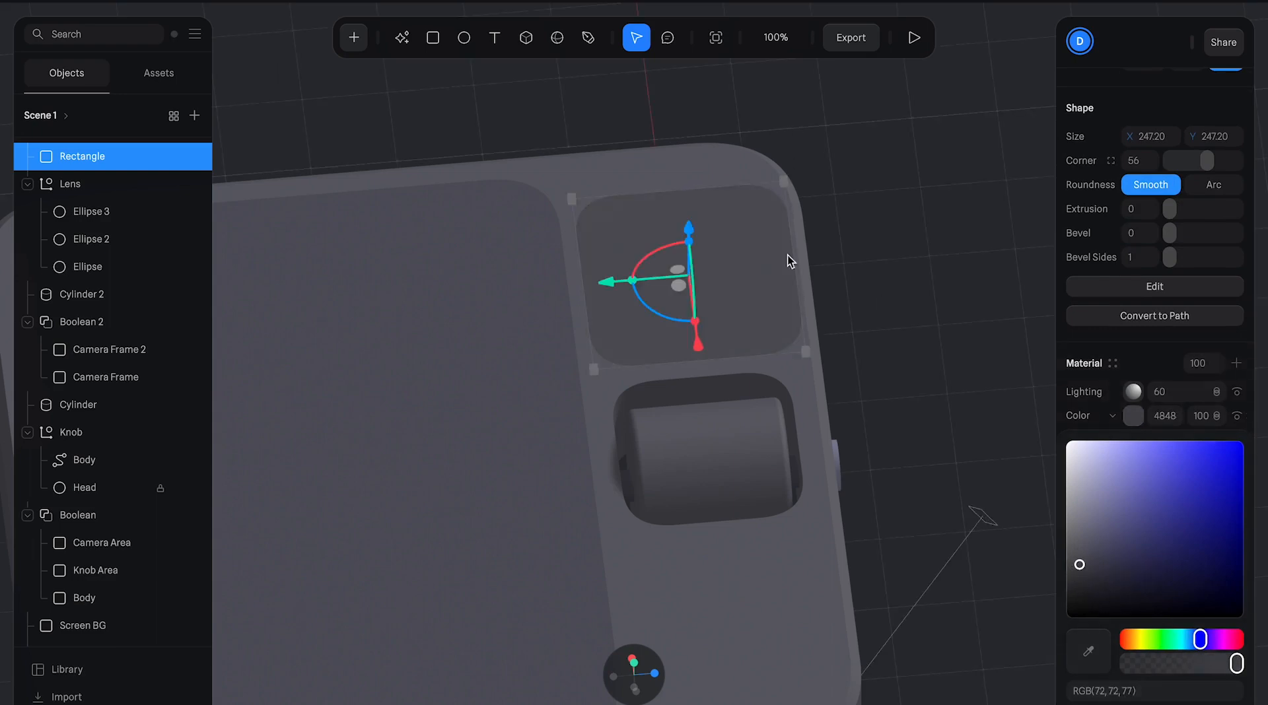
- Reduce the rounded rectangle's Y size to 237.53 and lower it toward the device's top surface
{"action": "left_click_drag", "start_coordinate": [793, 264], "coordinate": [786, 264]}
{"action": "left_click_drag", "start_coordinate": [862, 206], "coordinate": [863, 196], "text": "alt"}
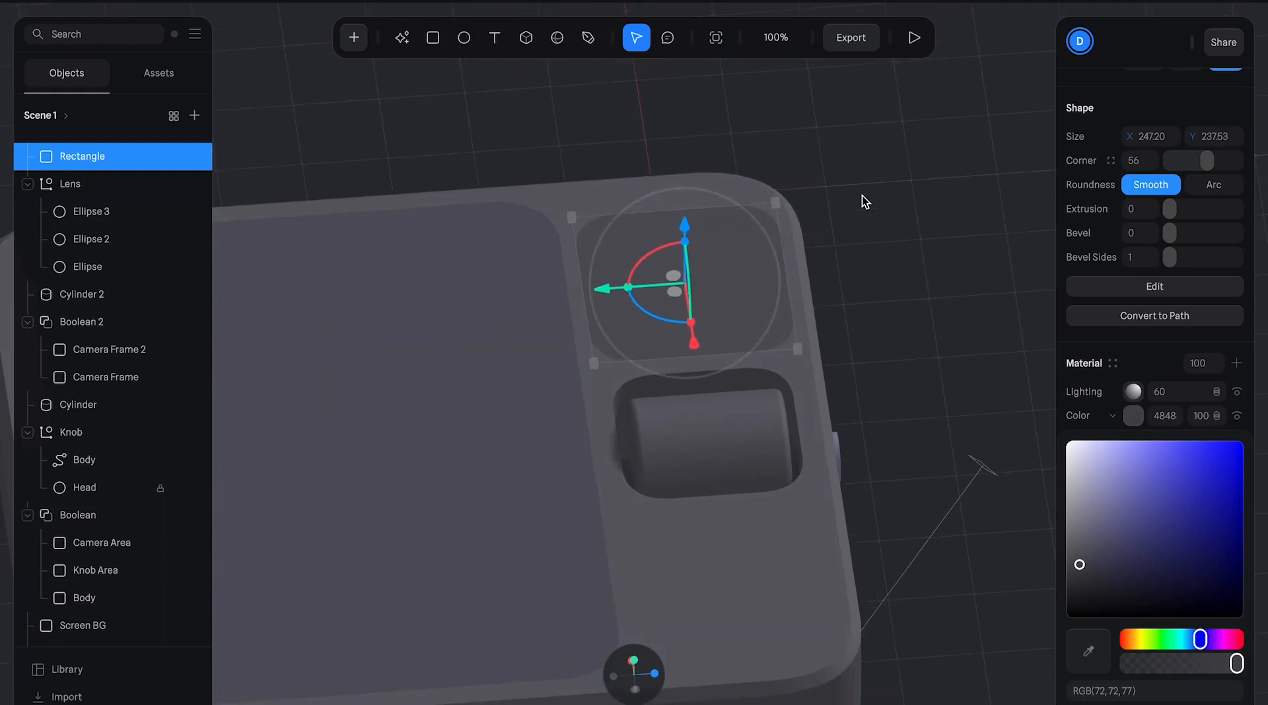
{"action": "left_click_drag", "start_coordinate": [683, 227], "coordinate": [684, 237]}
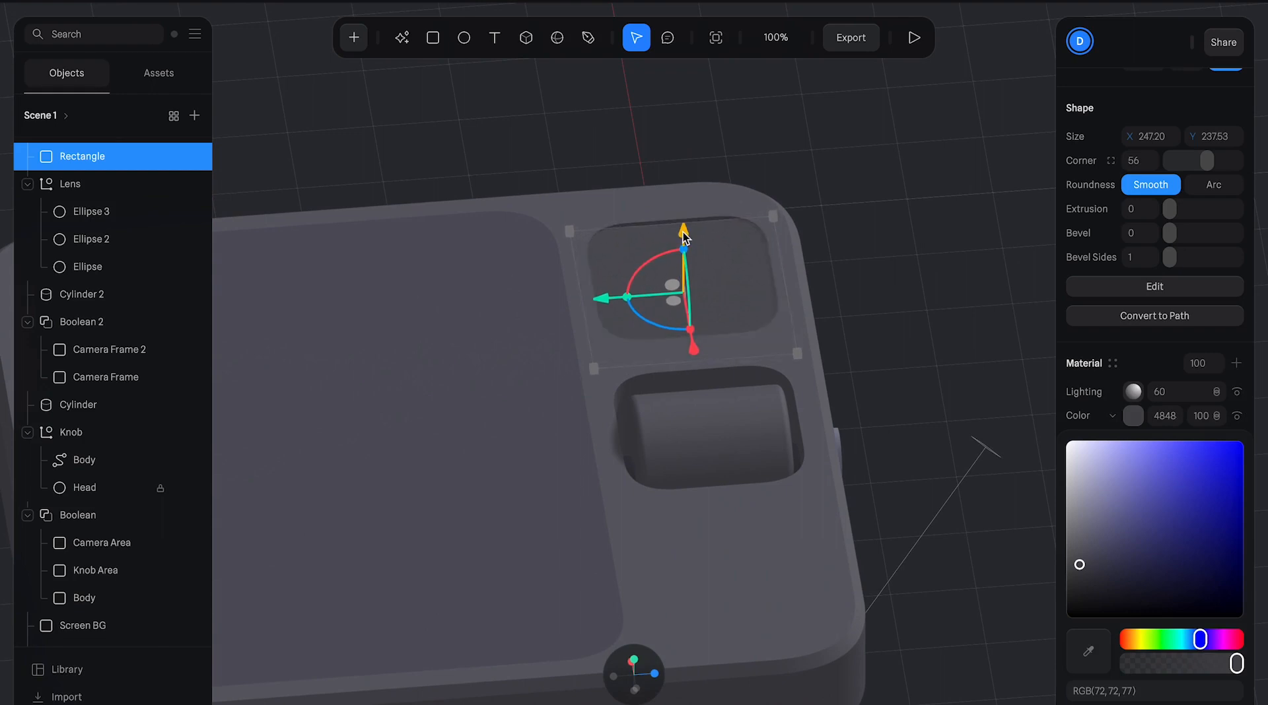
- Nudge the rounded rectangle along X over the camera opening and add a Glass material layer beneath its Lighting layer
{"action": "left_click_drag", "start_coordinate": [697, 350], "coordinate": [696, 345]}
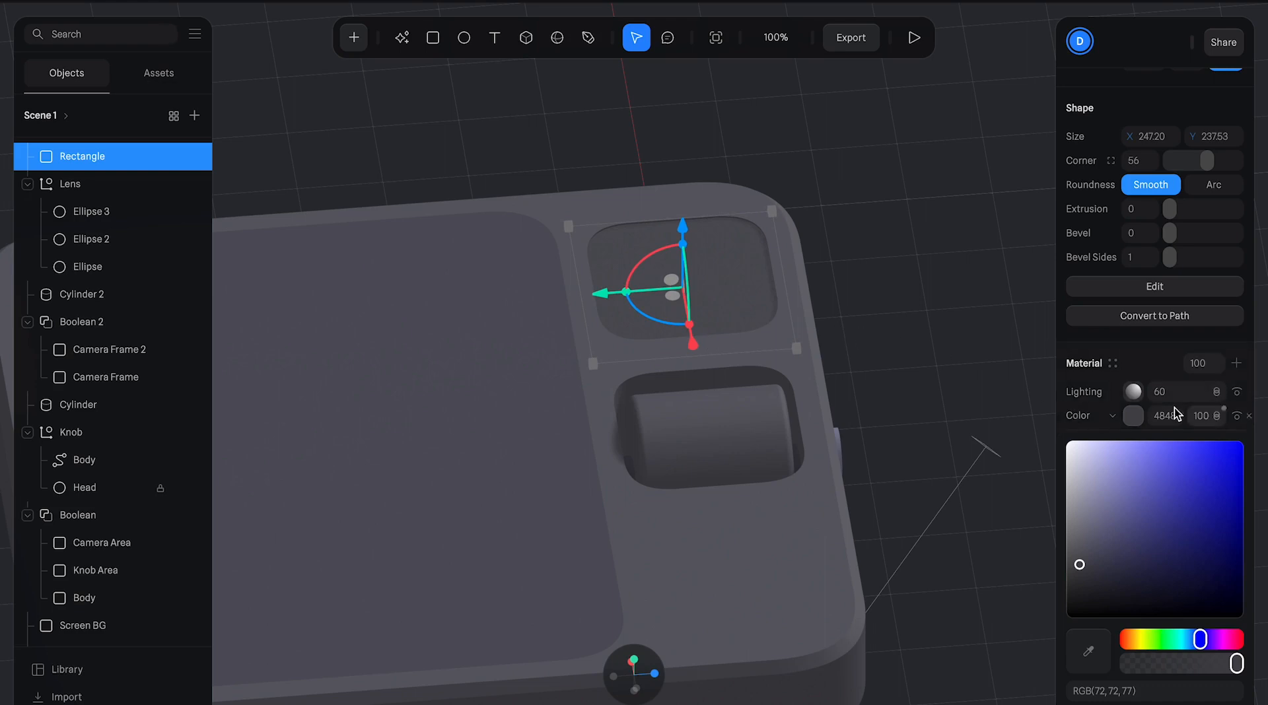
{"action": "left_click", "coordinate": [1167, 351]}
{"action": "left_click", "coordinate": [1236, 363]}
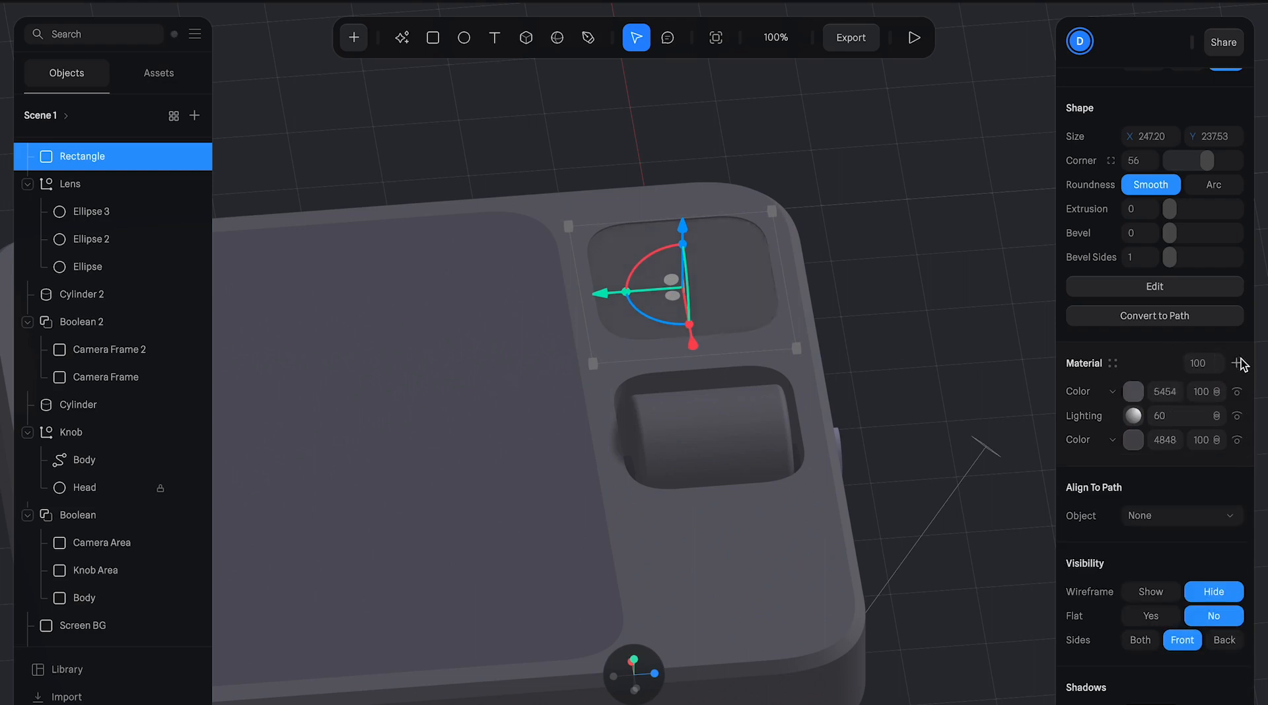
{"action": "left_click", "coordinate": [1109, 395]}
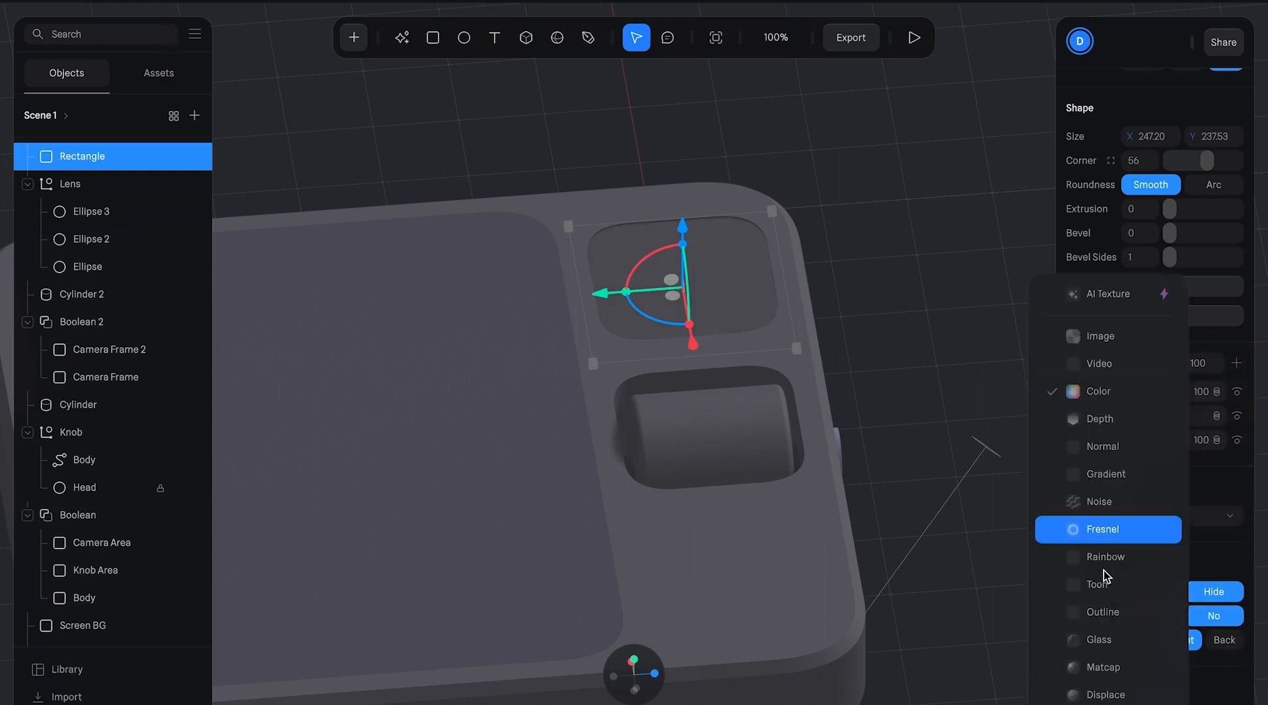
{"action": "left_click", "coordinate": [1109, 640]}
{"action": "left_click_drag", "start_coordinate": [883, 287], "coordinate": [879, 307], "text": "alt"}
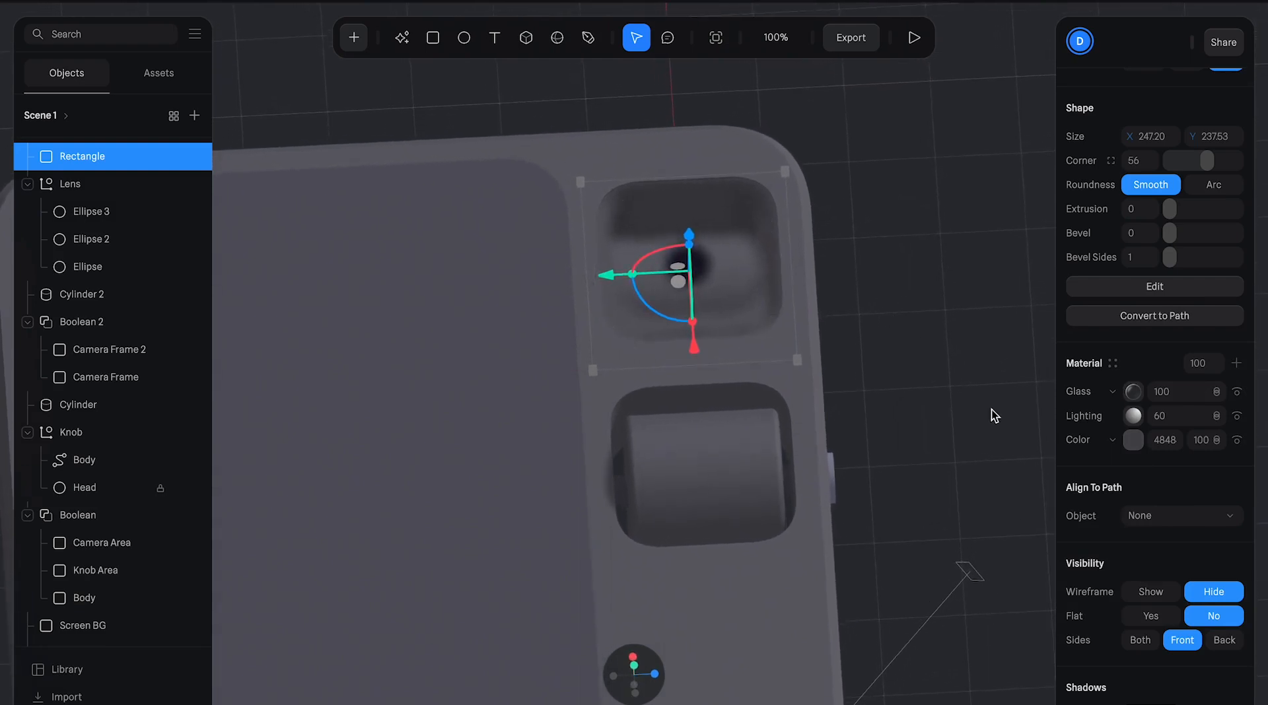
{"action": "left_click_drag", "start_coordinate": [1077, 418], "coordinate": [1078, 395]}
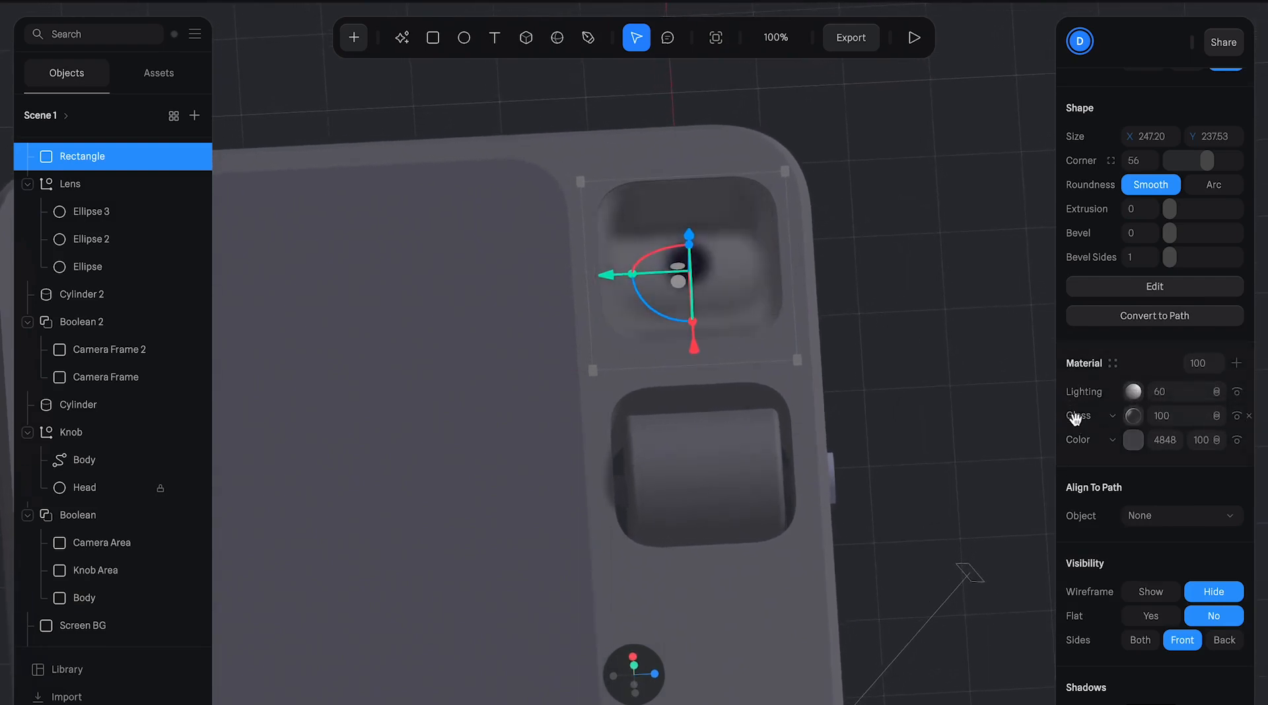
- Change the rounded rectangle's lighting type to Physical
{"action": "left_click", "coordinate": [1139, 397]}
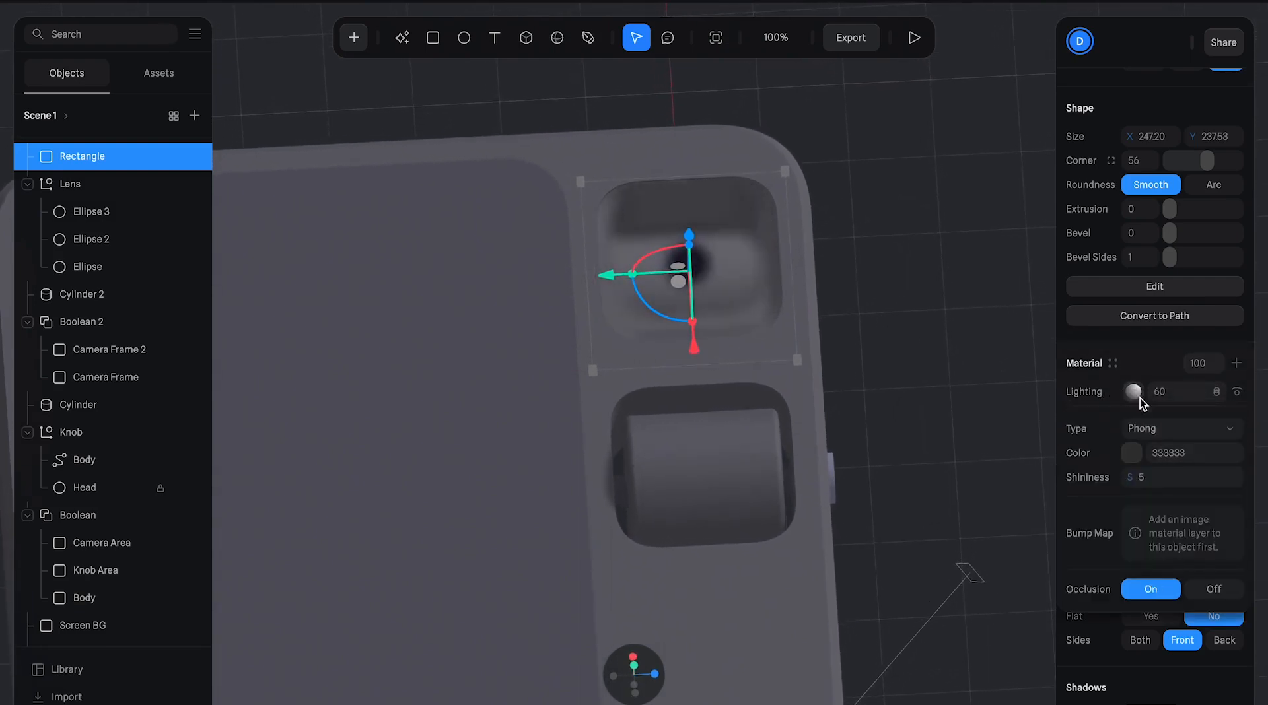
{"action": "left_click", "coordinate": [1151, 437]}
{"action": "left_click", "coordinate": [1150, 454]}
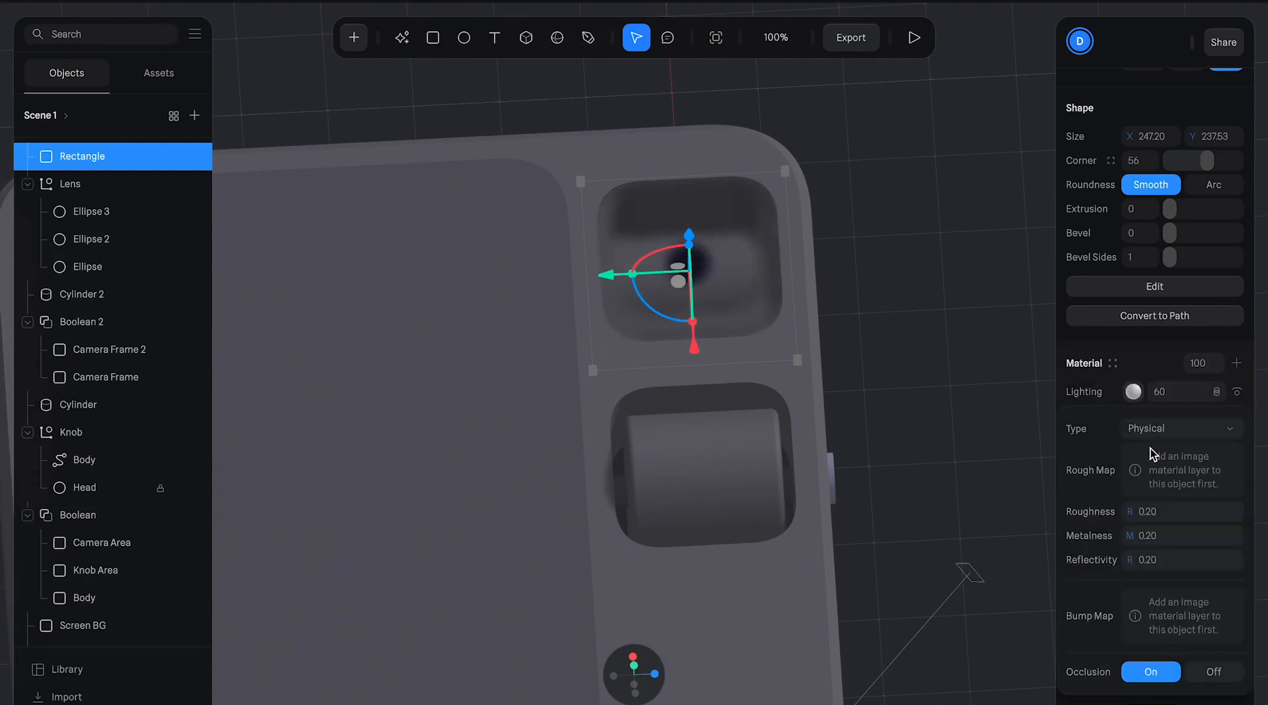
{"action": "left_click", "coordinate": [1108, 389]}
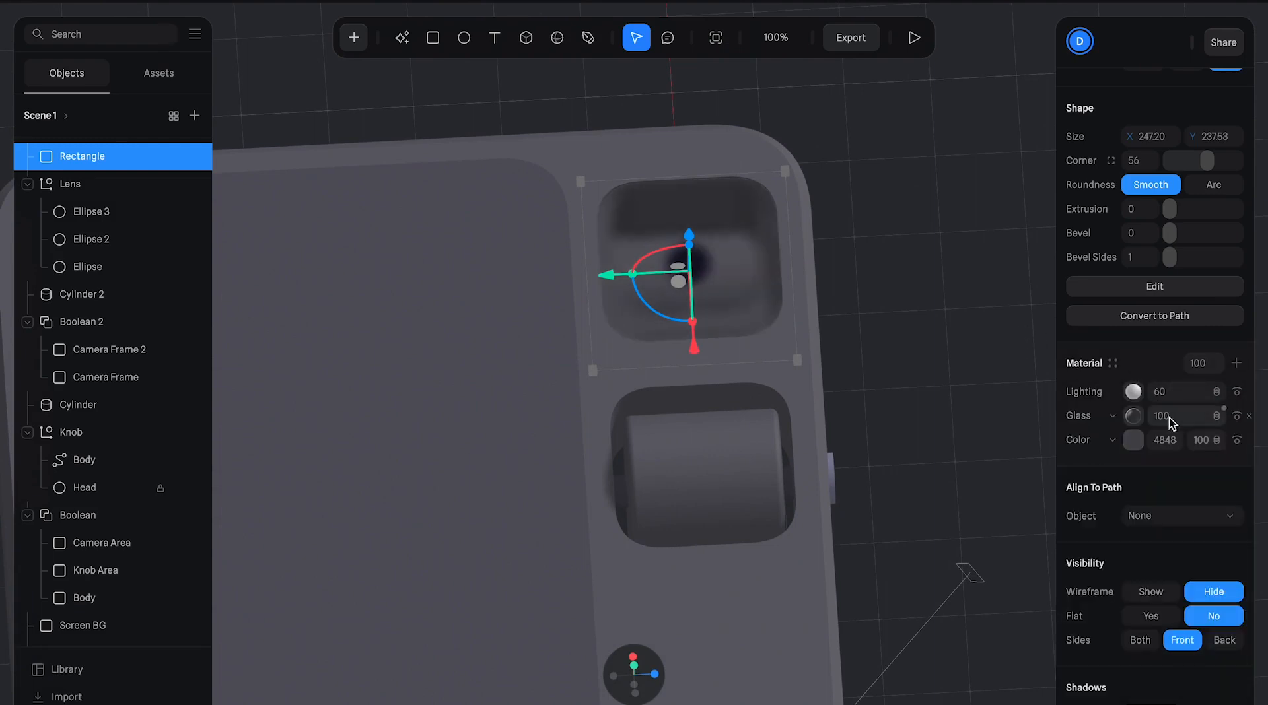
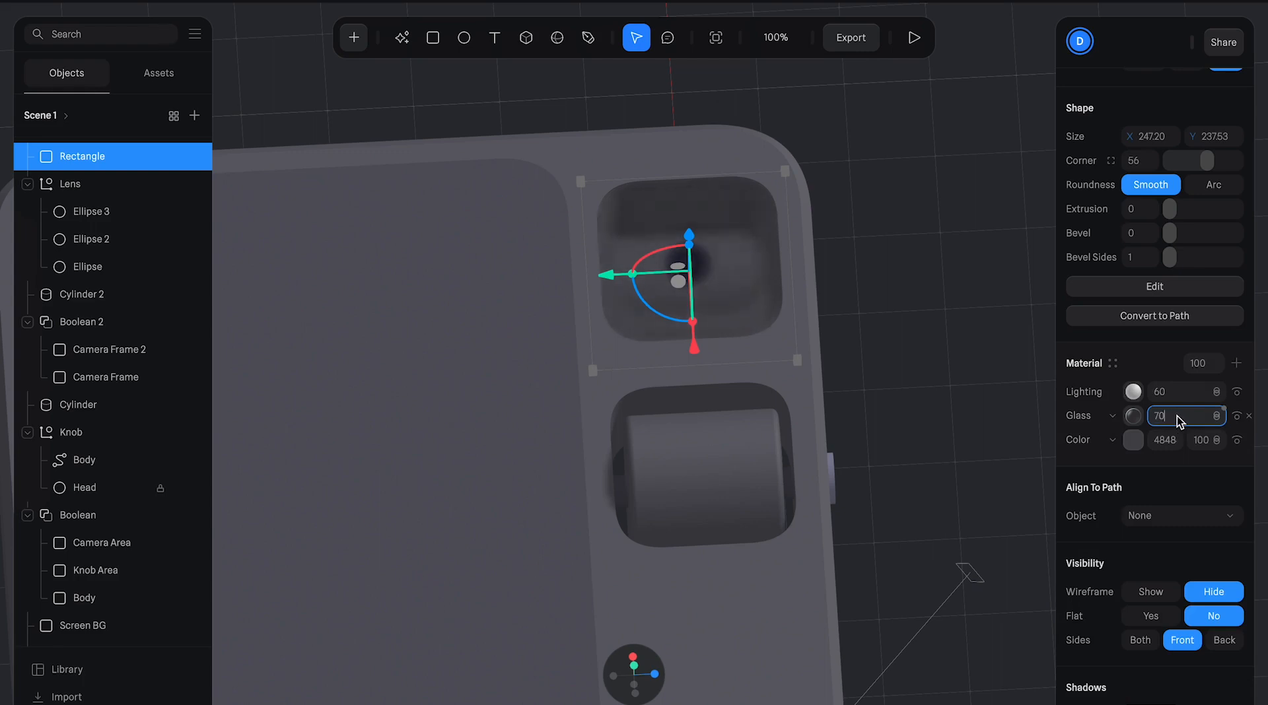
- Set the rounded rectangle's Glass layer opacity to 70 and reduce its blur until the cover is clear
{"action": "left_click", "coordinate": [1136, 417]}
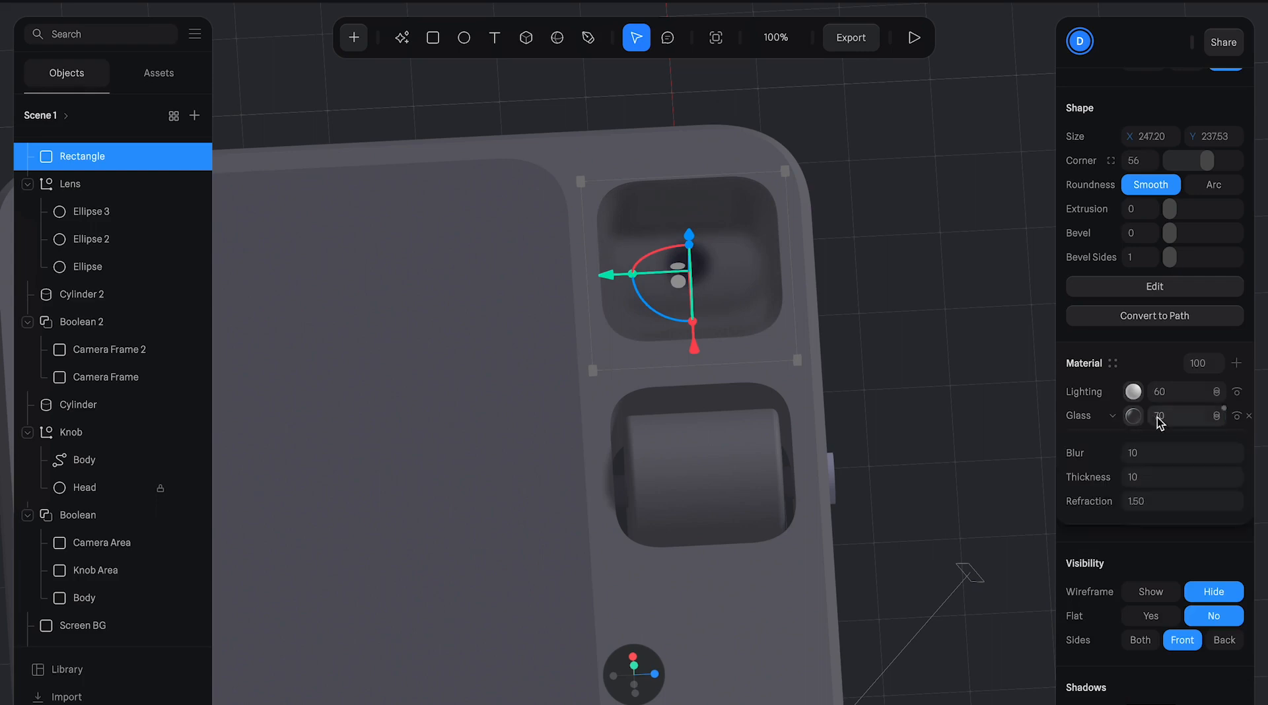
{"action": "type", "text": "0"}
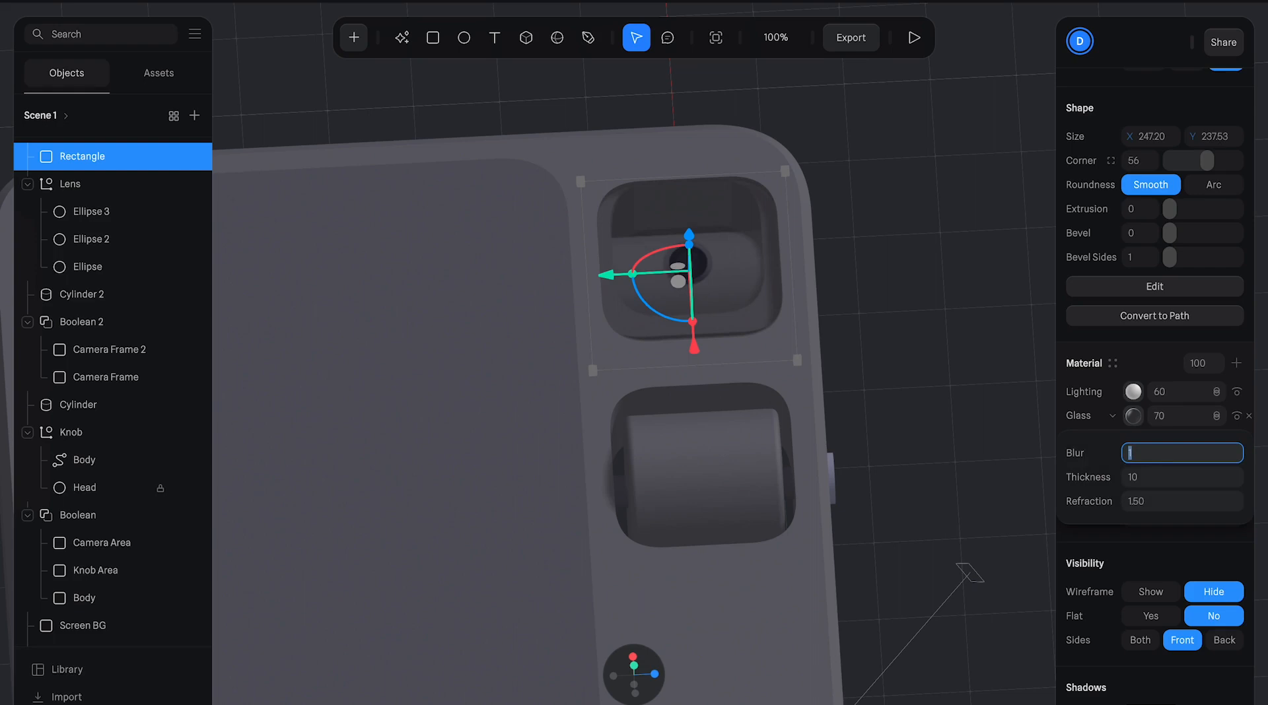
{"action": "left_click", "coordinate": [881, 248]}
{"action": "mouse_move", "coordinate": [901, 288]}
{"action": "left_mouse_down", "text": "alt"}
{"action": "mouse_move", "coordinate": [876, 256]}
{"action": "mouse_move", "coordinate": [797, 260]}
{"action": "mouse_move", "coordinate": [750, 210]}
{"action": "mouse_move", "coordinate": [929, 256]}
{"action": "mouse_move", "coordinate": [988, 324]}
{"action": "mouse_move", "coordinate": [1030, 197]}
{"action": "mouse_move", "coordinate": [985, 244]}
{"action": "mouse_move", "coordinate": [1000, 219]}
{"action": "mouse_move", "coordinate": [1027, 234]}
{"action": "mouse_move", "coordinate": [953, 248]}
{"action": "mouse_move", "coordinate": [953, 237]}
{"action": "mouse_move", "coordinate": [964, 256]}
{"action": "mouse_move", "coordinate": [934, 268]}
{"action": "mouse_move", "coordinate": [892, 272]}
{"action": "mouse_move", "coordinate": [834, 249]}
{"action": "mouse_move", "coordinate": [878, 246]}
{"action": "mouse_move", "coordinate": [921, 354]}
{"action": "mouse_move", "coordinate": [899, 295]}
{"action": "left_mouse_up", "text": "alt"}
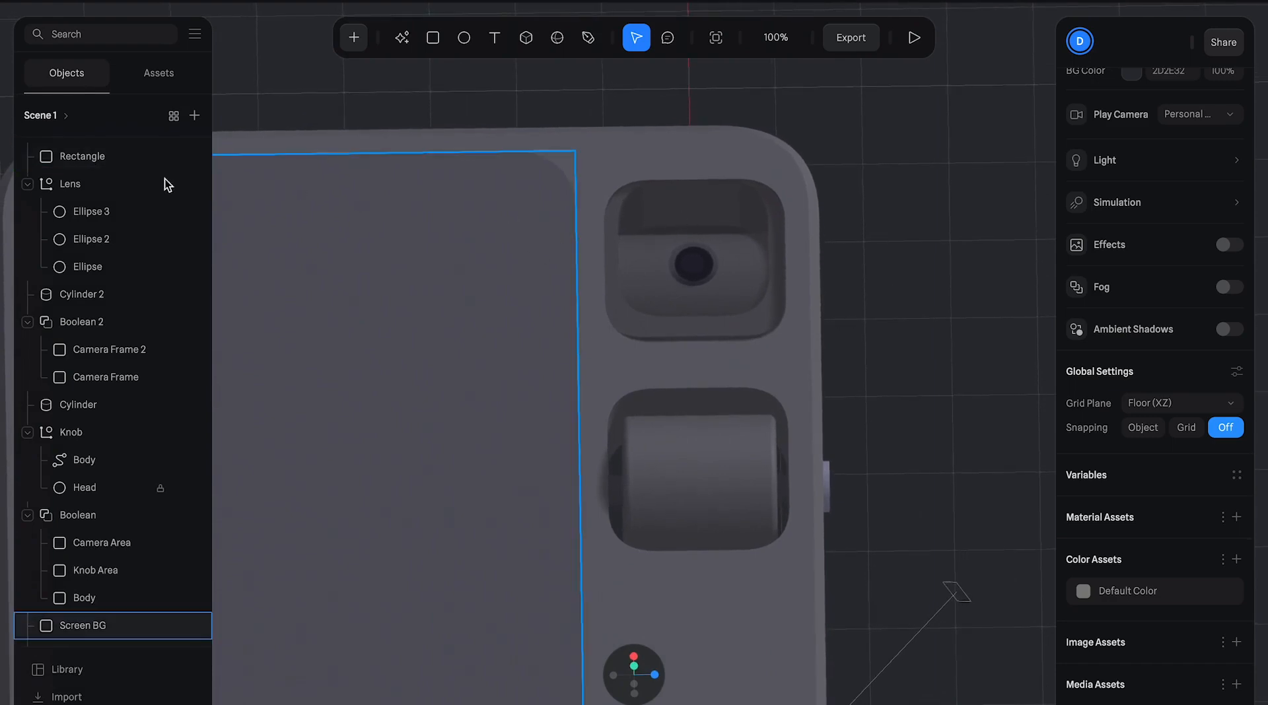
- Move the Boolean 2 camera frame slightly along X toward the knob opening, centring it in the camera recess
{"action": "left_click", "coordinate": [97, 324]}
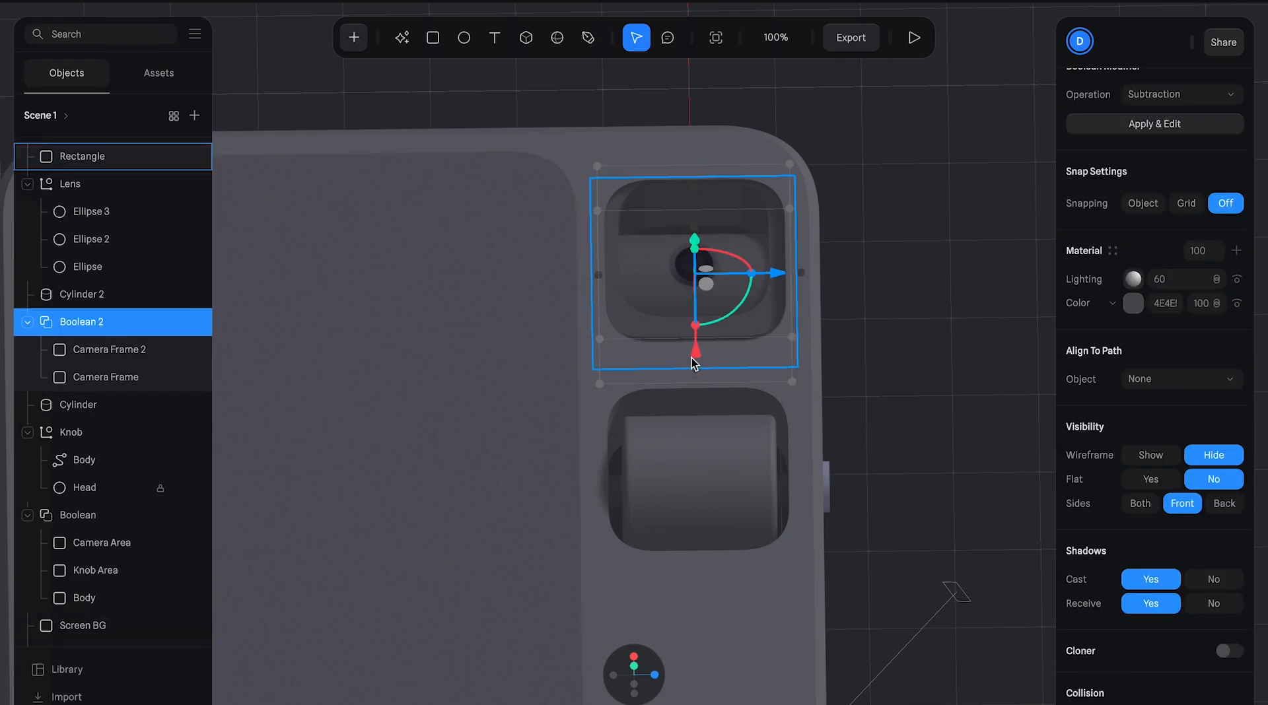
{"action": "left_click_drag", "start_coordinate": [695, 362], "coordinate": [693, 373]}
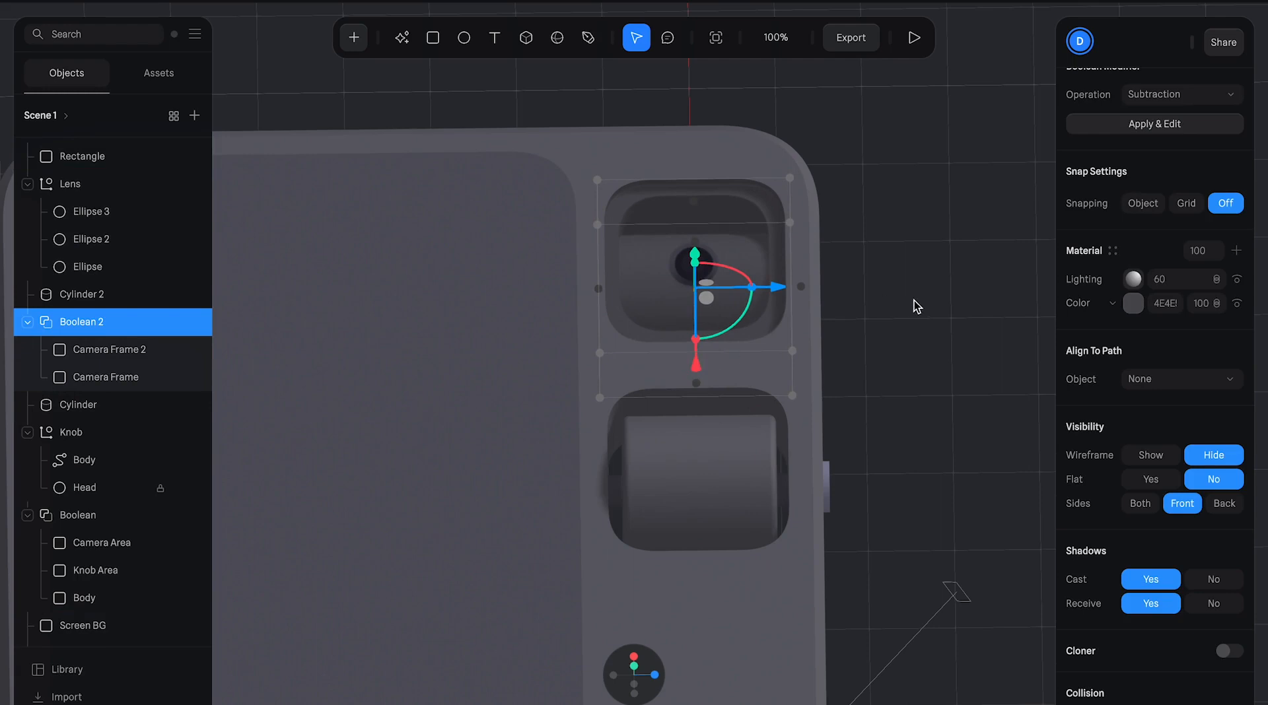
{"action": "scroll", "coordinate": [915, 339], "scroll_direction": "up", "scroll_amount": 5, "text": "alt"}
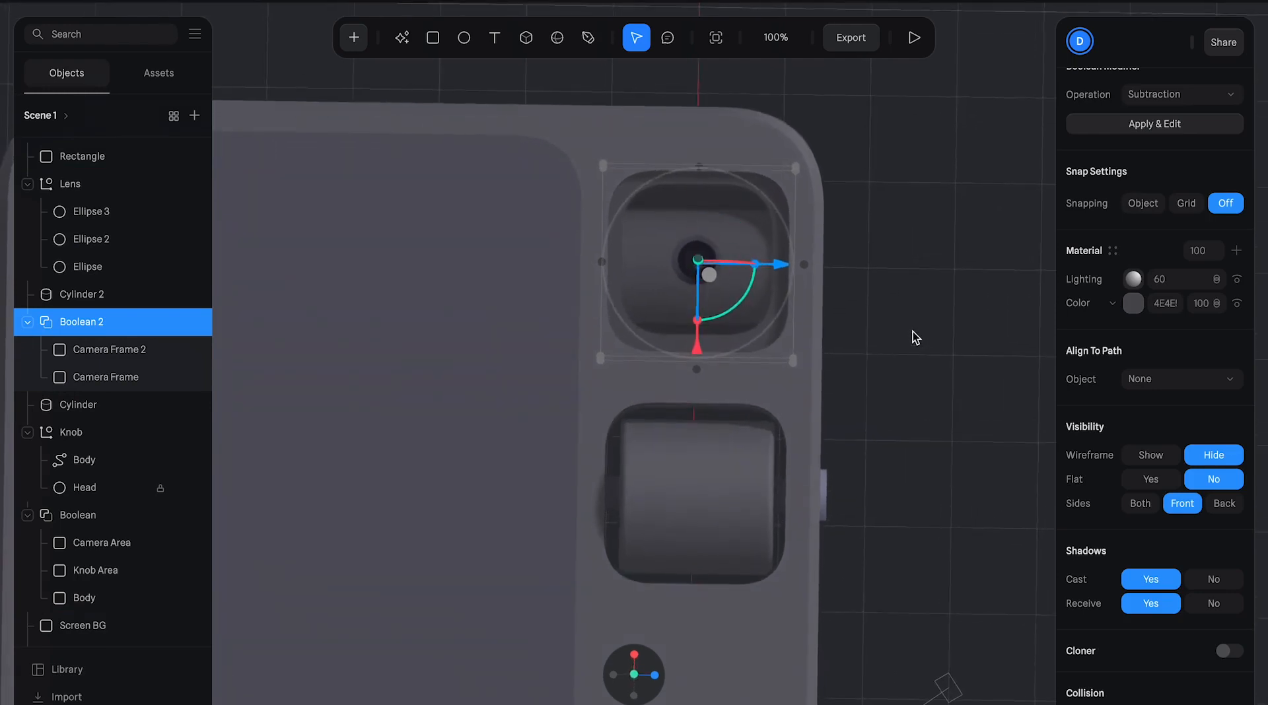
{"action": "left_click", "coordinate": [913, 331]}
{"action": "scroll", "coordinate": [896, 149], "scroll_direction": "down", "scroll_amount": 10}
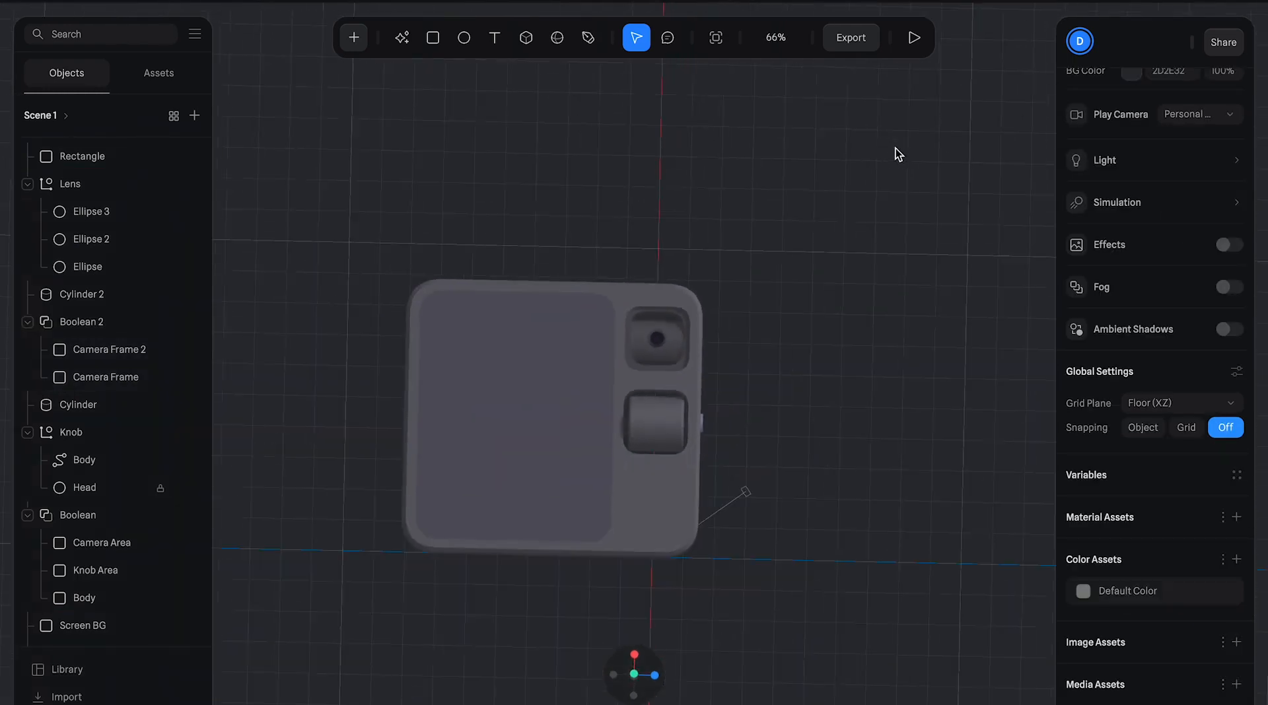
{"action": "mouse_move", "coordinate": [778, 282]}
{"action": "left_mouse_down"}
{"action": "mouse_move", "coordinate": [694, 216]}
{"action": "mouse_move", "coordinate": [730, 216]}
{"action": "left_mouse_up"}
{"action": "scroll", "coordinate": [664, 331], "scroll_direction": "up", "scroll_amount": 3}
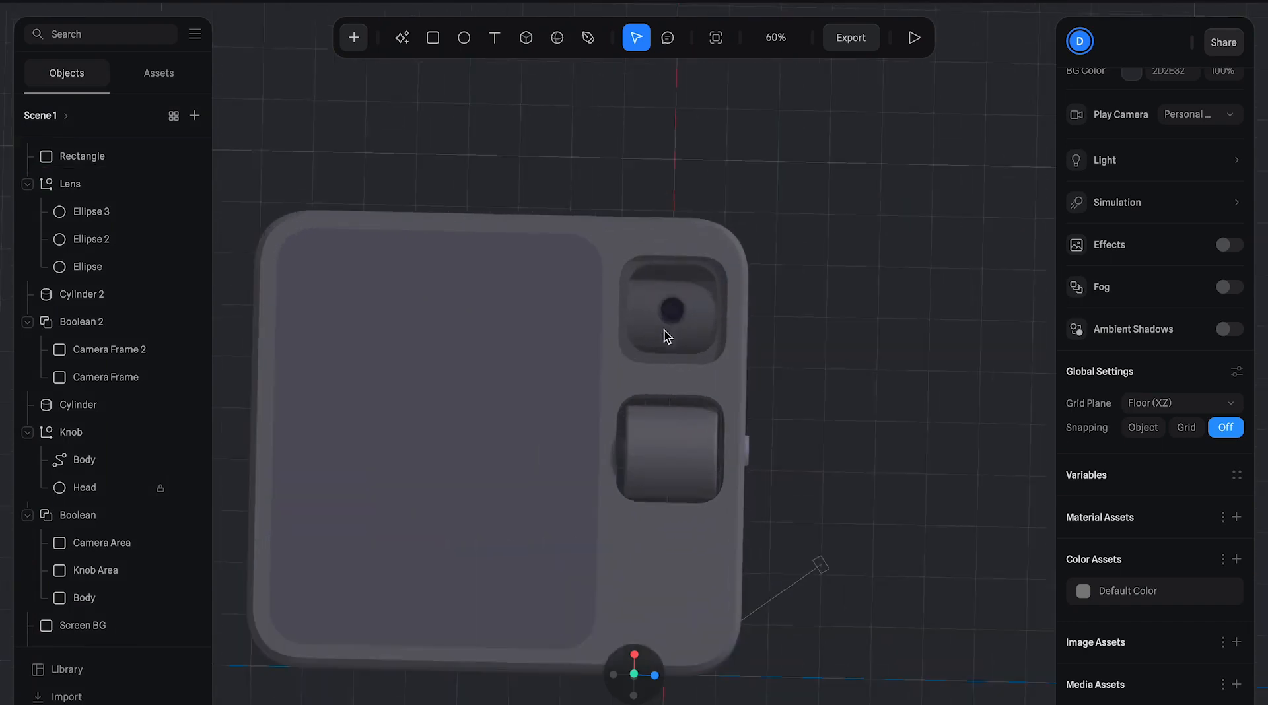
- Examine the camera cover, Cylinder 2 and the whole device from several angles
{"action": "left_click", "coordinate": [696, 308]}
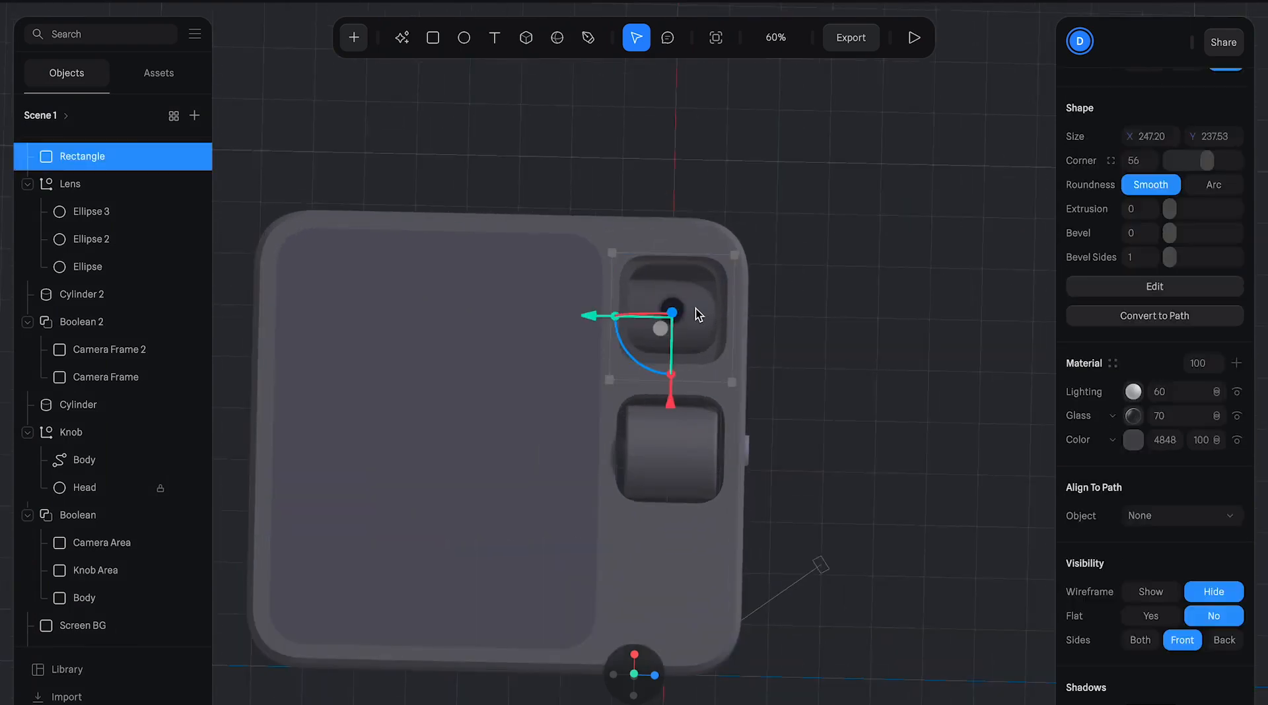
{"action": "left_click", "coordinate": [107, 294]}
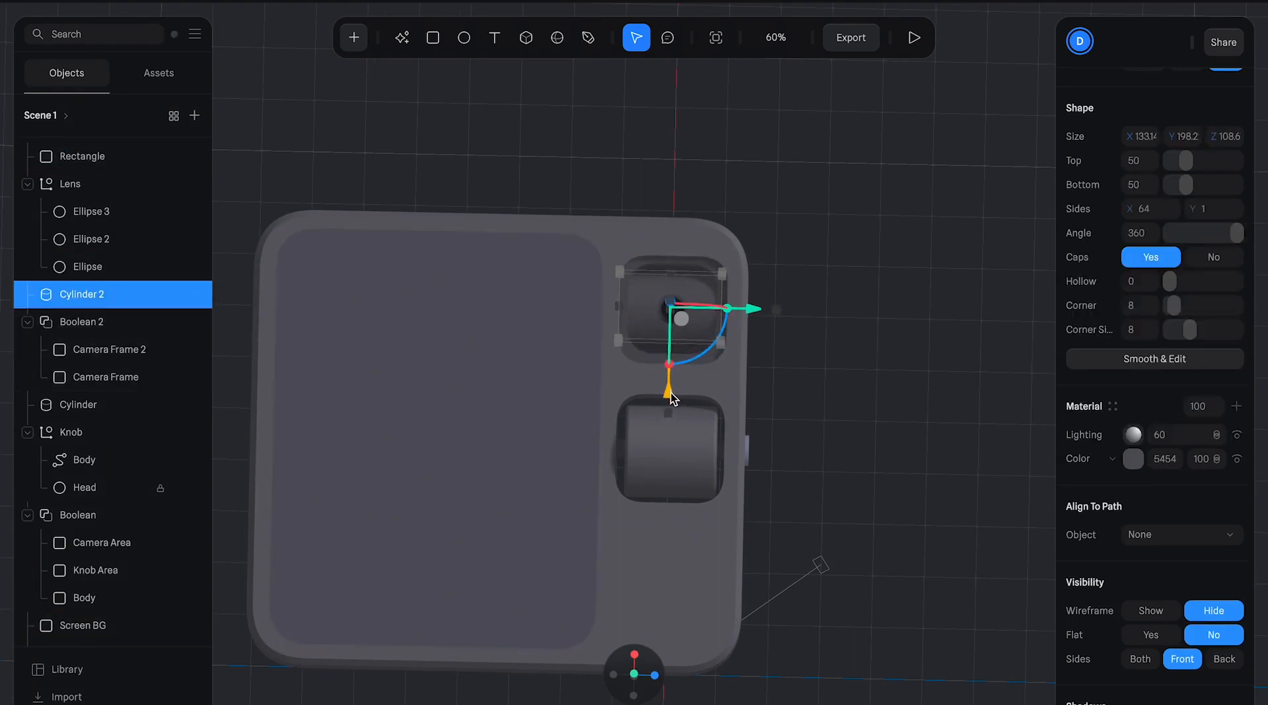
{"action": "left_click", "coordinate": [828, 386]}
{"action": "right_click_drag", "start_coordinate": [828, 386], "coordinate": [680, 159]}
{"action": "right_click_drag", "start_coordinate": [707, 200], "coordinate": [859, 373]}
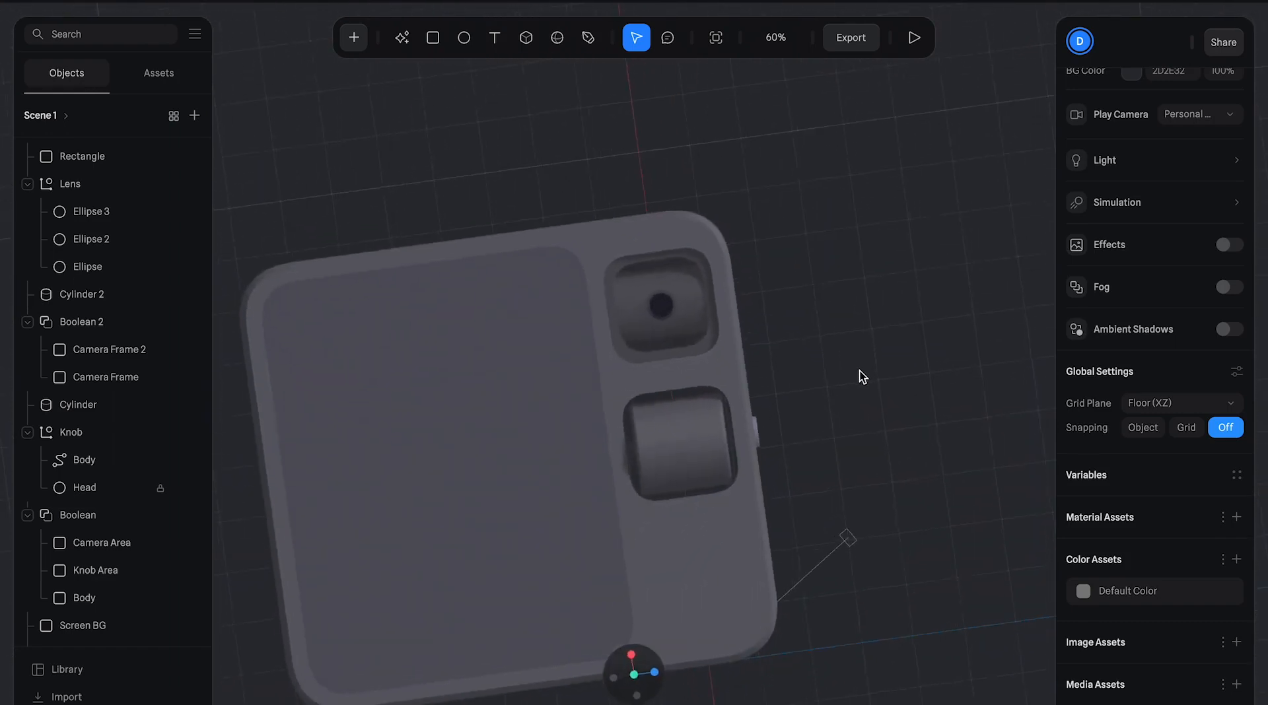
{"action": "scroll", "coordinate": [859, 371], "scroll_direction": "down", "scroll_amount": 4}
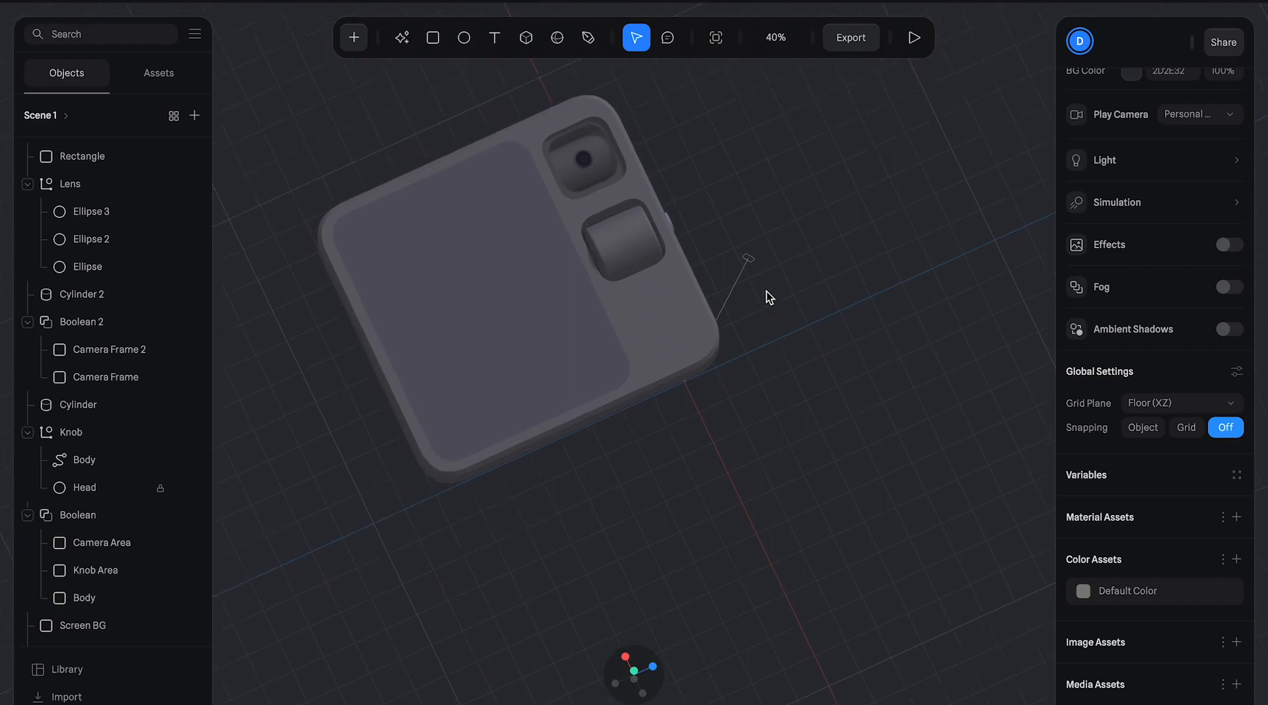
{"action": "mouse_move", "coordinate": [752, 283]}
{"action": "right_mouse_down"}
{"action": "mouse_move", "coordinate": [734, 291]}
{"action": "mouse_move", "coordinate": [757, 298]}
{"action": "mouse_move", "coordinate": [739, 276]}
{"action": "mouse_move", "coordinate": [736, 231]}
{"action": "mouse_move", "coordinate": [741, 291]}
{"action": "right_mouse_up"}
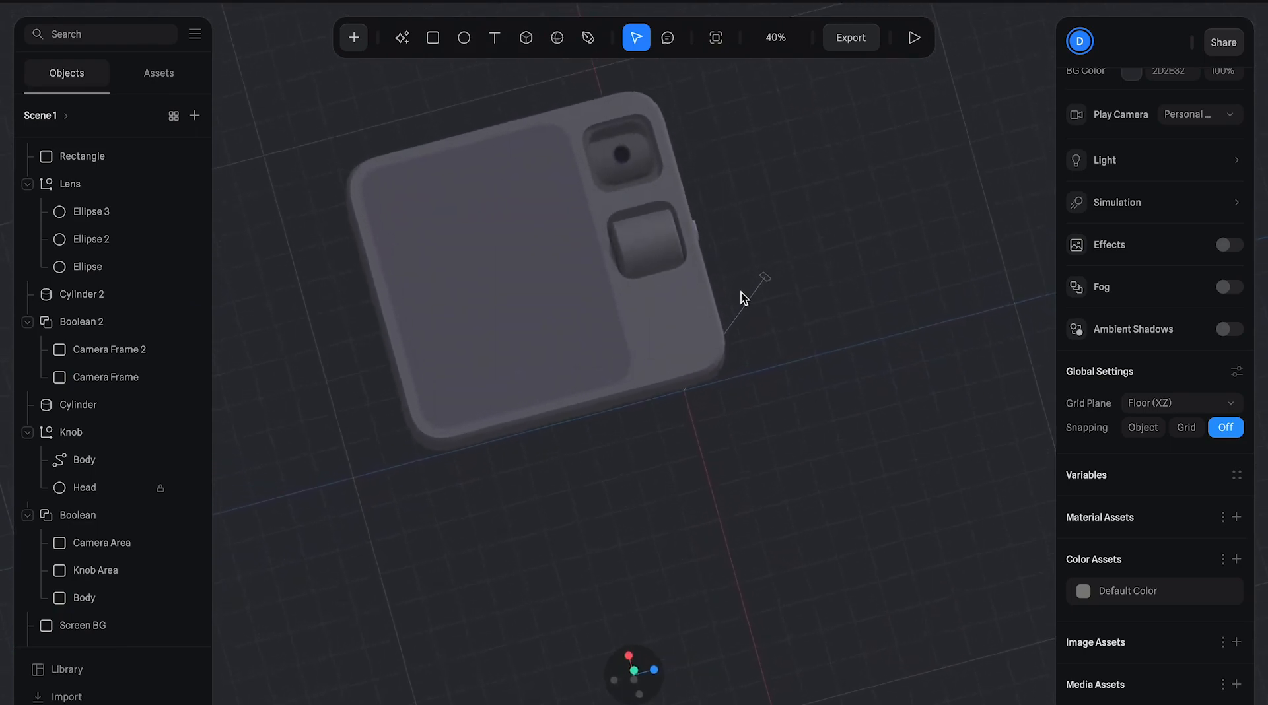
{"action": "scroll", "coordinate": [740, 292], "scroll_direction": "up", "scroll_amount": 4}
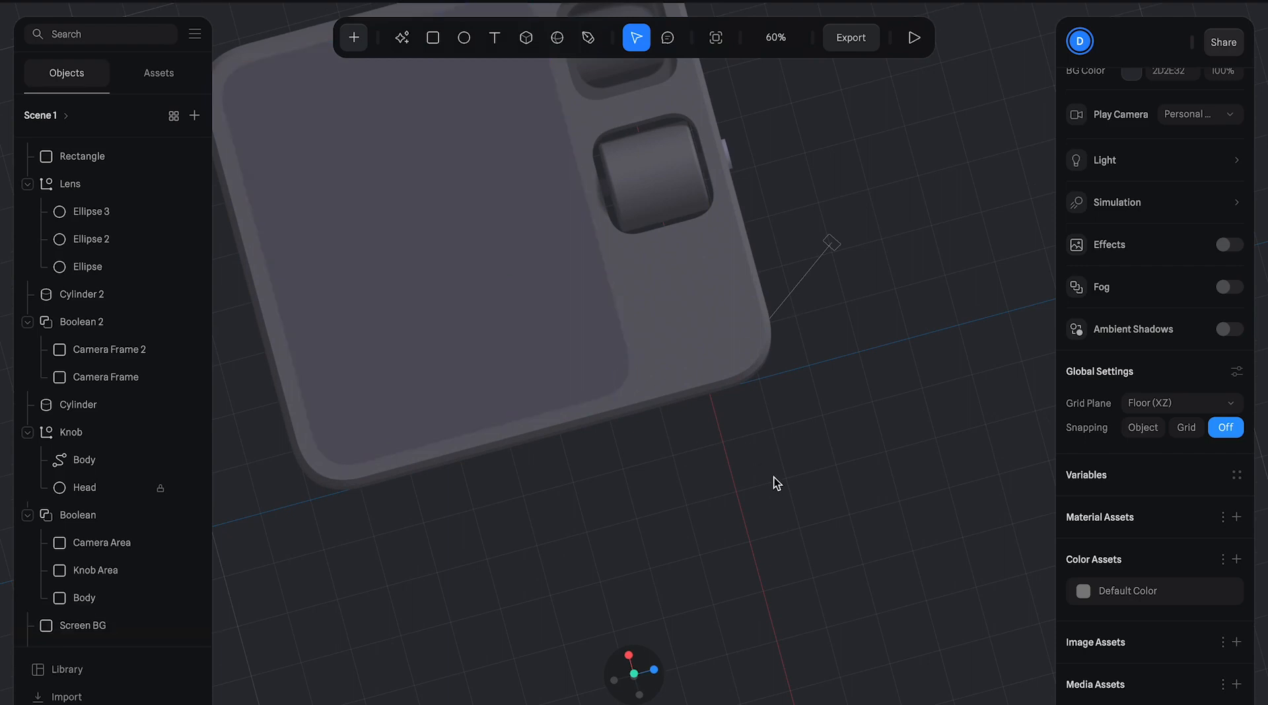
{"action": "right_click_drag", "start_coordinate": [773, 454], "coordinate": [720, 231]}
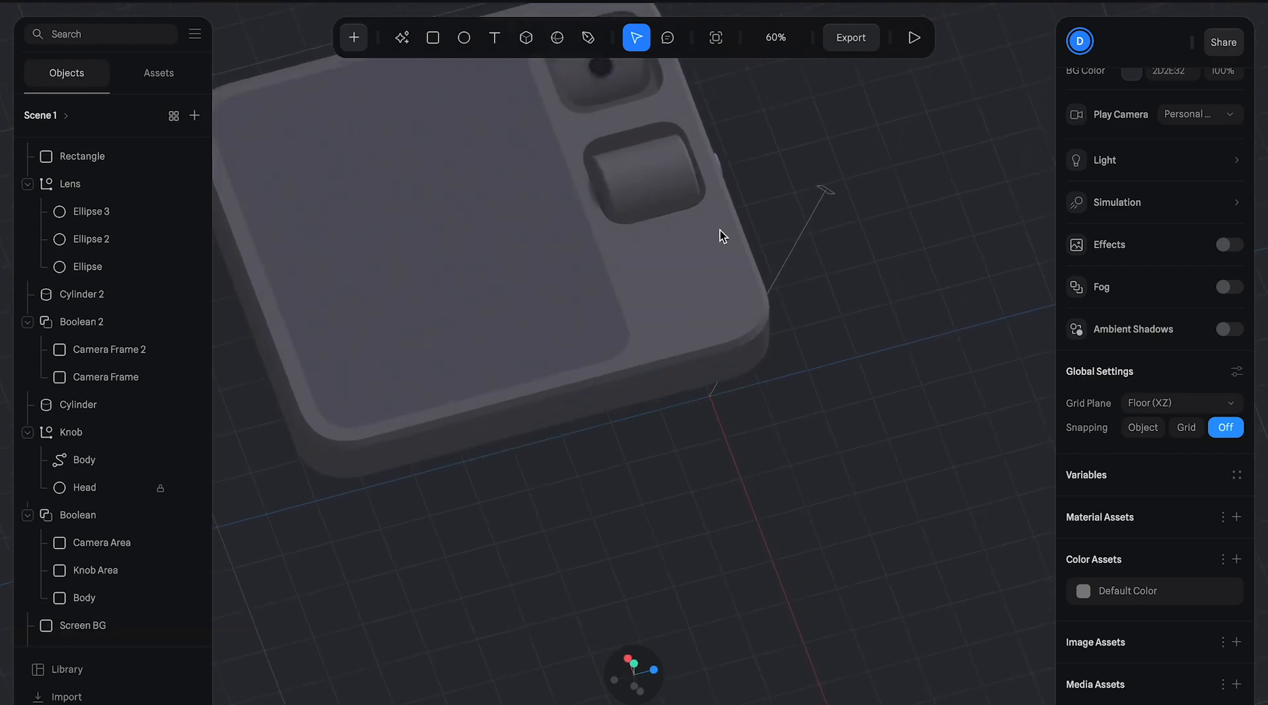
- Darken the Screen BG rectangle's colour to RGB(19, 19, 22)
{"action": "scroll", "coordinate": [715, 318], "scroll_direction": "down", "scroll_amount": 4}
{"action": "left_click", "coordinate": [533, 283]}
{"action": "scroll", "coordinate": [533, 283], "scroll_direction": "up", "scroll_amount": 2}
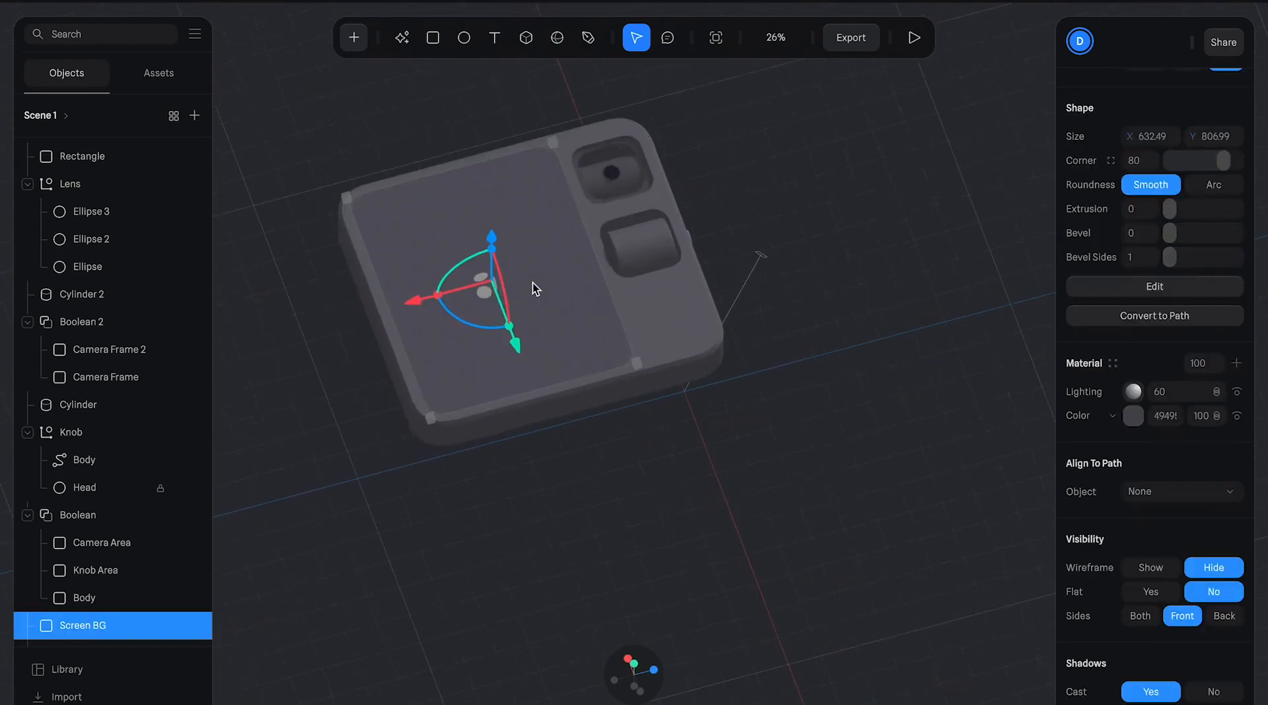
{"action": "right_click_drag", "start_coordinate": [445, 128], "coordinate": [453, 155]}
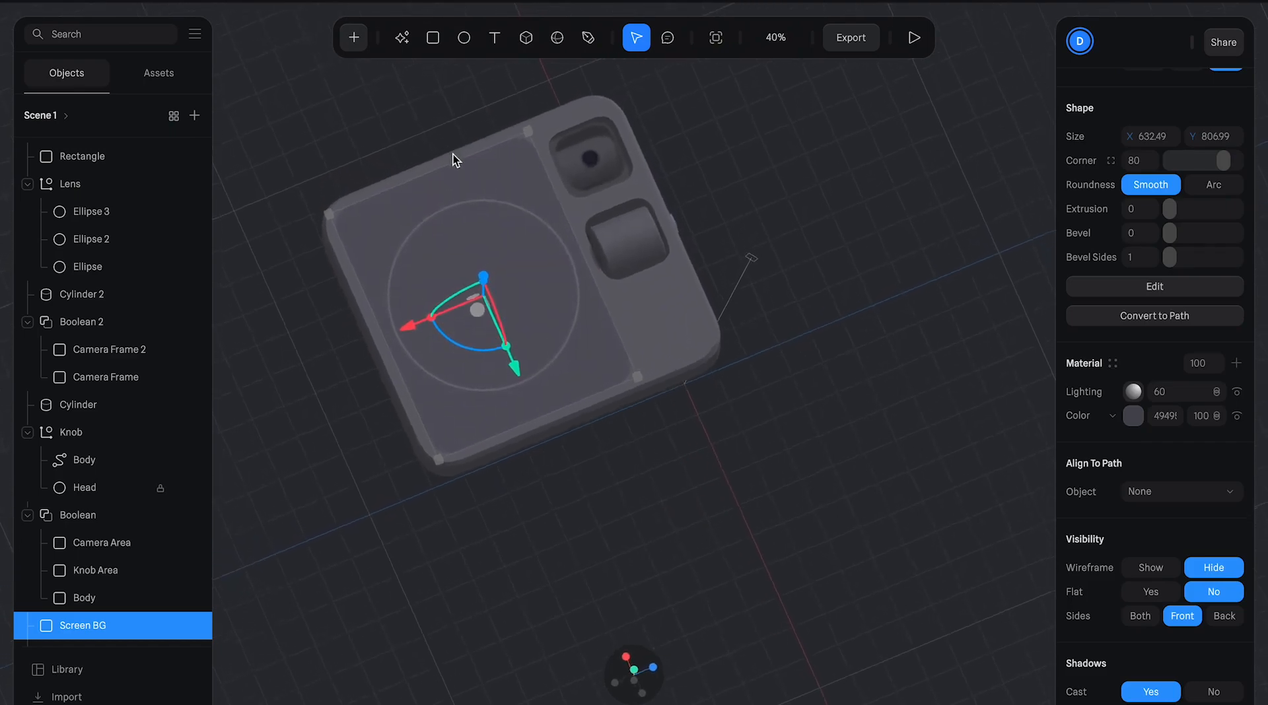
{"action": "left_click", "coordinate": [1133, 415]}
{"action": "left_click_drag", "start_coordinate": [1099, 569], "coordinate": [1096, 604]}
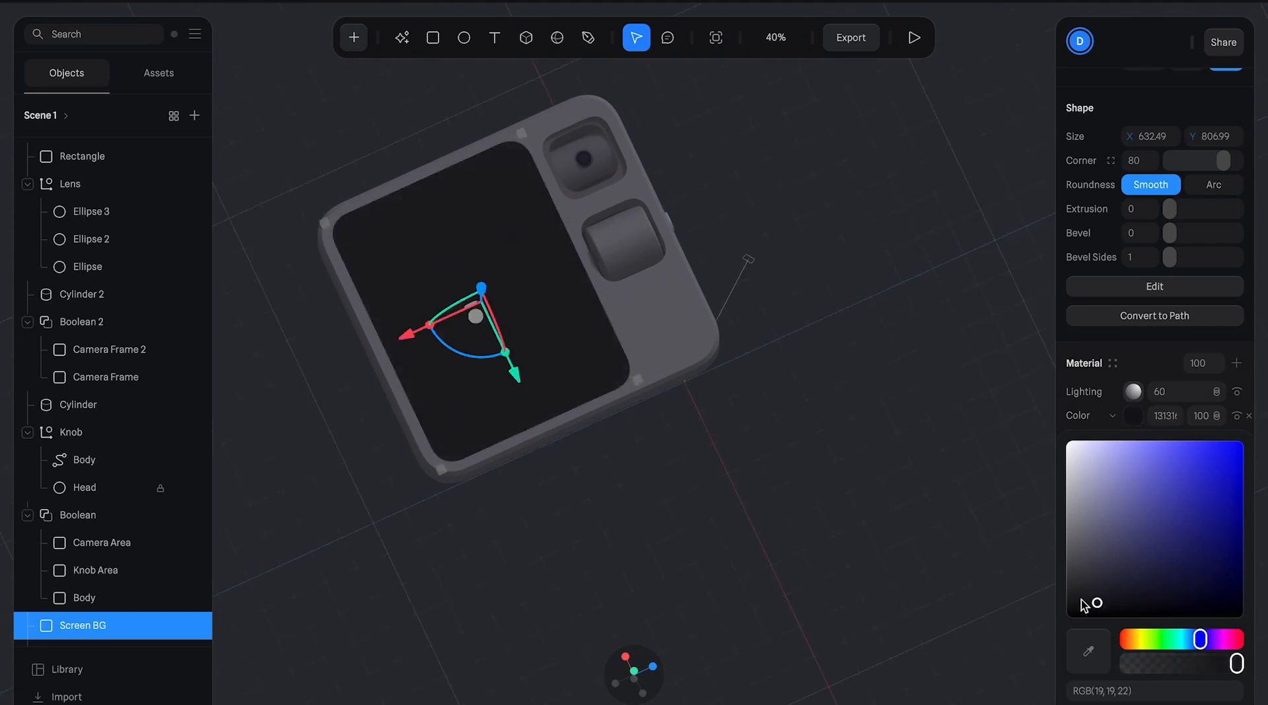
{"action": "left_click", "coordinate": [735, 509]}
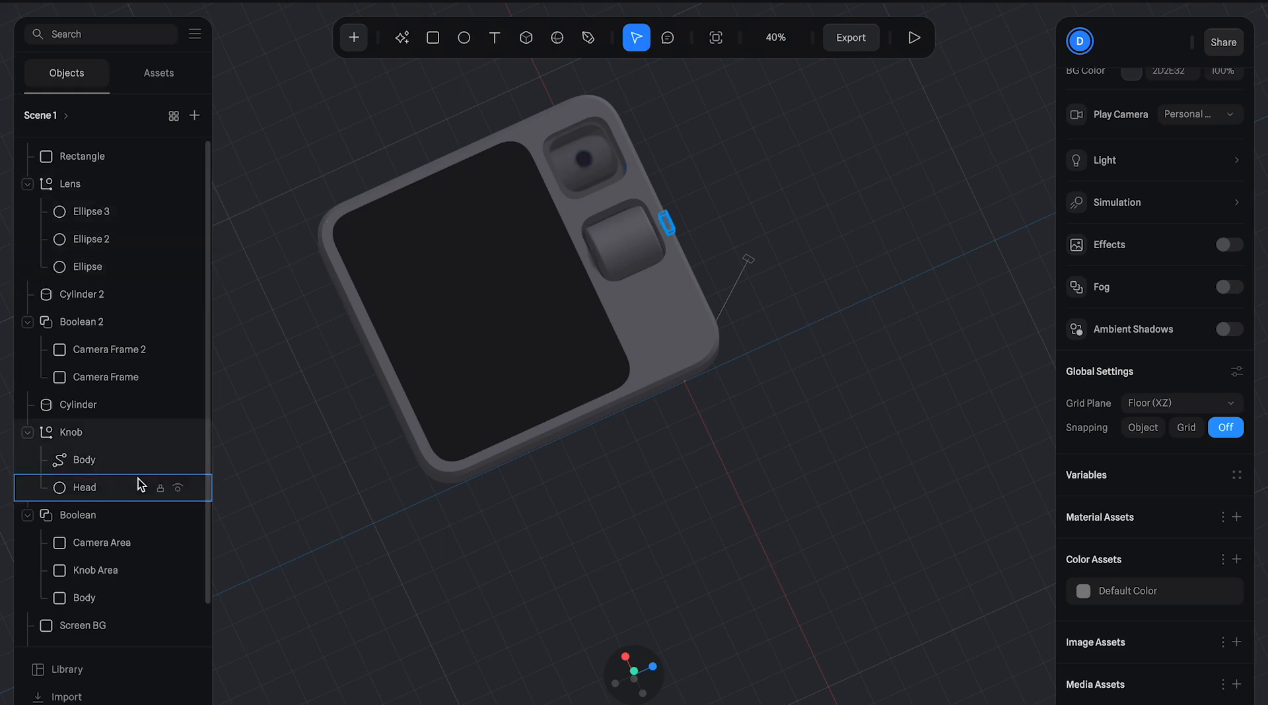
{"action": "scroll", "coordinate": [137, 478], "scroll_direction": "down", "scroll_amount": 2}
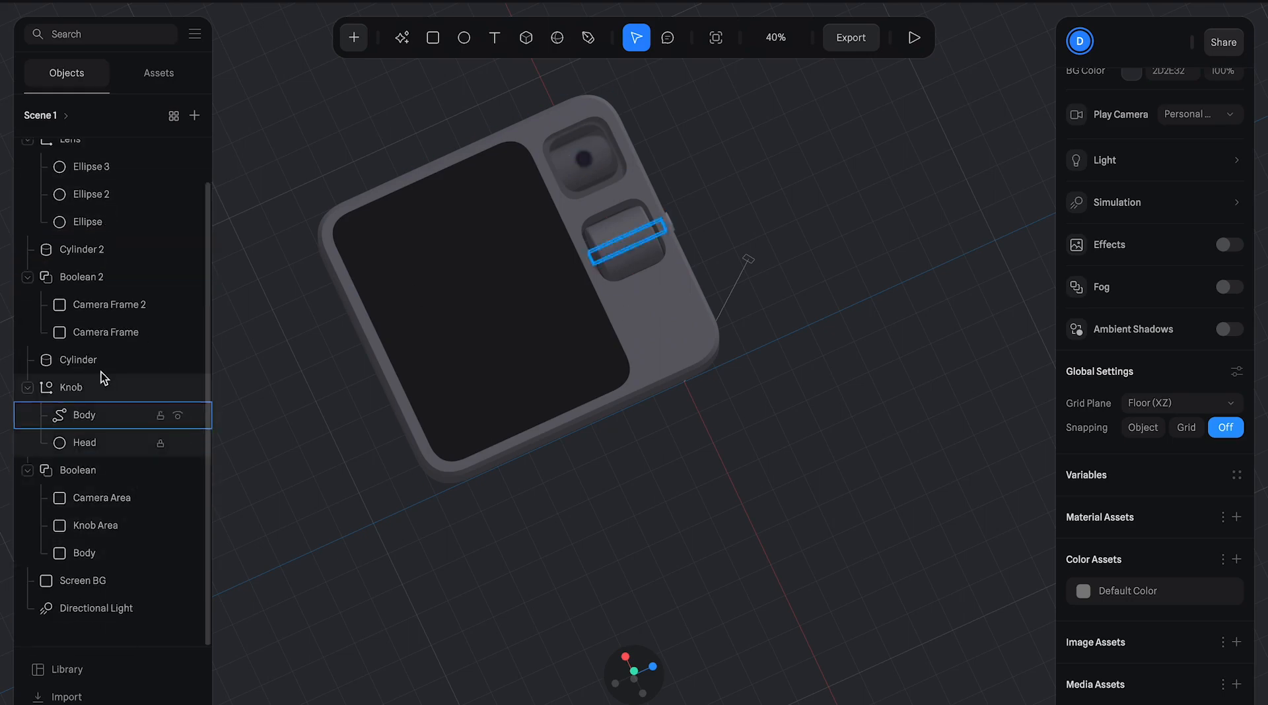
{"action": "left_click", "coordinate": [92, 548]}
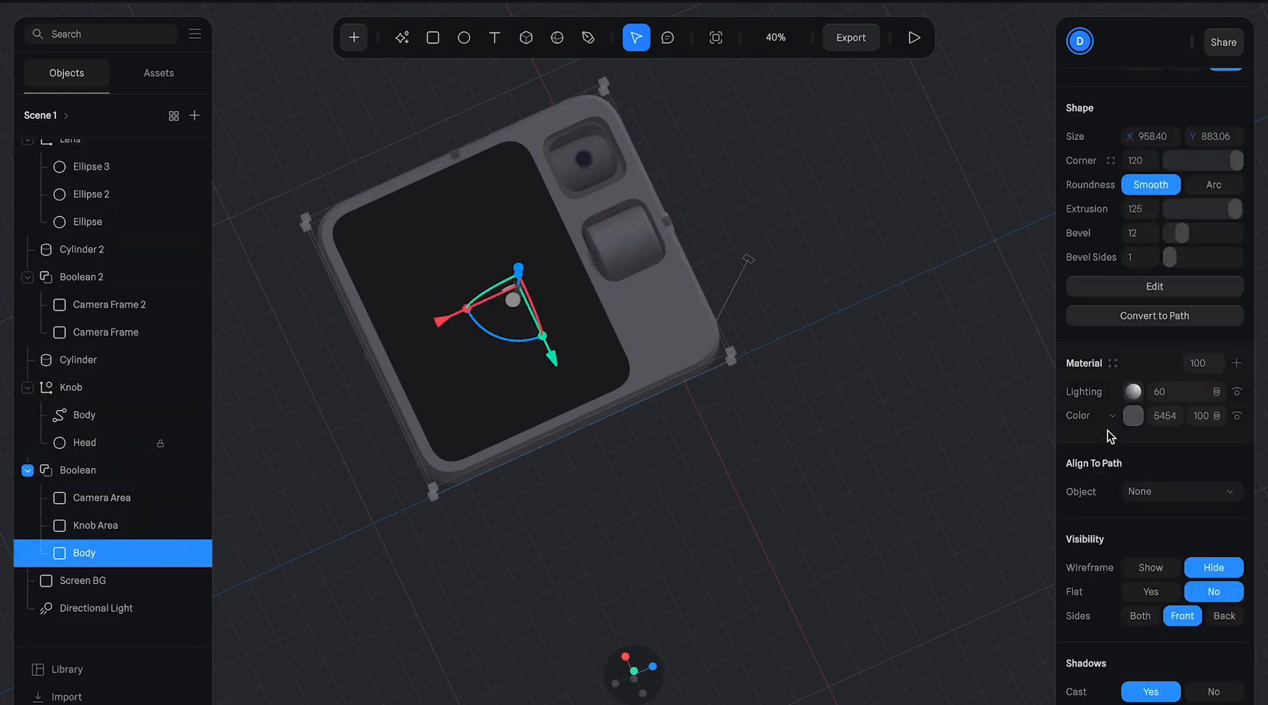
{"action": "left_click", "coordinate": [1133, 416]}
{"action": "left_click", "coordinate": [1134, 631]}
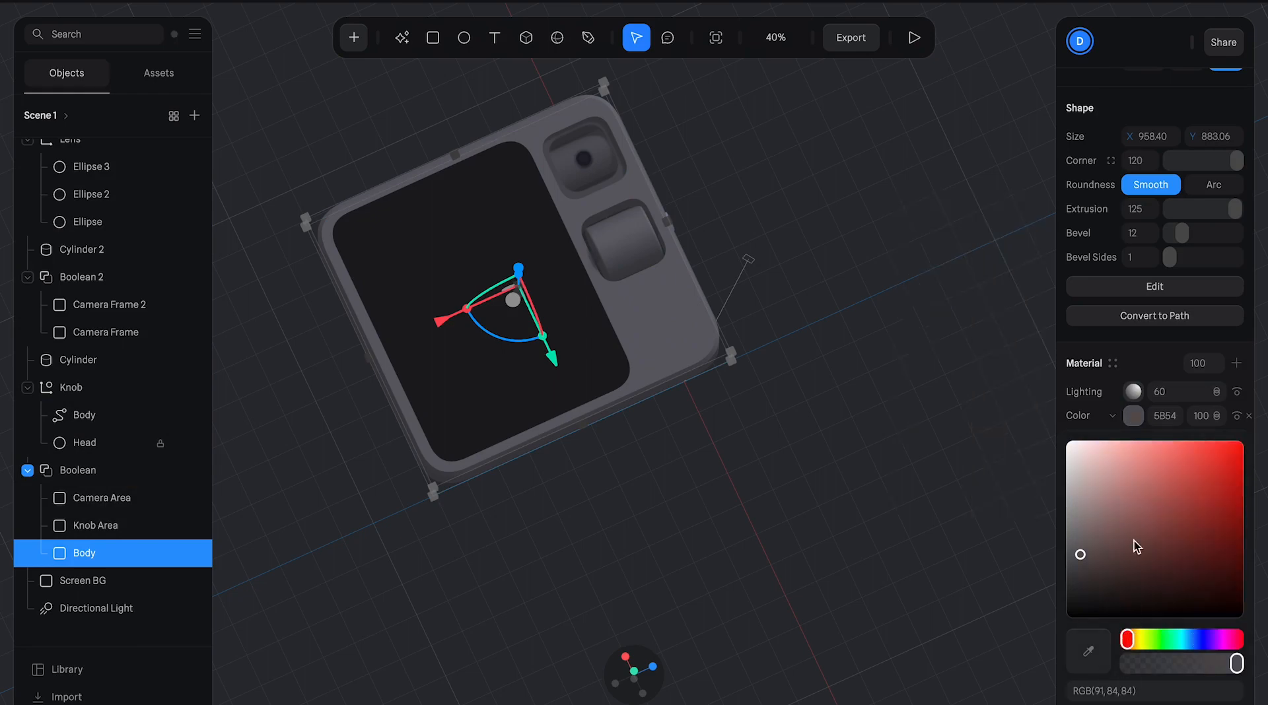
{"action": "left_click", "coordinate": [1149, 495]}
{"action": "key", "text": "ctrl+z"}
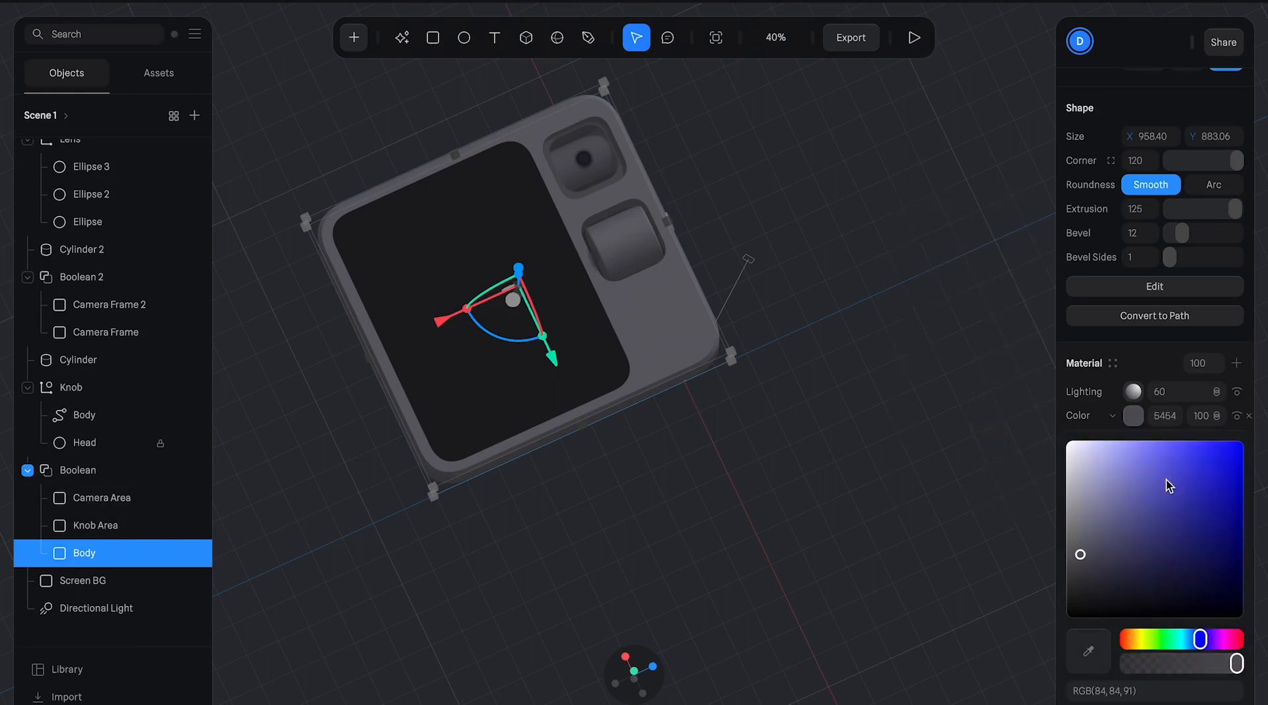
- Change the colour of the device body's Boolean object to orange, RGB(204, 113, 51)
{"action": "left_click", "coordinate": [74, 468]}
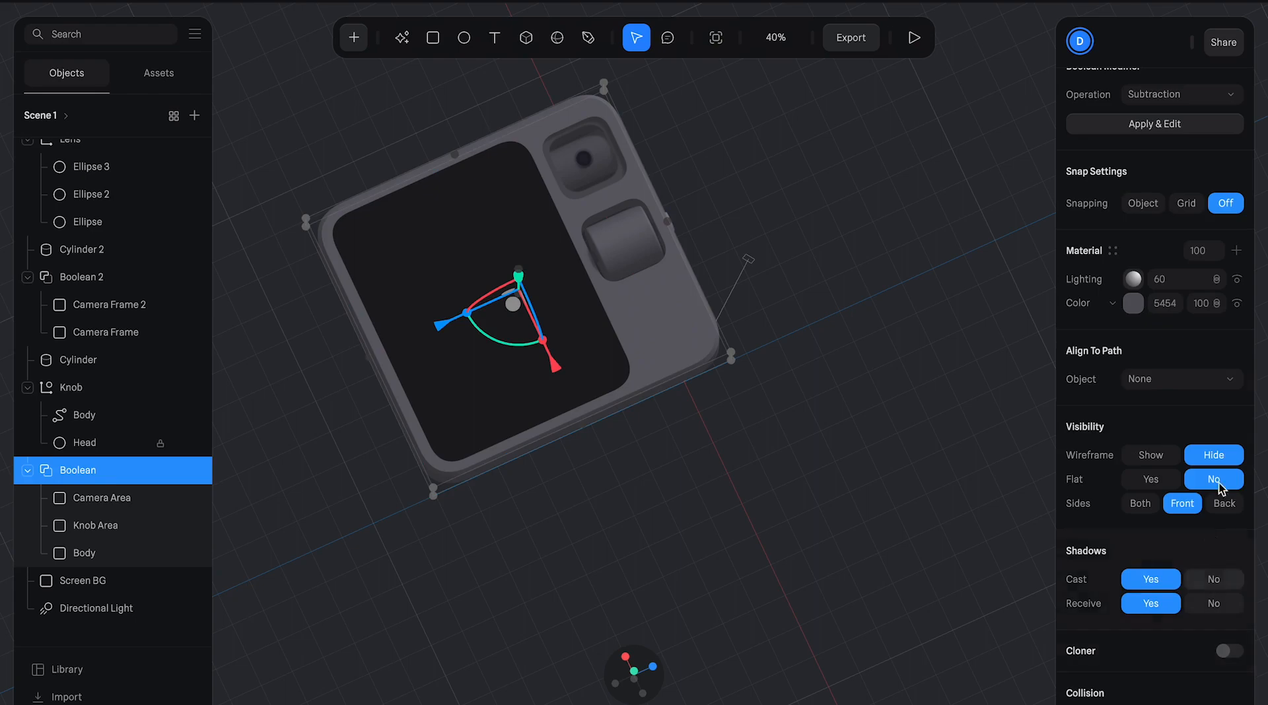
{"action": "left_click", "coordinate": [1133, 303]}
{"action": "left_click_drag", "start_coordinate": [1200, 526], "coordinate": [1135, 528]}
{"action": "left_click", "coordinate": [1201, 370]}
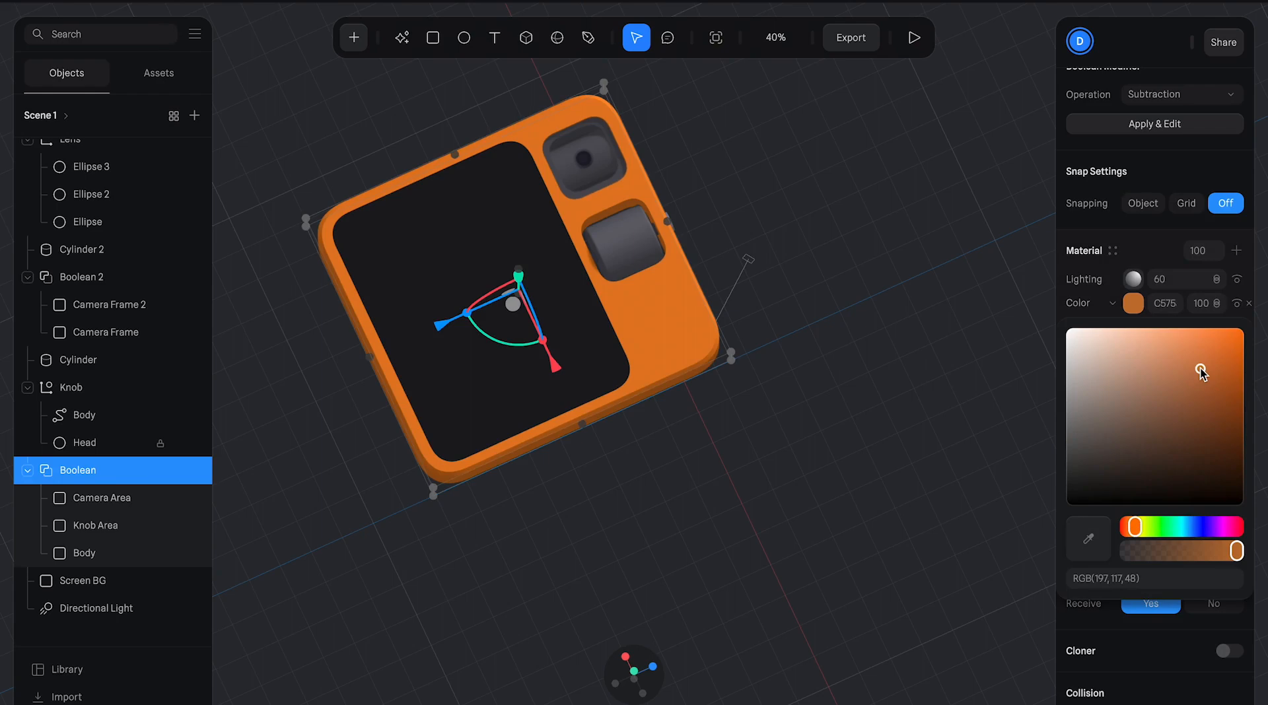
{"action": "left_click_drag", "start_coordinate": [1136, 526], "coordinate": [1135, 526]}
{"action": "left_click_drag", "start_coordinate": [1201, 371], "coordinate": [1198, 364]}
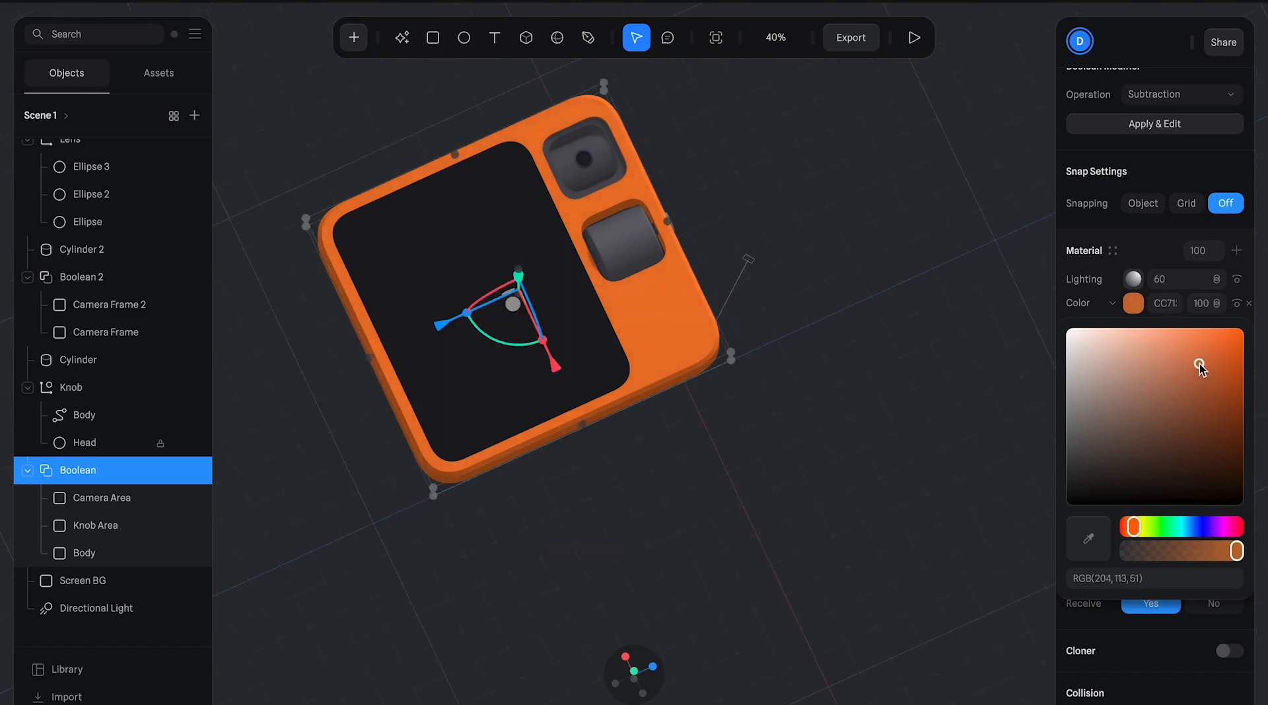
- Set the lighting type of the device body's Boolean material to Physical
{"action": "left_click", "coordinate": [1133, 279]}
{"action": "left_click", "coordinate": [1143, 317]}
{"action": "left_click", "coordinate": [1149, 342]}
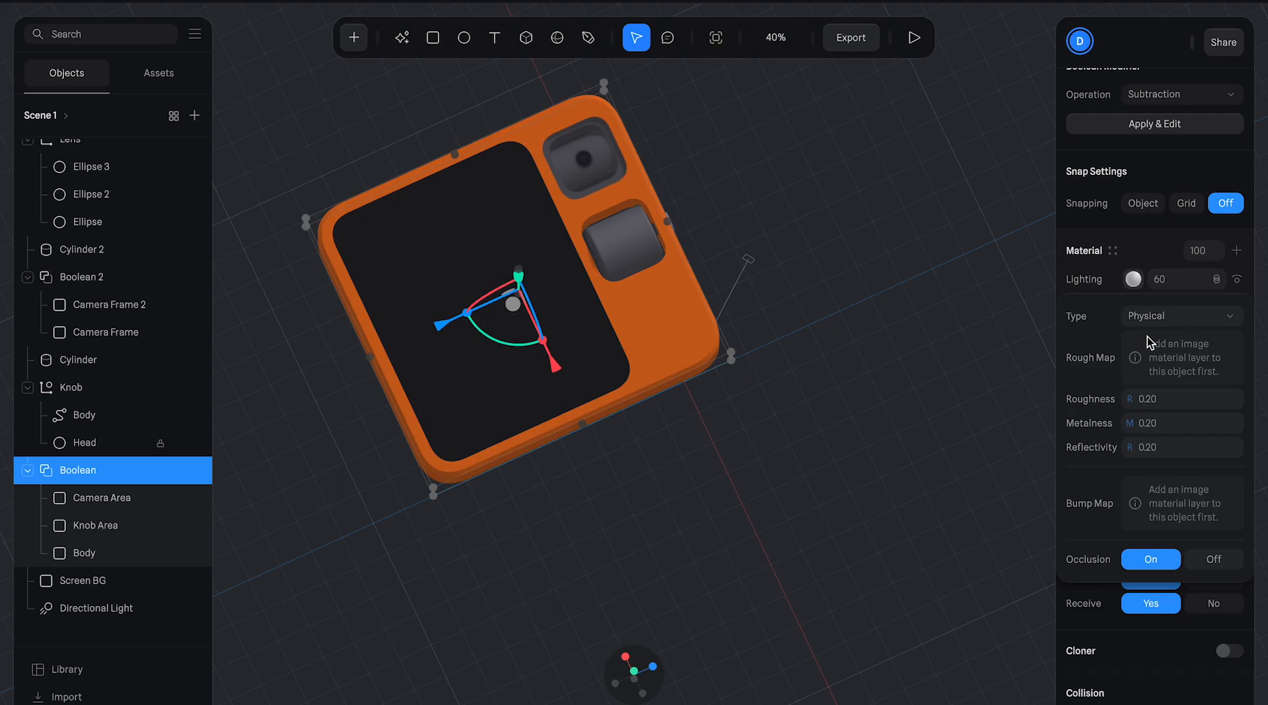
{"action": "left_click", "coordinate": [969, 350]}
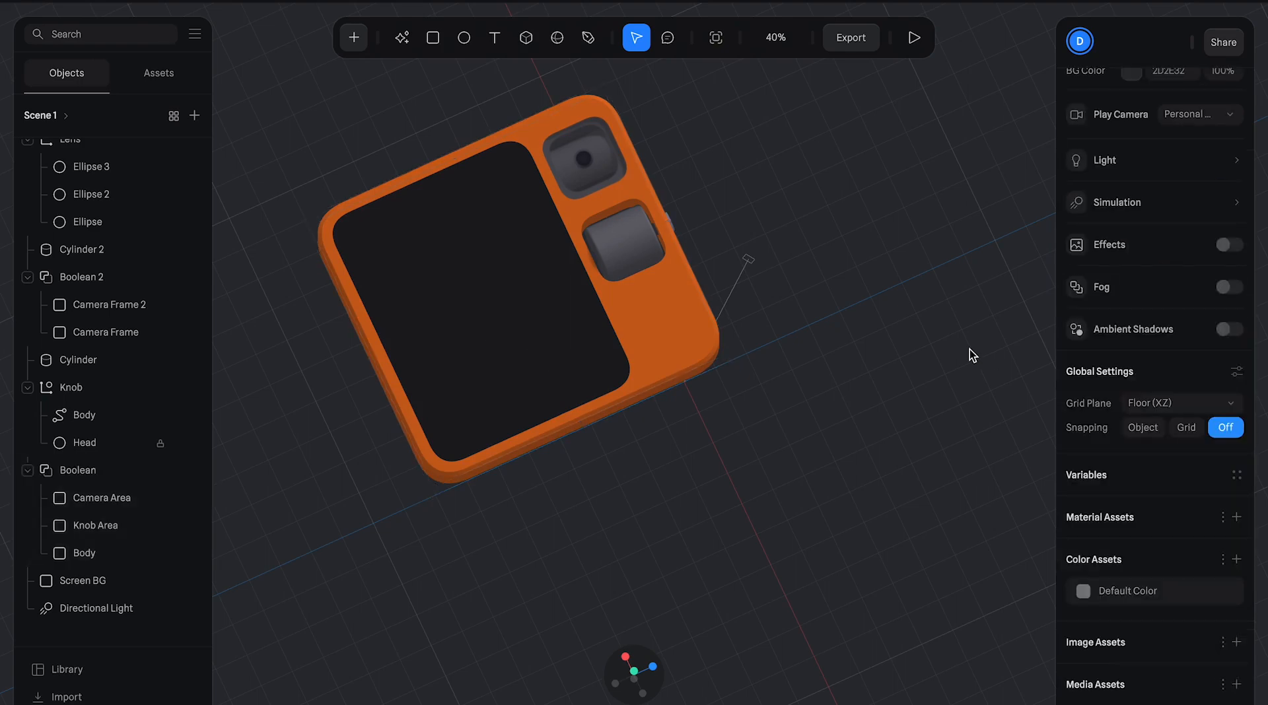
- Shift the device body's Boolean colour to a redder orange, RGB(215, 87, 44)
{"action": "left_click", "coordinate": [674, 319]}
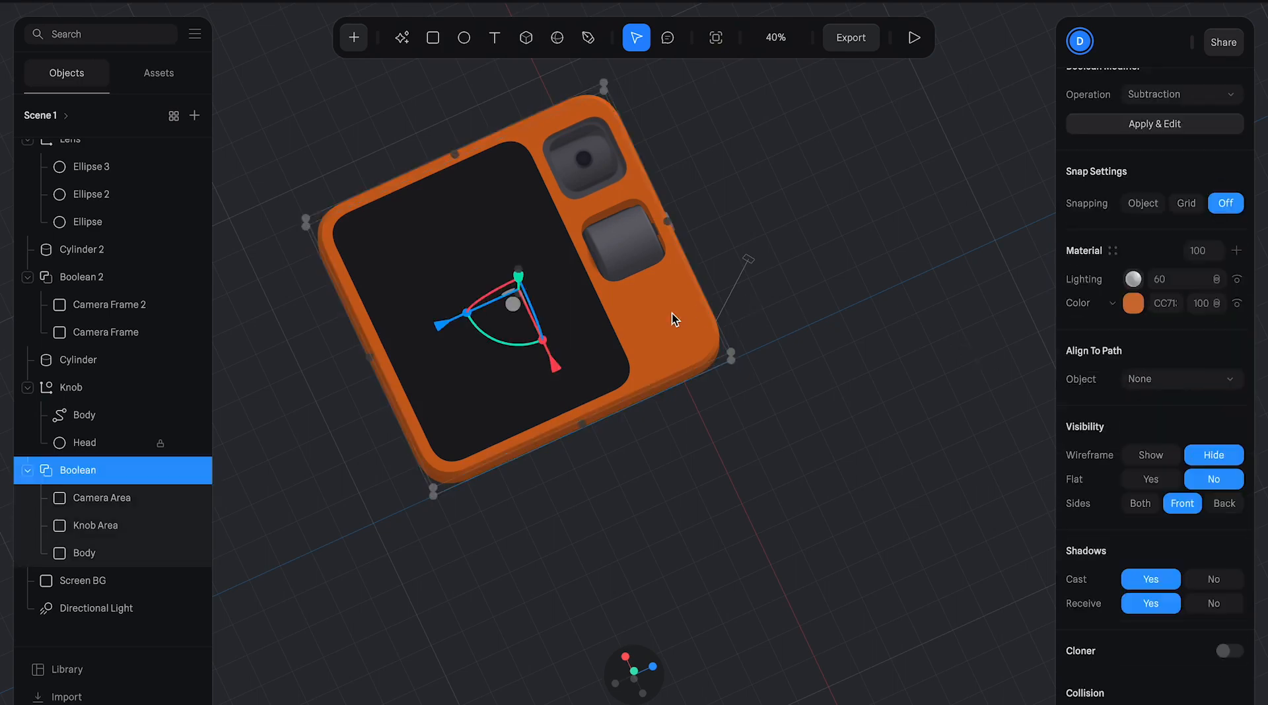
{"action": "left_click", "coordinate": [1133, 303]}
{"action": "left_click_drag", "start_coordinate": [1133, 527], "coordinate": [1129, 526]}
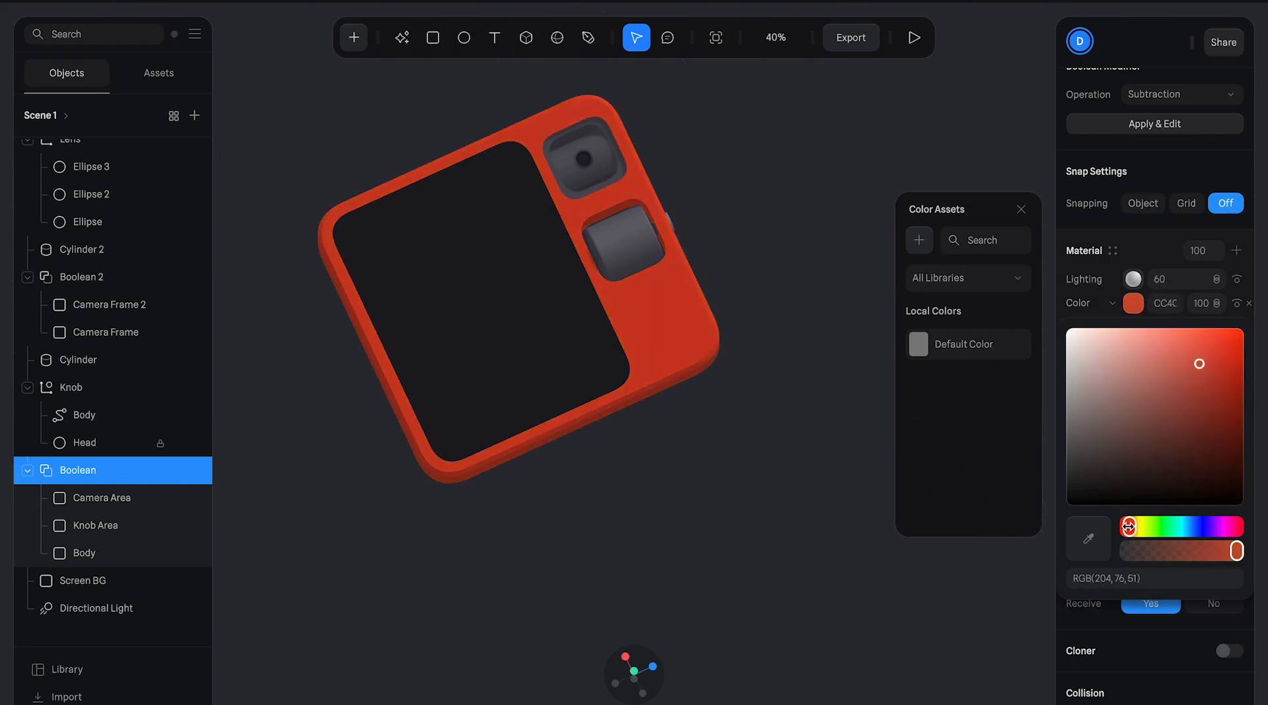
{"action": "left_click", "coordinate": [799, 556]}
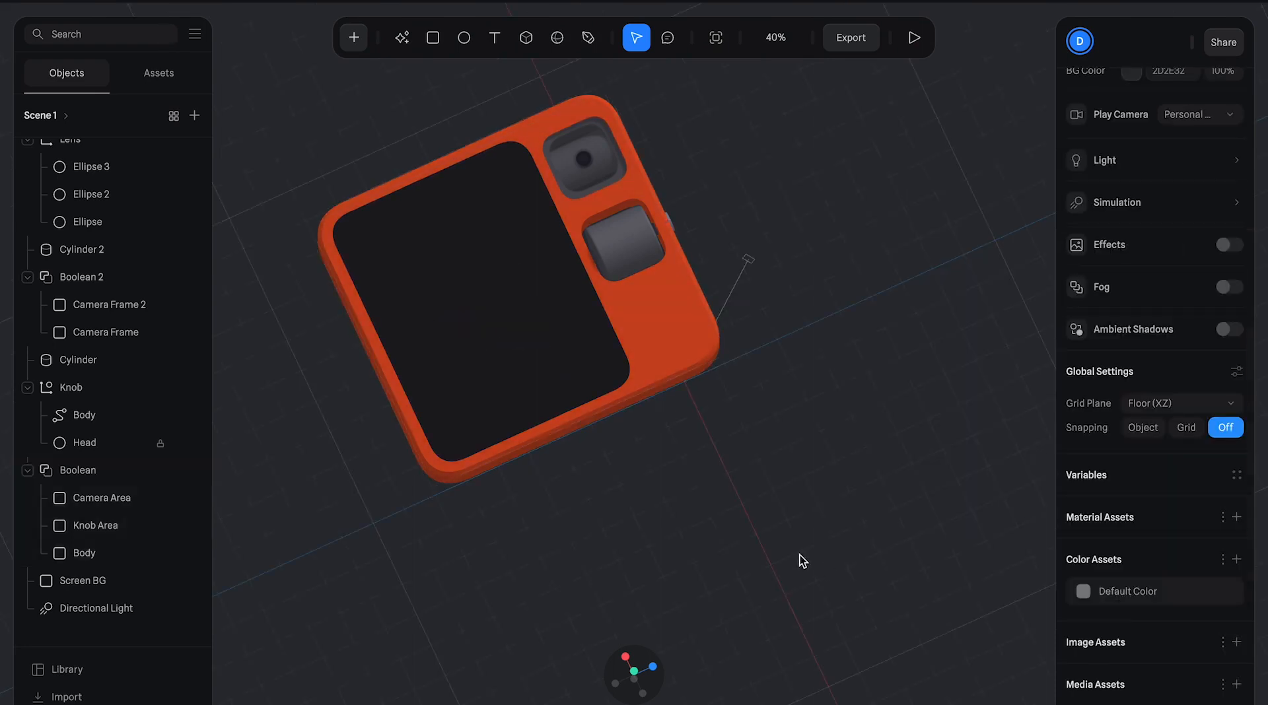
{"action": "left_click", "coordinate": [109, 470]}
{"action": "left_click", "coordinate": [1133, 305]}
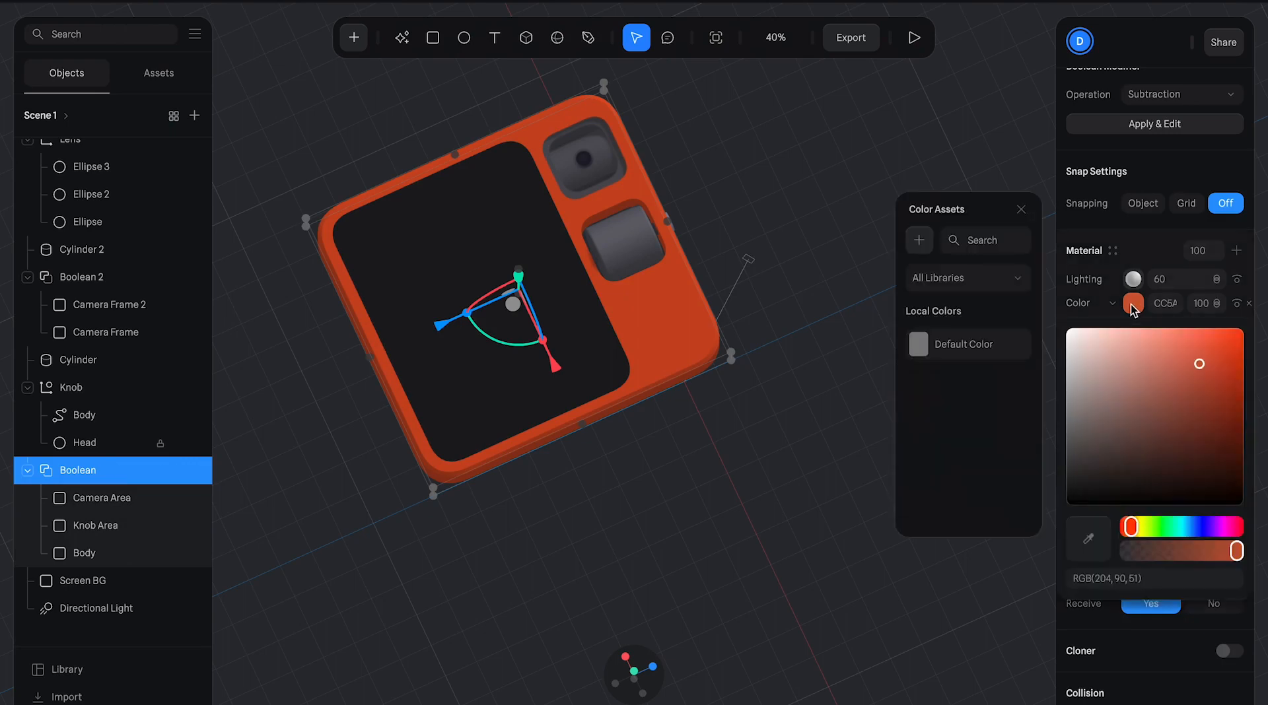
{"action": "left_click_drag", "start_coordinate": [1203, 362], "coordinate": [1209, 357]}
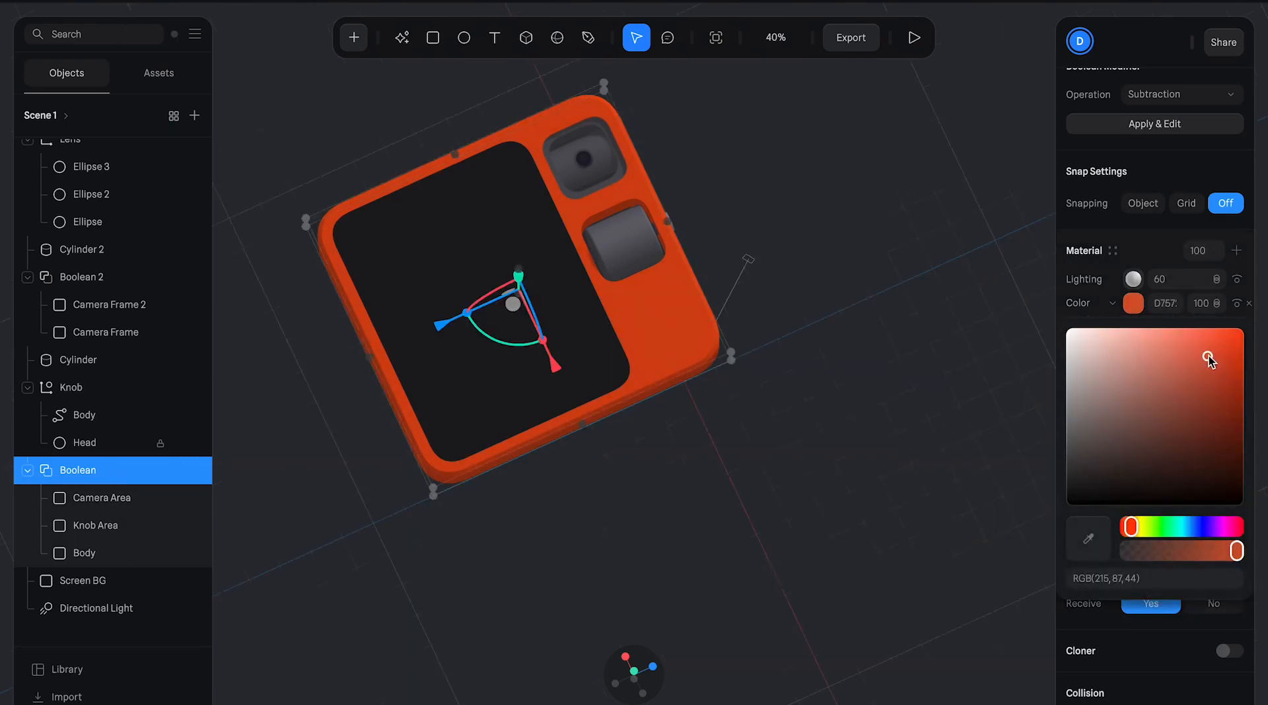
- Add a Matcap layer at 20% opacity to the body's Boolean material and place it beneath the Lighting layer
{"action": "left_click", "coordinate": [1237, 251]}
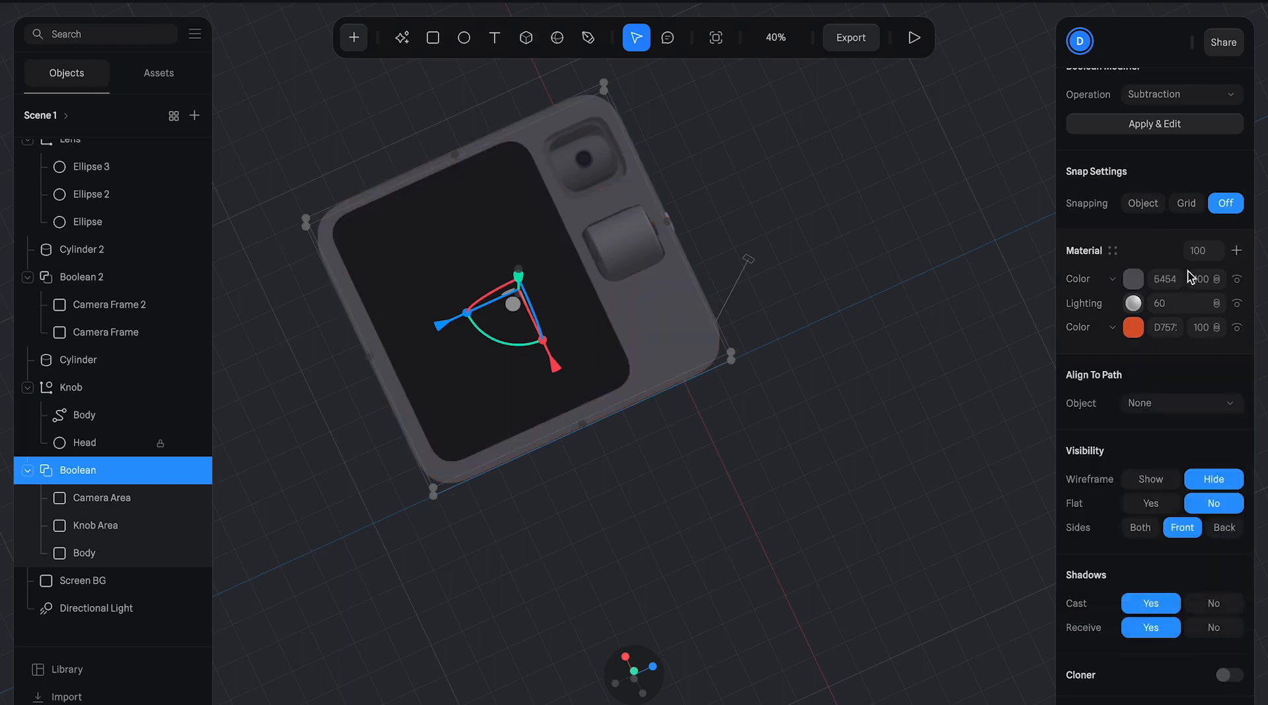
{"action": "left_click", "coordinate": [1104, 282]}
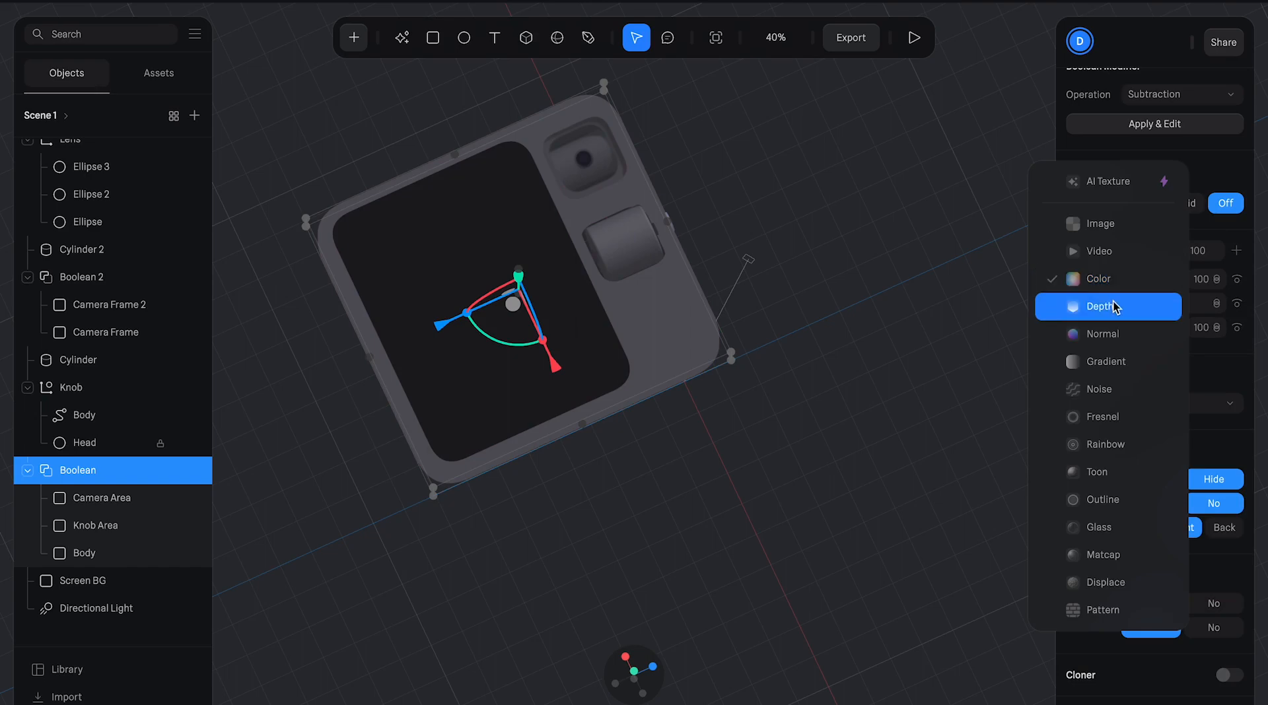
{"action": "left_click", "coordinate": [1120, 554]}
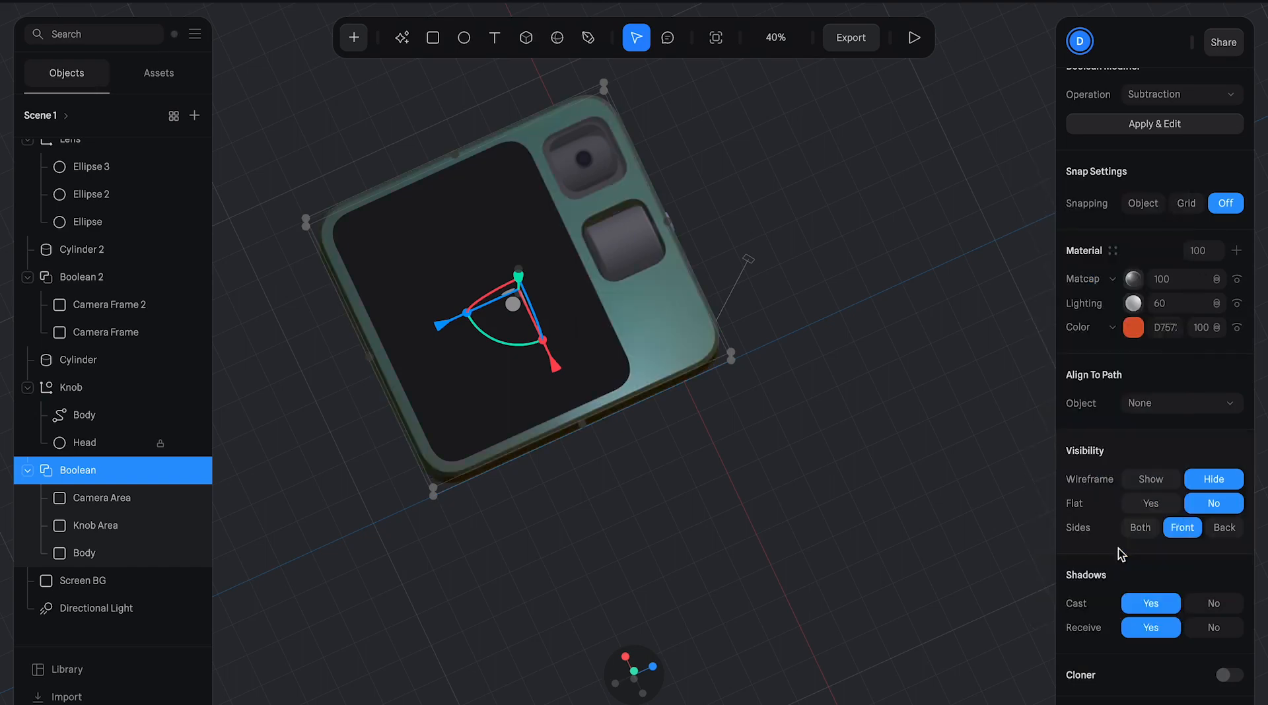
{"action": "left_click", "coordinate": [1164, 281]}
{"action": "key", "text": "shift+Down"}
{"action": "key", "text": "shift+Down"}
{"action": "key", "text": "shift+Down"}
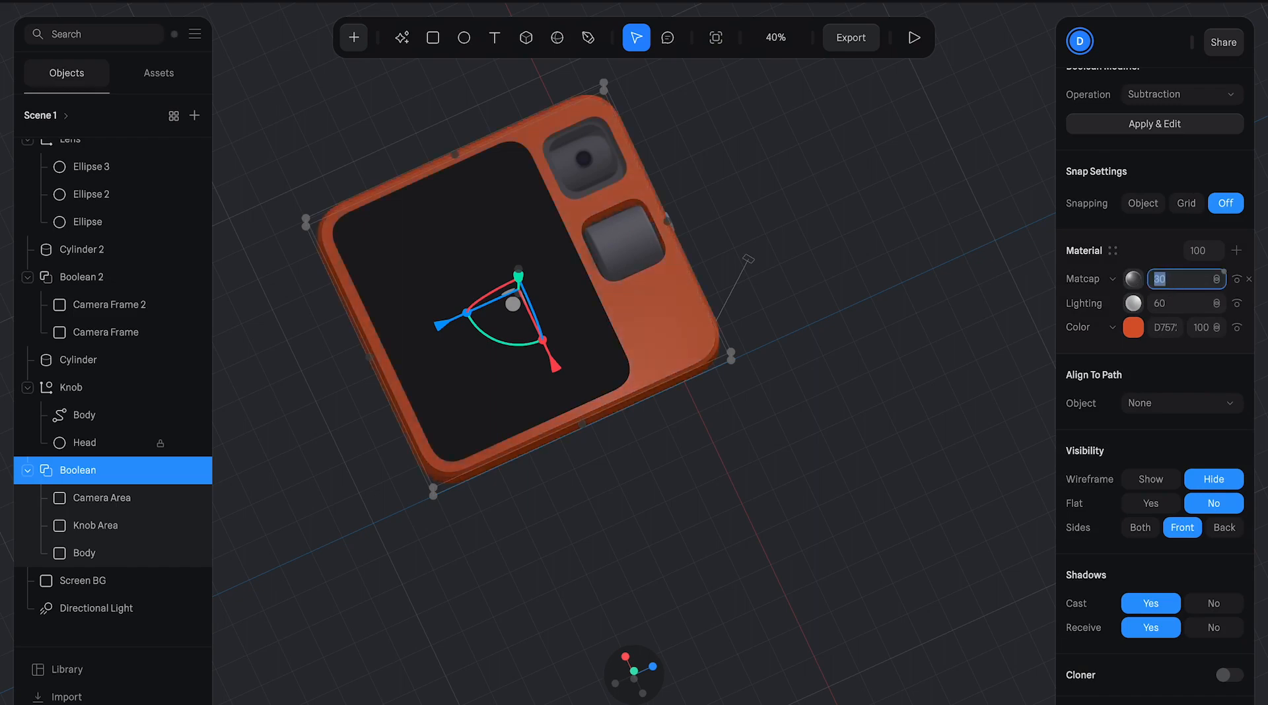
{"action": "left_click_drag", "start_coordinate": [1108, 285], "coordinate": [1095, 307]}
{"action": "left_click", "coordinate": [1172, 299]}
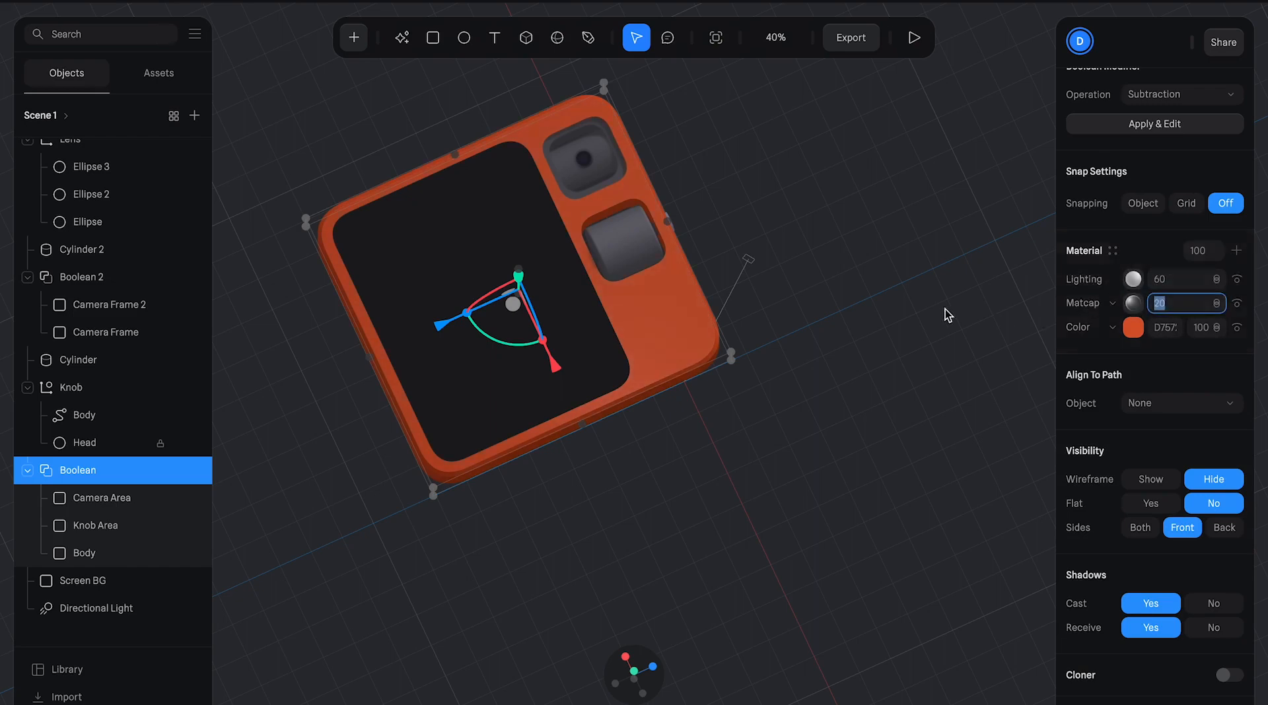
{"action": "left_click", "coordinate": [898, 318]}
- Copy the orange colour code from the device body's Boolean material
{"action": "right_click_drag", "start_coordinate": [763, 403], "coordinate": [729, 430]}
{"action": "scroll", "coordinate": [783, 275], "scroll_direction": "up", "scroll_amount": 4}
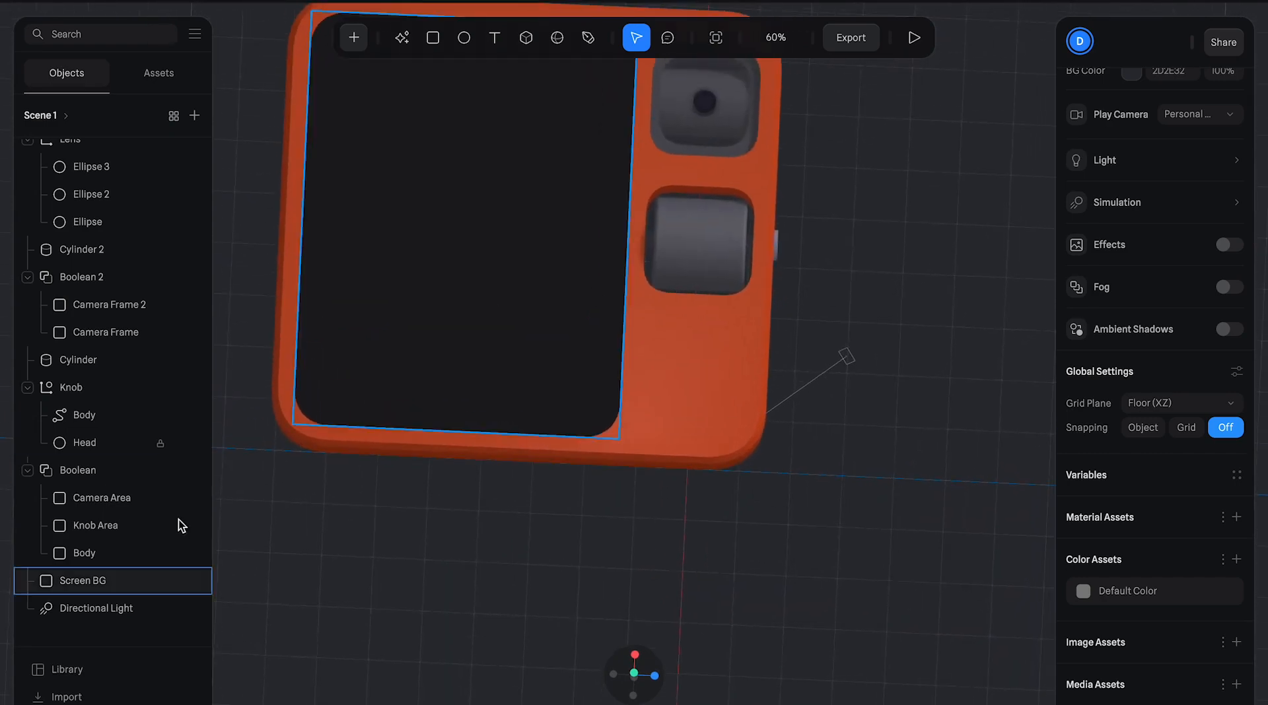
{"action": "left_click", "coordinate": [89, 470]}
{"action": "left_click", "coordinate": [1162, 328]}
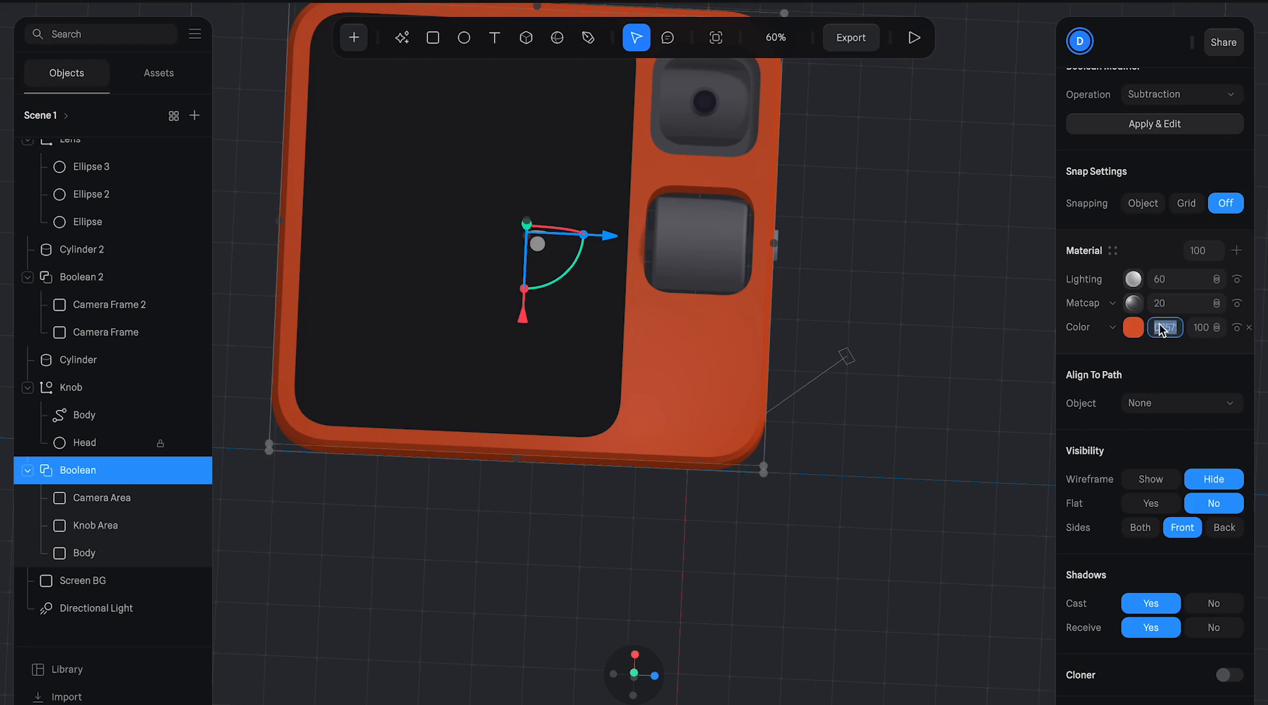
{"action": "left_click", "coordinate": [996, 333]}
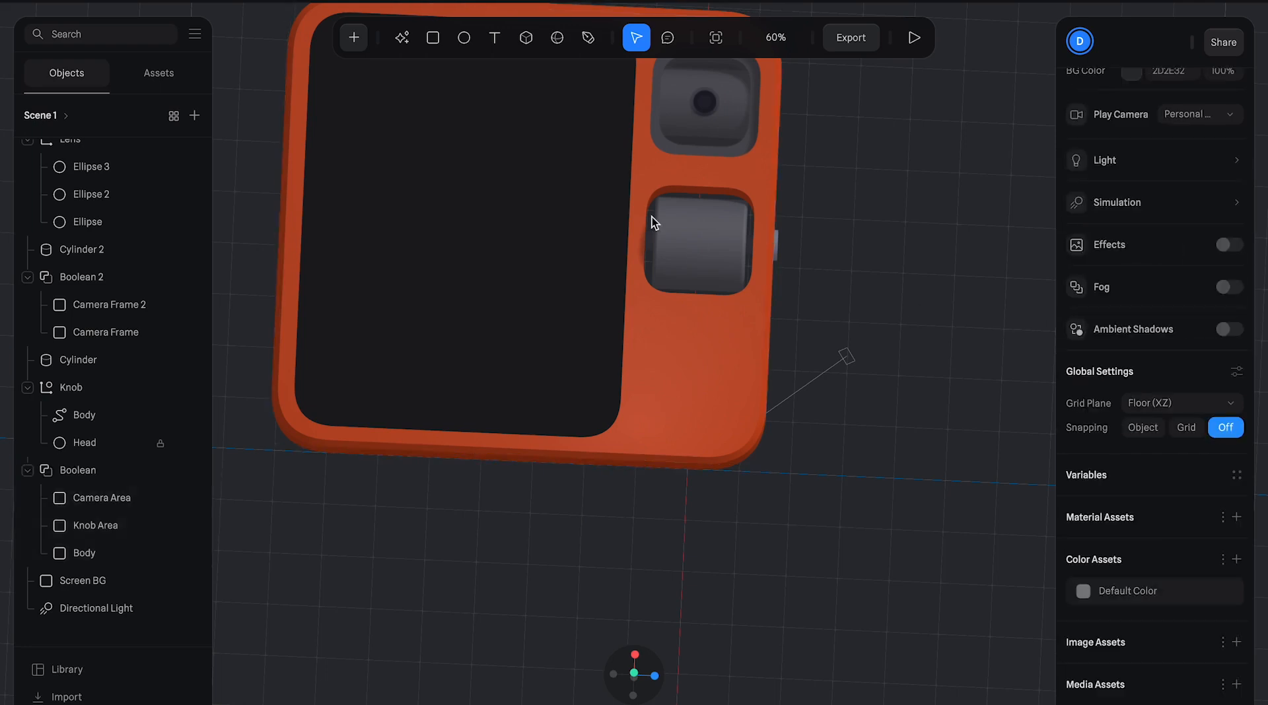
- Rename the Cylinder object in the knob opening as Knob Cylinder
{"action": "left_click", "coordinate": [101, 386]}
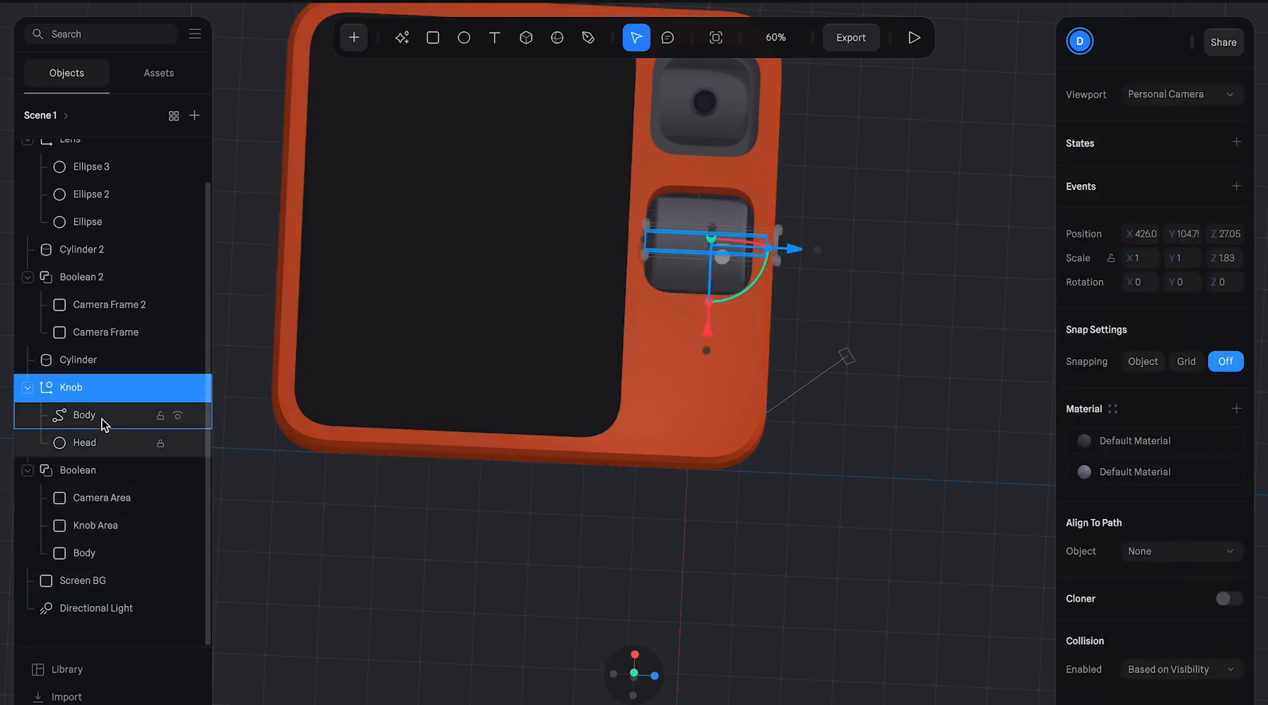
{"action": "left_click", "coordinate": [97, 364]}
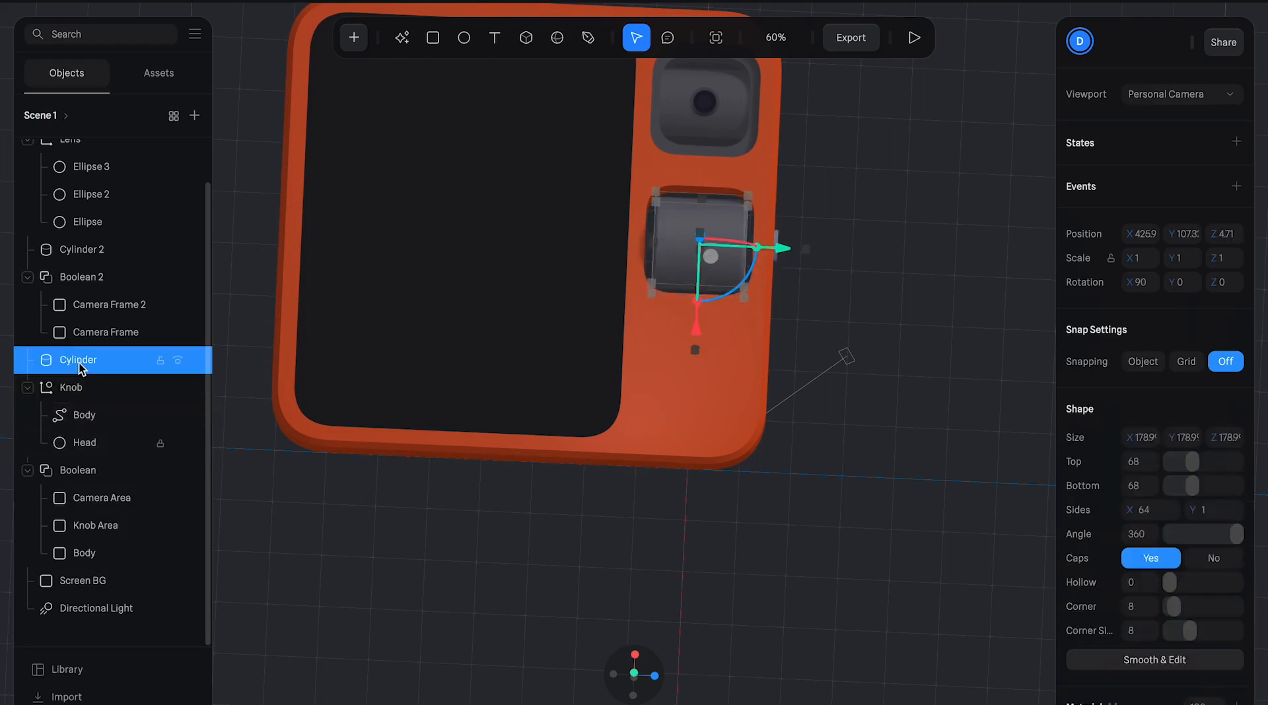
{"action": "double_click", "coordinate": [79, 362]}
{"action": "key", "text": "Left"}
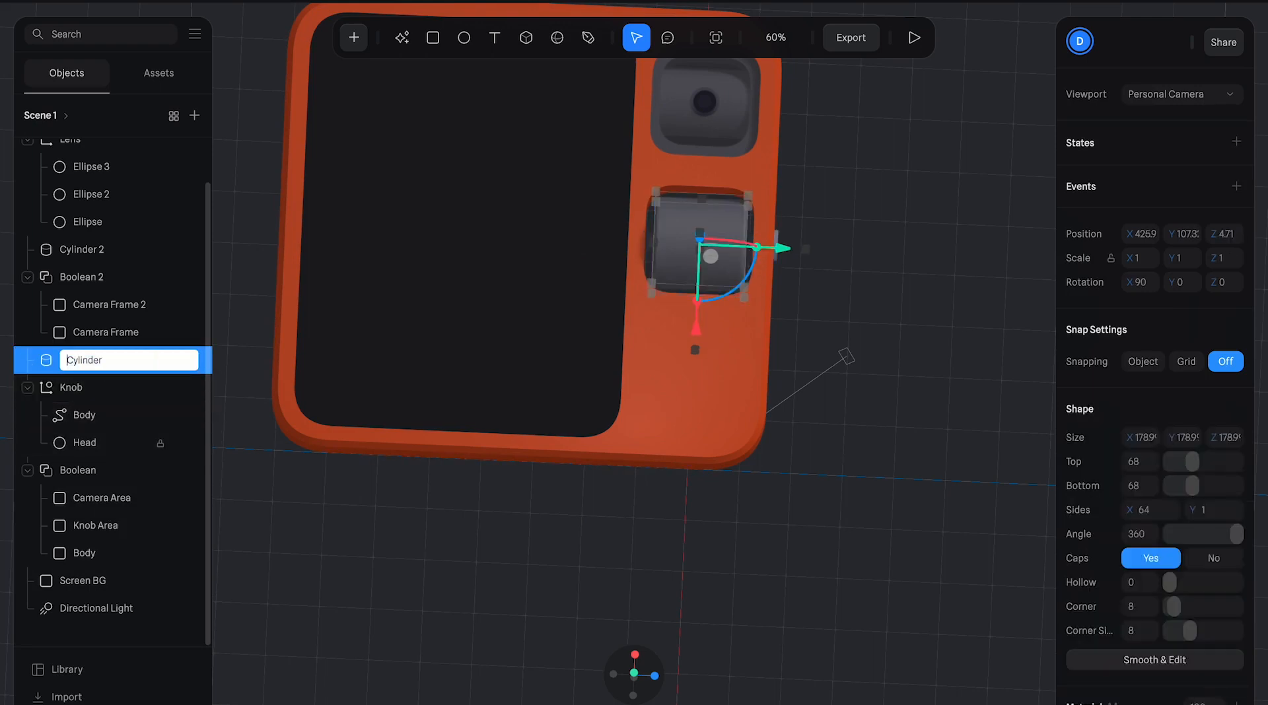
{"action": "type", "text": "Knob"}
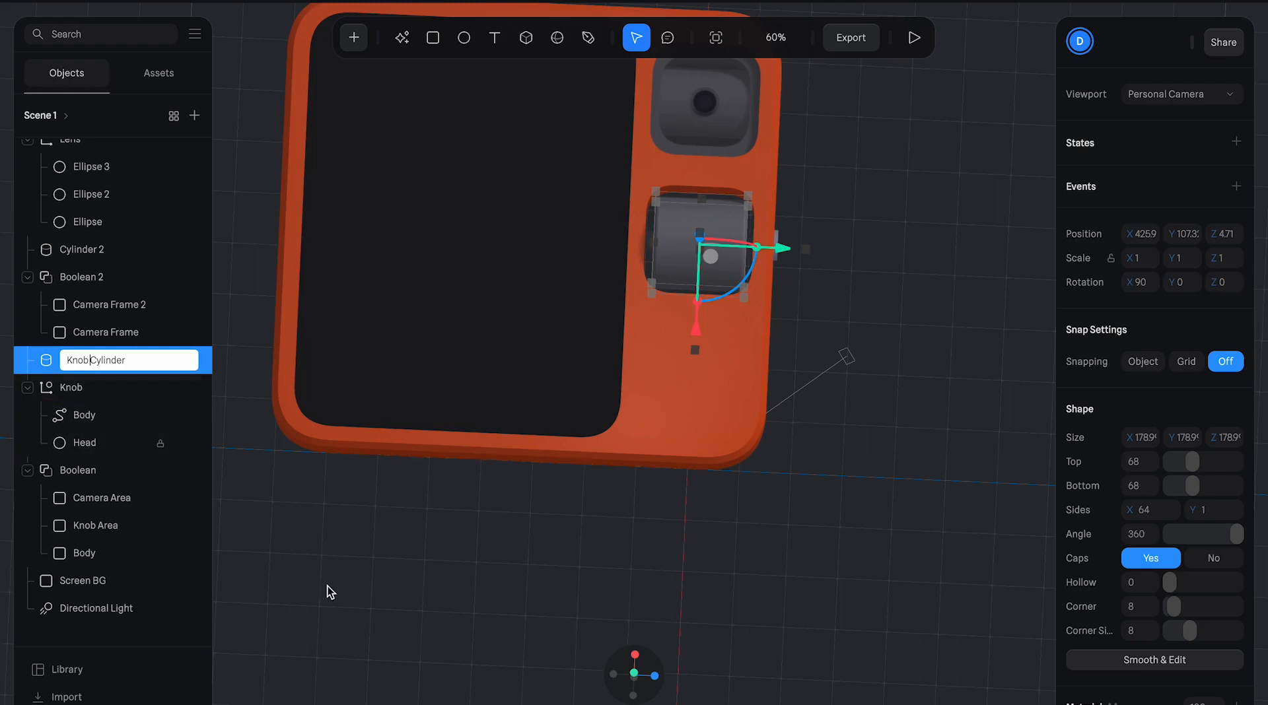
{"action": "left_click", "coordinate": [326, 589]}
- Rename the Cylinder 2 object in the camera recess as Camera Cylinder
{"action": "double_click", "coordinate": [79, 250]}
{"action": "type", "text": "C"}
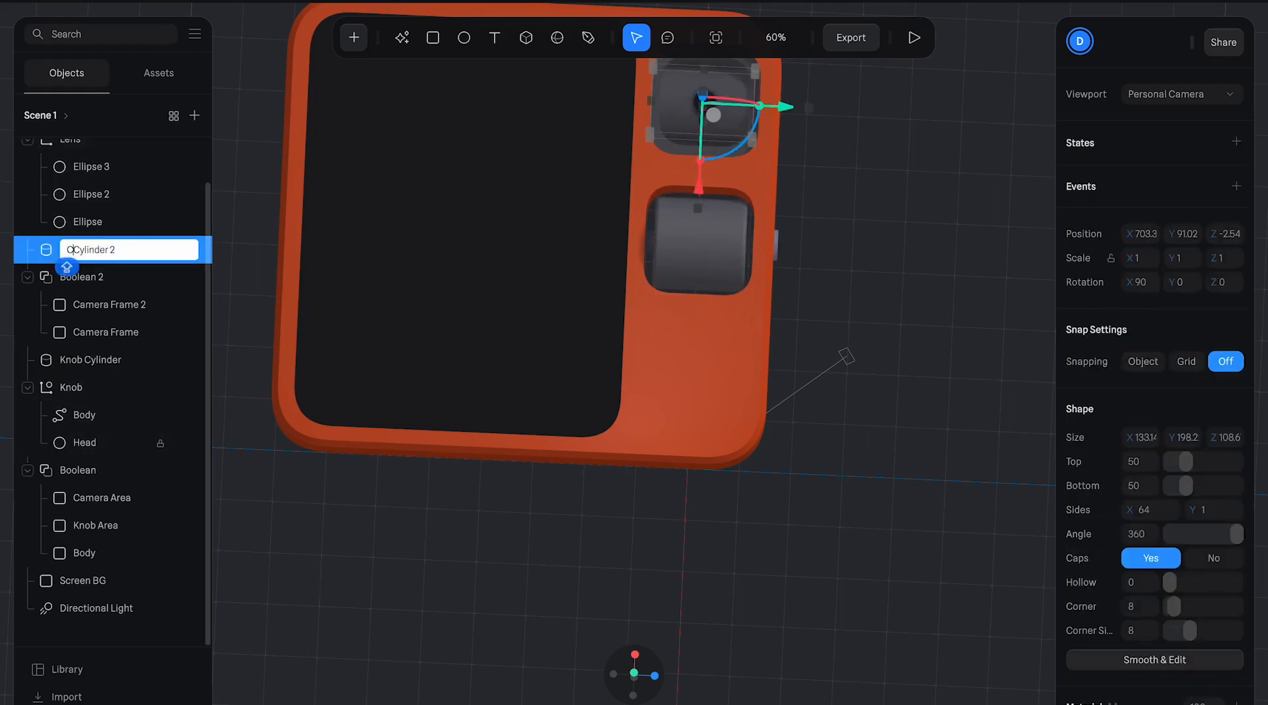
{"action": "type", "text": "amera"}
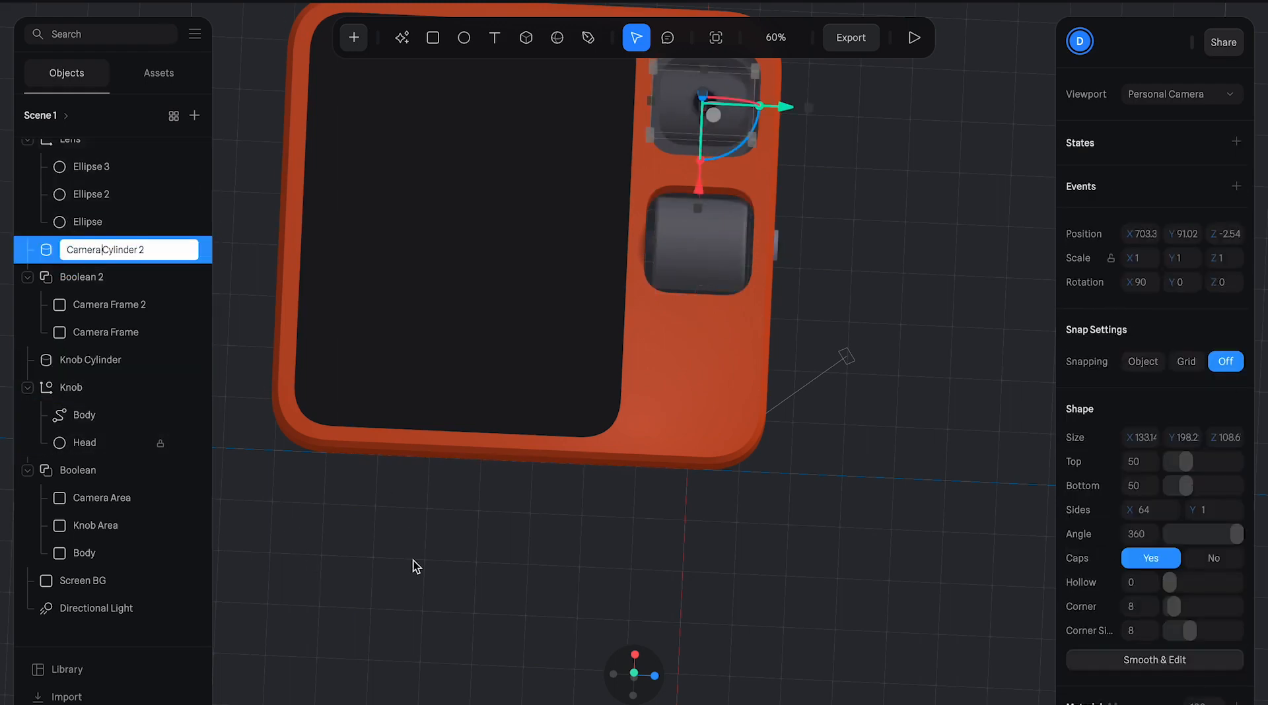
{"action": "left_click", "coordinate": [414, 565]}
{"action": "left_click", "coordinate": [128, 259]}
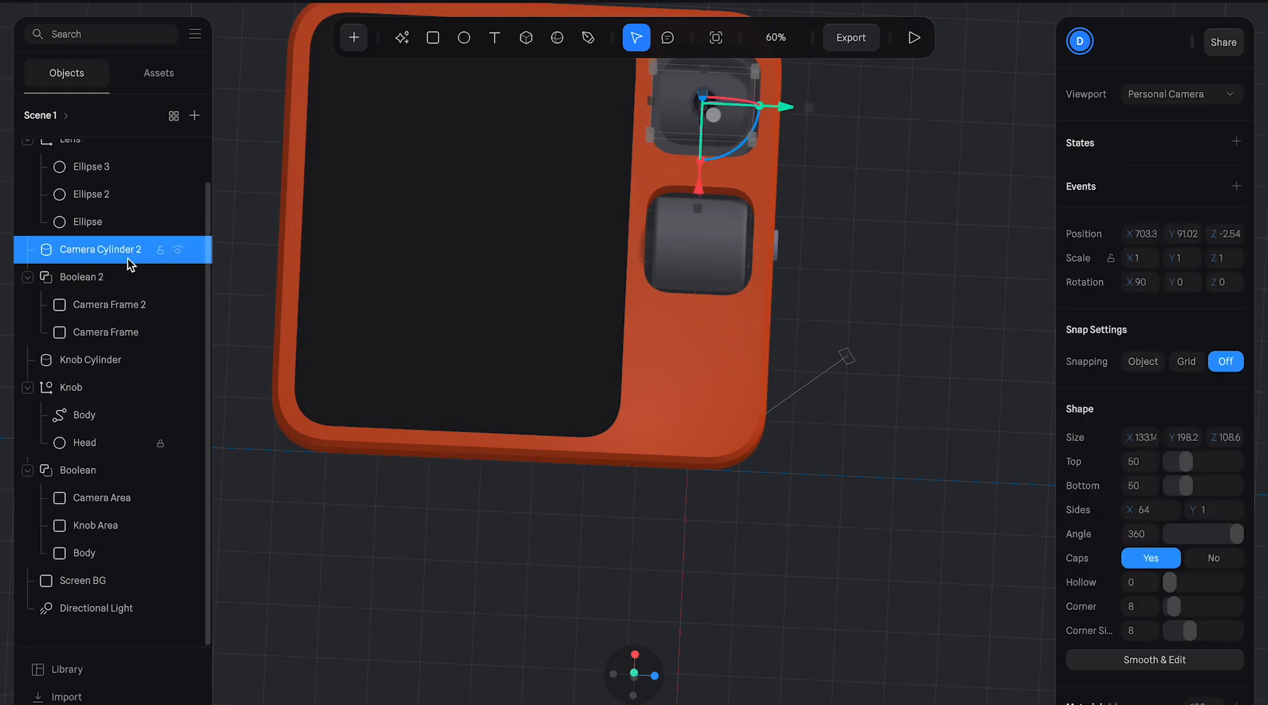
{"action": "double_click", "coordinate": [128, 259]}
{"action": "key", "text": "BackSpace"}
{"action": "key", "text": "BackSpace"}
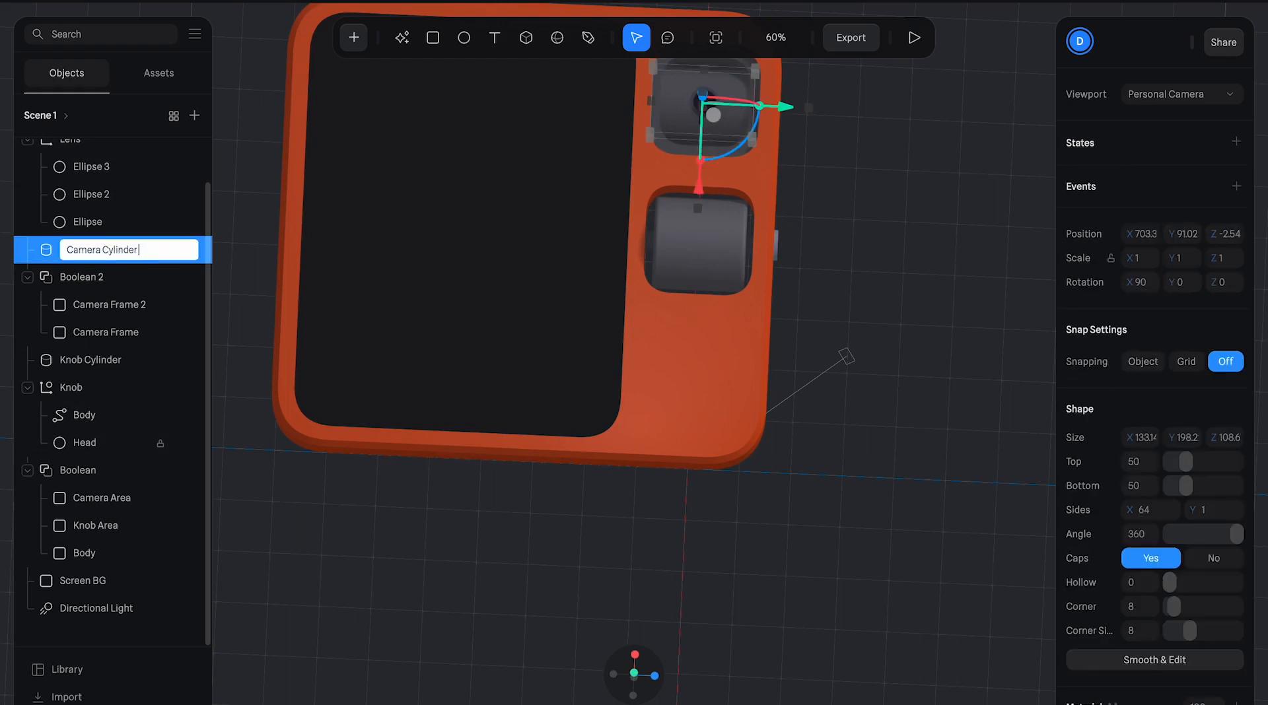
{"action": "left_click", "coordinate": [581, 526]}
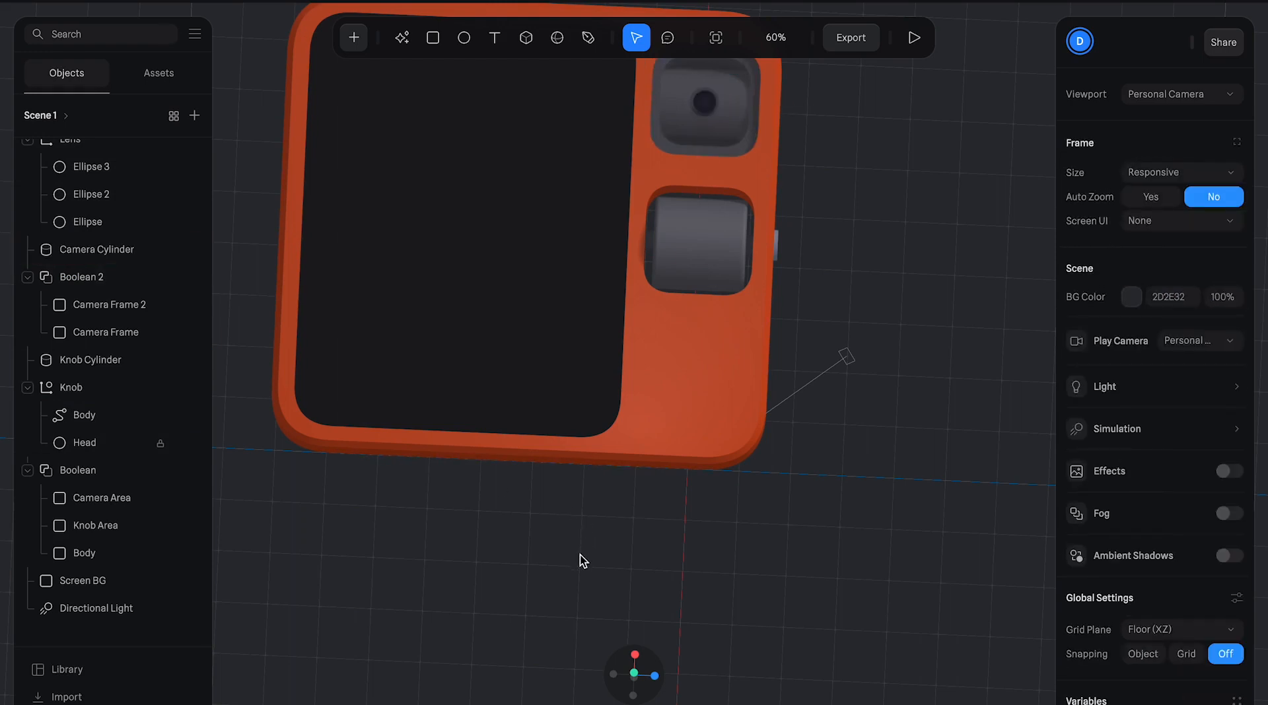
- Apply the device body's copied orange colour code to the Knob Cylinder
{"action": "left_click", "coordinate": [93, 465]}
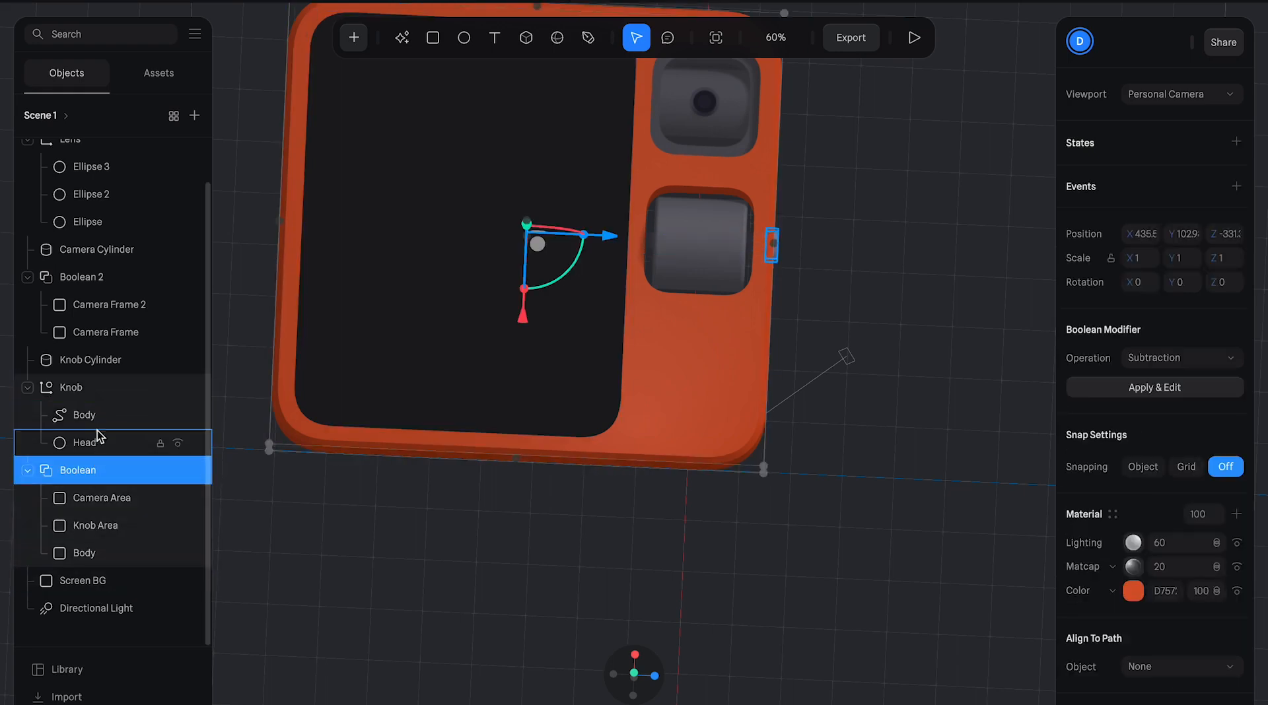
{"action": "left_click", "coordinate": [94, 362]}
{"action": "scroll", "coordinate": [1201, 478], "scroll_direction": "down", "scroll_amount": 6}
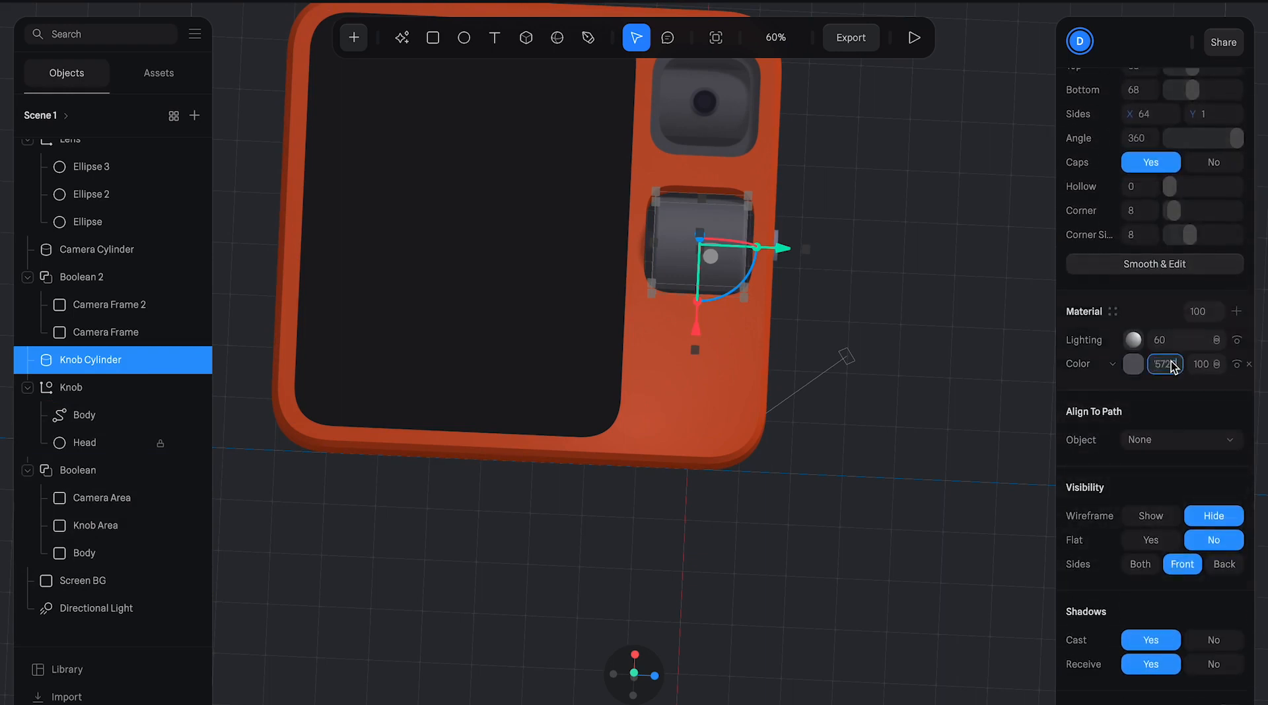
{"action": "key", "text": "Return"}
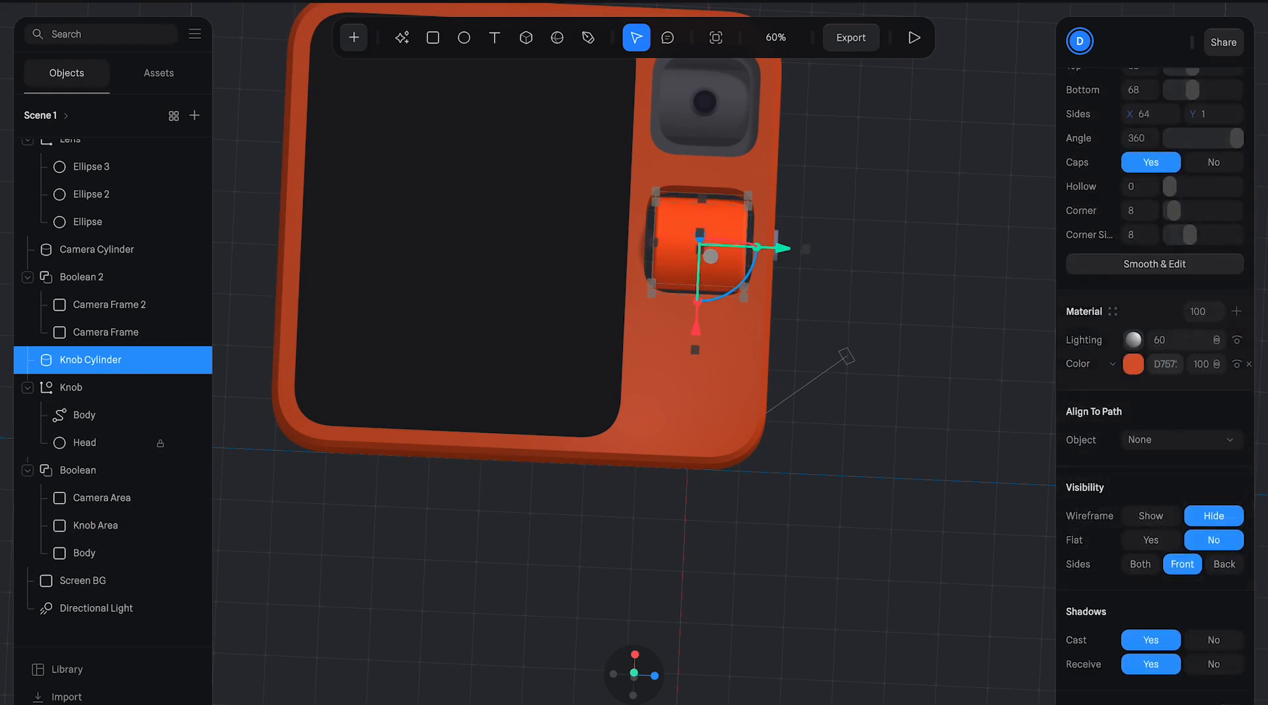
- Add a Matcap layer beneath Lighting in the Knob Cylinder's material and set its lighting type to Physical
{"action": "left_click", "coordinate": [1236, 311]}
{"action": "left_click", "coordinate": [1111, 340]}
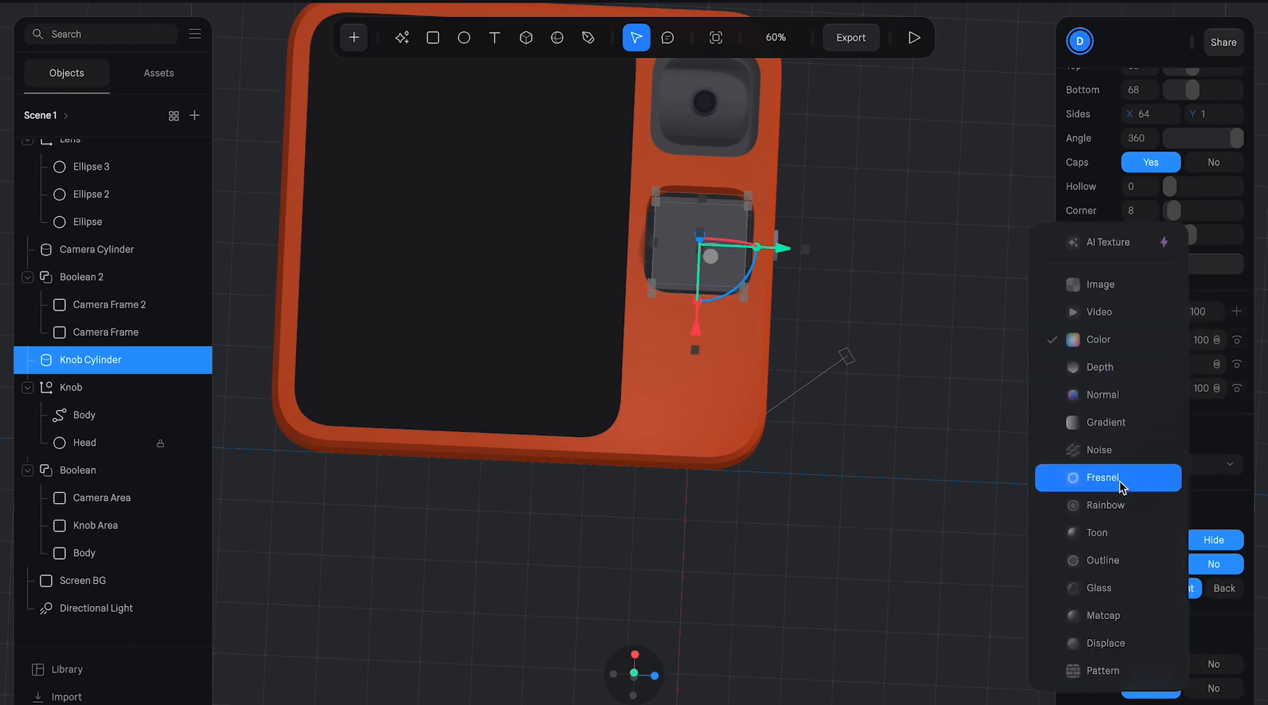
{"action": "left_click", "coordinate": [1120, 618]}
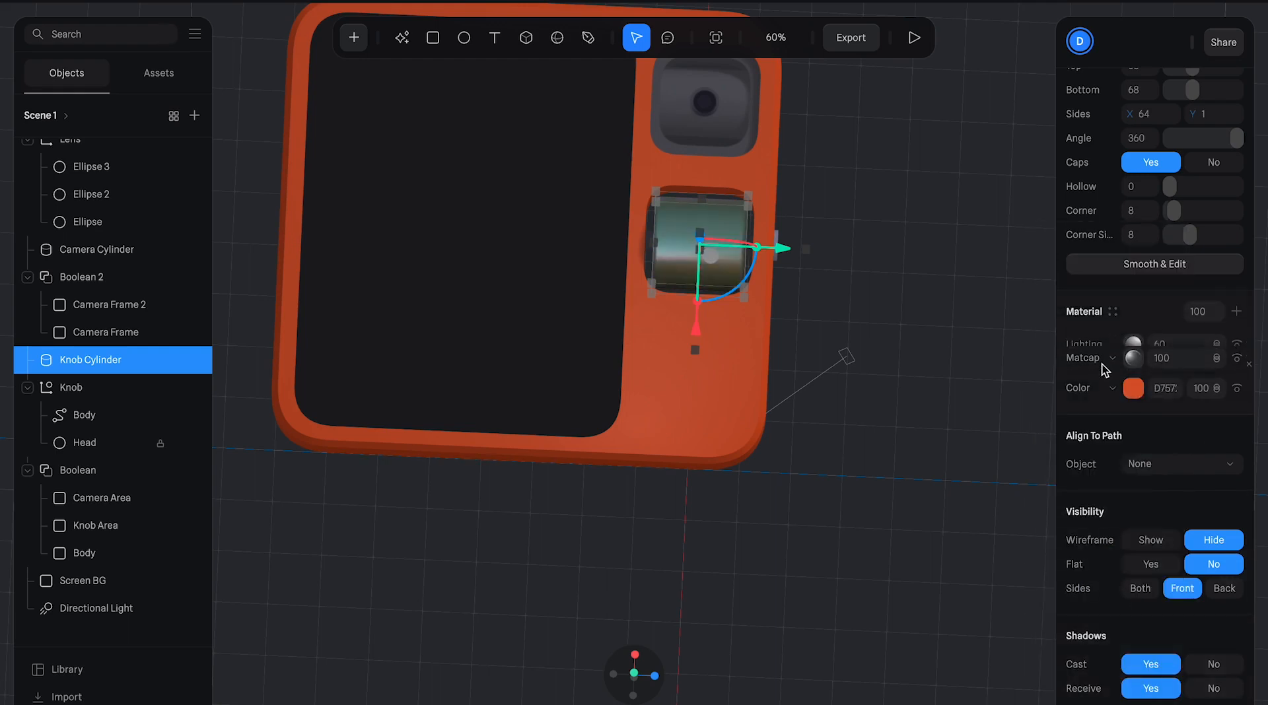
{"action": "left_click", "coordinate": [1136, 342]}
{"action": "left_click", "coordinate": [1144, 375]}
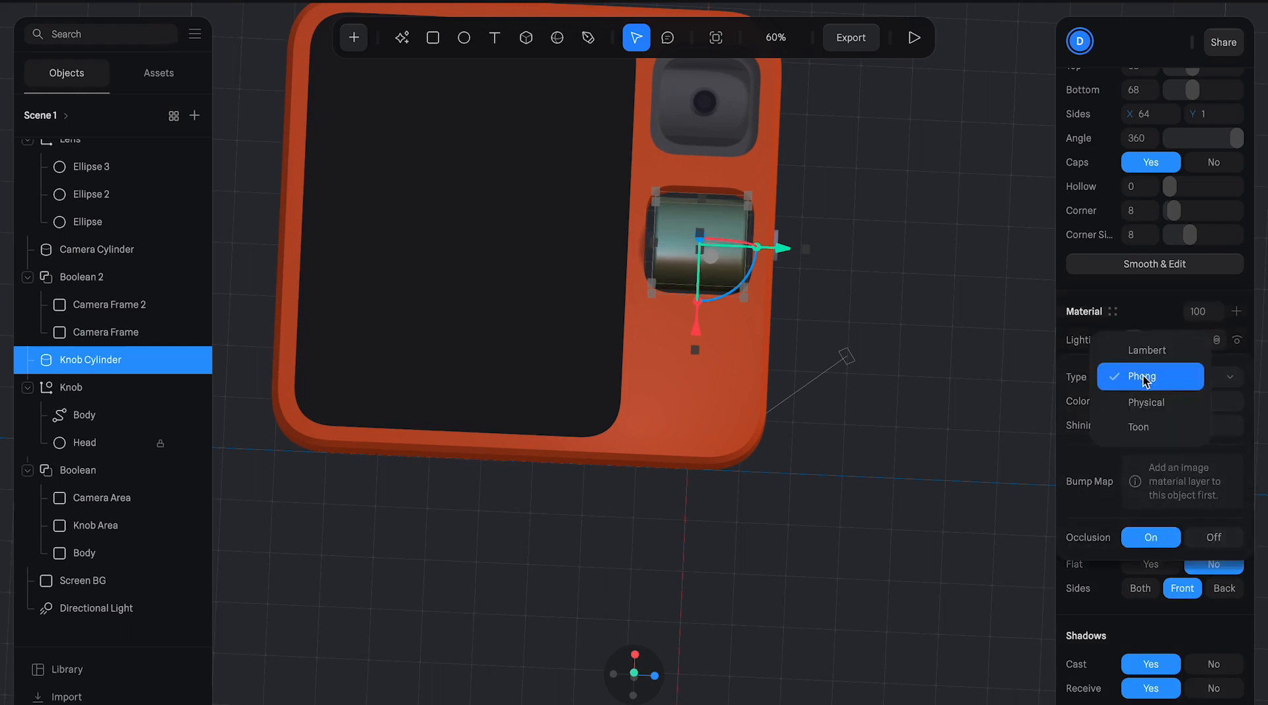
{"action": "left_click", "coordinate": [1147, 403]}
{"action": "left_click", "coordinate": [1130, 342]}
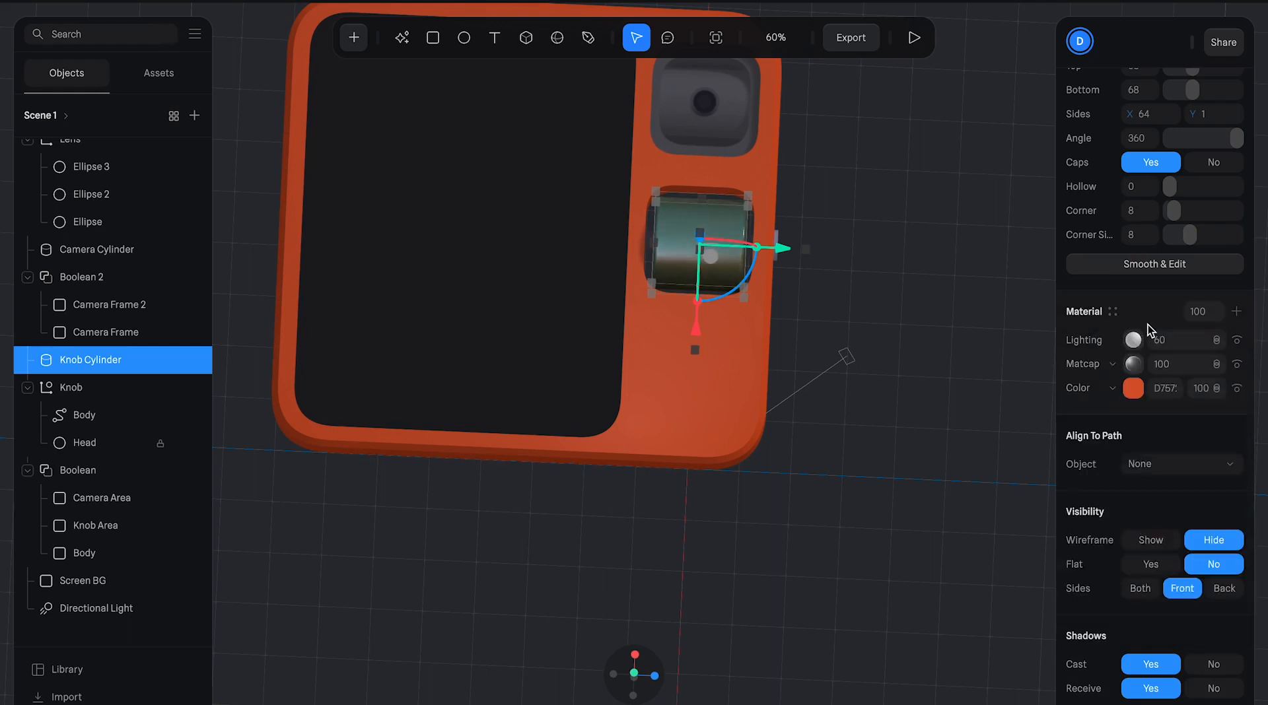
- Set the opacity of the Knob Cylinder's Matcap layer to 20
{"action": "left_click", "coordinate": [1164, 368]}
{"action": "type", "text": "20"}
{"action": "key", "text": "Return"}
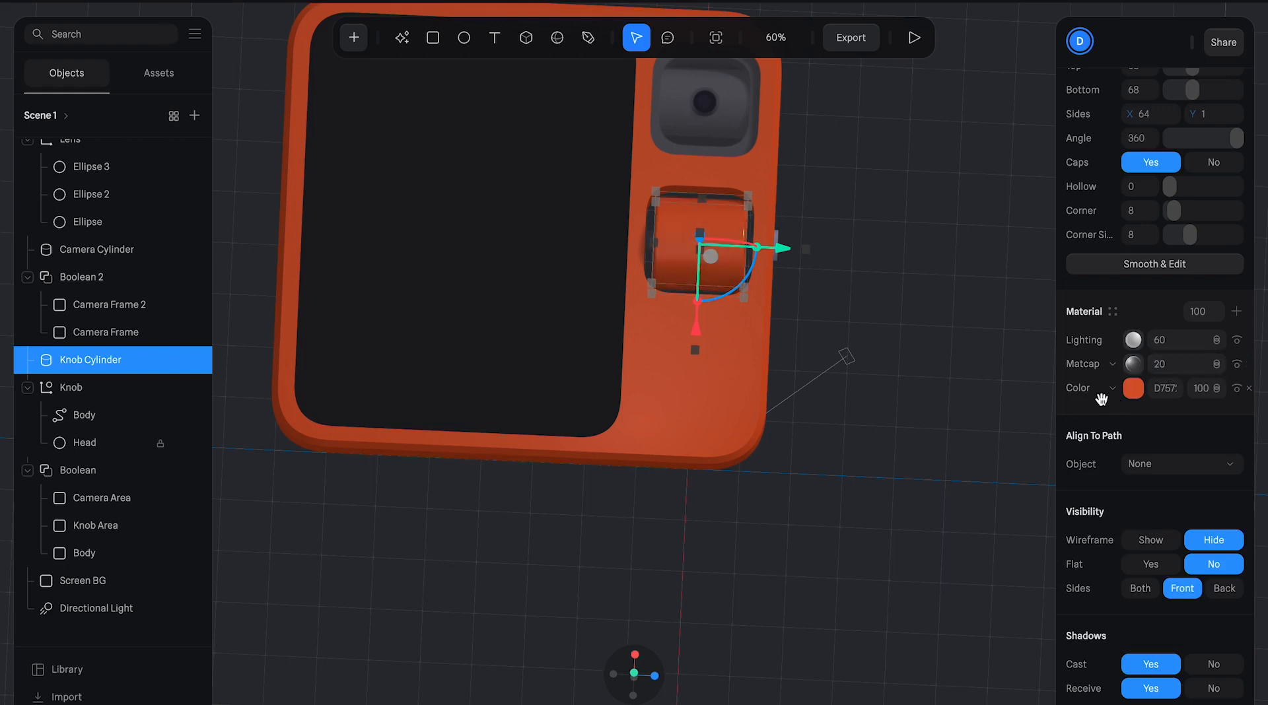
{"action": "left_click", "coordinate": [933, 343]}
- Examine the orange knob and body of the device up close from an angled view
{"action": "left_click_drag", "start_coordinate": [890, 346], "coordinate": [865, 324], "text": "alt"}
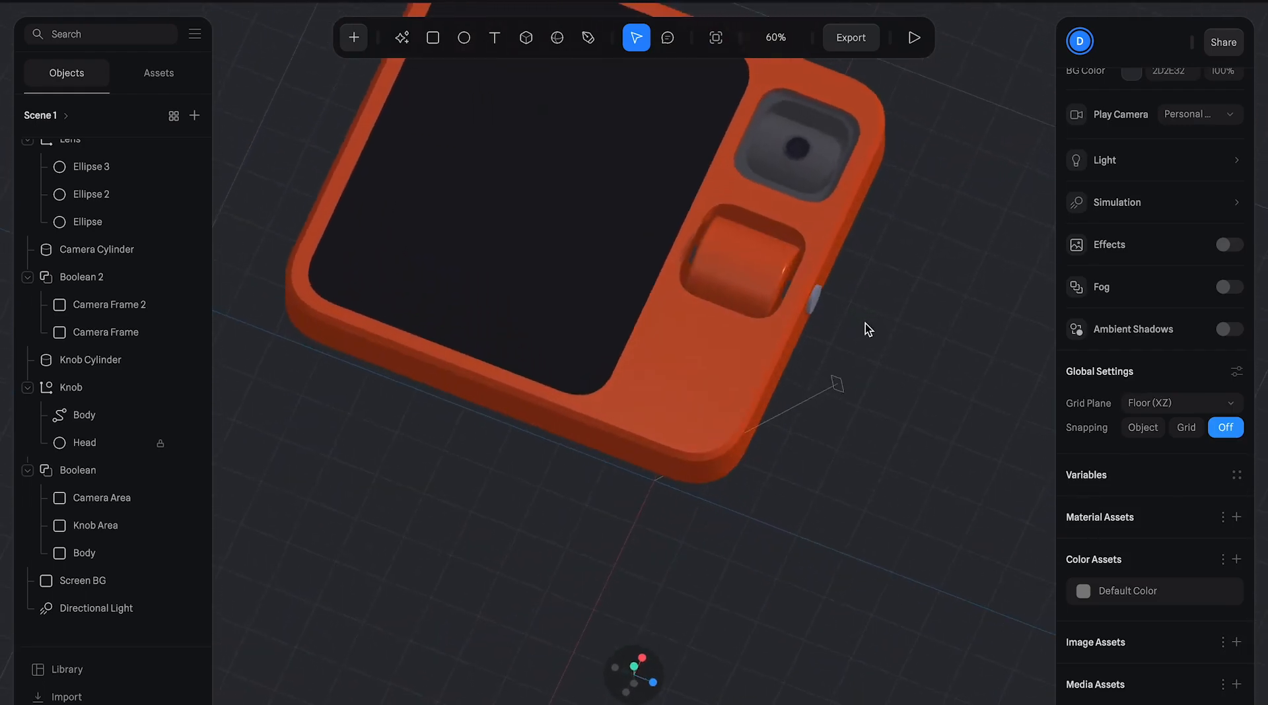
{"action": "scroll", "coordinate": [857, 327], "scroll_direction": "down", "scroll_amount": 5}
{"action": "scroll", "coordinate": [849, 331], "scroll_direction": "up", "scroll_amount": 6}
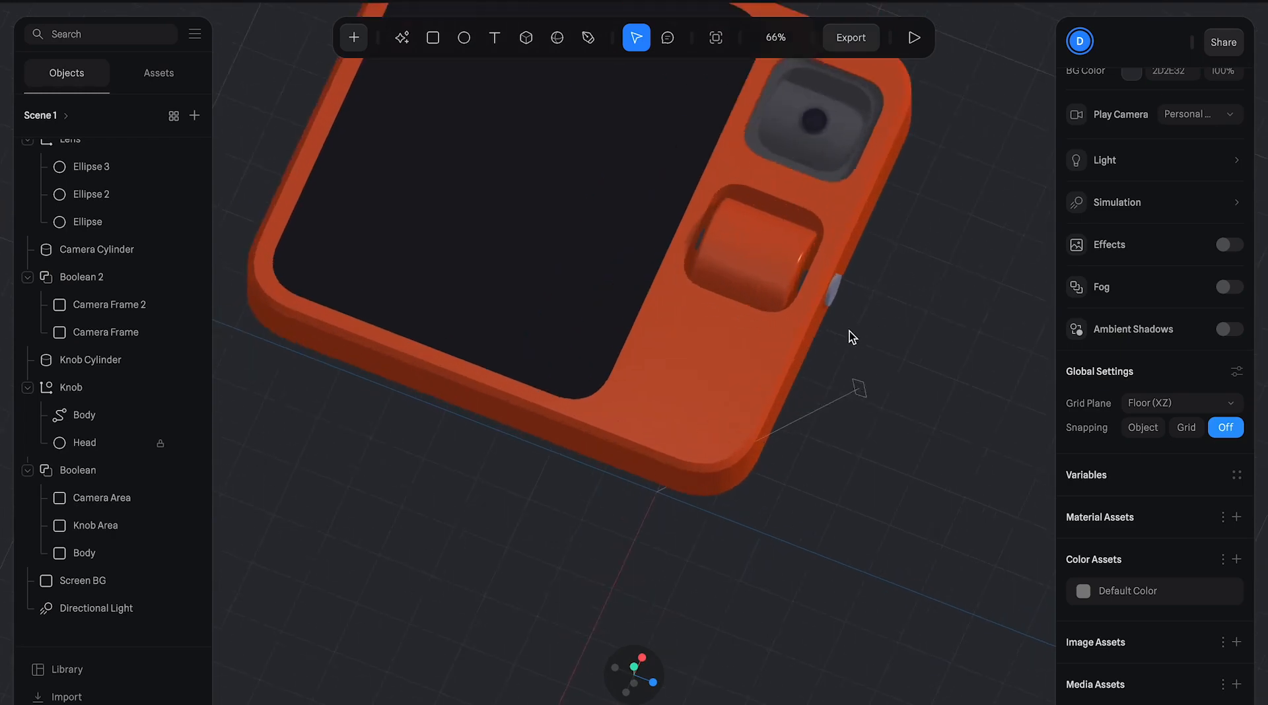
{"action": "scroll", "coordinate": [850, 331], "scroll_direction": "up", "scroll_amount": 3}
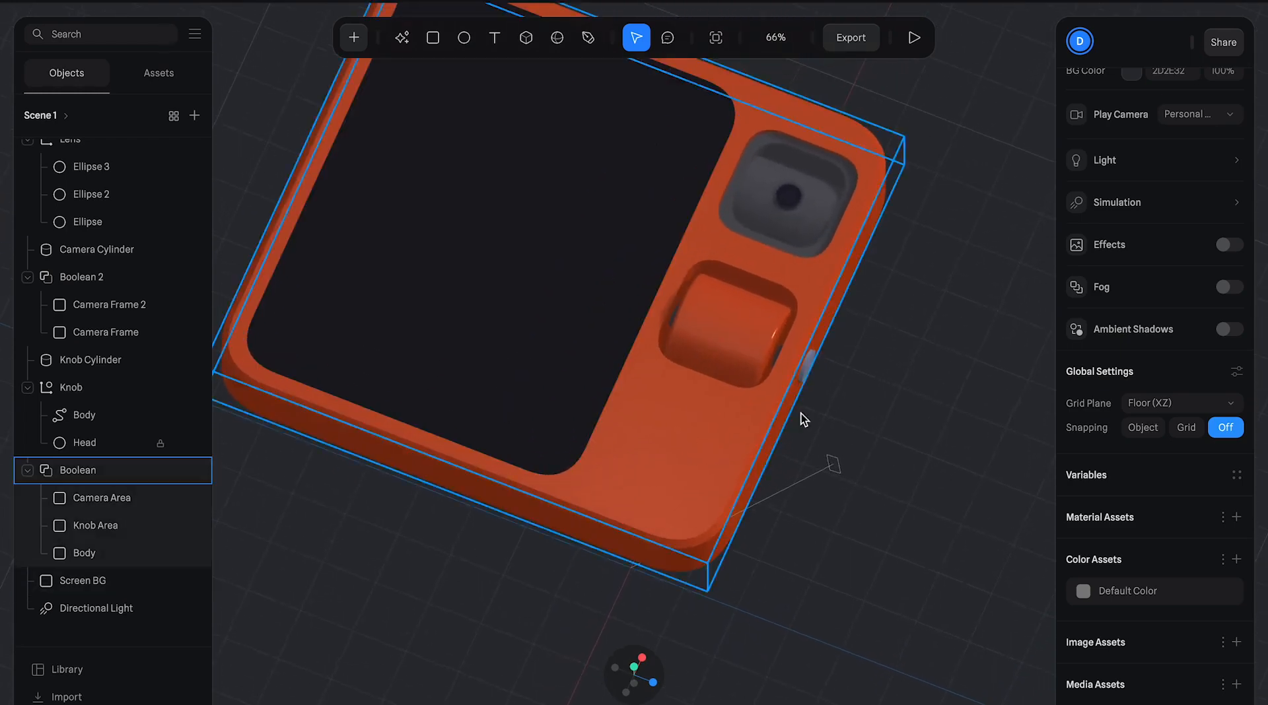
- Shift the colour of the device body's Boolean to a redder orange, RGB(215,74,44)
{"action": "left_click", "coordinate": [630, 390]}
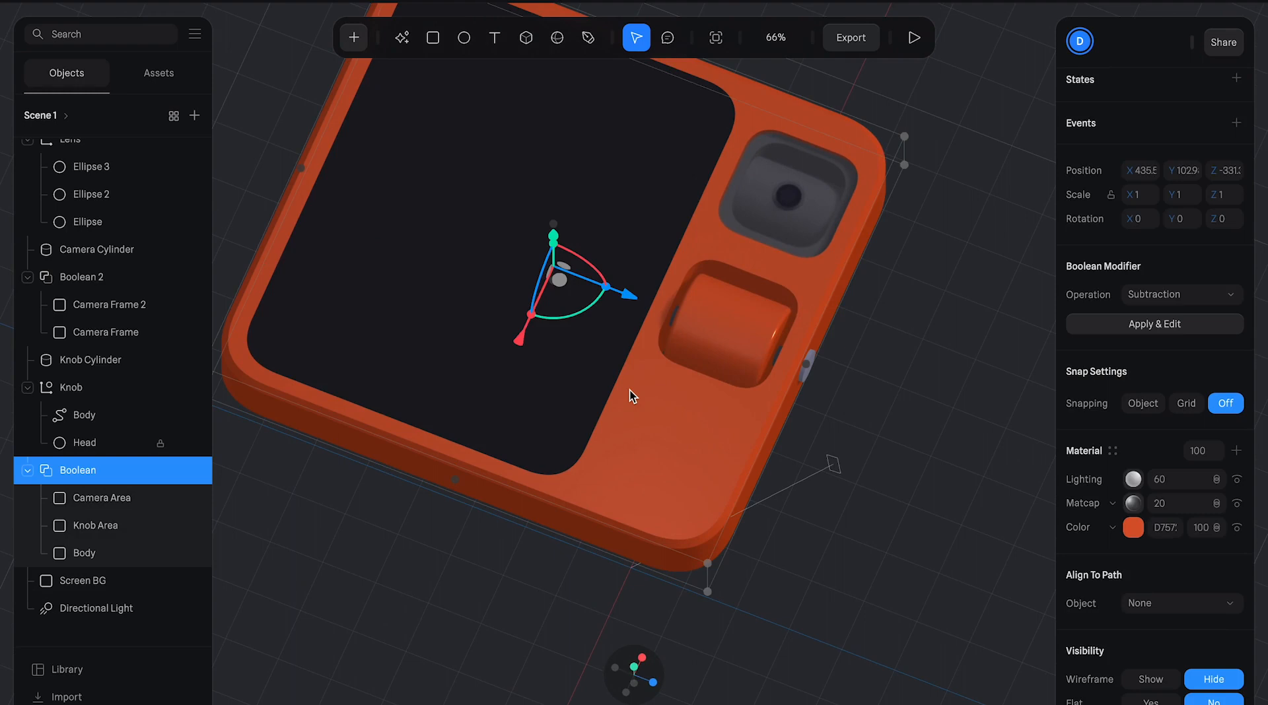
{"action": "left_click", "coordinate": [1134, 528]}
{"action": "scroll", "coordinate": [1131, 660], "scroll_direction": "down", "scroll_amount": 1}
{"action": "left_click_drag", "start_coordinate": [1128, 685], "coordinate": [1128, 690]}
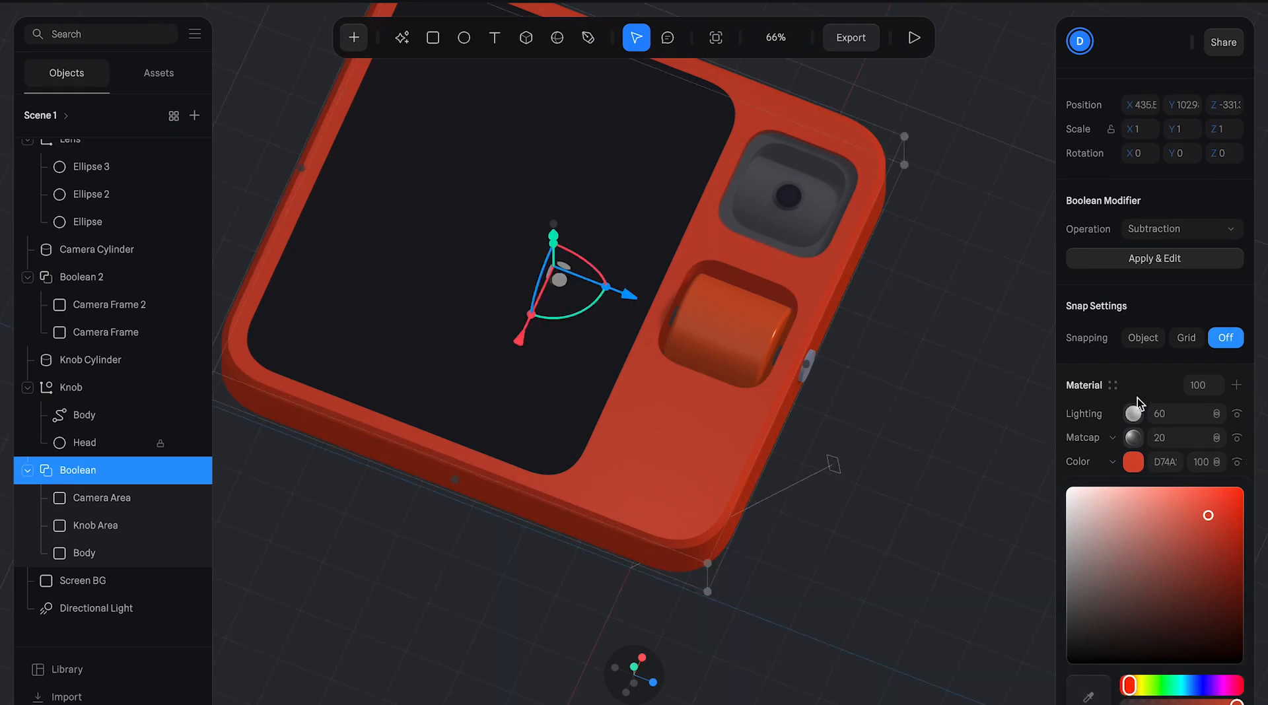
{"action": "scroll", "coordinate": [1152, 508], "scroll_direction": "down", "scroll_amount": 3}
- Copy the device body's new red-orange colour code and apply it to the Knob Cylinder
{"action": "left_click", "coordinate": [1169, 303]}
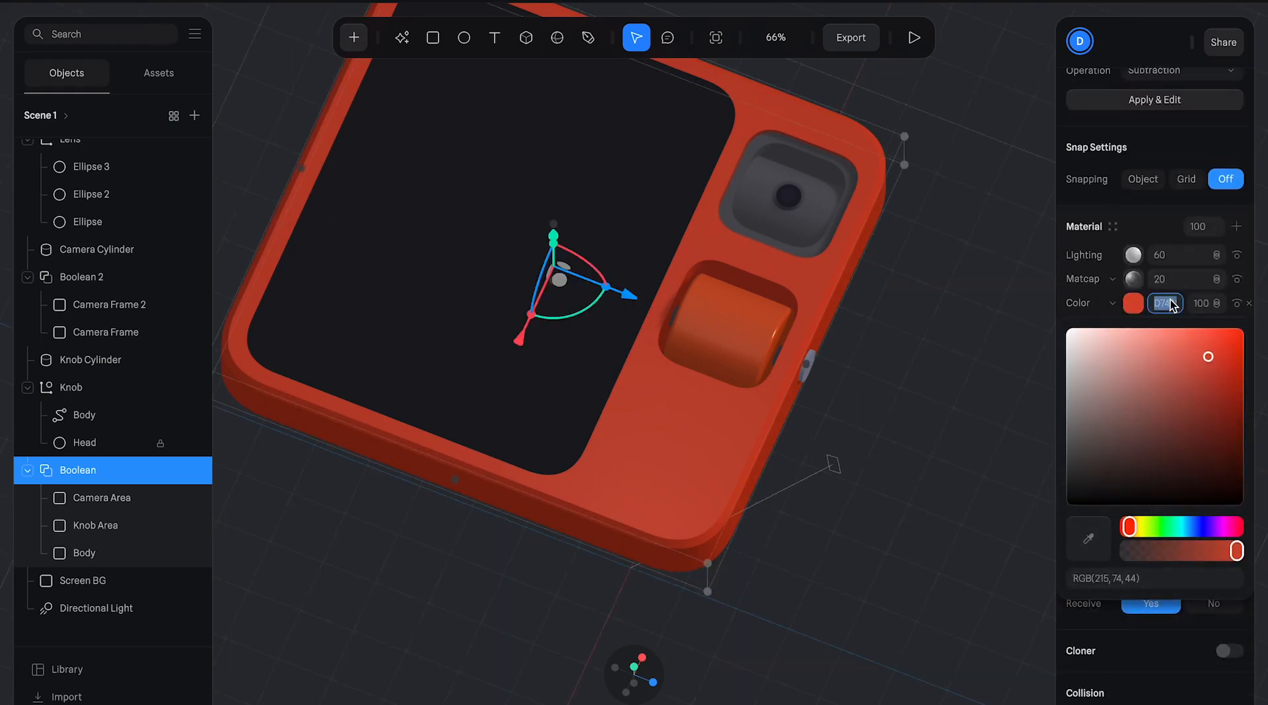
{"action": "left_click", "coordinate": [755, 328]}
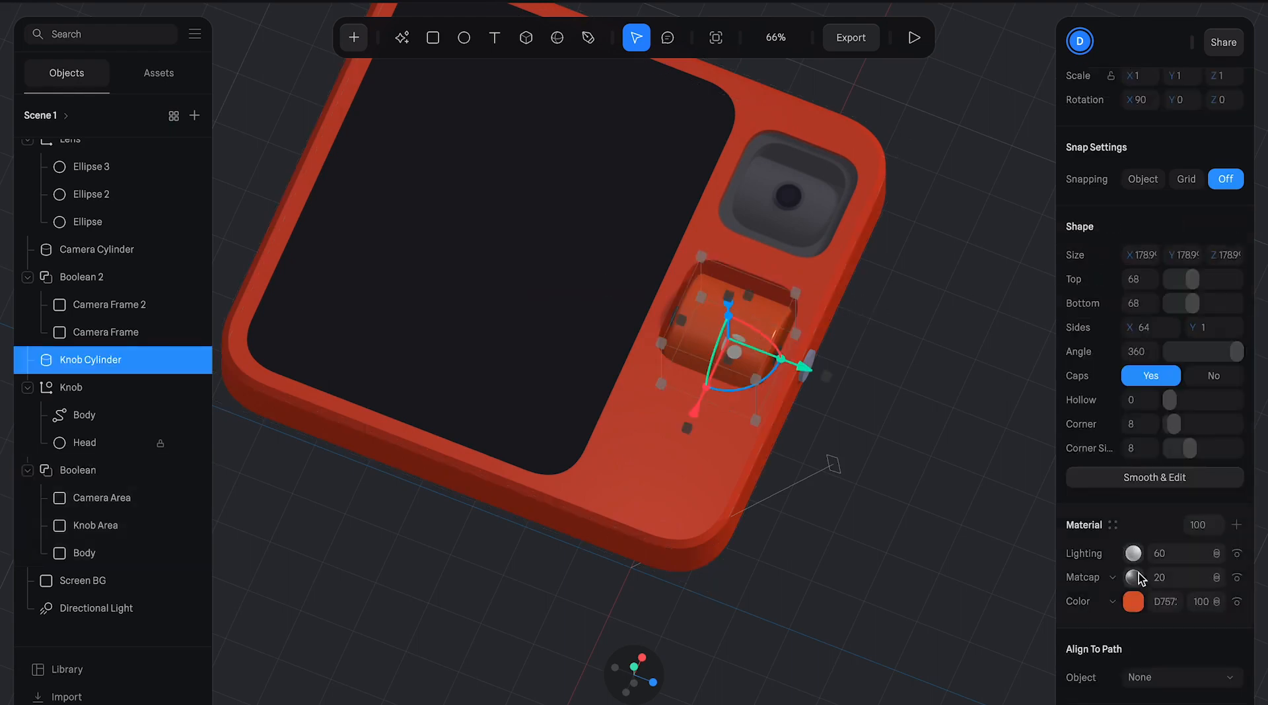
{"action": "left_click", "coordinate": [1163, 611]}
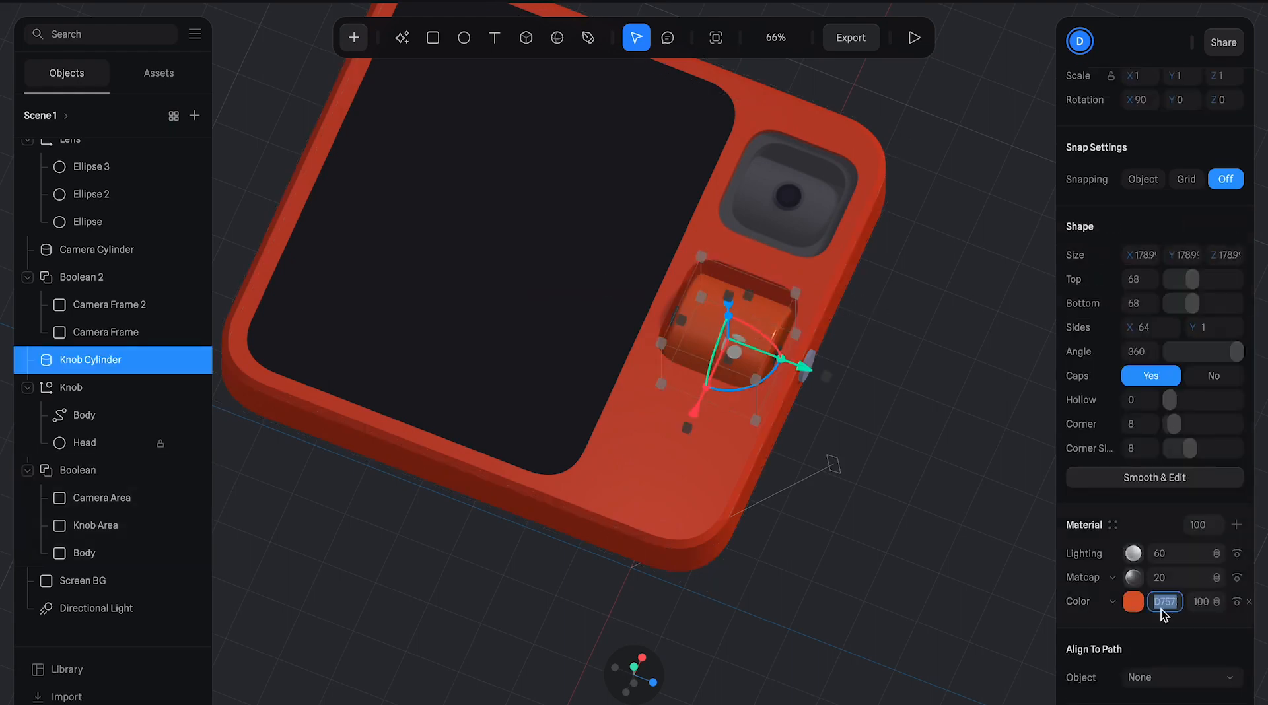
{"action": "left_click", "coordinate": [909, 428]}
{"action": "mouse_move", "coordinate": [896, 430]}
{"action": "left_mouse_down"}
{"action": "mouse_move", "coordinate": [977, 353]}
{"action": "mouse_move", "coordinate": [970, 443]}
{"action": "mouse_move", "coordinate": [1057, 391]}
{"action": "mouse_move", "coordinate": [1048, 338]}
{"action": "mouse_move", "coordinate": [985, 381]}
{"action": "mouse_move", "coordinate": [959, 321]}
{"action": "mouse_move", "coordinate": [910, 302]}
{"action": "mouse_move", "coordinate": [830, 306]}
{"action": "mouse_move", "coordinate": [920, 426]}
{"action": "left_mouse_up"}
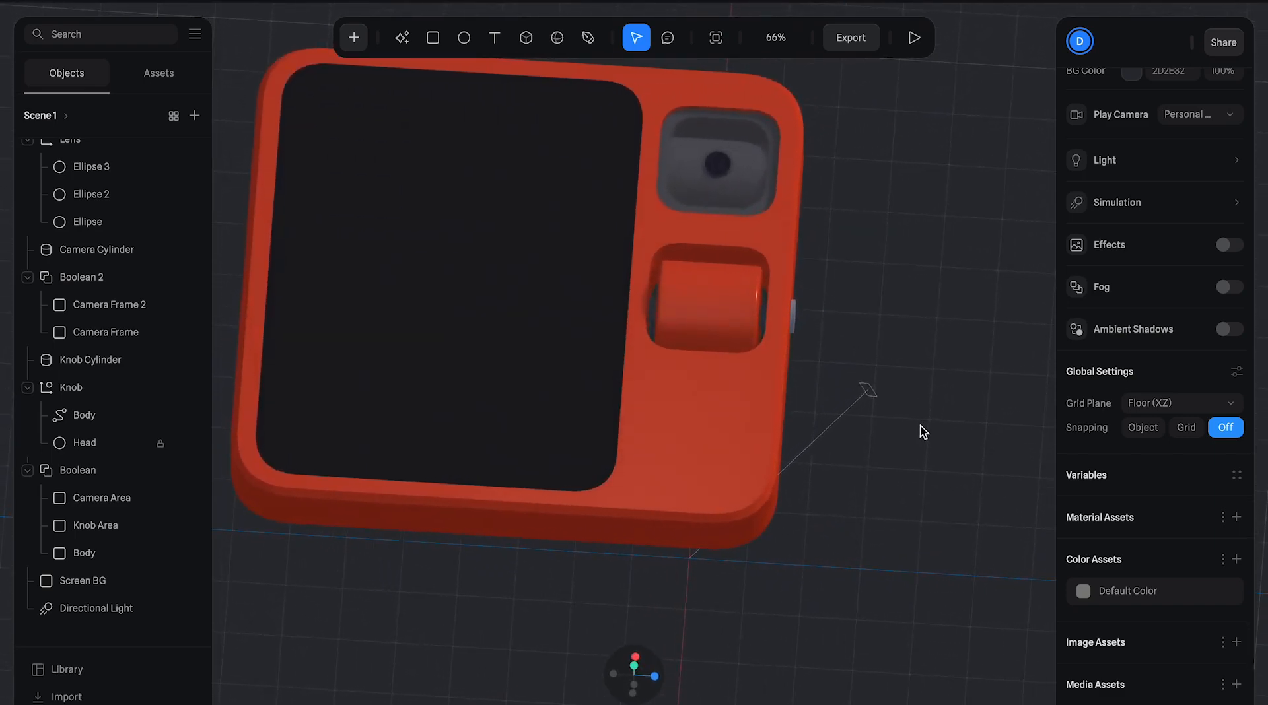
- Try the copied red-orange colour on the glass rectangle covering the camera and undo it
{"action": "left_click", "coordinate": [675, 129]}
{"action": "left_click", "coordinate": [1162, 559]}
{"action": "key", "text": "Return"}
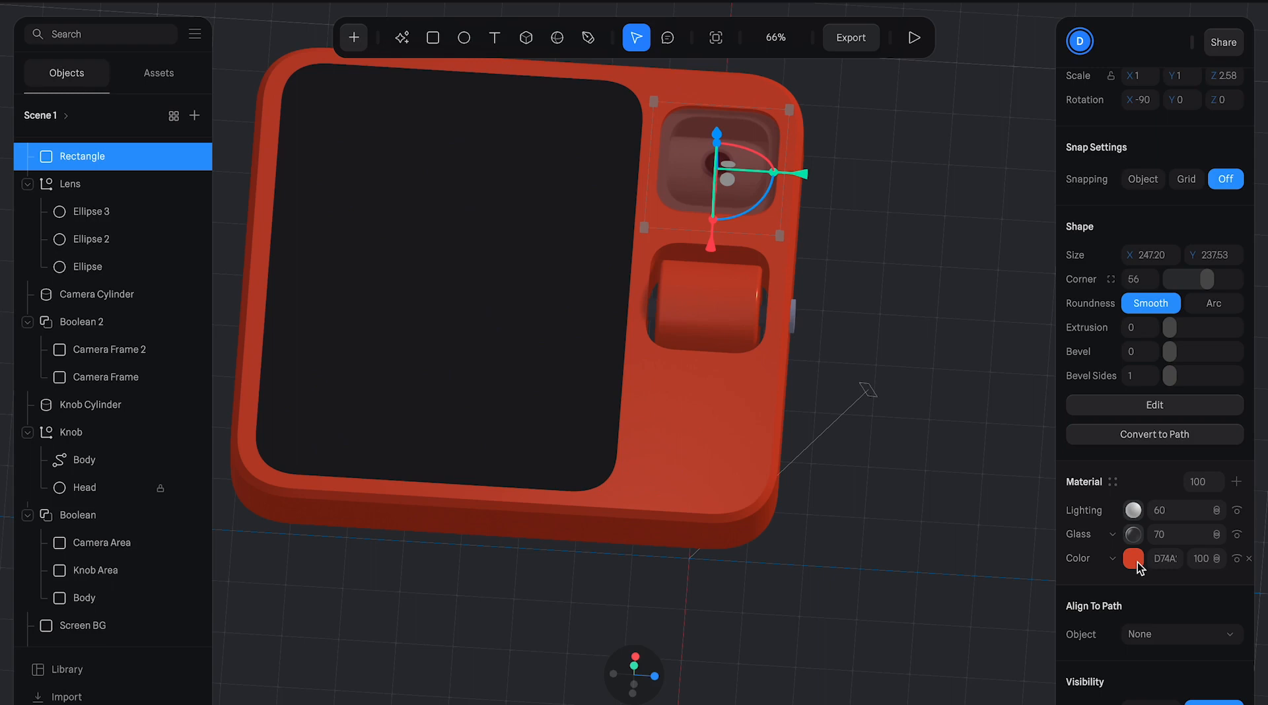
{"action": "key", "text": "ctrl+z"}
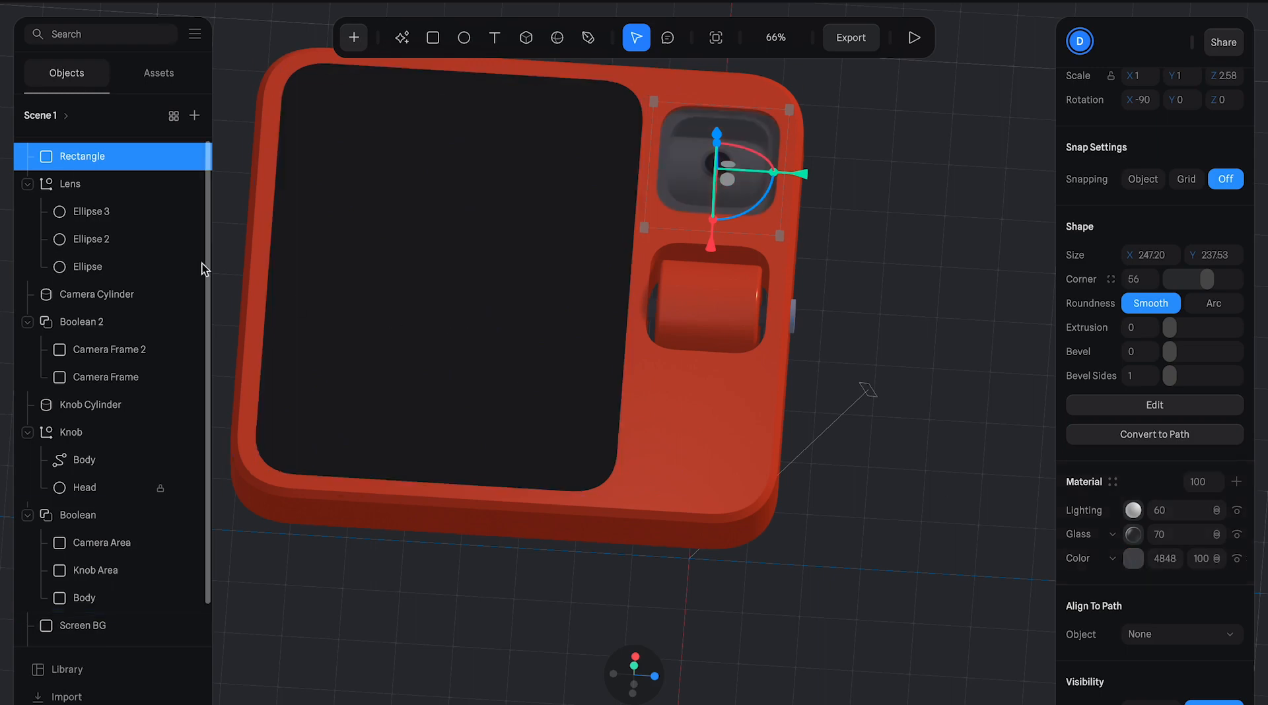
- Rename the rectangle covering the camera as Glass and collapse the Lens group
{"action": "double_click", "coordinate": [90, 156]}
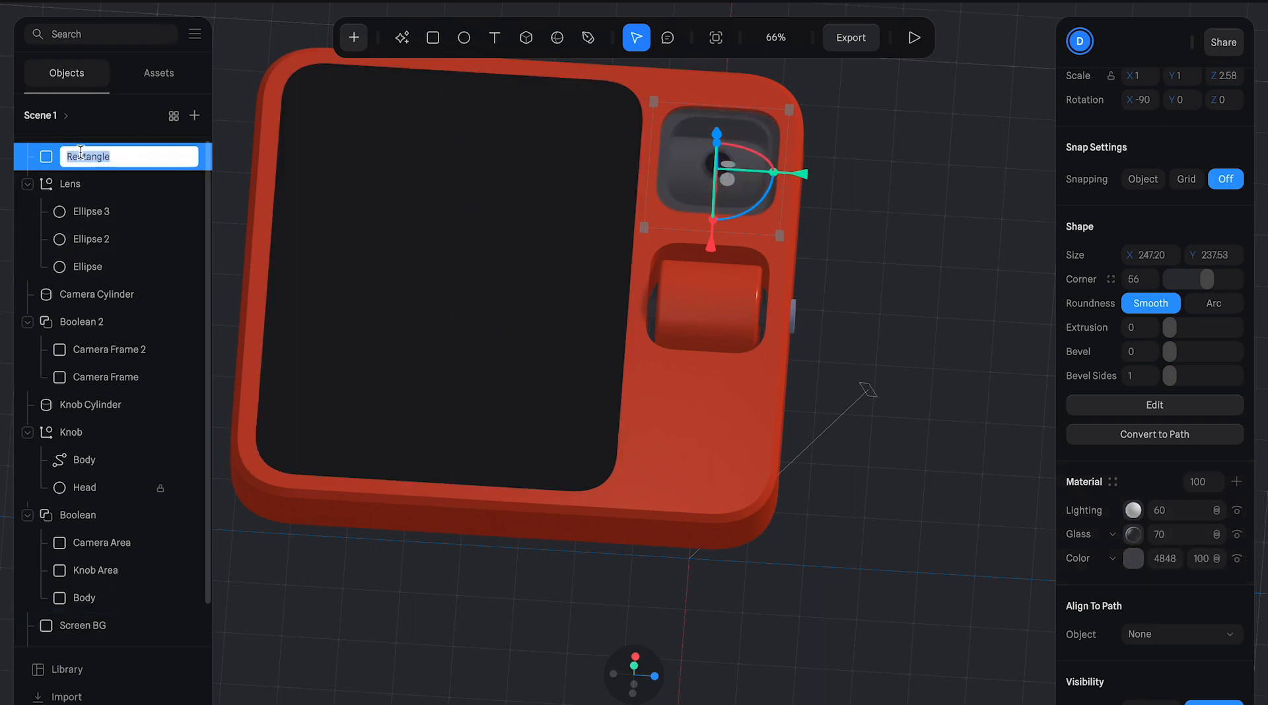
{"action": "type", "text": "gl"}
{"action": "type", "text": "G"}
{"action": "type", "text": "lass"}
{"action": "left_click", "coordinate": [85, 210]}
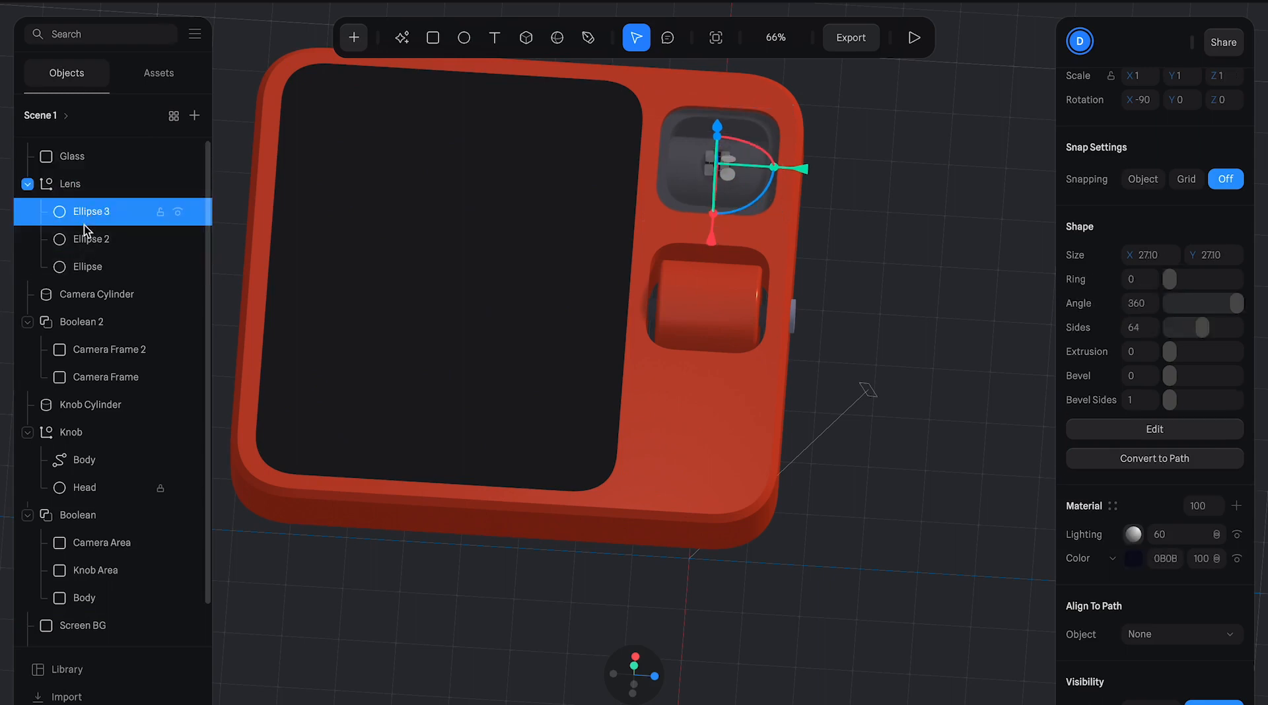
{"action": "left_click", "coordinate": [27, 185]}
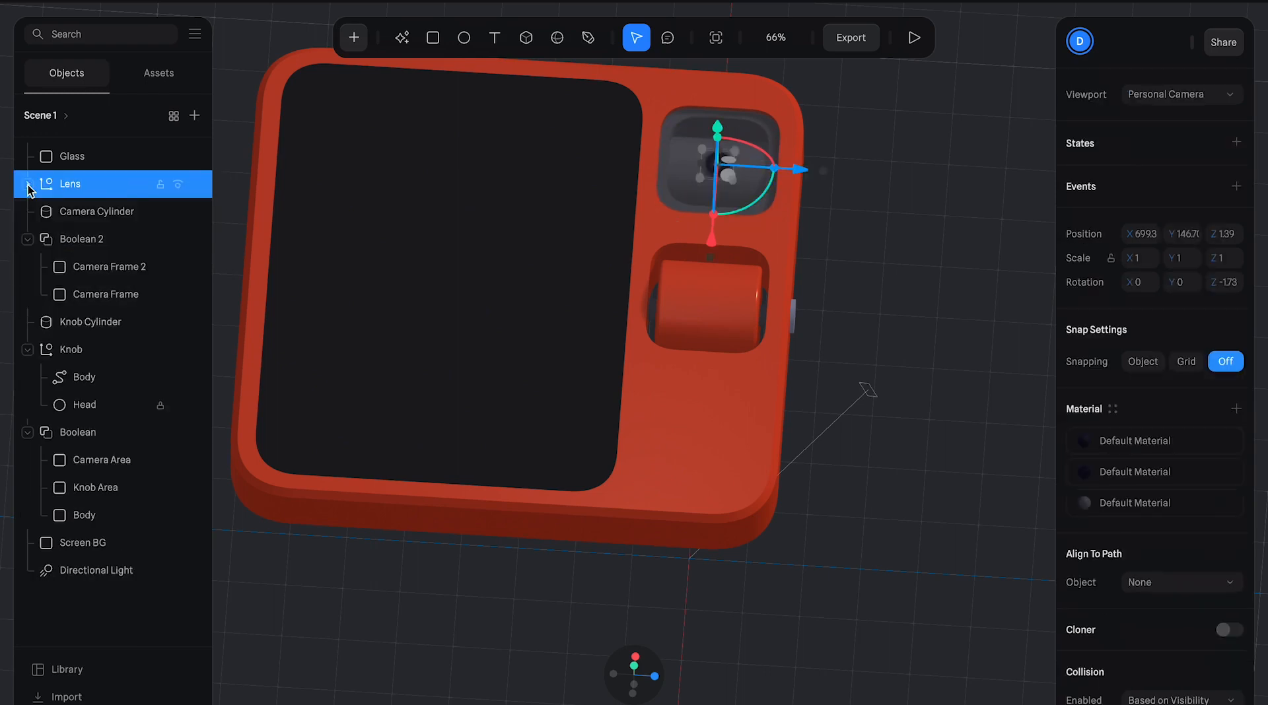
- Apply the device body's copied red-orange colour, D74A2C, to the Camera Cylinder
{"action": "left_click", "coordinate": [64, 218]}
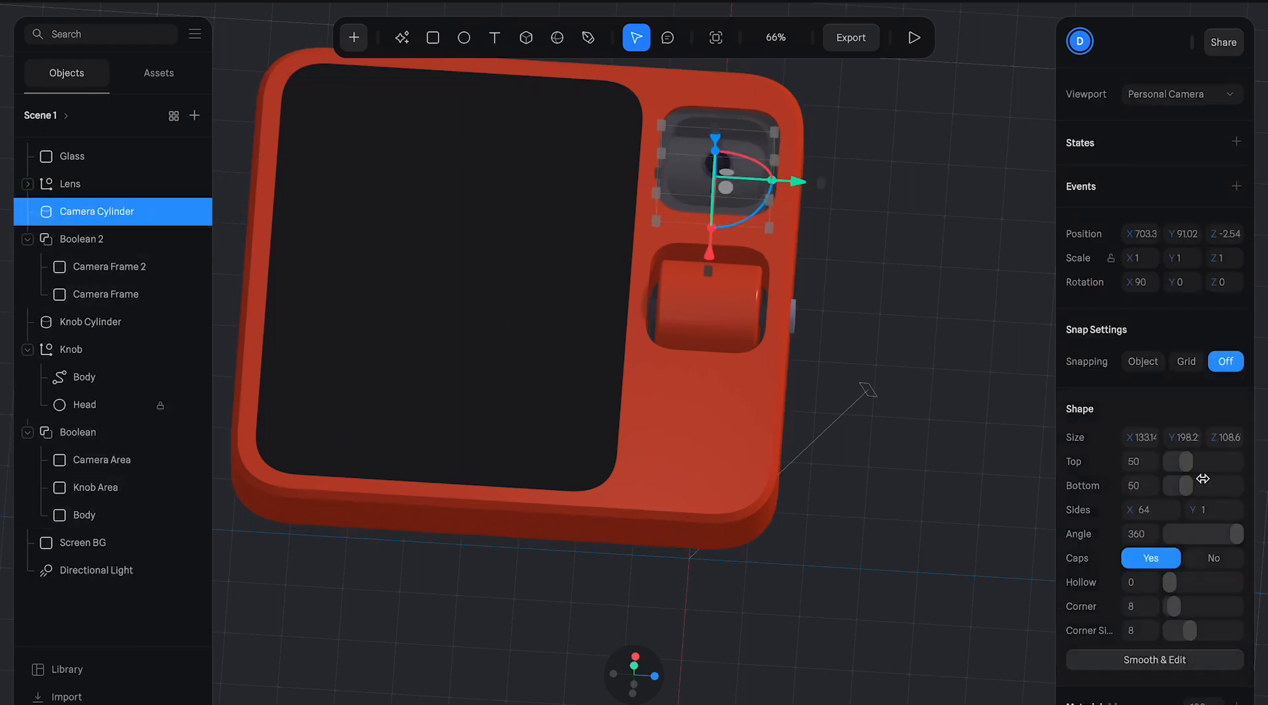
{"action": "scroll", "coordinate": [1228, 450], "scroll_direction": "down", "scroll_amount": 4}
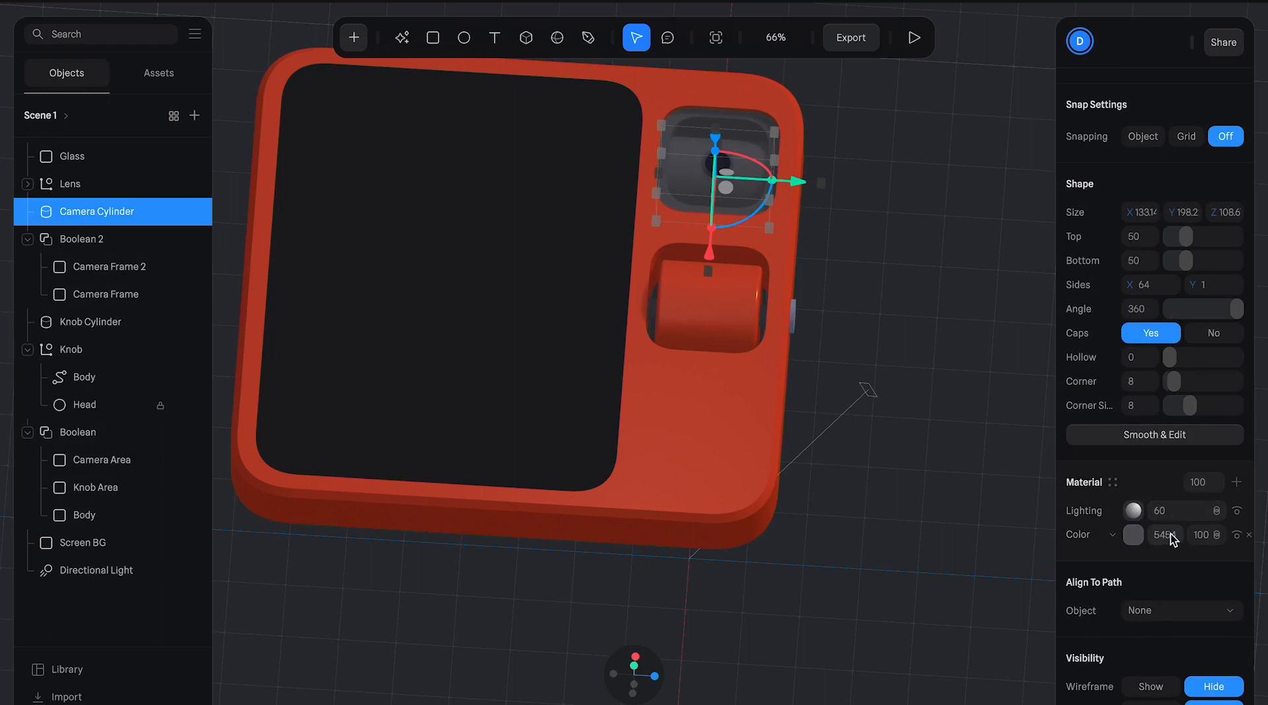
{"action": "left_click", "coordinate": [1169, 538]}
{"action": "type", "text": "4A2C"}
{"action": "key", "text": "Return"}
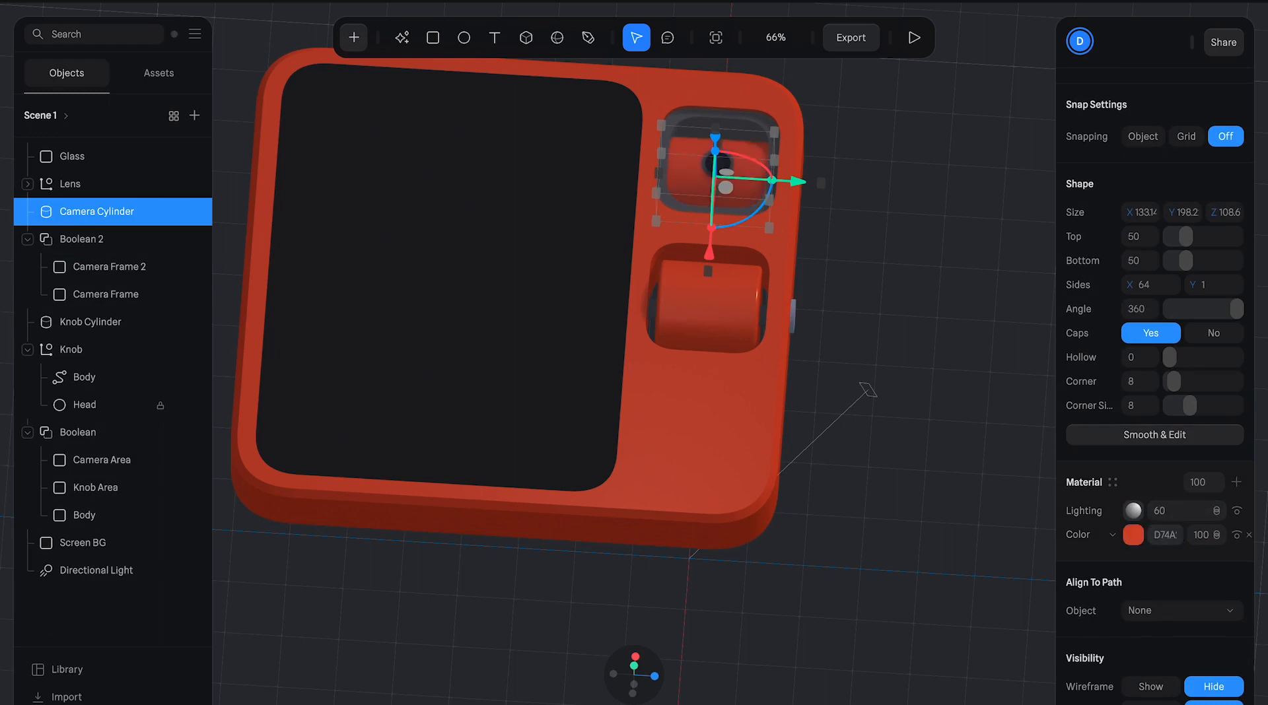
- Add a Matcap layer beneath Lighting in the Camera Cylinder's material and set its opacity to 20
{"action": "left_click", "coordinate": [1237, 482]}
{"action": "left_click", "coordinate": [1113, 515]}
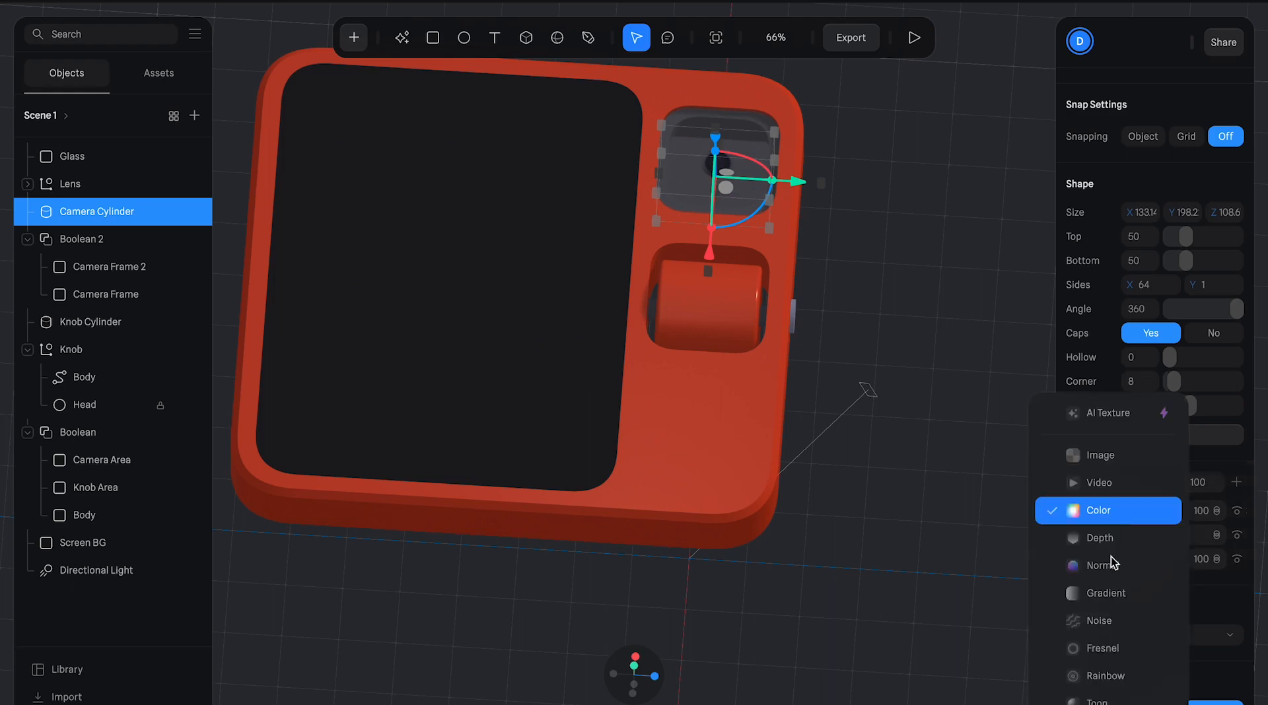
{"action": "scroll", "coordinate": [1121, 675], "scroll_direction": "down", "scroll_amount": 2}
{"action": "left_click", "coordinate": [1121, 683]}
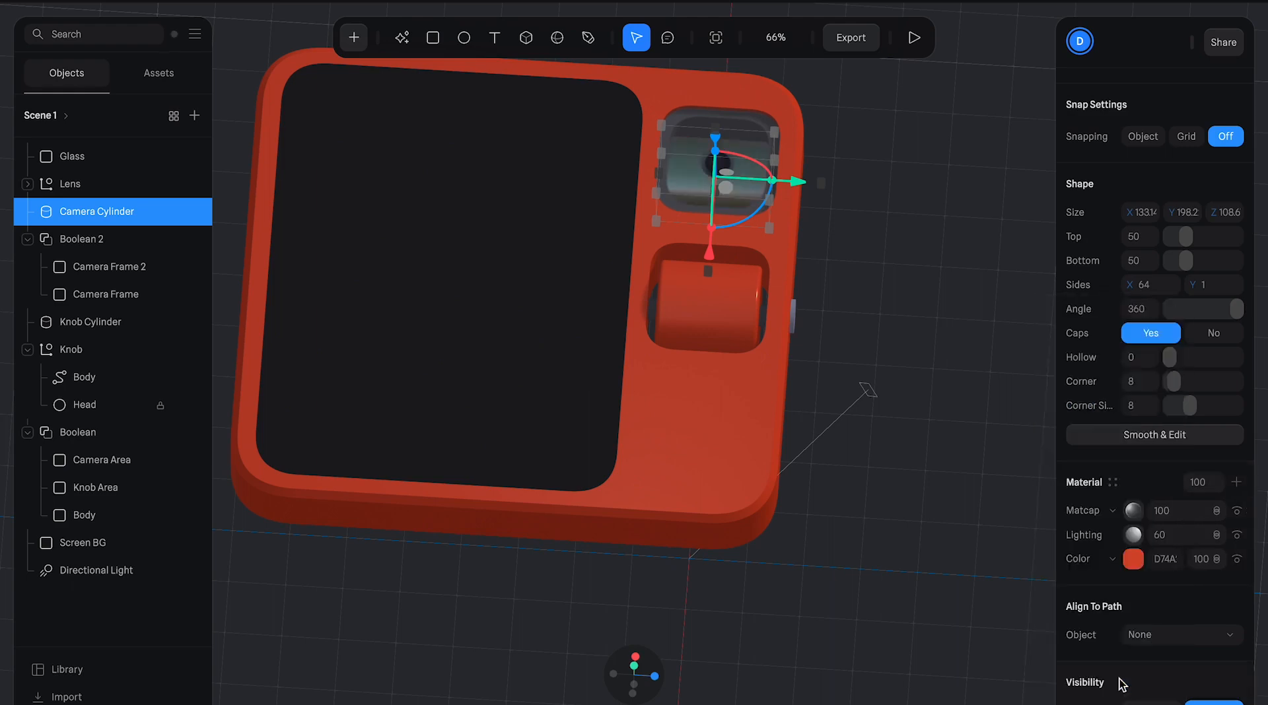
{"action": "left_click_drag", "start_coordinate": [1096, 512], "coordinate": [1091, 537]}
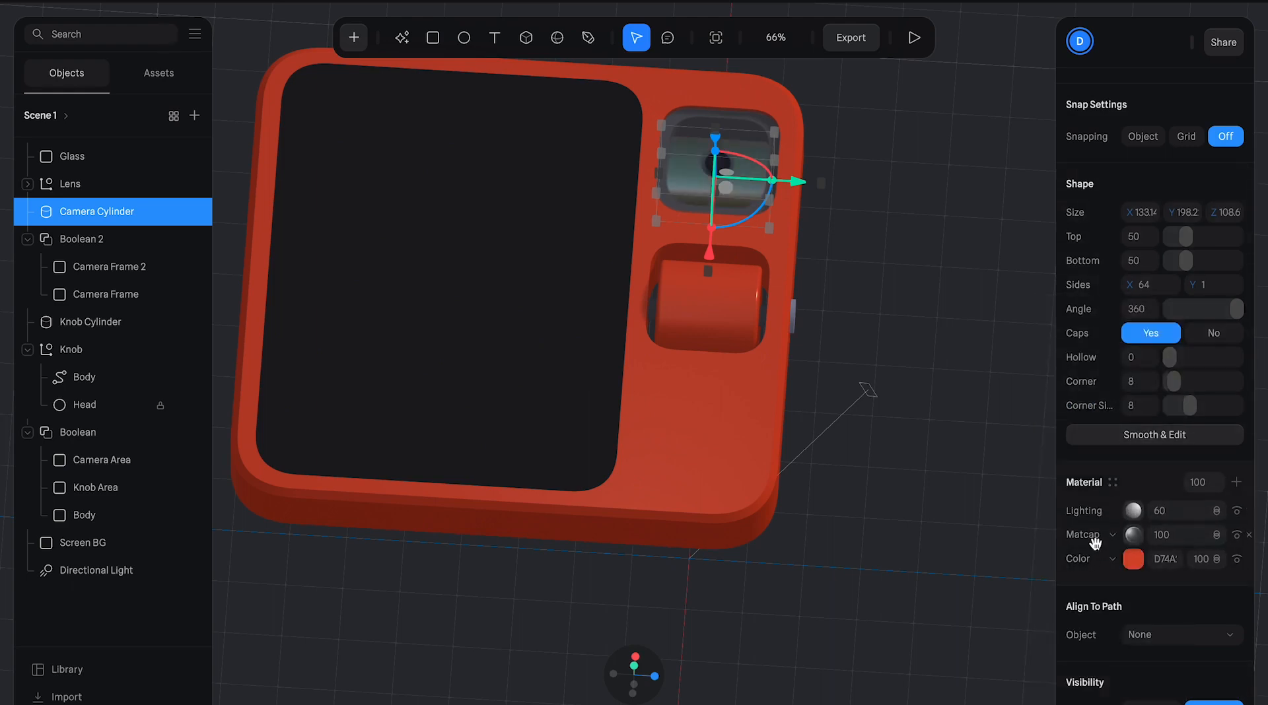
{"action": "left_click", "coordinate": [1170, 536]}
{"action": "type", "text": "20"}
{"action": "key", "text": "Return"}
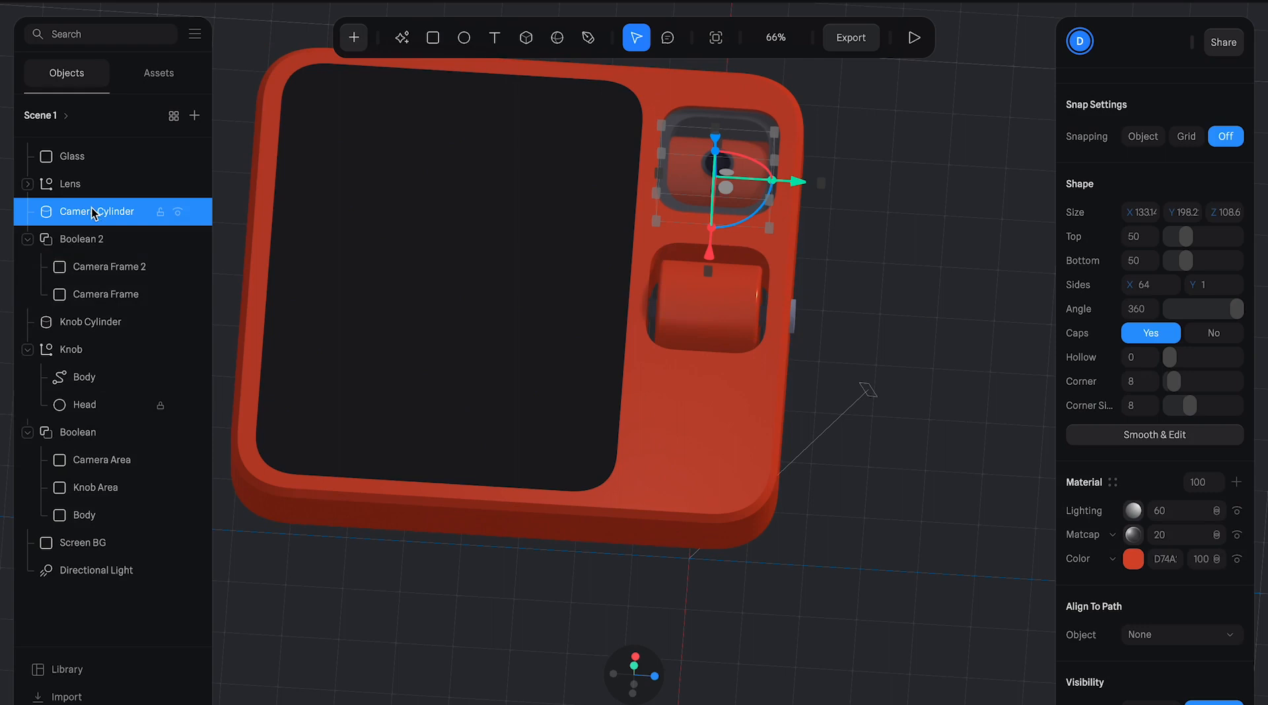
- Rename the Boolean 2 object around the camera as Camera Cut Out
{"action": "left_click", "coordinate": [82, 240]}
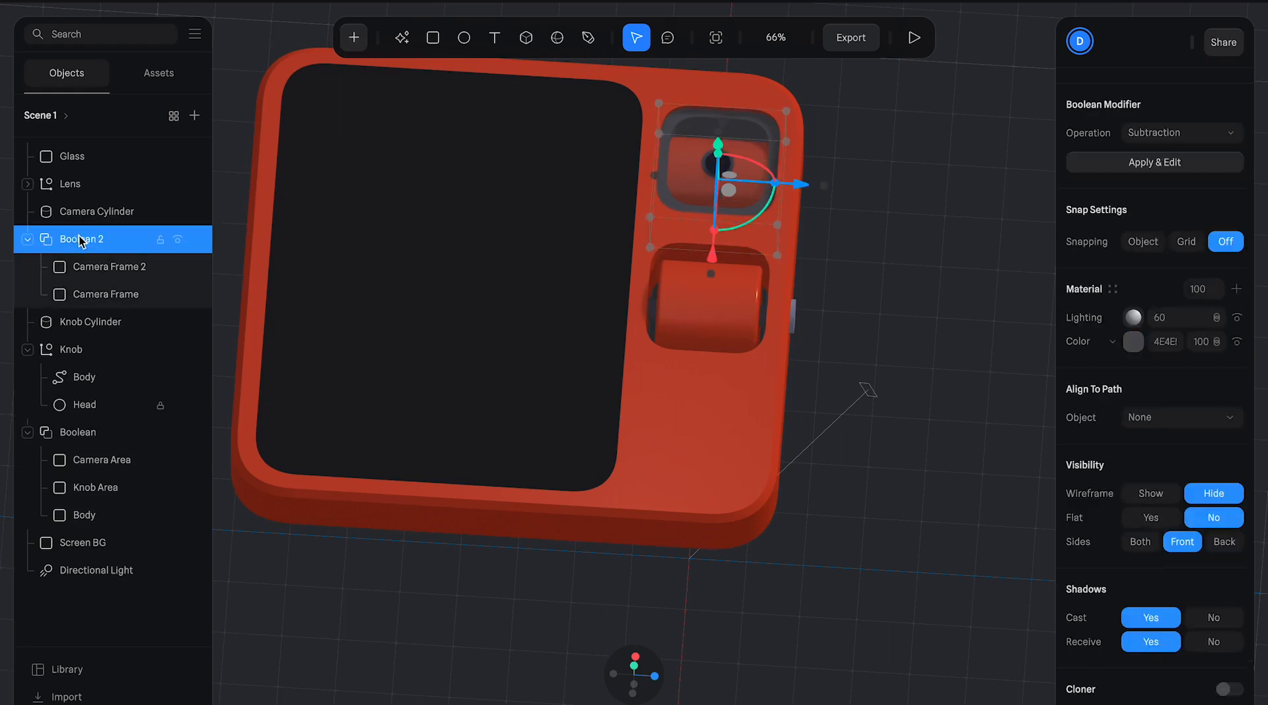
{"action": "double_click", "coordinate": [80, 239]}
{"action": "type", "text": "Ca"}
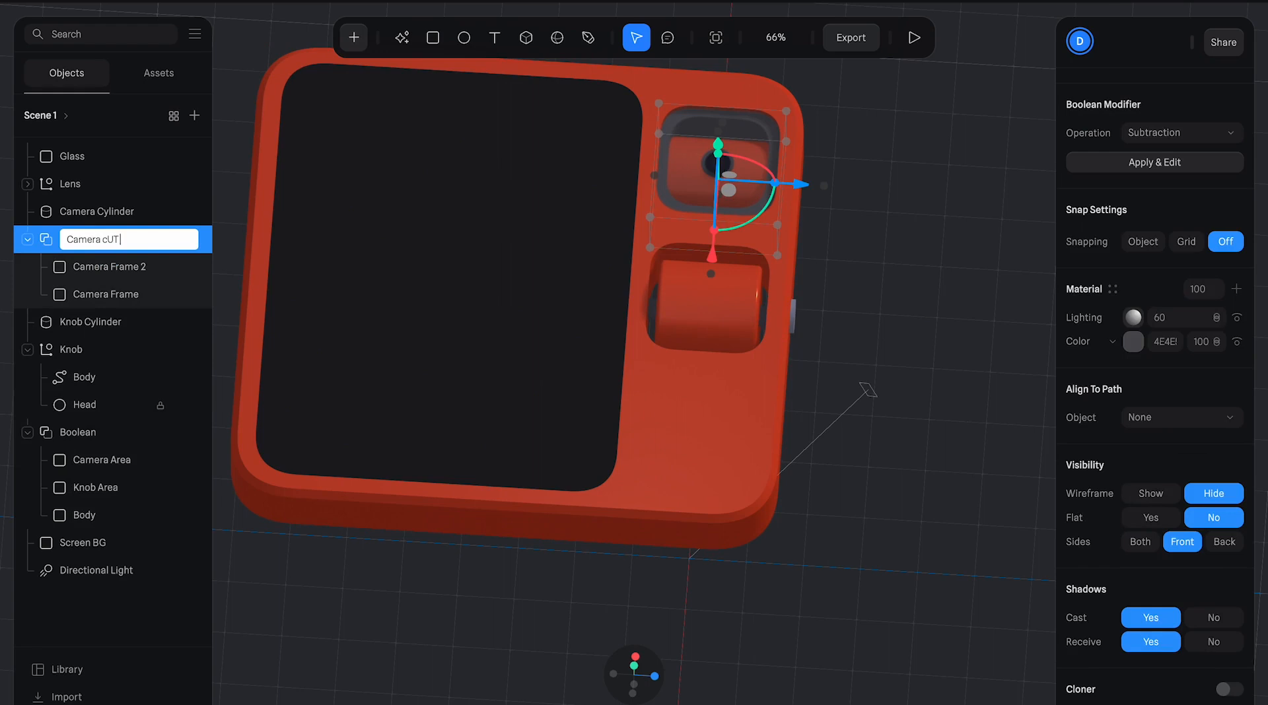
{"action": "type", "text": "mera Cut Out"}
{"action": "left_click", "coordinate": [247, 195]}
- Apply the red-orange colour D74A2C to the Camera Cut Out
{"action": "left_click", "coordinate": [134, 243]}
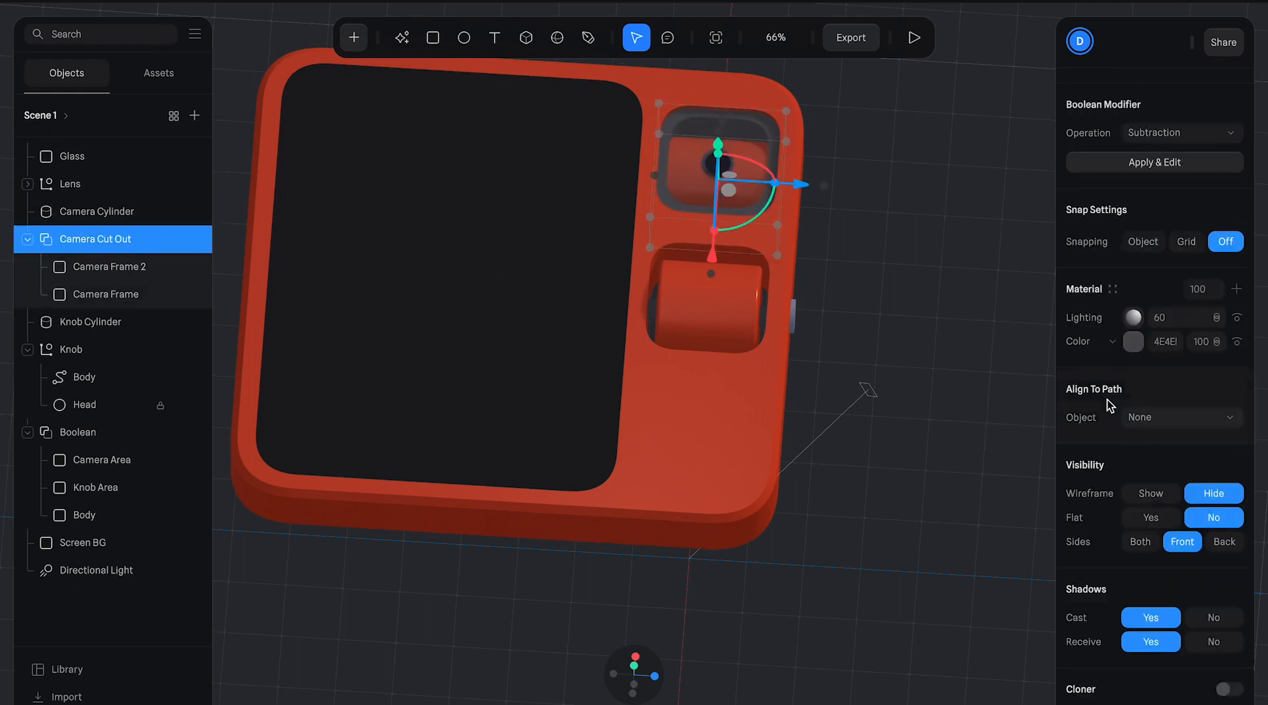
{"action": "left_click", "coordinate": [1162, 342]}
{"action": "type", "text": "4A2C"}
{"action": "key", "text": "Return"}
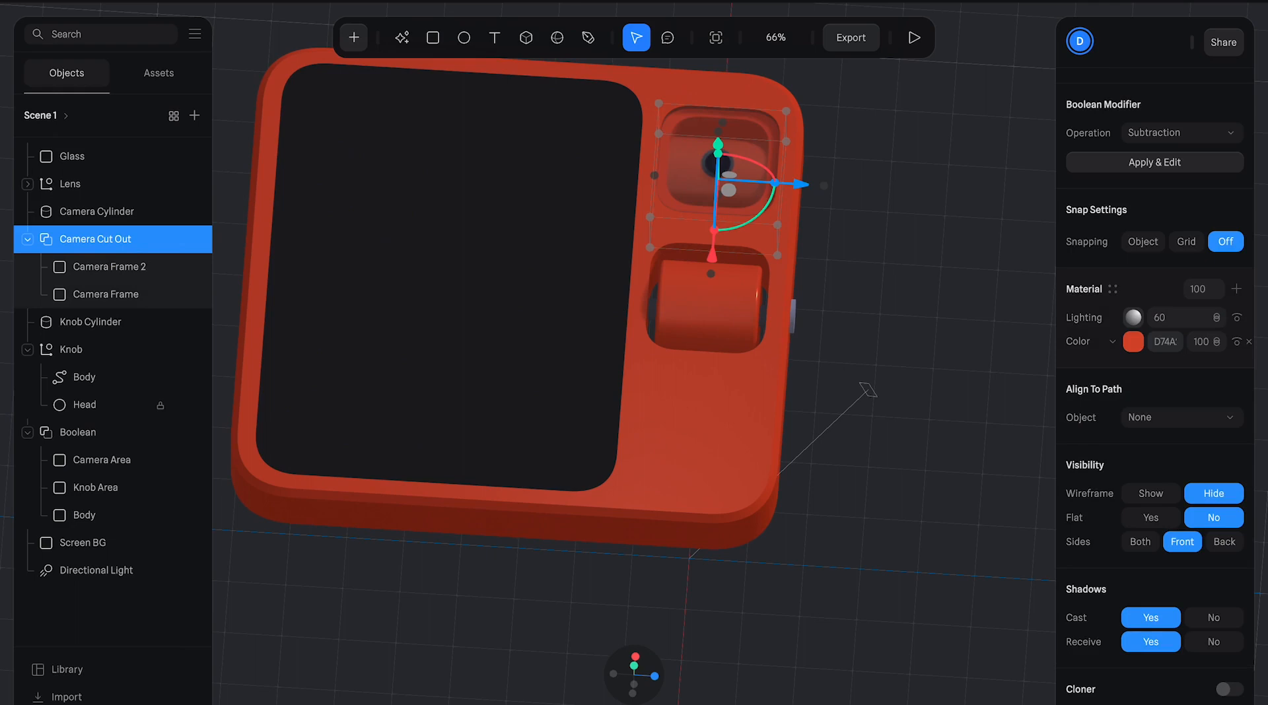
{"action": "left_click", "coordinate": [925, 282]}
{"action": "mouse_move", "coordinate": [922, 282]}
{"action": "left_mouse_down"}
{"action": "mouse_move", "coordinate": [894, 300]}
{"action": "mouse_move", "coordinate": [919, 238]}
{"action": "mouse_move", "coordinate": [915, 263]}
{"action": "left_mouse_up"}
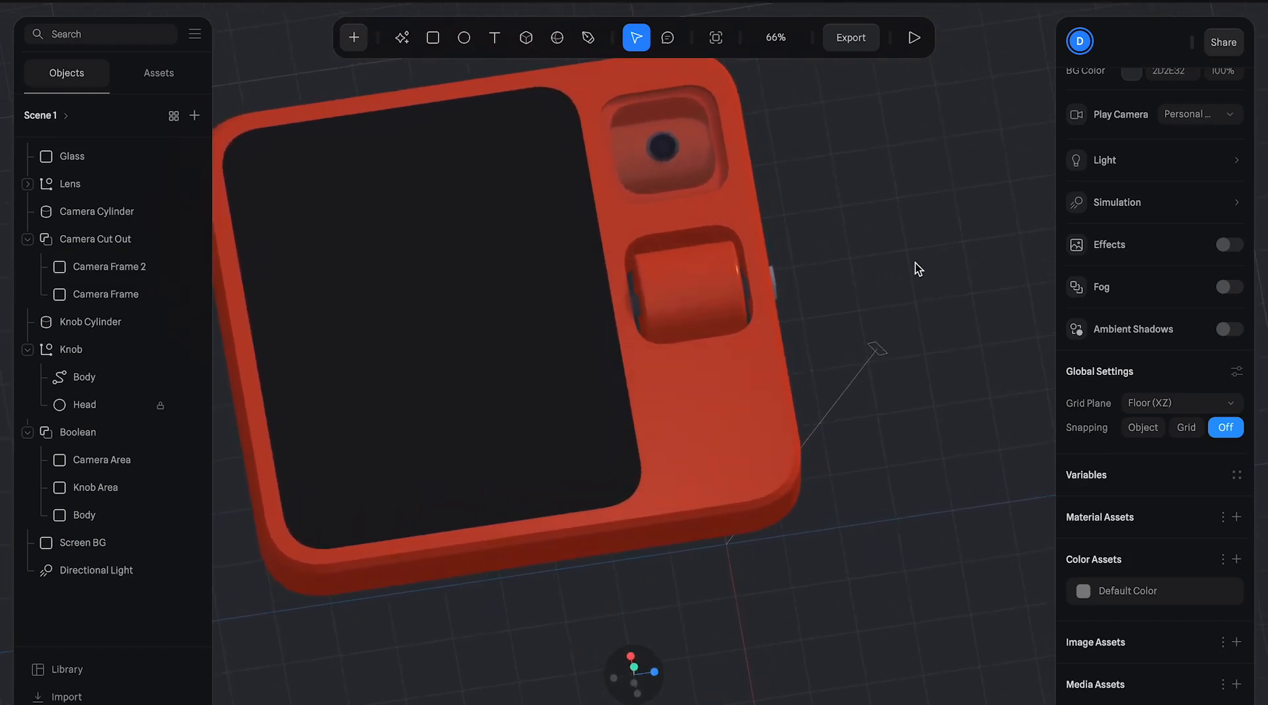
{"action": "mouse_move", "coordinate": [915, 266]}
{"action": "left_mouse_down"}
{"action": "mouse_move", "coordinate": [893, 276]}
{"action": "mouse_move", "coordinate": [906, 271]}
{"action": "left_mouse_up"}
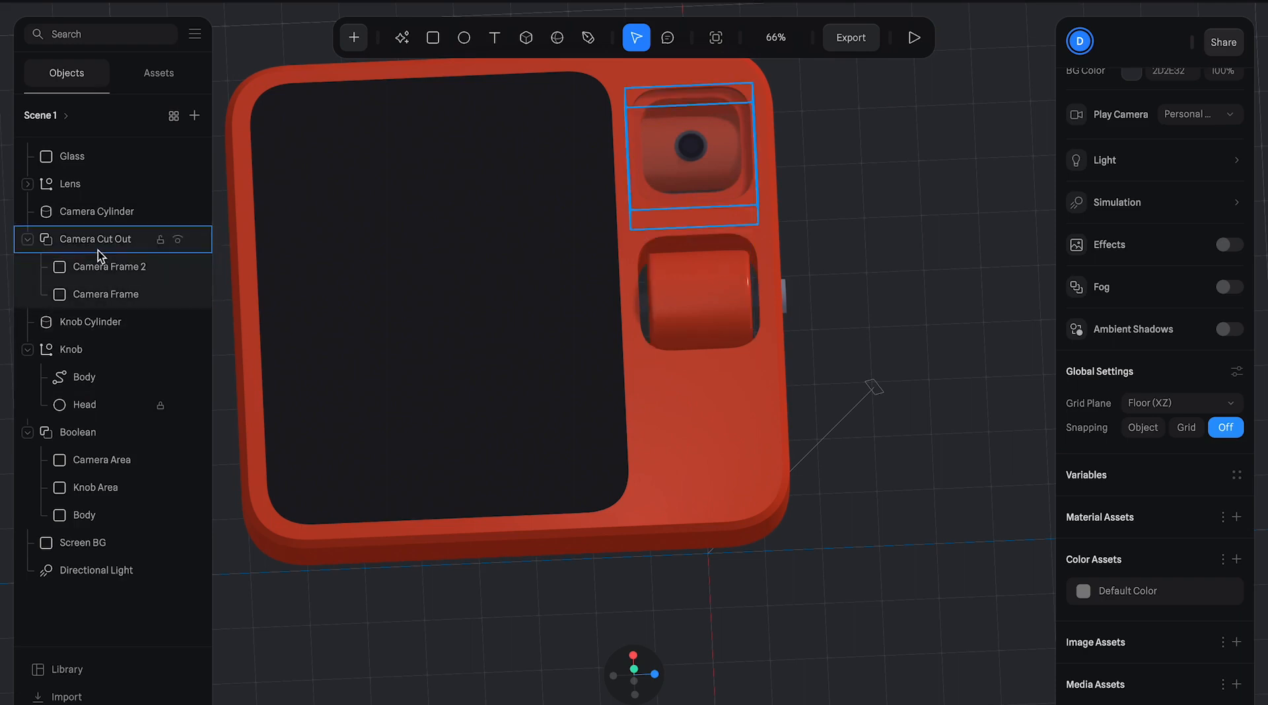
- Make the Camera Cylinder's red-orange colour brighter and more saturated
{"action": "left_click", "coordinate": [99, 212]}
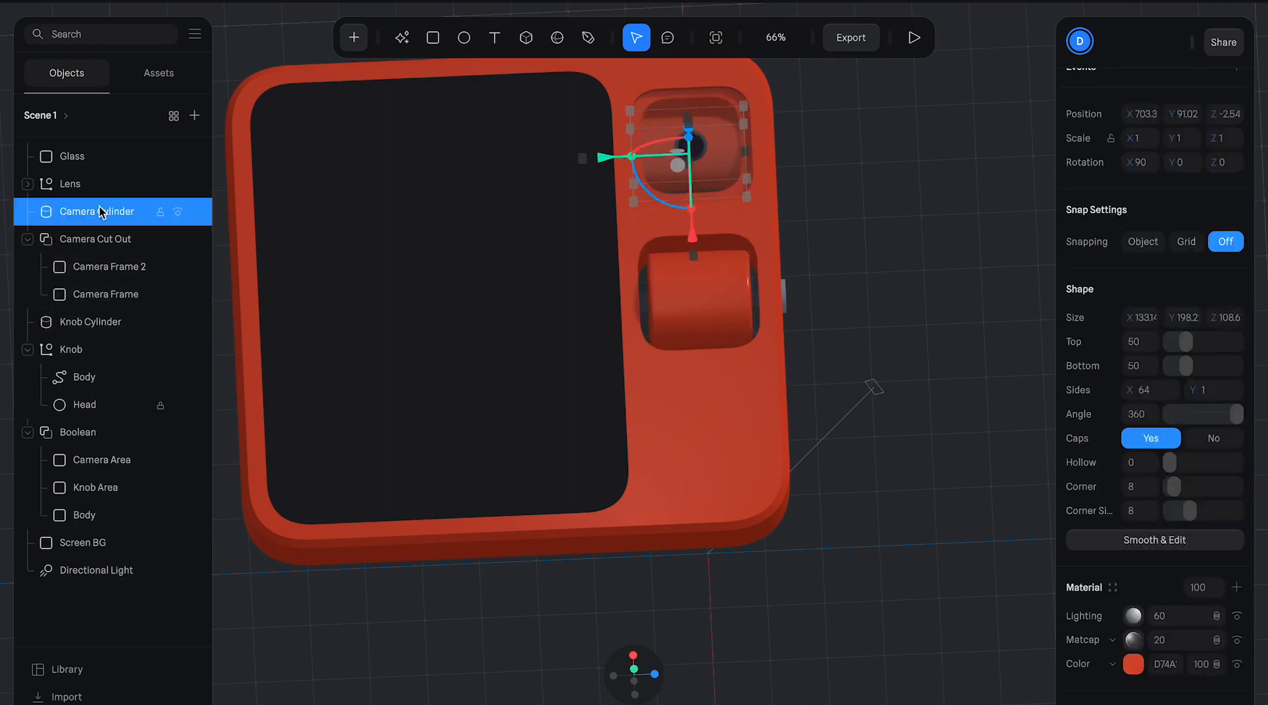
{"action": "left_click", "coordinate": [1133, 665]}
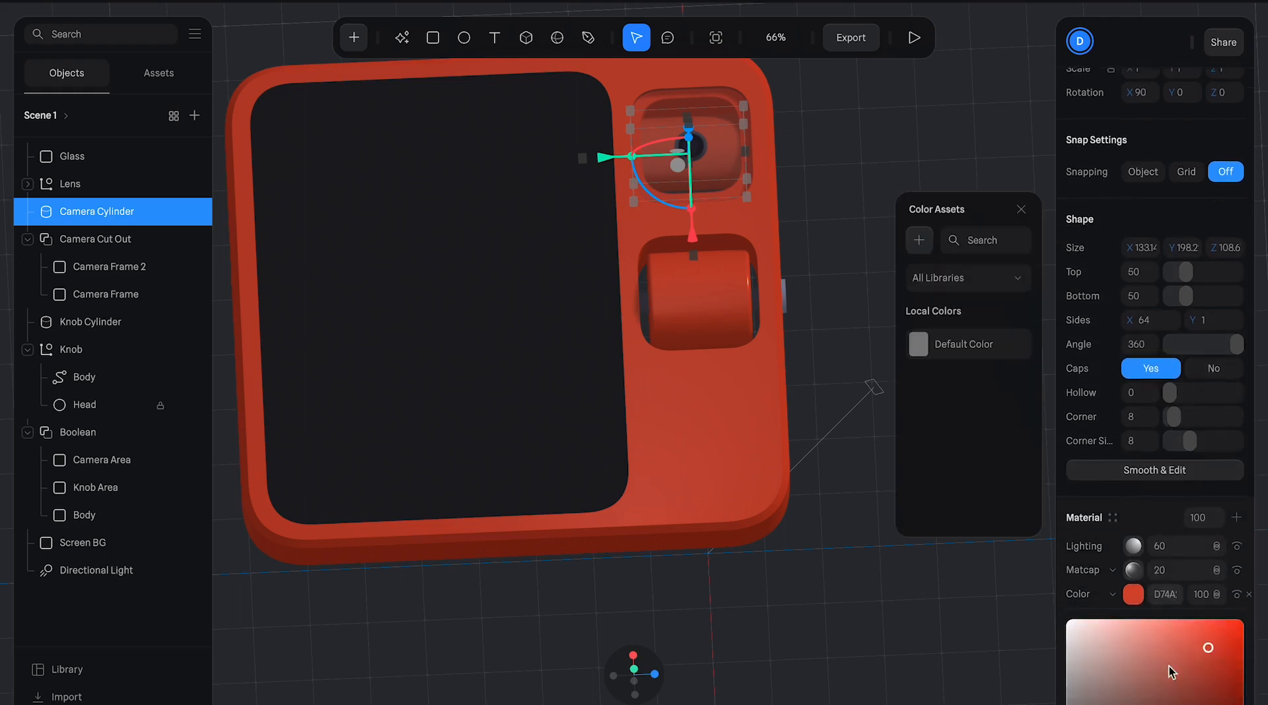
{"action": "left_click", "coordinate": [1214, 622]}
{"action": "left_click_drag", "start_coordinate": [1214, 622], "coordinate": [1231, 608]}
{"action": "left_click_drag", "start_coordinate": [907, 307], "coordinate": [890, 267]}
{"action": "right_click_drag", "start_coordinate": [876, 330], "coordinate": [906, 343]}
{"action": "scroll", "coordinate": [905, 343], "scroll_direction": "down", "scroll_amount": 3}
{"action": "left_click_drag", "start_coordinate": [860, 318], "coordinate": [853, 329]}
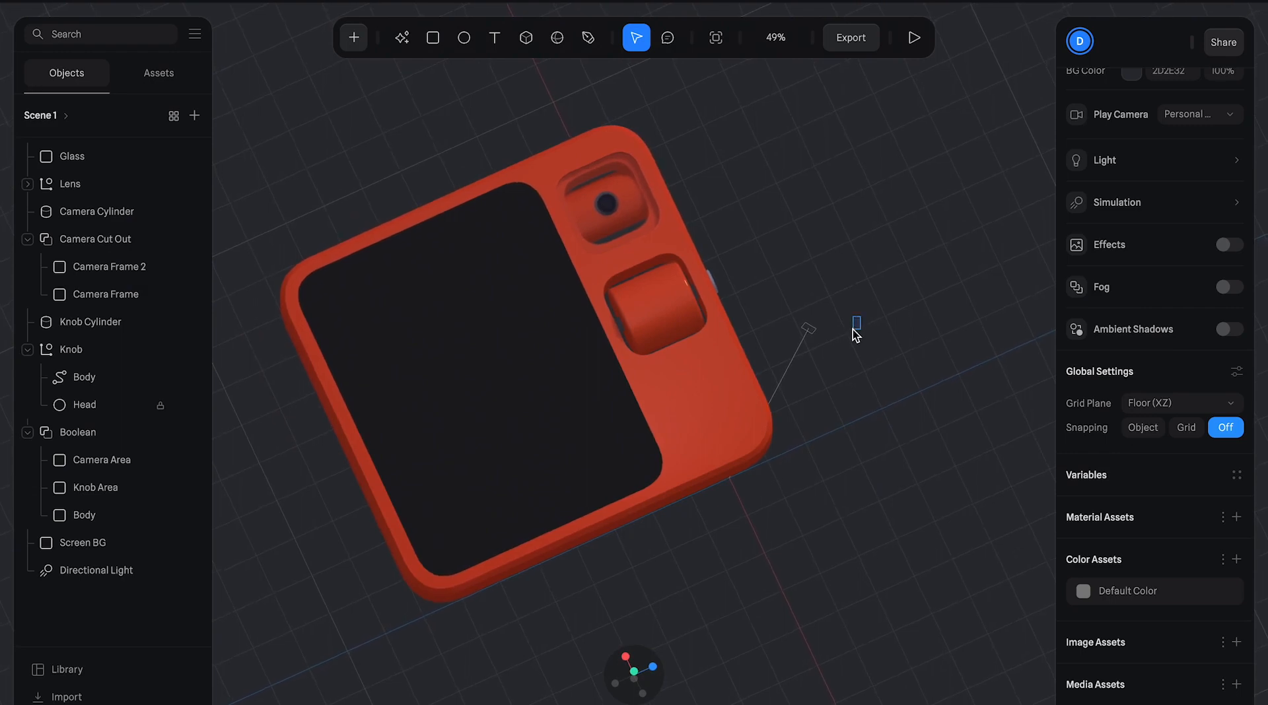
- Select the Knob group on the side of the device
{"action": "scroll", "coordinate": [733, 260], "scroll_direction": "up", "scroll_amount": 2}
{"action": "mouse_move", "coordinate": [732, 260]}
{"action": "right_mouse_down"}
{"action": "mouse_move", "coordinate": [782, 242]}
{"action": "mouse_move", "coordinate": [753, 235]}
{"action": "mouse_move", "coordinate": [674, 170]}
{"action": "mouse_move", "coordinate": [718, 241]}
{"action": "right_mouse_up"}
{"action": "left_click", "coordinate": [790, 415]}
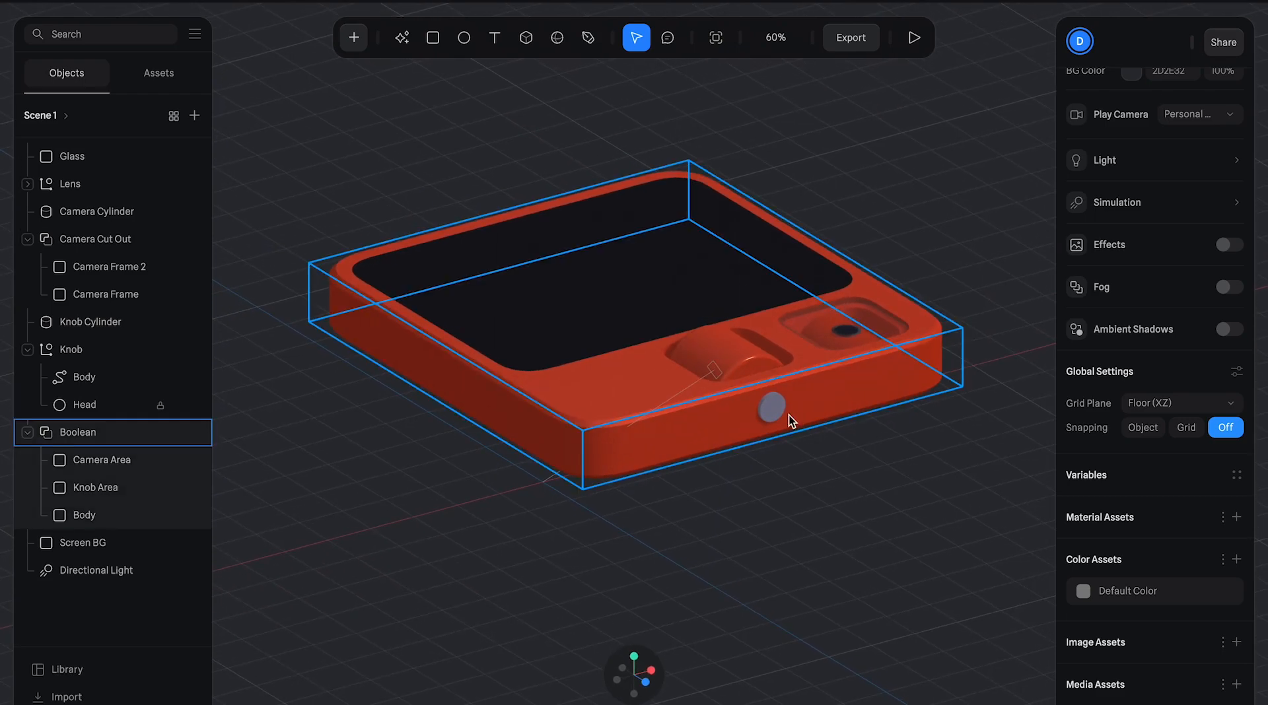
{"action": "left_click", "coordinate": [770, 408]}
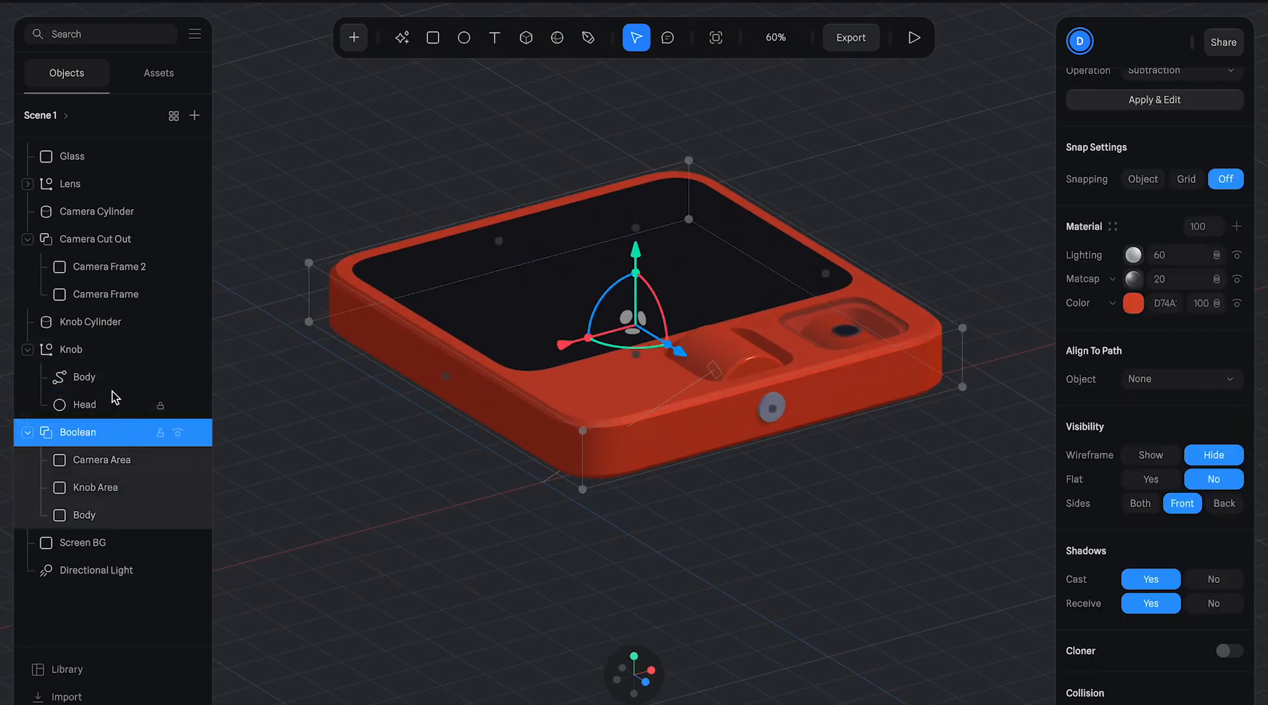
{"action": "left_click", "coordinate": [101, 348]}
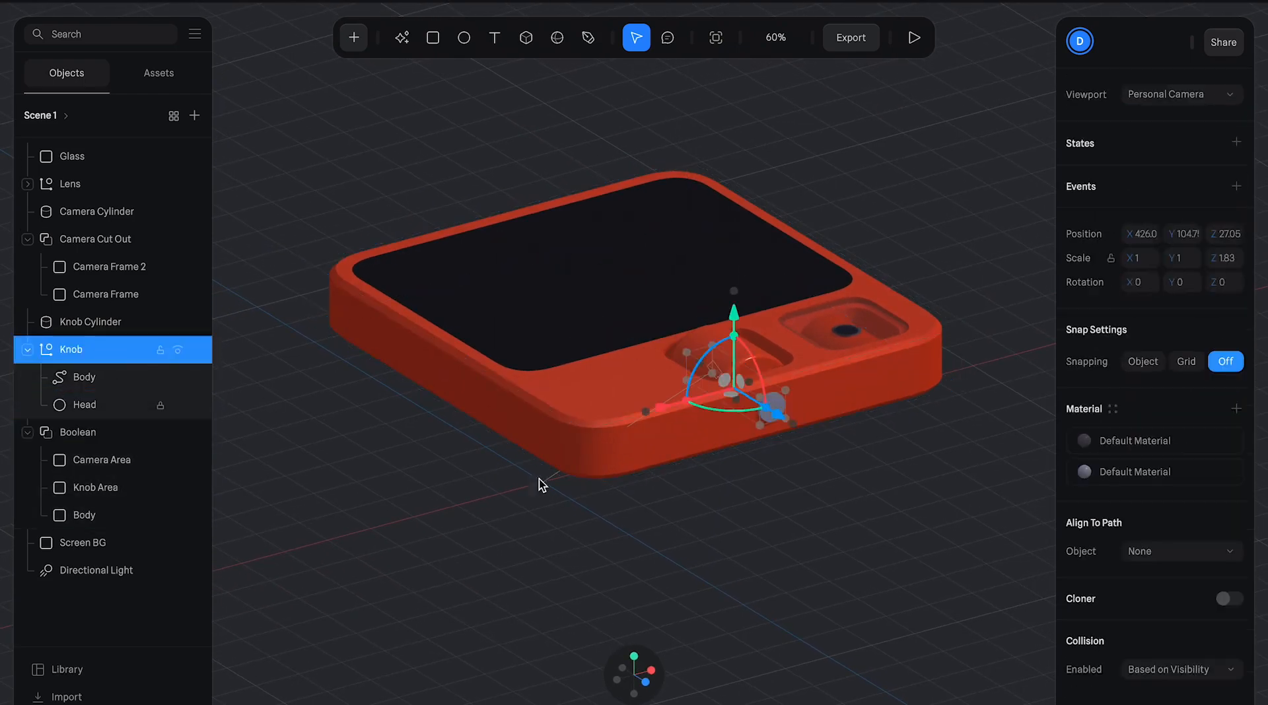
- Shift the Knob group along its Z axis to about 28 so its head protrudes from the device's side
{"action": "left_click_drag", "start_coordinate": [779, 418], "coordinate": [780, 420]}
{"action": "left_click", "coordinate": [788, 433]}
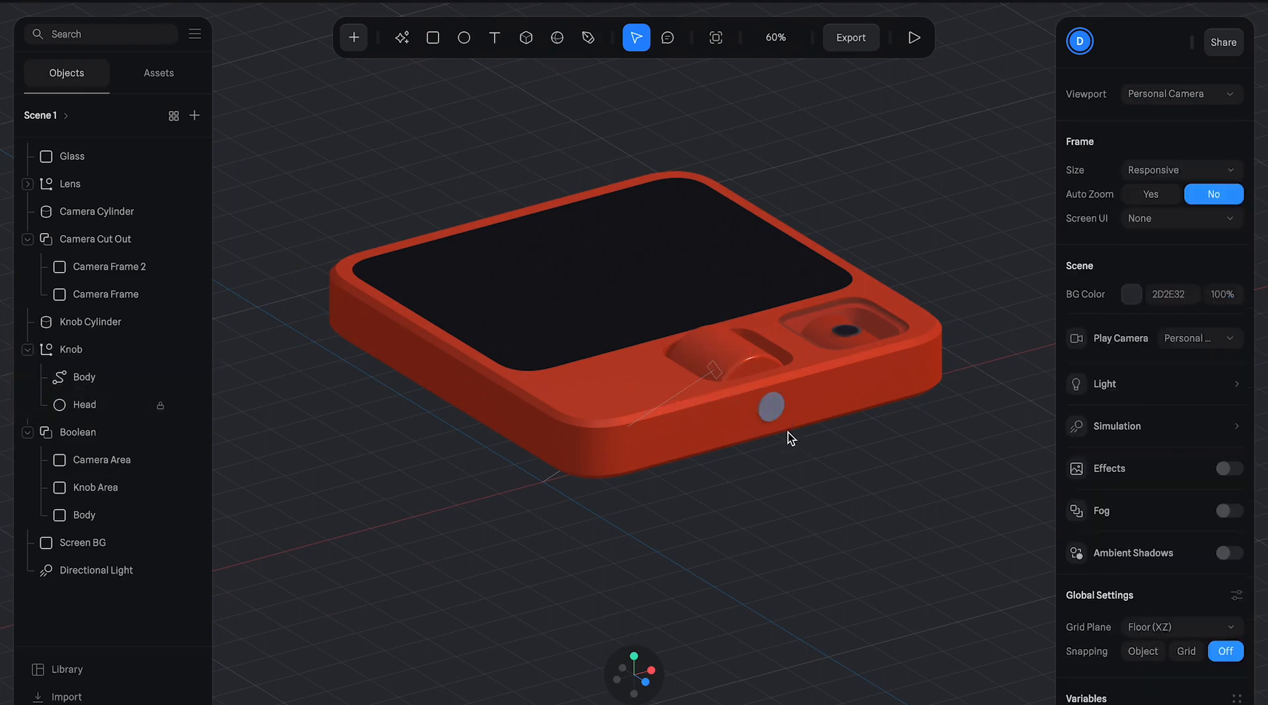
{"action": "scroll", "coordinate": [787, 433], "scroll_direction": "up", "scroll_amount": 5}
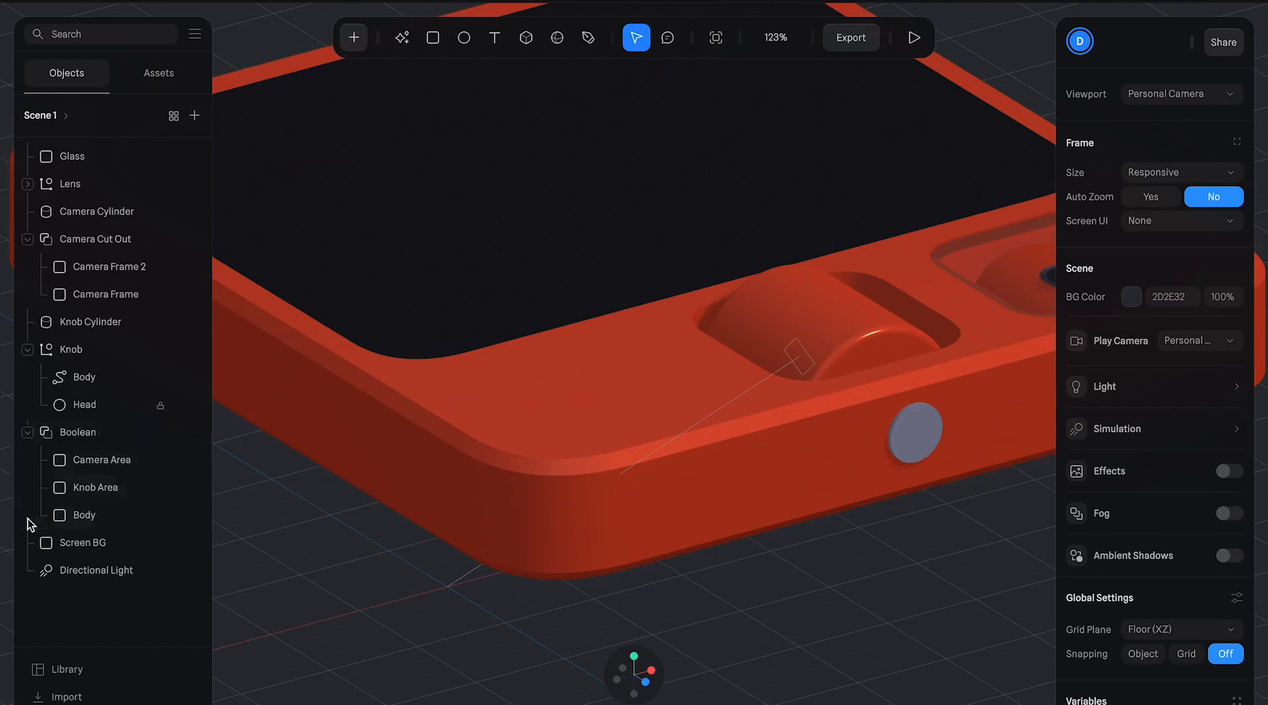
{"action": "left_click", "coordinate": [82, 357]}
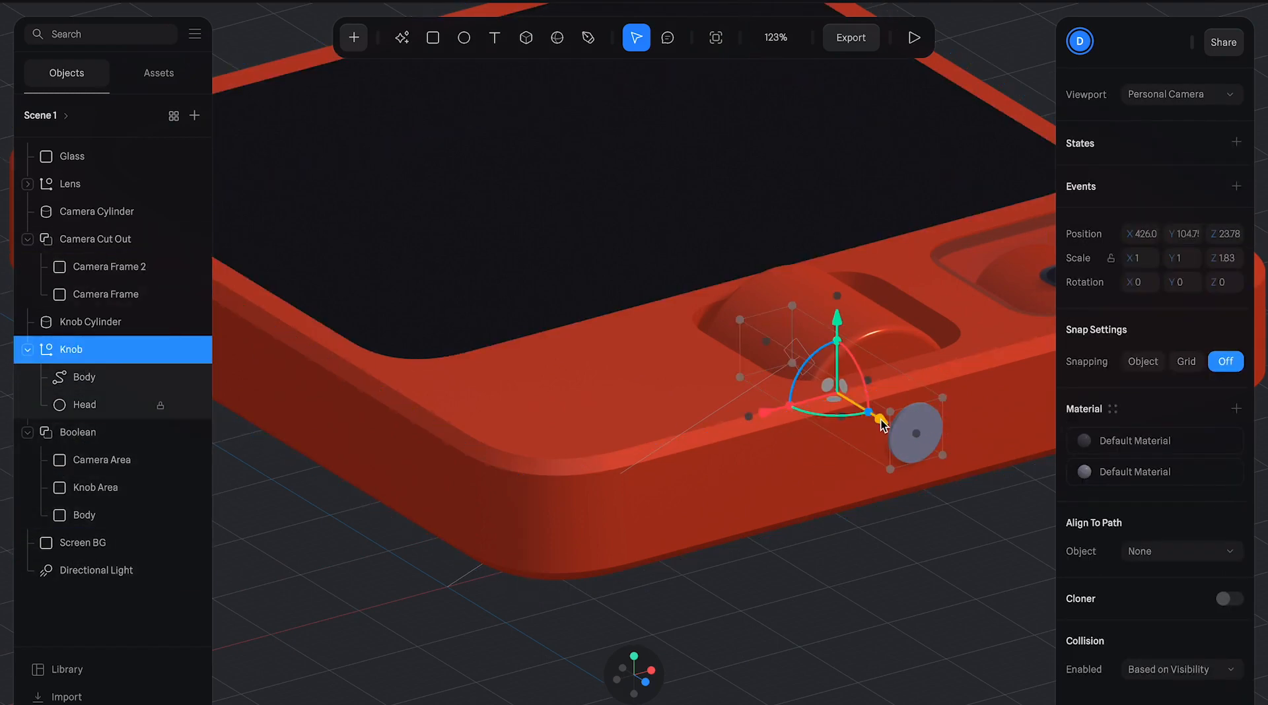
{"action": "left_click_drag", "start_coordinate": [881, 419], "coordinate": [885, 427]}
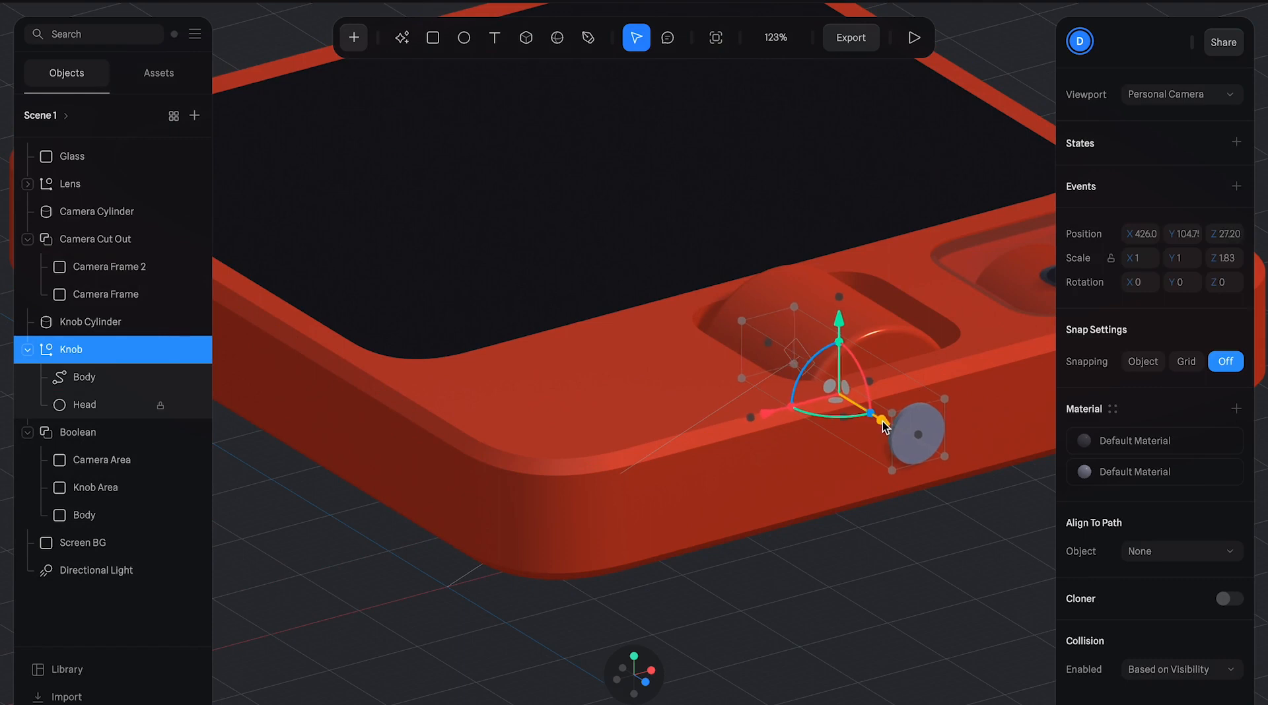
- Round the edge of the Knob's Head with a bevel of 5 and 3 bevel sides
{"action": "left_click", "coordinate": [105, 406]}
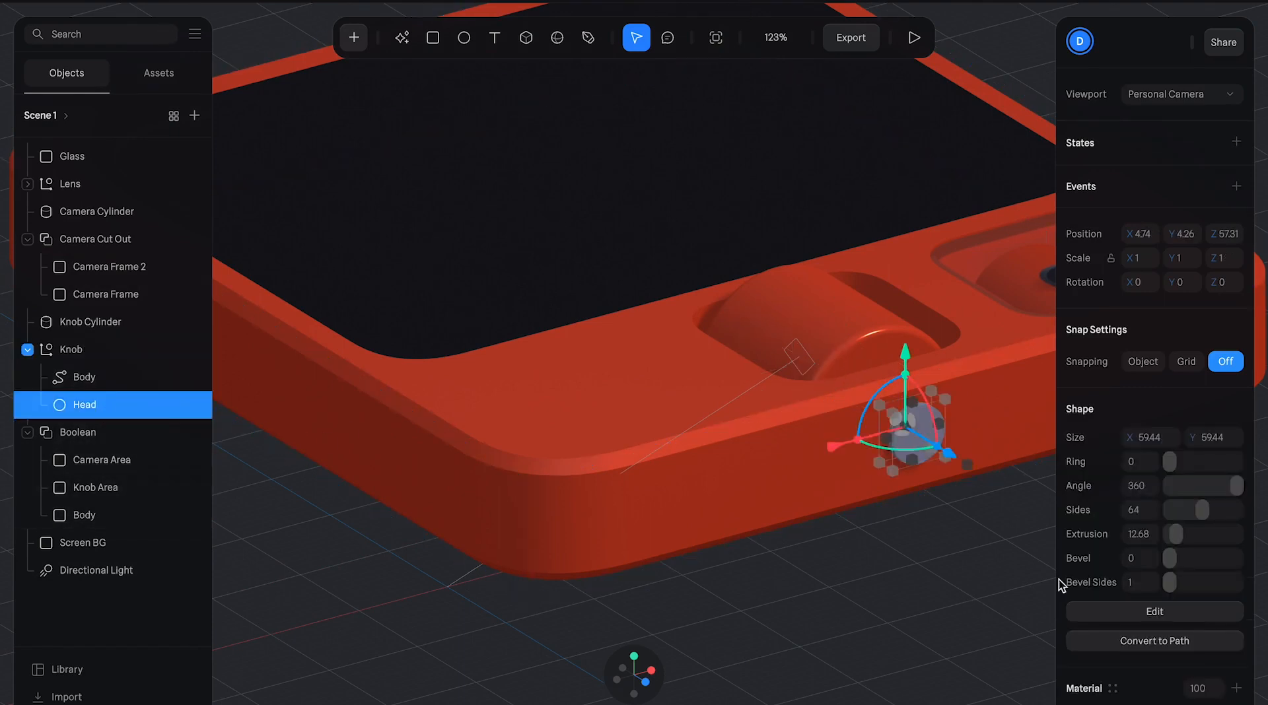
{"action": "mouse_move", "coordinate": [1169, 584]}
{"action": "left_mouse_down"}
{"action": "mouse_move", "coordinate": [1187, 590]}
{"action": "mouse_move", "coordinate": [1178, 564]}
{"action": "left_mouse_up"}
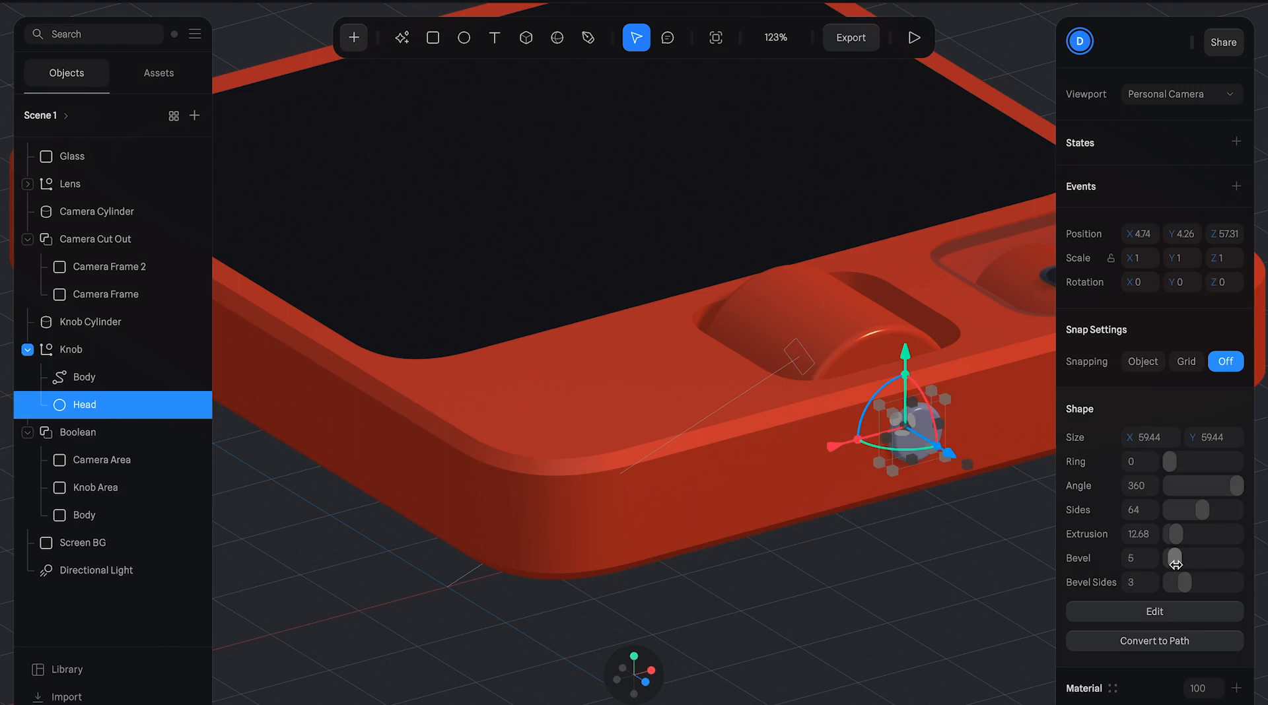
{"action": "left_click", "coordinate": [970, 580]}
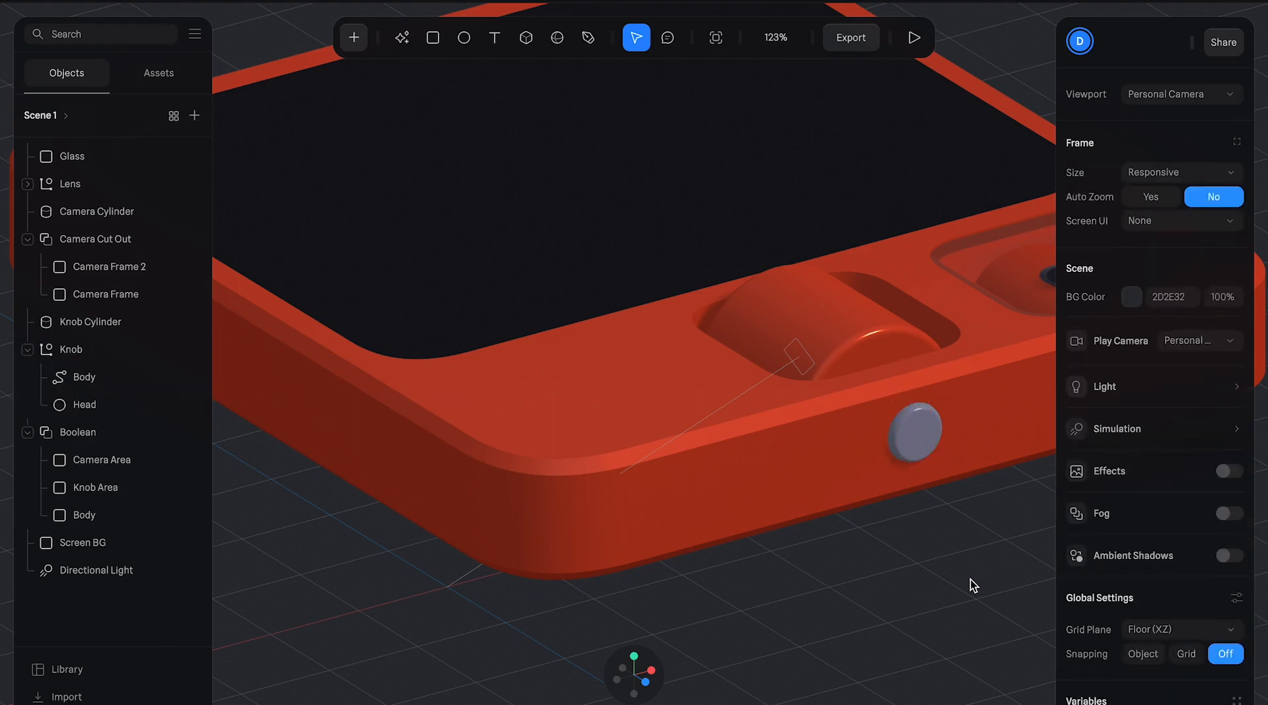
- Paste the copied red device color into the material of the Knob's Body
{"action": "key", "text": "shift+1"}
{"action": "left_click_drag", "start_coordinate": [858, 541], "coordinate": [879, 473]}
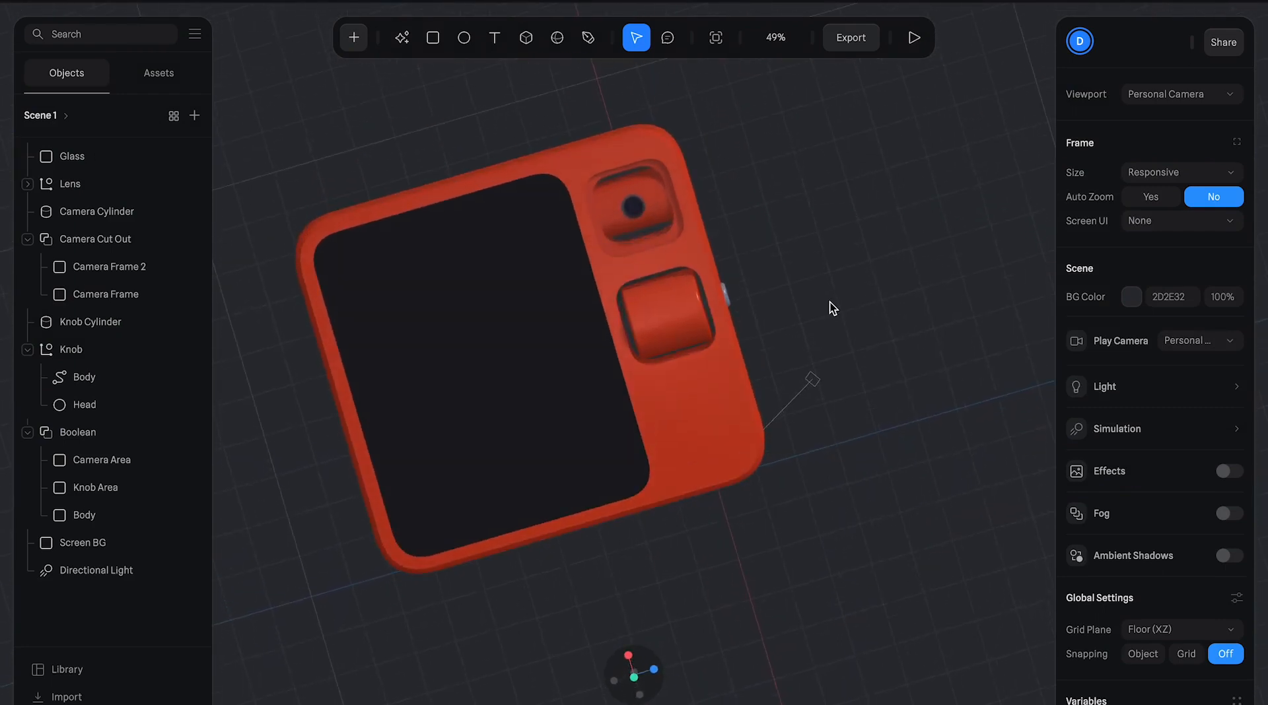
{"action": "left_click", "coordinate": [675, 302]}
{"action": "left_click", "coordinate": [769, 300]}
{"action": "scroll", "coordinate": [746, 291], "scroll_direction": "up", "scroll_amount": 8}
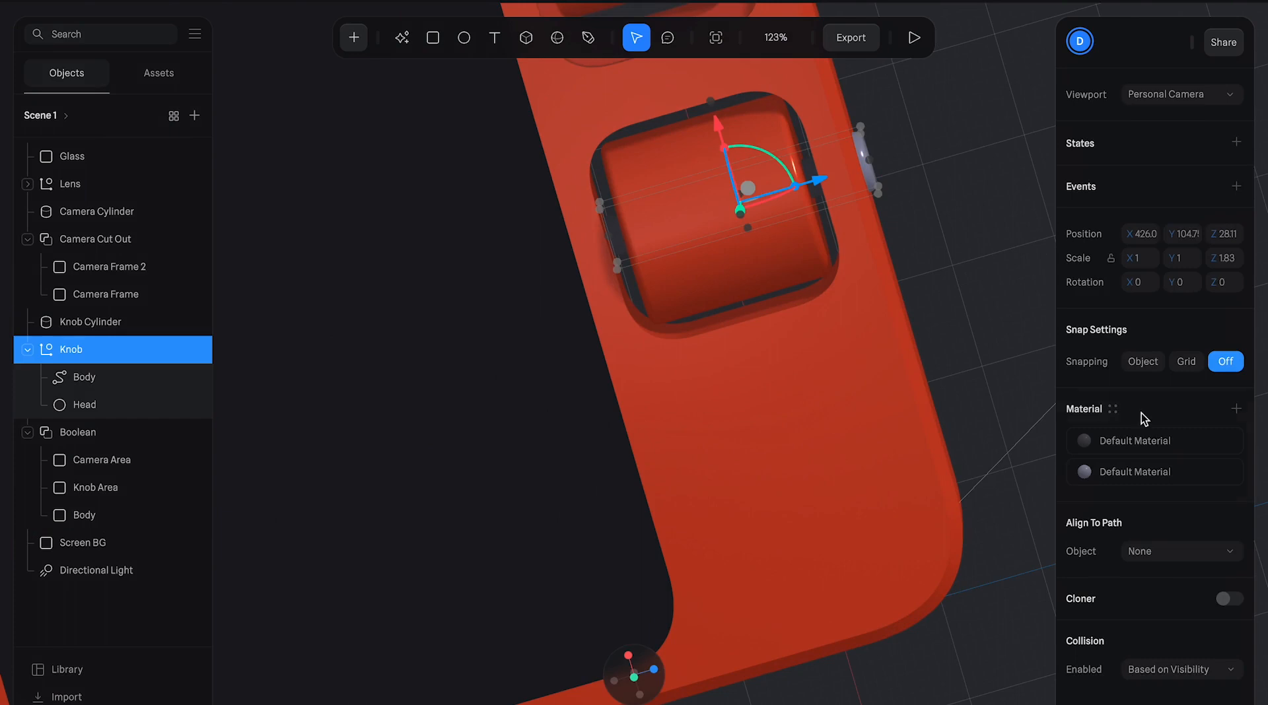
{"action": "left_click", "coordinate": [73, 383]}
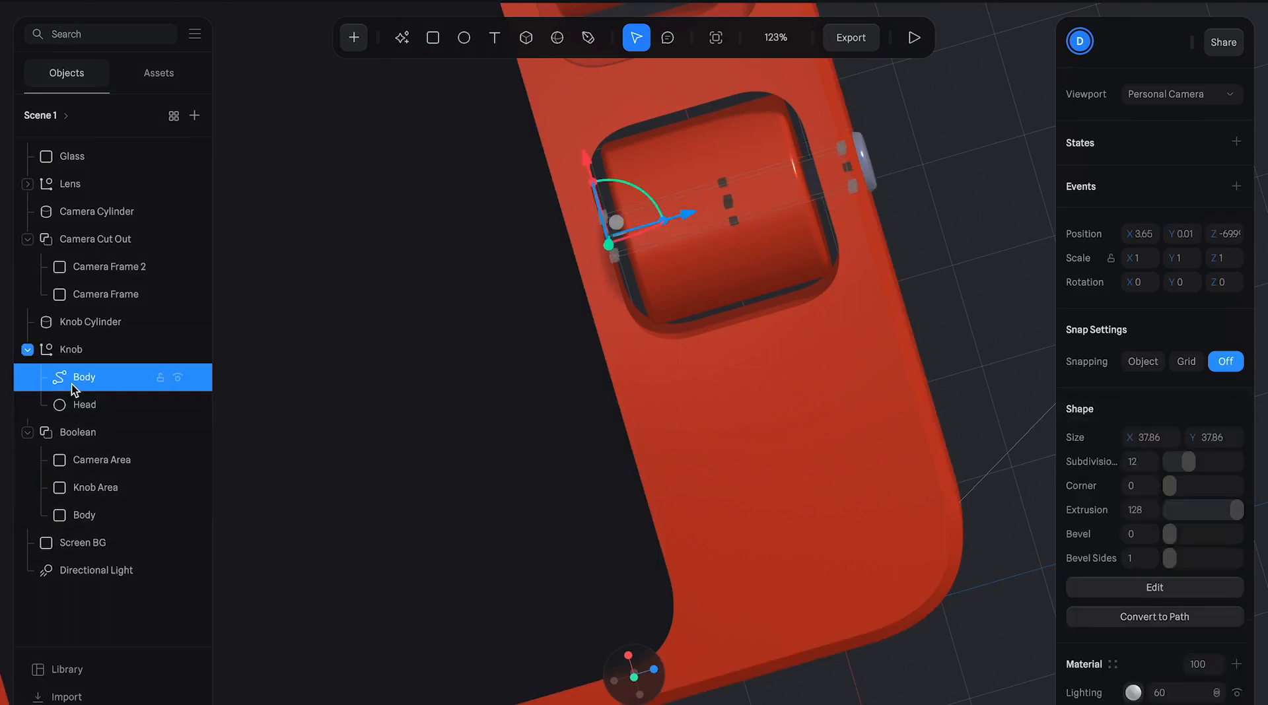
{"action": "scroll", "coordinate": [1223, 448], "scroll_direction": "down", "scroll_amount": 3}
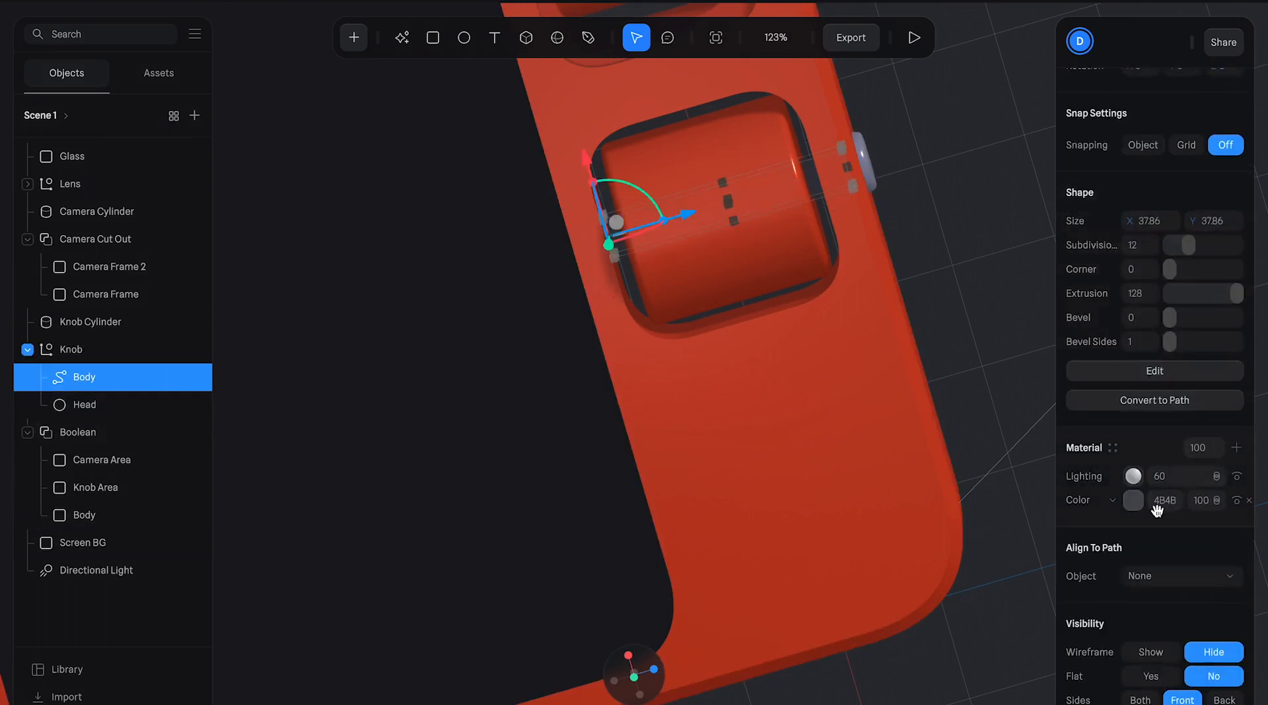
{"action": "key", "text": "ctrl+v"}
{"action": "key", "text": "Return"}
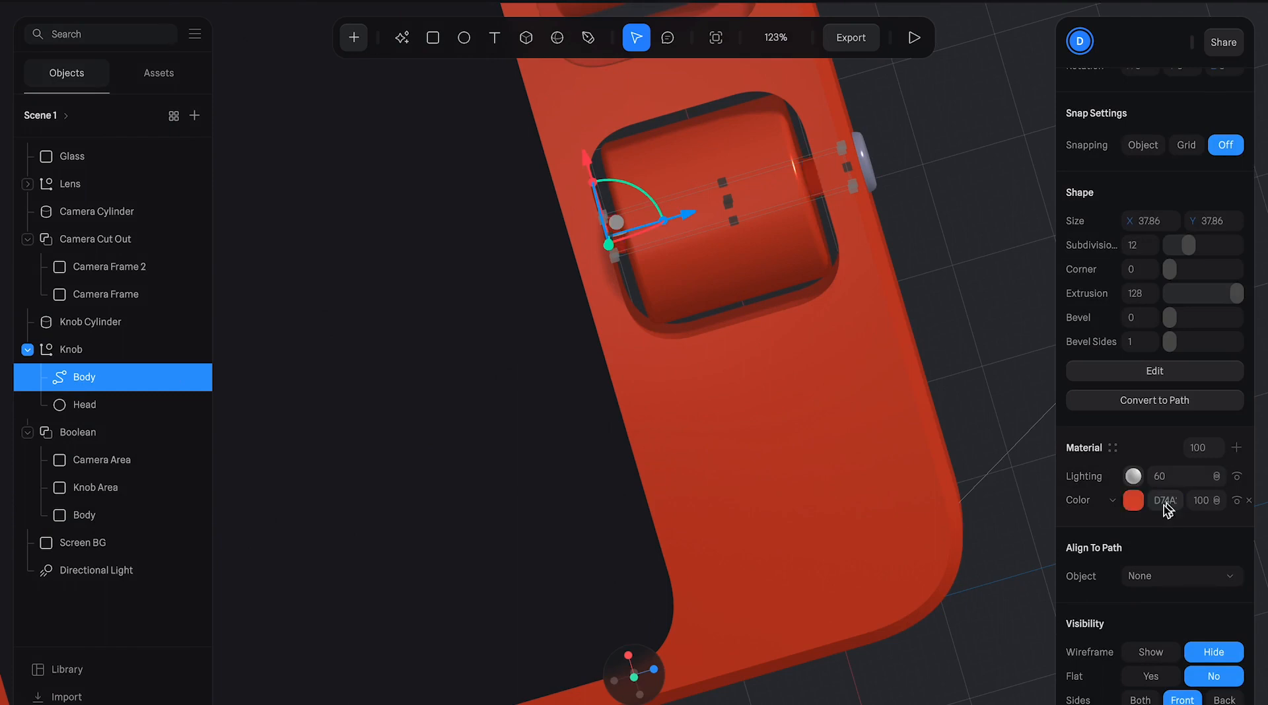
- Darken the red material color of the Knob's Body to a deep red
{"action": "left_click", "coordinate": [1138, 507]}
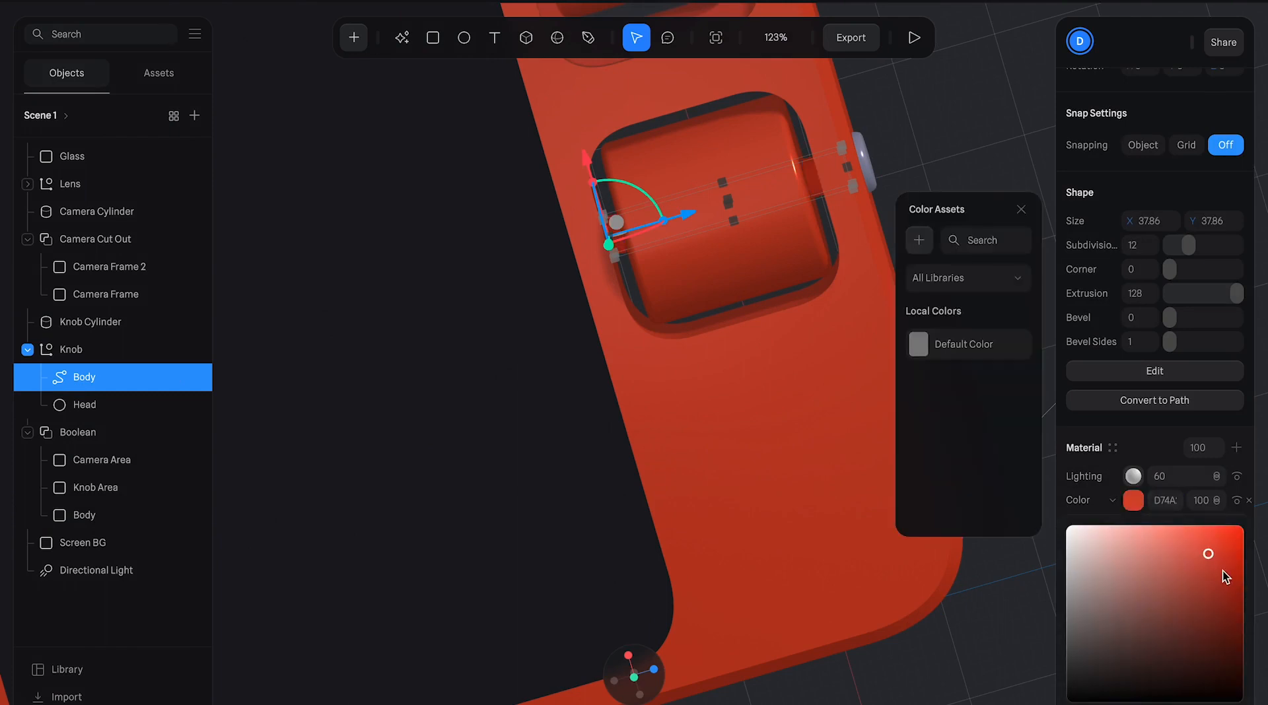
{"action": "left_click_drag", "start_coordinate": [1211, 557], "coordinate": [1238, 627]}
{"action": "left_click", "coordinate": [993, 257]}
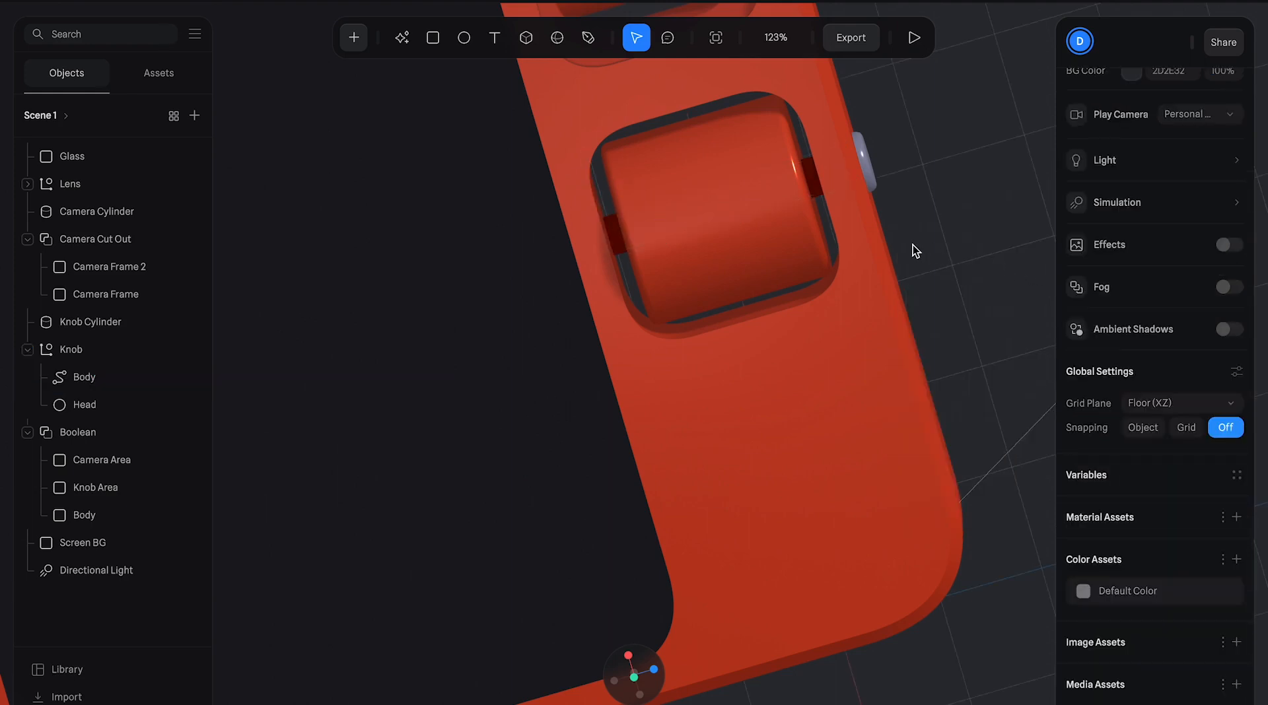
- Raise the Directional Light high above the device to about Y 954 and shift it to Z 470
{"action": "scroll", "coordinate": [913, 246], "scroll_direction": "down", "scroll_amount": 10}
{"action": "left_click_drag", "start_coordinate": [825, 300], "coordinate": [744, 364]}
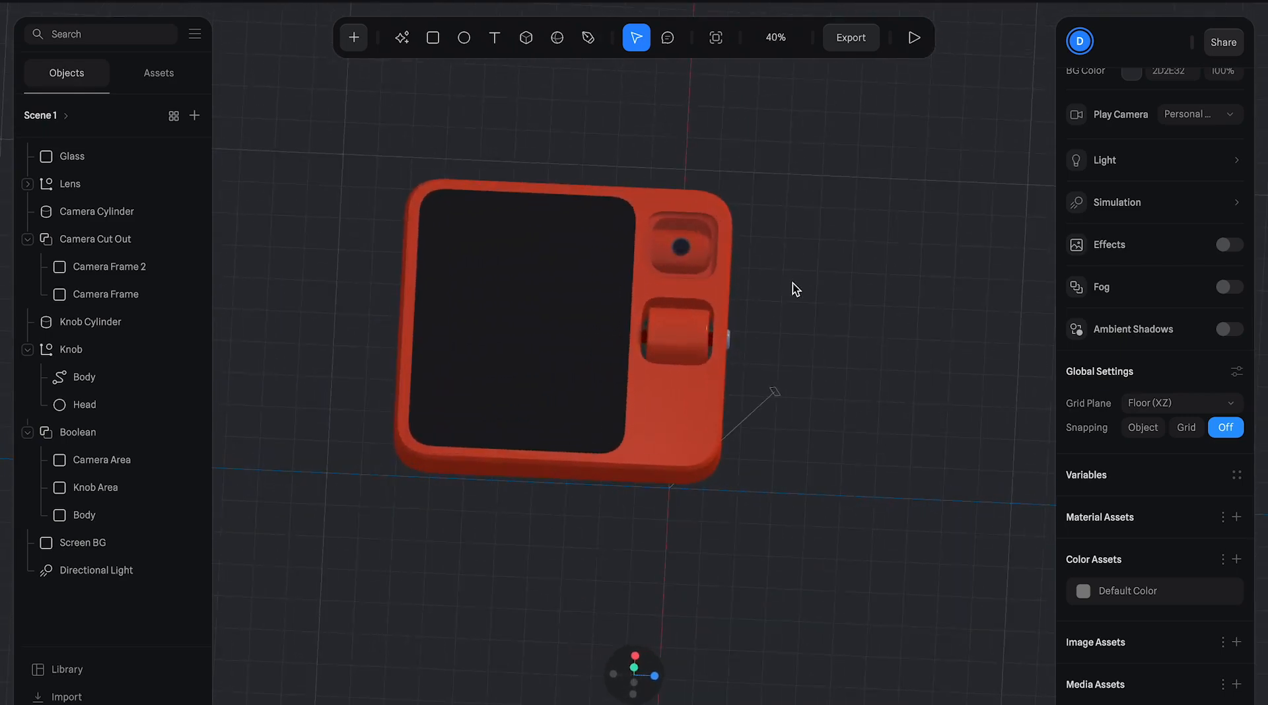
{"action": "left_click_drag", "start_coordinate": [793, 320], "coordinate": [774, 276]}
{"action": "left_click_drag", "start_coordinate": [814, 316], "coordinate": [834, 287], "text": "alt"}
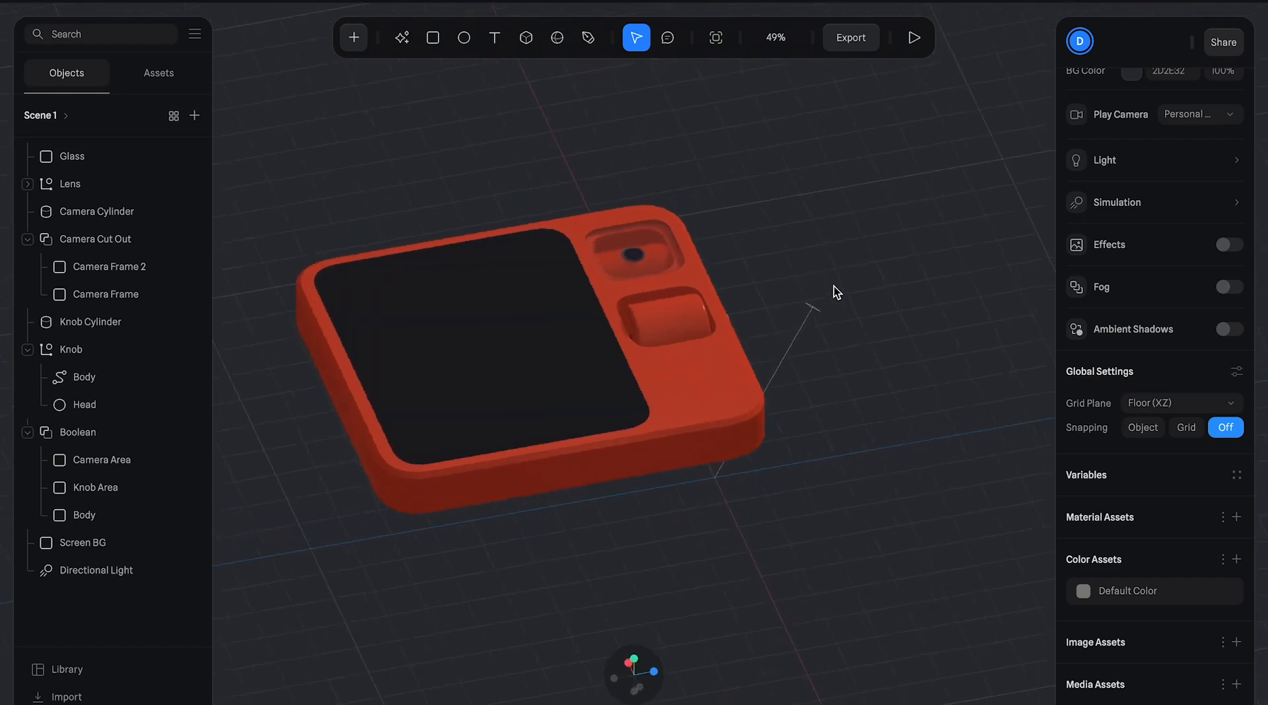
{"action": "left_click", "coordinate": [115, 573]}
{"action": "left_click_drag", "start_coordinate": [818, 248], "coordinate": [832, 33]}
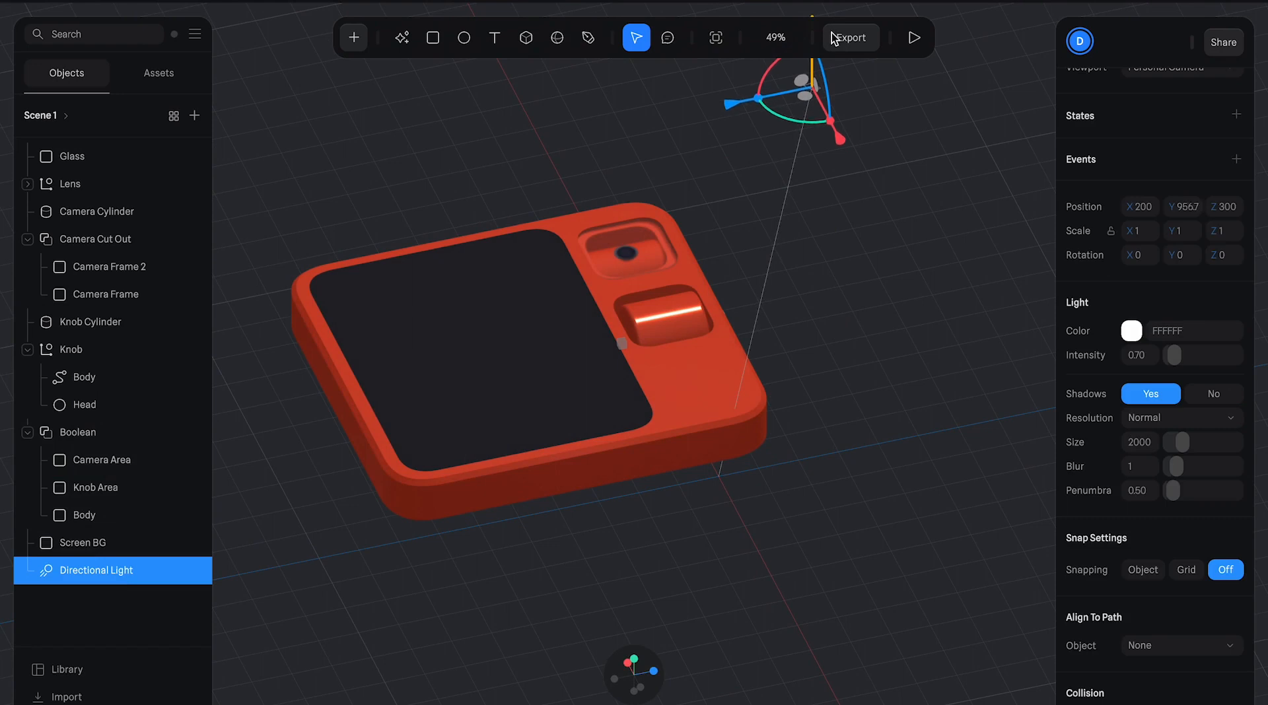
{"action": "left_click_drag", "start_coordinate": [738, 103], "coordinate": [807, 89]}
- Set the Directional Light's intensity to 1.23 and tint its color light pink, FED6D6
{"action": "left_click_drag", "start_coordinate": [1174, 355], "coordinate": [1177, 356]}
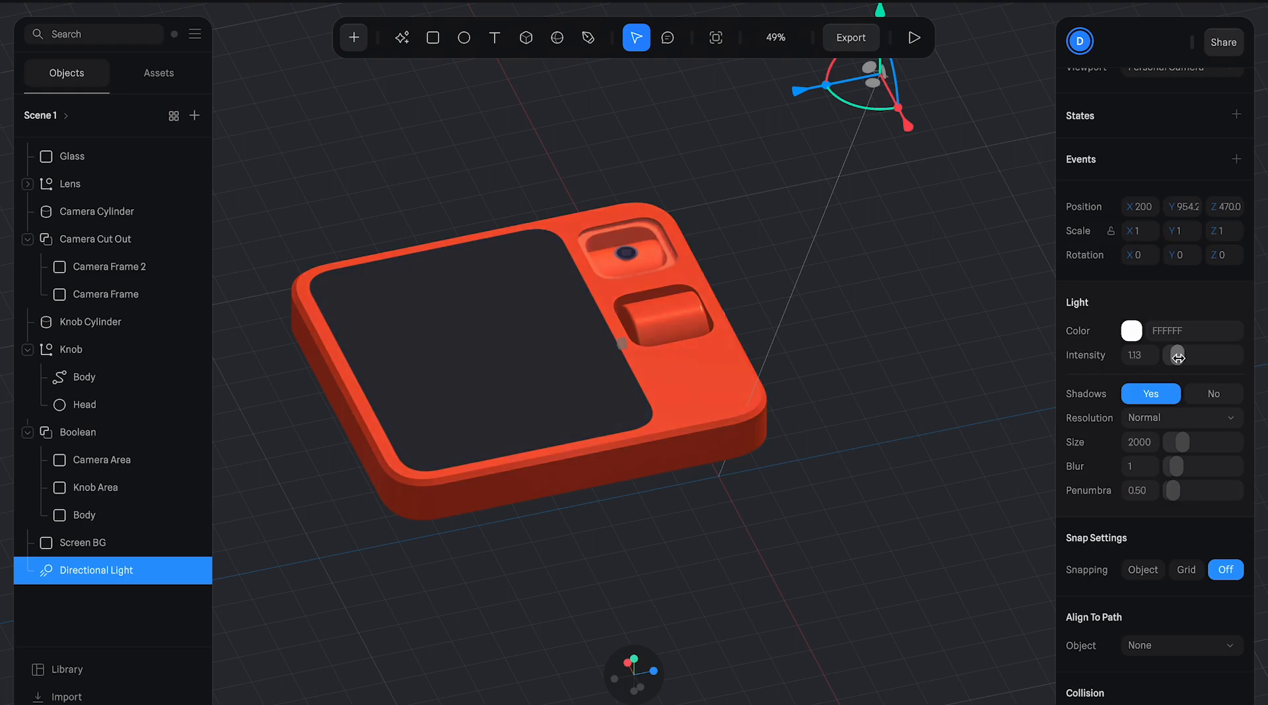
{"action": "left_click", "coordinate": [1131, 332]}
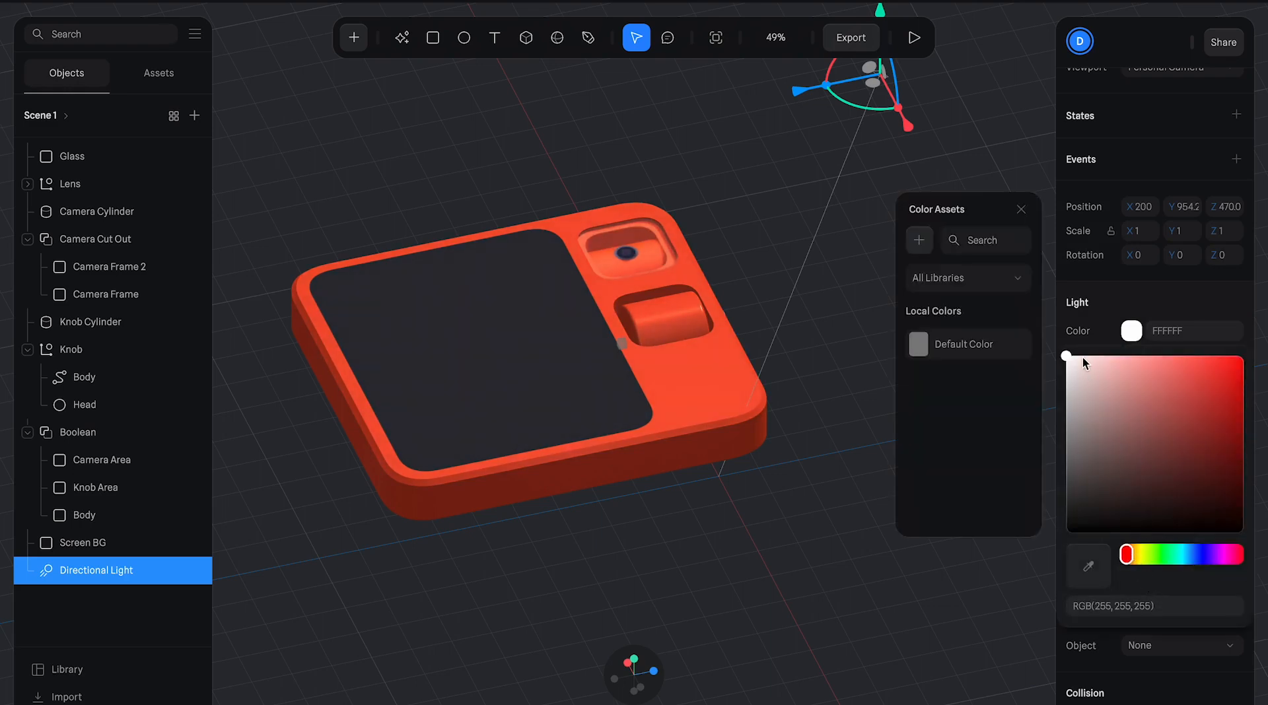
{"action": "left_click_drag", "start_coordinate": [1083, 358], "coordinate": [1101, 358]}
{"action": "left_click", "coordinate": [961, 350]}
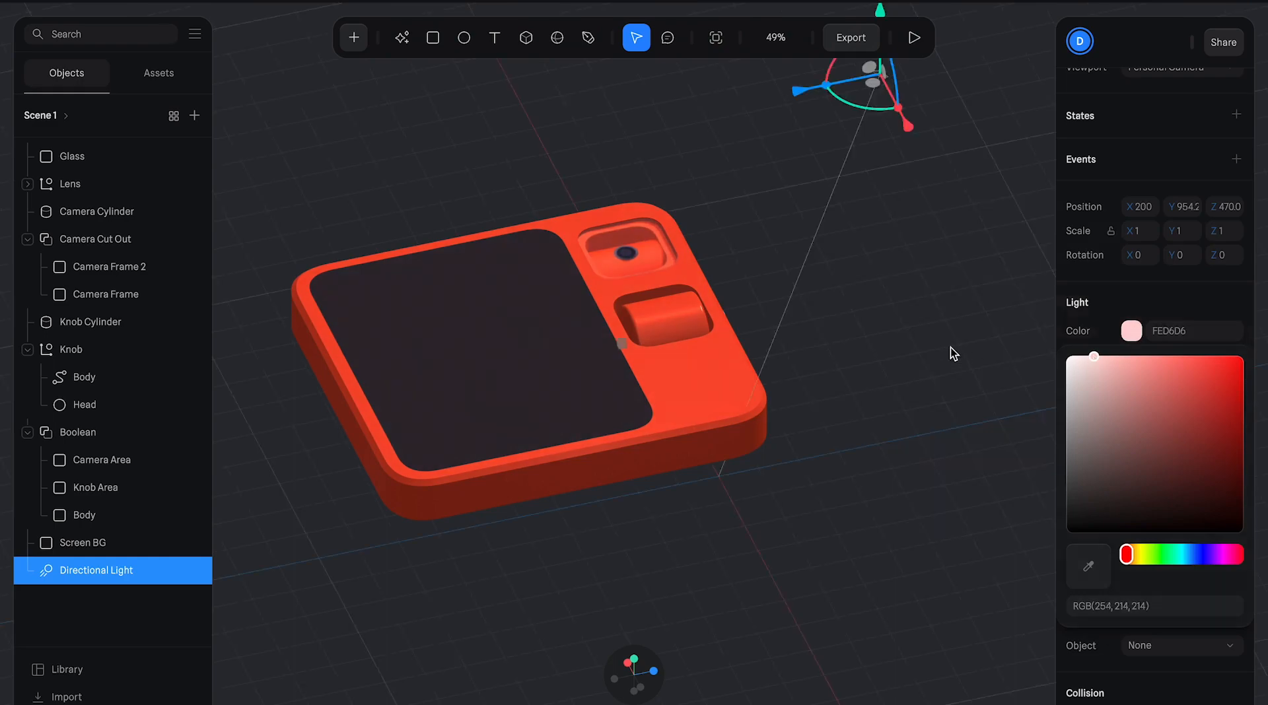
- Preview the device scene in play mode and return to the editor
{"action": "left_click_drag", "start_coordinate": [930, 378], "coordinate": [865, 379], "text": "alt"}
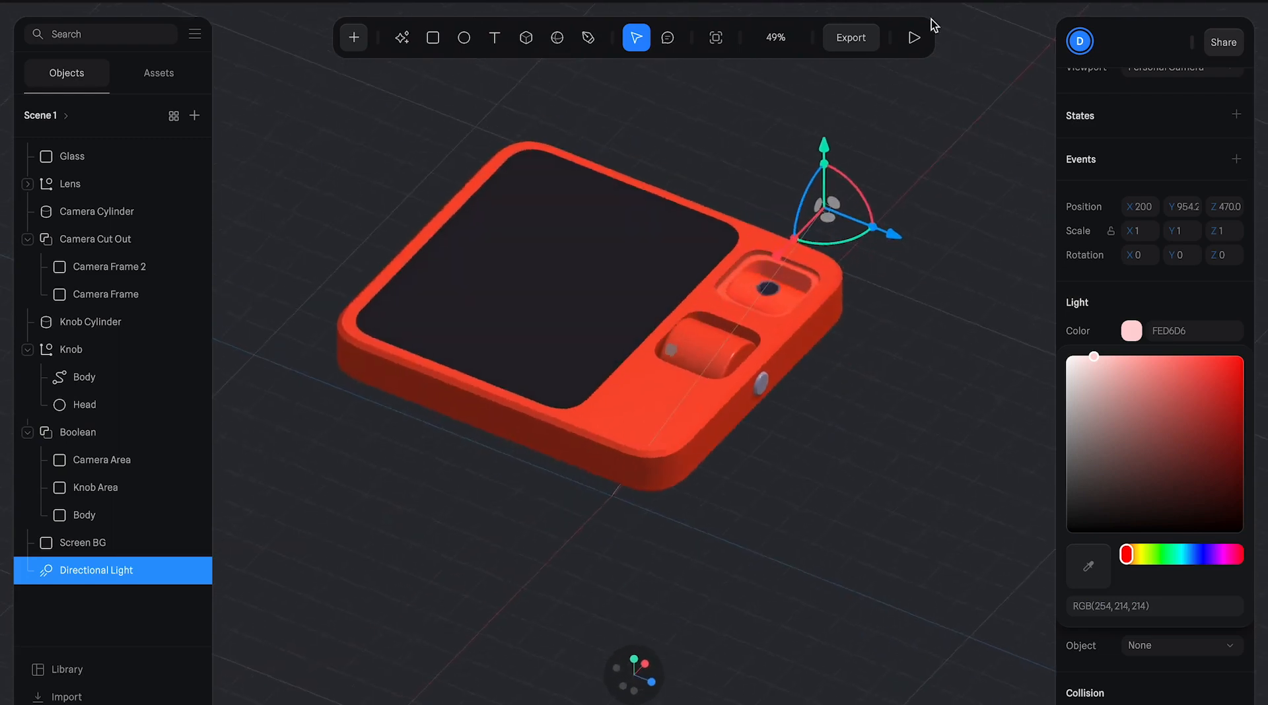
{"action": "left_click", "coordinate": [913, 39]}
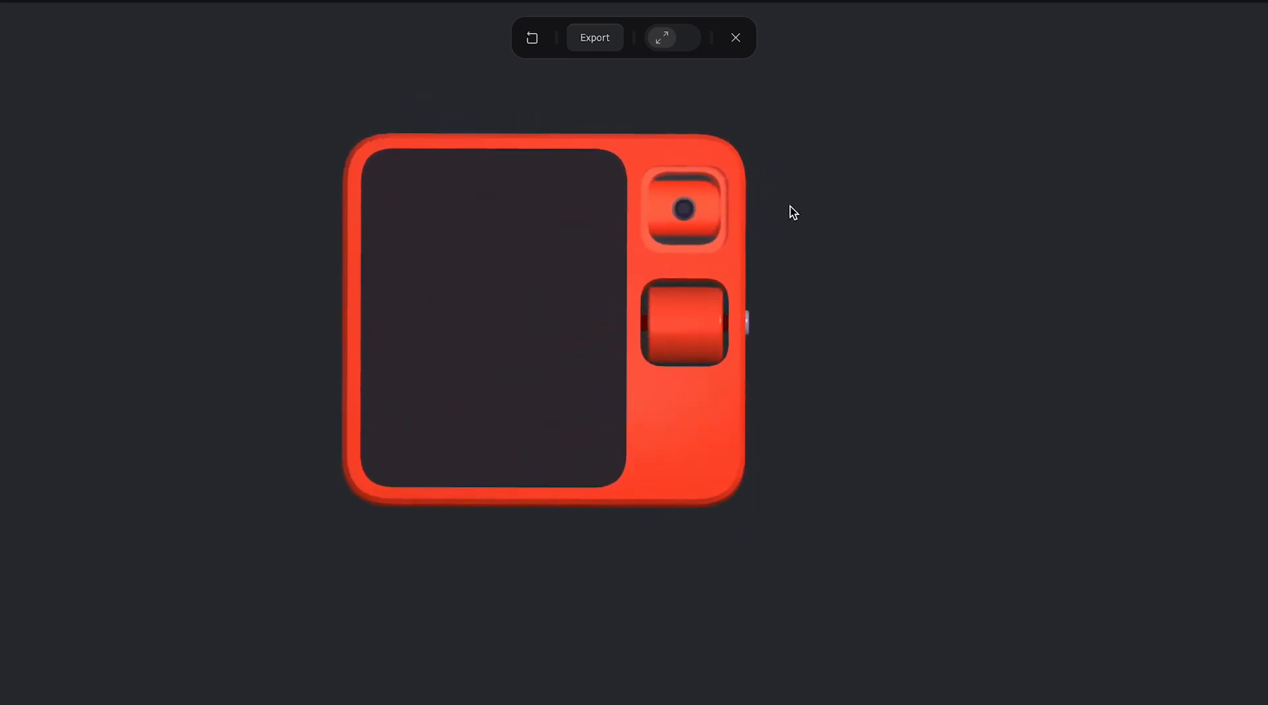
{"action": "left_click", "coordinate": [734, 38]}
- Group the Lens and the Camera Cylinder together
{"action": "left_click_drag", "start_coordinate": [618, 125], "coordinate": [679, 194], "text": "alt"}
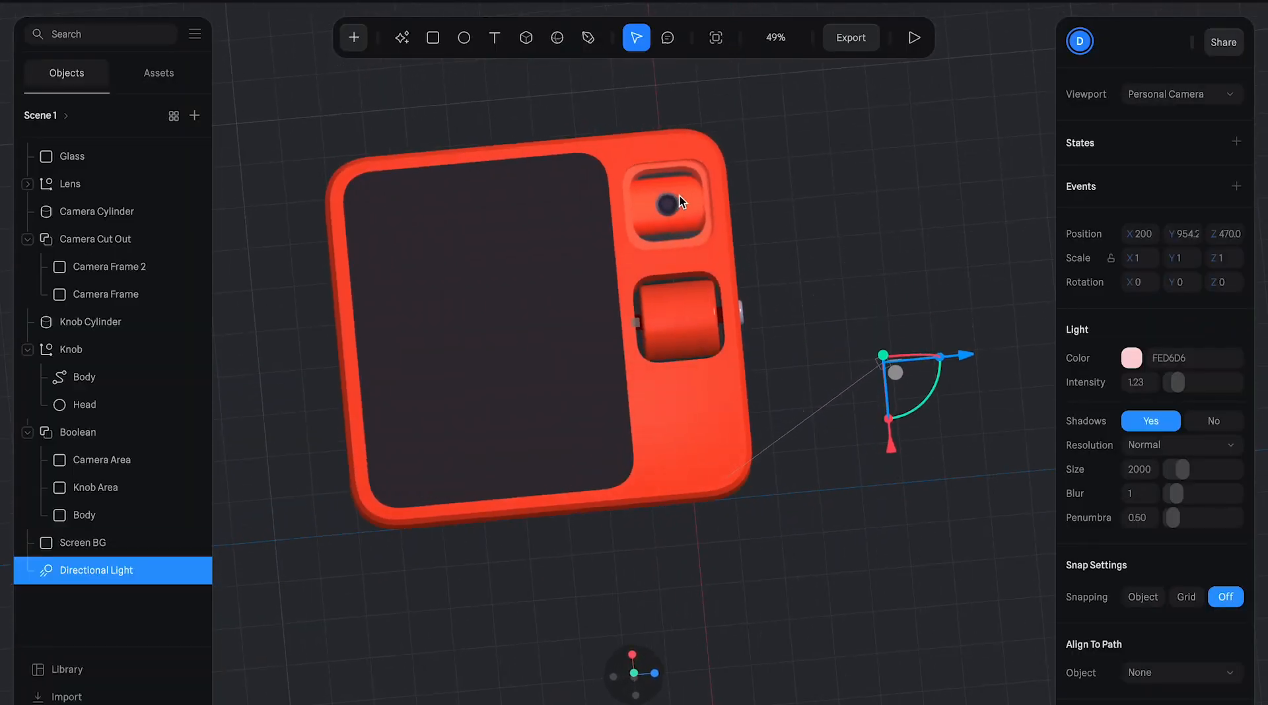
{"action": "left_click", "coordinate": [91, 184]}
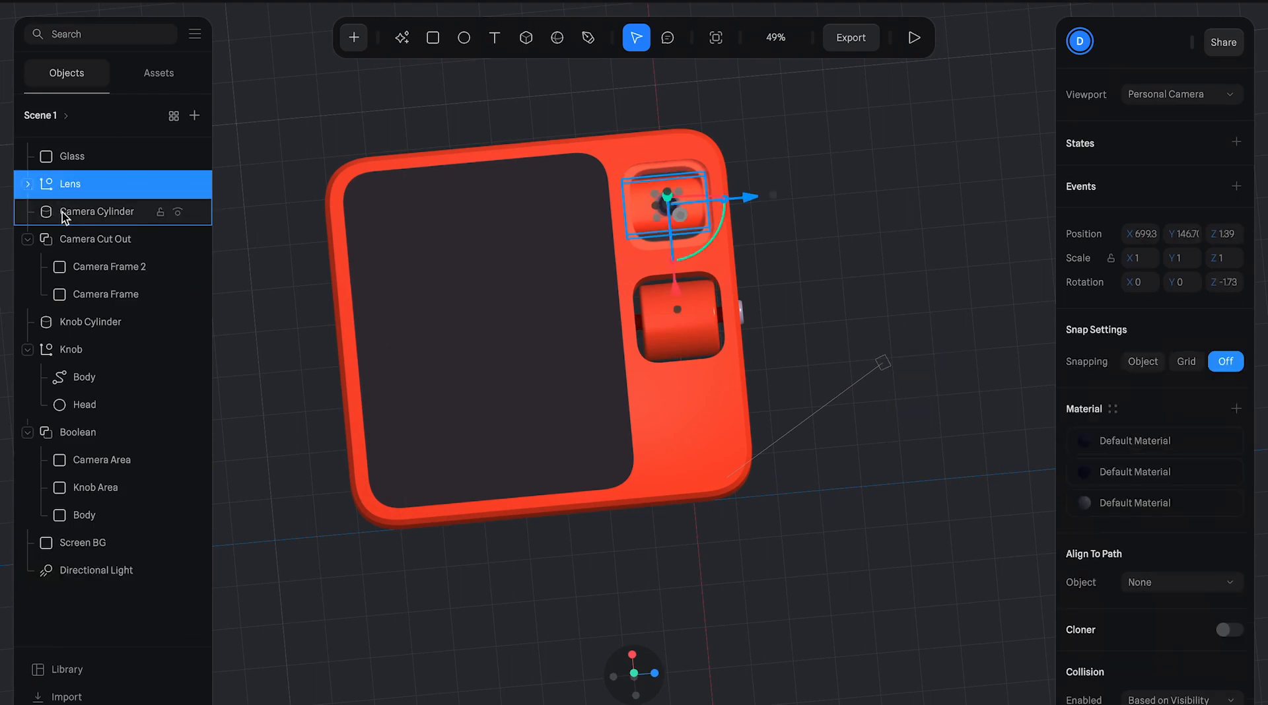
{"action": "left_click", "coordinate": [99, 211], "text": "shift"}
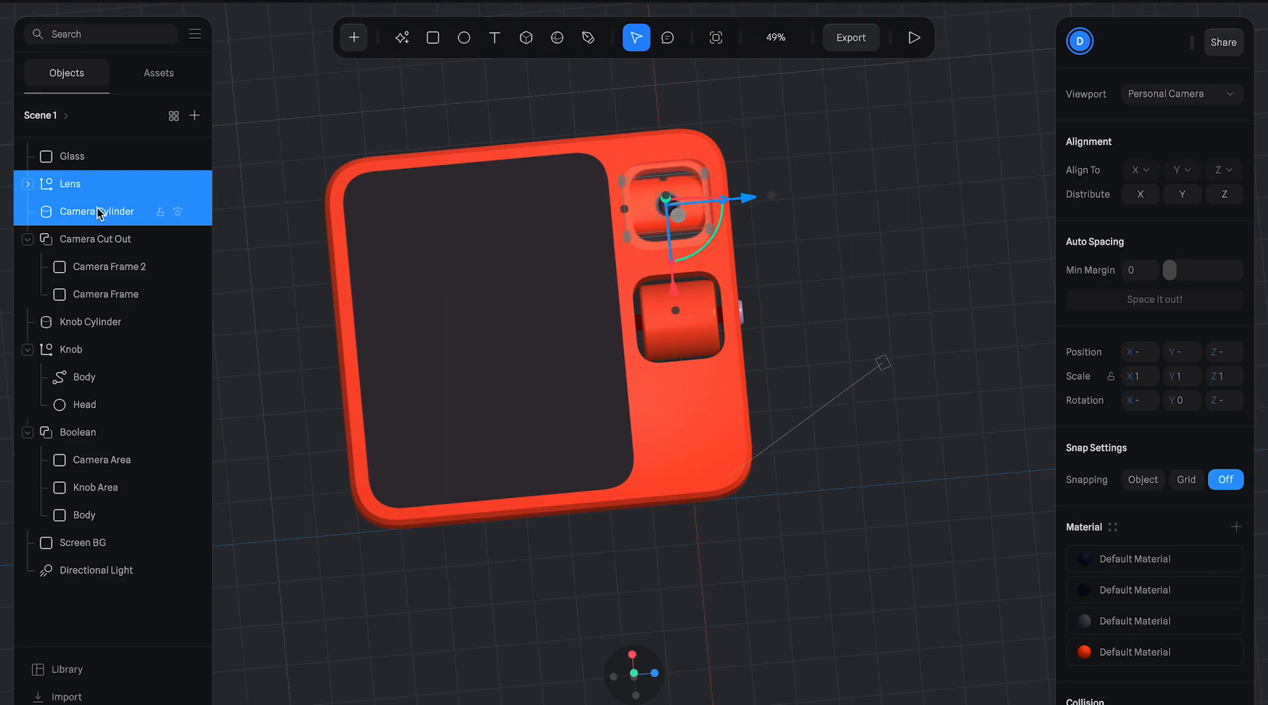
{"action": "key", "text": "ctrl+g"}
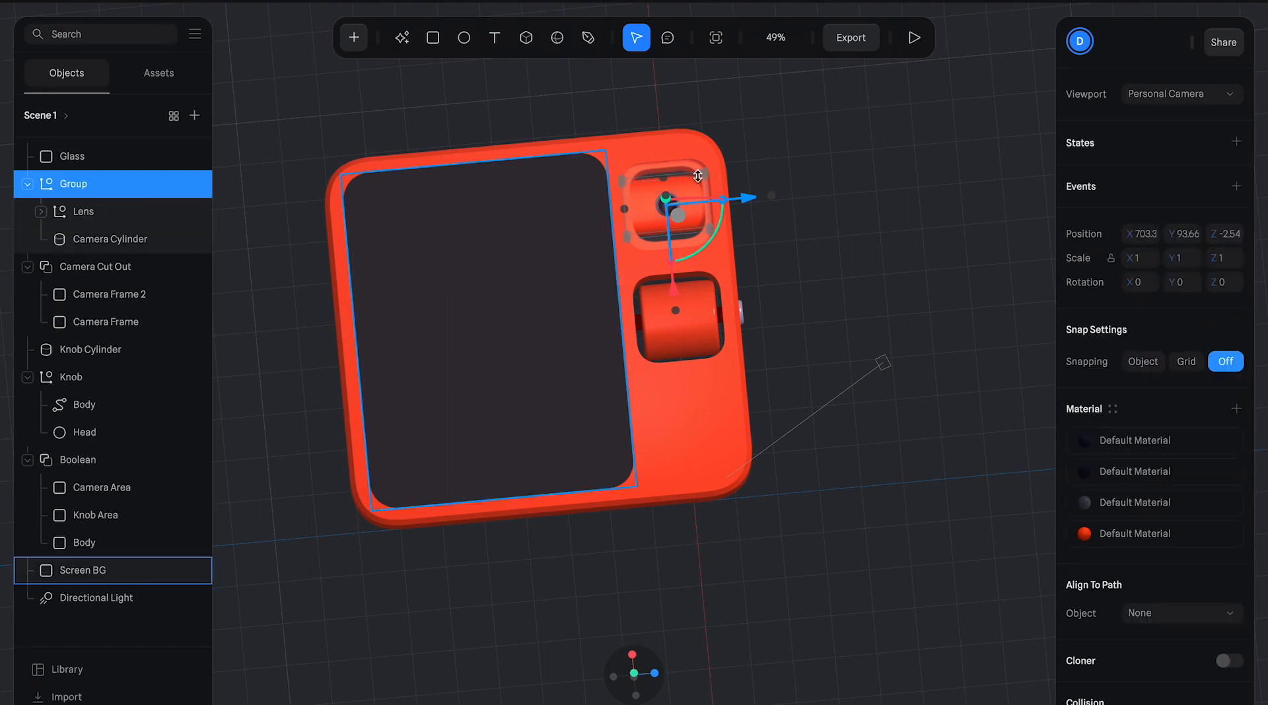
- Nudge the group with the Lens and Camera Cylinder along X and Z to center it in the camera opening
{"action": "scroll", "coordinate": [660, 177], "scroll_direction": "up", "scroll_amount": 5}
{"action": "scroll", "coordinate": [759, 132], "scroll_direction": "down", "scroll_amount": 2}
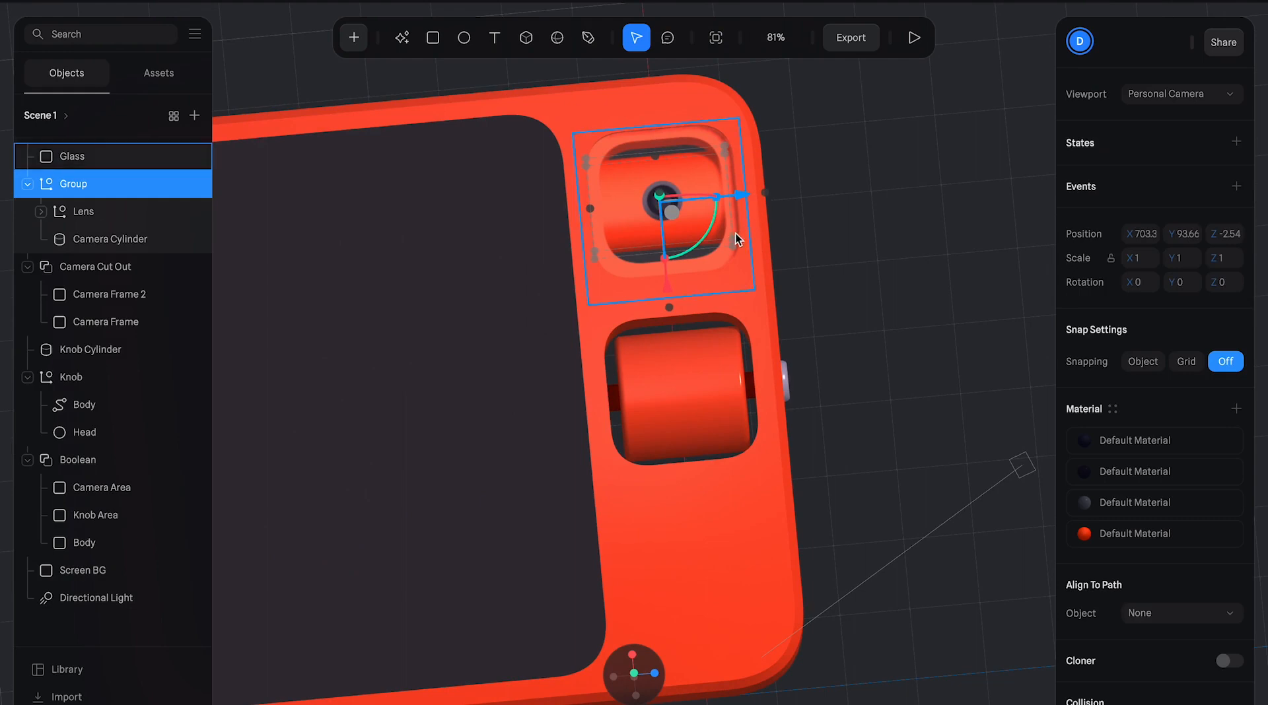
{"action": "left_click_drag", "start_coordinate": [734, 241], "coordinate": [740, 191]}
{"action": "left_click_drag", "start_coordinate": [656, 279], "coordinate": [667, 272]}
- Lengthen the Camera Cylinder to about 220 and shift it along Z to about 6 to fill the camera opening
{"action": "left_click", "coordinate": [122, 215]}
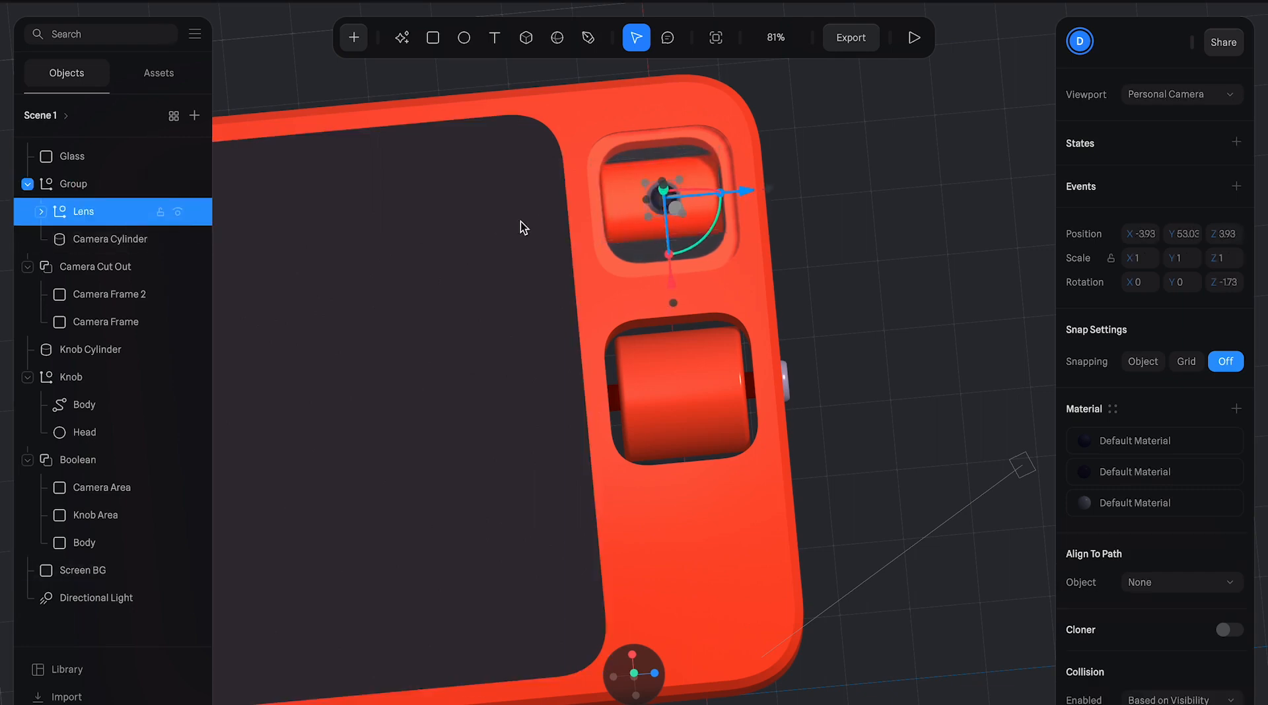
{"action": "left_click", "coordinate": [128, 238]}
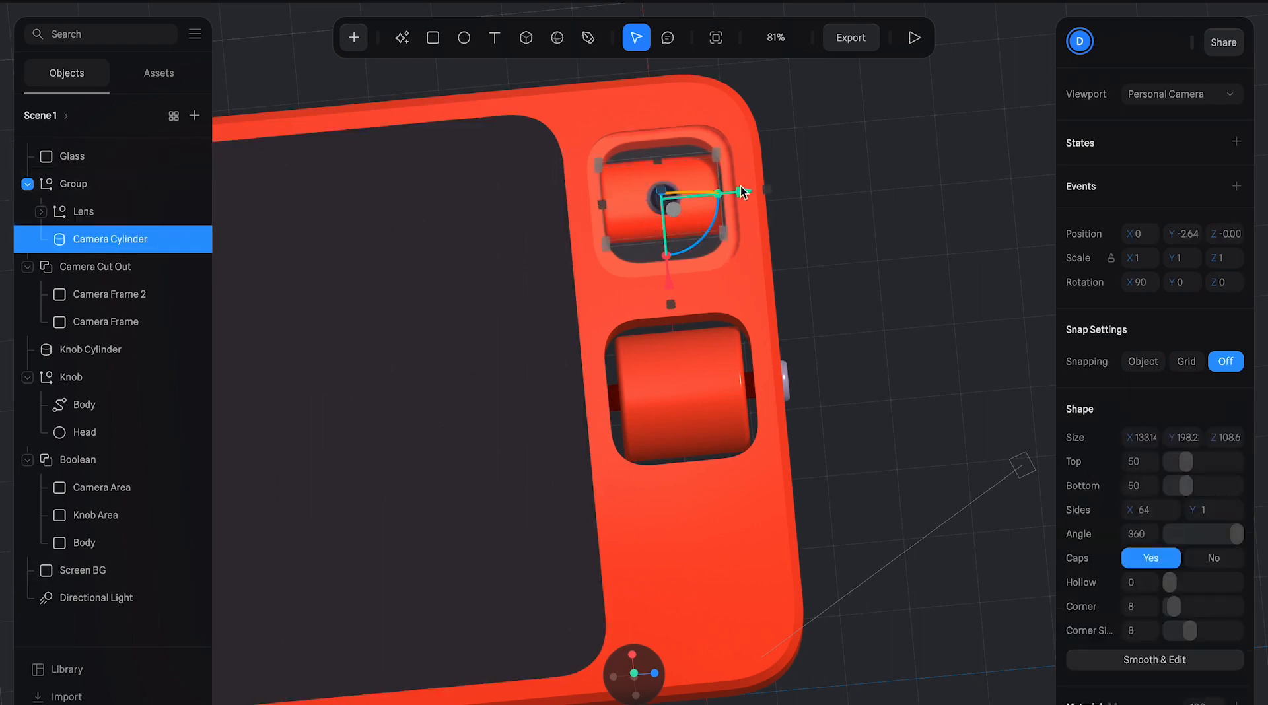
{"action": "left_click_drag", "start_coordinate": [720, 186], "coordinate": [748, 187]}
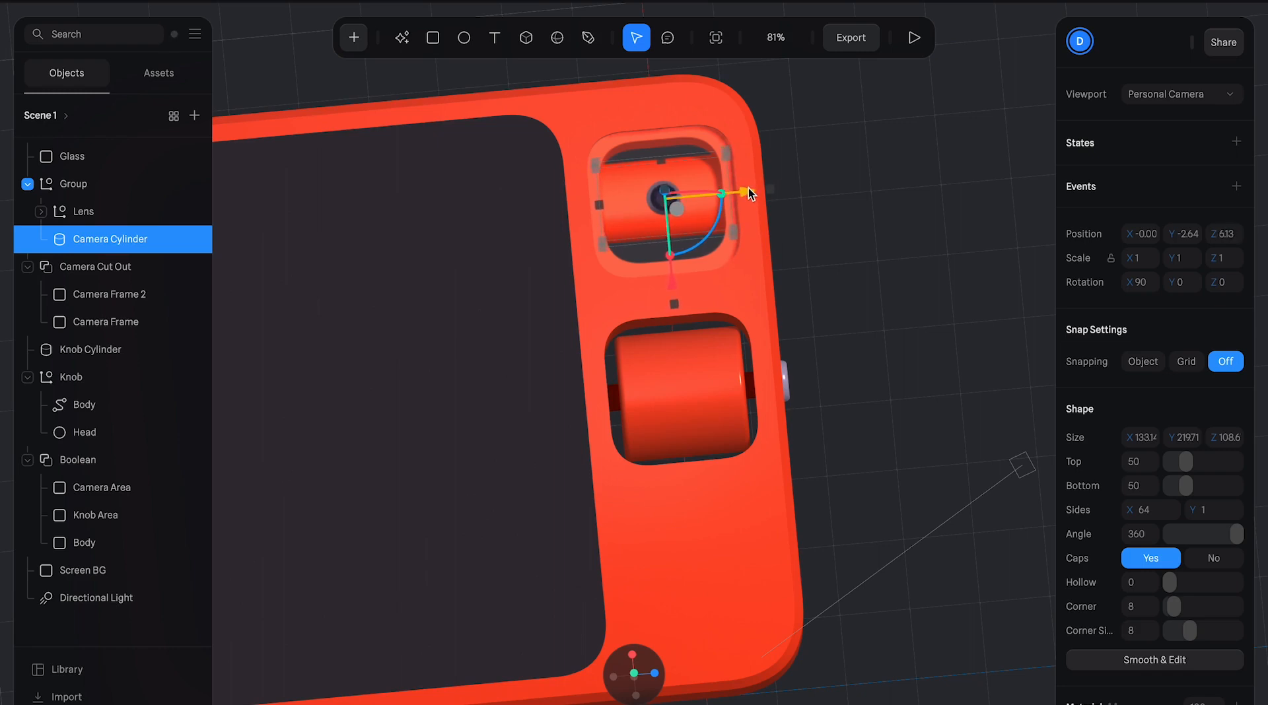
{"action": "left_click", "coordinate": [831, 235]}
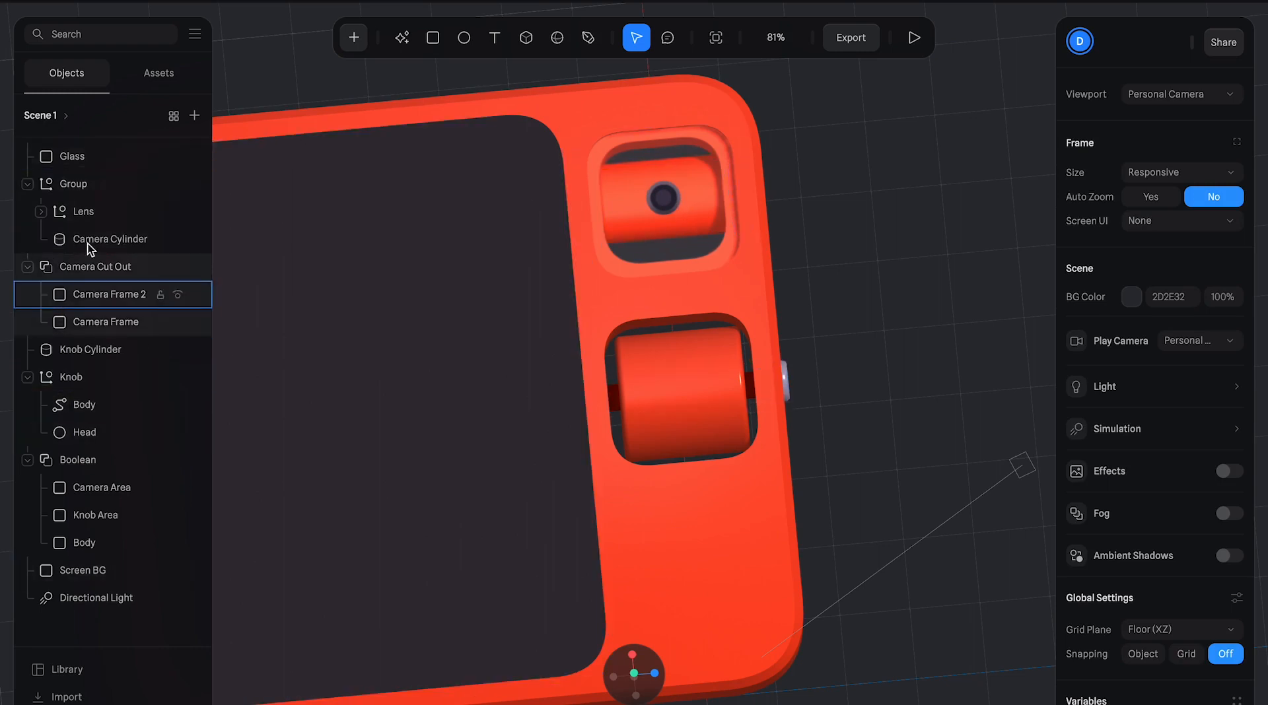
- Try to scale down the Camera Cut Out boolean uniformly to about 0.93 and undo the scaling
{"action": "left_click", "coordinate": [89, 265]}
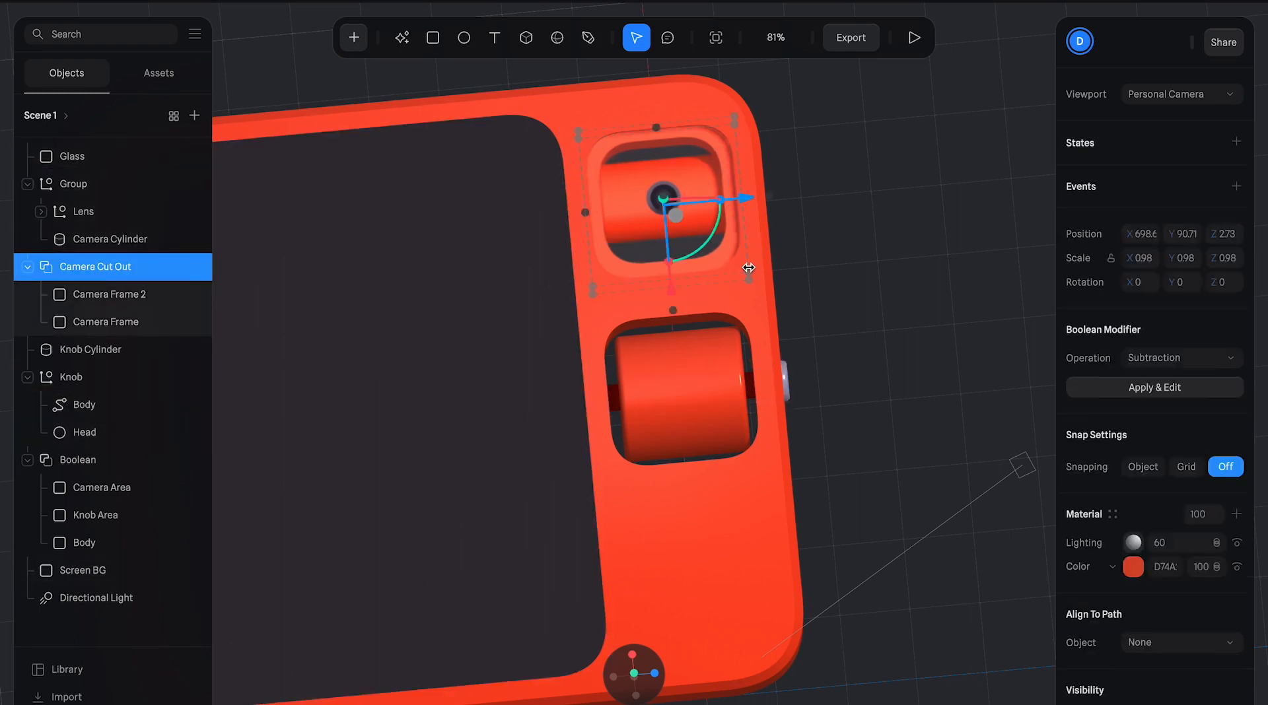
{"action": "left_click_drag", "start_coordinate": [750, 276], "coordinate": [741, 266]}
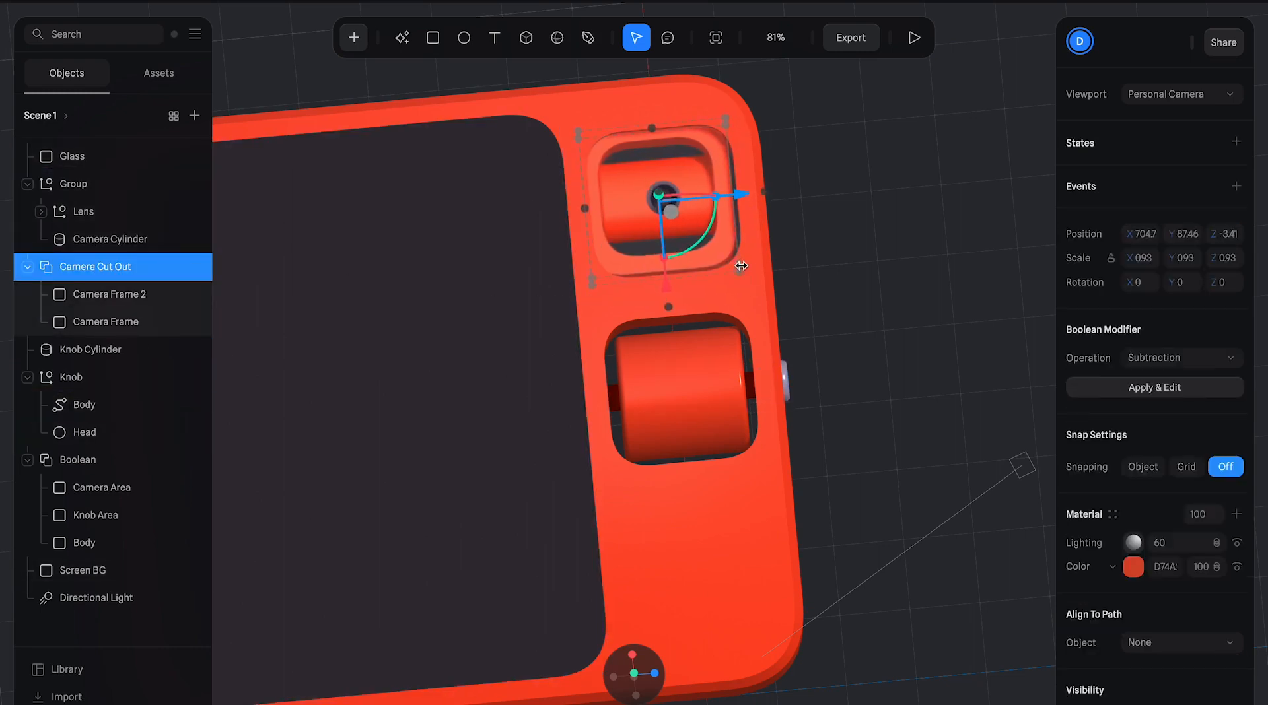
{"action": "key", "text": "ctrl+z"}
- Slightly resize the inner Camera Frame 2 and nudge it to center the opening within the Camera Cut Out
{"action": "left_click", "coordinate": [117, 297]}
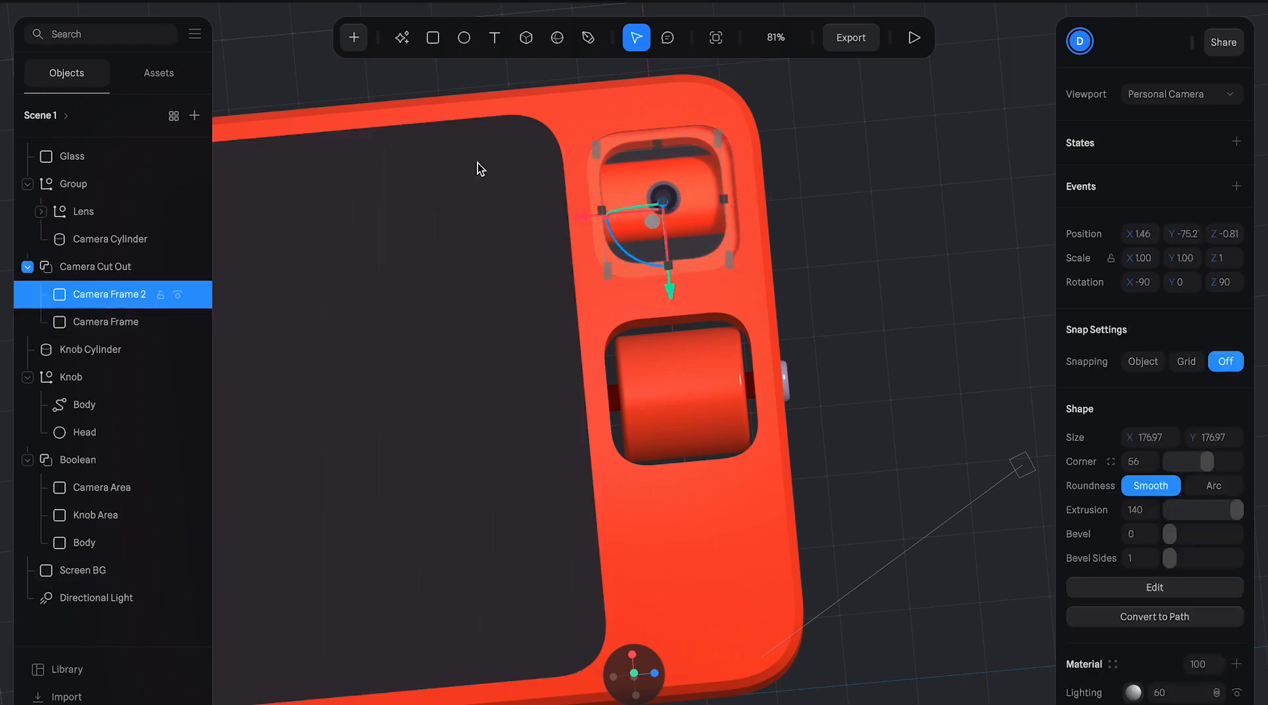
{"action": "left_click_drag", "start_coordinate": [595, 151], "coordinate": [596, 153]}
{"action": "left_click_drag", "start_coordinate": [675, 288], "coordinate": [675, 286]}
{"action": "left_click_drag", "start_coordinate": [593, 216], "coordinate": [591, 217]}
{"action": "left_click", "coordinate": [849, 192]}
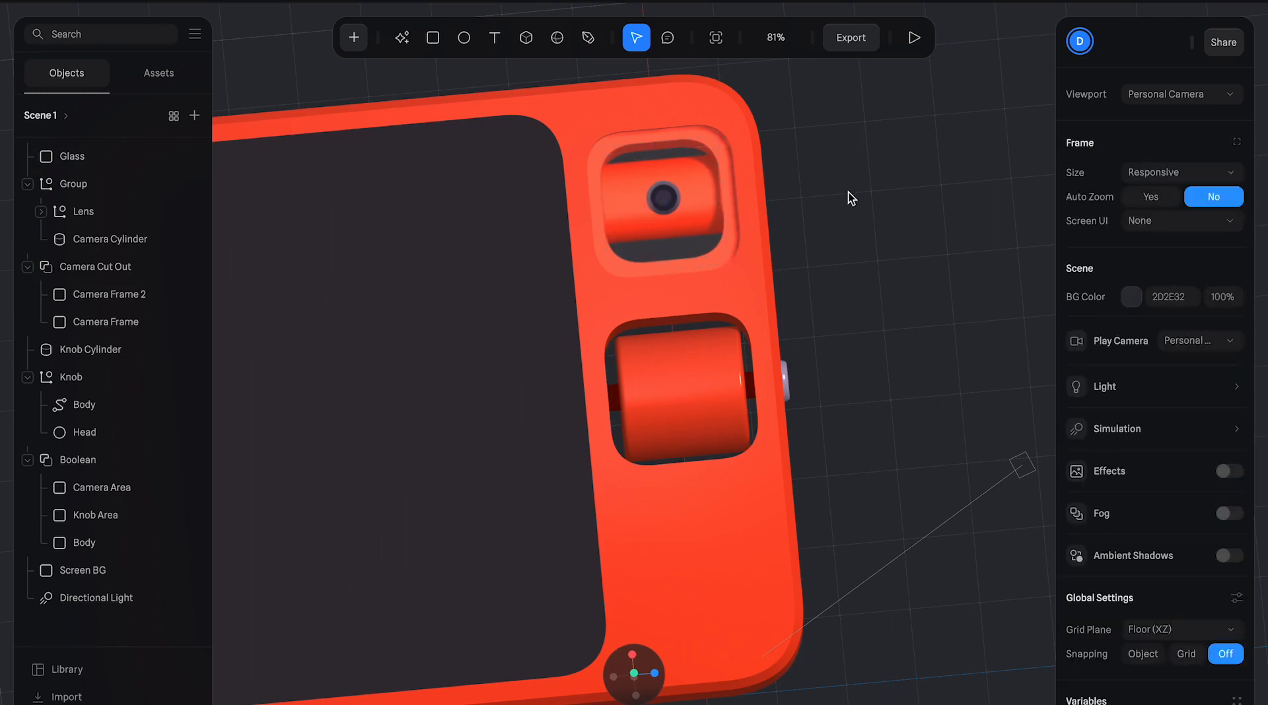
- Shrink Camera Frame 2 to about 161 by 151 by adjusting its edges around the camera lens
{"action": "scroll", "coordinate": [847, 198], "scroll_direction": "down", "scroll_amount": 3}
{"action": "left_click_drag", "start_coordinate": [791, 200], "coordinate": [735, 230], "text": "alt"}
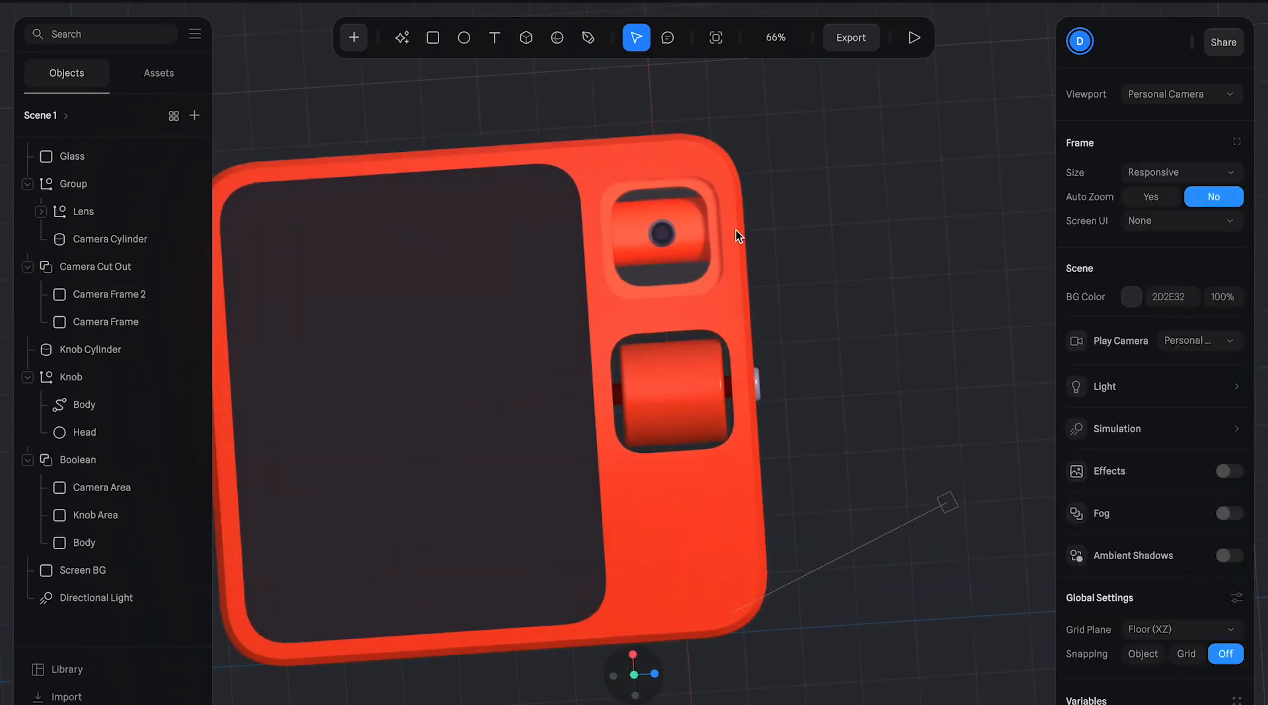
{"action": "left_click", "coordinate": [117, 324]}
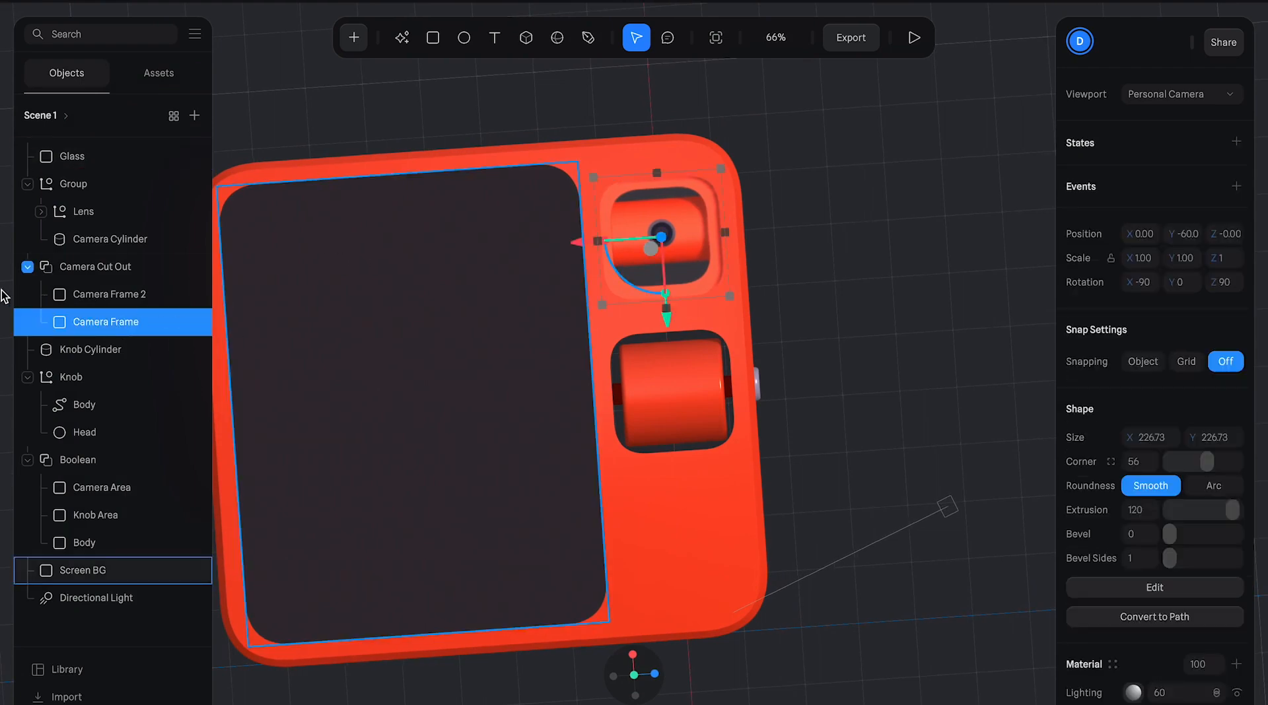
{"action": "left_click", "coordinate": [84, 295]}
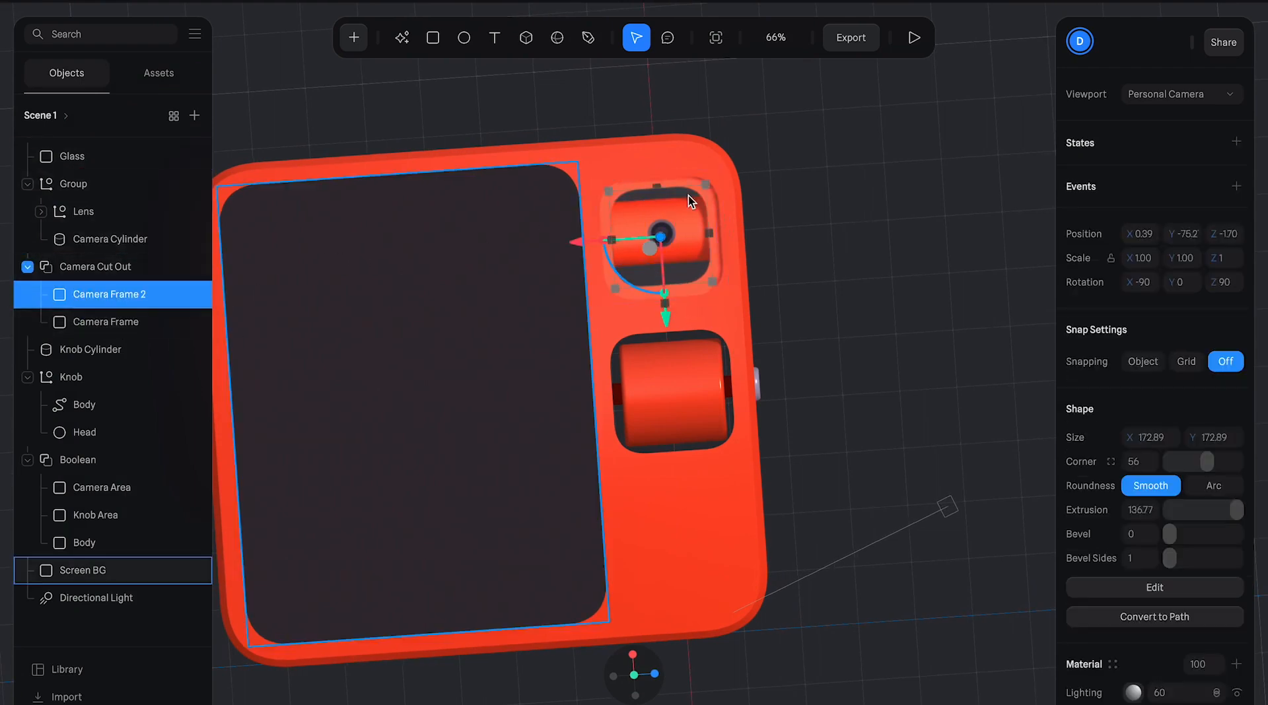
{"action": "scroll", "coordinate": [717, 195], "scroll_direction": "up", "scroll_amount": 3}
{"action": "left_click_drag", "start_coordinate": [690, 259], "coordinate": [690, 254]}
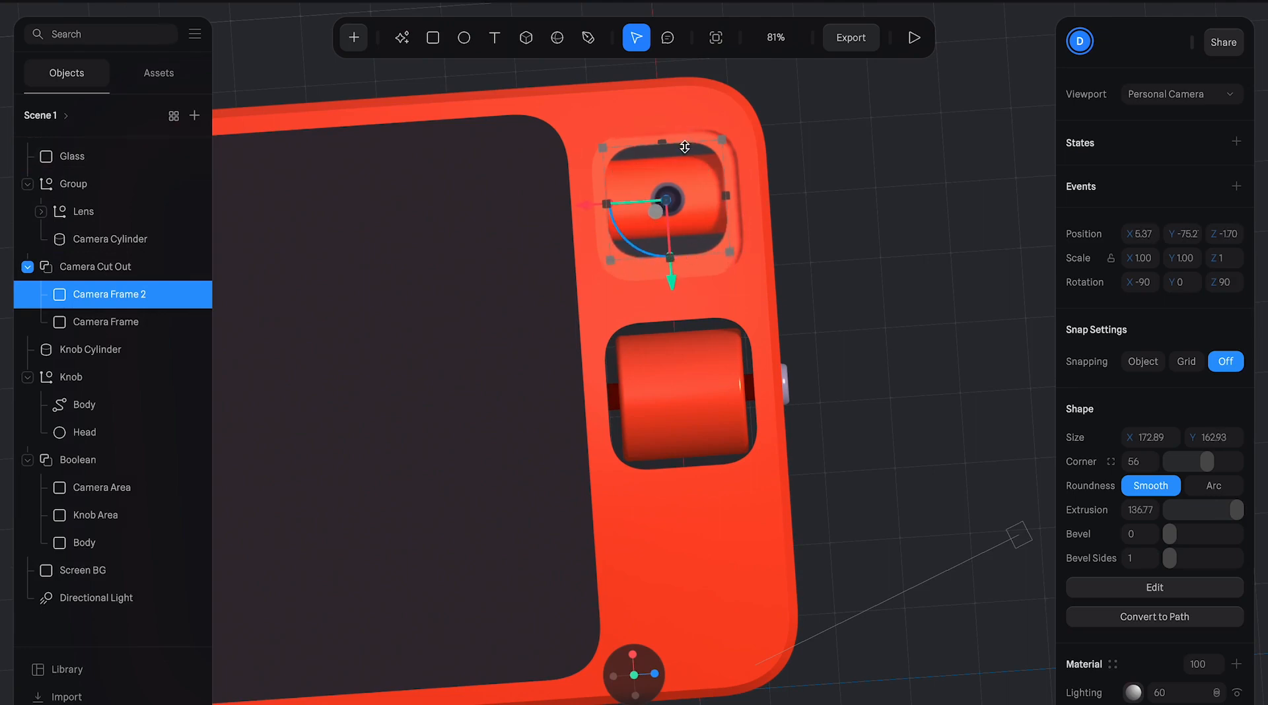
{"action": "left_click_drag", "start_coordinate": [684, 146], "coordinate": [684, 150]}
{"action": "left_click_drag", "start_coordinate": [727, 201], "coordinate": [721, 202]}
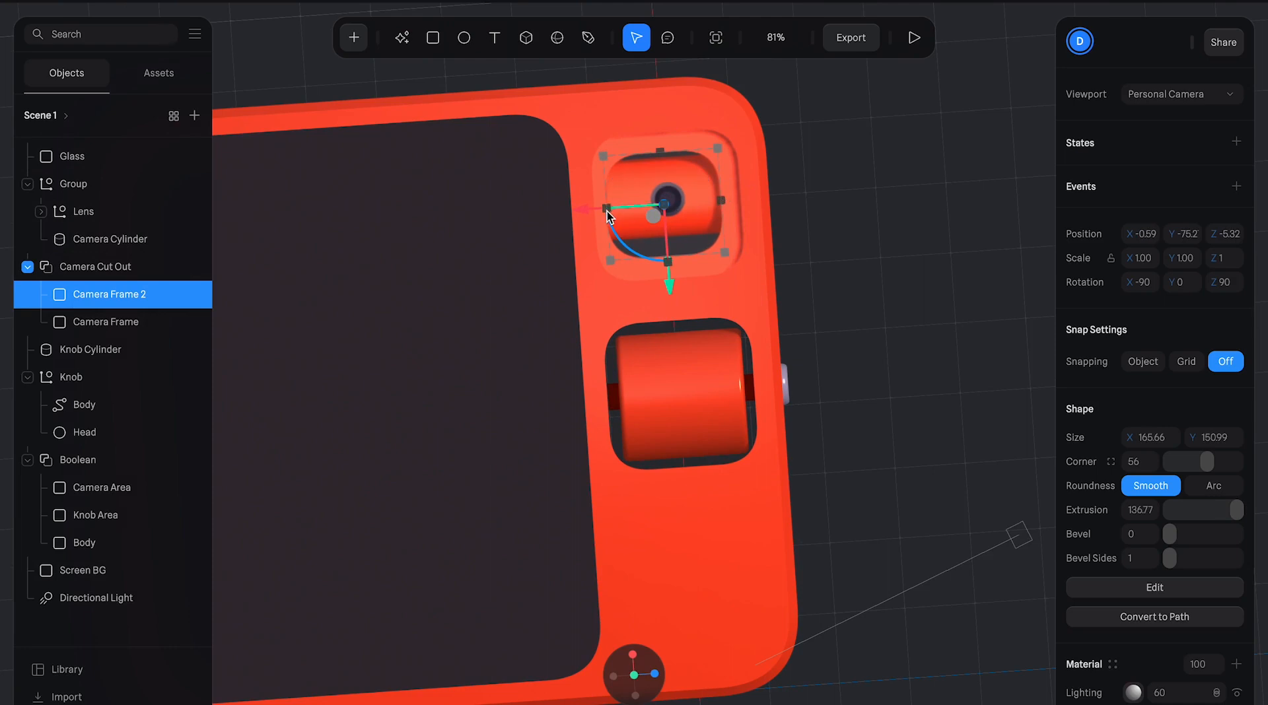
{"action": "left_click_drag", "start_coordinate": [608, 195], "coordinate": [611, 195]}
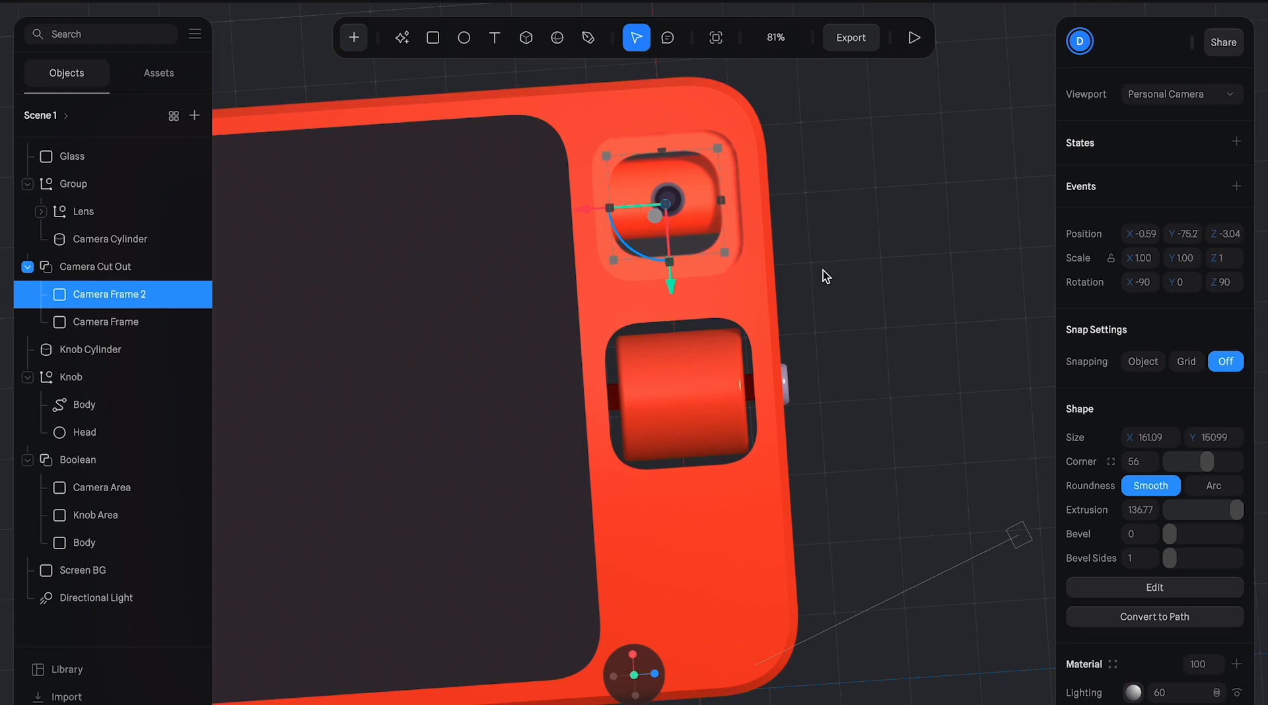
- Halve the corner radius of Camera Frame 2 to 28
{"action": "left_click", "coordinate": [1143, 466]}
{"action": "type", "text": "/2"}
{"action": "key", "text": "Return"}
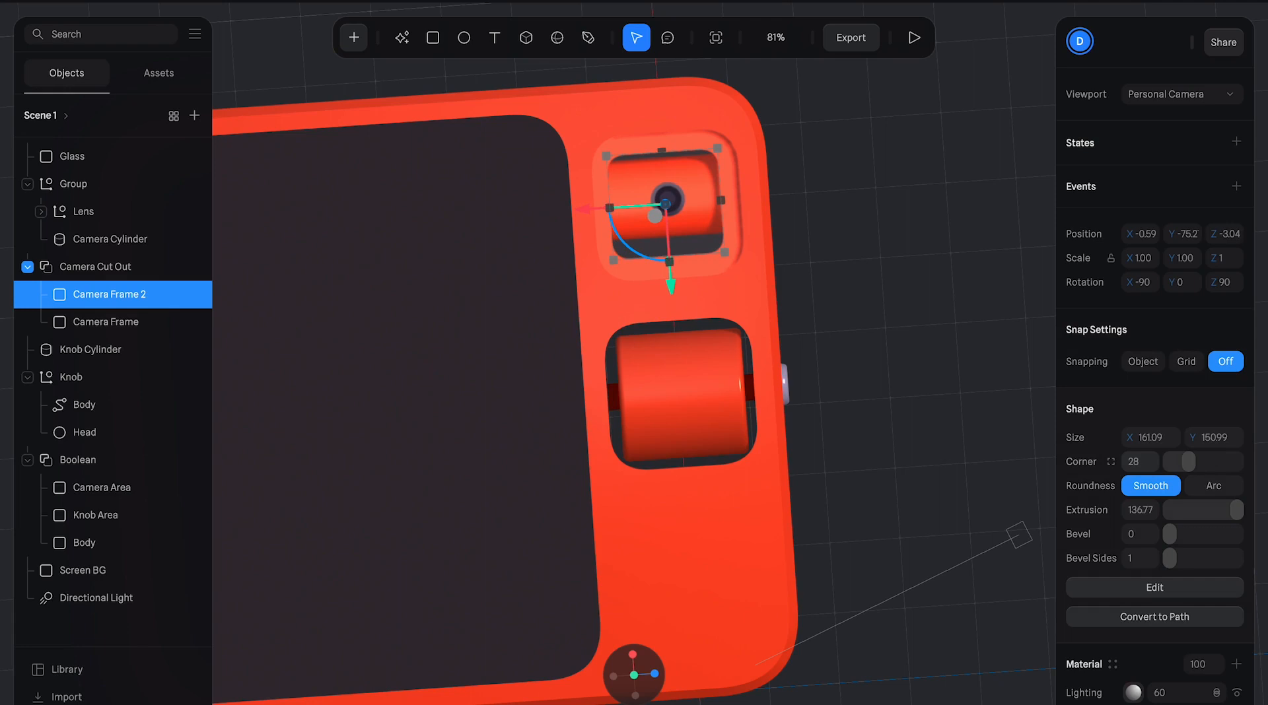
{"action": "left_click", "coordinate": [870, 255]}
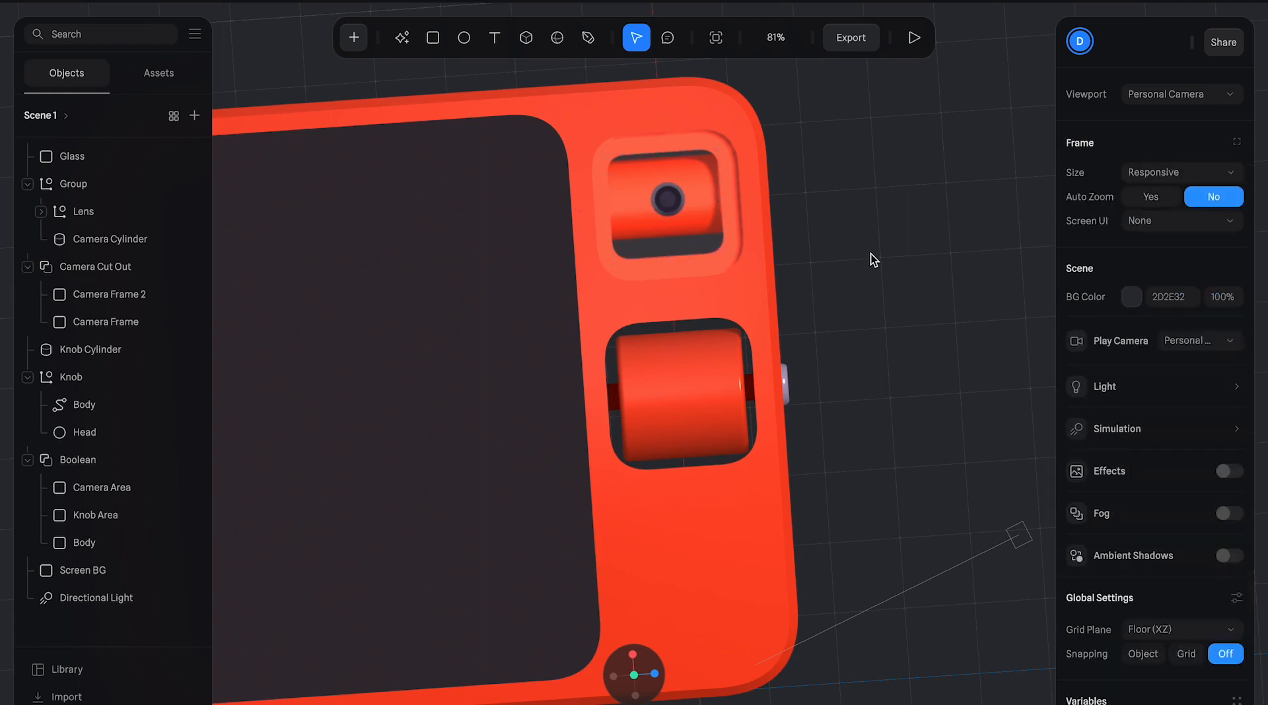
- Move the group with the Lens and Camera Cylinder along X to about 700 to center it in the opening
{"action": "left_click", "coordinate": [677, 203]}
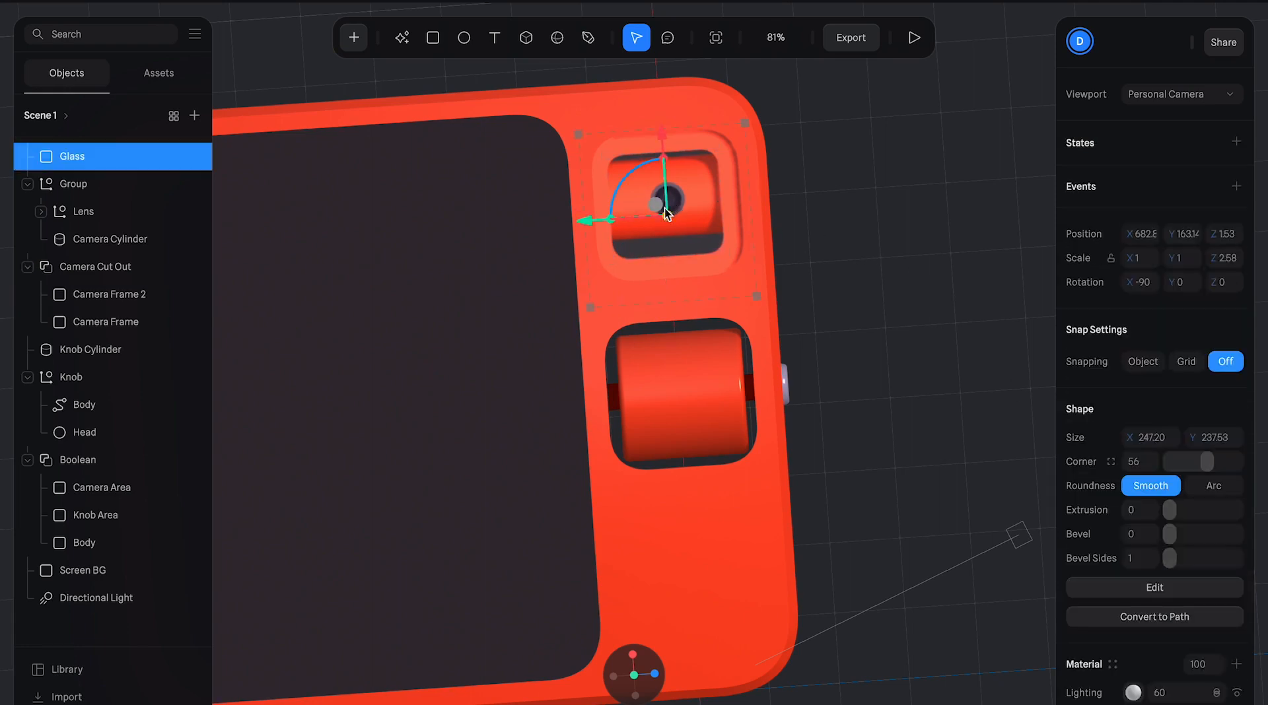
{"action": "left_click", "coordinate": [76, 187]}
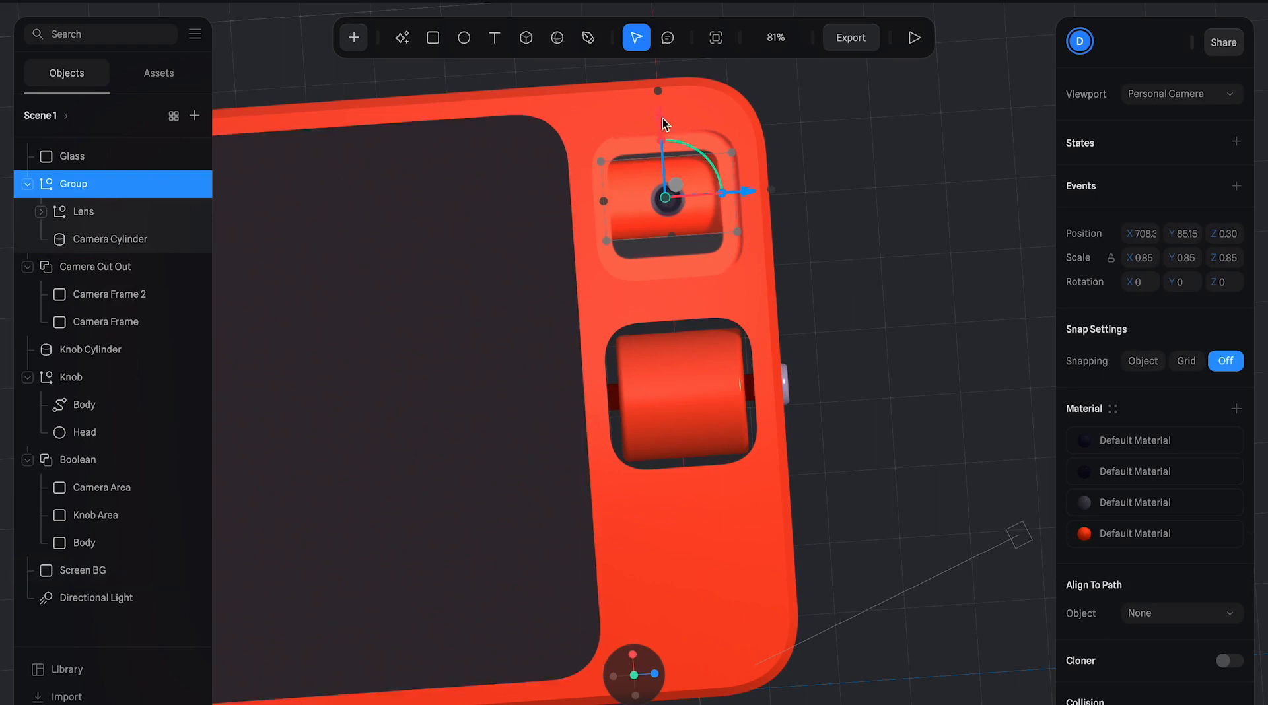
{"action": "left_click_drag", "start_coordinate": [659, 117], "coordinate": [659, 125]}
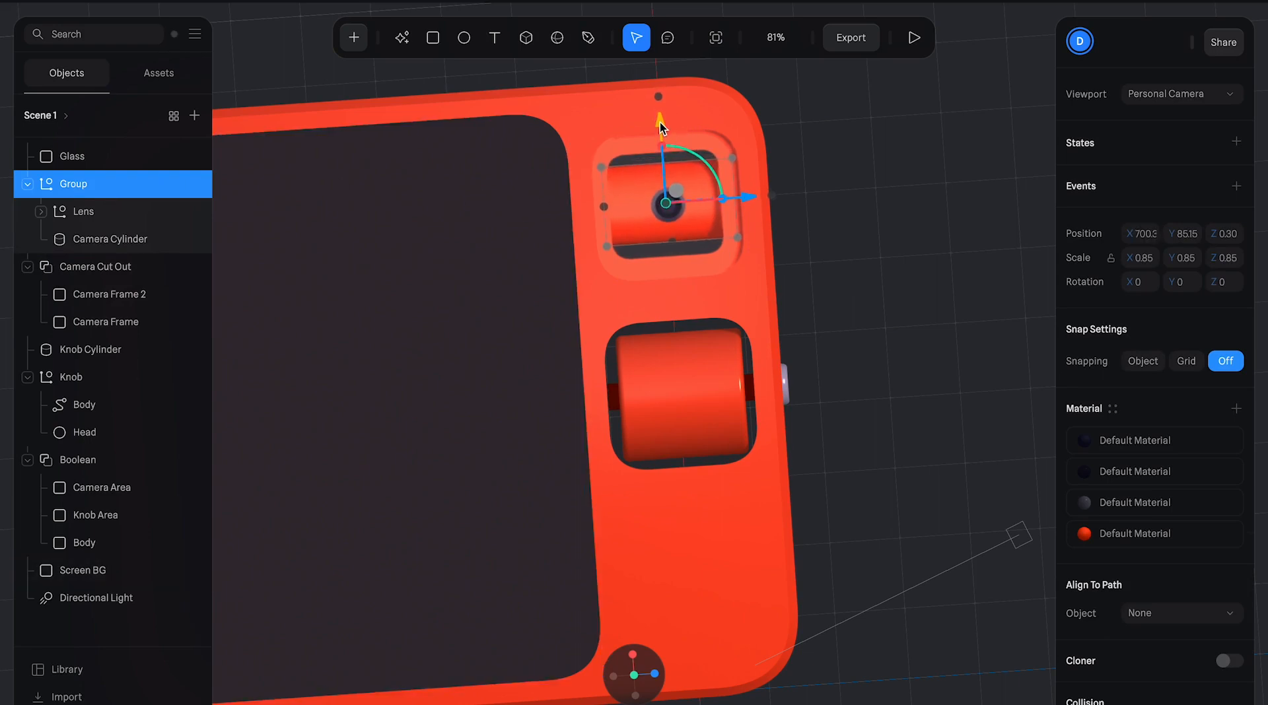
{"action": "left_click", "coordinate": [877, 339]}
- Inspect the device from an angle and preview the scene in play mode
{"action": "left_click_drag", "start_coordinate": [846, 365], "coordinate": [828, 311]}
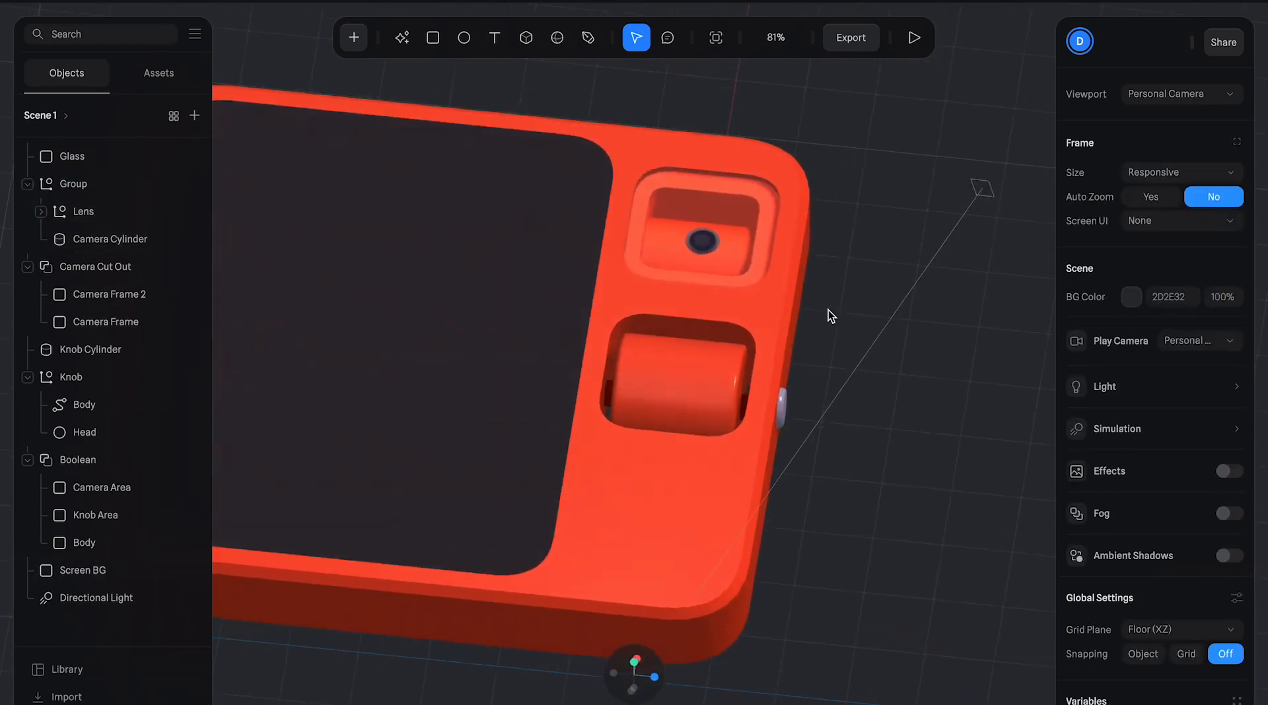
{"action": "left_click", "coordinate": [914, 37]}
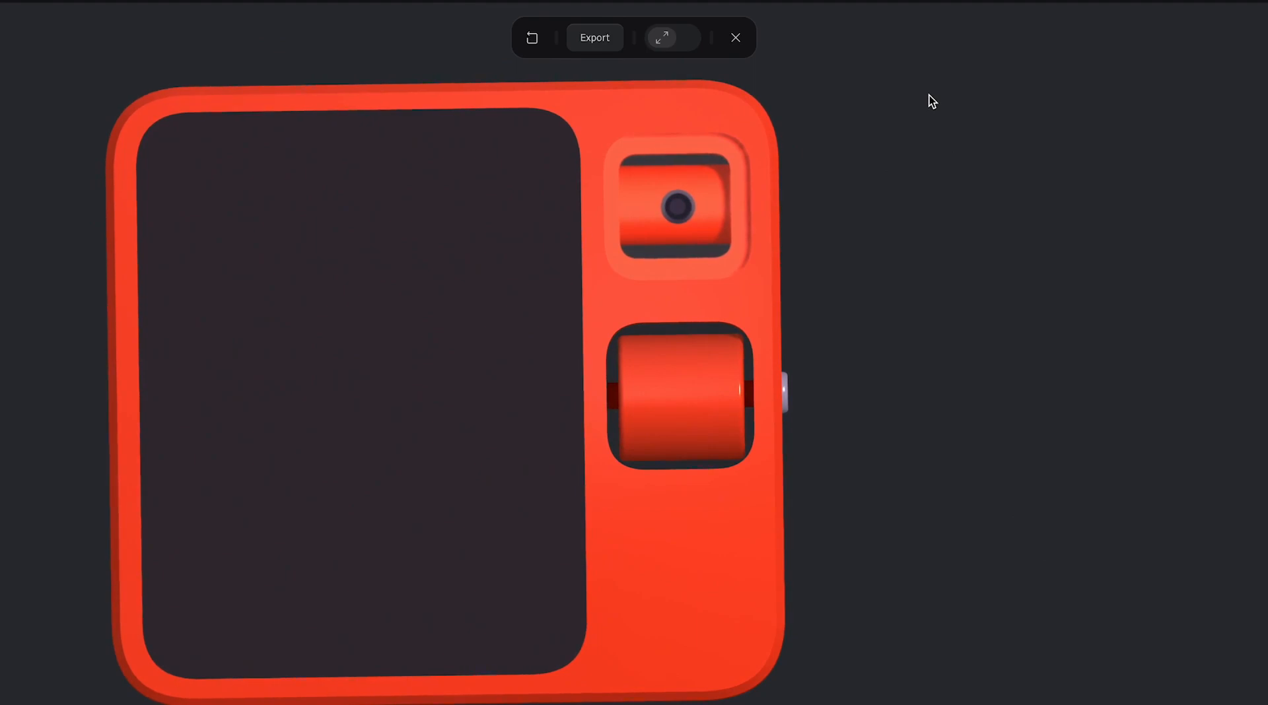
{"action": "left_click", "coordinate": [735, 37]}
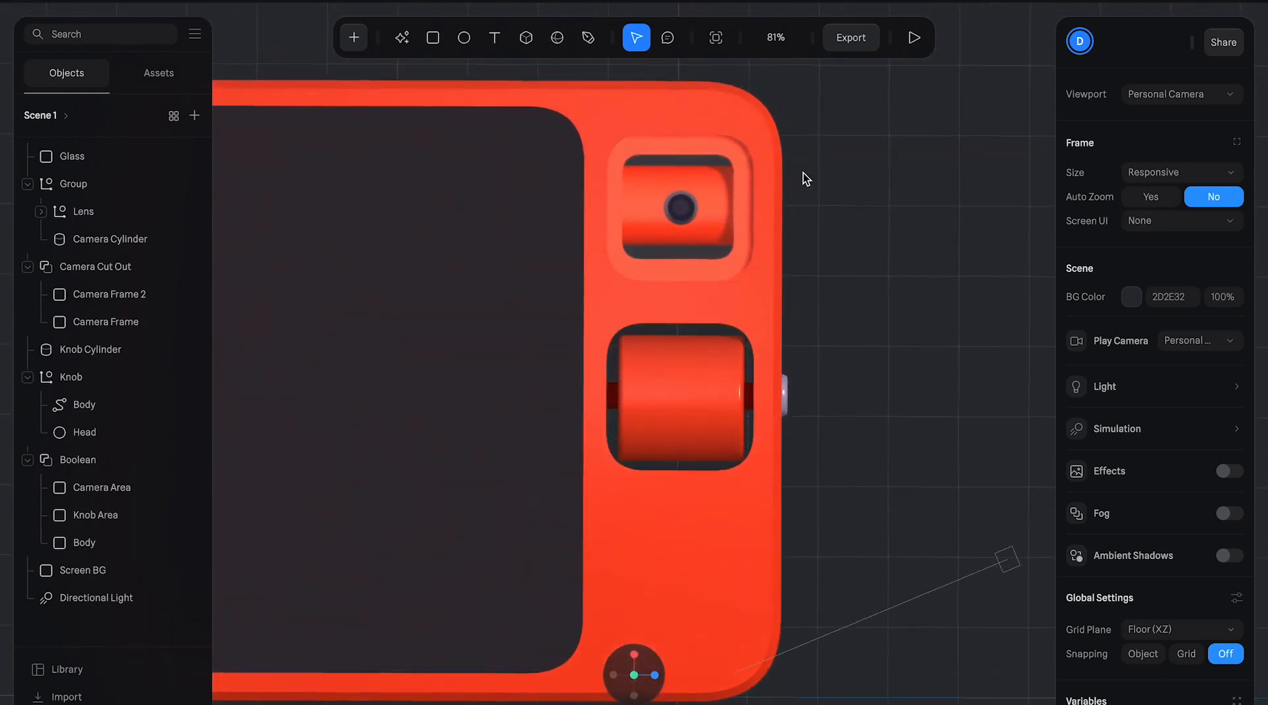
- Review the Glass, the camera group's Lens and Camera Cylinder, the Camera Cut Out with its frames, and the Knob Cylinder
{"action": "left_click", "coordinate": [91, 182]}
{"action": "left_click", "coordinate": [91, 210]}
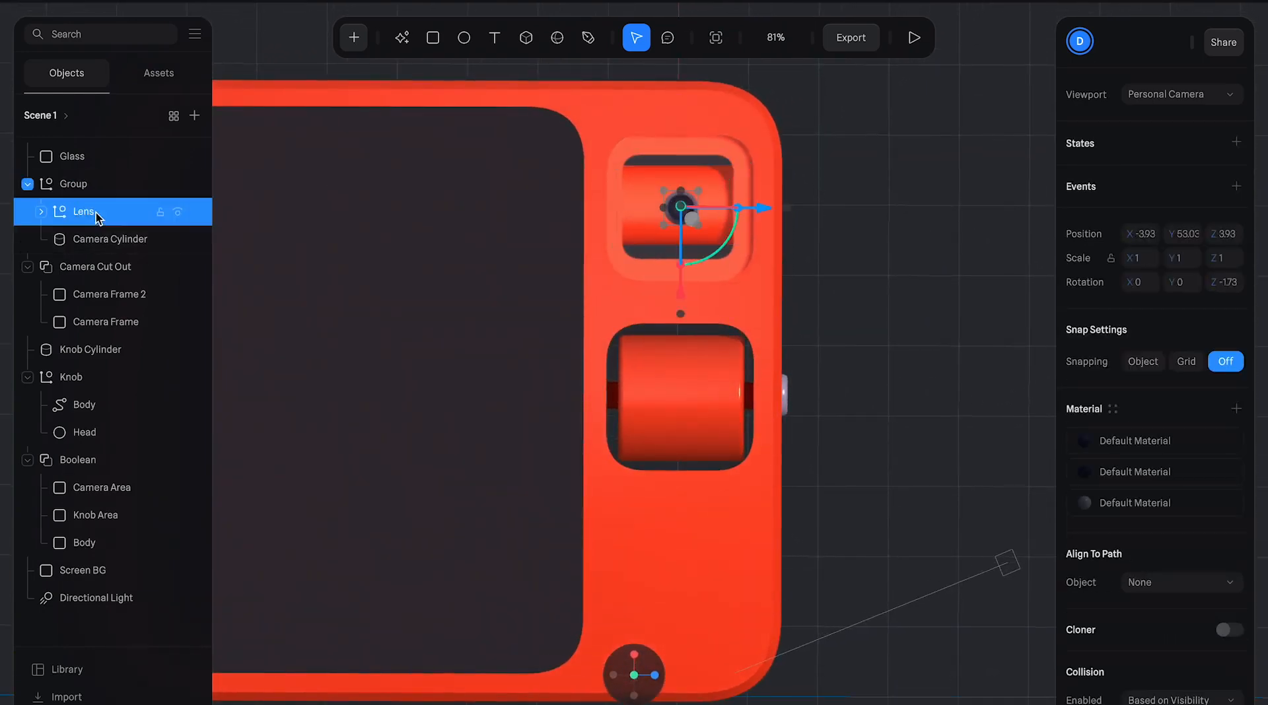
{"action": "left_click", "coordinate": [88, 153]}
{"action": "left_click", "coordinate": [93, 238]}
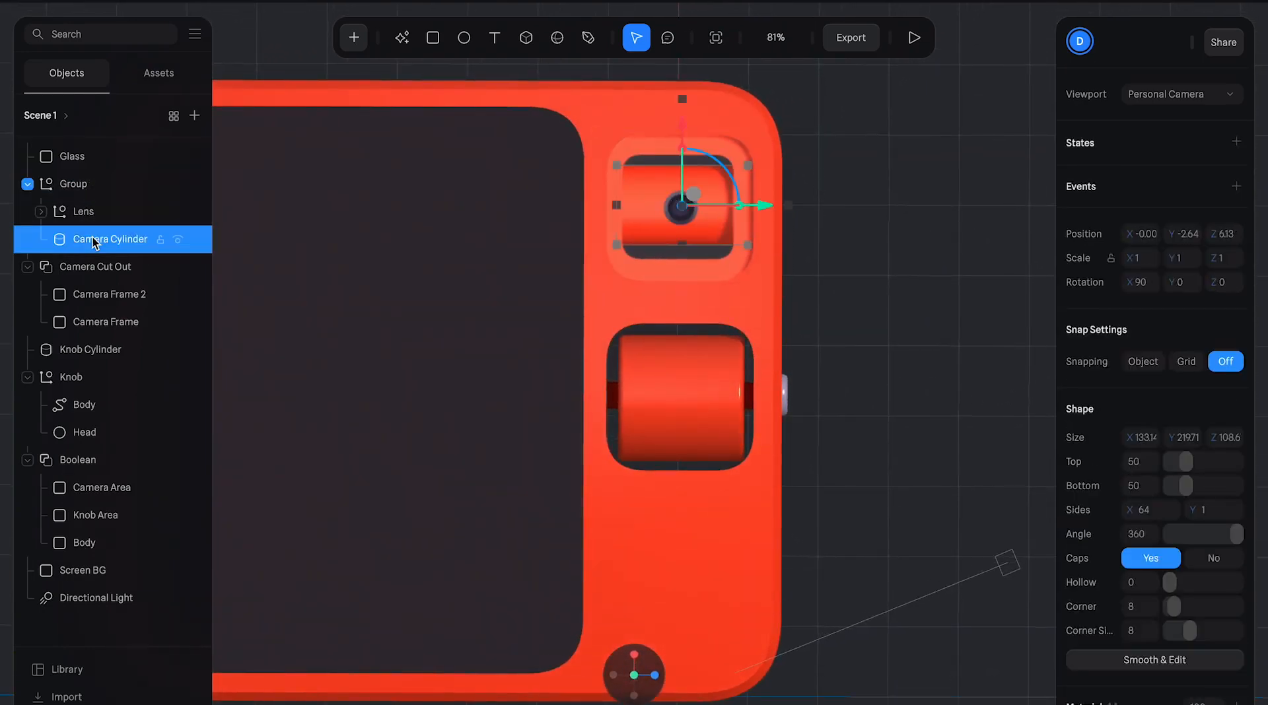
{"action": "left_click", "coordinate": [96, 265]}
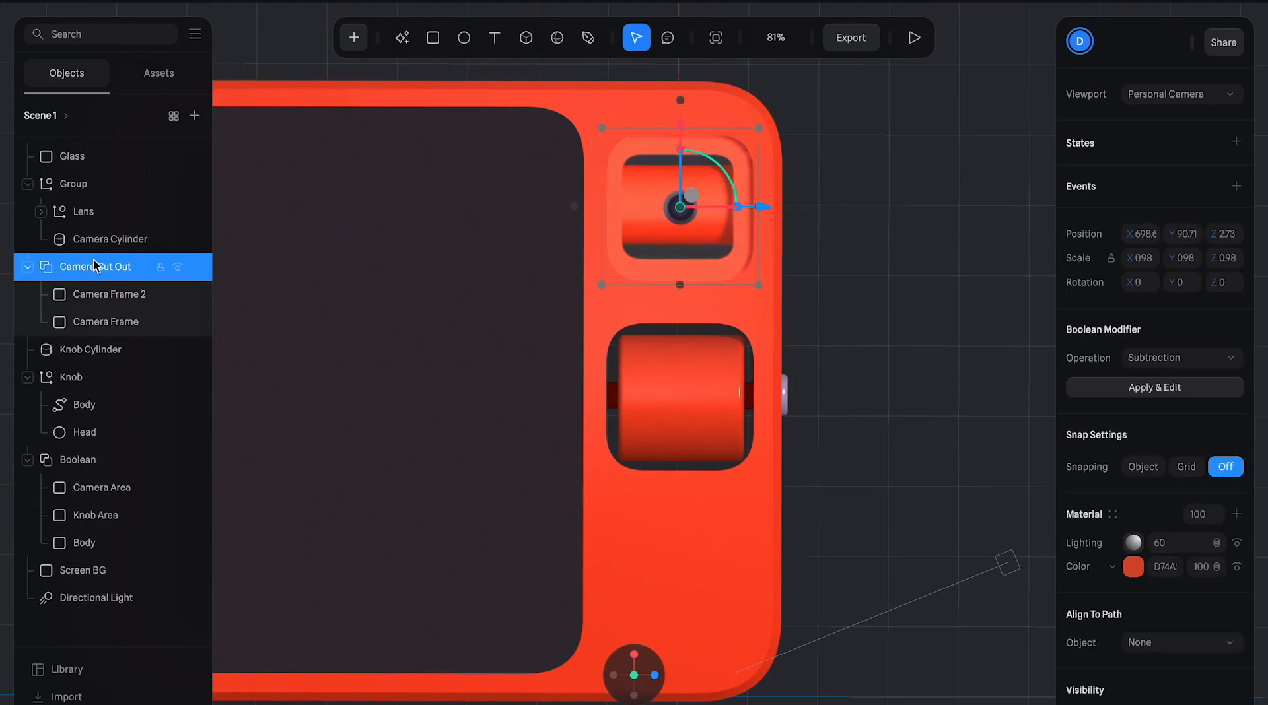
{"action": "left_click", "coordinate": [93, 211]}
{"action": "left_click", "coordinate": [93, 178]}
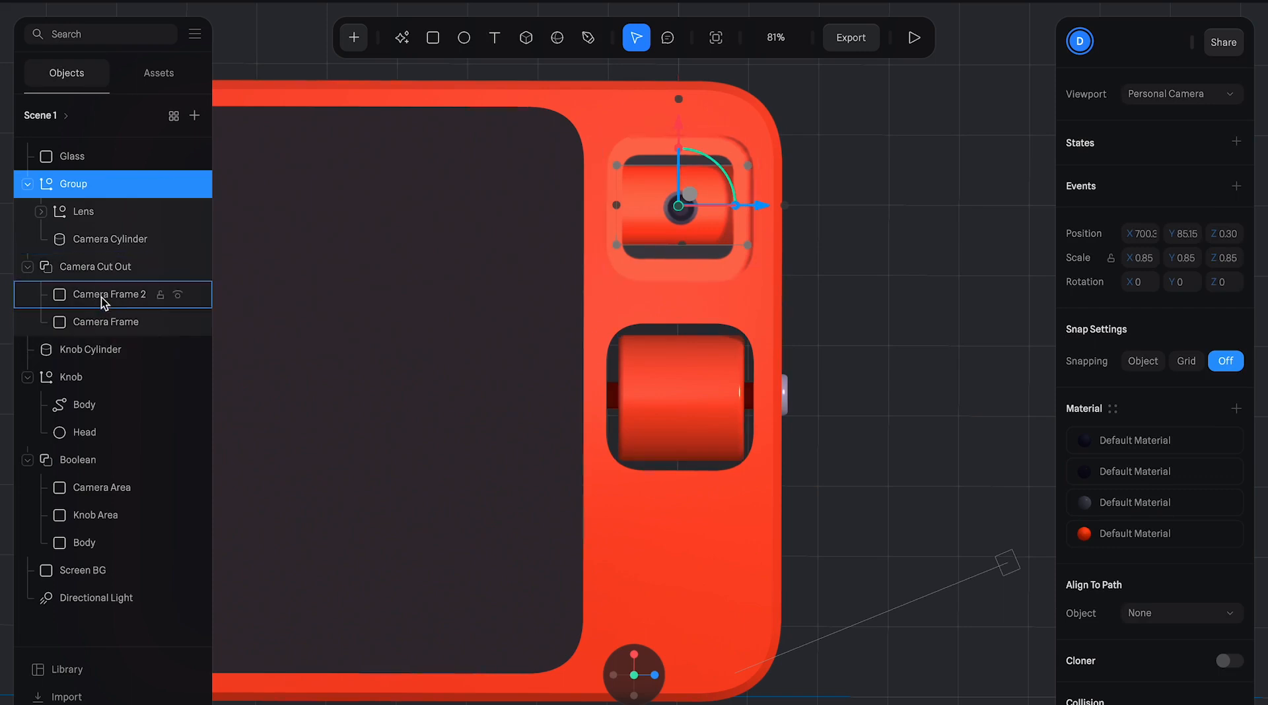
{"action": "left_click", "coordinate": [103, 348]}
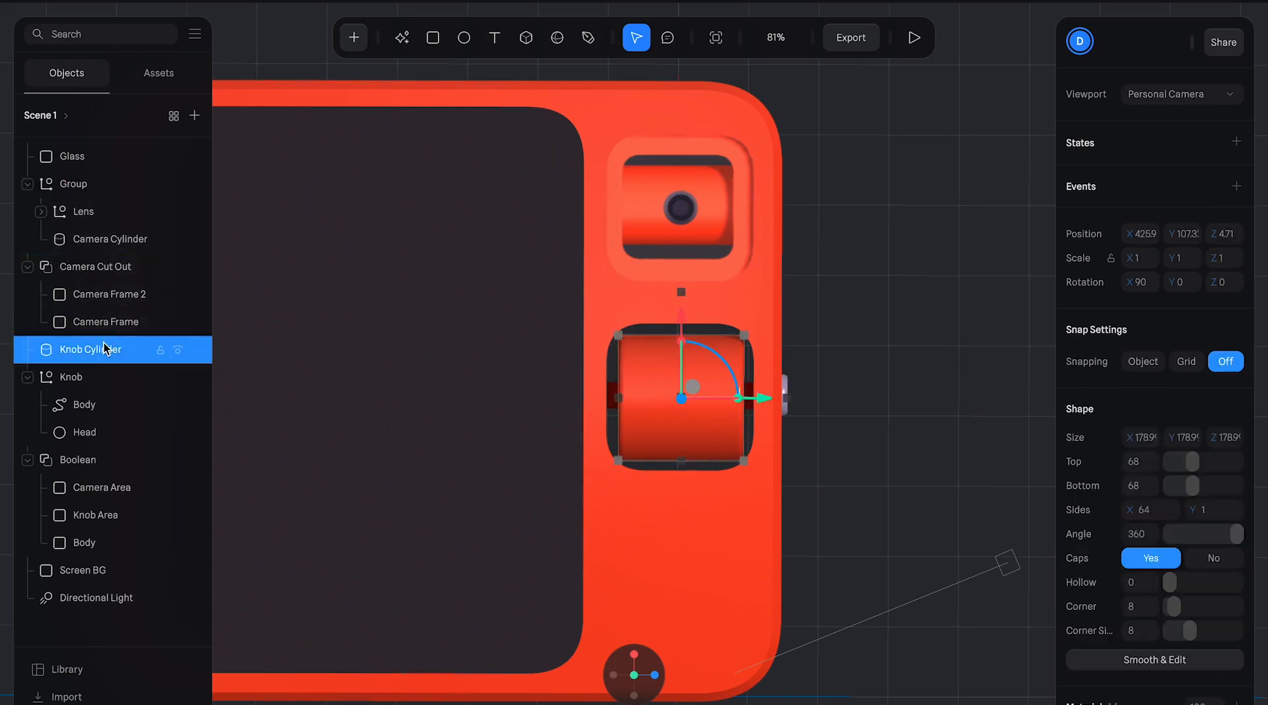
{"action": "left_click", "coordinate": [99, 161]}
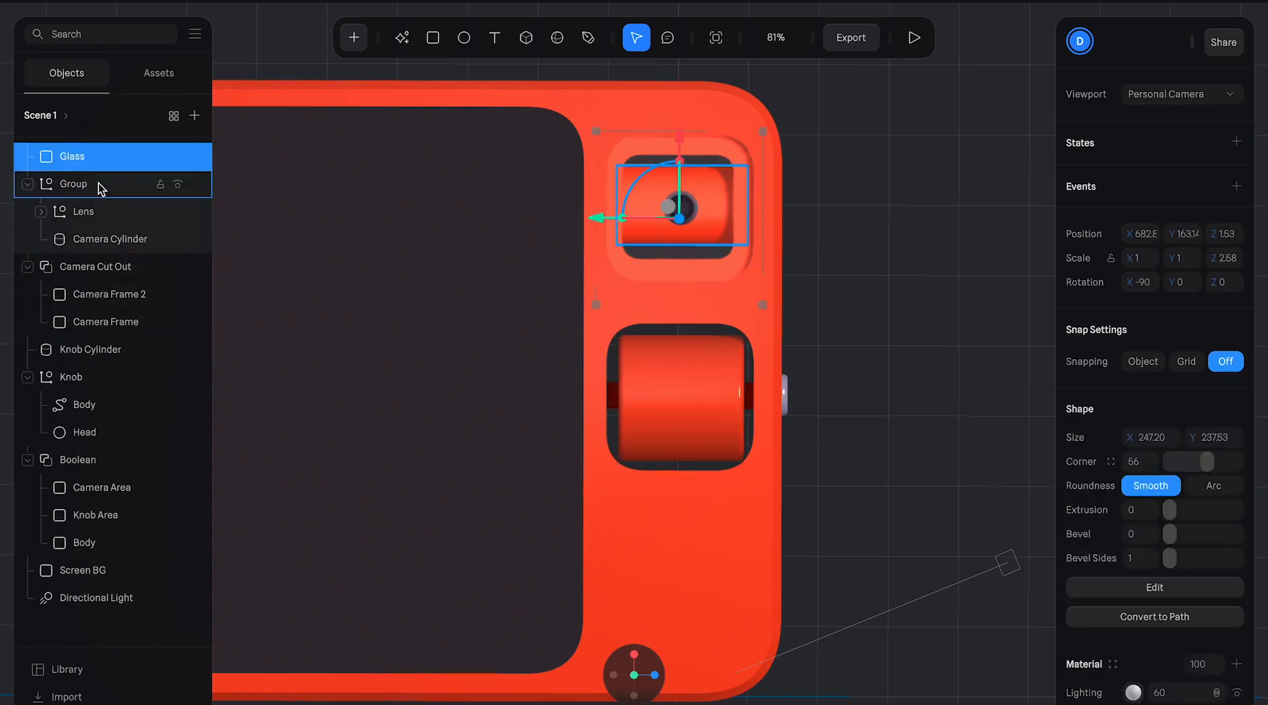
{"action": "left_click", "coordinate": [98, 184]}
{"action": "left_click", "coordinate": [96, 236]}
{"action": "left_click", "coordinate": [96, 264]}
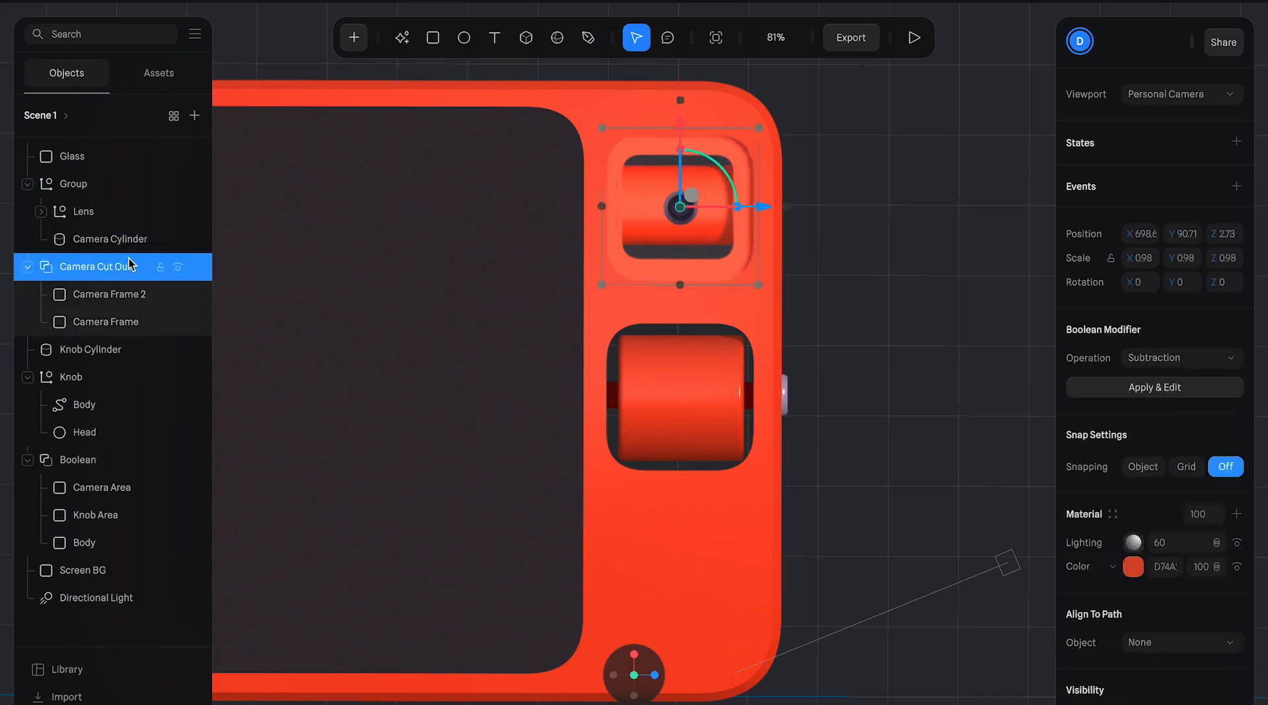
{"action": "left_click", "coordinate": [116, 300]}
{"action": "left_click", "coordinate": [113, 321]}
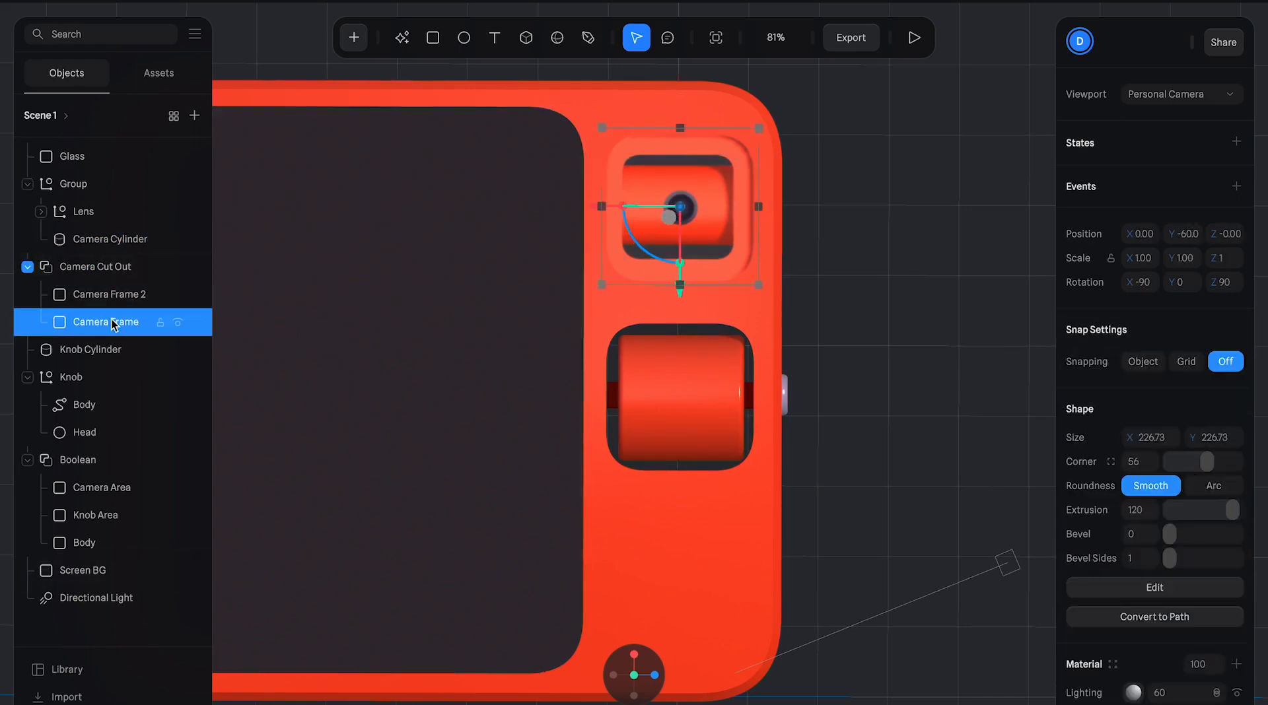
{"action": "left_click", "coordinate": [98, 179]}
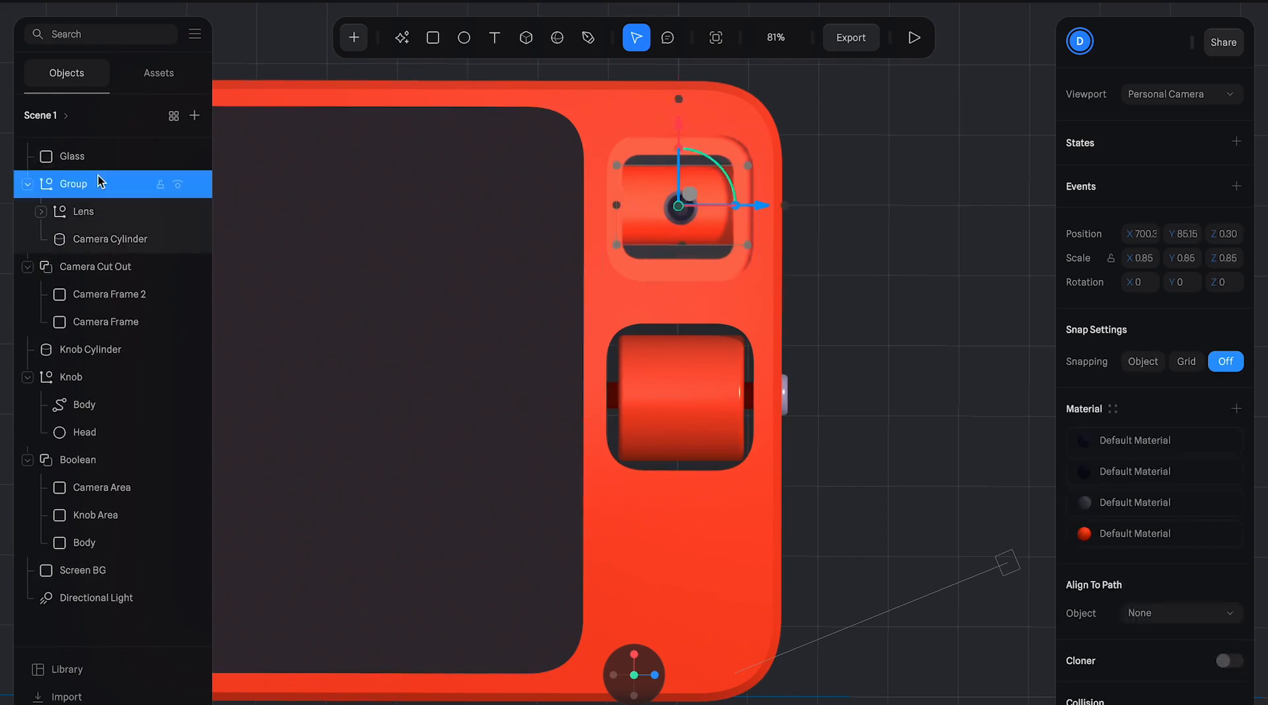
{"action": "left_click", "coordinate": [94, 223]}
{"action": "left_click", "coordinate": [93, 251]}
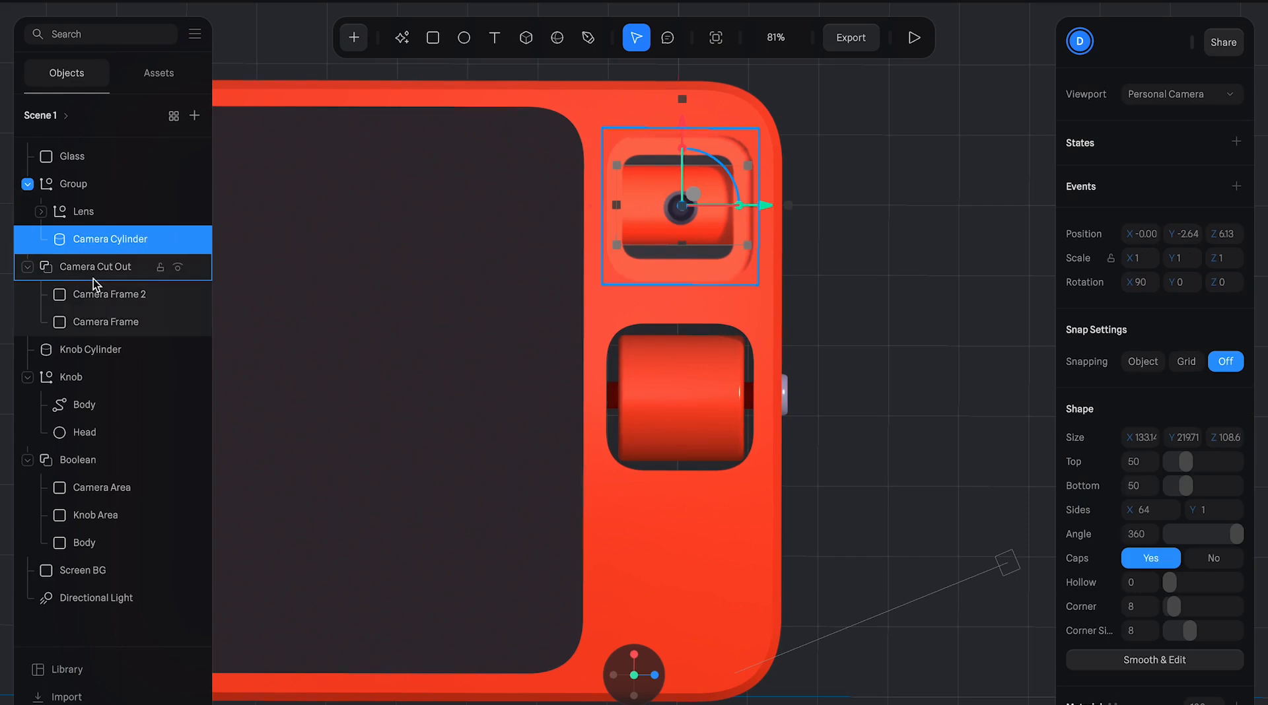
{"action": "left_click", "coordinate": [93, 276]}
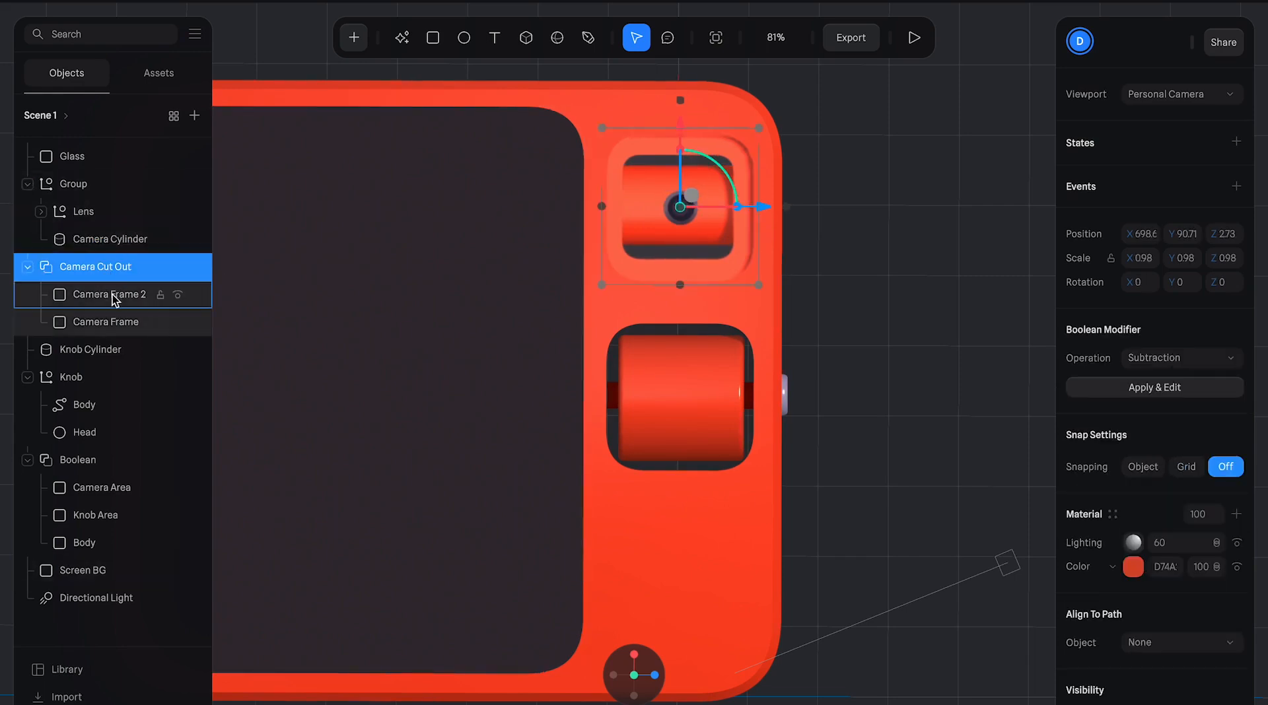
- Increase the corner radius of Camera Frame 2 to 48
{"action": "left_click", "coordinate": [114, 294]}
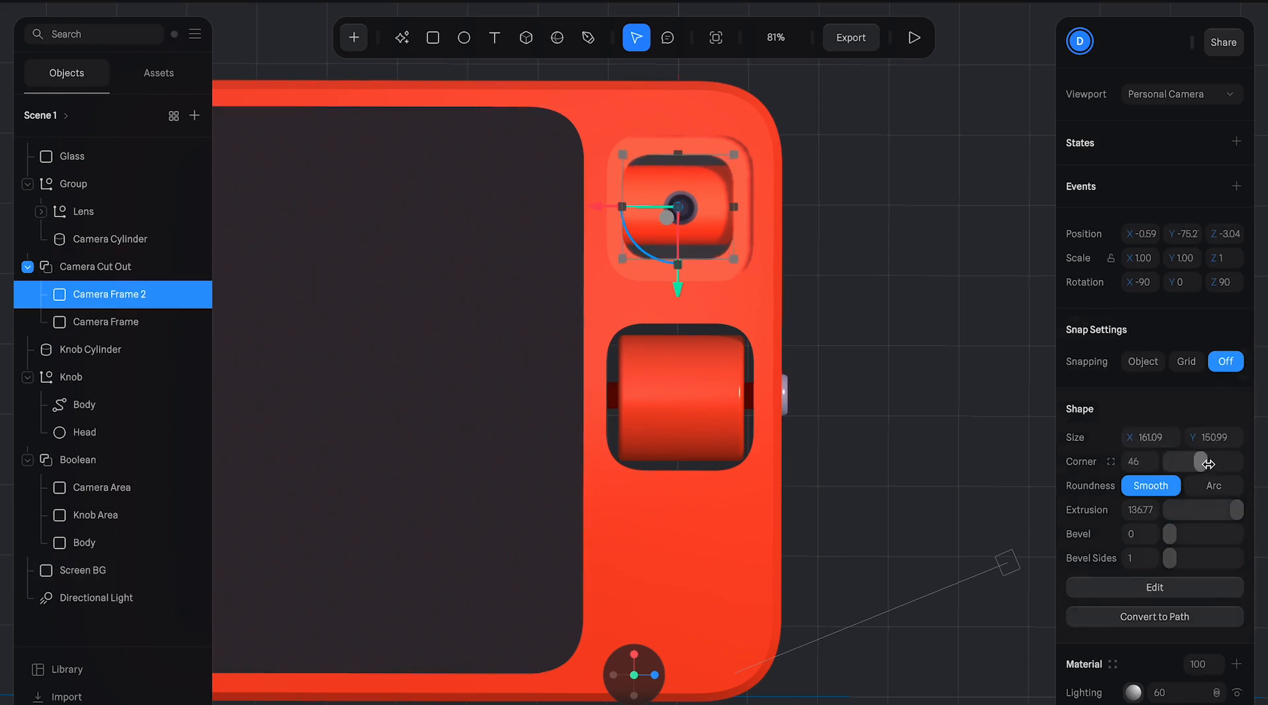
{"action": "left_click_drag", "start_coordinate": [1208, 464], "coordinate": [1206, 465]}
{"action": "left_click", "coordinate": [910, 275]}
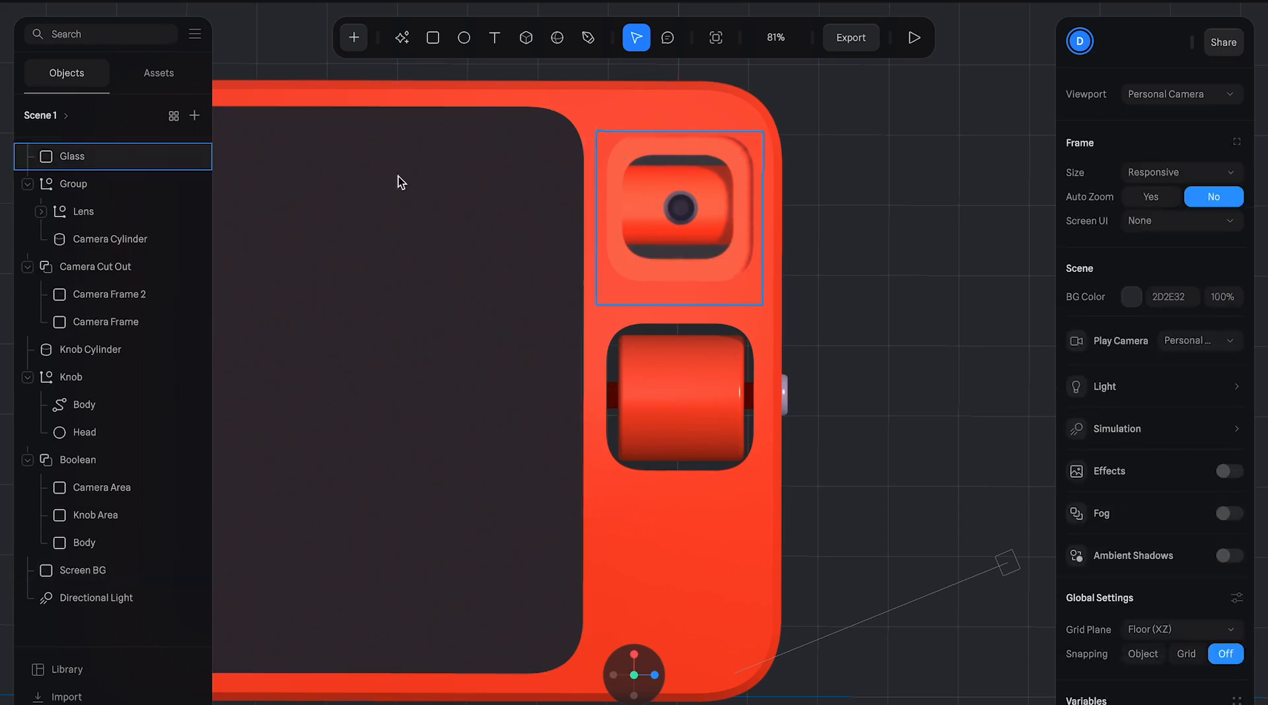
- Set the outer Camera Frame's corner radius to 48 and compare it with Camera Frame 2
{"action": "left_click", "coordinate": [118, 266]}
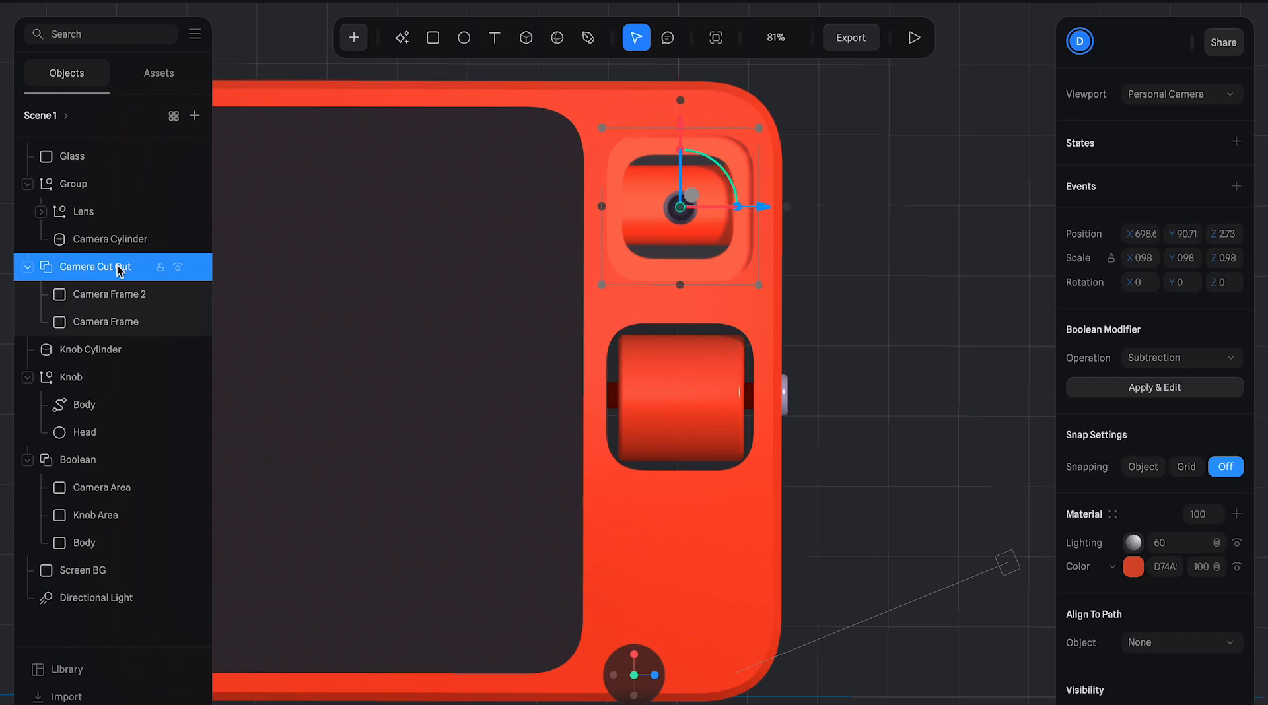
{"action": "left_click", "coordinate": [132, 321]}
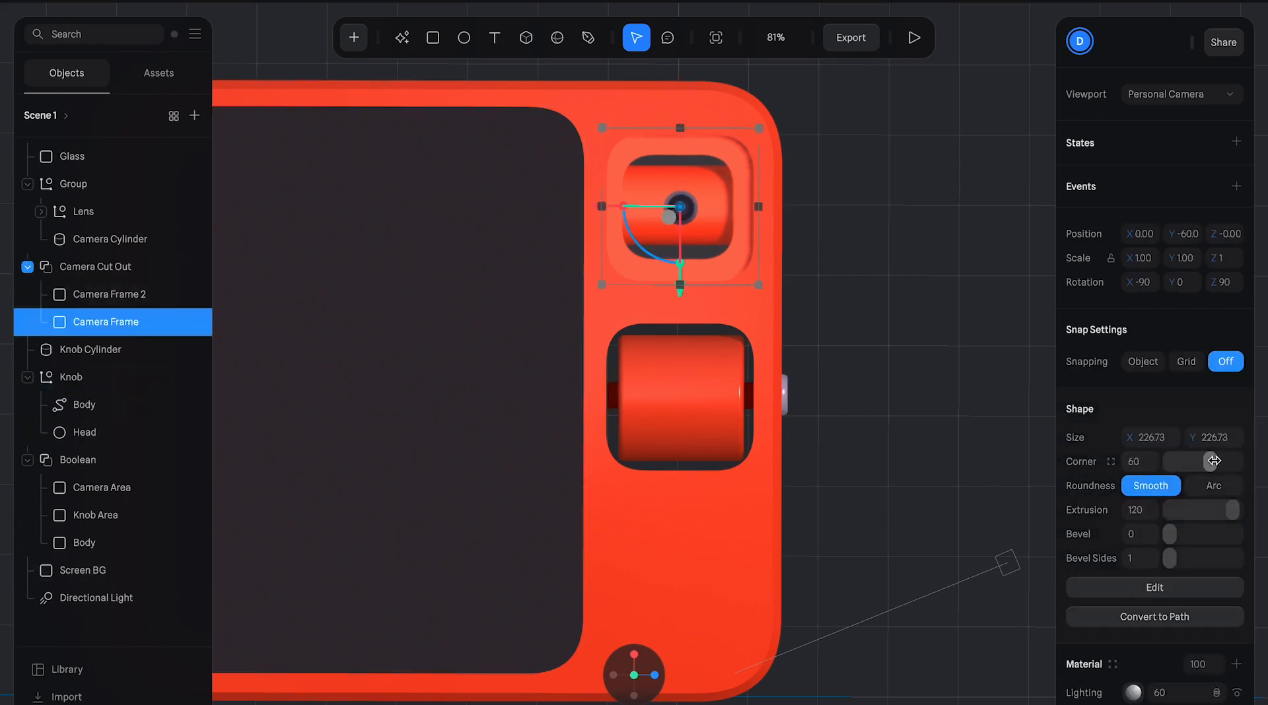
{"action": "left_click_drag", "start_coordinate": [1219, 460], "coordinate": [1203, 464]}
{"action": "left_click", "coordinate": [1131, 462]}
{"action": "type", "text": "48"}
{"action": "key", "text": "Return"}
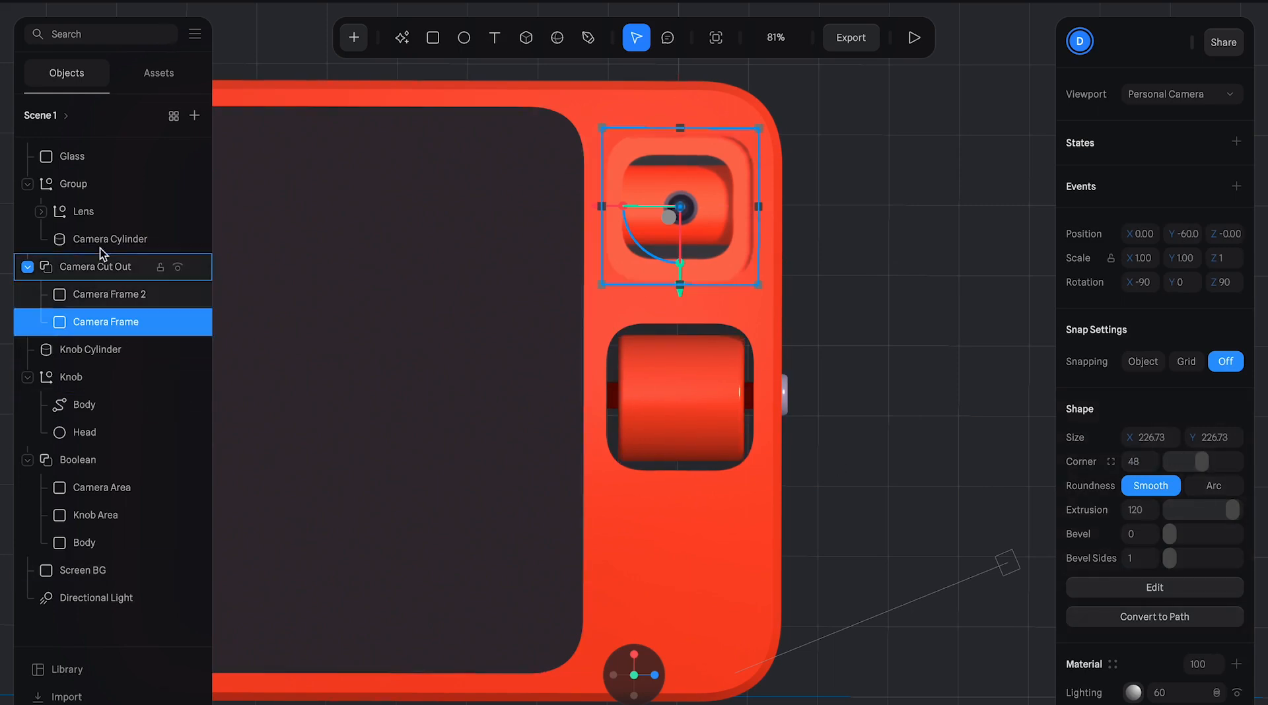
{"action": "left_click", "coordinate": [106, 299]}
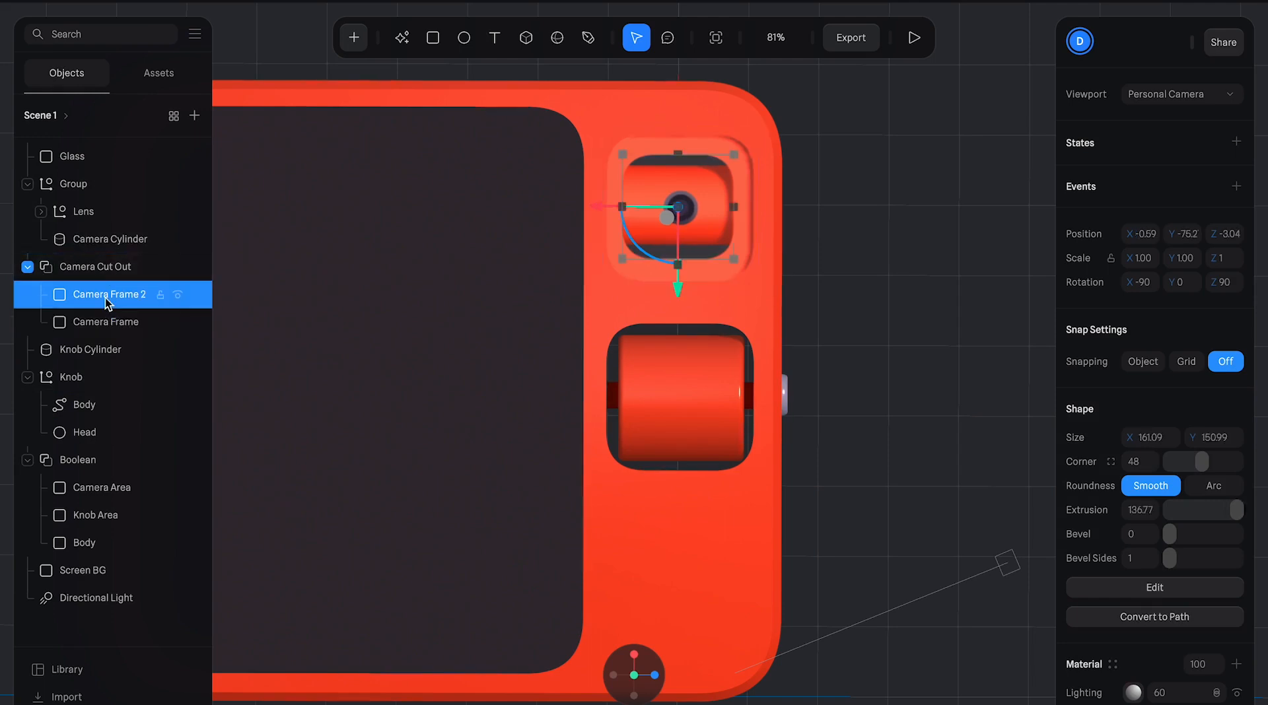
{"action": "left_click", "coordinate": [878, 185]}
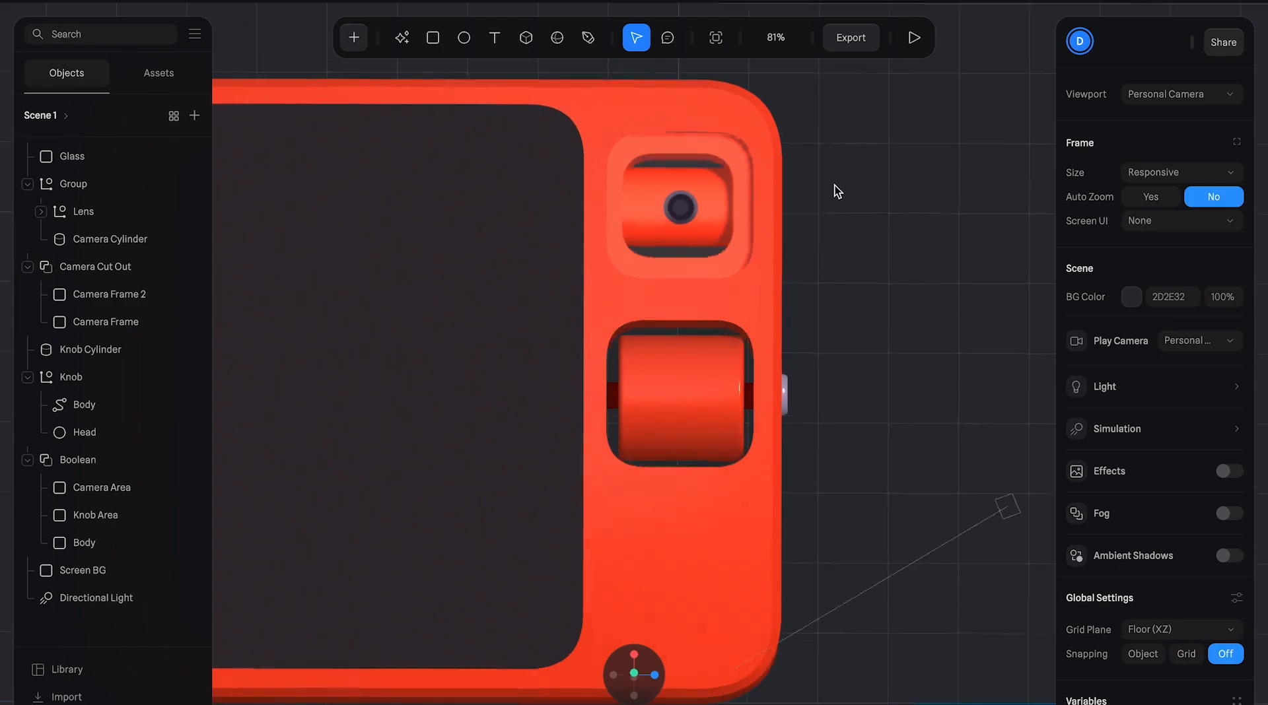
- Preview the scene in play mode and orbit the device to check the rounded camera opening
{"action": "middle_click_drag", "start_coordinate": [834, 190], "coordinate": [836, 141]}
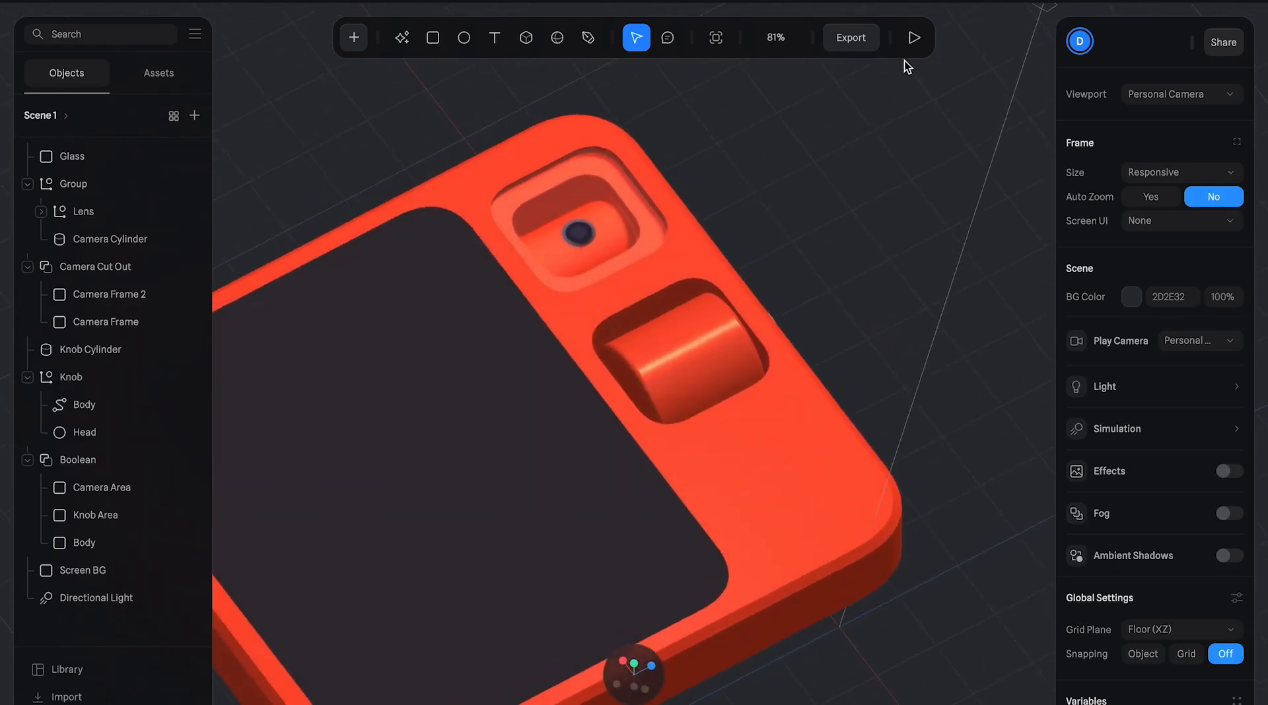
{"action": "left_click", "coordinate": [914, 39]}
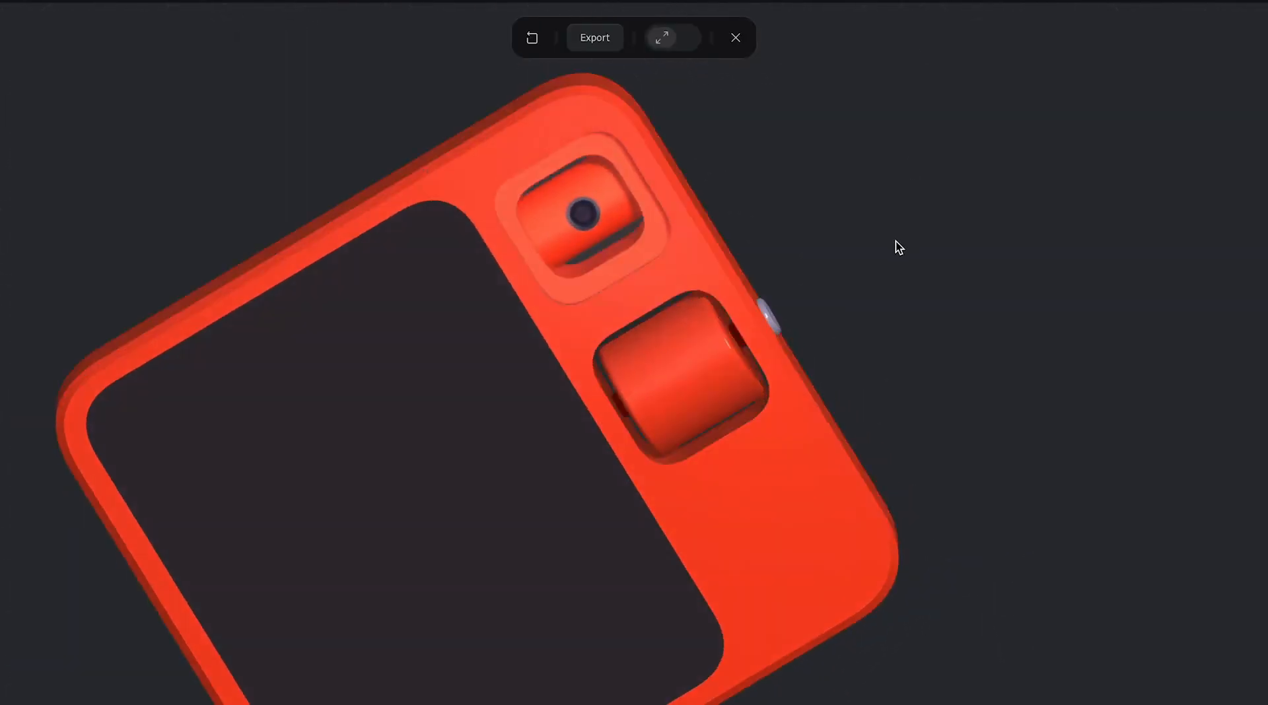
{"action": "left_click_drag", "start_coordinate": [873, 216], "coordinate": [942, 185]}
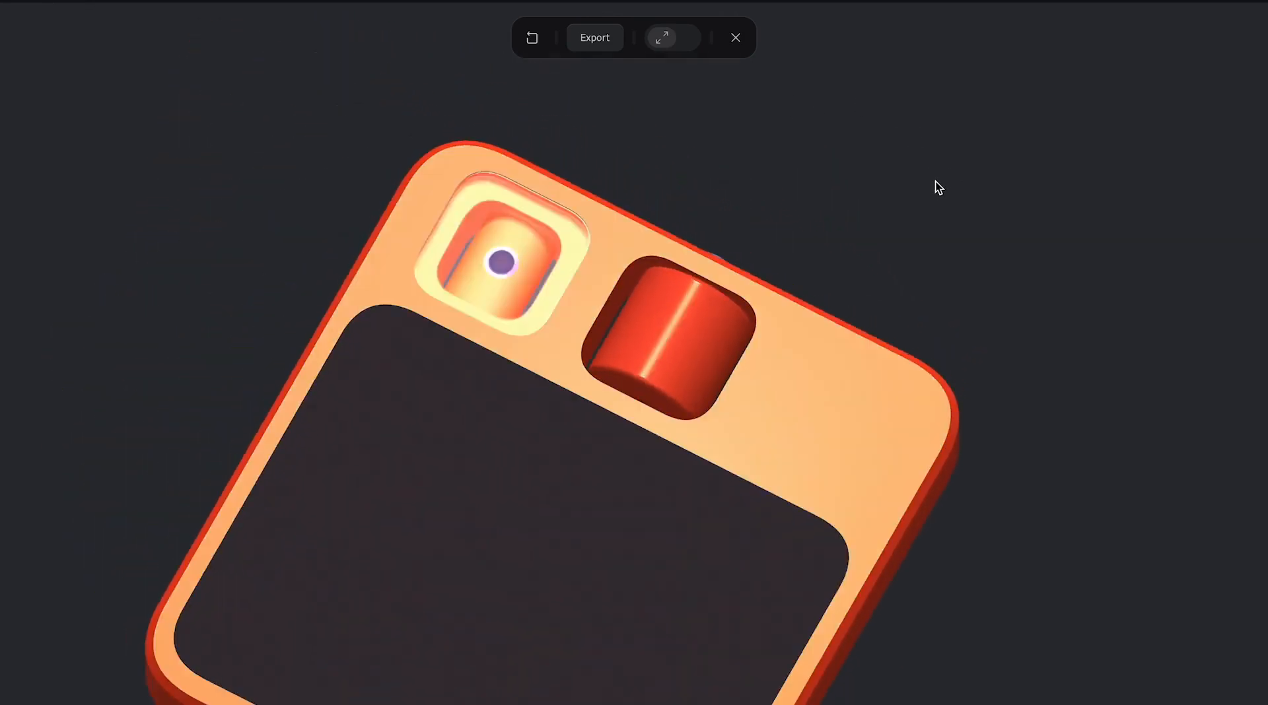
- Orbit the device once more in the preview to view the camera opening and exit play mode
{"action": "left_click_drag", "start_coordinate": [935, 181], "coordinate": [754, 57]}
{"action": "left_click", "coordinate": [743, 42]}
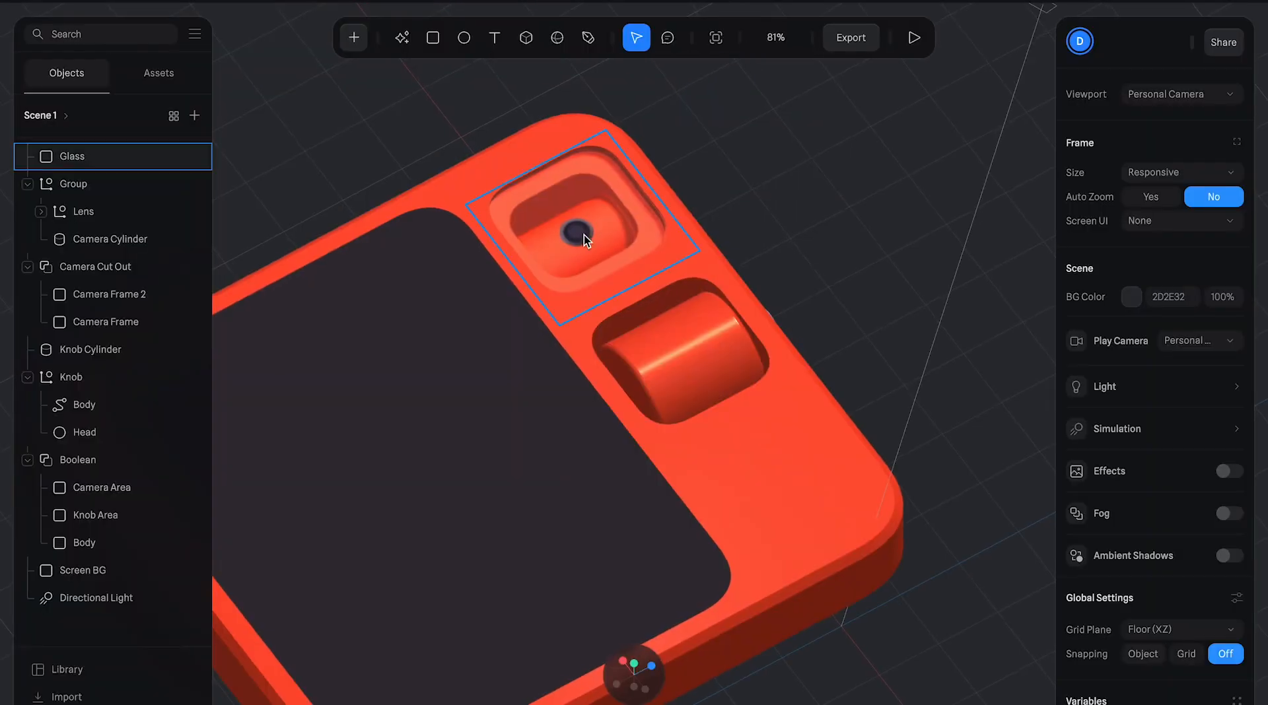
- Inspect the Glass, the camera group and its Lens, expanding the Lens to examine Ellipse 3 from above
{"action": "left_click", "coordinate": [109, 183]}
{"action": "left_click", "coordinate": [105, 156]}
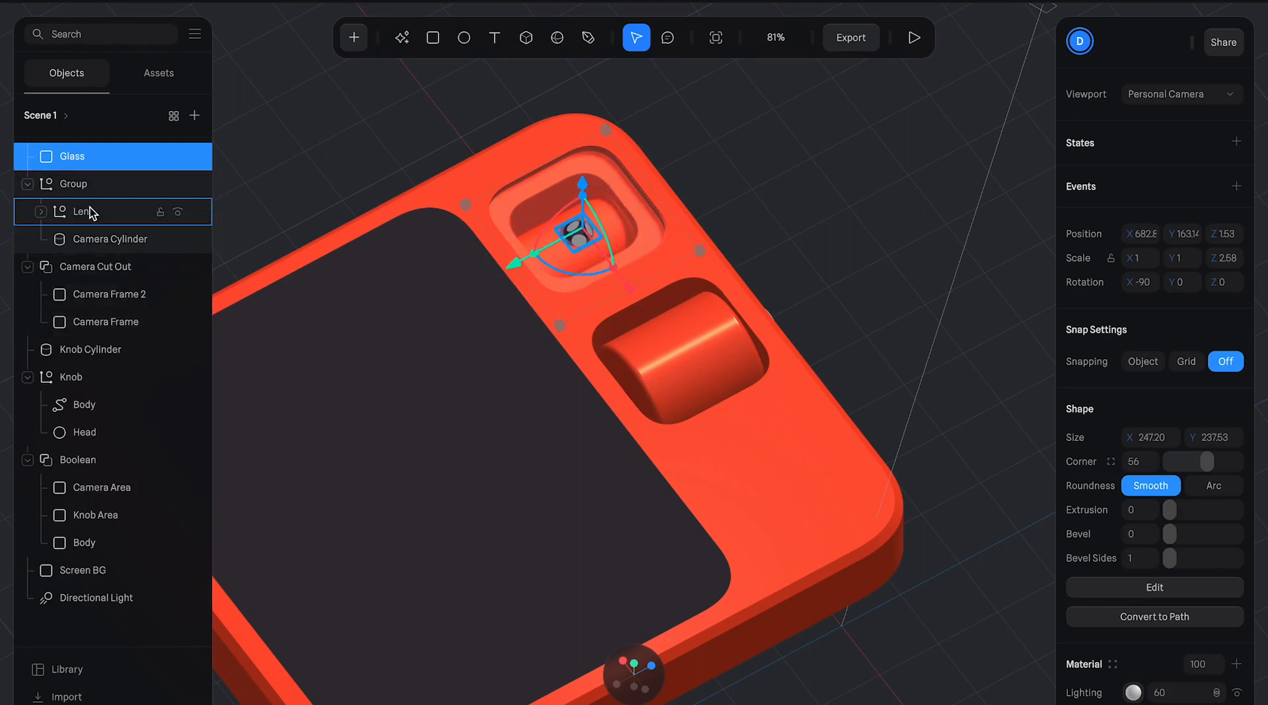
{"action": "left_click", "coordinate": [76, 184]}
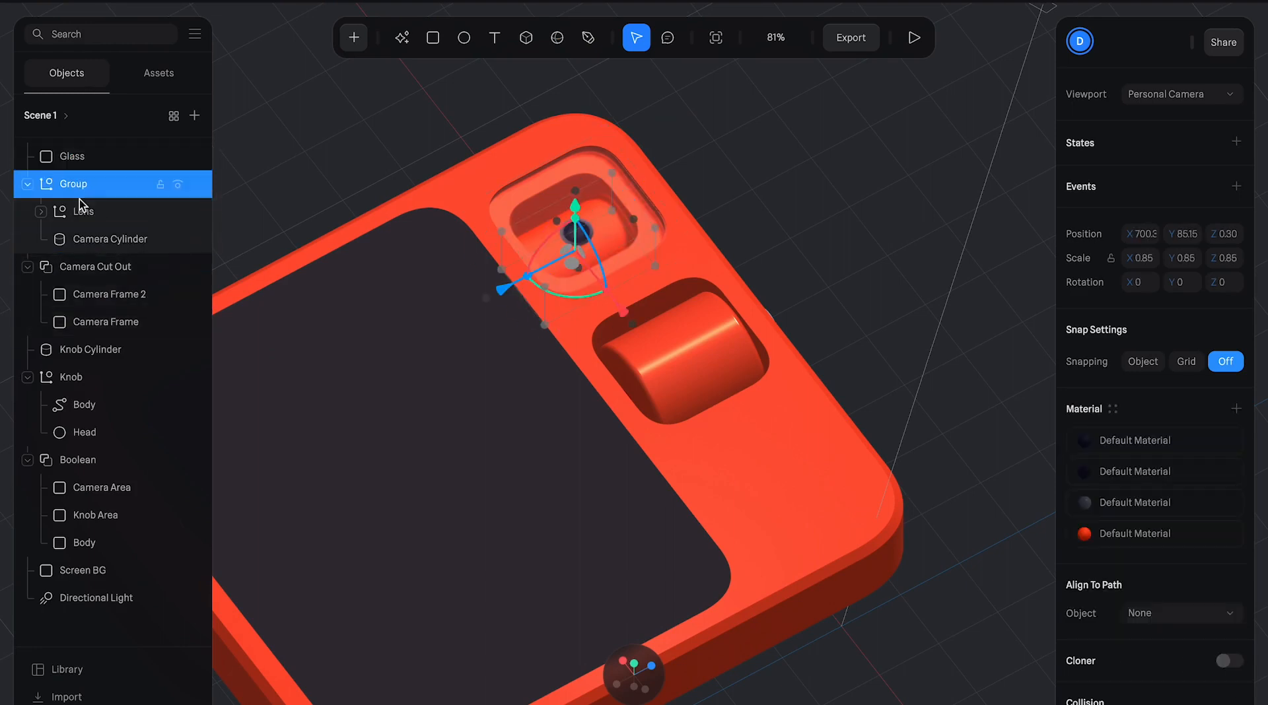
{"action": "left_click", "coordinate": [82, 210]}
{"action": "left_click_drag", "start_coordinate": [509, 273], "coordinate": [509, 276]}
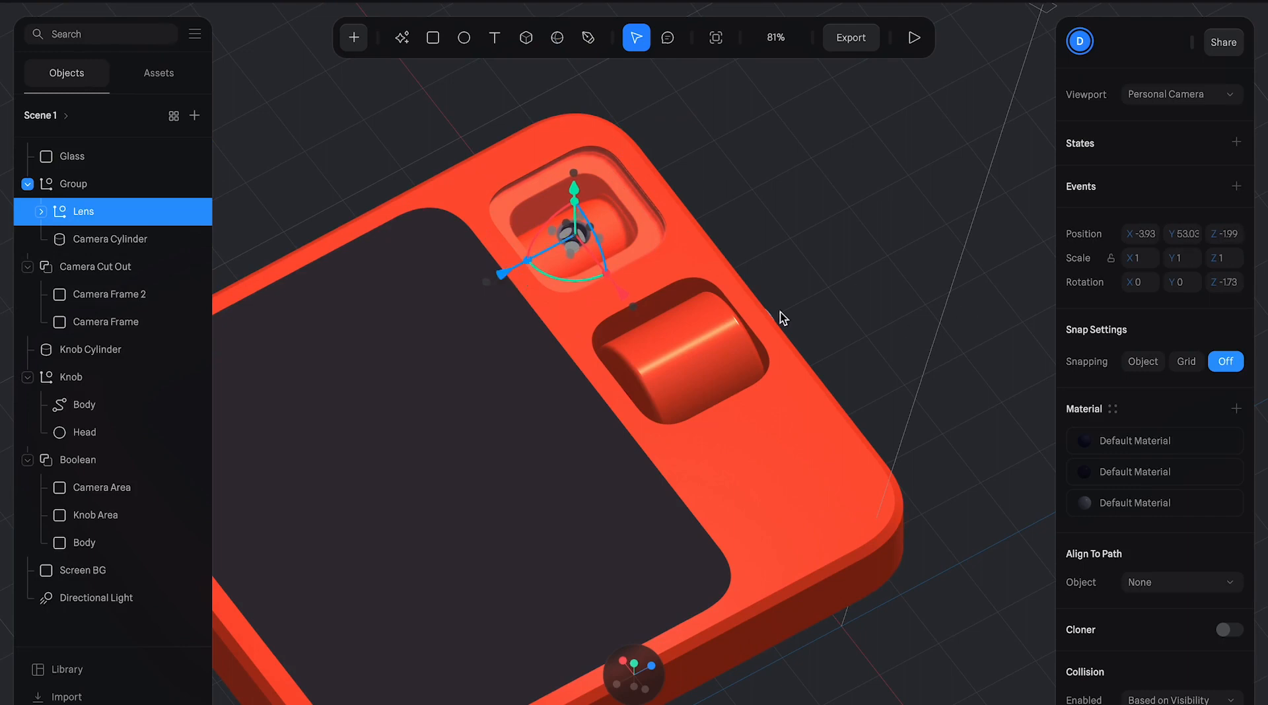
{"action": "left_click", "coordinate": [41, 211]}
{"action": "left_click", "coordinate": [89, 239]}
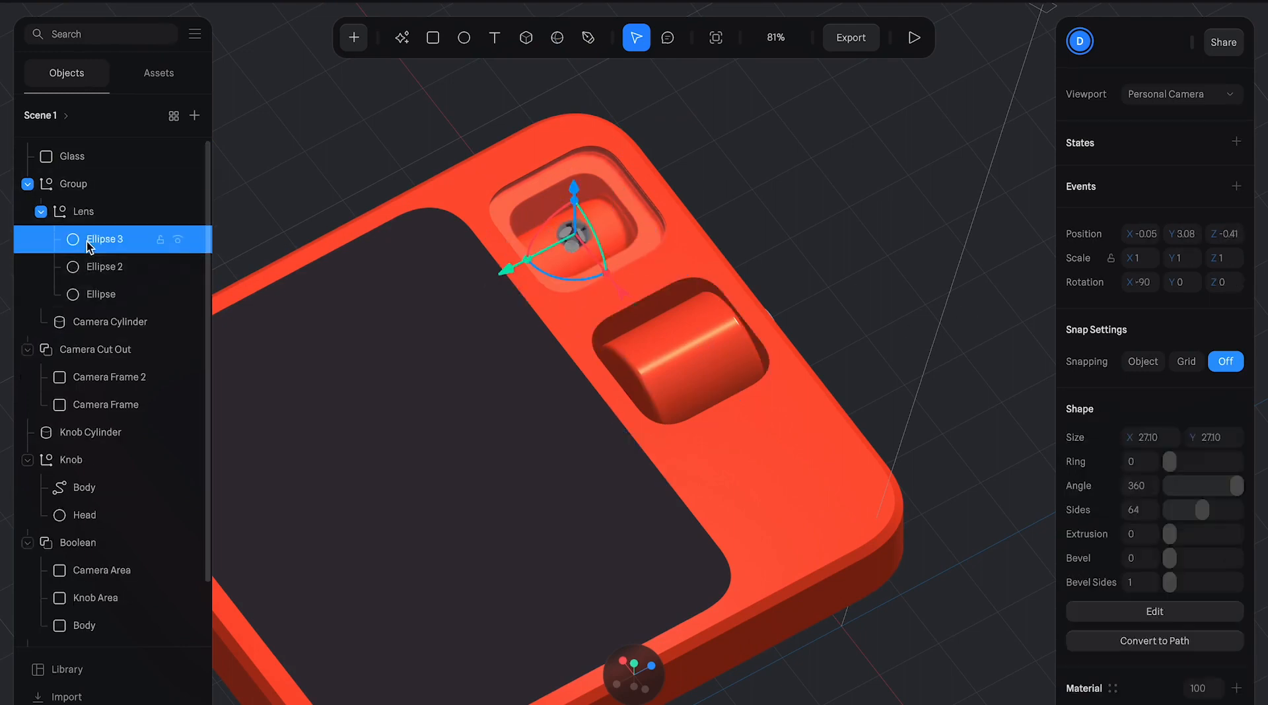
{"action": "left_click_drag", "start_coordinate": [708, 198], "coordinate": [707, 219]}
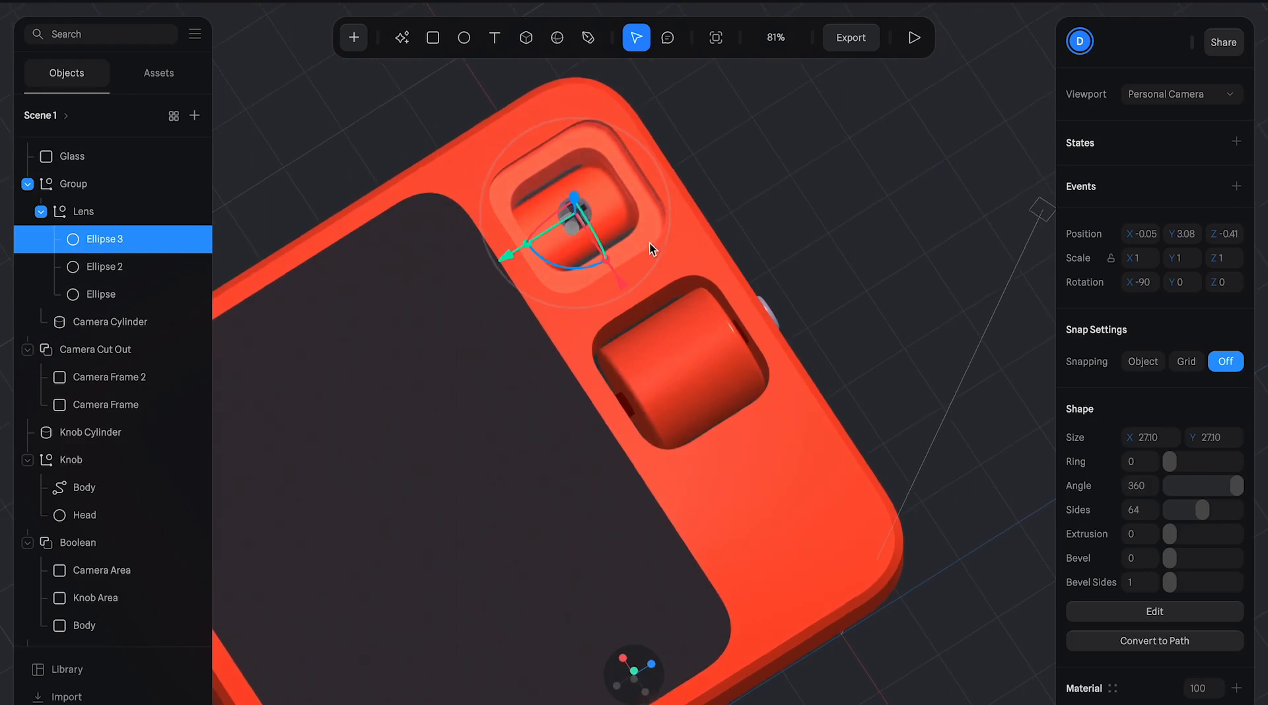
- Review the color and lighting type of the lens's Ellipse and hide its Gradient material layer
{"action": "left_click", "coordinate": [100, 293]}
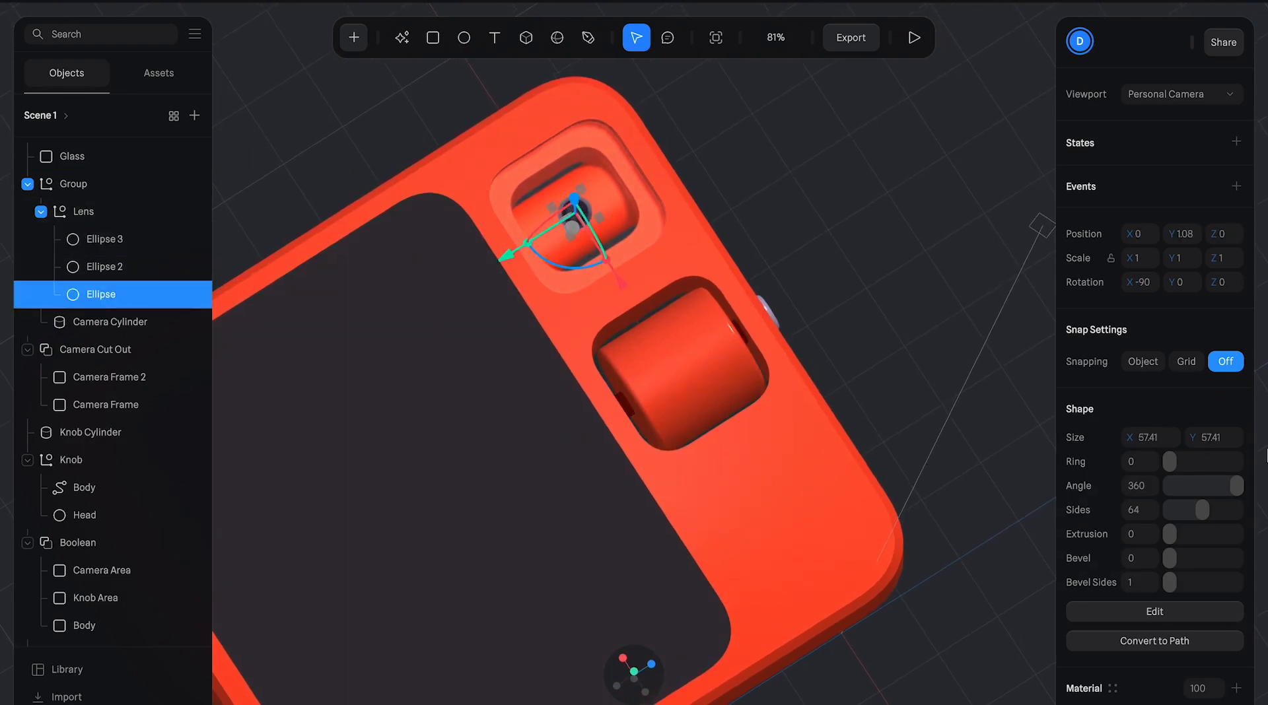
{"action": "scroll", "coordinate": [928, 472], "scroll_direction": "down", "scroll_amount": 3}
{"action": "scroll", "coordinate": [1181, 490], "scroll_direction": "down", "scroll_amount": 1}
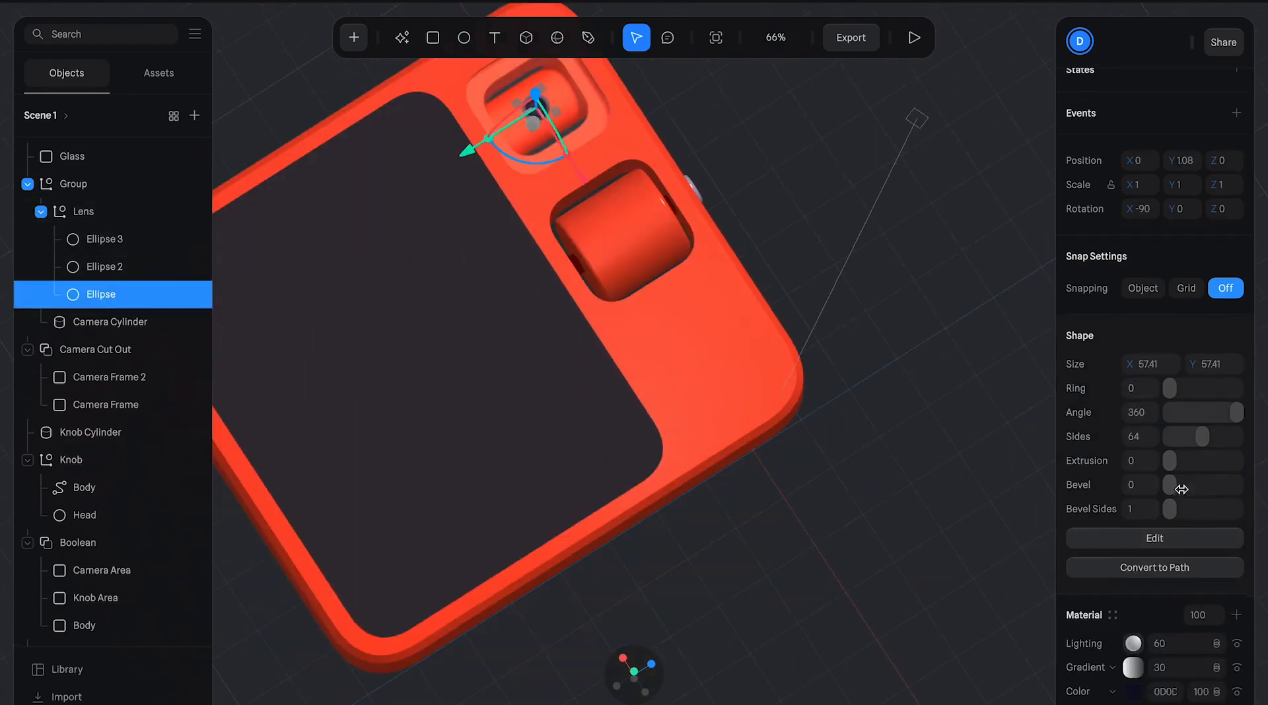
{"action": "left_click", "coordinate": [1133, 692]}
{"action": "scroll", "coordinate": [1177, 336], "scroll_direction": "down", "scroll_amount": 2}
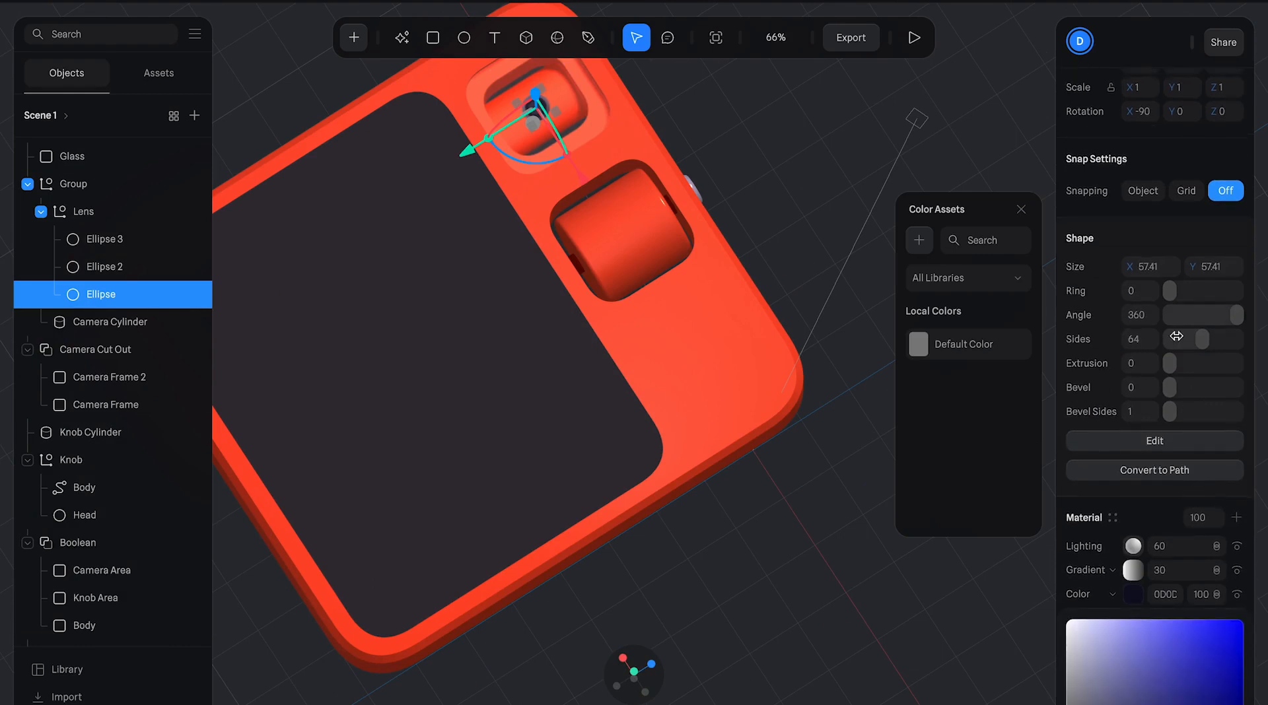
{"action": "left_click", "coordinate": [1156, 246]}
{"action": "left_click", "coordinate": [1133, 547]}
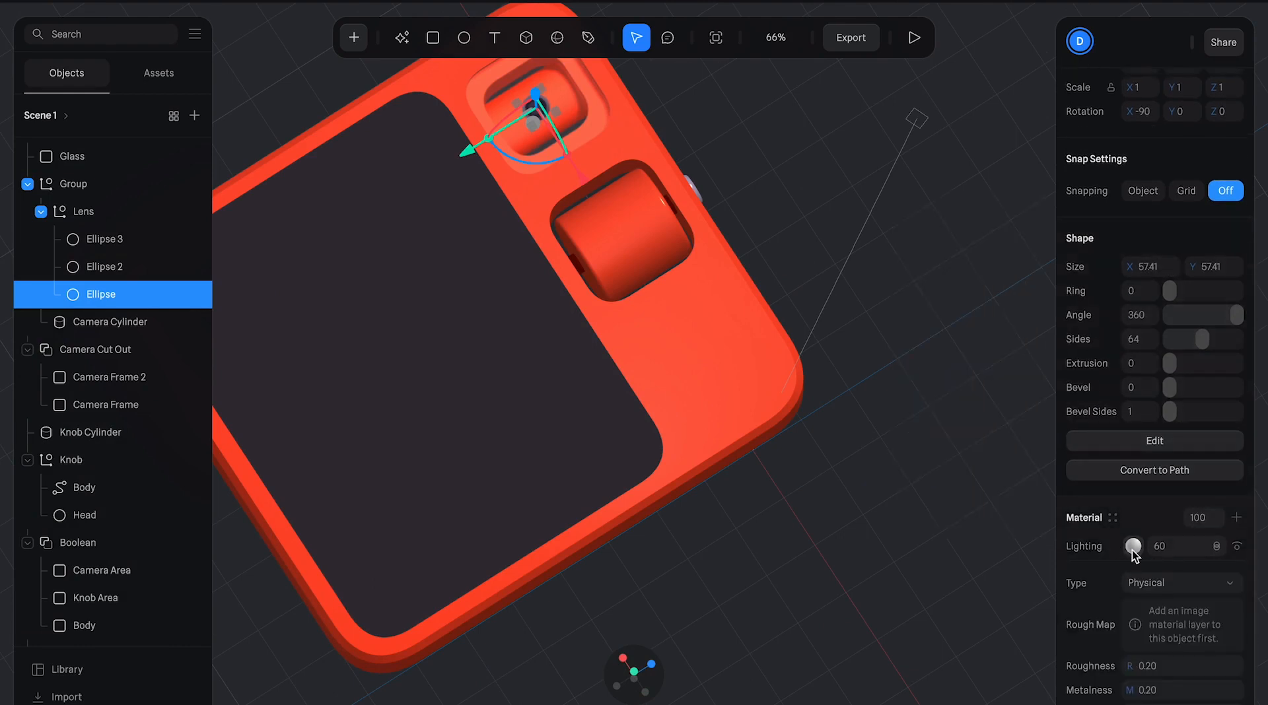
{"action": "left_click", "coordinate": [1166, 584]}
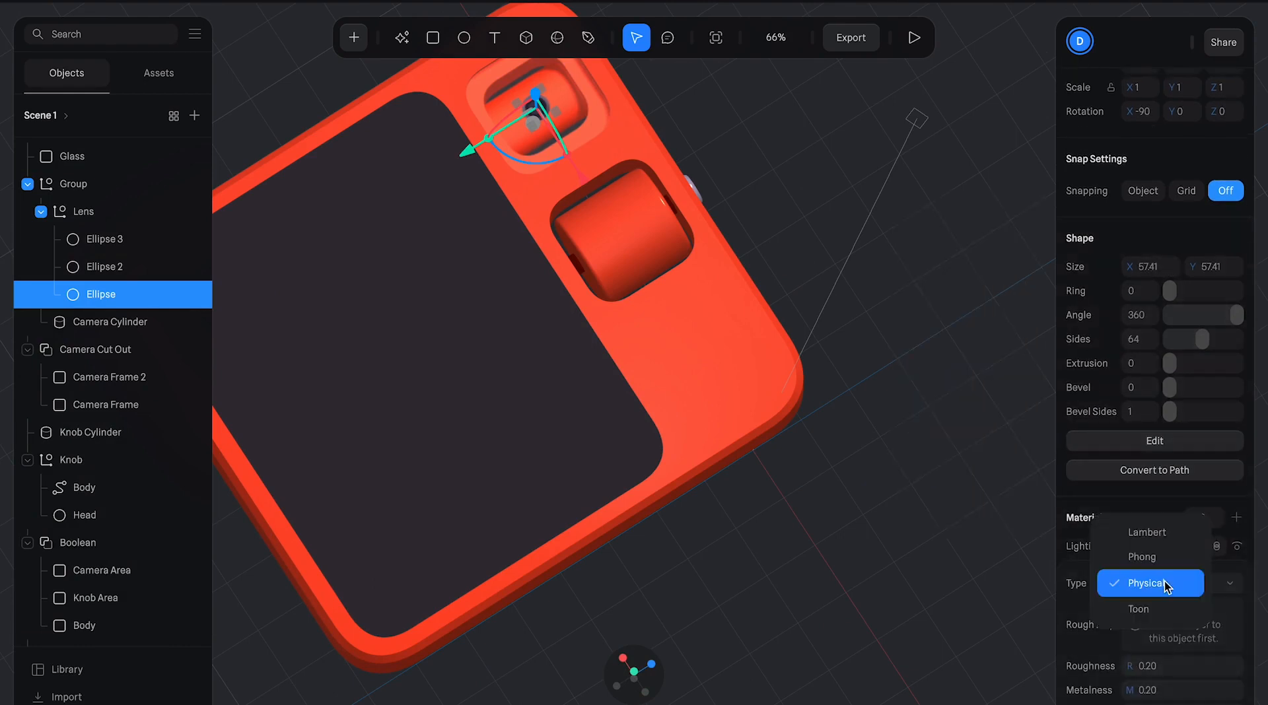
{"action": "left_click", "coordinate": [1182, 497]}
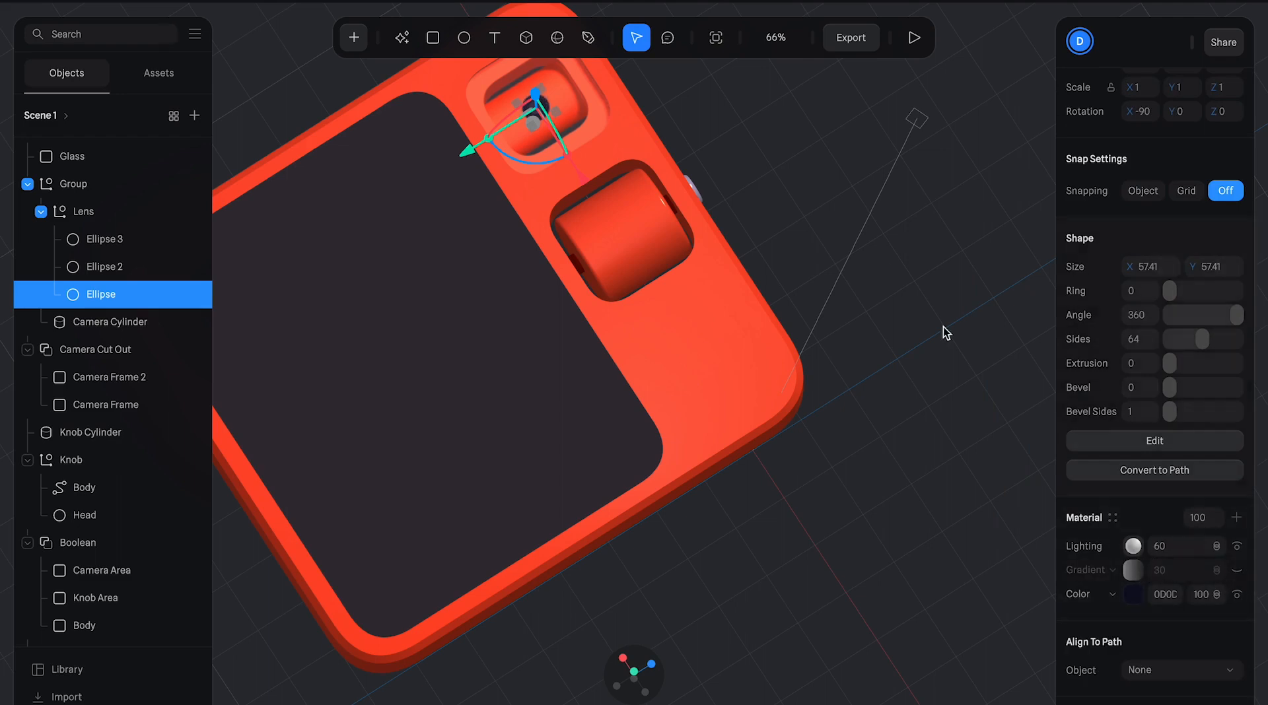
{"action": "left_click", "coordinate": [892, 254]}
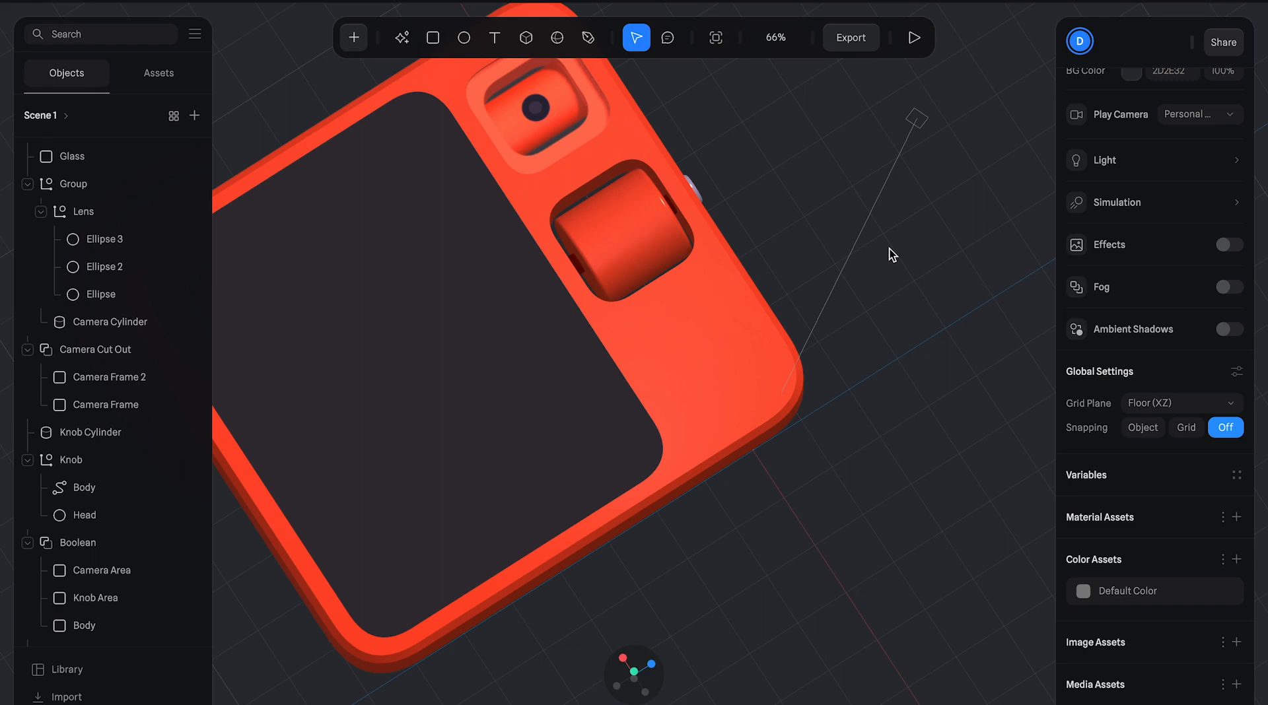
- Orbit the device in the editor and in play mode to check the lens without its gradient
{"action": "left_click_drag", "start_coordinate": [871, 252], "coordinate": [855, 228], "text": "alt"}
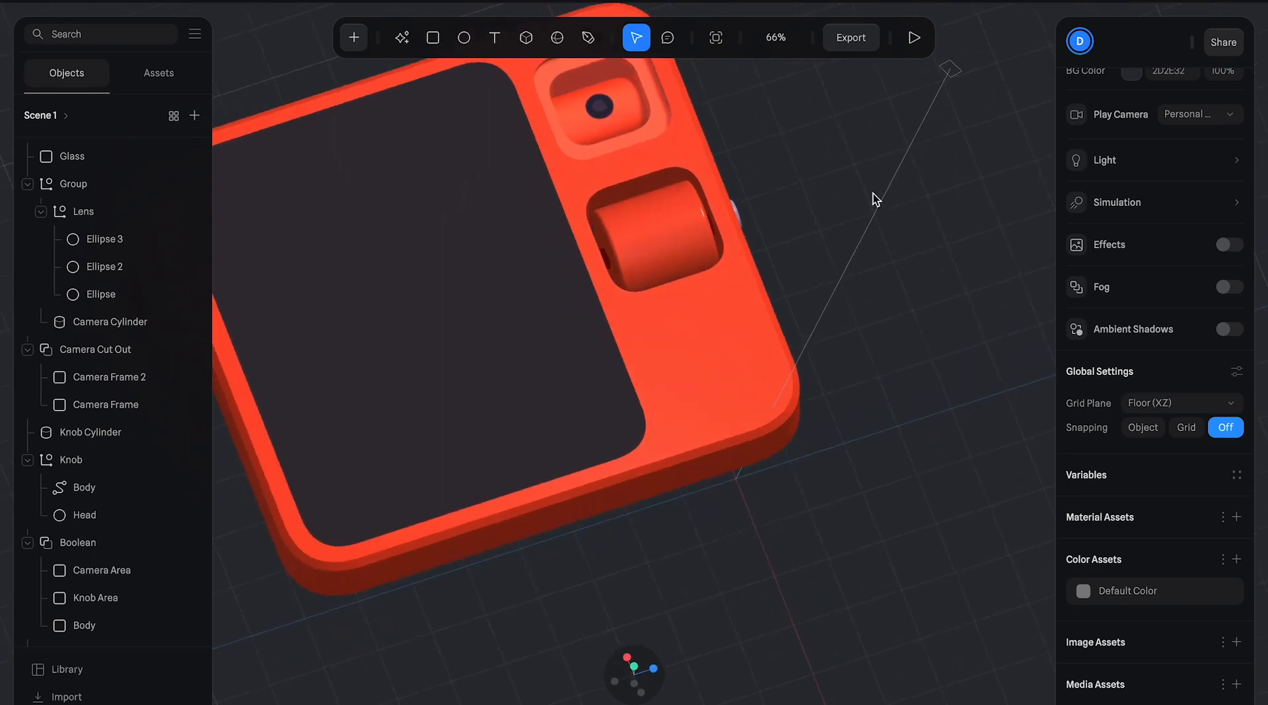
{"action": "left_click", "coordinate": [914, 38]}
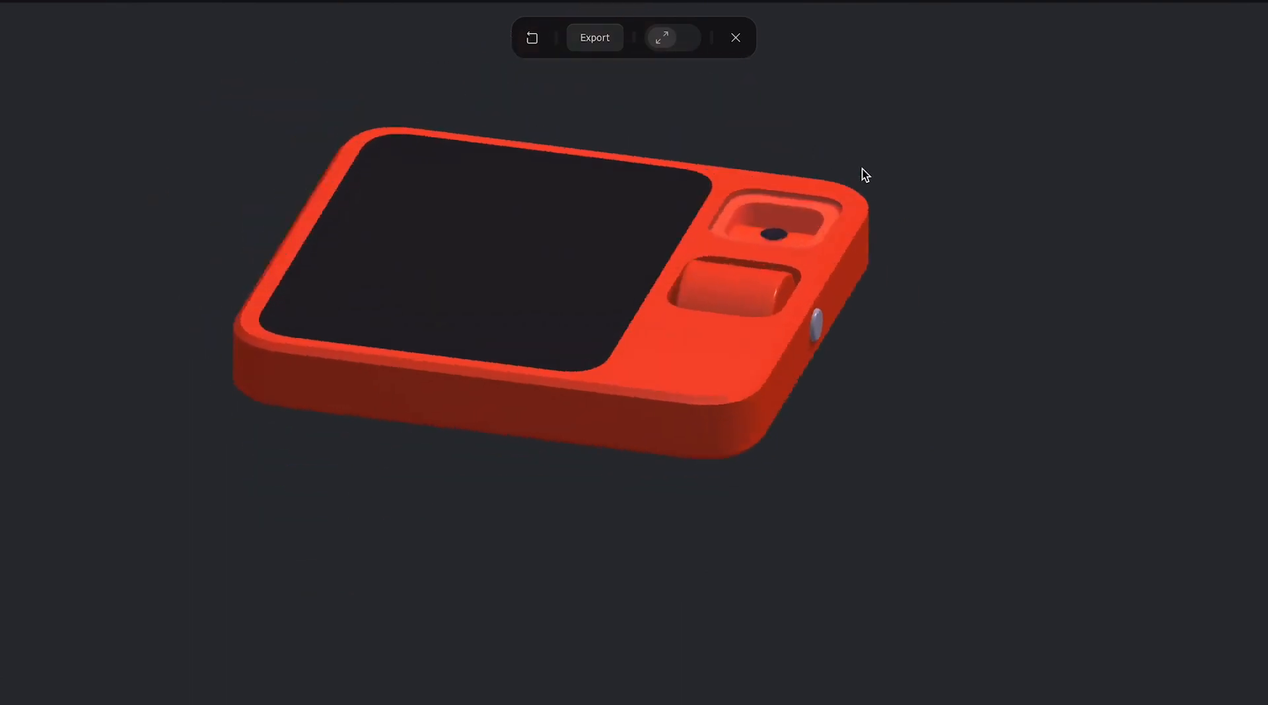
{"action": "left_click_drag", "start_coordinate": [843, 160], "coordinate": [904, 227]}
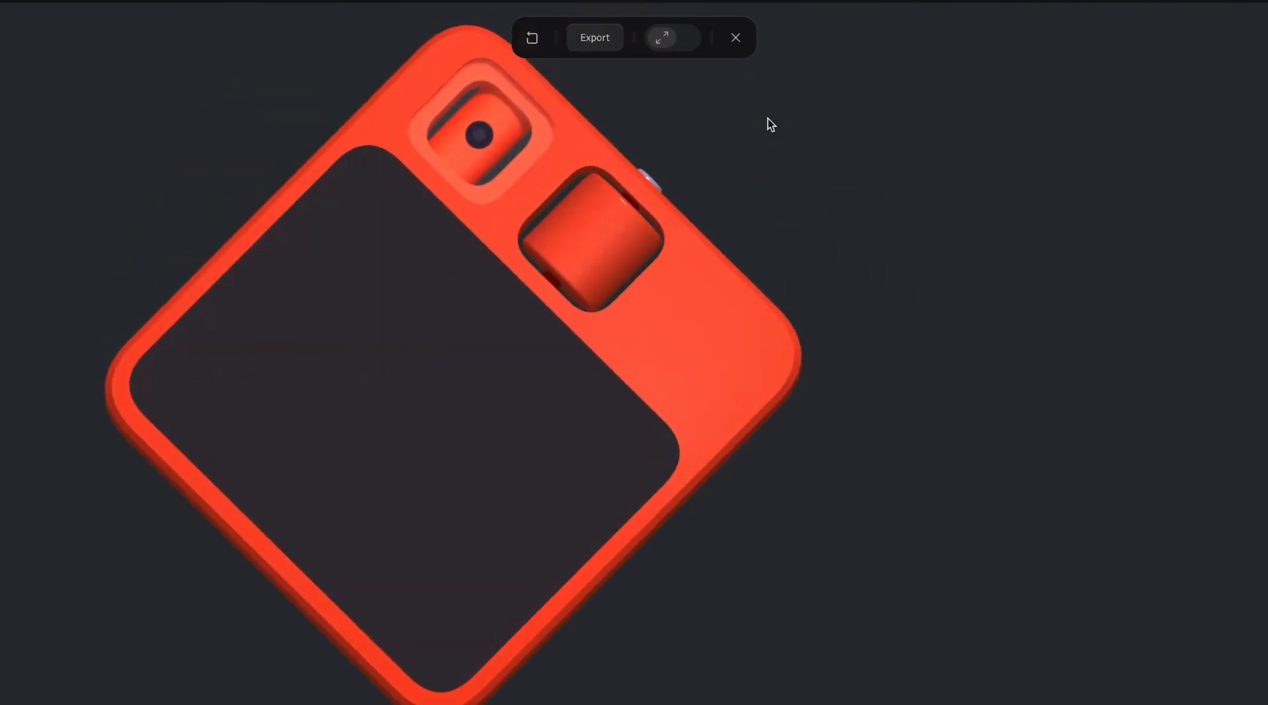
{"action": "left_click", "coordinate": [734, 39]}
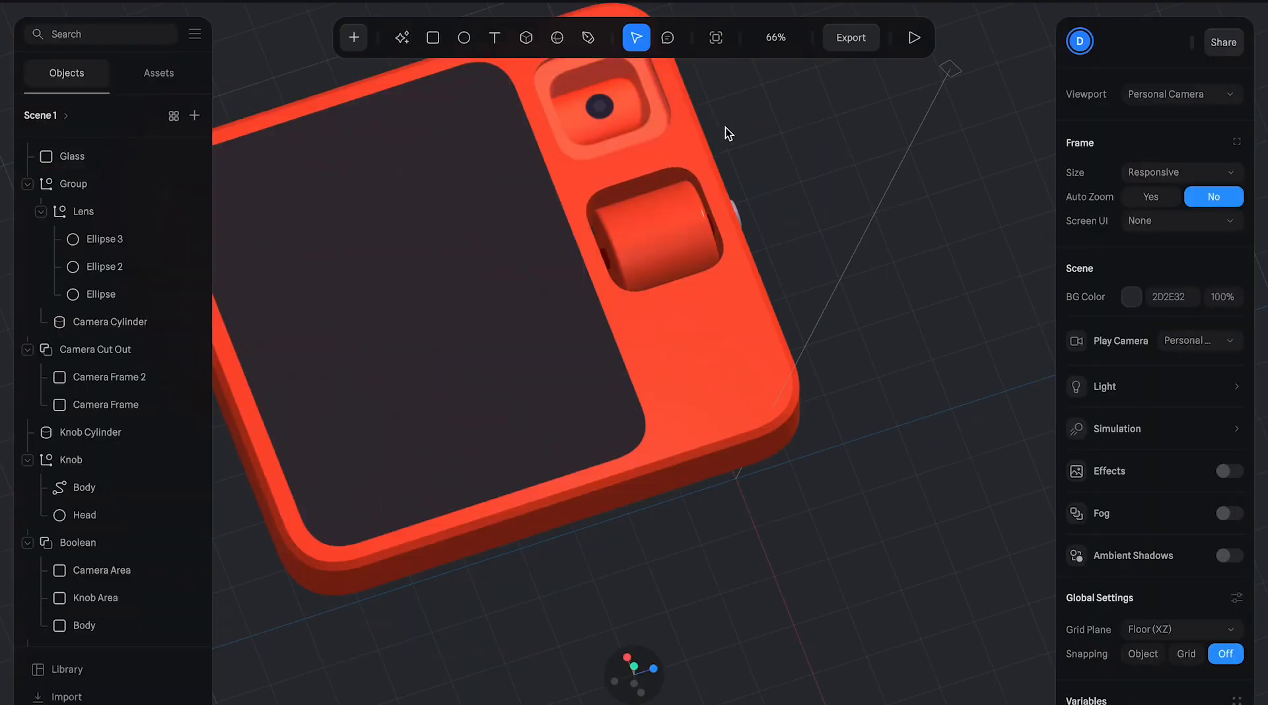
- Apply the Metal Color&Shinny 03 material from the Spline Library to Ellipse 3 of the lens
{"action": "scroll", "coordinate": [707, 146], "scroll_direction": "up", "scroll_amount": 5, "text": "ctrl"}
{"action": "scroll", "coordinate": [707, 148], "scroll_direction": "up", "scroll_amount": 3}
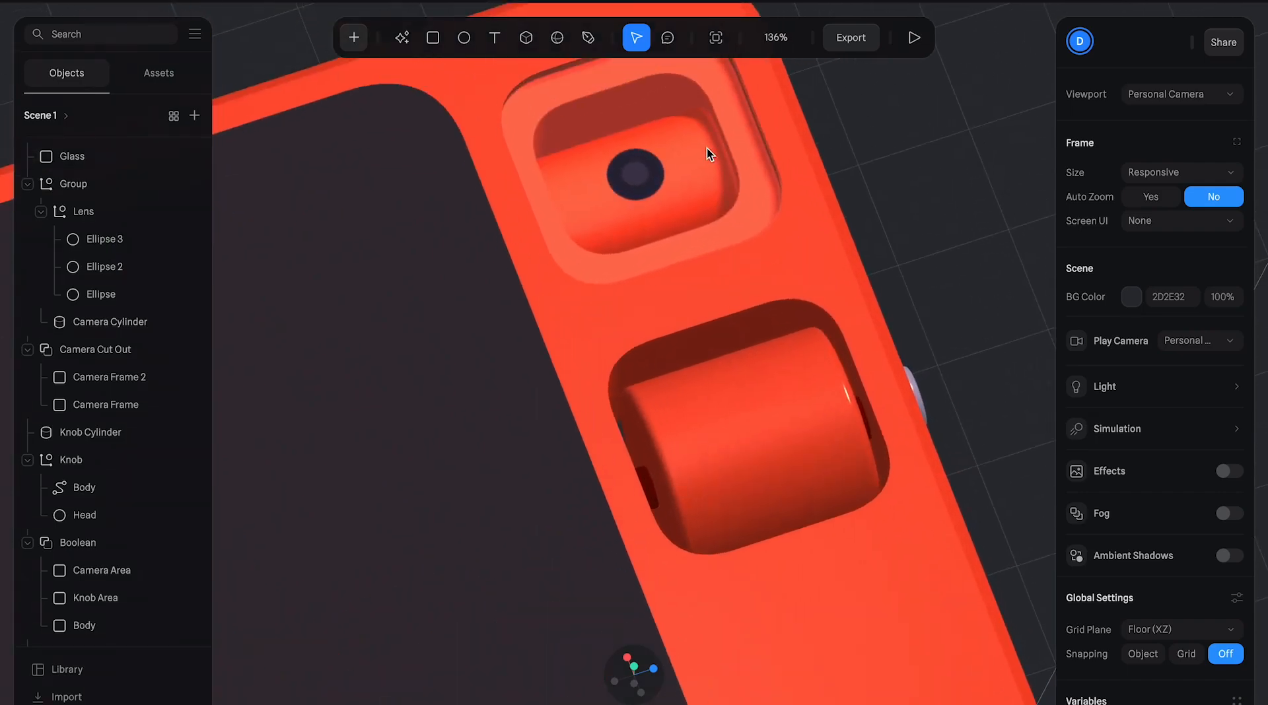
{"action": "left_click", "coordinate": [136, 242]}
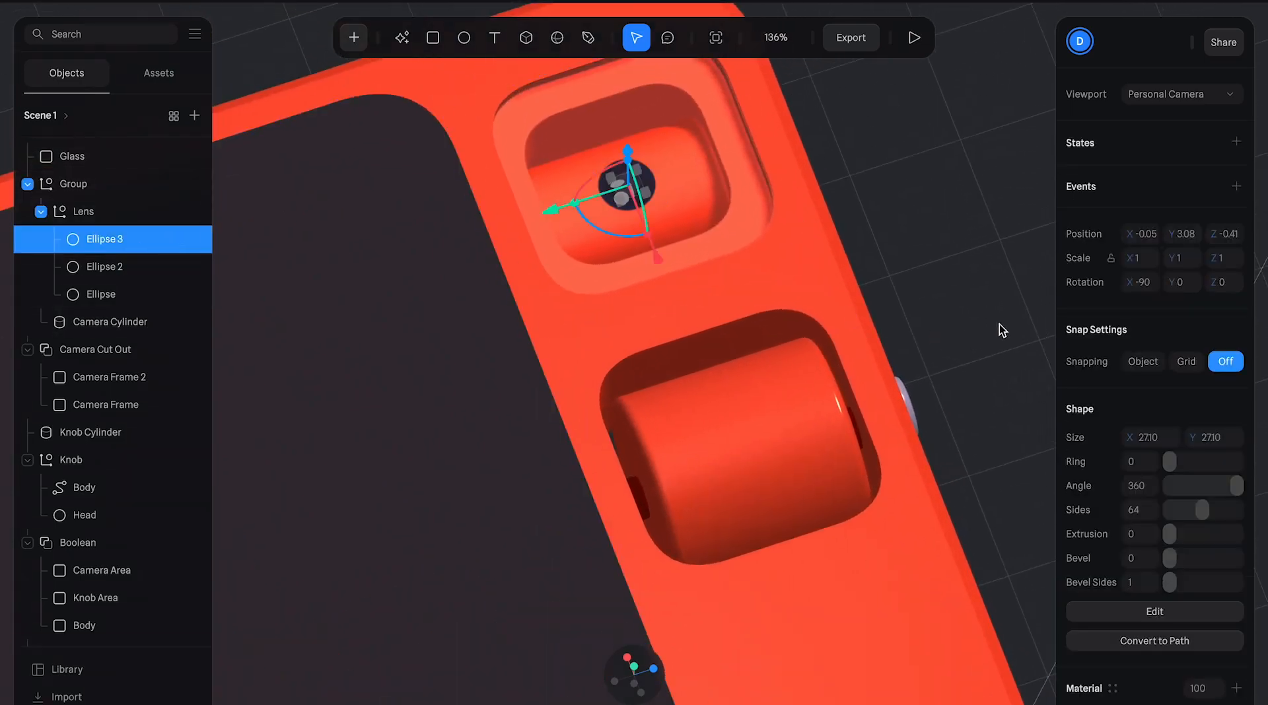
{"action": "scroll", "coordinate": [1212, 446], "scroll_direction": "down", "scroll_amount": 2}
{"action": "scroll", "coordinate": [1213, 447], "scroll_direction": "down", "scroll_amount": 5}
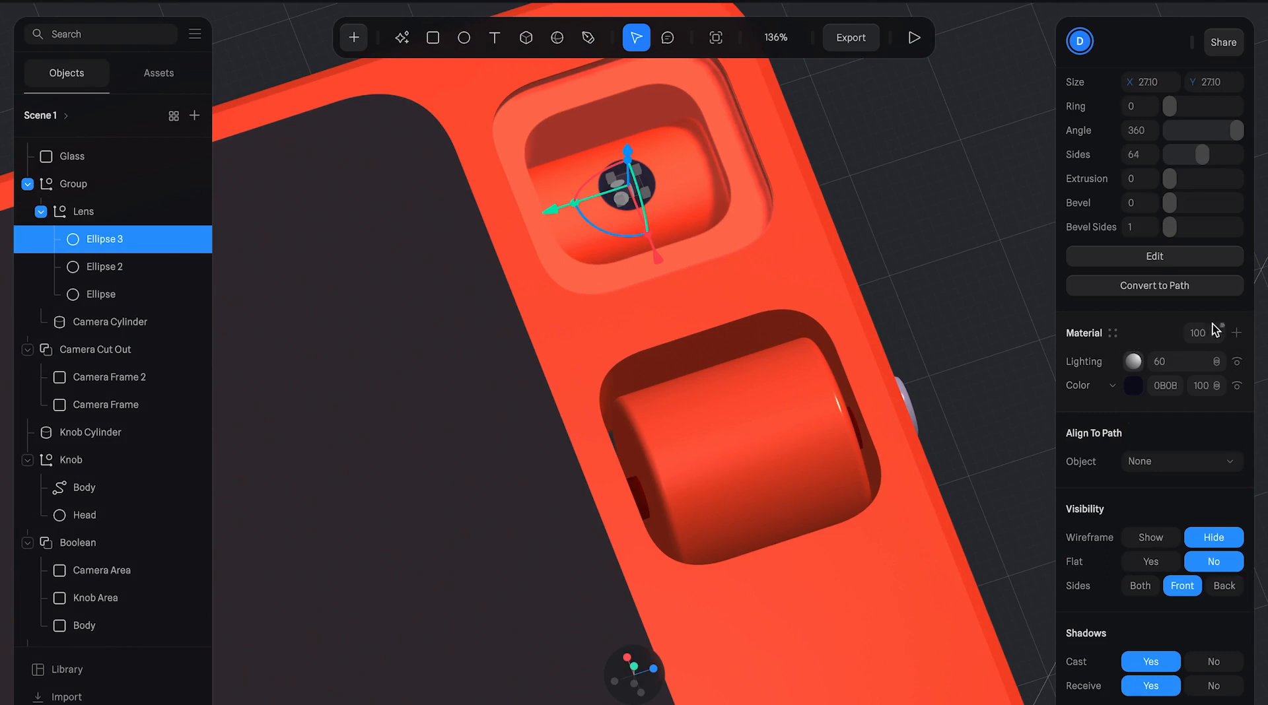
{"action": "left_click", "coordinate": [1113, 333]}
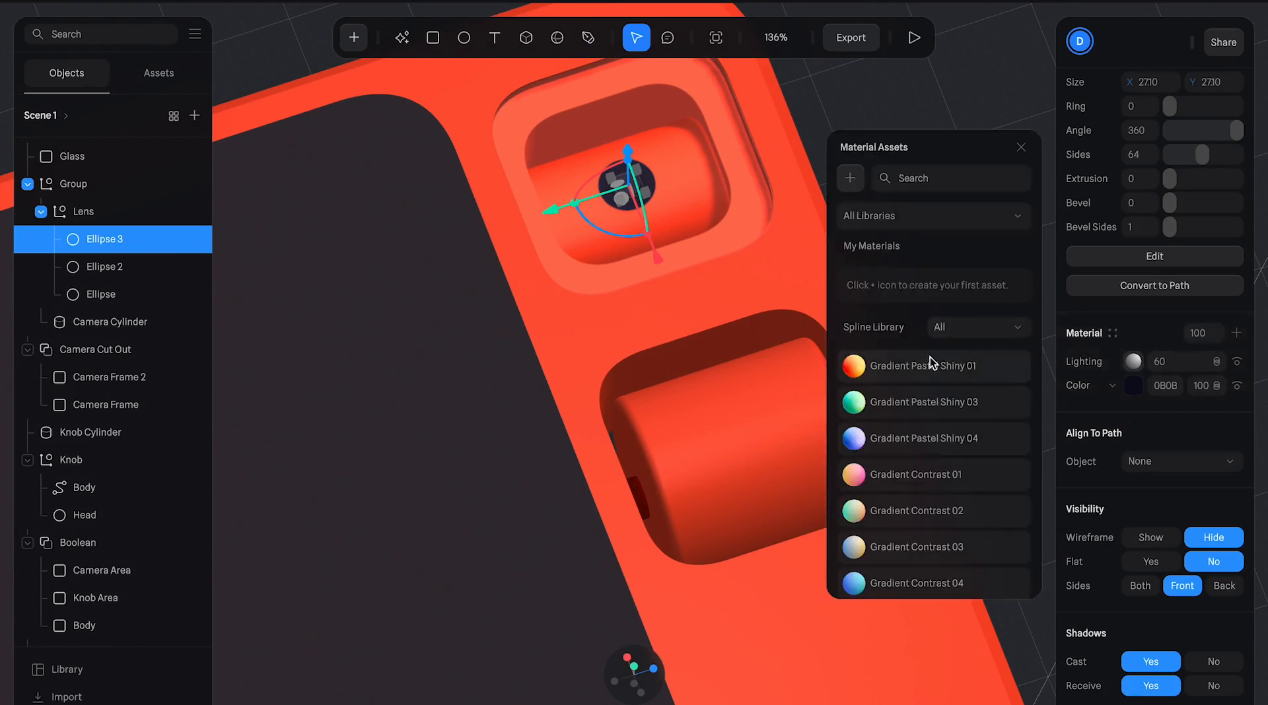
{"action": "scroll", "coordinate": [926, 387], "scroll_direction": "down", "scroll_amount": 10}
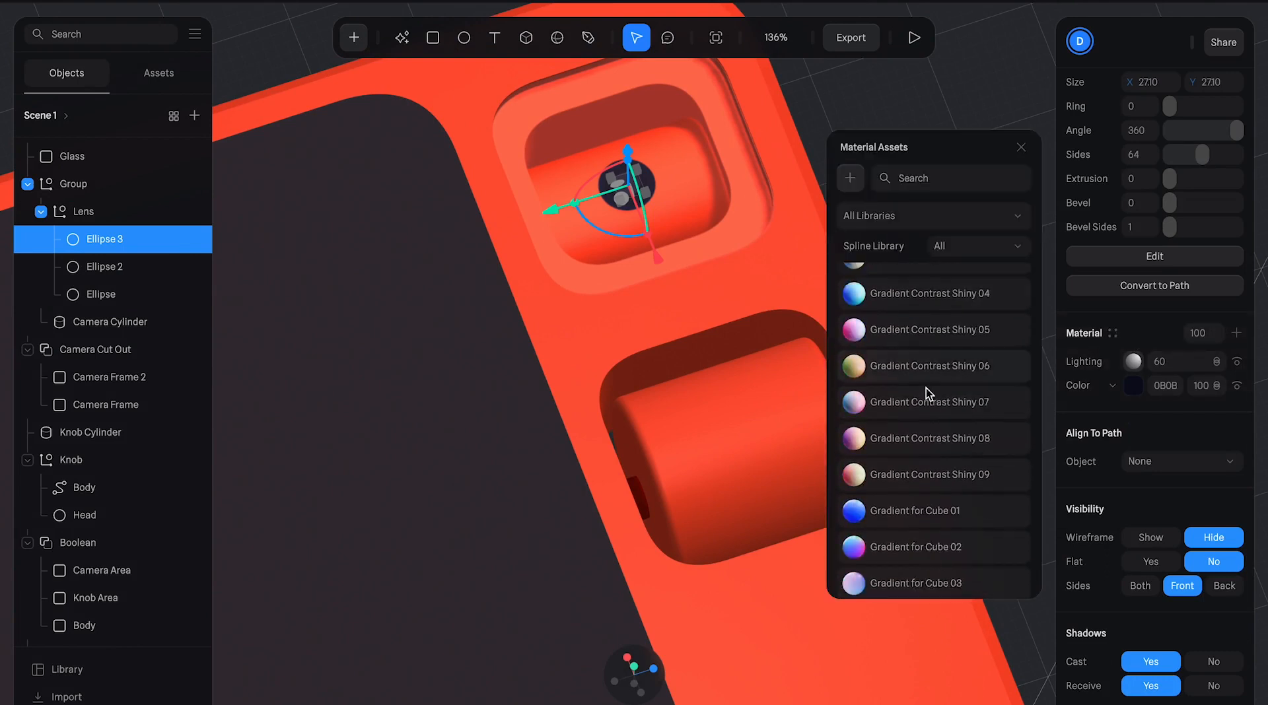
{"action": "scroll", "coordinate": [926, 387], "scroll_direction": "down", "scroll_amount": 10}
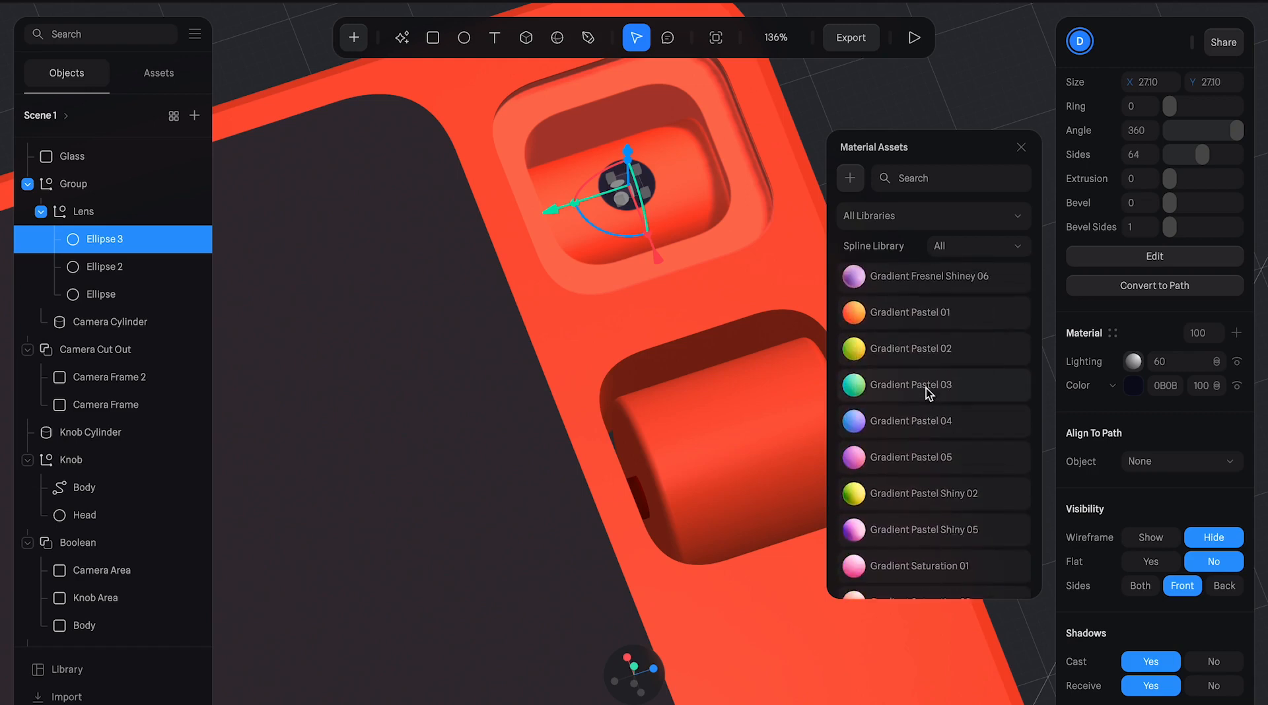
{"action": "scroll", "coordinate": [926, 388], "scroll_direction": "down", "scroll_amount": 10}
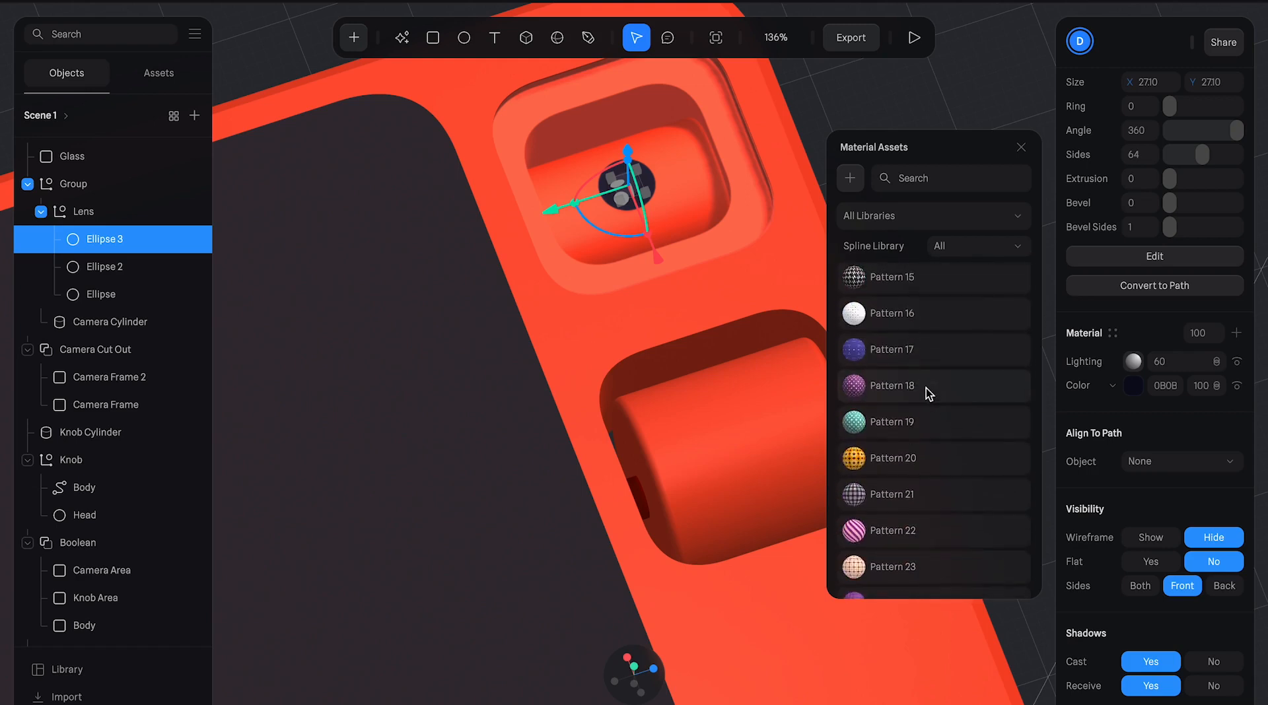
{"action": "scroll", "coordinate": [926, 388], "scroll_direction": "down", "scroll_amount": 10}
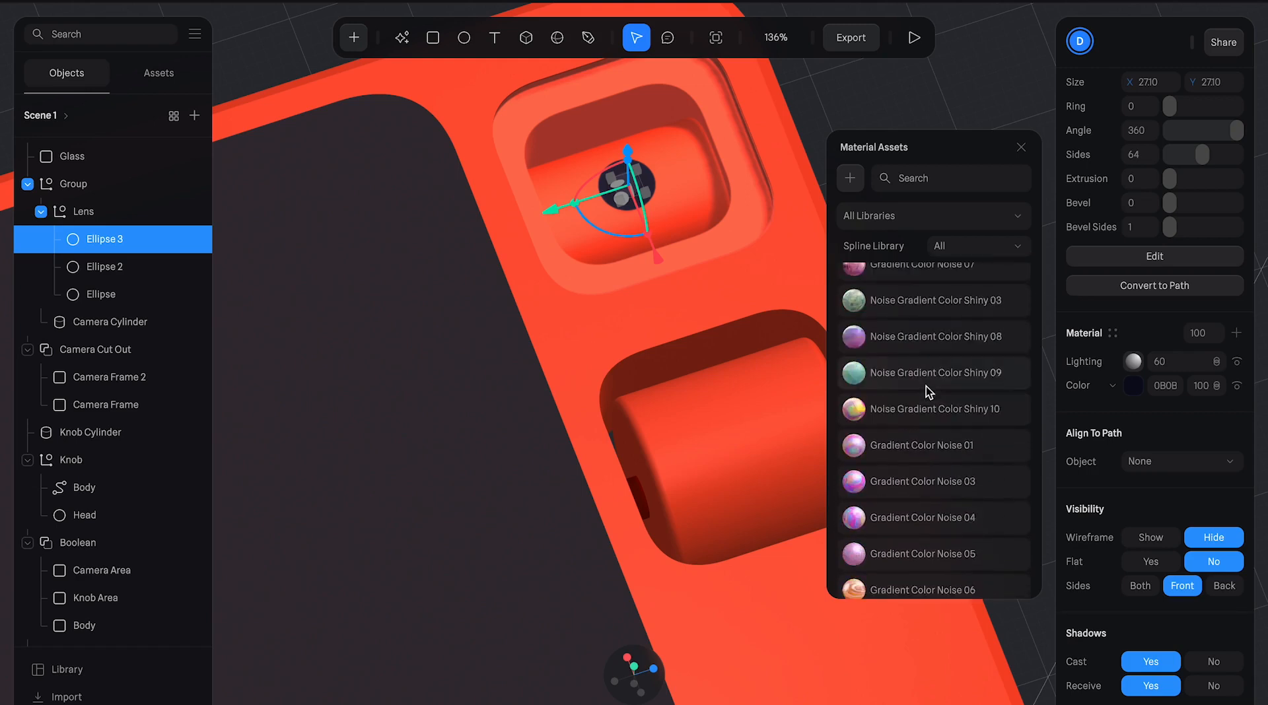
{"action": "scroll", "coordinate": [926, 387], "scroll_direction": "down", "scroll_amount": 10}
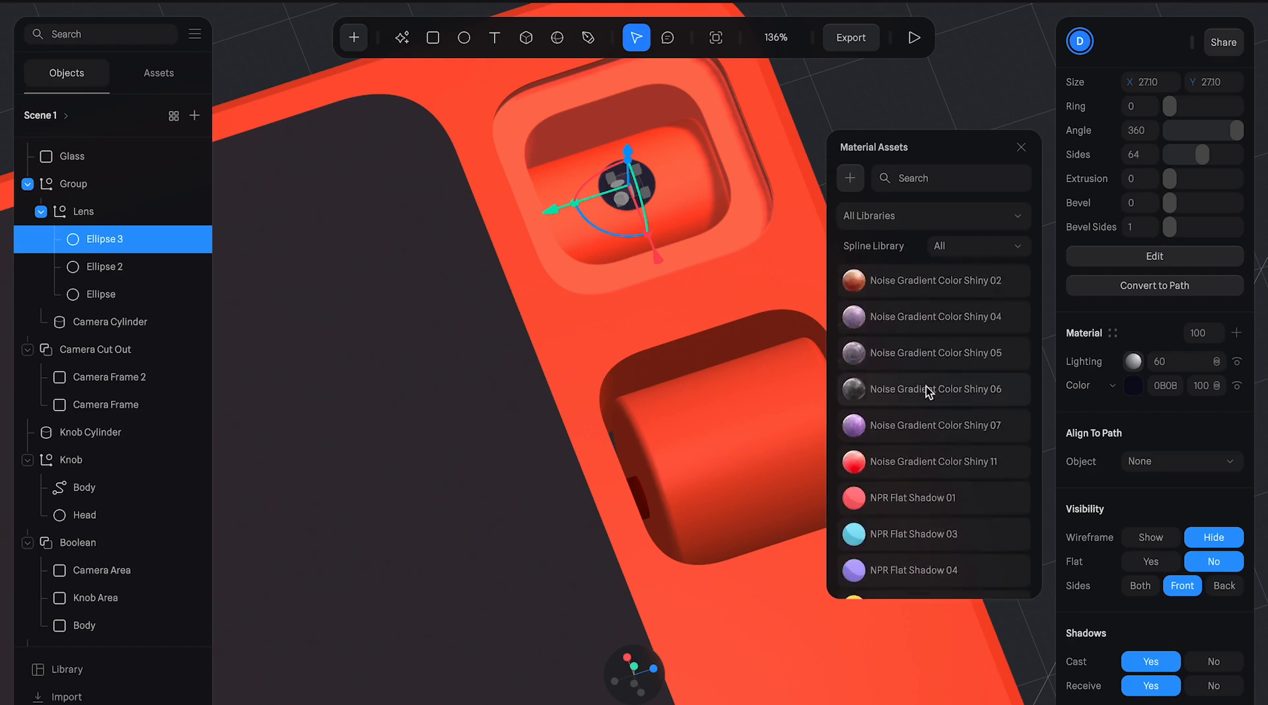
{"action": "scroll", "coordinate": [926, 393], "scroll_direction": "down", "scroll_amount": 10}
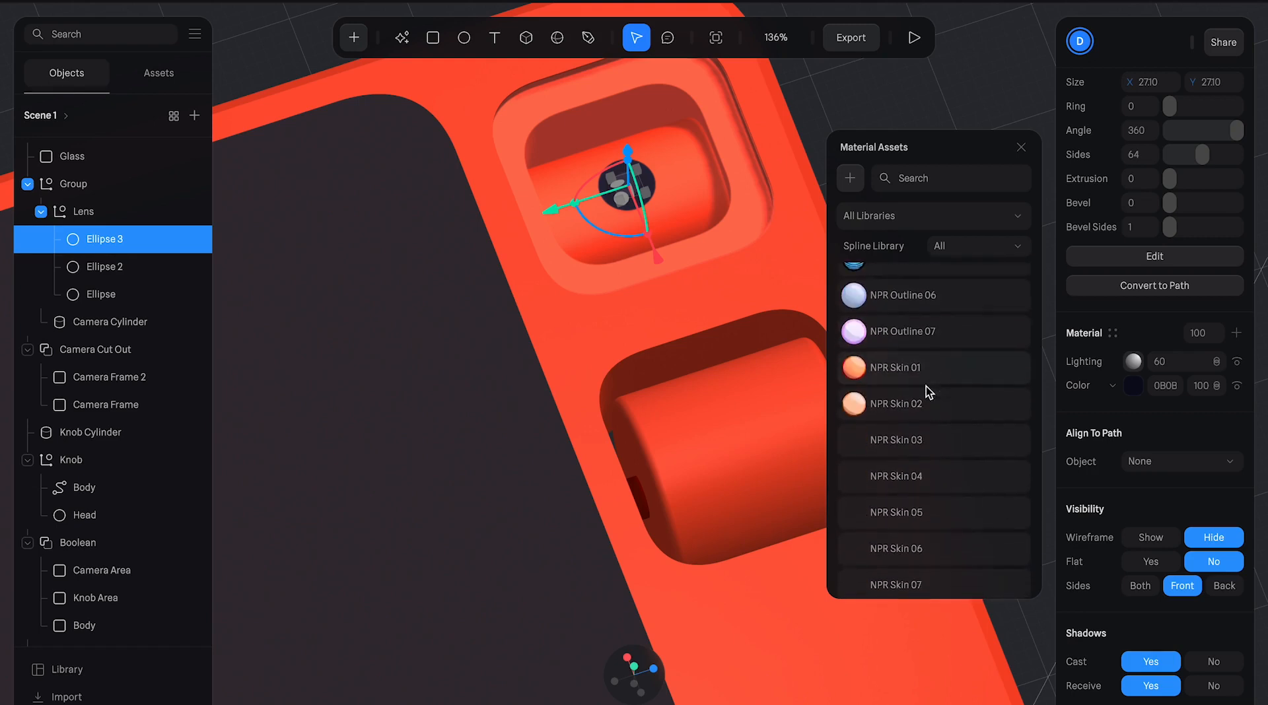
{"action": "scroll", "coordinate": [926, 387], "scroll_direction": "down", "scroll_amount": 8}
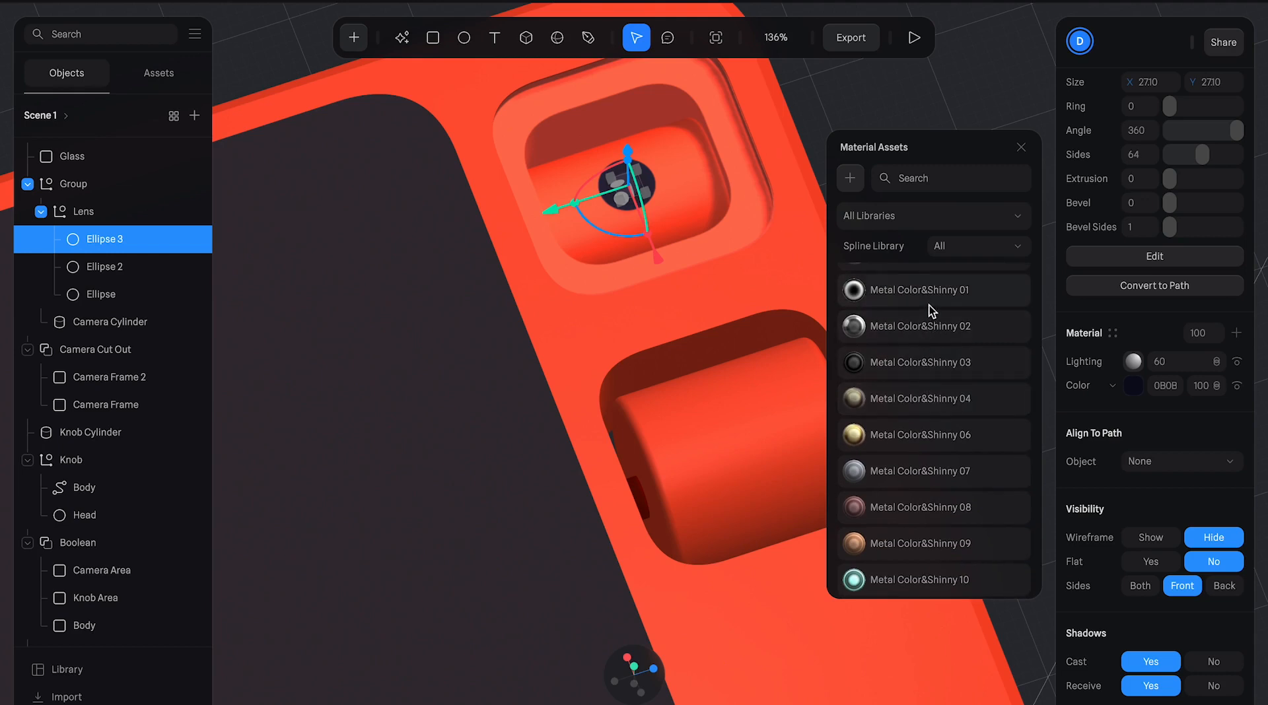
{"action": "left_click", "coordinate": [931, 364]}
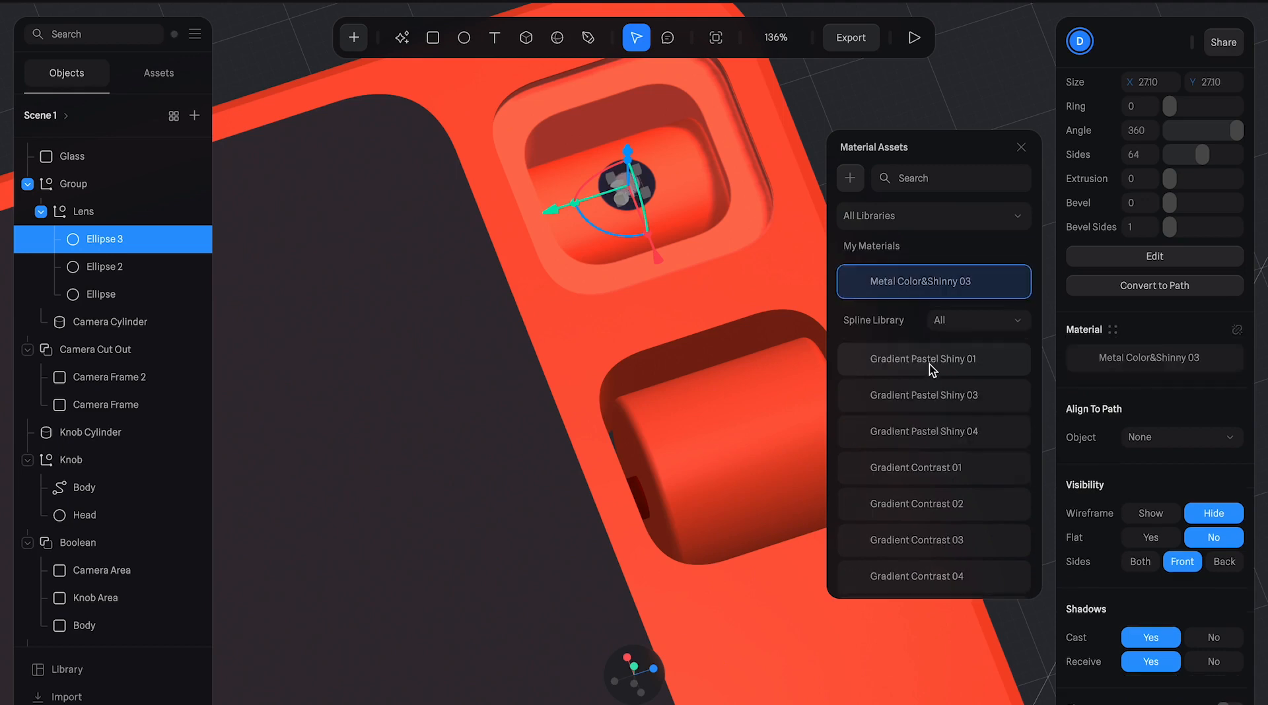
{"action": "left_click", "coordinate": [933, 101]}
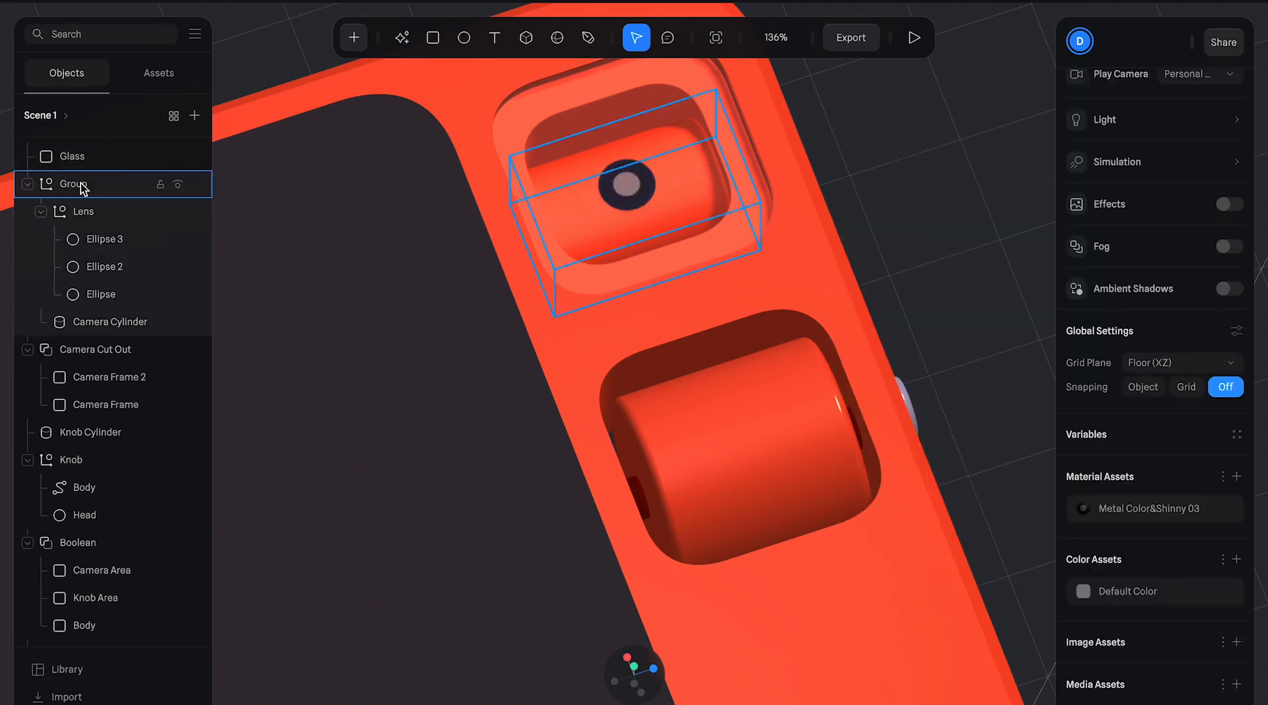
- Detach Ellipse 3's material from its shared asset and set its lighting type to Physical
{"action": "left_click", "coordinate": [89, 242]}
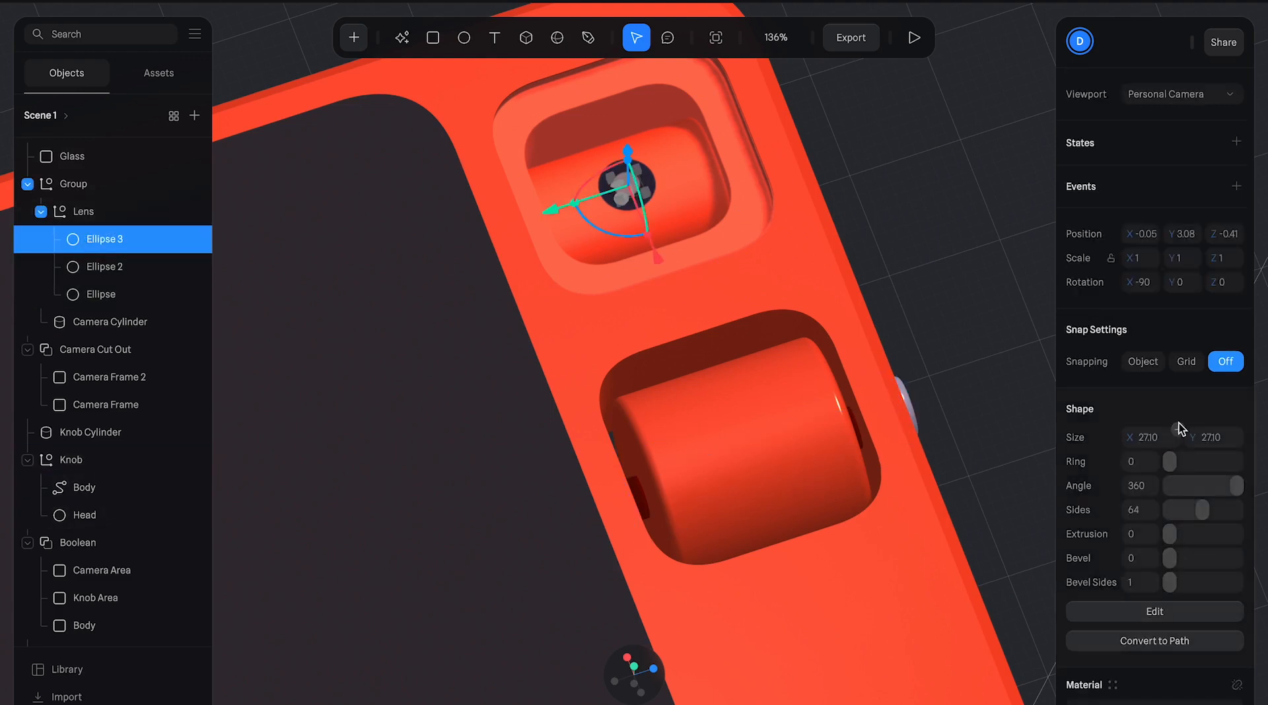
{"action": "scroll", "coordinate": [1179, 429], "scroll_direction": "down", "scroll_amount": 5}
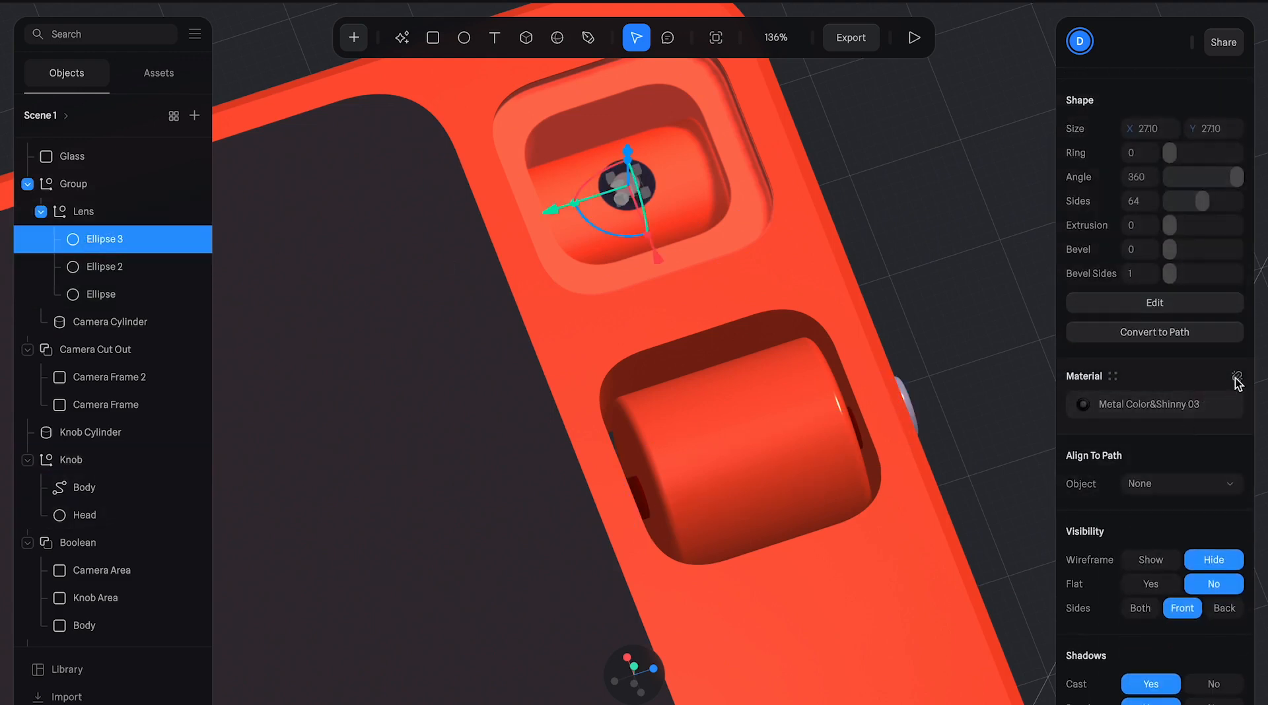
{"action": "left_click", "coordinate": [1236, 377]}
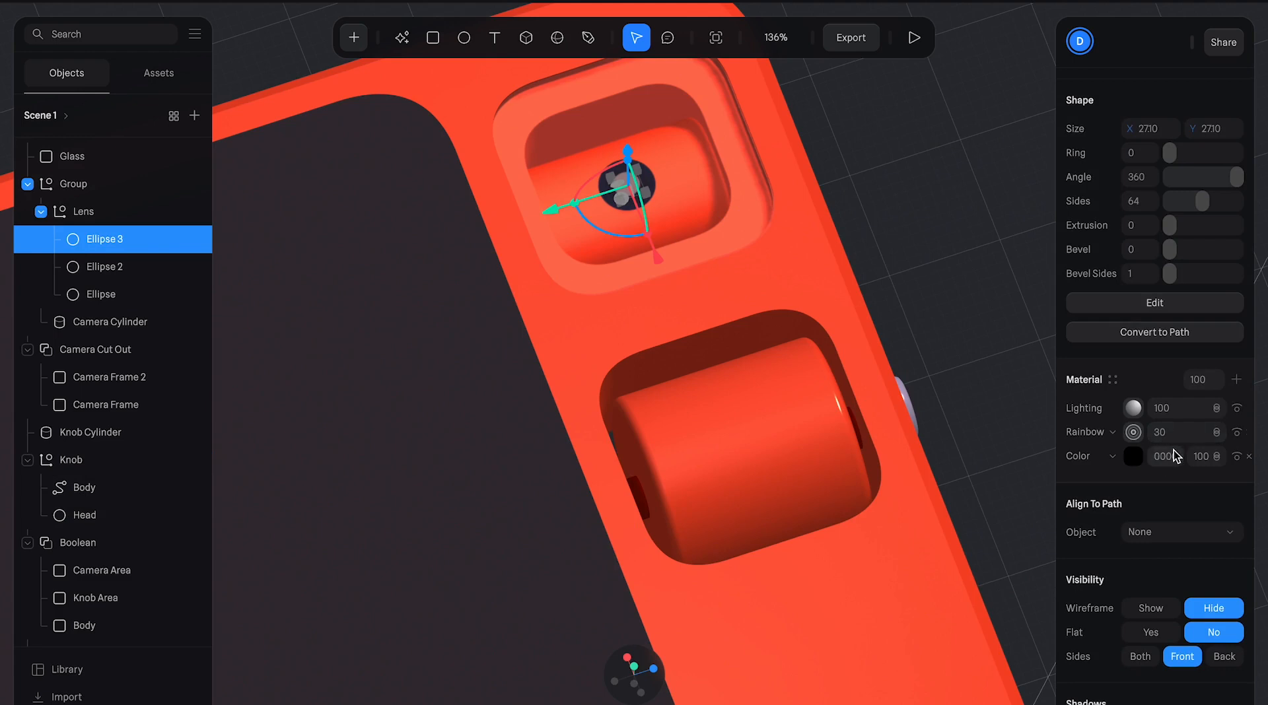
{"action": "left_click", "coordinate": [1123, 409]}
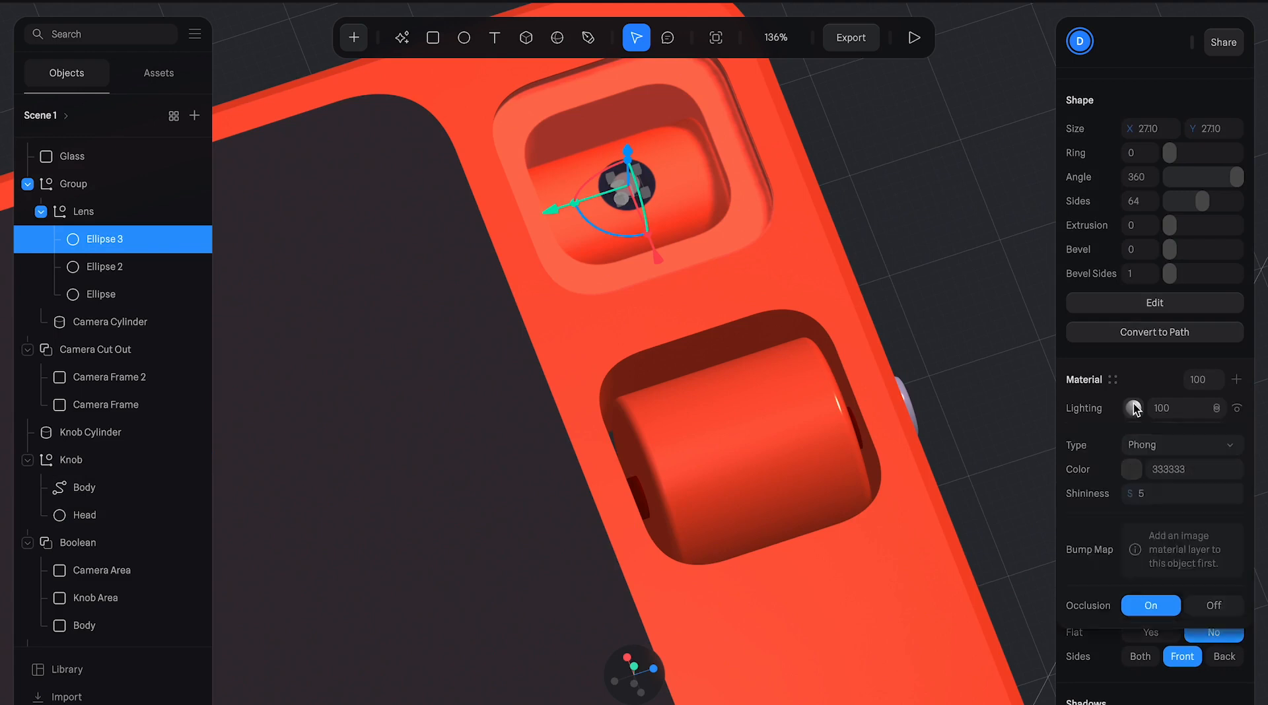
{"action": "left_click", "coordinate": [1143, 445]}
{"action": "left_click", "coordinate": [1147, 470]}
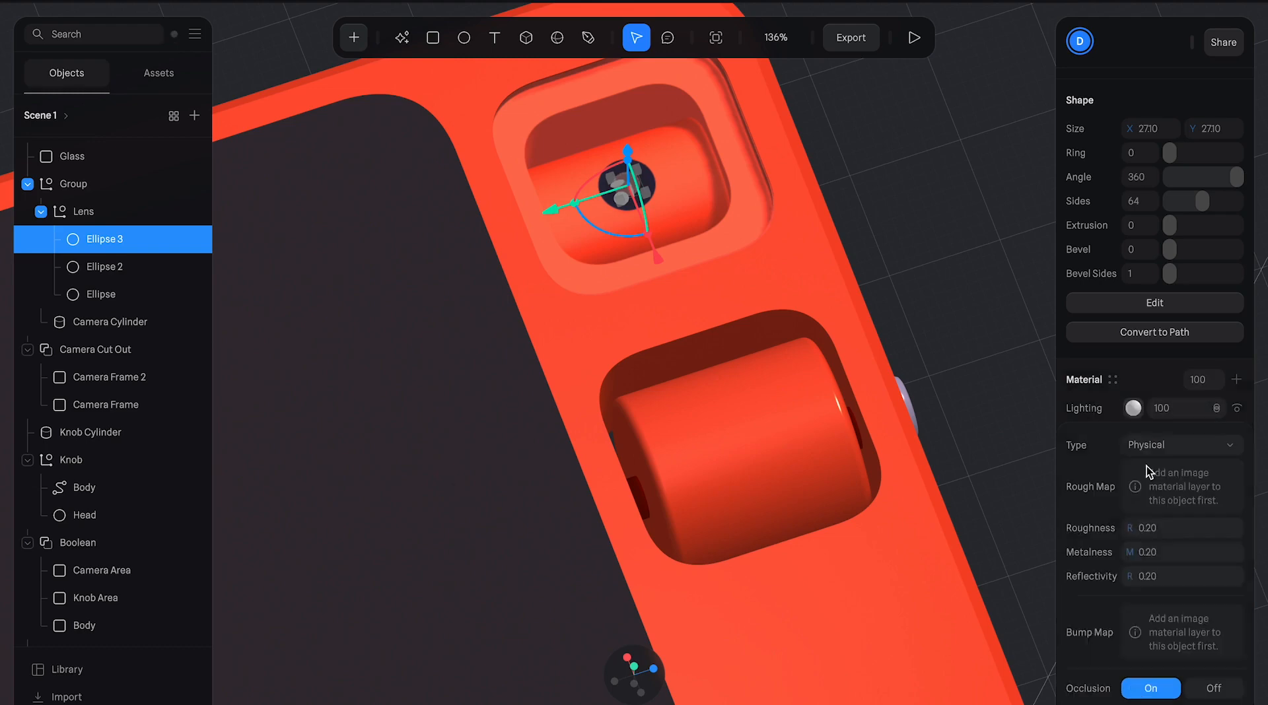
- Deselect the lens ellipse and inspect the device in the editor and in play mode
{"action": "left_click", "coordinate": [968, 253]}
{"action": "left_click_drag", "start_coordinate": [942, 311], "coordinate": [970, 340]}
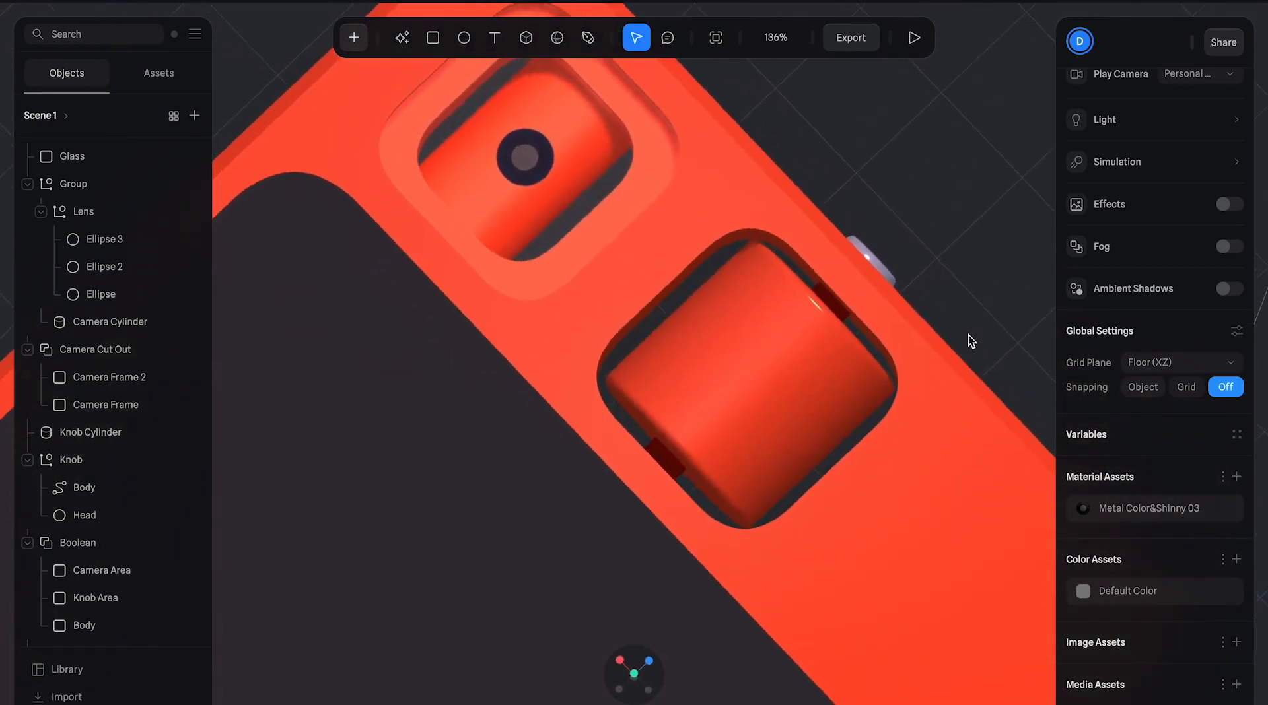
{"action": "scroll", "coordinate": [968, 340], "scroll_direction": "down", "scroll_amount": 6}
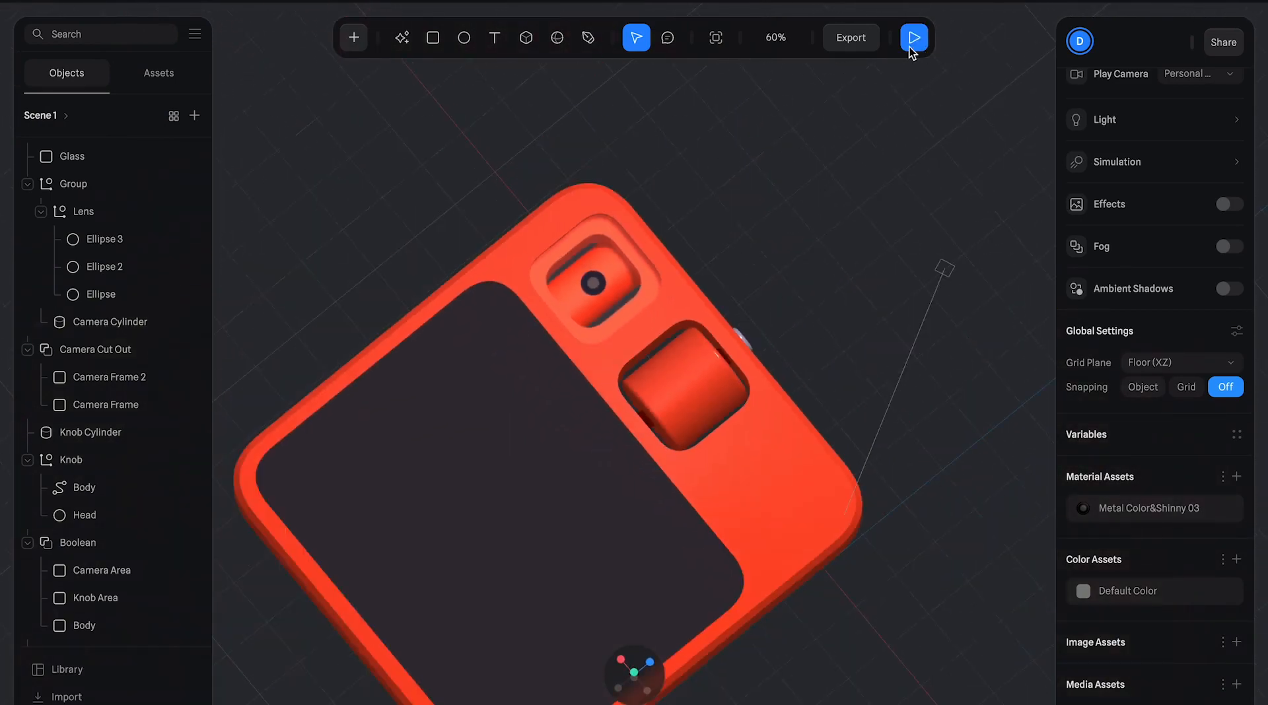
{"action": "left_click", "coordinate": [911, 41]}
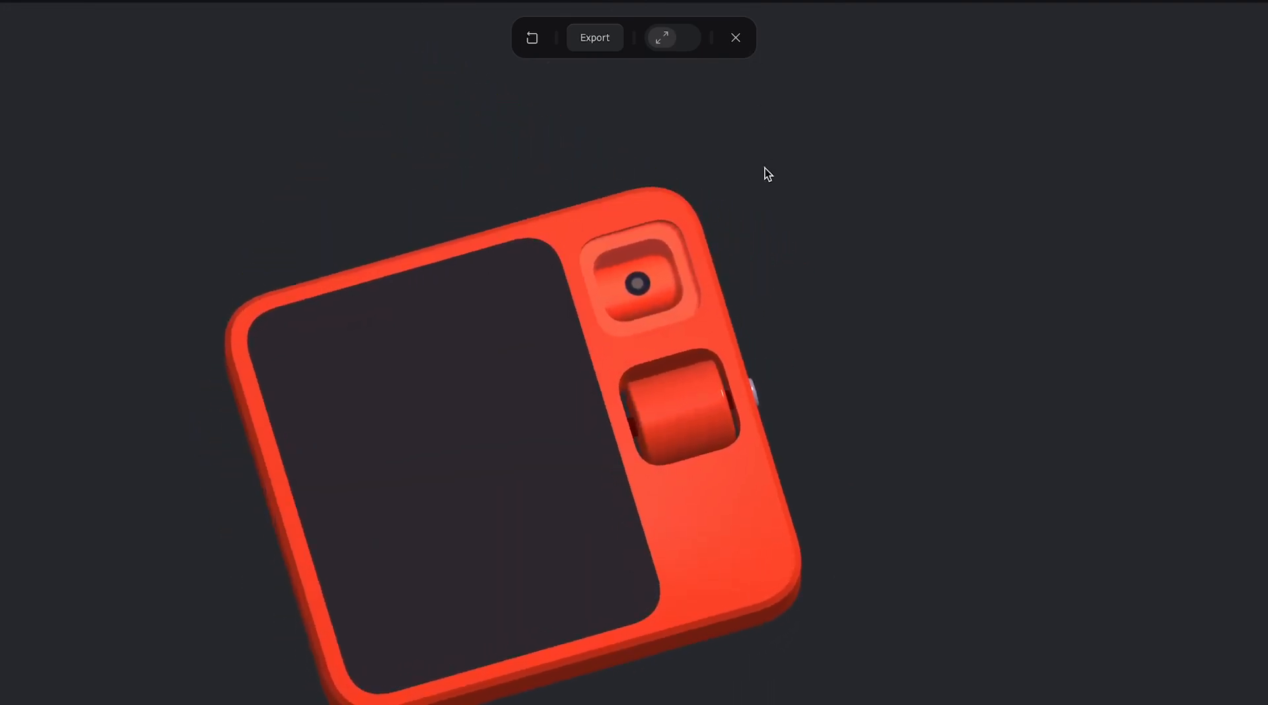
{"action": "left_click", "coordinate": [735, 38]}
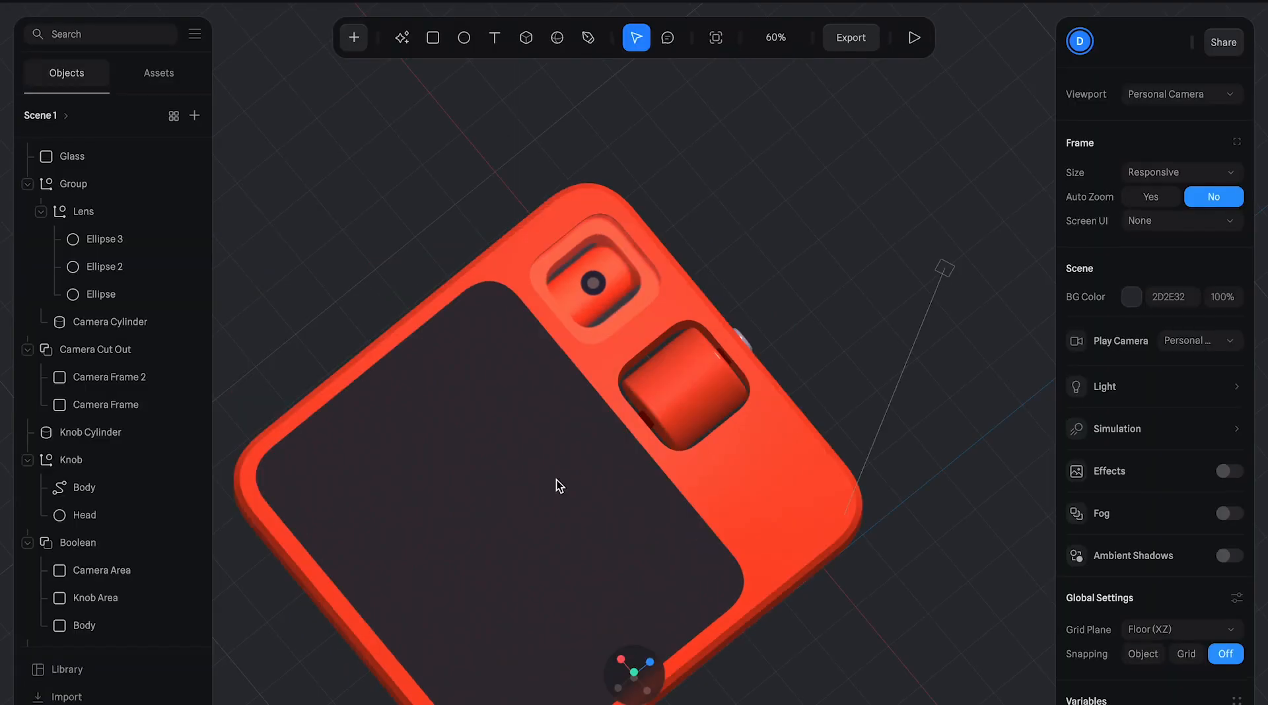
- Darken the Screen BG color to near-black RGB(5,5,6)
{"action": "left_click", "coordinate": [497, 520]}
{"action": "scroll", "coordinate": [1143, 436], "scroll_direction": "down", "scroll_amount": 5}
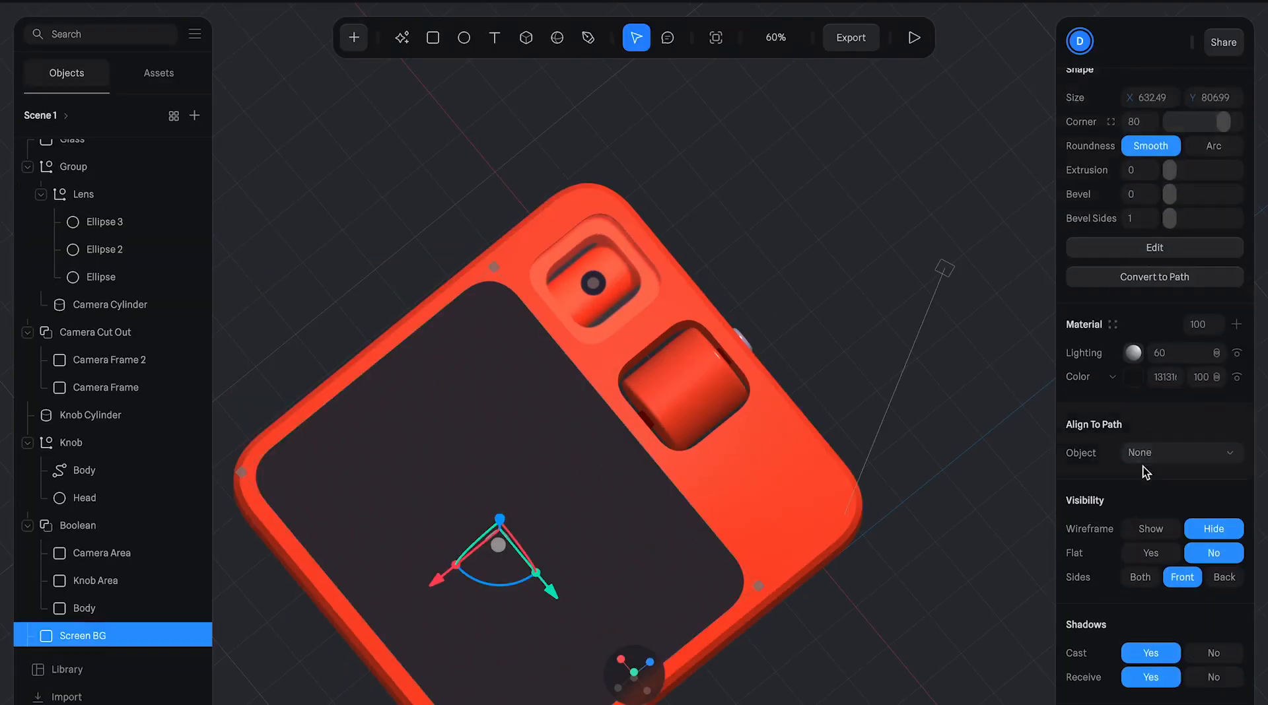
{"action": "left_click", "coordinate": [1135, 377]}
{"action": "left_click_drag", "start_coordinate": [1090, 564], "coordinate": [1085, 576]}
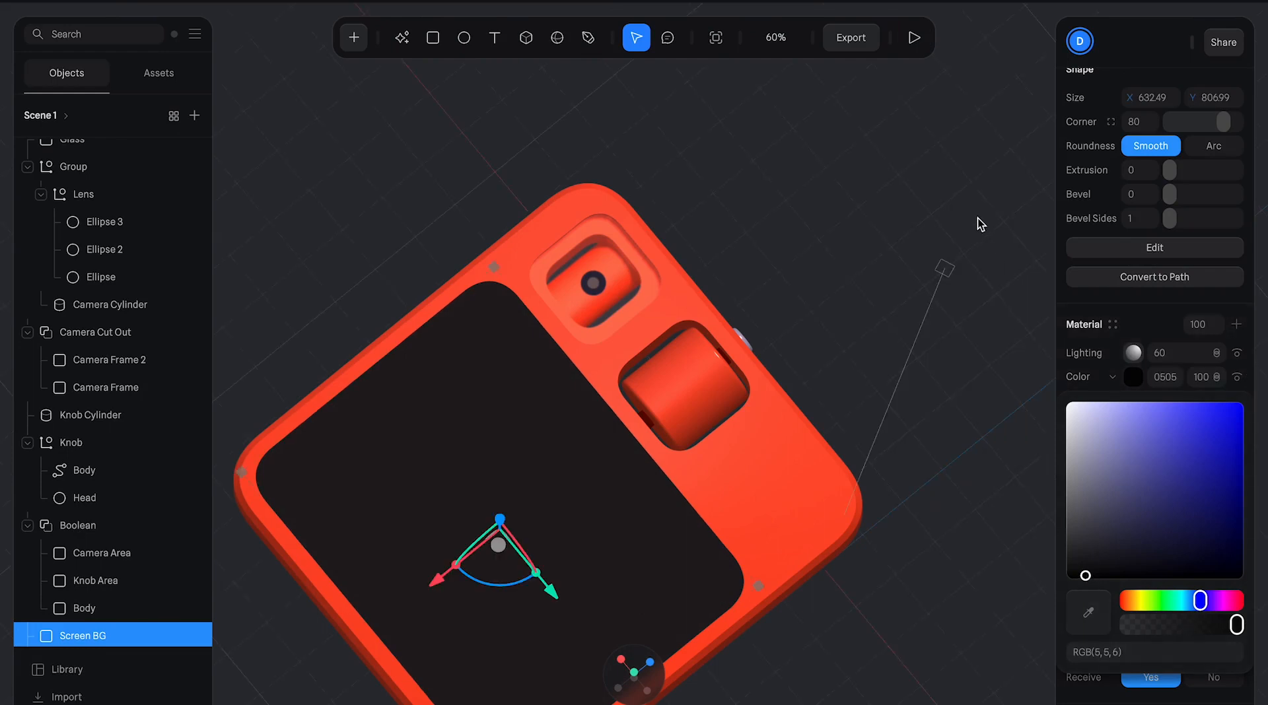
- Change the Directional Light's color to the near-white F7F2F2
{"action": "left_click", "coordinate": [947, 276]}
{"action": "left_click", "coordinate": [1132, 331]}
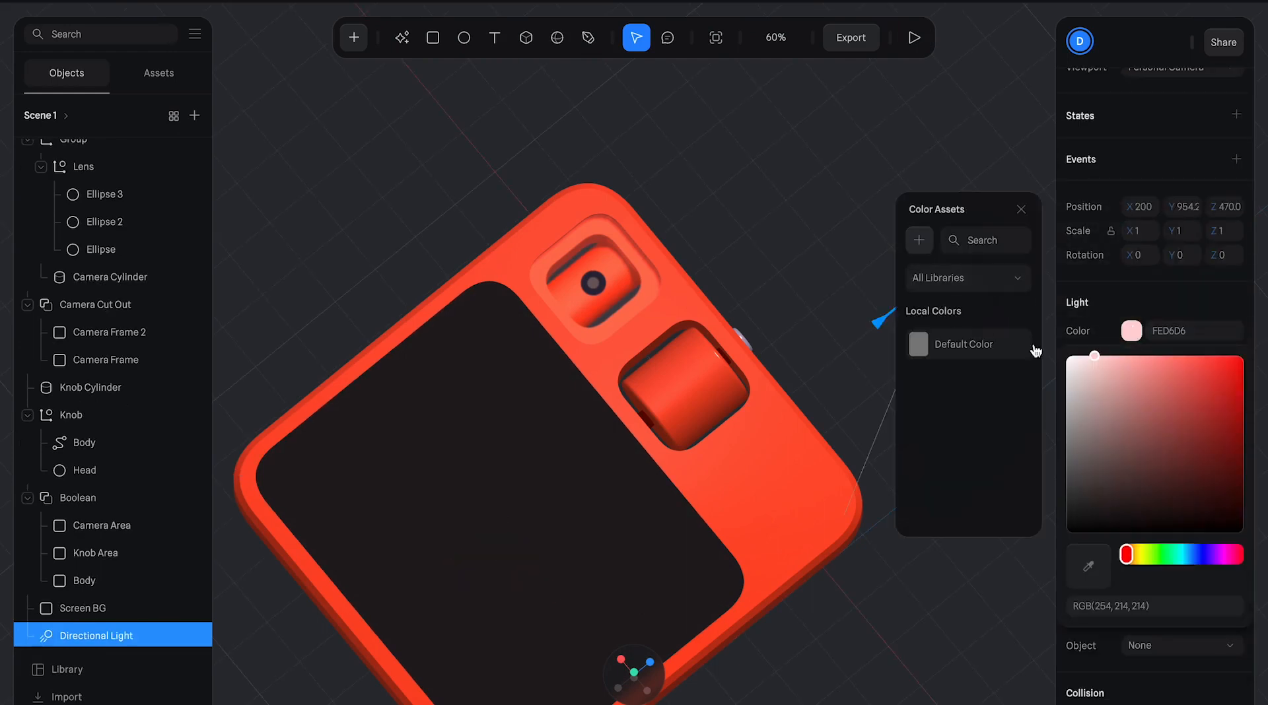
{"action": "left_click_drag", "start_coordinate": [1085, 361], "coordinate": [1064, 354]}
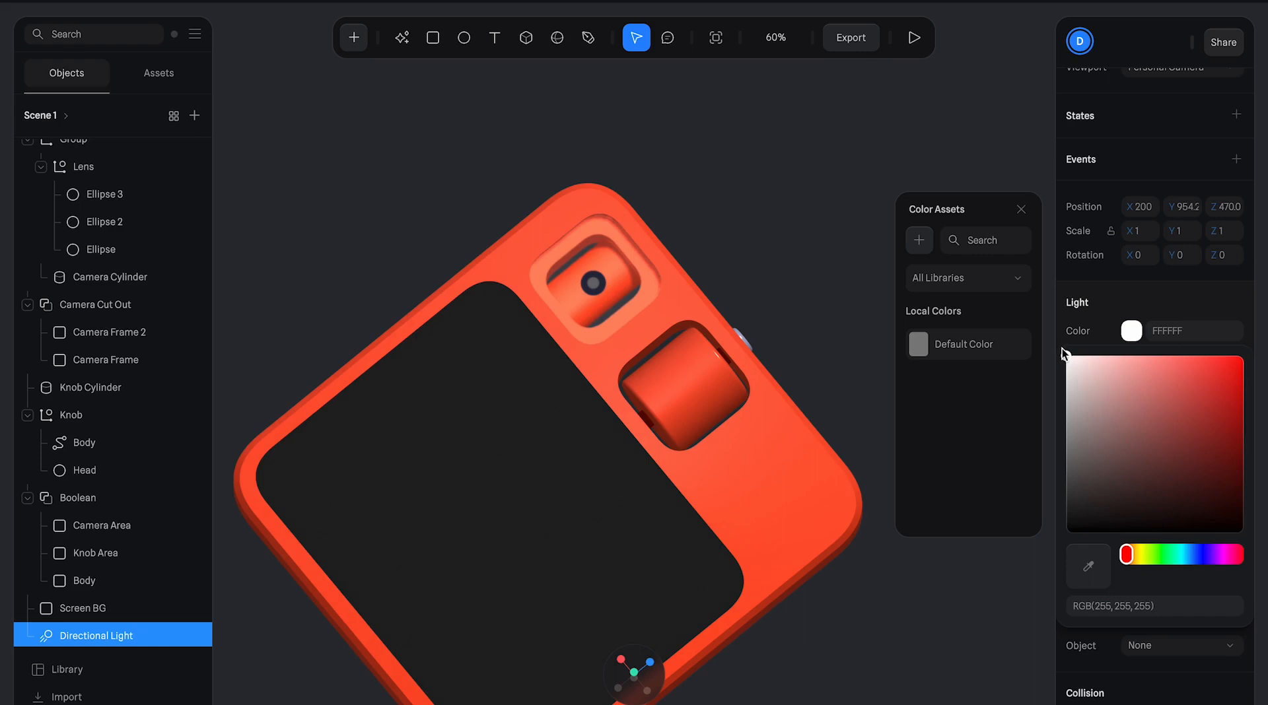
{"action": "left_click", "coordinate": [1084, 336]}
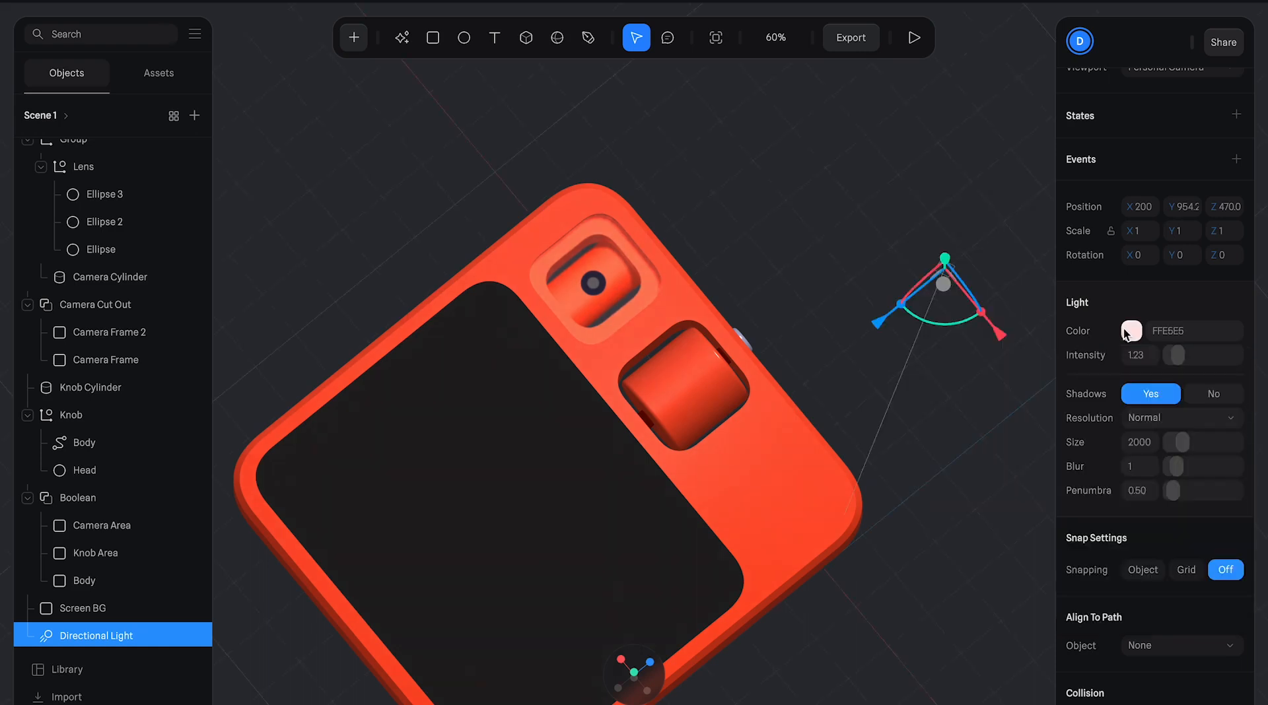
{"action": "left_click", "coordinate": [1130, 331]}
{"action": "left_click", "coordinate": [1079, 365]}
{"action": "left_click_drag", "start_coordinate": [1079, 365], "coordinate": [1069, 360]}
{"action": "left_click", "coordinate": [1106, 286]}
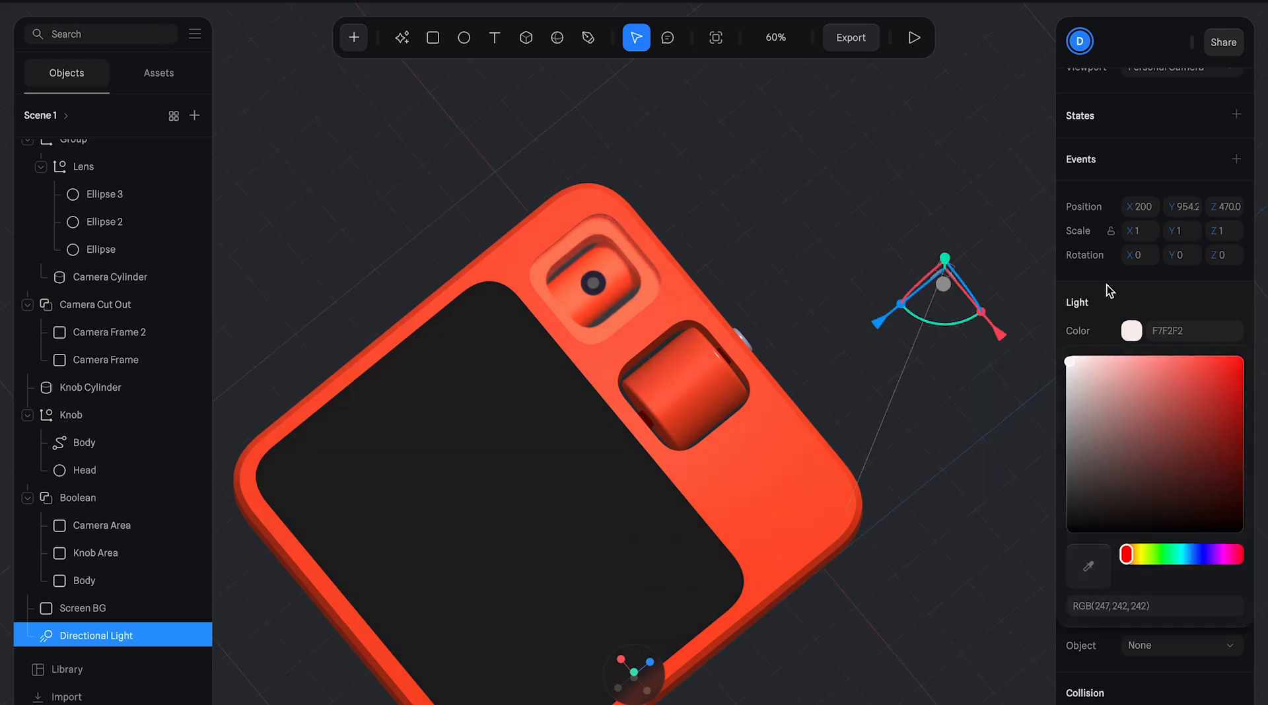
- Preview the whole device in play mode to check it under the new light color
{"action": "scroll", "coordinate": [889, 304], "scroll_direction": "down", "scroll_amount": 3}
{"action": "left_click", "coordinate": [914, 38]}
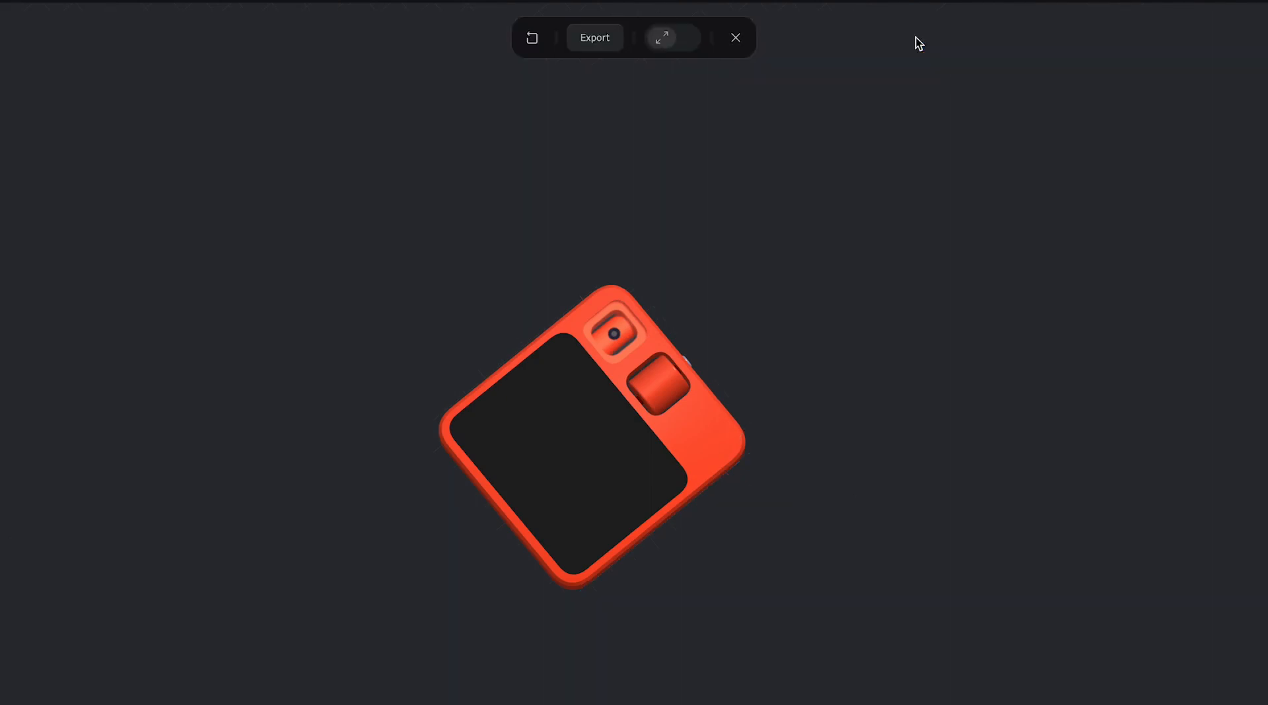
{"action": "scroll", "coordinate": [636, 322], "scroll_direction": "up", "scroll_amount": 5}
{"action": "left_click_drag", "start_coordinate": [703, 204], "coordinate": [708, 170]}
{"action": "key", "text": "Escape"}
- Darken the red color of the Camera Cut Out frame around the lens
{"action": "scroll", "coordinate": [779, 193], "scroll_direction": "up", "scroll_amount": 5}
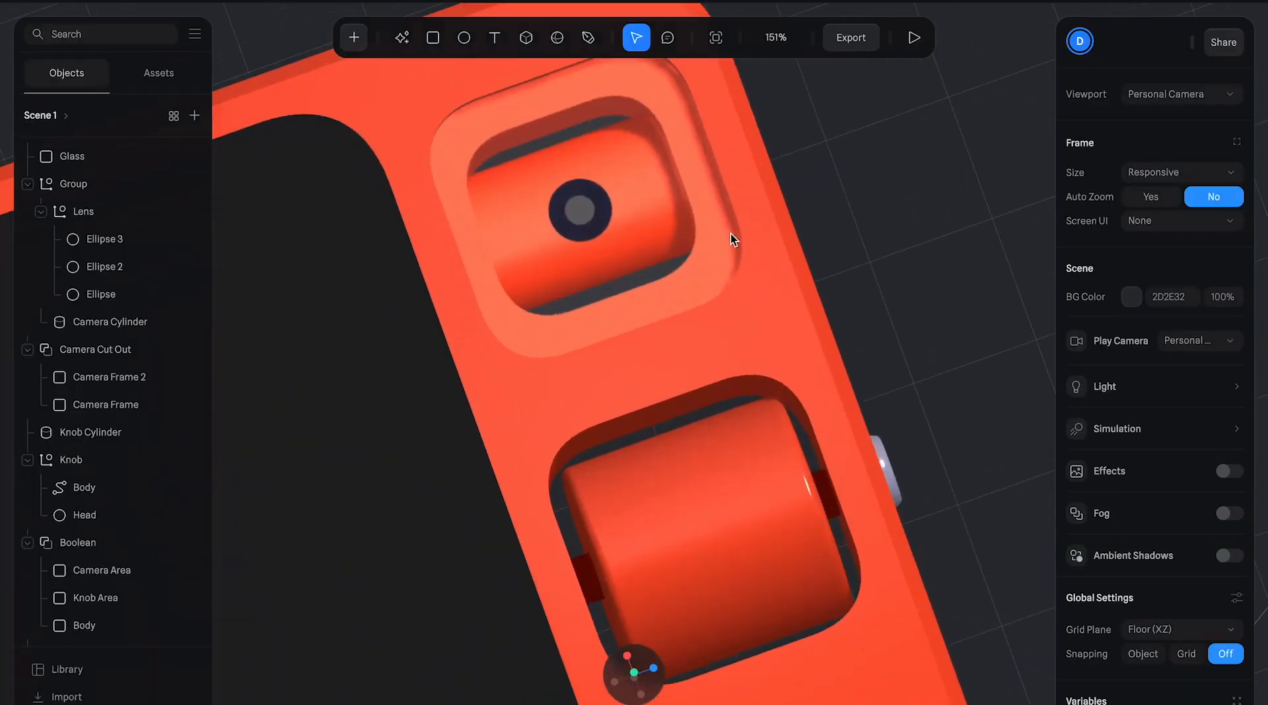
{"action": "right_click_drag", "start_coordinate": [837, 211], "coordinate": [855, 180]}
{"action": "left_click", "coordinate": [499, 176]}
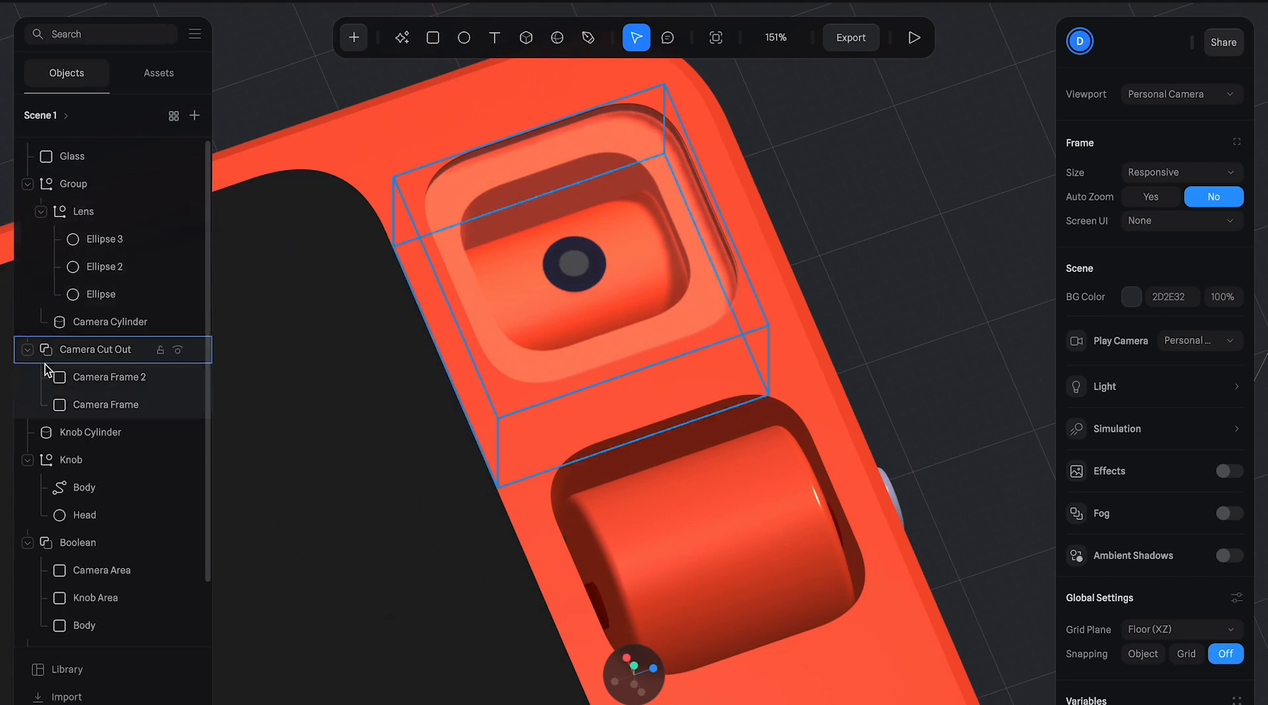
{"action": "left_click", "coordinate": [107, 350]}
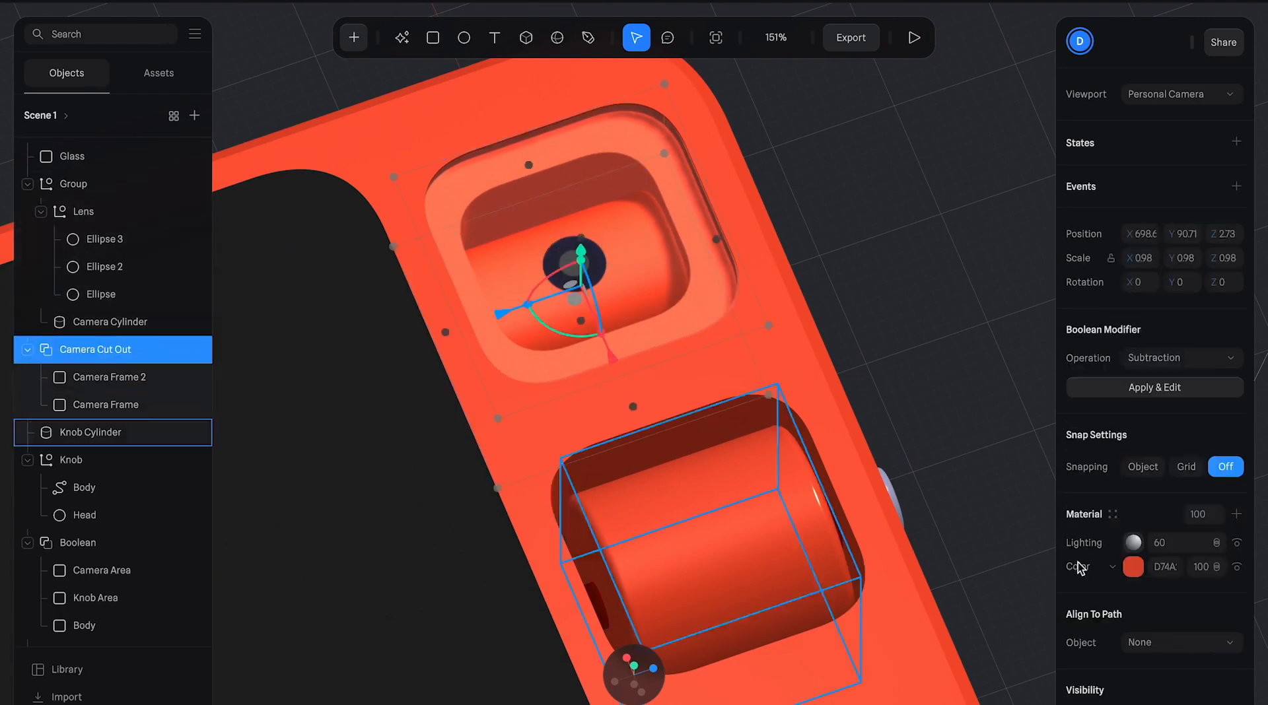
{"action": "left_click", "coordinate": [1133, 566]}
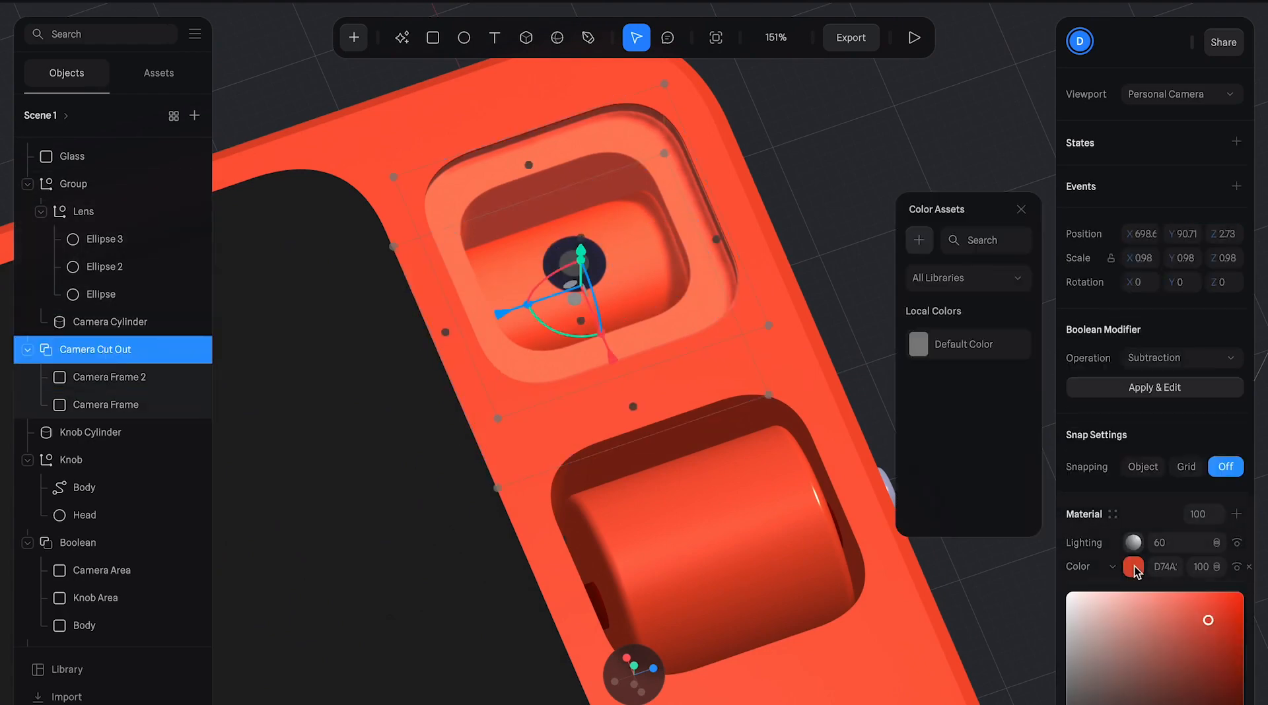
{"action": "scroll", "coordinate": [1215, 486], "scroll_direction": "down", "scroll_amount": 3}
{"action": "left_click_drag", "start_coordinate": [1211, 473], "coordinate": [1218, 526]}
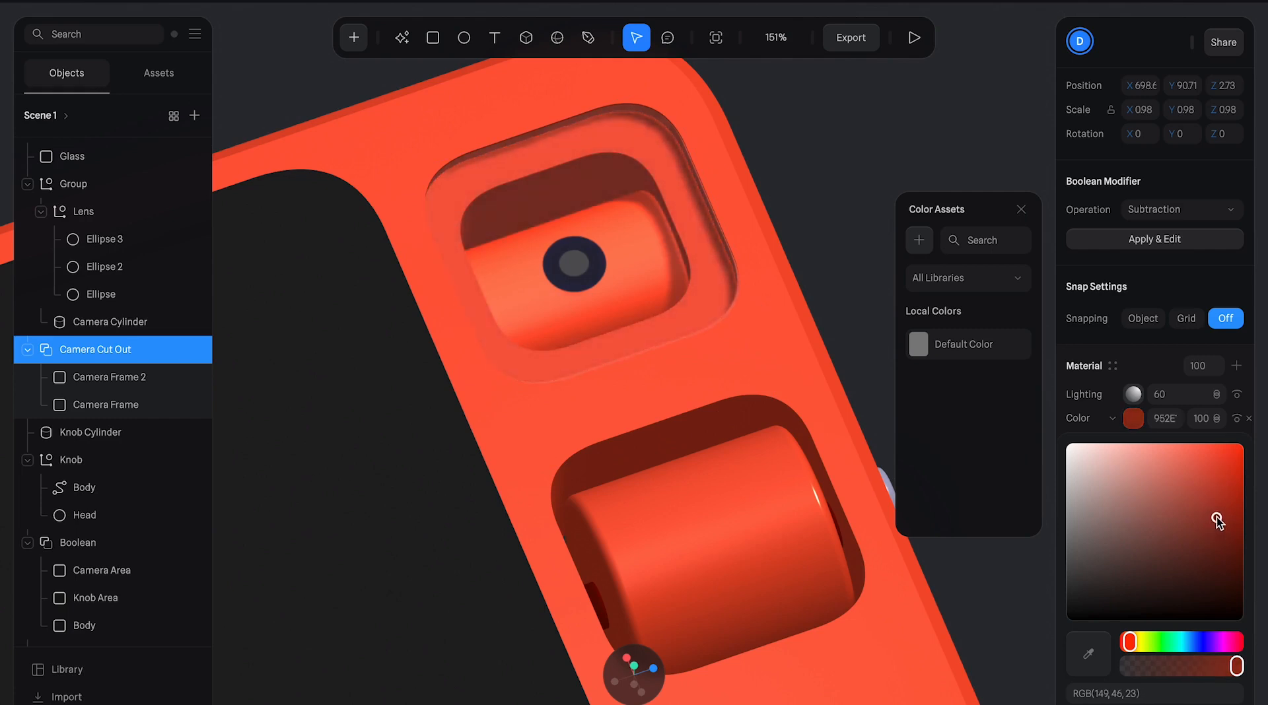
{"action": "mouse_move", "coordinate": [1217, 517]}
{"action": "left_mouse_down"}
{"action": "mouse_move", "coordinate": [1221, 527]}
{"action": "mouse_move", "coordinate": [1218, 510]}
{"action": "left_mouse_up"}
{"action": "left_click", "coordinate": [1004, 268]}
- Recolor the Boolean device body from red to purple, RGB(96,27,187)
{"action": "scroll", "coordinate": [889, 243], "scroll_direction": "down", "scroll_amount": 10}
{"action": "right_click_drag", "start_coordinate": [880, 255], "coordinate": [796, 333]}
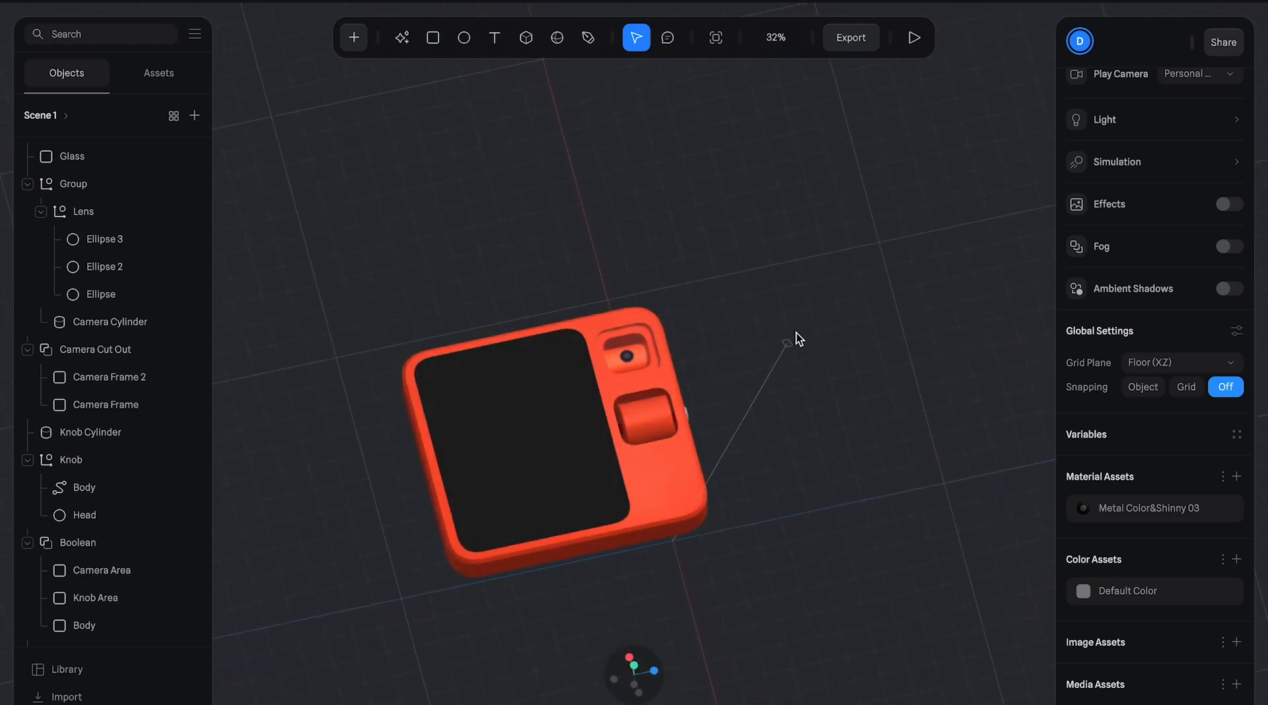
{"action": "scroll", "coordinate": [696, 493], "scroll_direction": "up", "scroll_amount": 5}
{"action": "left_click", "coordinate": [747, 432]}
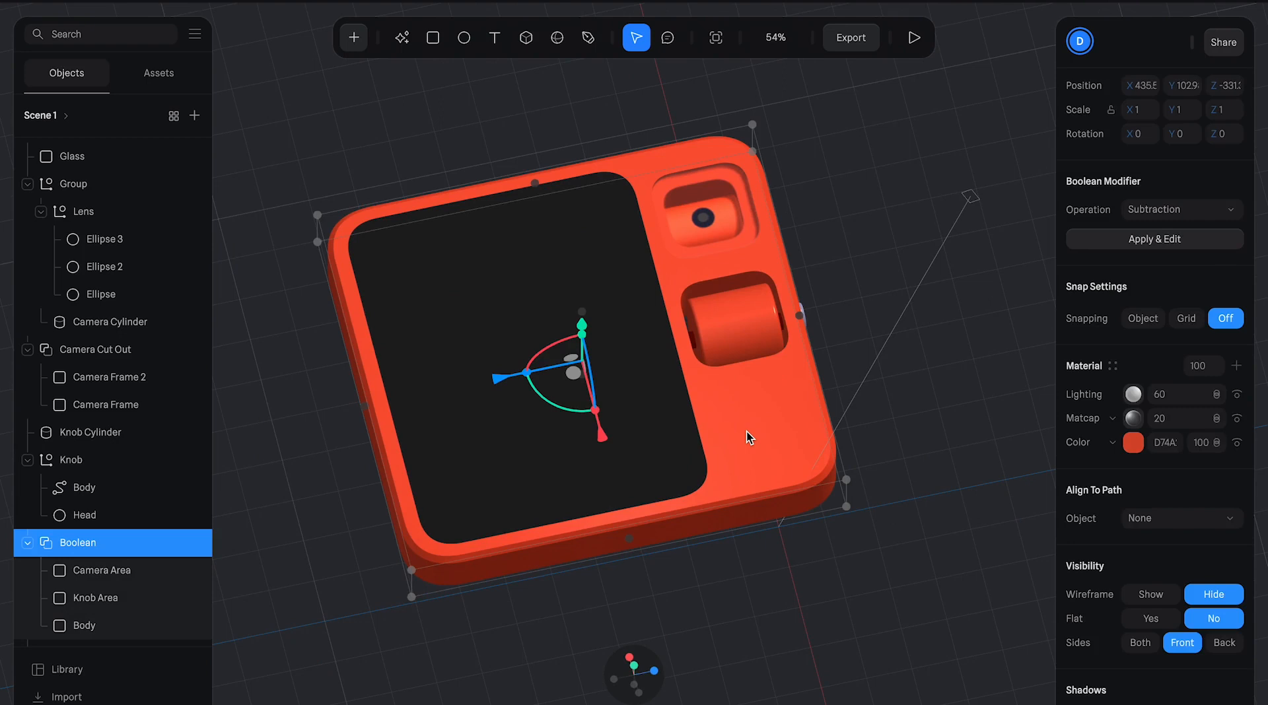
{"action": "left_click", "coordinate": [1133, 444]}
{"action": "scroll", "coordinate": [1165, 560], "scroll_direction": "down", "scroll_amount": 2}
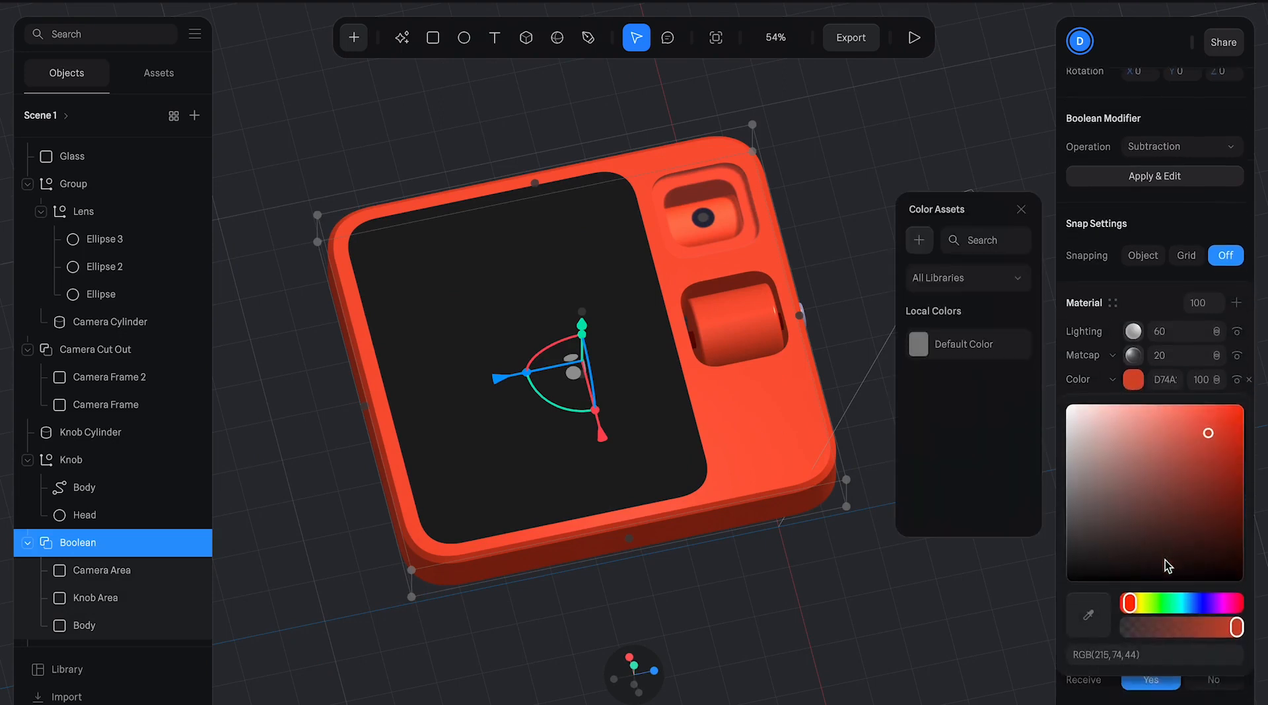
{"action": "left_click_drag", "start_coordinate": [1234, 587], "coordinate": [1208, 588]}
{"action": "left_click_drag", "start_coordinate": [1211, 437], "coordinate": [1218, 436]}
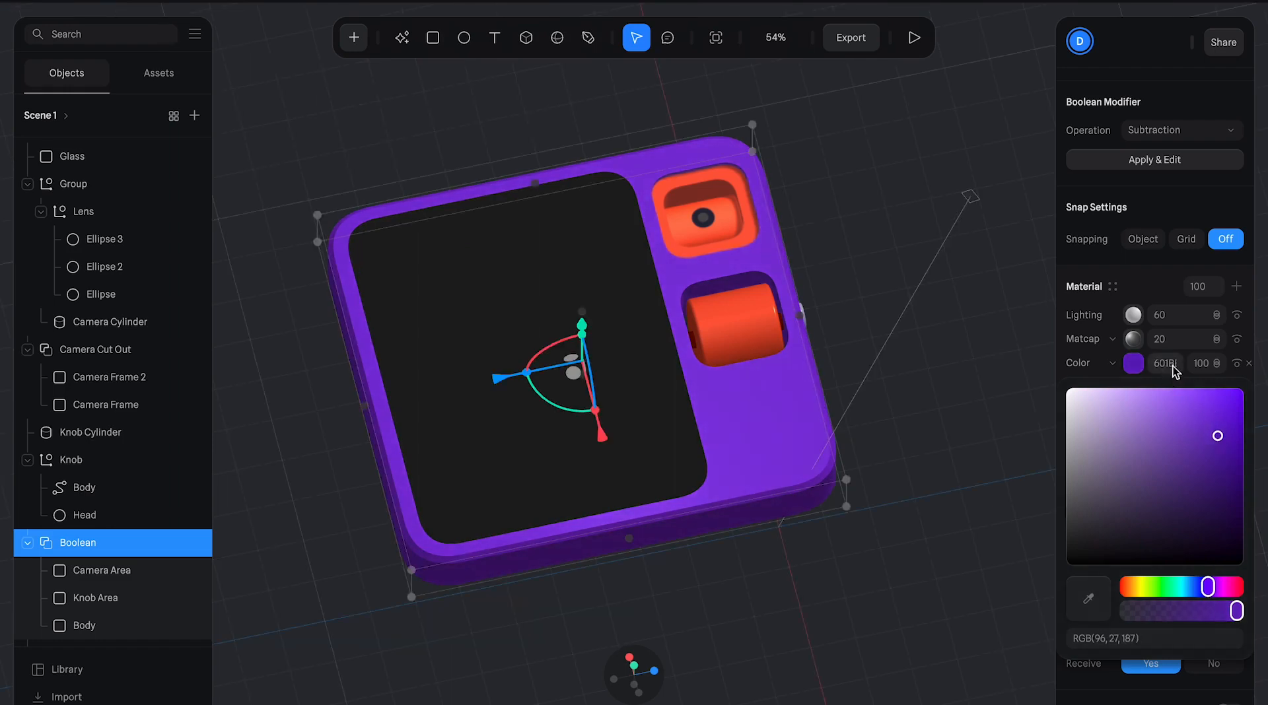
- Apply the body's purple color code 601BBB to the Knob Cylinder
{"action": "left_click", "coordinate": [732, 332]}
{"action": "left_click", "coordinate": [1164, 557]}
{"action": "key", "text": "ctrl+v"}
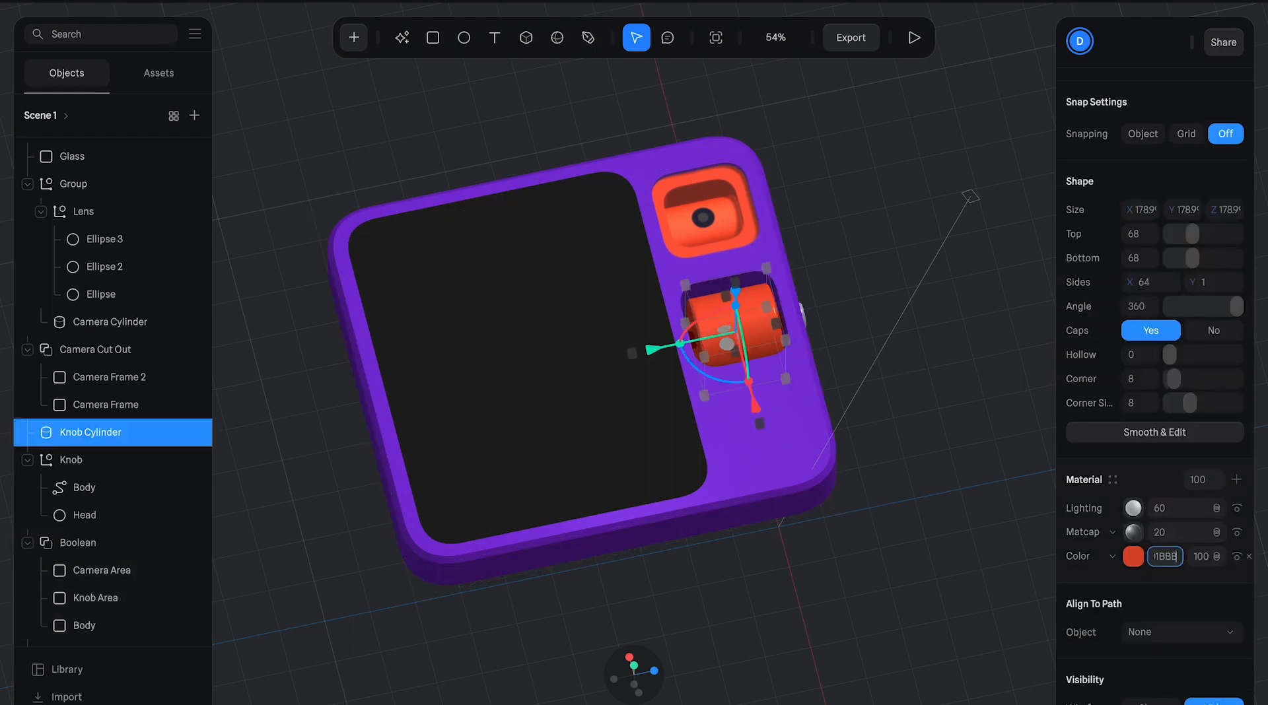
{"action": "key", "text": "Return"}
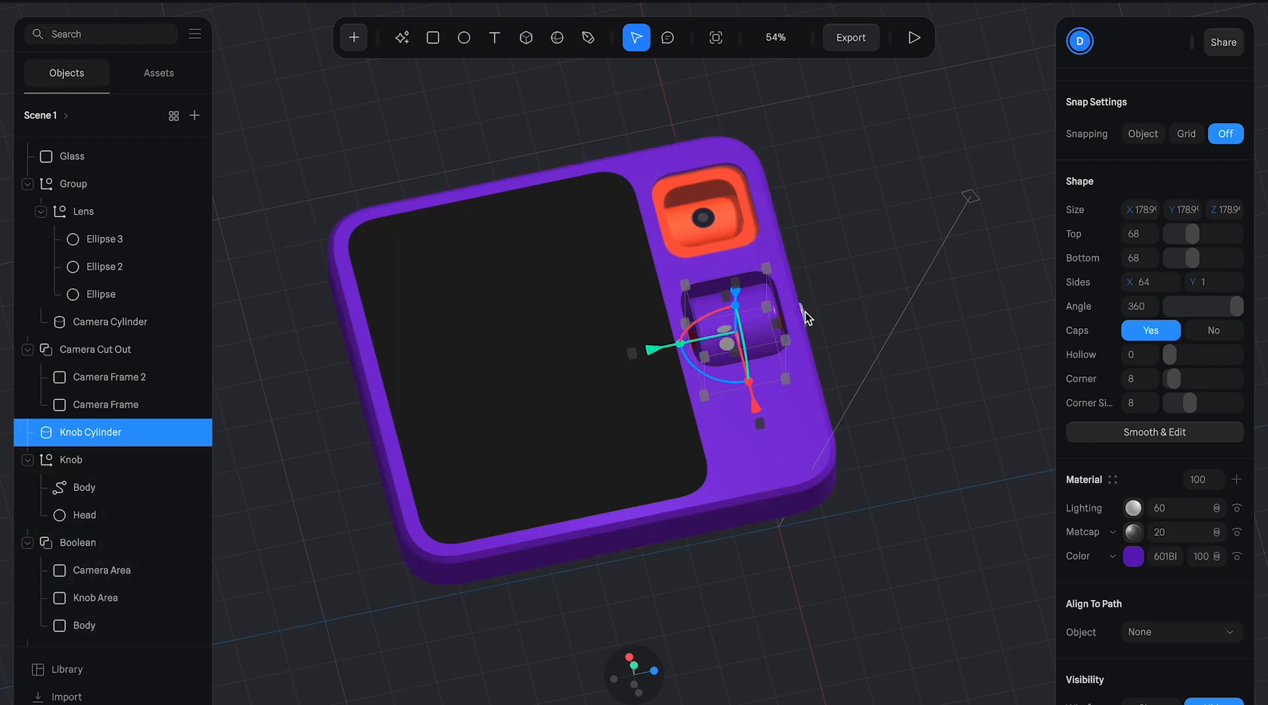
{"action": "left_click", "coordinate": [779, 323]}
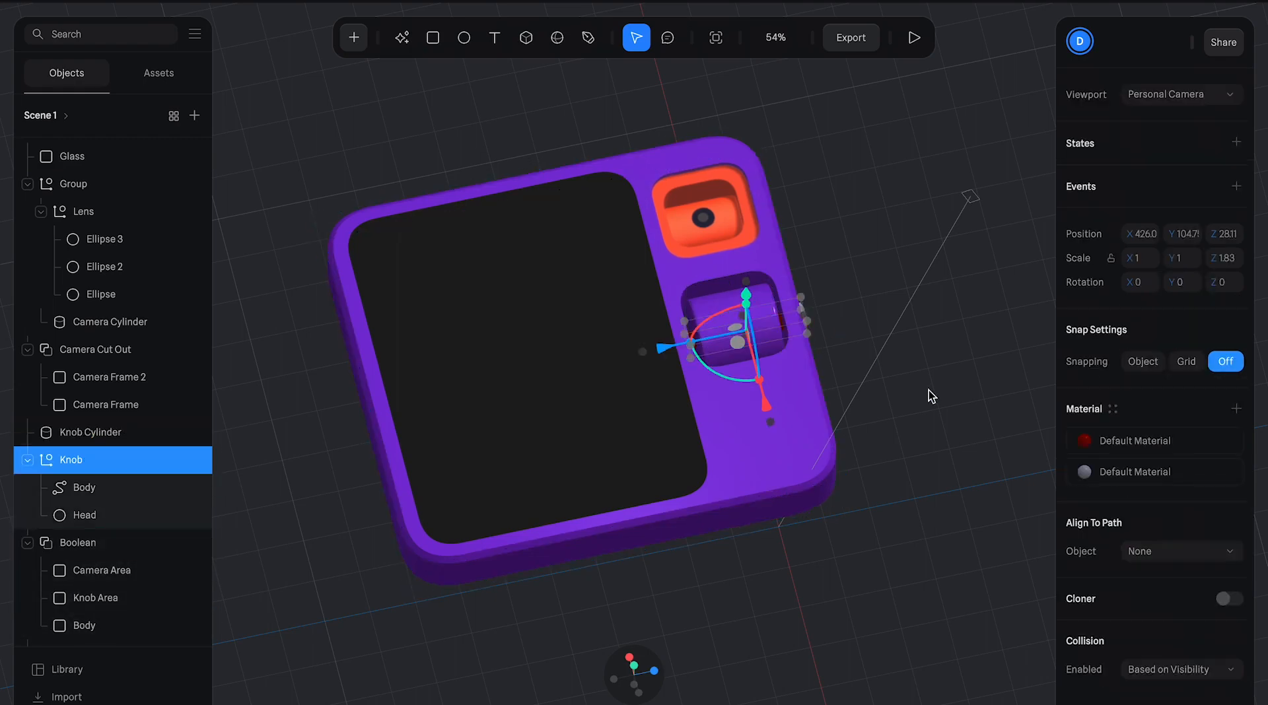
{"action": "left_click", "coordinate": [1219, 437]}
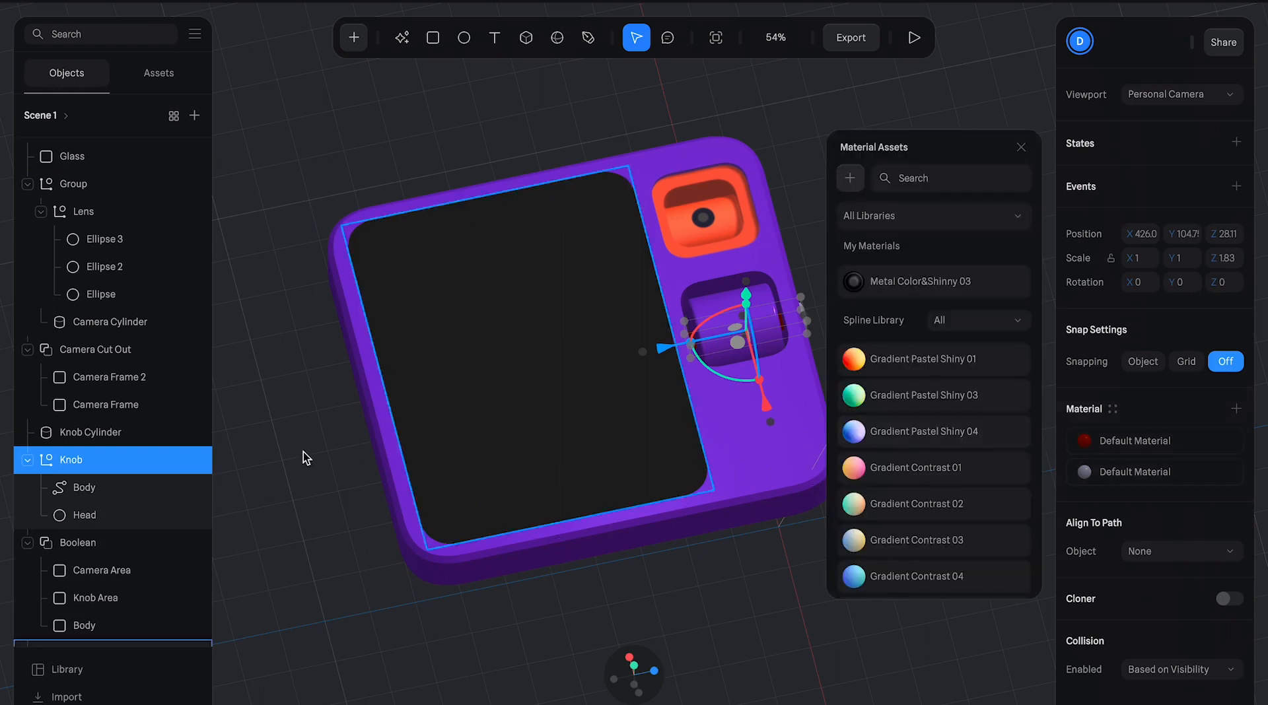
{"action": "left_click", "coordinate": [119, 488]}
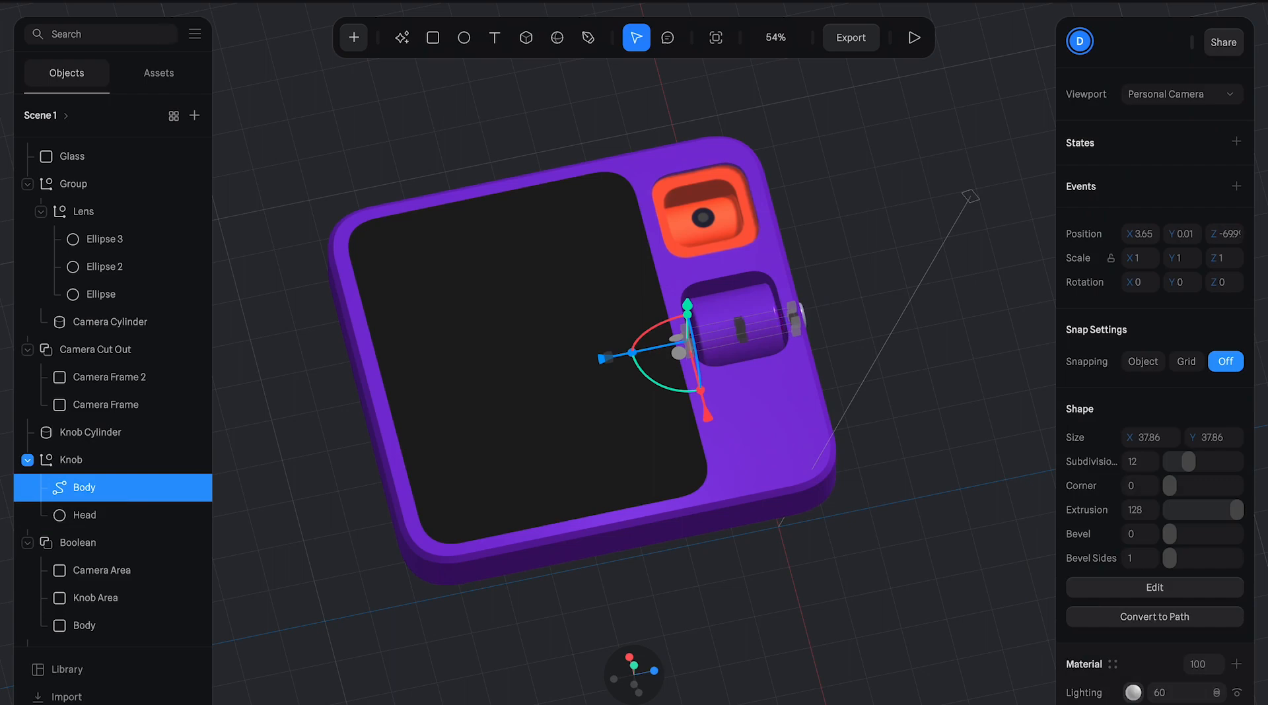
{"action": "left_click", "coordinate": [984, 363]}
- Set the Camera Cut Out's color to the same purple as the device body
{"action": "left_click", "coordinate": [715, 188]}
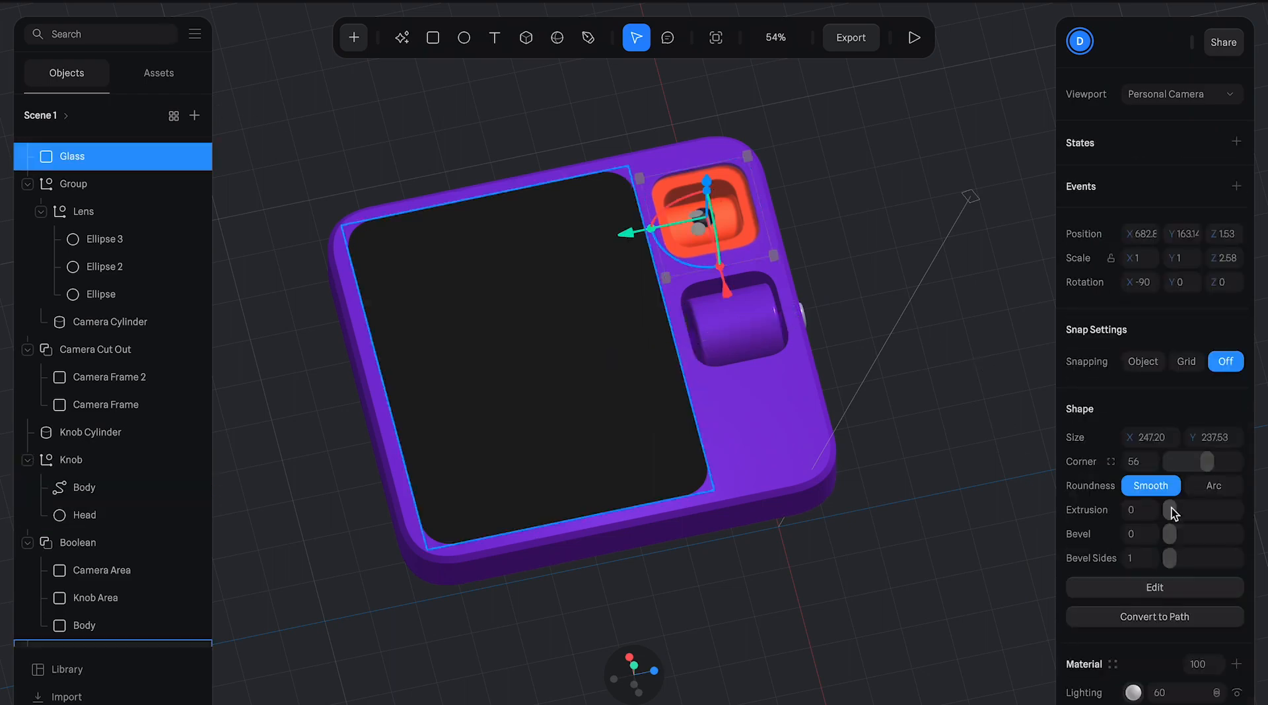
{"action": "scroll", "coordinate": [1209, 487], "scroll_direction": "down", "scroll_amount": 5}
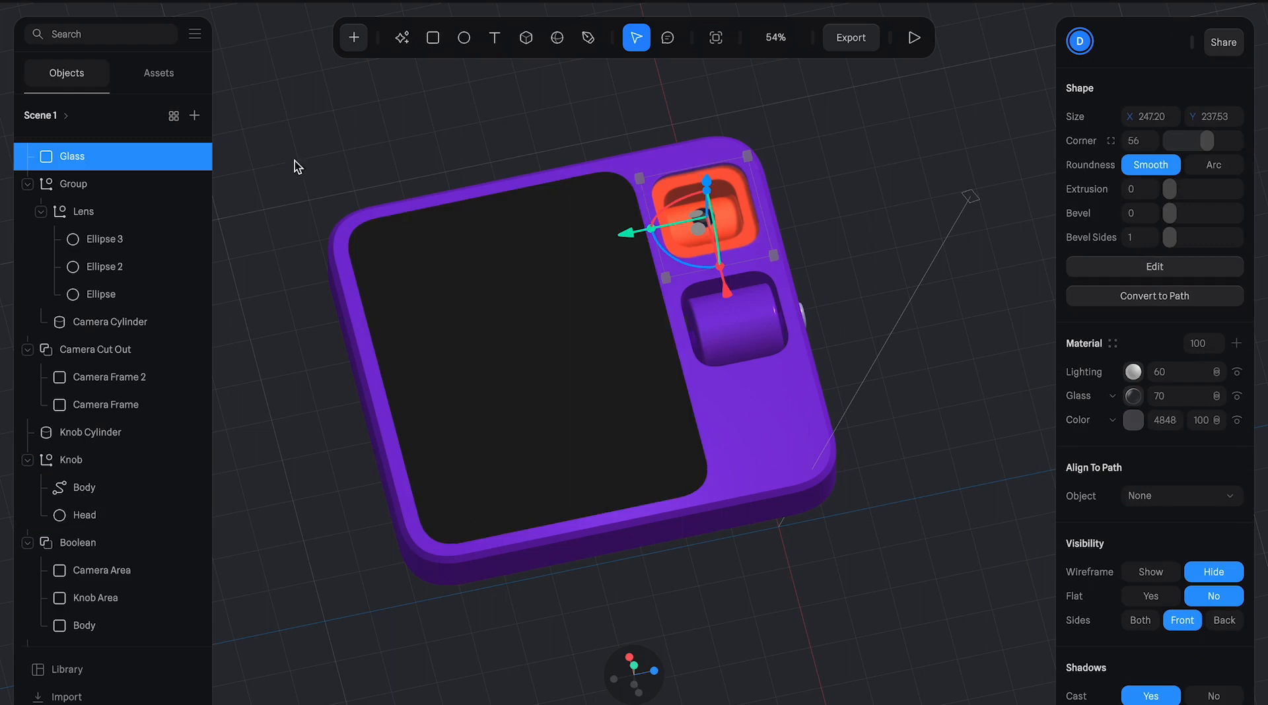
{"action": "left_click", "coordinate": [96, 209]}
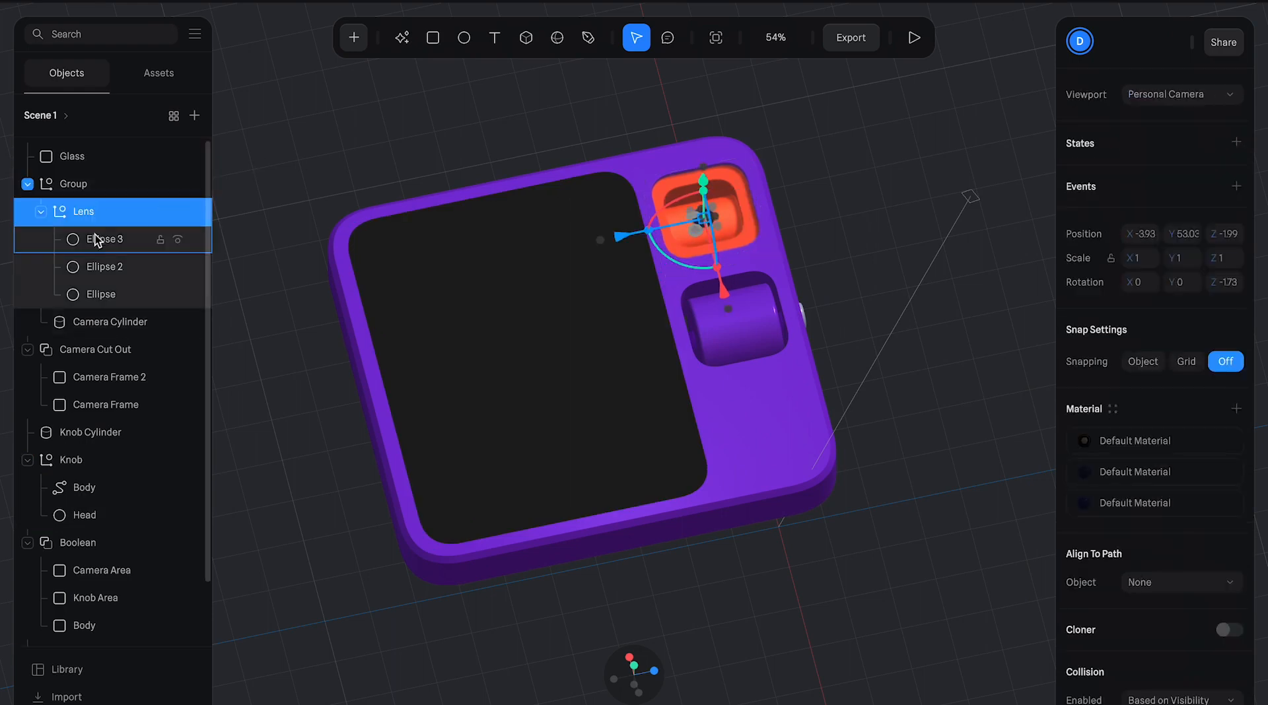
{"action": "left_click", "coordinate": [99, 350]}
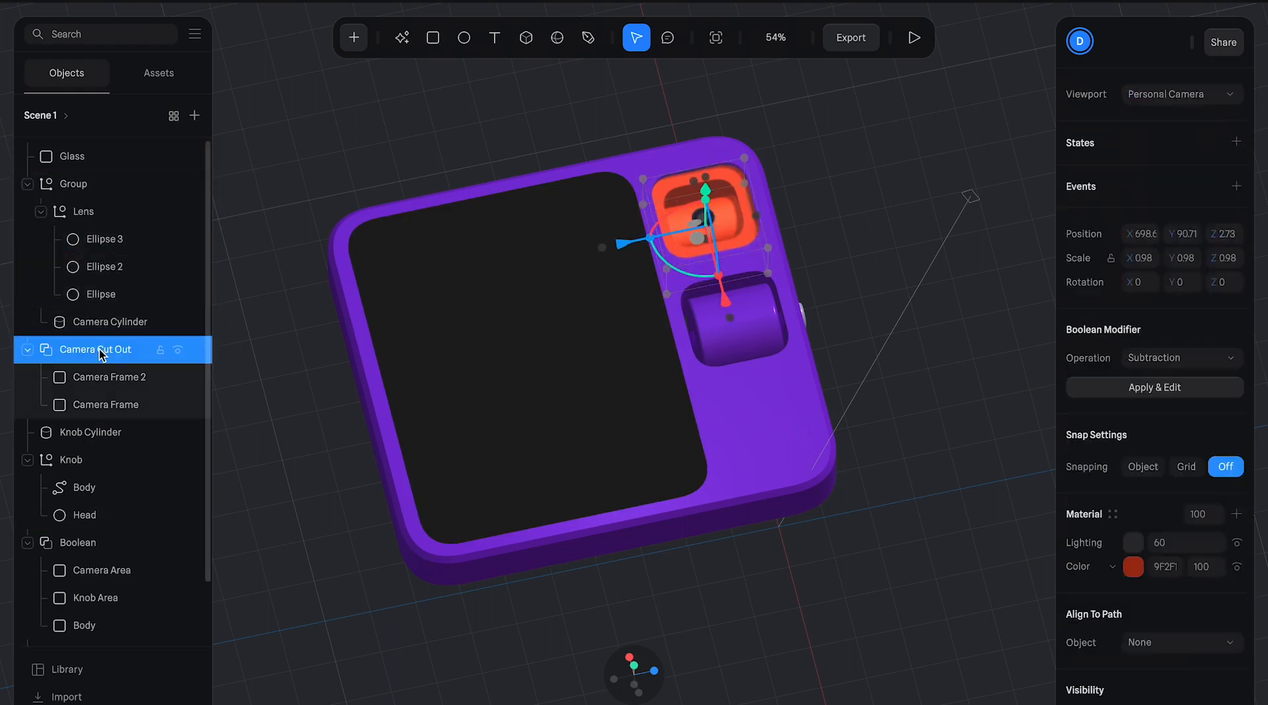
{"action": "key", "text": "ctrl+v"}
{"action": "key", "text": "Return"}
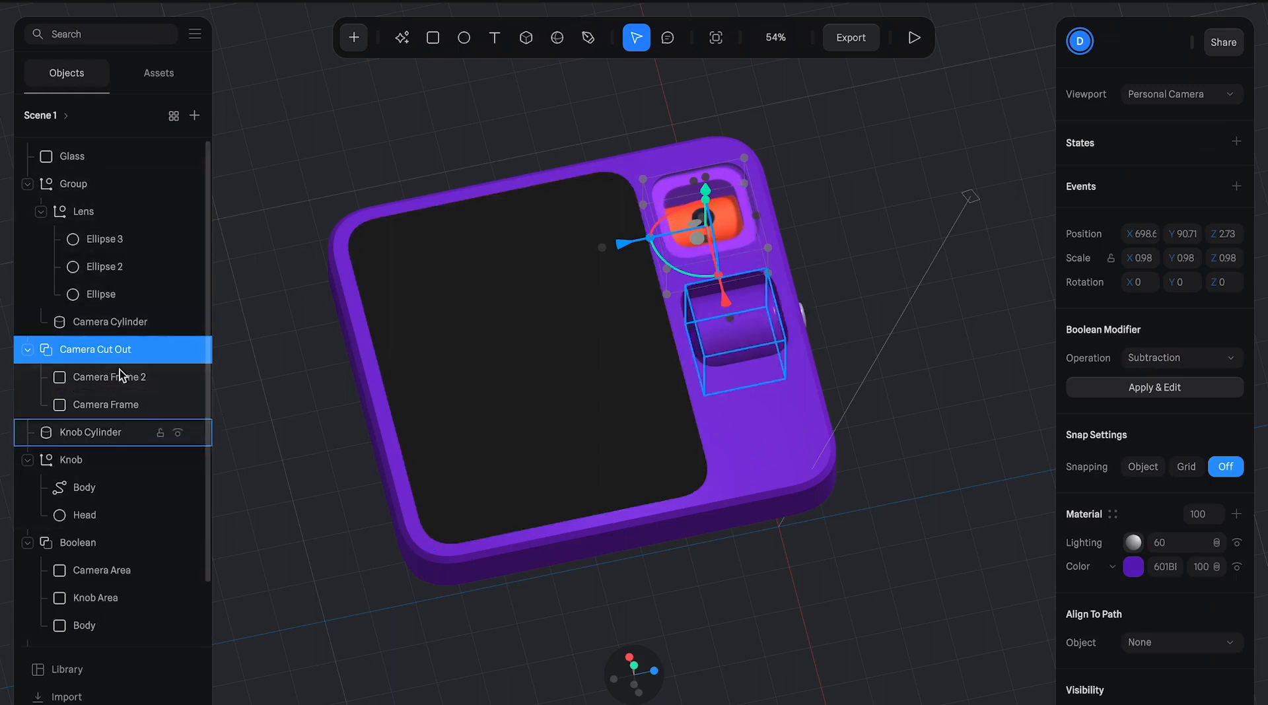
- Set the Camera Cylinder's color to the body's purple and deselect it
{"action": "left_click", "coordinate": [117, 320]}
{"action": "scroll", "coordinate": [1122, 547], "scroll_direction": "down", "scroll_amount": 4}
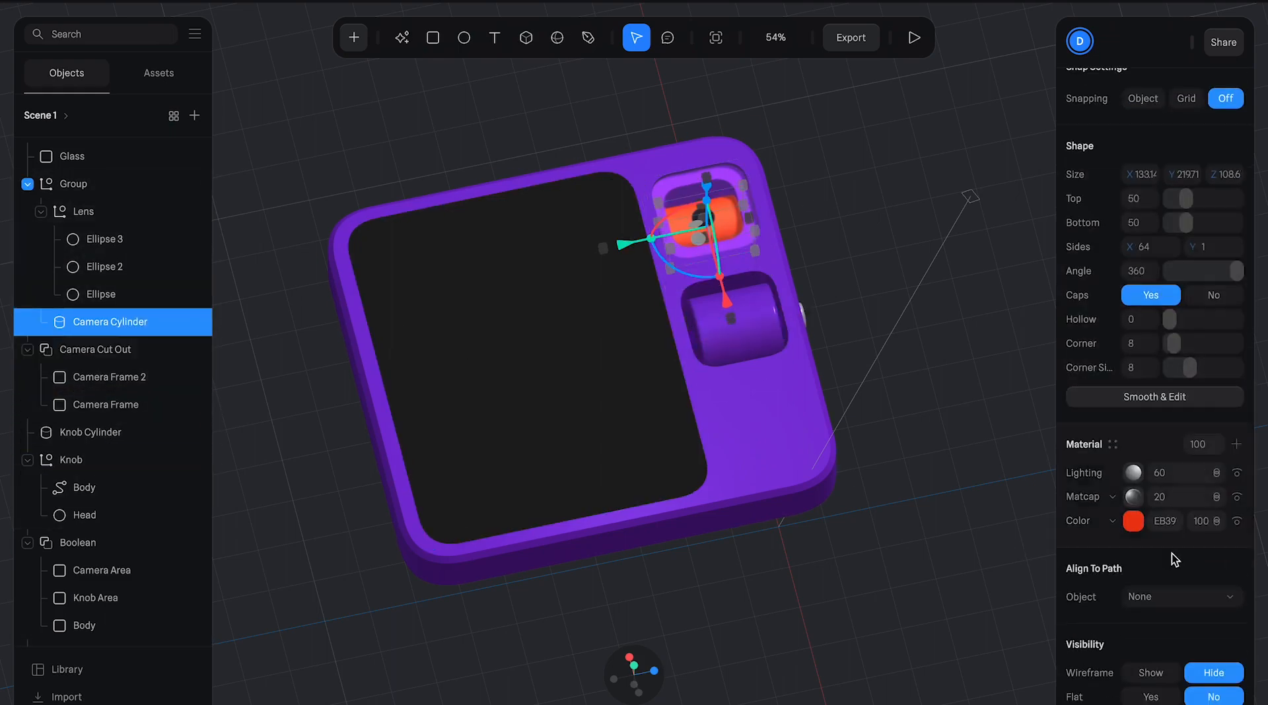
{"action": "key", "text": "super+v"}
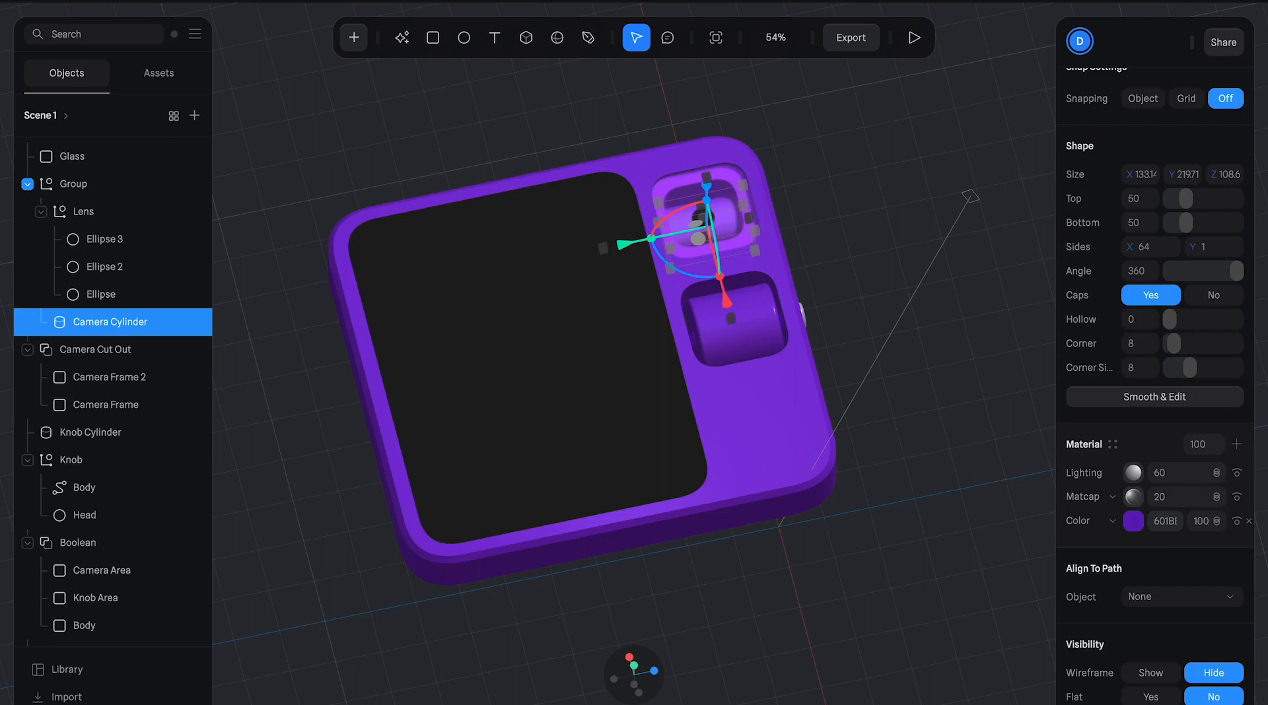
{"action": "left_click", "coordinate": [964, 262]}
- Move the Lens group along its Z axis to position -7.33 and check the whole device from an angle
{"action": "left_click_drag", "start_coordinate": [964, 261], "coordinate": [923, 348]}
{"action": "left_click_drag", "start_coordinate": [915, 279], "coordinate": [867, 313]}
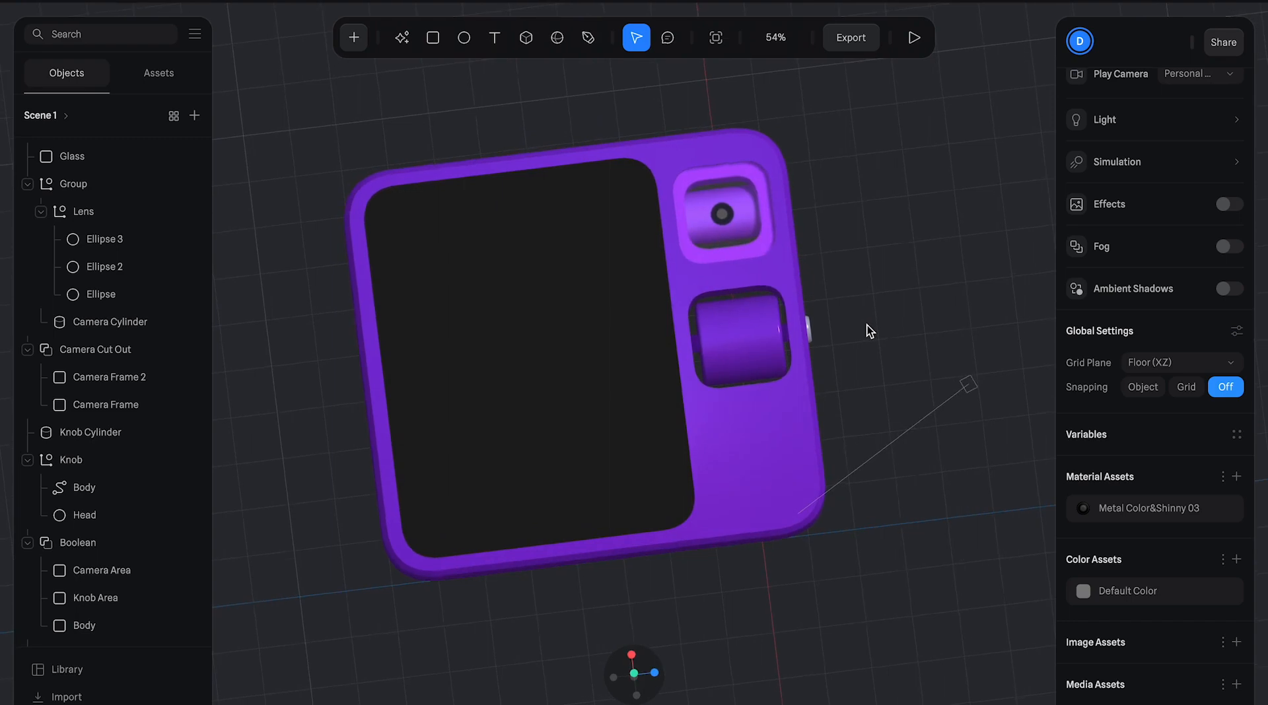
{"action": "left_click", "coordinate": [116, 210]}
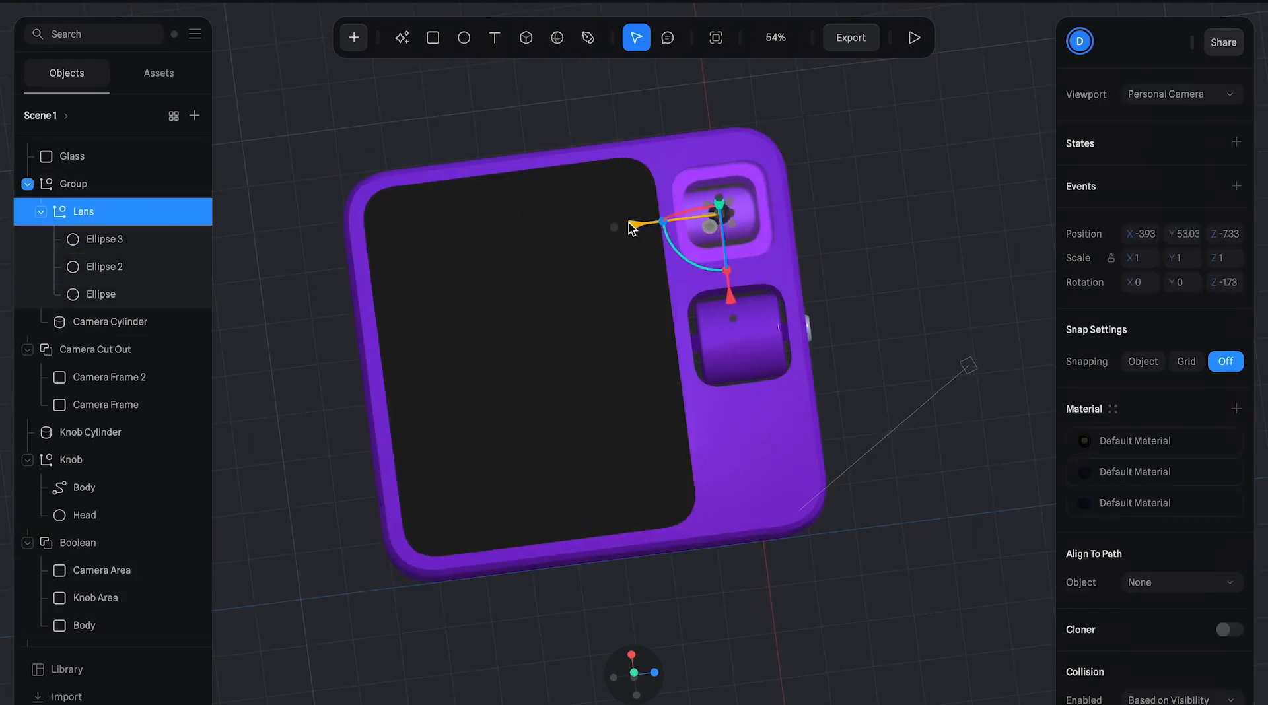
{"action": "left_click", "coordinate": [852, 202]}
{"action": "left_click_drag", "start_coordinate": [866, 246], "coordinate": [917, 197]}
{"action": "scroll", "coordinate": [573, 200], "scroll_direction": "down", "scroll_amount": 5}
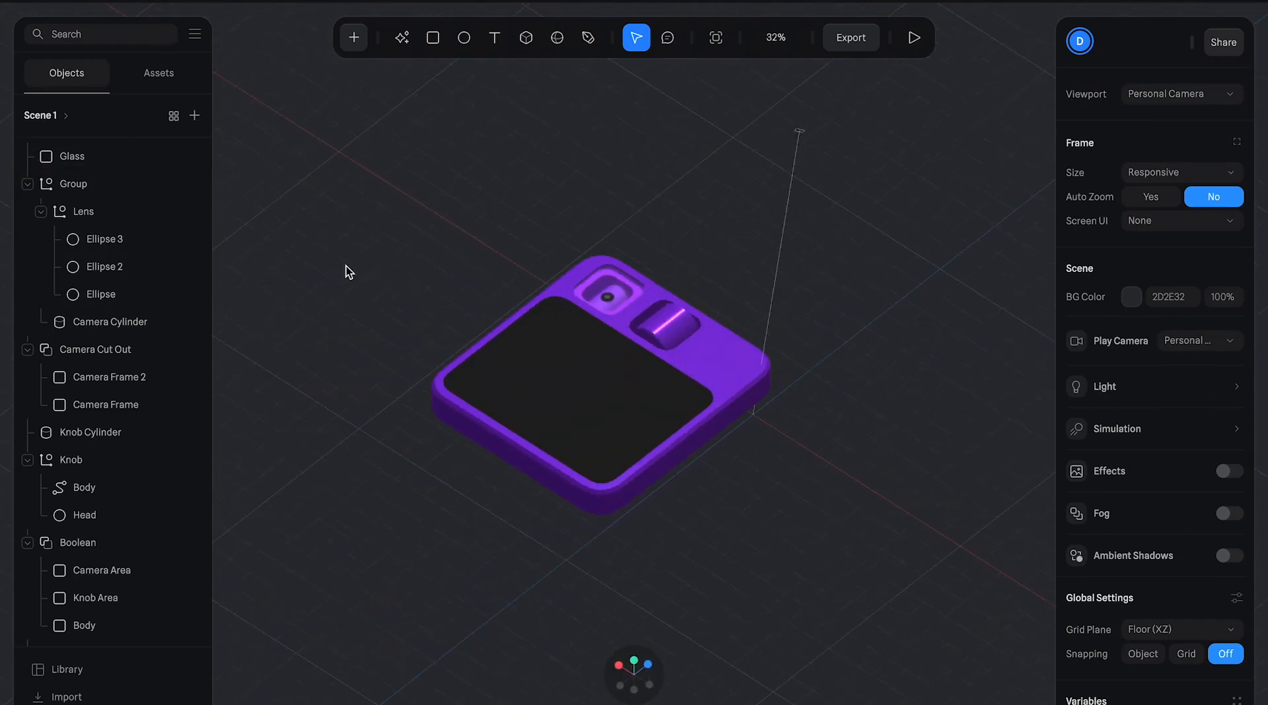
- Group the Glass, the lens Group and the Camera Cut Out together, name the new group Camera and collapse it
{"action": "left_click", "coordinate": [28, 183]}
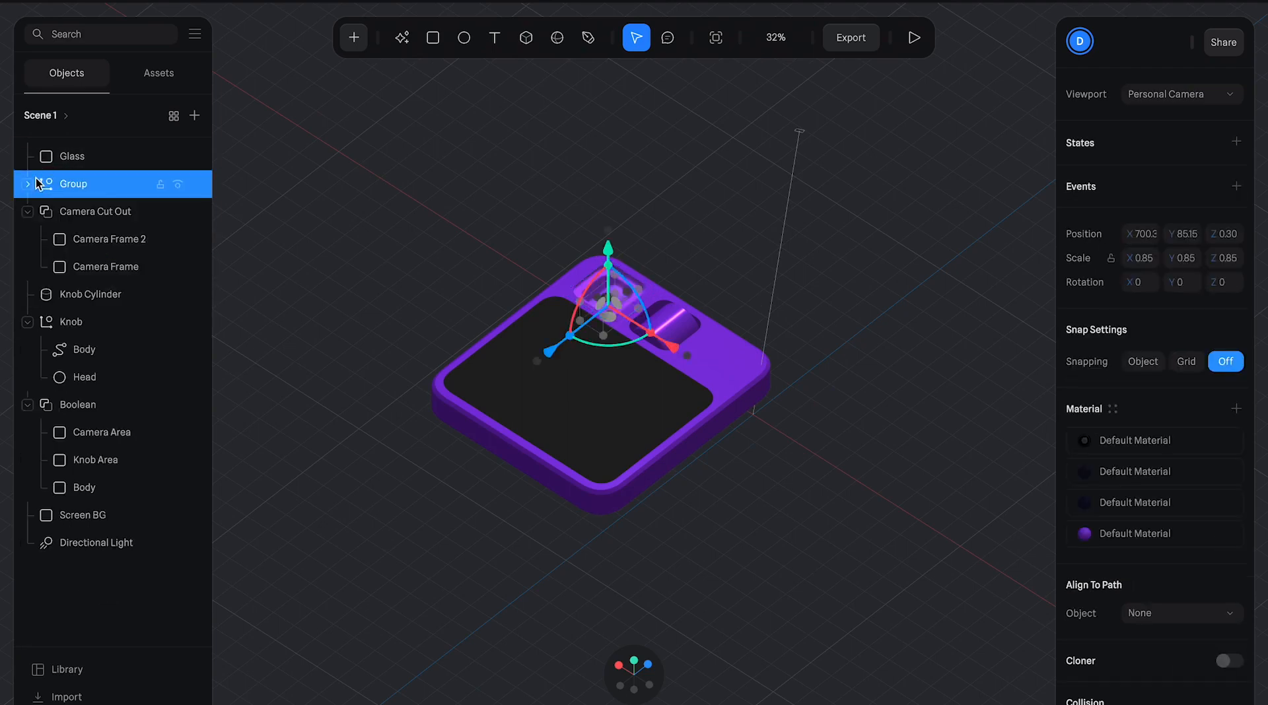
{"action": "left_click", "coordinate": [29, 185]}
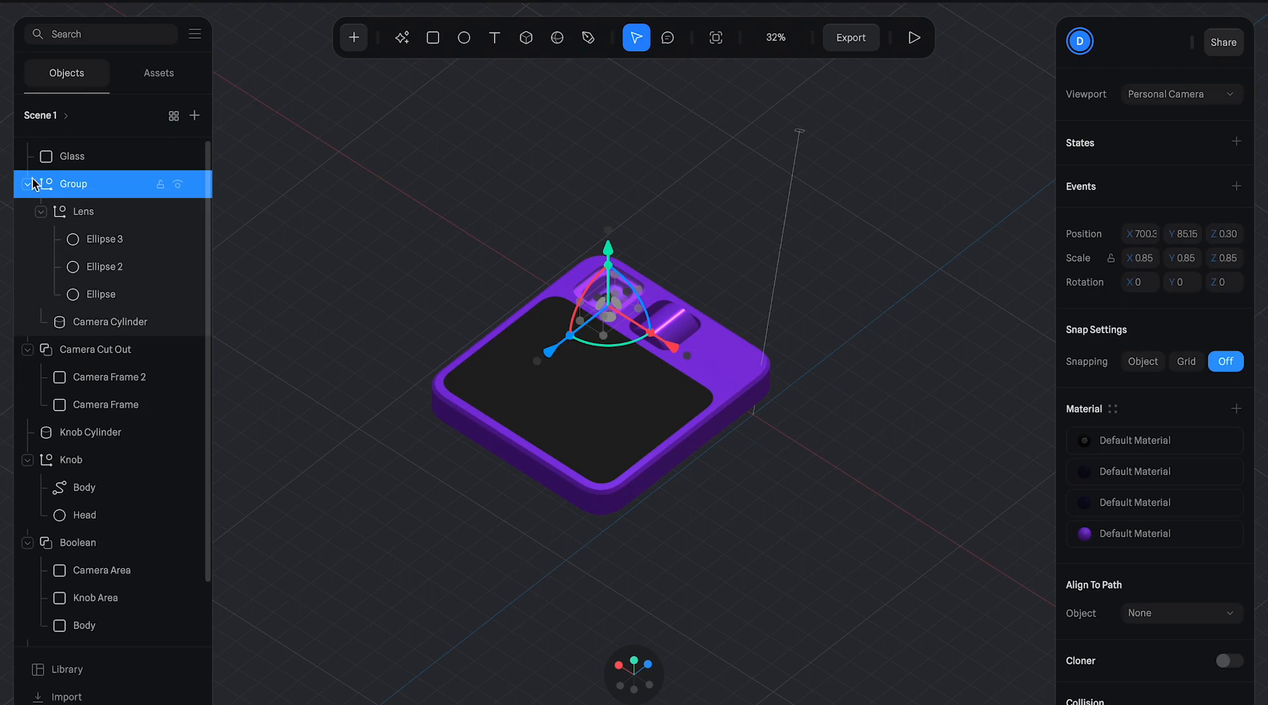
{"action": "left_click", "coordinate": [28, 185]}
{"action": "left_click", "coordinate": [61, 158], "text": "shift"}
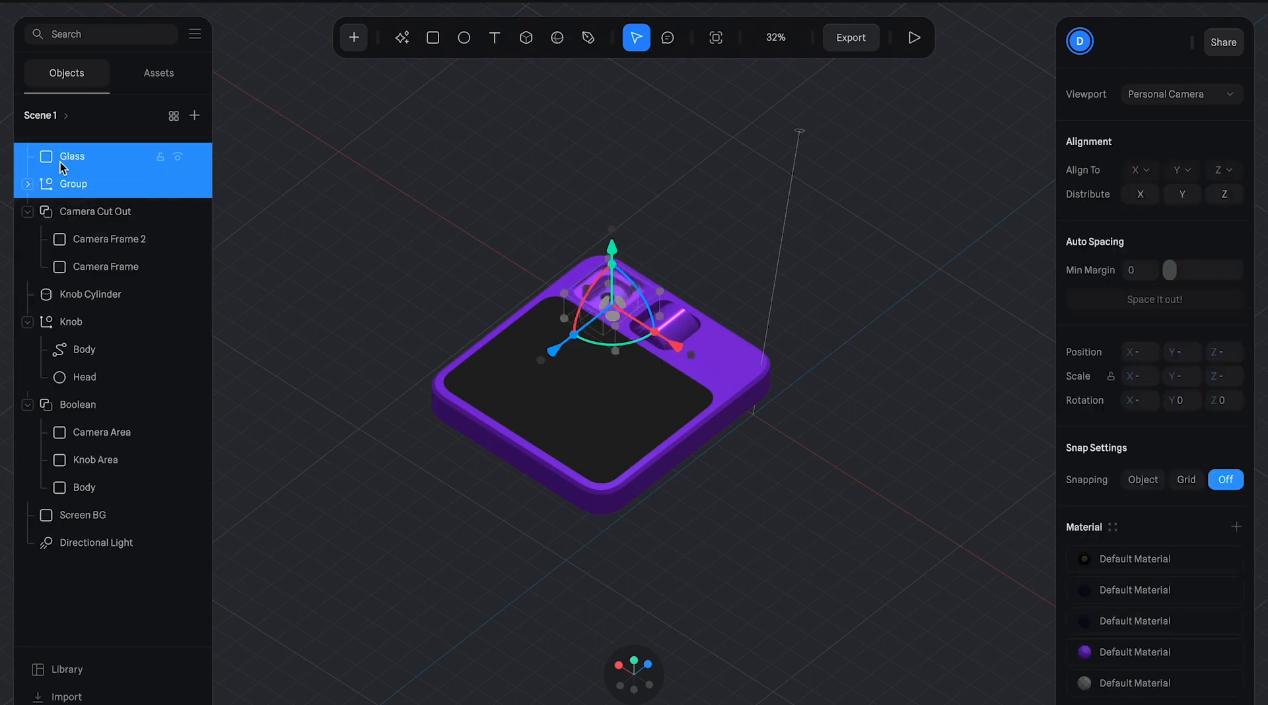
{"action": "left_click", "coordinate": [66, 210], "text": "shift"}
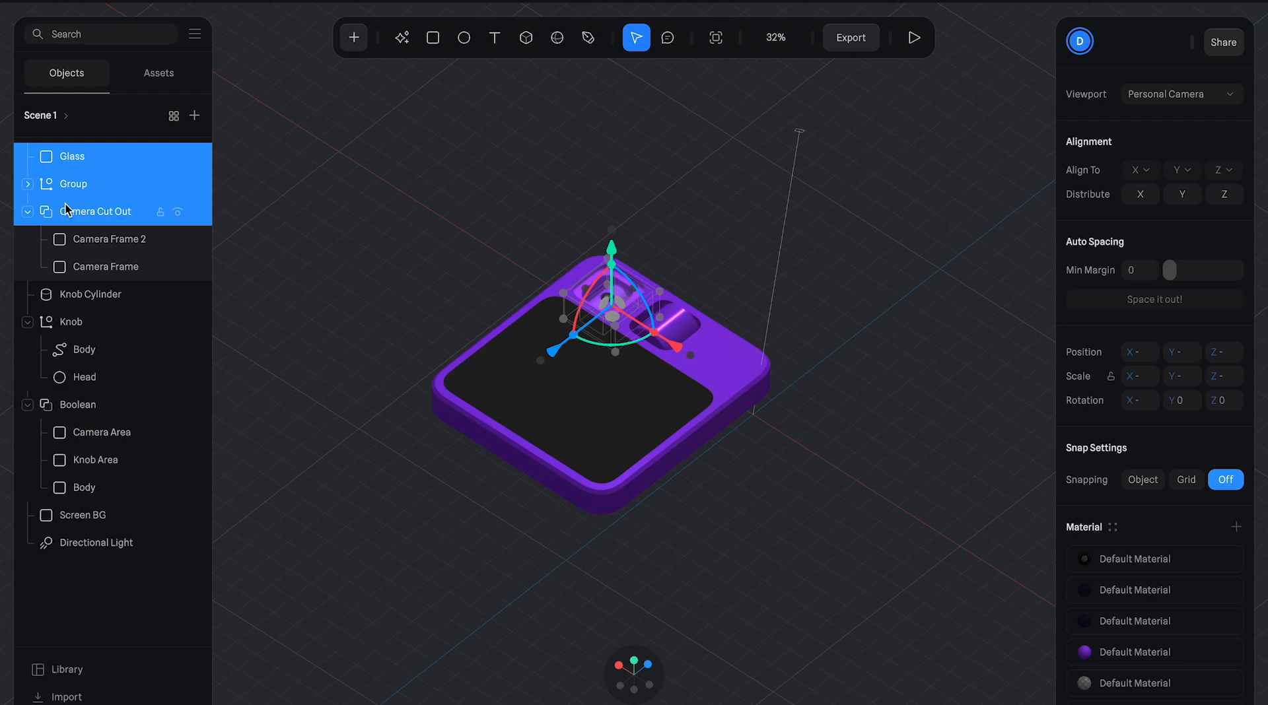
{"action": "key", "text": "ctrl+g"}
{"action": "double_click", "coordinate": [76, 156]}
{"action": "type", "text": "Cam"}
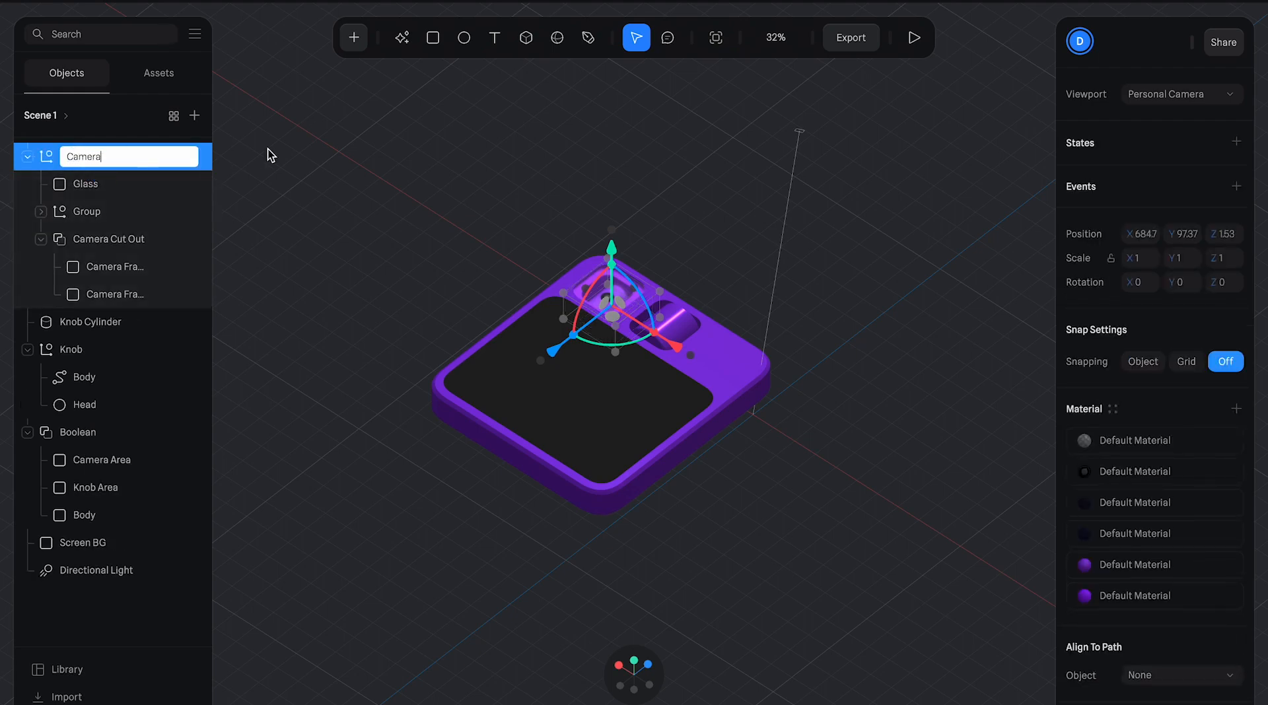
{"action": "type", "text": "era"}
{"action": "key", "text": "Return"}
{"action": "left_click", "coordinate": [29, 157]}
- Group the Knob Cylinder and the Knob together, name the new group Knob and collapse it
{"action": "left_click", "coordinate": [58, 185]}
{"action": "left_click", "coordinate": [65, 210], "text": "shift"}
{"action": "key", "text": "ctrl+g"}
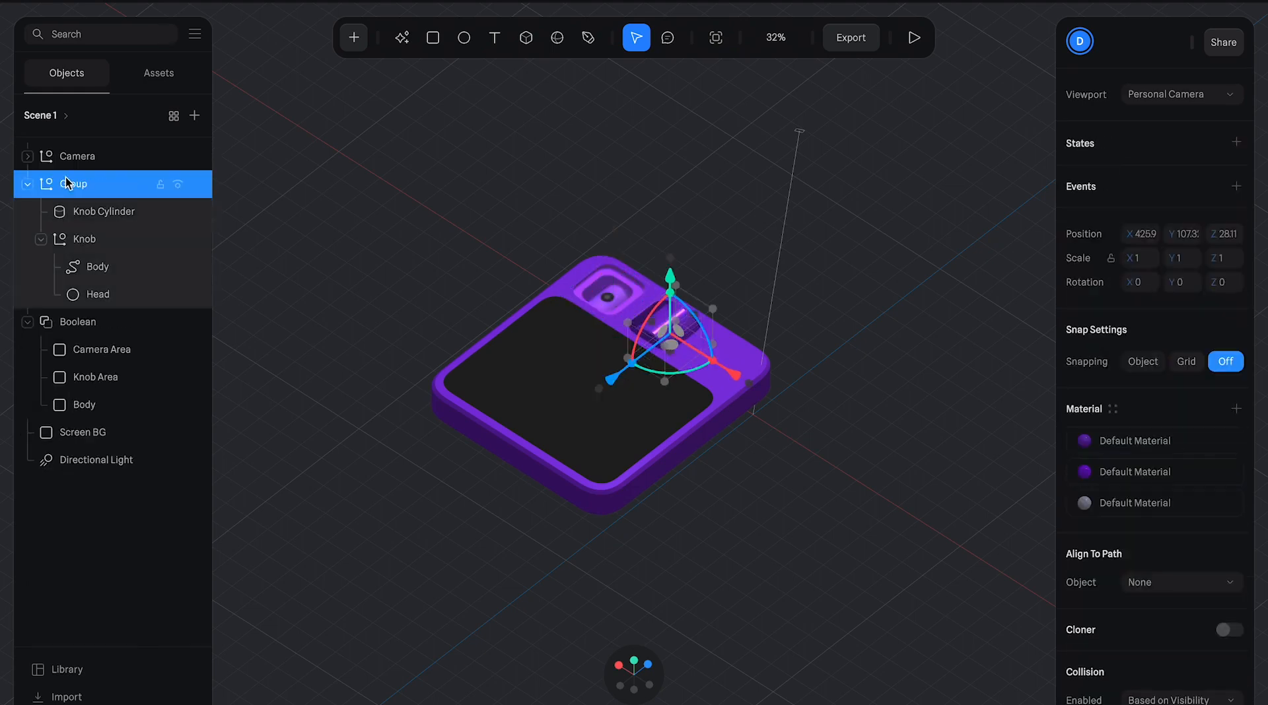
{"action": "double_click", "coordinate": [67, 183]}
{"action": "key", "text": "alt+space"}
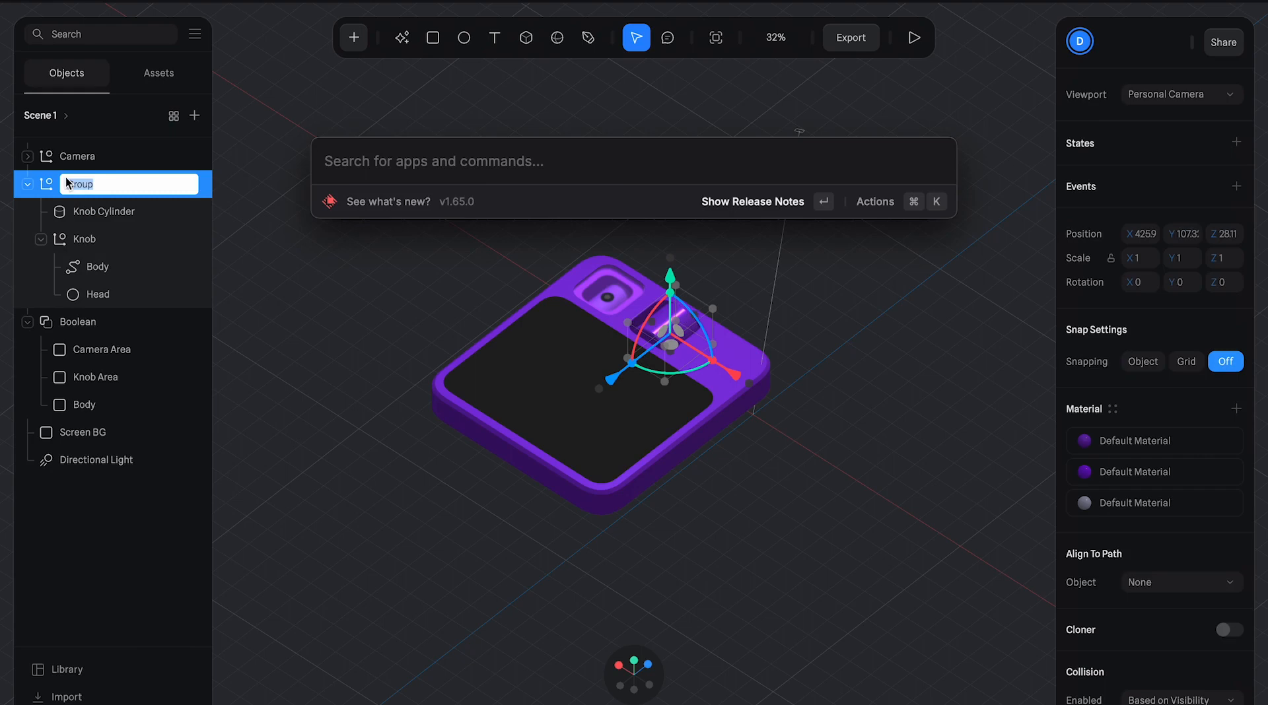
{"action": "left_click", "coordinate": [91, 181]}
{"action": "double_click", "coordinate": [91, 182]}
{"action": "type", "text": "Knob"}
{"action": "left_click", "coordinate": [265, 207]}
{"action": "left_click", "coordinate": [28, 184]}
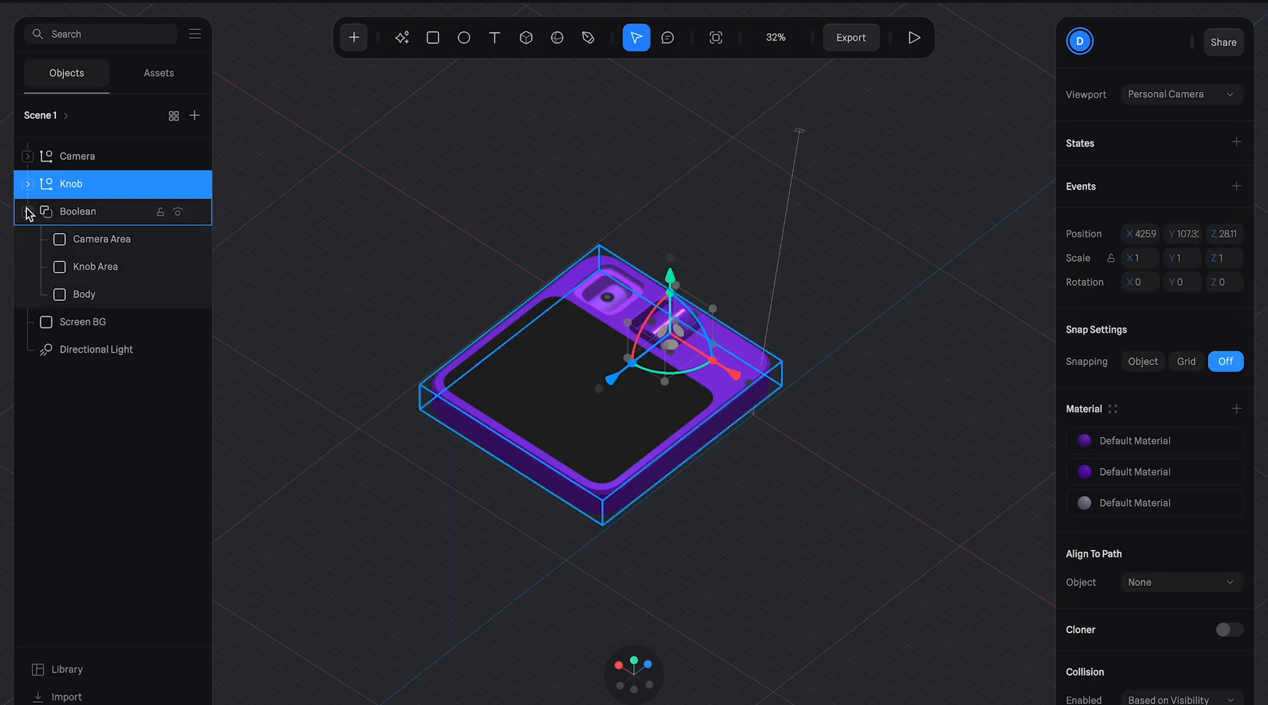
- Collapse the Boolean object and rename it Body
{"action": "left_click", "coordinate": [28, 212]}
{"action": "double_click", "coordinate": [73, 212]}
{"action": "type", "text": "Body"}
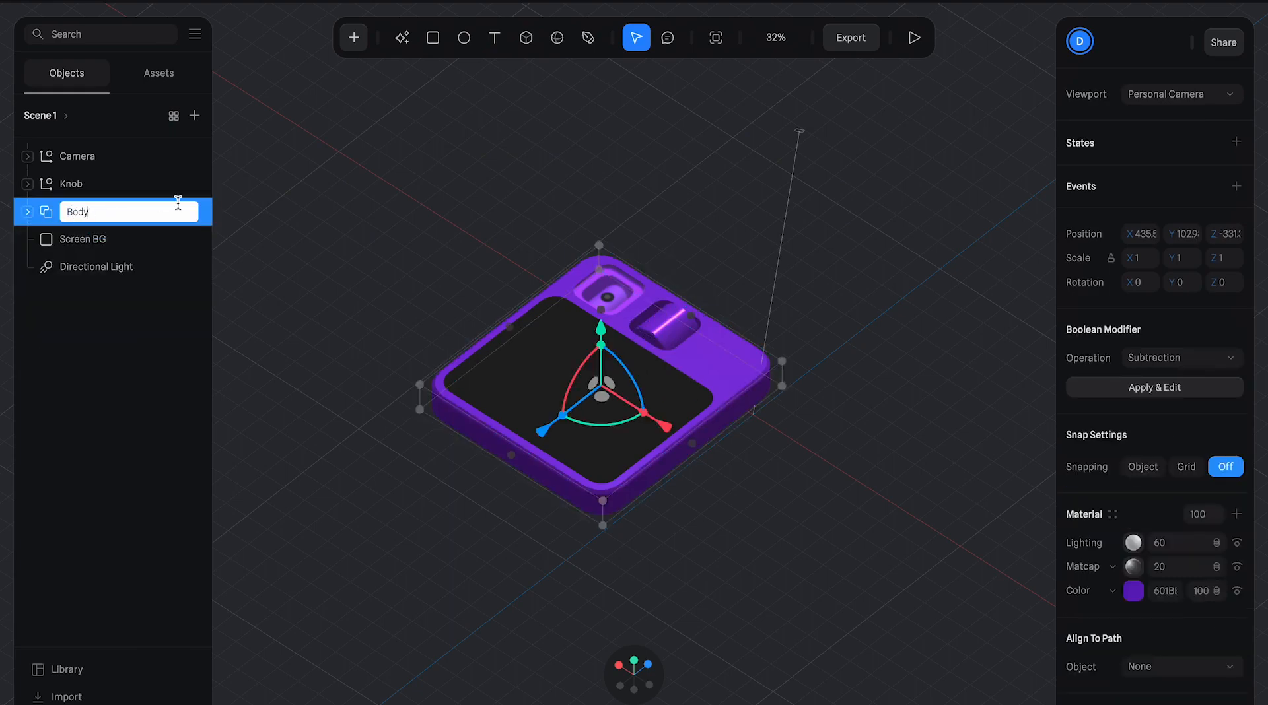
{"action": "left_click", "coordinate": [320, 223]}
- Group Camera, Knob, Body and Screen BG into a single group for the whole device
{"action": "left_click", "coordinate": [105, 240]}
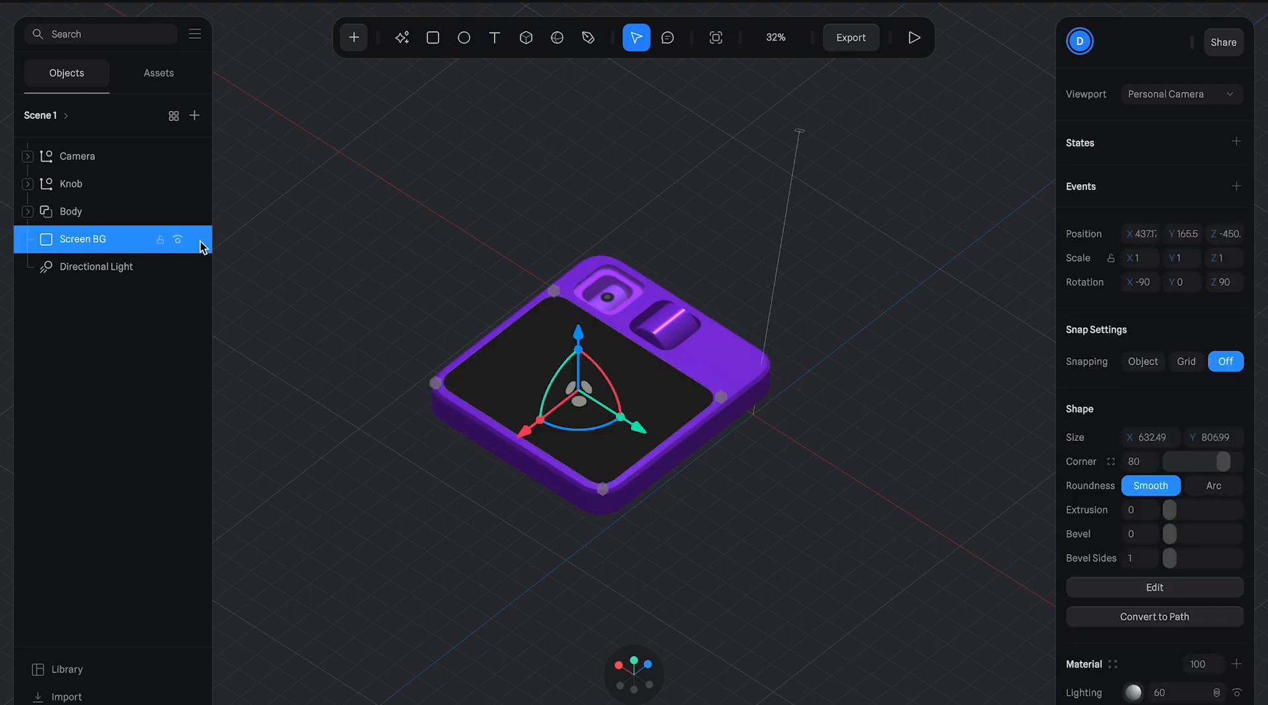
{"action": "left_click", "coordinate": [275, 226]}
{"action": "left_click_drag", "start_coordinate": [288, 185], "coordinate": [822, 572]}
{"action": "key", "text": "ctrl+g"}
{"action": "left_click", "coordinate": [857, 562]}
- Tilt the device group upright to a Z rotation of about 56 and raise it to about Y 289
{"action": "left_click", "coordinate": [655, 378]}
{"action": "left_click_drag", "start_coordinate": [645, 371], "coordinate": [638, 375]}
{"action": "left_click", "coordinate": [810, 435]}
{"action": "right_click_drag", "start_coordinate": [810, 435], "coordinate": [699, 404]}
{"action": "left_click", "coordinate": [645, 384]}
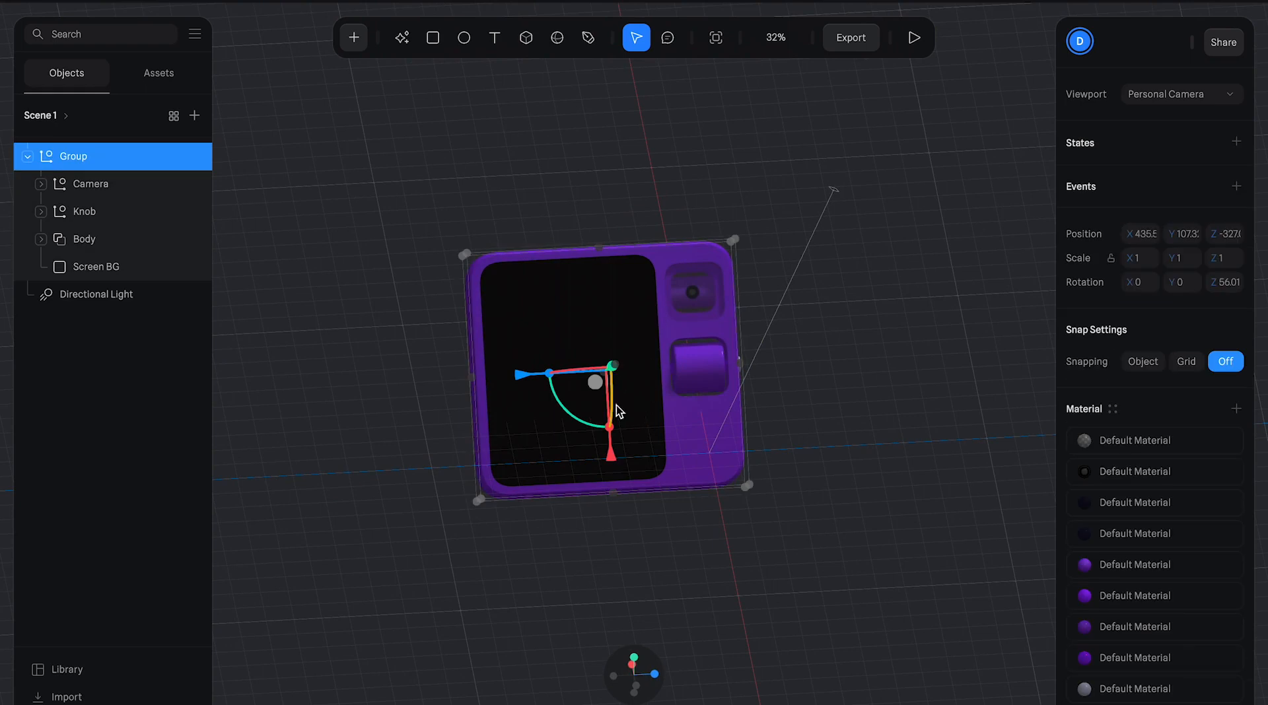
{"action": "left_click_drag", "start_coordinate": [614, 390], "coordinate": [555, 316]}
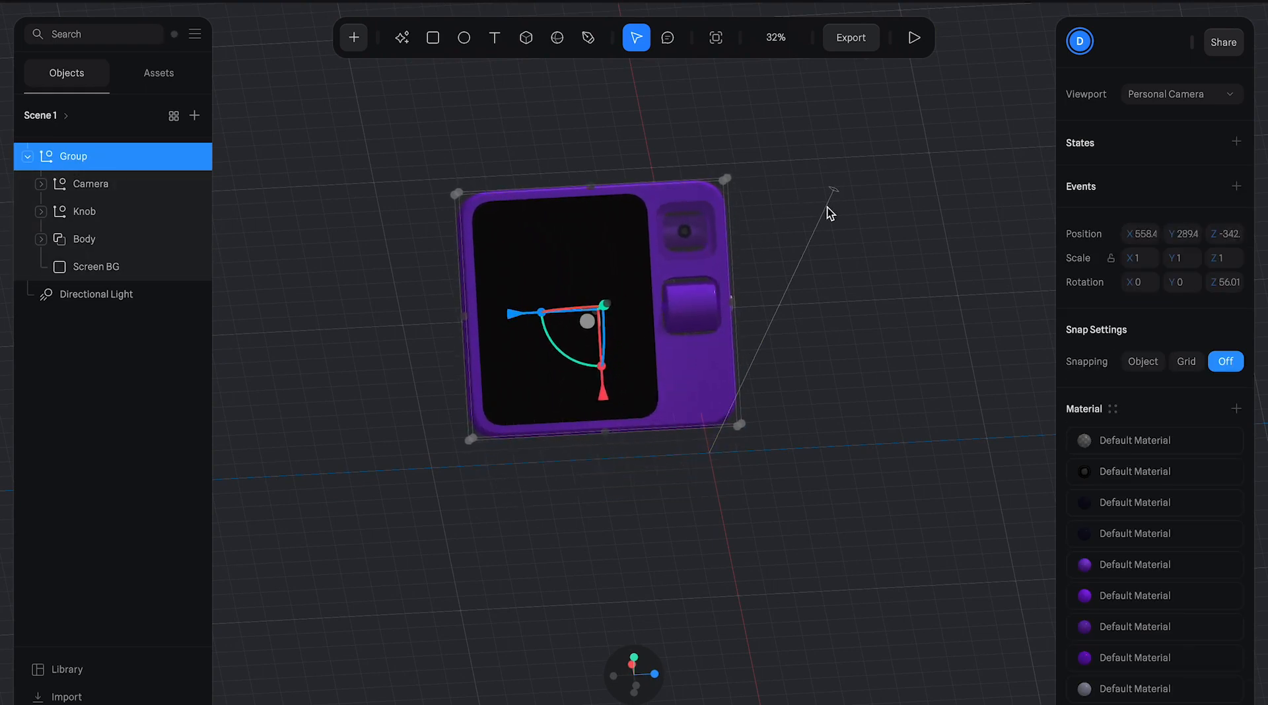
- Move the Directional Light to about X -896, Y 1034, Z 470 so it lights the device's front
{"action": "left_click", "coordinate": [117, 295]}
{"action": "left_click_drag", "start_coordinate": [840, 239], "coordinate": [900, 383]}
{"action": "left_click_drag", "start_coordinate": [867, 272], "coordinate": [879, 255]}
{"action": "left_click", "coordinate": [916, 148]}
{"action": "left_click_drag", "start_coordinate": [873, 191], "coordinate": [871, 197]}
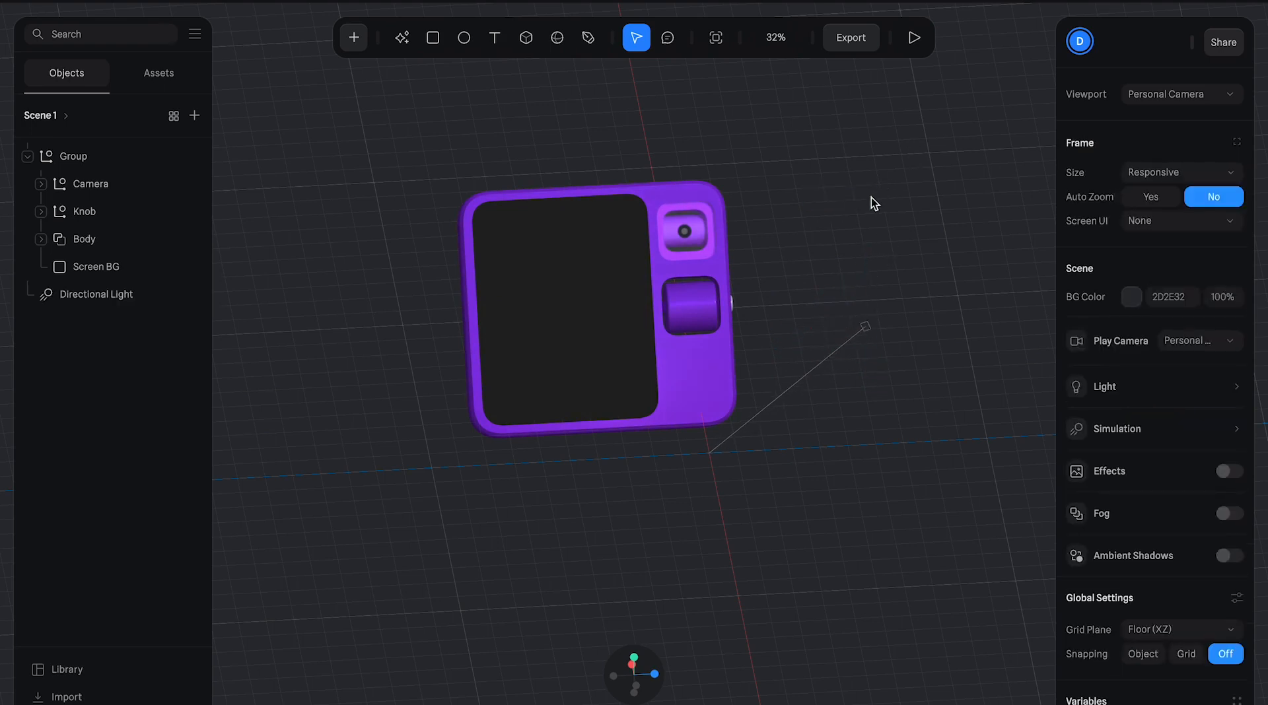
- Add a Spot Light to the scene and raise it above the device to about Y 2685
{"action": "left_click", "coordinate": [353, 38]}
{"action": "scroll", "coordinate": [428, 339], "scroll_direction": "down", "scroll_amount": 4}
{"action": "scroll", "coordinate": [427, 200], "scroll_direction": "down", "scroll_amount": 6}
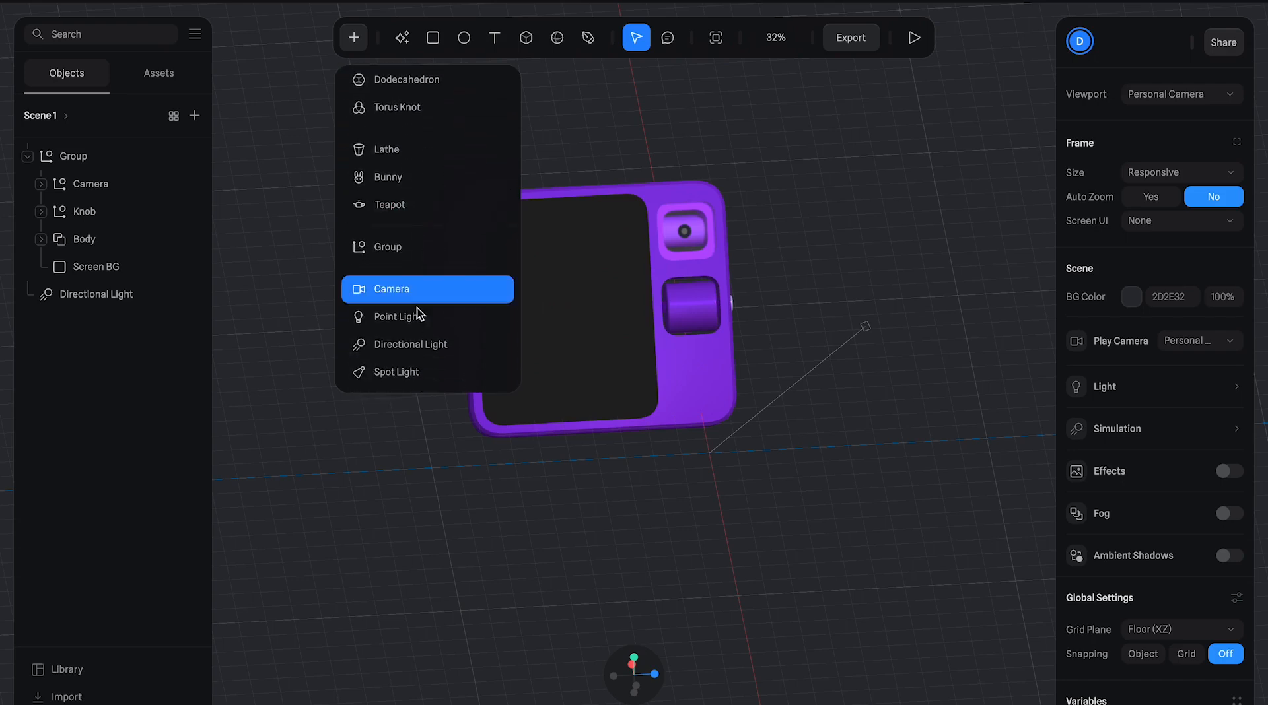
{"action": "left_click", "coordinate": [410, 371]}
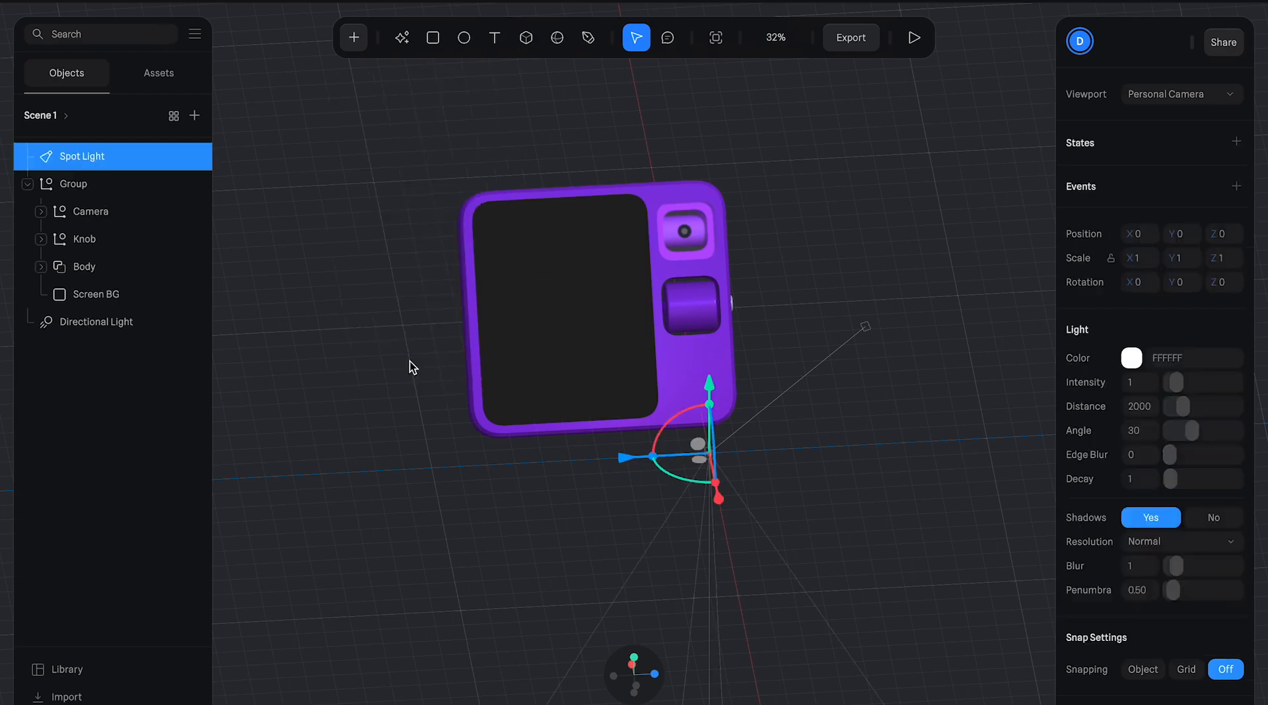
{"action": "scroll", "coordinate": [783, 301], "scroll_direction": "down", "scroll_amount": 5}
{"action": "left_click_drag", "start_coordinate": [655, 342], "coordinate": [667, 209]}
{"action": "scroll", "coordinate": [662, 315], "scroll_direction": "up", "scroll_amount": 3}
{"action": "scroll", "coordinate": [662, 315], "scroll_direction": "up", "scroll_amount": 4}
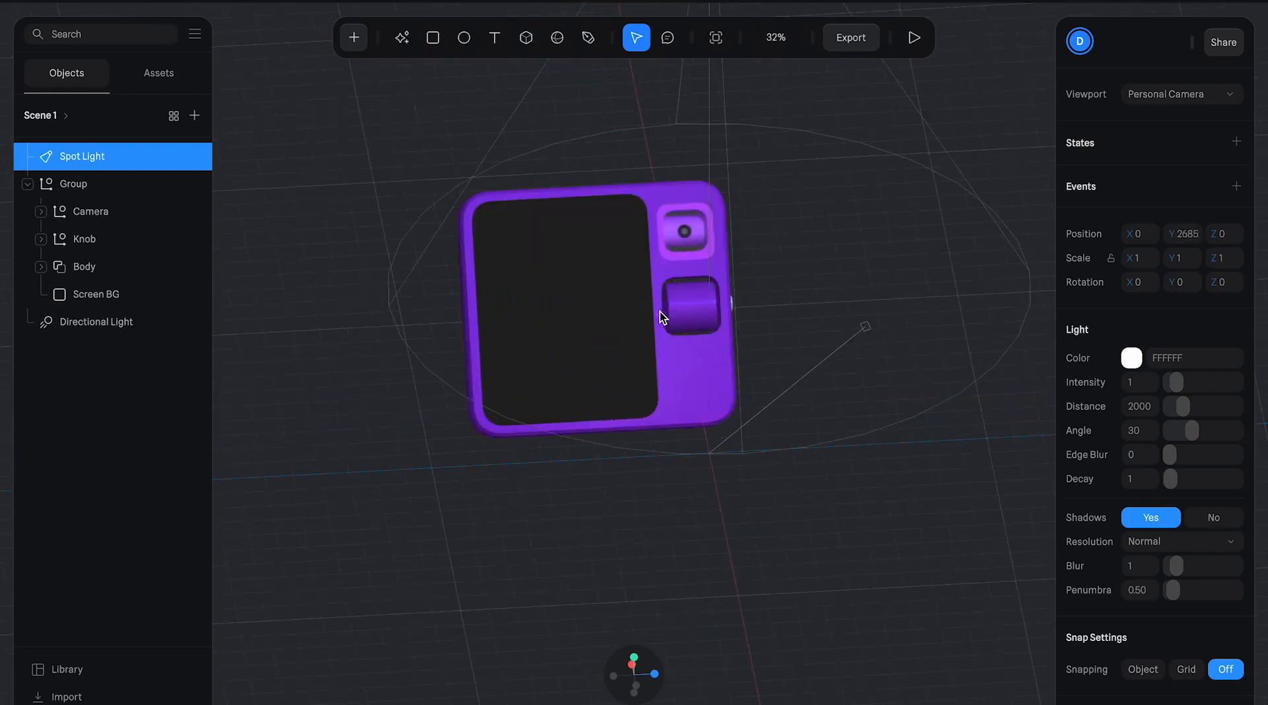
- Set the Spot Light's intensity to about 4.37 and its angle to 49
{"action": "left_click_drag", "start_coordinate": [1176, 385], "coordinate": [1199, 384]}
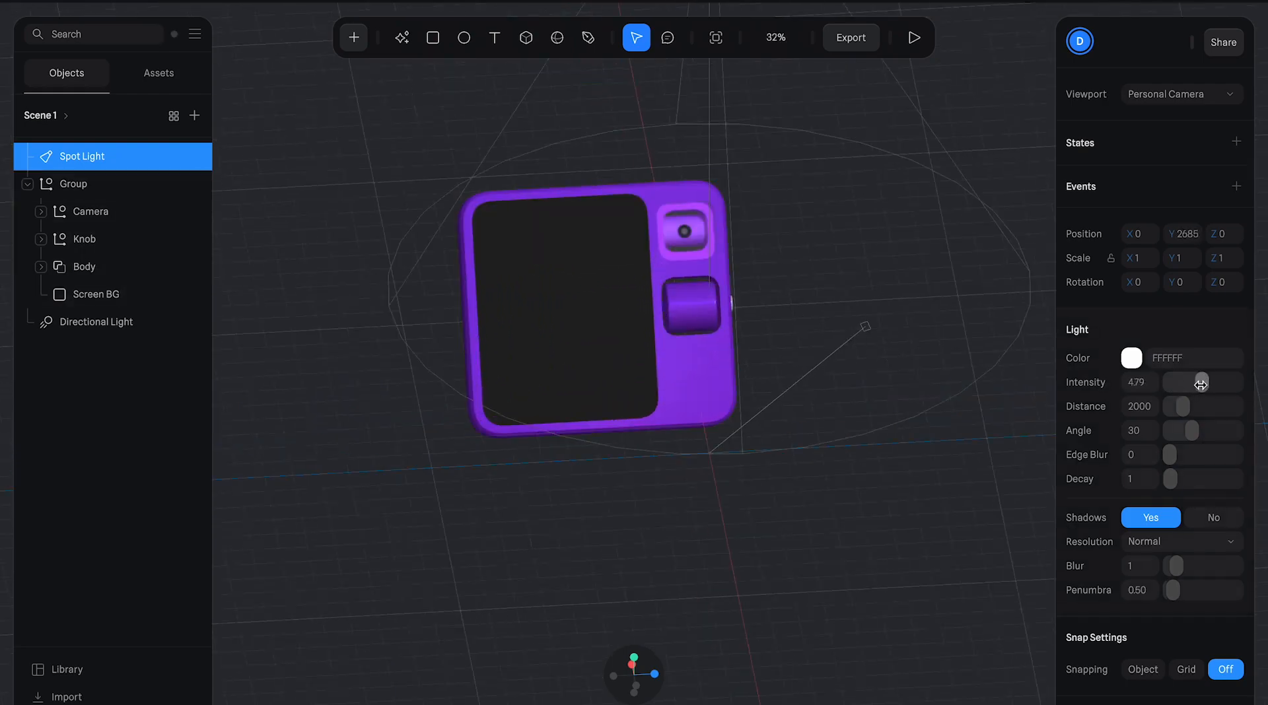
{"action": "scroll", "coordinate": [1008, 425], "scroll_direction": "down", "scroll_amount": 3}
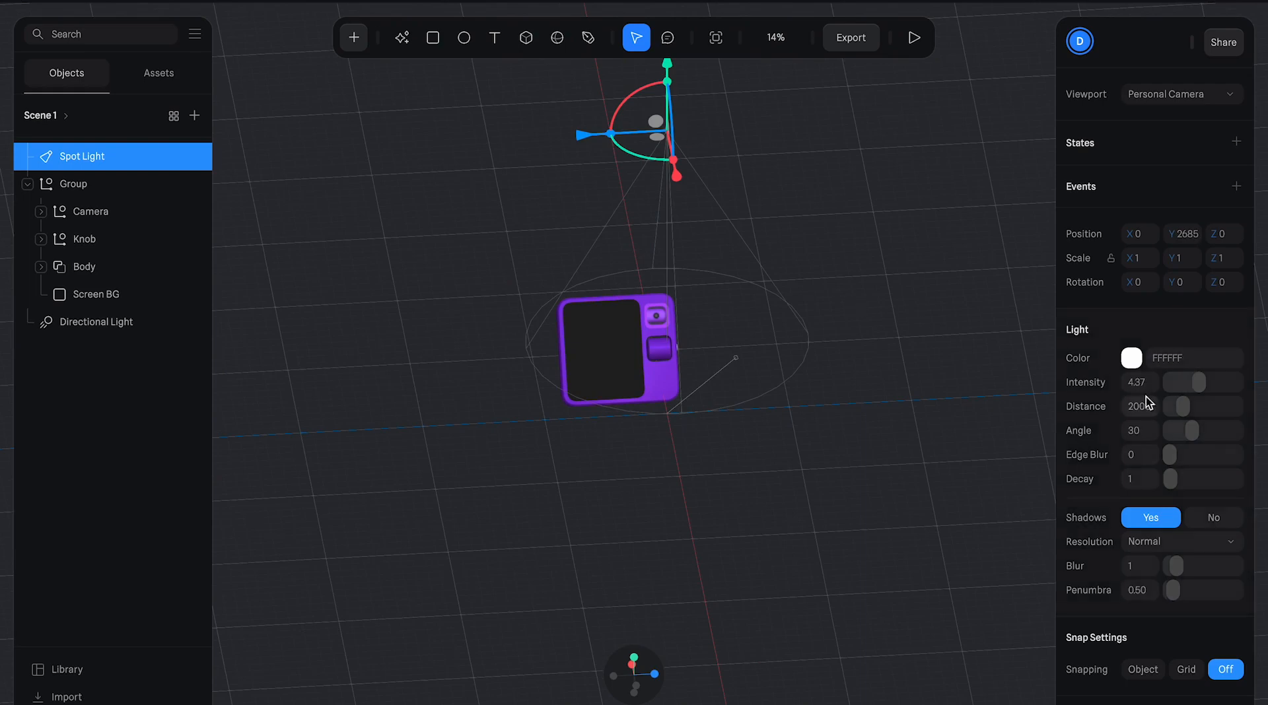
{"action": "left_click_drag", "start_coordinate": [1191, 435], "coordinate": [1206, 434]}
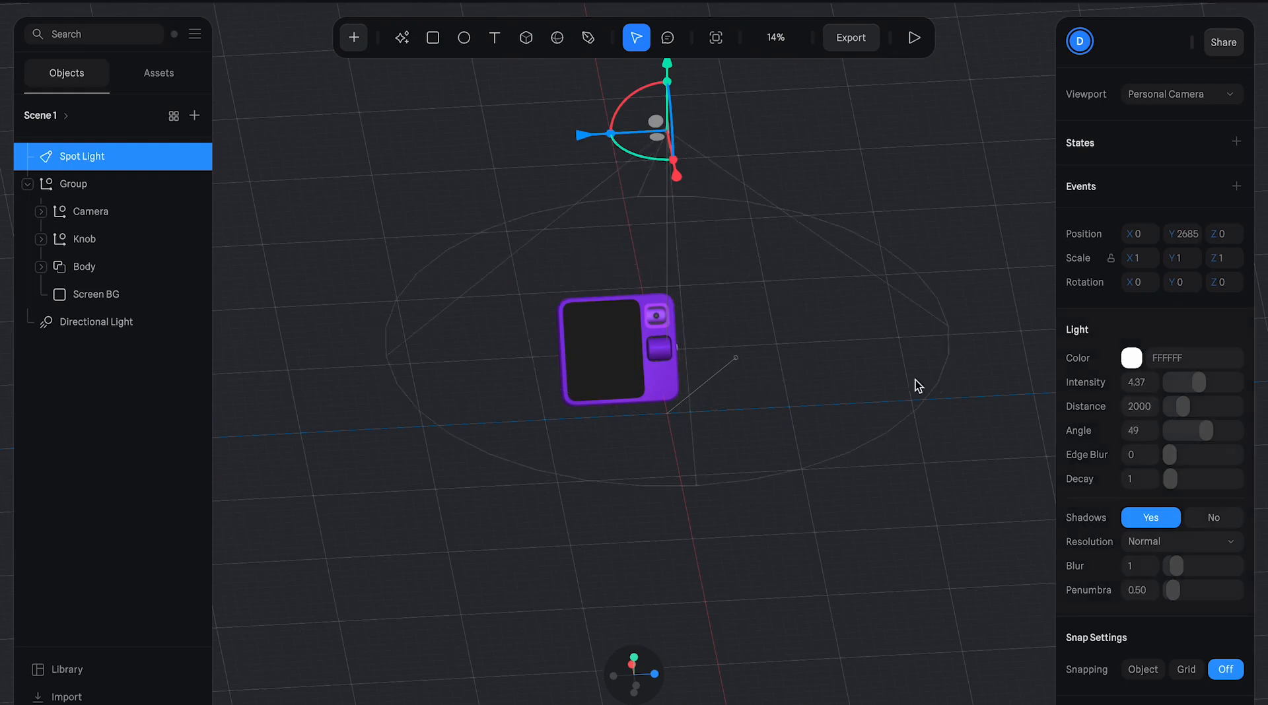
- Lower the Spot Light to about Y 1950 and reduce its intensity to about 1.25
{"action": "right_click_drag", "start_coordinate": [819, 330], "coordinate": [908, 328]}
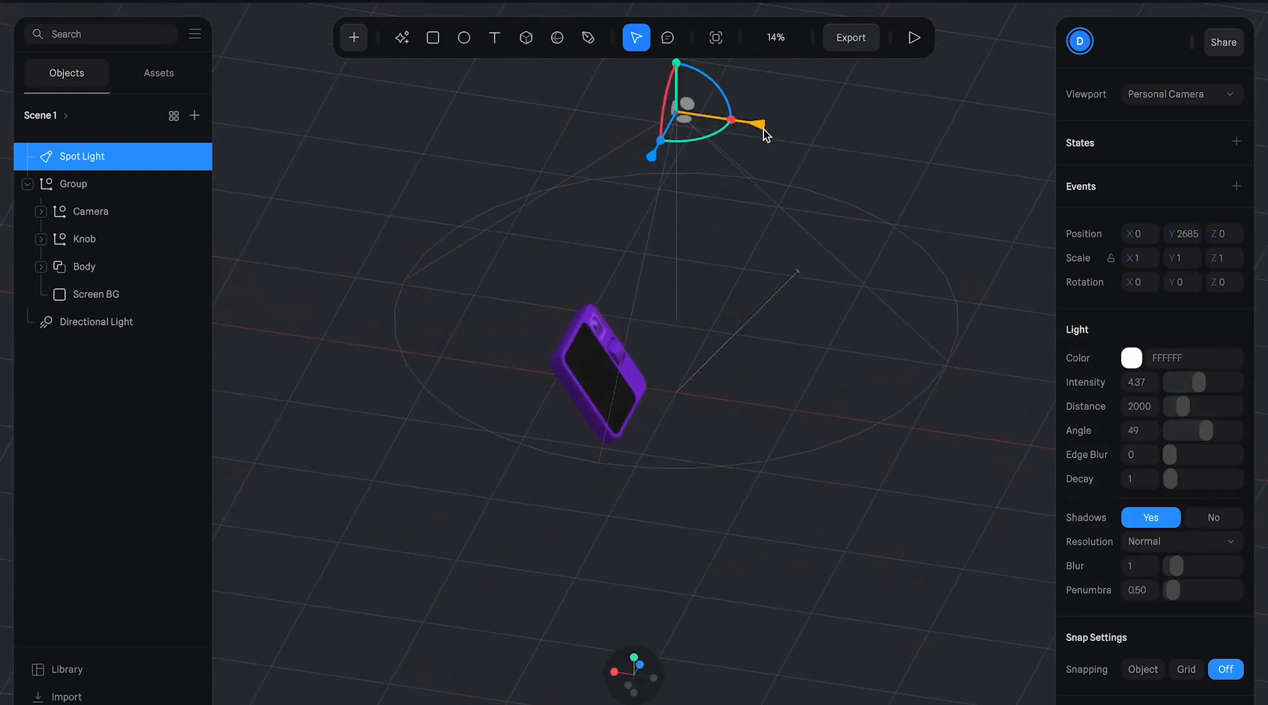
{"action": "scroll", "coordinate": [680, 76], "scroll_direction": "up", "scroll_amount": 3}
{"action": "left_click_drag", "start_coordinate": [687, 129], "coordinate": [683, 163]}
{"action": "left_click", "coordinate": [1130, 356]}
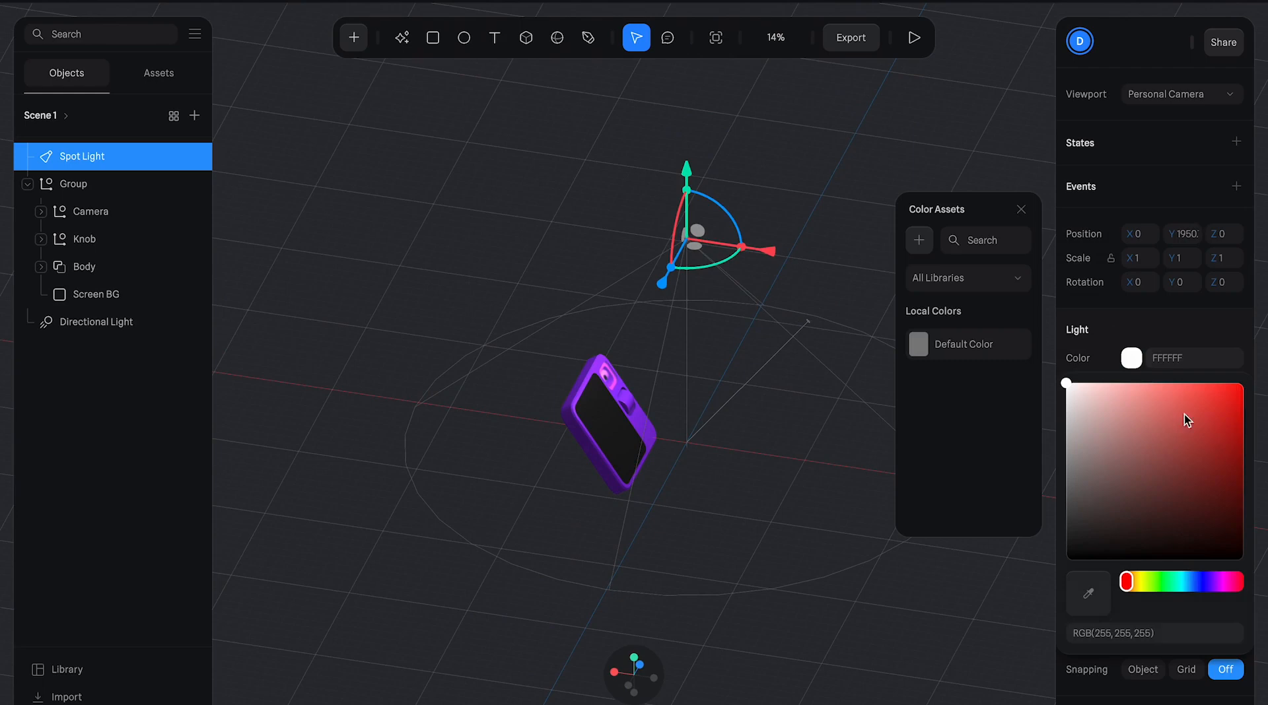
{"action": "left_click", "coordinate": [1135, 359]}
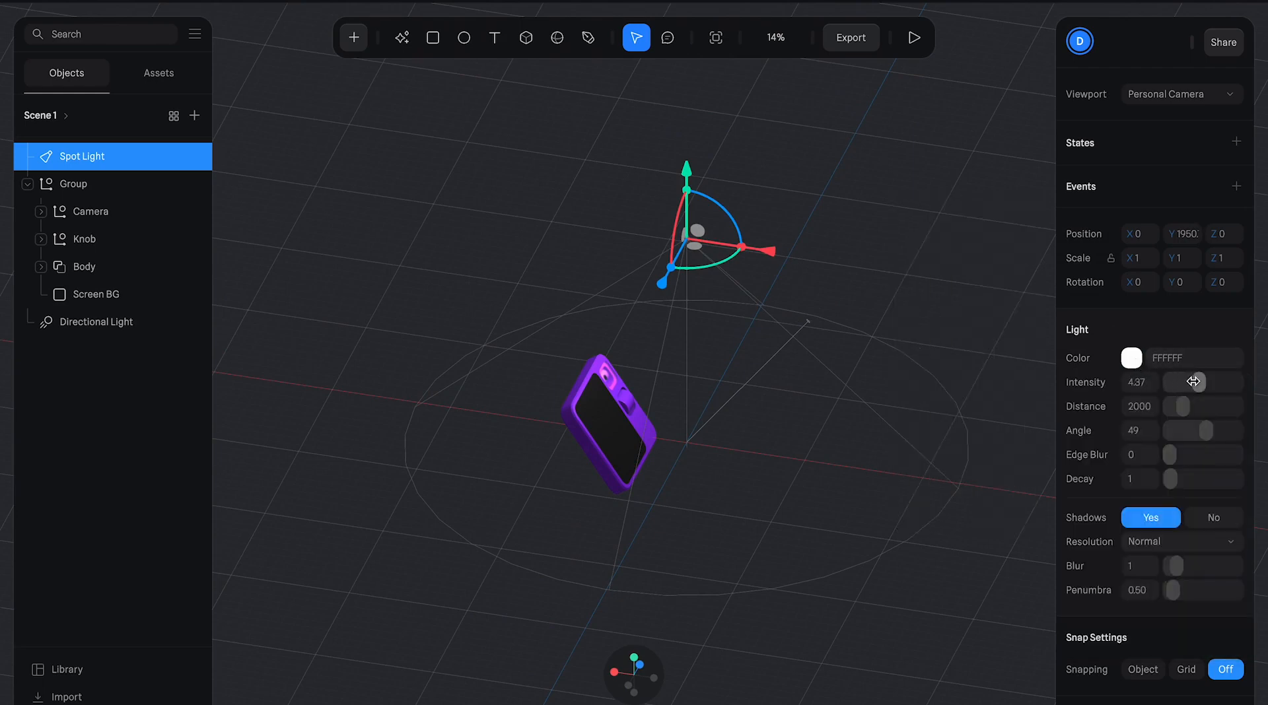
{"action": "left_click_drag", "start_coordinate": [1179, 382], "coordinate": [1173, 381]}
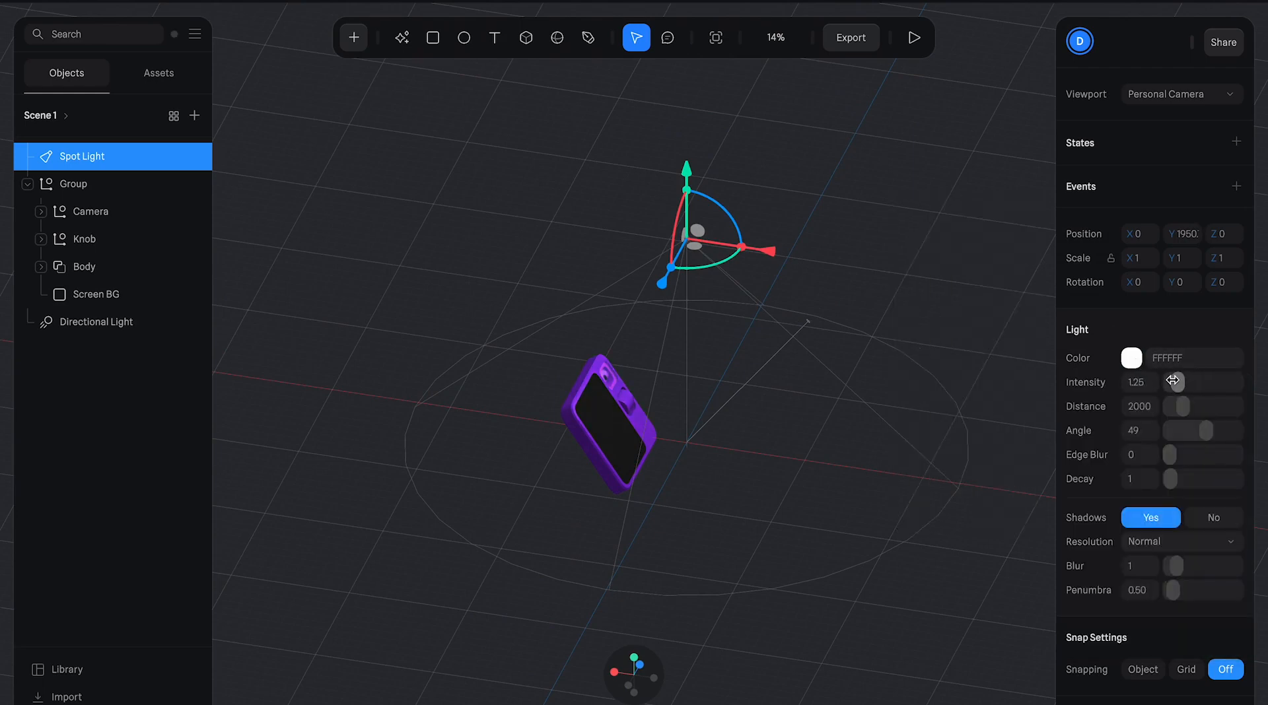
- Change the Spot Light's color to blue-violet 4C1CD4 with an intensity of about 2.08, checking the look in play mode
{"action": "left_click", "coordinate": [1131, 358]}
{"action": "left_click_drag", "start_coordinate": [1177, 578], "coordinate": [1203, 580]}
{"action": "left_click", "coordinate": [1184, 420]}
{"action": "left_click", "coordinate": [1219, 412]}
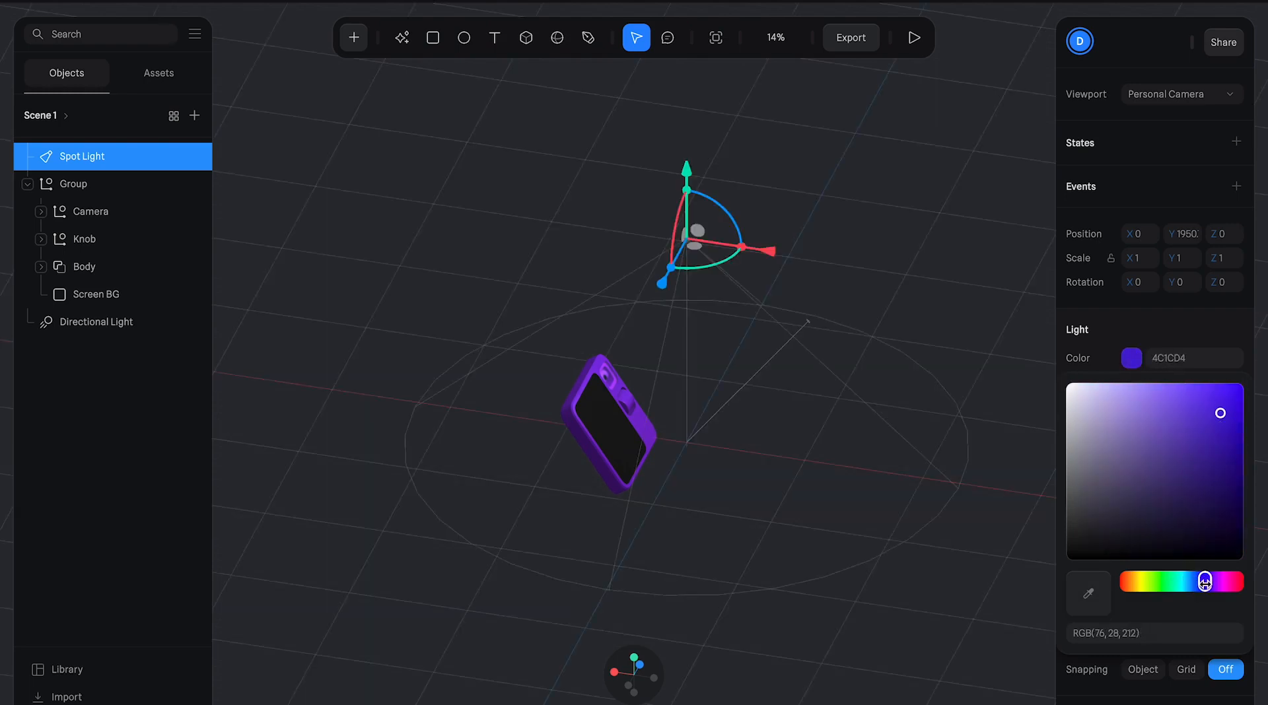
{"action": "left_click", "coordinate": [1190, 330]}
{"action": "mouse_move", "coordinate": [1178, 382]}
{"action": "left_mouse_down"}
{"action": "mouse_move", "coordinate": [1192, 379]}
{"action": "mouse_move", "coordinate": [1181, 384]}
{"action": "left_mouse_up"}
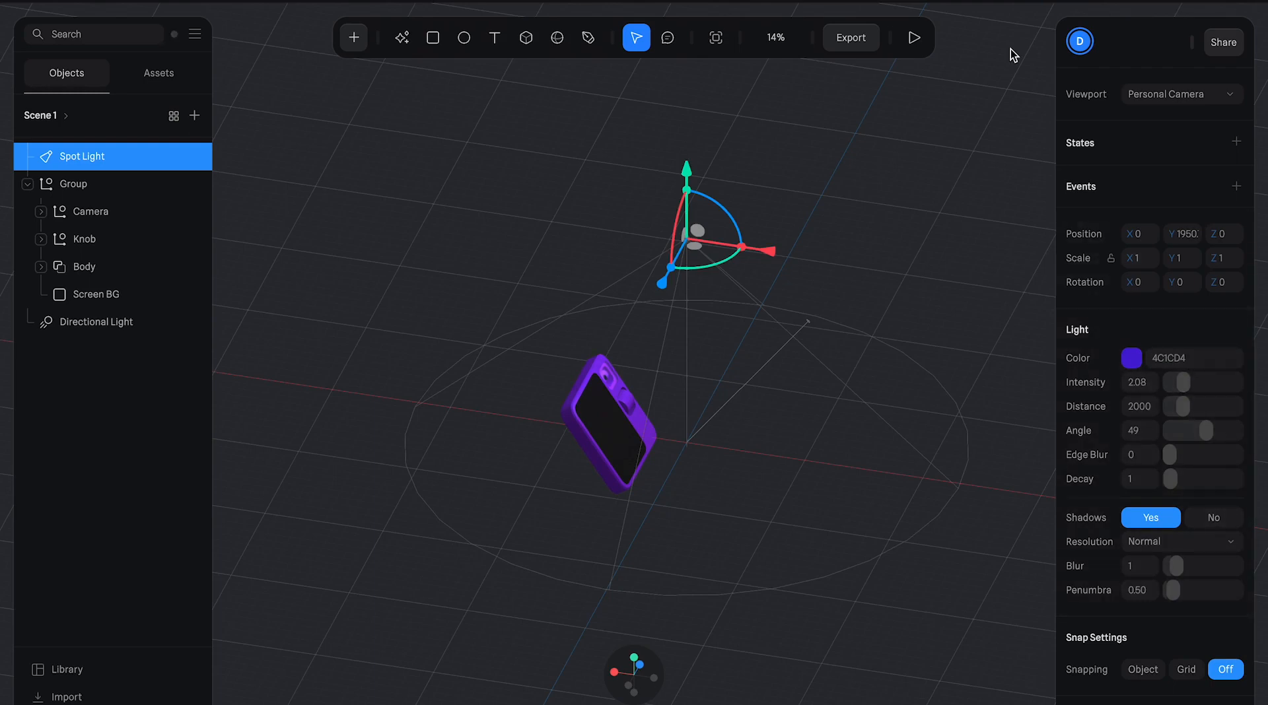
{"action": "left_click", "coordinate": [920, 40]}
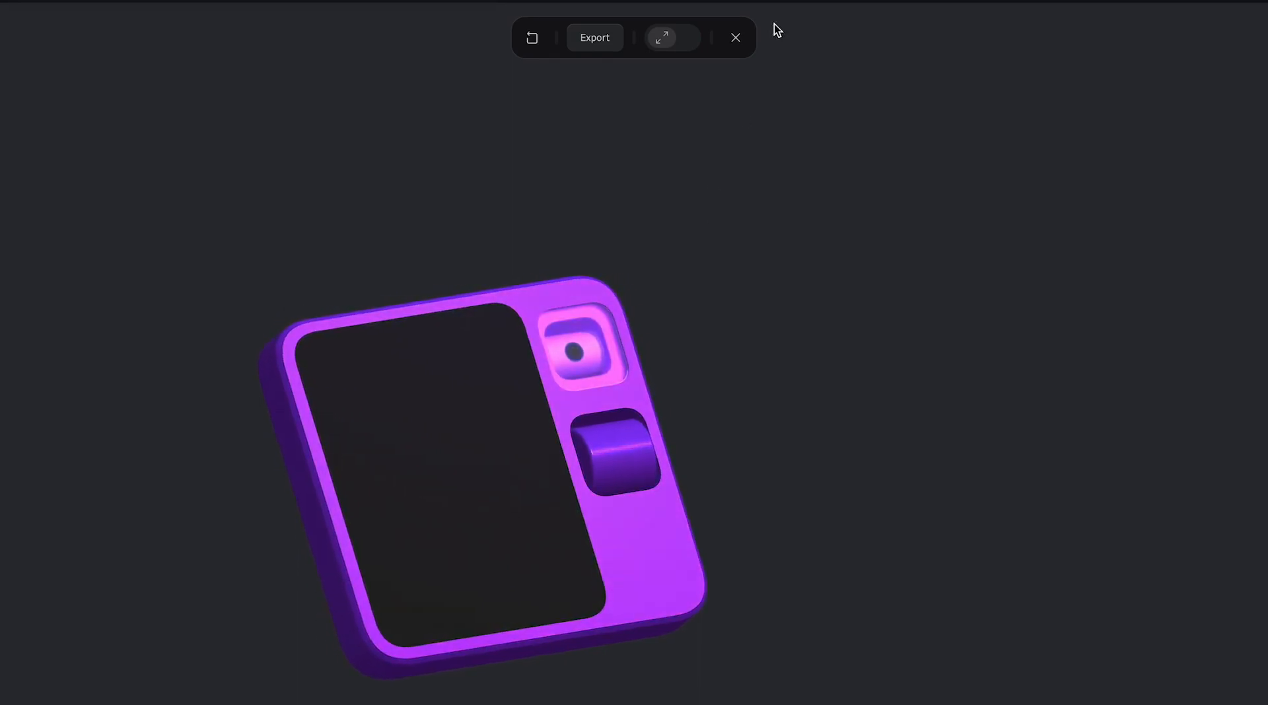
{"action": "left_click", "coordinate": [735, 38]}
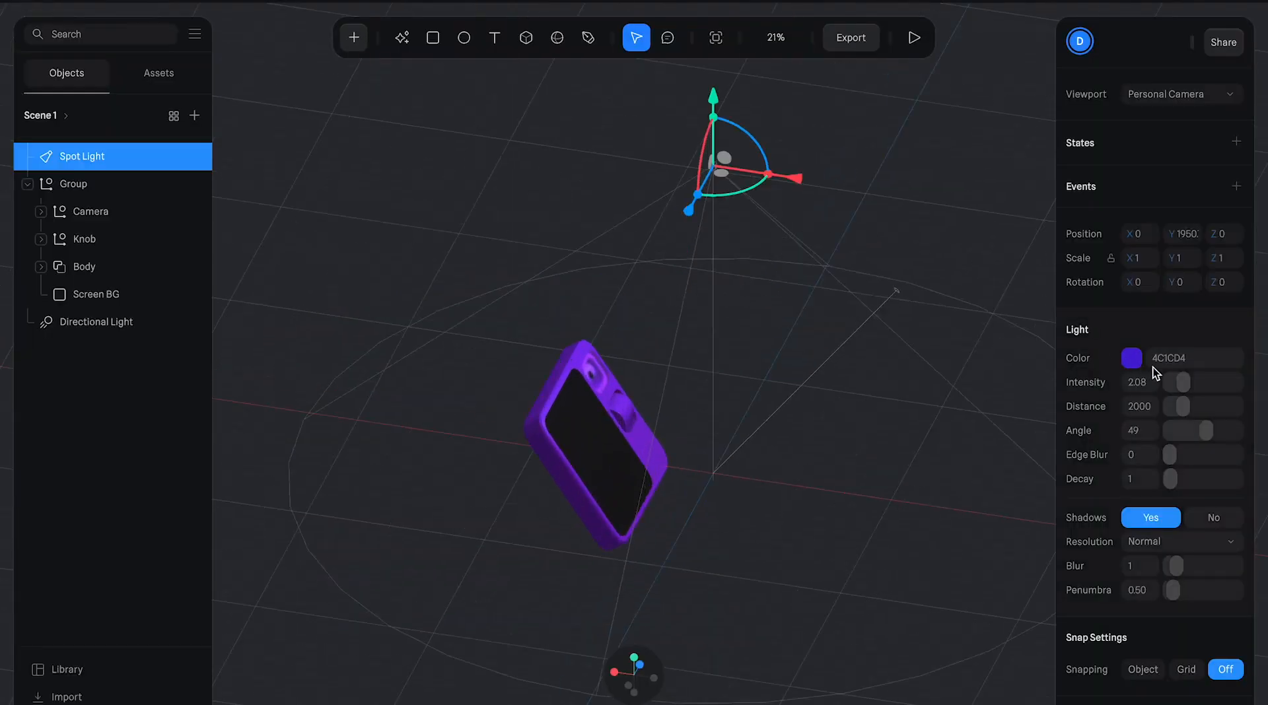
- Dim the Spot Light and set the Directional Light's intensity to about 1.01
{"action": "left_click_drag", "start_coordinate": [1182, 384], "coordinate": [1170, 383]}
{"action": "left_click", "coordinate": [41, 324]}
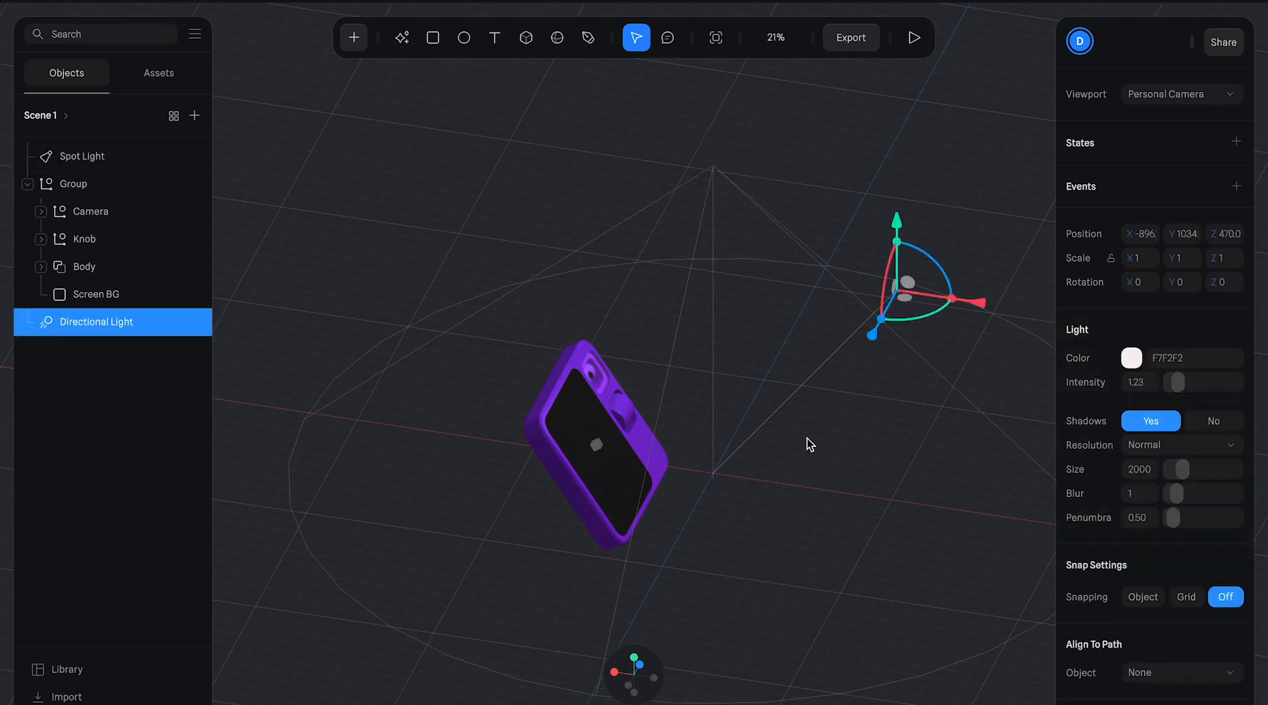
{"action": "left_click_drag", "start_coordinate": [1179, 382], "coordinate": [1178, 382]}
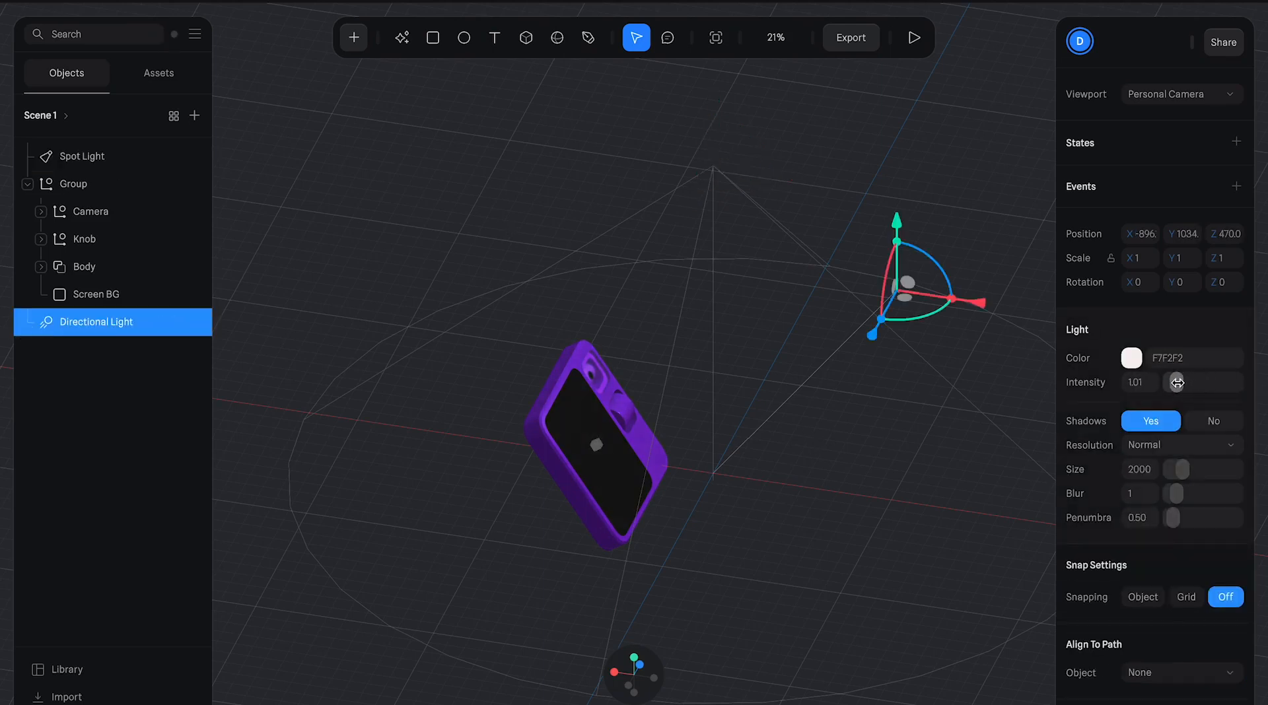
- Play the scene and inspect the lit device from several angles, both close up and from farther away
{"action": "left_click", "coordinate": [914, 38]}
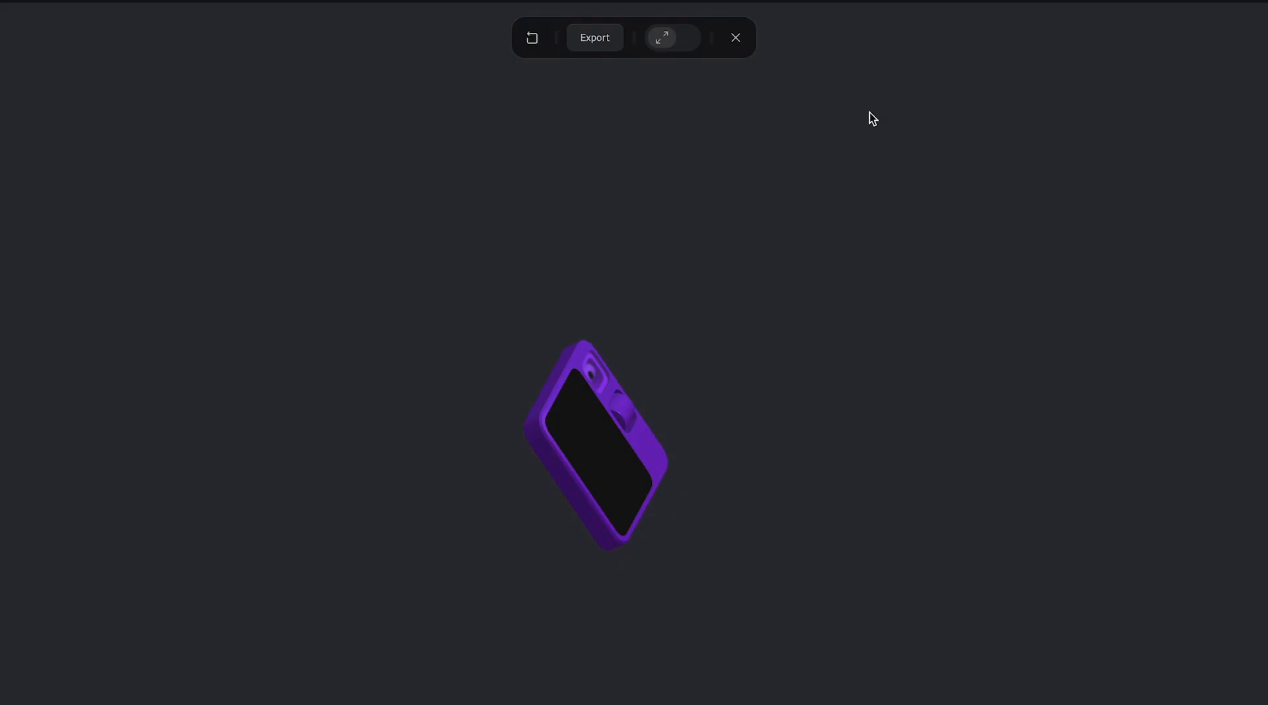
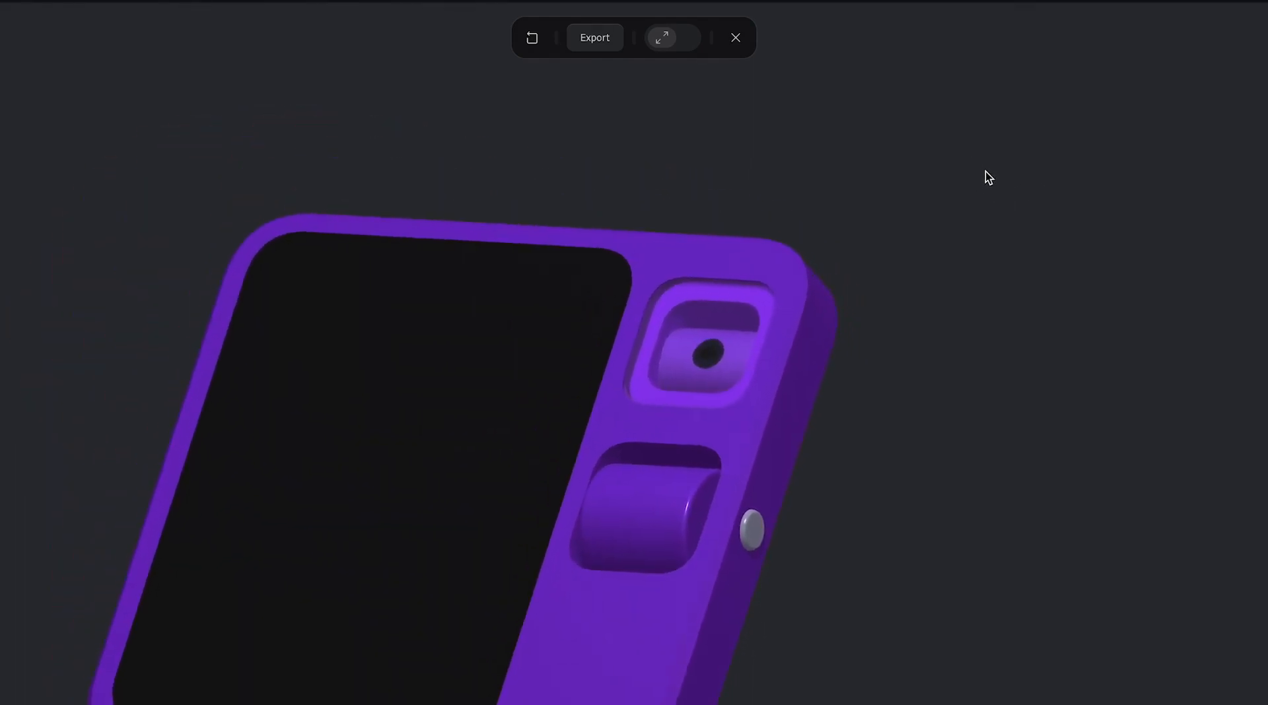
{"action": "scroll", "coordinate": [470, 327], "scroll_direction": "down", "scroll_amount": 5}
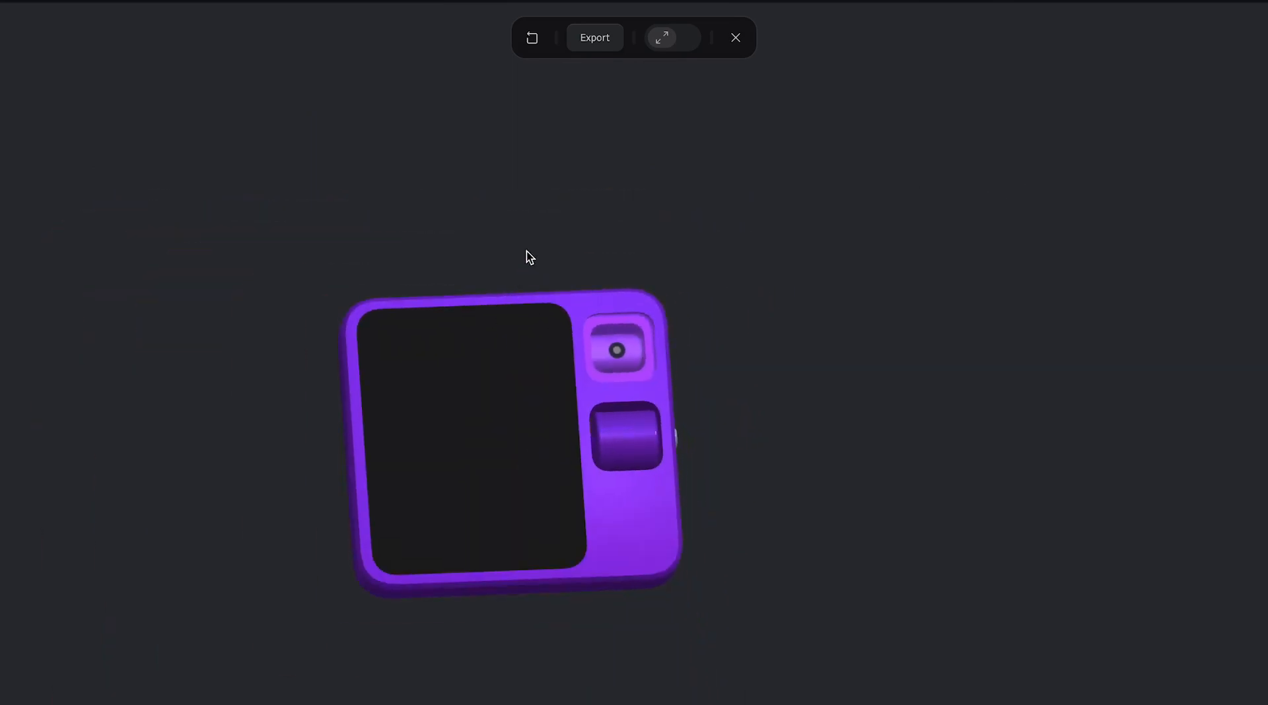
{"action": "scroll", "coordinate": [557, 218], "scroll_direction": "down", "scroll_amount": 4}
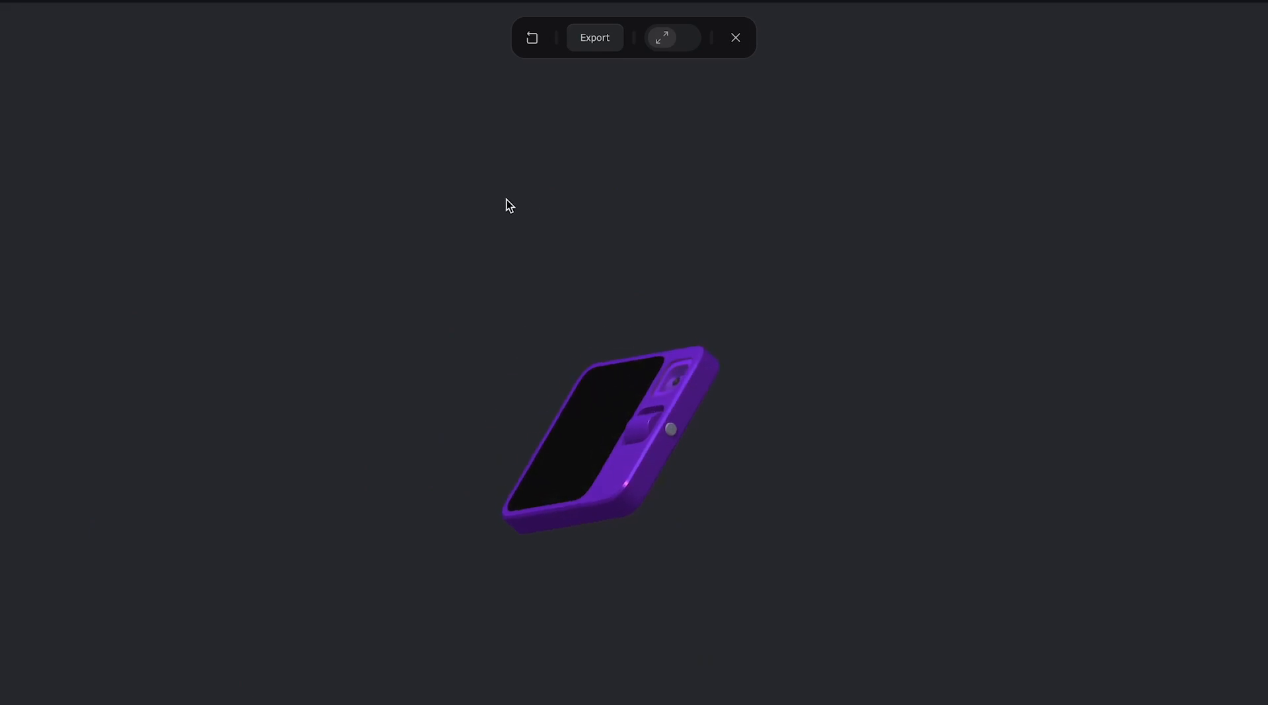
{"action": "scroll", "coordinate": [634, 198], "scroll_direction": "up", "scroll_amount": 6}
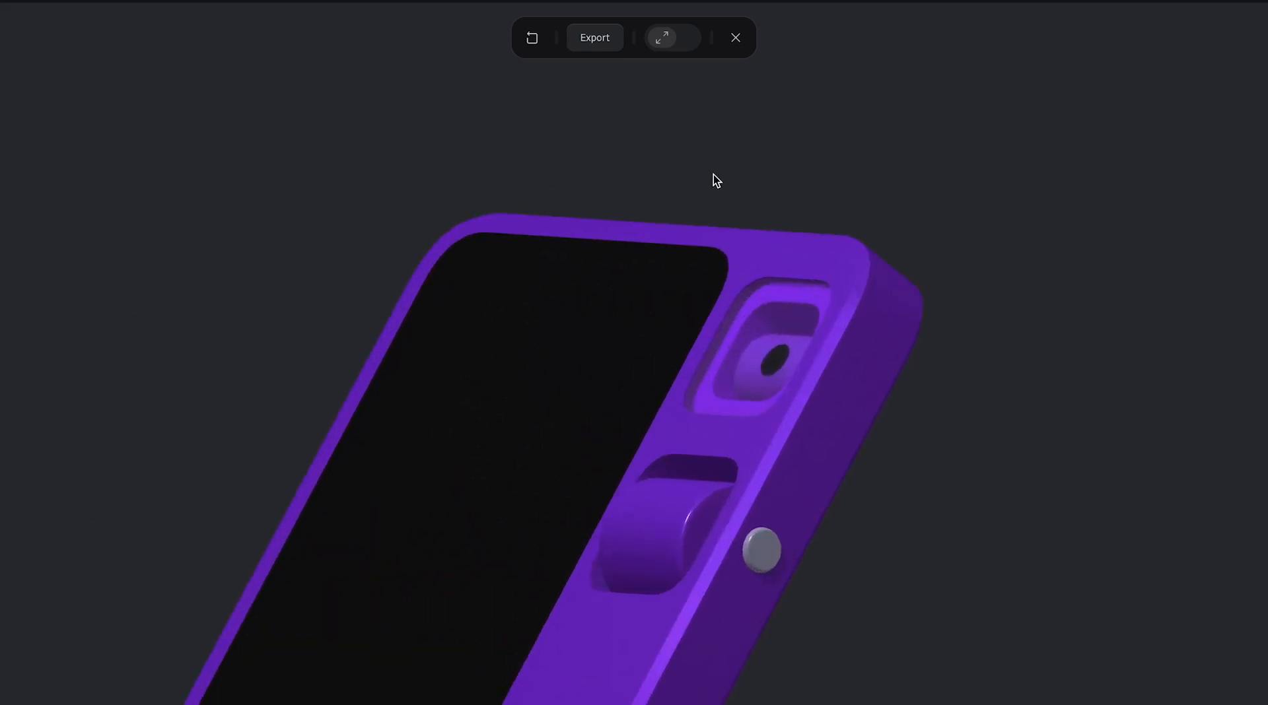
{"action": "scroll", "coordinate": [713, 174], "scroll_direction": "up", "scroll_amount": 3}
{"action": "left_click_drag", "start_coordinate": [738, 154], "coordinate": [881, 160]}
{"action": "scroll", "coordinate": [880, 160], "scroll_direction": "down", "scroll_amount": 5}
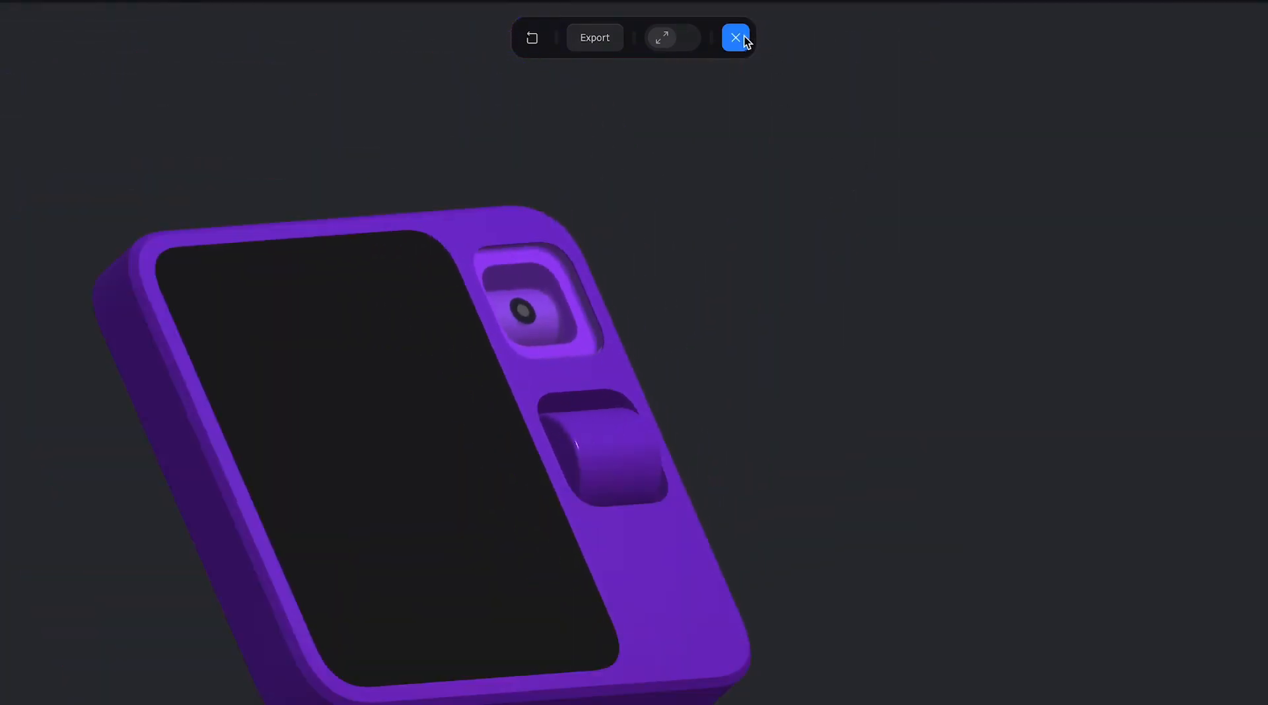
- Exit play mode and set the device group's Z rotation to 90 so it stands upright
{"action": "mouse_move", "coordinate": [735, 213]}
{"action": "left_mouse_down"}
{"action": "mouse_move", "coordinate": [678, 204]}
{"action": "mouse_move", "coordinate": [734, 216]}
{"action": "left_mouse_up"}
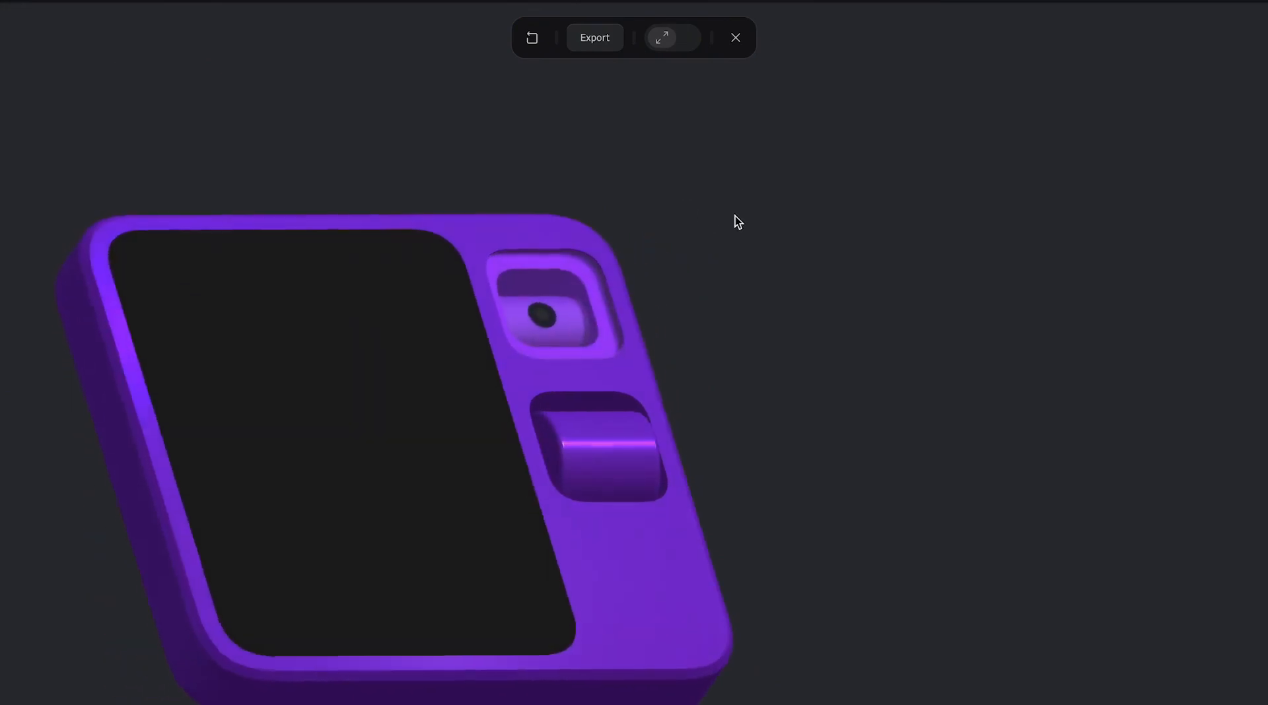
{"action": "left_click", "coordinate": [732, 41]}
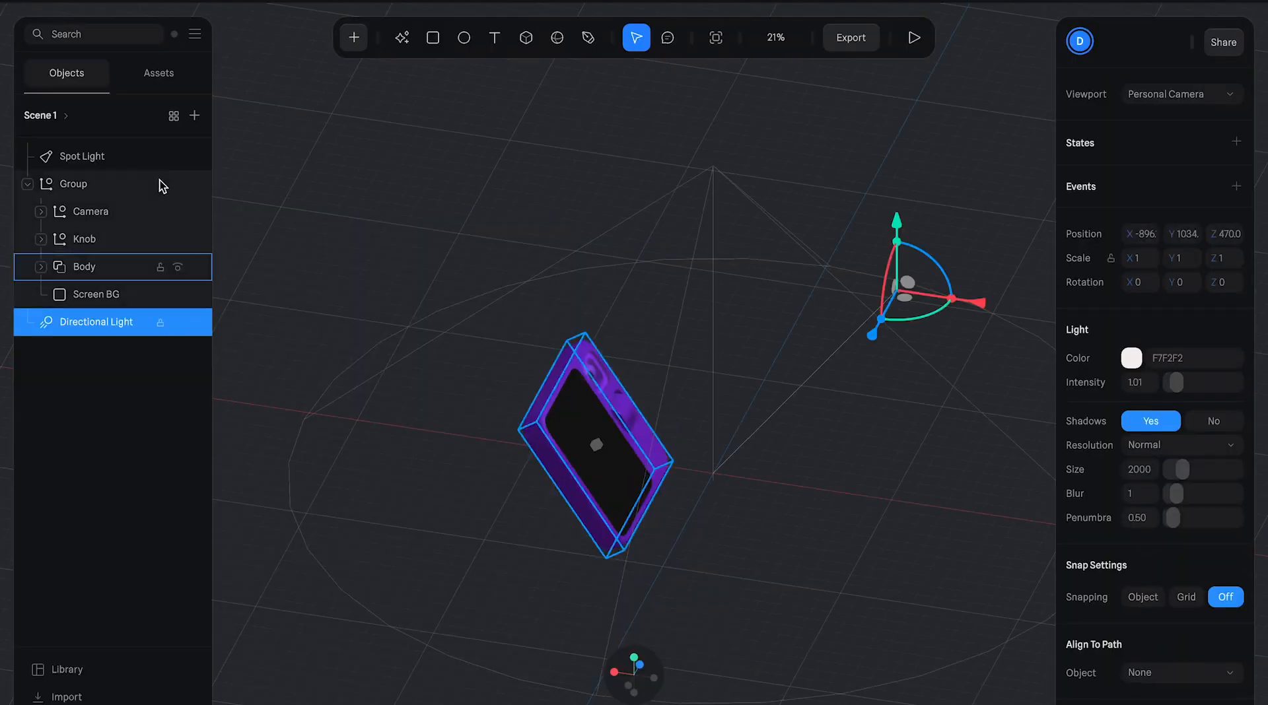
{"action": "left_click", "coordinate": [416, 272]}
{"action": "scroll", "coordinate": [418, 271], "scroll_direction": "down", "scroll_amount": 3}
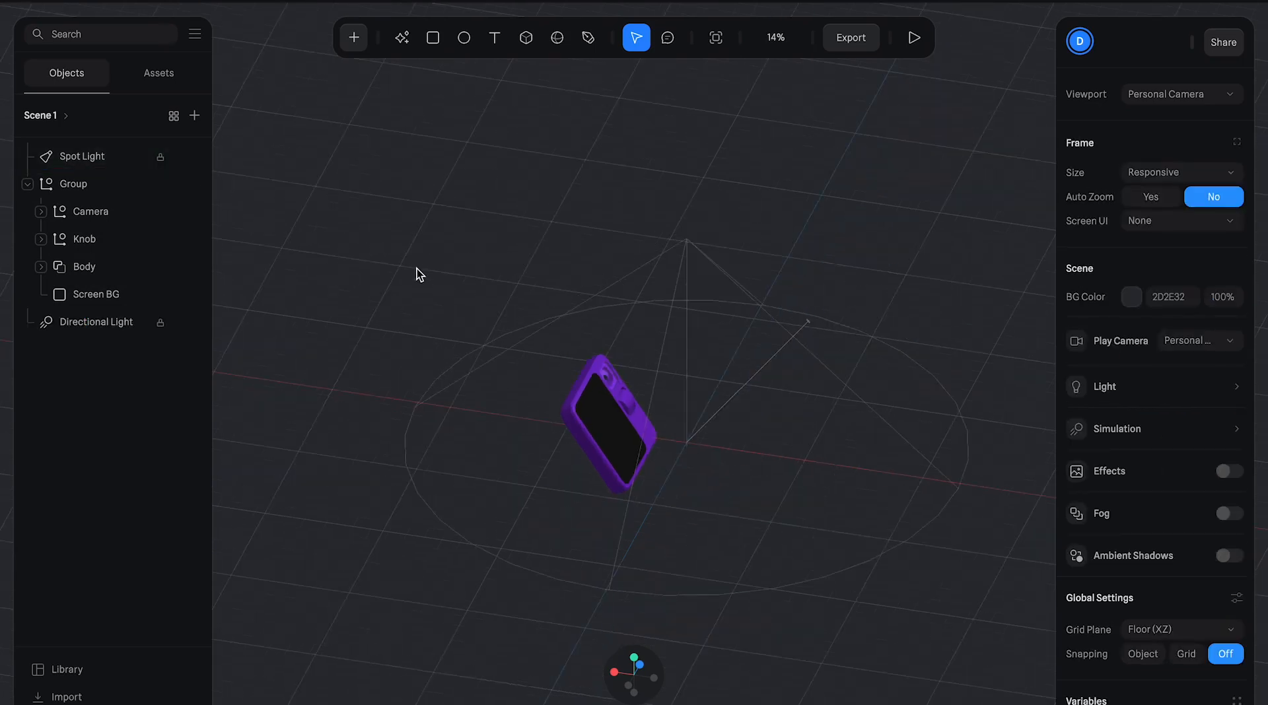
{"action": "scroll", "coordinate": [558, 379], "scroll_direction": "up", "scroll_amount": 5}
{"action": "scroll", "coordinate": [558, 375], "scroll_direction": "up", "scroll_amount": 2}
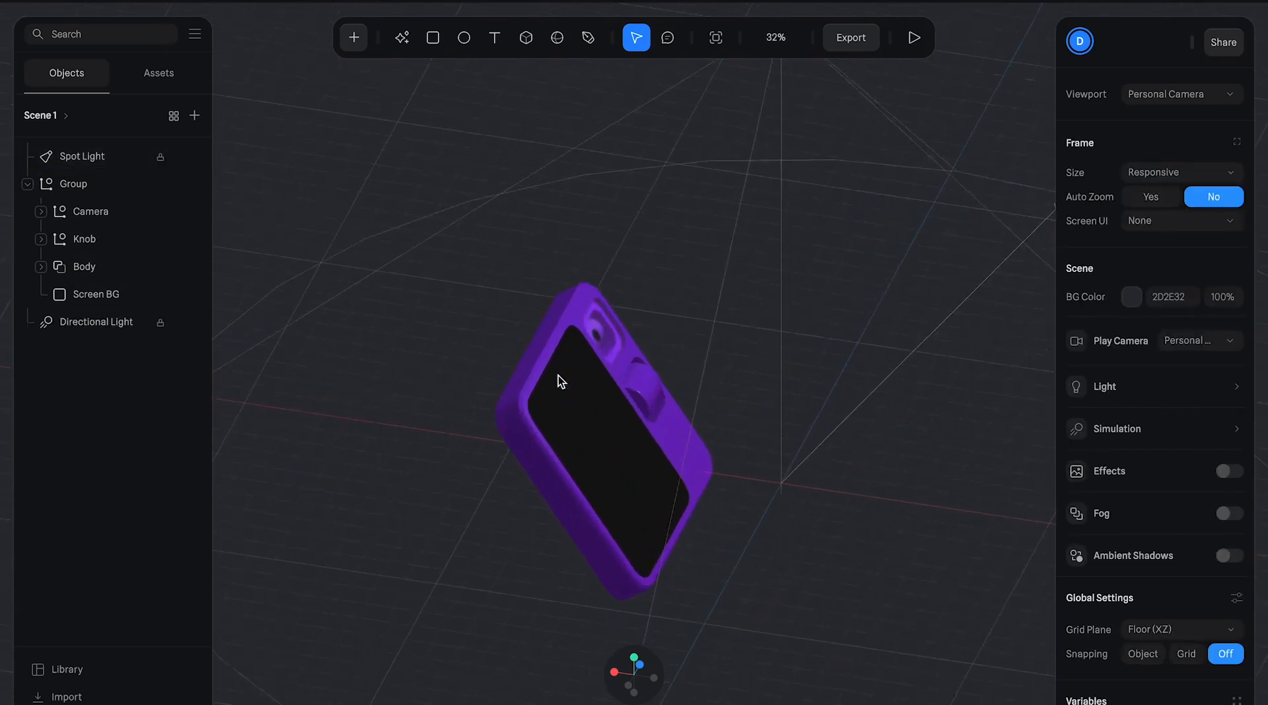
{"action": "left_click", "coordinate": [614, 371]}
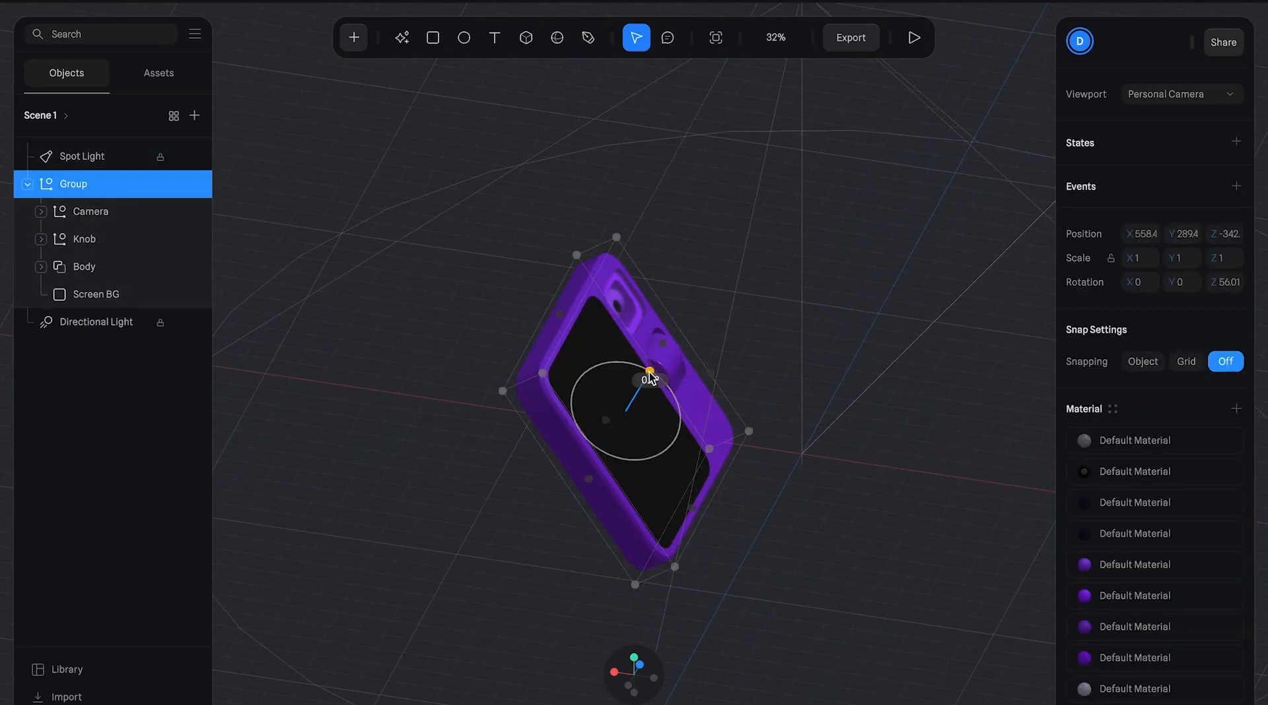
{"action": "left_click_drag", "start_coordinate": [630, 363], "coordinate": [727, 348]}
{"action": "left_click", "coordinate": [1226, 287]}
{"action": "type", "text": "90"}
{"action": "key", "text": "Return"}
{"action": "left_click", "coordinate": [886, 383]}
{"action": "left_click_drag", "start_coordinate": [886, 383], "coordinate": [1031, 349]}
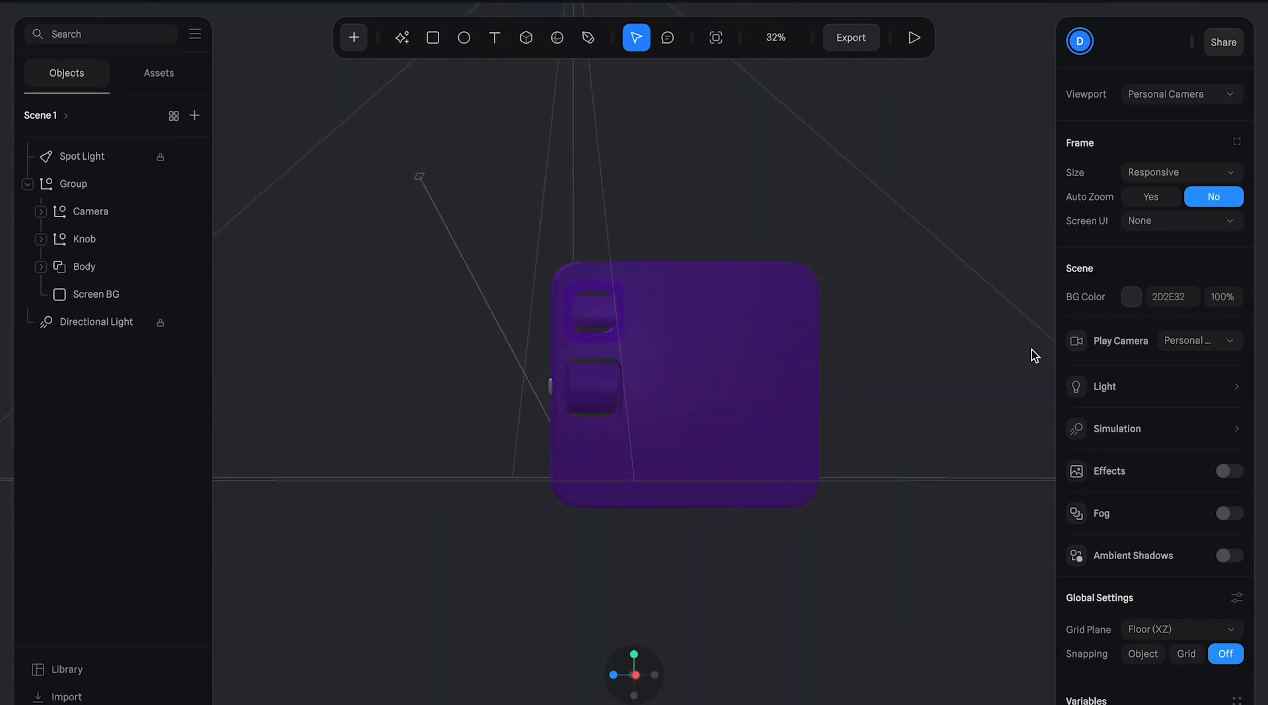
{"action": "left_click_drag", "start_coordinate": [1032, 350], "coordinate": [783, 366], "text": "alt"}
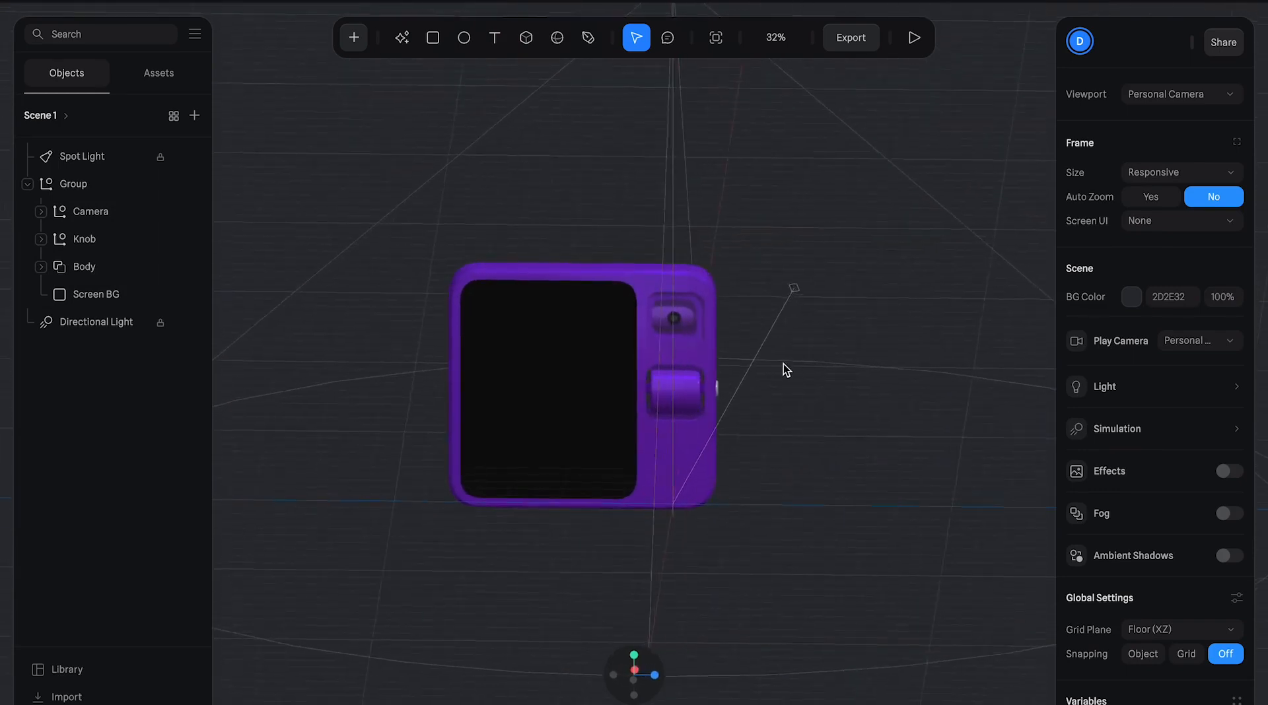
- Select the Camera group inside the device group and examine the camera module up close
{"action": "left_click", "coordinate": [68, 211]}
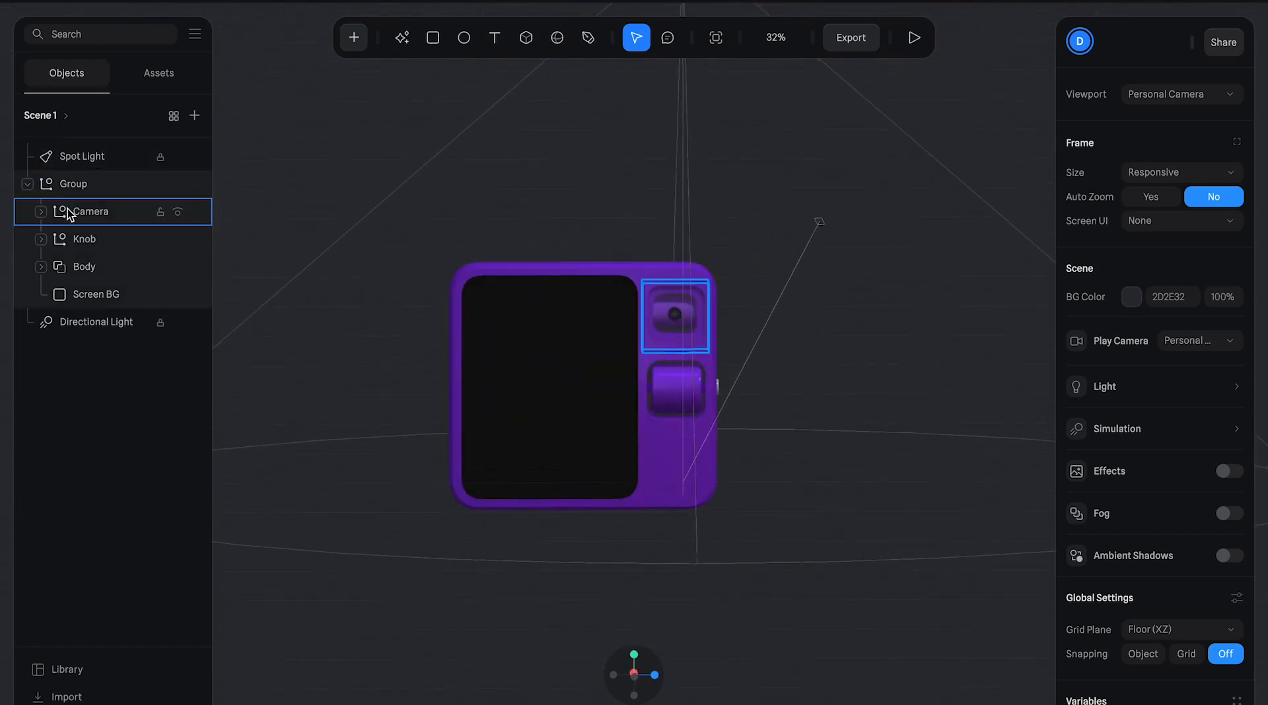
{"action": "left_click", "coordinate": [68, 211]}
{"action": "scroll", "coordinate": [701, 190], "scroll_direction": "up", "scroll_amount": 5}
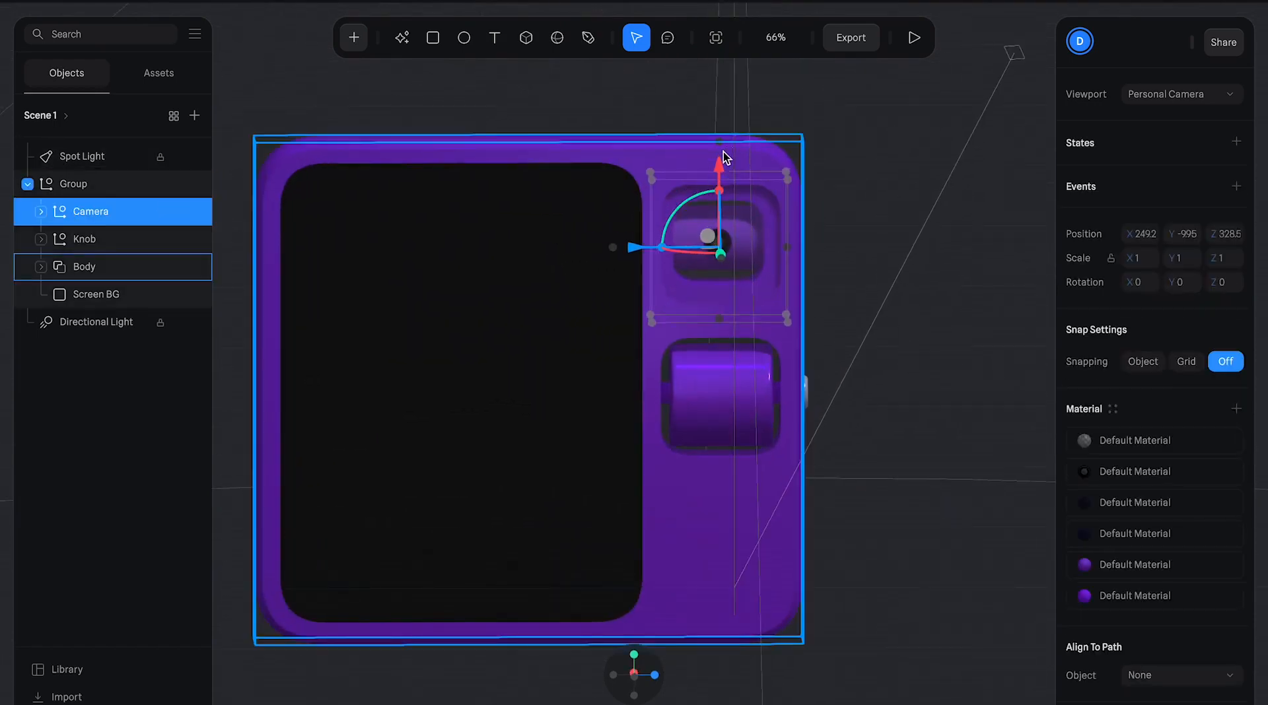
{"action": "left_click_drag", "start_coordinate": [719, 157], "coordinate": [719, 167]}
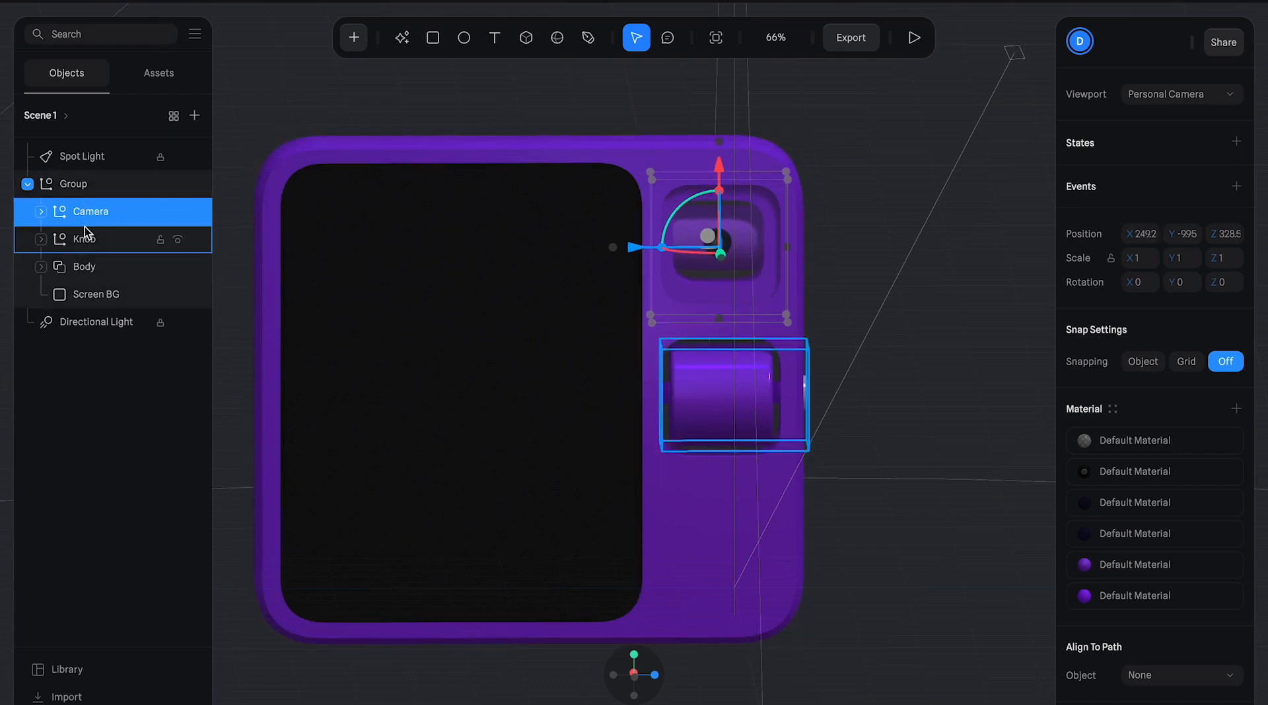
{"action": "left_click", "coordinate": [86, 185]}
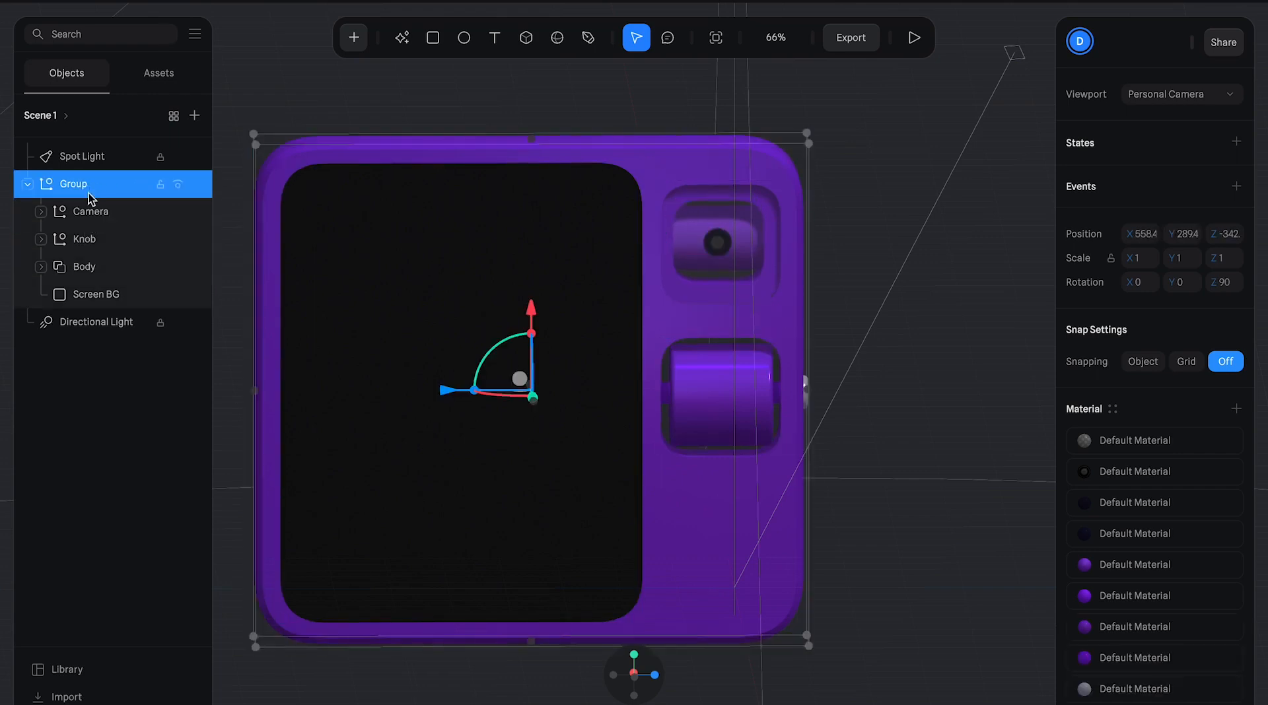
{"action": "left_click", "coordinate": [95, 218]}
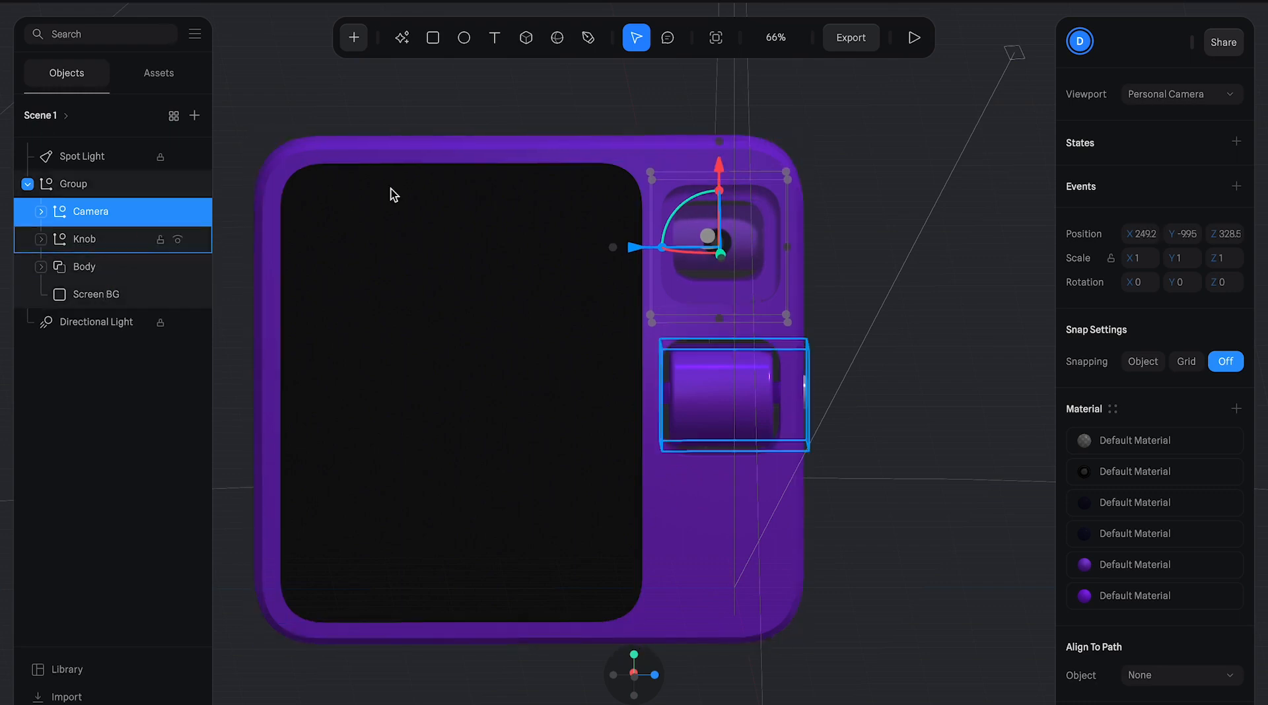
{"action": "left_click", "coordinate": [863, 209]}
{"action": "left_click", "coordinate": [679, 198]}
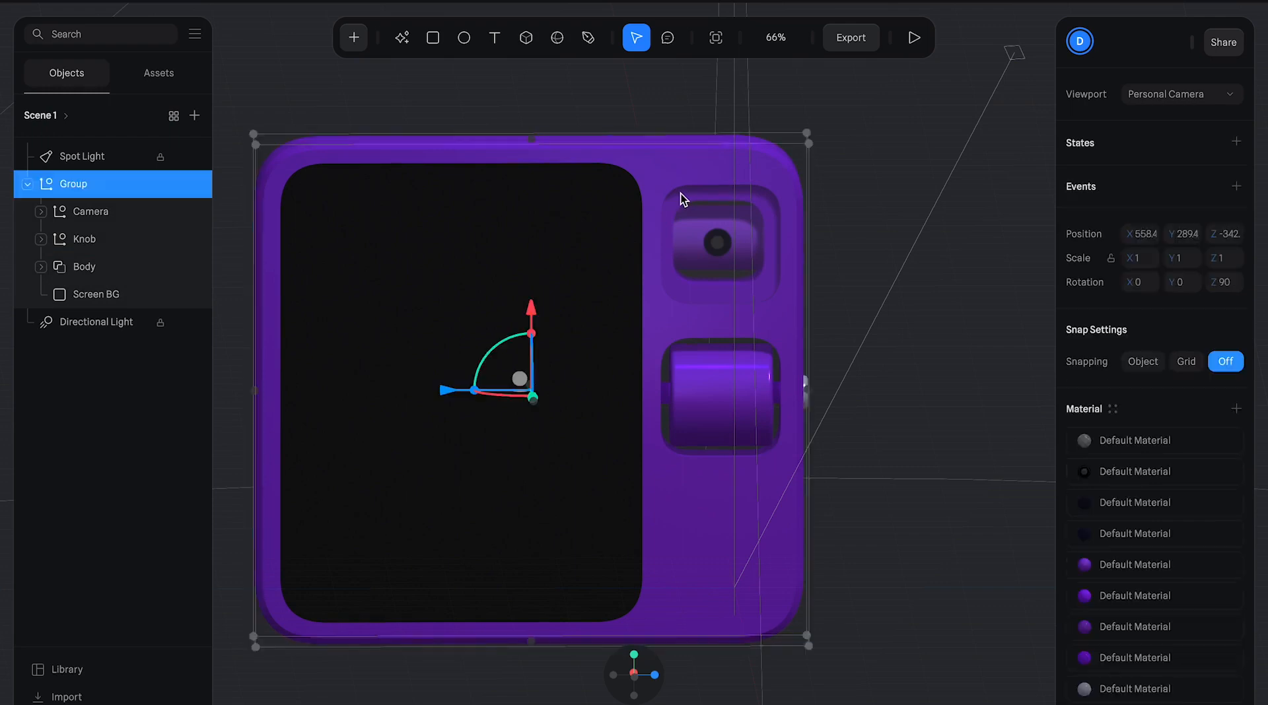
{"action": "left_click", "coordinate": [681, 198]}
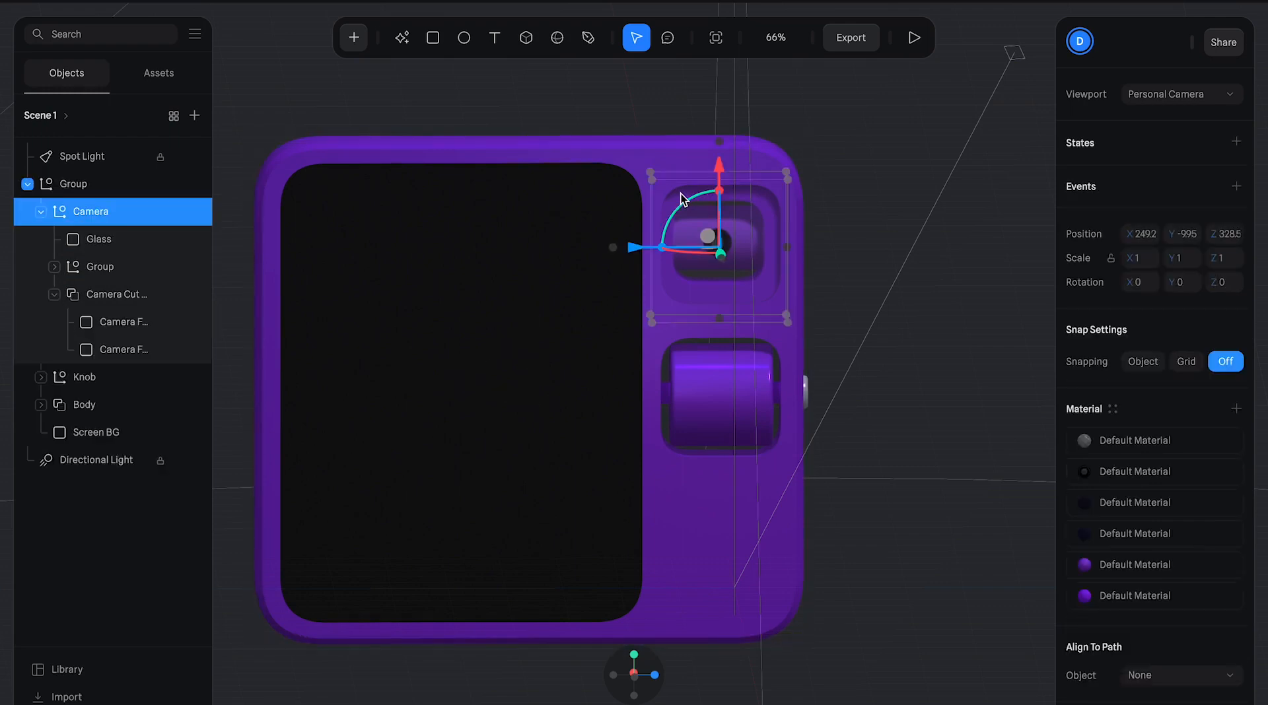
- Check the Camera group's parts by hiding the whole group and showing it again
{"action": "left_click", "coordinate": [112, 243]}
{"action": "left_click", "coordinate": [113, 264]}
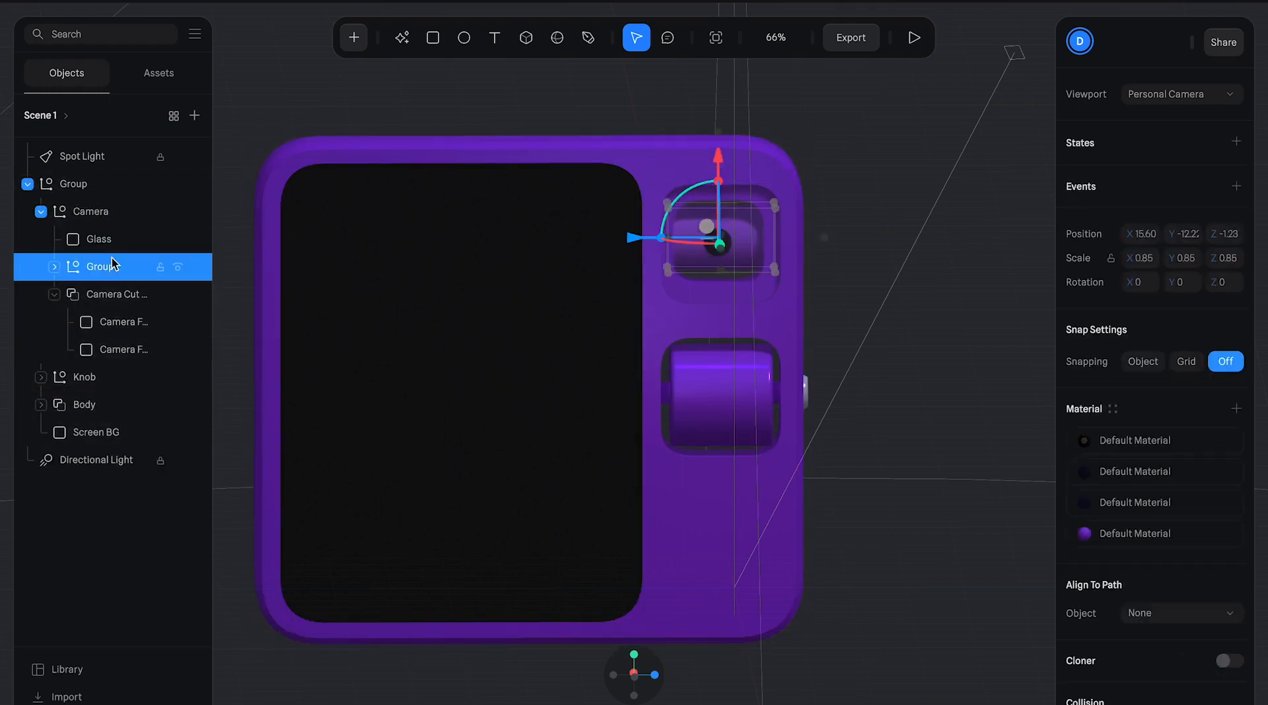
{"action": "left_click", "coordinate": [132, 213]}
{"action": "left_click", "coordinate": [179, 212]}
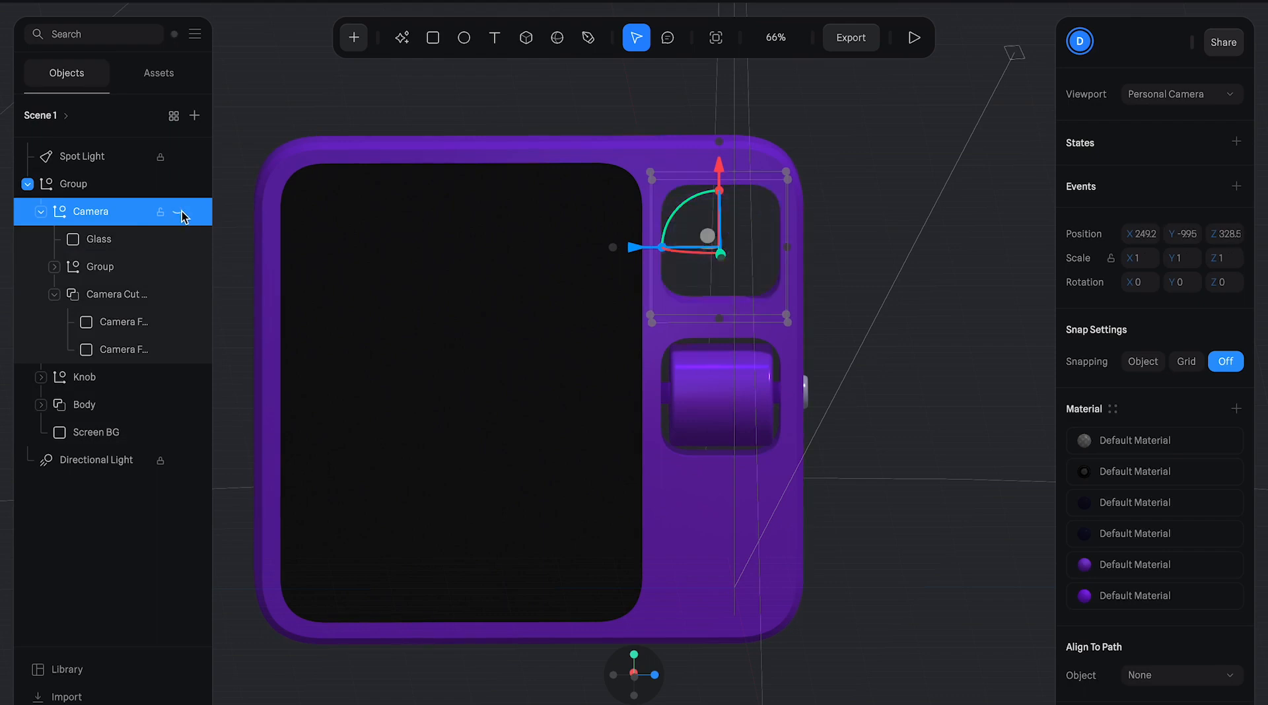
{"action": "left_click", "coordinate": [179, 212]}
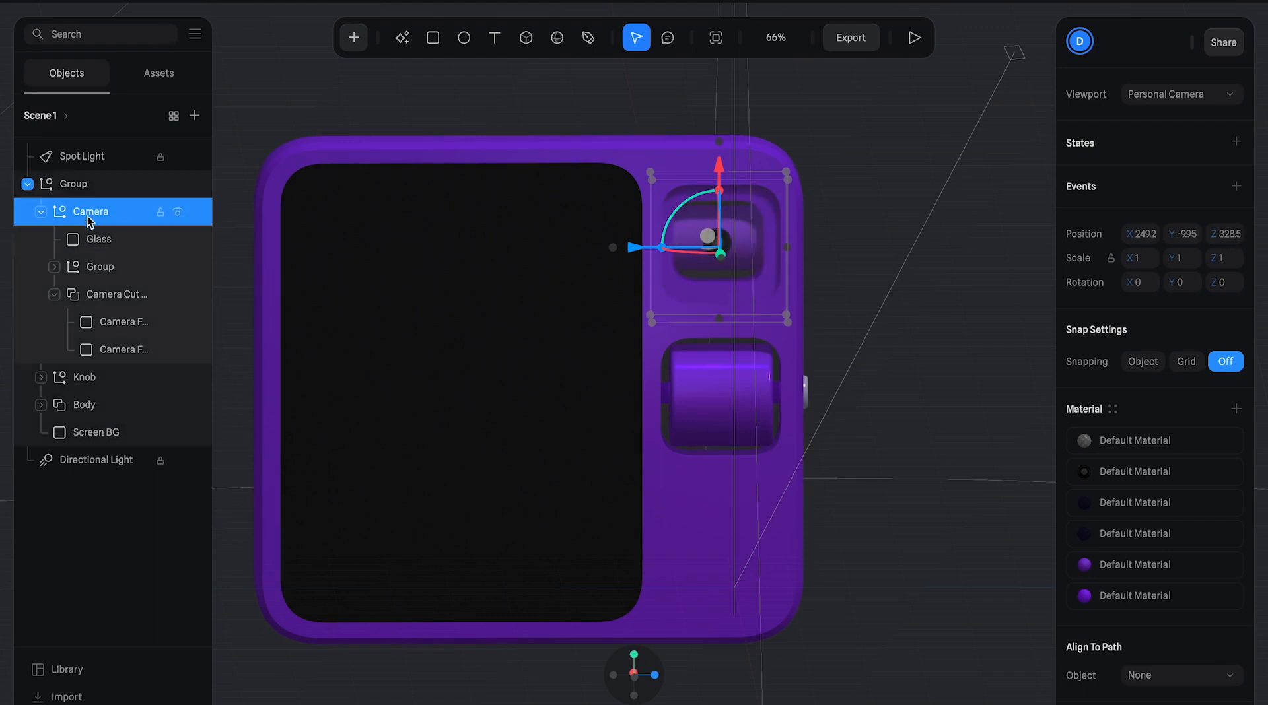
- Collapse the Camera group in the object hierarchy, leaving it selected inside the expanded device group
{"action": "left_click", "coordinate": [29, 185]}
{"action": "left_click", "coordinate": [29, 185]}
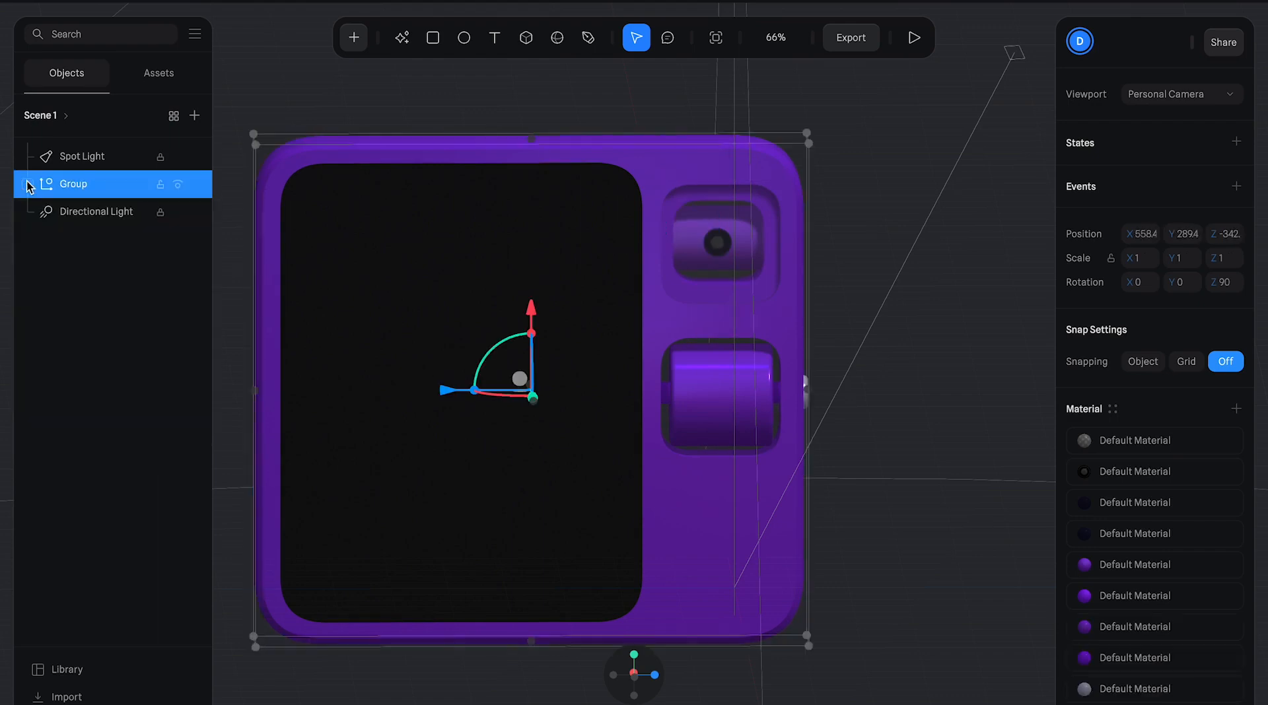
{"action": "left_click", "coordinate": [28, 185]}
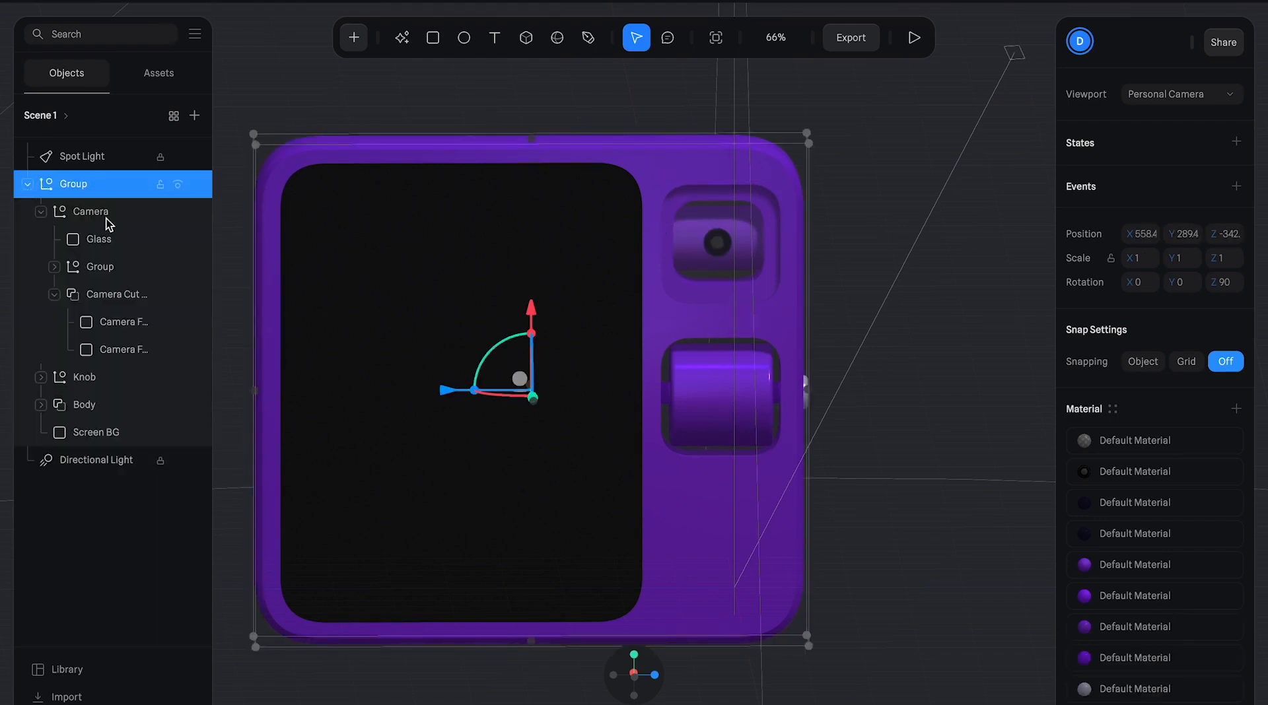
{"action": "left_click", "coordinate": [55, 215]}
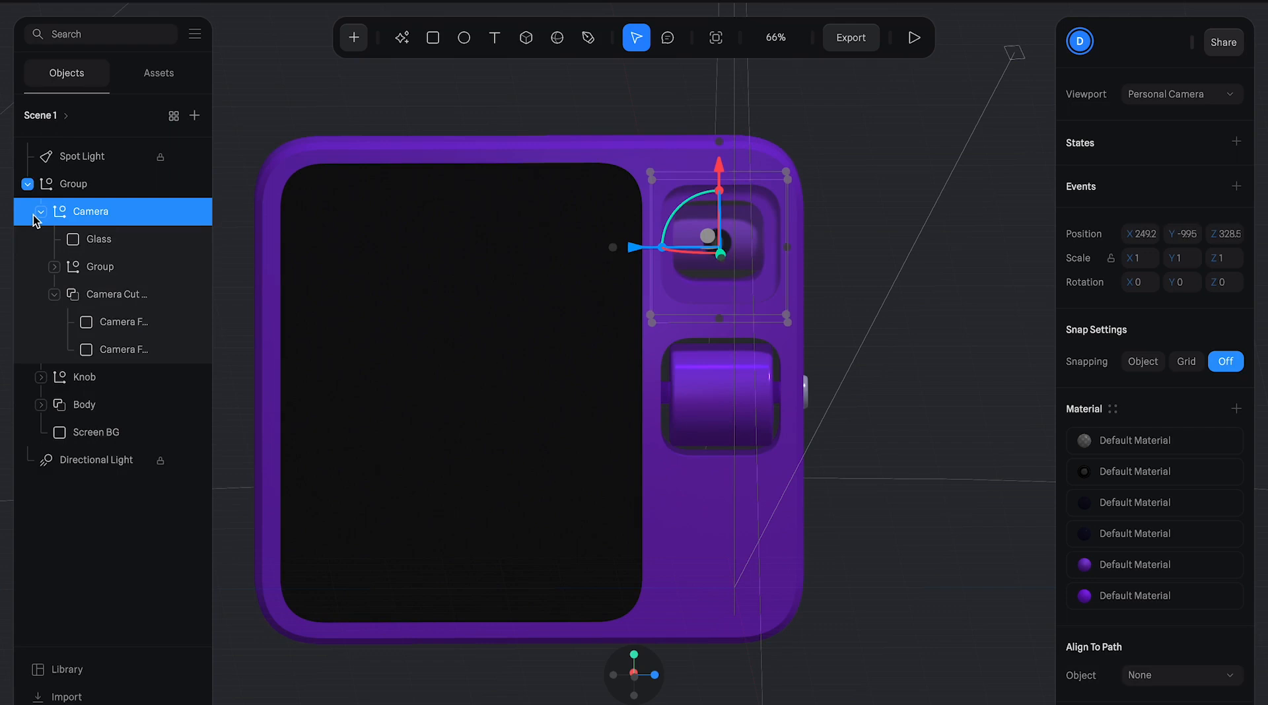
{"action": "left_click", "coordinate": [40, 213]}
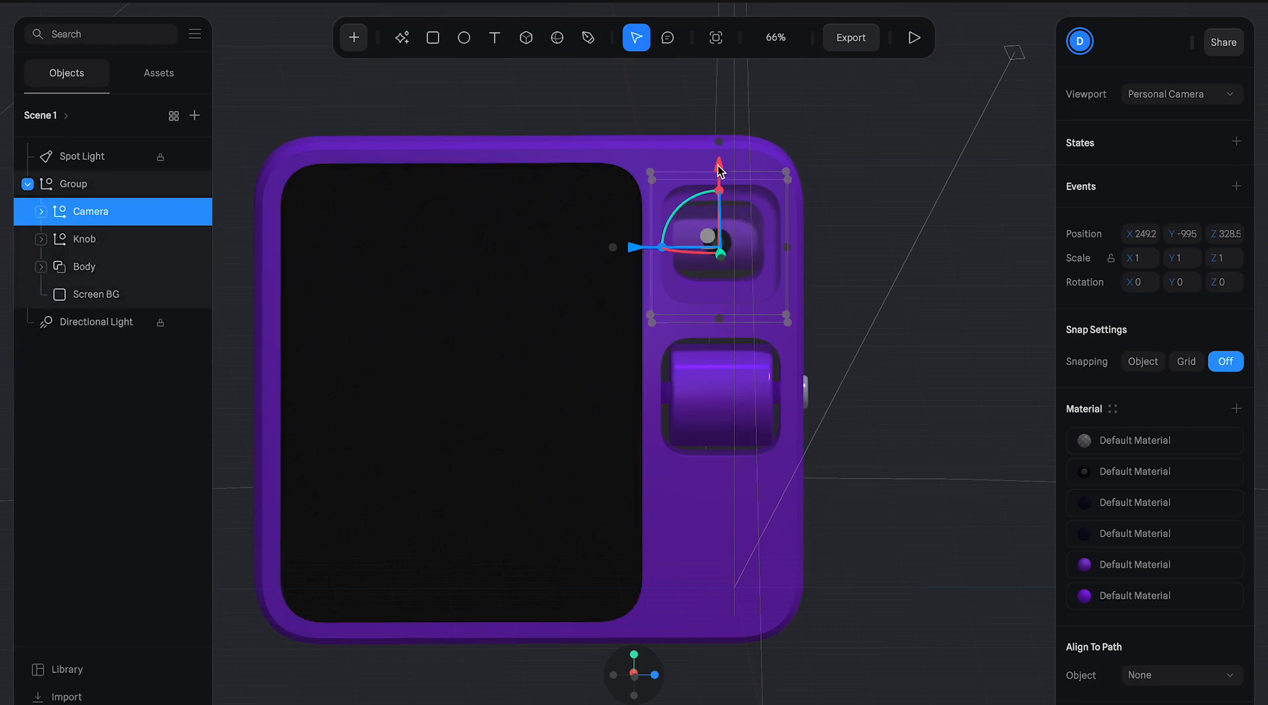
- Try shifting the Camera group upward to about X 298.5, undo the move and clear the selection
{"action": "left_click_drag", "start_coordinate": [719, 165], "coordinate": [720, 138]}
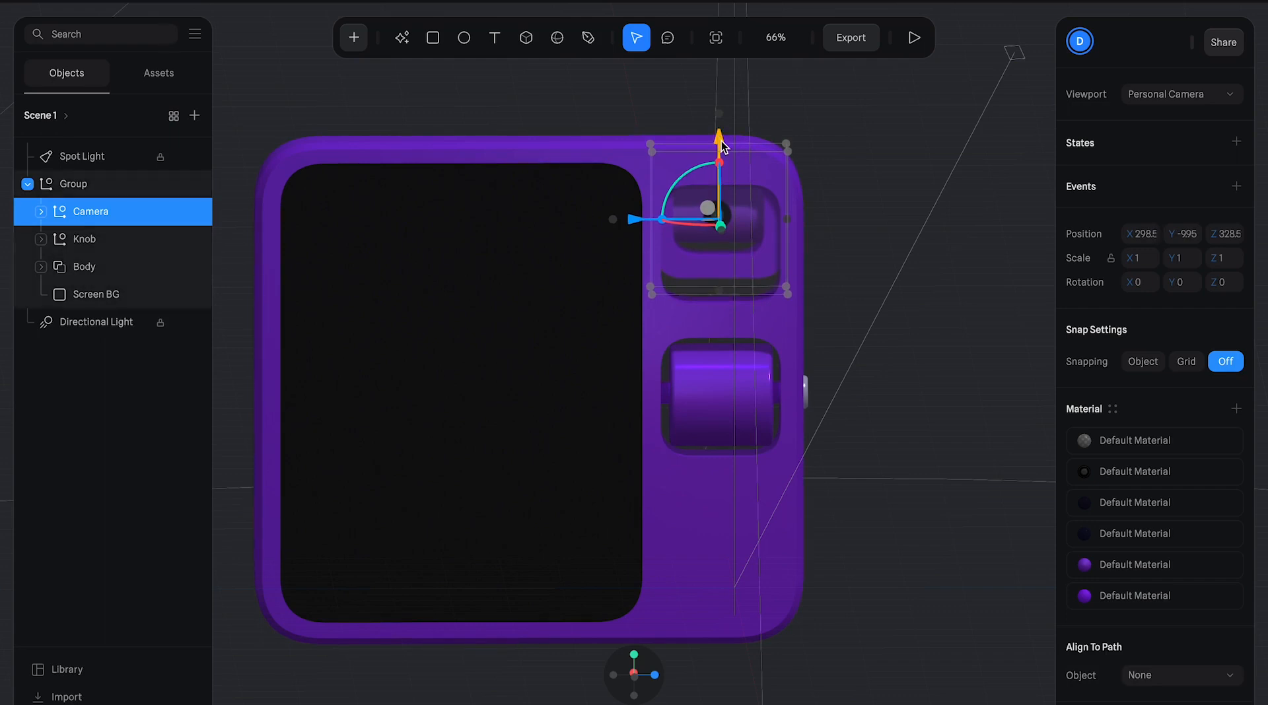
{"action": "key", "text": "ctrl+z"}
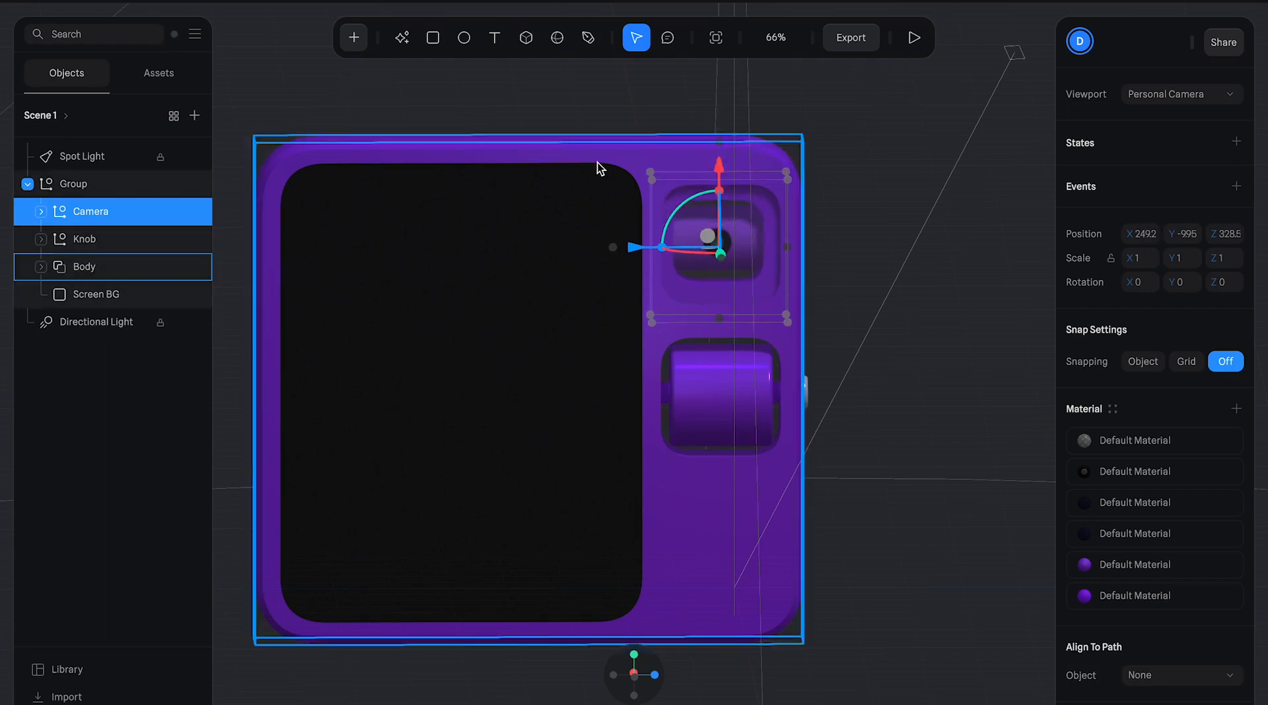
{"action": "left_click", "coordinate": [514, 170]}
{"action": "left_click", "coordinate": [881, 223]}
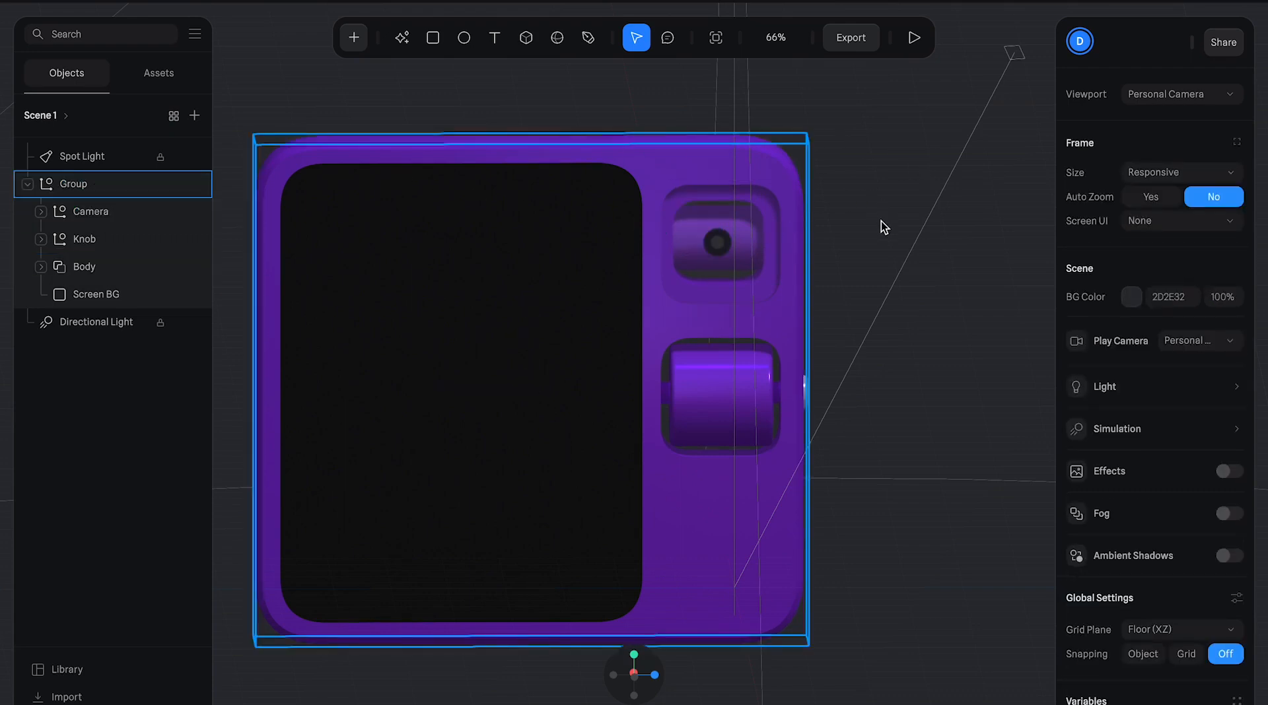
- Hide the Spot Light so the device is lit without it
{"action": "left_click_drag", "start_coordinate": [869, 197], "coordinate": [834, 220], "text": "alt"}
{"action": "scroll", "coordinate": [872, 225], "scroll_direction": "down", "scroll_amount": 5}
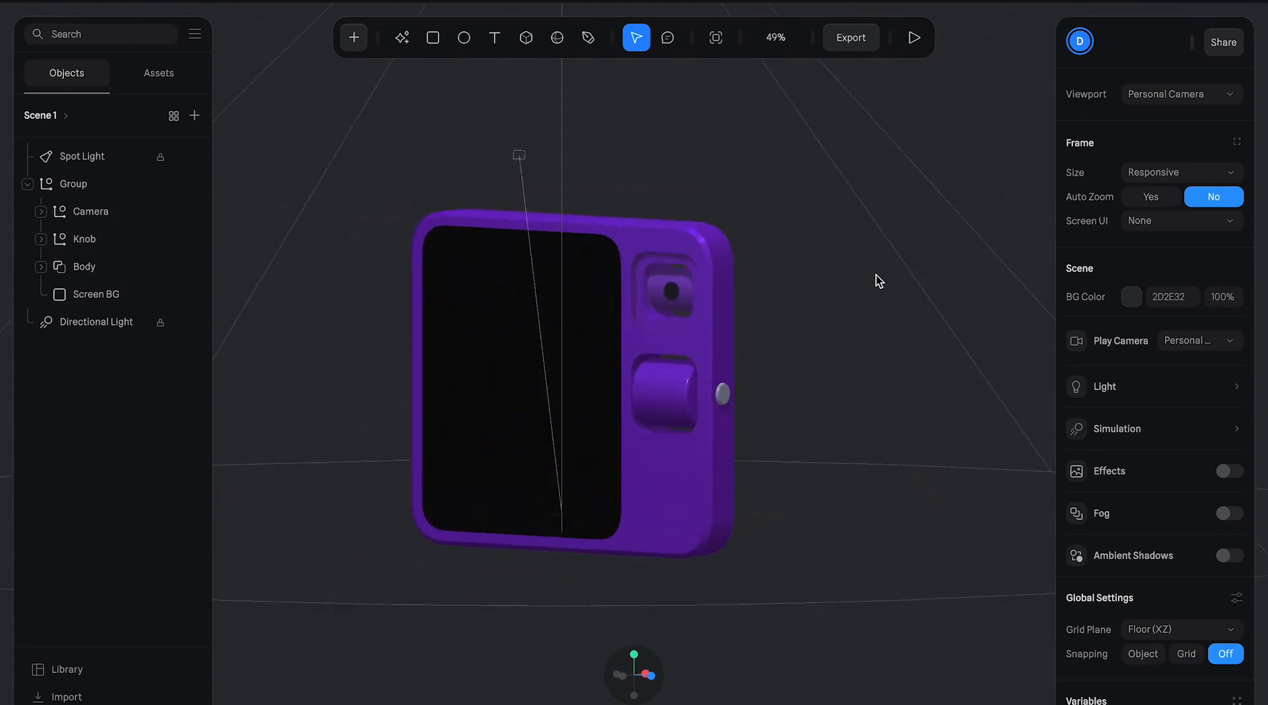
{"action": "left_click_drag", "start_coordinate": [819, 280], "coordinate": [658, 270], "text": "alt"}
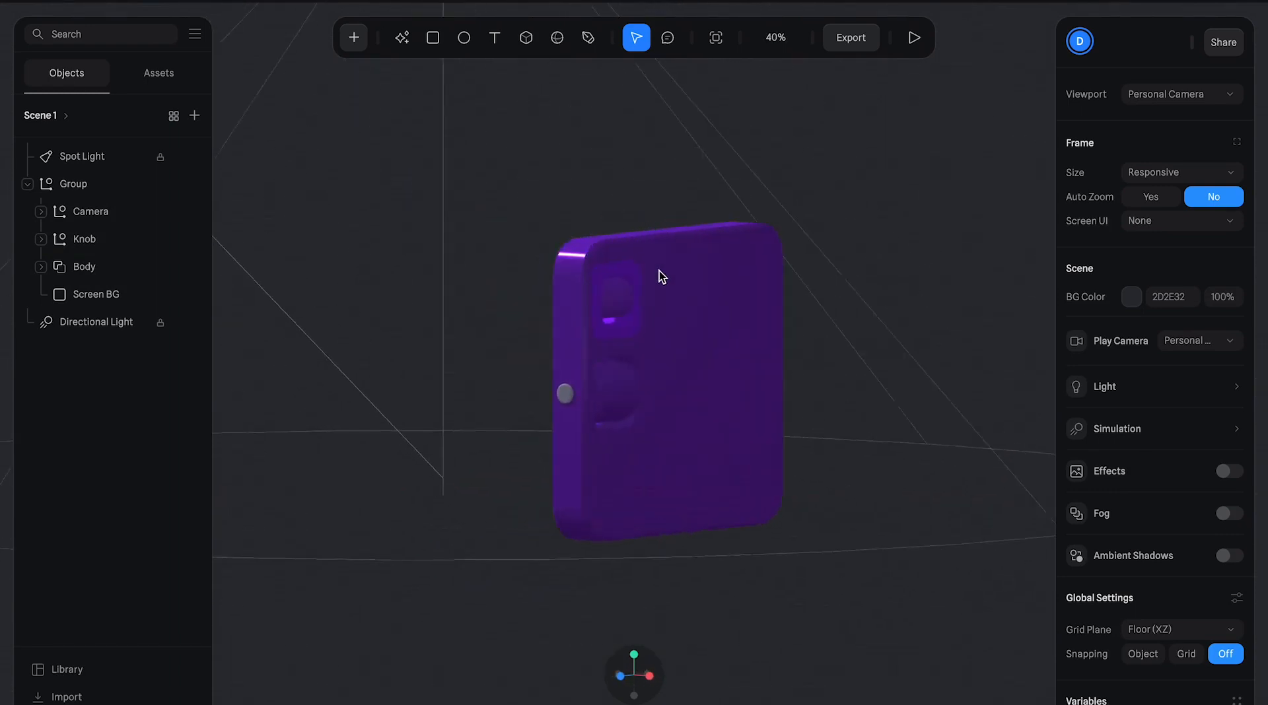
{"action": "scroll", "coordinate": [661, 271], "scroll_direction": "down", "scroll_amount": 2}
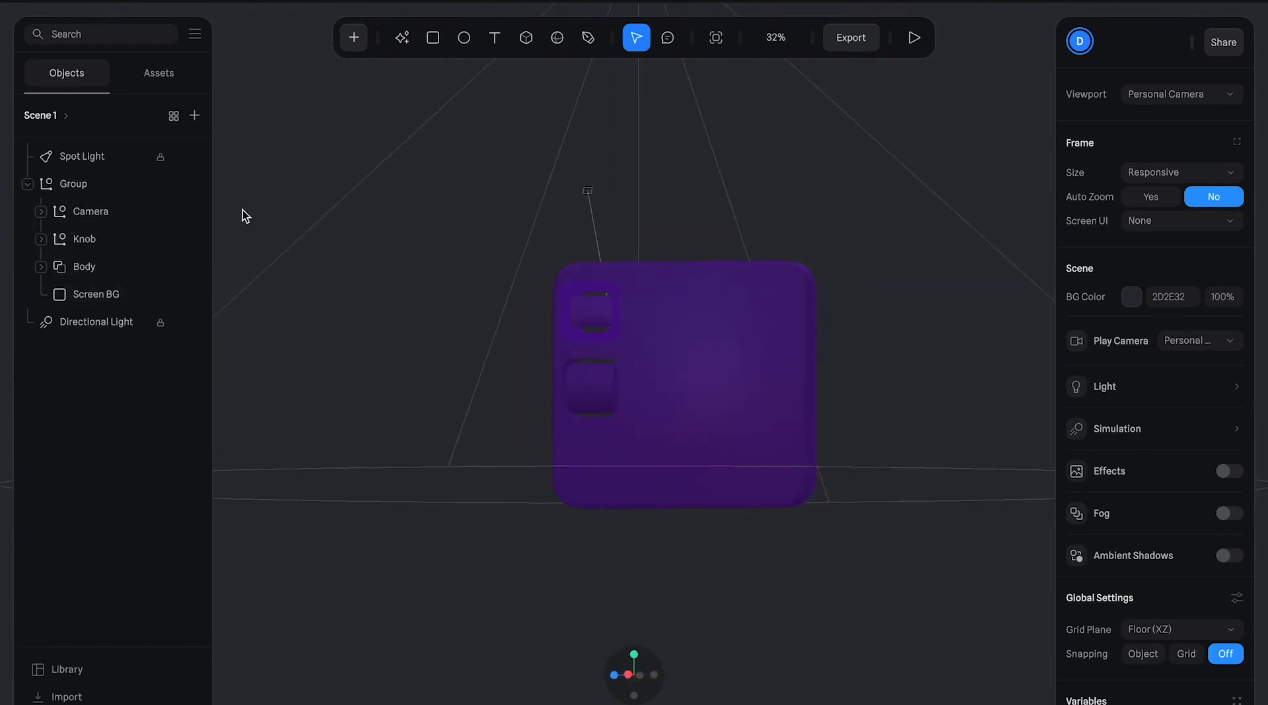
{"action": "left_click", "coordinate": [186, 161]}
{"action": "left_click", "coordinate": [178, 158]}
{"action": "left_click_drag", "start_coordinate": [438, 291], "coordinate": [705, 279], "text": "alt"}
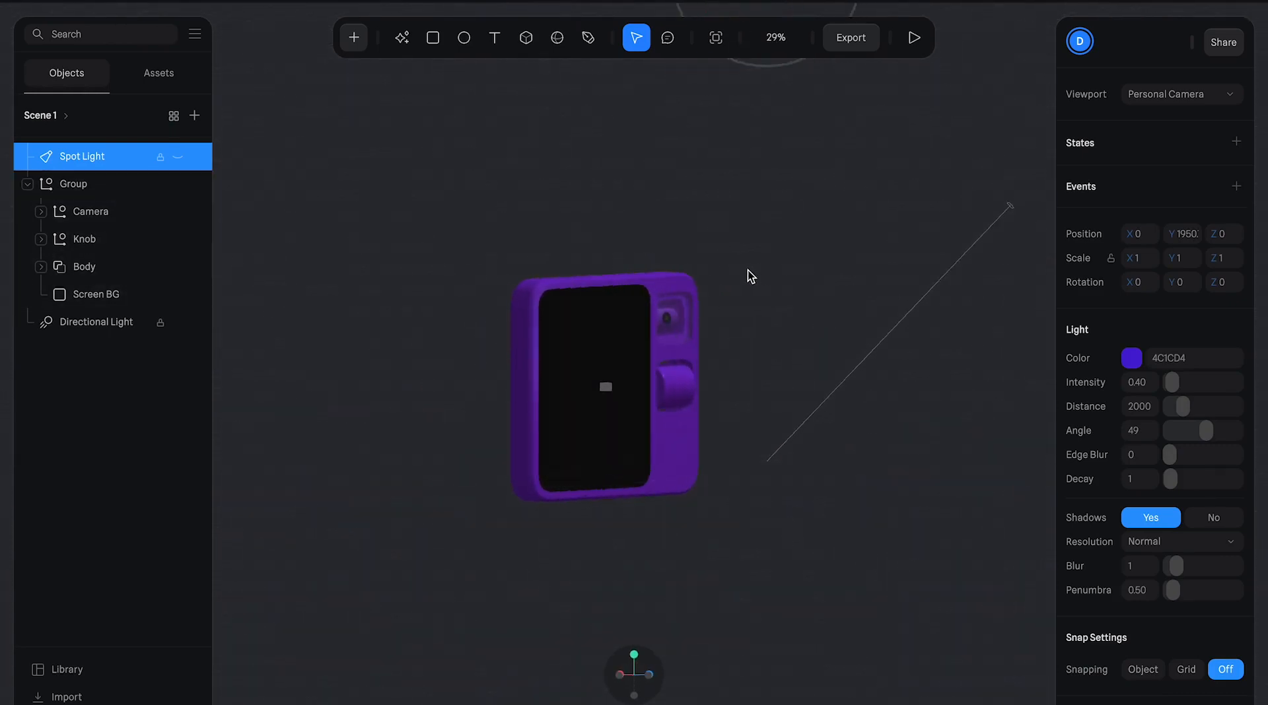
- Play the scene and inspect the upright device from several angles with the Spot Light hidden
{"action": "left_click", "coordinate": [913, 40]}
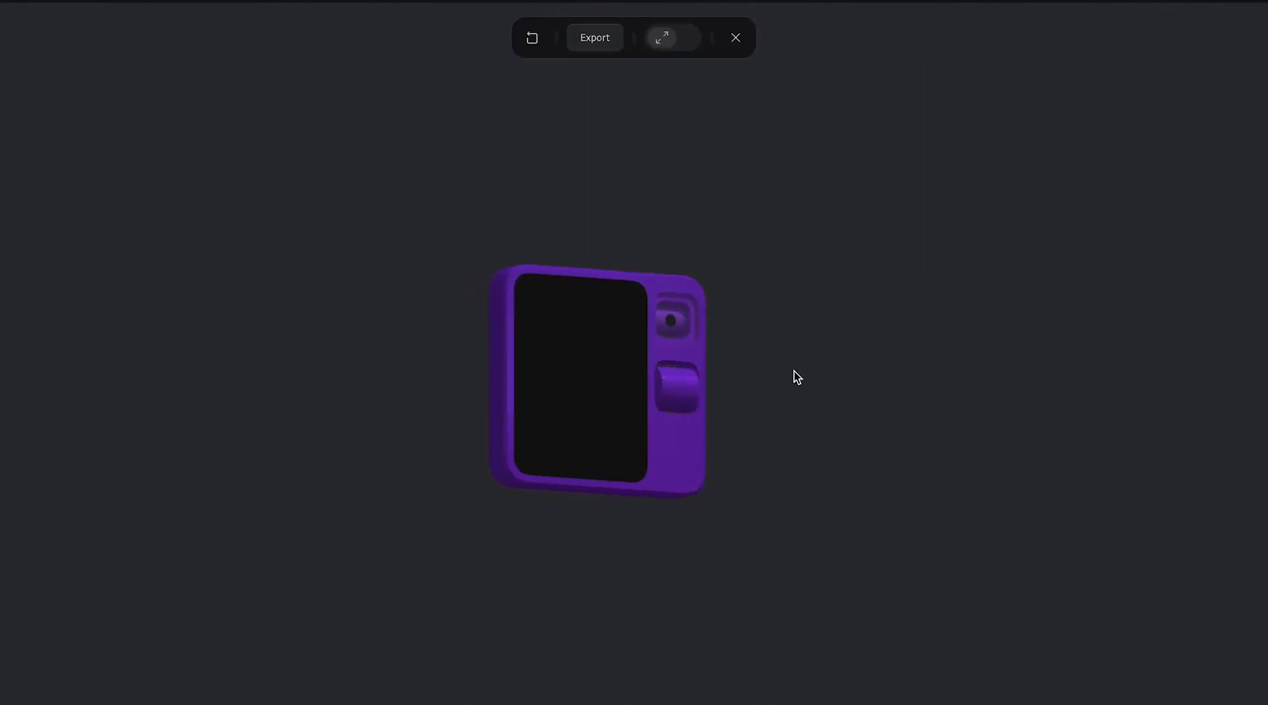
{"action": "left_click_drag", "start_coordinate": [761, 352], "coordinate": [180, 361]}
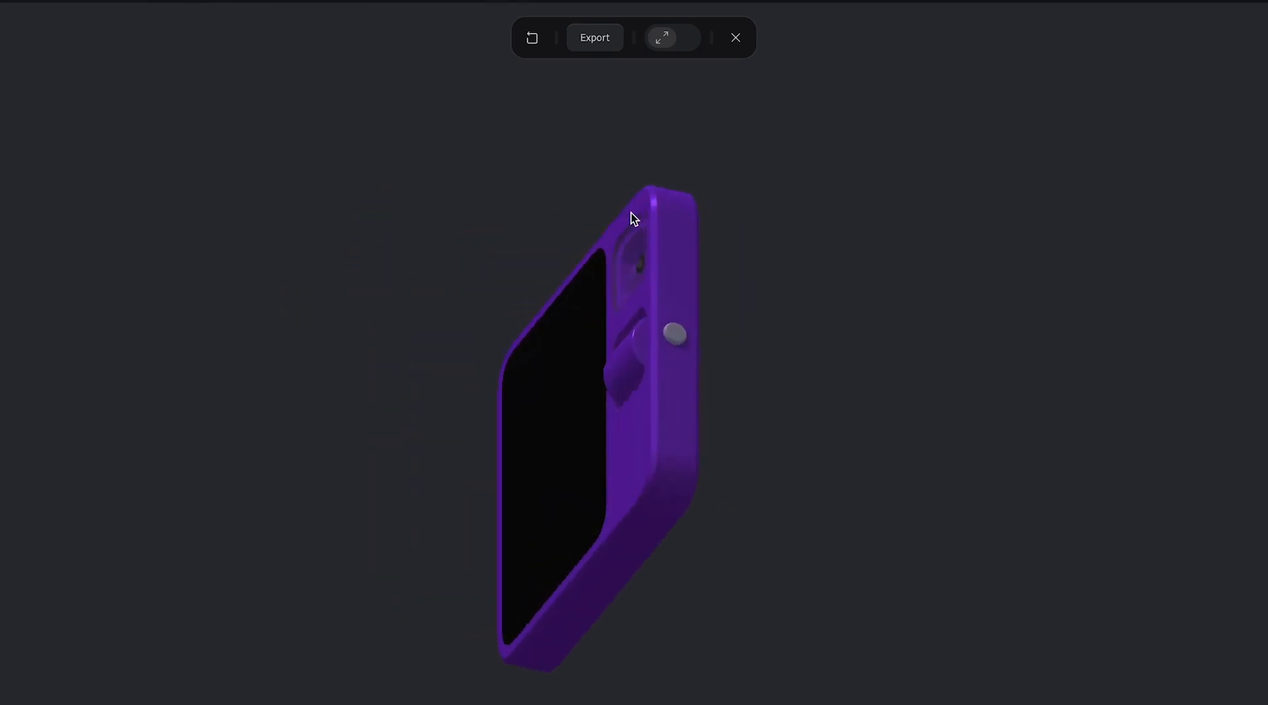
{"action": "left_click", "coordinate": [735, 46]}
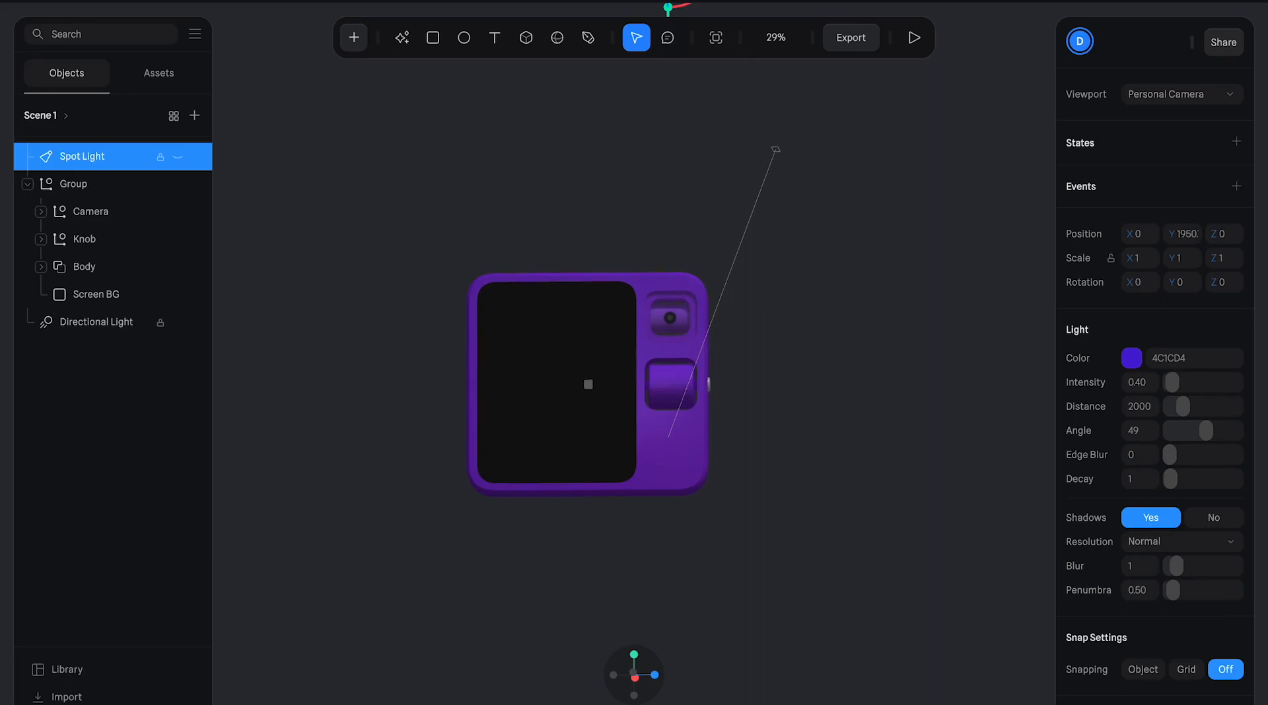
- Force reload the editor and view the reloaded device at an angle
{"action": "left_click", "coordinate": [140, 0]}
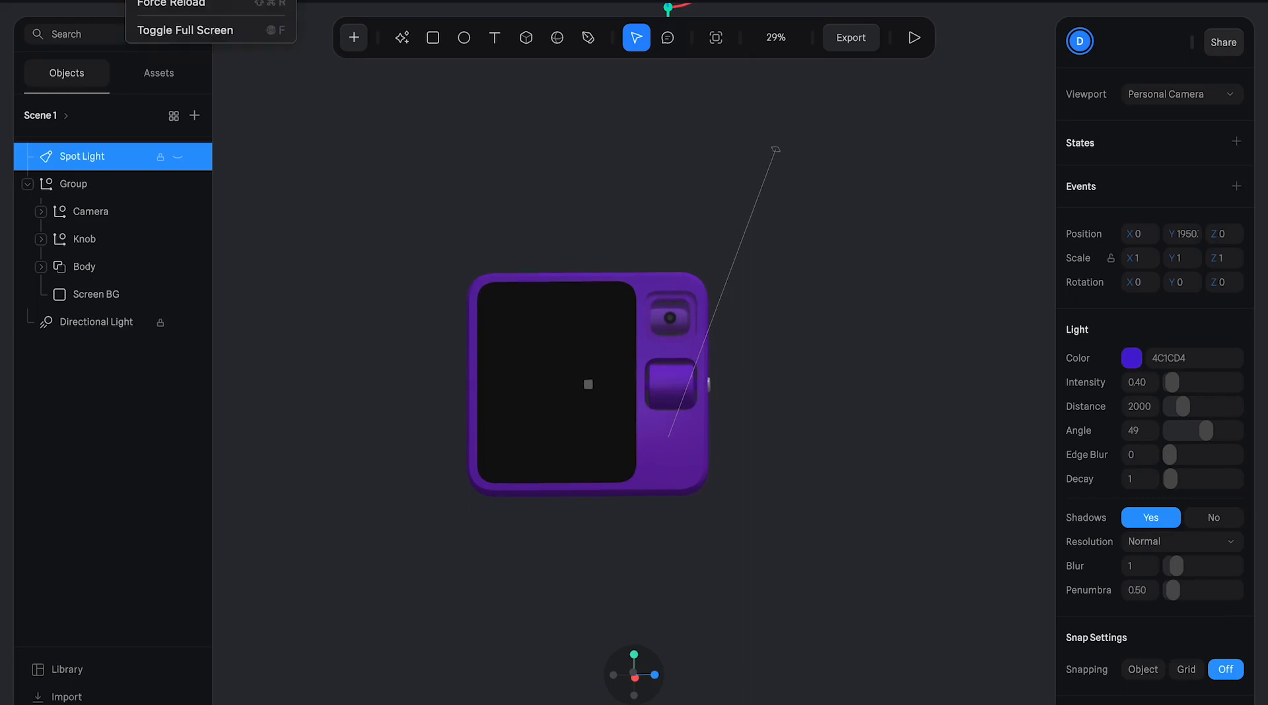
{"action": "key", "text": "Escape"}
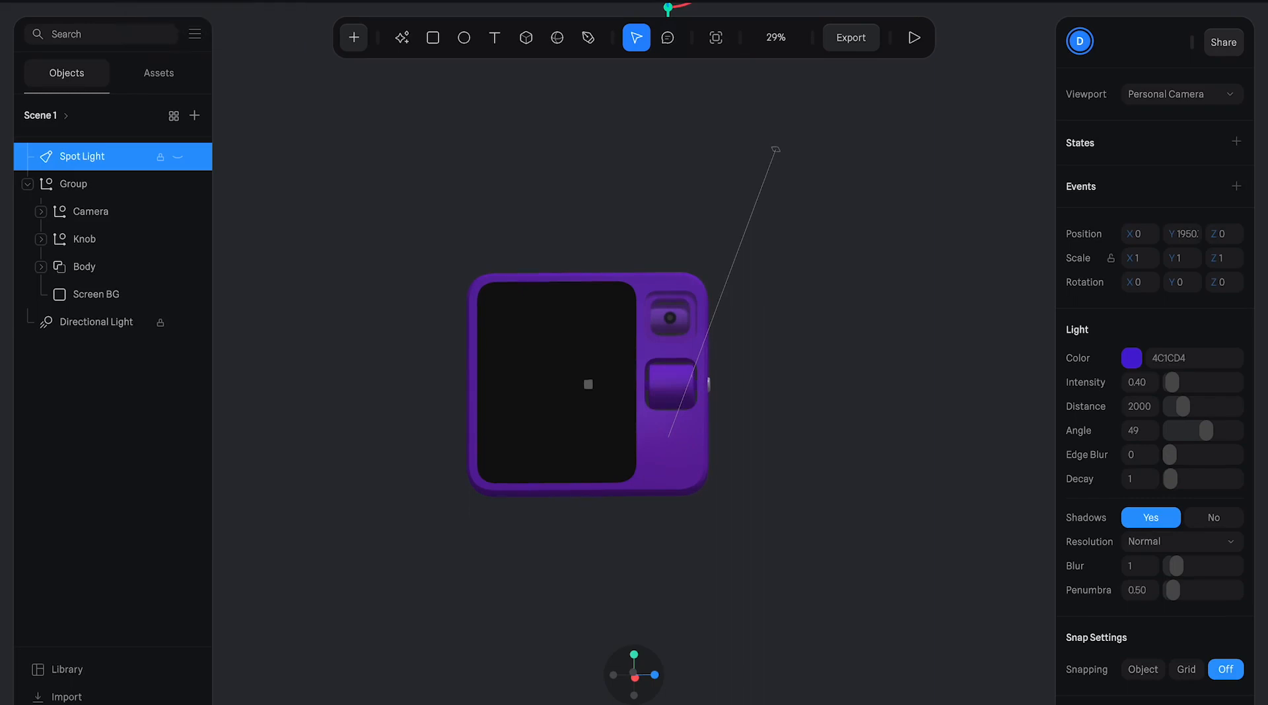
{"action": "key", "text": "ctrl+shift+r"}
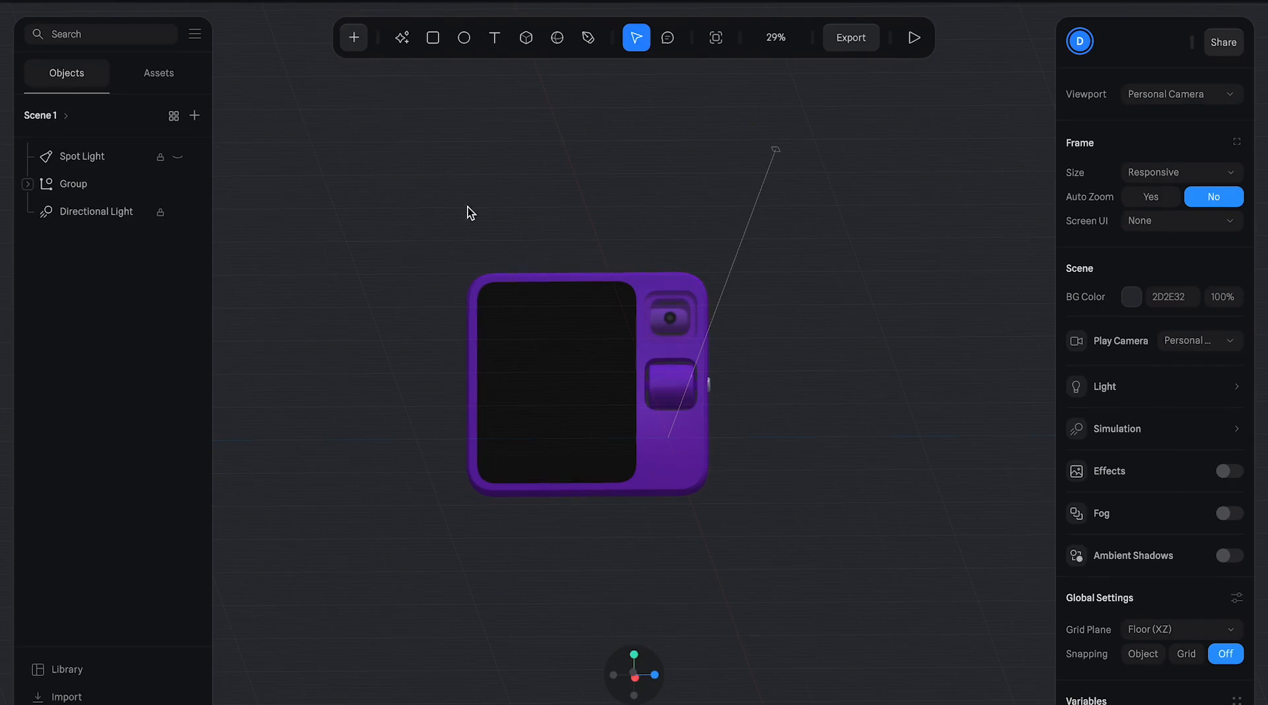
{"action": "right_click_drag", "start_coordinate": [632, 184], "coordinate": [685, 209]}
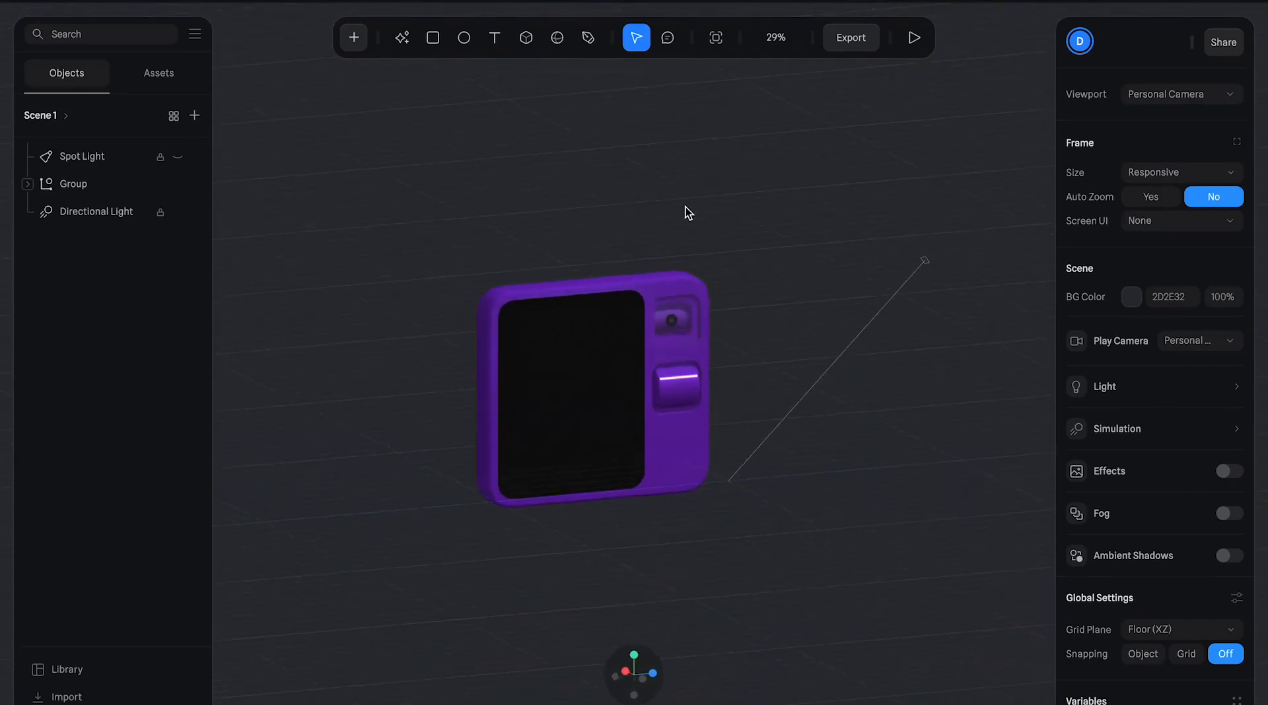
- Examine the upright device in the editor from several angles and distances
{"action": "scroll", "coordinate": [674, 257], "scroll_direction": "down", "scroll_amount": 3}
{"action": "scroll", "coordinate": [676, 264], "scroll_direction": "up", "scroll_amount": 2}
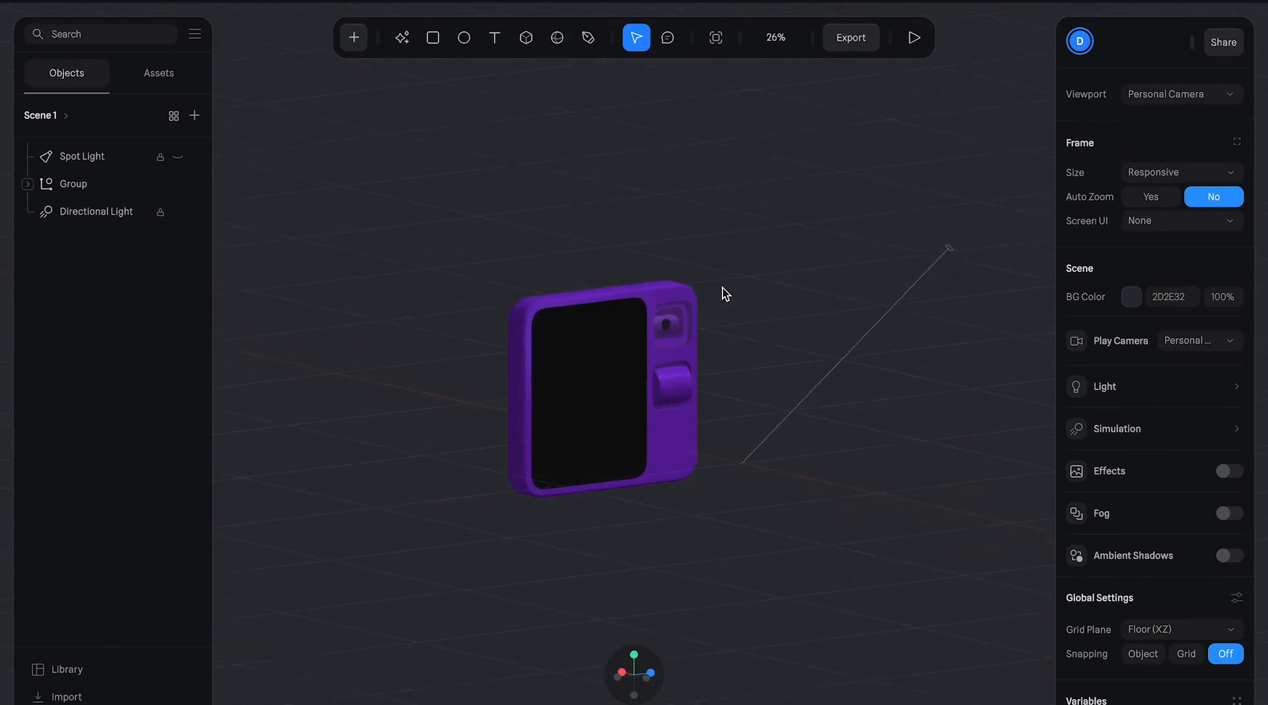
{"action": "right_click_drag", "start_coordinate": [526, 244], "coordinate": [486, 220]}
{"action": "scroll", "coordinate": [537, 300], "scroll_direction": "down", "scroll_amount": 5}
{"action": "scroll", "coordinate": [537, 300], "scroll_direction": "up", "scroll_amount": 3}
{"action": "right_click_drag", "start_coordinate": [537, 300], "coordinate": [565, 342]}
{"action": "left_click", "coordinate": [608, 355]}
{"action": "scroll", "coordinate": [609, 355], "scroll_direction": "up", "scroll_amount": 3}
{"action": "left_click", "coordinate": [843, 288]}
{"action": "mouse_move", "coordinate": [824, 271]}
{"action": "right_mouse_down"}
{"action": "mouse_move", "coordinate": [751, 271]}
{"action": "mouse_move", "coordinate": [863, 274]}
{"action": "mouse_move", "coordinate": [843, 276]}
{"action": "right_mouse_up"}
{"action": "scroll", "coordinate": [764, 278], "scroll_direction": "up", "scroll_amount": 2}
{"action": "scroll", "coordinate": [763, 277], "scroll_direction": "up", "scroll_amount": 2}
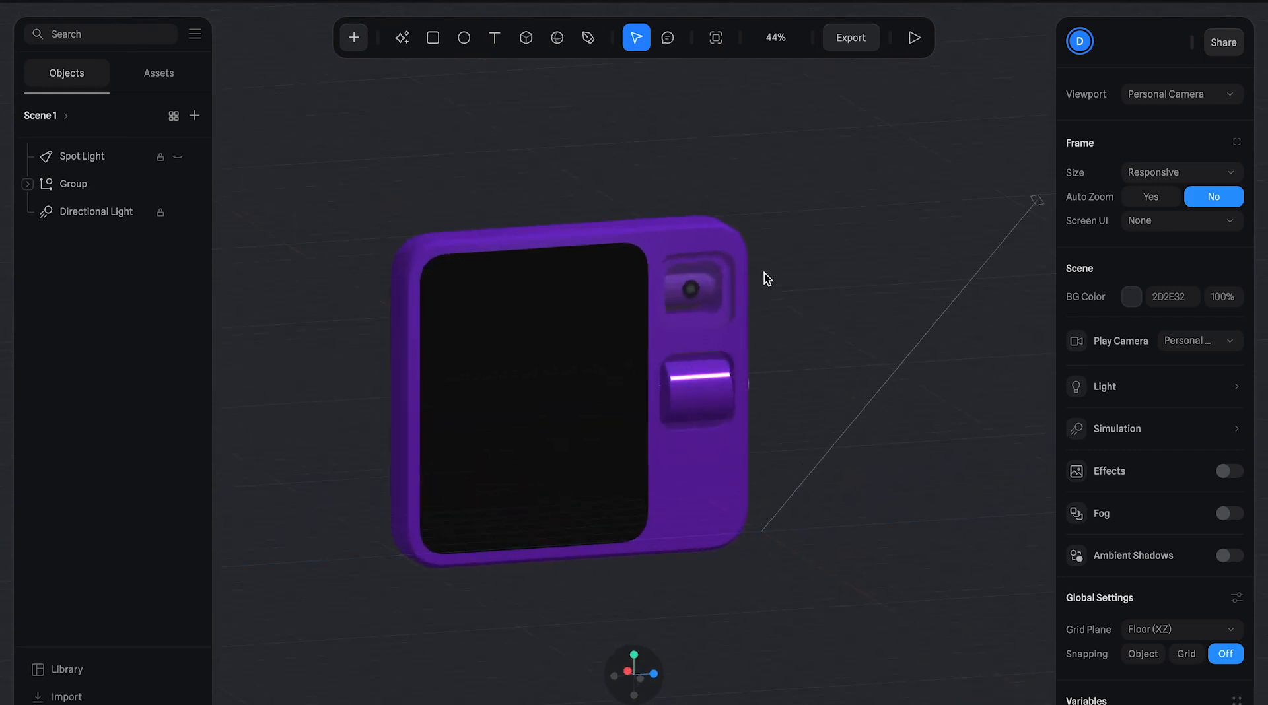
- Draw a square about 504 by 504 on the device's black screen
{"action": "right_click_drag", "start_coordinate": [817, 245], "coordinate": [814, 231]}
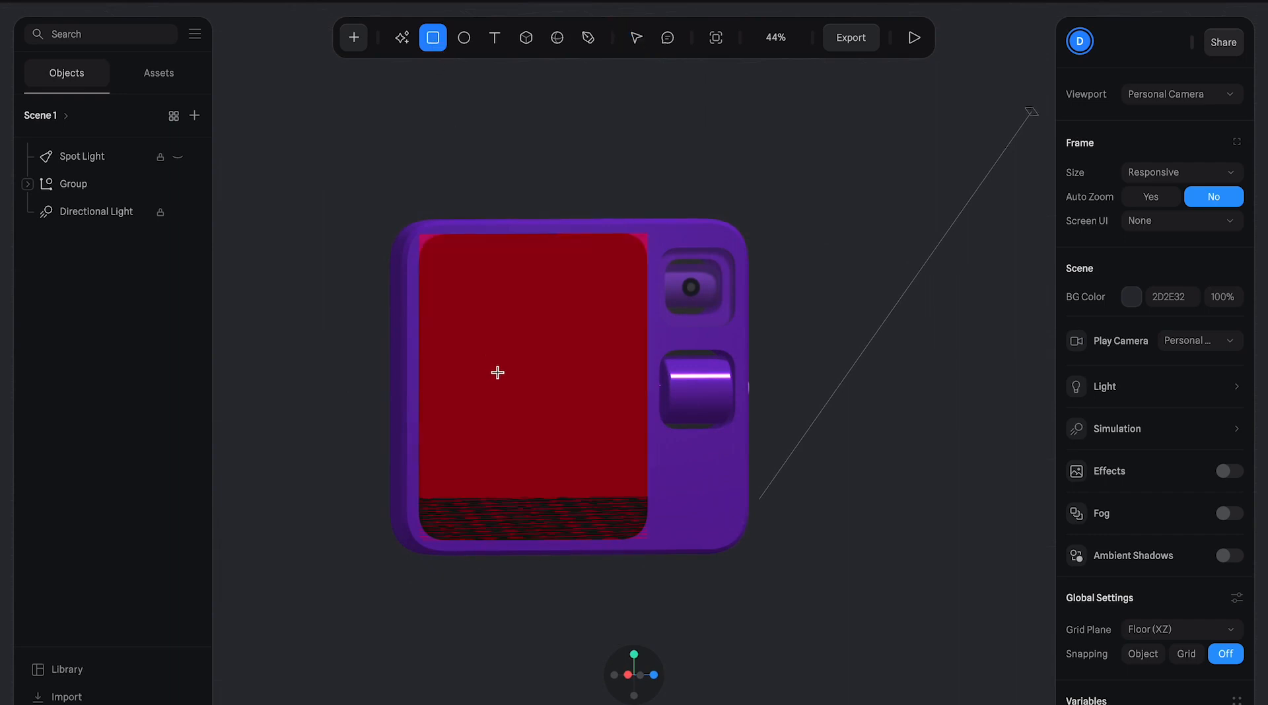
{"action": "left_click", "coordinate": [490, 325]}
{"action": "left_click_drag", "start_coordinate": [533, 370], "coordinate": [631, 473]}
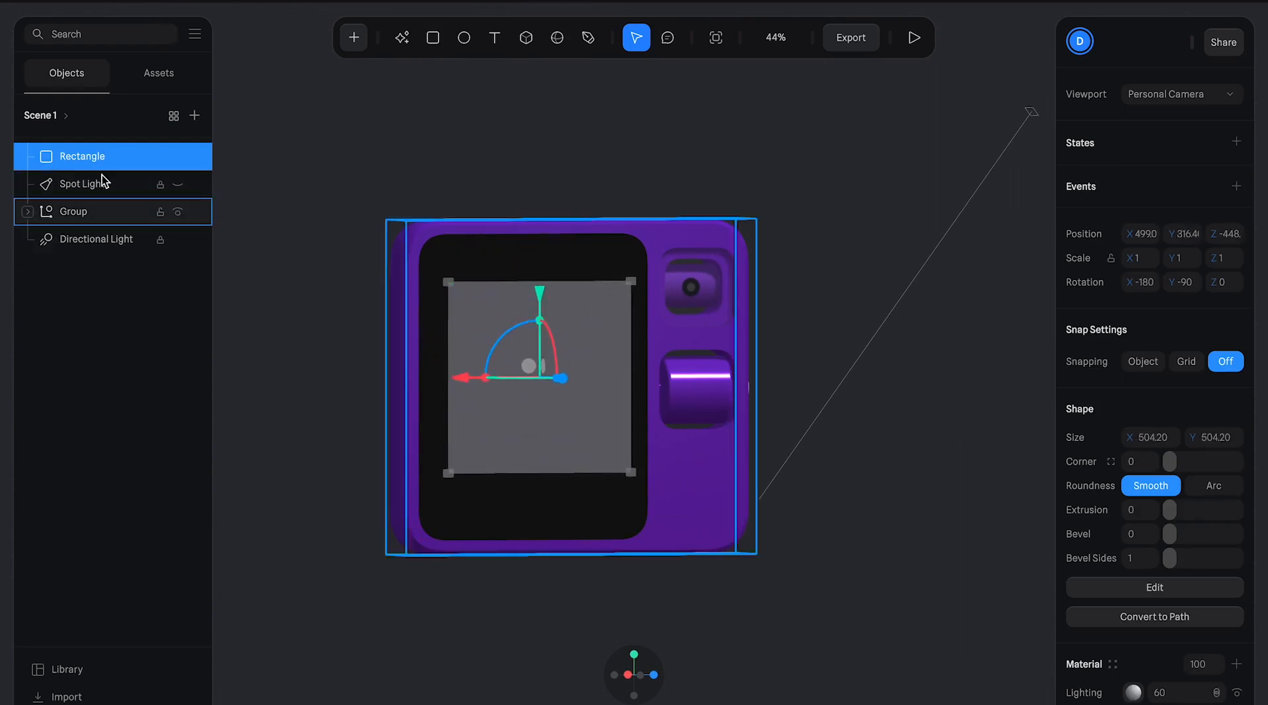
- Check the shape settings of Screen BG and give the new rectangle a corner radius of 40
{"action": "left_click", "coordinate": [522, 249]}
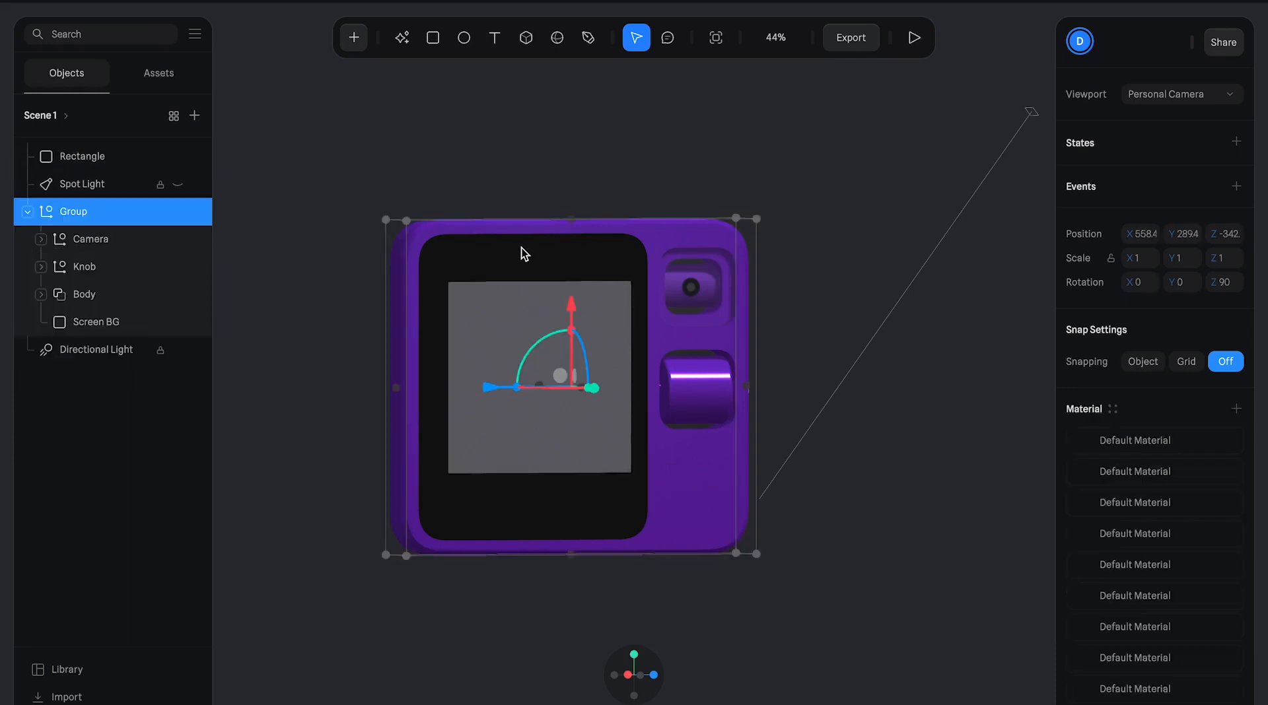
{"action": "left_click", "coordinate": [82, 329]}
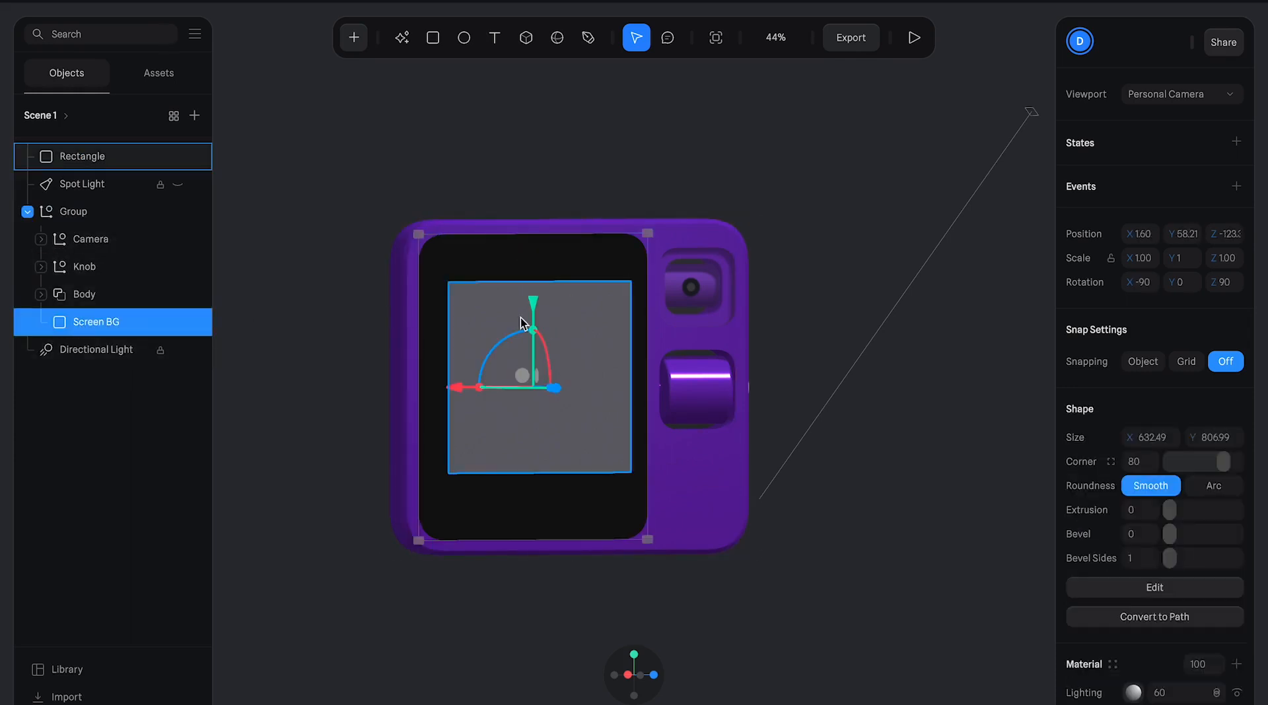
{"action": "left_click", "coordinate": [583, 311]}
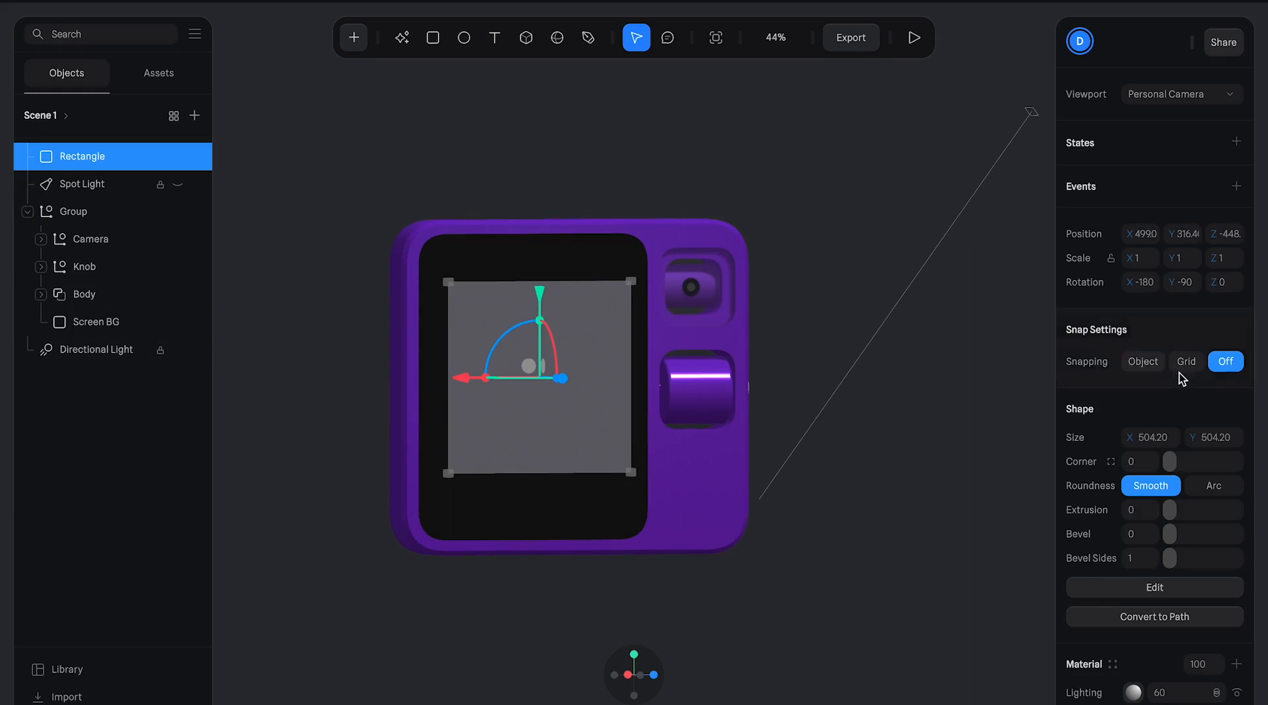
{"action": "left_click", "coordinate": [1141, 462]}
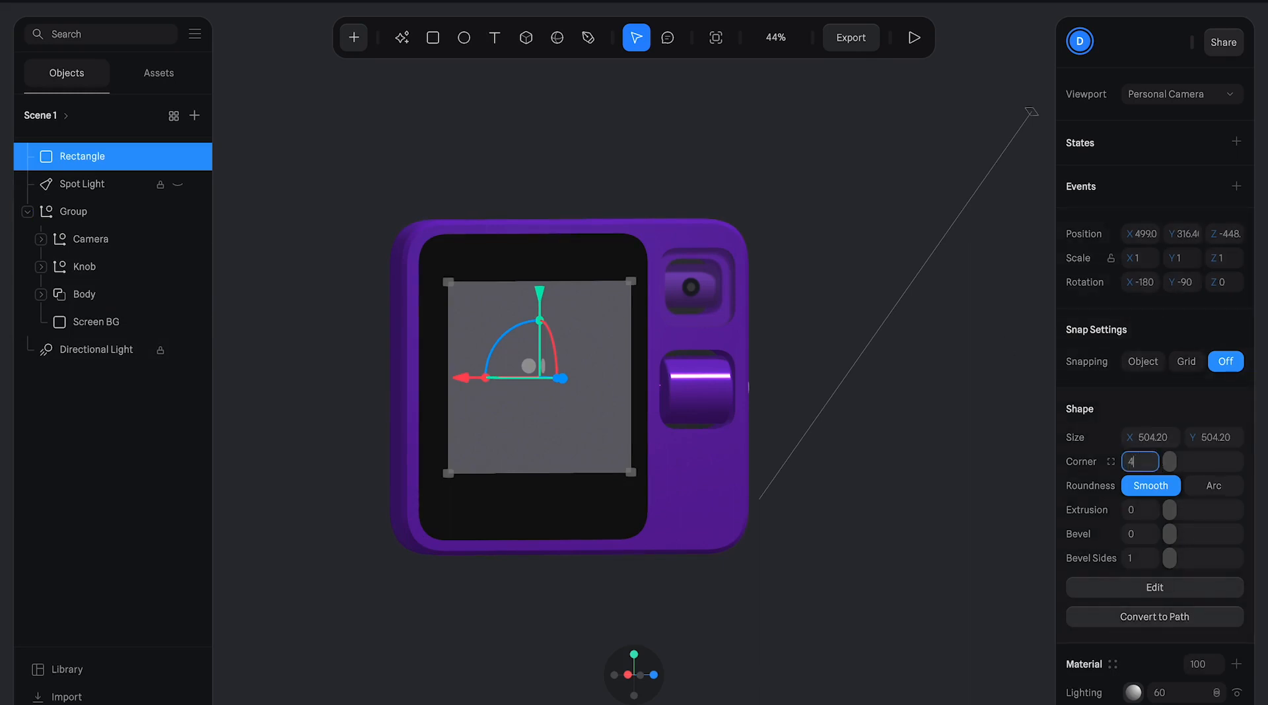
{"action": "key", "text": "Return"}
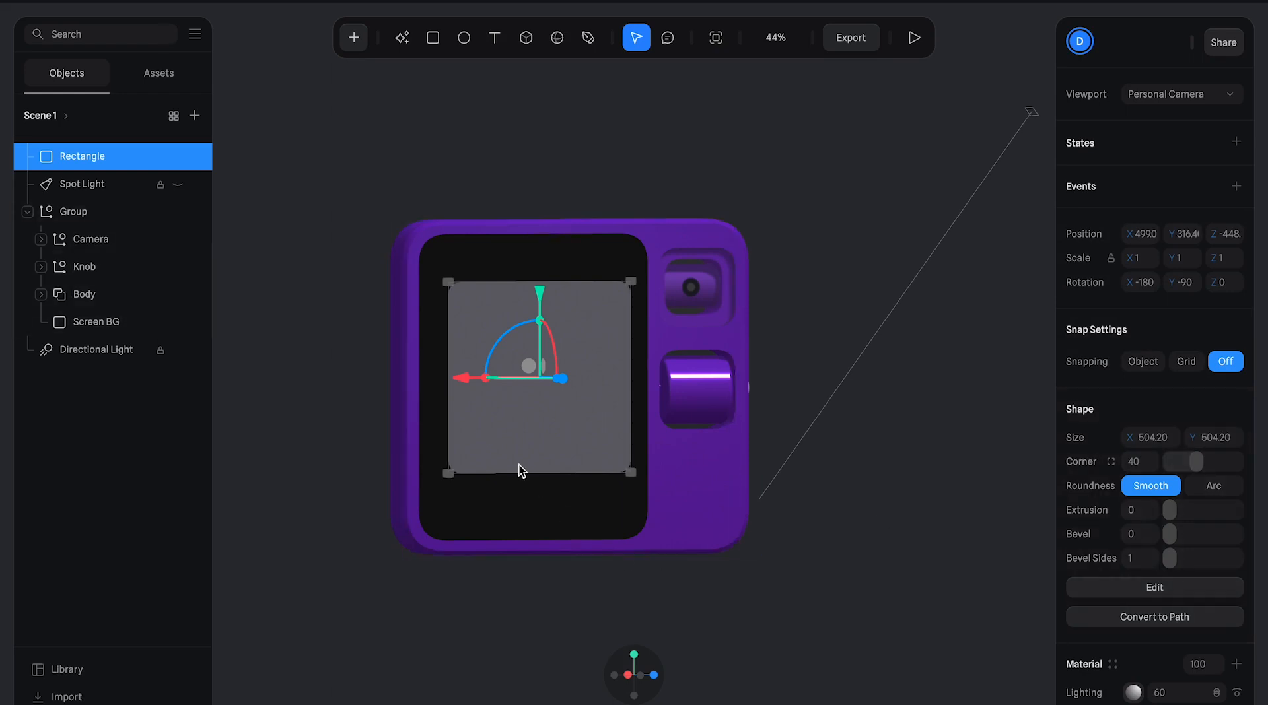
- Resize the rectangle to about 580 by 643 and centre it horizontally within the black screen
{"action": "left_click_drag", "start_coordinate": [447, 474], "coordinate": [432, 515]}
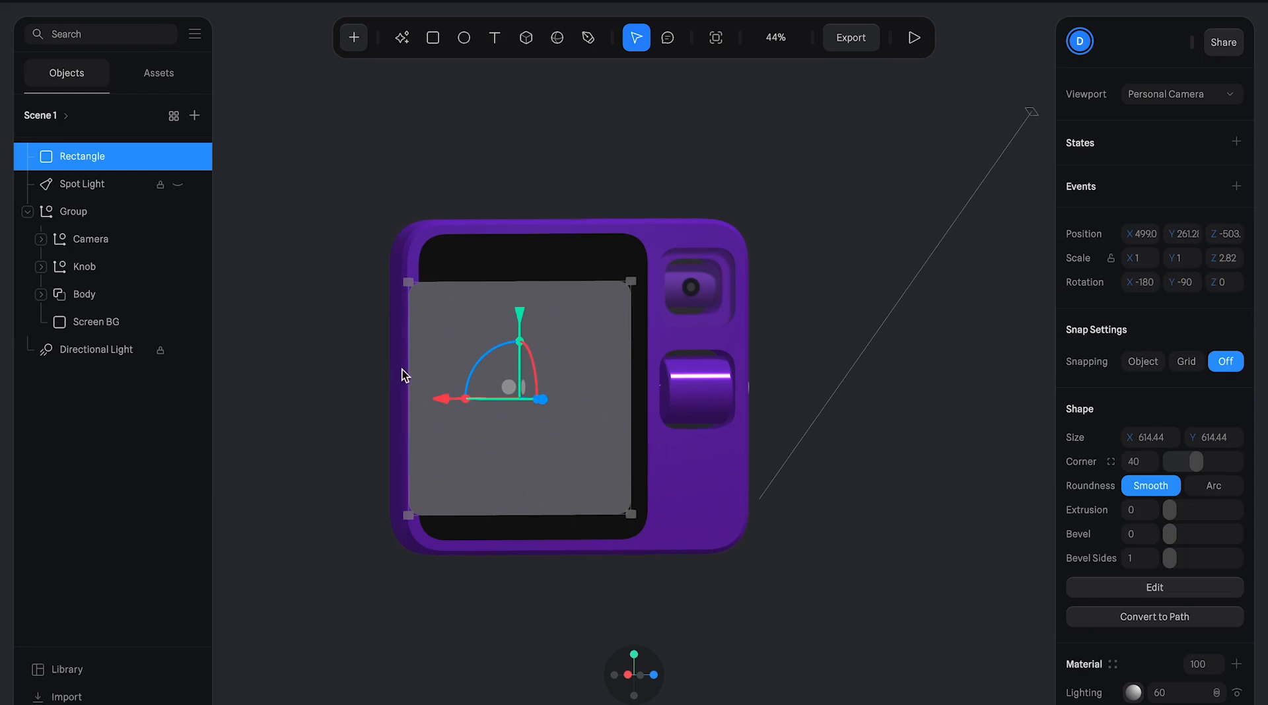
{"action": "left_click_drag", "start_coordinate": [408, 370], "coordinate": [428, 370]}
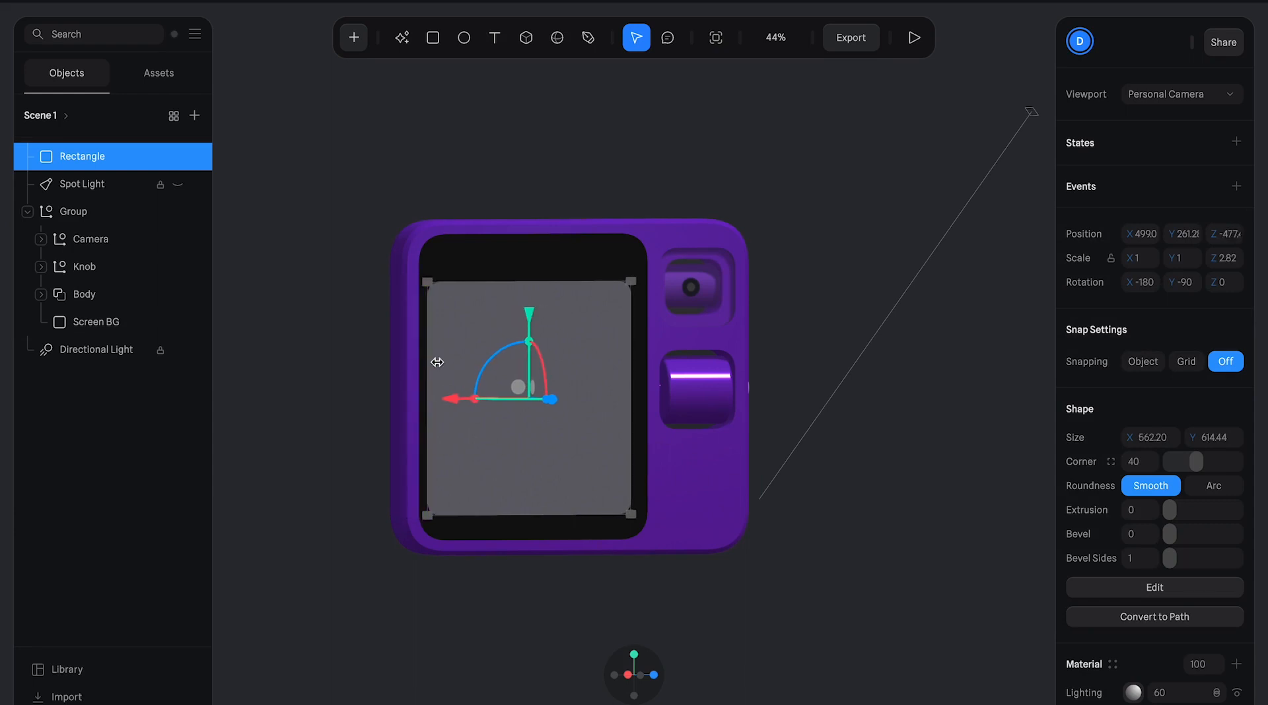
{"action": "left_click_drag", "start_coordinate": [629, 356], "coordinate": [639, 357], "text": "alt"}
{"action": "left_click_drag", "start_coordinate": [456, 403], "coordinate": [460, 404]}
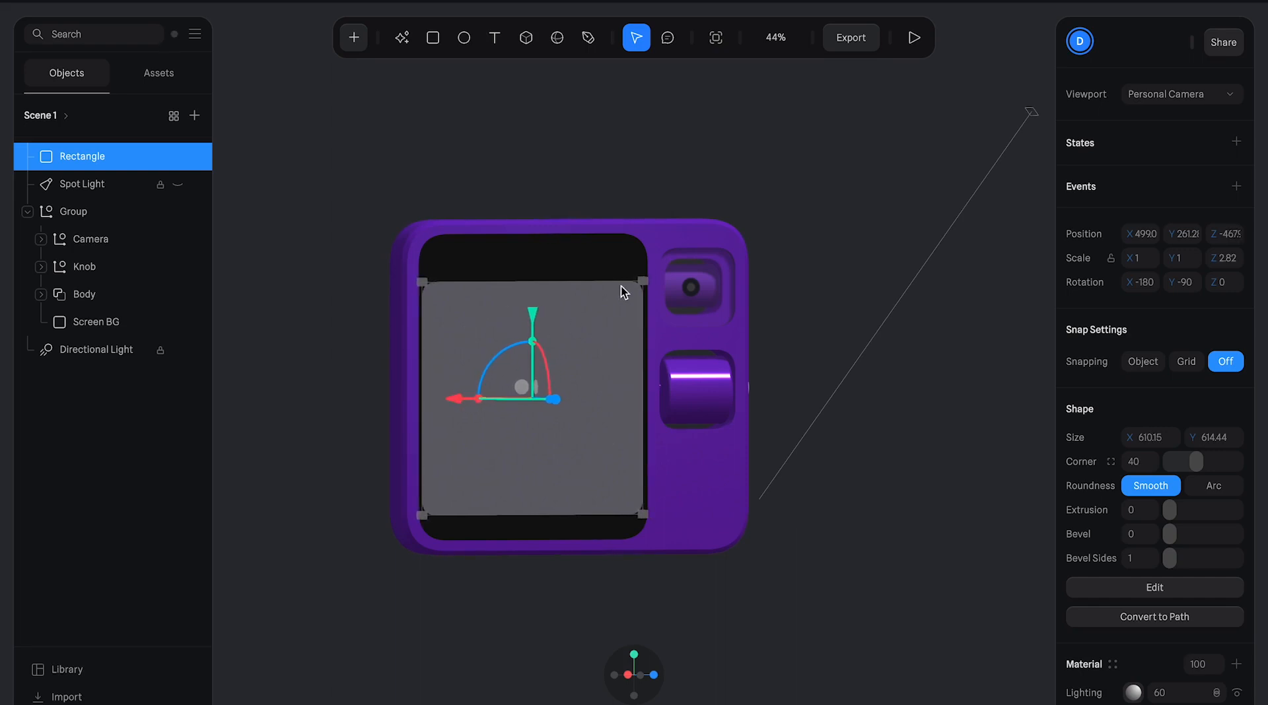
{"action": "left_click_drag", "start_coordinate": [643, 281], "coordinate": [634, 291]}
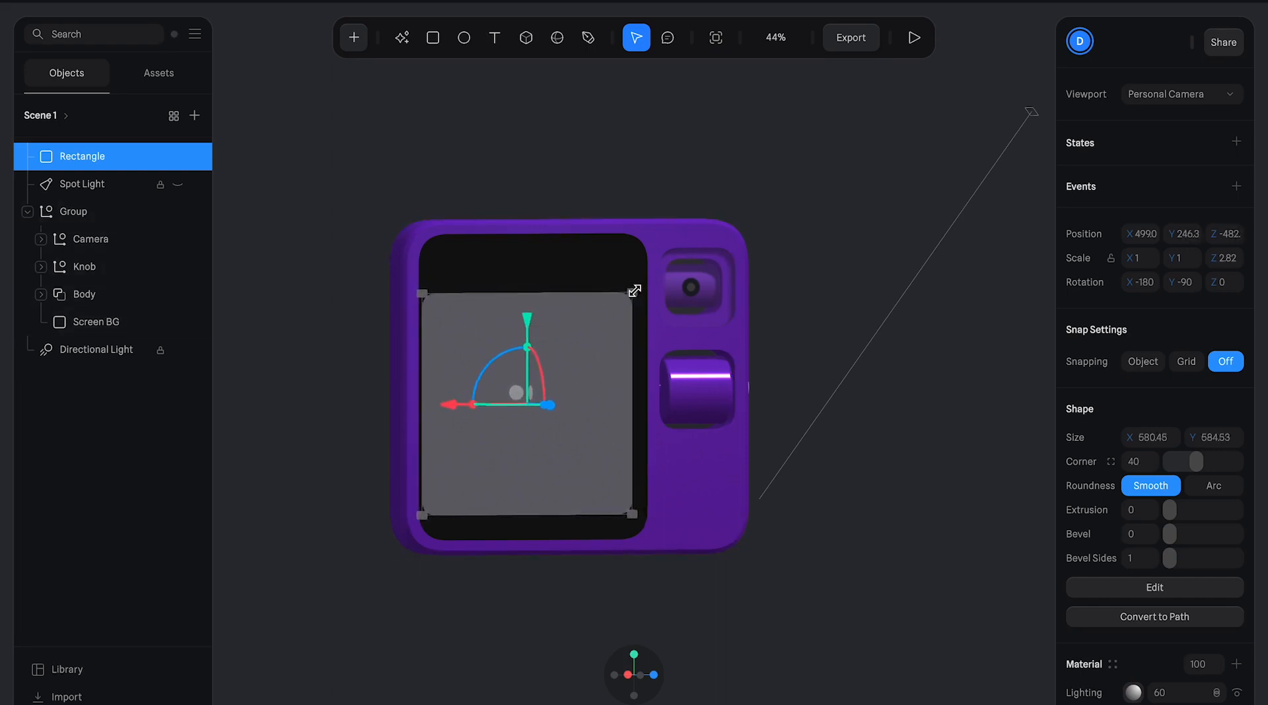
{"action": "left_click_drag", "start_coordinate": [452, 404], "coordinate": [460, 404]}
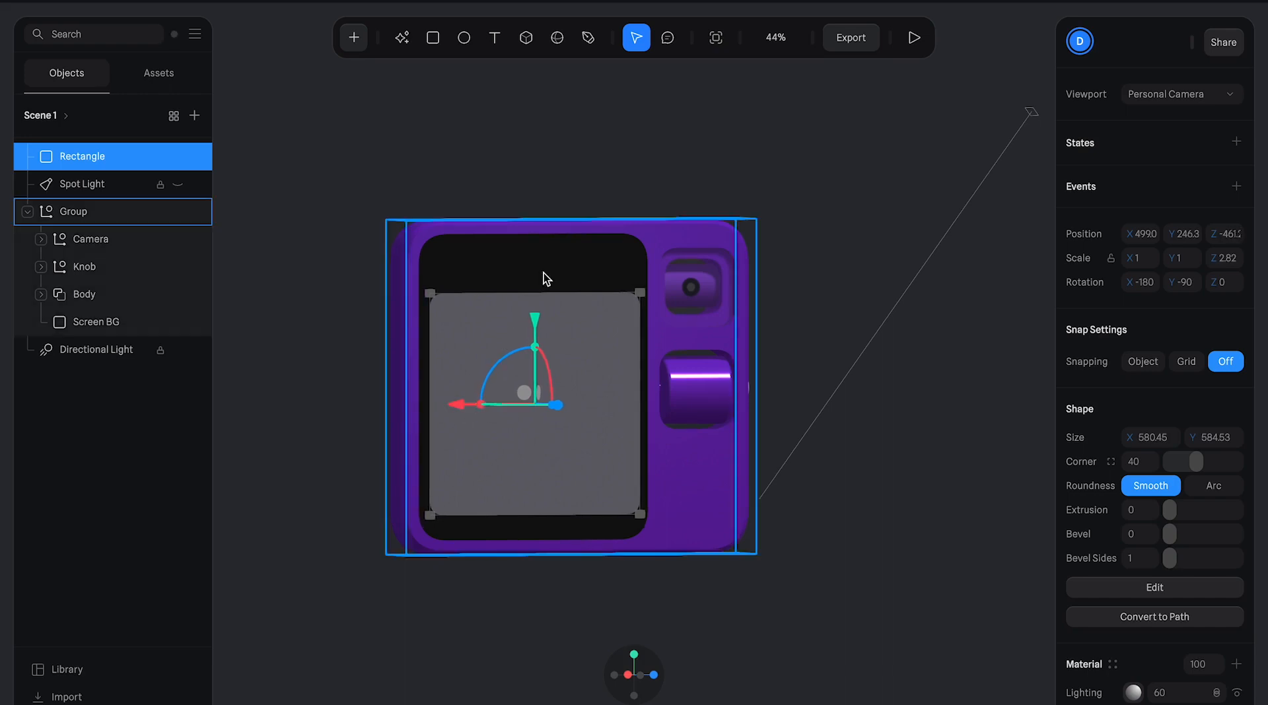
{"action": "left_click_drag", "start_coordinate": [540, 292], "coordinate": [540, 271]}
- Set the rectangle's corner radius to 0 and resize it to about 553 by 660
{"action": "left_click", "coordinate": [1139, 462]}
{"action": "key", "text": "Return"}
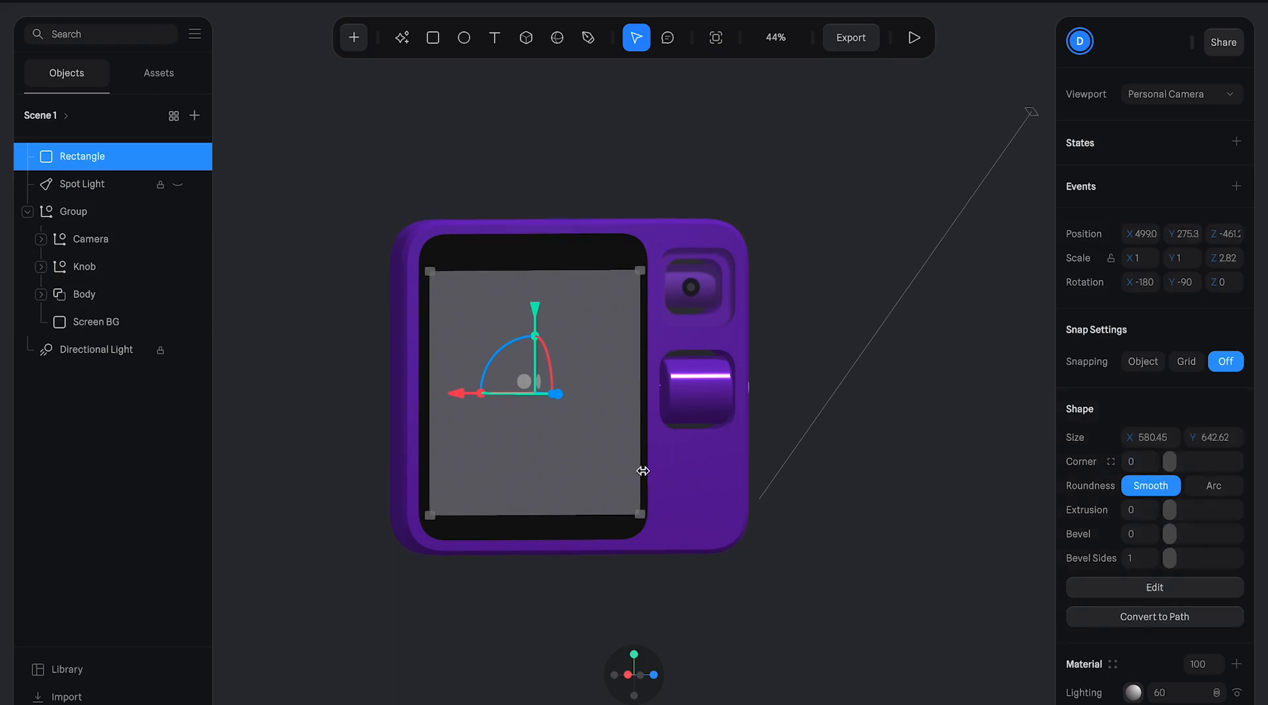
{"action": "left_click_drag", "start_coordinate": [640, 328], "coordinate": [625, 331]}
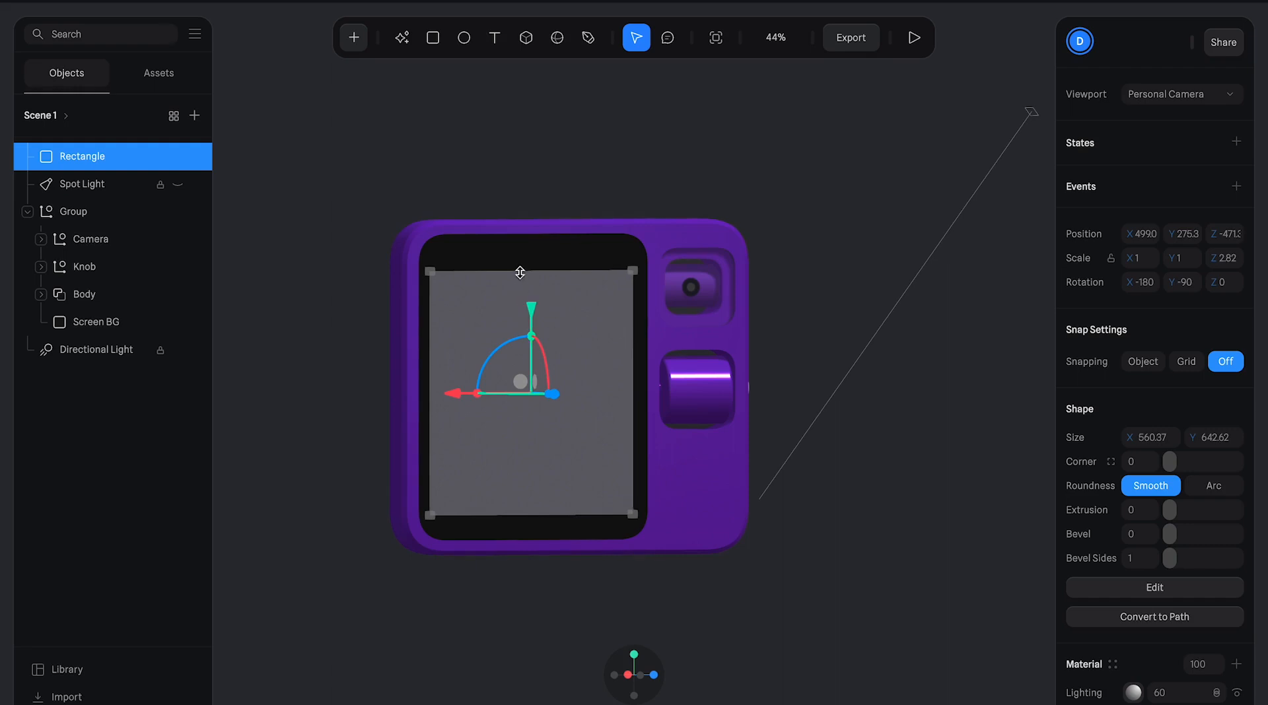
{"action": "left_click_drag", "start_coordinate": [521, 275], "coordinate": [521, 267]}
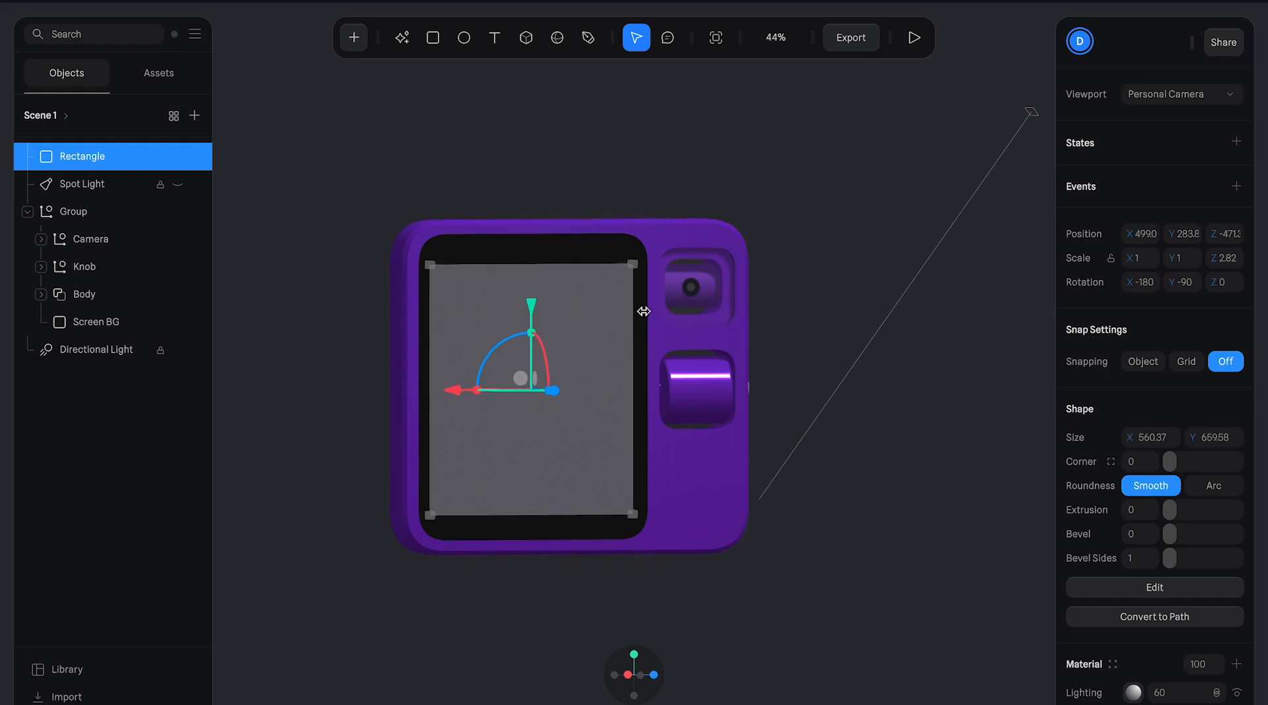
{"action": "left_click", "coordinate": [793, 290]}
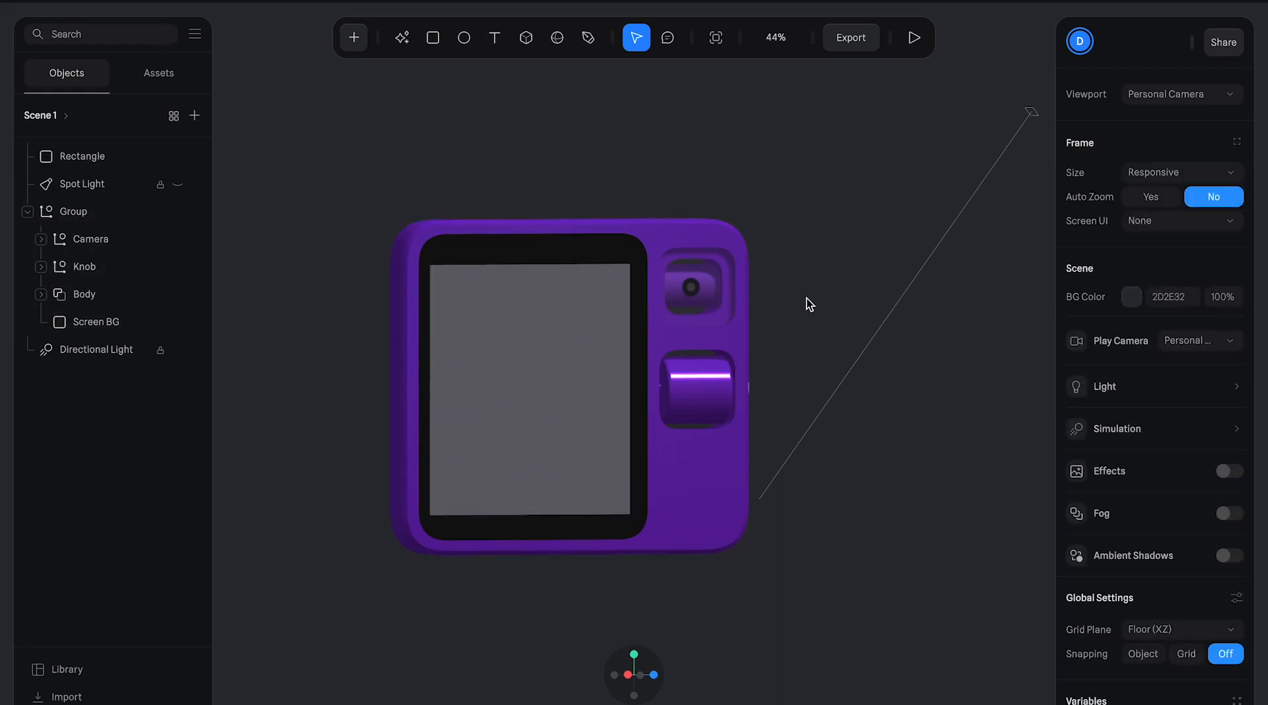
{"action": "left_click", "coordinate": [456, 320]}
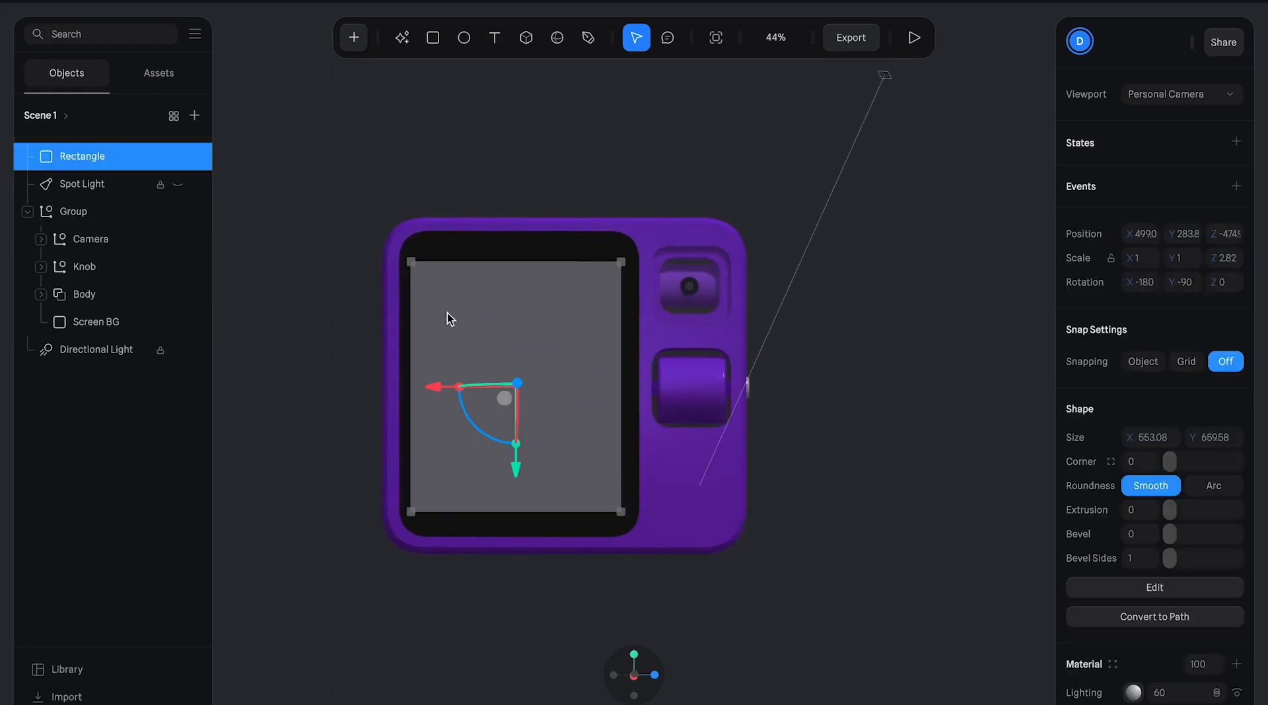
- Trim the rectangle to about 542 by 633 to even out the black margins around it
{"action": "left_click_drag", "start_coordinate": [412, 324], "coordinate": [415, 321]}
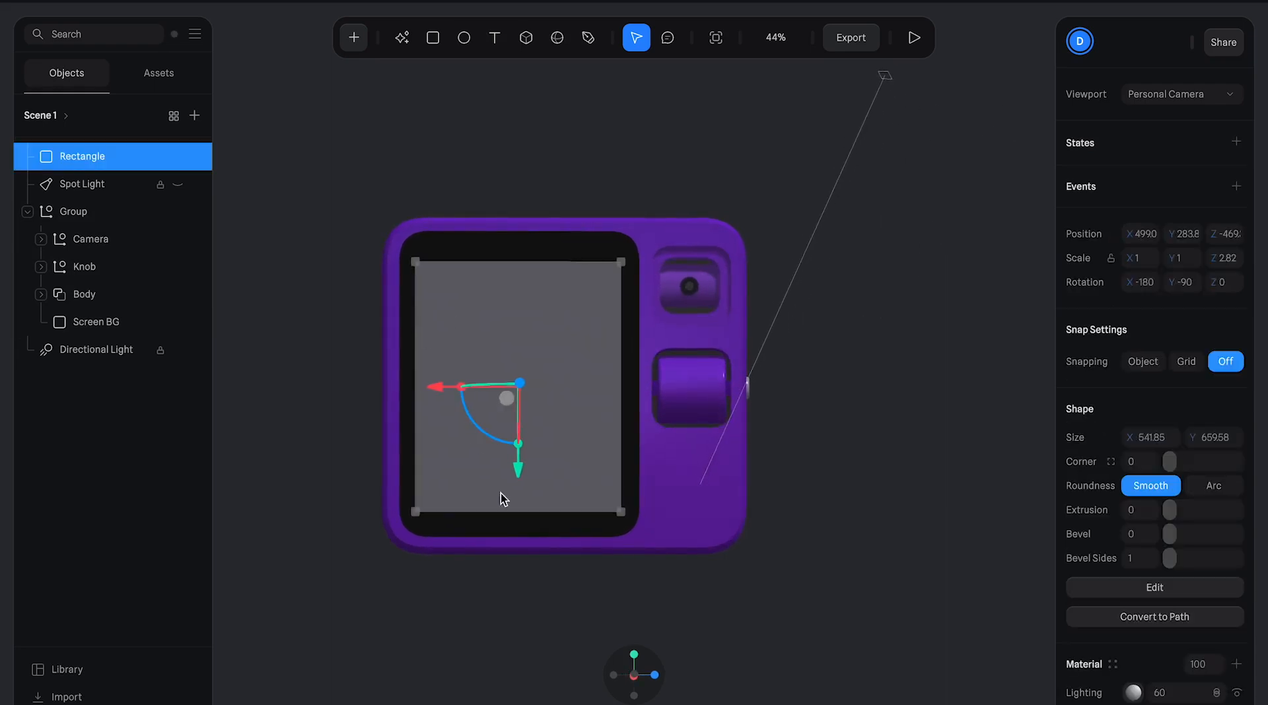
{"action": "left_click_drag", "start_coordinate": [508, 514], "coordinate": [509, 504]}
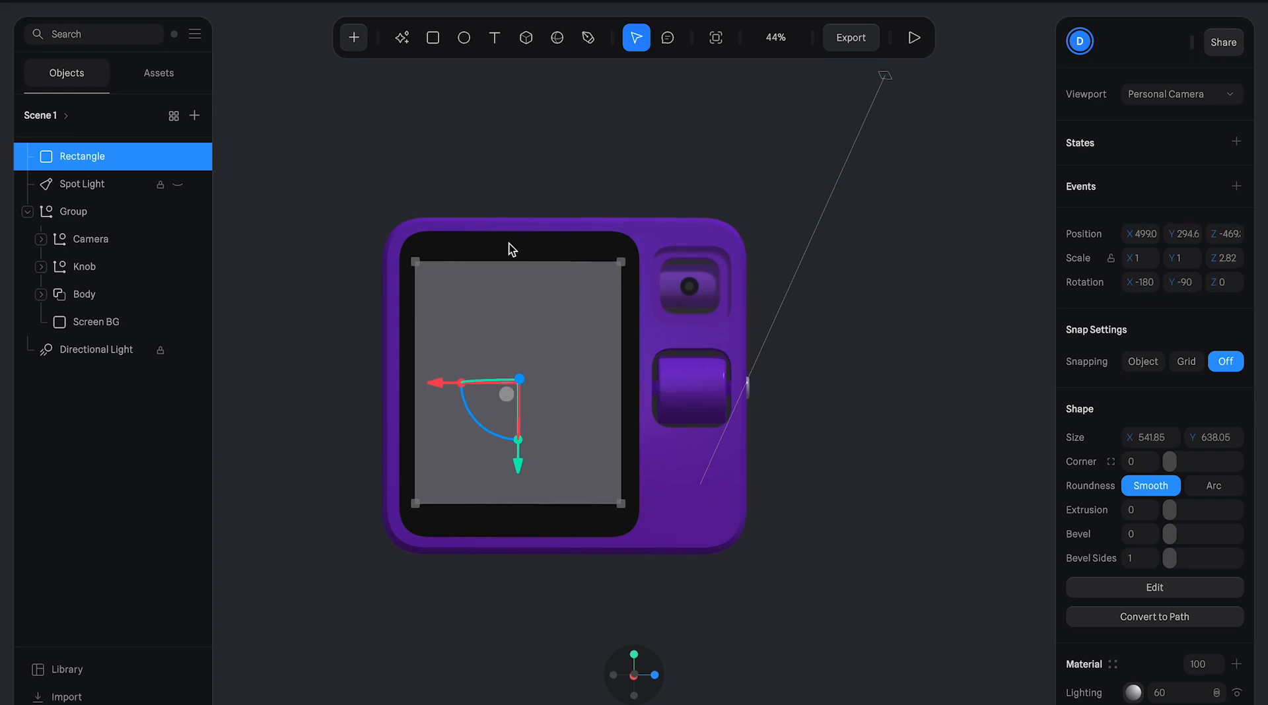
{"action": "left_click_drag", "start_coordinate": [514, 262], "coordinate": [515, 264]}
{"action": "left_click_drag", "start_coordinate": [518, 467], "coordinate": [520, 469]}
{"action": "left_click", "coordinate": [827, 395]}
- Extend the rectangle's lower edge to make it about 650 high
{"action": "key", "text": "ctrl+minus"}
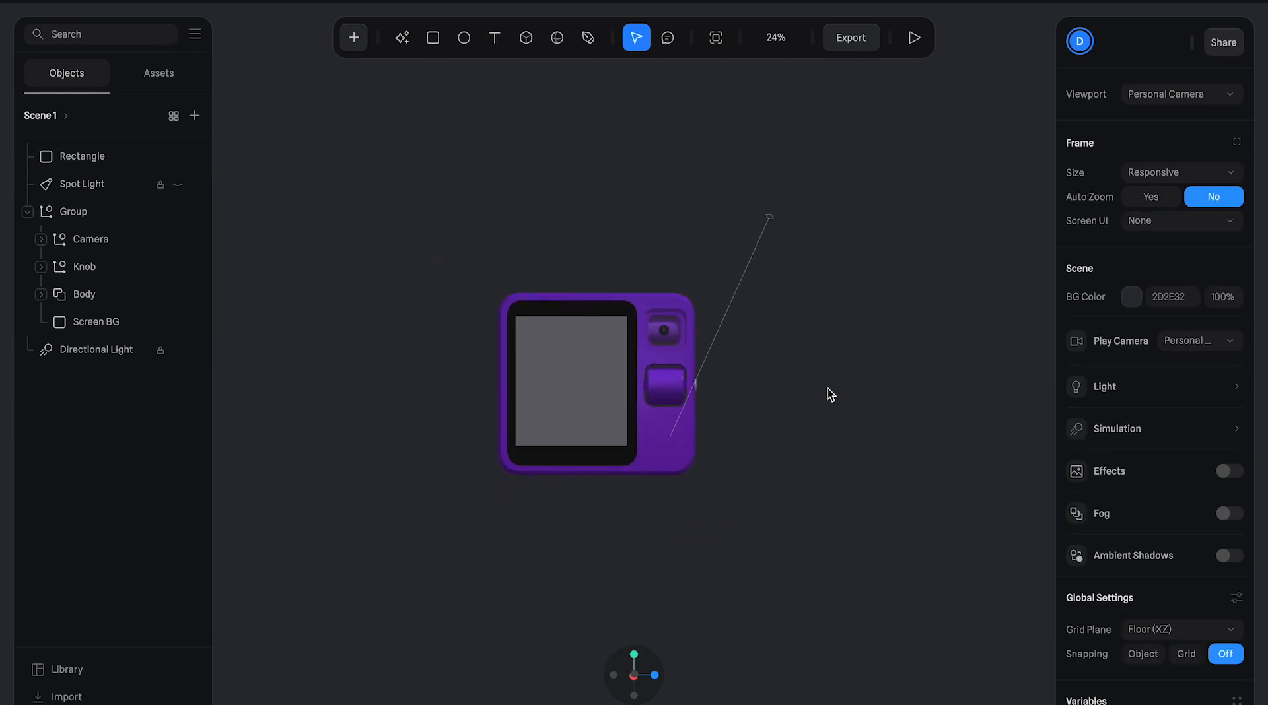
{"action": "key", "text": "ctrl+plus"}
{"action": "left_click", "coordinate": [554, 496]}
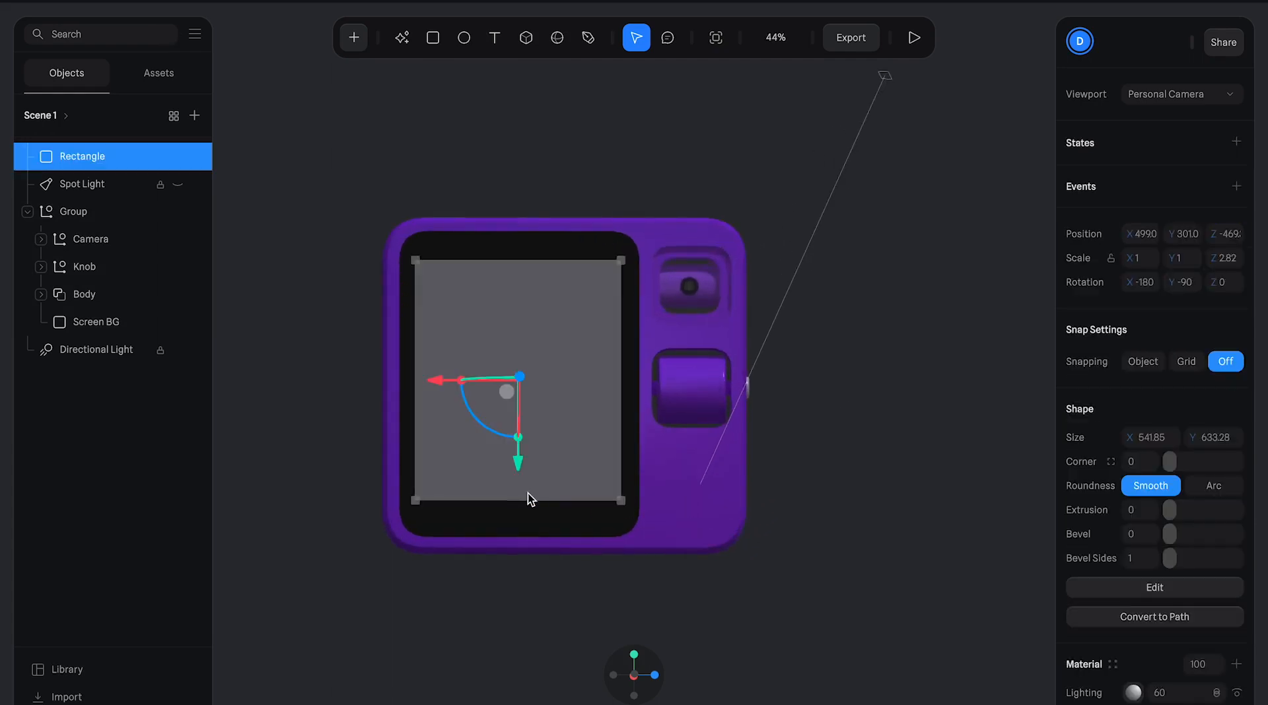
{"action": "left_click_drag", "start_coordinate": [534, 500], "coordinate": [535, 507]}
{"action": "left_click", "coordinate": [874, 492]}
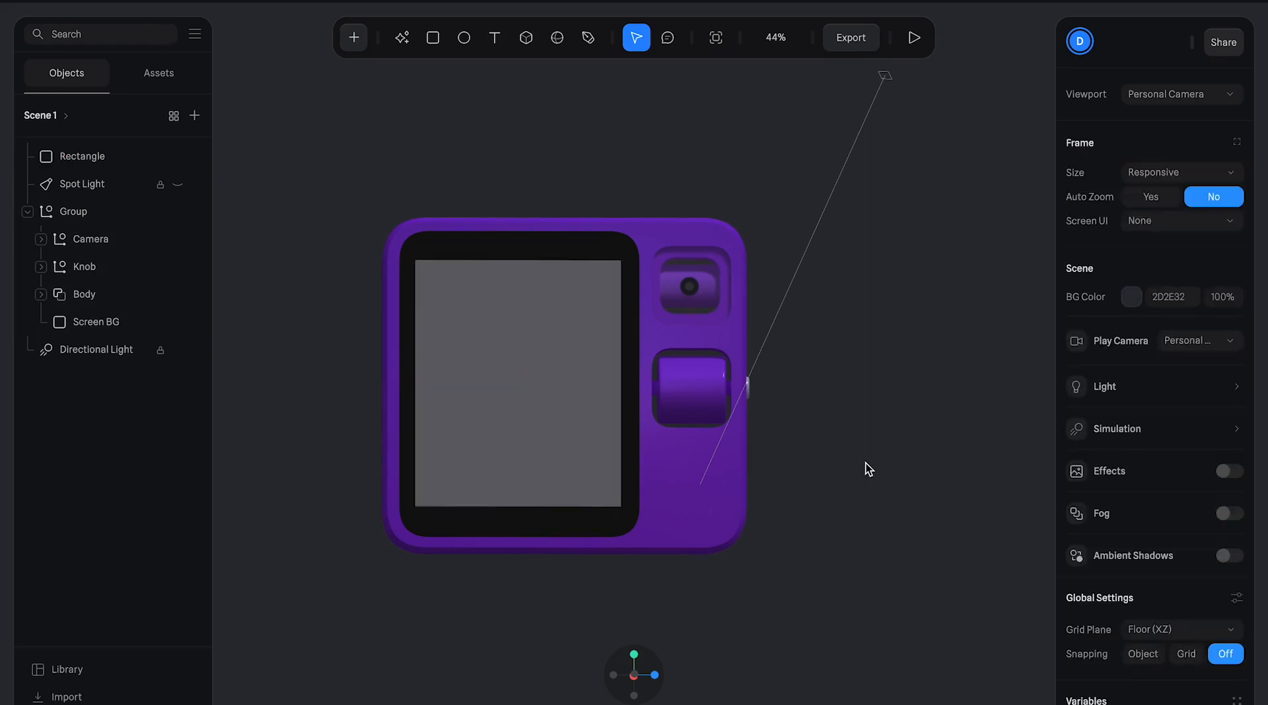
- Give the rectangle an extrusion of 20 and shift it in depth to about X 530.4 so it passes through the screen
{"action": "left_click_drag", "start_coordinate": [870, 462], "coordinate": [909, 464]}
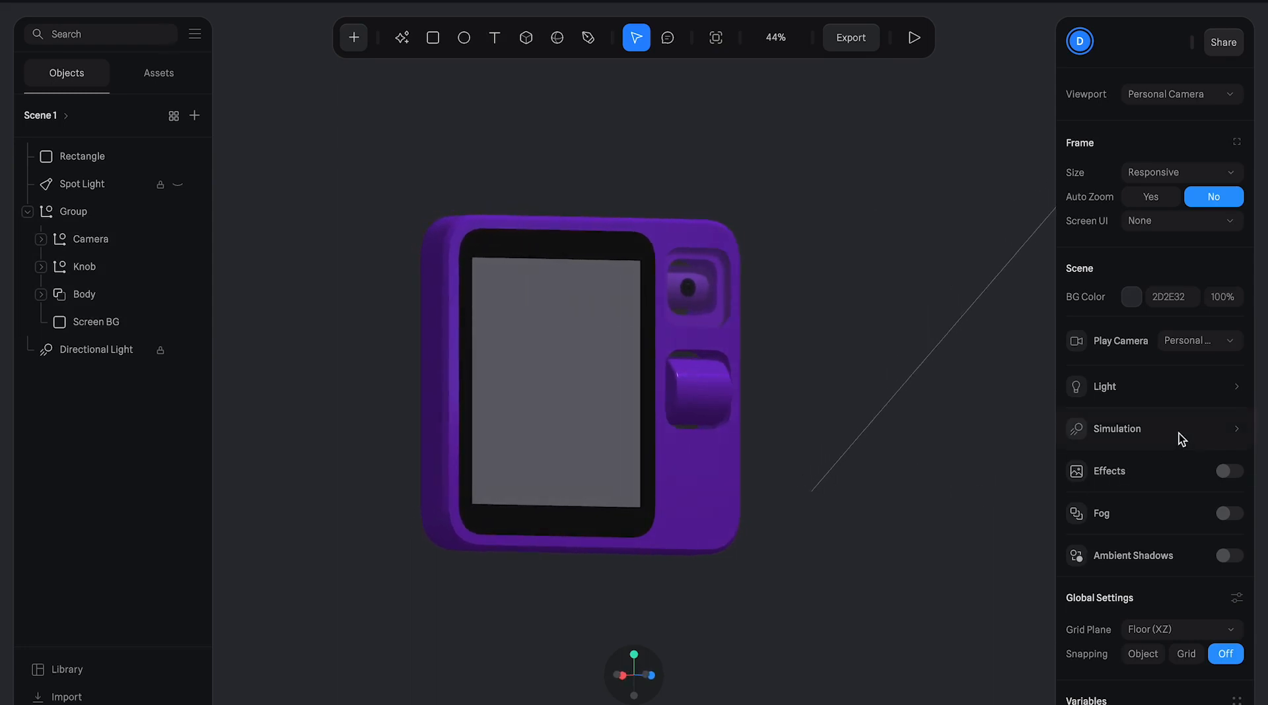
{"action": "scroll", "coordinate": [1178, 433], "scroll_direction": "down", "scroll_amount": 2}
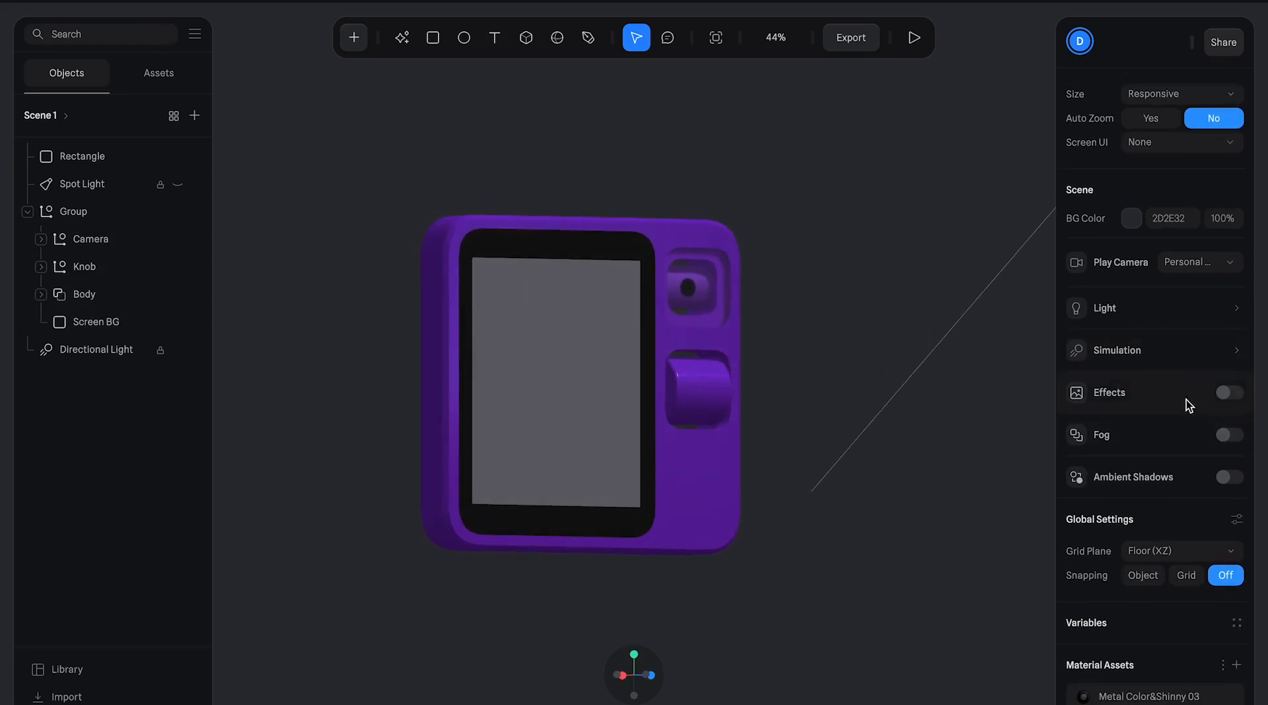
{"action": "scroll", "coordinate": [1191, 374], "scroll_direction": "down", "scroll_amount": 2}
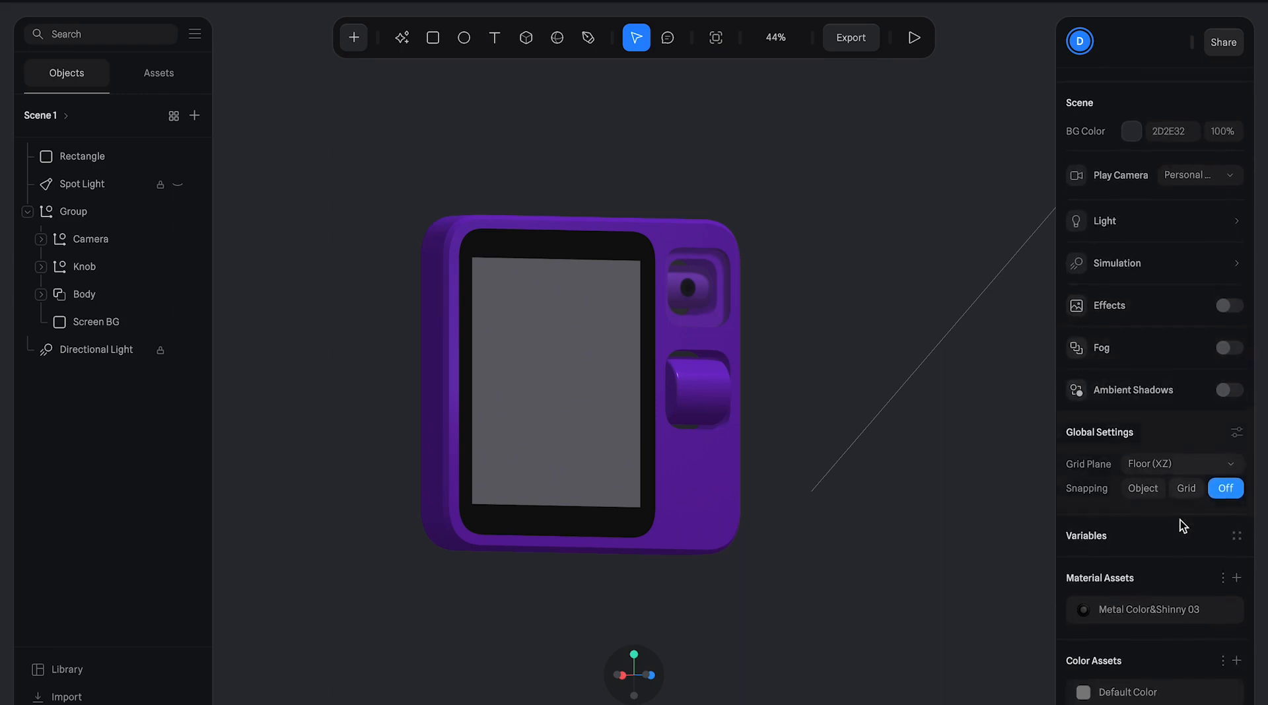
{"action": "left_click", "coordinate": [113, 161]}
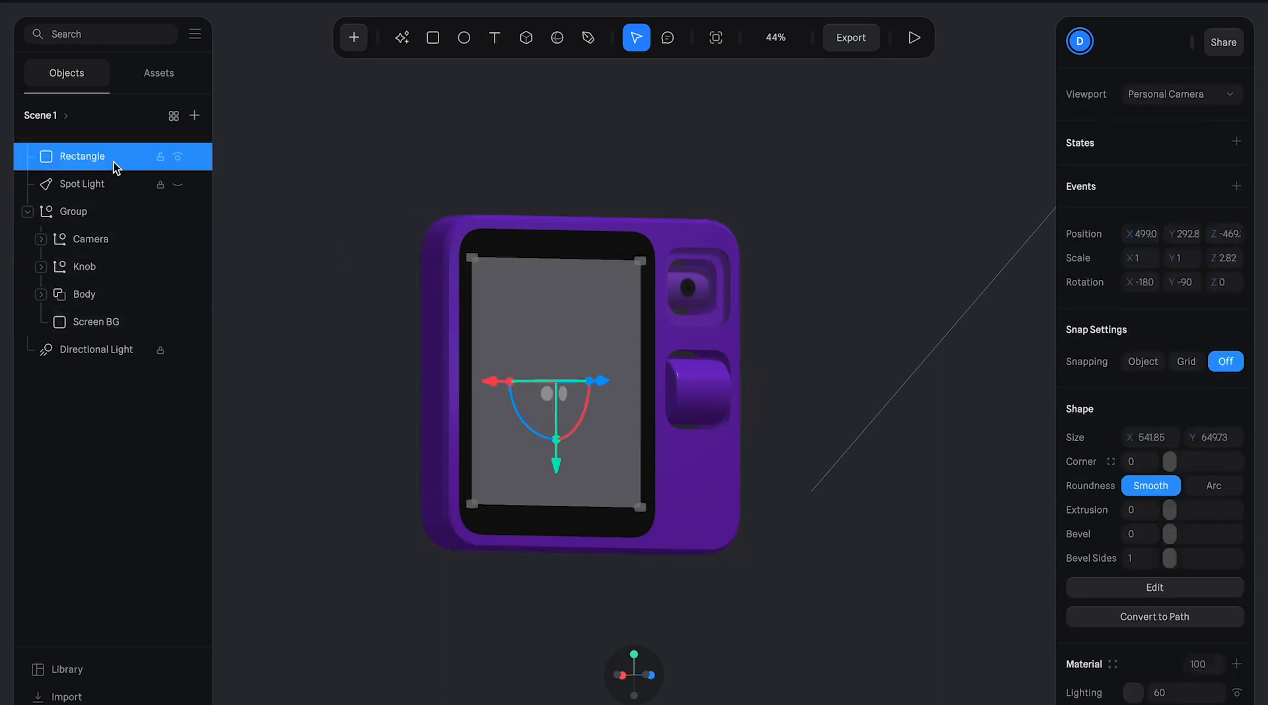
{"action": "left_click_drag", "start_coordinate": [1170, 506], "coordinate": [1181, 505]}
{"action": "left_click_drag", "start_coordinate": [813, 489], "coordinate": [852, 538]}
{"action": "left_click", "coordinate": [648, 413]}
{"action": "left_click_drag", "start_coordinate": [678, 400], "coordinate": [664, 399]}
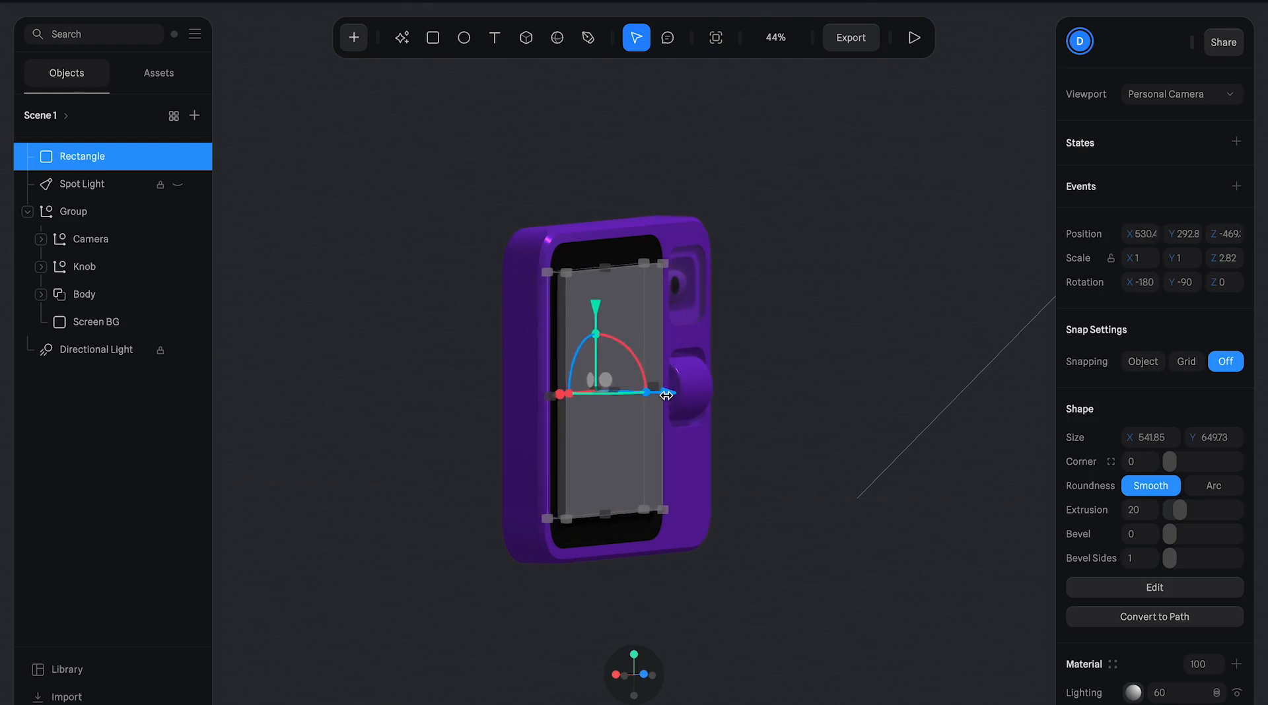
- Move Screen BG out of the device group and place it directly below Rectangle in the object list
{"action": "left_click", "coordinate": [66, 321]}
{"action": "left_click_drag", "start_coordinate": [81, 253], "coordinate": [66, 173]}
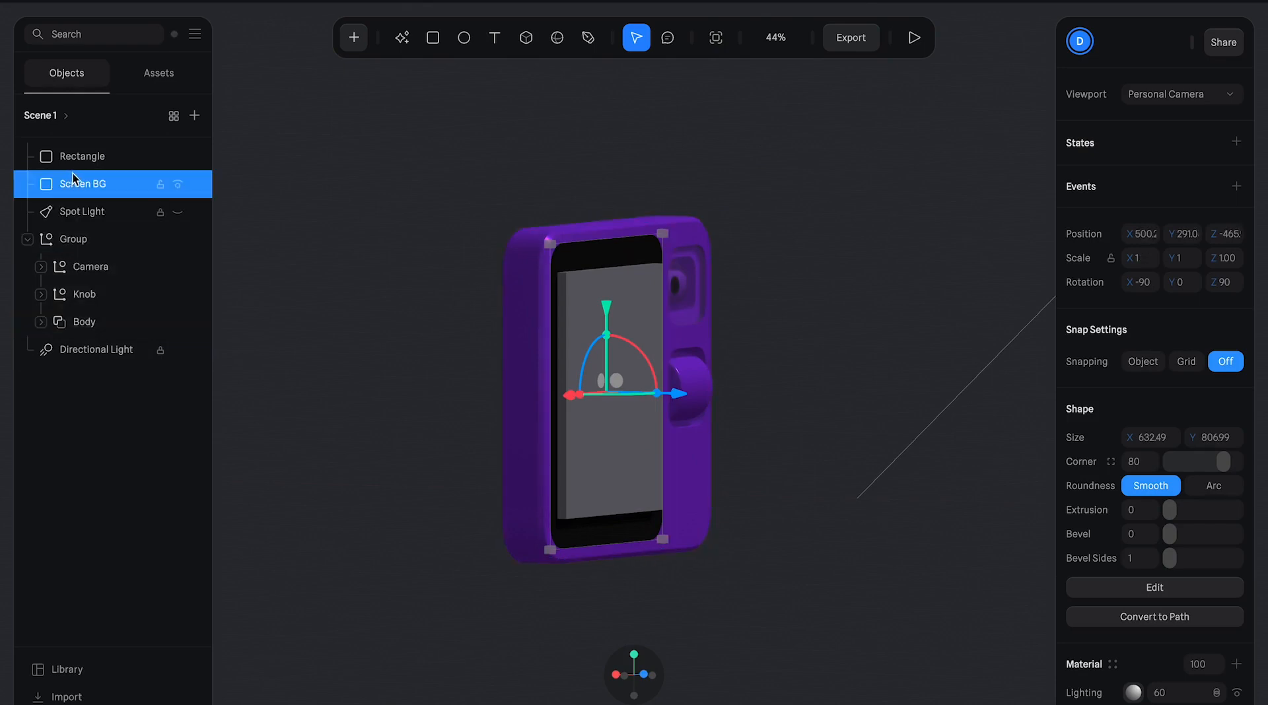
- Try a boolean subtraction between Screen BG and Rectangle, and undo it
{"action": "left_click", "coordinate": [81, 159], "text": "shift"}
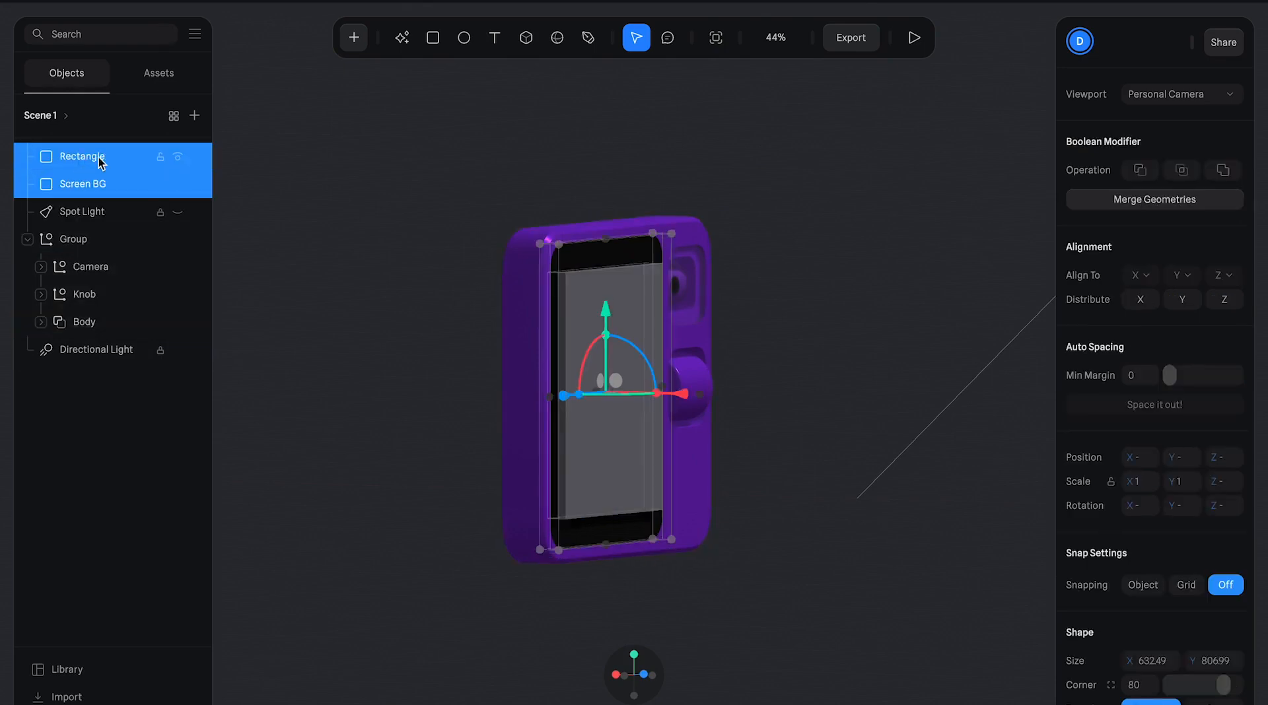
{"action": "left_click", "coordinate": [1140, 171]}
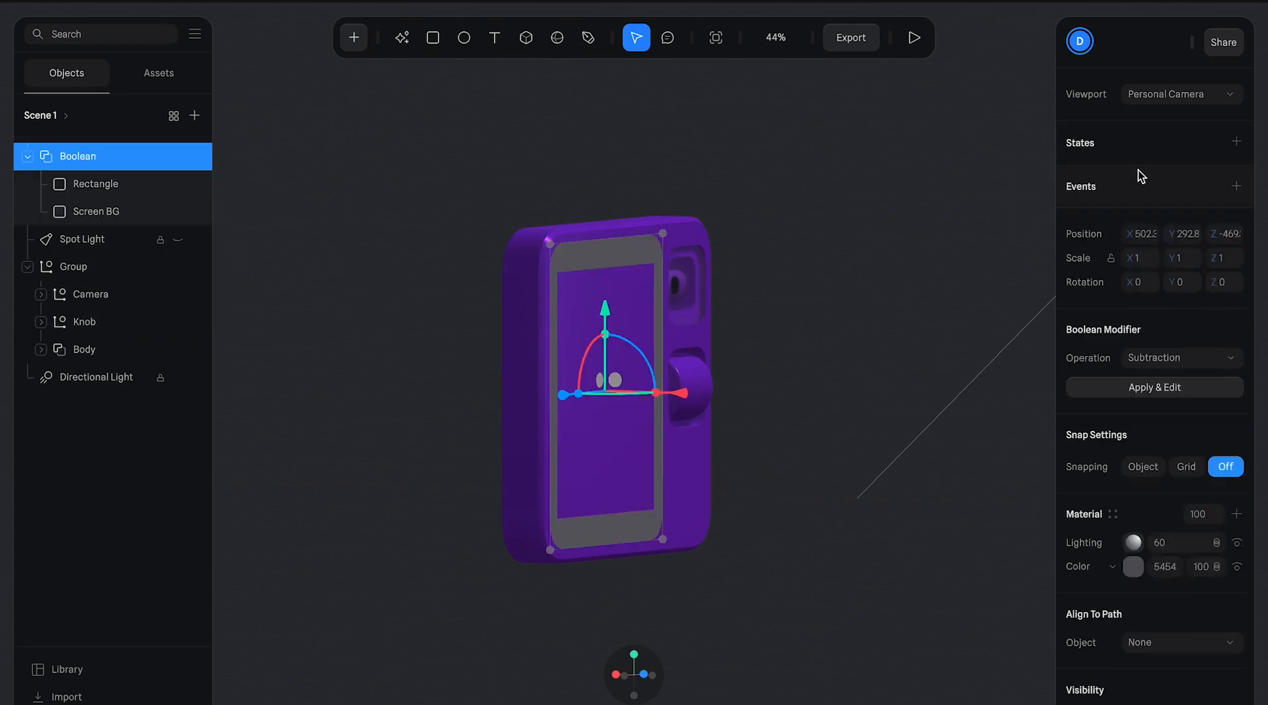
{"action": "key", "text": "ctrl+z"}
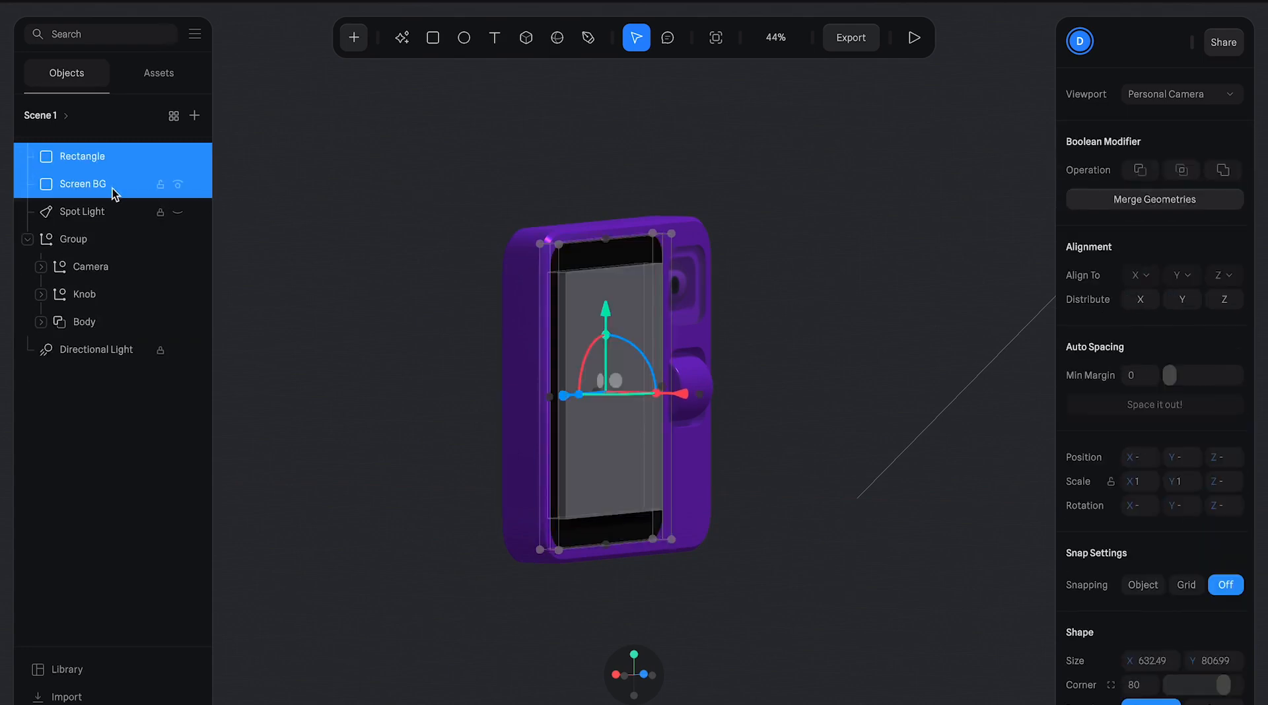
- Try moving Screen BG above Rectangle in the object list, and undo the change
{"action": "left_click", "coordinate": [92, 184]}
{"action": "left_click_drag", "start_coordinate": [92, 184], "coordinate": [96, 154]}
{"action": "key", "text": "ctrl+z"}
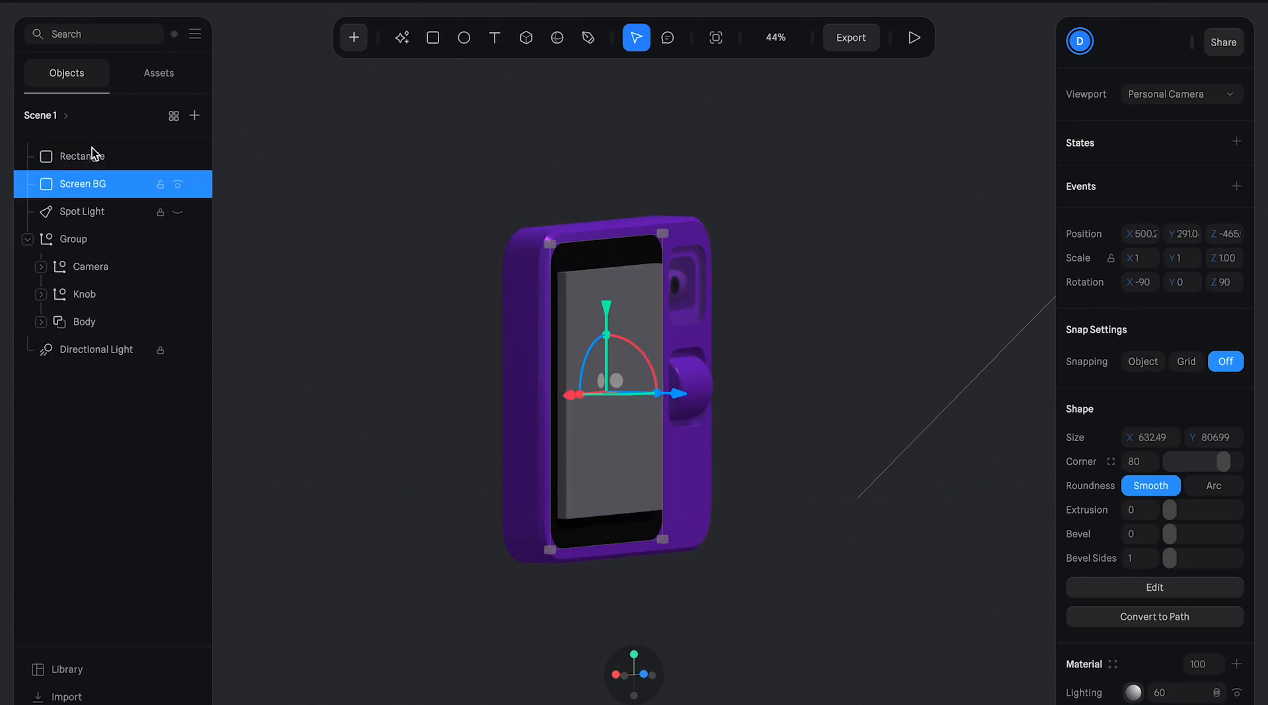
- Try subtracting between Rectangle and Screen BG with a boolean and shifting the nested Rectangle in depth, and undo these changes
{"action": "left_click", "coordinate": [93, 160]}
{"action": "left_click", "coordinate": [99, 182], "text": "shift"}
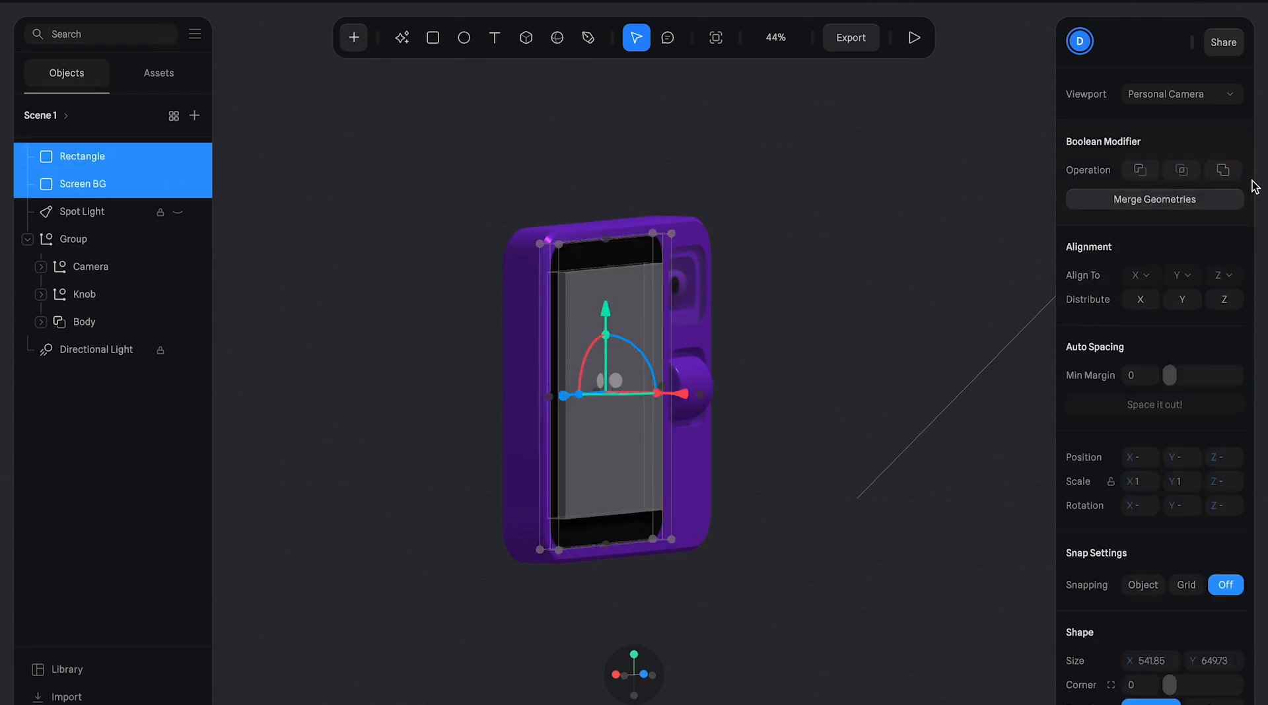
{"action": "left_click", "coordinate": [1137, 171]}
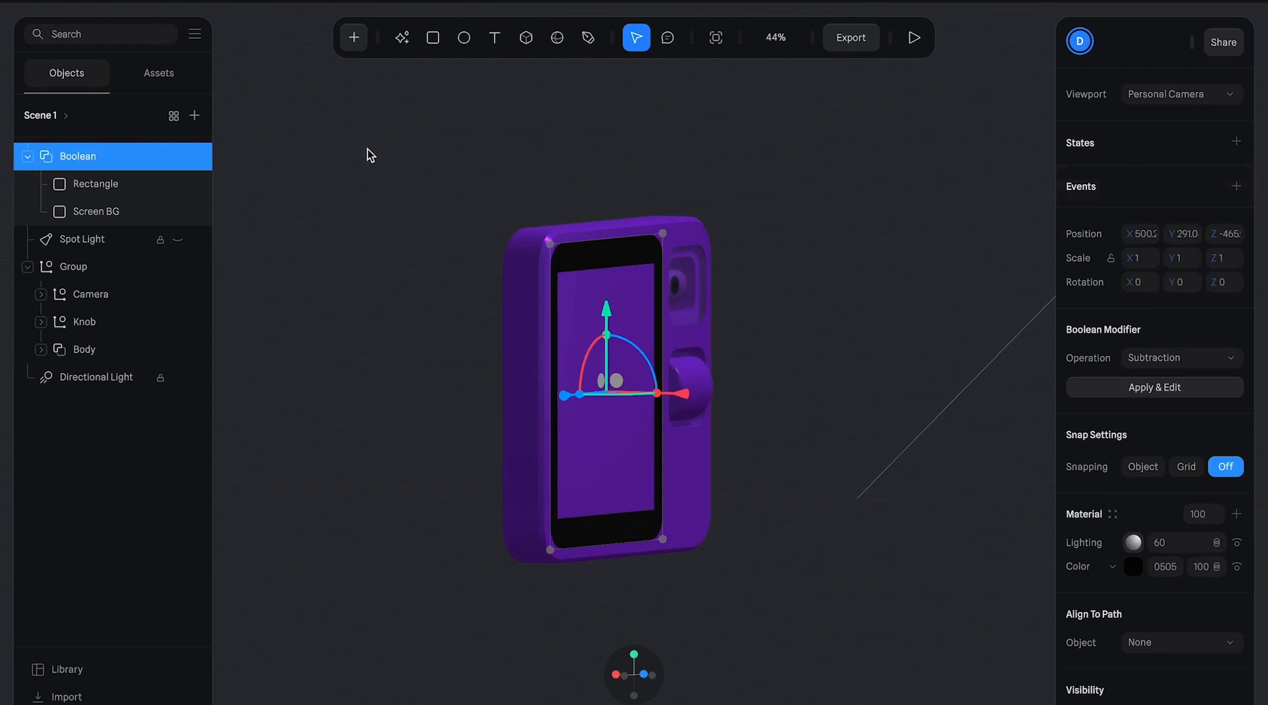
{"action": "left_click", "coordinate": [133, 188]}
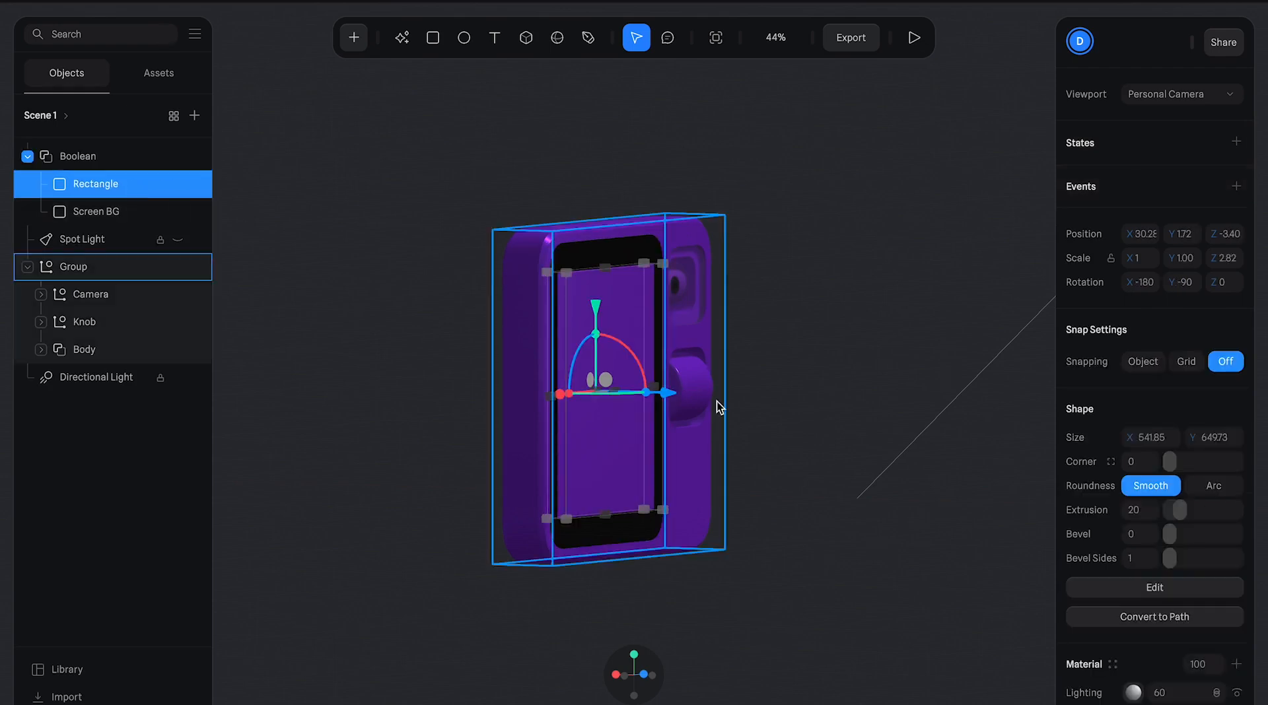
{"action": "left_click_drag", "start_coordinate": [670, 393], "coordinate": [699, 395]}
{"action": "key", "text": "ctrl+z"}
{"action": "key", "text": "ctrl+z"}
{"action": "key", "text": "ctrl+z"}
- Try rounding the corners of the grey rectangle on the screen, and undo the change
{"action": "left_click", "coordinate": [864, 331]}
{"action": "left_click_drag", "start_coordinate": [864, 330], "coordinate": [837, 322]}
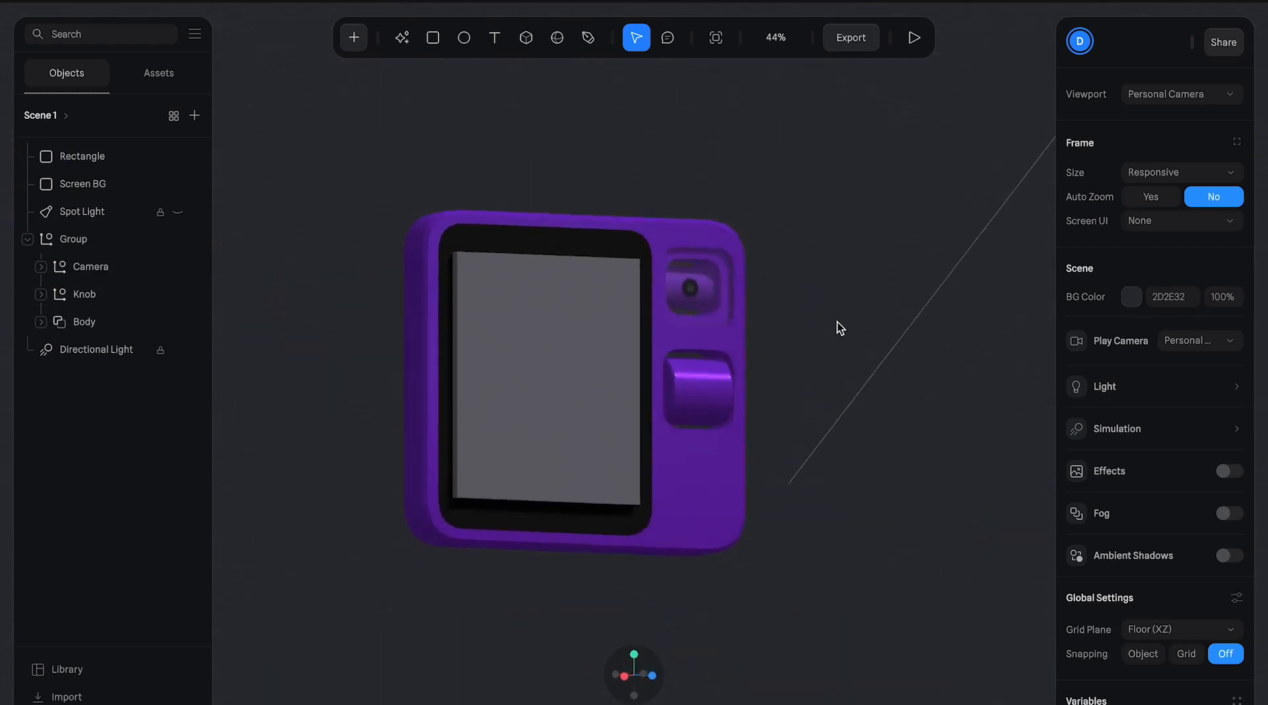
{"action": "left_click", "coordinate": [573, 352]}
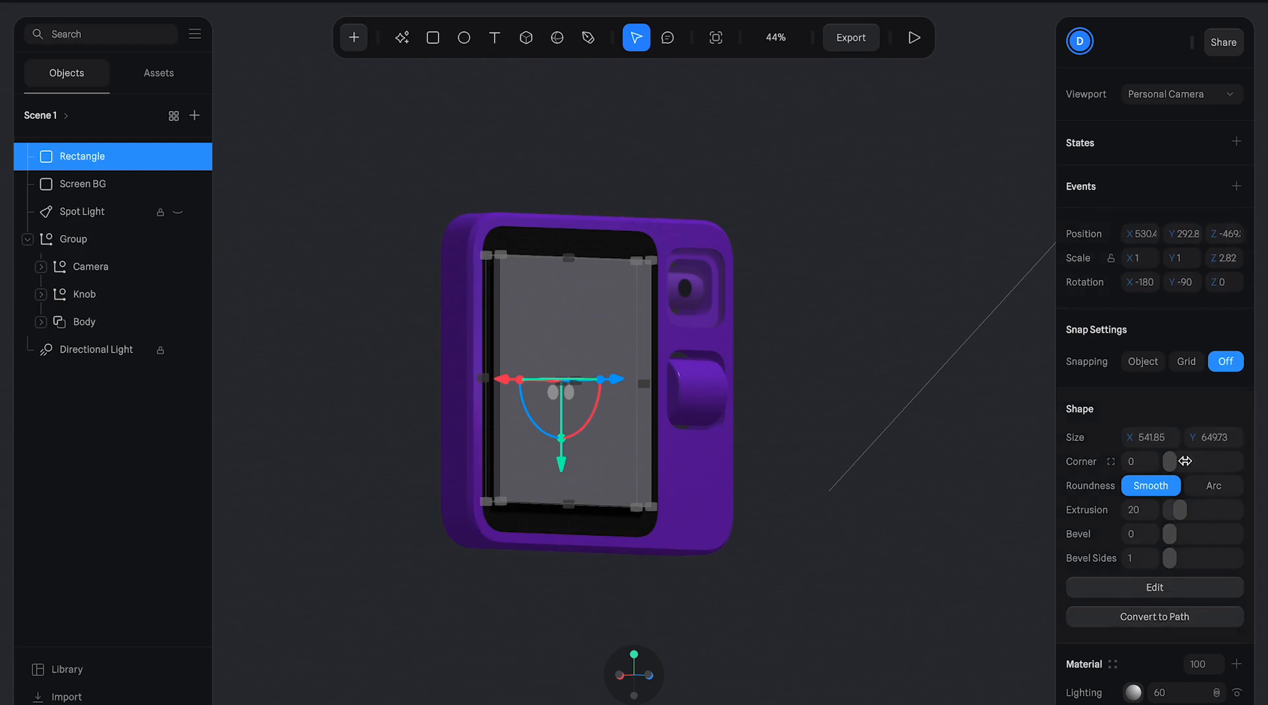
{"action": "left_click_drag", "start_coordinate": [1178, 462], "coordinate": [1186, 461]}
{"action": "key", "text": "ctrl+z"}
- Shift the grey rectangle in depth to about X 555.4 so it sits slightly in front of Screen BG
{"action": "left_click", "coordinate": [908, 378]}
{"action": "left_click_drag", "start_coordinate": [851, 350], "coordinate": [861, 332], "text": "alt"}
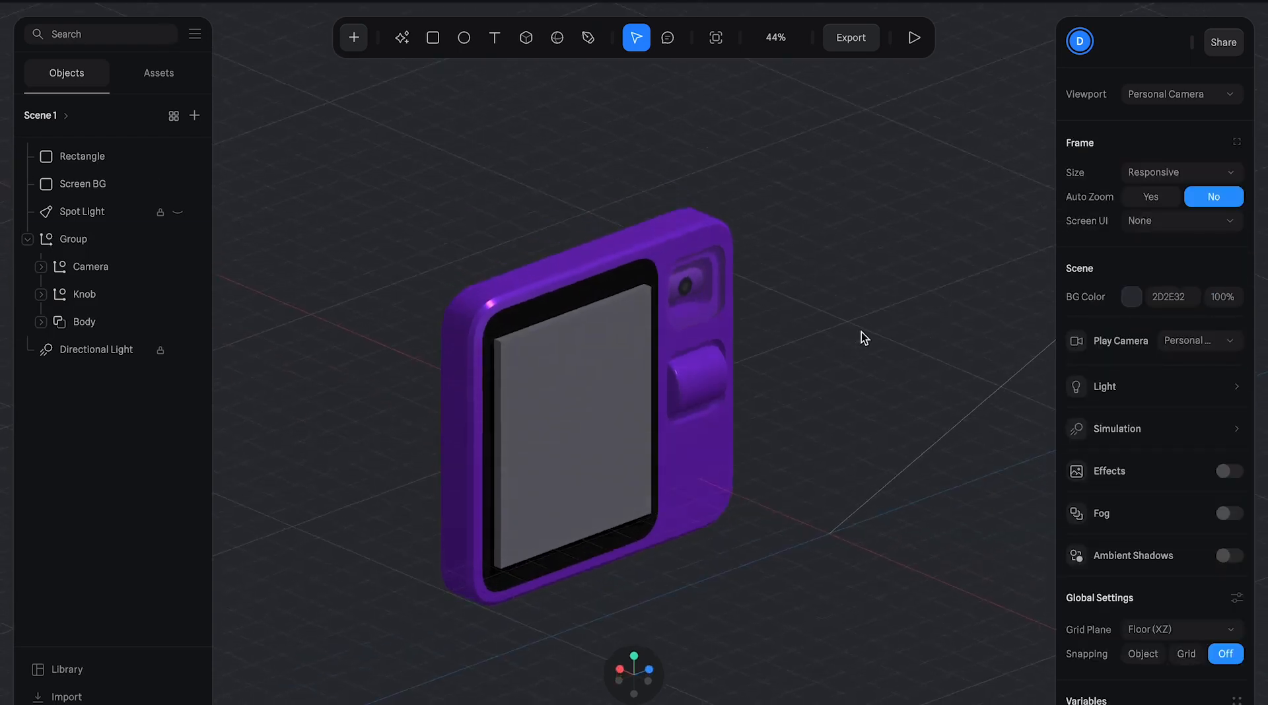
{"action": "left_click", "coordinate": [638, 383]}
{"action": "left_click_drag", "start_coordinate": [677, 409], "coordinate": [671, 410]}
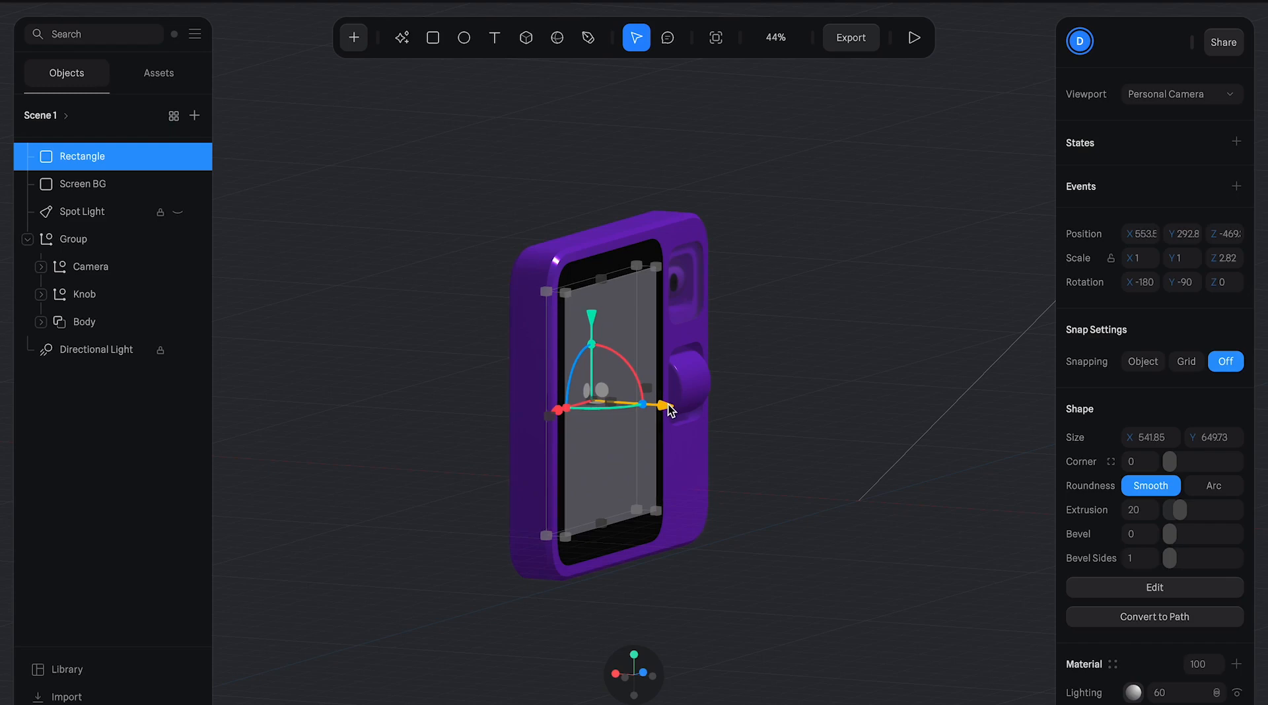
{"action": "left_click", "coordinate": [815, 359]}
{"action": "left_click", "coordinate": [660, 410]}
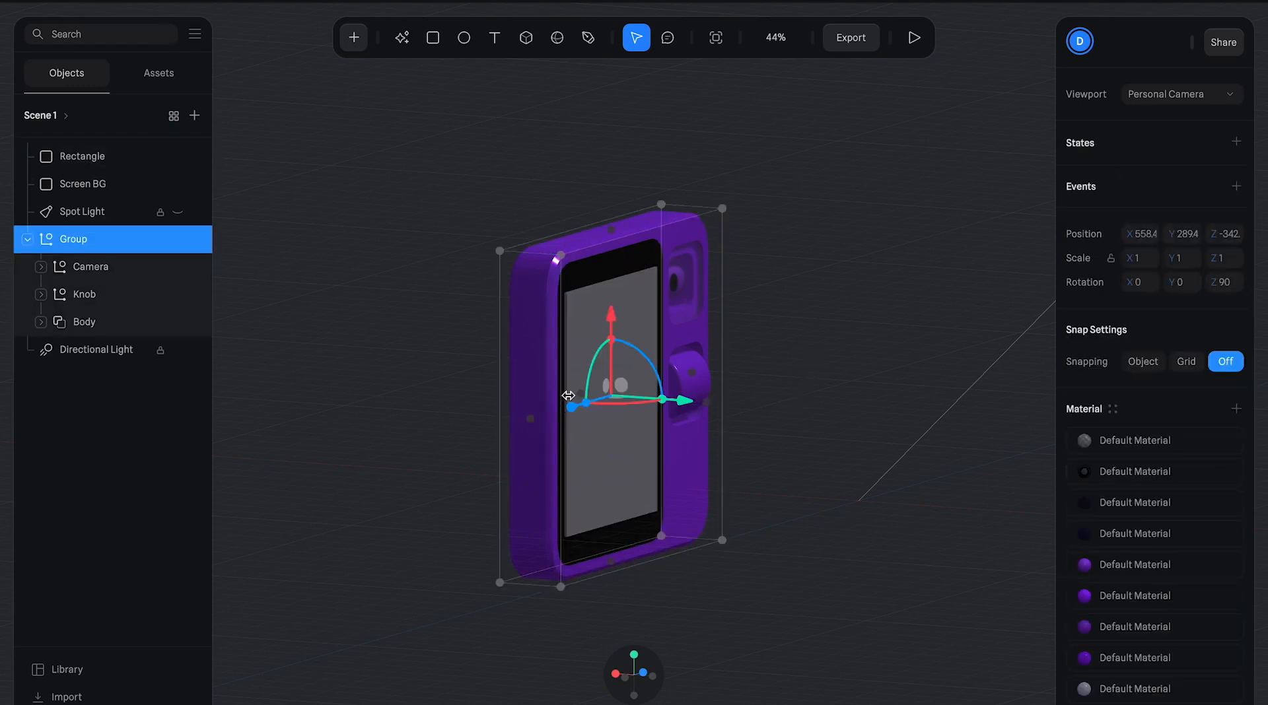
{"action": "left_click", "coordinate": [131, 163]}
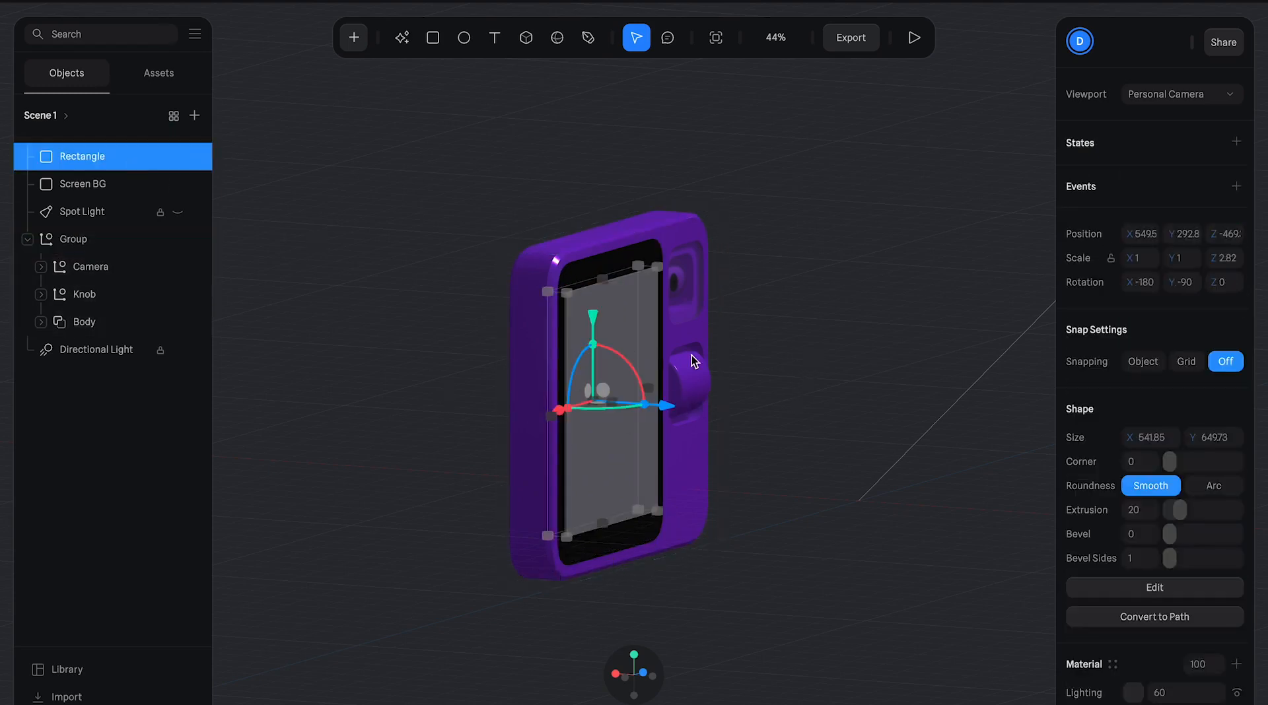
{"action": "left_click_drag", "start_coordinate": [667, 399], "coordinate": [612, 401]}
{"action": "left_click", "coordinate": [741, 394]}
{"action": "left_click", "coordinate": [599, 403]}
{"action": "left_click", "coordinate": [664, 408]}
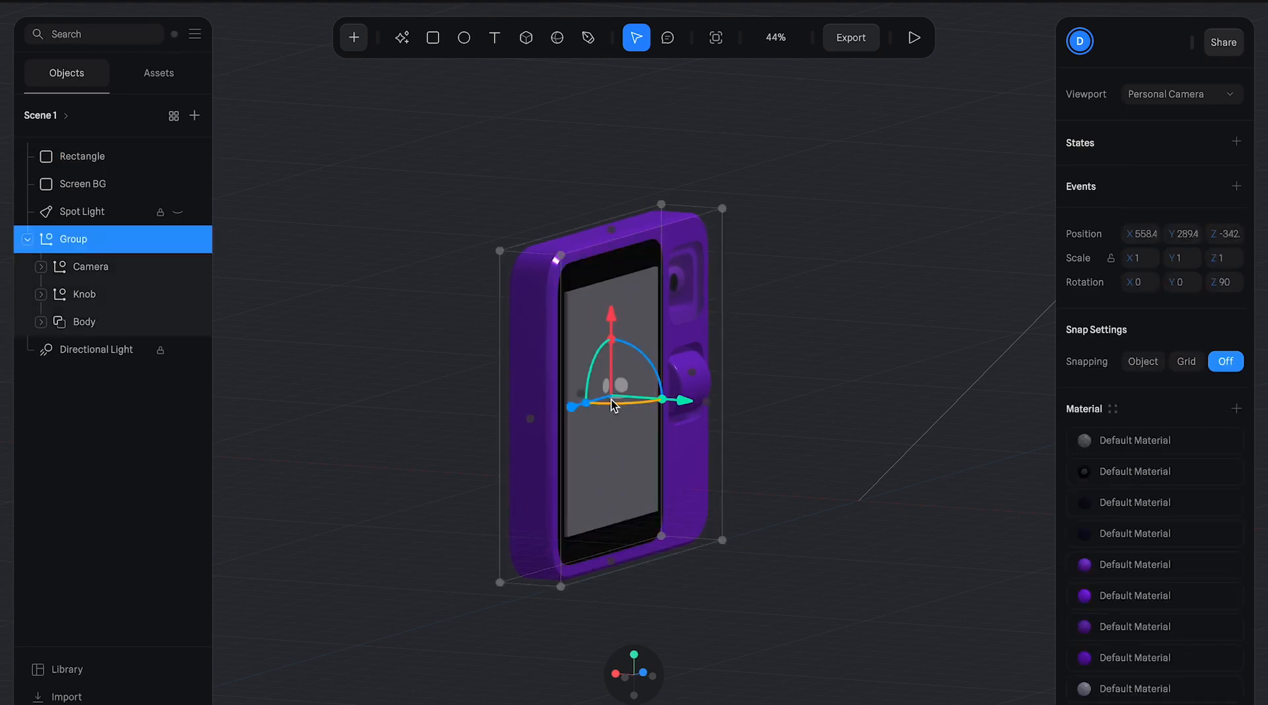
{"action": "left_click", "coordinate": [715, 446]}
{"action": "left_click", "coordinate": [621, 405]}
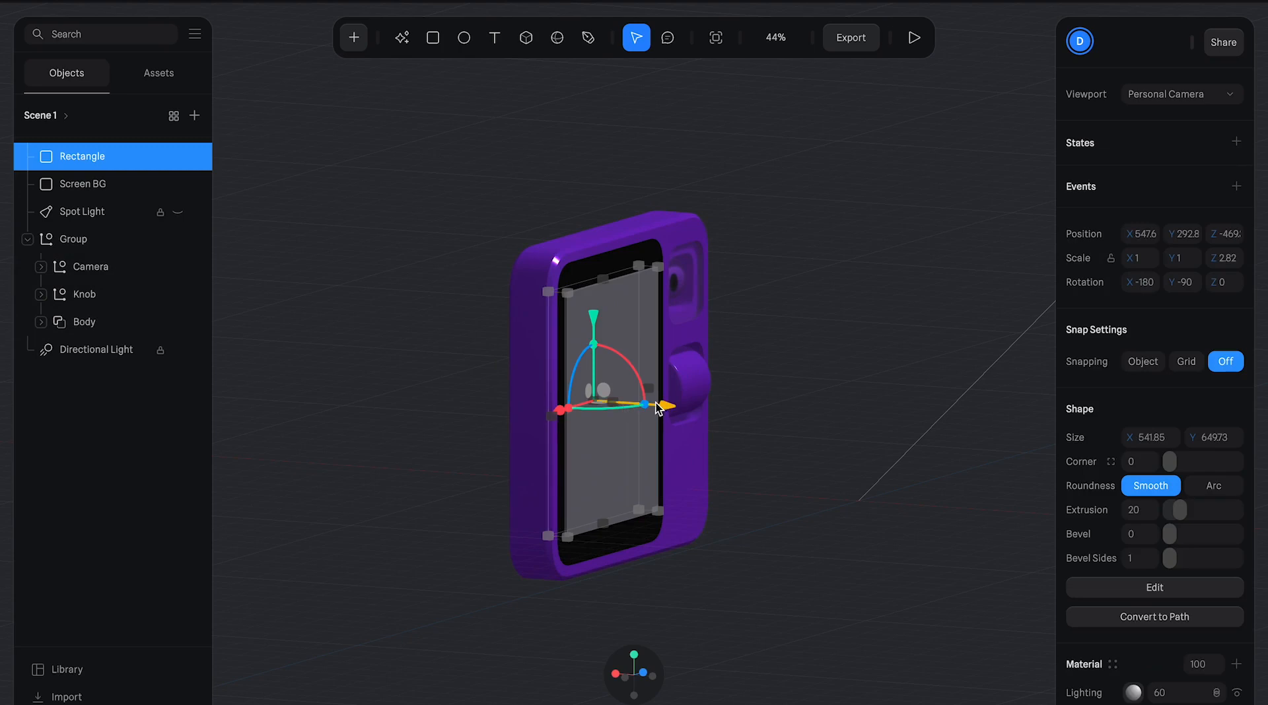
{"action": "left_click_drag", "start_coordinate": [666, 406], "coordinate": [663, 407]}
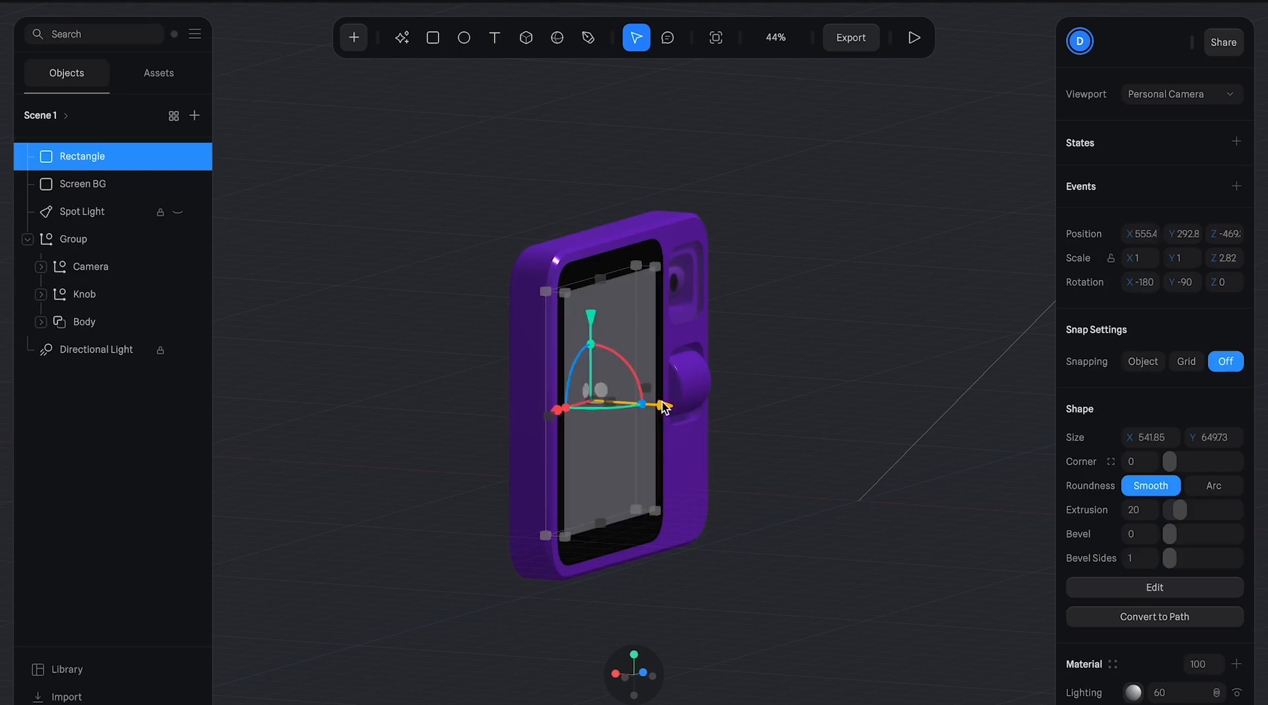
{"action": "left_click", "coordinate": [788, 418]}
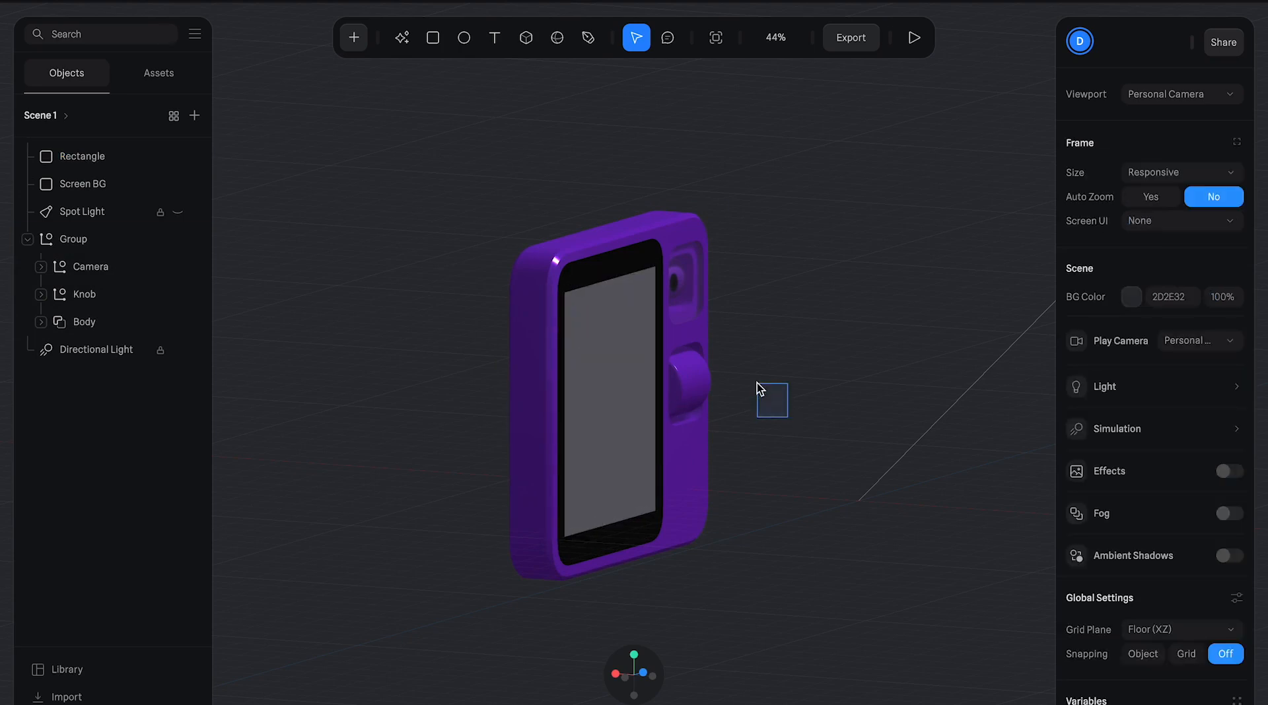
- Colour the rectangle by sampling the black screen background and lightening the sampled tone slightly to about RGB(22, 22, 23)
{"action": "left_click_drag", "start_coordinate": [775, 429], "coordinate": [704, 412], "text": "alt"}
{"action": "left_click", "coordinate": [516, 320]}
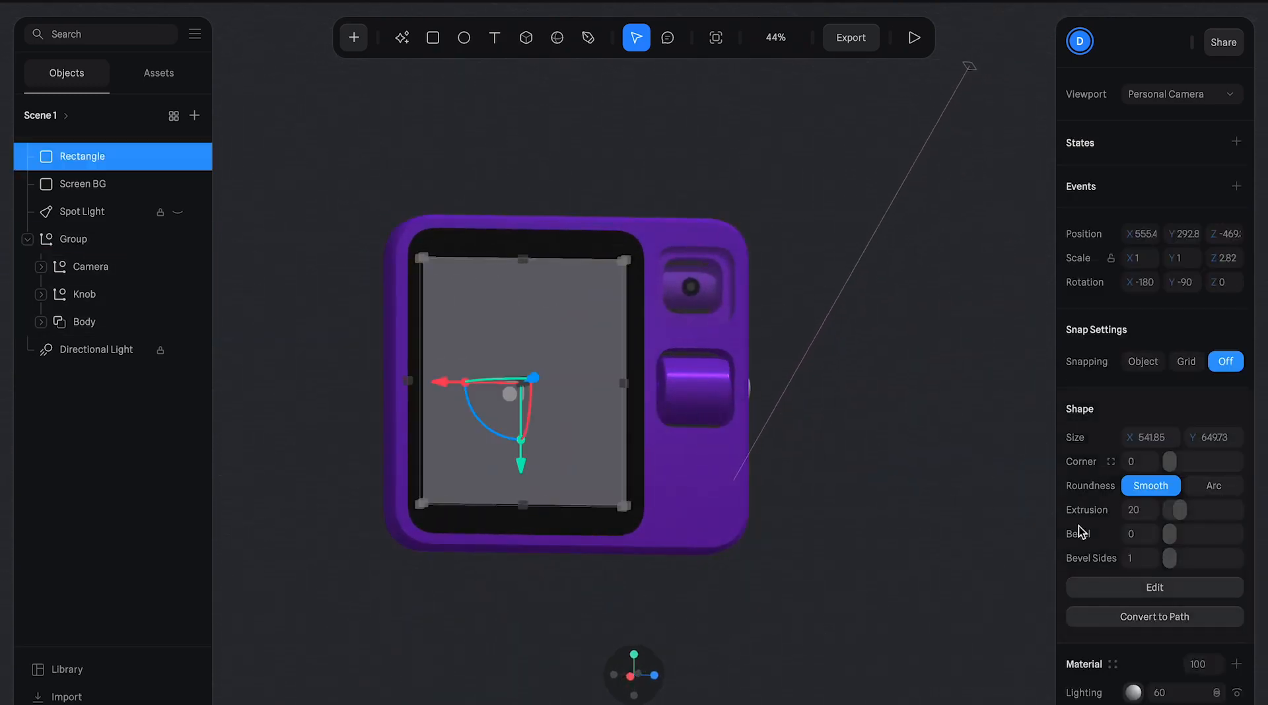
{"action": "scroll", "coordinate": [1109, 535], "scroll_direction": "down", "scroll_amount": 5}
{"action": "left_click", "coordinate": [1132, 500]}
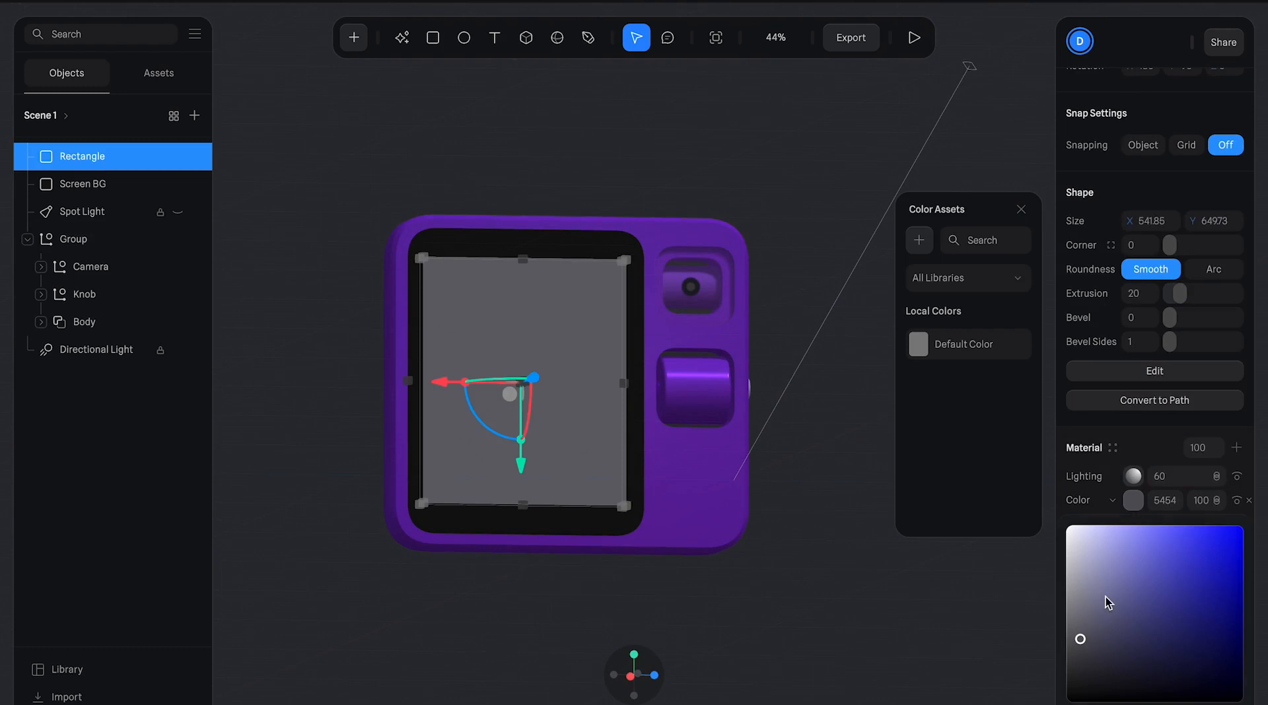
{"action": "scroll", "coordinate": [1106, 597], "scroll_direction": "down", "scroll_amount": 2}
{"action": "left_click", "coordinate": [1090, 651]}
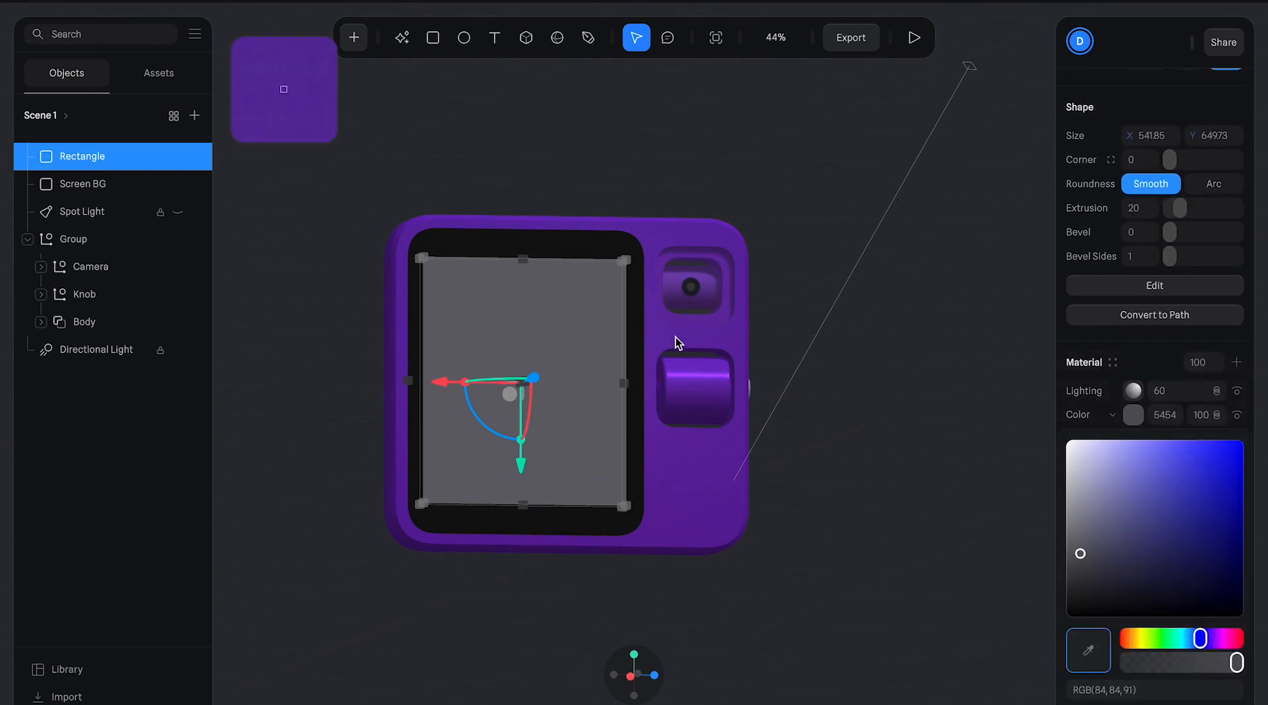
{"action": "left_click", "coordinate": [591, 241]}
{"action": "left_click", "coordinate": [1132, 416]}
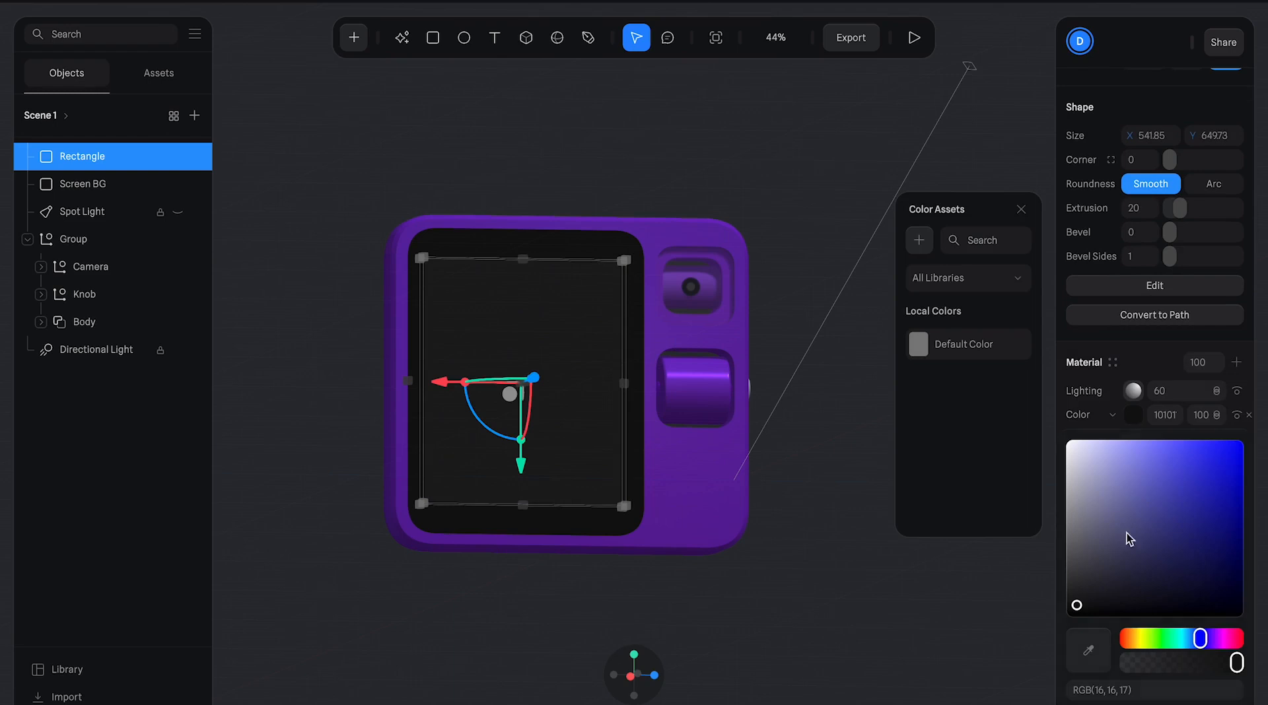
{"action": "left_click_drag", "start_coordinate": [1077, 606], "coordinate": [1078, 601]}
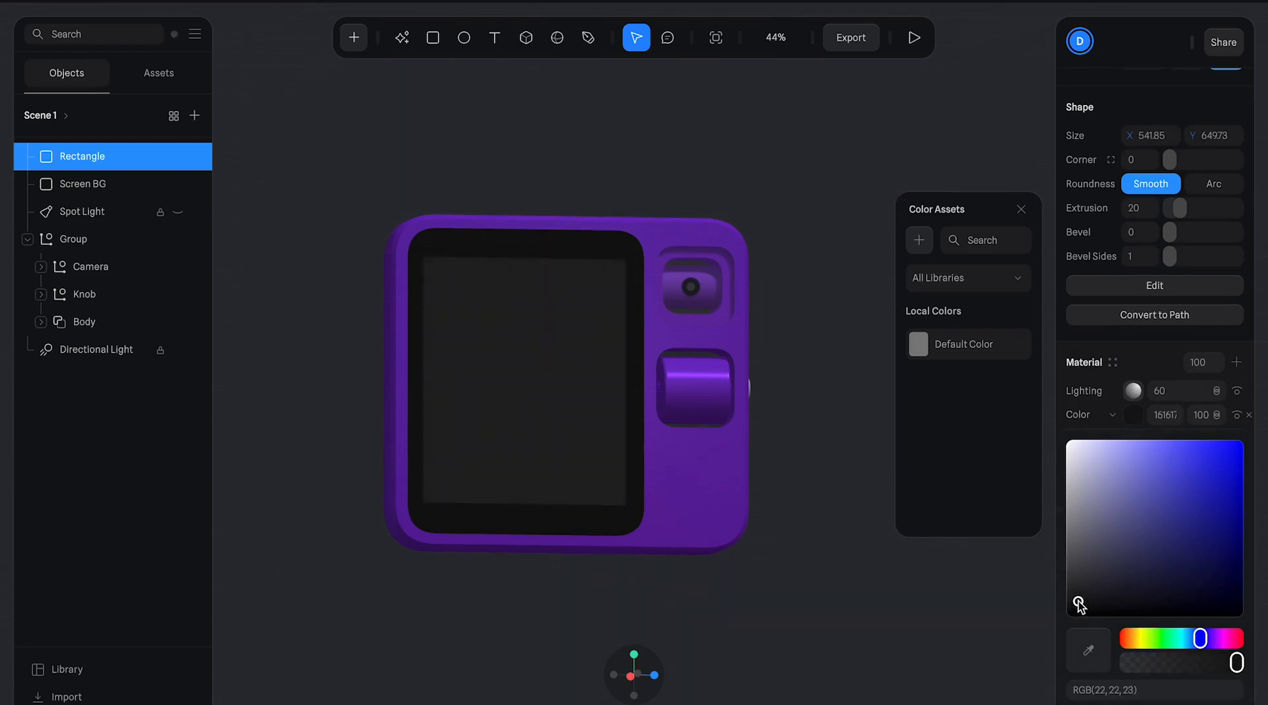
- Preview the scene in play mode and return to editing
{"action": "left_click", "coordinate": [864, 615]}
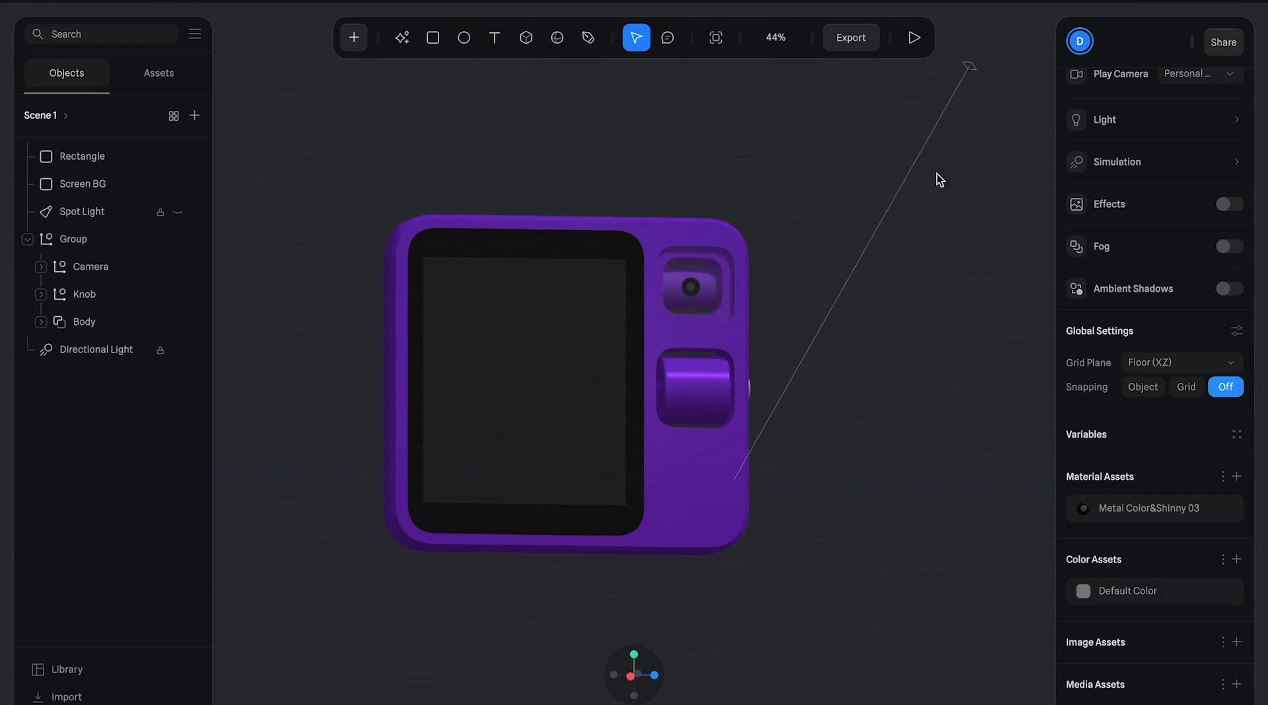
{"action": "left_click", "coordinate": [915, 40]}
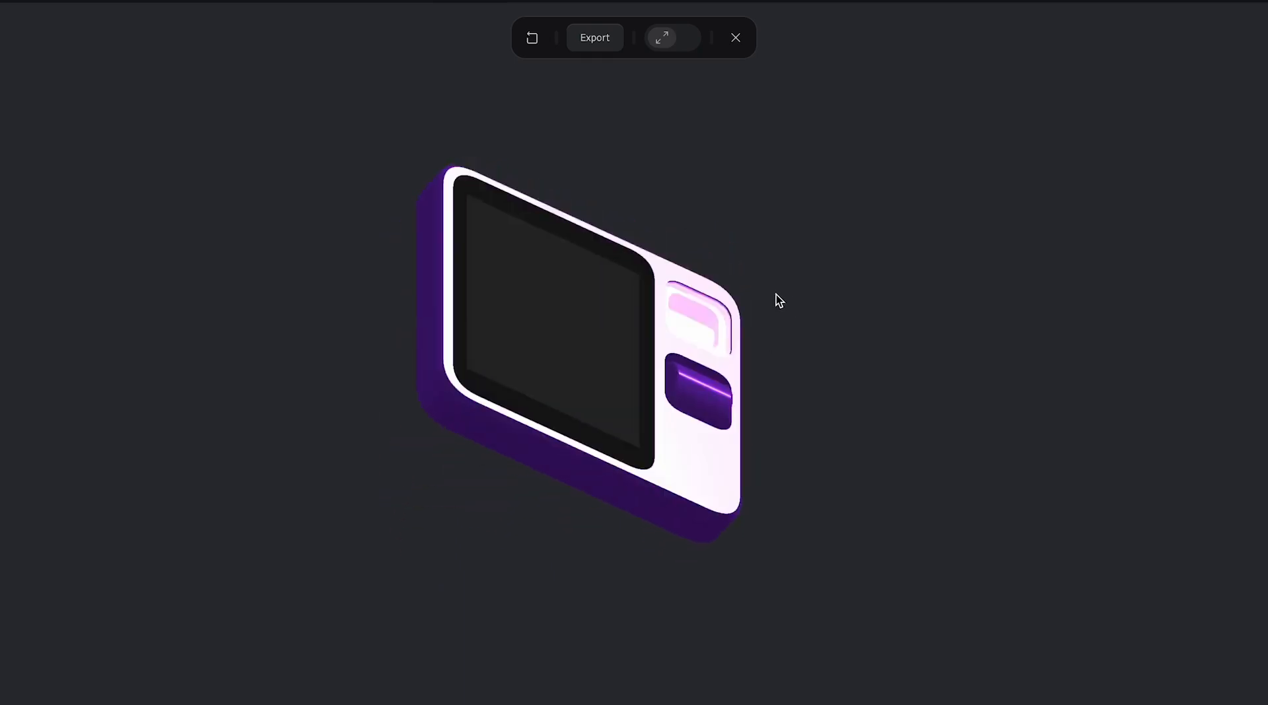
{"action": "left_click", "coordinate": [735, 41]}
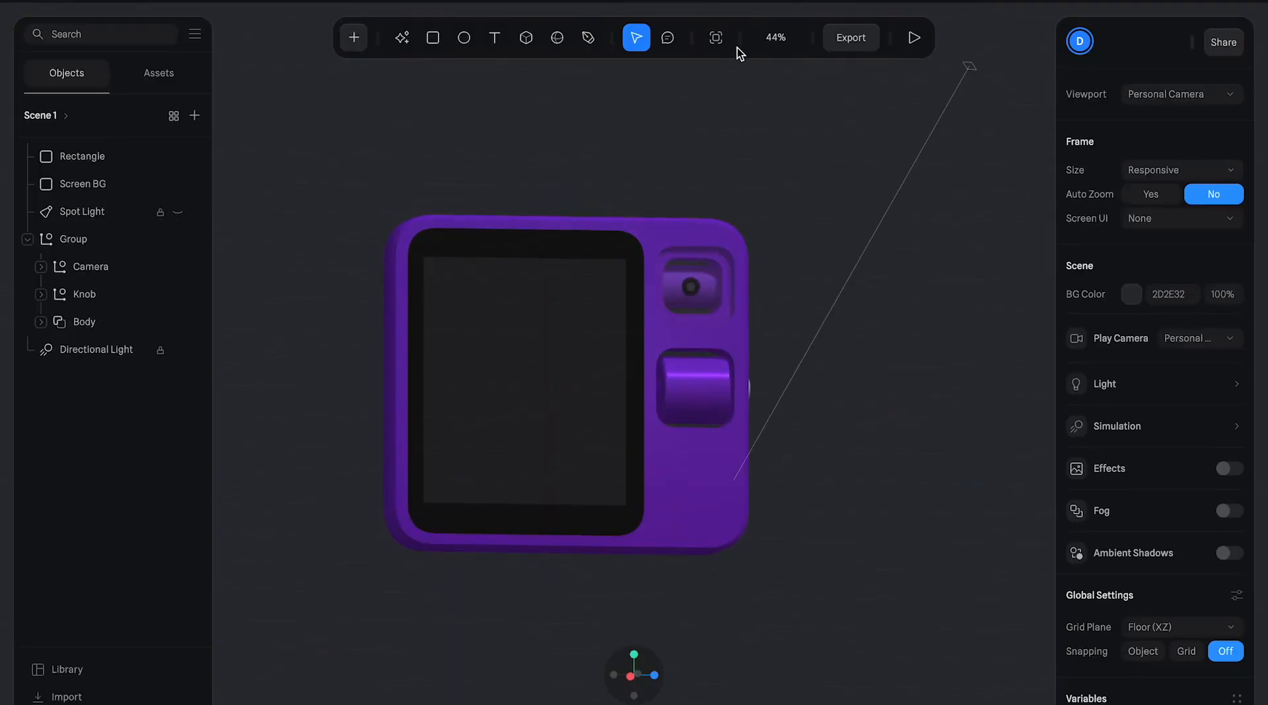
- Stretch the dark rectangle upward to a height of about 676.10 and recentre it vertically at about Y 297.9
{"action": "left_click", "coordinate": [473, 326]}
{"action": "left_click_drag", "start_coordinate": [522, 259], "coordinate": [523, 248]}
{"action": "left_click", "coordinate": [647, 176]}
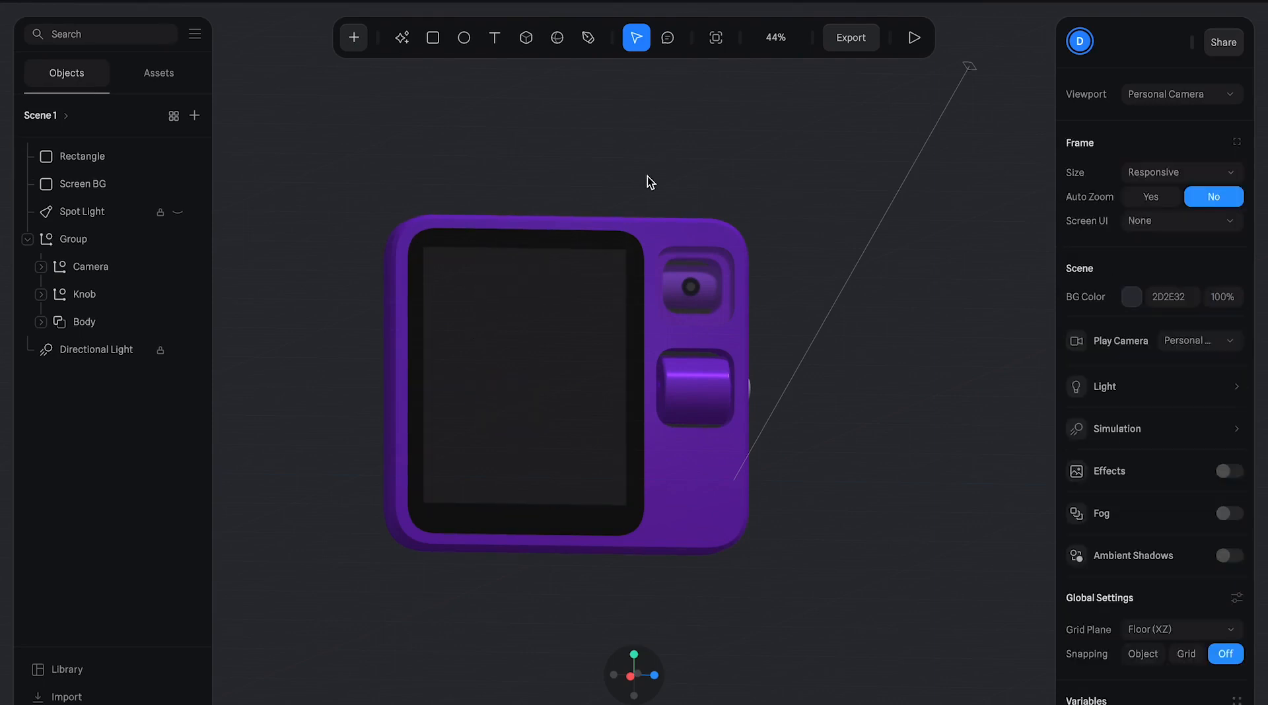
{"action": "left_click", "coordinate": [541, 326]}
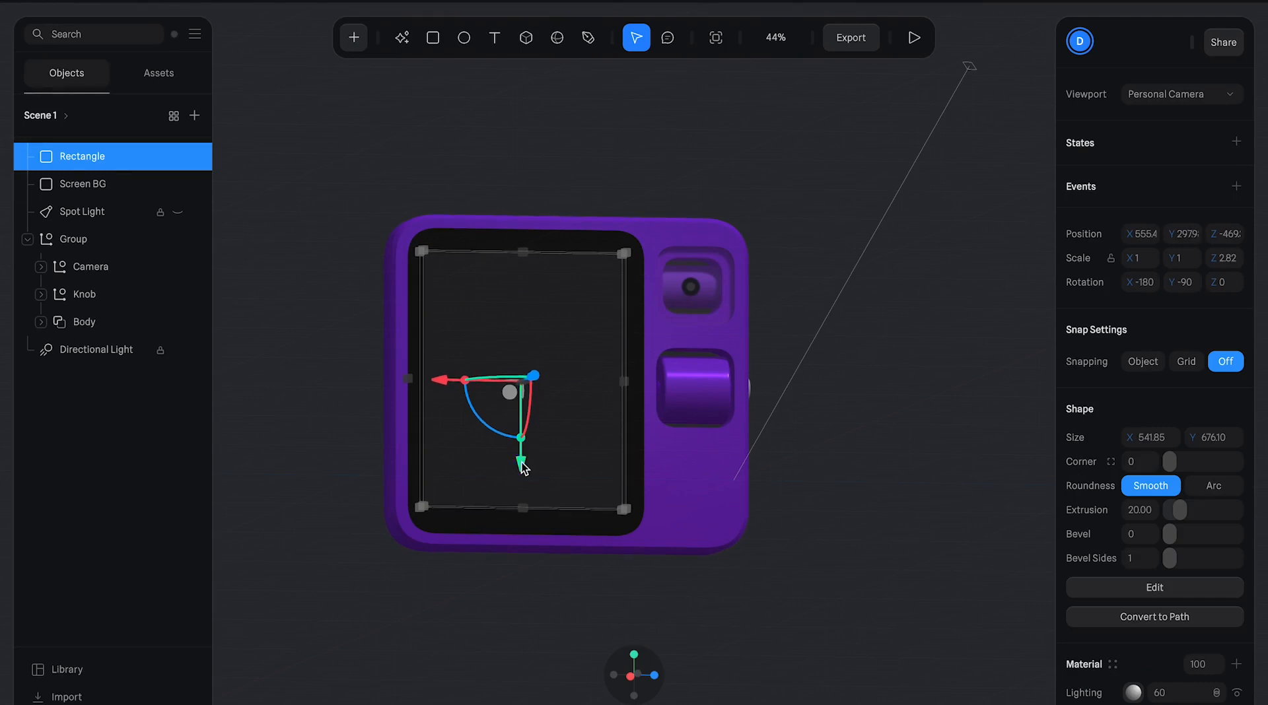
{"action": "left_click", "coordinate": [774, 466]}
- Duplicate the dark display rectangle and set the copy's extrusion to 0
{"action": "scroll", "coordinate": [774, 466], "scroll_direction": "down", "scroll_amount": 5}
{"action": "scroll", "coordinate": [774, 466], "scroll_direction": "down", "scroll_amount": 2}
{"action": "left_click_drag", "start_coordinate": [755, 510], "coordinate": [738, 486], "text": "alt"}
{"action": "scroll", "coordinate": [644, 409], "scroll_direction": "up", "scroll_amount": 6}
{"action": "left_click", "coordinate": [648, 329]}
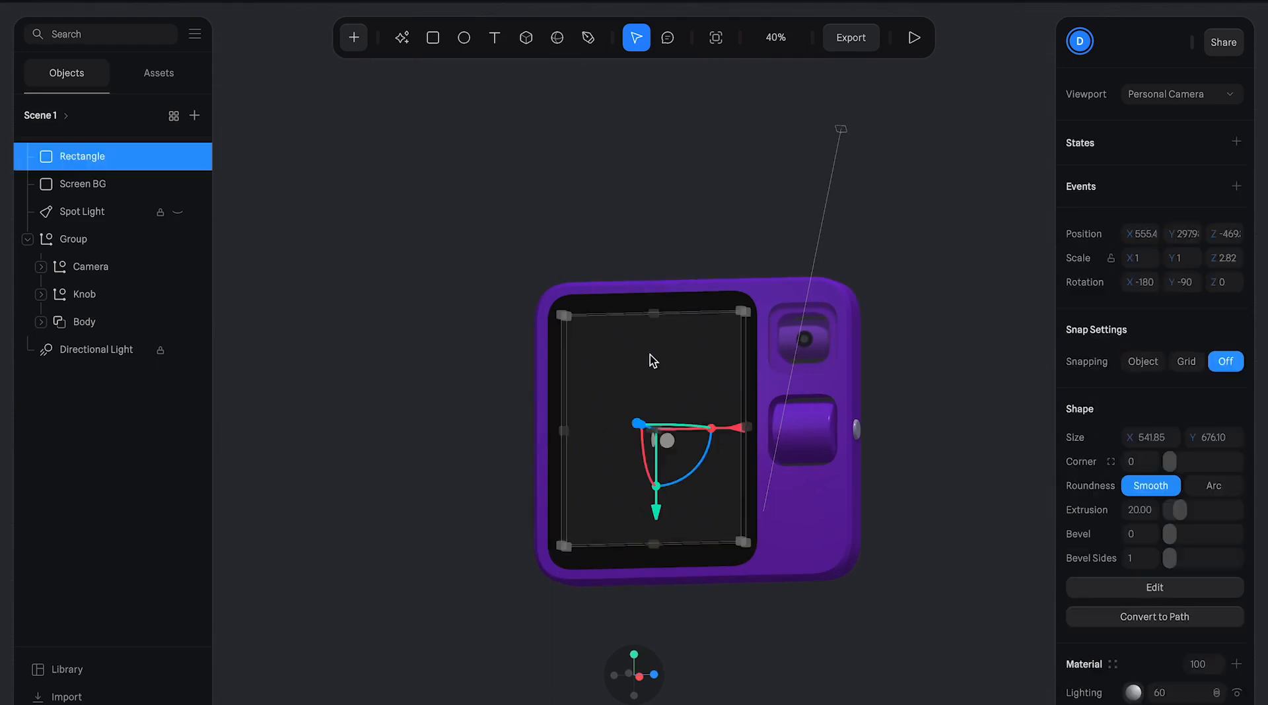
{"action": "key", "text": "ctrl+d"}
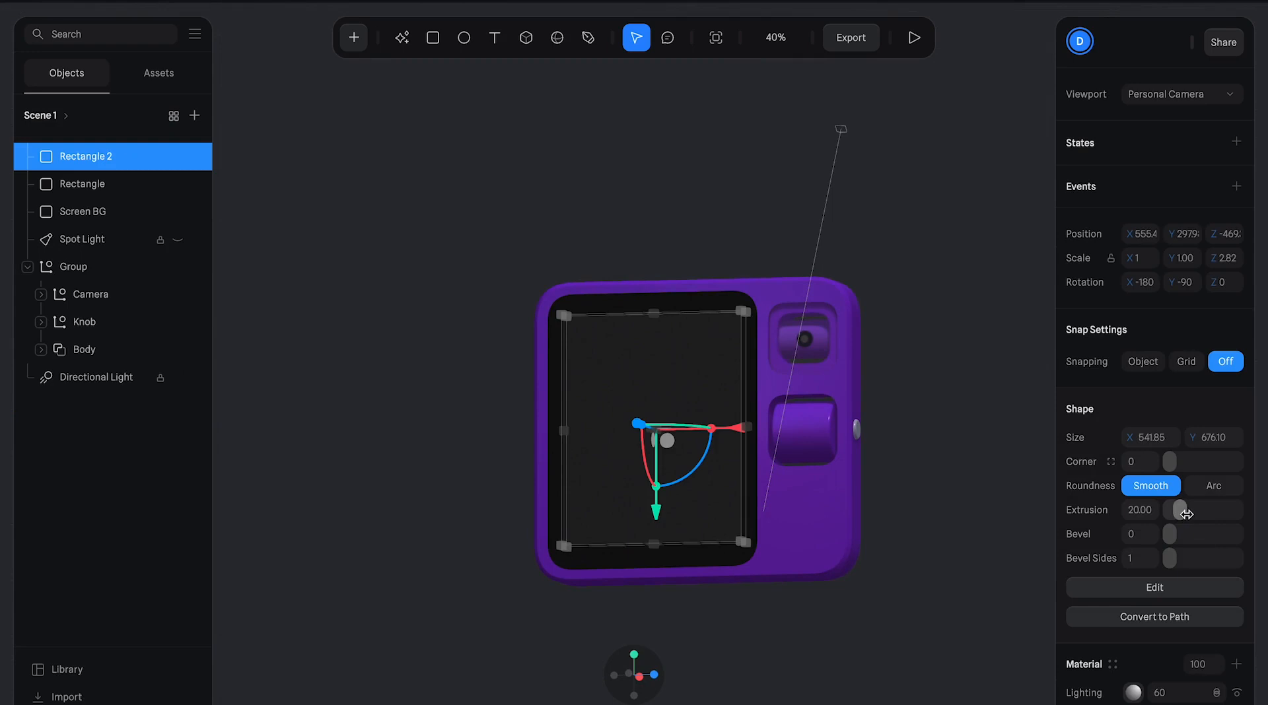
{"action": "left_click_drag", "start_coordinate": [1186, 514], "coordinate": [1175, 514]}
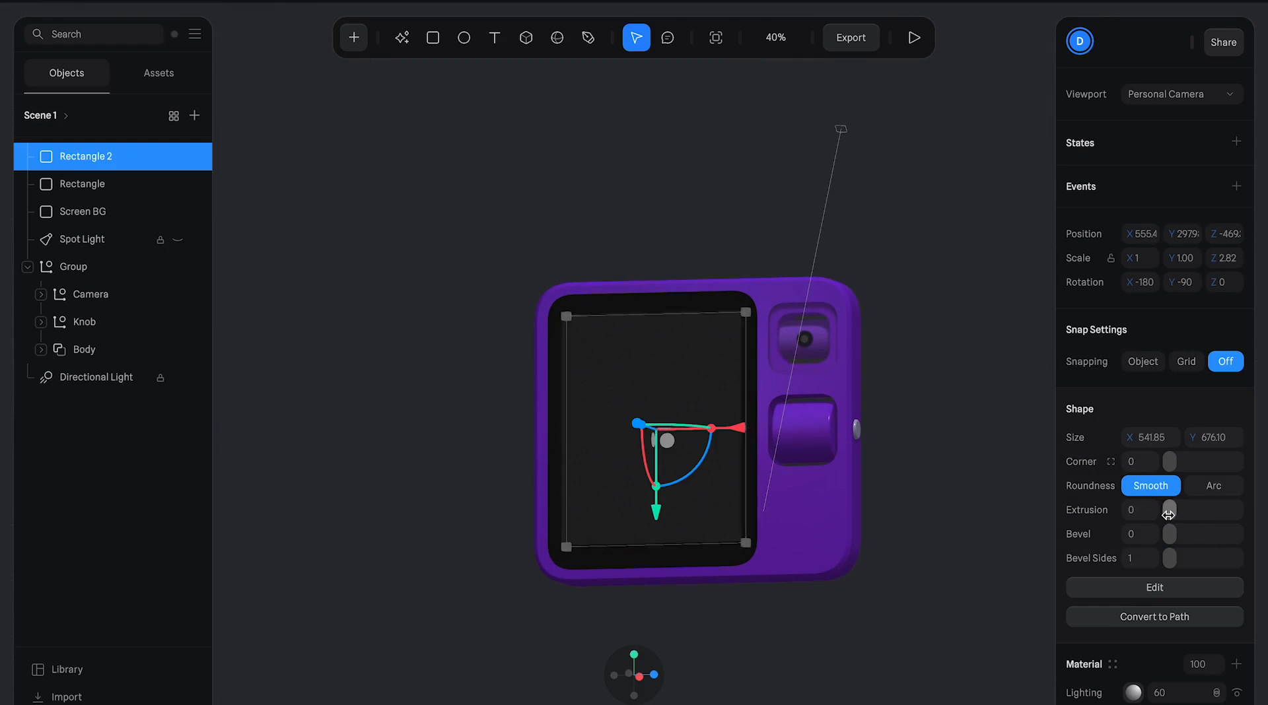
{"action": "left_click", "coordinate": [1007, 523]}
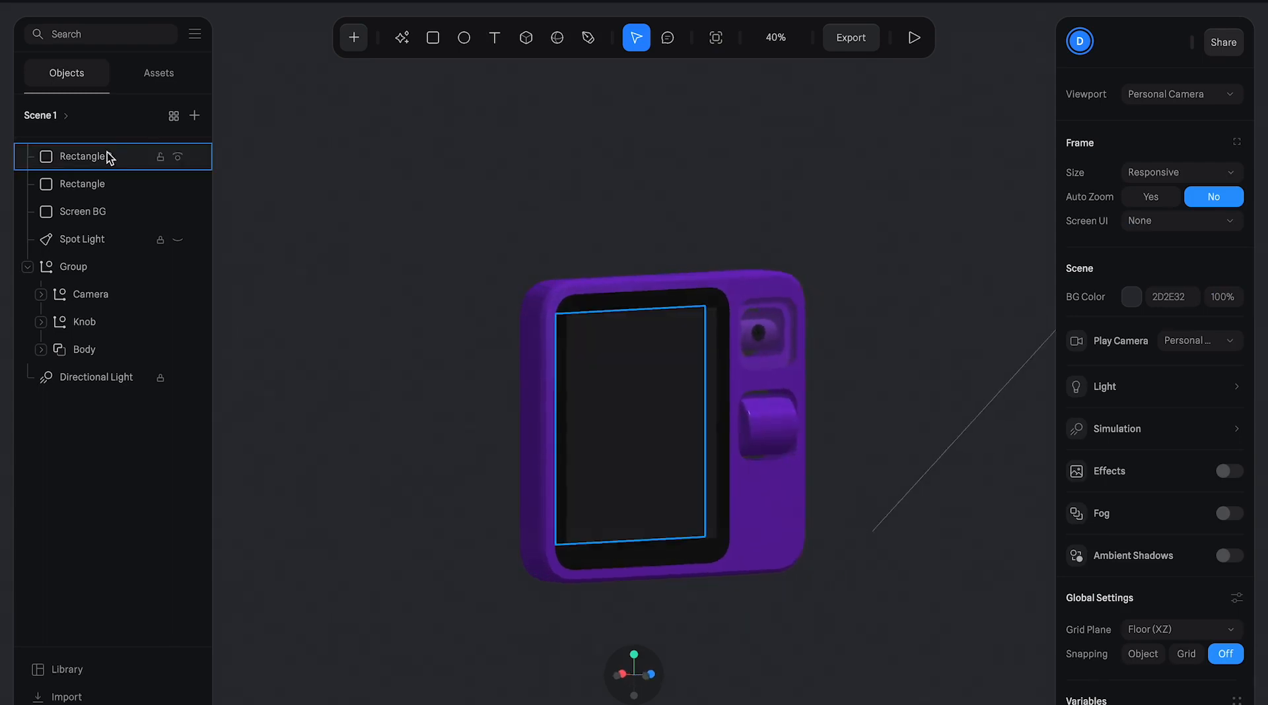
- Move Rectangle 2 in depth to about X 448 and set its extrusion to 2
{"action": "left_click", "coordinate": [177, 157]}
{"action": "left_click_drag", "start_coordinate": [677, 432], "coordinate": [698, 438]}
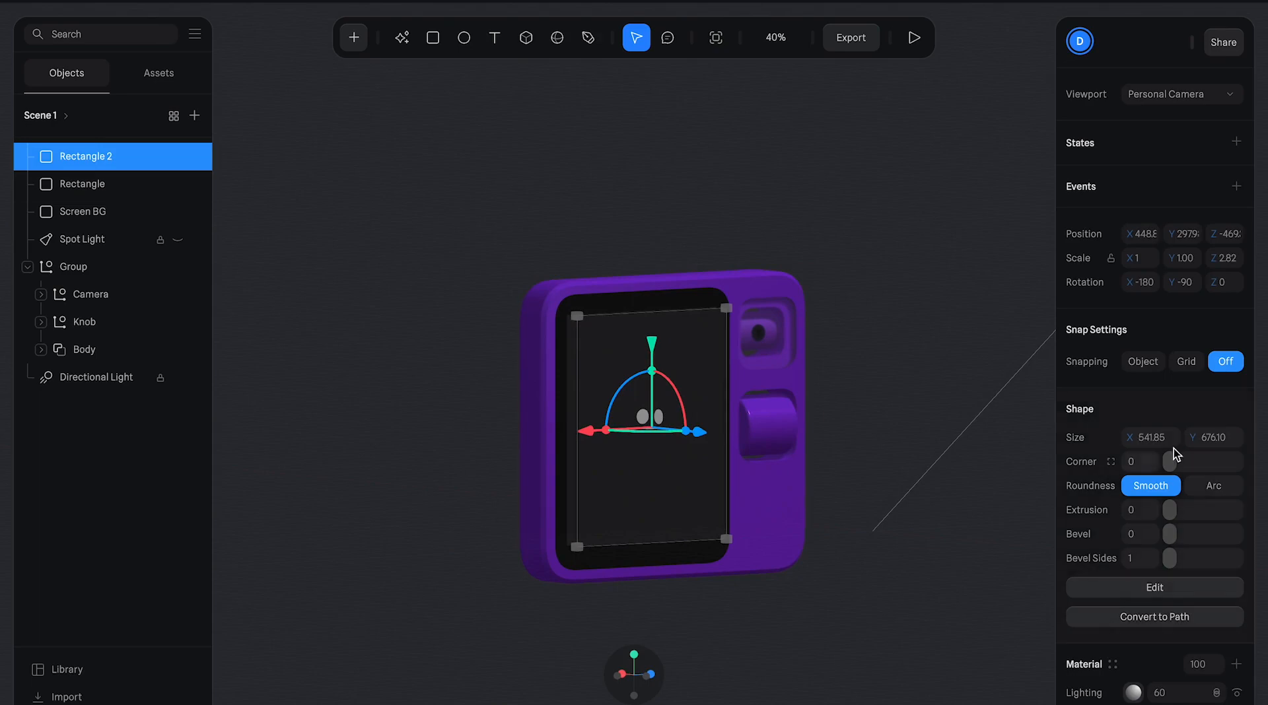
{"action": "scroll", "coordinate": [1158, 460], "scroll_direction": "down", "scroll_amount": 3}
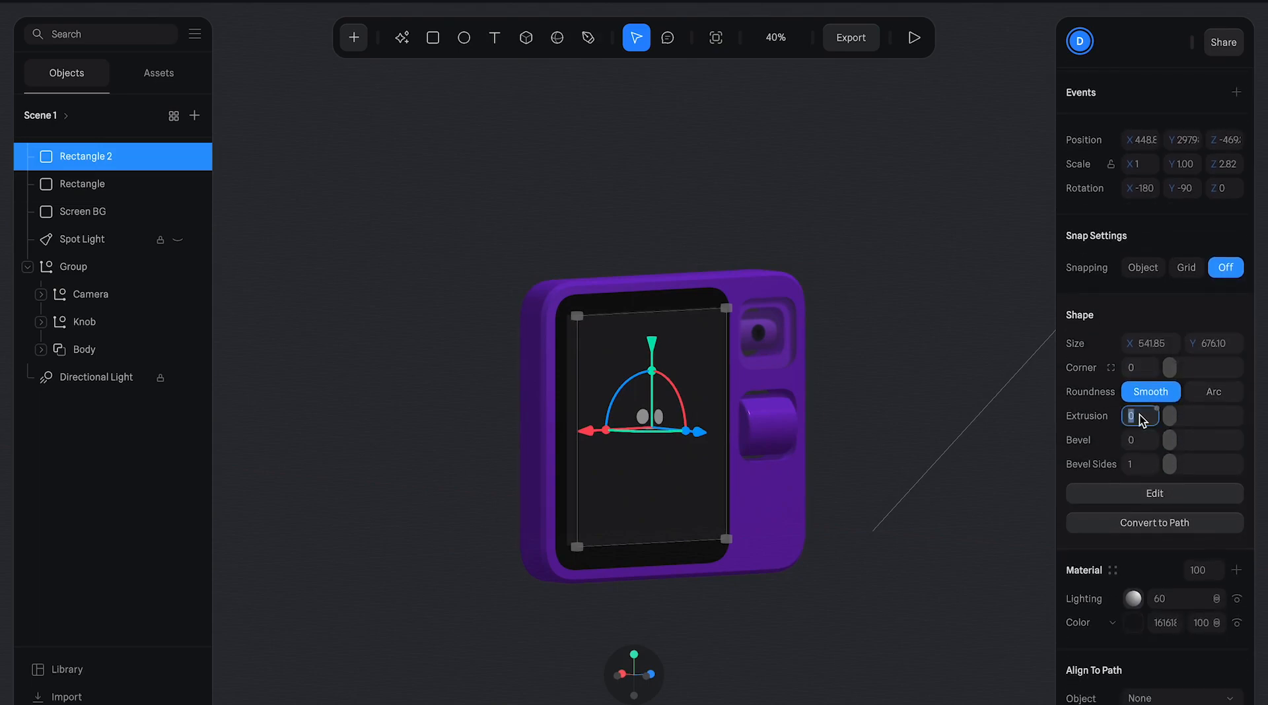
{"action": "key", "text": "Return"}
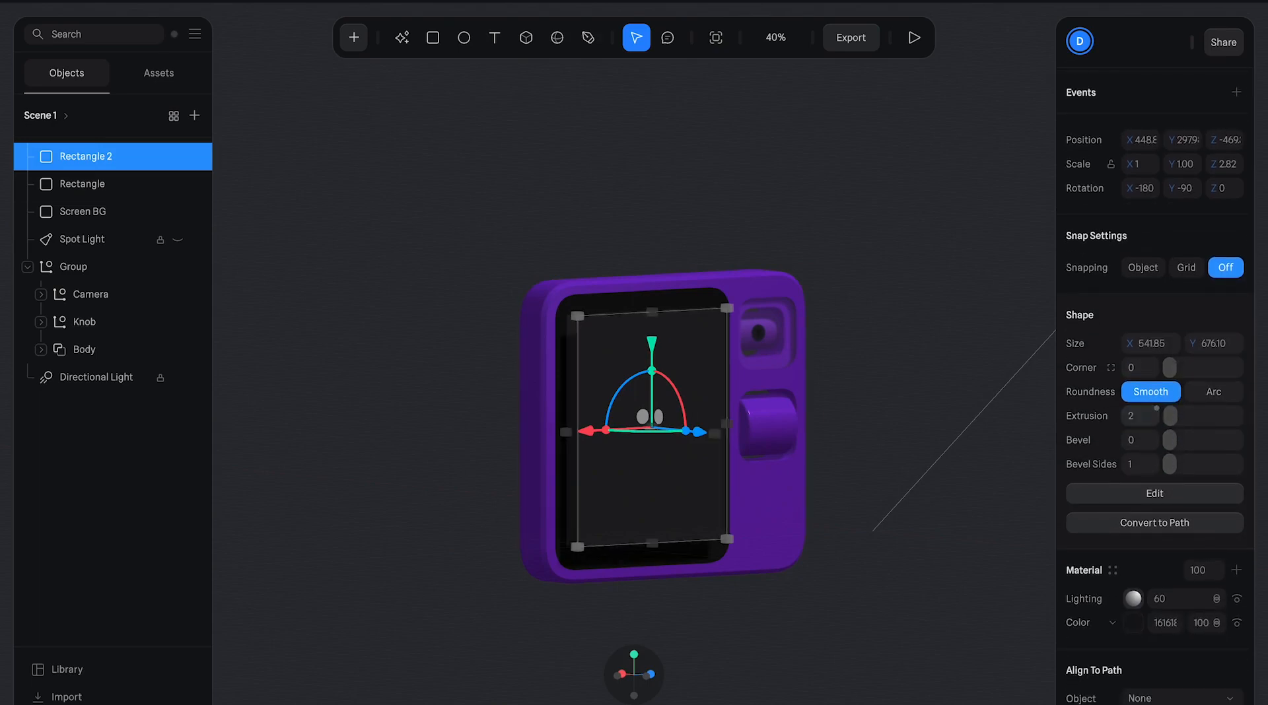
- Add a Glass material layer to Rectangle 2 and place it between the Lighting and Color layers
{"action": "scroll", "coordinate": [1153, 523], "scroll_direction": "down", "scroll_amount": 3}
{"action": "left_click", "coordinate": [1115, 500]}
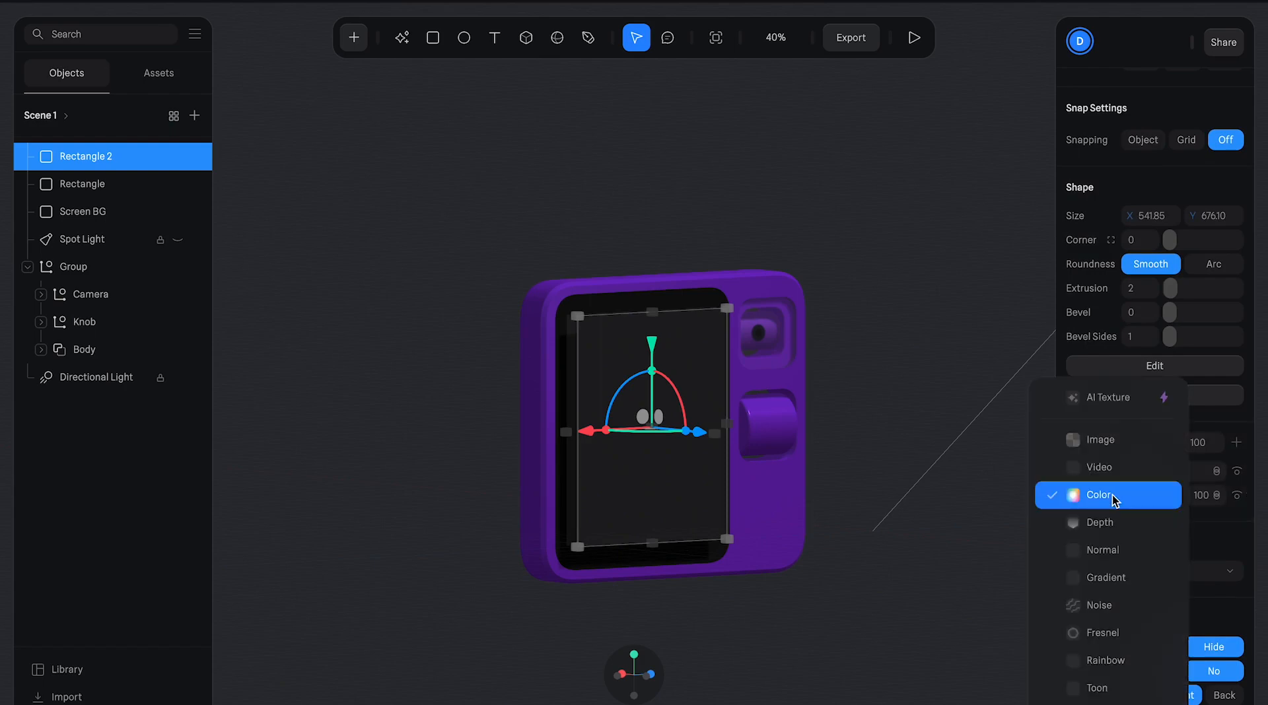
{"action": "left_click", "coordinate": [1220, 535]}
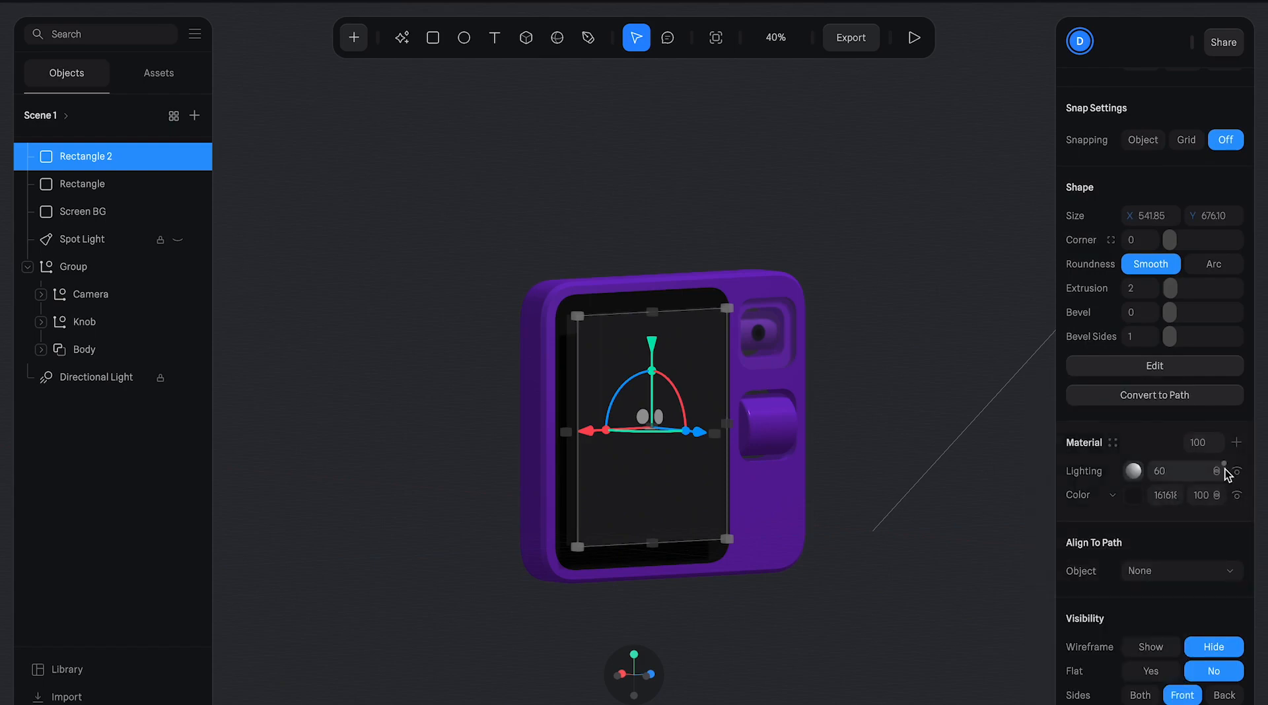
{"action": "left_click", "coordinate": [1238, 443]}
{"action": "left_click", "coordinate": [1115, 472]}
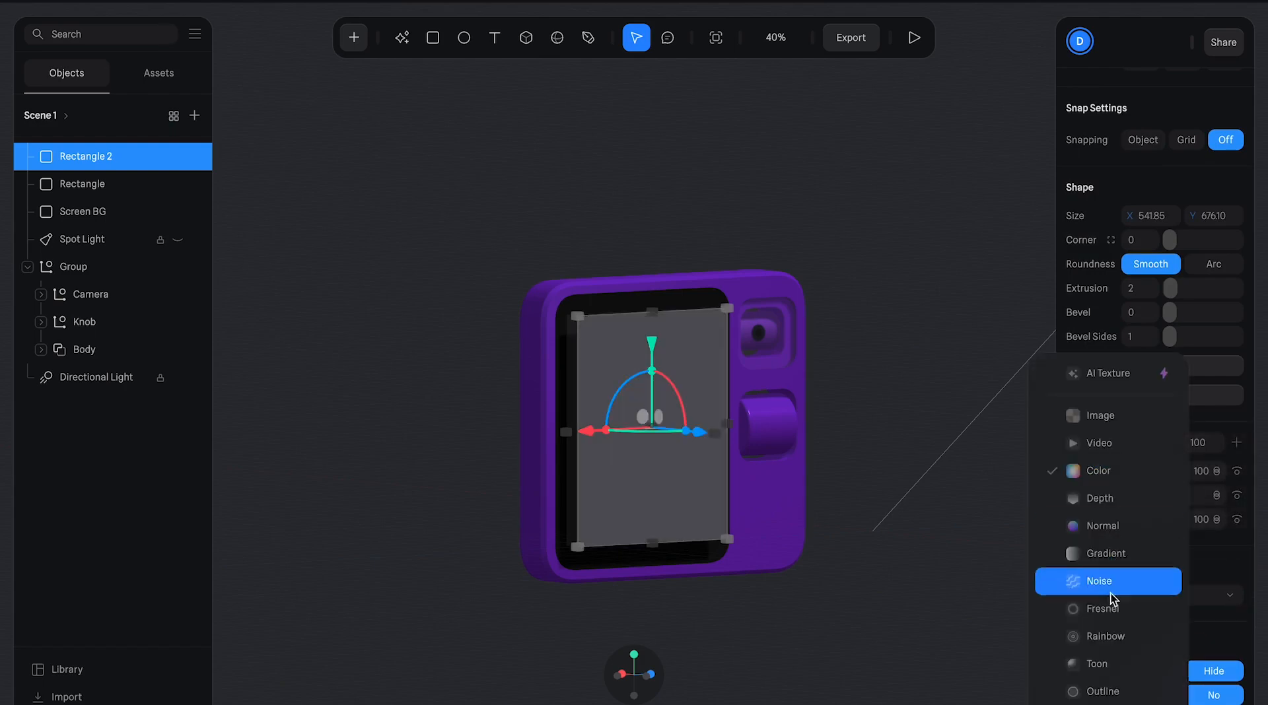
{"action": "left_click", "coordinate": [1113, 704]}
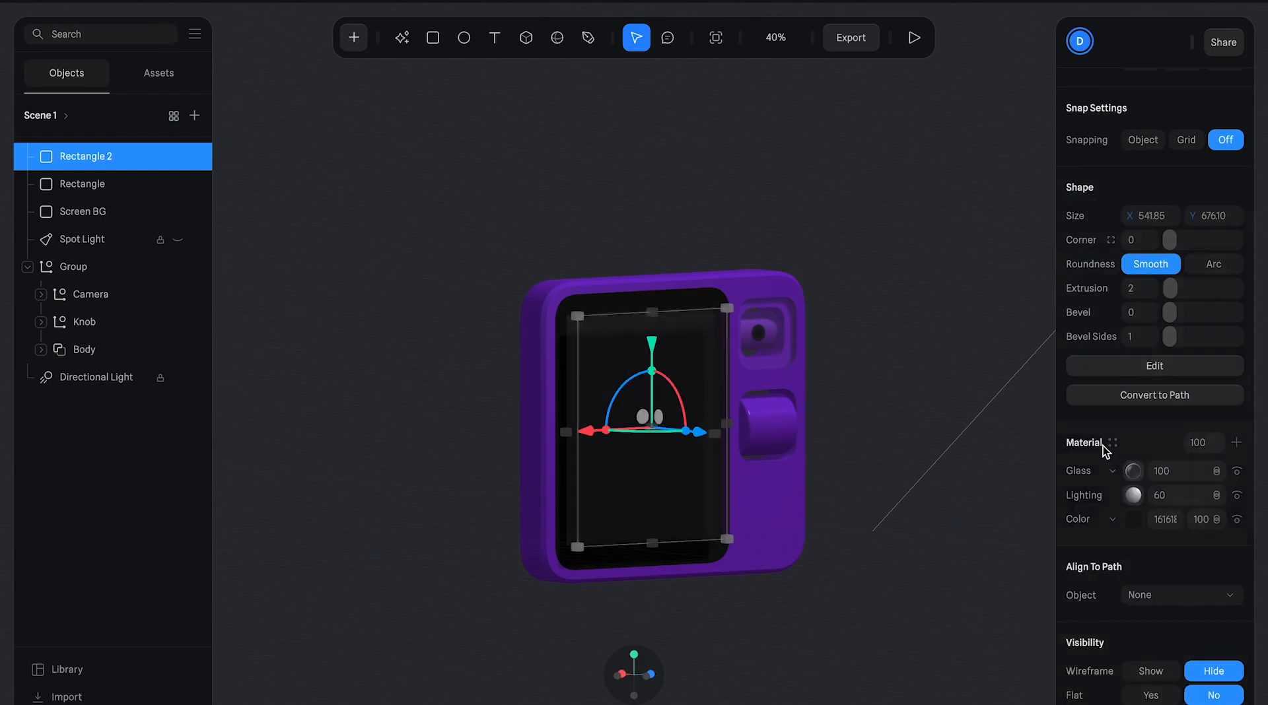
{"action": "left_click_drag", "start_coordinate": [1097, 470], "coordinate": [1100, 507]}
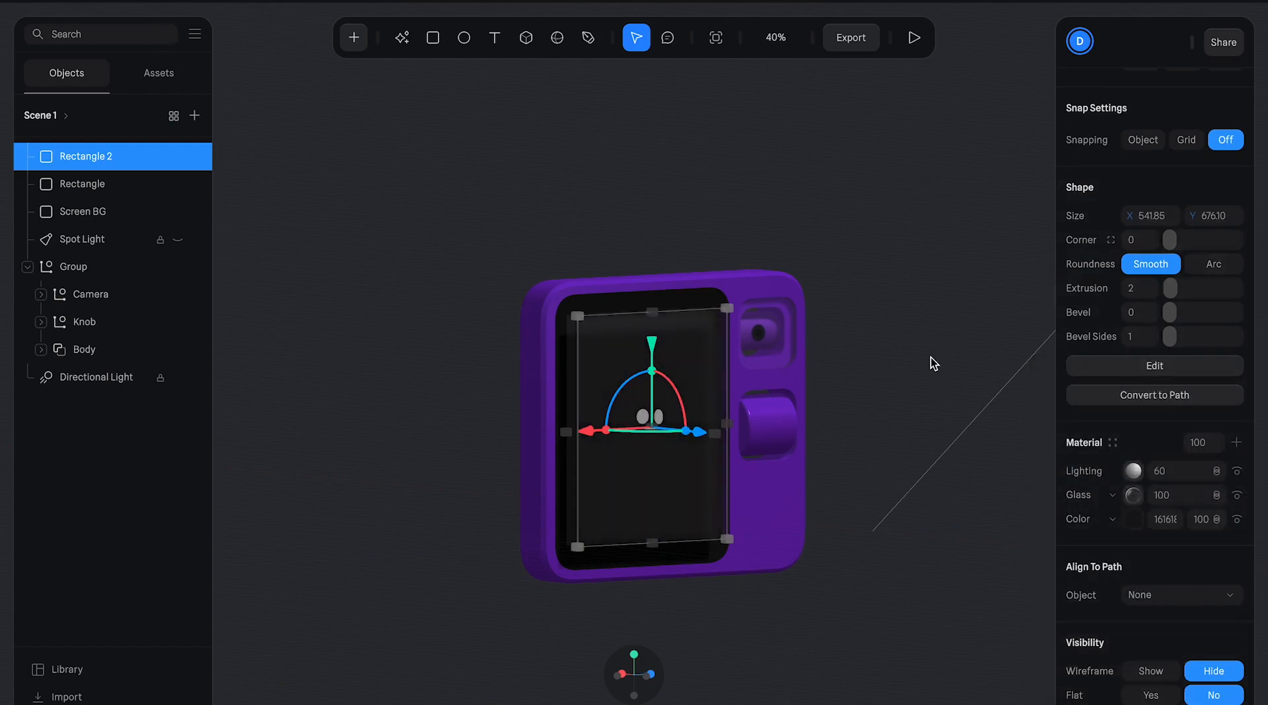
- Open the Glass layer settings of Rectangle 2 and examine the glass cover on the device from the side and up close
{"action": "left_click", "coordinate": [1133, 495]}
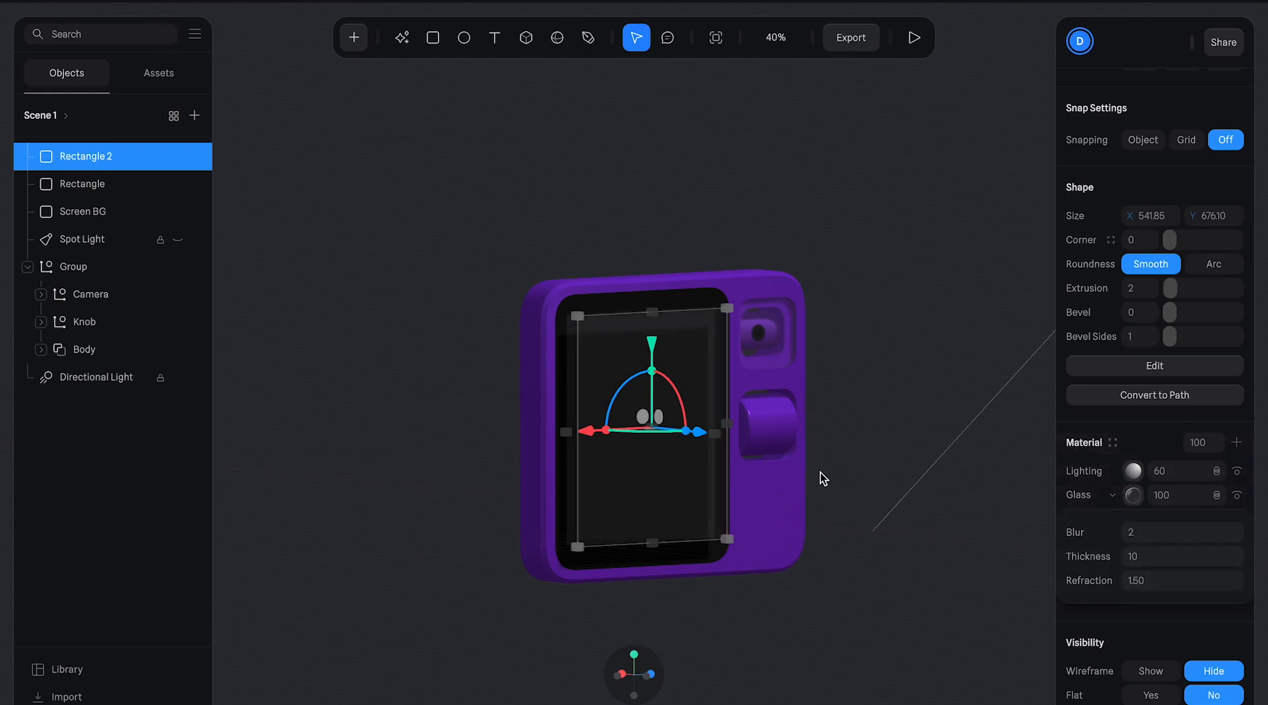
{"action": "left_click_drag", "start_coordinate": [820, 480], "coordinate": [870, 490], "text": "alt"}
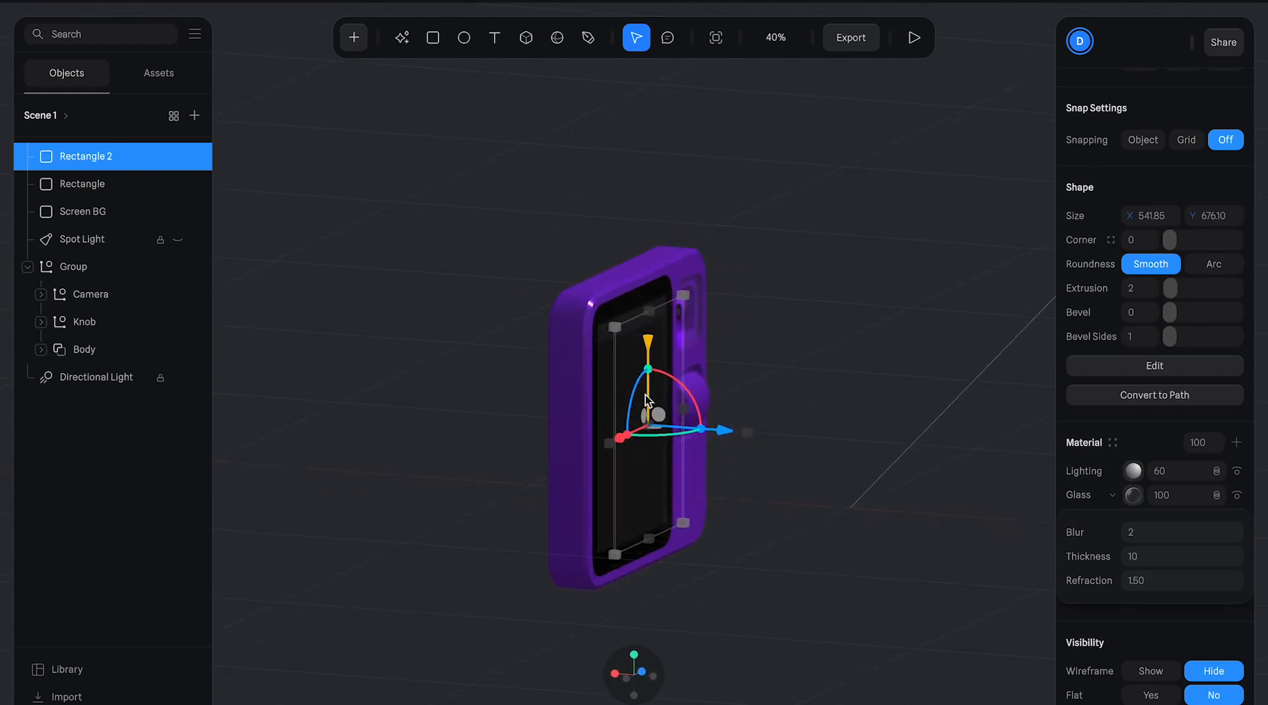
{"action": "scroll", "coordinate": [646, 396], "scroll_direction": "up", "scroll_amount": 7}
{"action": "scroll", "coordinate": [645, 394], "scroll_direction": "left", "scroll_amount": 1}
{"action": "left_click_drag", "start_coordinate": [769, 498], "coordinate": [725, 483]}
{"action": "left_click", "coordinate": [851, 402]}
{"action": "left_click_drag", "start_coordinate": [880, 429], "coordinate": [846, 428], "text": "alt"}
{"action": "scroll", "coordinate": [846, 428], "scroll_direction": "down", "scroll_amount": 5}
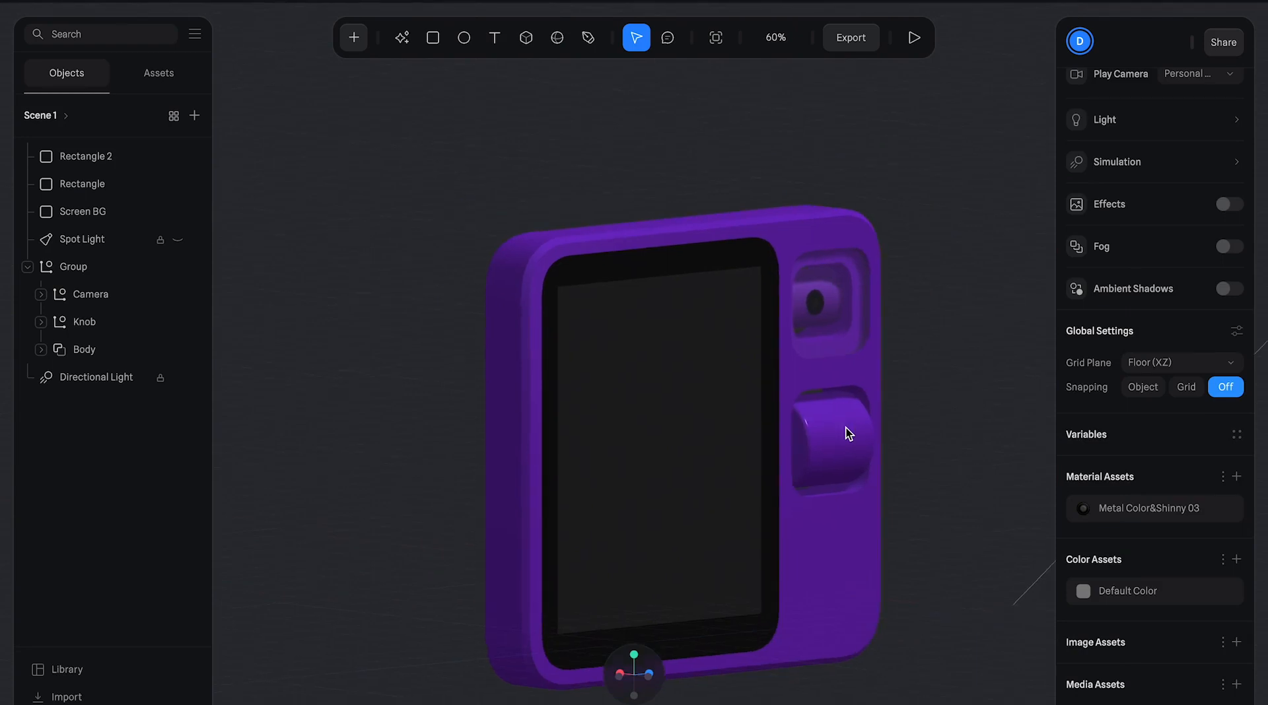
- Delete Rectangle 2, keeping the extruded dark Rectangle behind it
{"action": "left_click", "coordinate": [645, 289]}
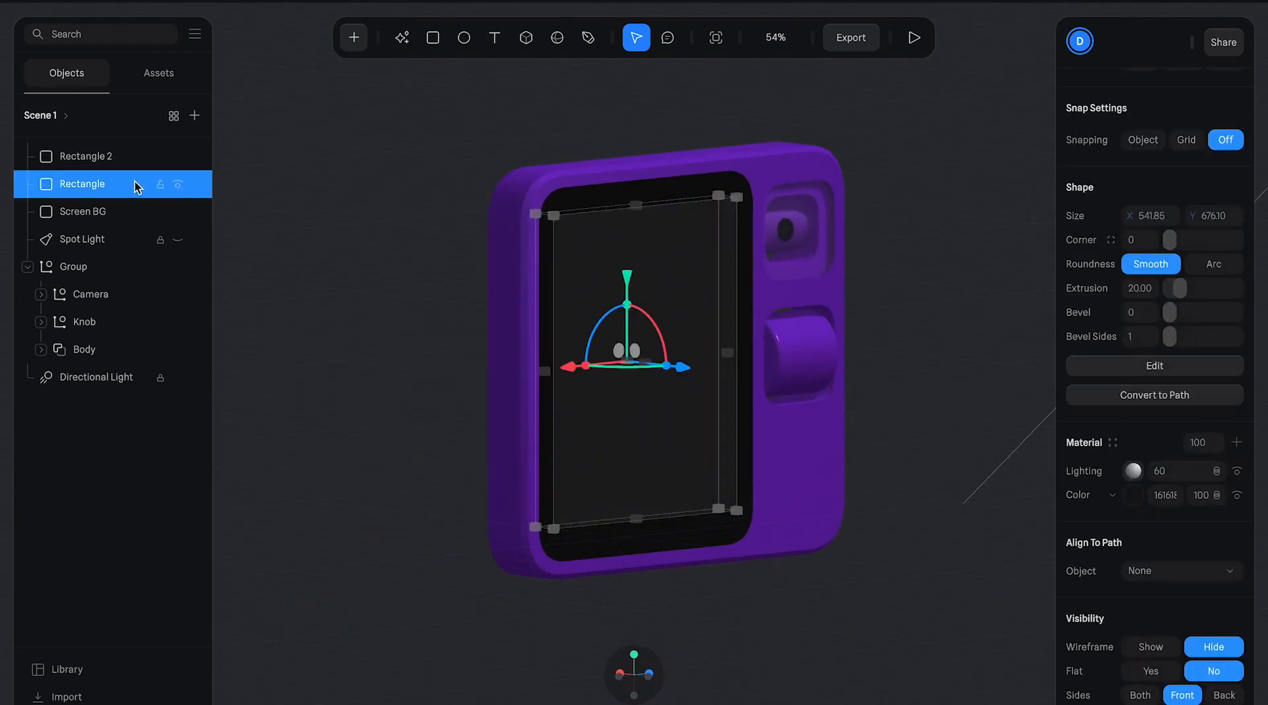
{"action": "left_click", "coordinate": [133, 154]}
{"action": "left_click", "coordinate": [128, 185]}
{"action": "left_click", "coordinate": [123, 149]}
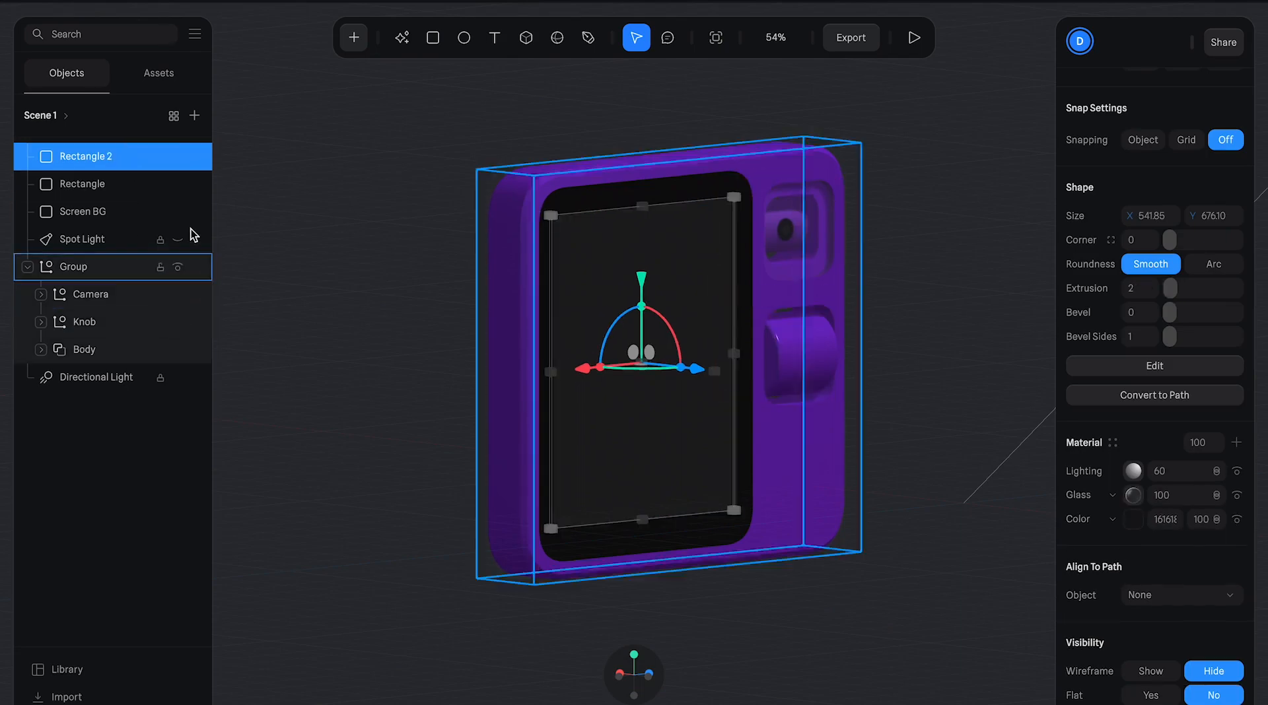
{"action": "left_click", "coordinate": [115, 190]}
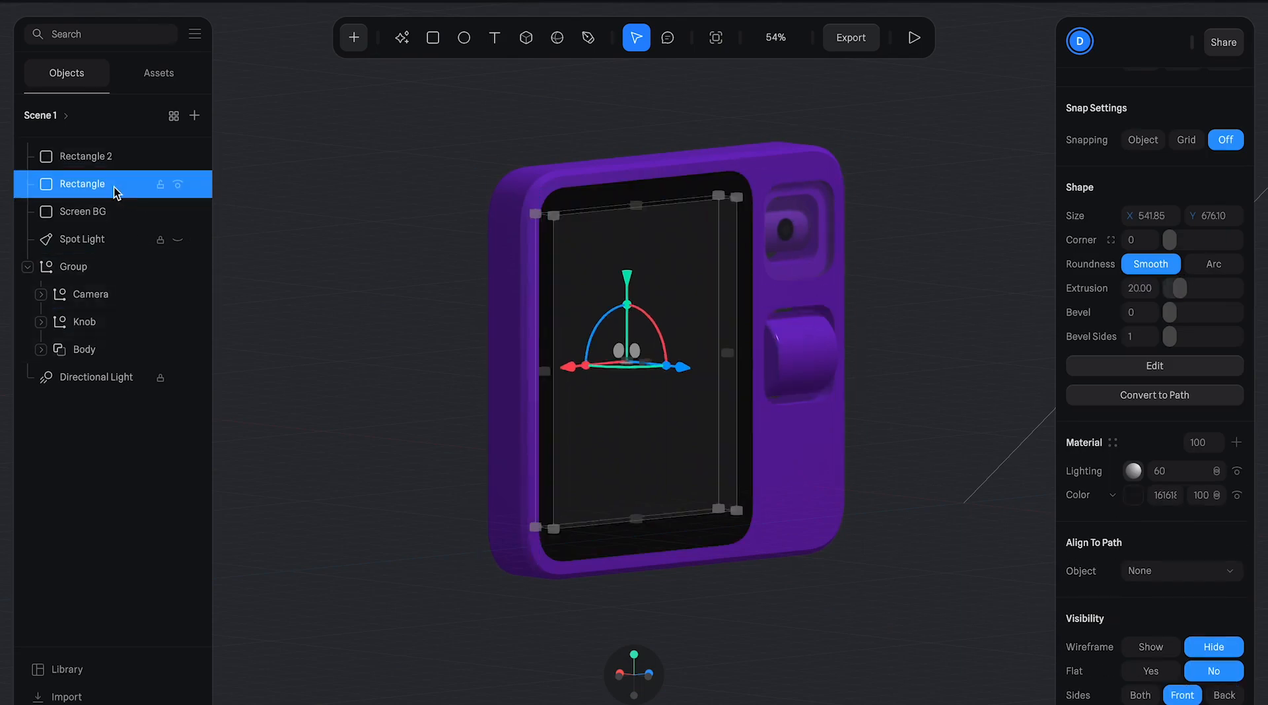
{"action": "left_click", "coordinate": [107, 158]}
{"action": "key", "text": "Delete"}
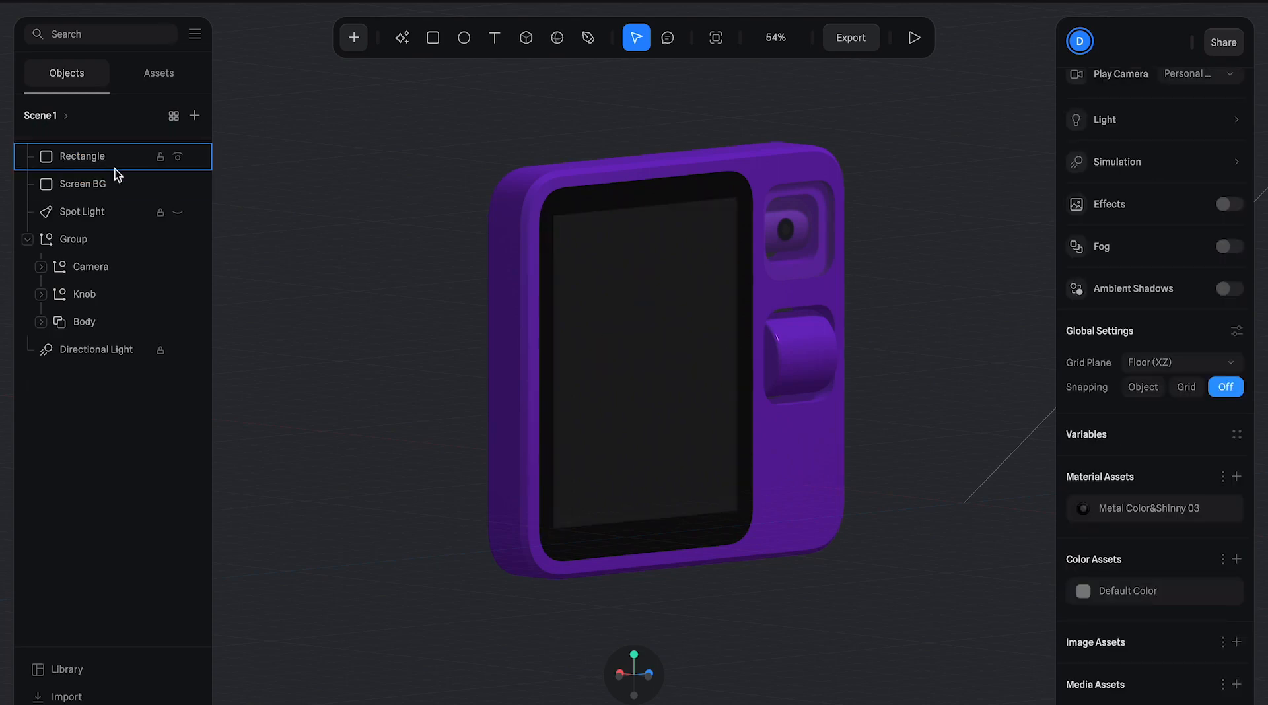
- Add a Glass material layer to Rectangle and place it between the Lighting and Color layers
{"action": "left_click", "coordinate": [108, 173]}
{"action": "left_click", "coordinate": [107, 159]}
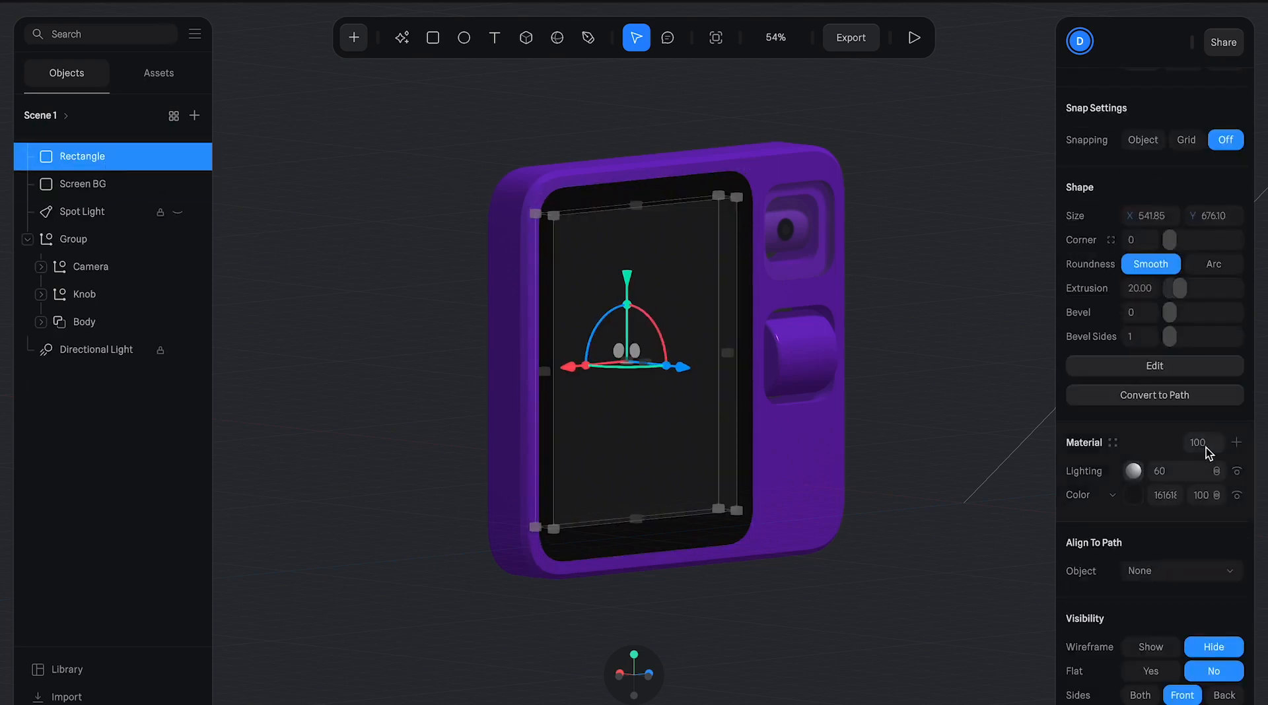
{"action": "scroll", "coordinate": [1207, 453], "scroll_direction": "down", "scroll_amount": 1}
{"action": "left_click", "coordinate": [1236, 407]}
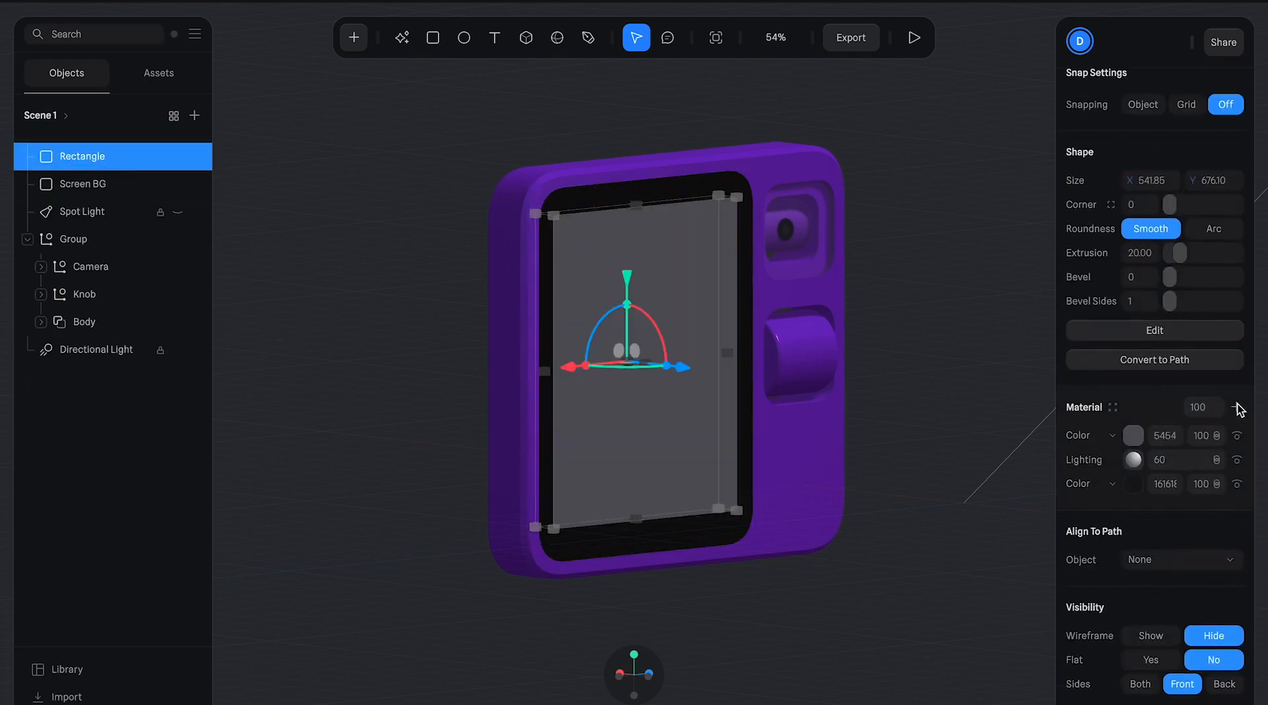
{"action": "left_click", "coordinate": [1115, 438]}
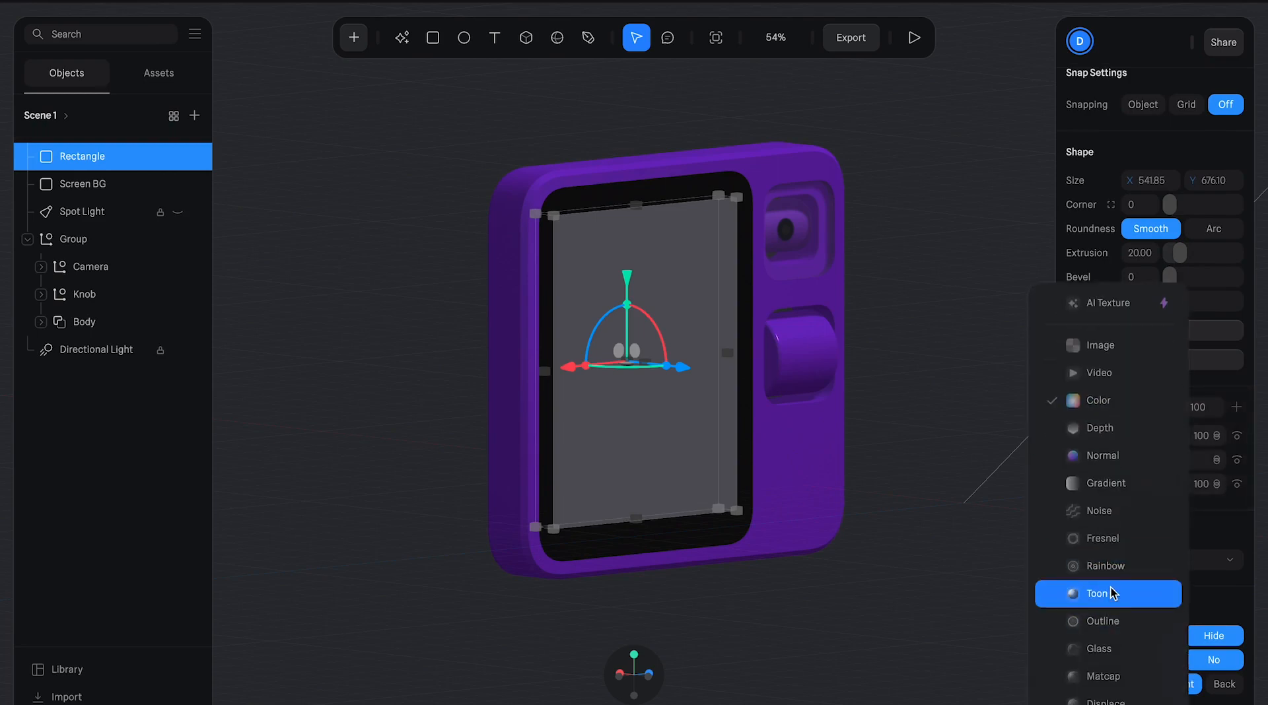
{"action": "left_click", "coordinate": [1110, 649]}
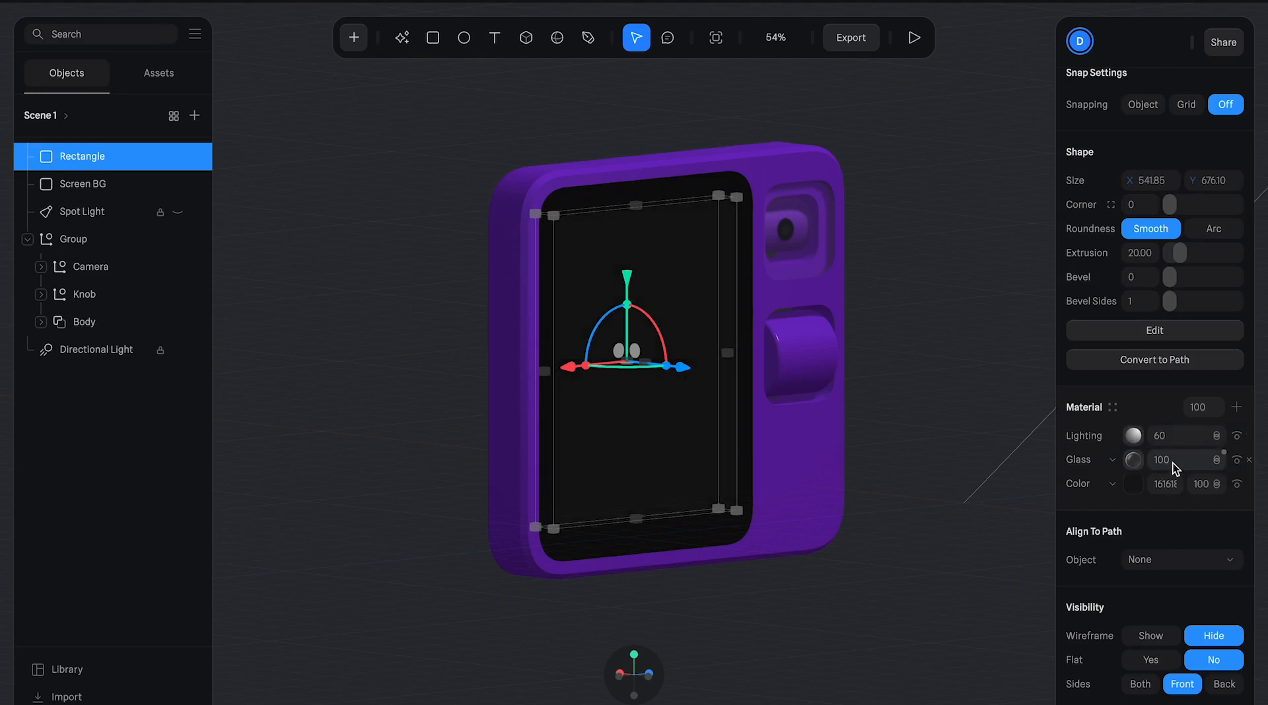
{"action": "left_click", "coordinate": [720, 123]}
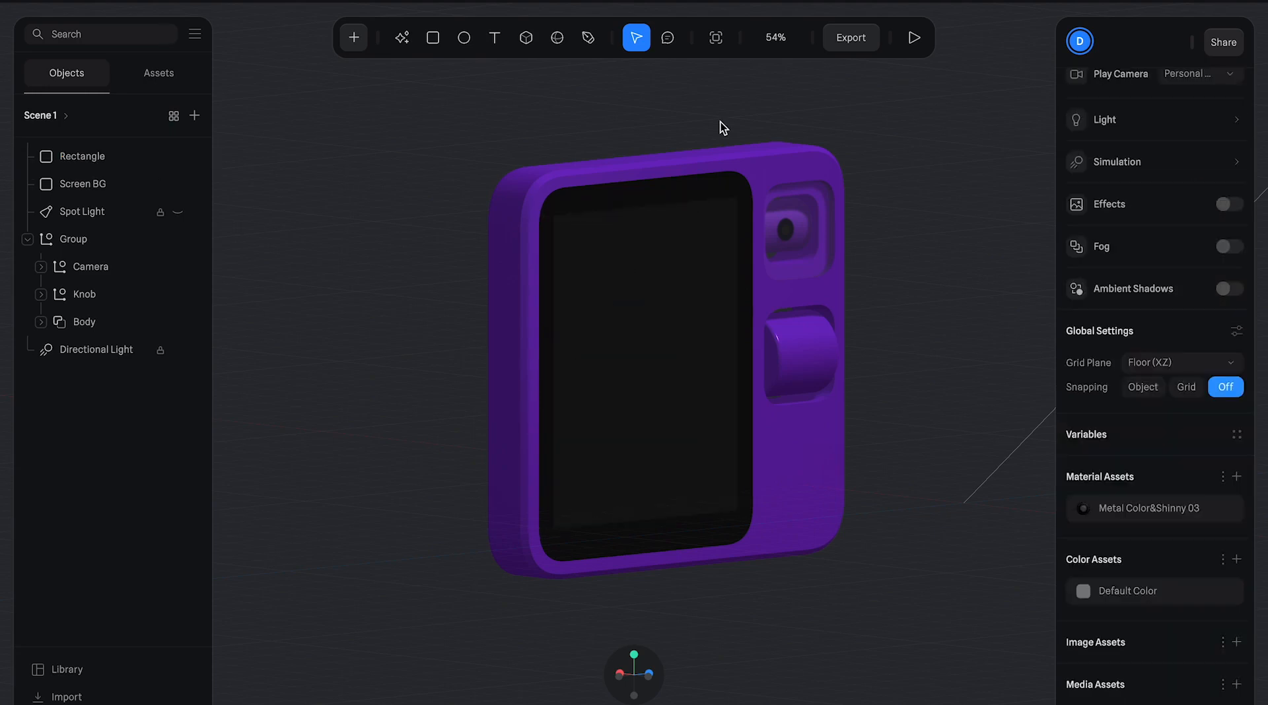
- Turn the device to a front view and check its screen in the scene preview
{"action": "left_click_drag", "start_coordinate": [708, 125], "coordinate": [659, 119]}
{"action": "left_click", "coordinate": [914, 38]}
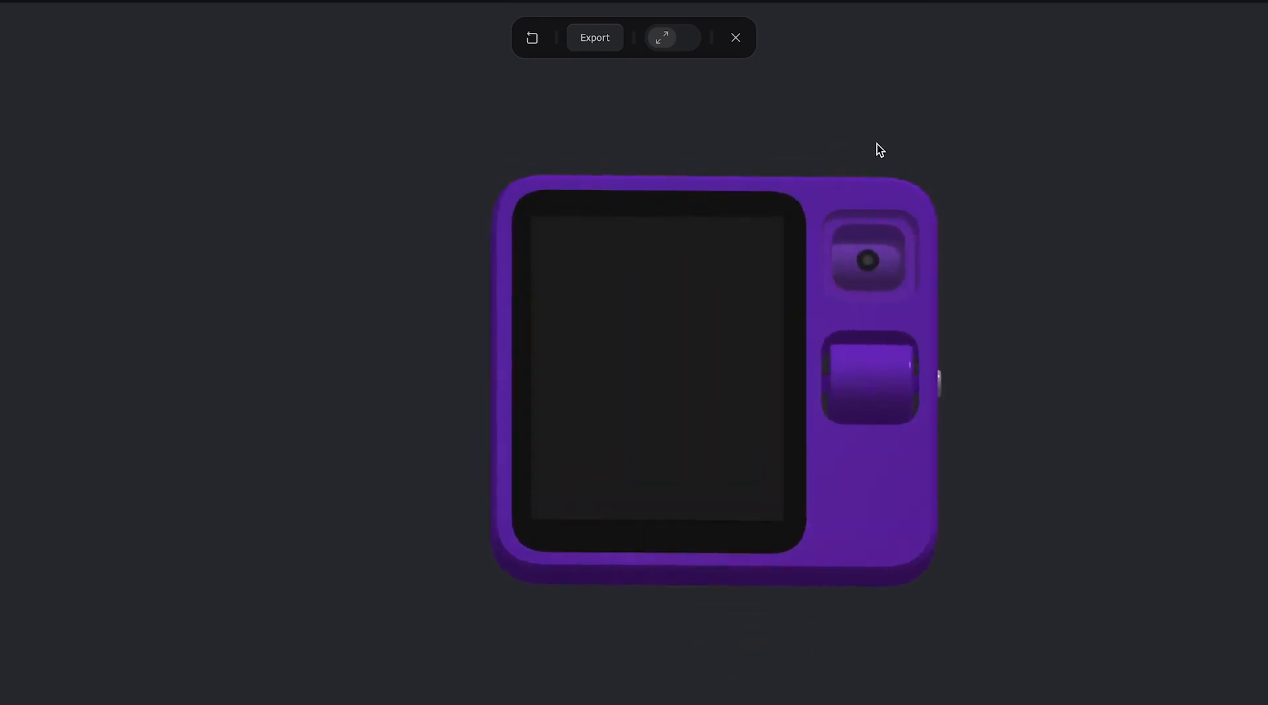
{"action": "left_click", "coordinate": [749, 43]}
- Add a Matcap material layer to Rectangle and place it between the Lighting and Glass layers
{"action": "left_click", "coordinate": [688, 355]}
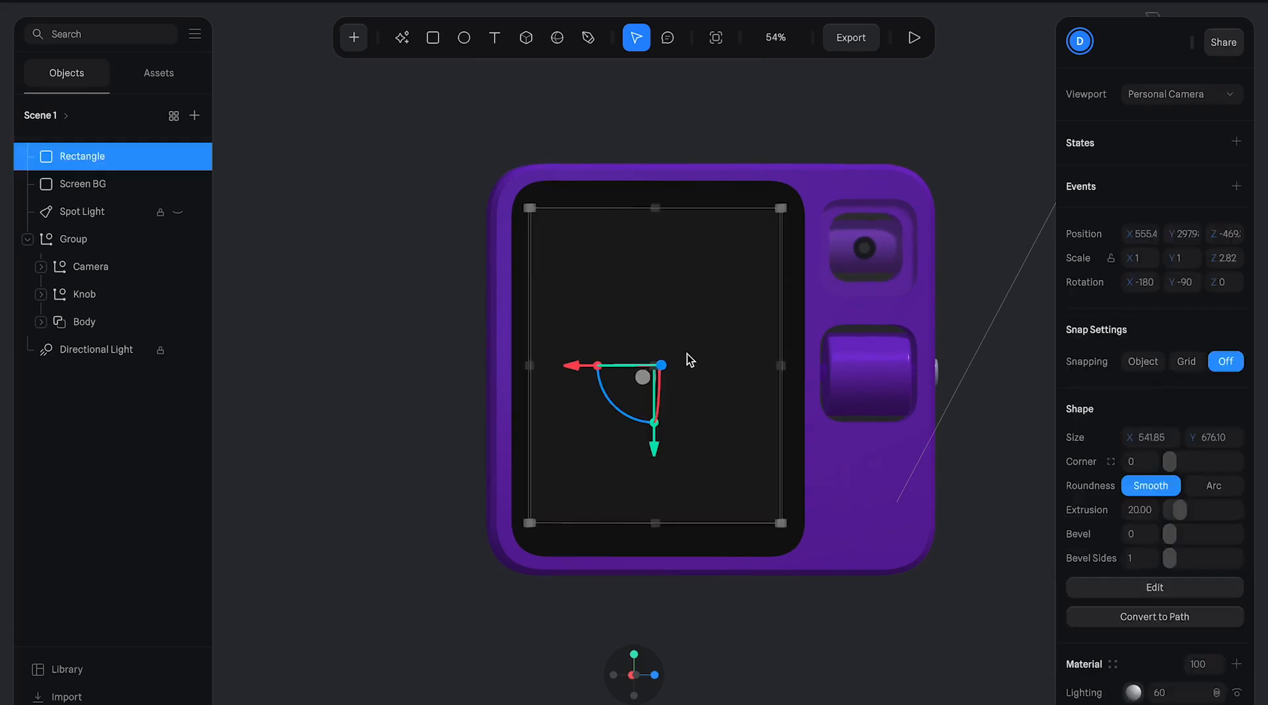
{"action": "scroll", "coordinate": [1182, 485], "scroll_direction": "down", "scroll_amount": 3}
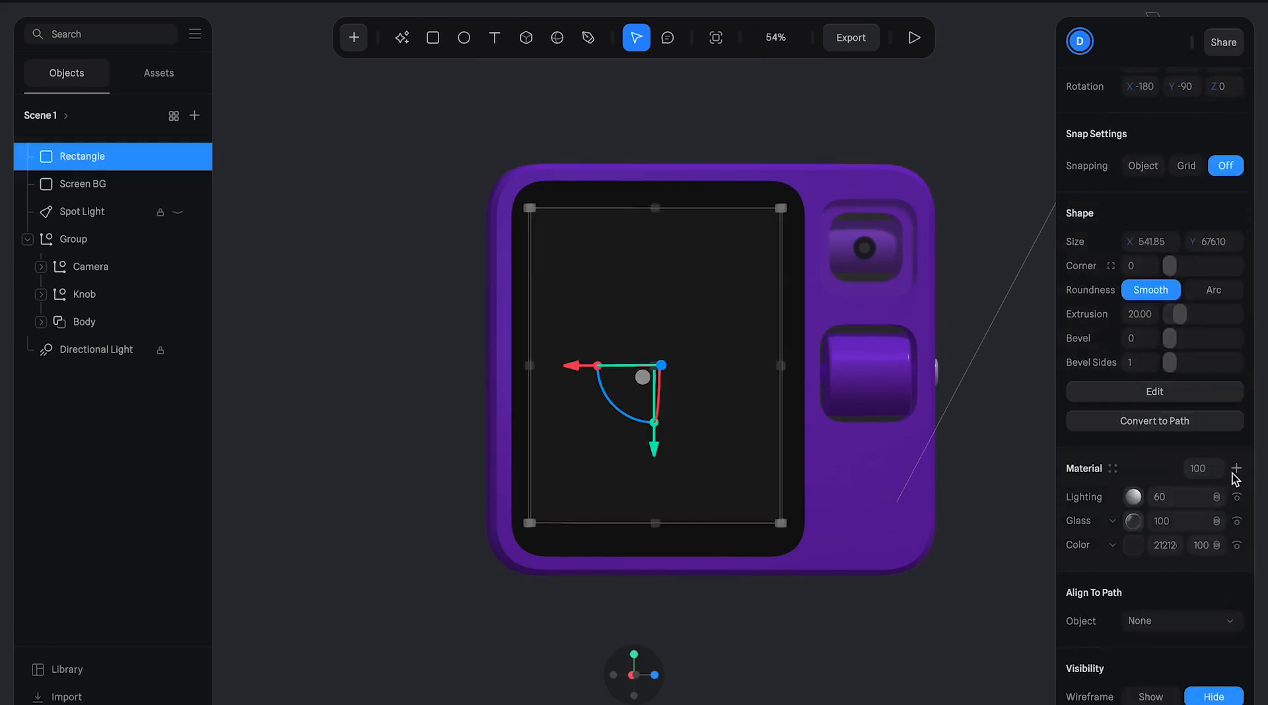
{"action": "left_click", "coordinate": [1235, 469]}
{"action": "left_click", "coordinate": [1111, 498]}
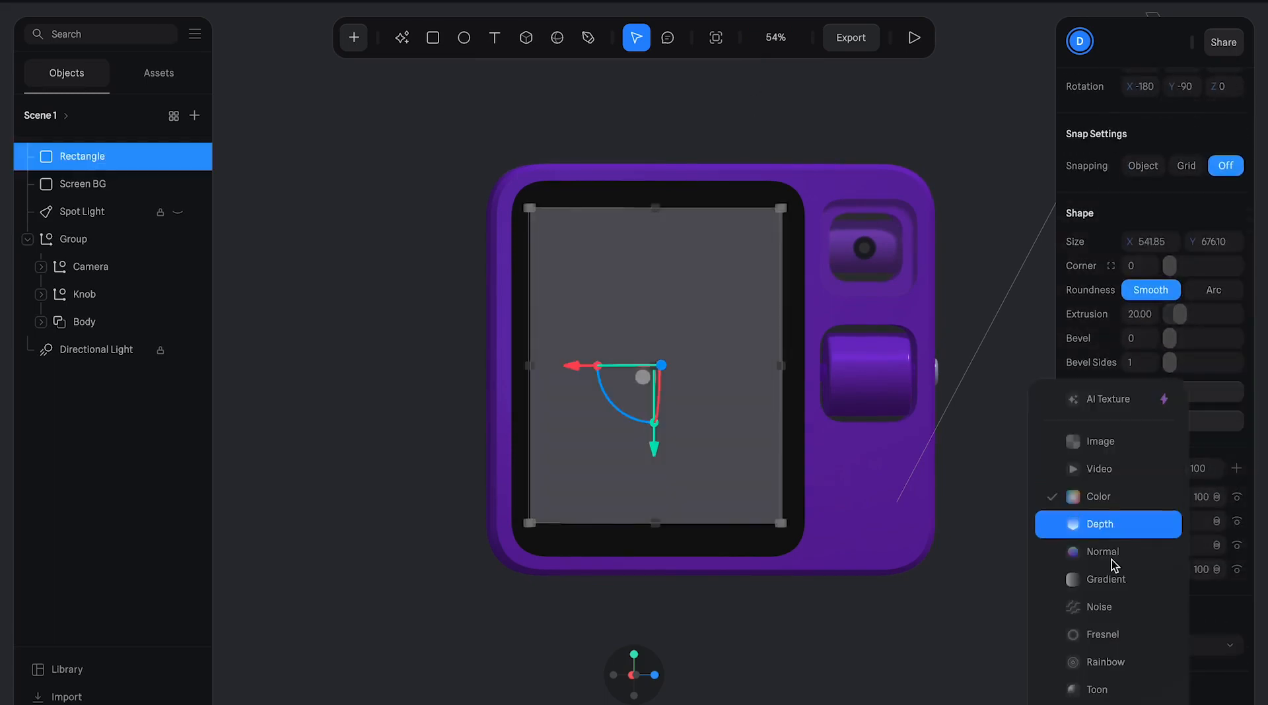
{"action": "left_click", "coordinate": [1112, 675]}
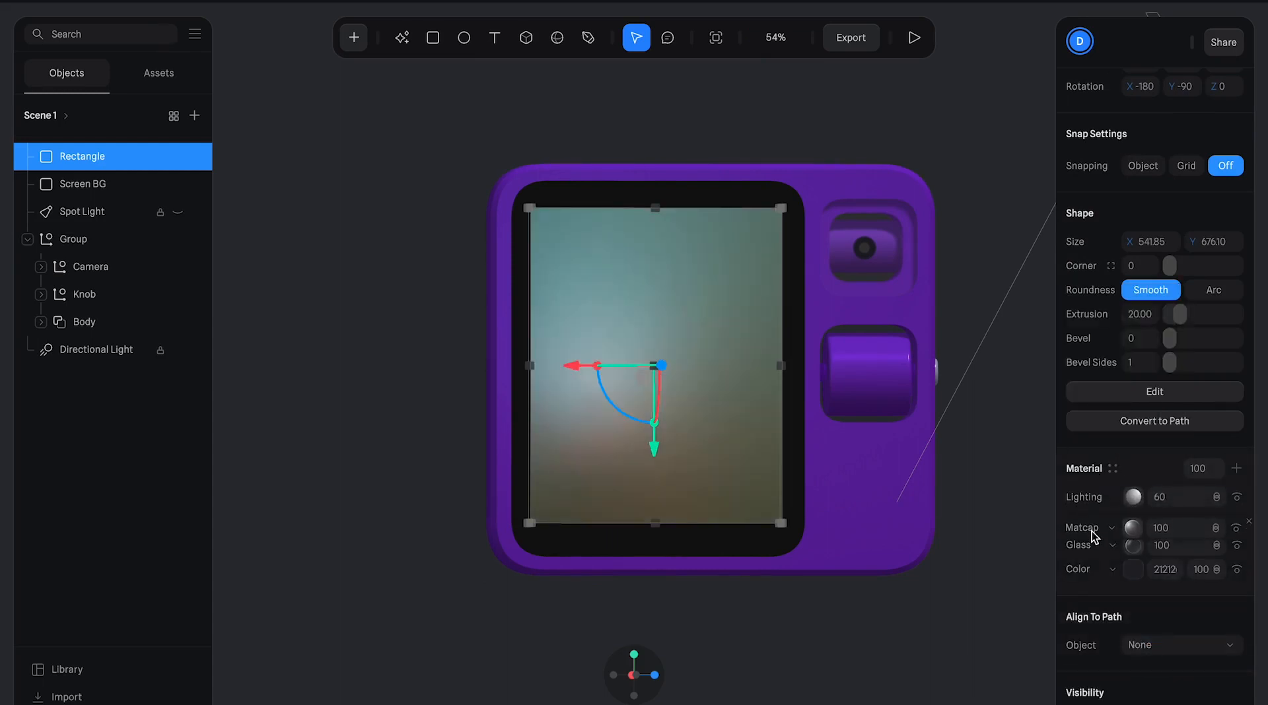
- Set the Matcap layer's opacity to 20 and move it between the Glass and Color layers
{"action": "left_click", "coordinate": [1173, 521]}
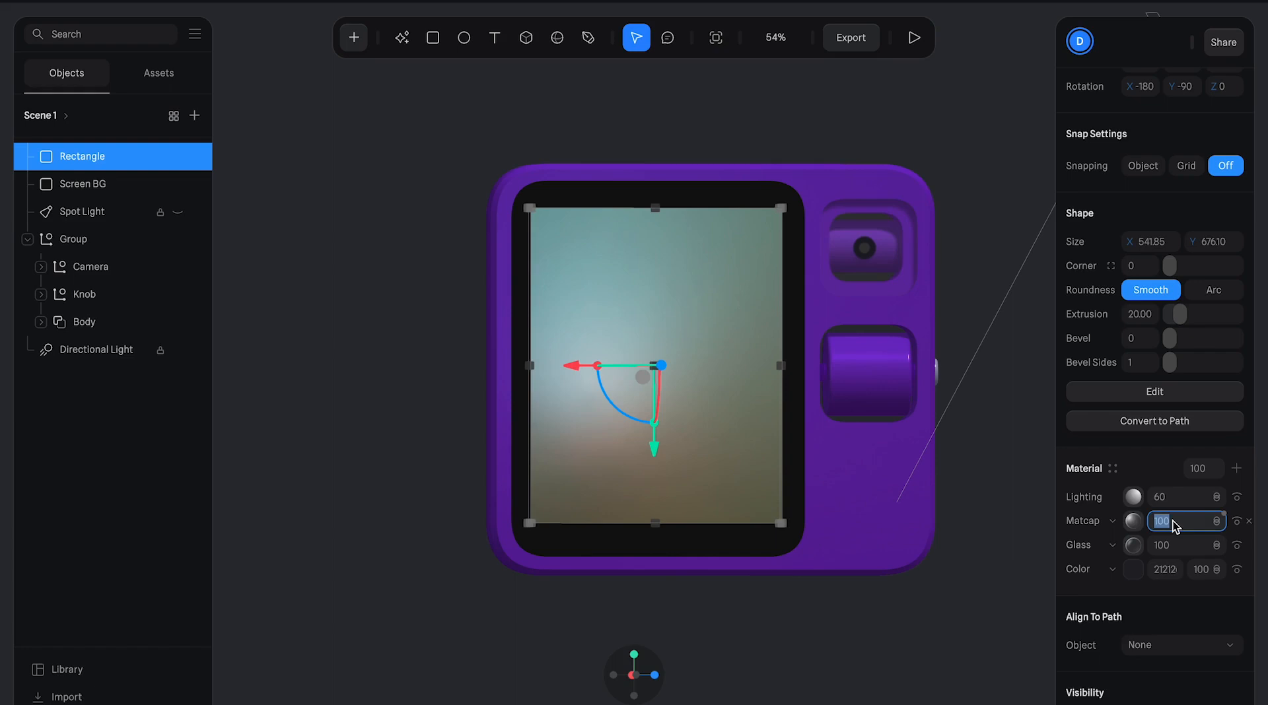
{"action": "type", "text": "20"}
{"action": "key", "text": "Return"}
{"action": "left_click_drag", "start_coordinate": [1087, 521], "coordinate": [1084, 545]}
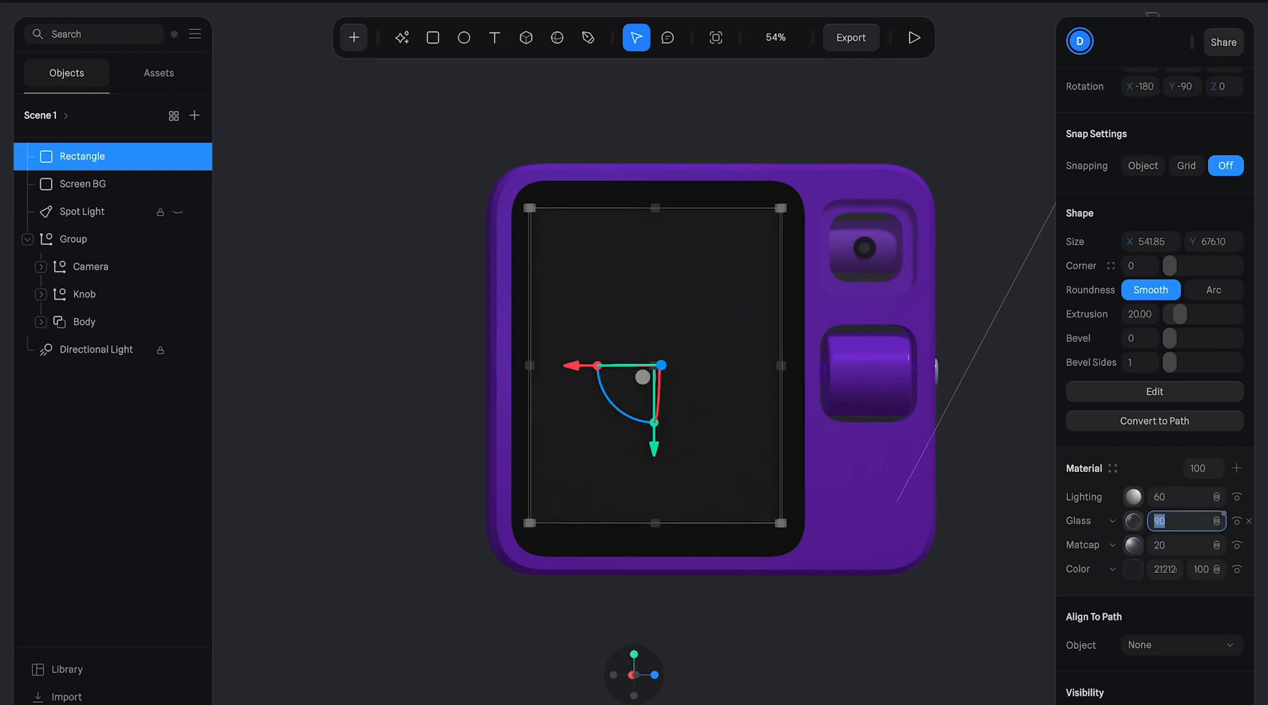
- Preview the scene to check the display's glass and matcap look, and return to editing with nothing selected
{"action": "left_click", "coordinate": [922, 43]}
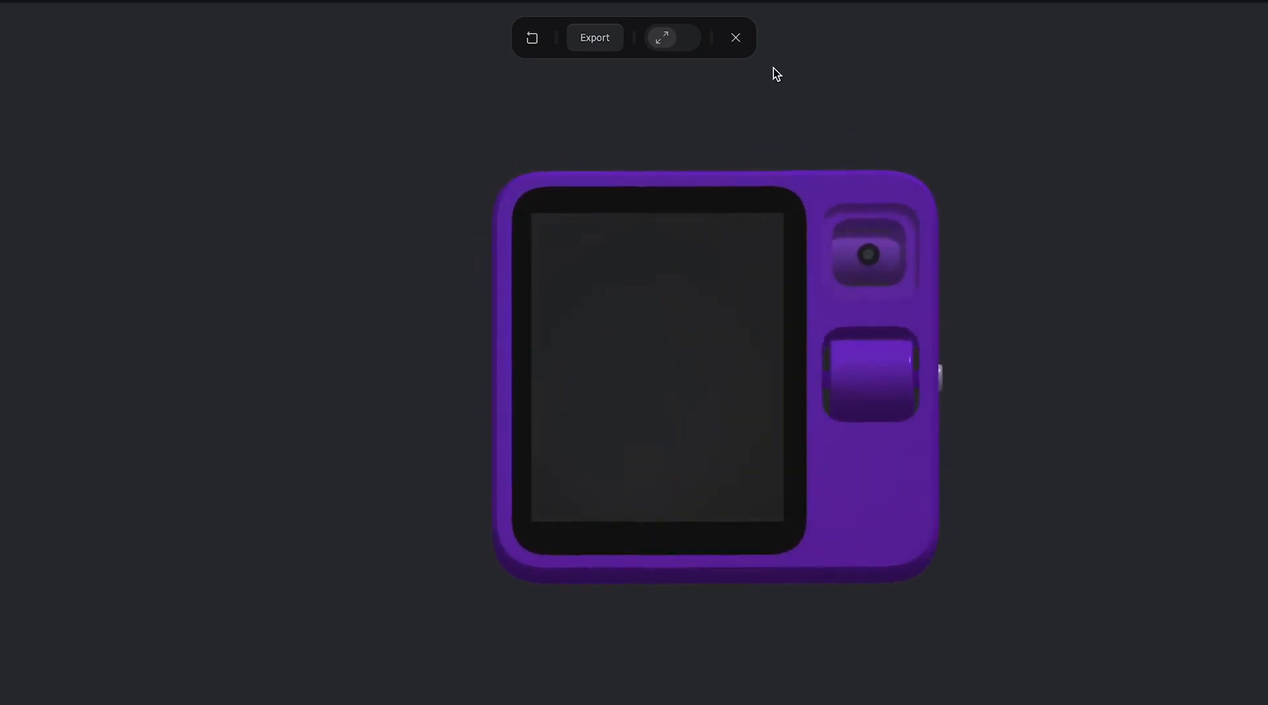
{"action": "left_click", "coordinate": [742, 48]}
{"action": "left_click", "coordinate": [836, 200]}
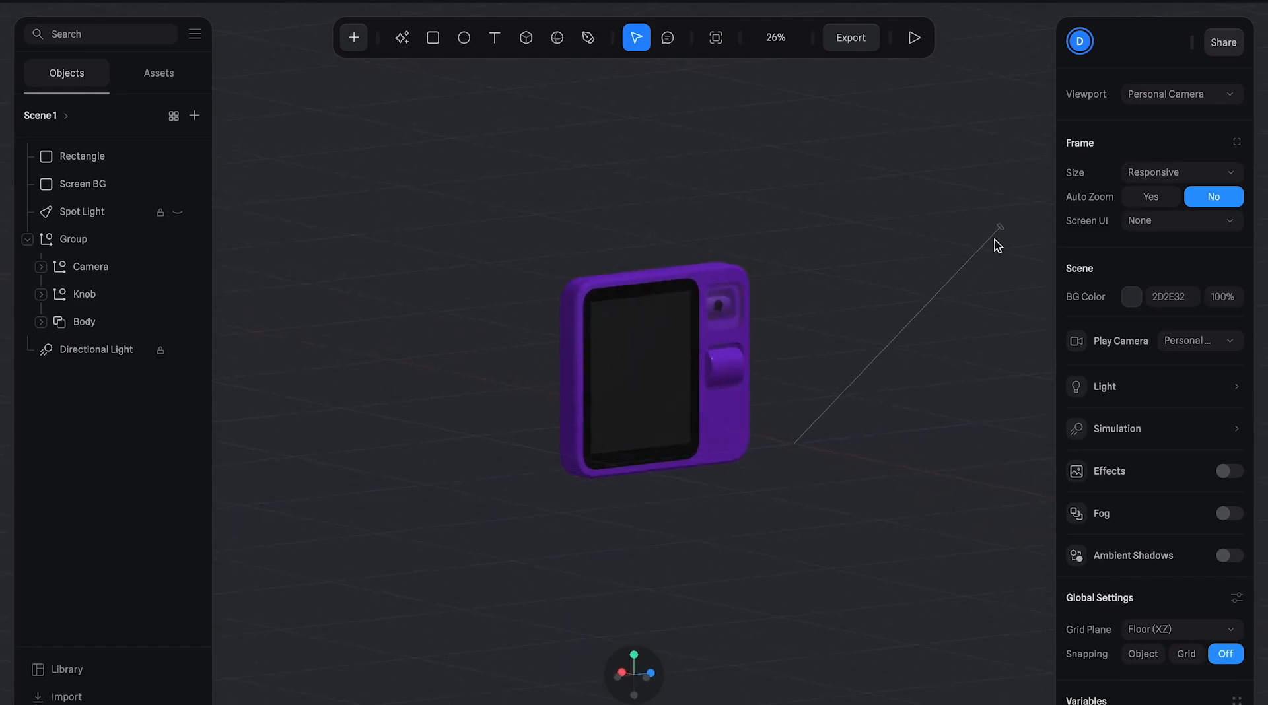
- Set the Directional Light's intensity to 1.50 and check the lighting in the scene preview
{"action": "left_click", "coordinate": [110, 355]}
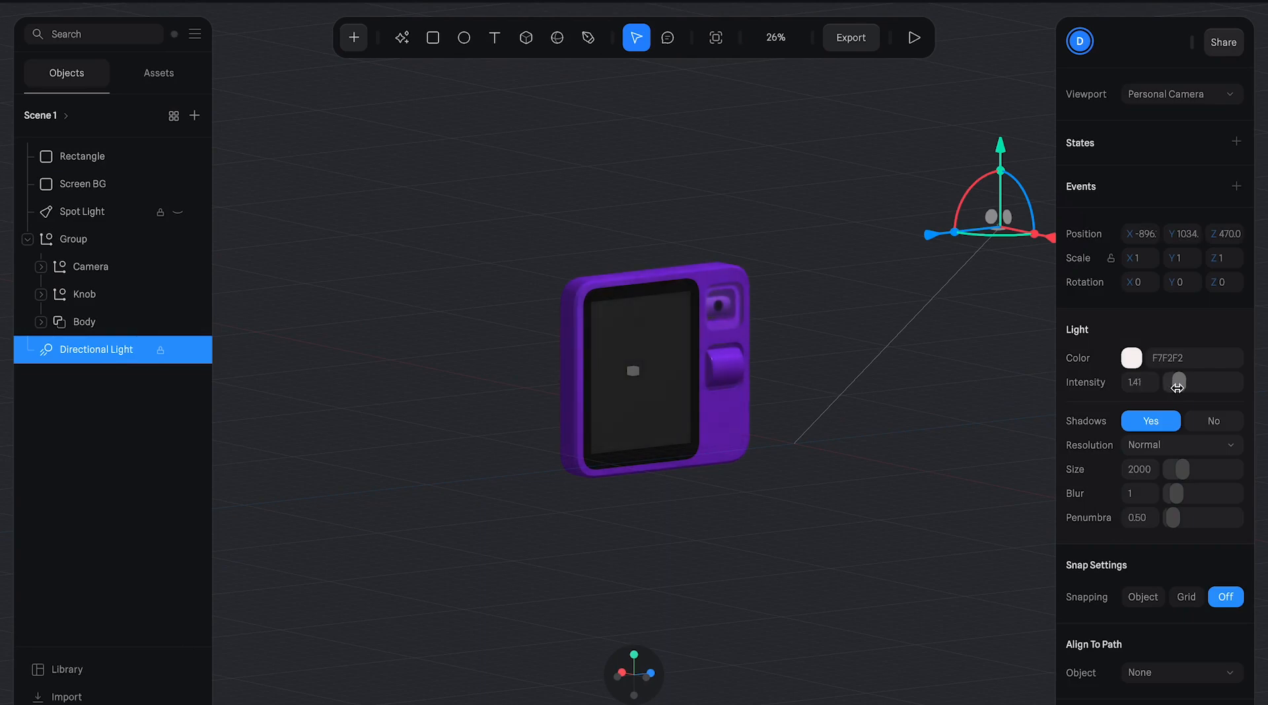
{"action": "left_click", "coordinate": [914, 40]}
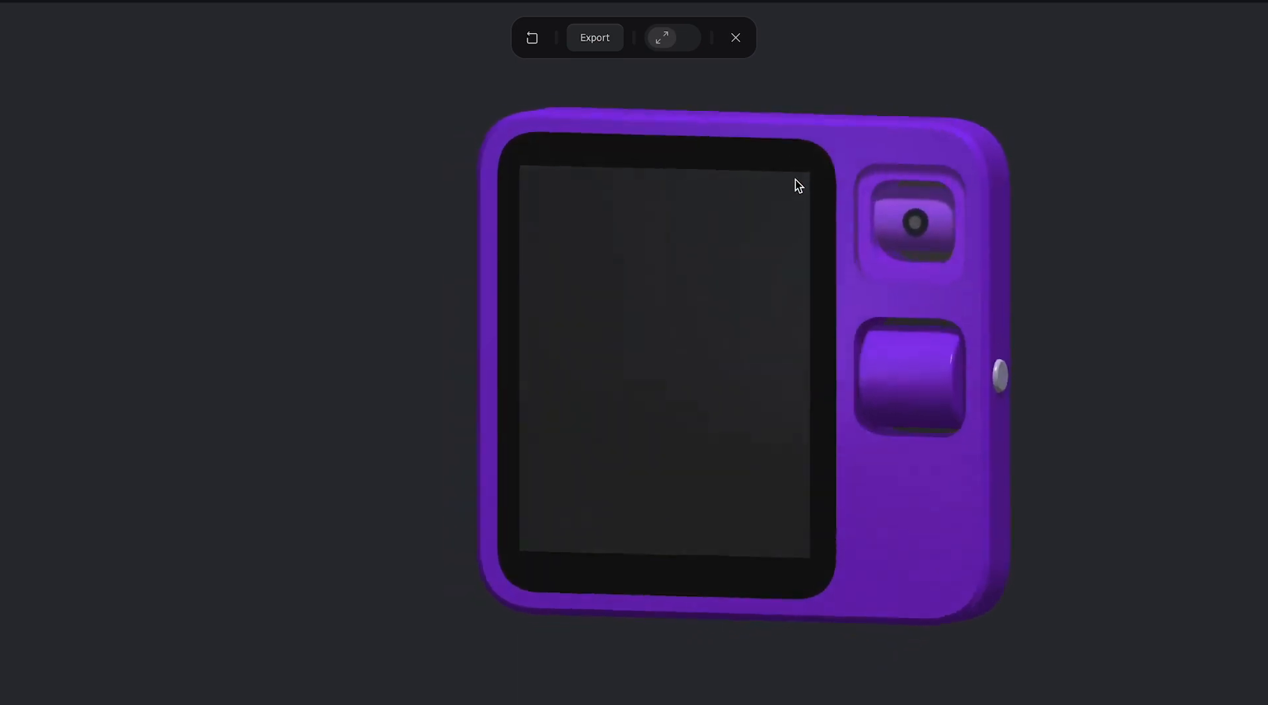
{"action": "left_click", "coordinate": [737, 38]}
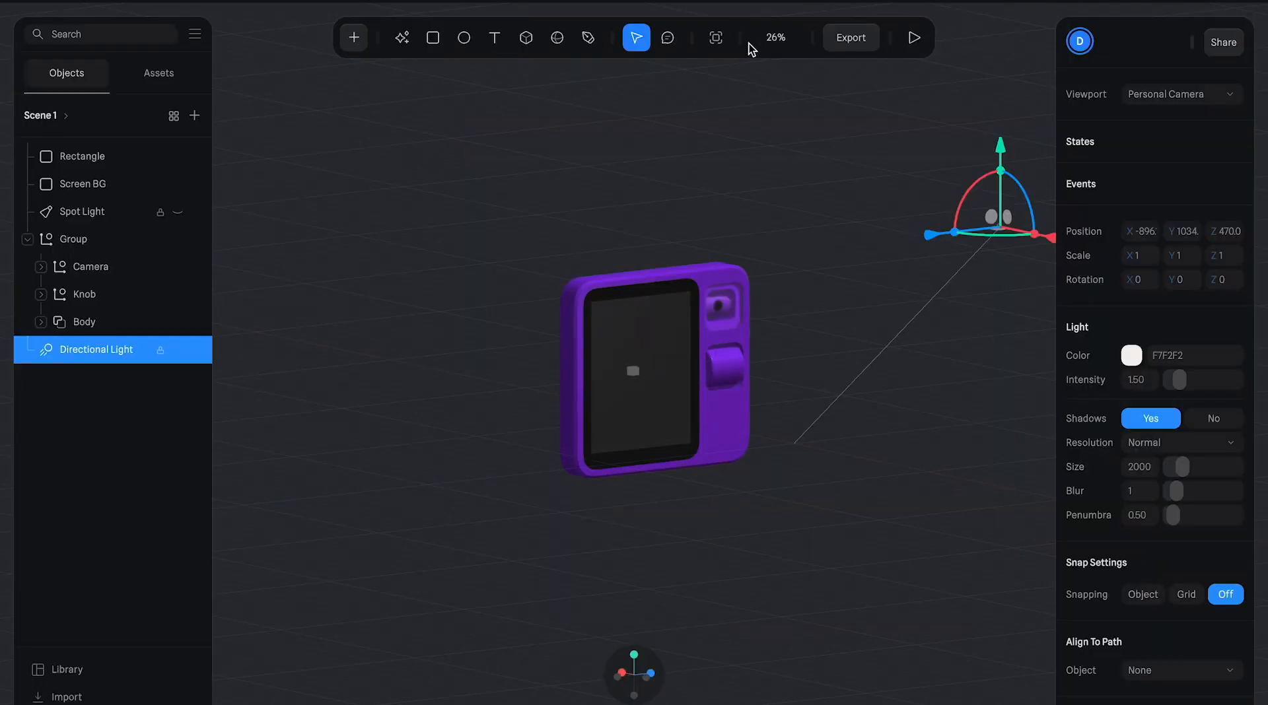
- Raise the opacity of Rectangle's Matcap layer by one large increment and deselect the rectangle
{"action": "left_click", "coordinate": [103, 157]}
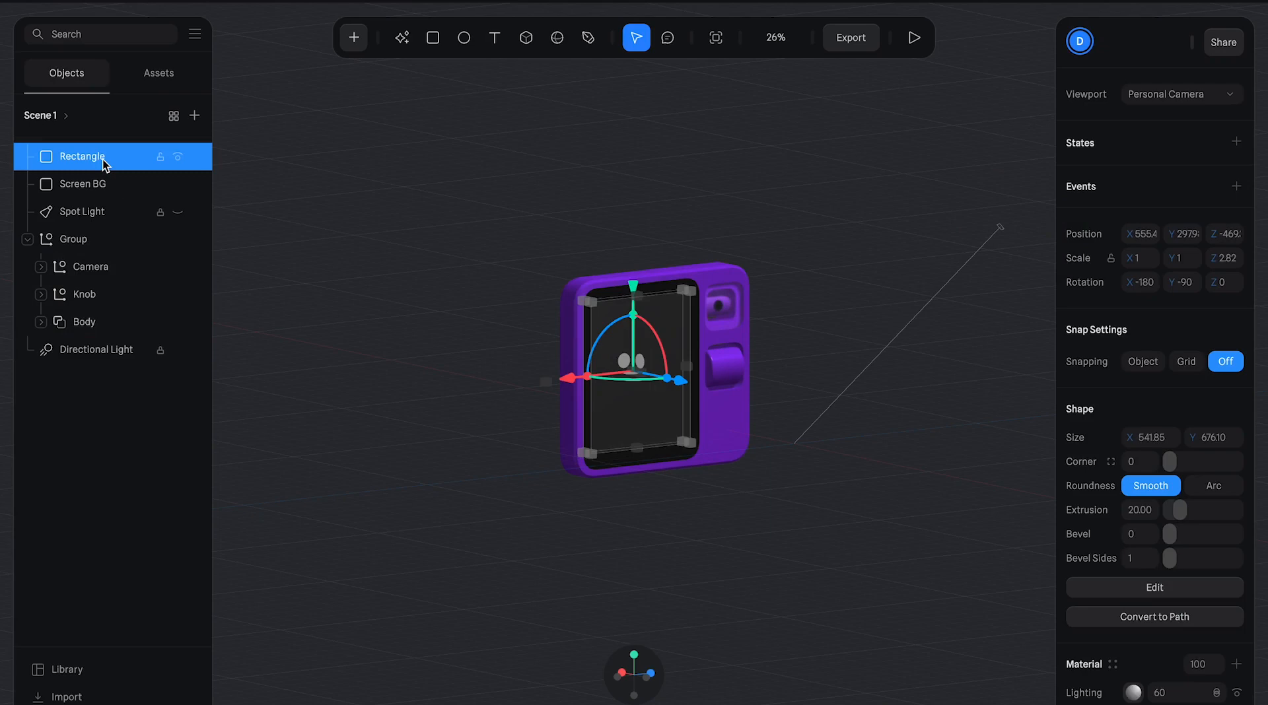
{"action": "scroll", "coordinate": [1162, 495], "scroll_direction": "down", "scroll_amount": 2}
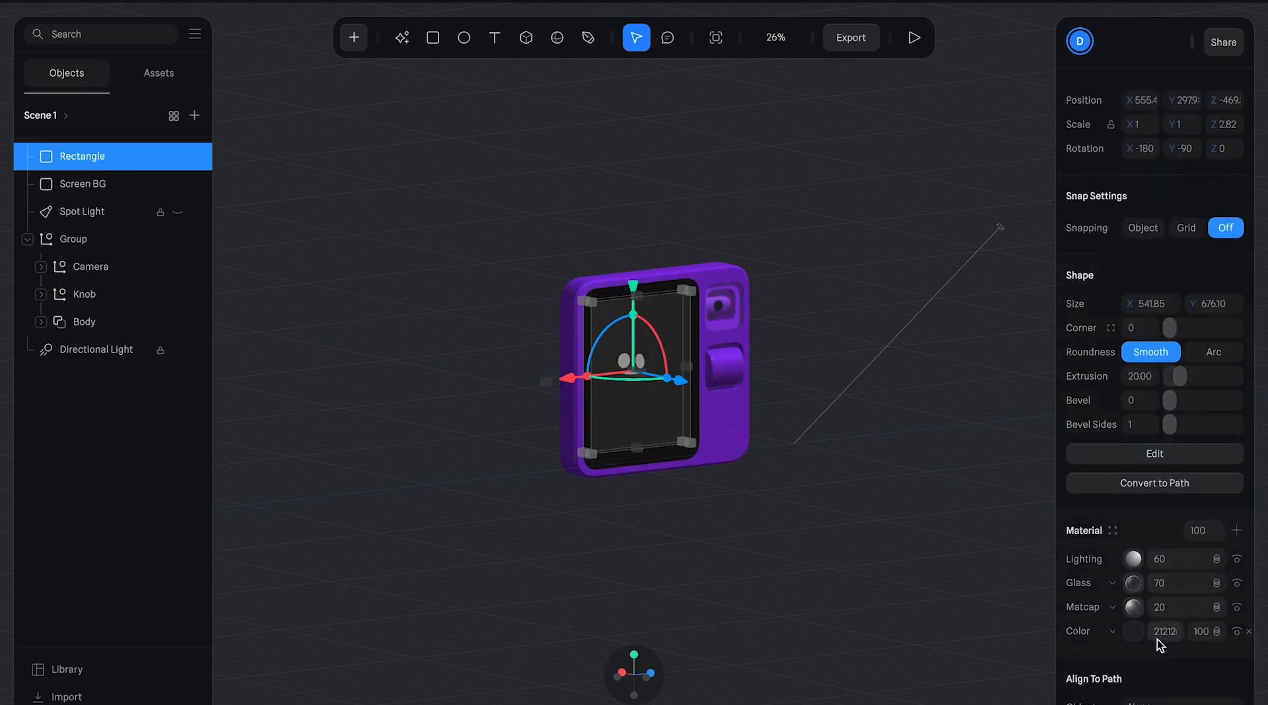
{"action": "left_click", "coordinate": [1166, 611]}
{"action": "key", "text": "shift+Up"}
{"action": "left_click", "coordinate": [966, 192]}
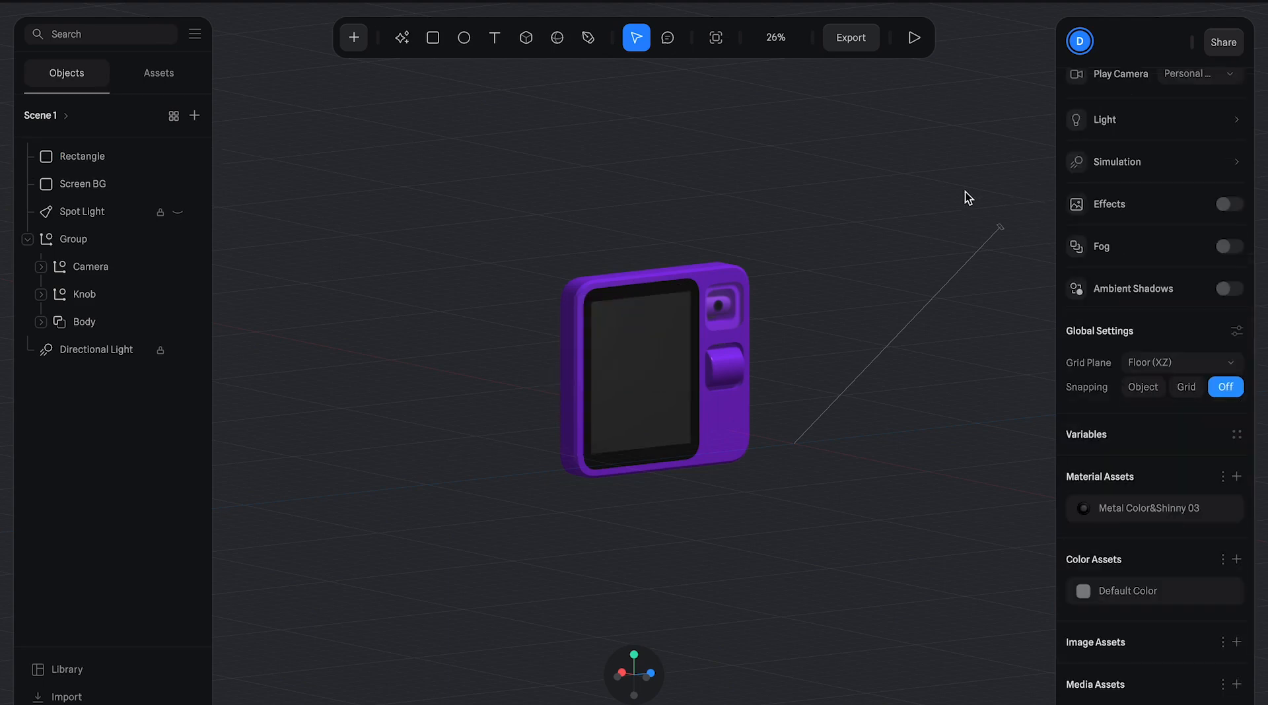
- Play the scene preview, enlarging and rotating the device to examine its screen reflections
{"action": "left_click", "coordinate": [914, 37]}
{"action": "scroll", "coordinate": [730, 361], "scroll_direction": "up", "scroll_amount": 5}
{"action": "left_click_drag", "start_coordinate": [724, 329], "coordinate": [706, 369]}
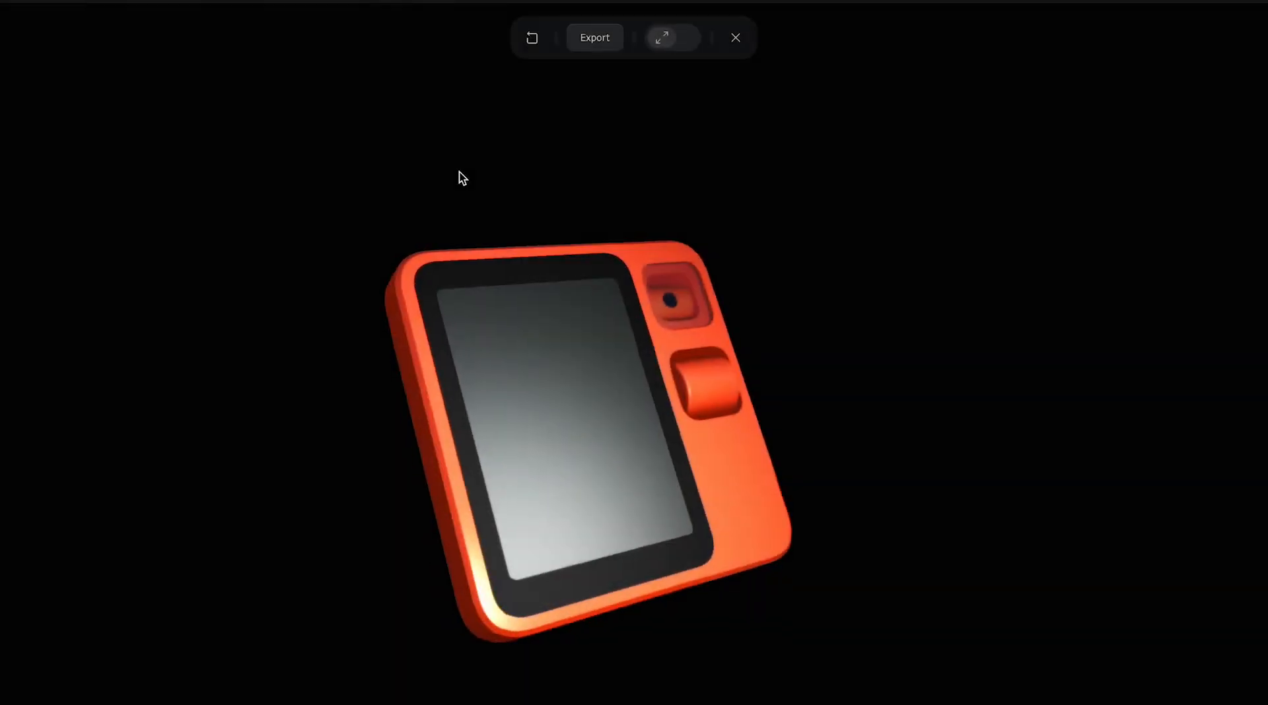